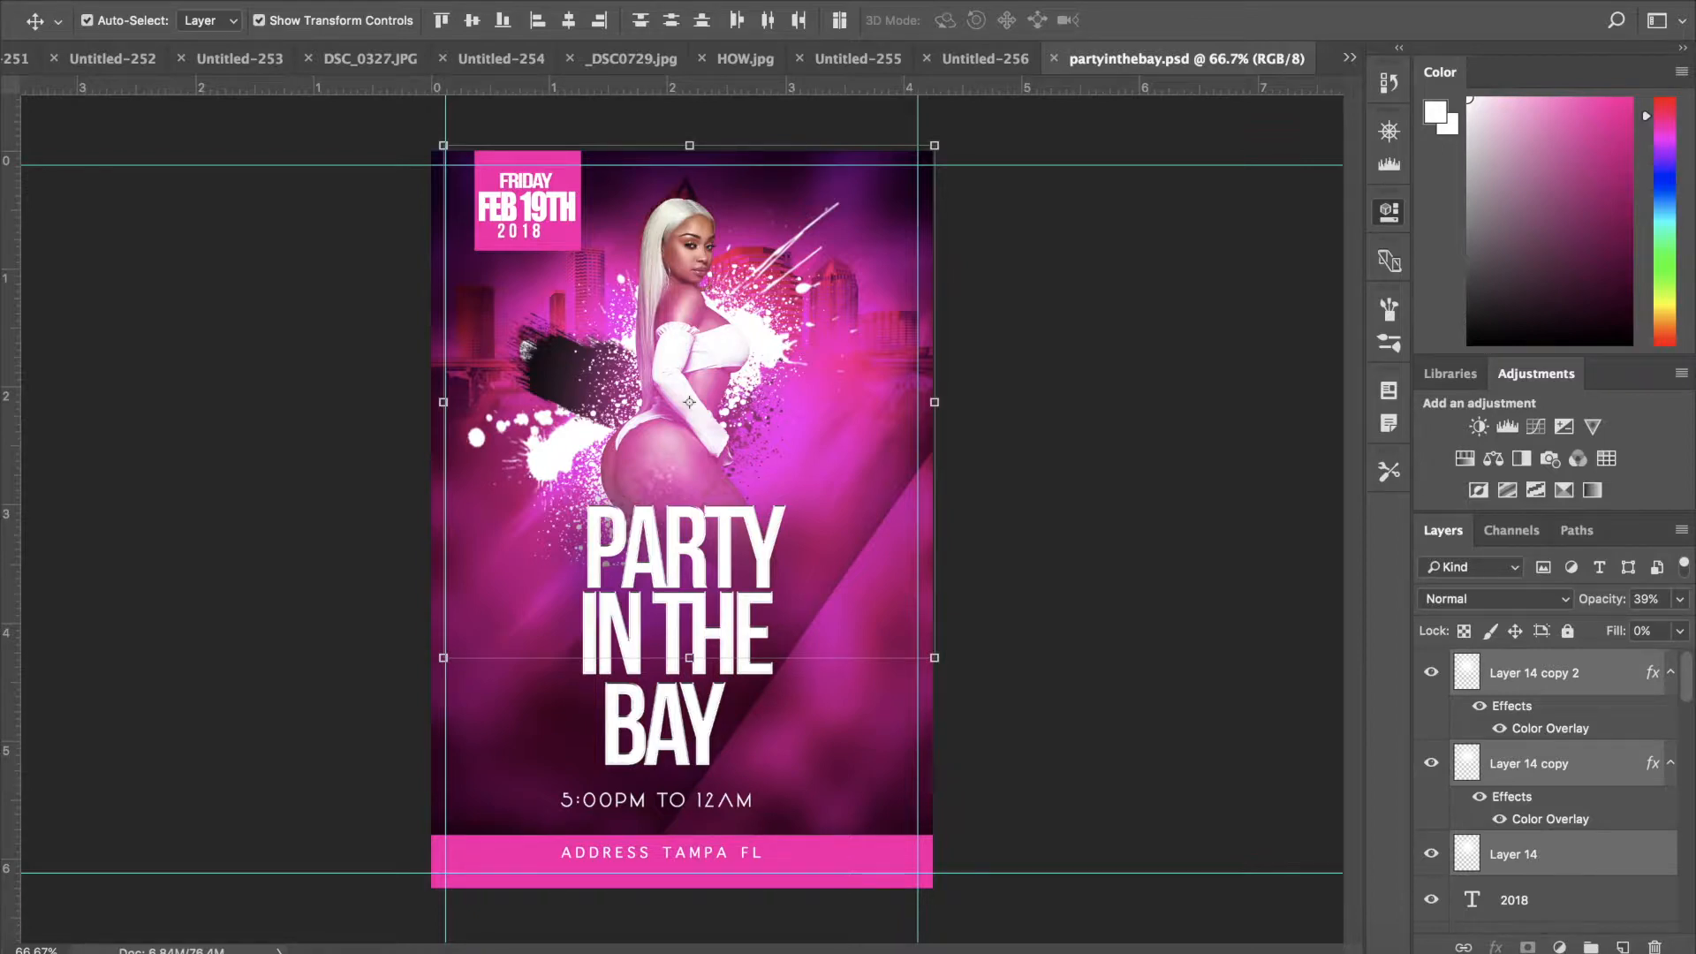
- Create a new 4 x 6 inch document at 300 pixels/inch in RGB color with a white background
key(Tab)
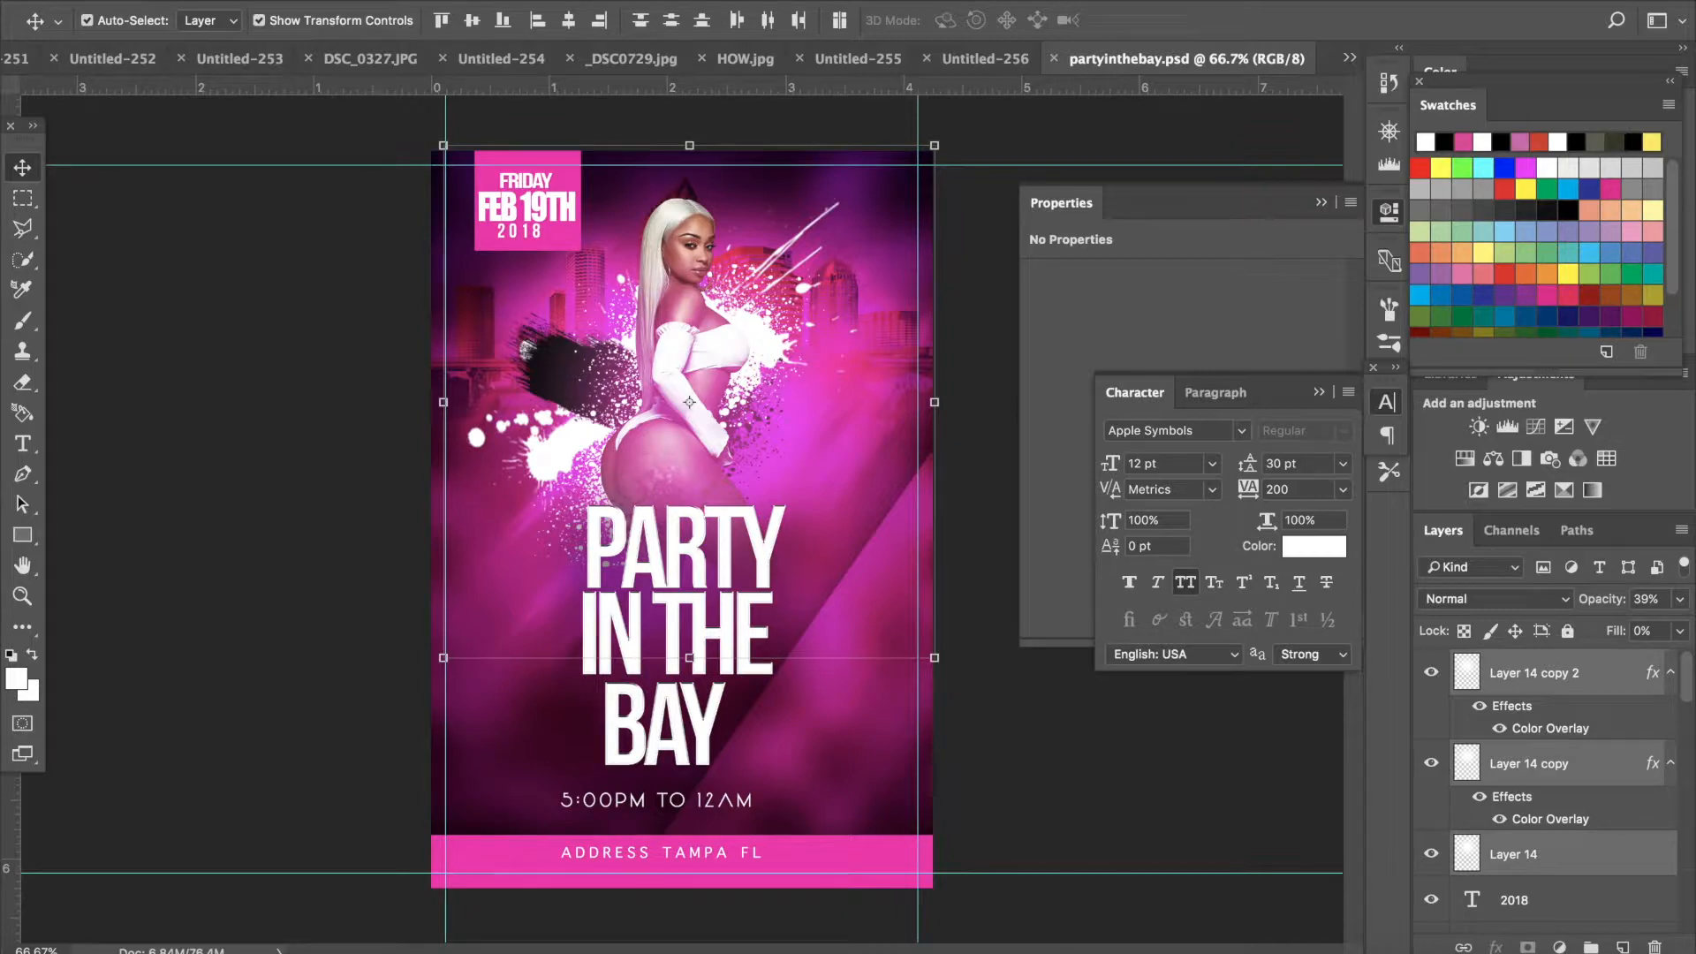
click(211, 0)
click(211, 0)
click(210, 0)
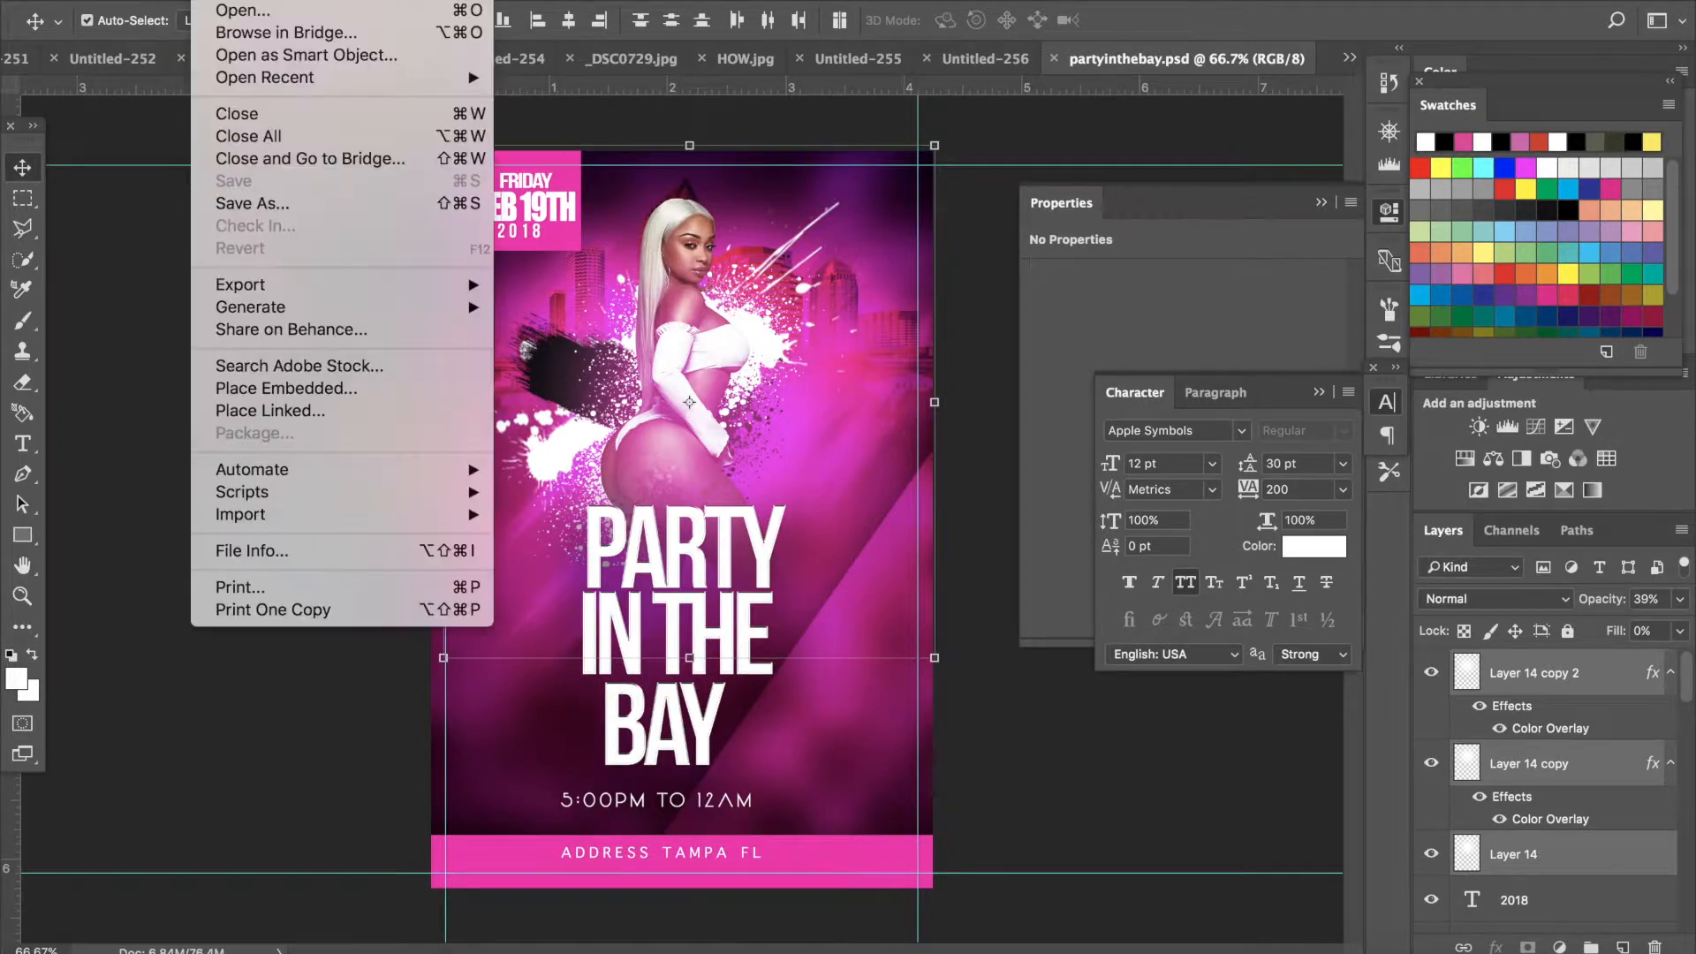
click(227, 3)
key(super+n)
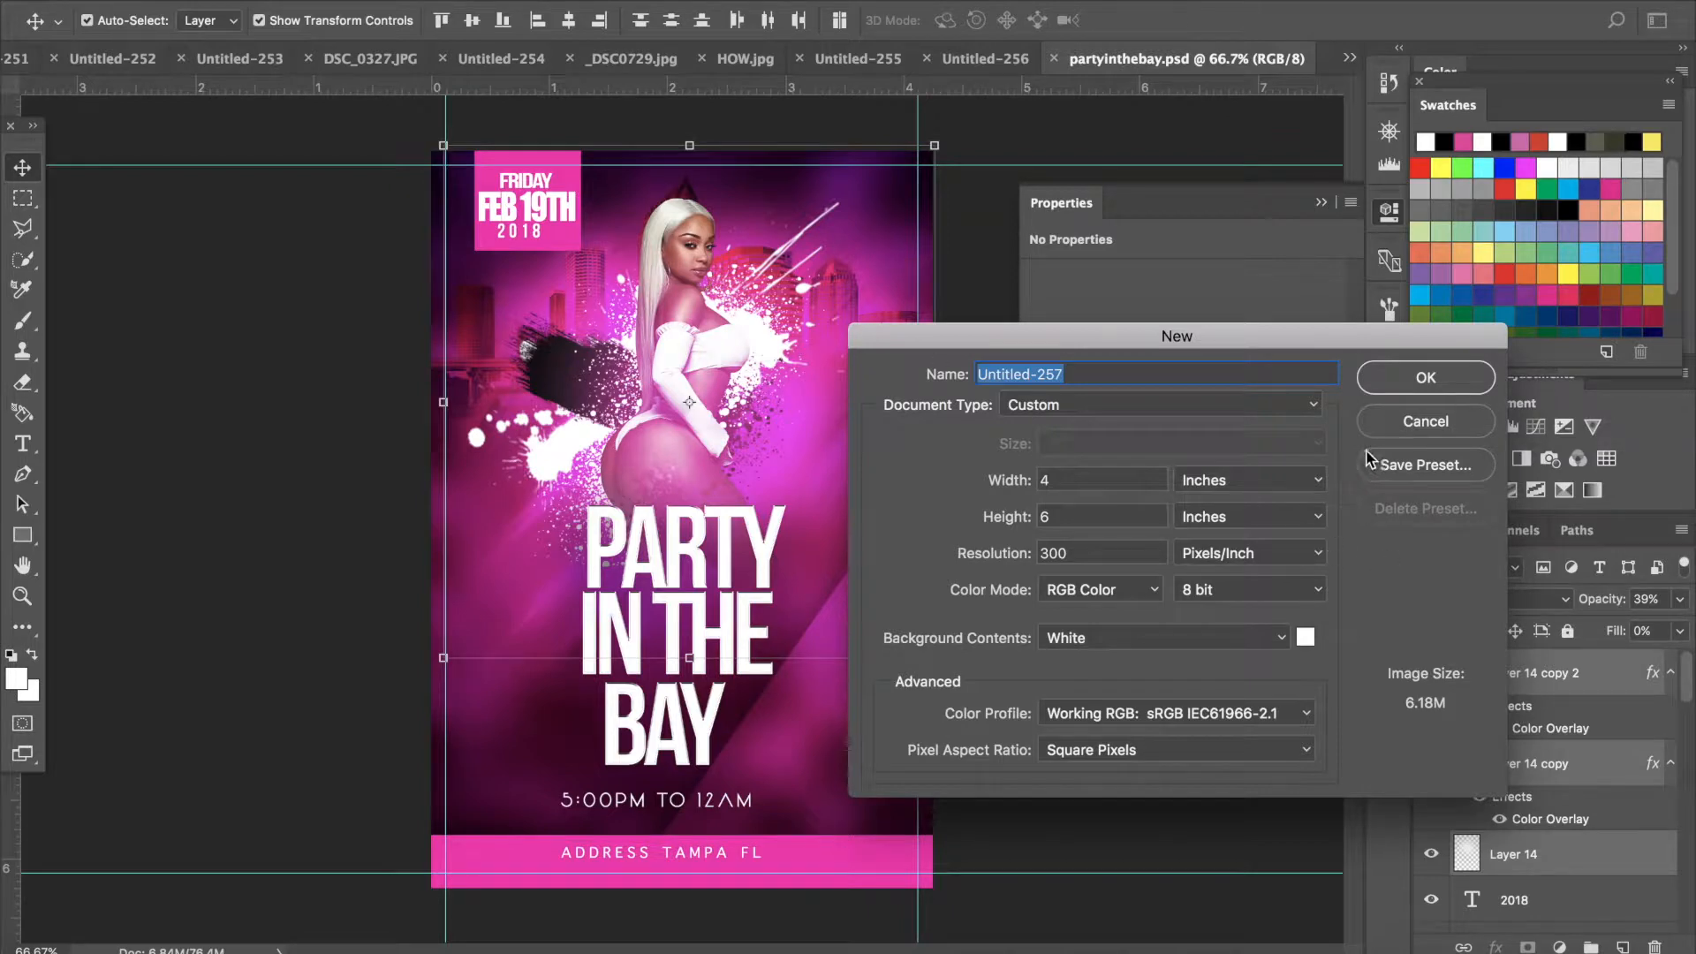
click(1417, 384)
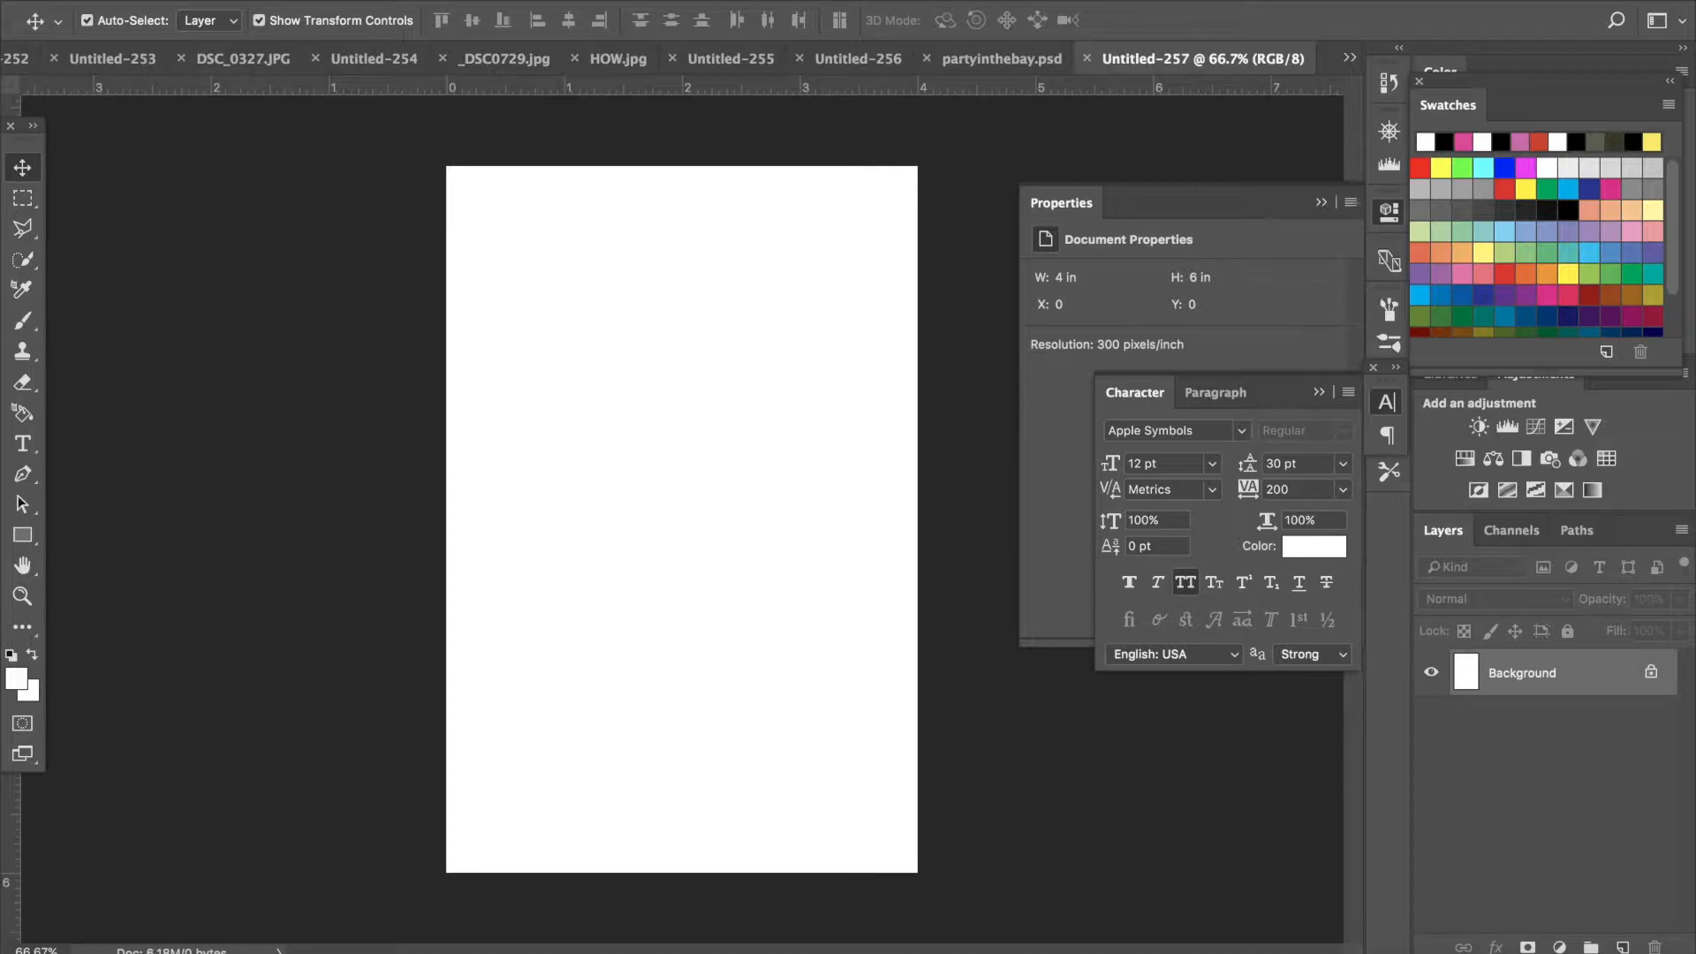
- View the reference Party in the Bay flyer and return to the new blank document
click(574, 1)
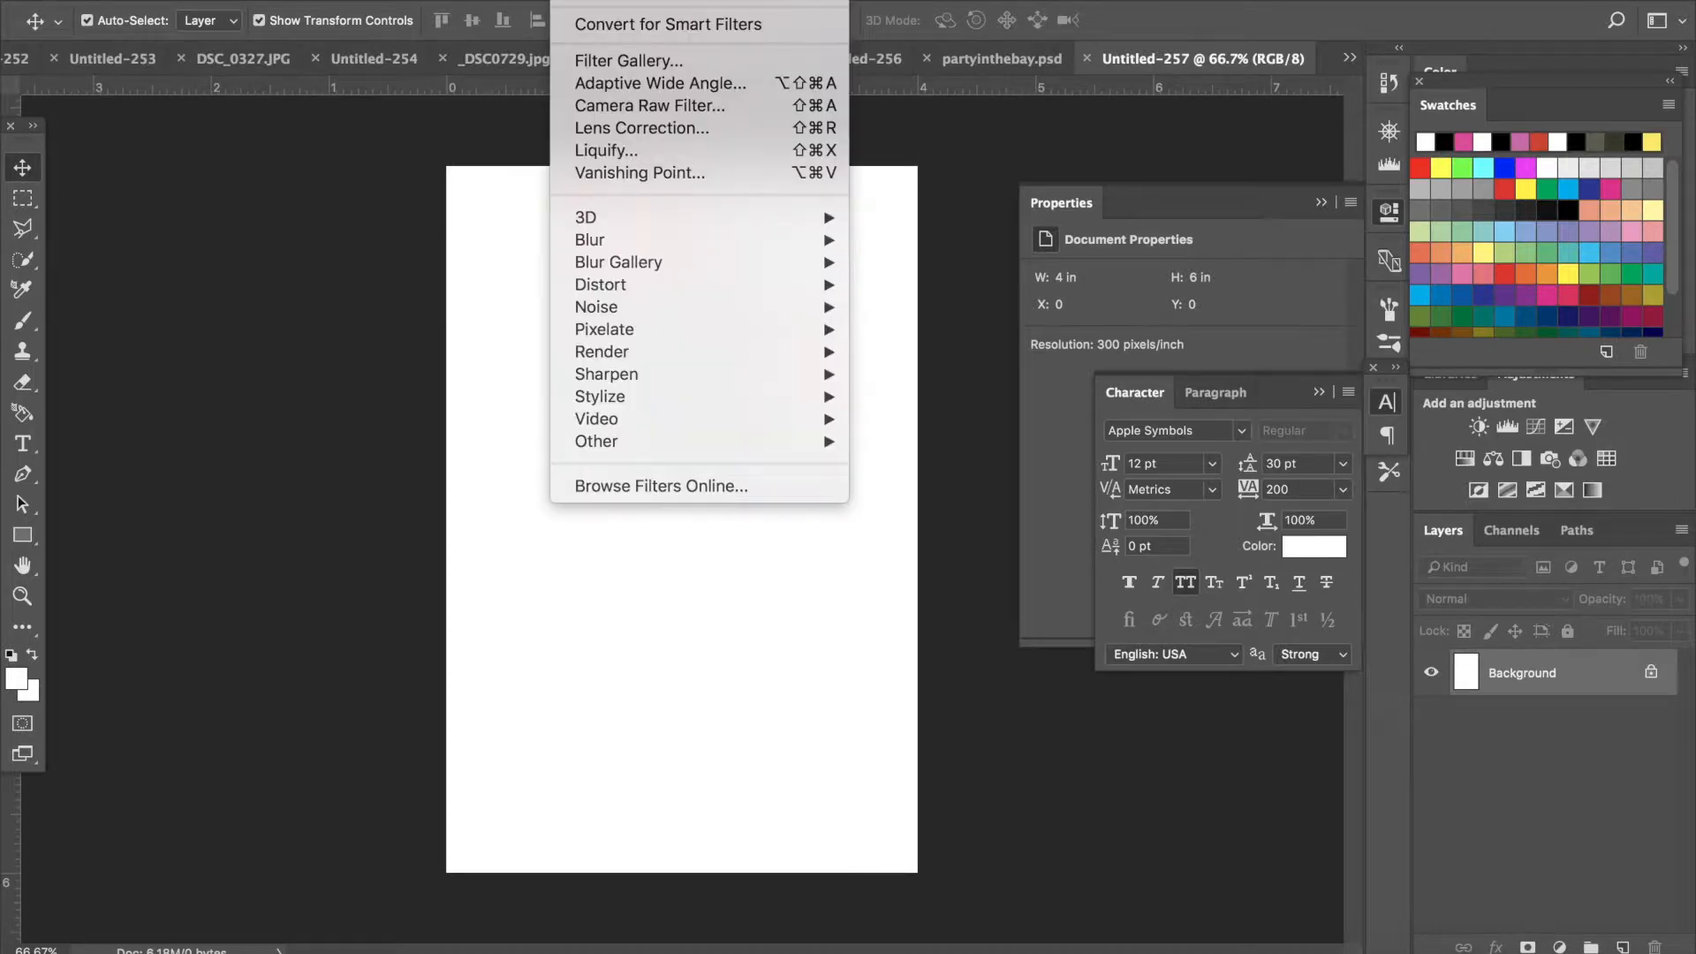
key(Escape)
click(972, 55)
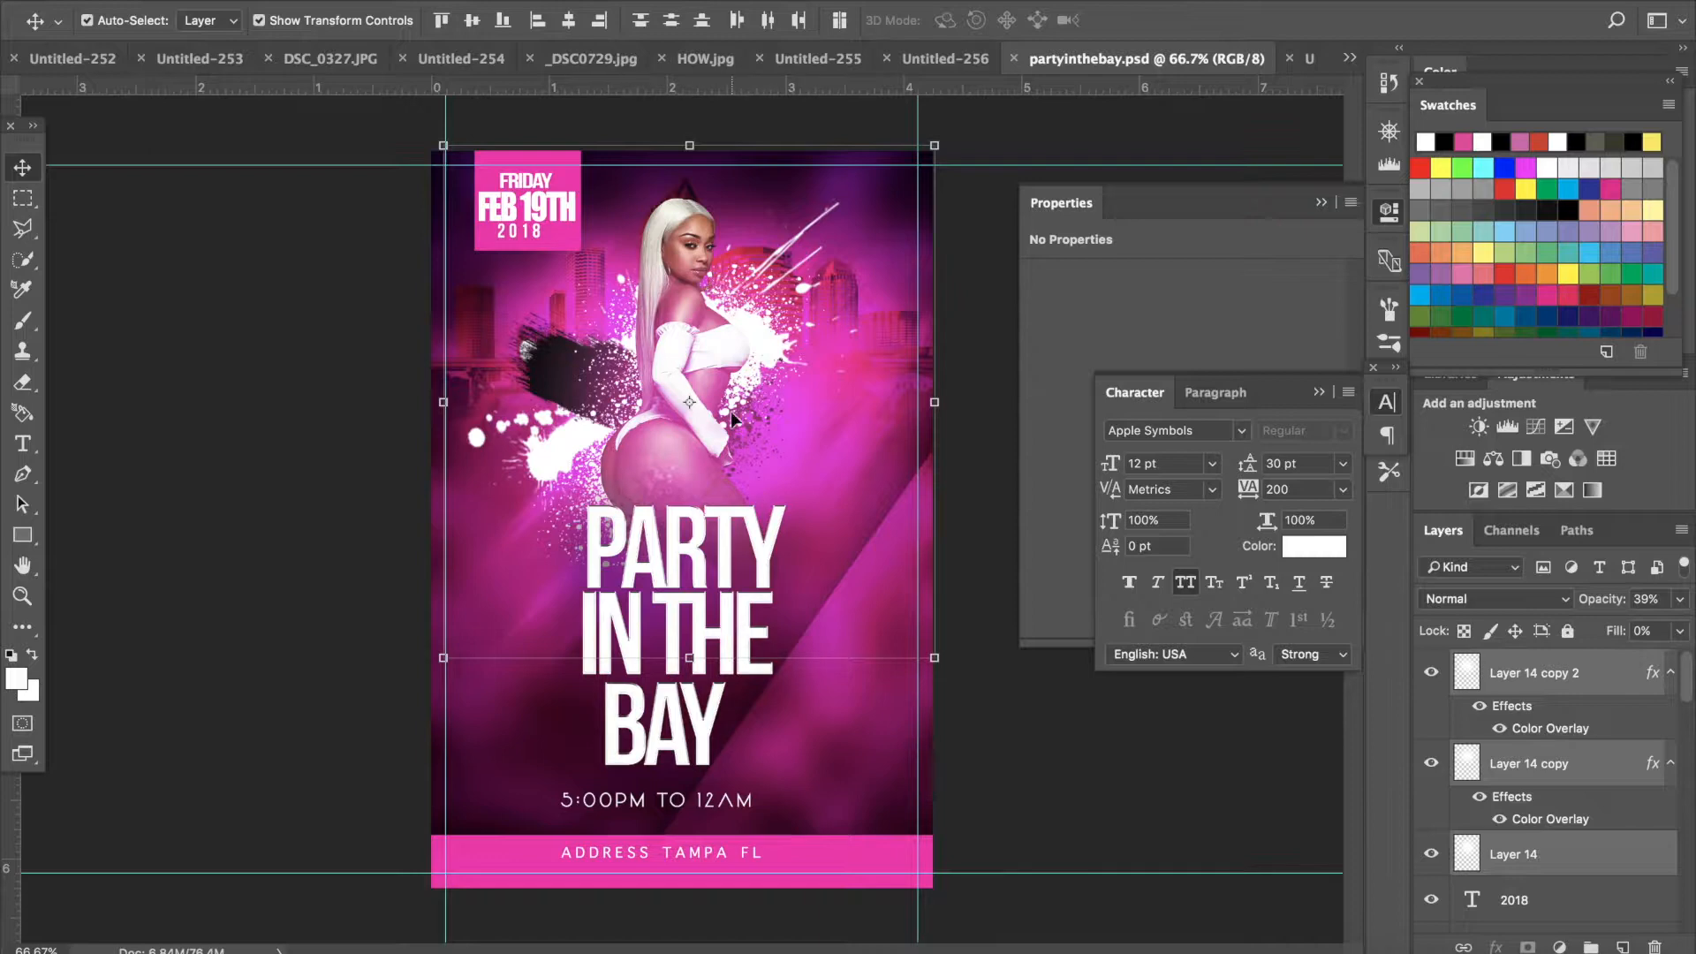
click(1306, 60)
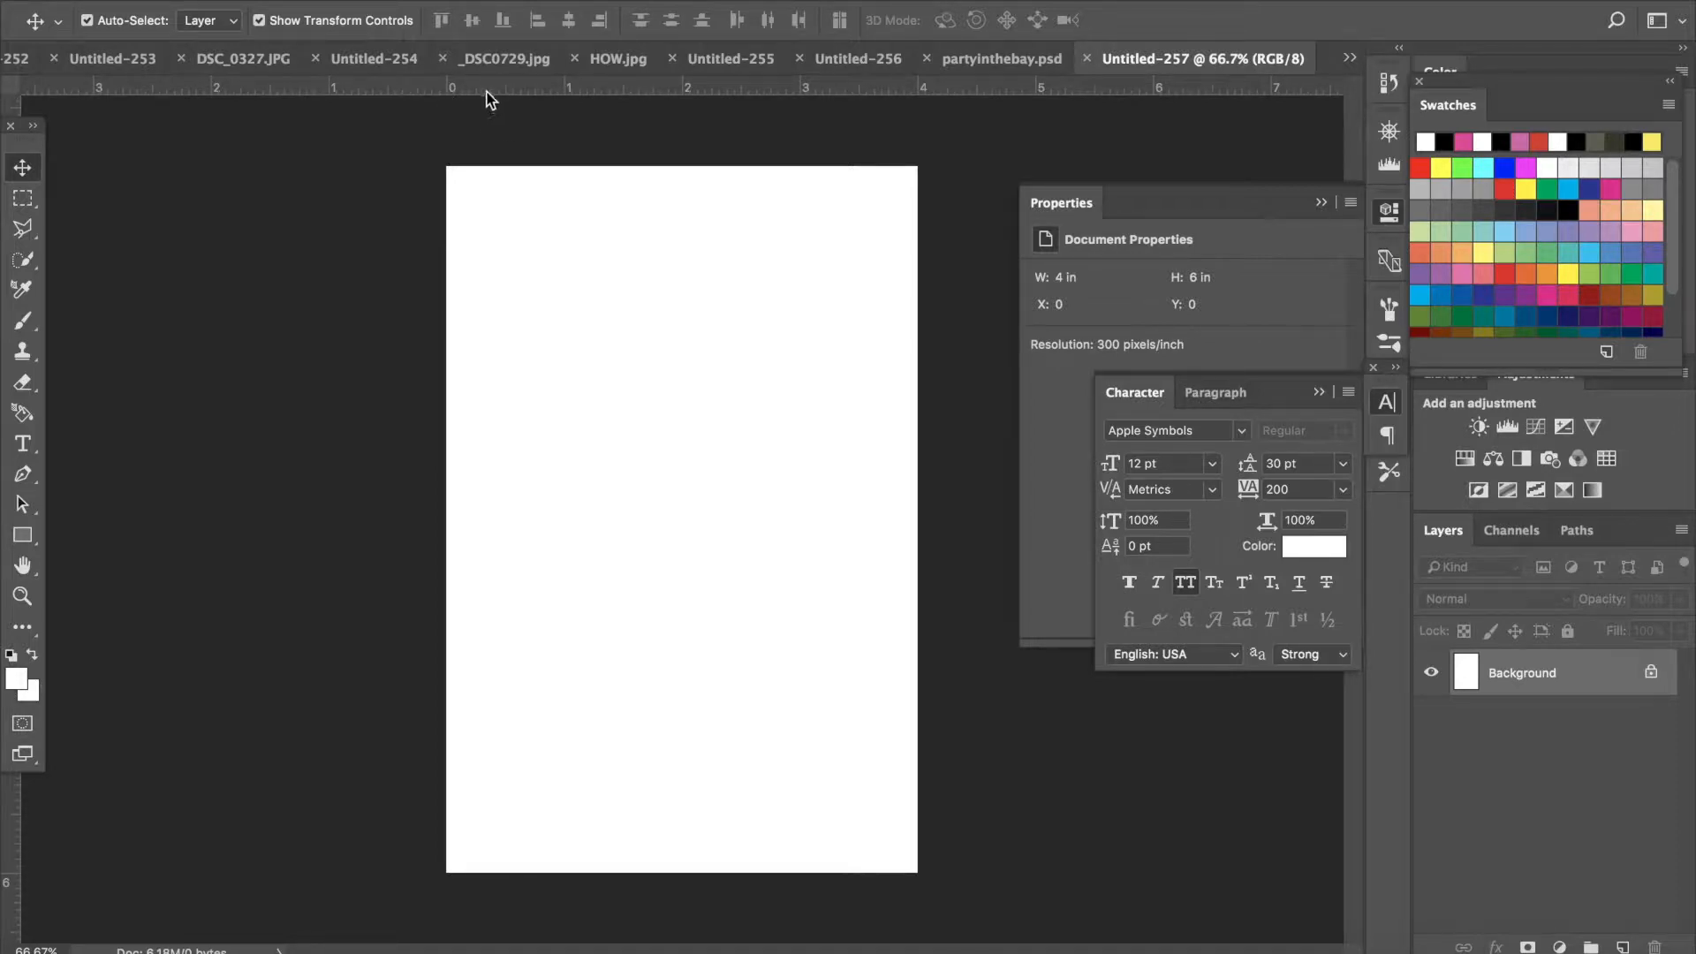
click(678, 0)
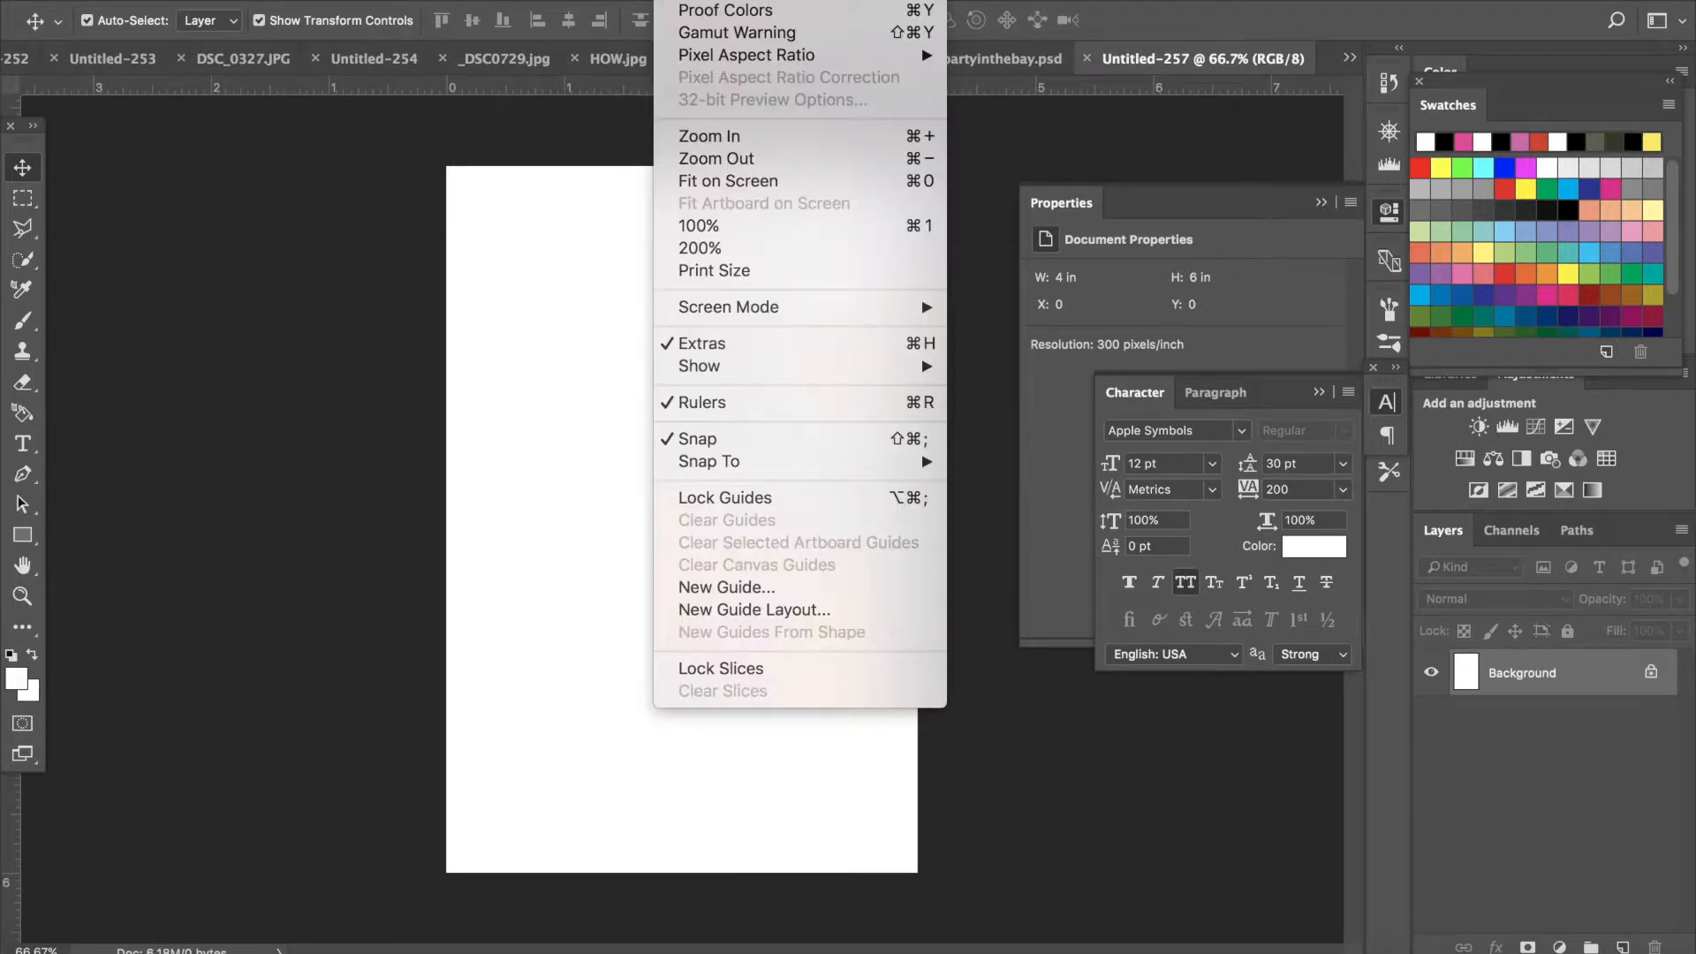
click(728, 405)
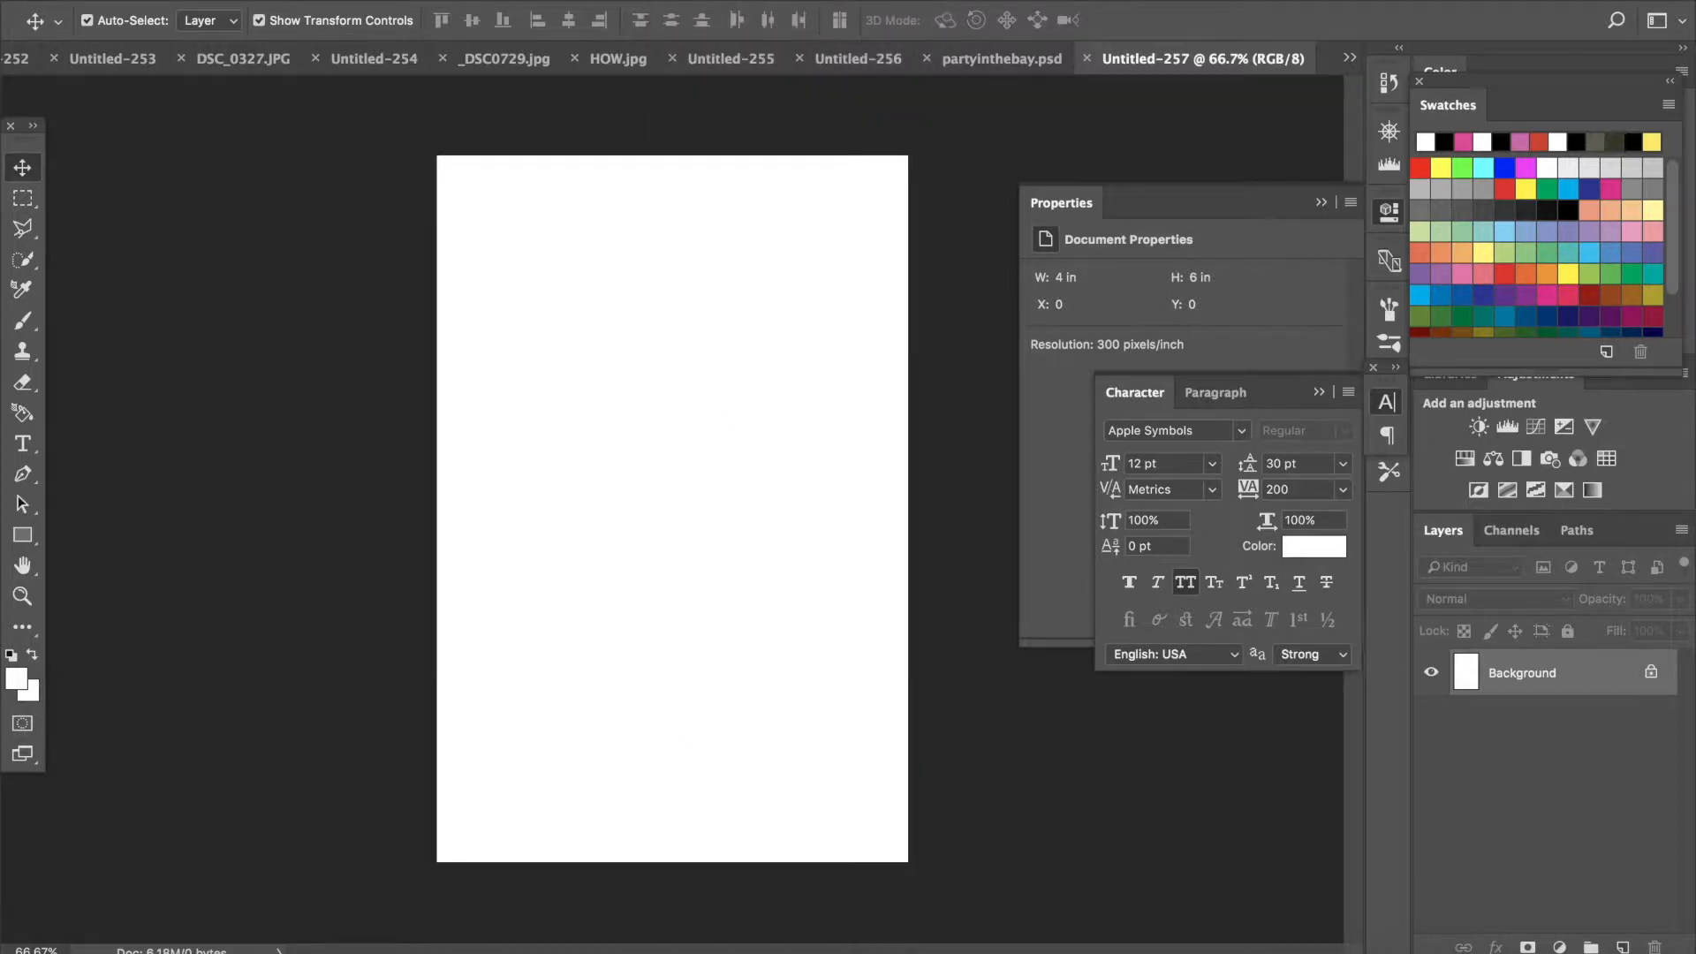
click(678, 0)
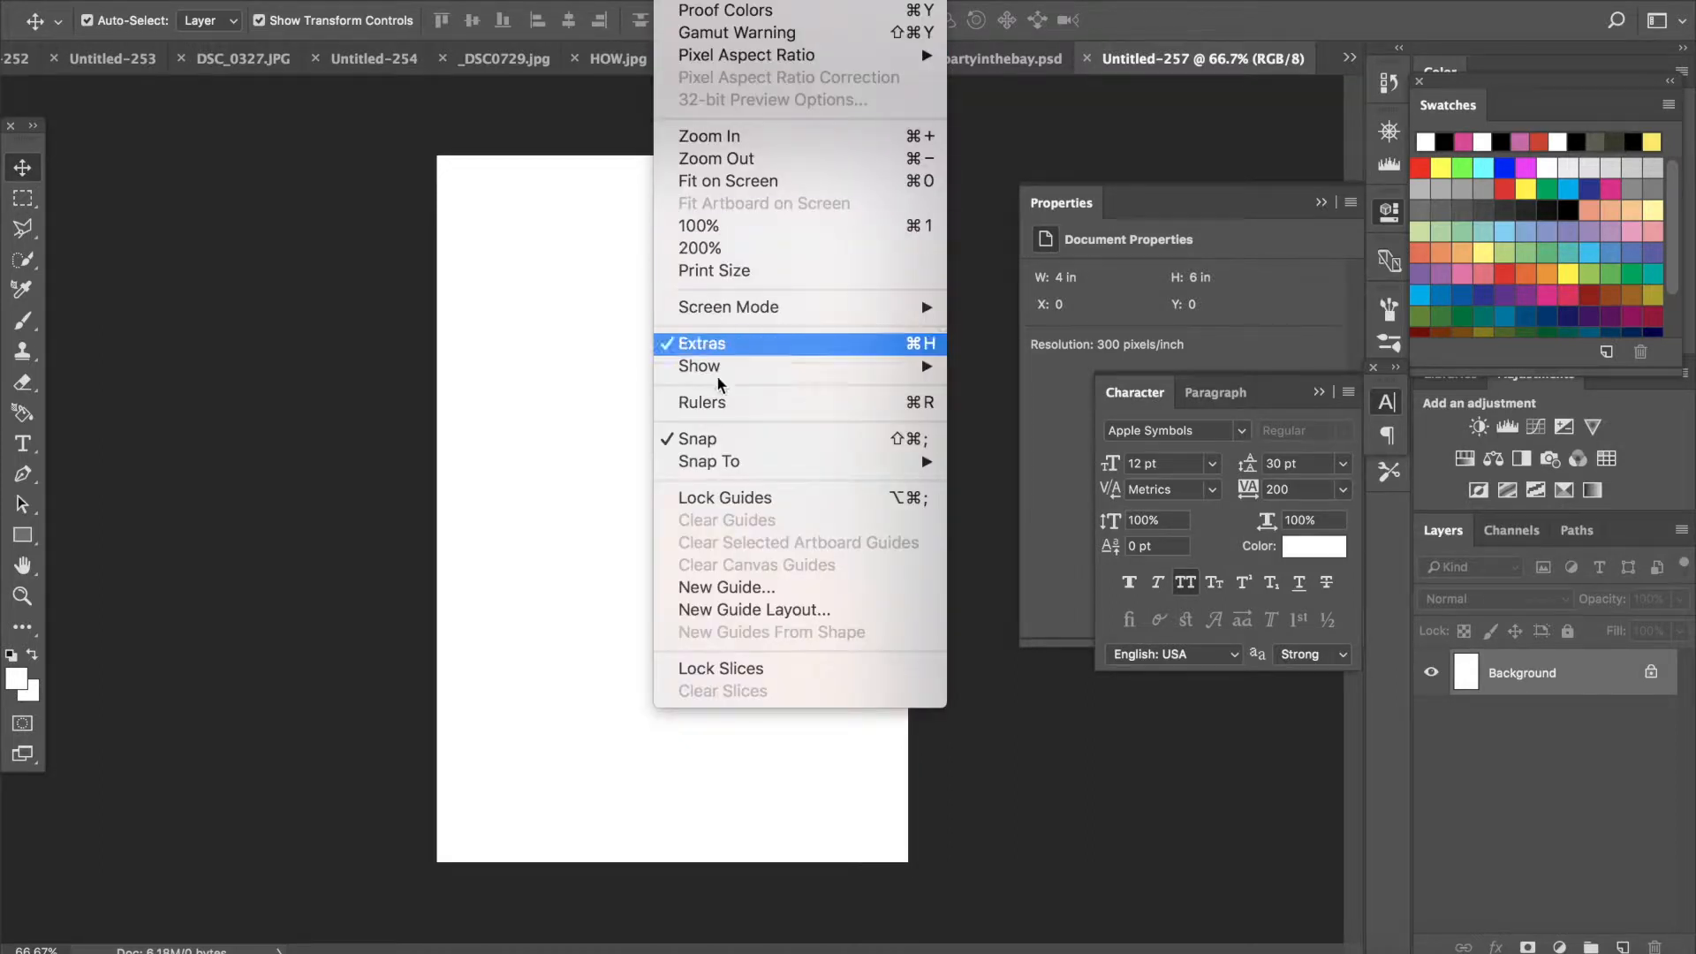
click(723, 402)
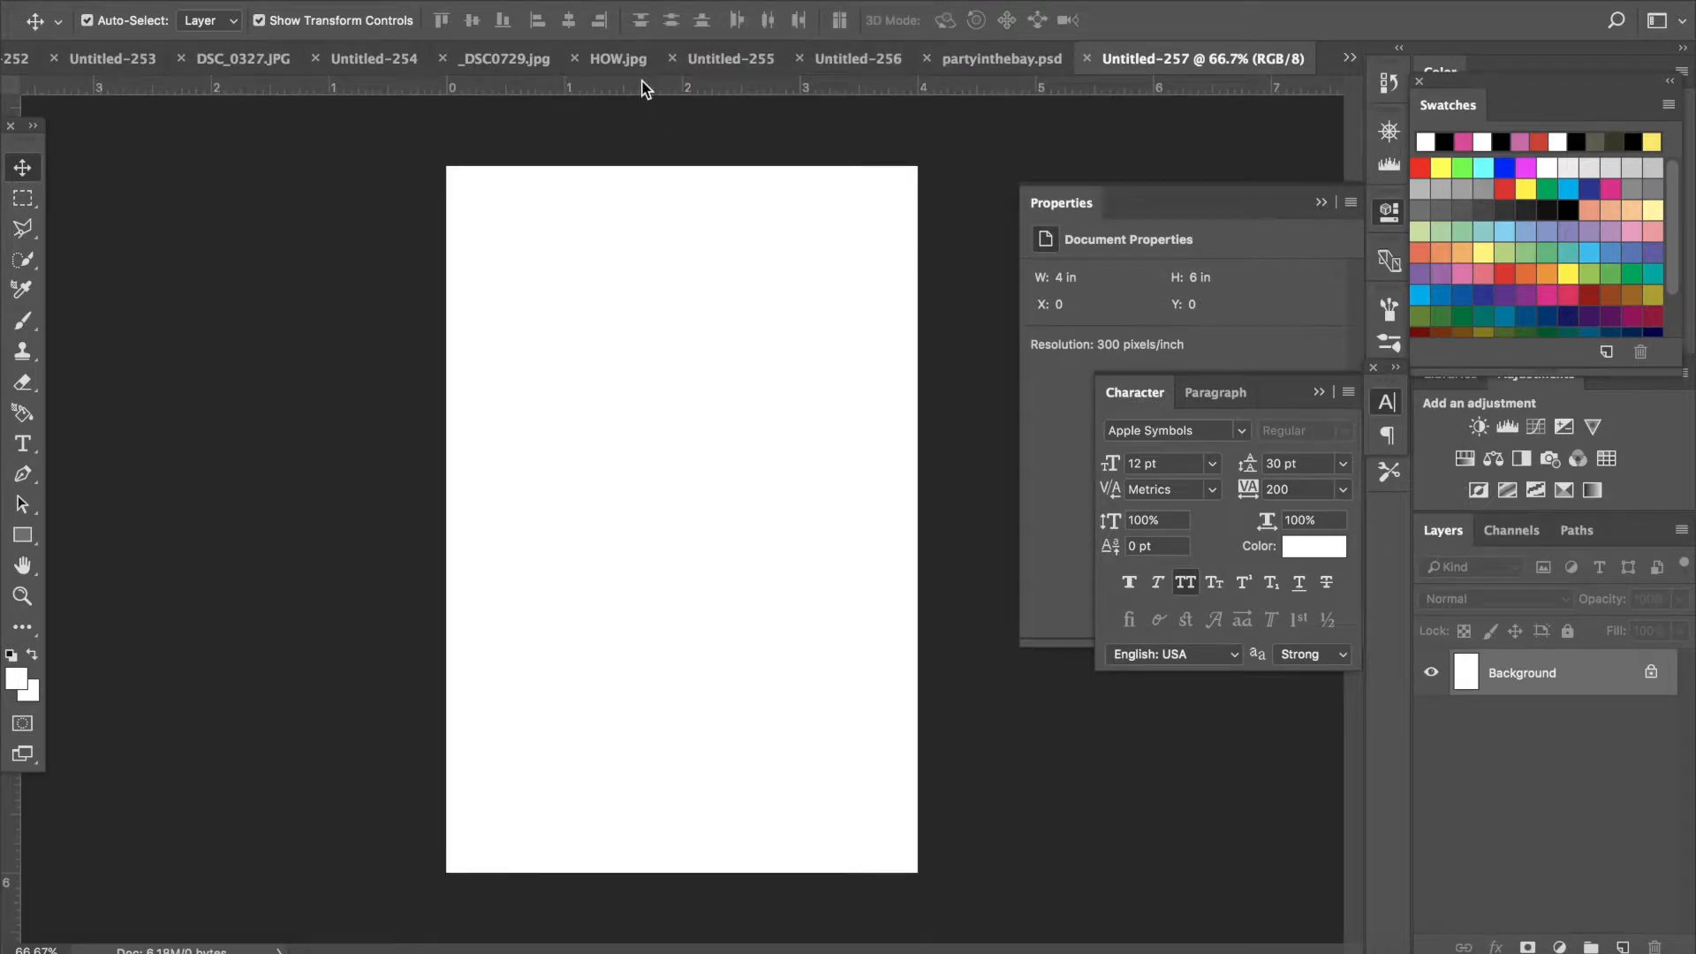
- Place guides along the top, bottom, left and right edges of the canvas
drag(647, 92, 606, 872)
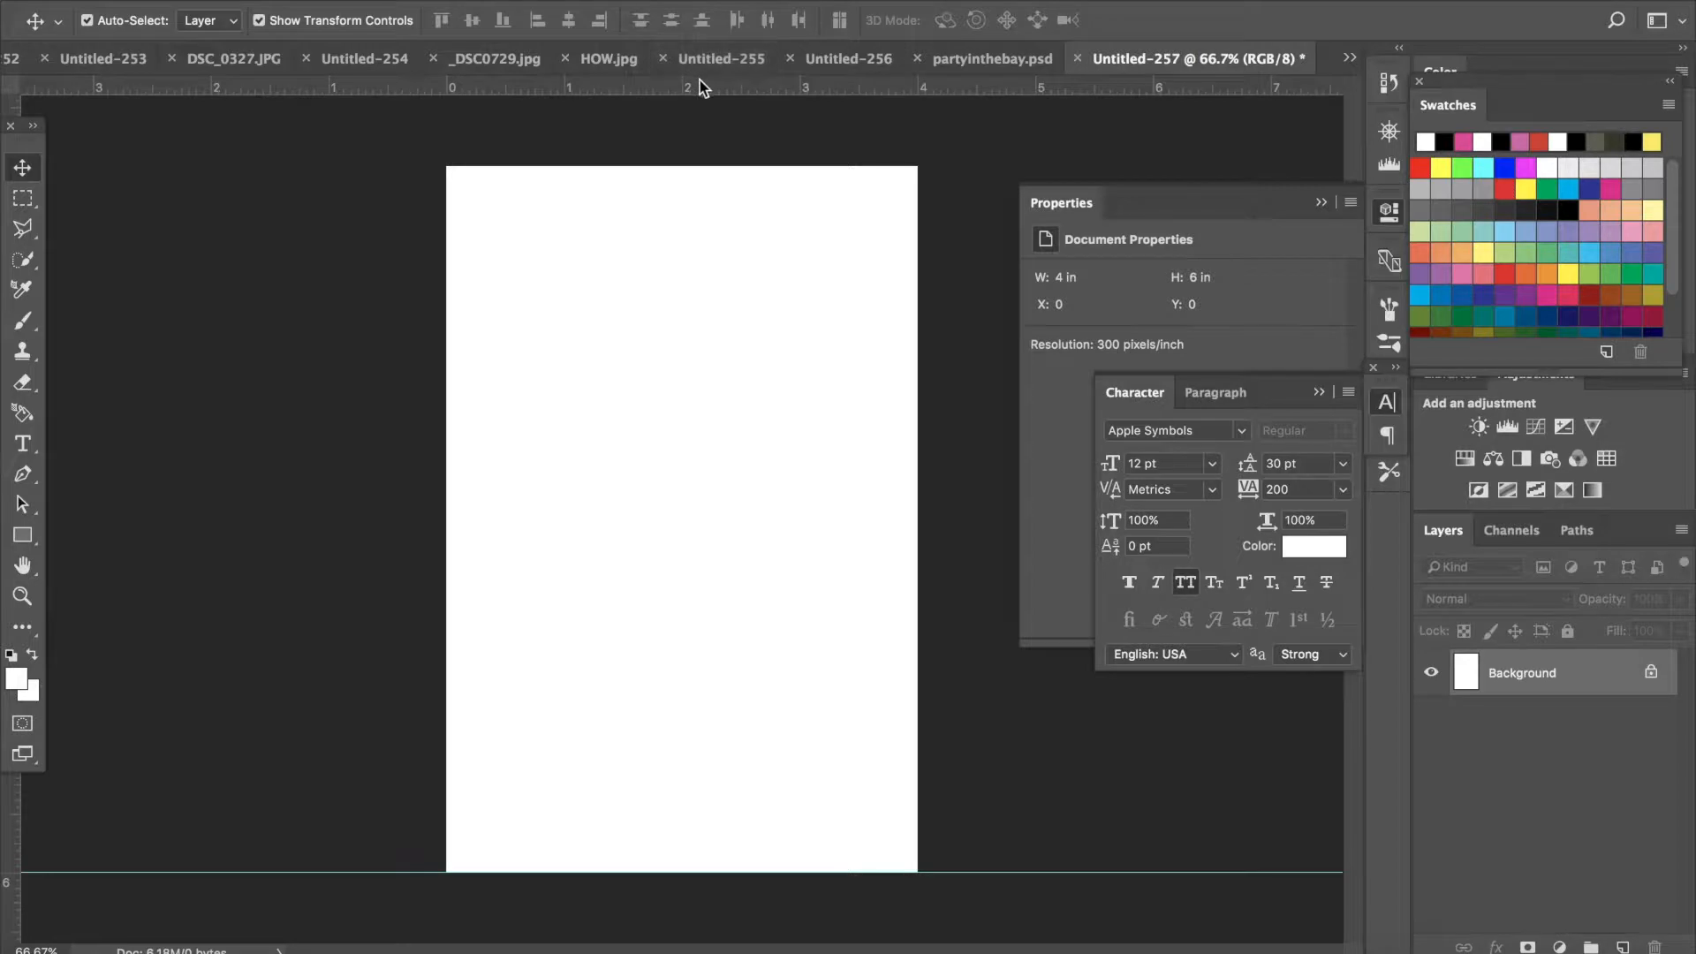
drag(706, 92, 696, 165)
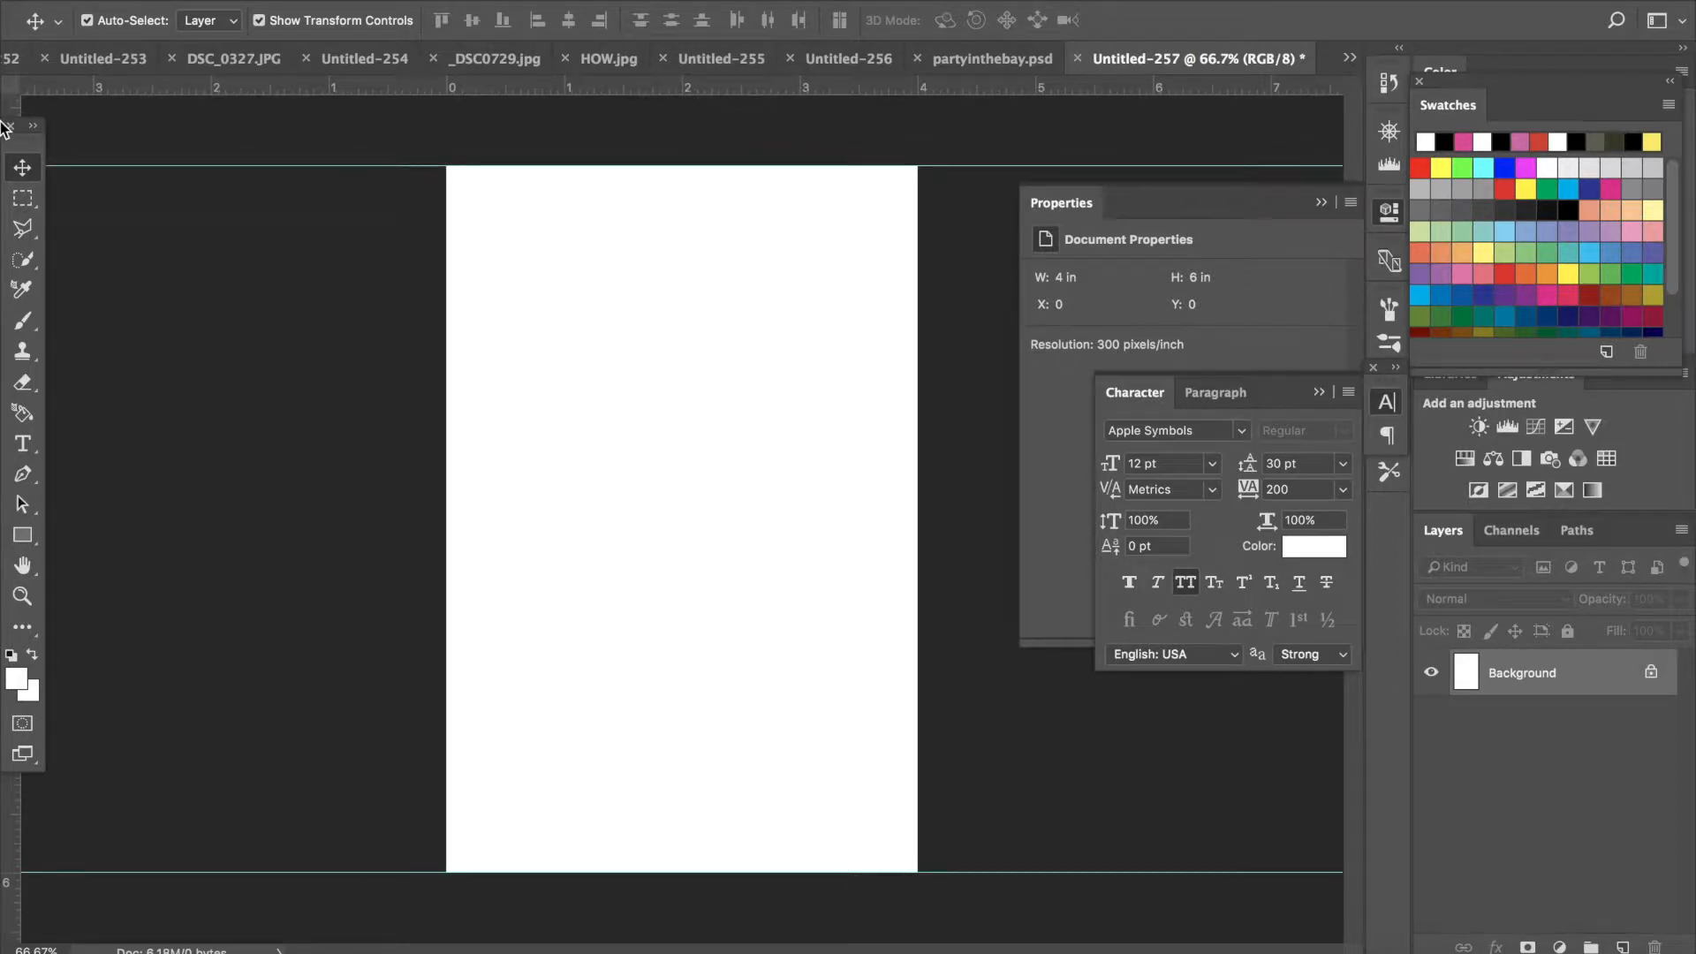
drag(11, 108, 926, 97)
drag(17, 106, 918, 204)
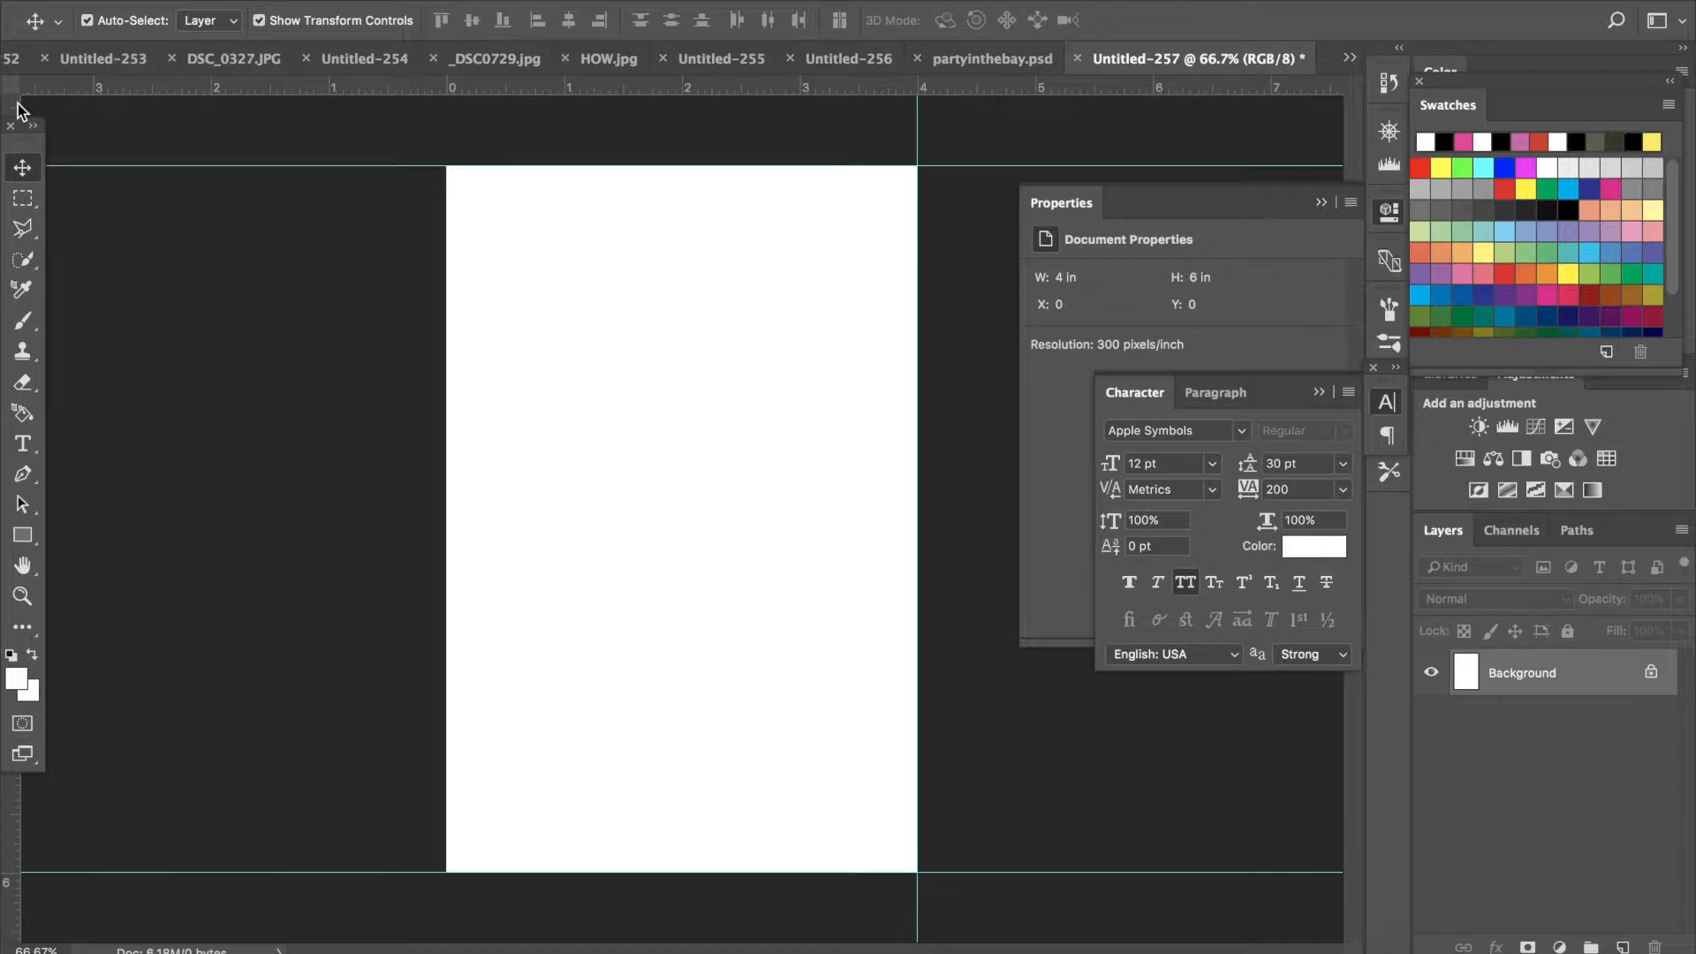
drag(18, 110, 447, 163)
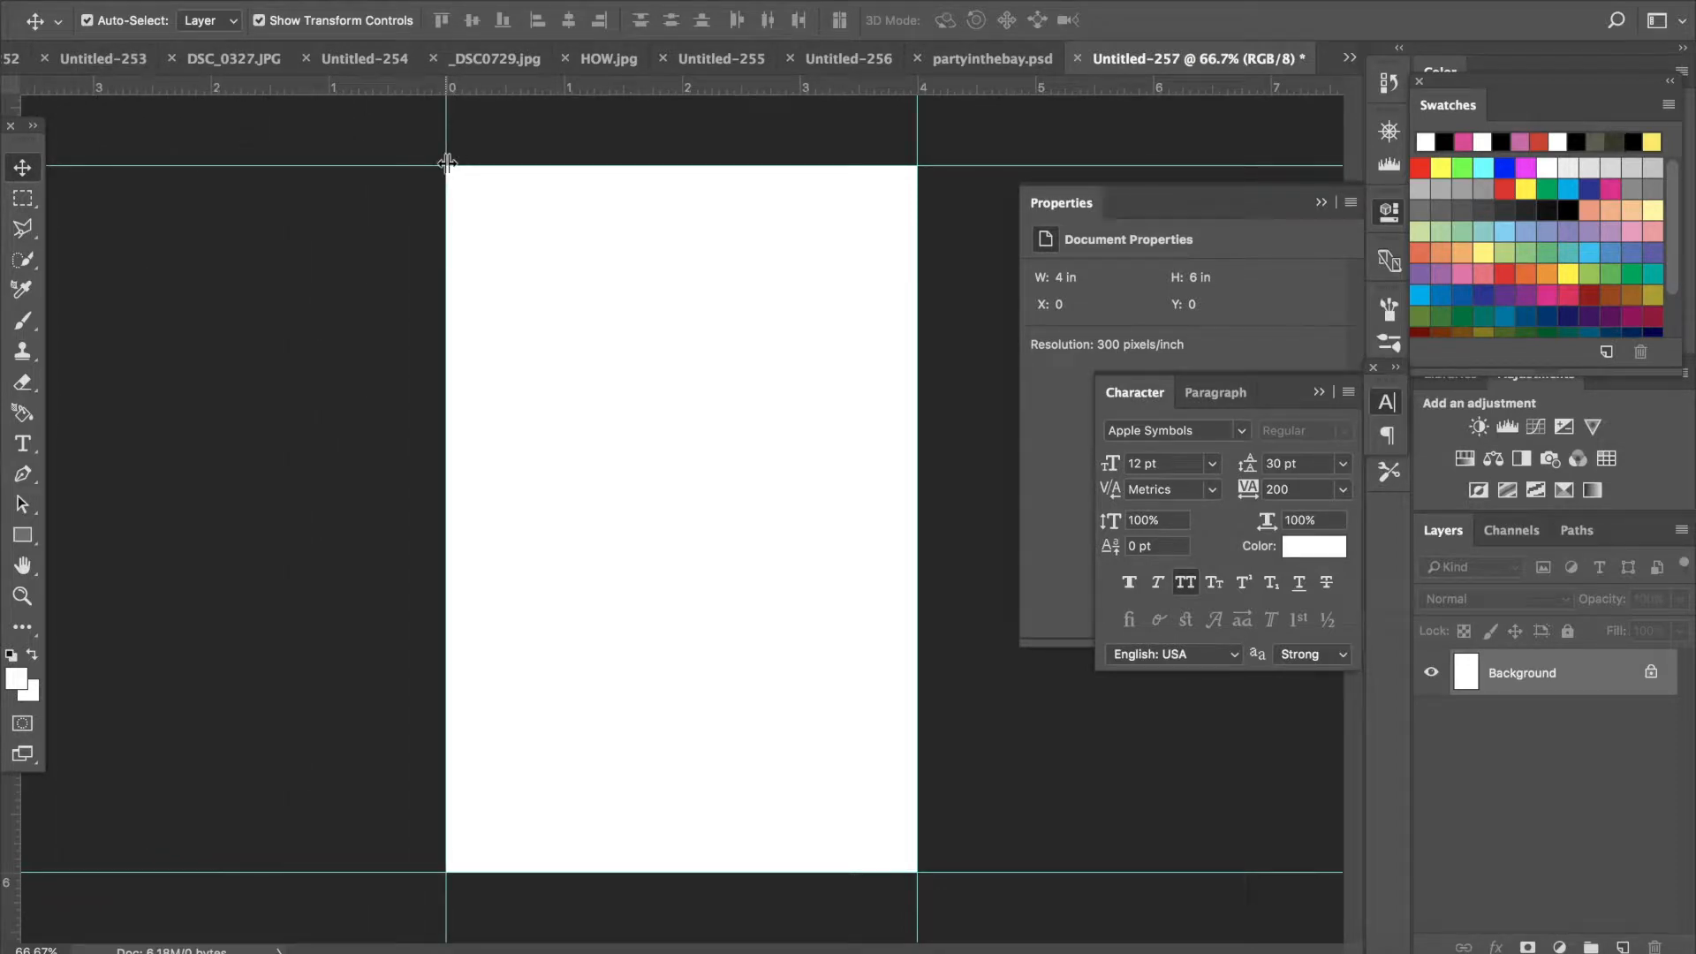
- Enlarge the canvas relatively by 0.25 inches in both width and height for bleed
click(962, 67)
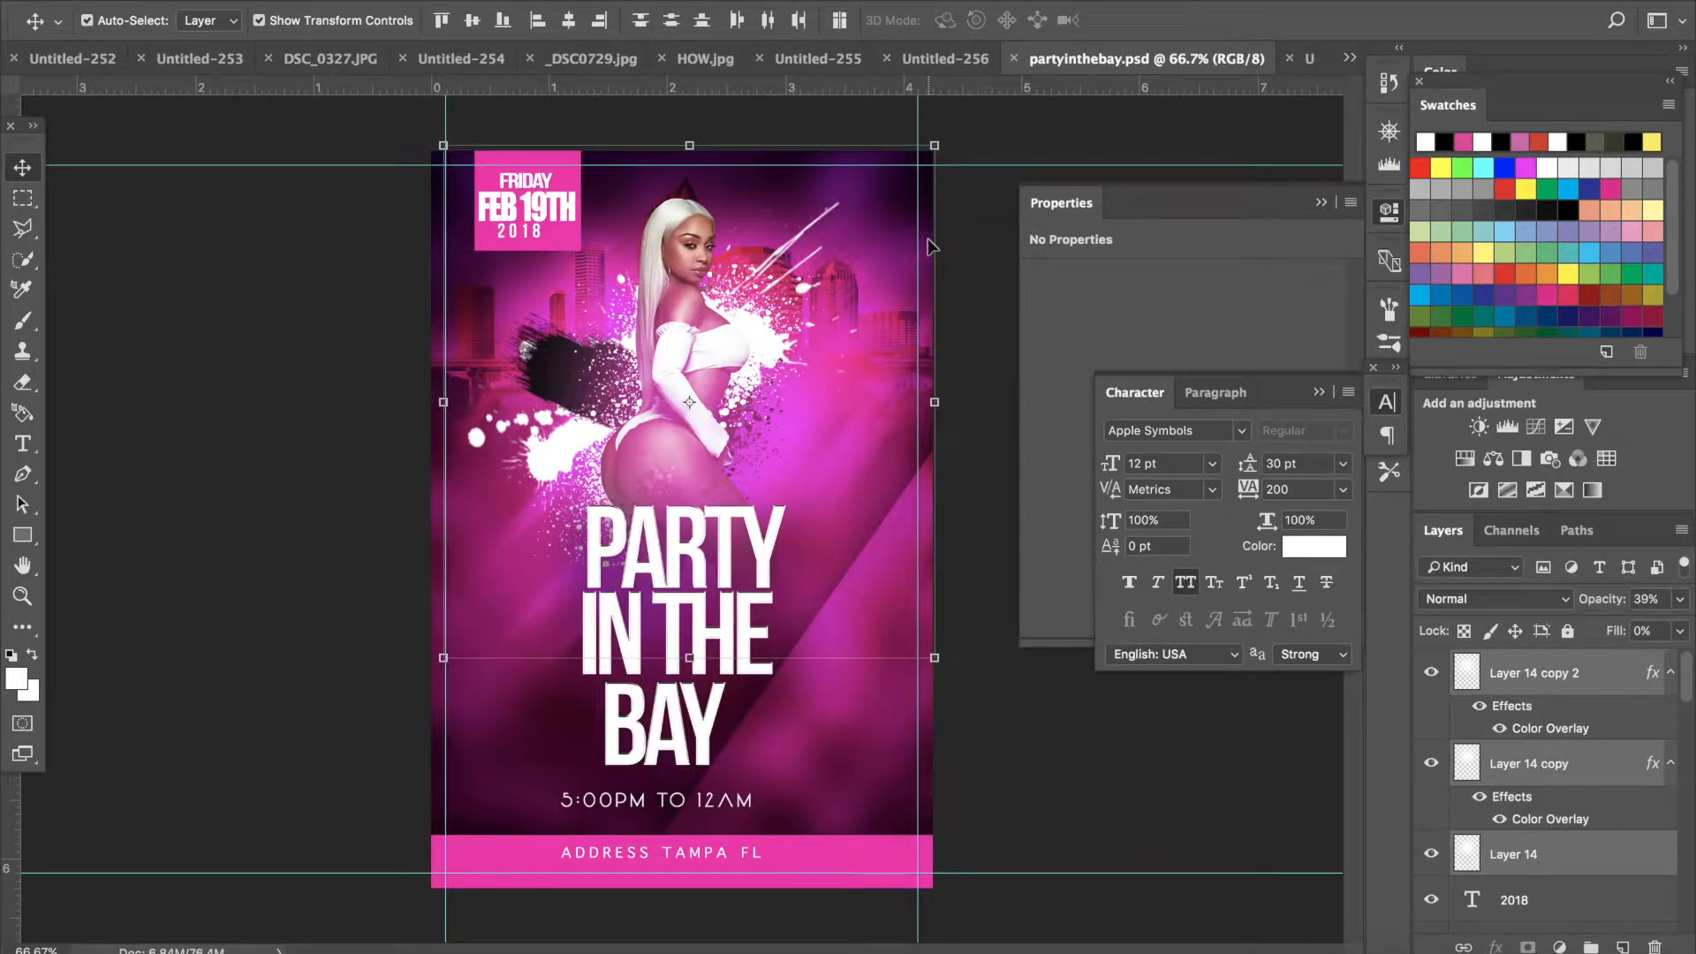
click(1308, 66)
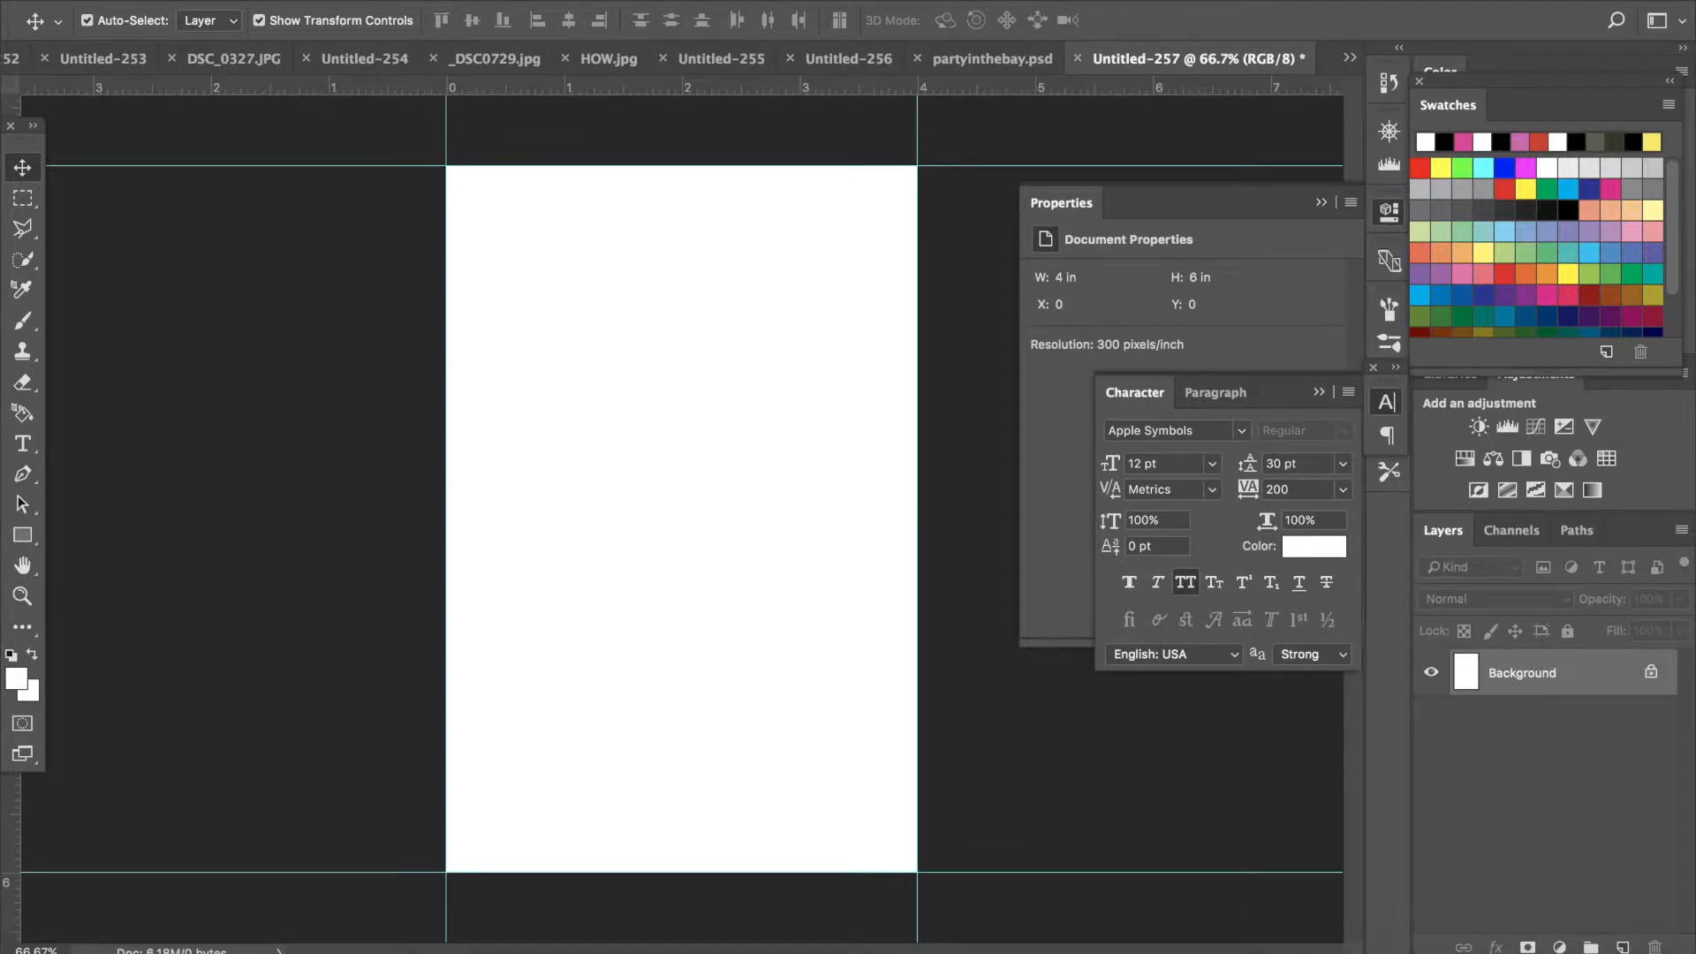
click(337, 3)
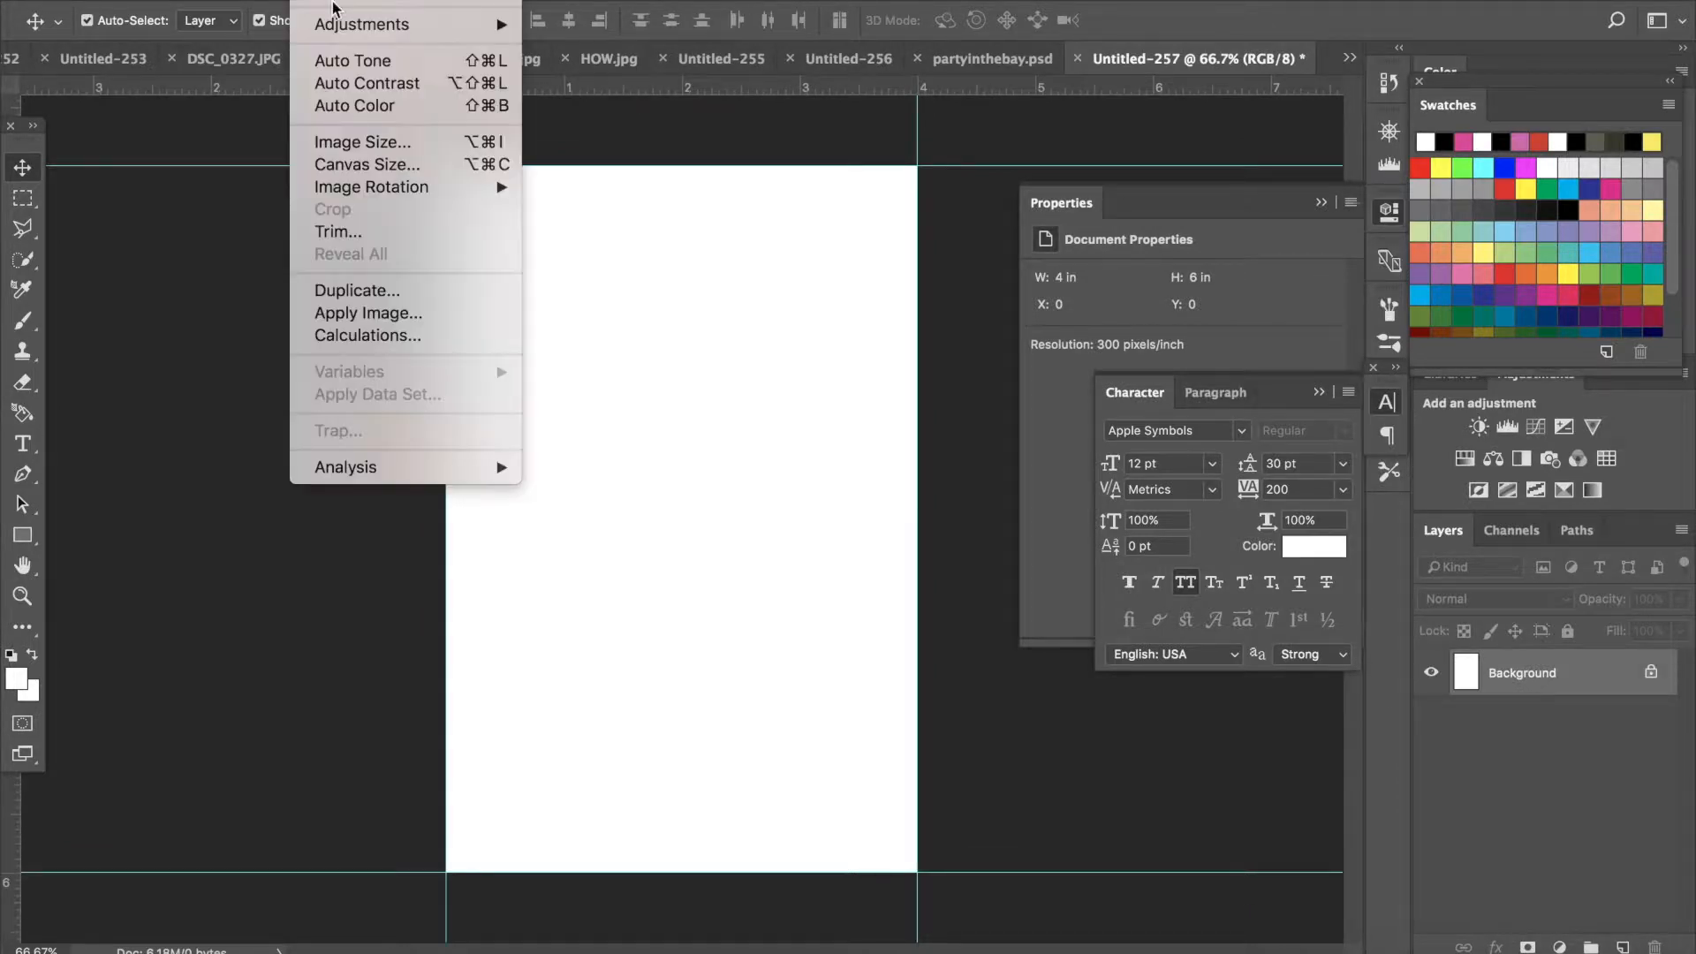
click(356, 168)
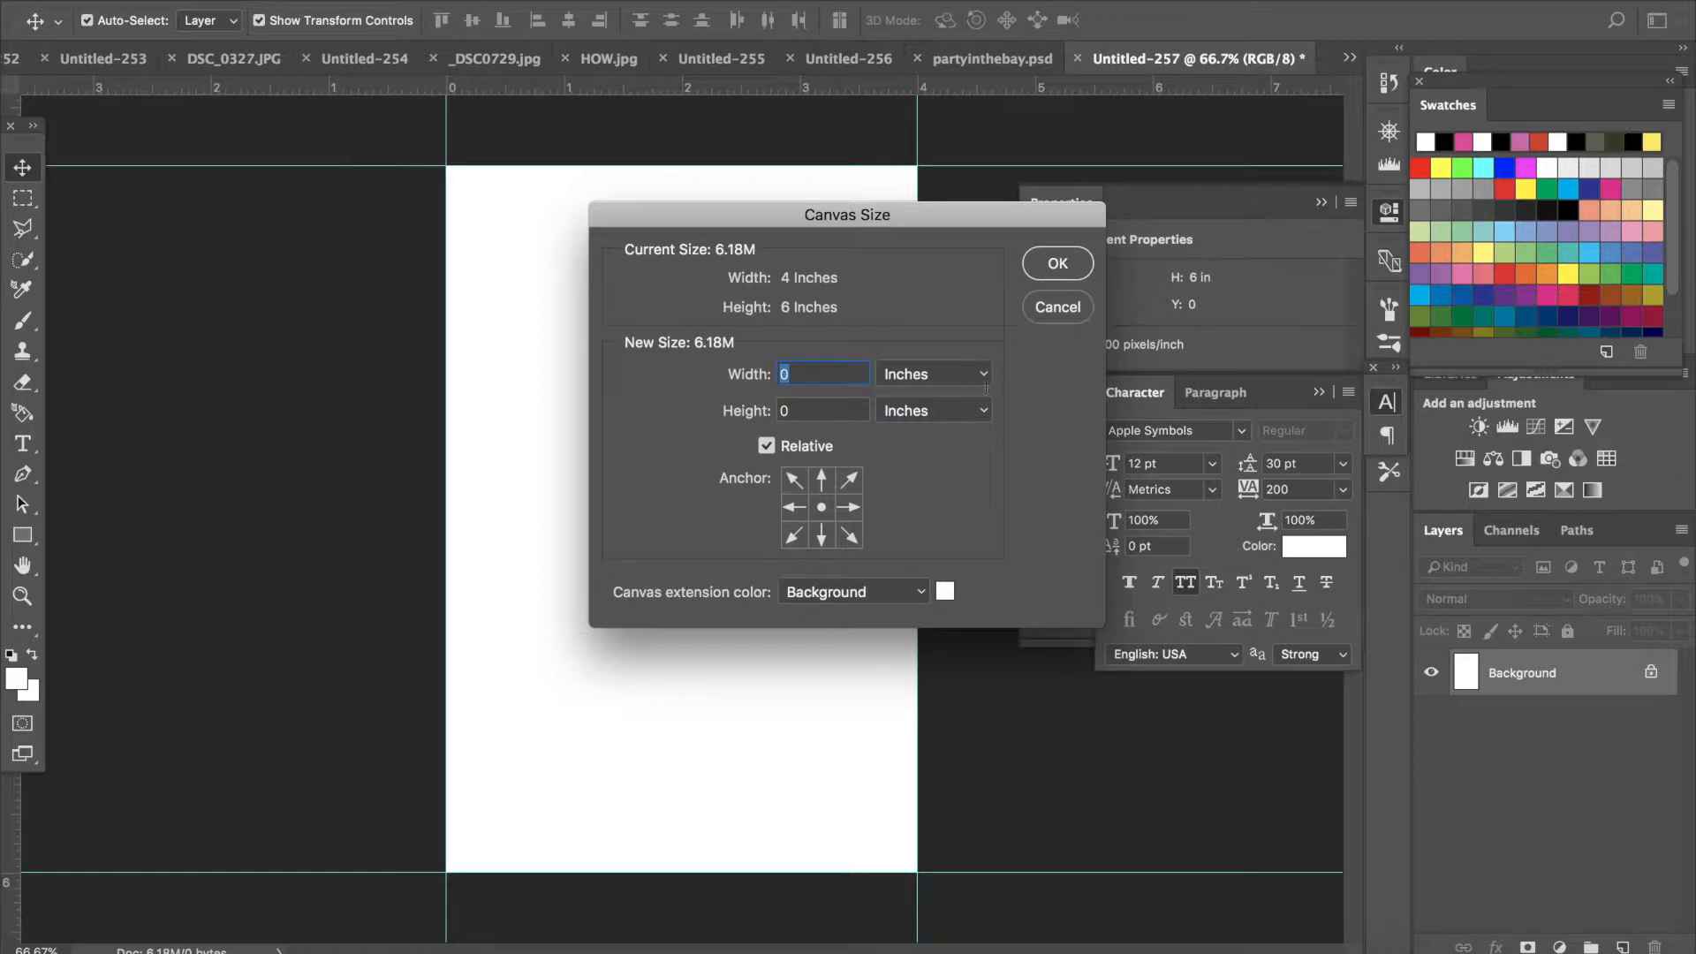
text(.25)
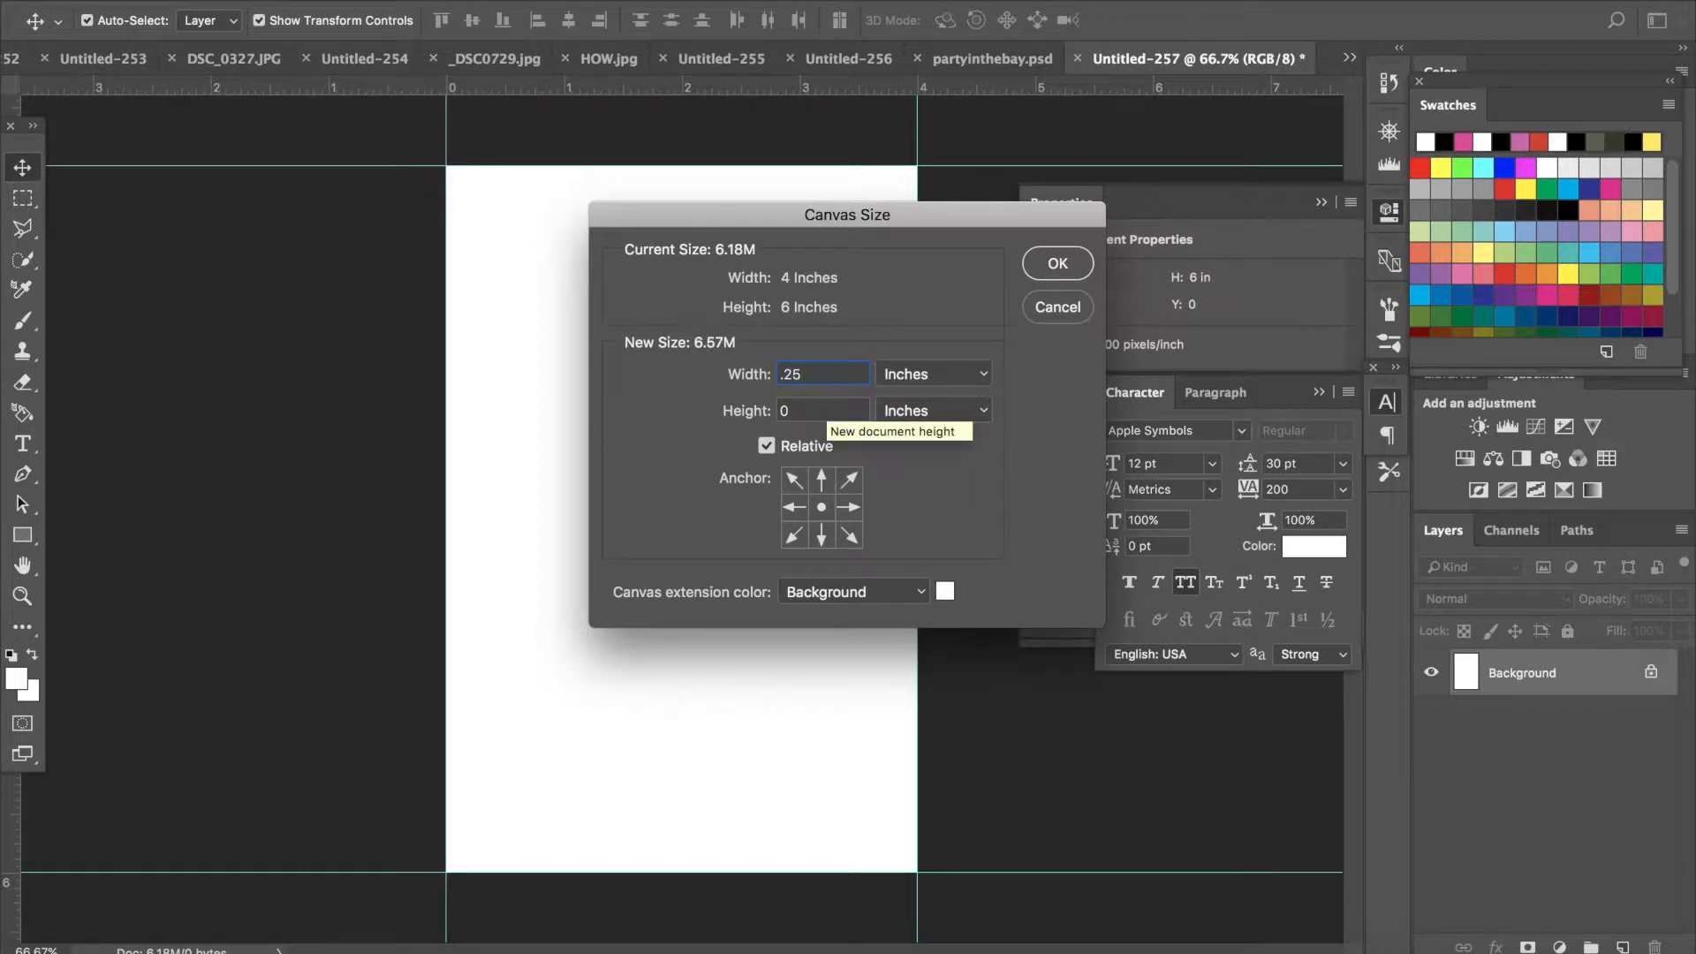
key(Tab)
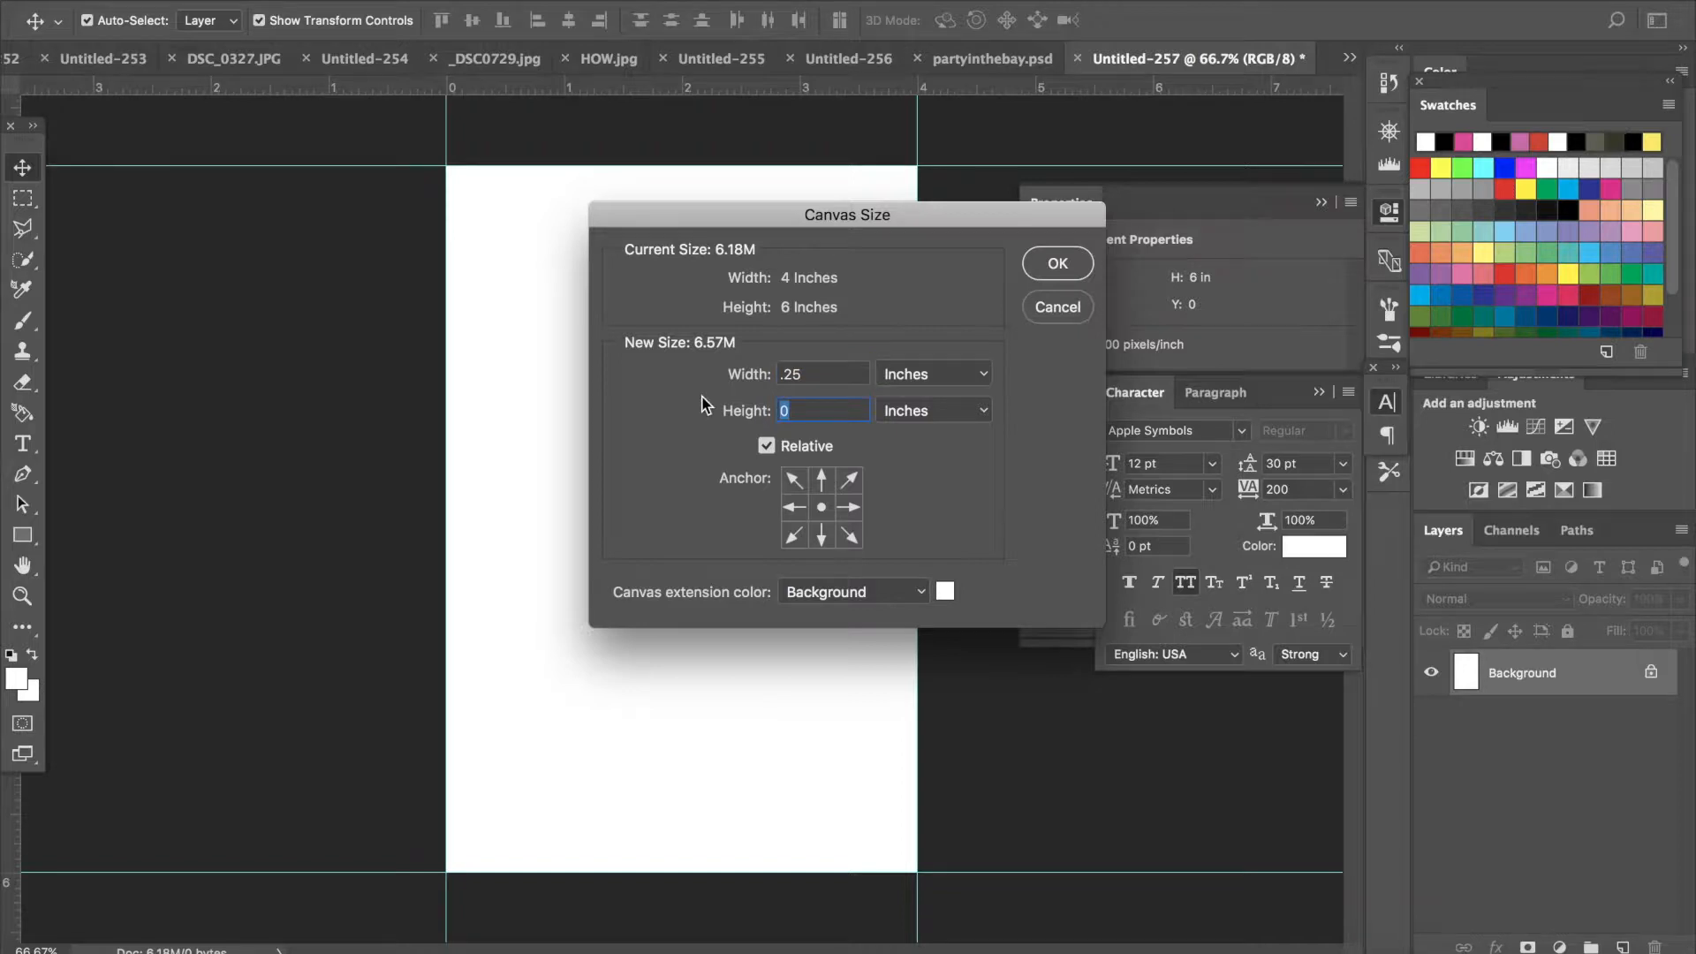
text(.25)
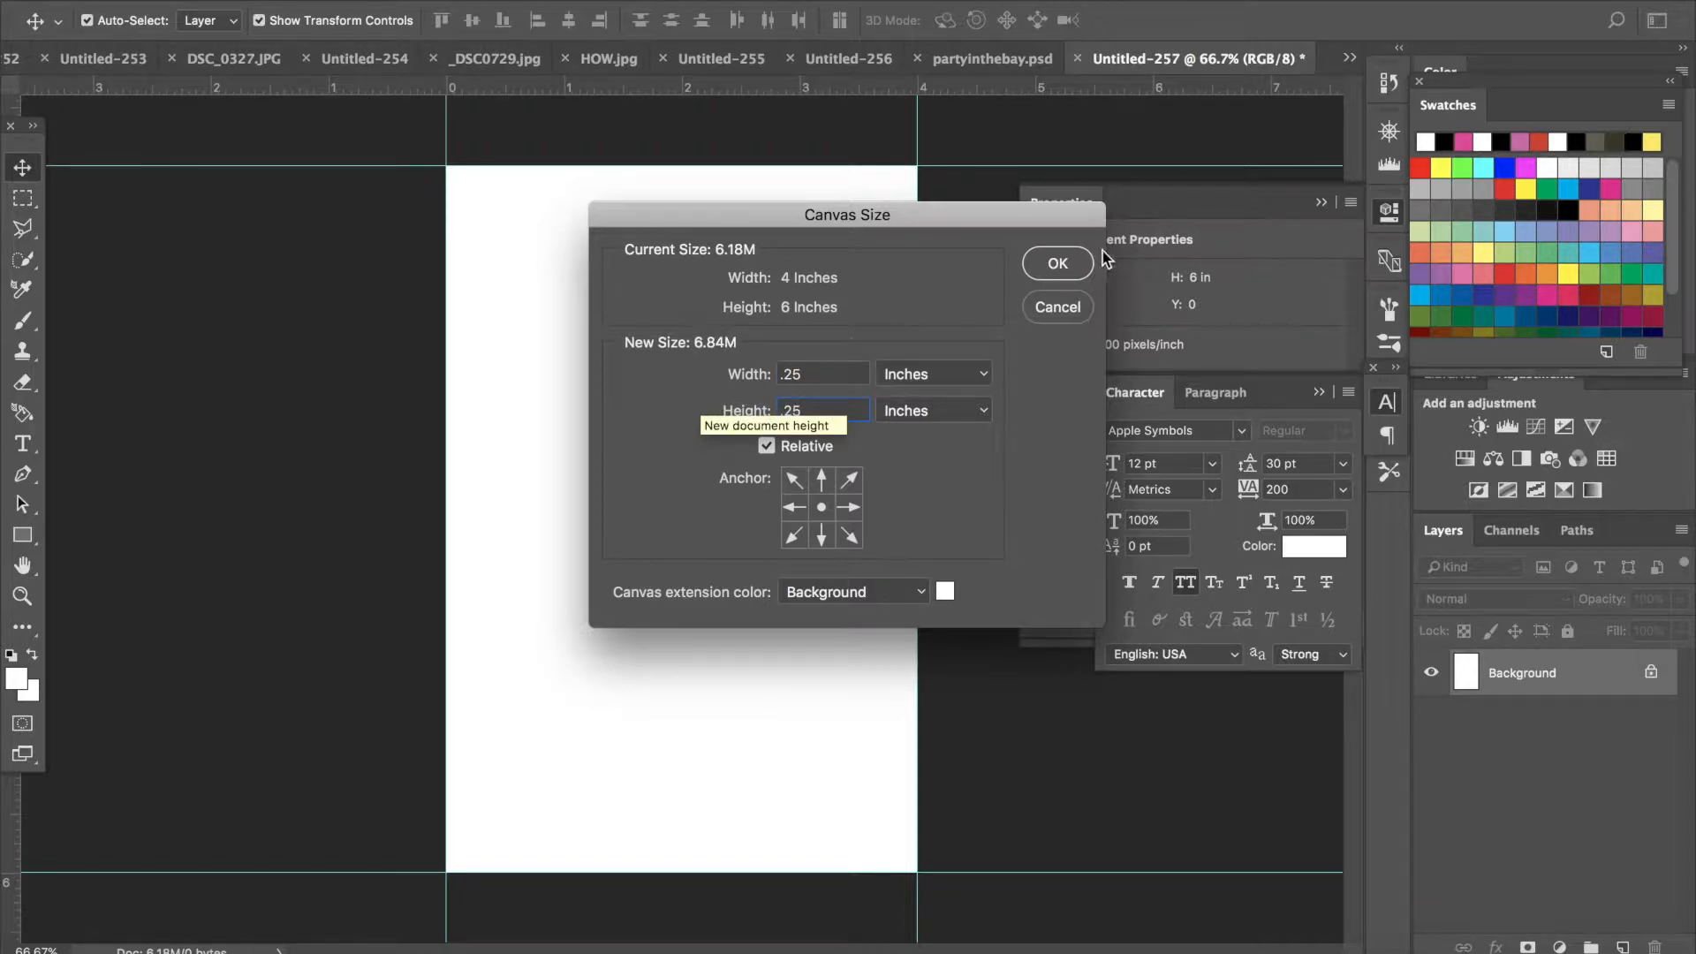
click(1066, 272)
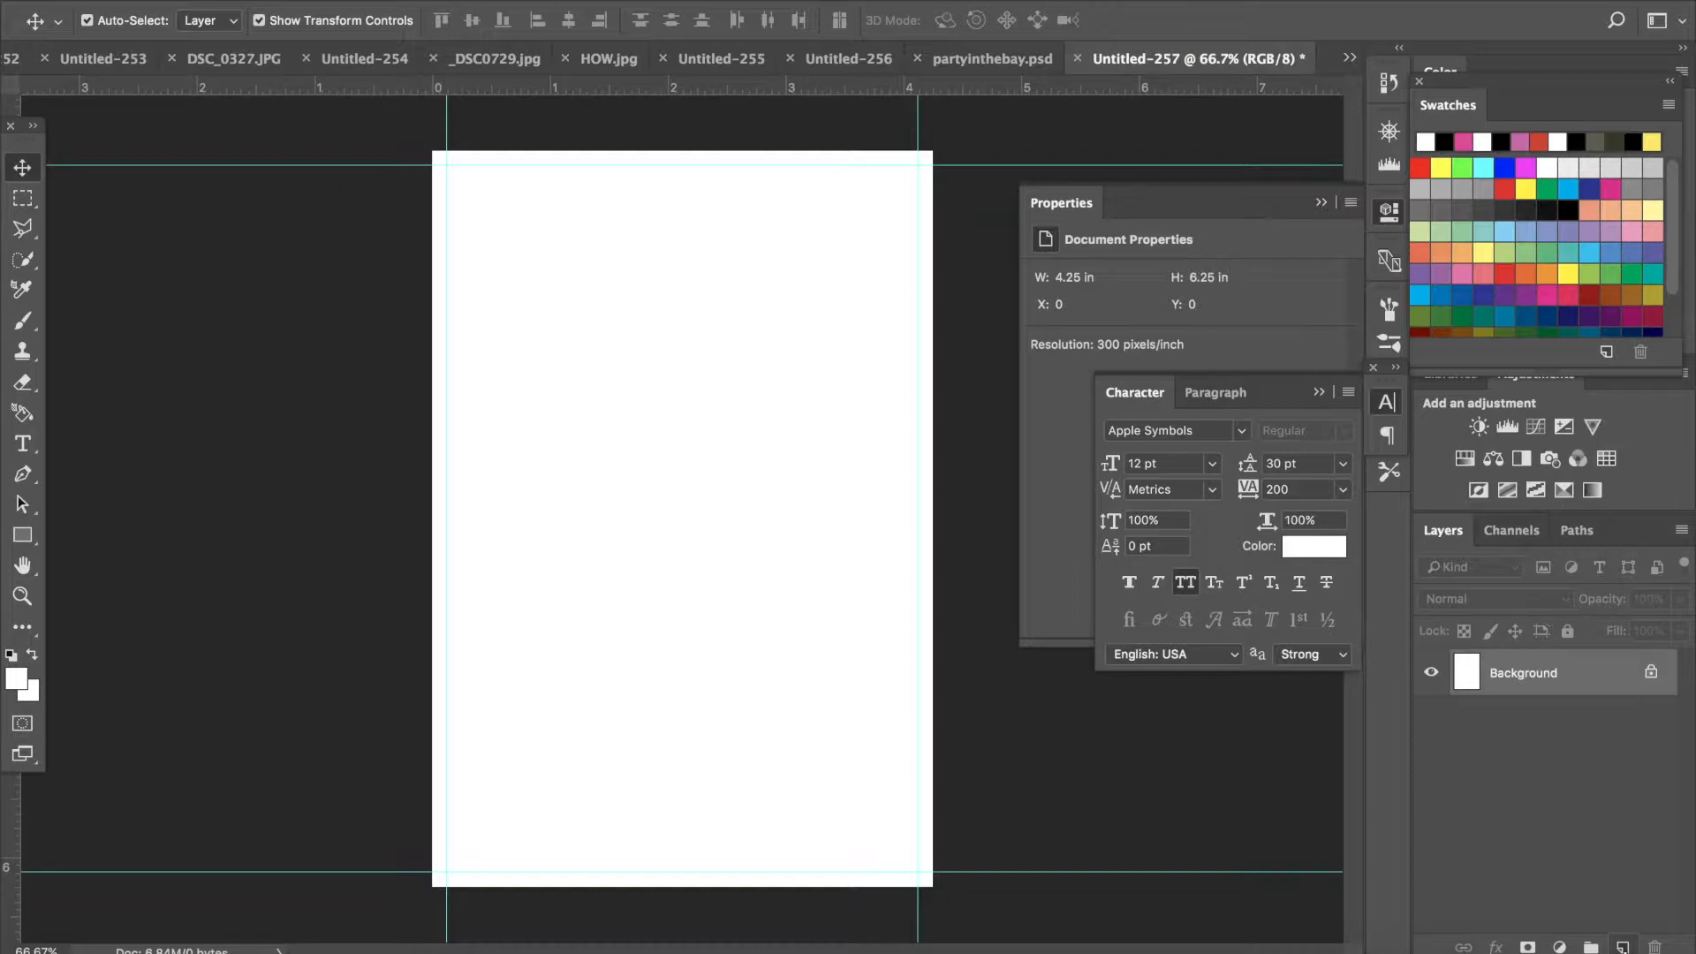
- Add a new layer and fill it with black (000000) using the Paint Bucket tool
key(alt+shift+super+n)
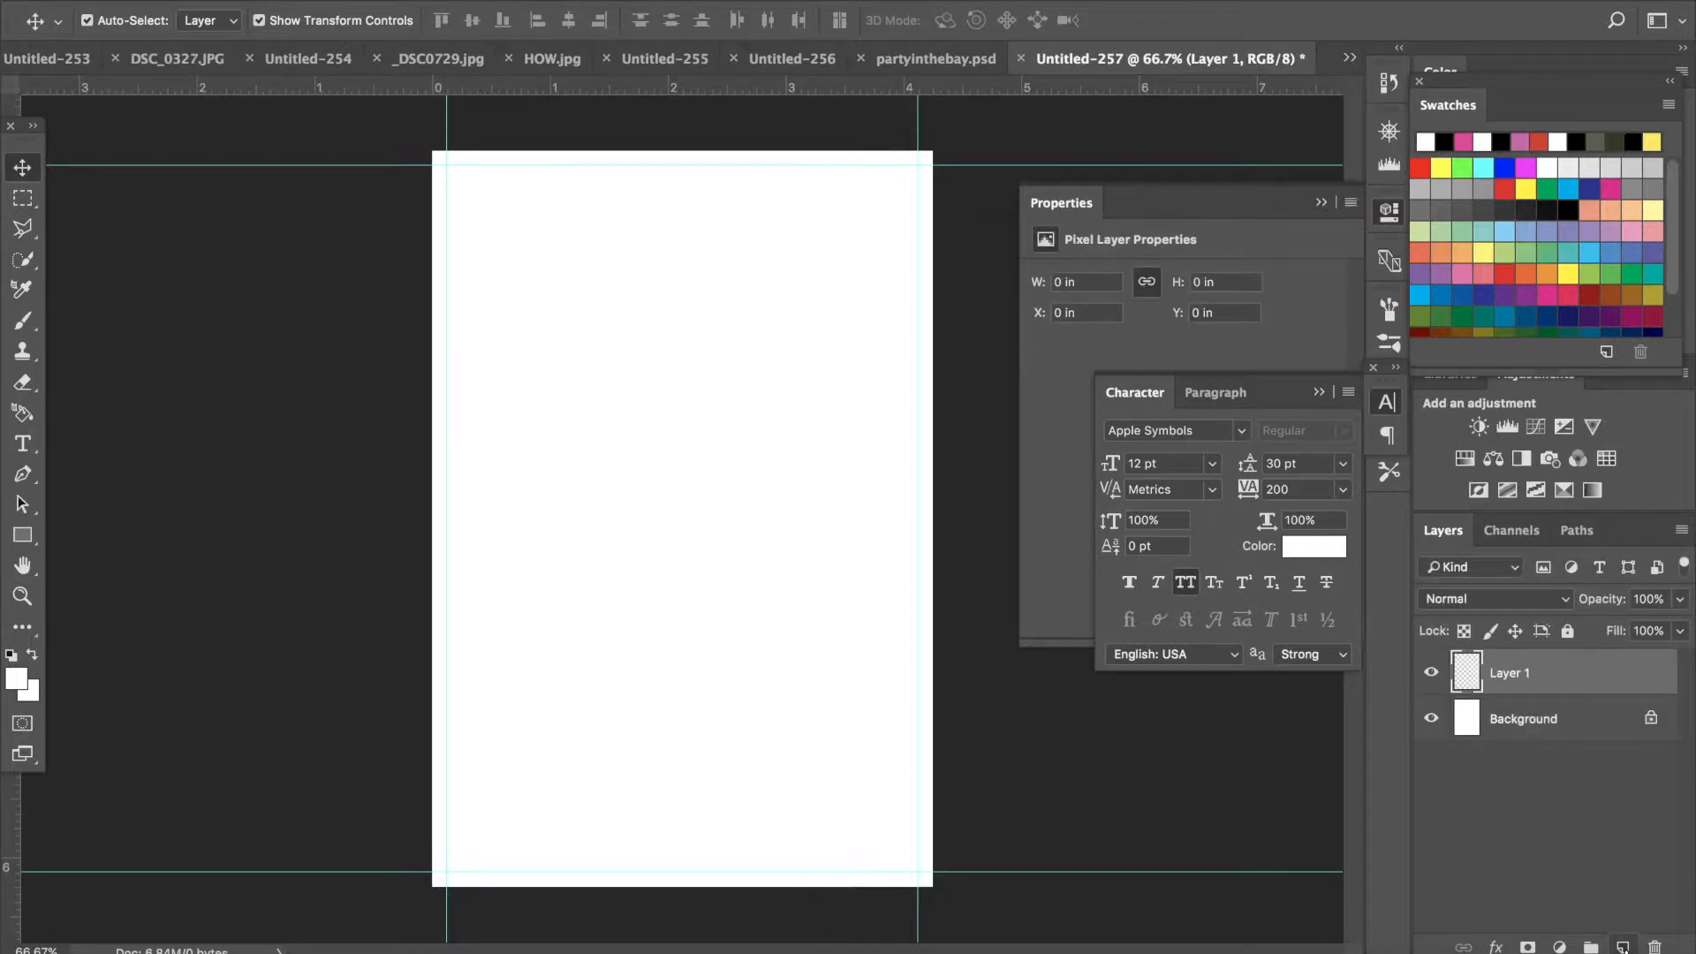
click(31, 636)
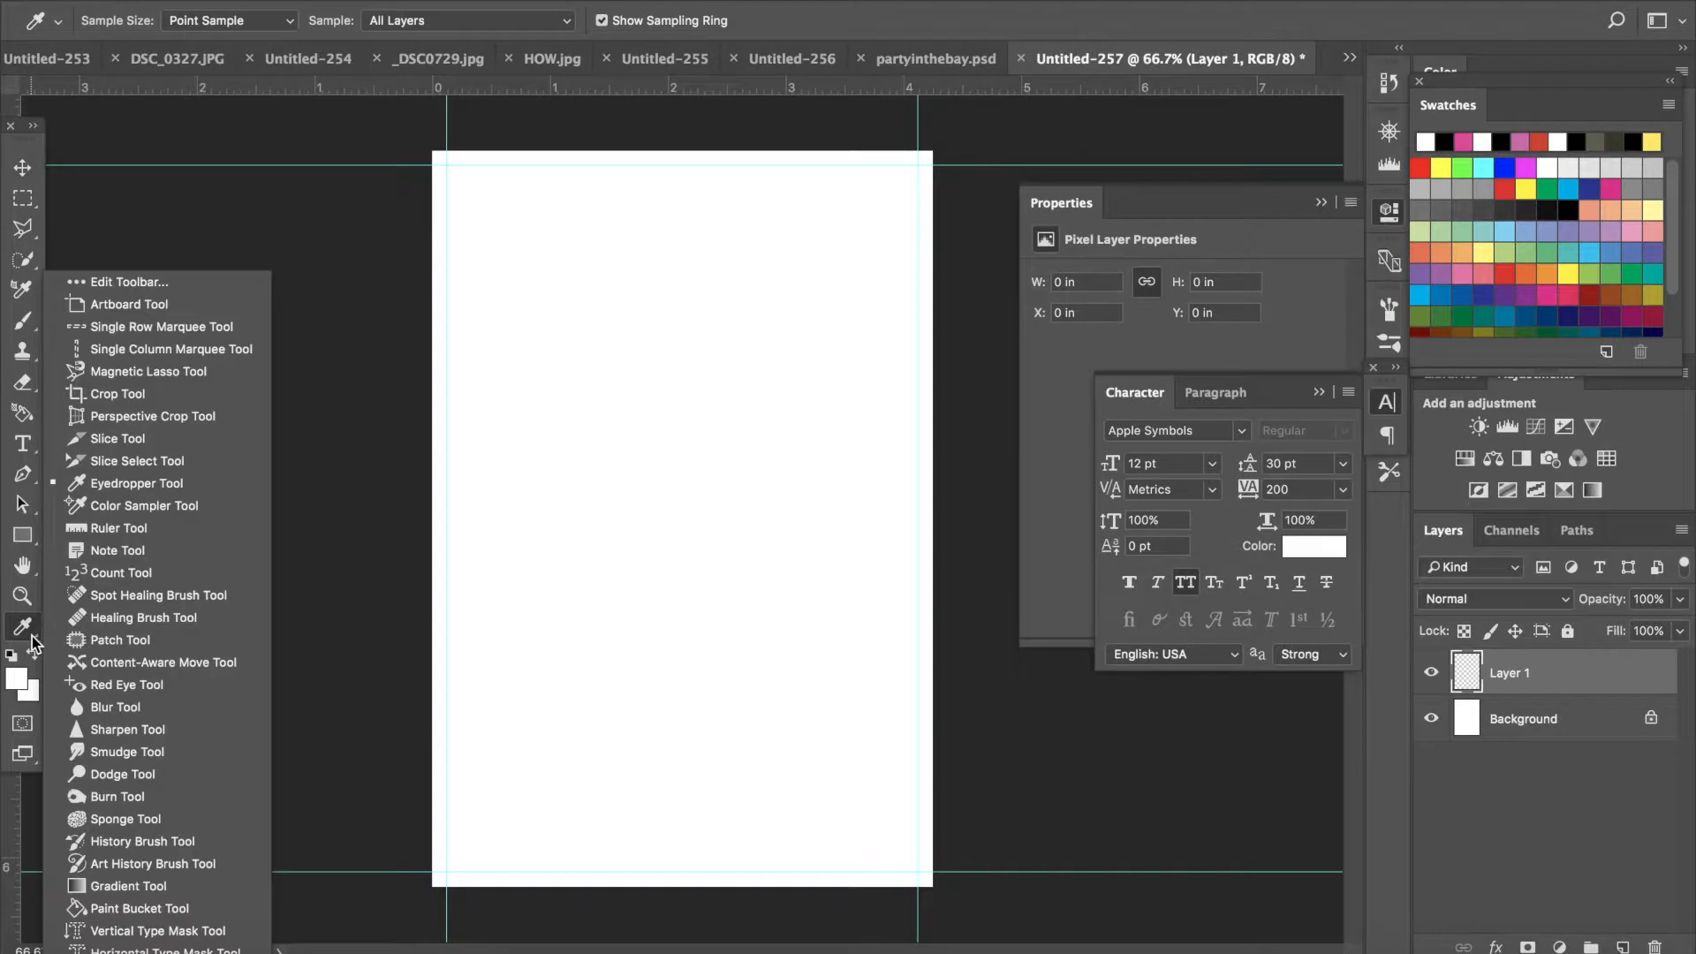
click(139, 908)
click(16, 682)
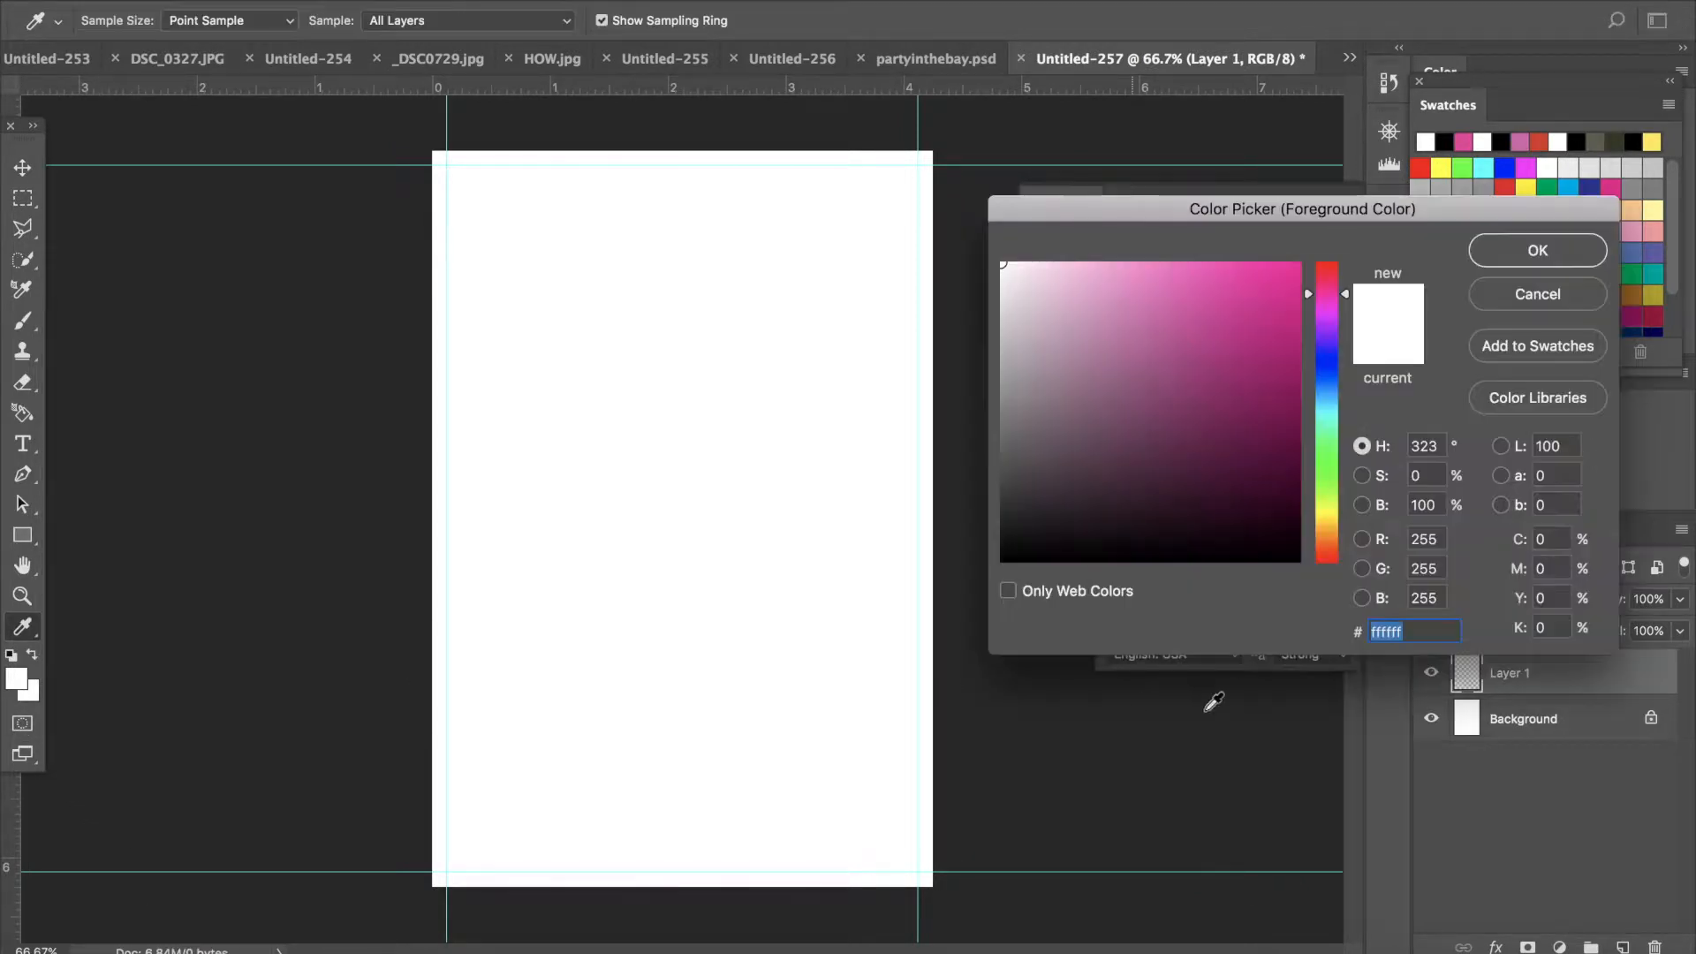
drag(1075, 505, 857, 658)
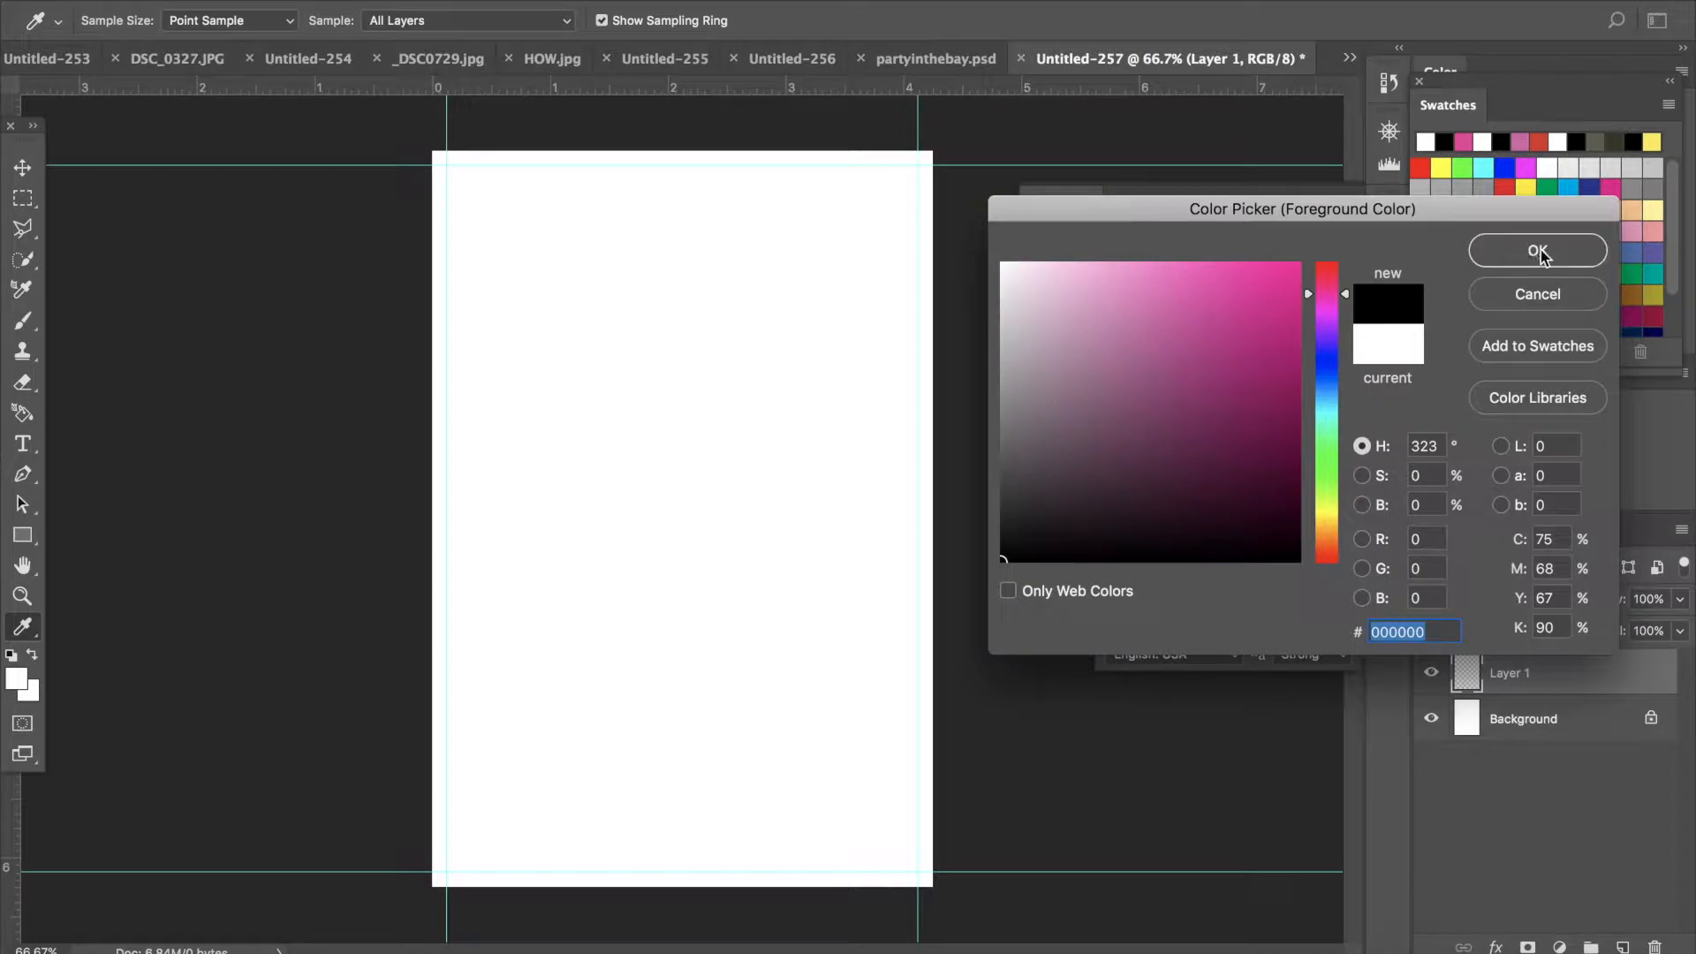
key(Return)
click(767, 352)
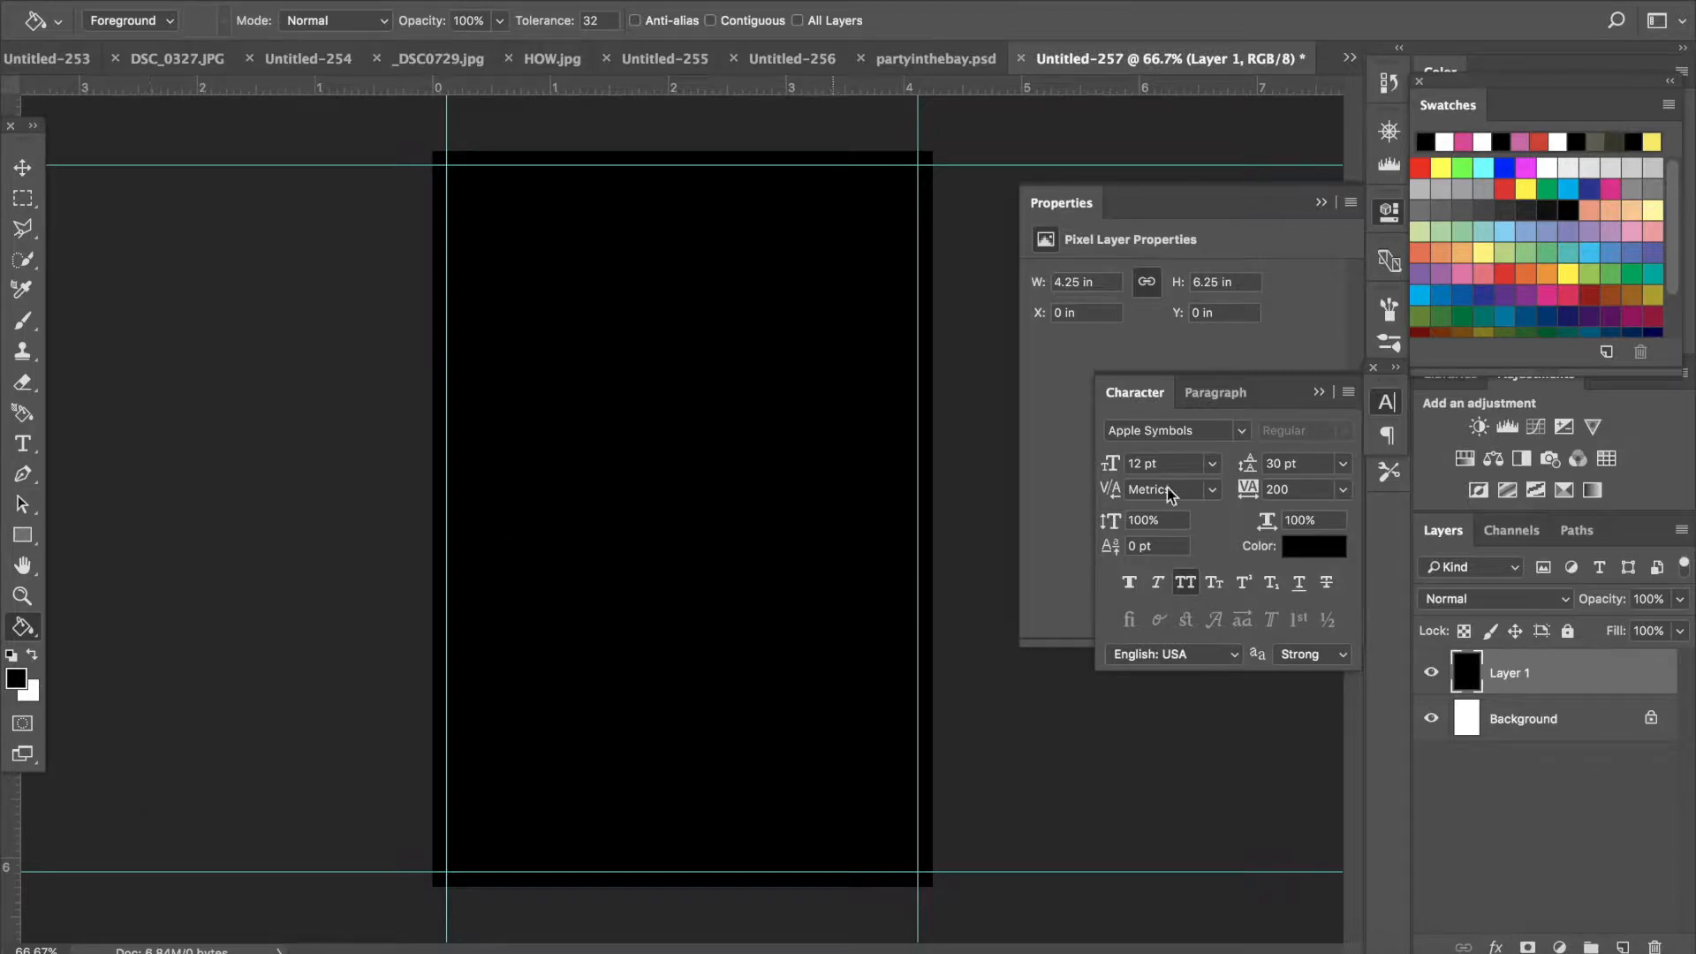
- In the reference flyer, hide the MIXTAPEPSD.COM layer holding the model
click(988, 59)
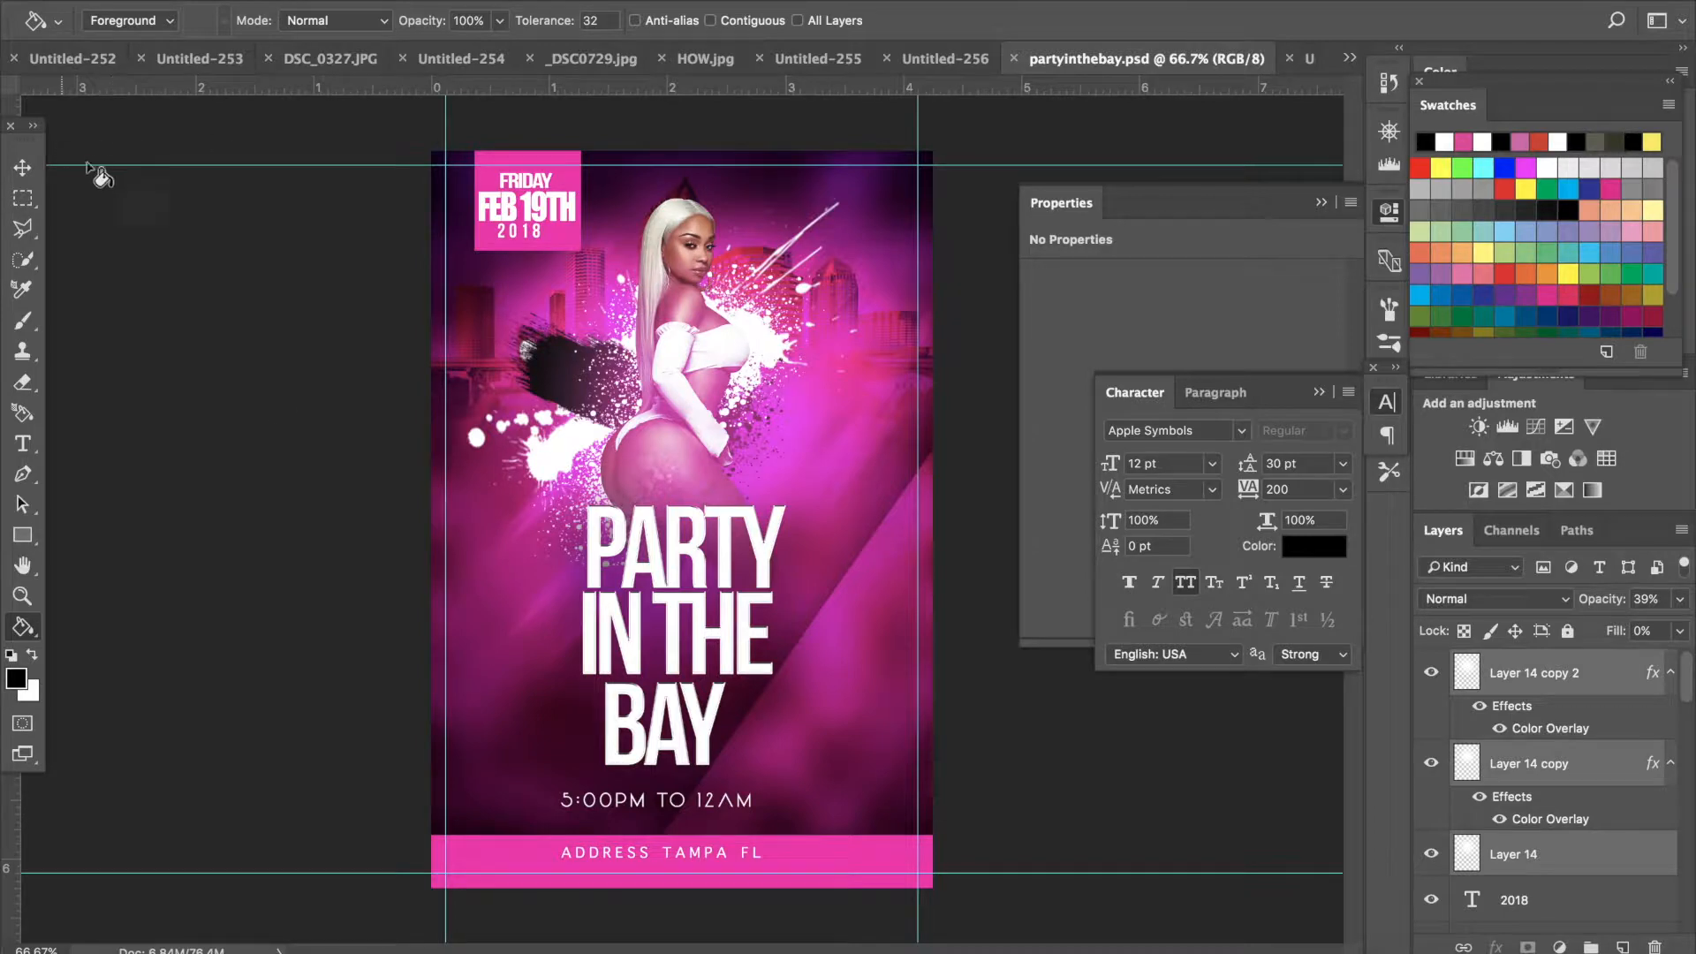
click(22, 167)
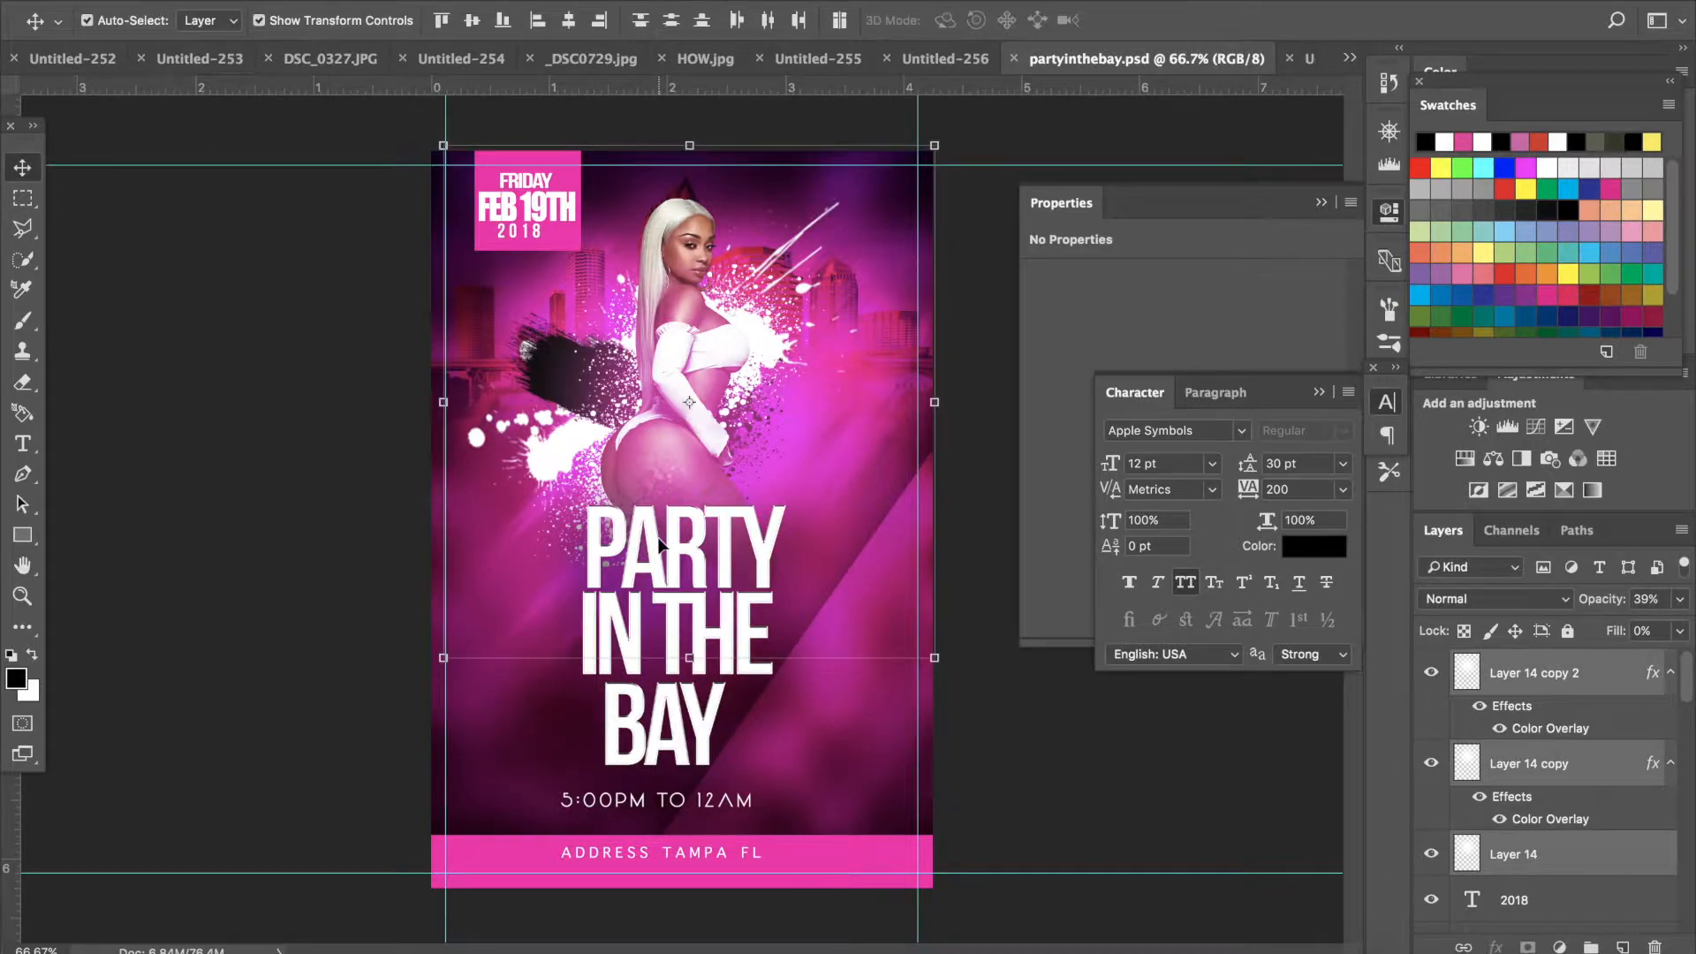
click(1630, 683)
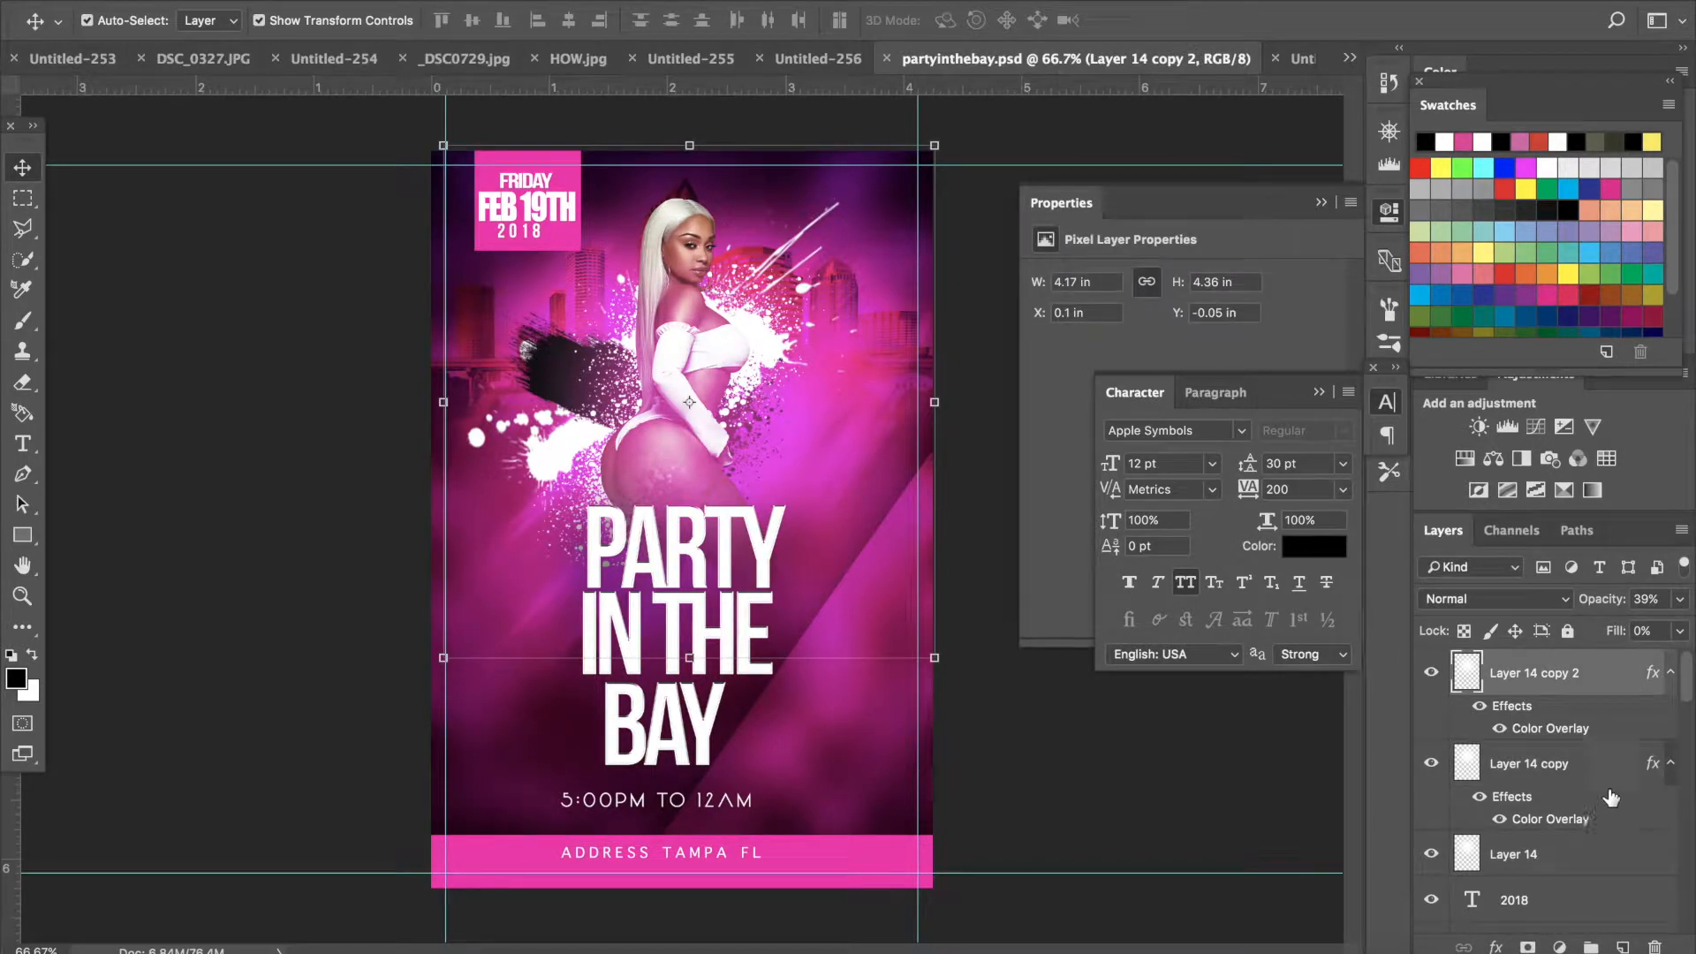
scroll(1604, 814, down, 8)
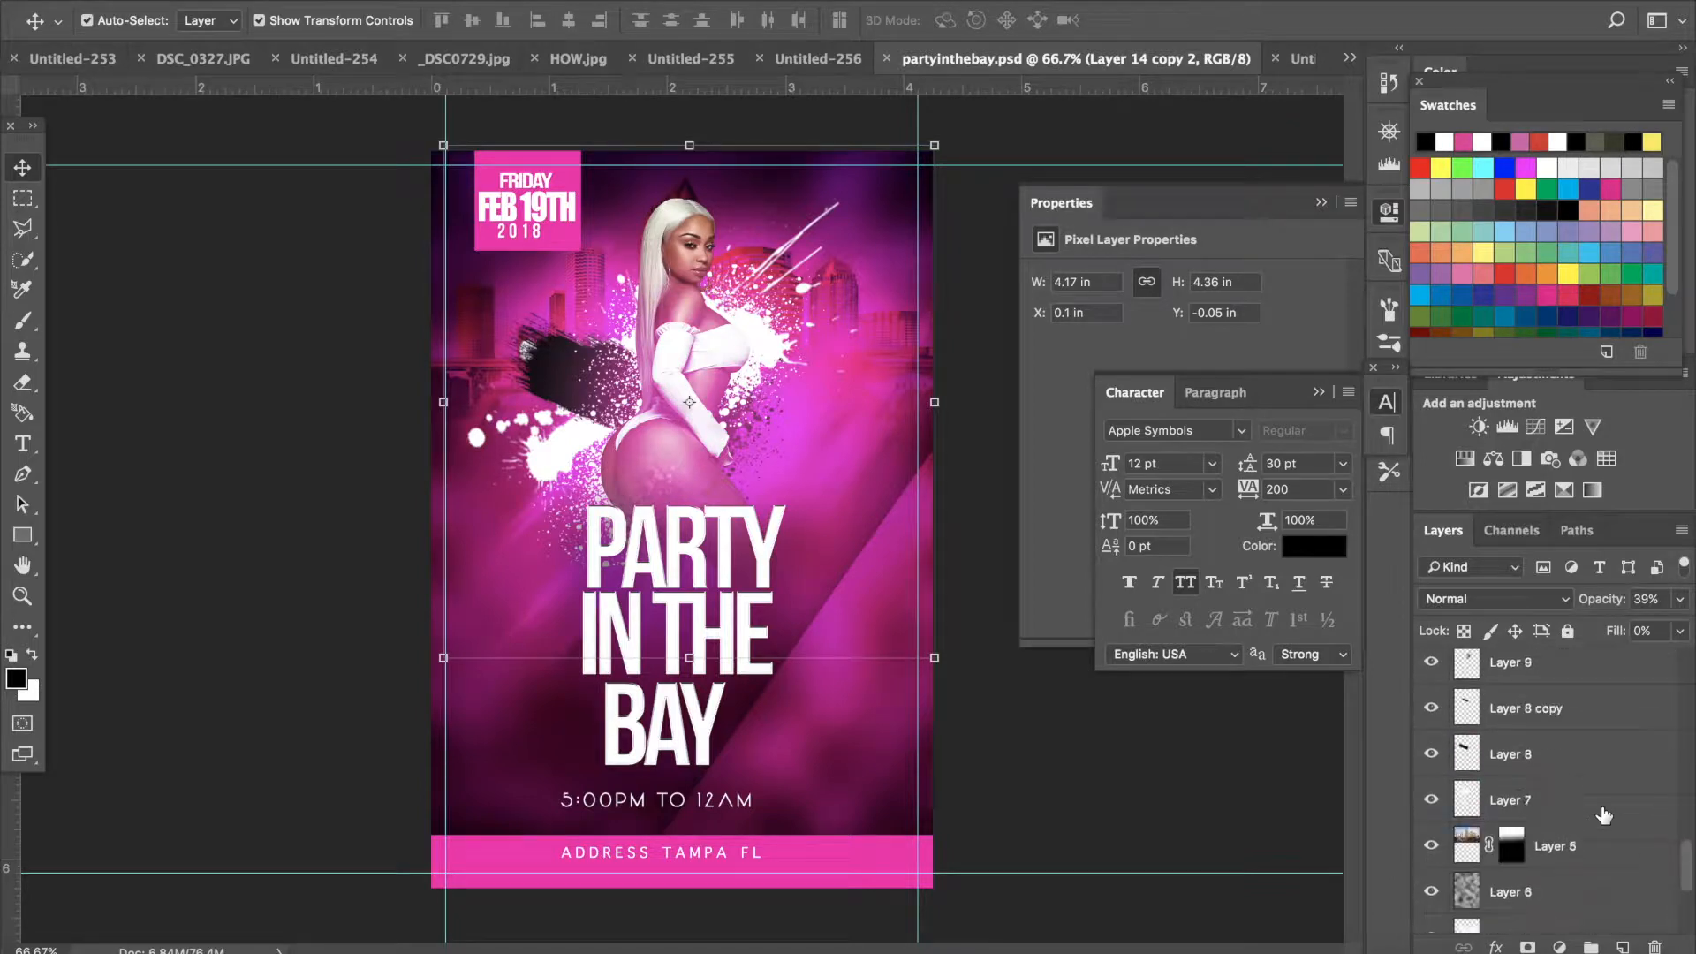
scroll(1604, 815, up, 5)
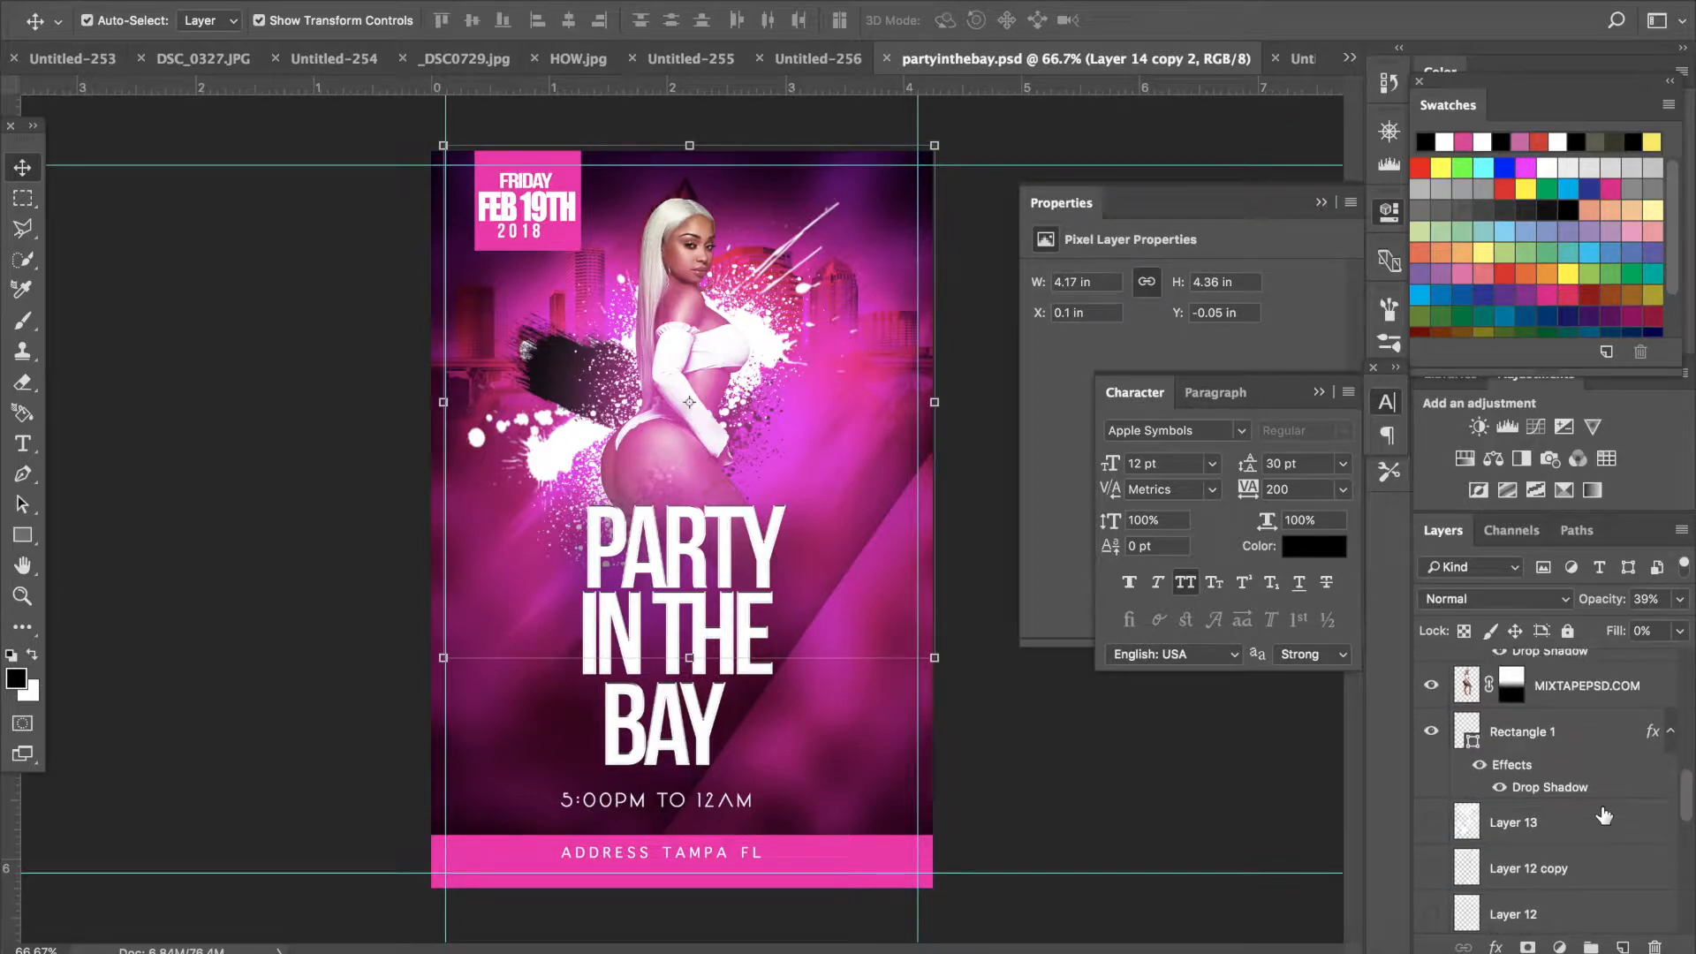
scroll(1603, 815, up, 1)
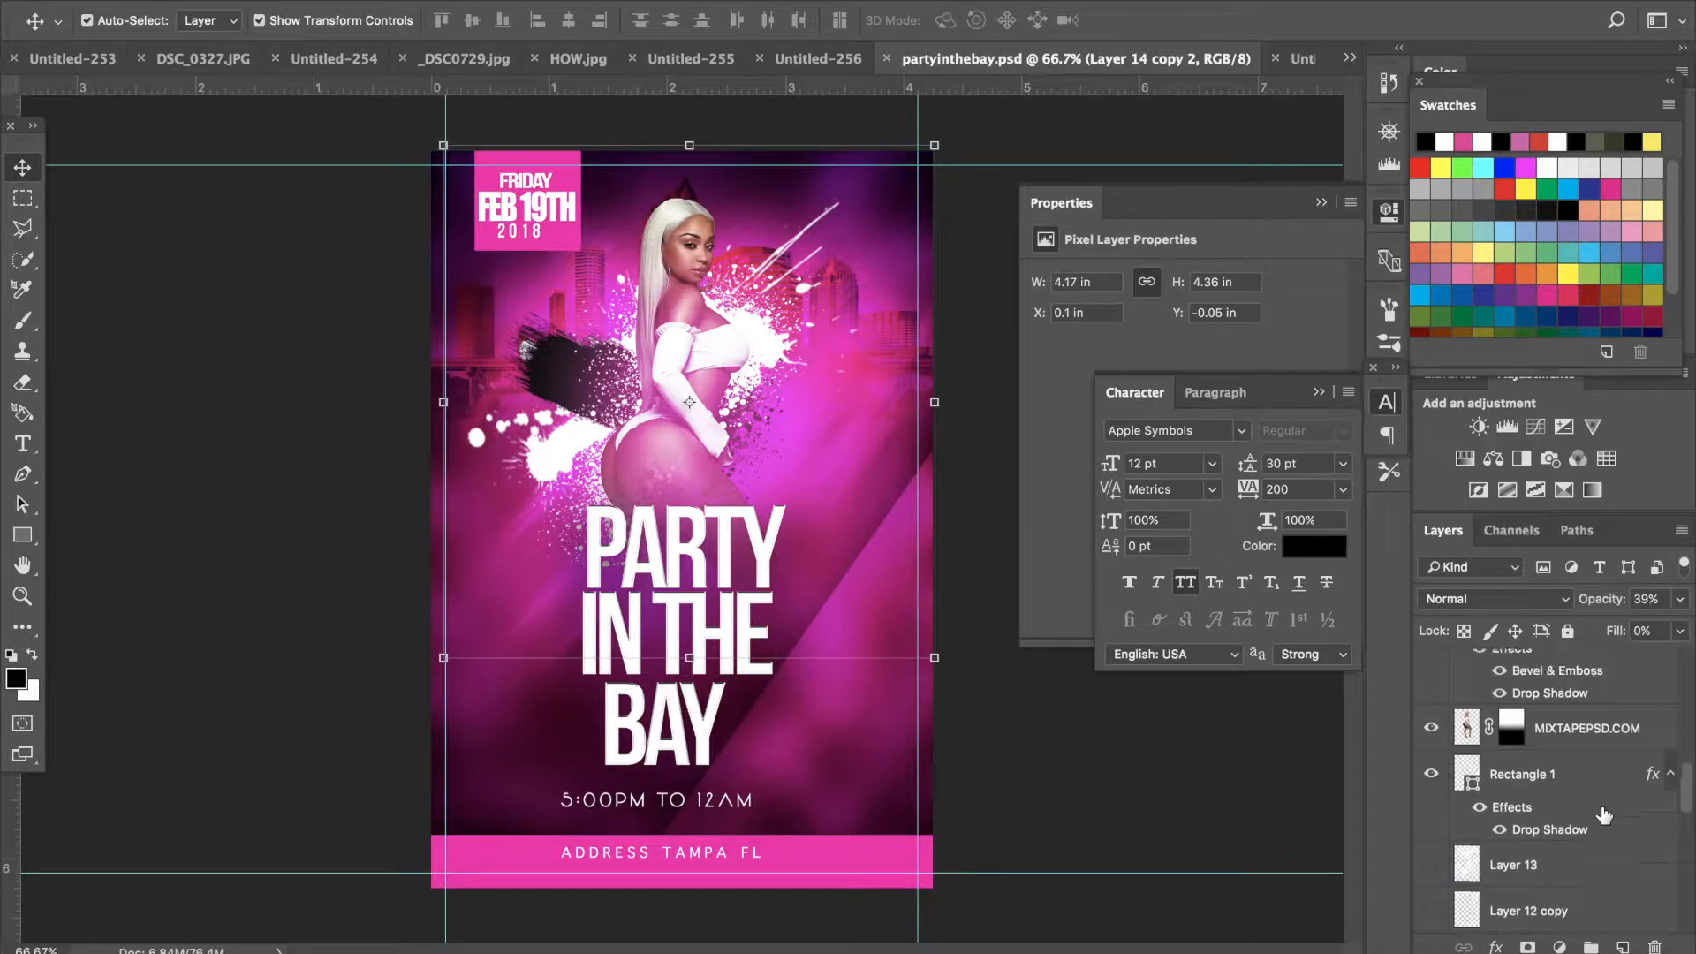
click(1432, 730)
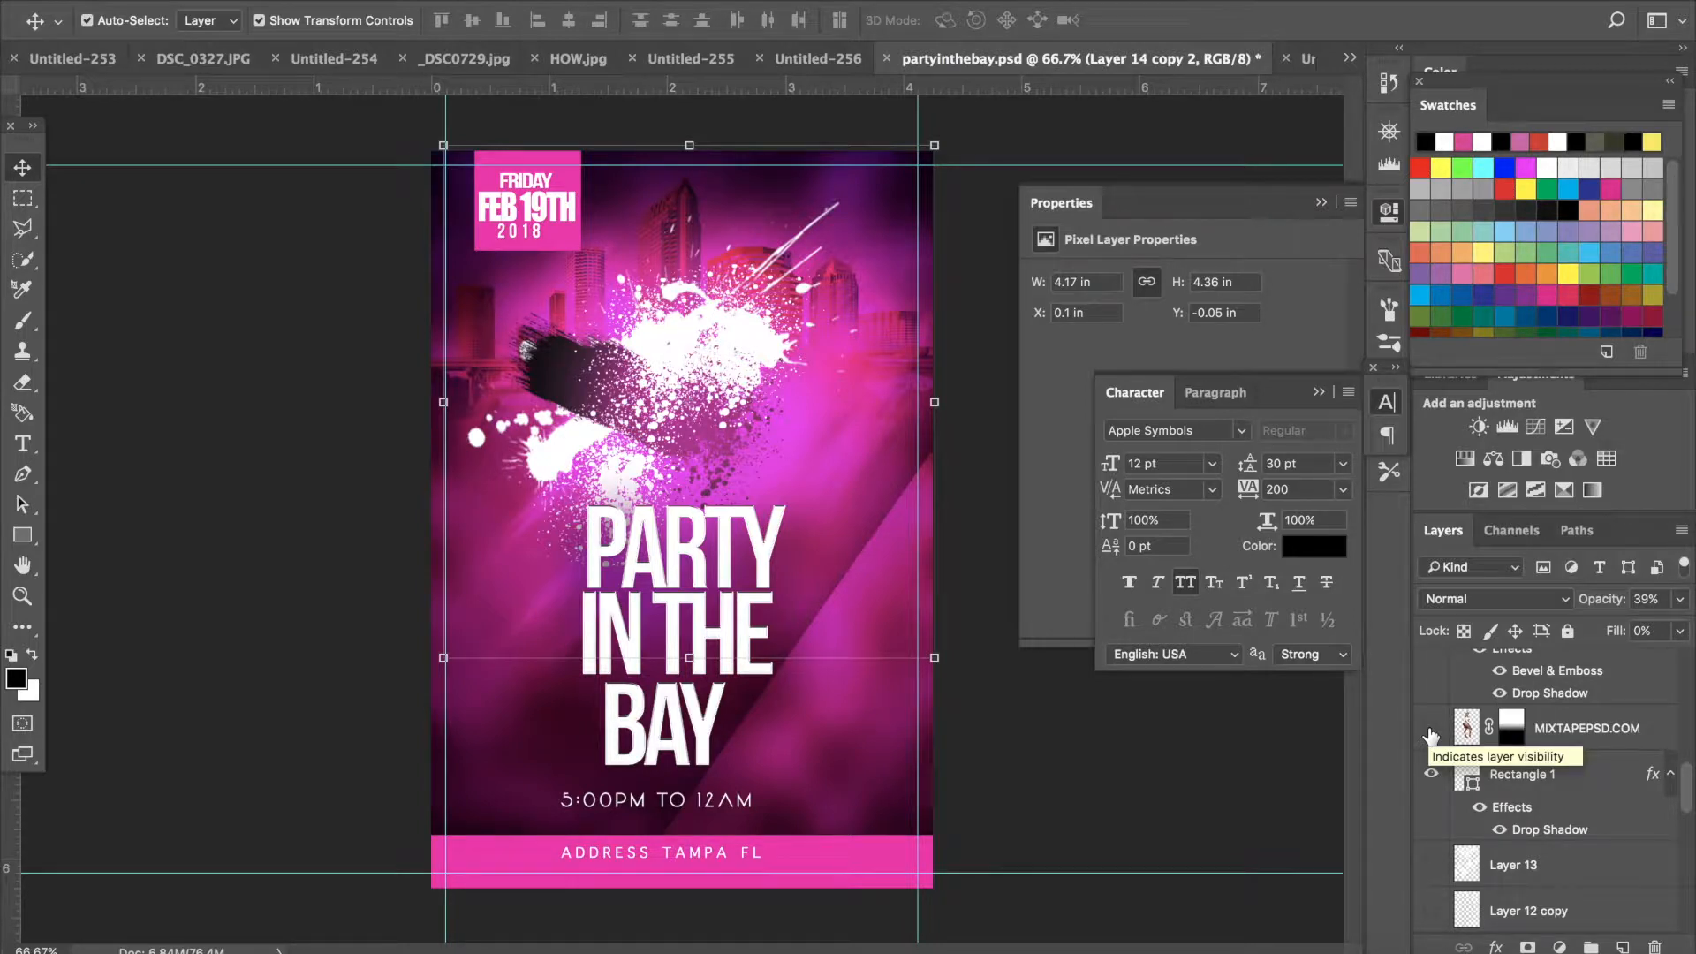
- Toggle visibility of the reference flyer's model, rectangle and text layers to examine how the design is built
click(1432, 732)
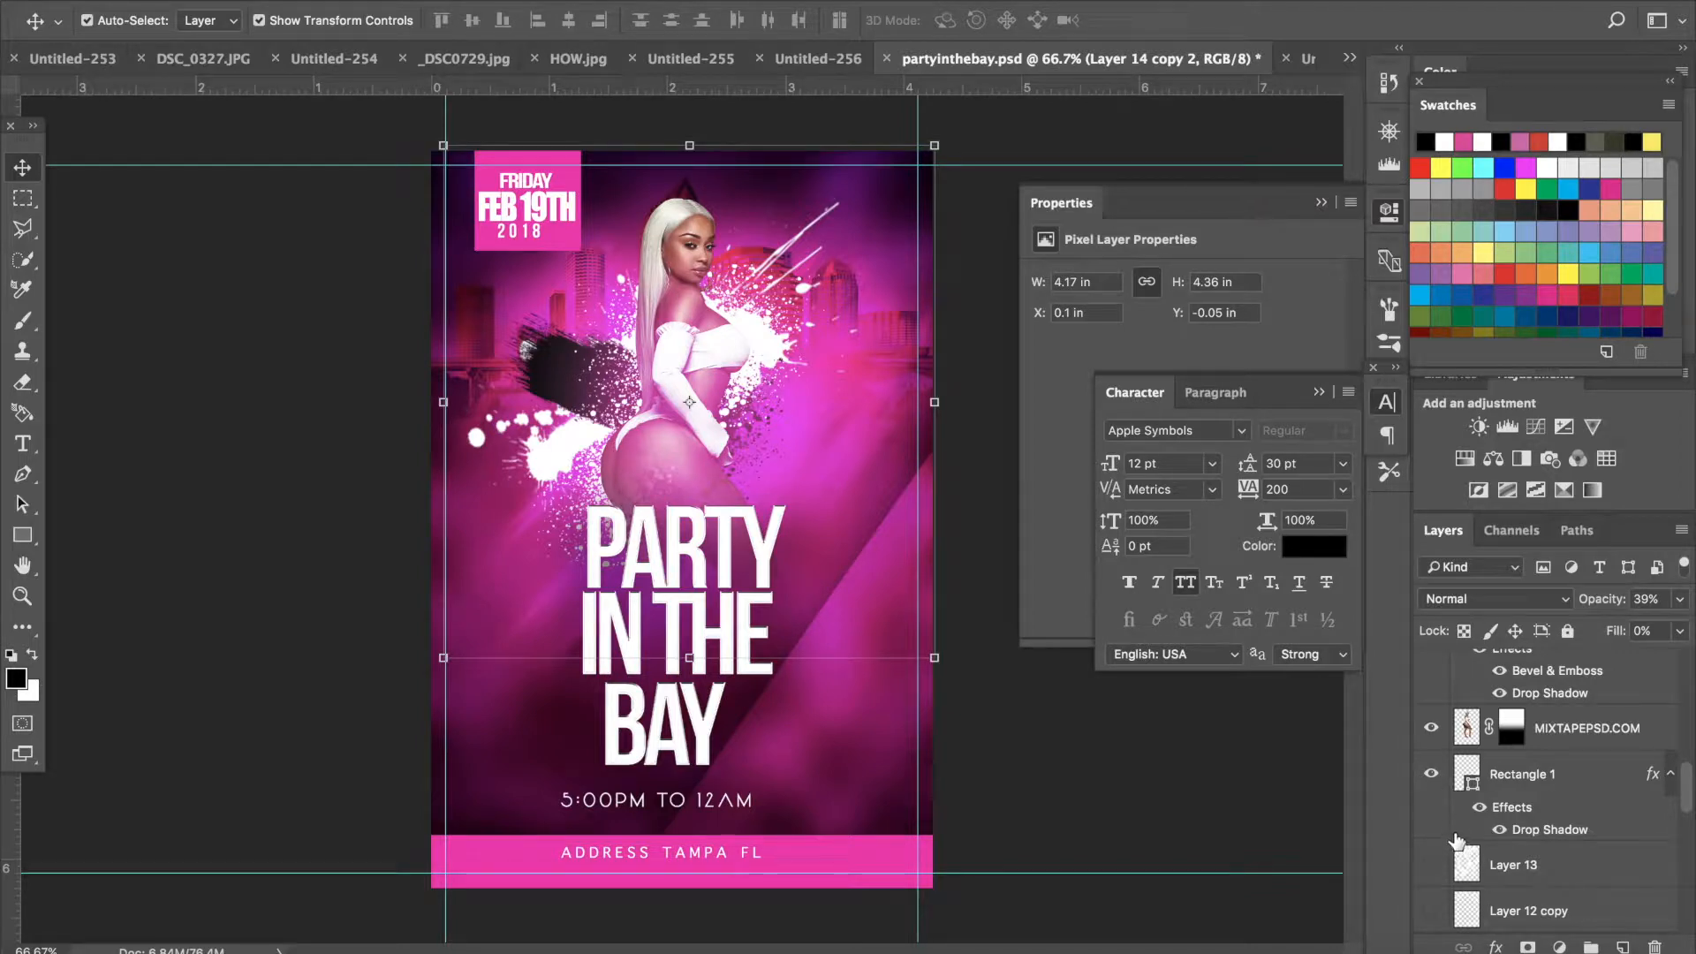
scroll(1445, 756, up, 4)
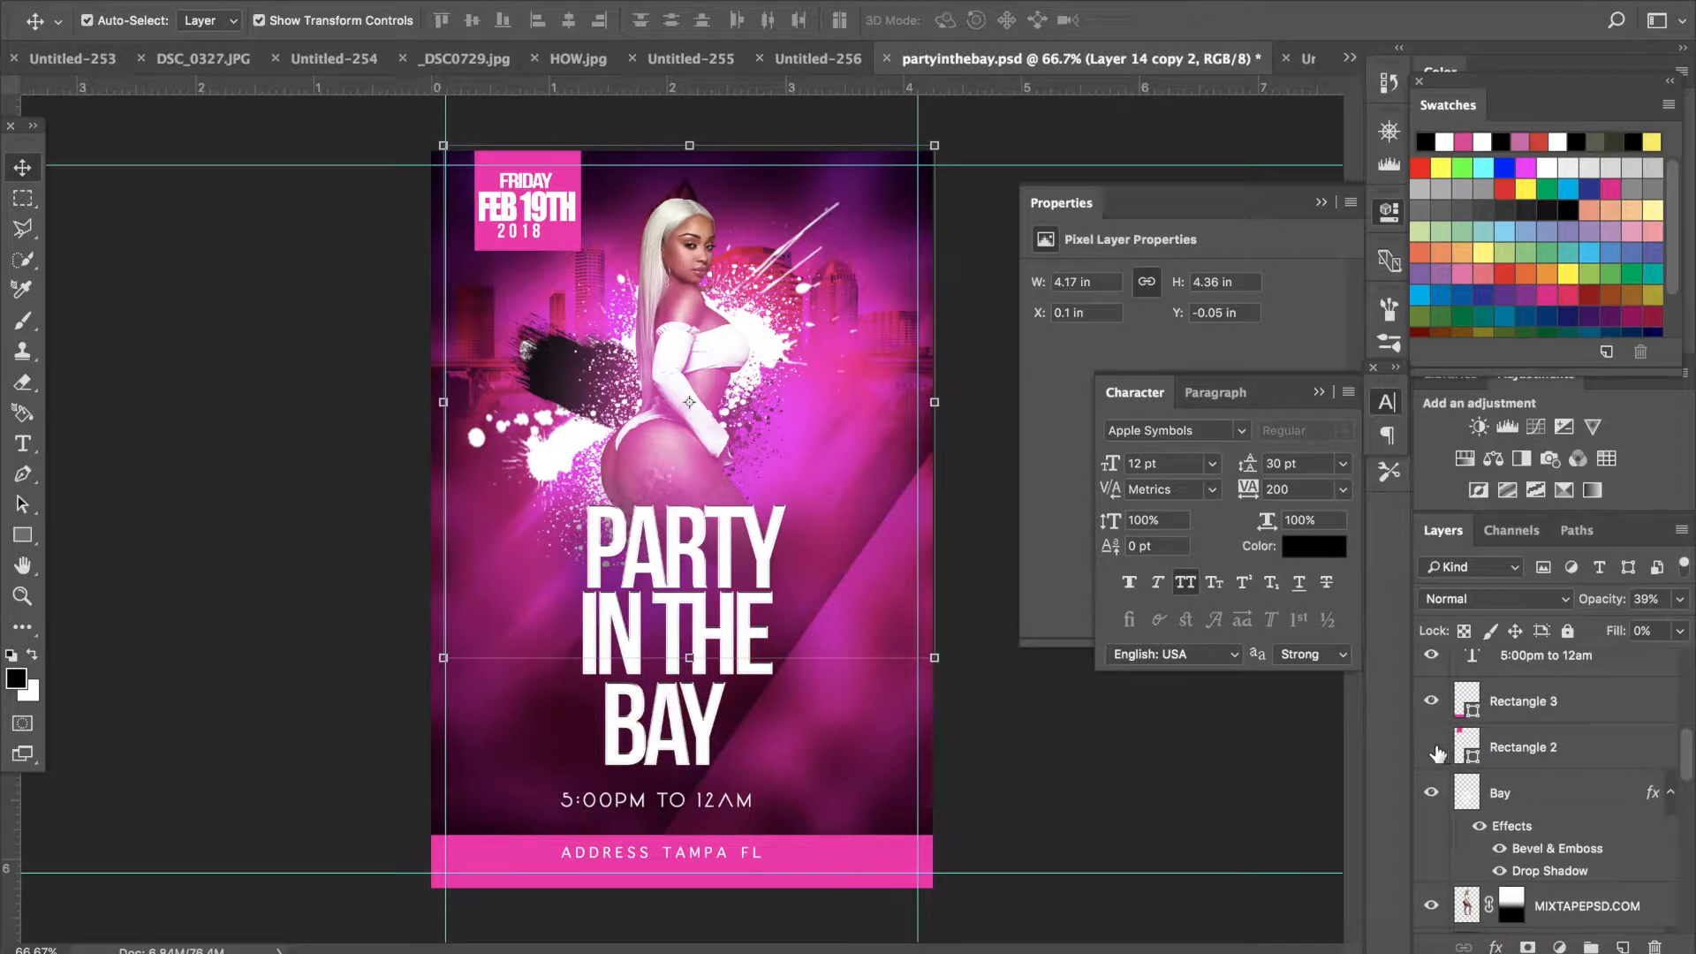
click(1437, 753)
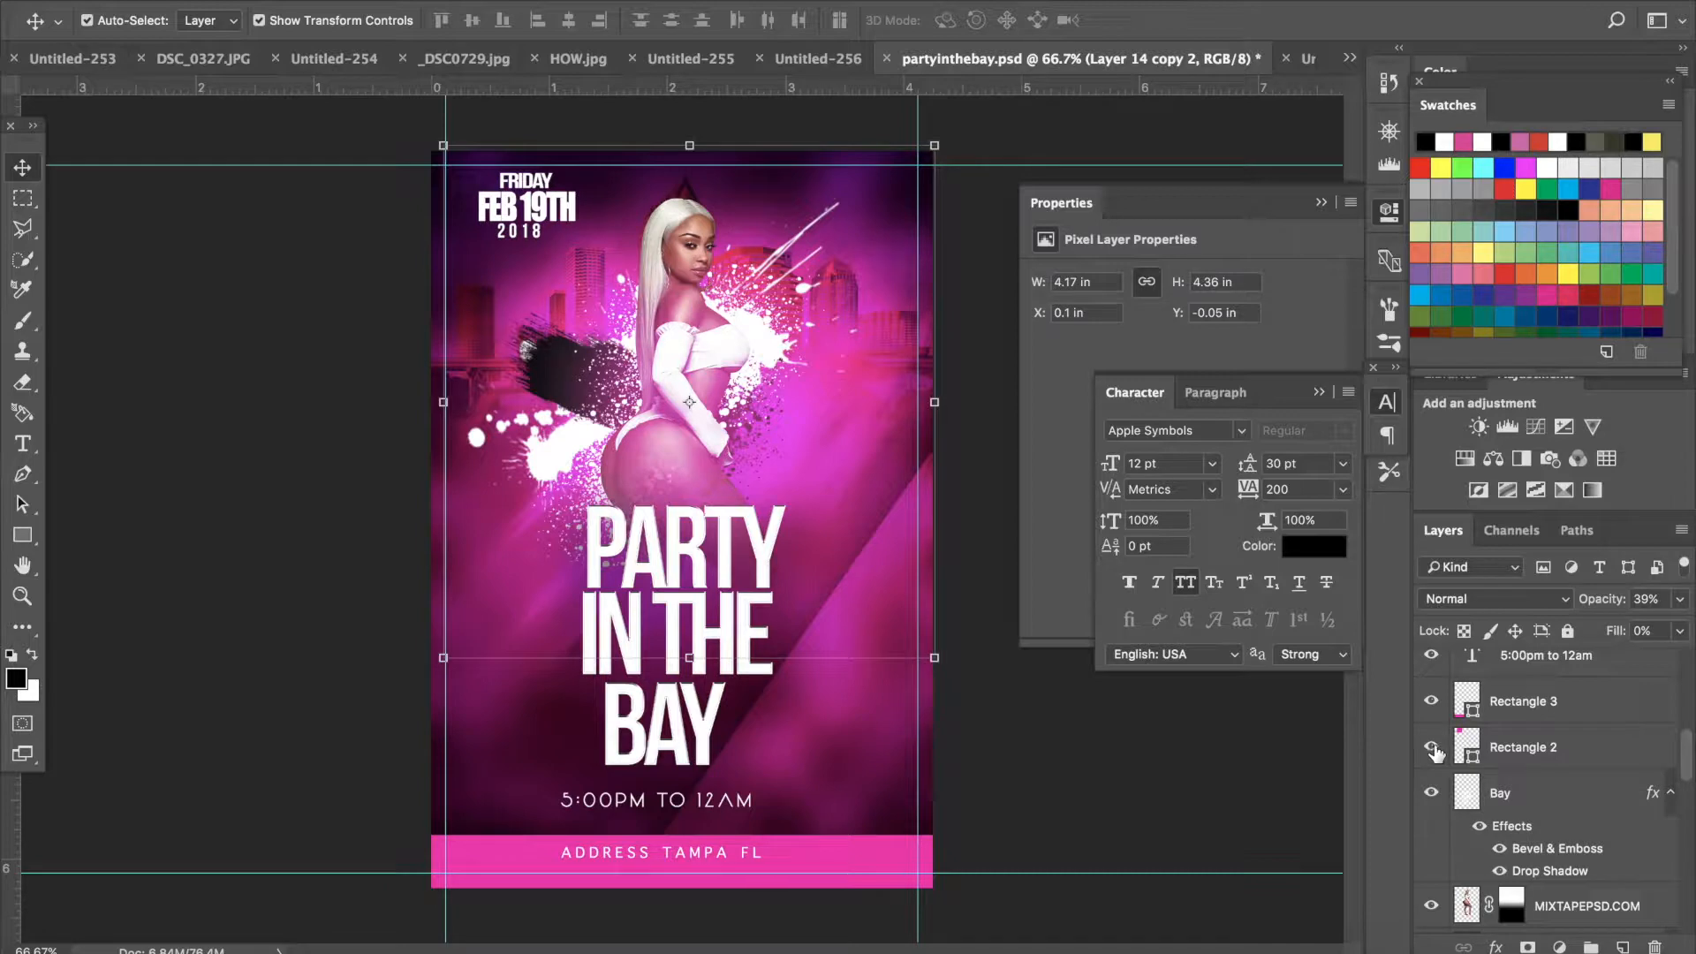
click(1435, 751)
click(1466, 792)
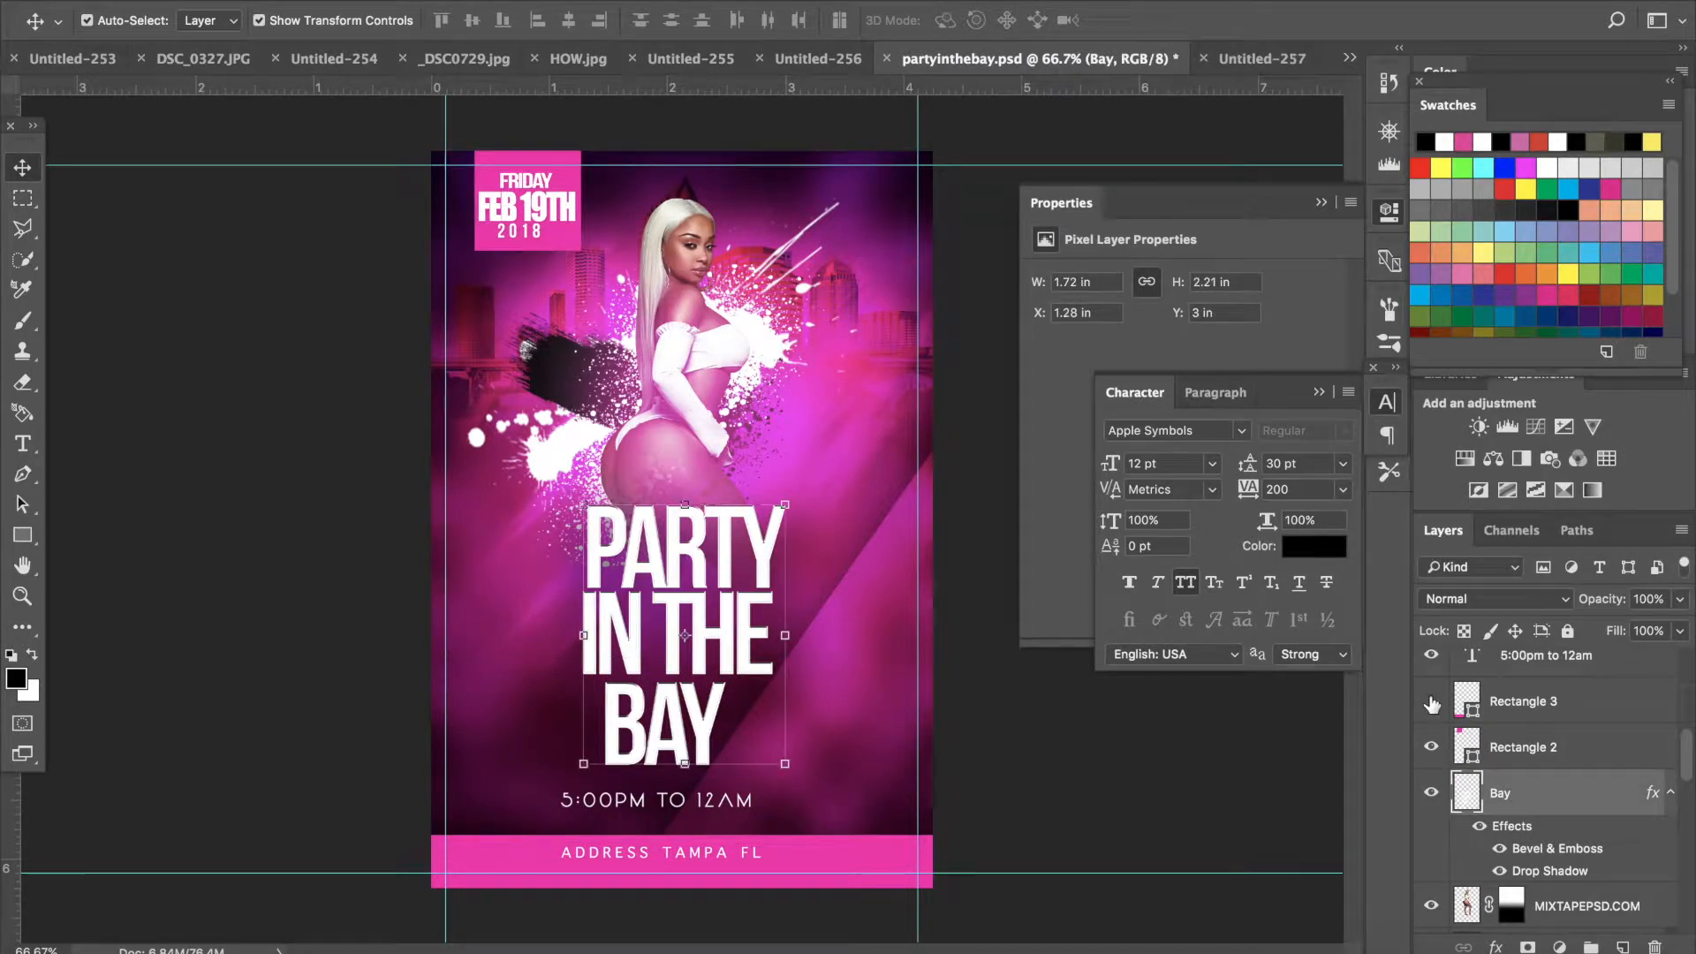
click(1432, 703)
click(1432, 703)
scroll(1516, 875, down, 5)
scroll(1517, 864, down, 4)
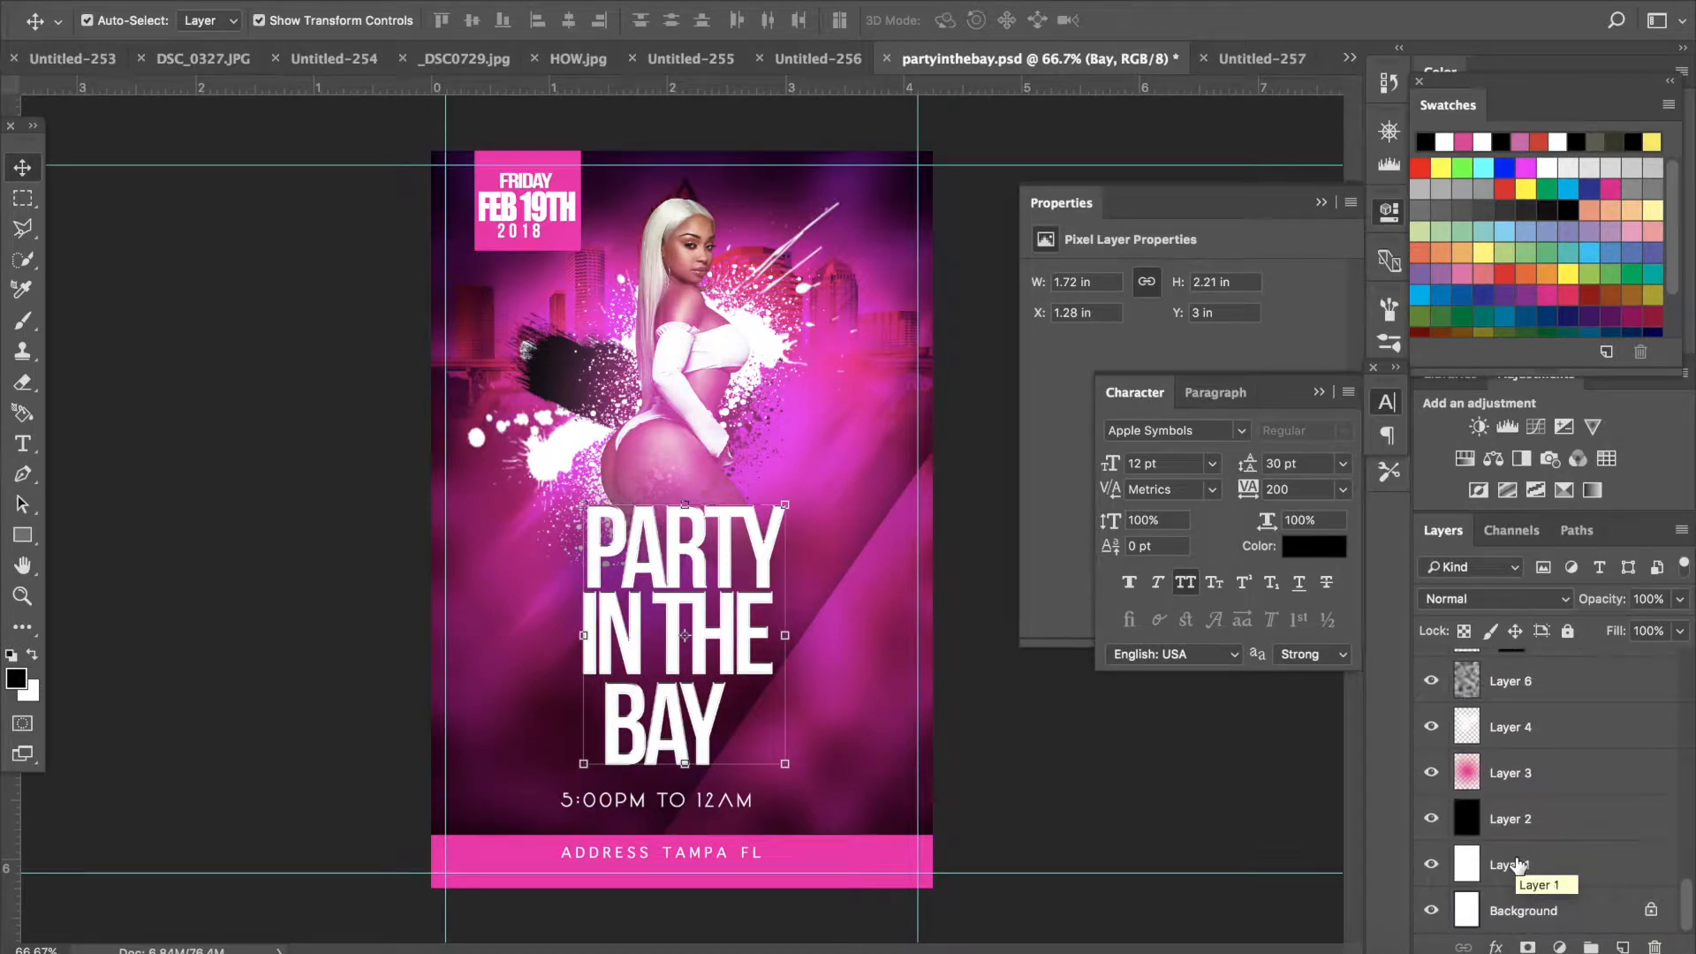
- Flatten the reference flyer, discarding hidden layers, and convert its background into Layer 0
click(378, 1)
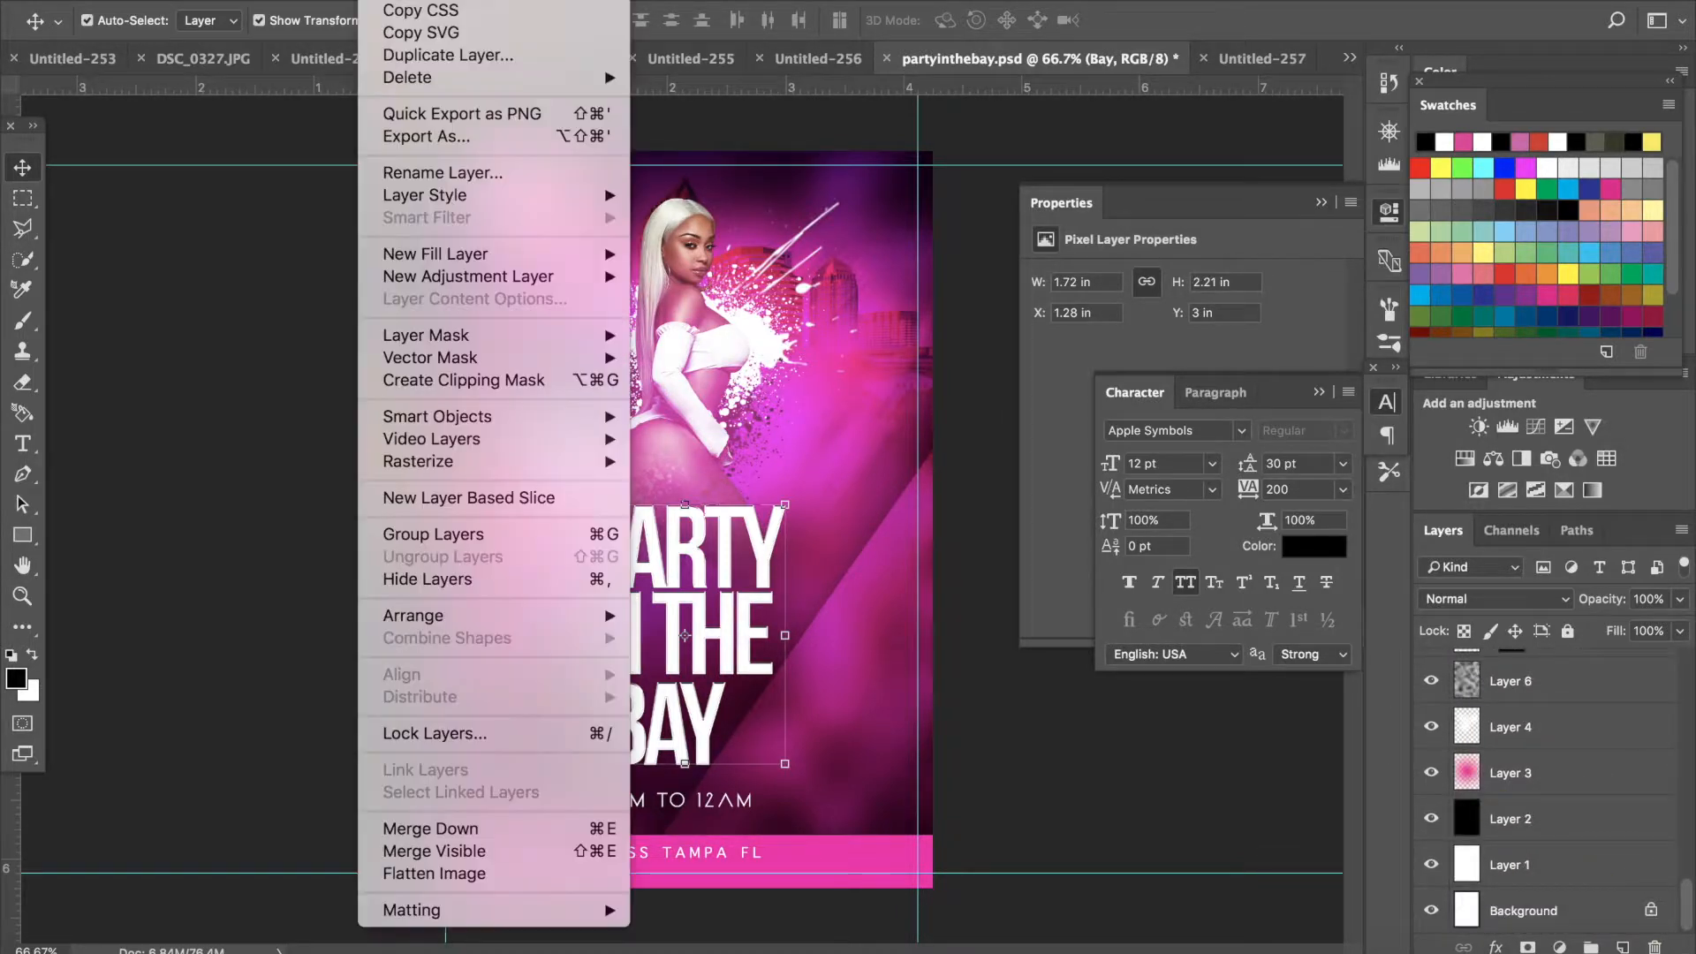
click(513, 874)
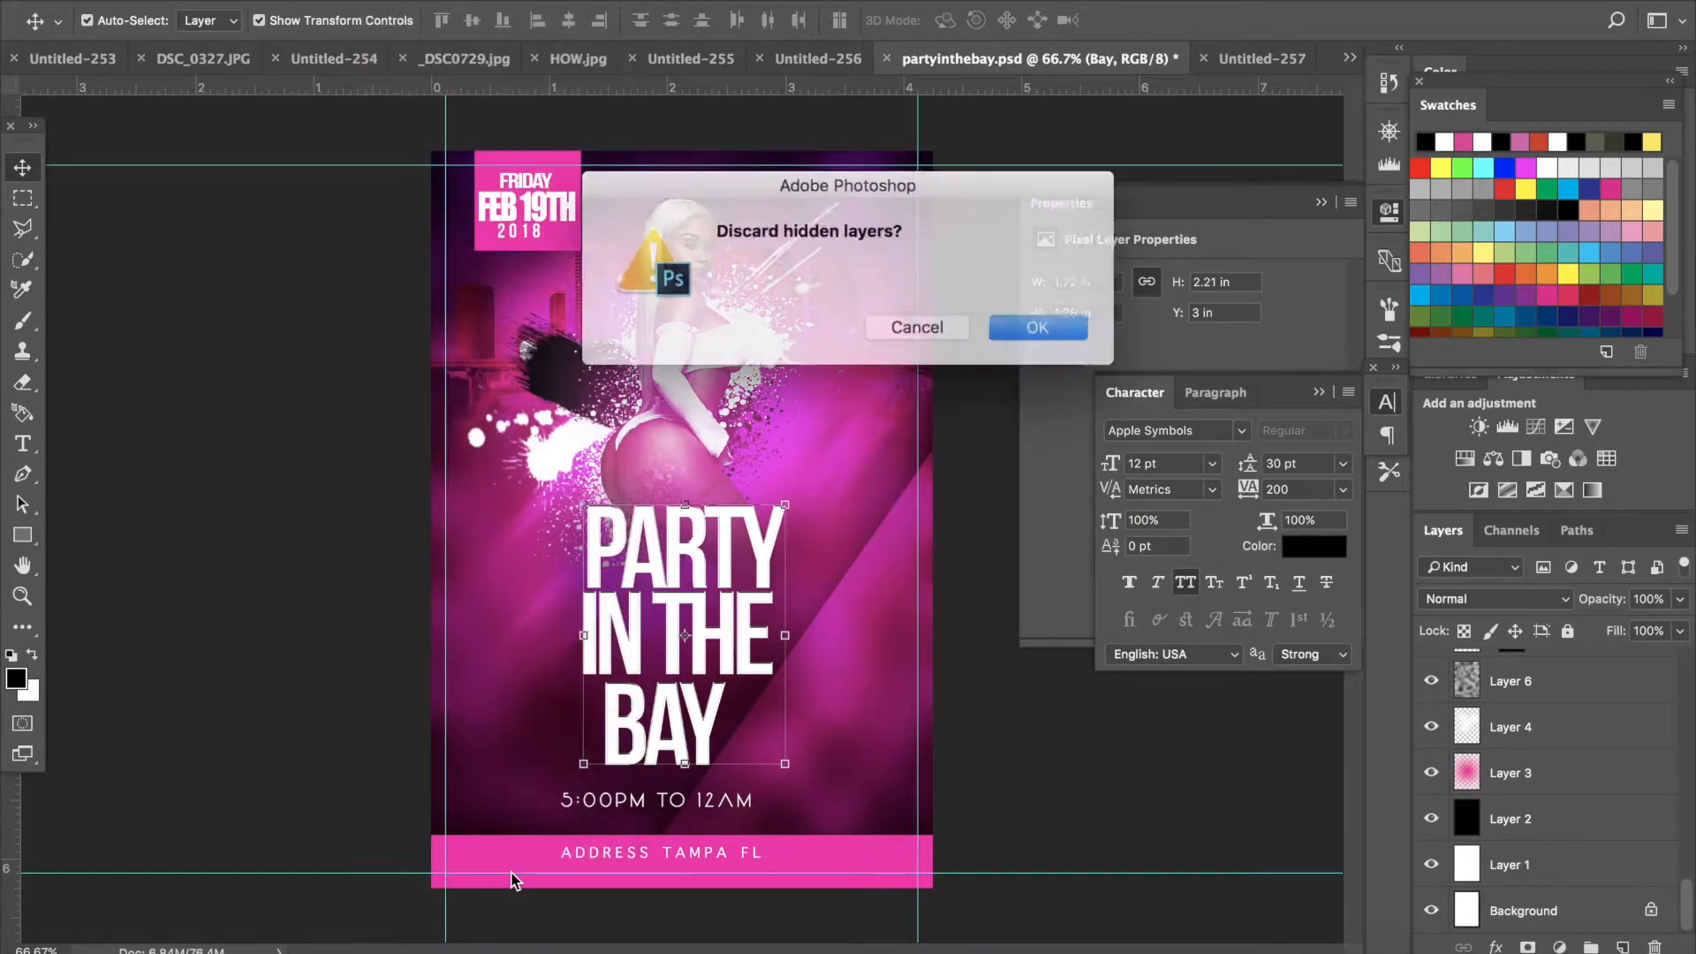
click(1014, 326)
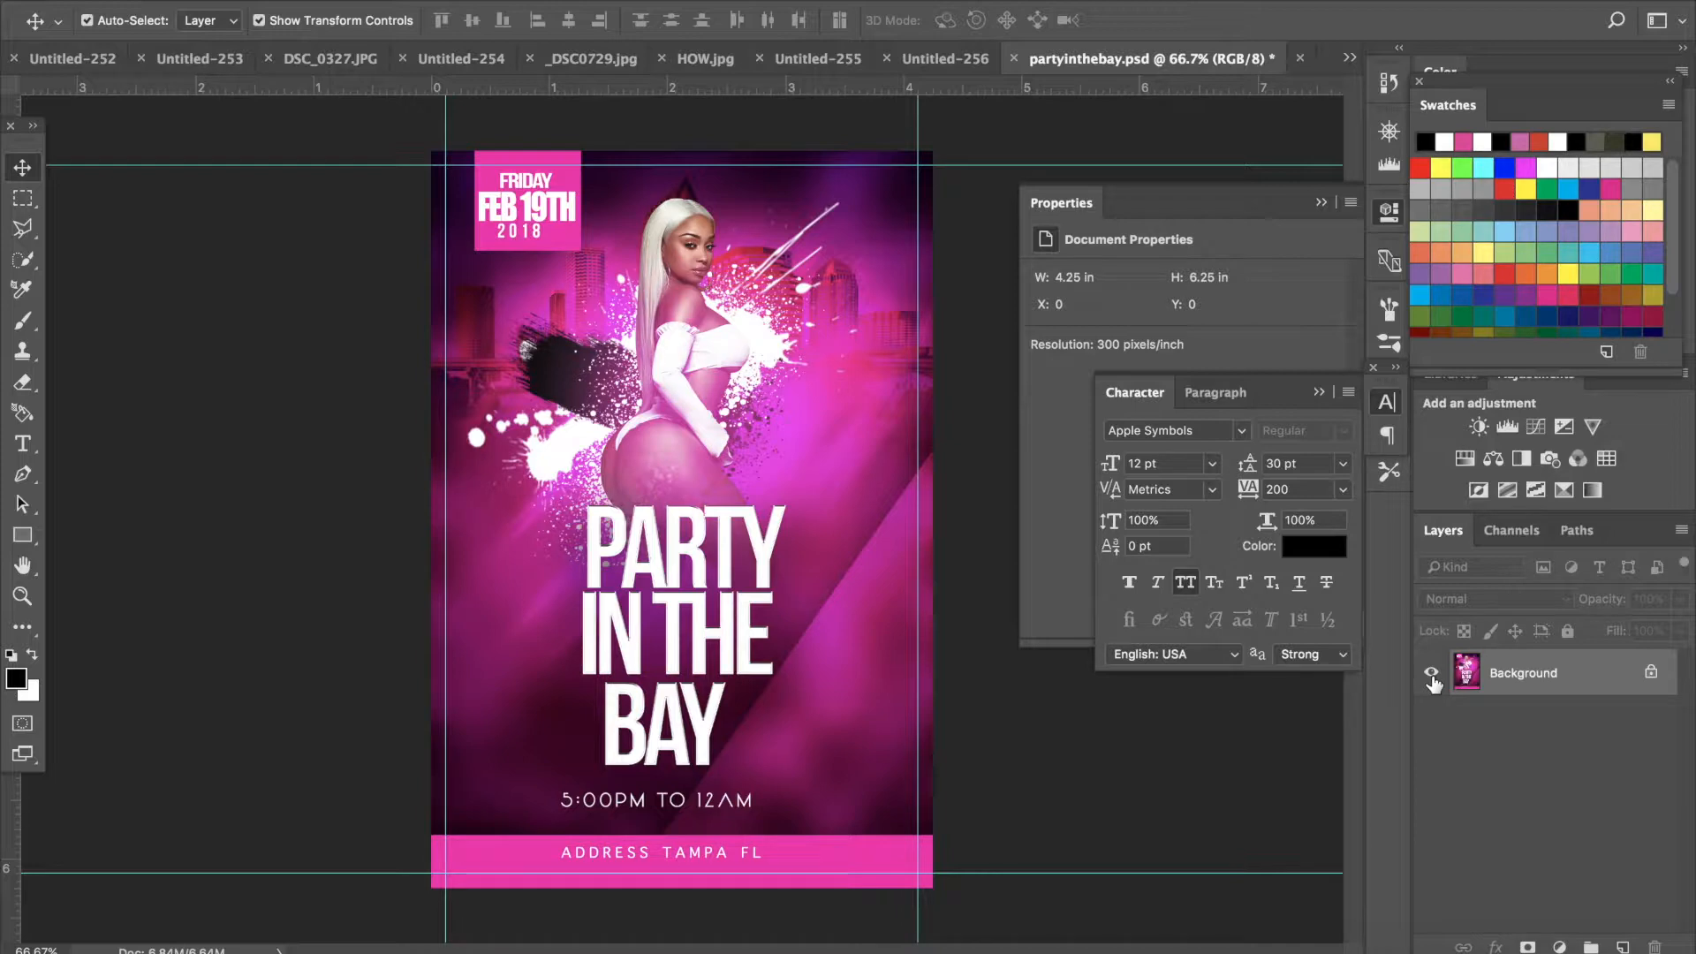
double_click(1552, 674)
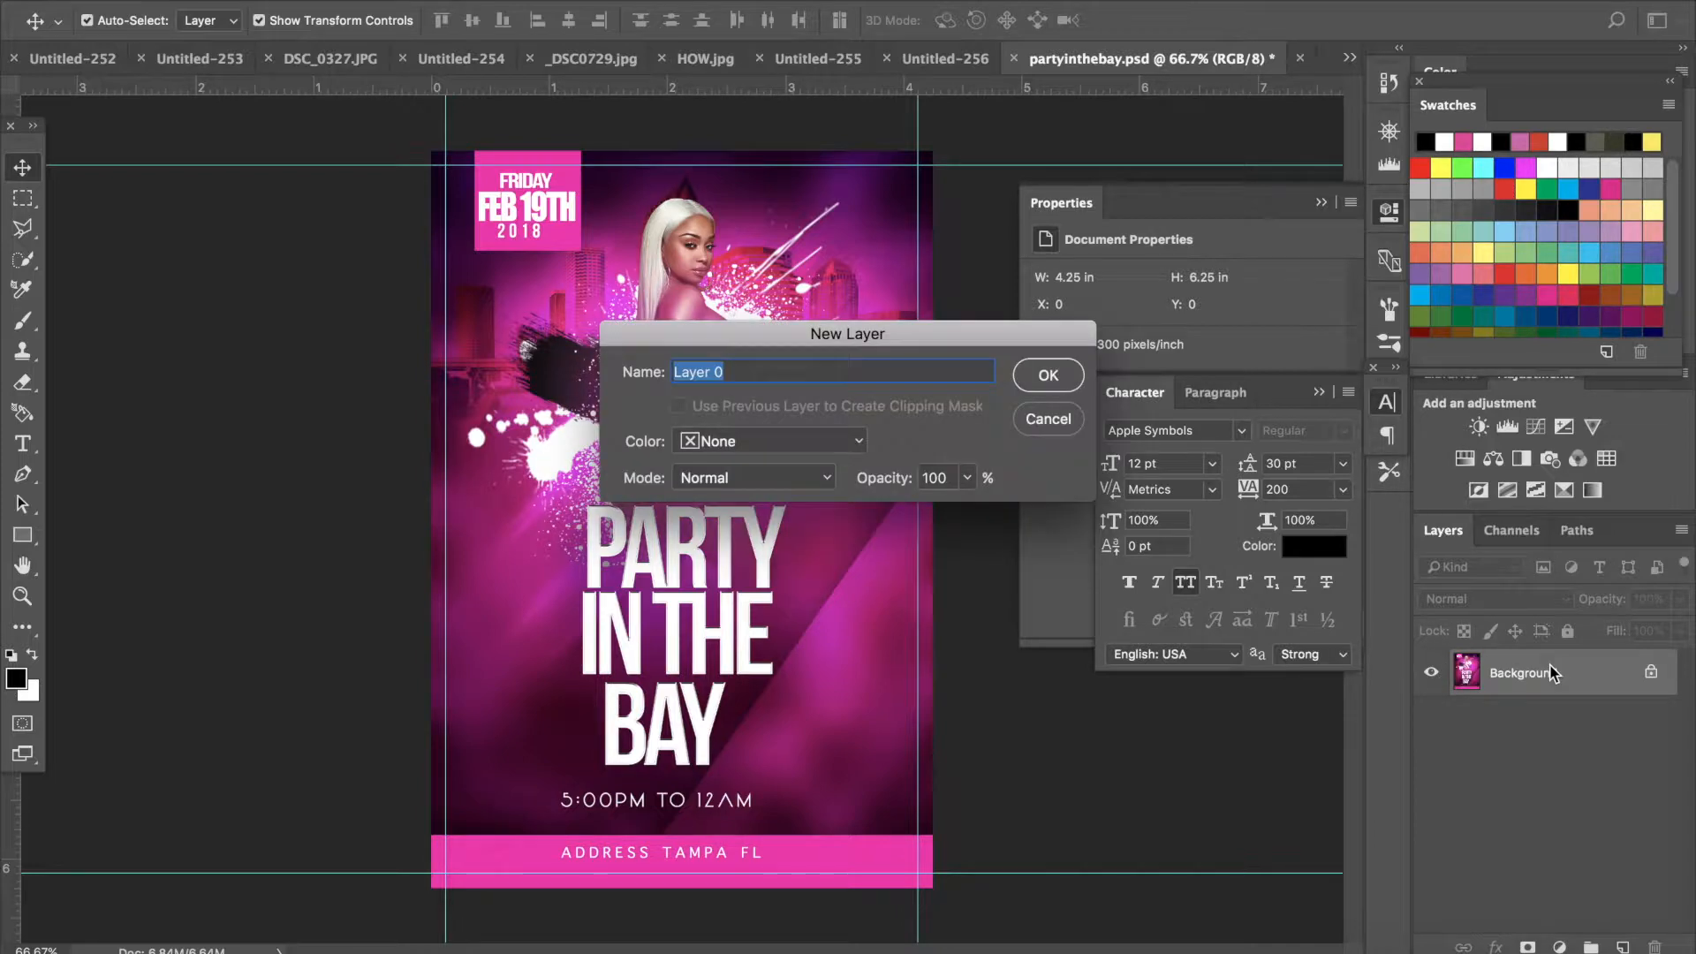
click(1044, 375)
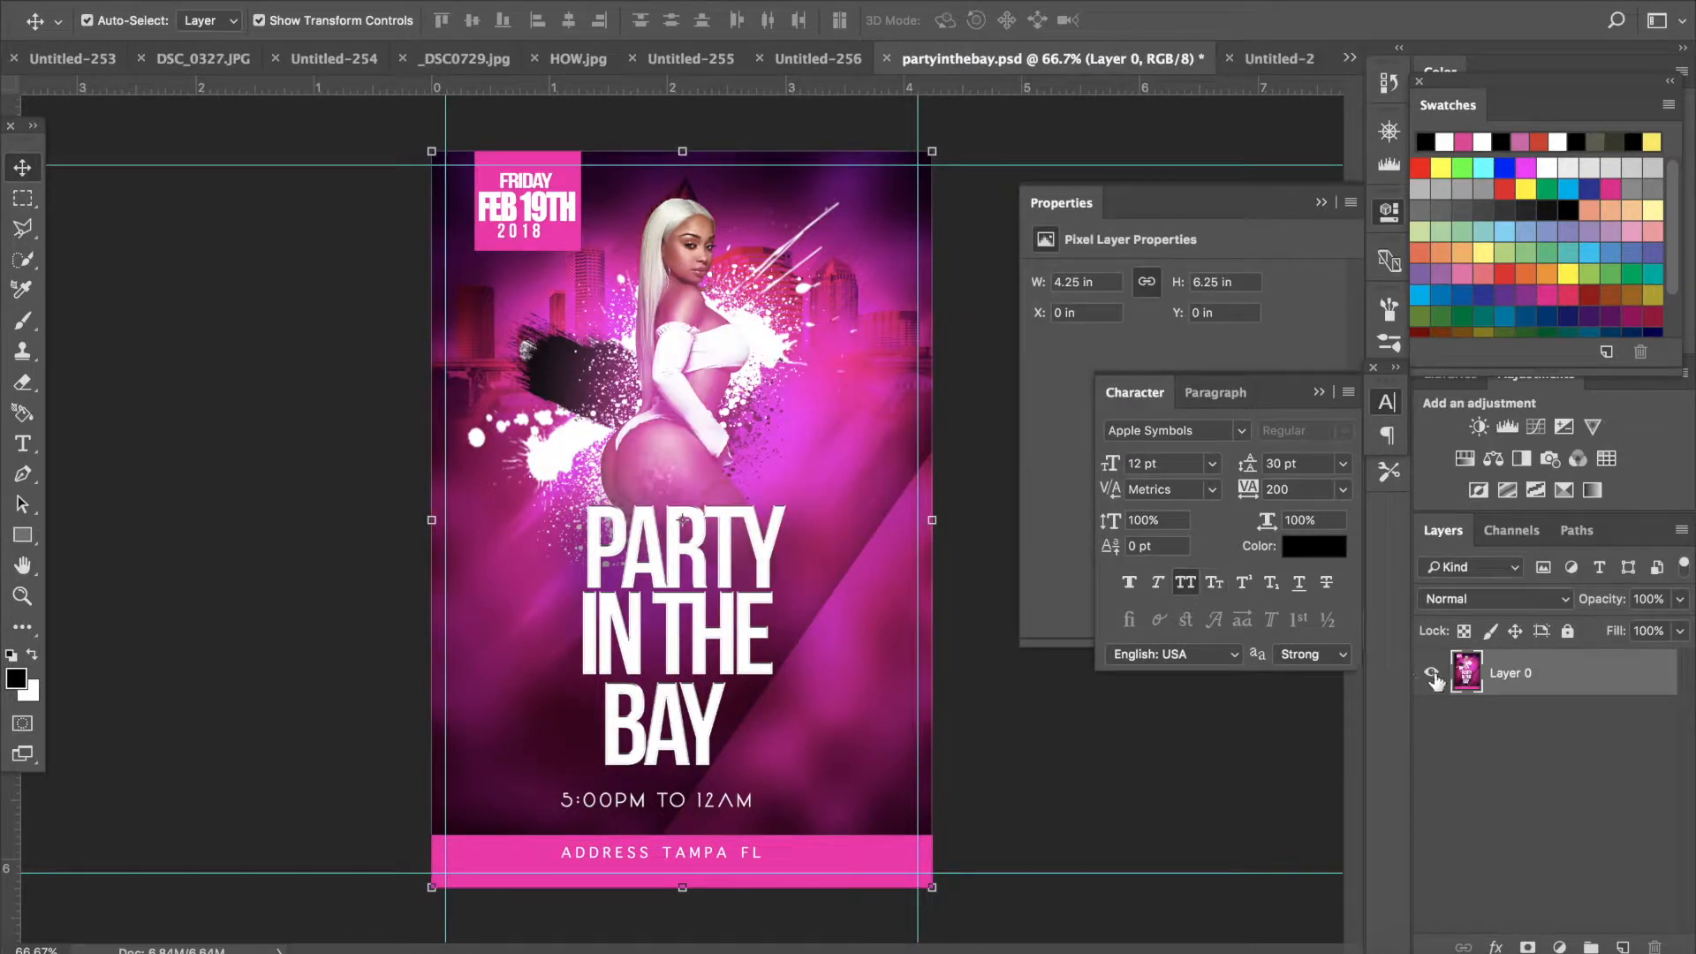
click(1432, 673)
click(1432, 674)
- Step backward twice to restore the reference flyer's separate layers
click(265, 2)
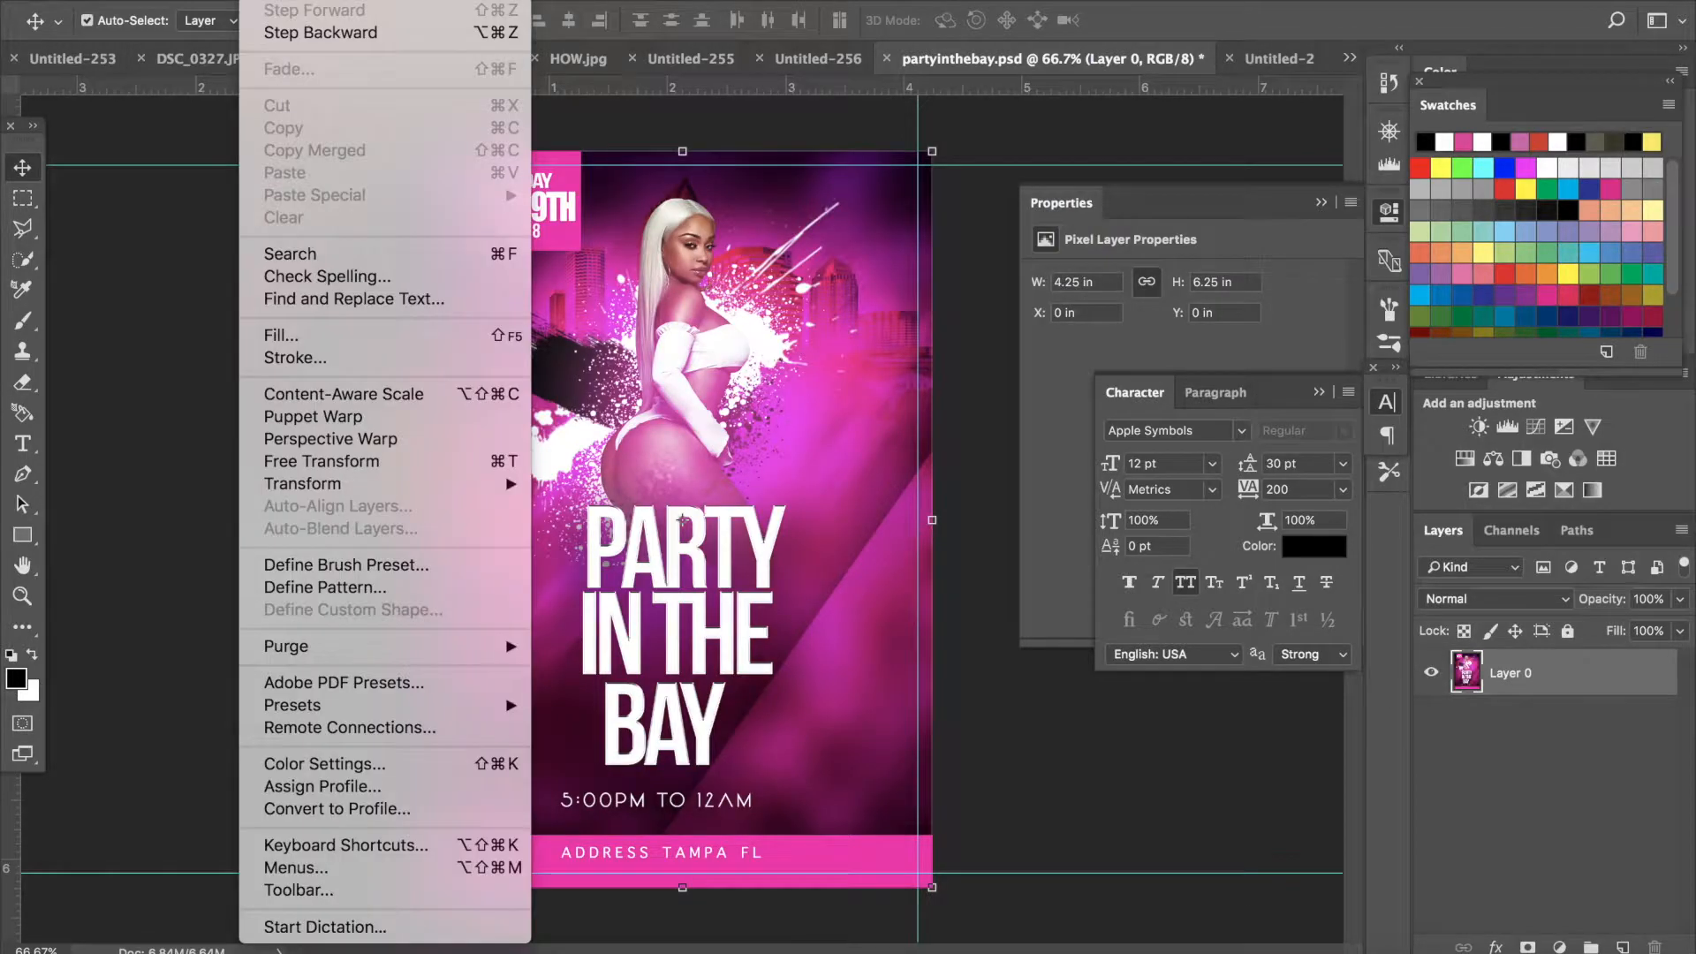
click(300, 34)
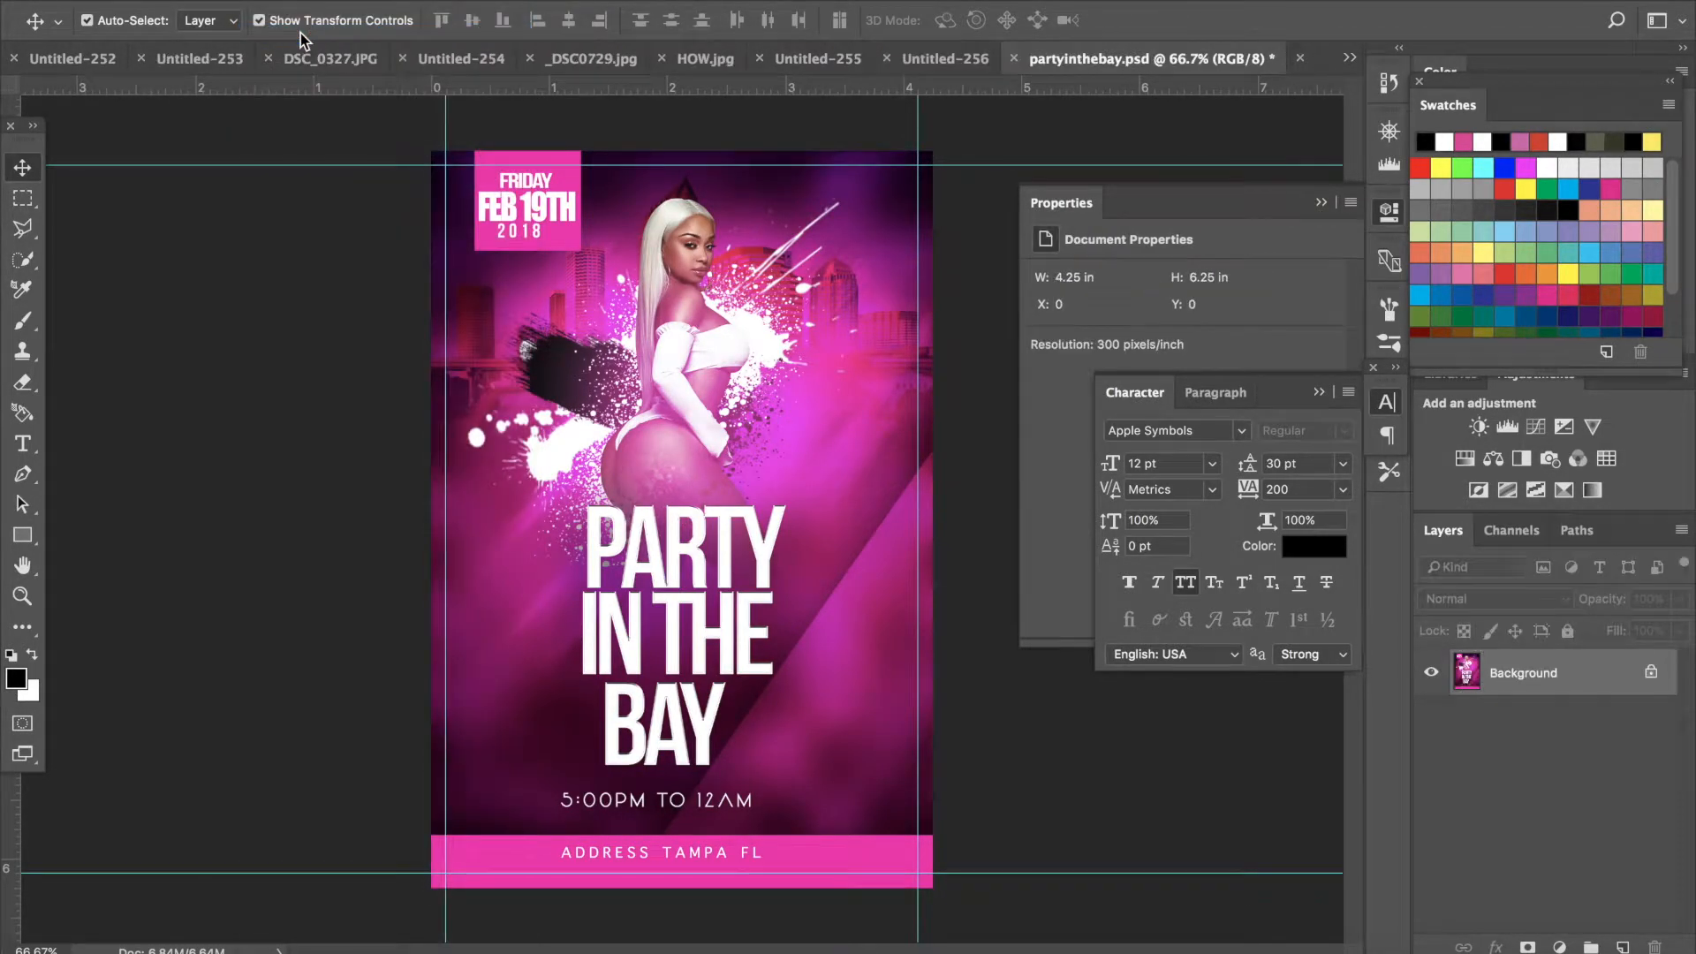
click(265, 2)
click(309, 34)
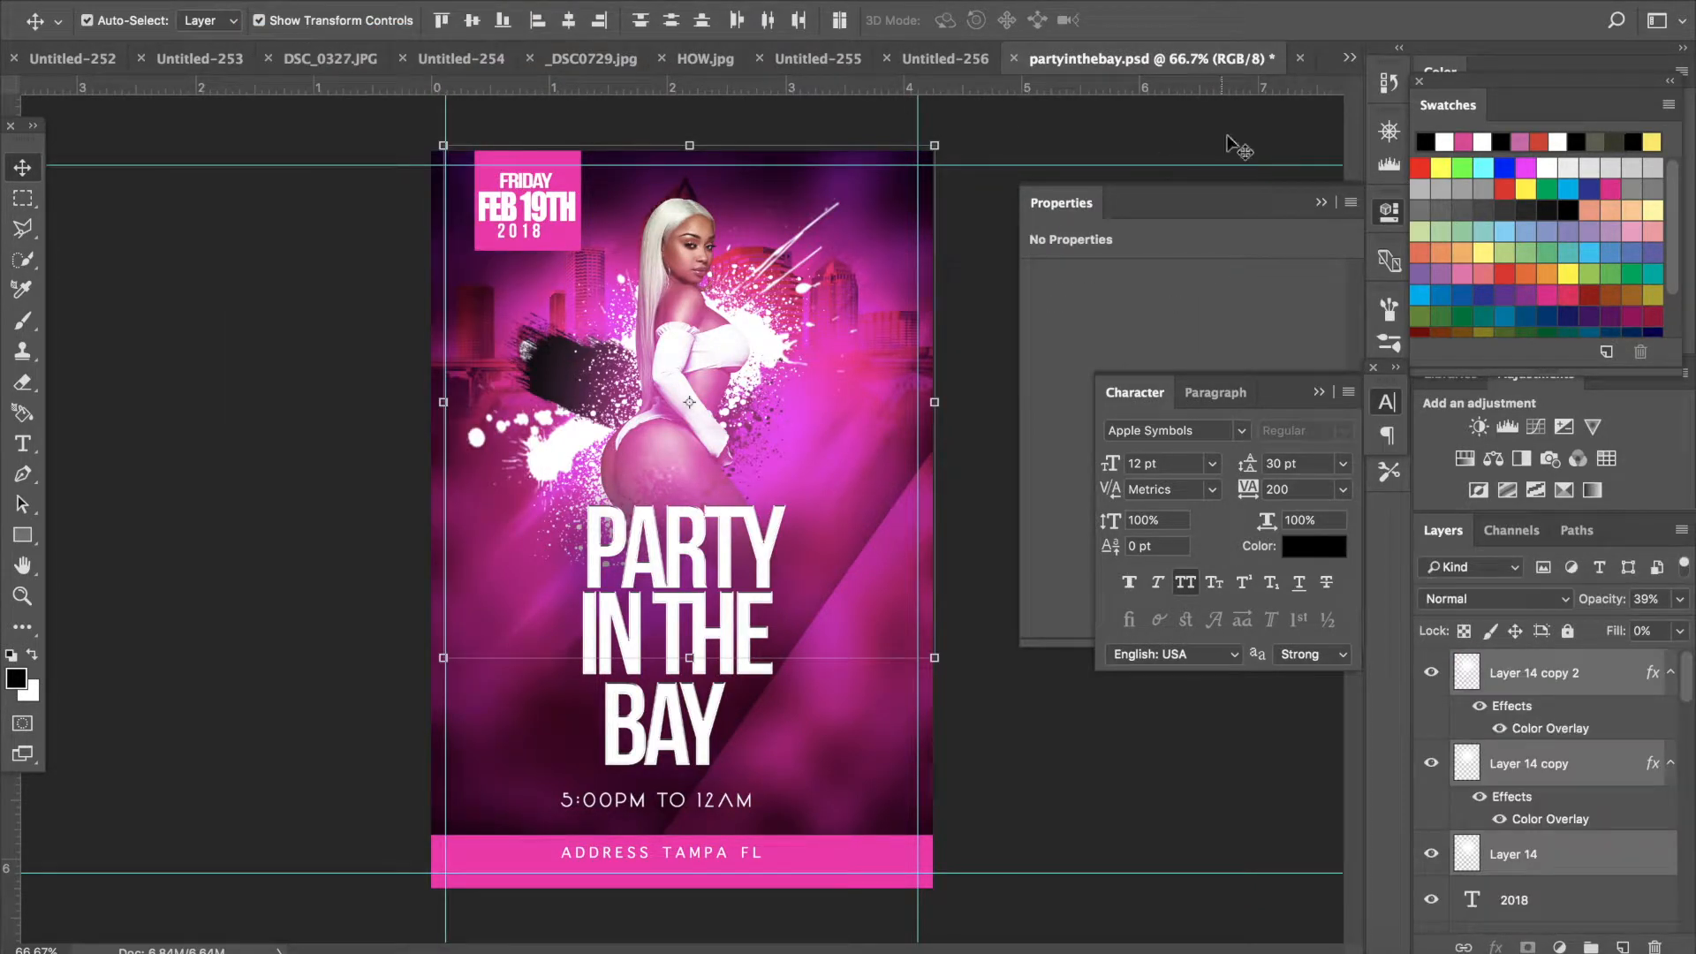
- In the new flyer document, add a new layer and set the soft Brush tool size to 1400 px
click(1299, 69)
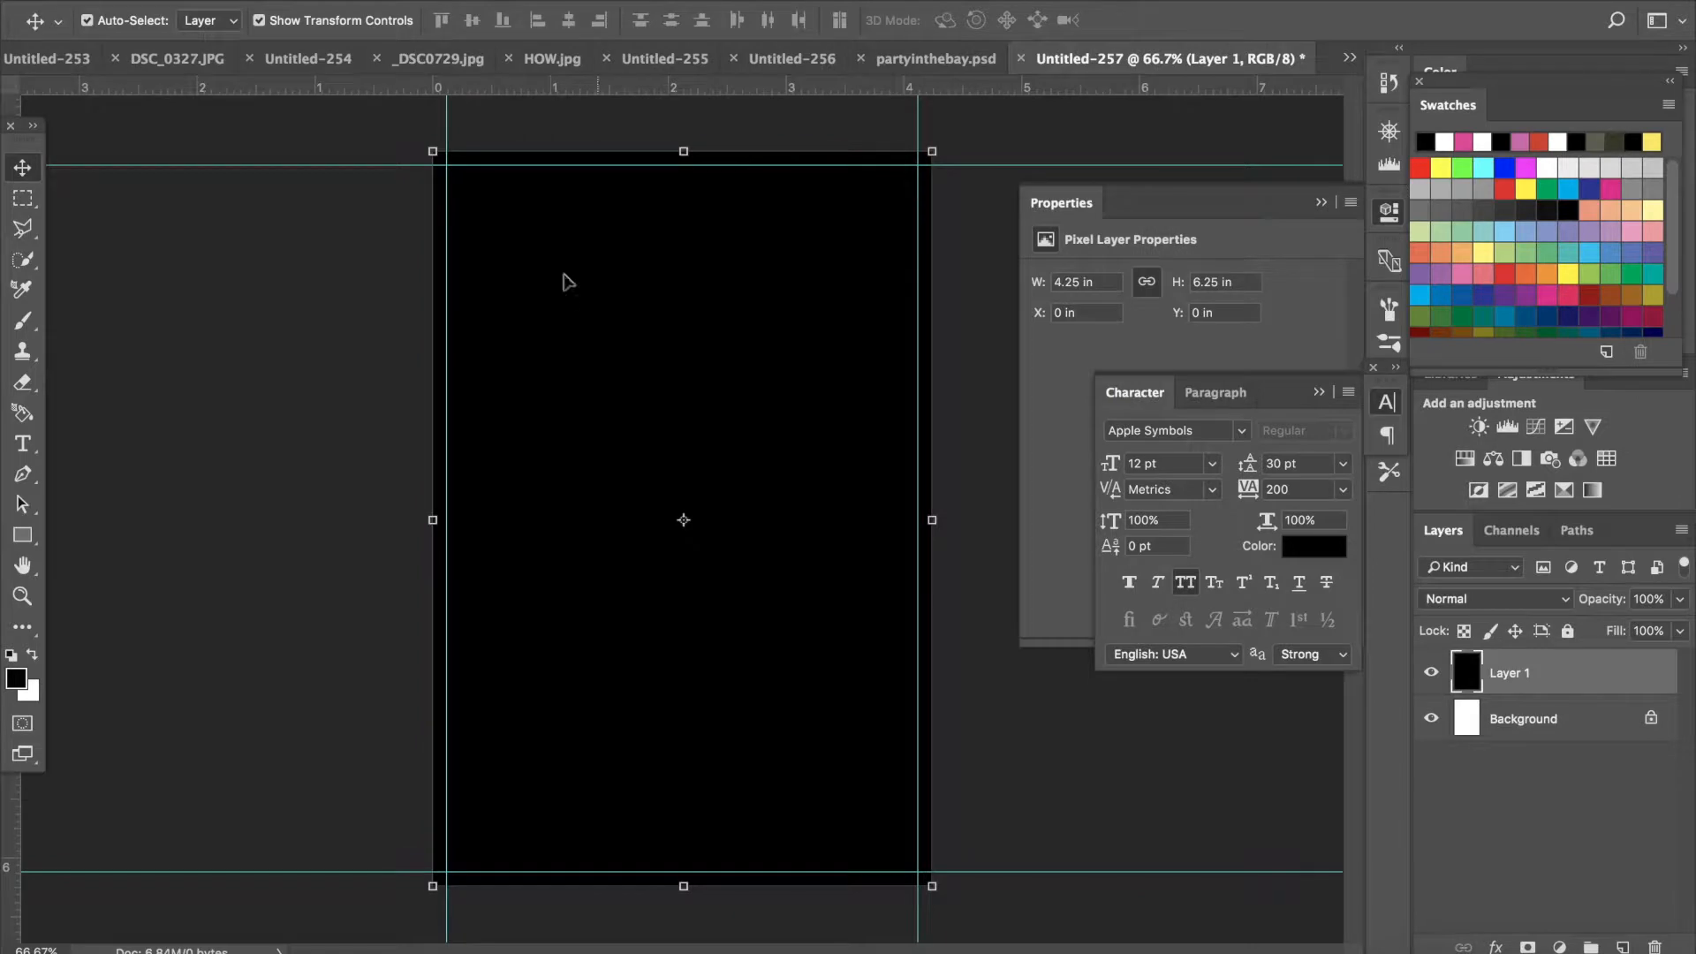
click(1623, 946)
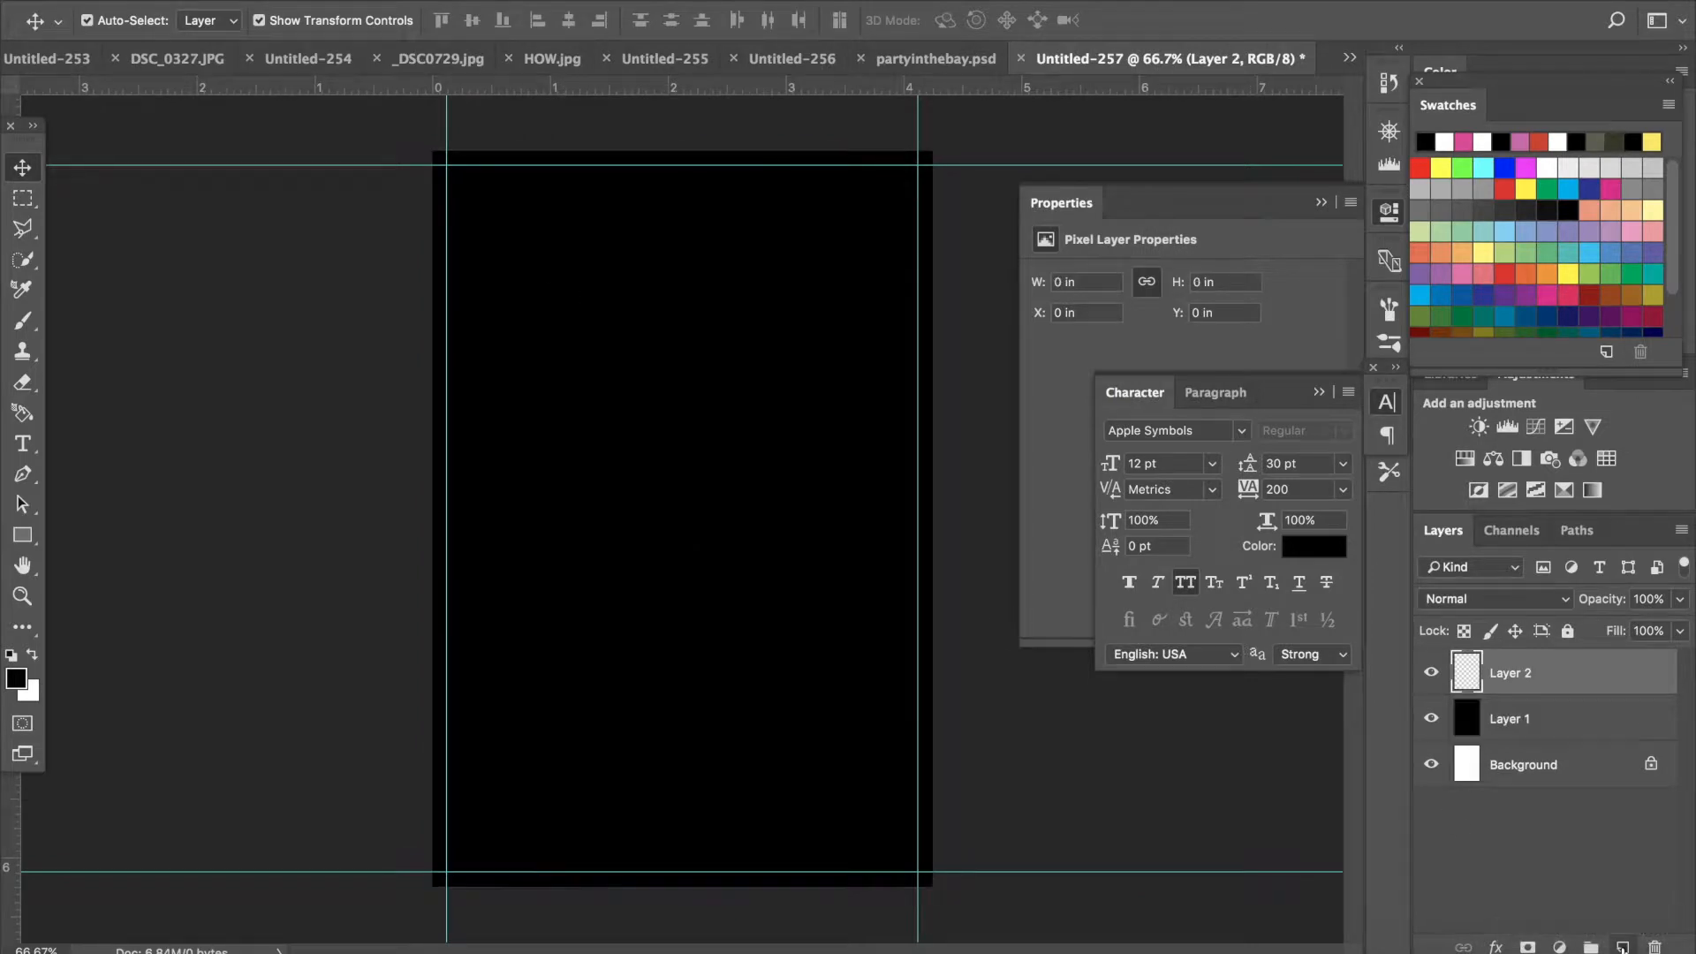
click(26, 321)
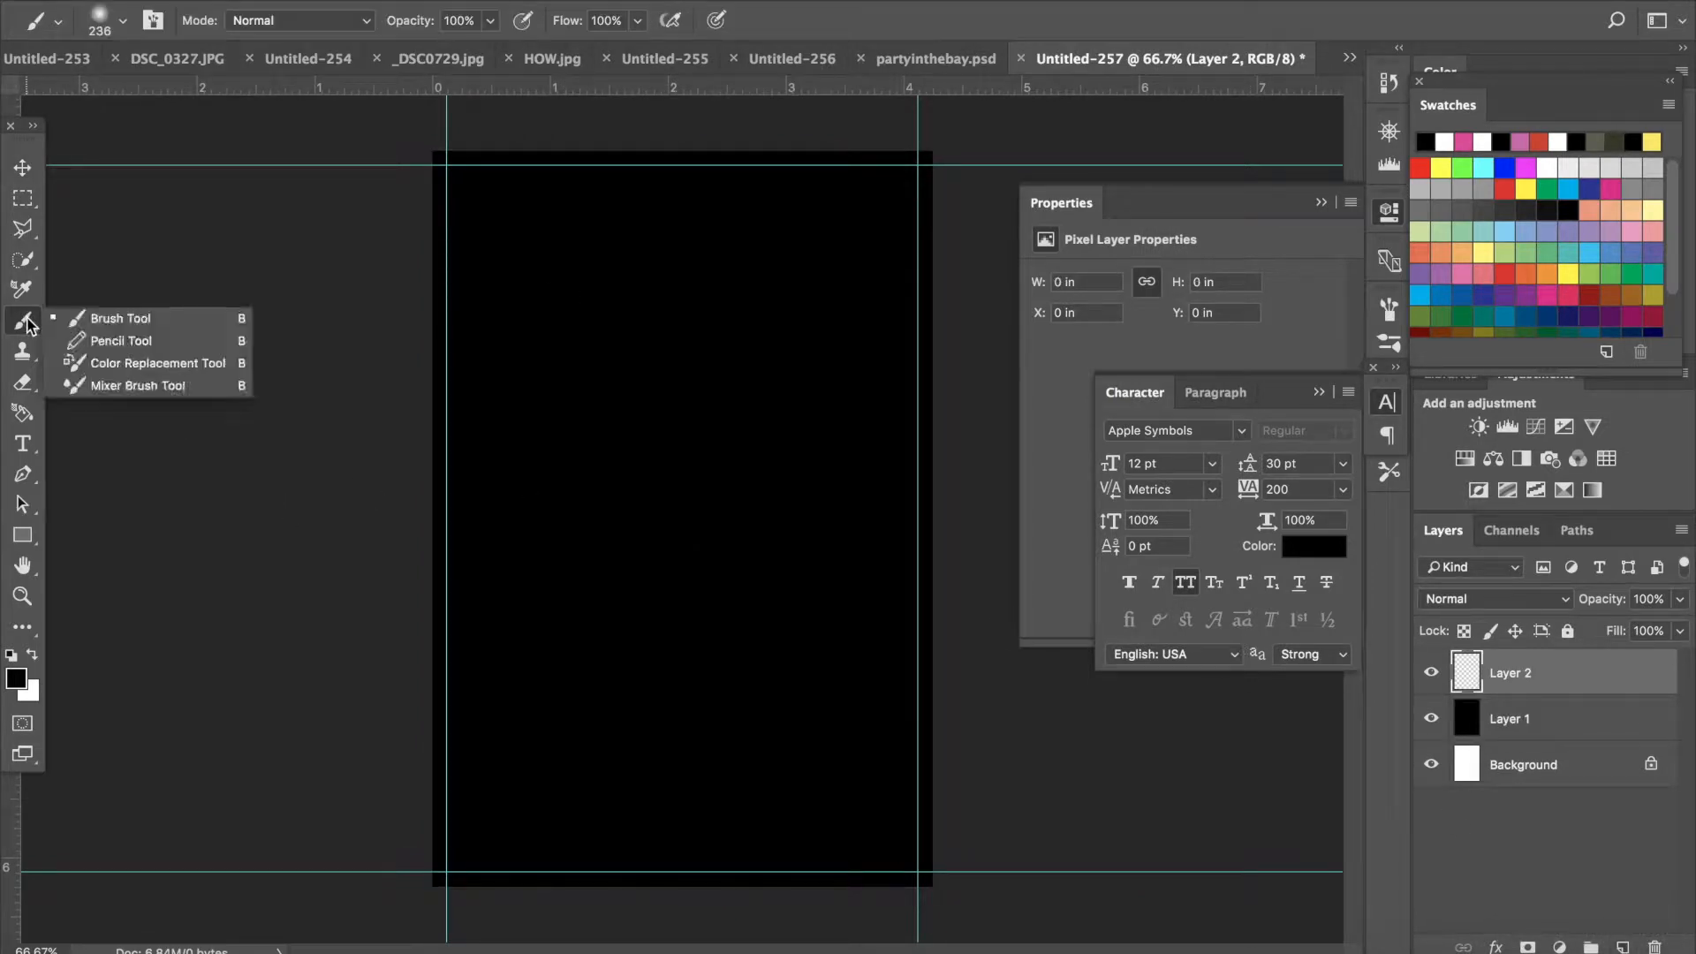
click(107, 26)
click(107, 26)
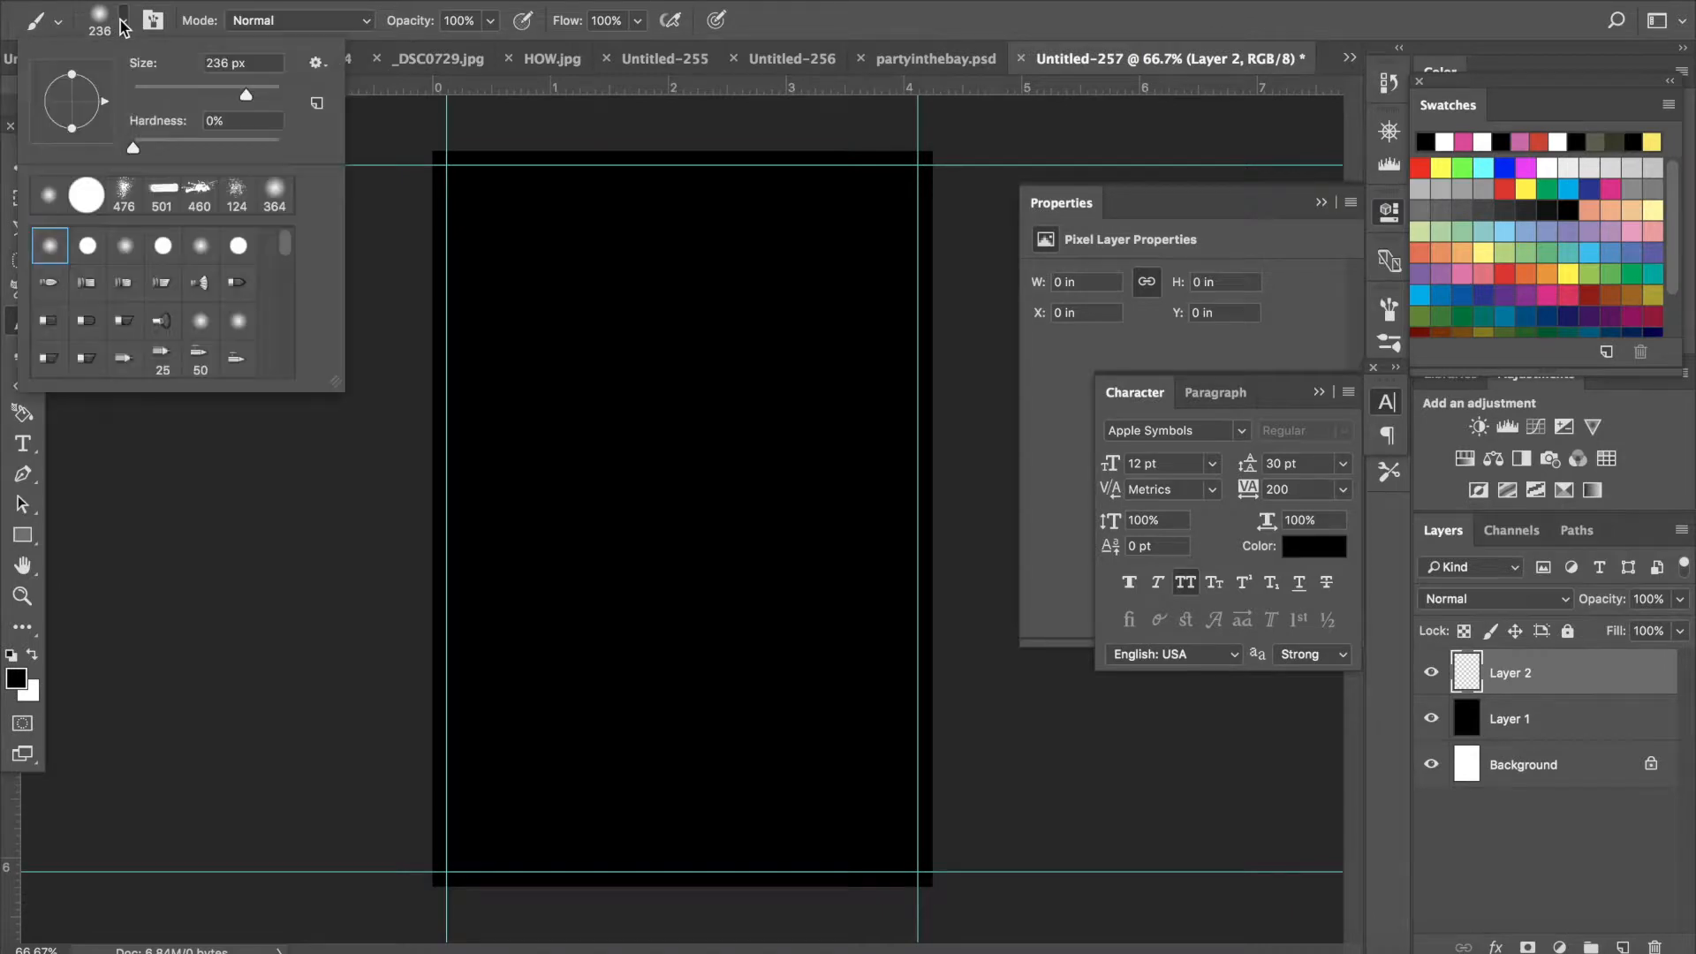
click(269, 94)
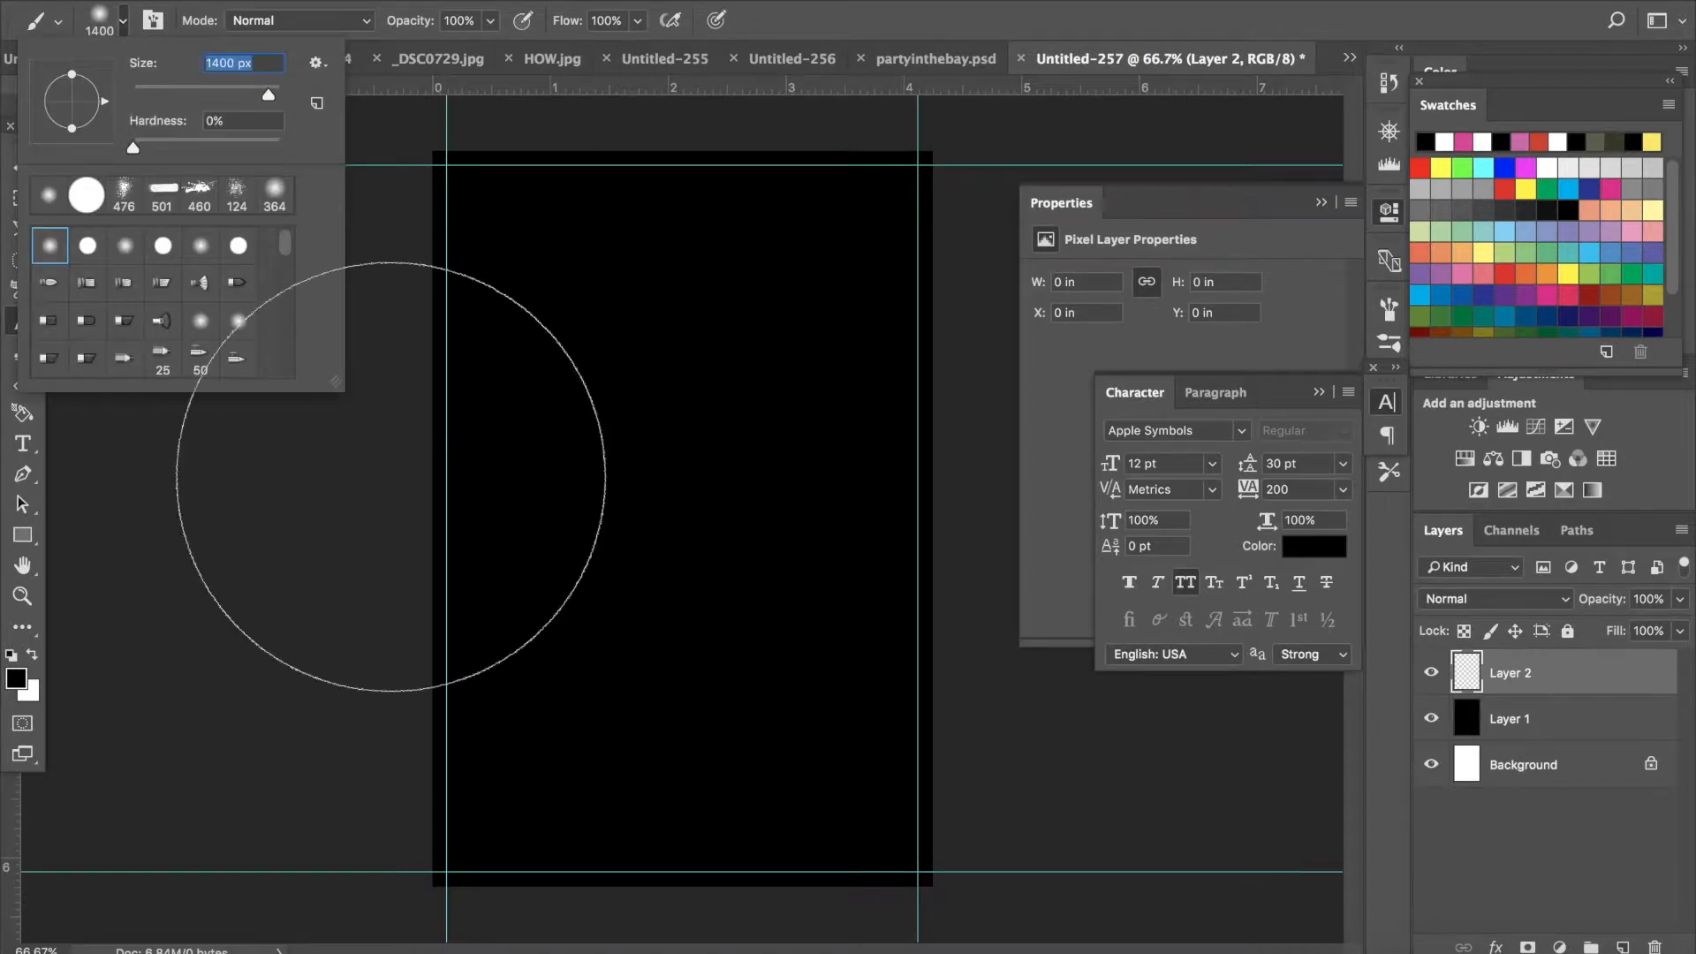
- Set the foreground color to pink f8089b and paint a large soft glow in the canvas centre
click(17, 680)
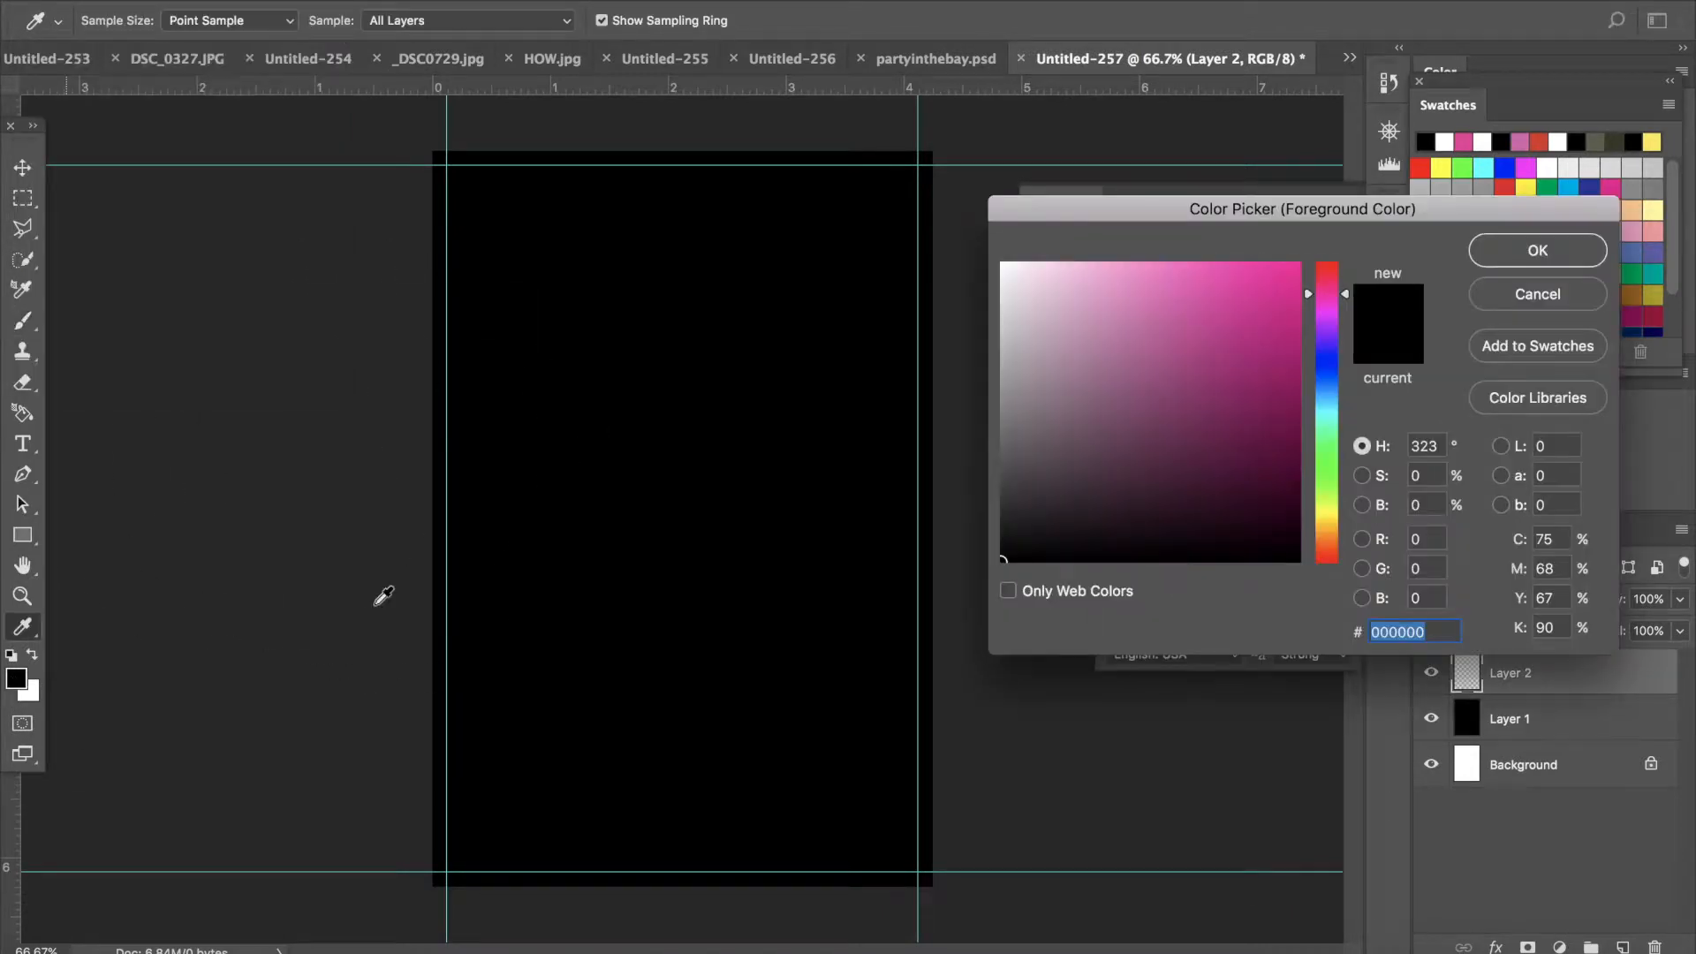
drag(1293, 268, 1291, 271)
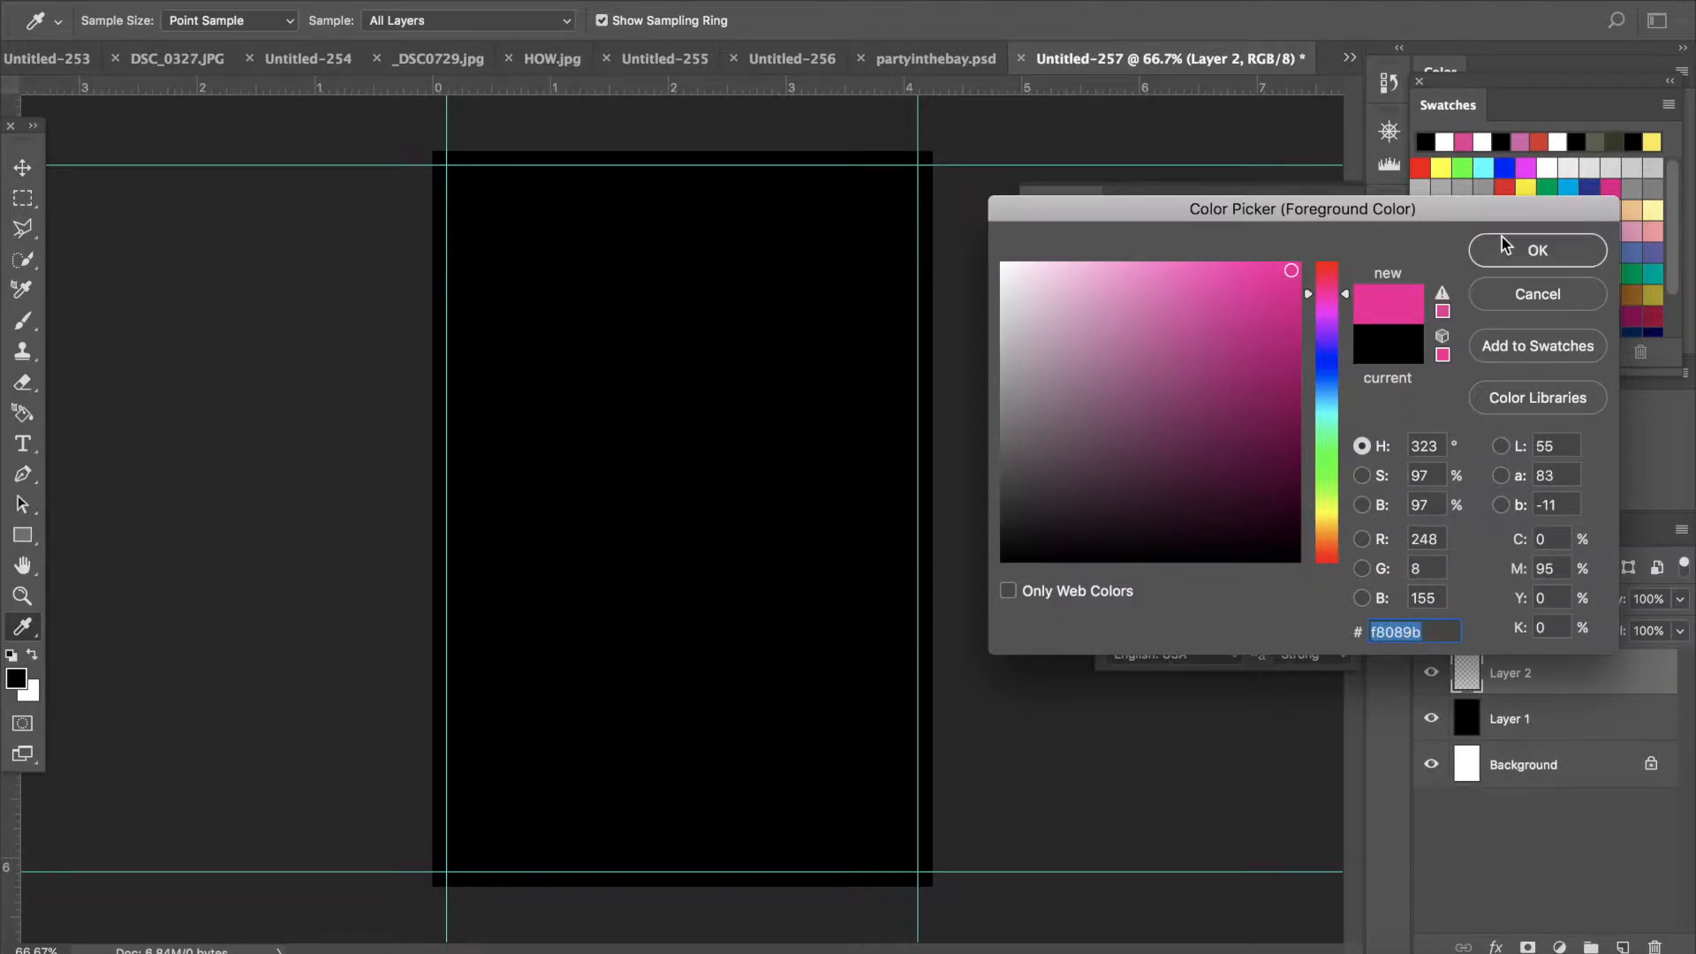
click(1502, 239)
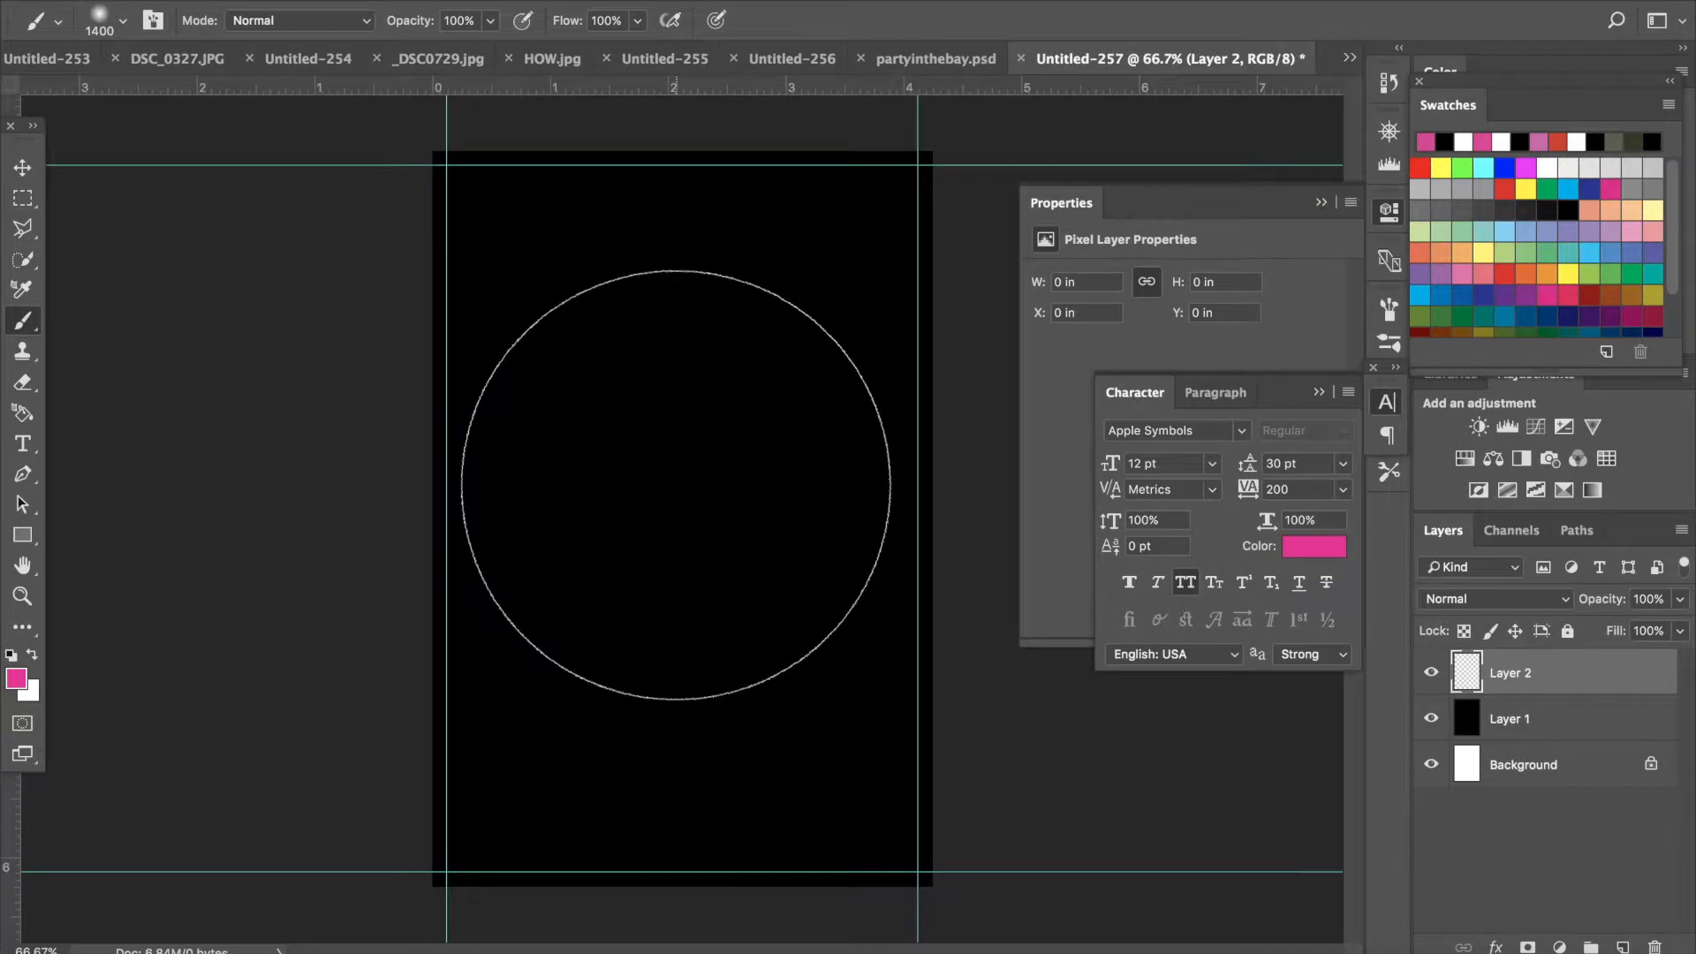
click(676, 479)
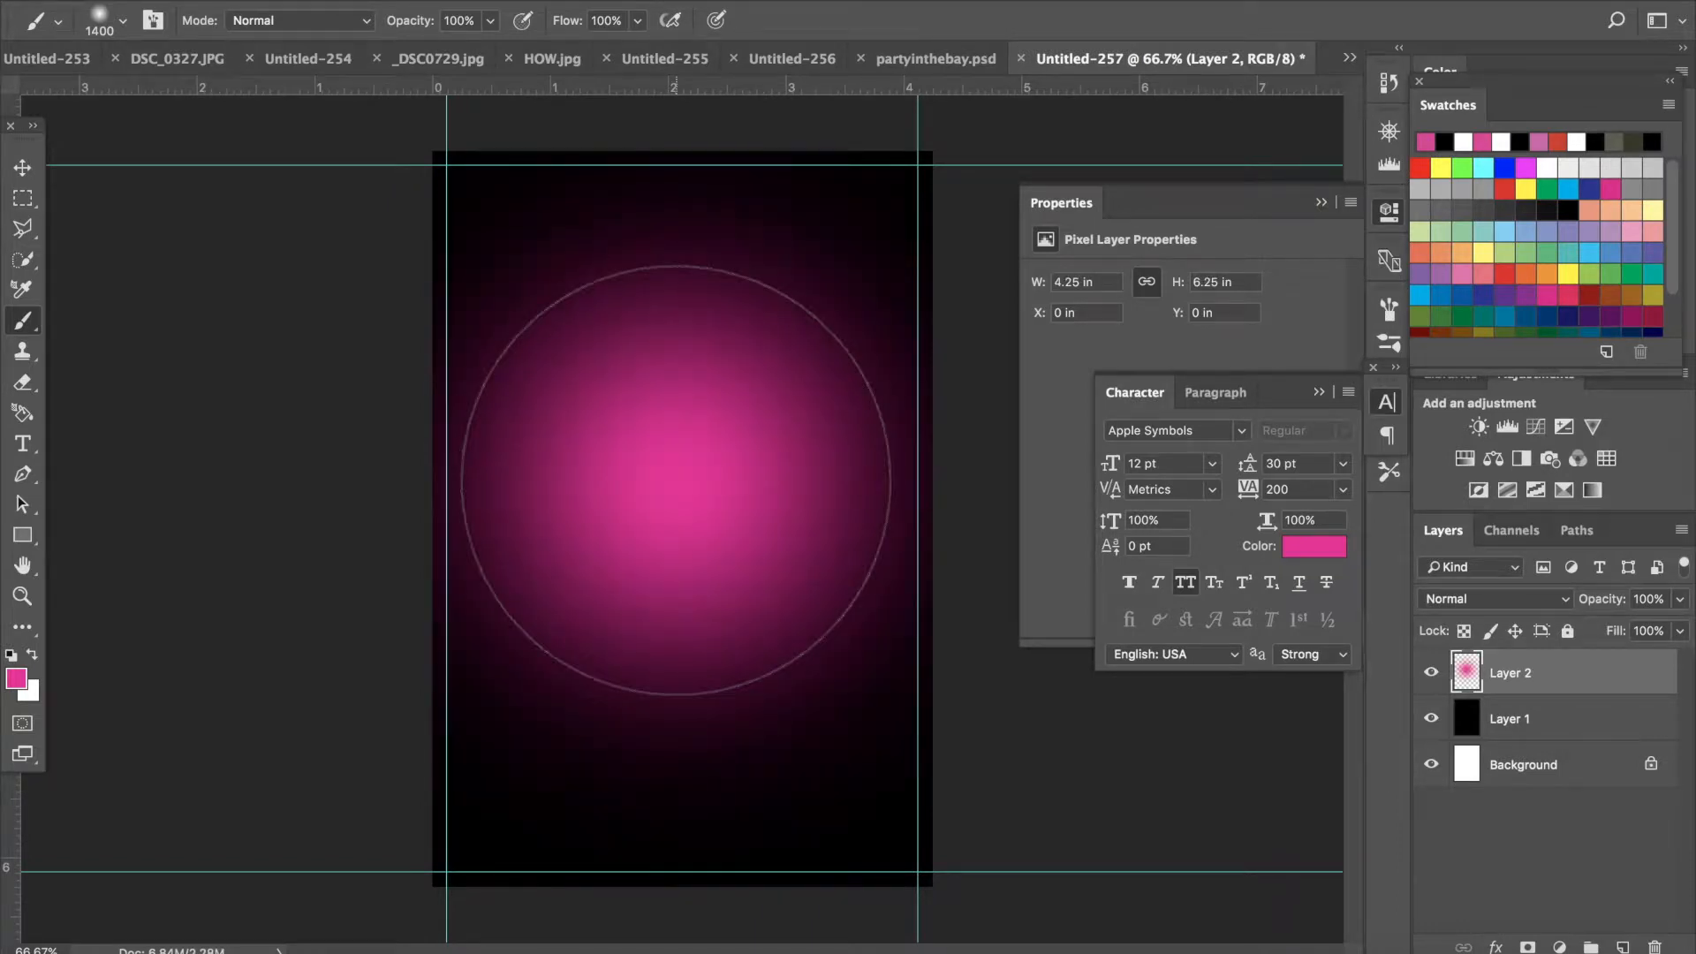
click(676, 480)
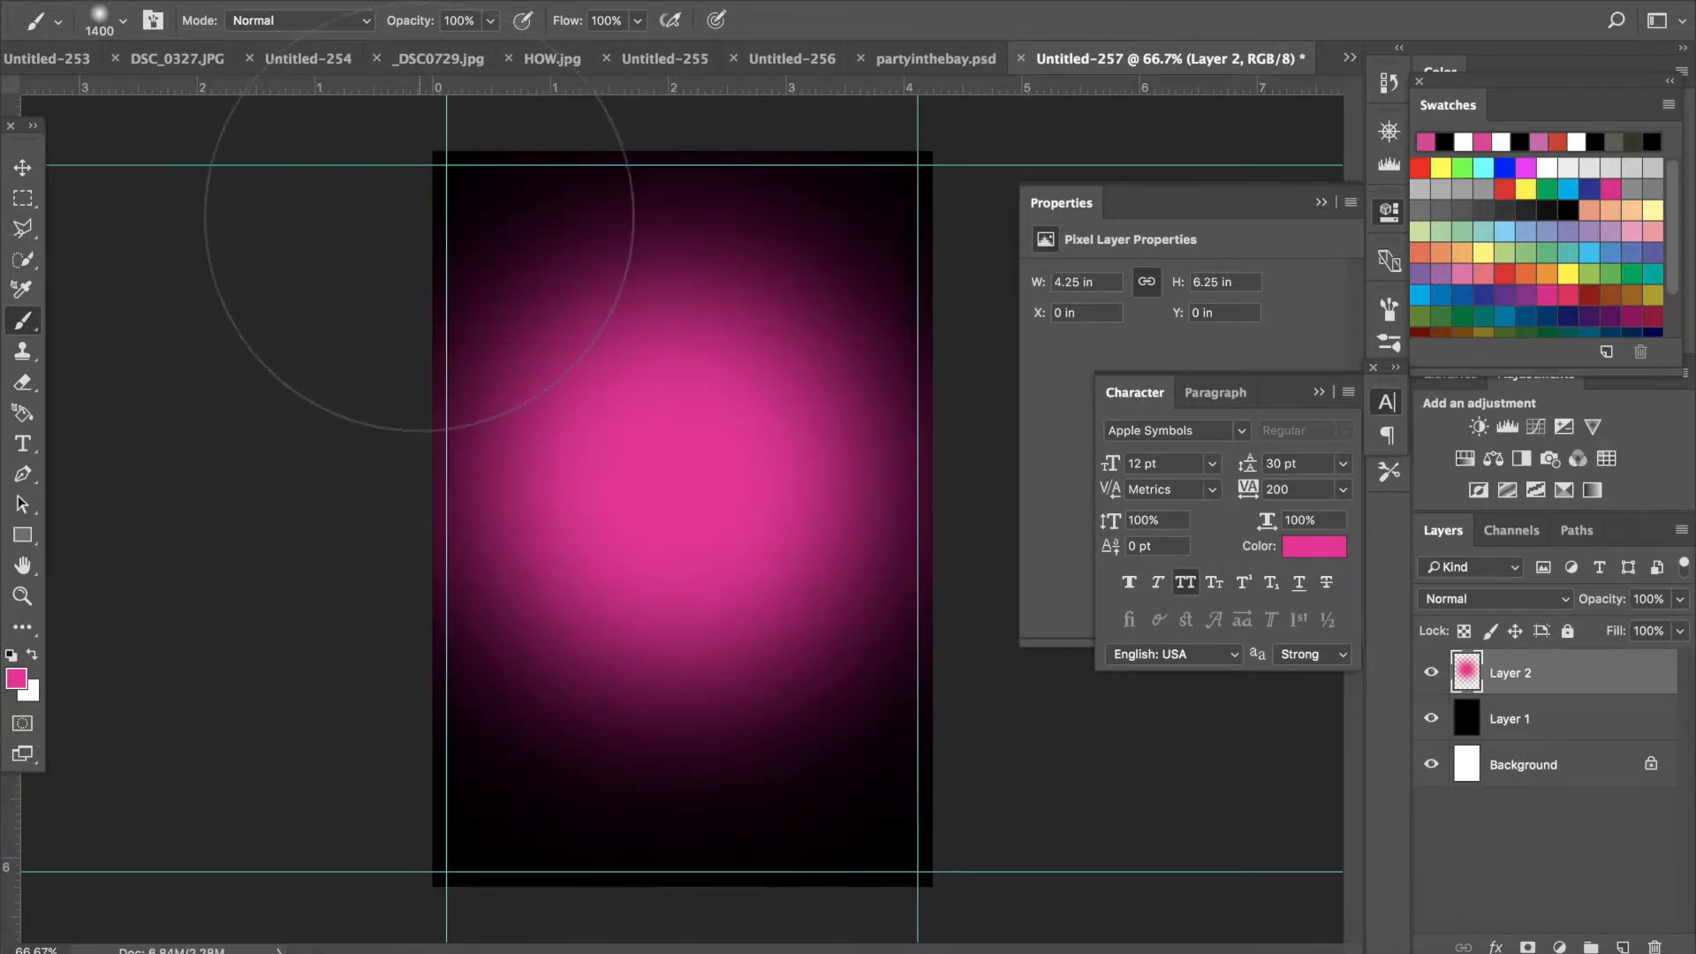
click(29, 173)
click(24, 324)
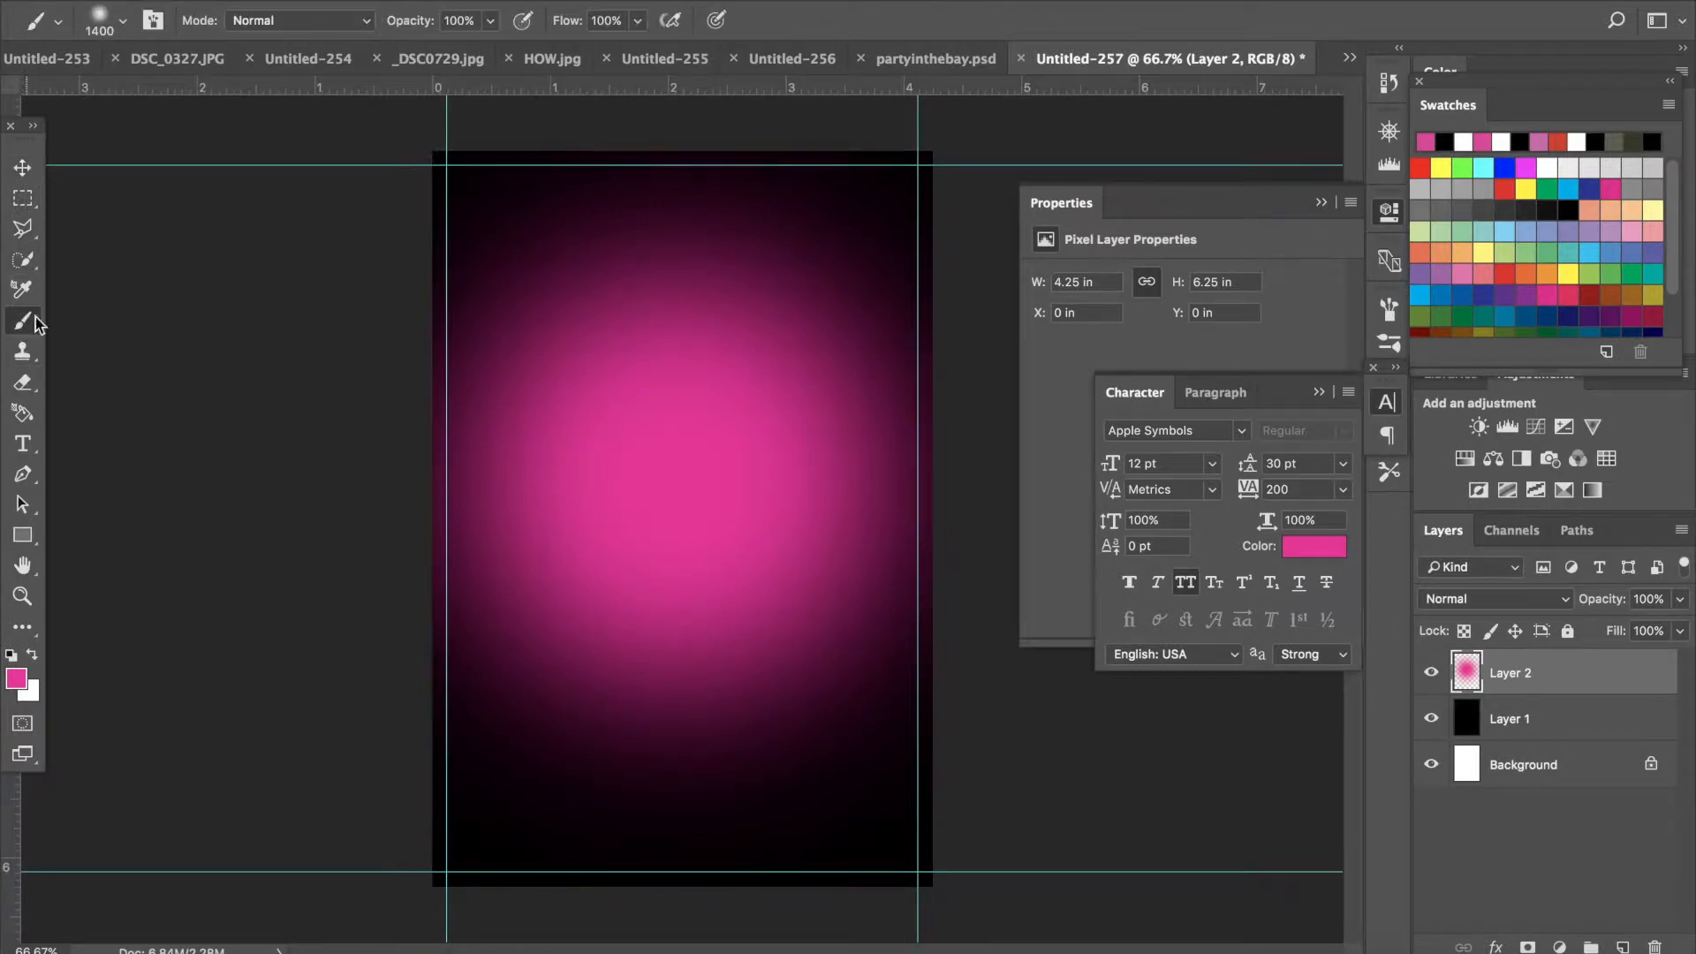
click(120, 29)
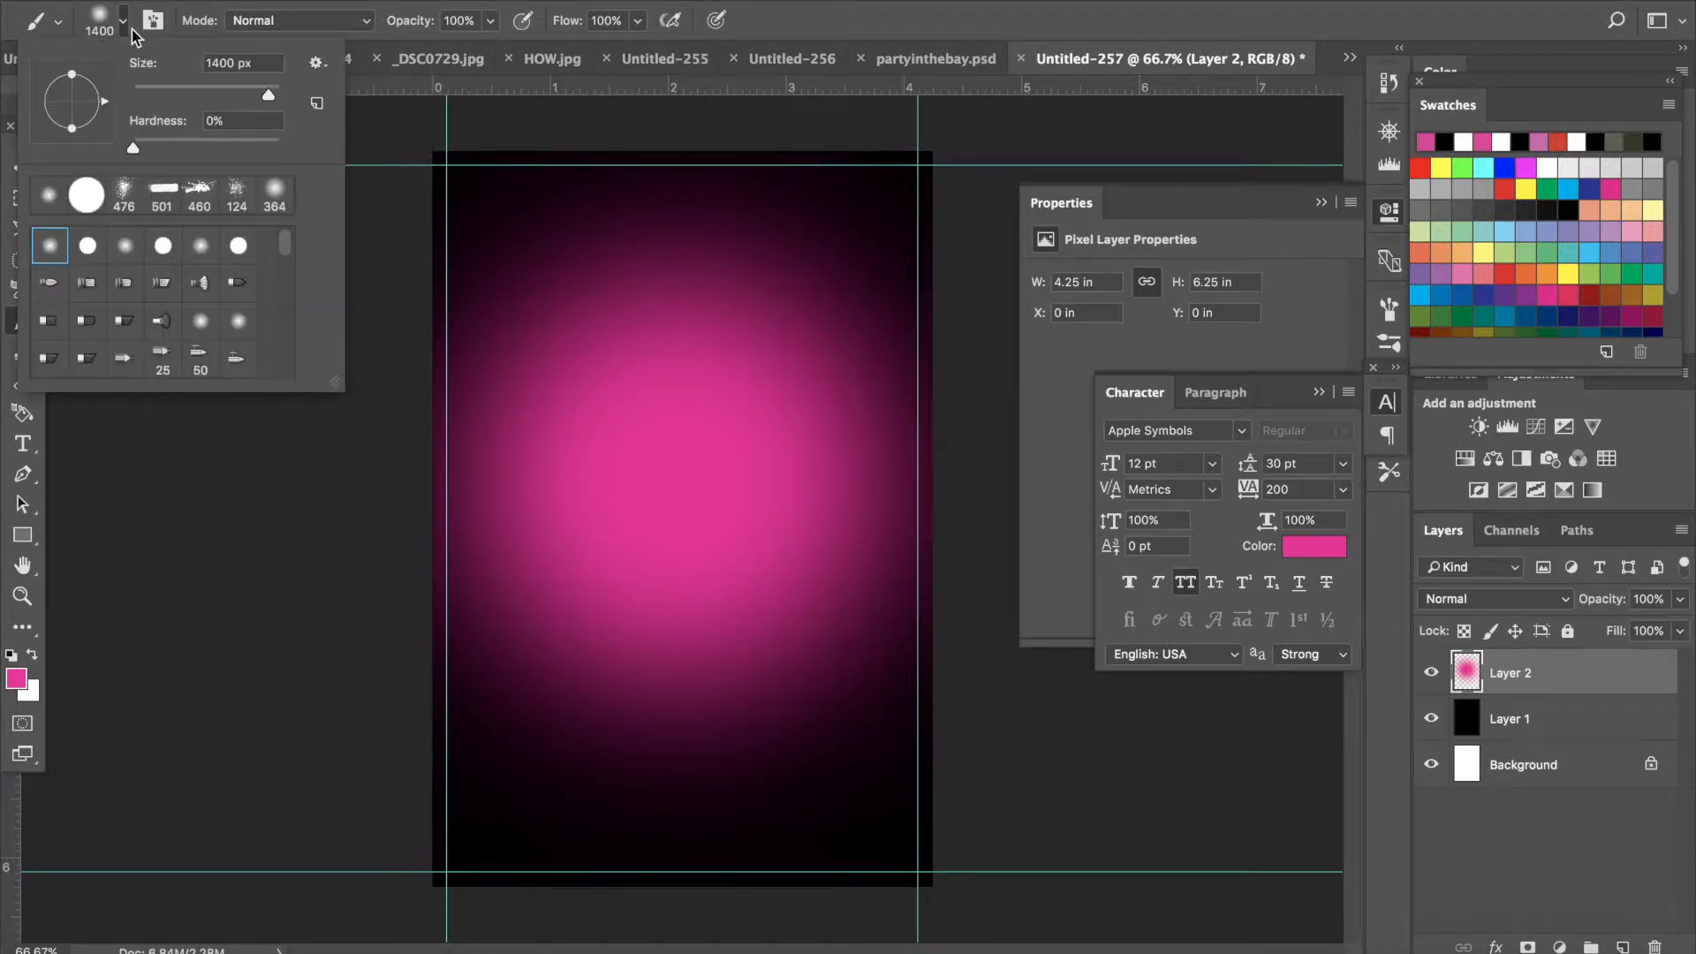
drag(266, 95, 237, 97)
key(Return)
- Add another new layer, set the foreground color to white and the brush size to 380 px
click(1623, 947)
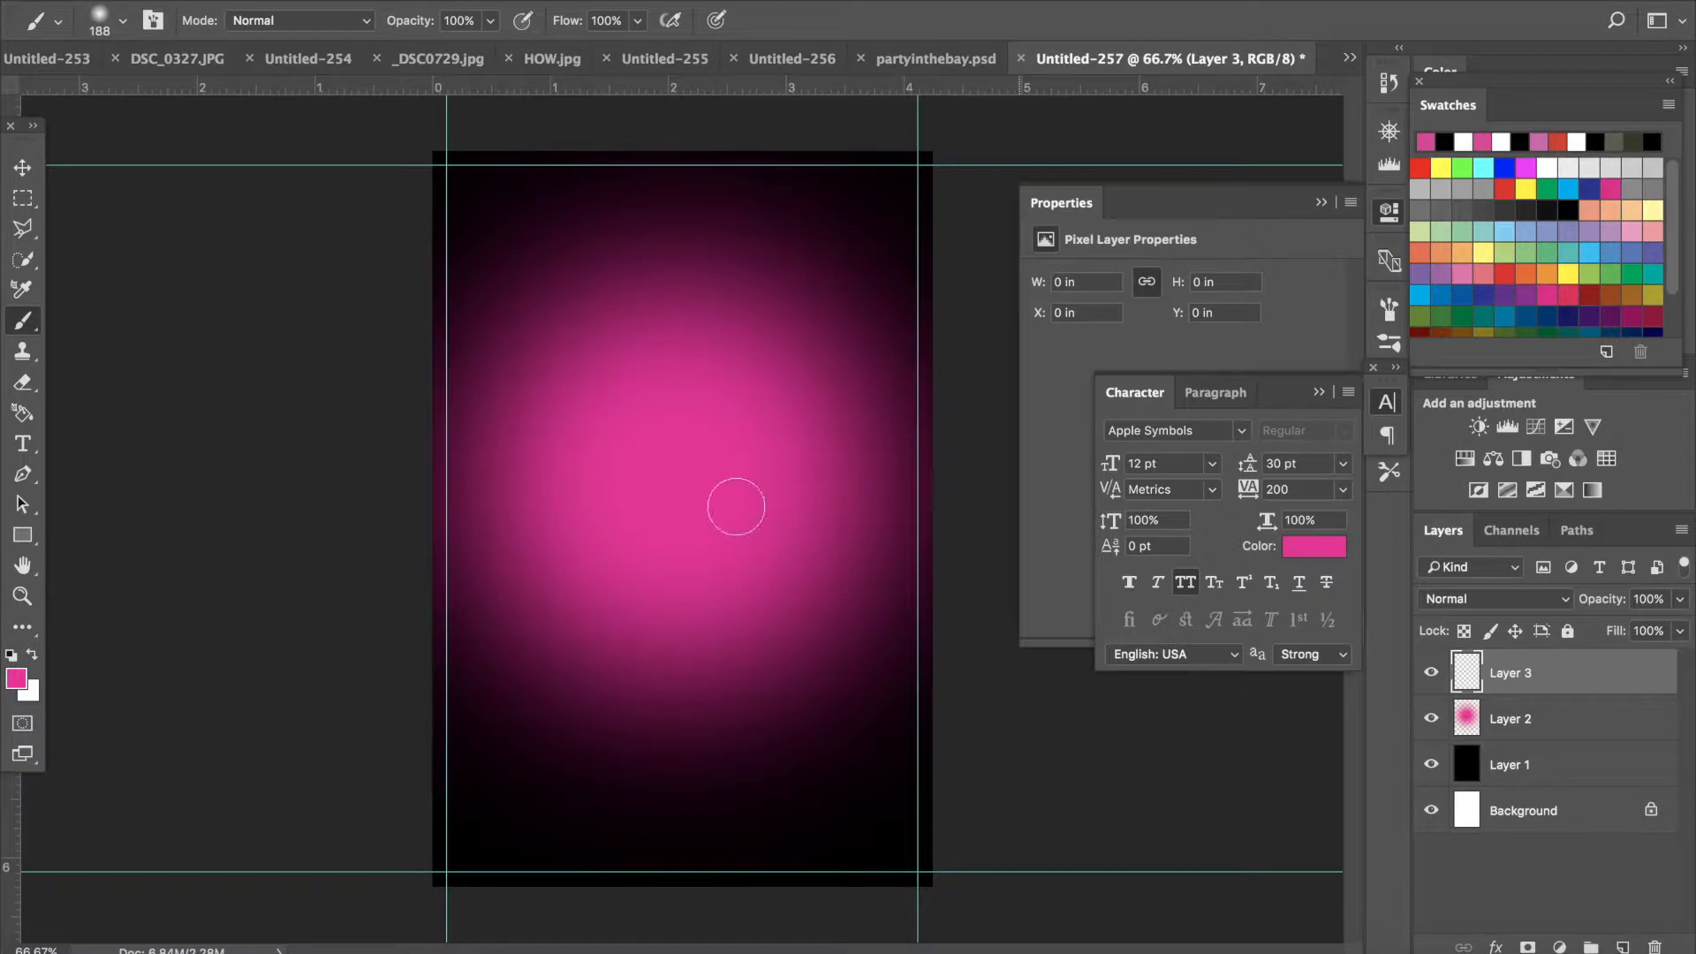
click(17, 677)
click(877, 106)
drag(877, 106, 827, 89)
click(1538, 252)
key(b)
click(123, 21)
drag(240, 96, 248, 95)
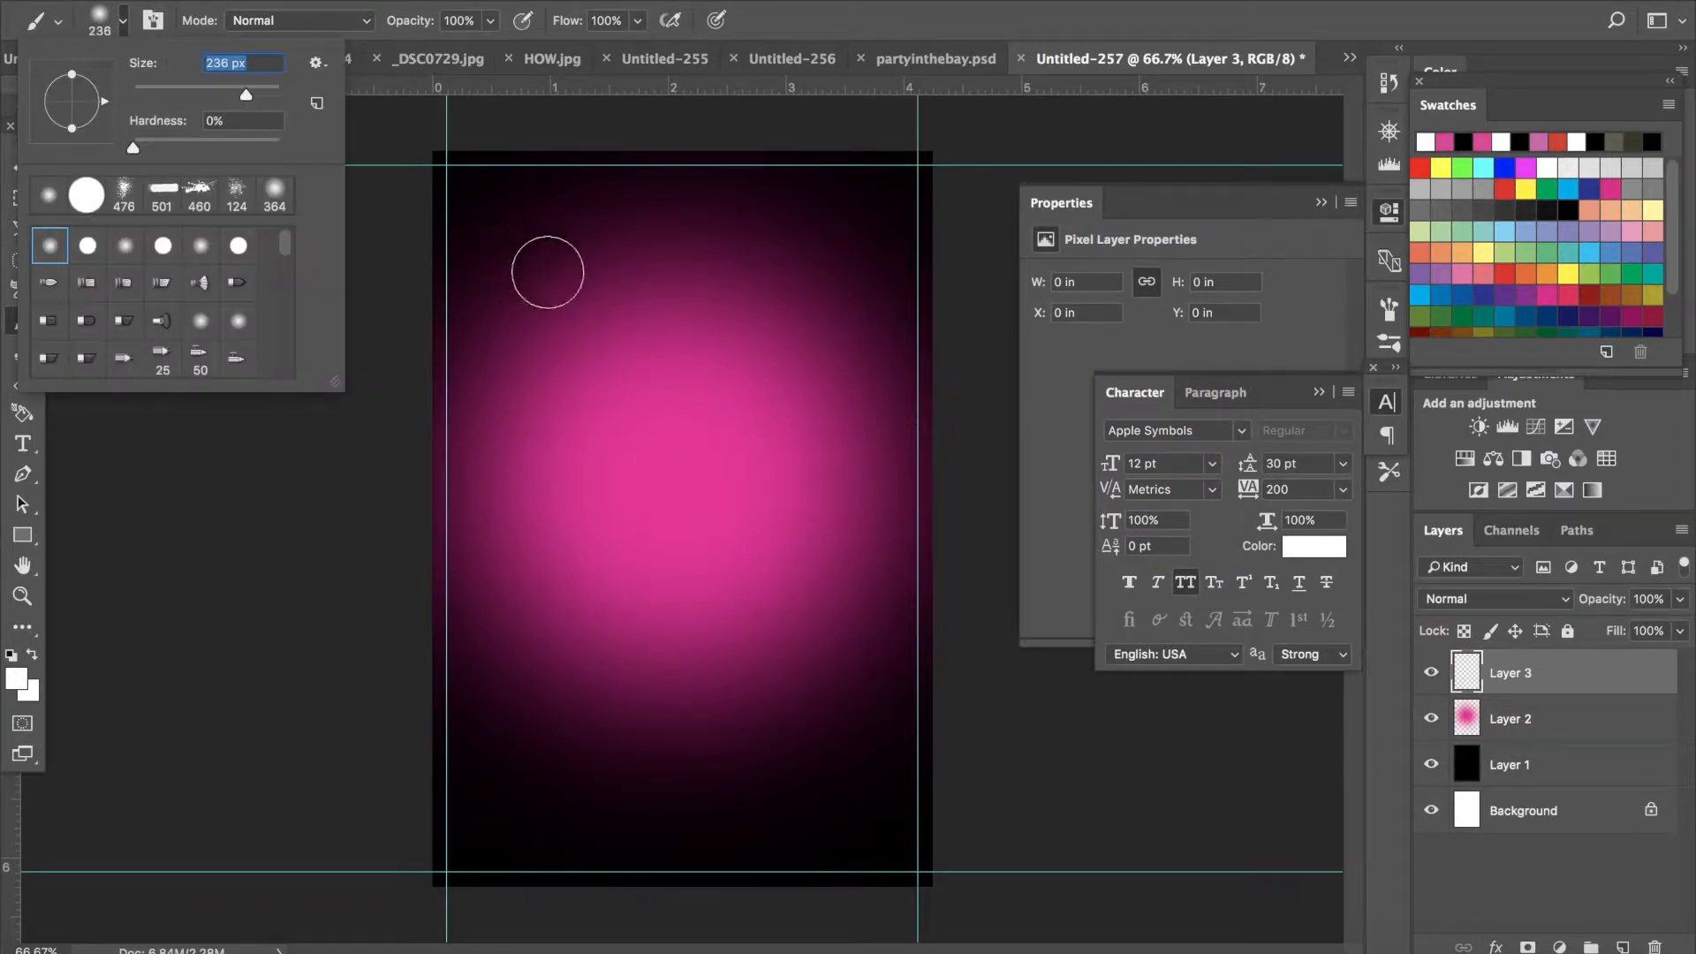
click(258, 96)
- Paint several soft white spots across the middle of the canvas on the new layer
click(739, 398)
click(739, 398)
click(739, 398)
click(606, 478)
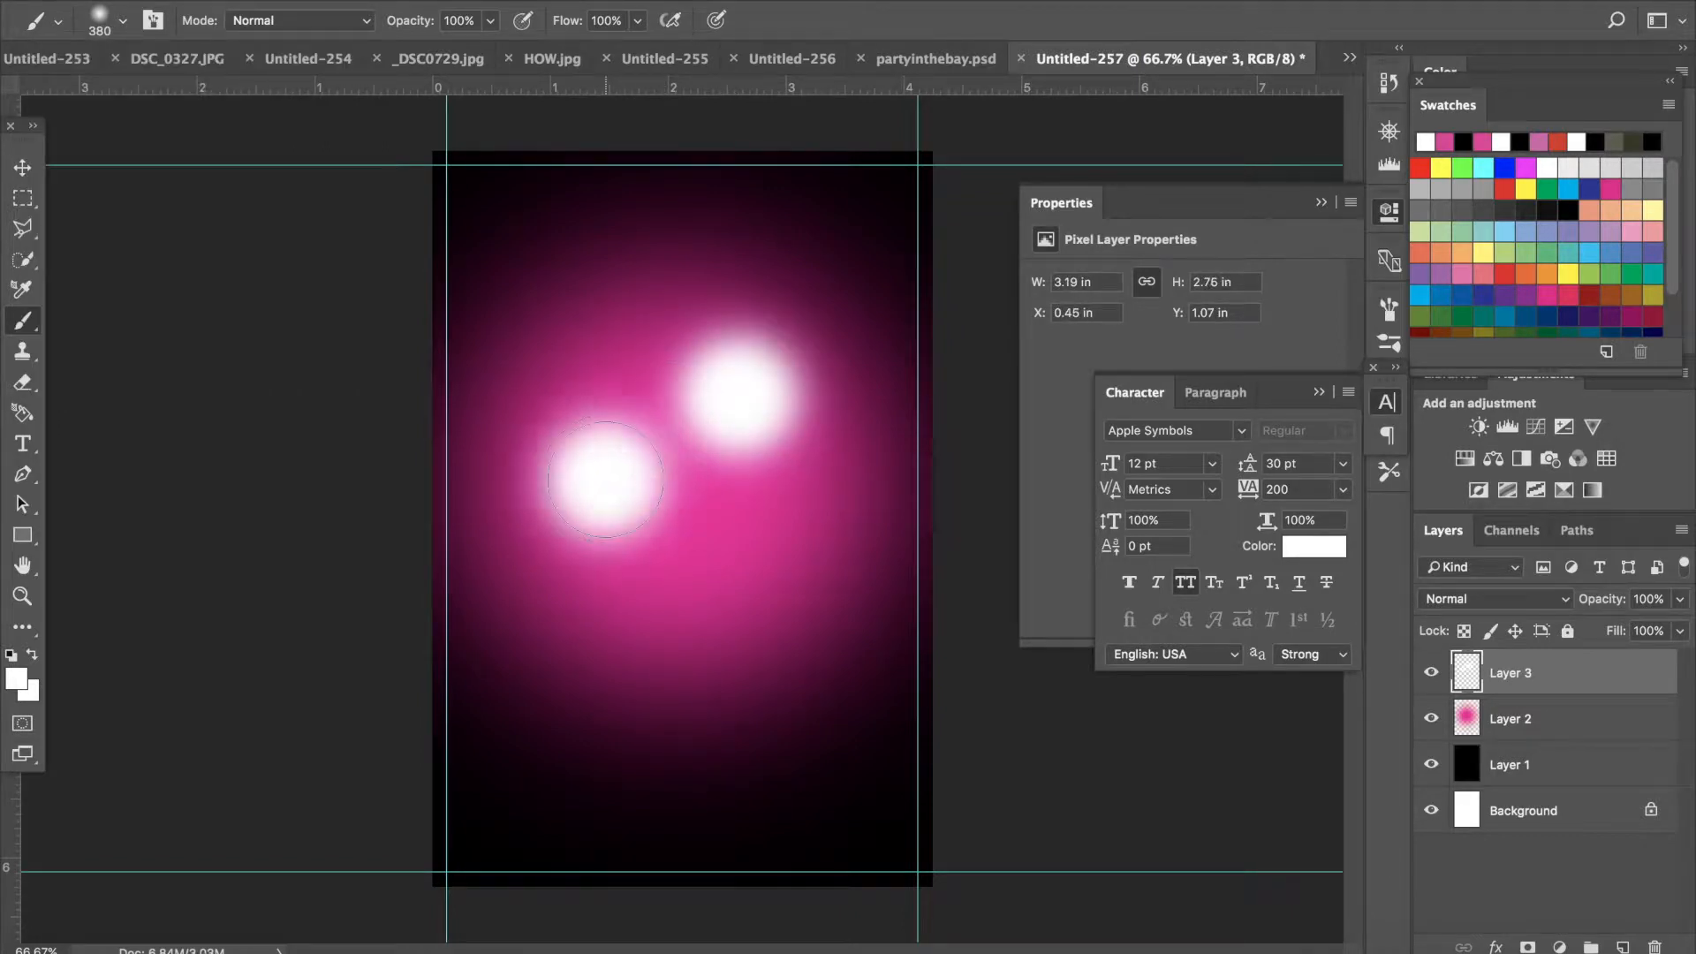
click(606, 478)
click(670, 449)
click(588, 355)
click(585, 353)
click(742, 556)
click(742, 556)
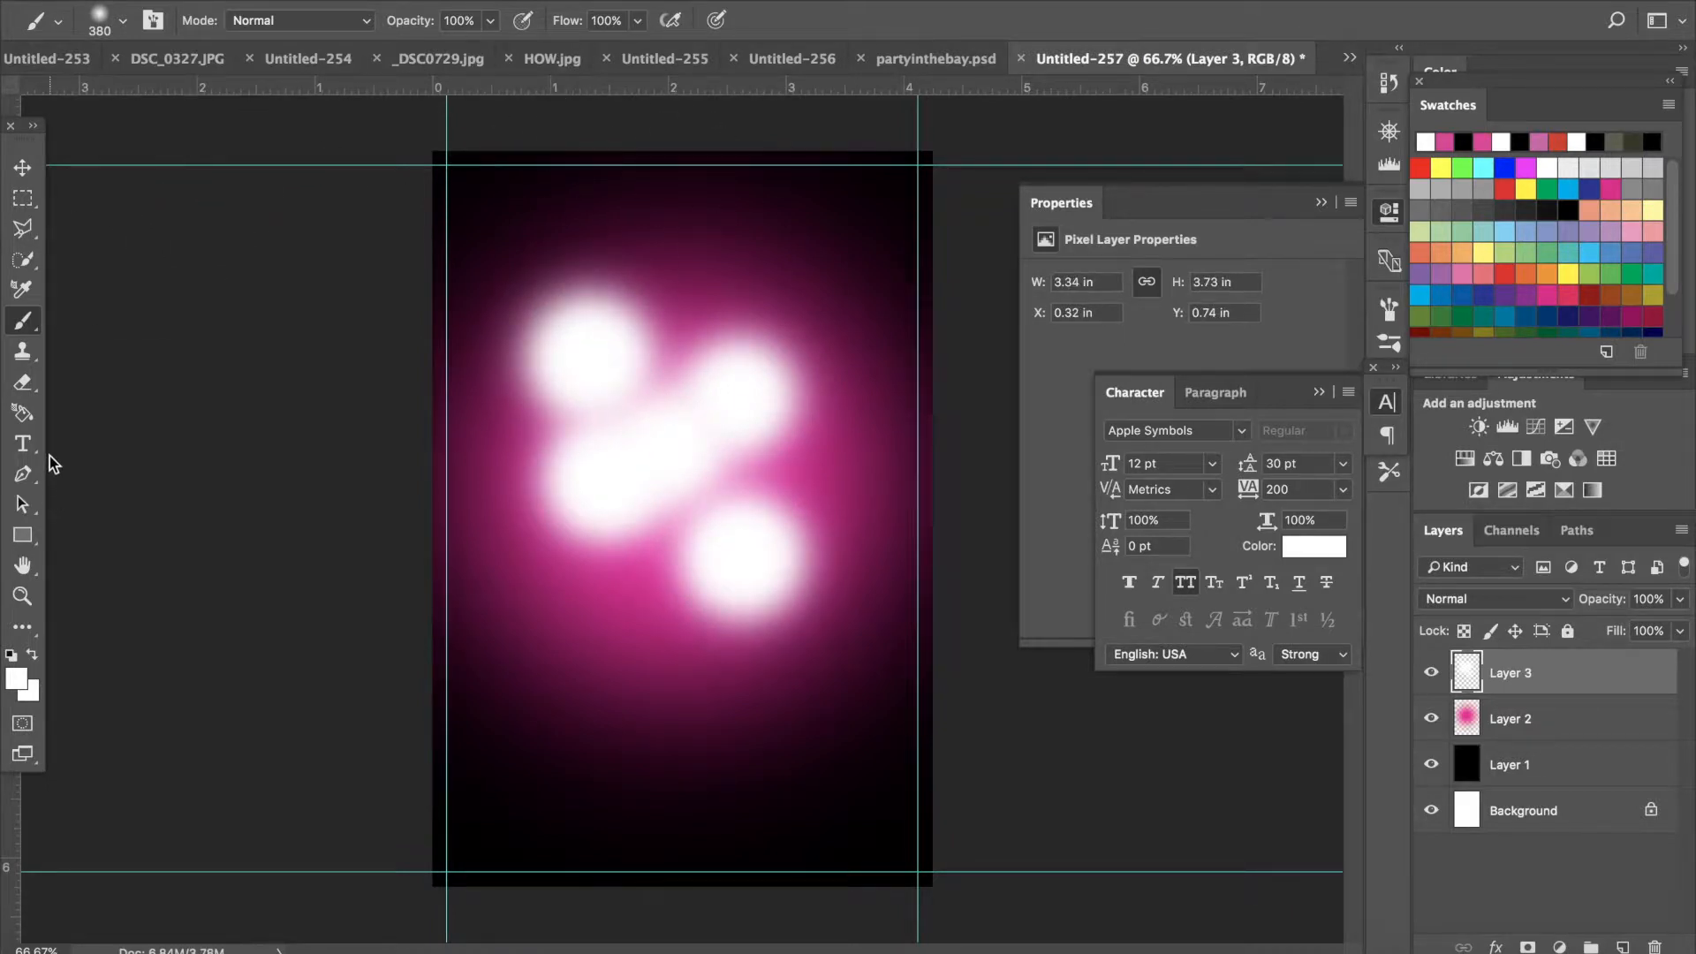
- Use the Smudge tool to streak the white spots into diagonal light rays
click(29, 637)
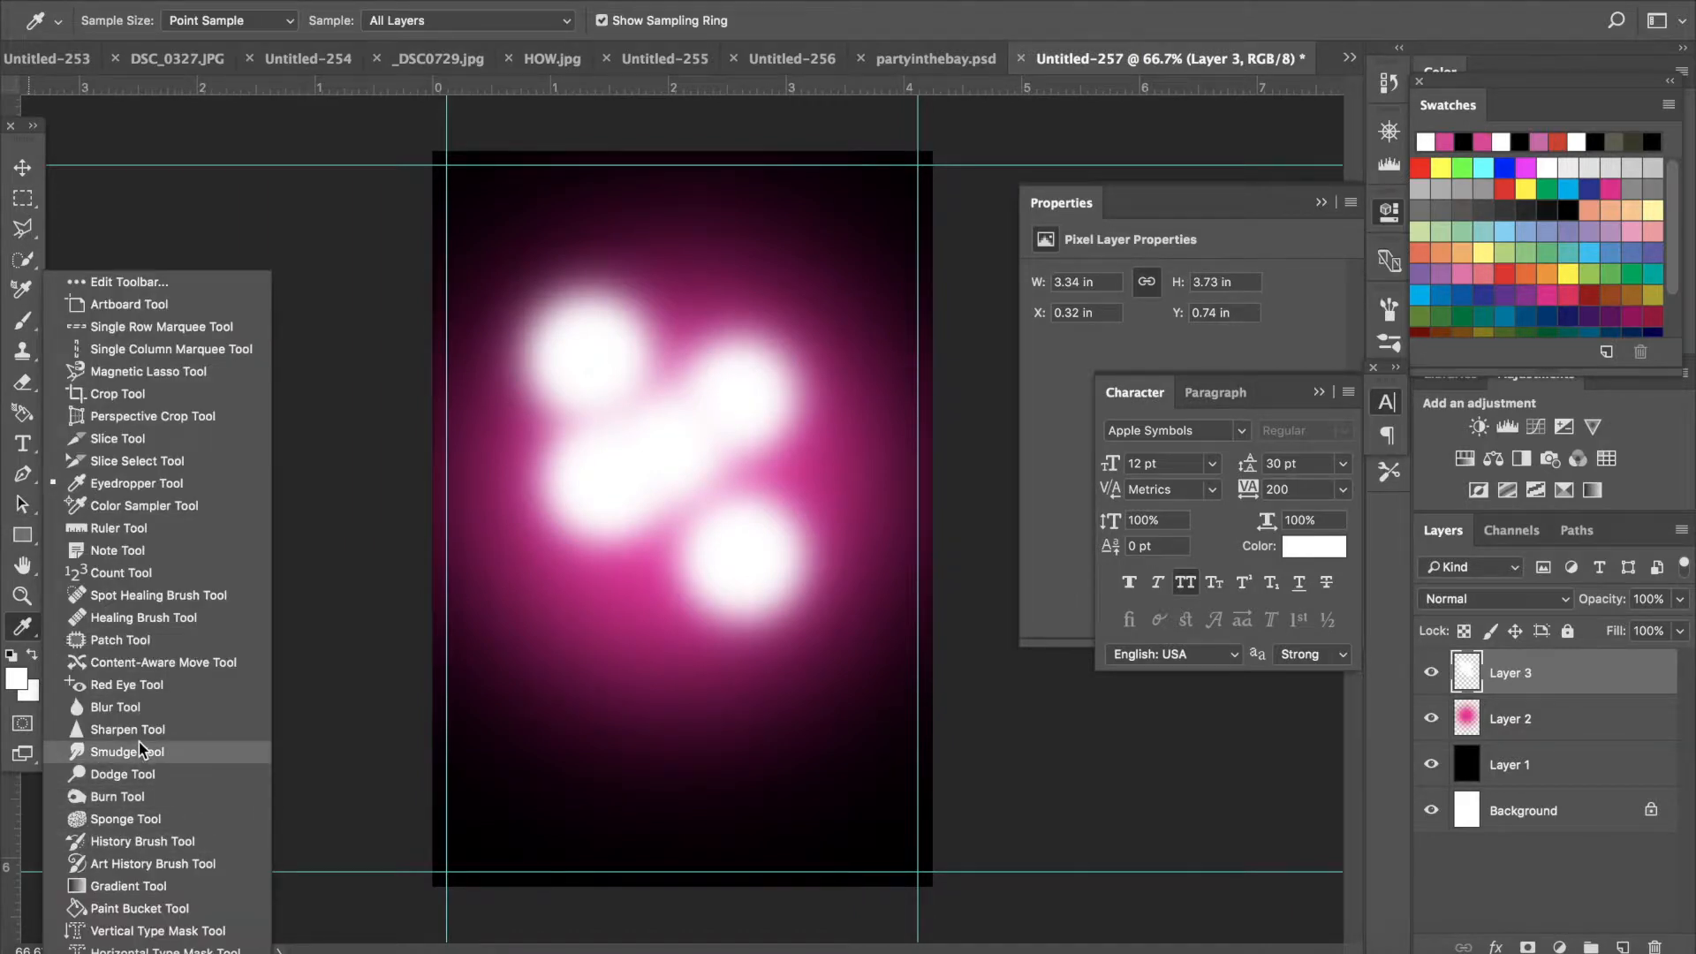
click(142, 752)
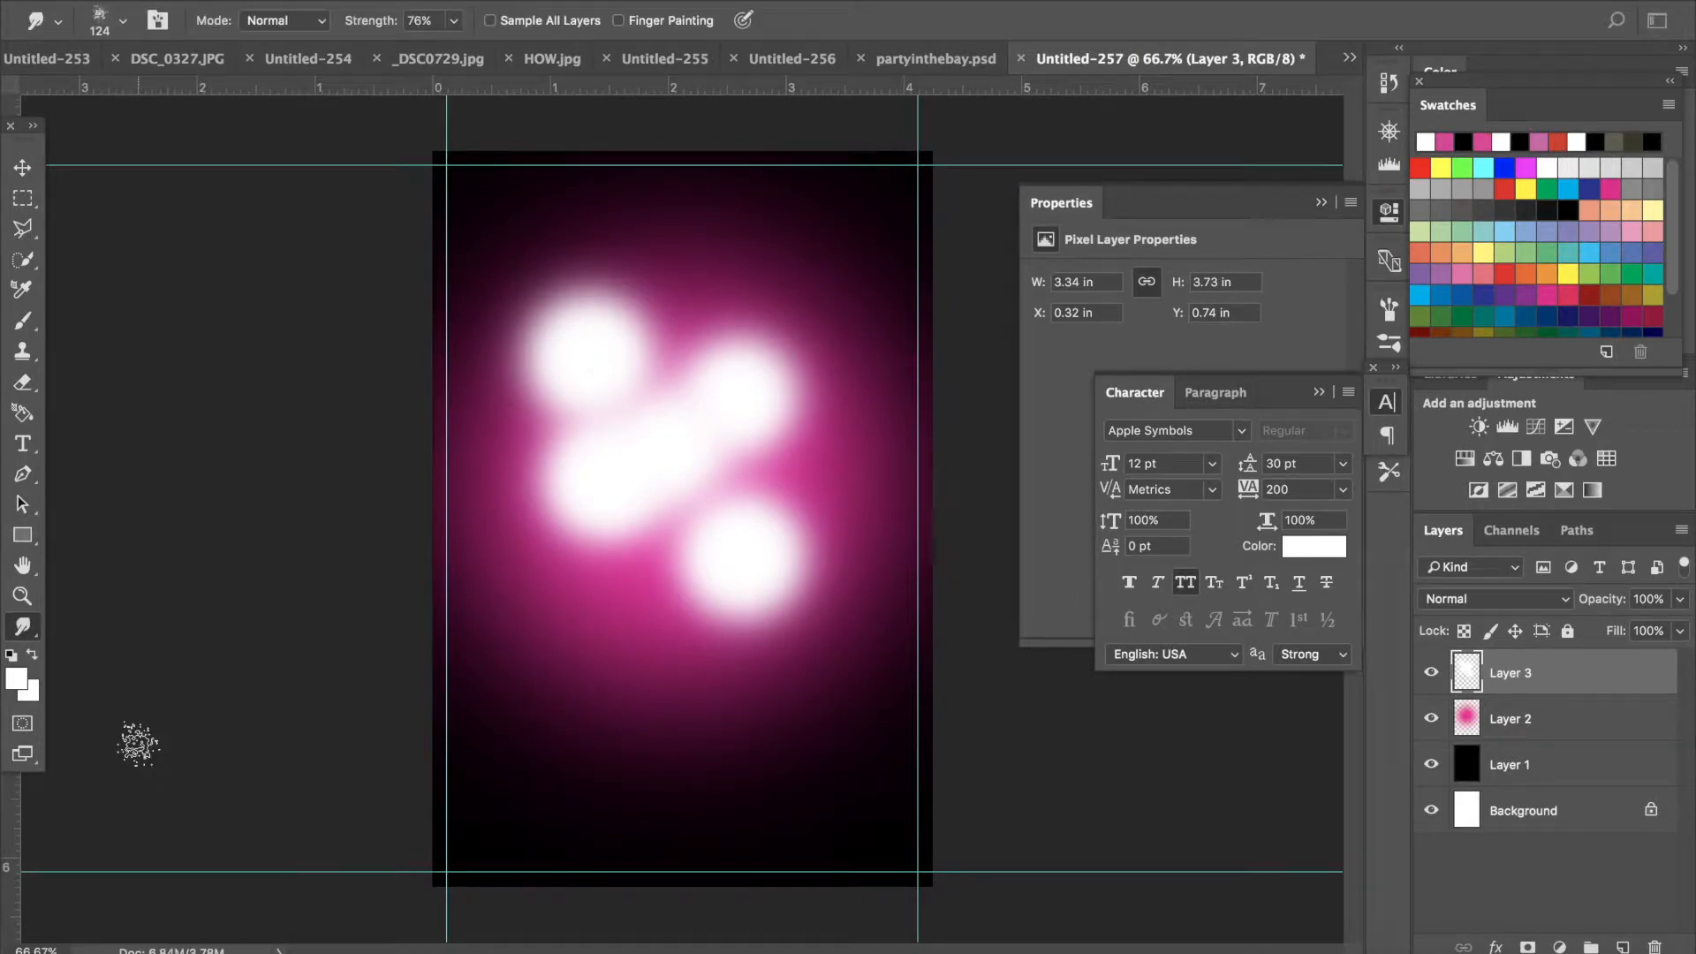
click(122, 20)
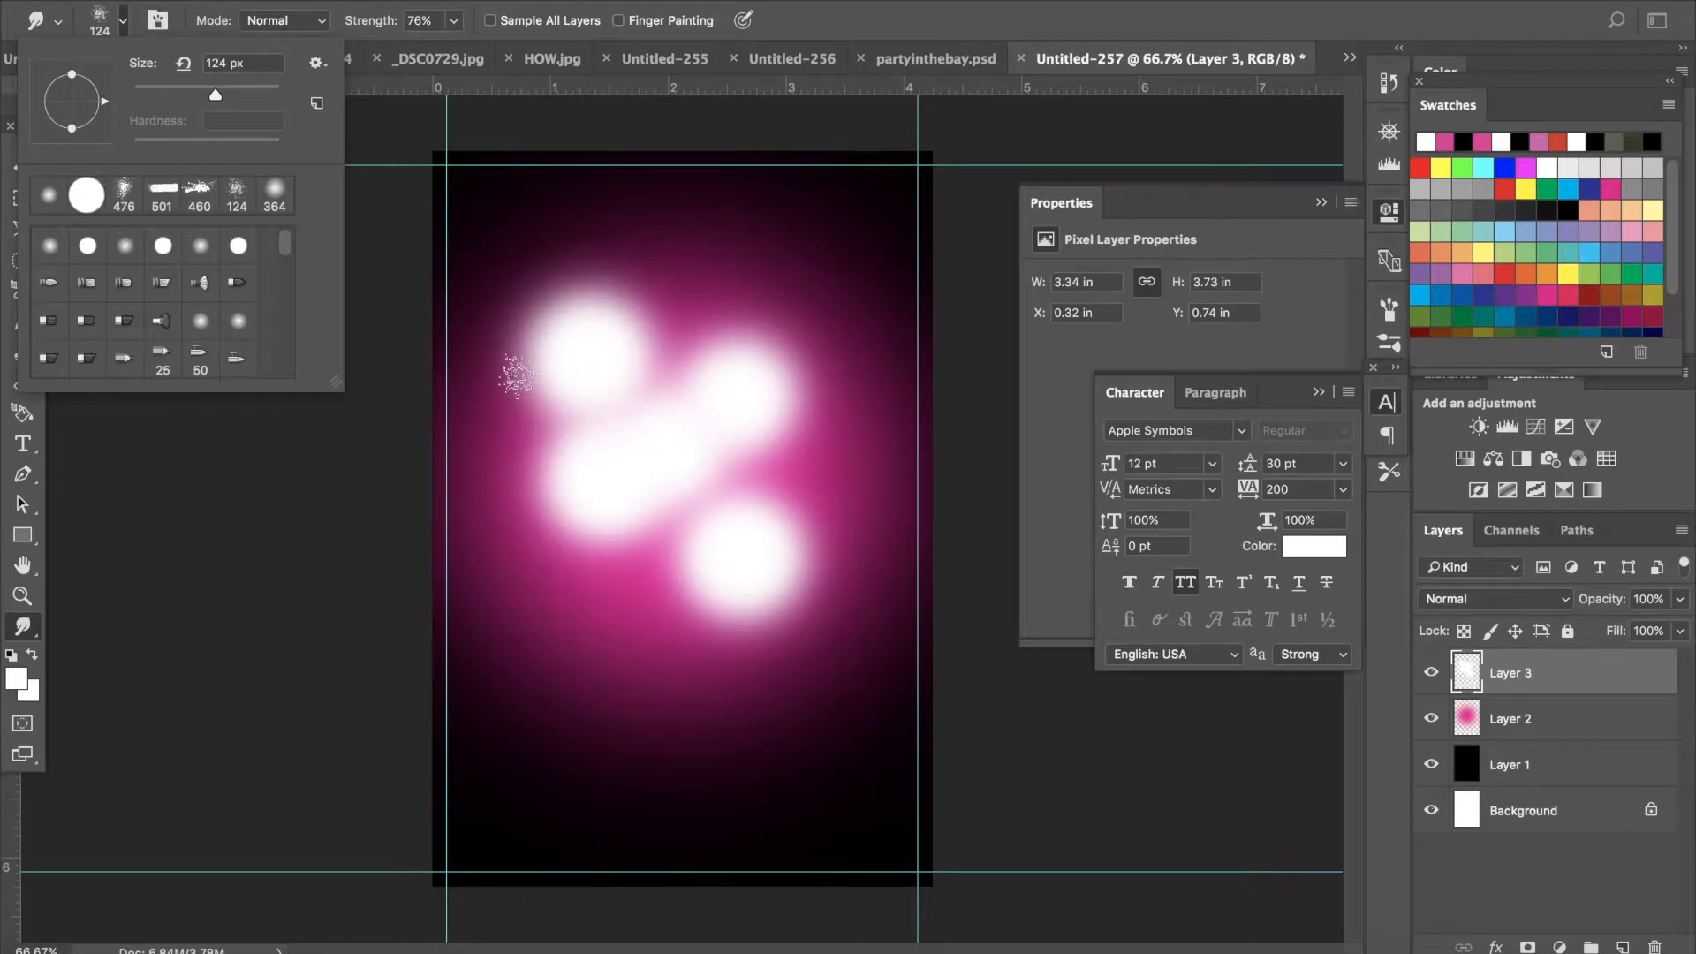
click(572, 387)
mouse_move(572, 387)
mouse_down()
mouse_move(719, 257)
mouse_move(513, 464)
mouse_up()
mouse_move(608, 407)
mouse_down()
mouse_move(784, 268)
mouse_move(511, 586)
mouse_move(530, 574)
mouse_up()
drag(855, 335, 852, 337)
drag(725, 414, 904, 235)
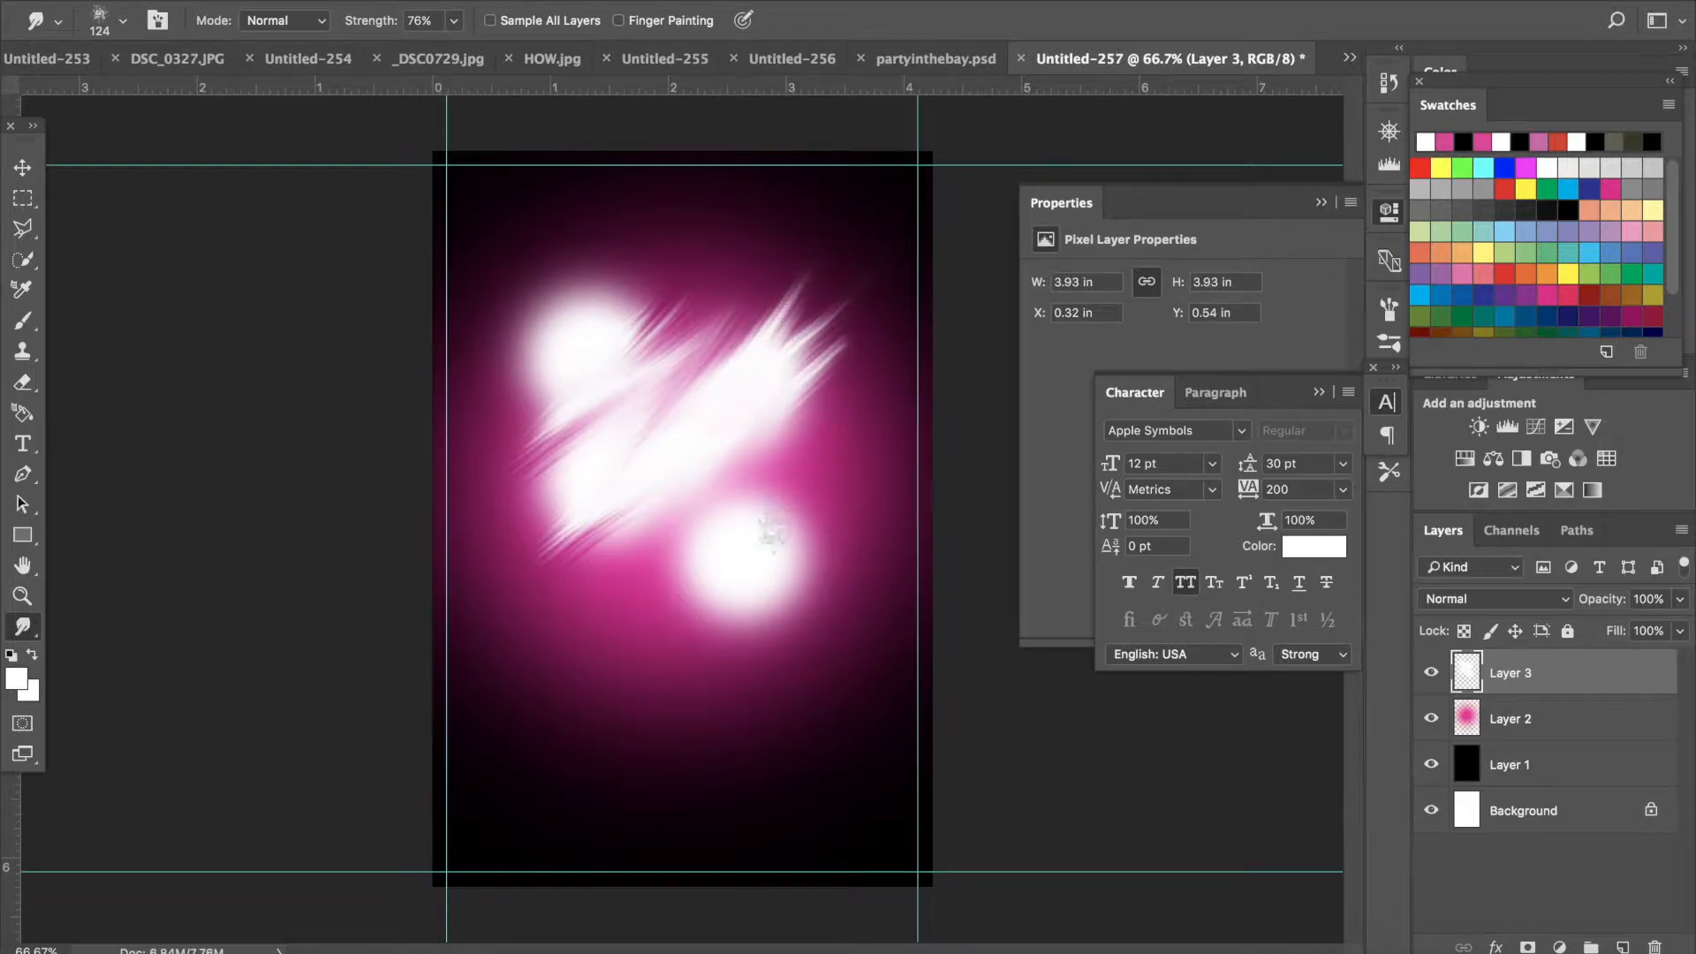
drag(689, 561, 978, 367)
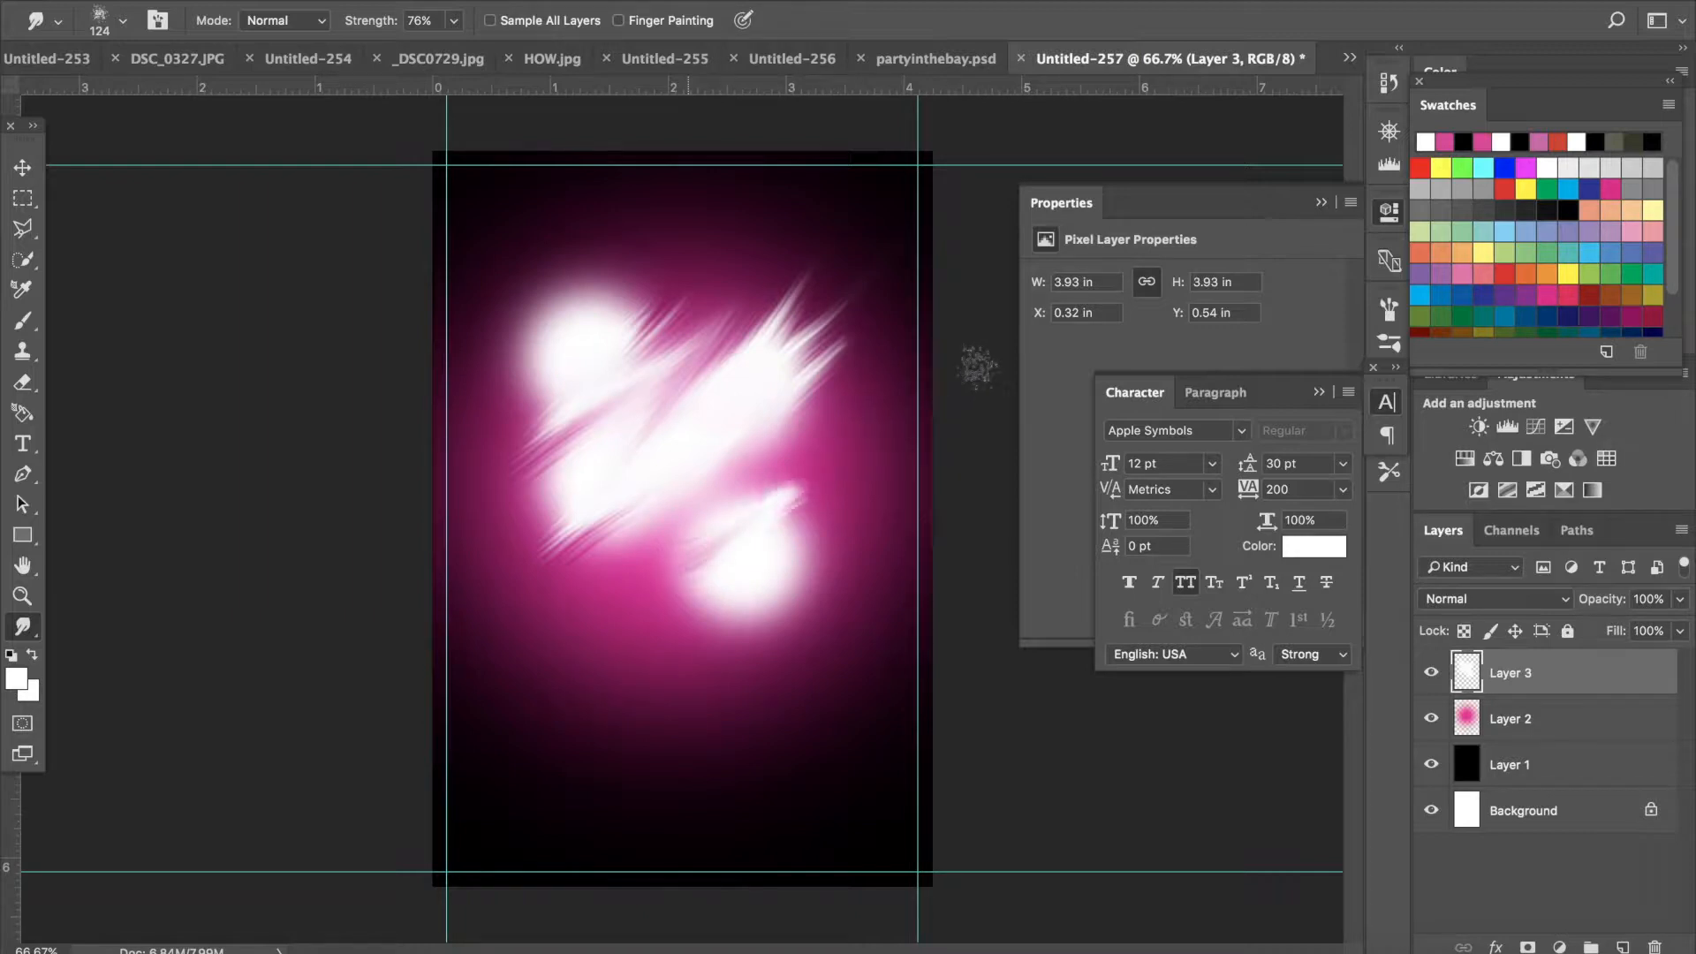
mouse_move(776, 574)
mouse_down()
mouse_move(791, 559)
mouse_move(610, 699)
mouse_up()
drag(581, 723, 575, 727)
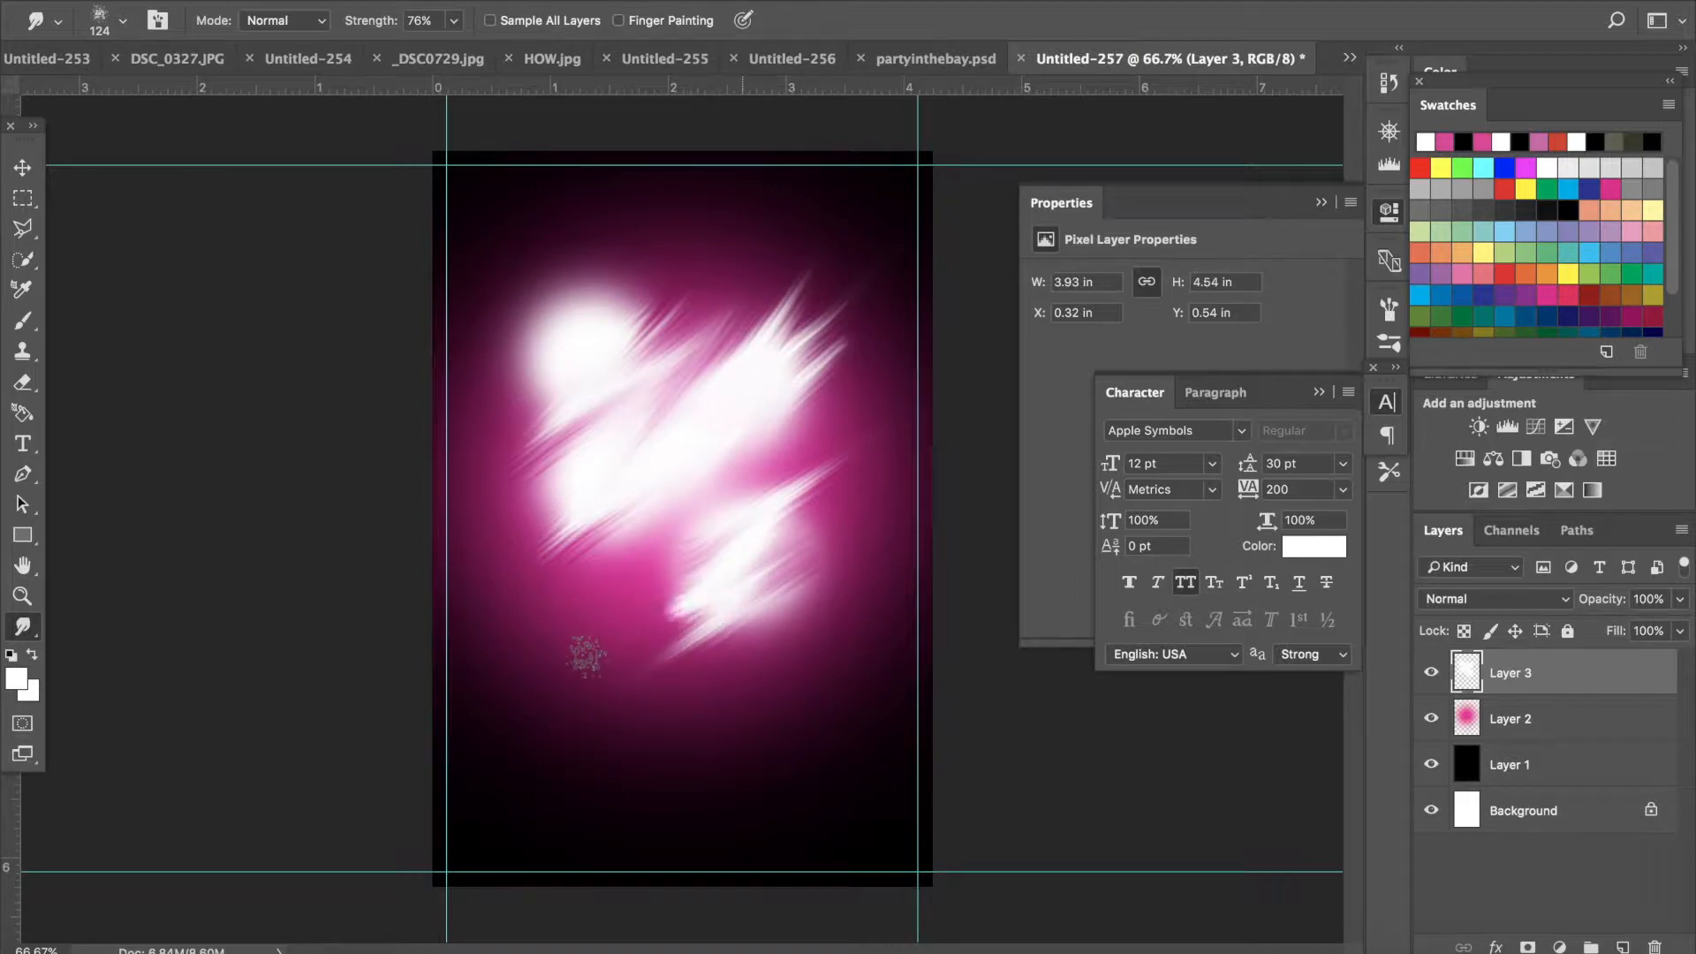
- Reduce the Smudge brush to 91 px and drag more diagonal streaks out of the white spots toward the upper left
mouse_move(784, 537)
mouse_down()
mouse_move(699, 557)
mouse_move(751, 536)
mouse_up()
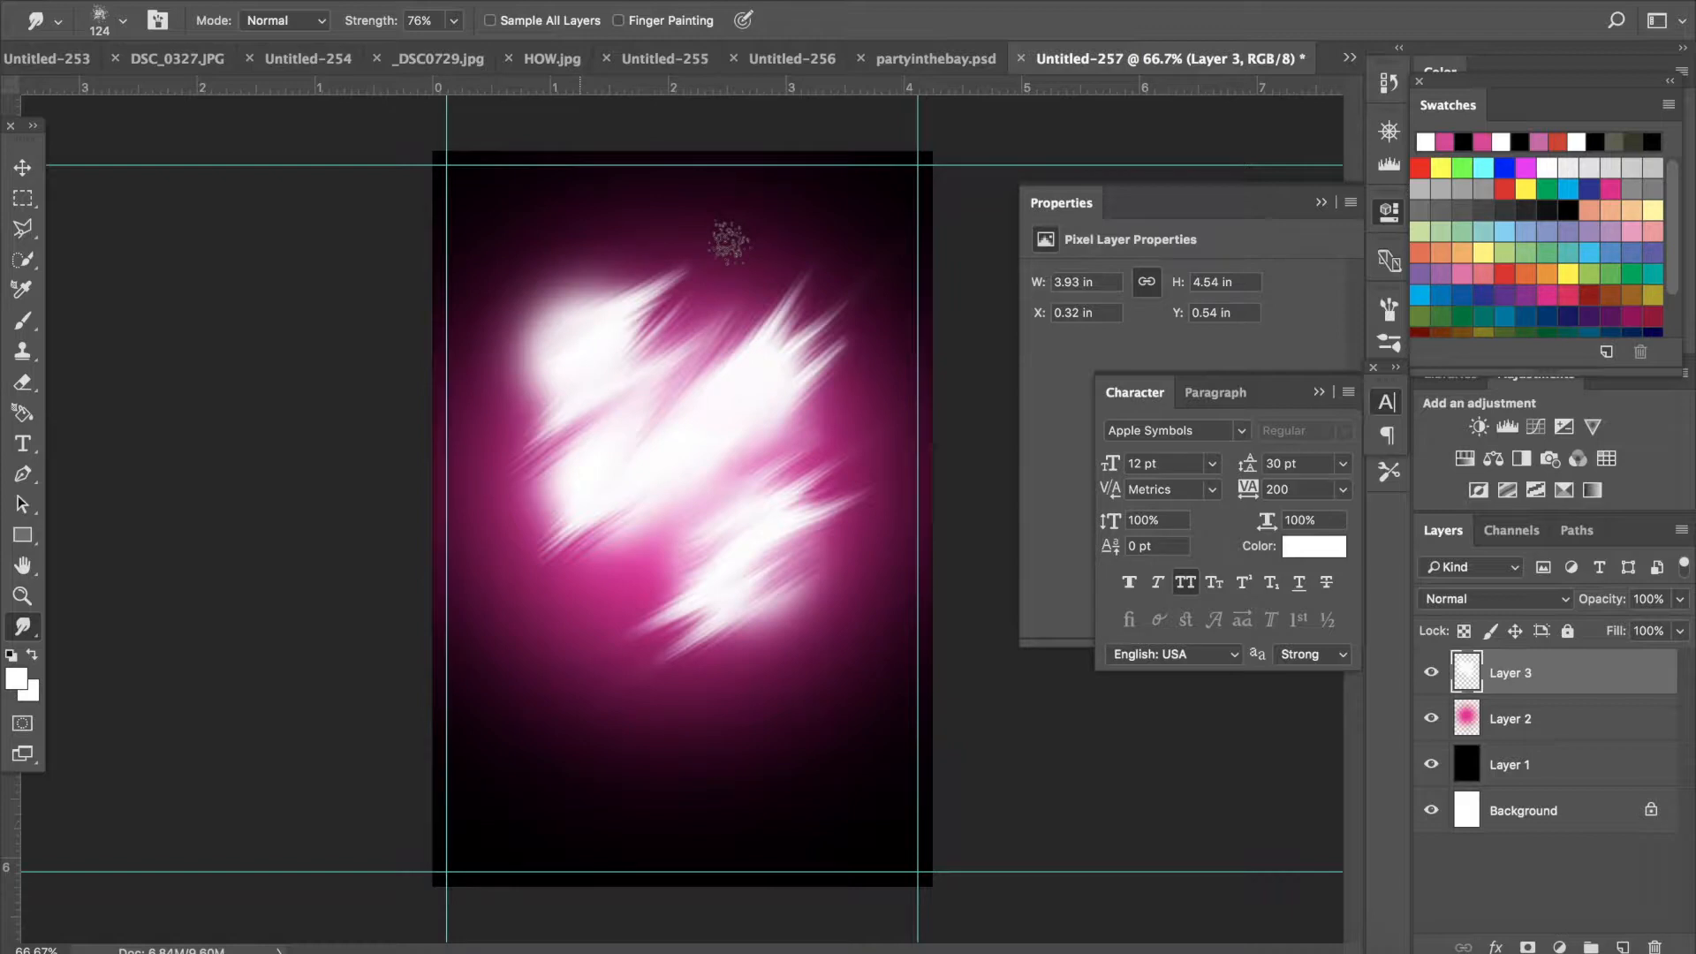
click(123, 20)
click(123, 20)
click(123, 20)
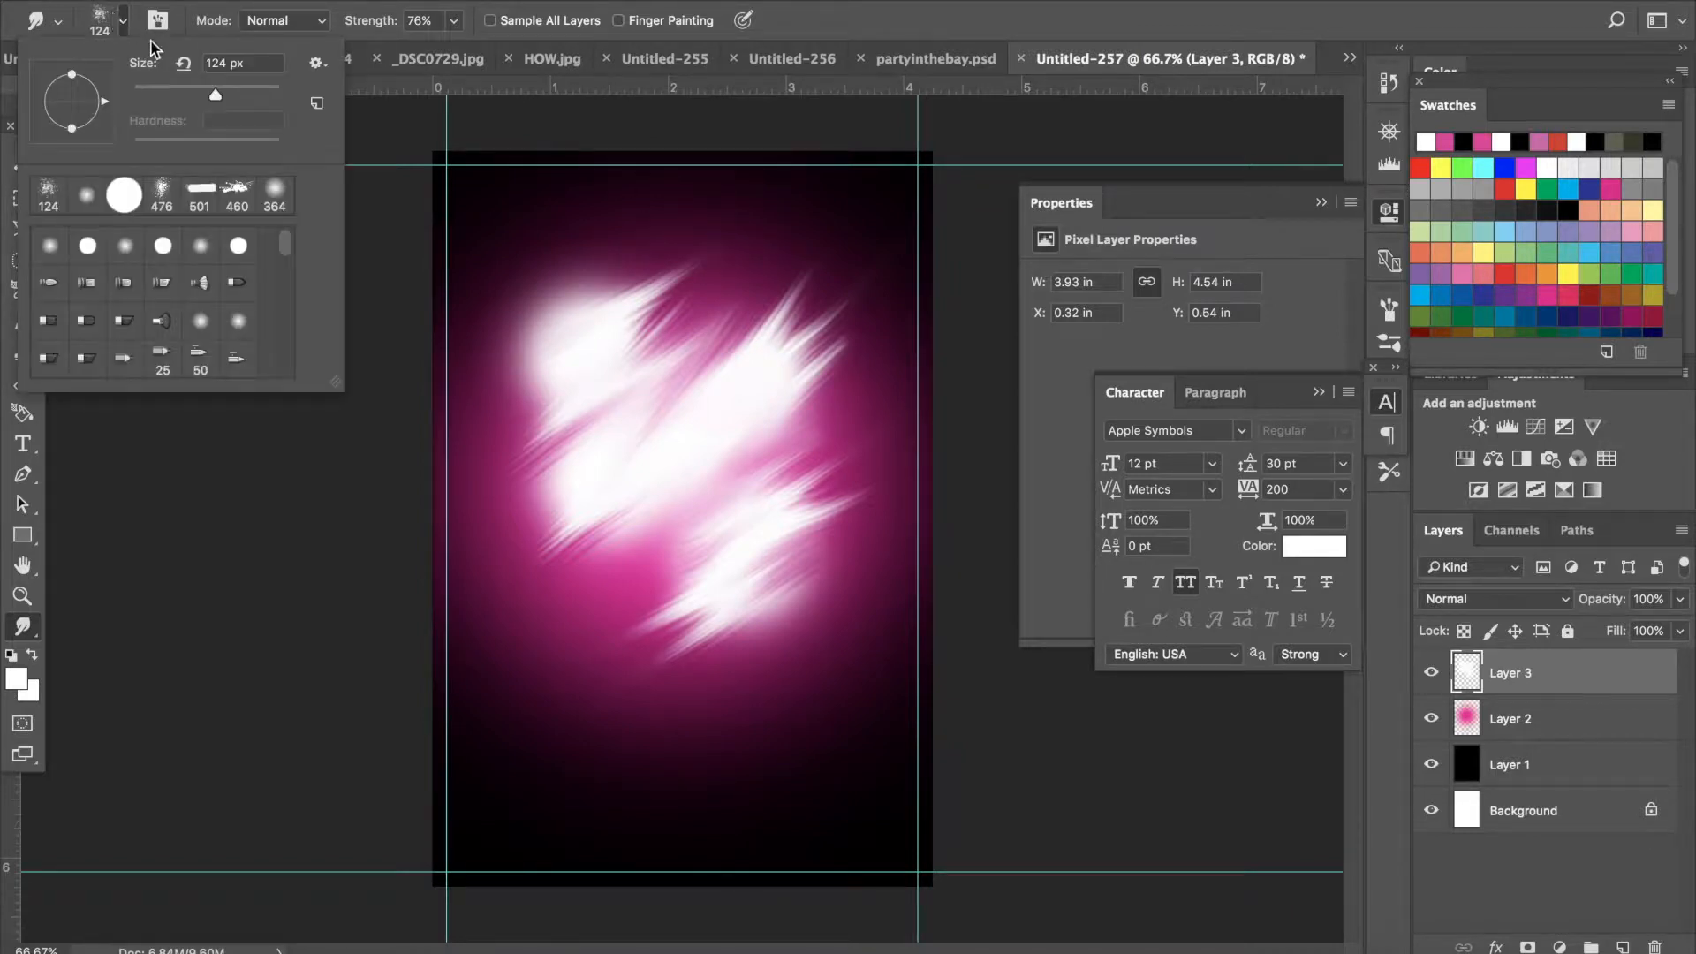
drag(212, 99, 200, 97)
click(629, 279)
drag(629, 279, 474, 379)
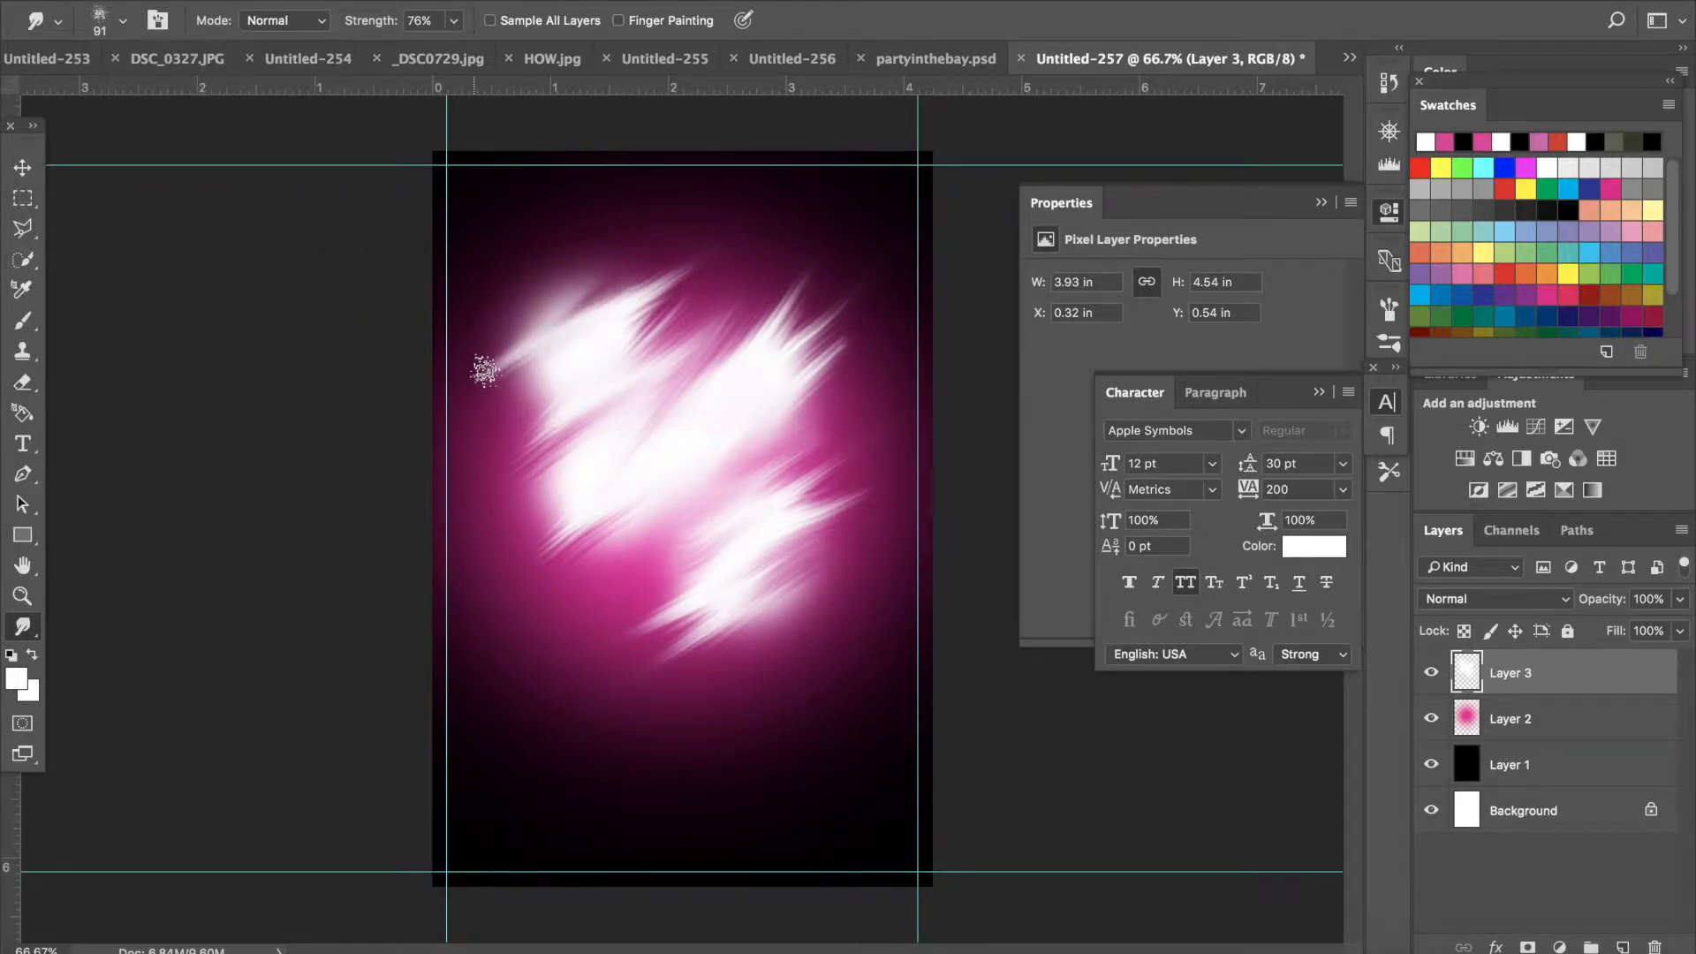
mouse_move(636, 237)
mouse_down()
mouse_move(478, 339)
mouse_move(640, 219)
mouse_up()
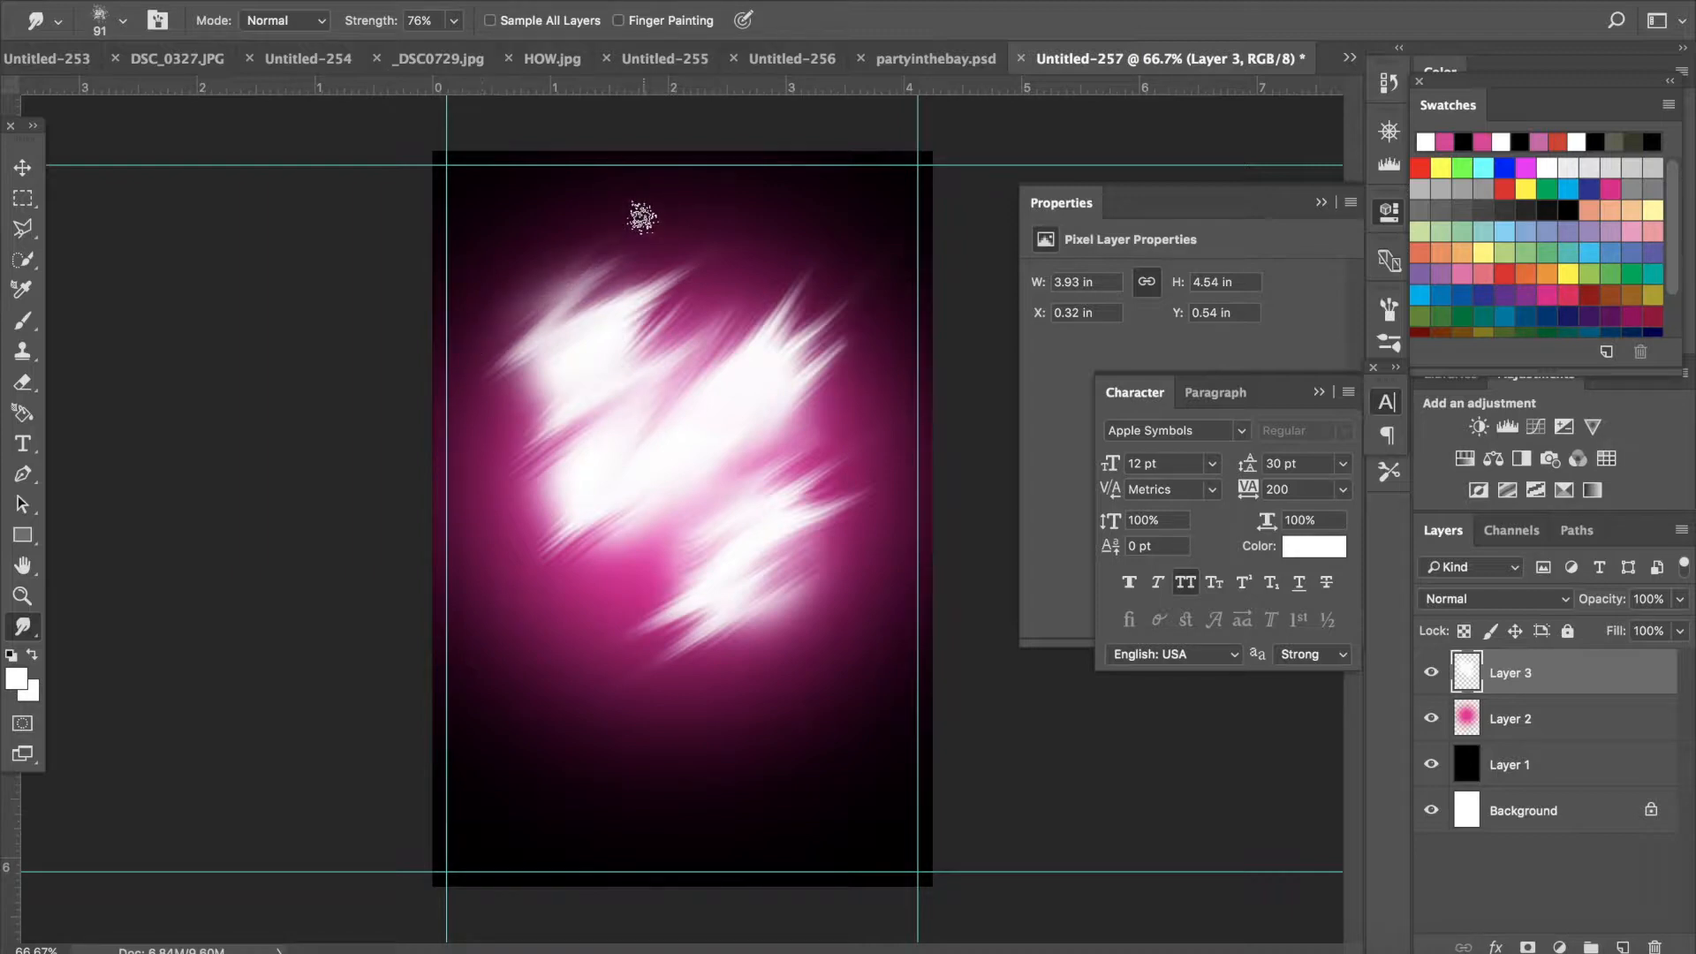
mouse_move(628, 321)
mouse_down()
mouse_move(486, 432)
mouse_move(576, 348)
mouse_move(690, 289)
mouse_move(504, 423)
mouse_up()
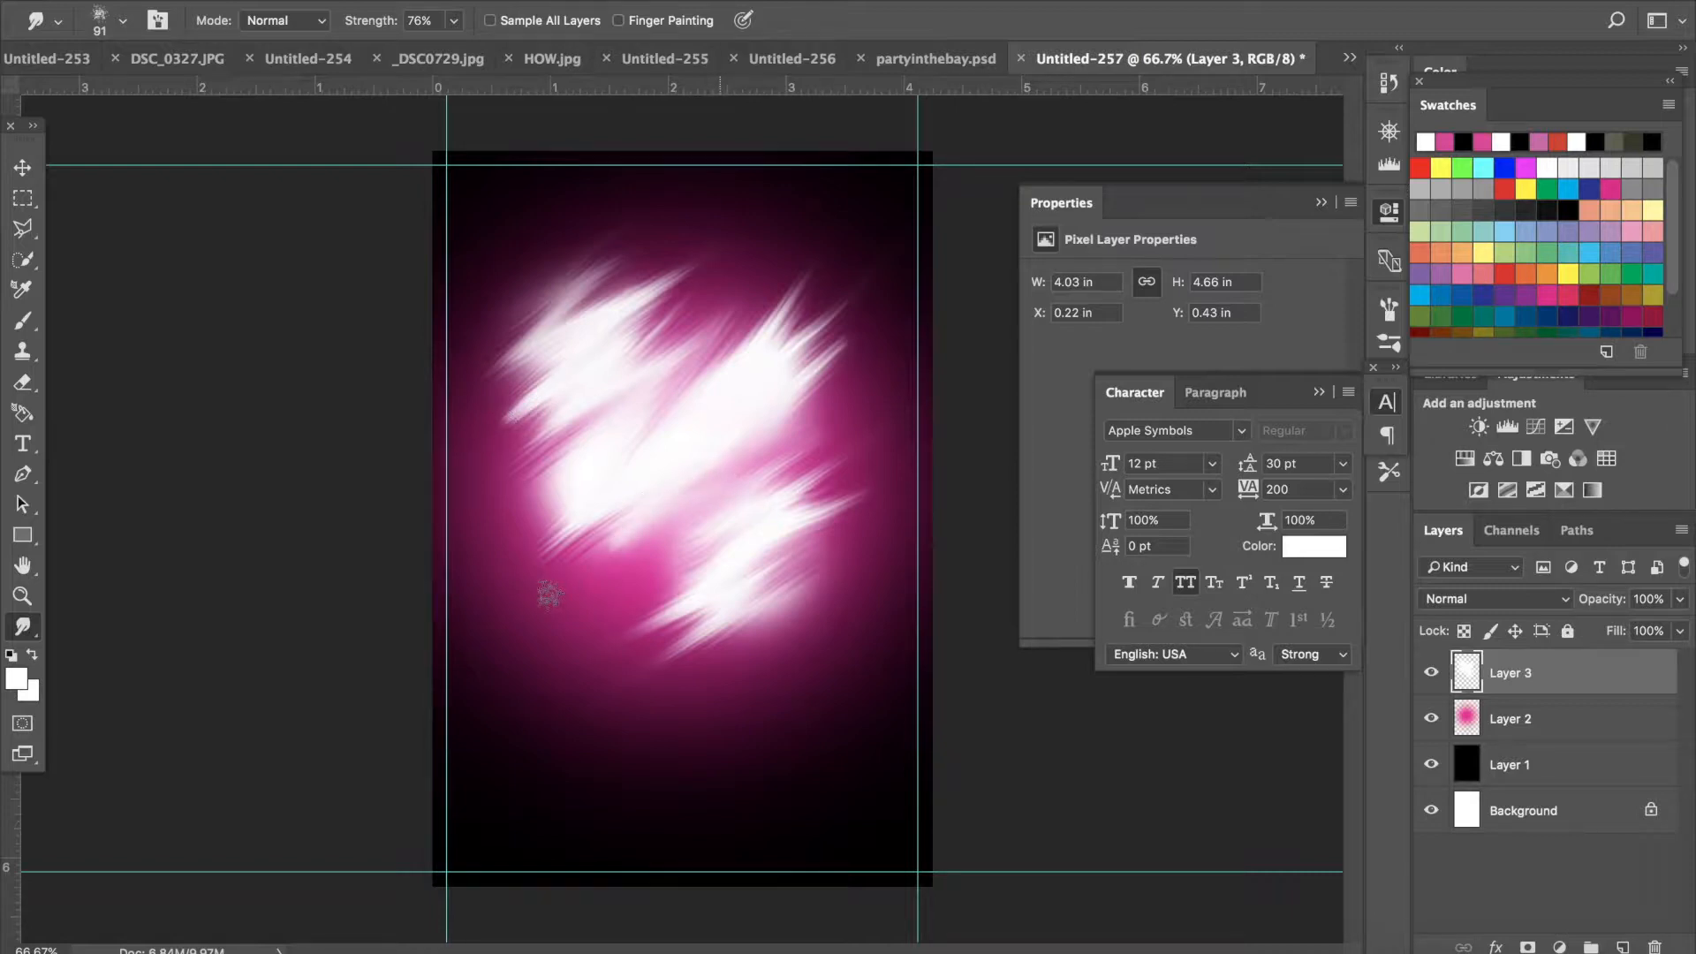
drag(719, 504, 603, 593)
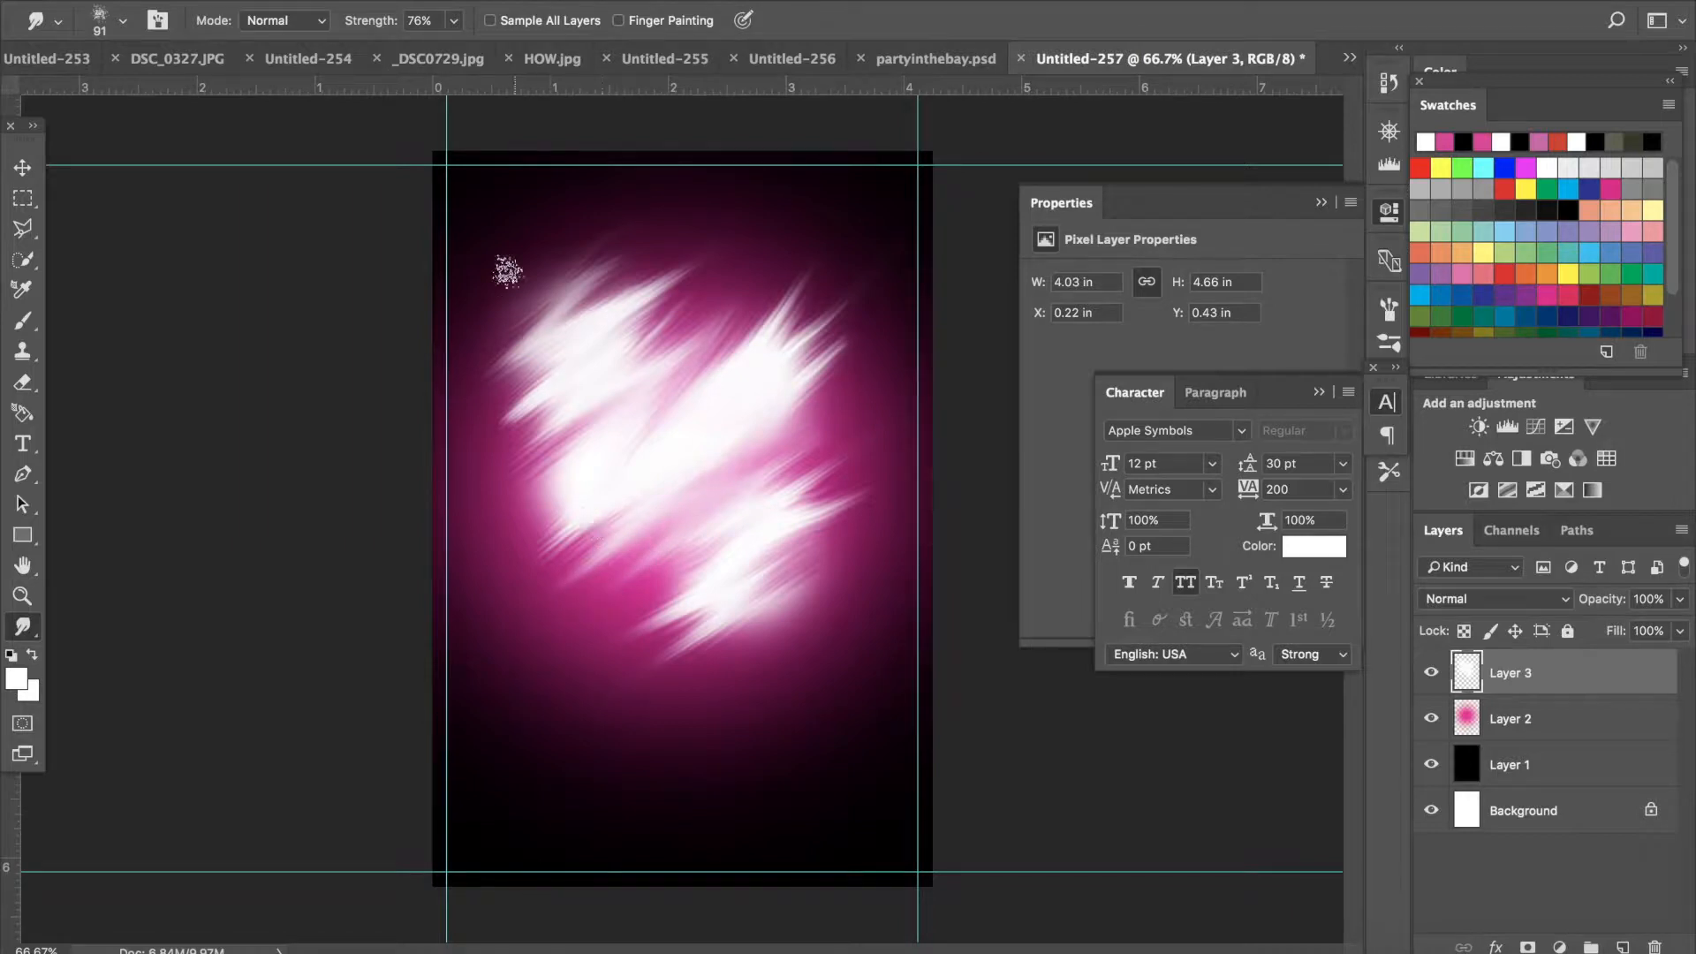
- Set the smudged white layer's blend mode to Overlay
click(1569, 603)
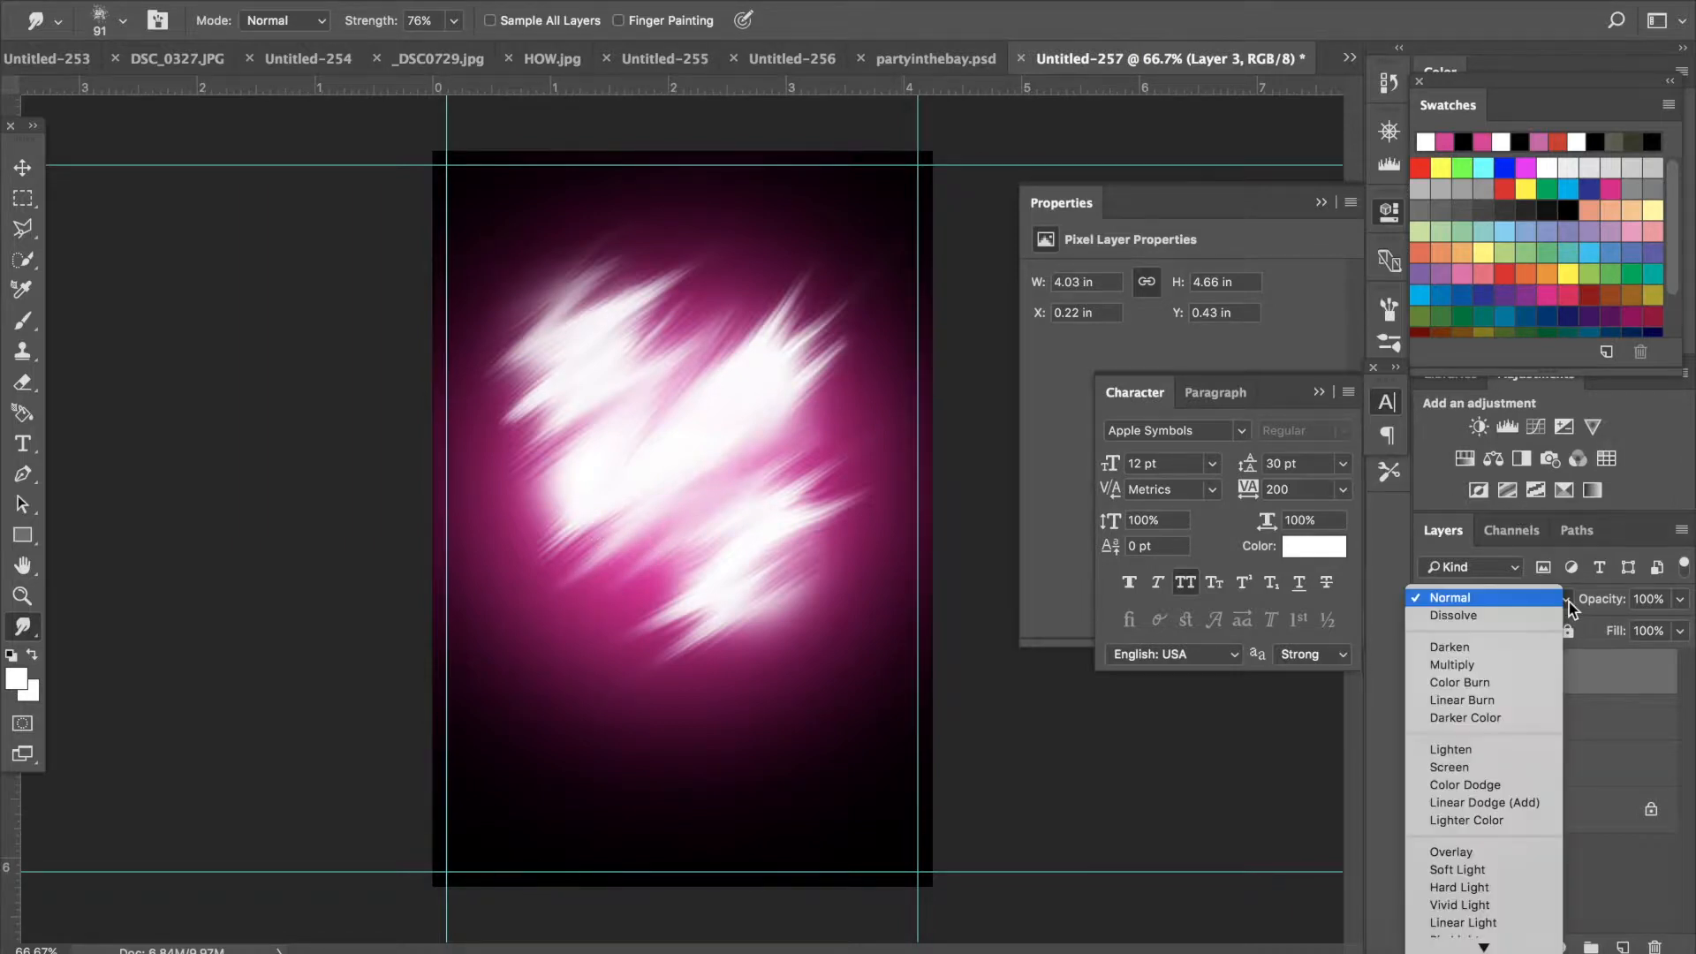
click(1506, 858)
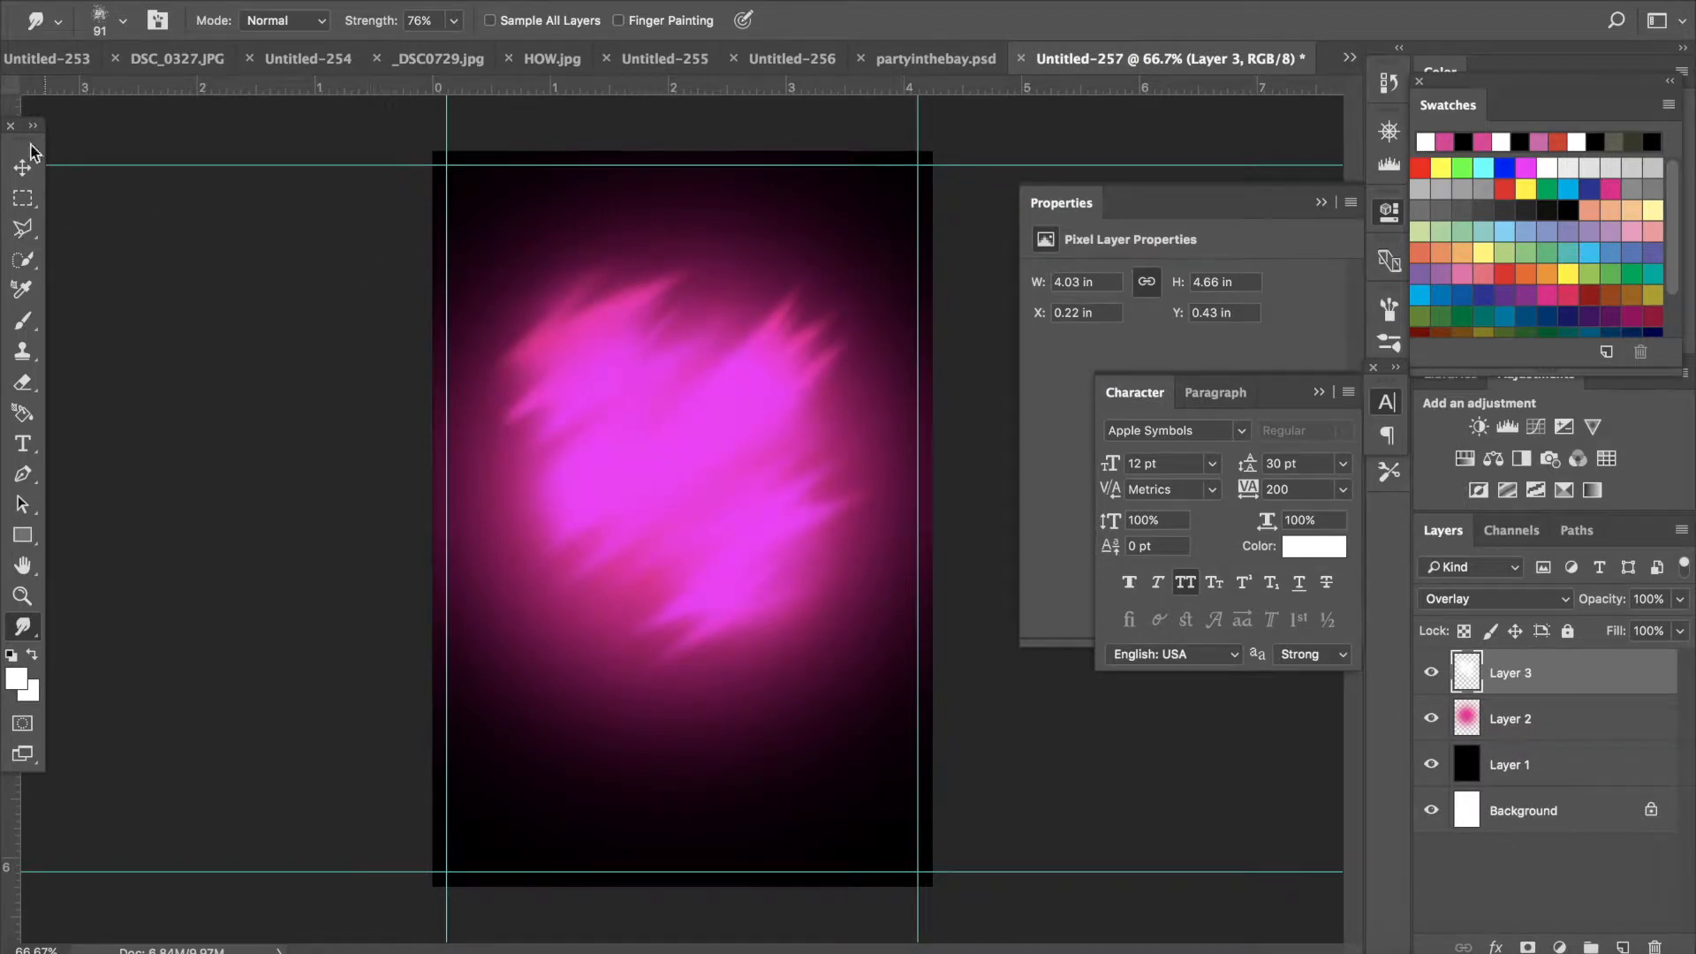
- Open Downtown_Tampa_Skyline.jpg from Downloads by searching for skyl
click(20, 168)
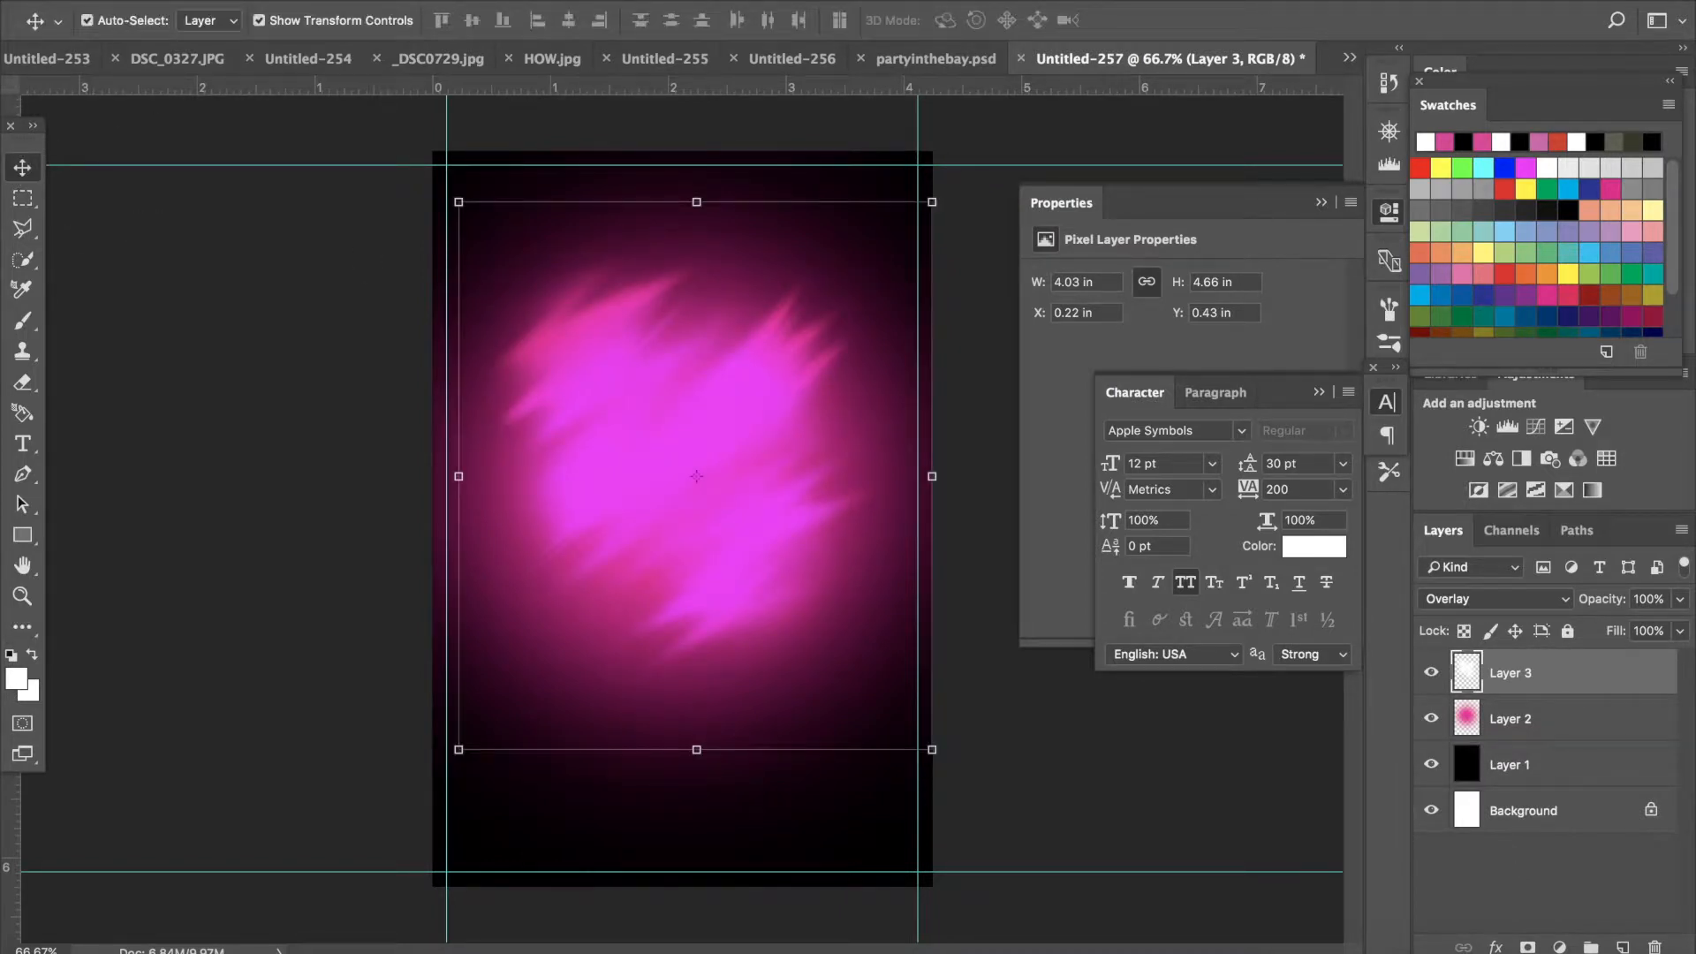
click(210, 0)
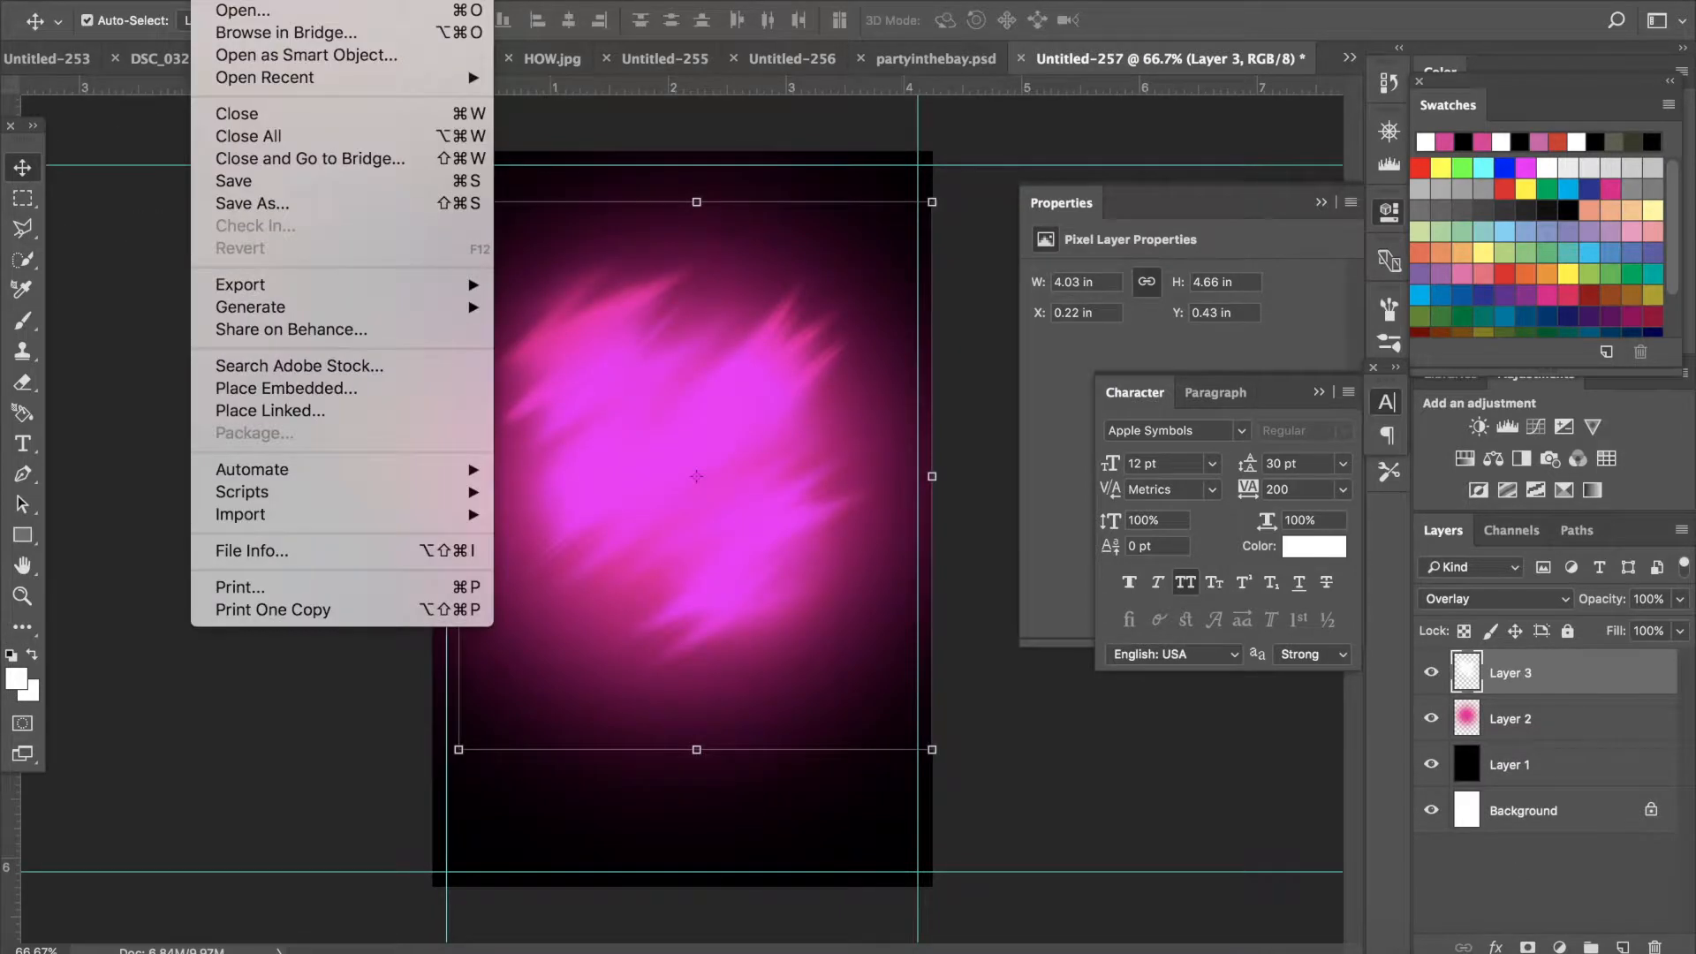
click(234, 12)
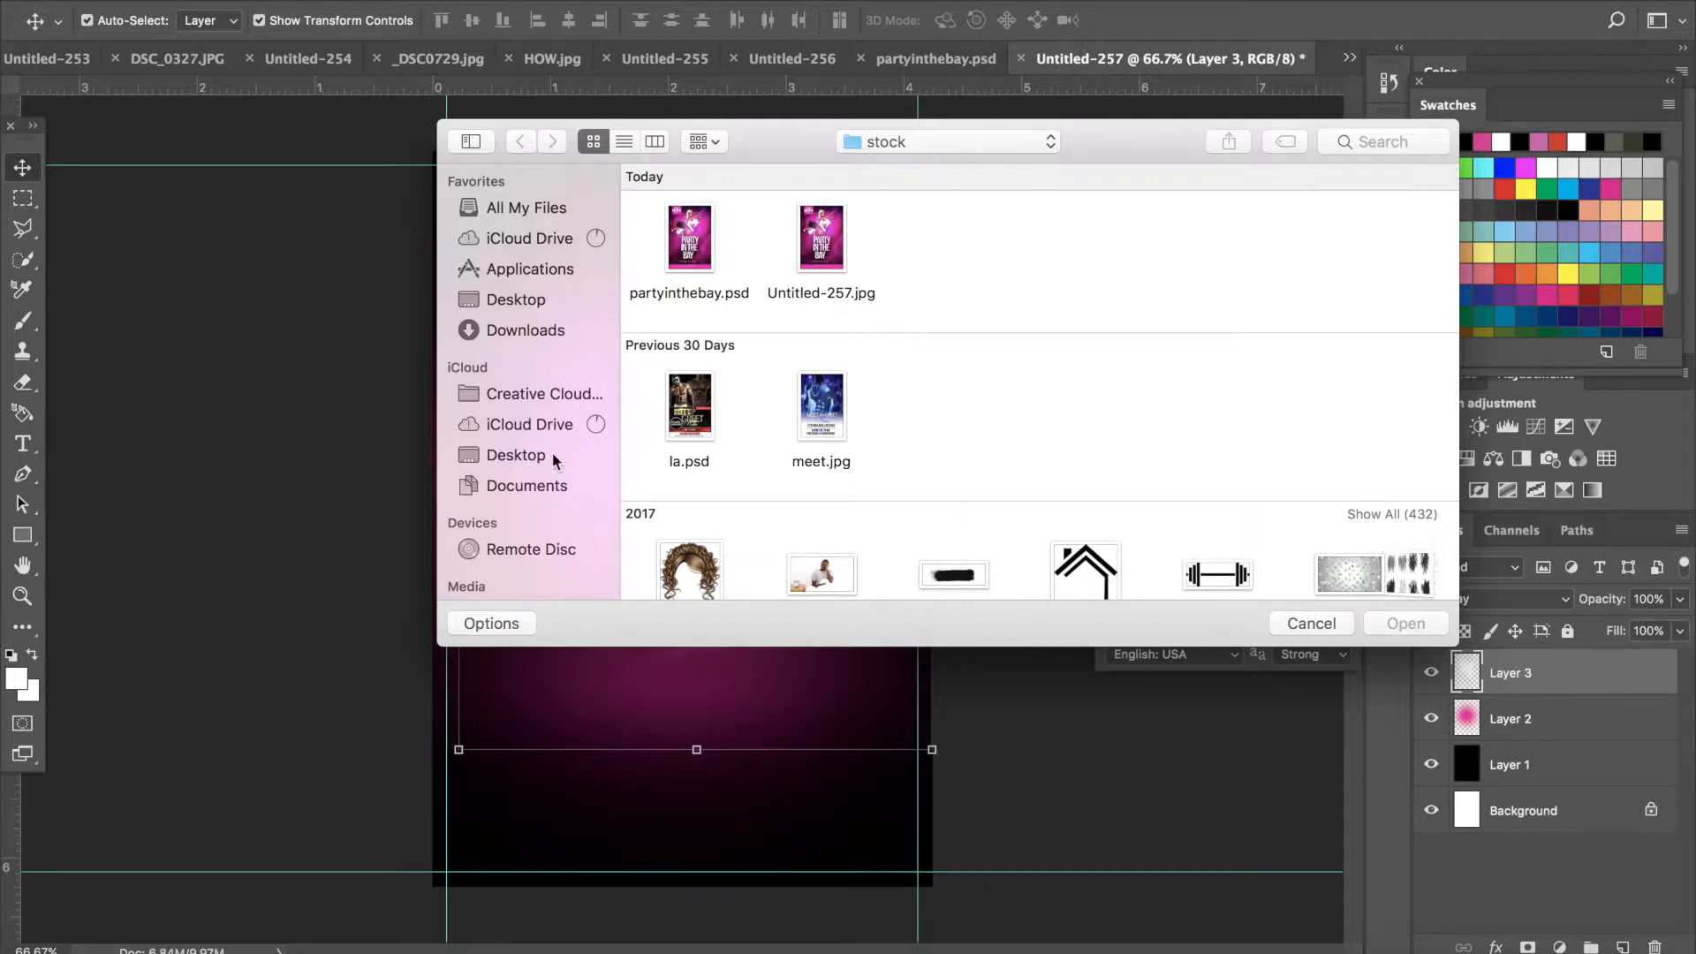
click(554, 330)
click(1376, 144)
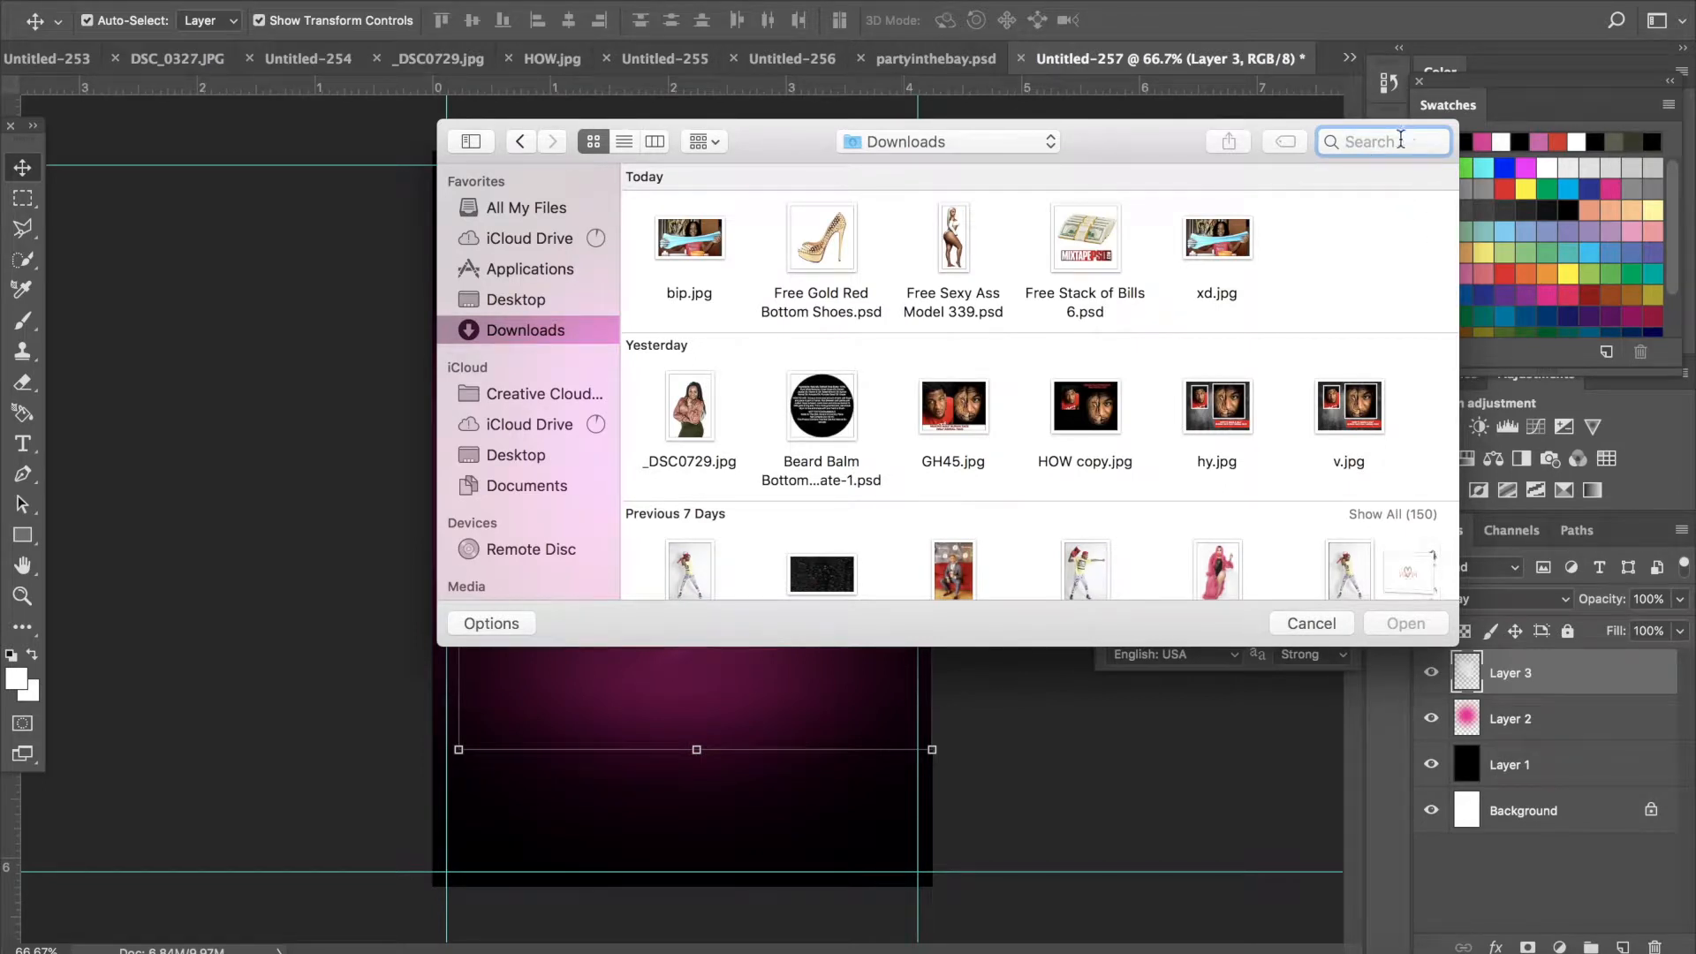
text(skyl)
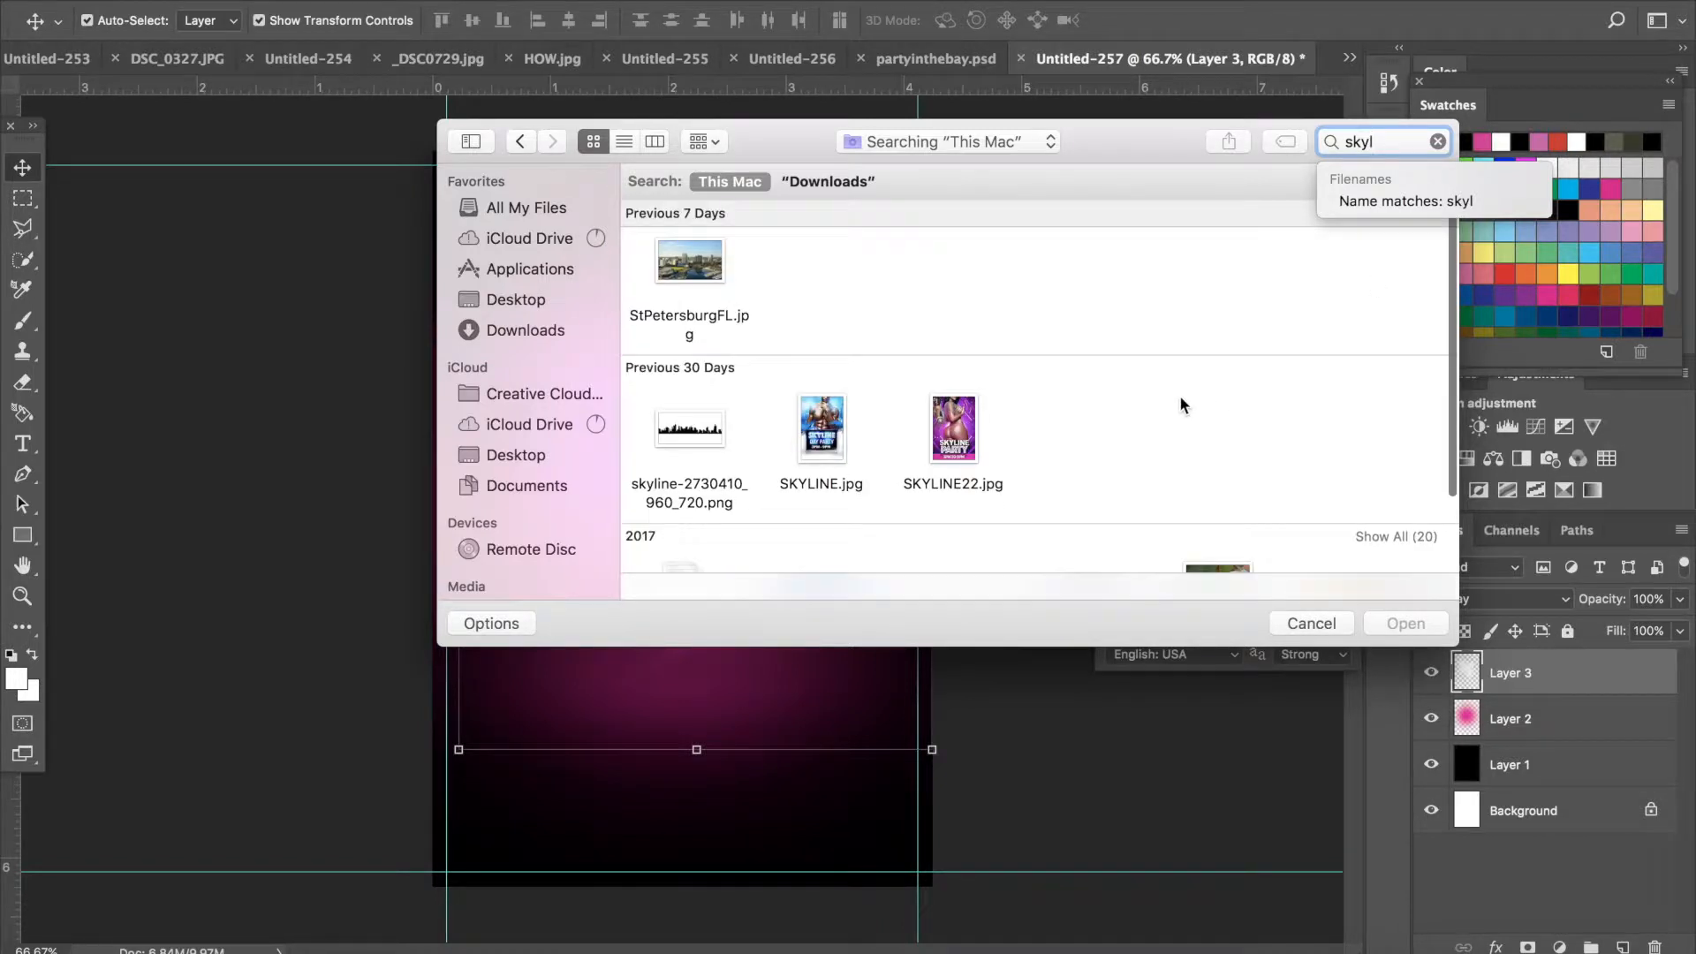
scroll(1180, 395, down, 3)
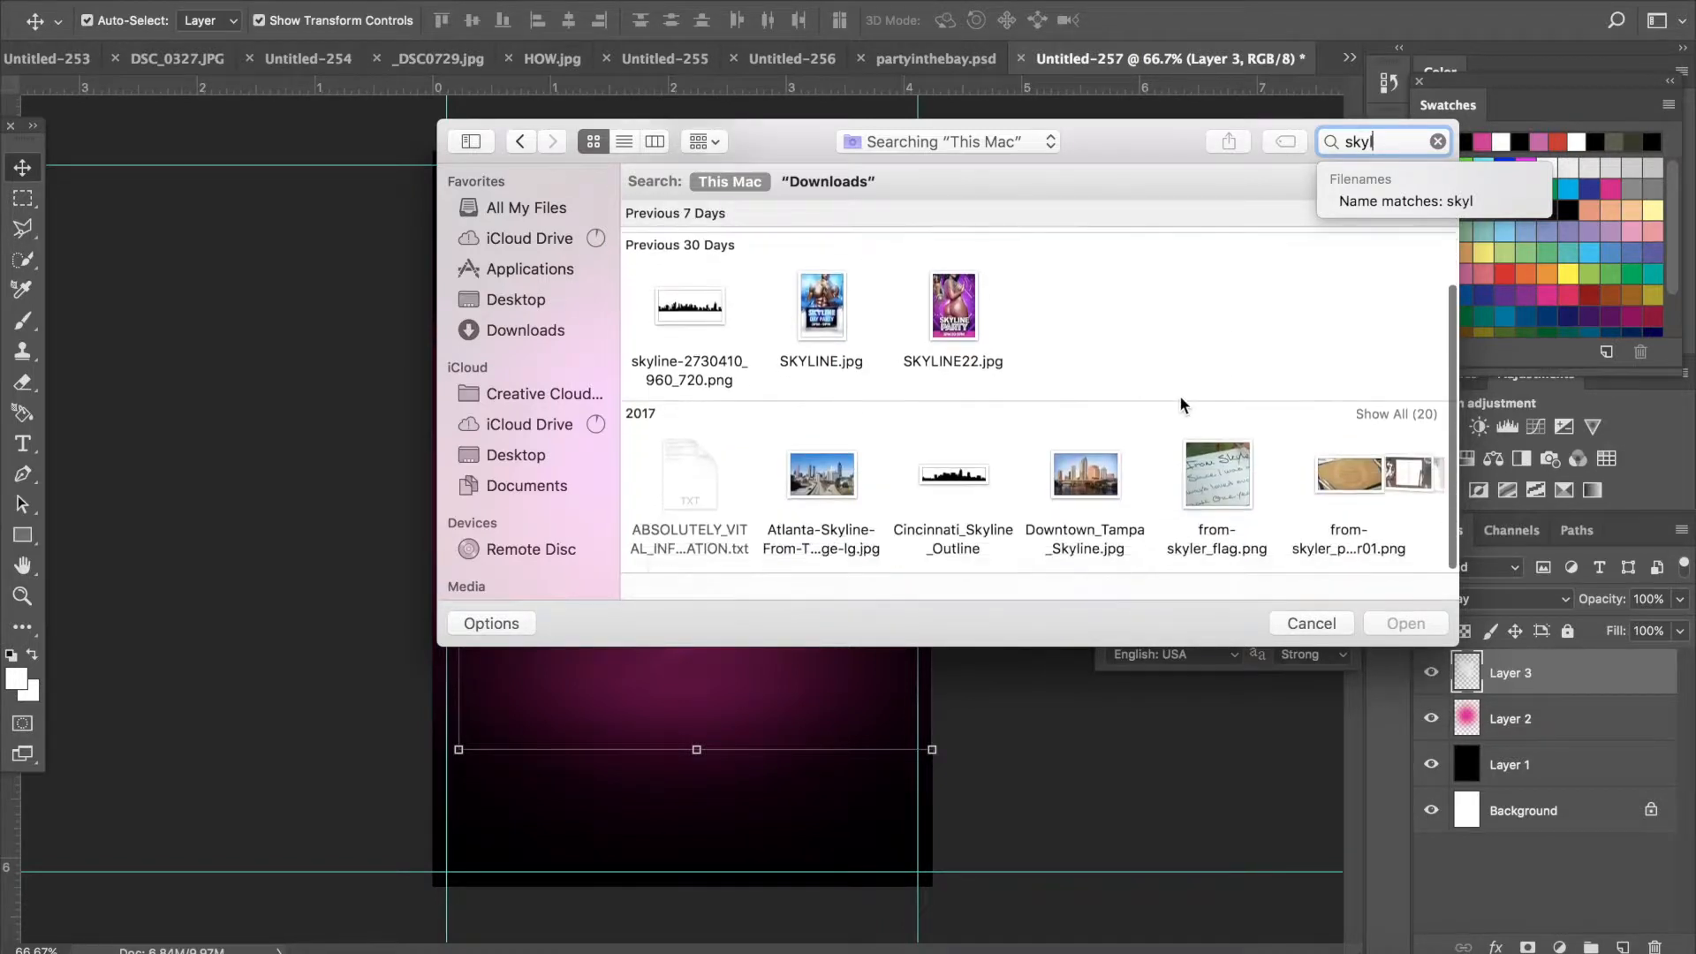
click(1095, 485)
double_click(1096, 485)
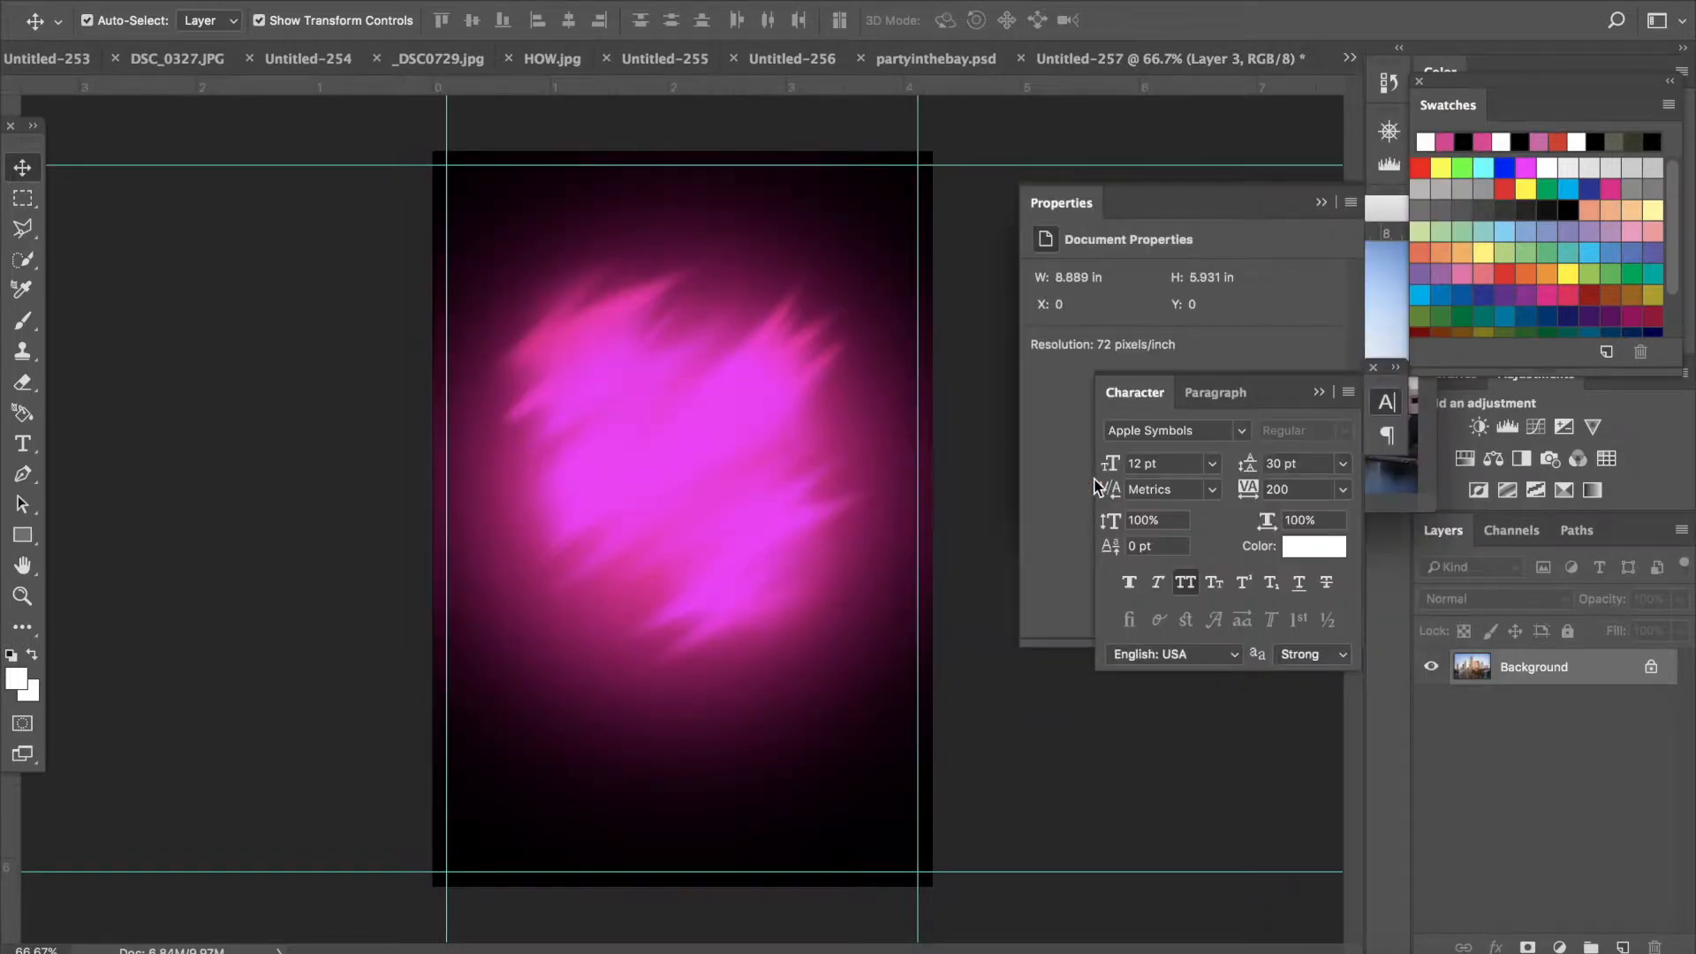
- Drag the skyline photo into the flyer and scale it to span the canvas width across its upper half
click(1320, 204)
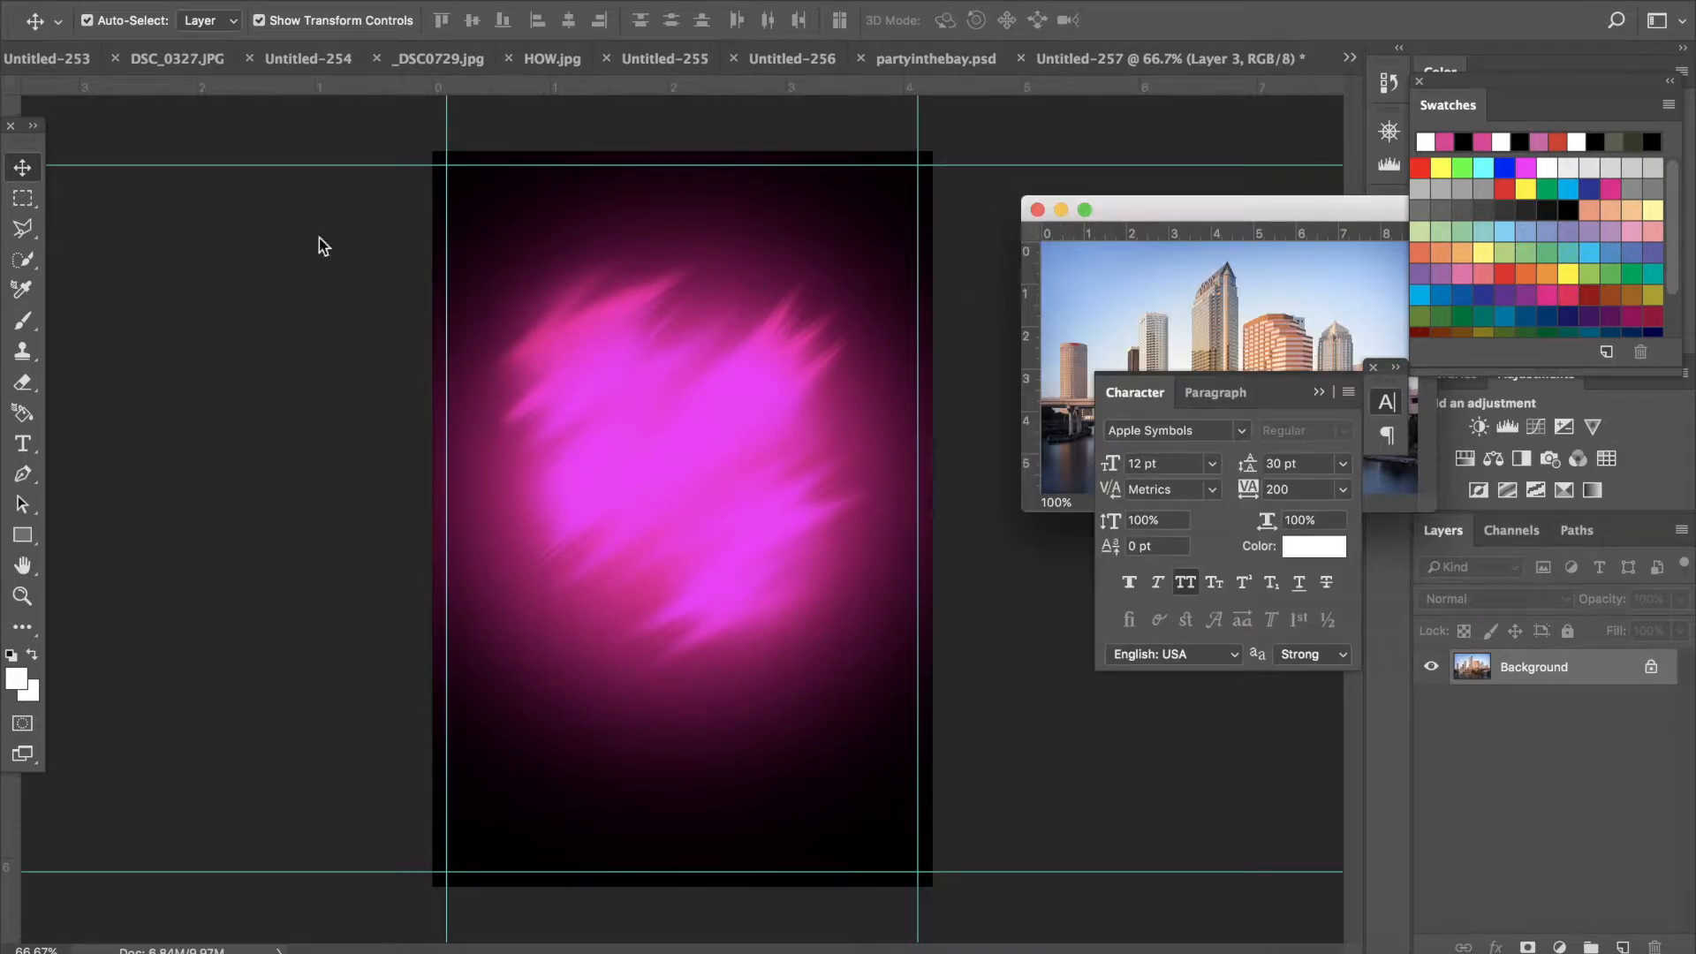
drag(1136, 279, 666, 307)
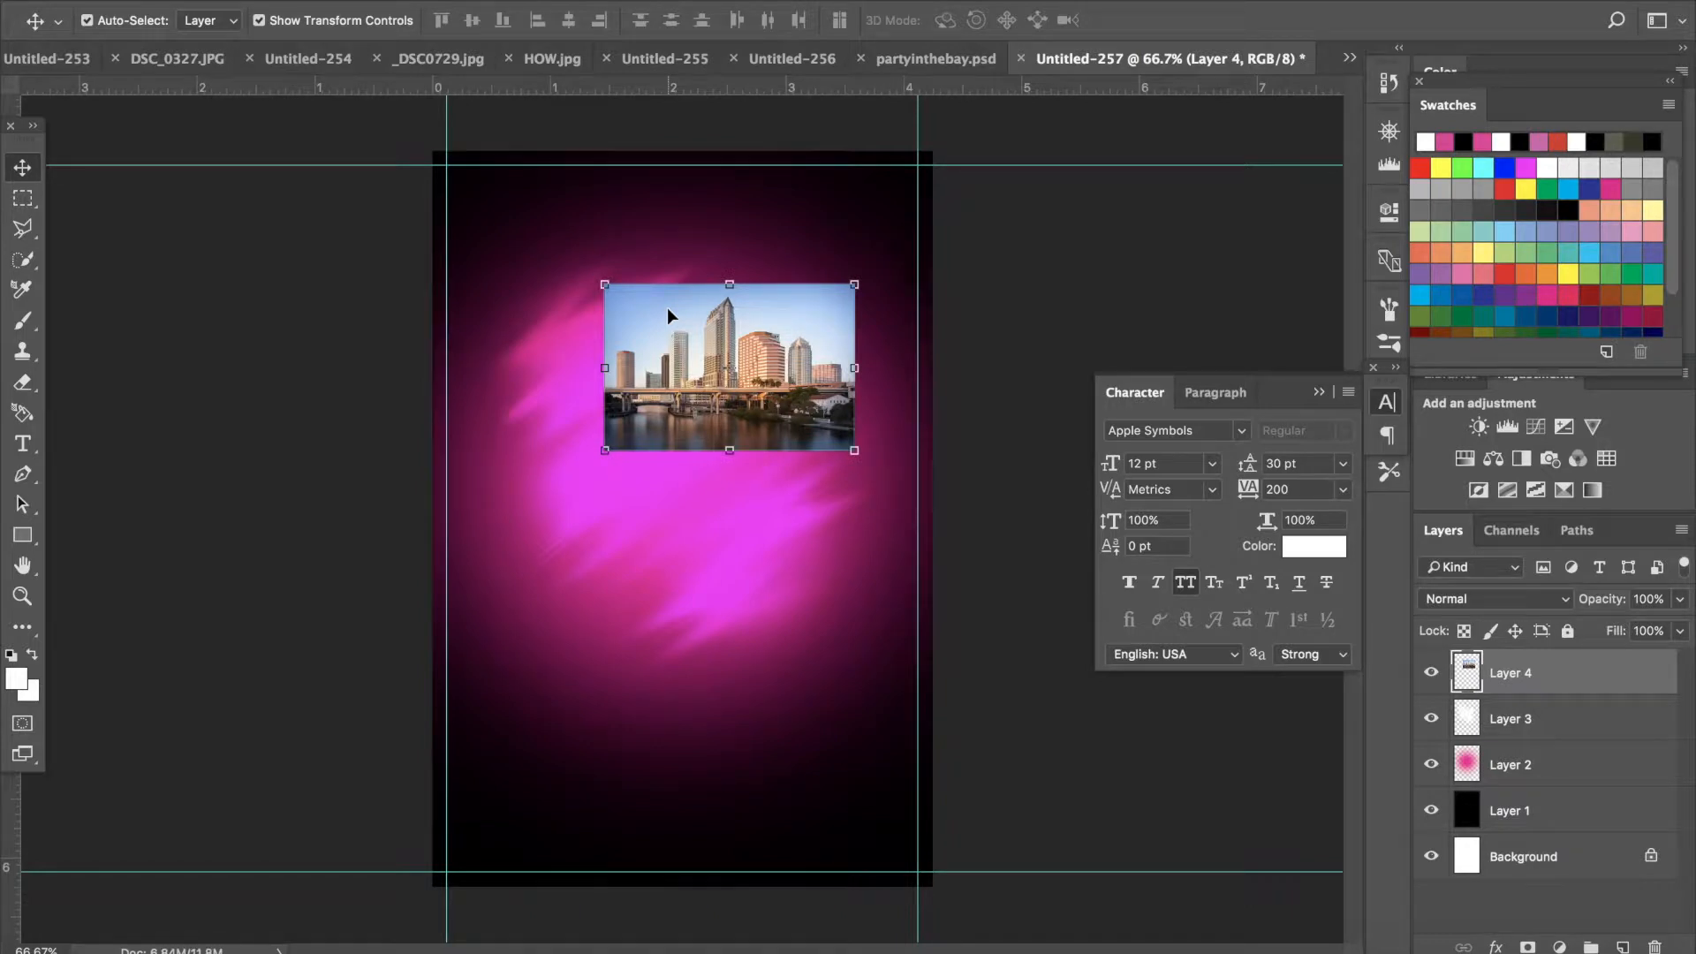
click(606, 283)
drag(598, 280, 427, 164)
drag(854, 166, 933, 150)
mouse_move(686, 453)
mouse_down()
mouse_move(681, 486)
mouse_move(680, 468)
mouse_up()
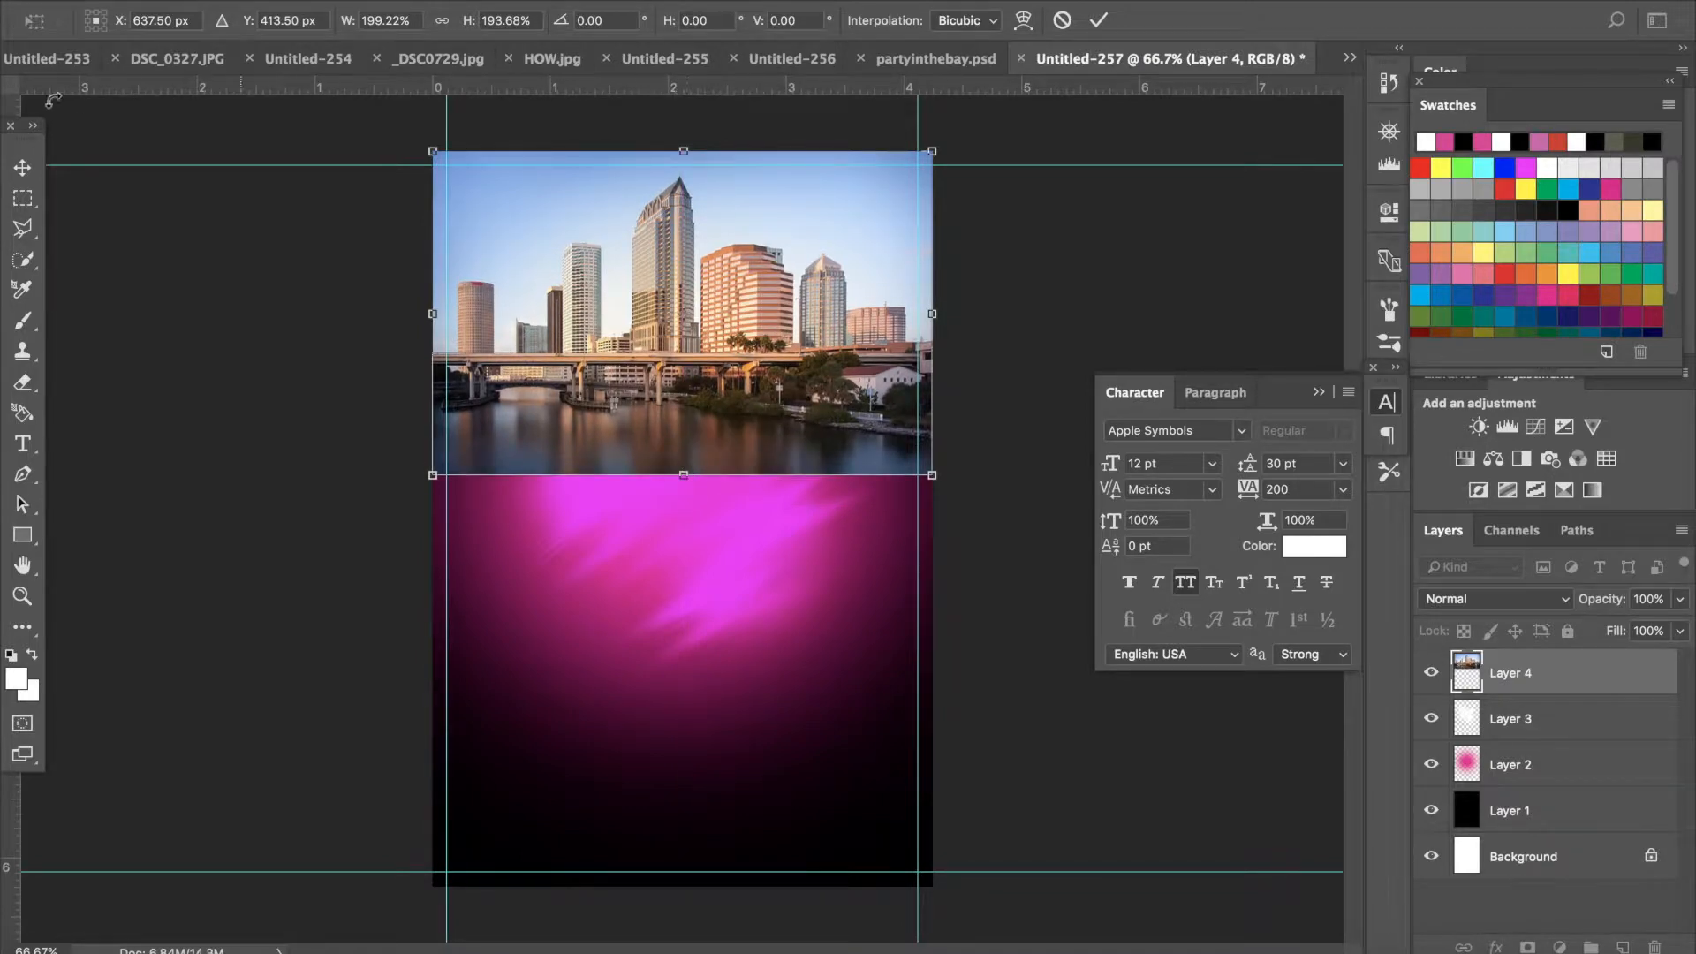
click(22, 167)
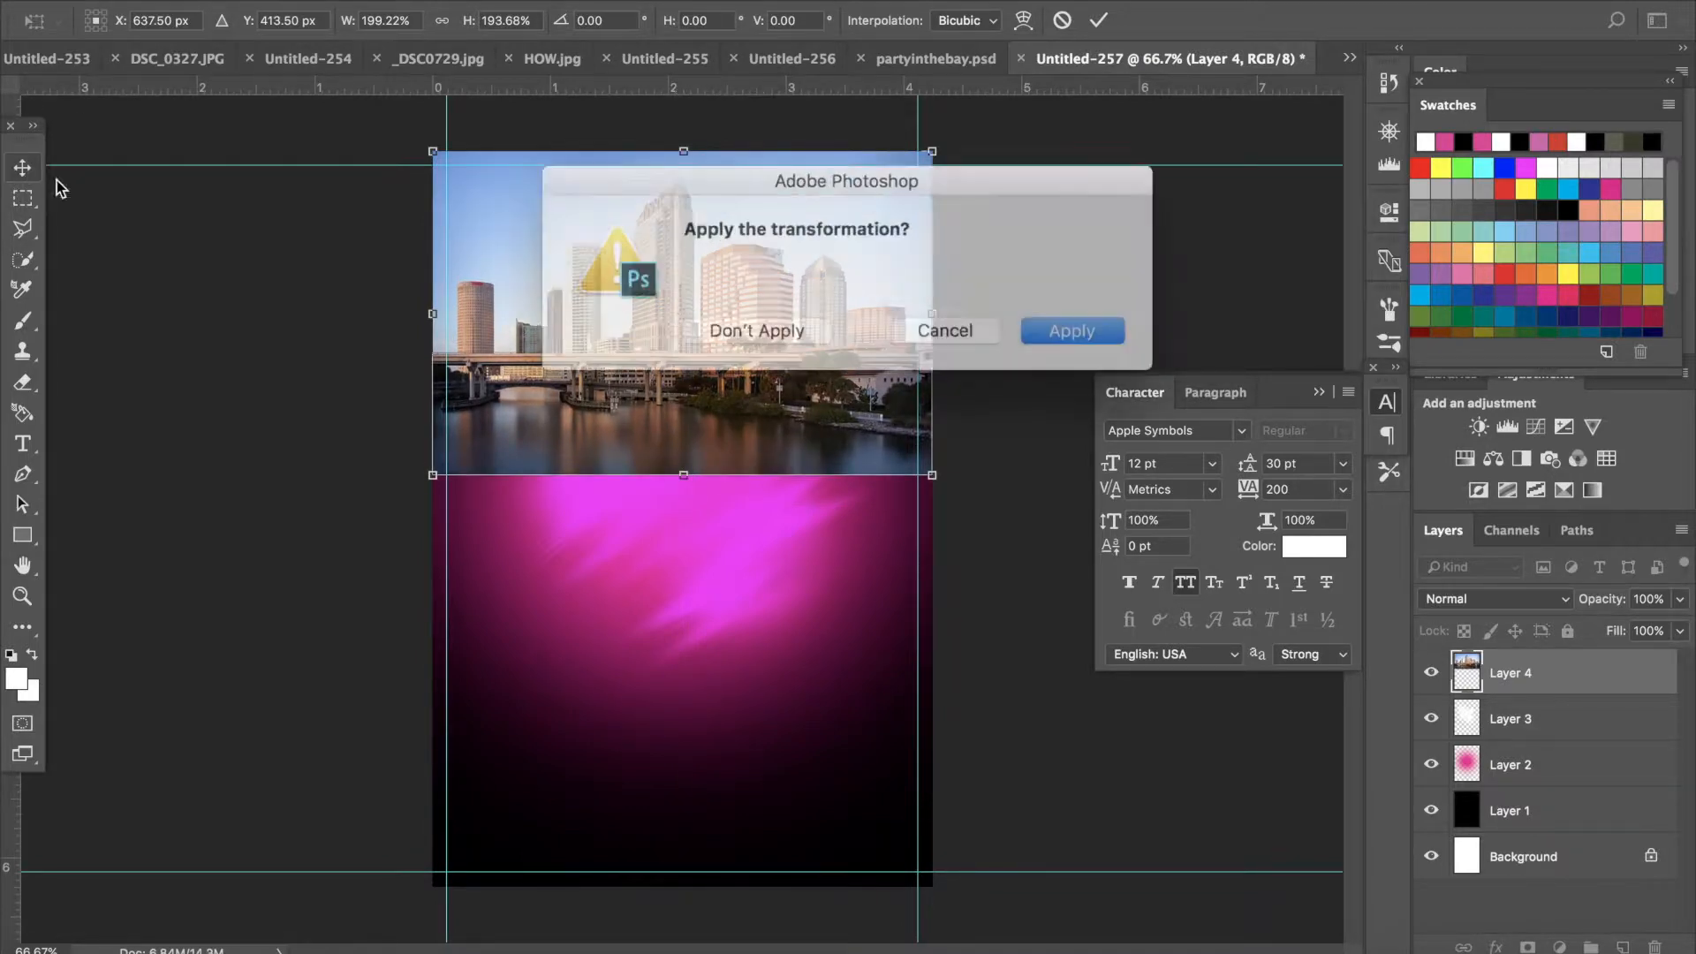
click(1045, 323)
- Try several blend modes on the skyline layer and settle on Overlay
click(1473, 606)
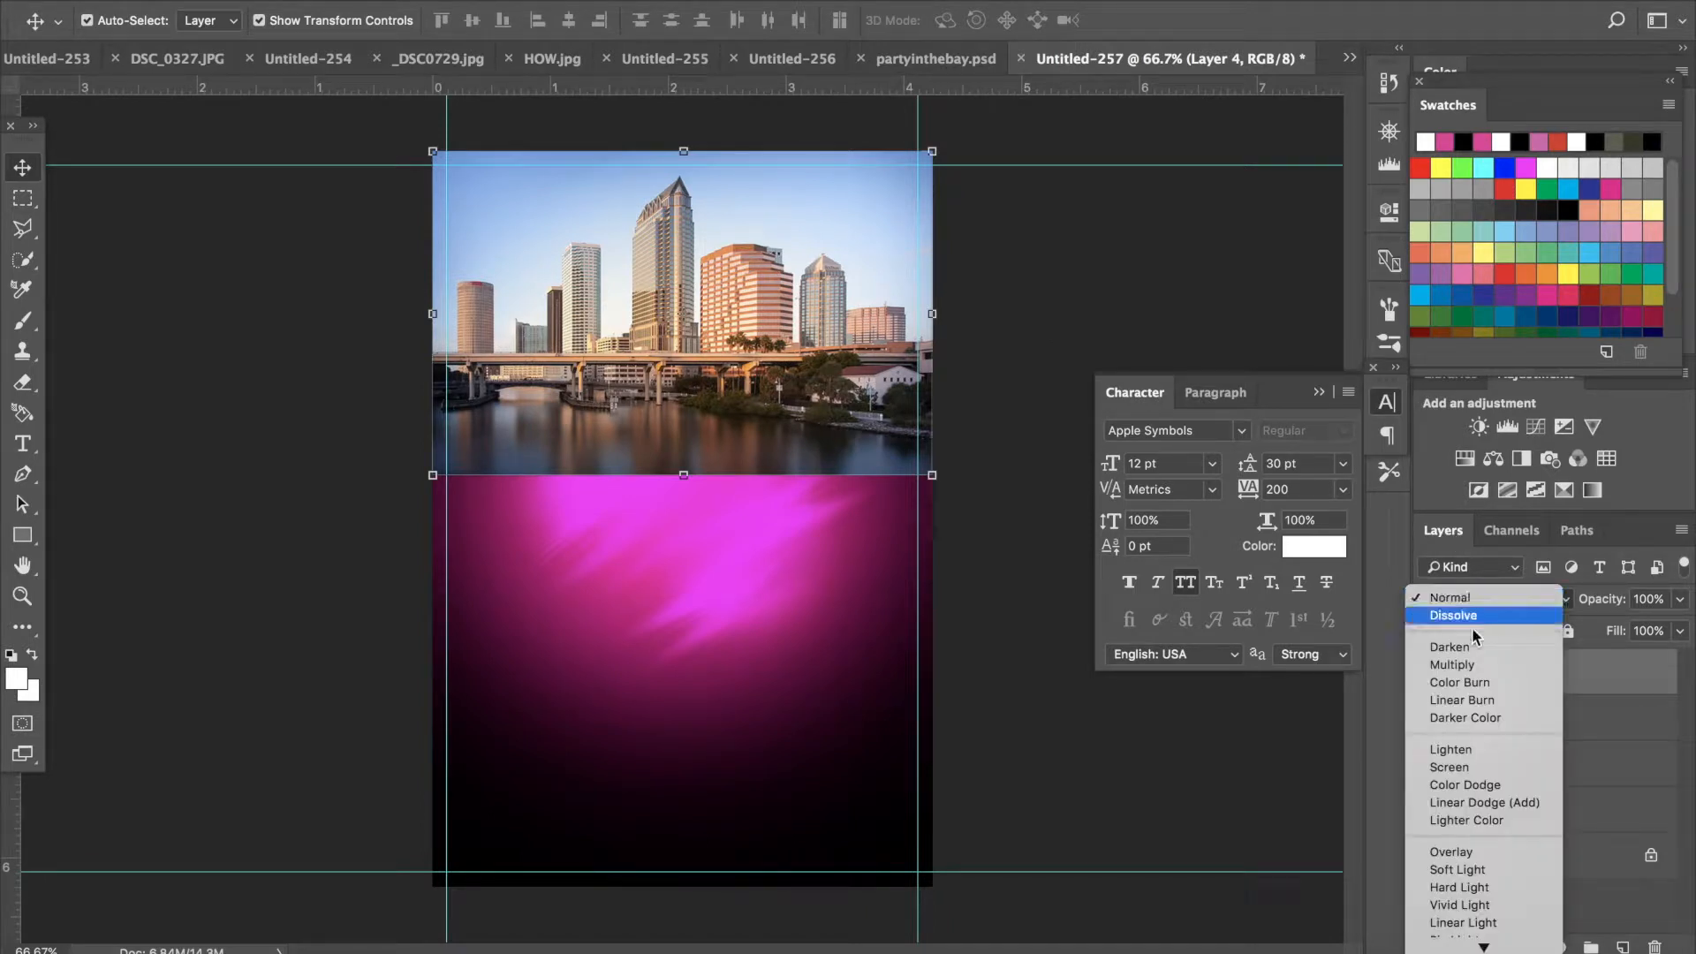
click(1457, 854)
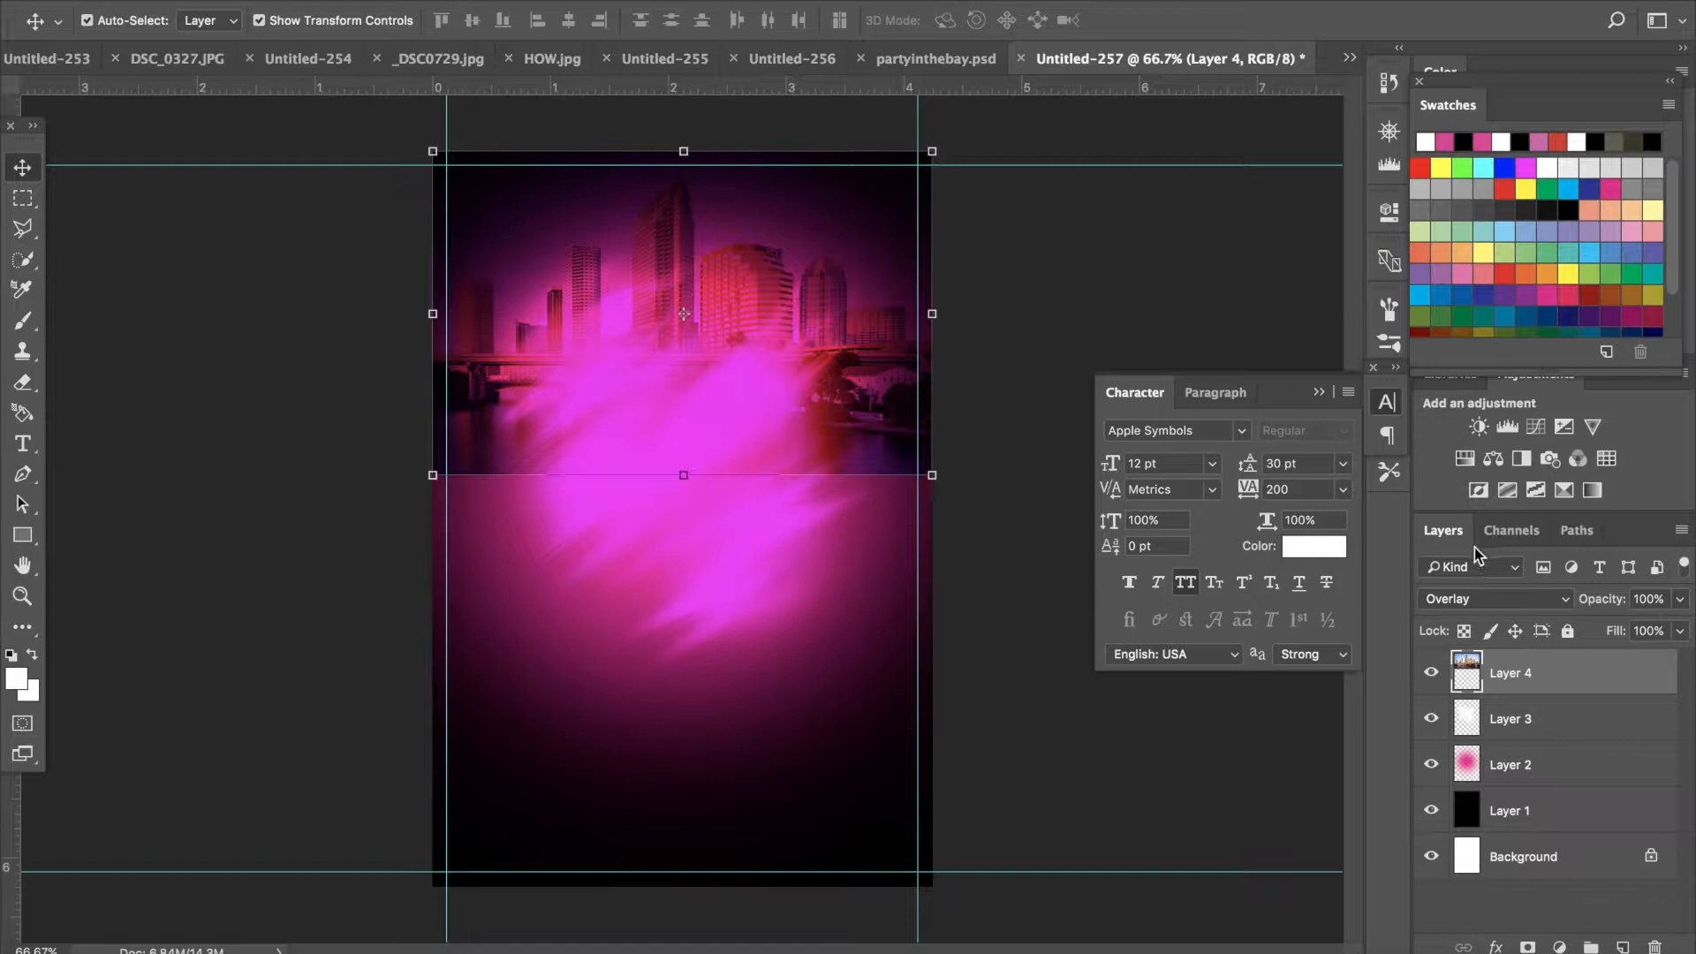
click(1470, 599)
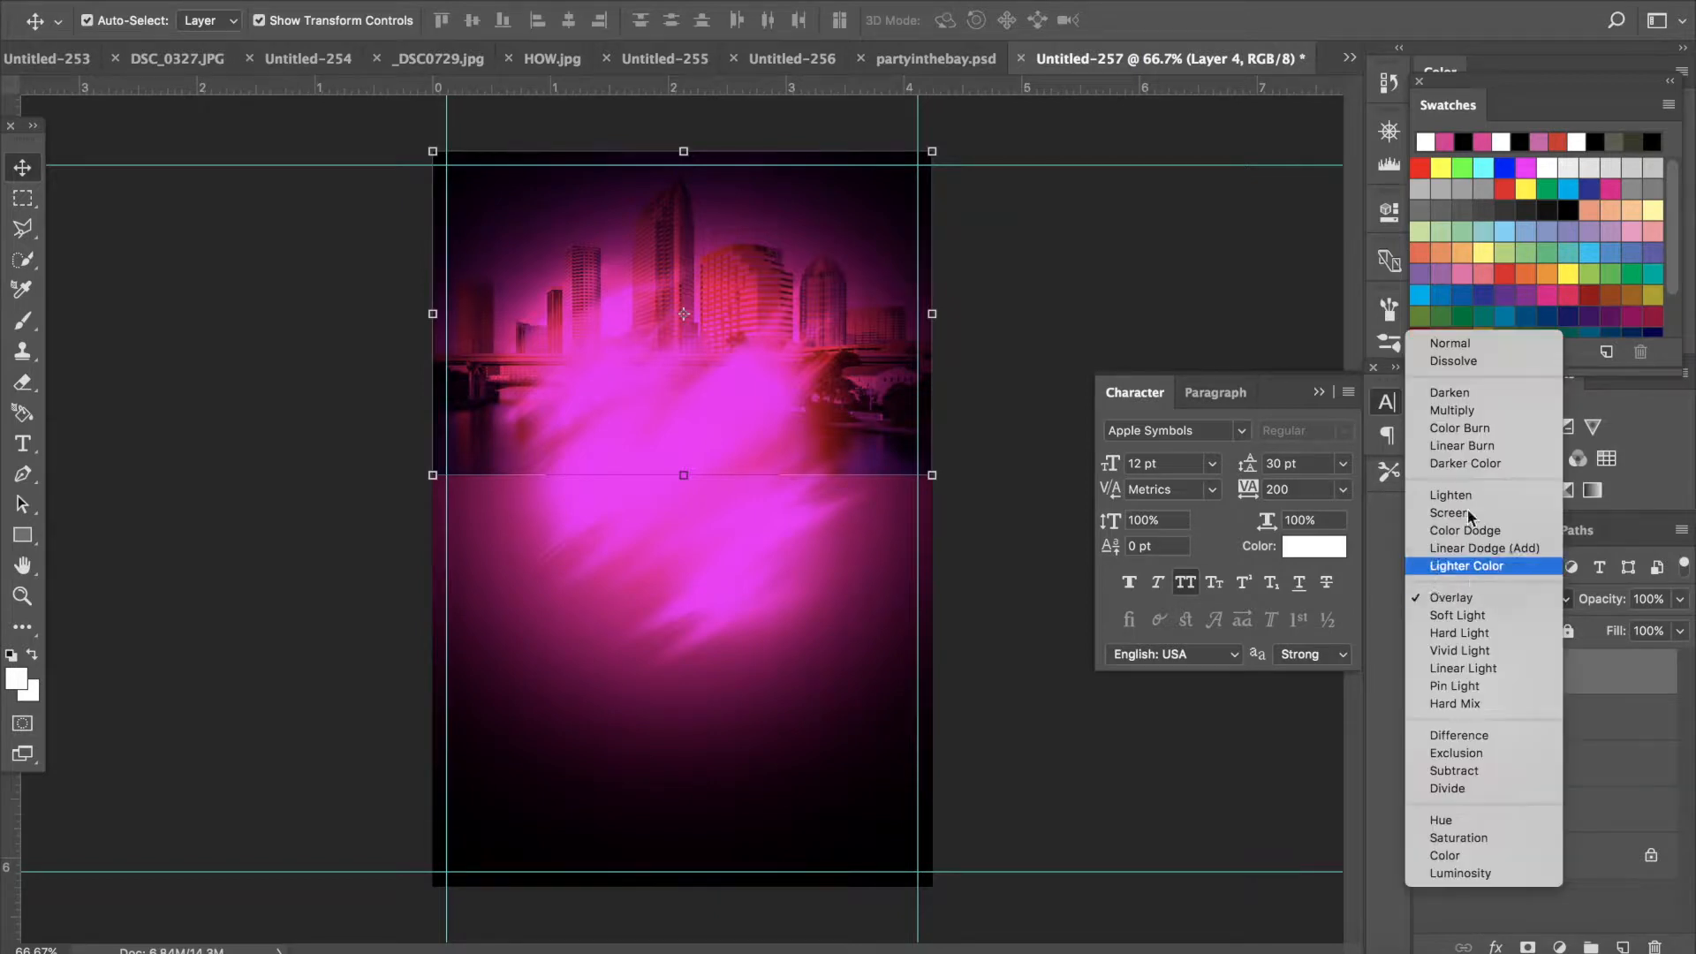
click(1440, 390)
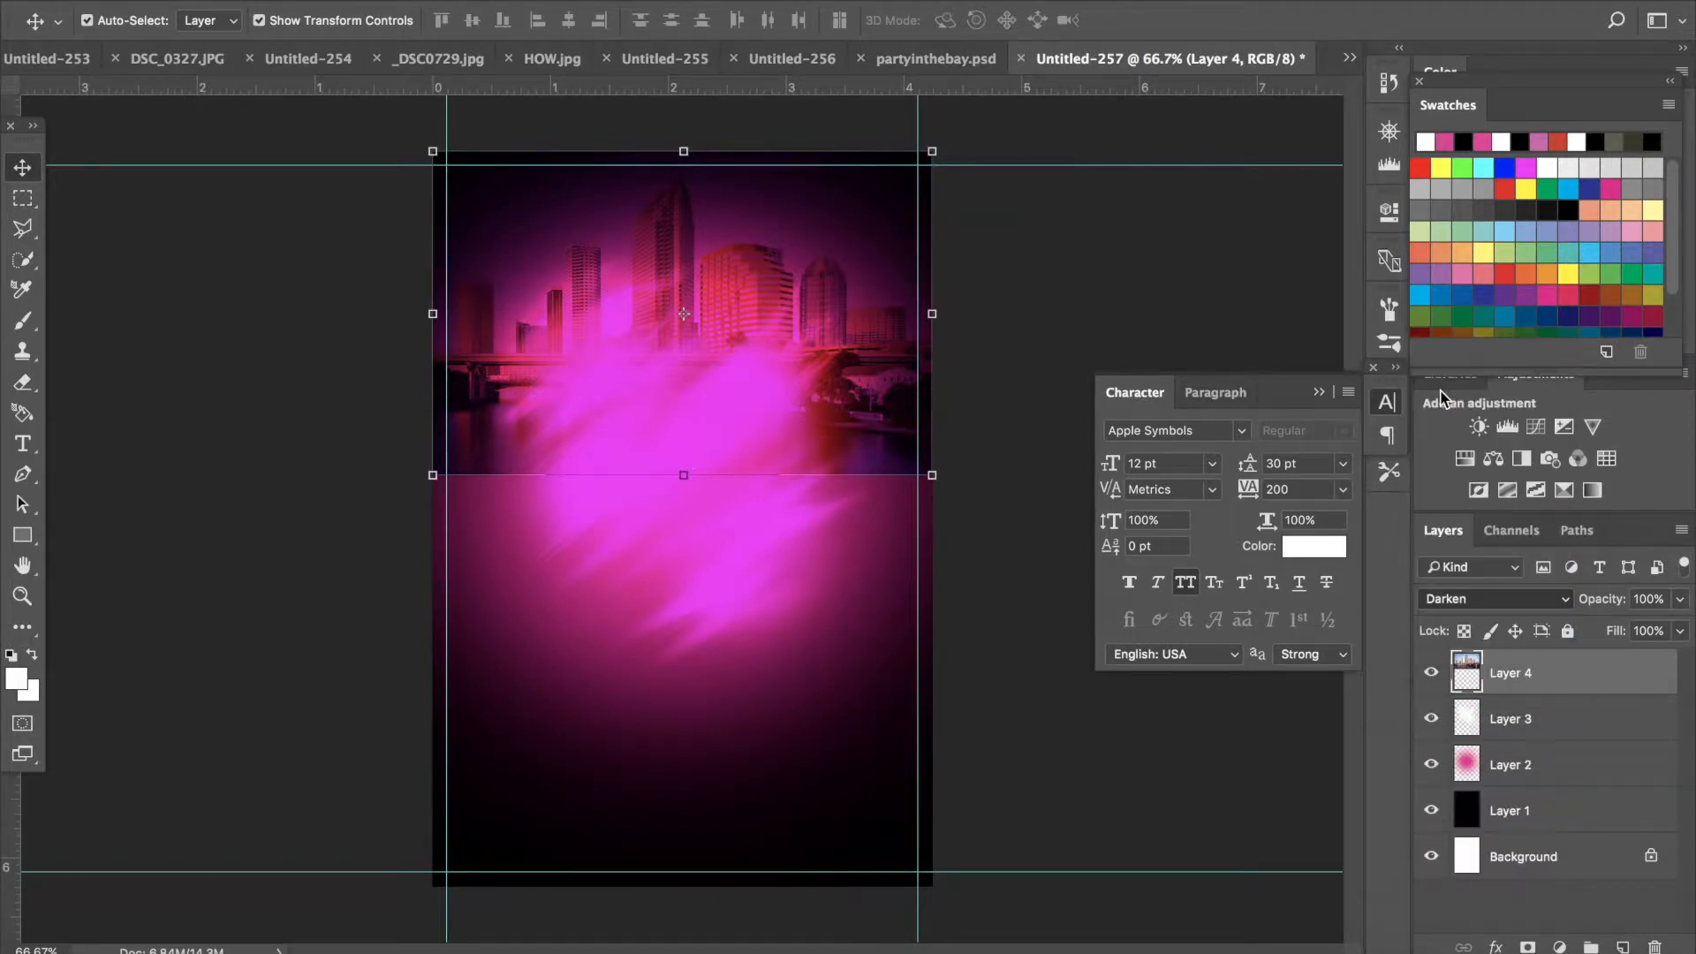
click(1472, 599)
click(1460, 617)
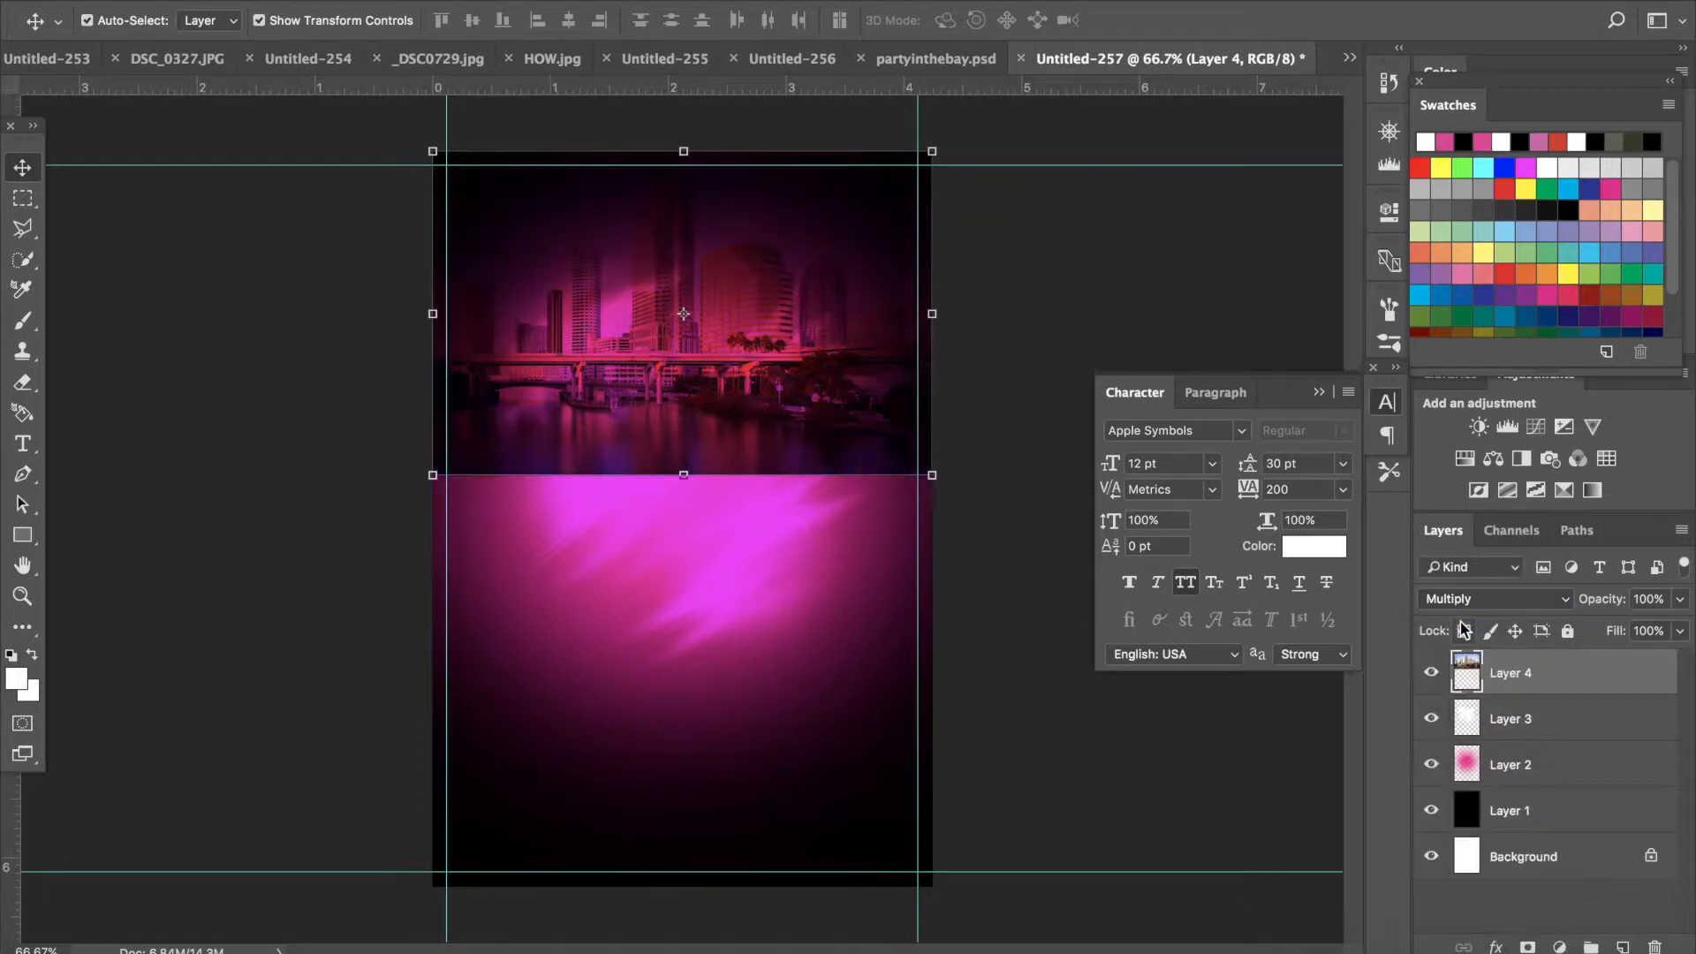
click(1467, 600)
click(1467, 602)
click(1471, 601)
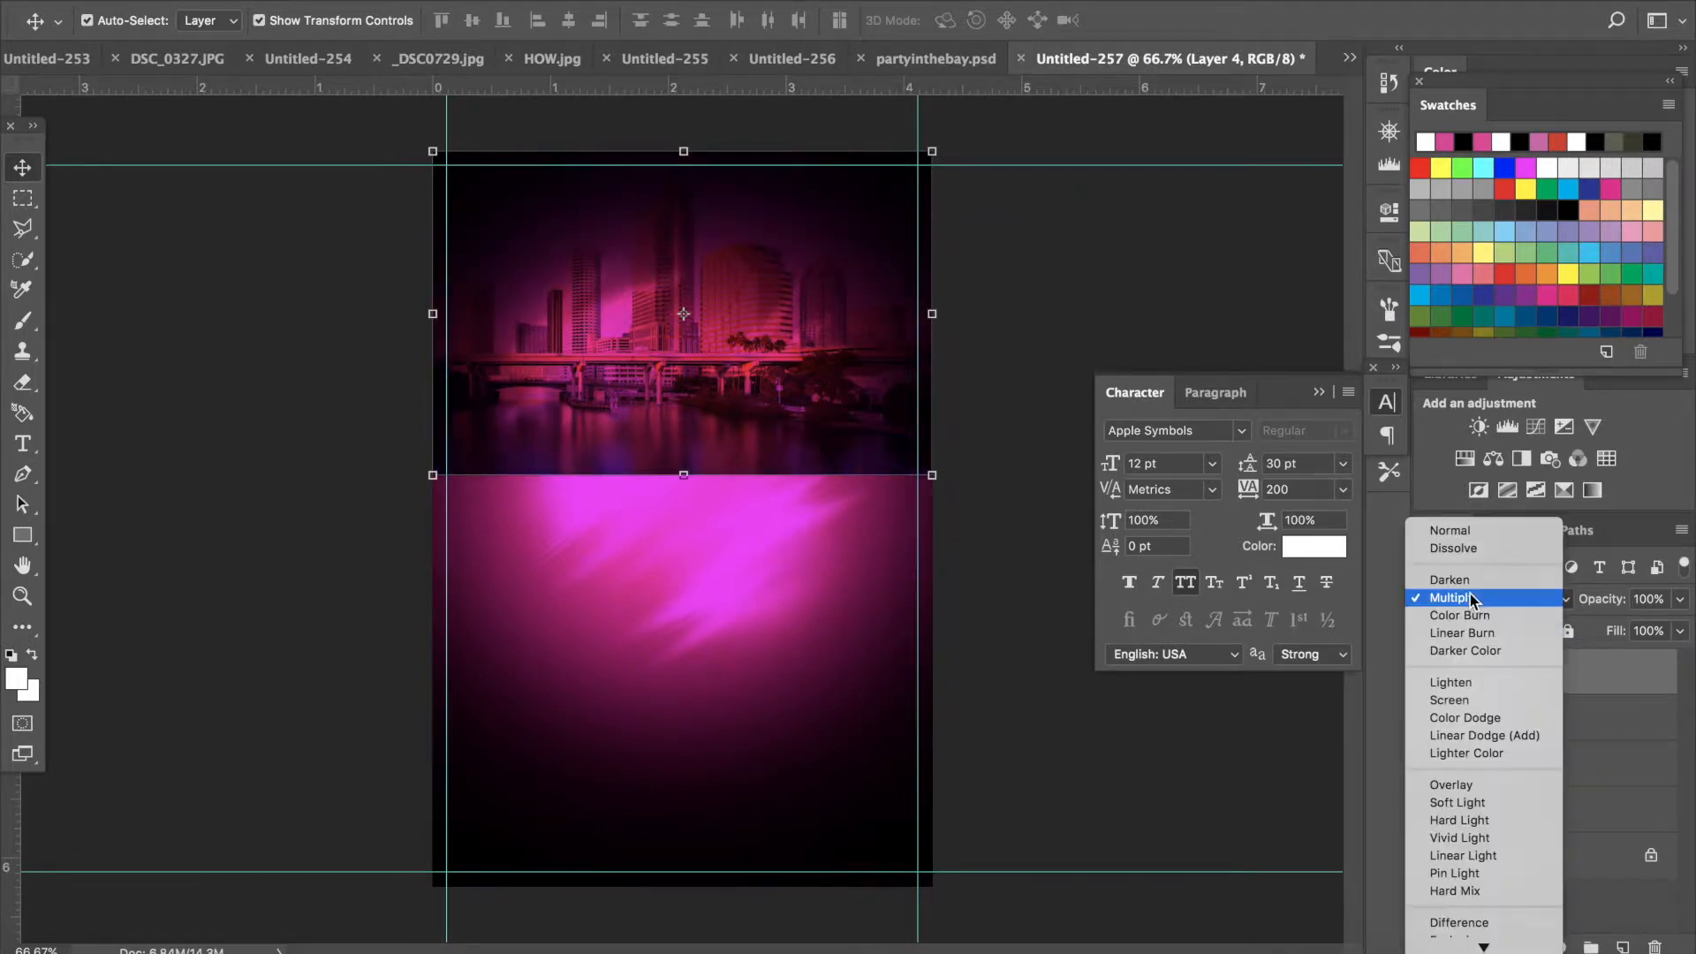
click(1459, 785)
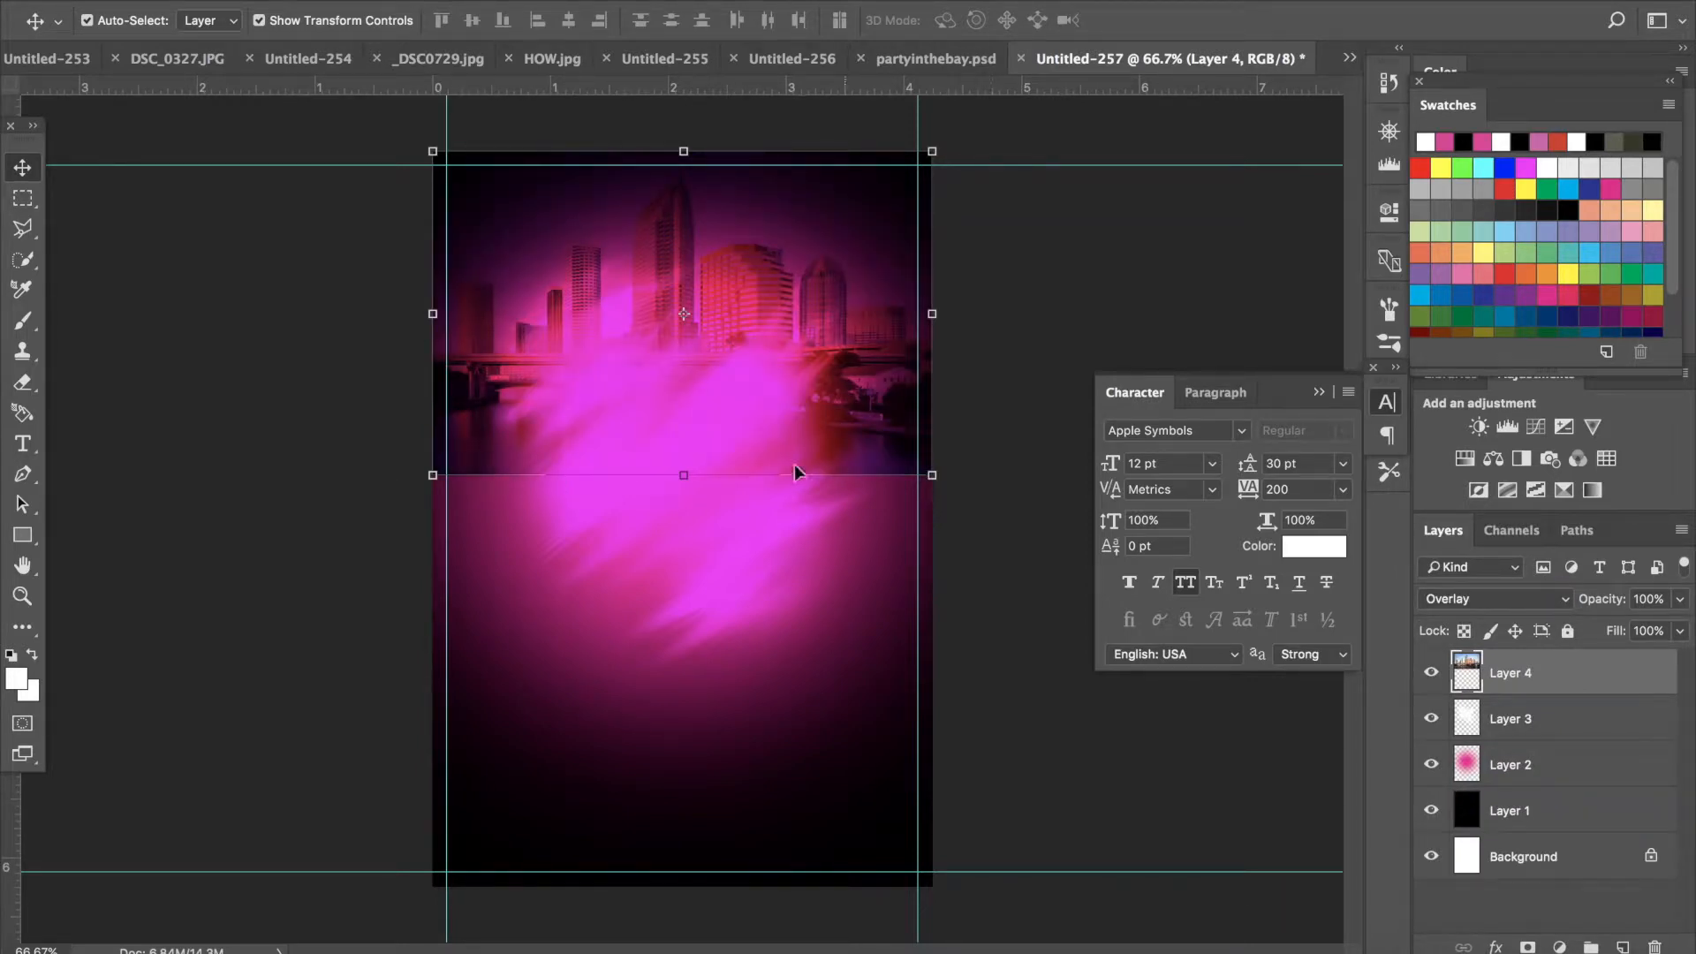
- Add a layer mask to the skyline and draw a short upward gradient on it to fade the photo's bottom edge
click(1526, 948)
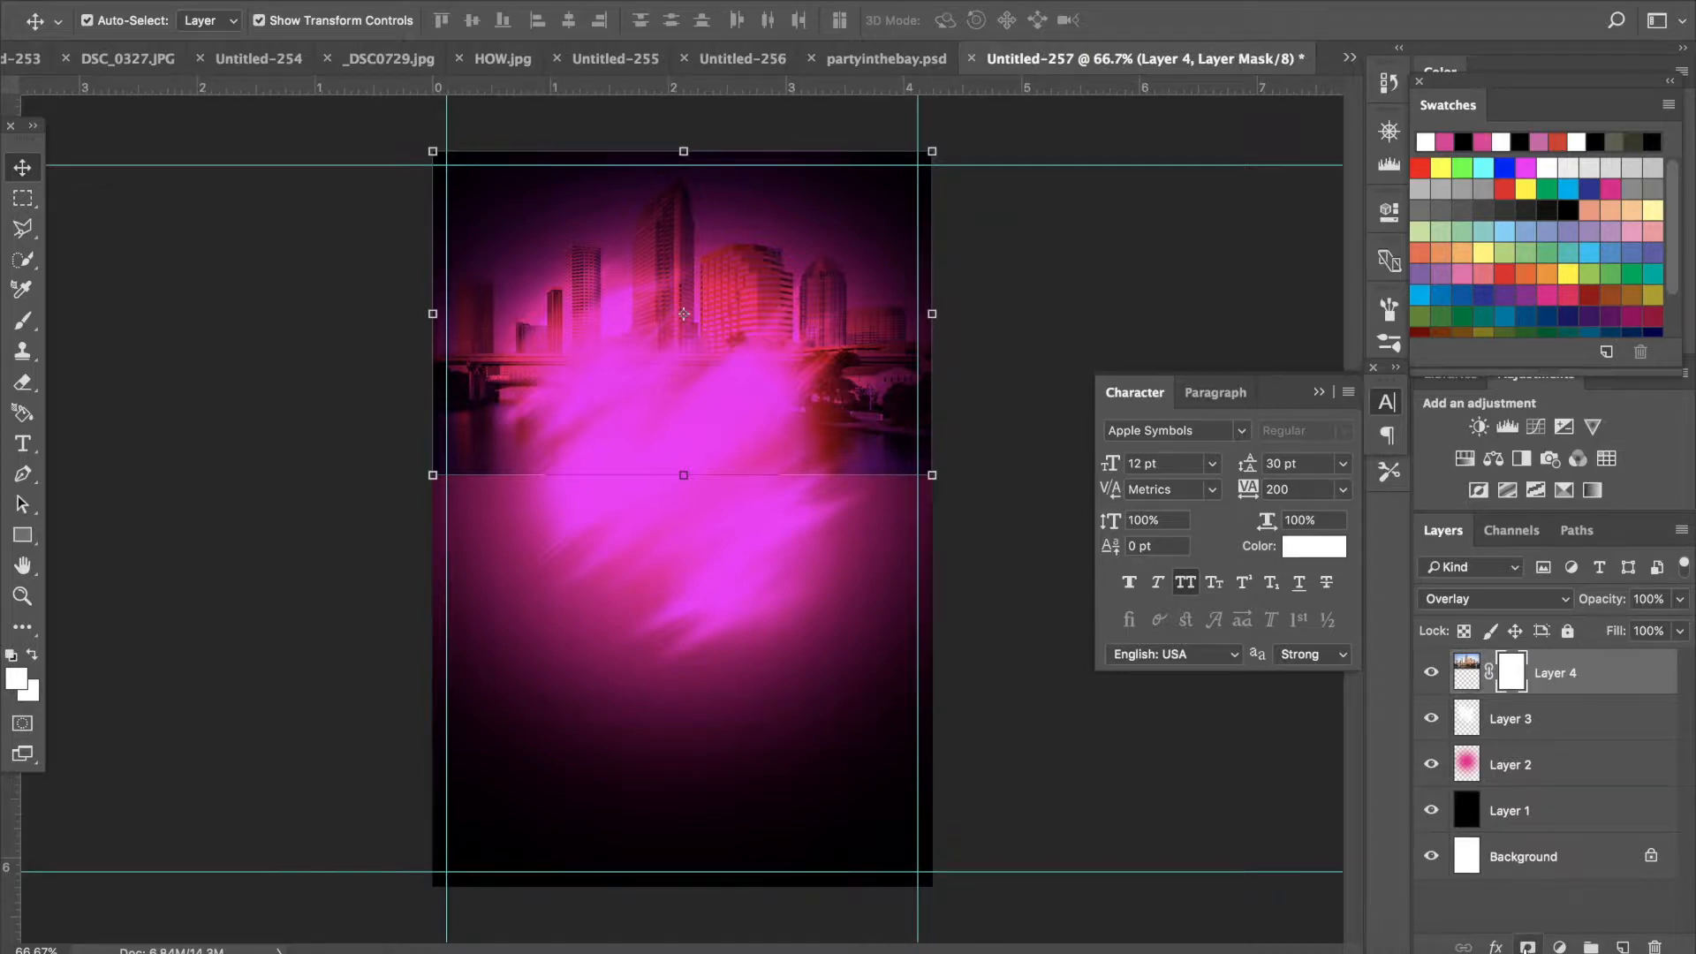
click(24, 628)
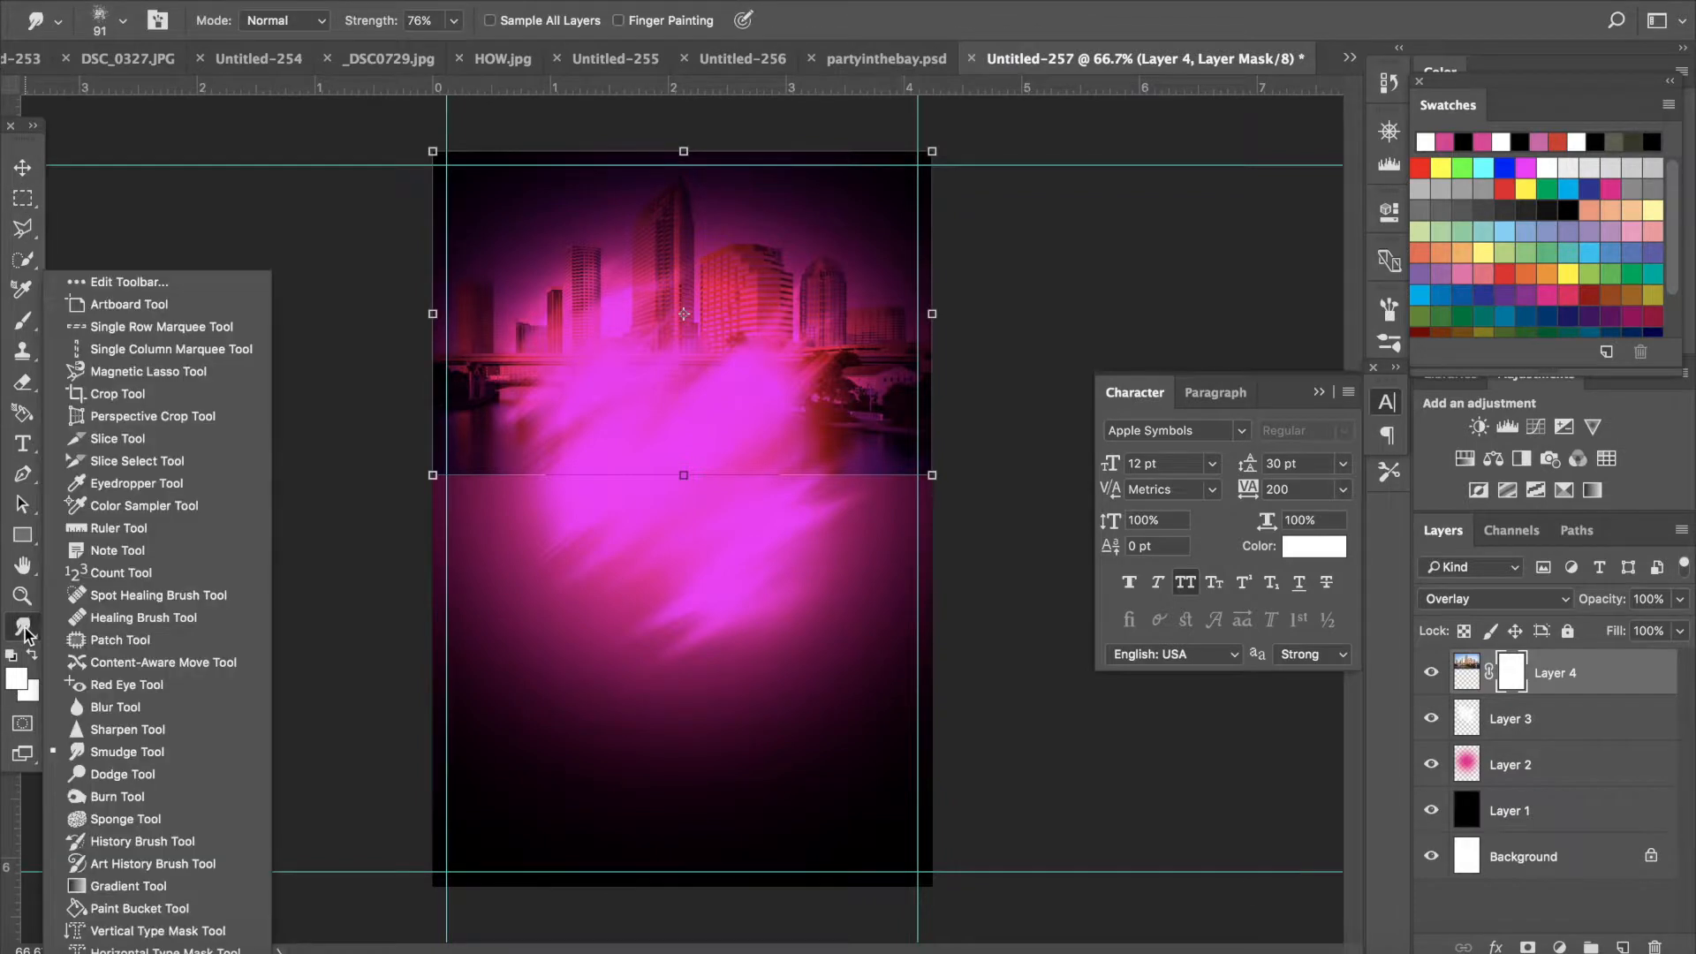
click(155, 887)
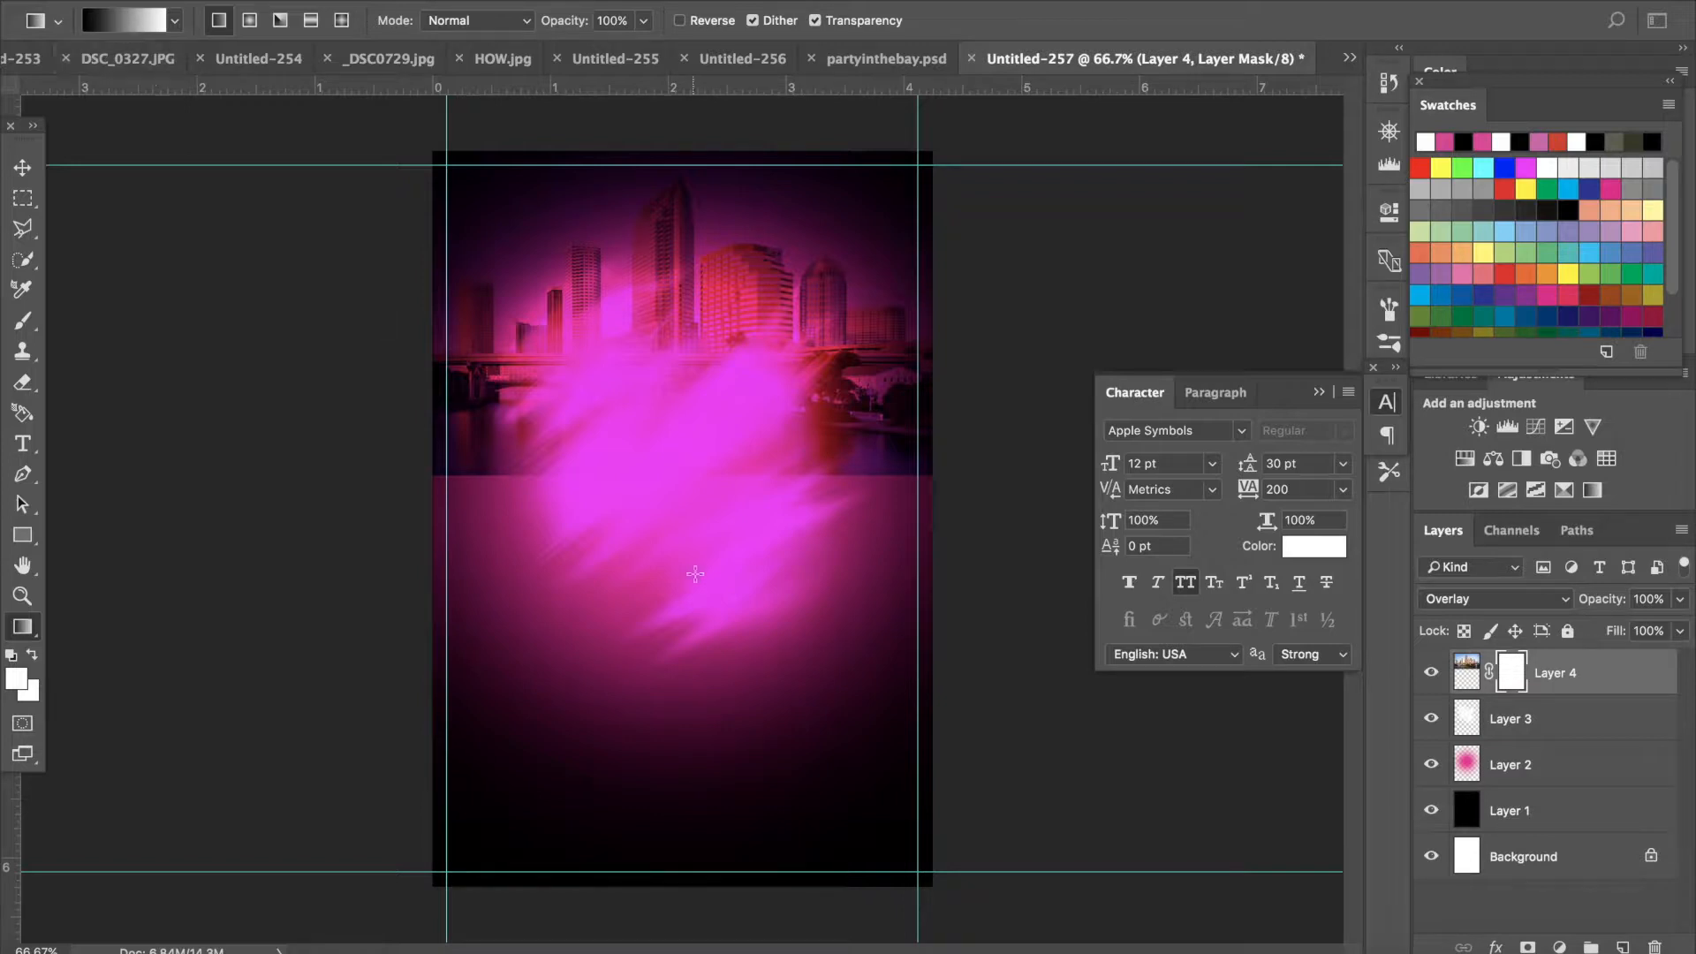
drag(676, 409, 683, 326)
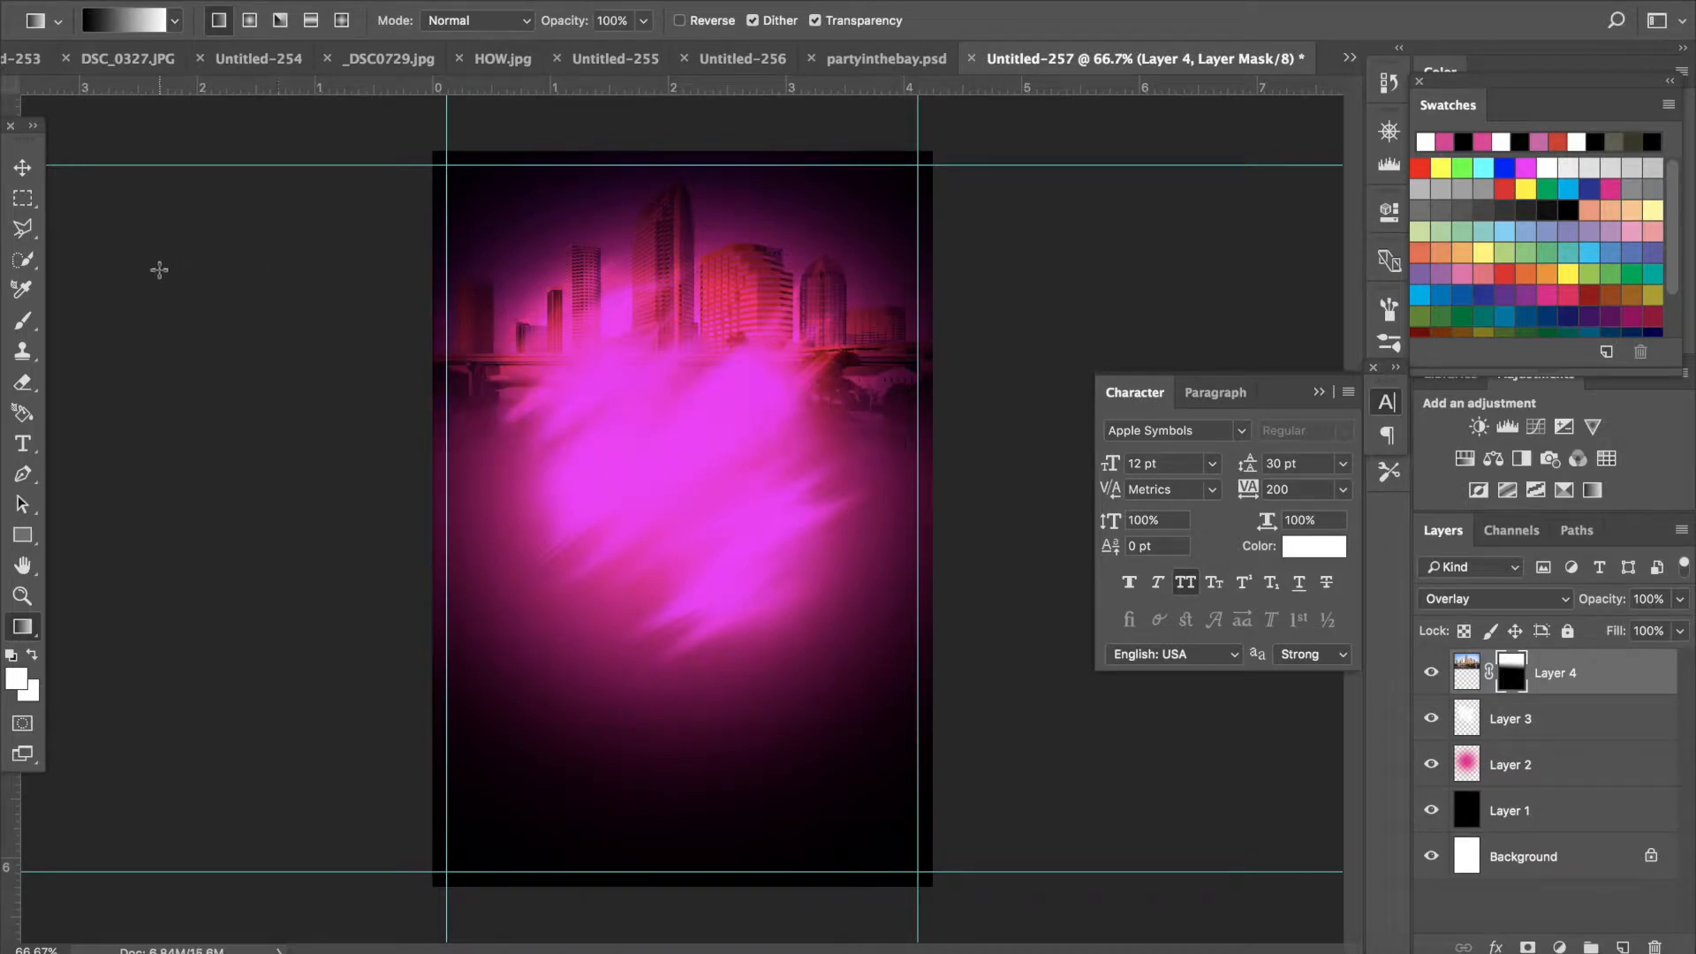
- Open gold_grunge_texture_by_sugarfinch-d5nbckq.png from Downloads by searching for grung
click(22, 177)
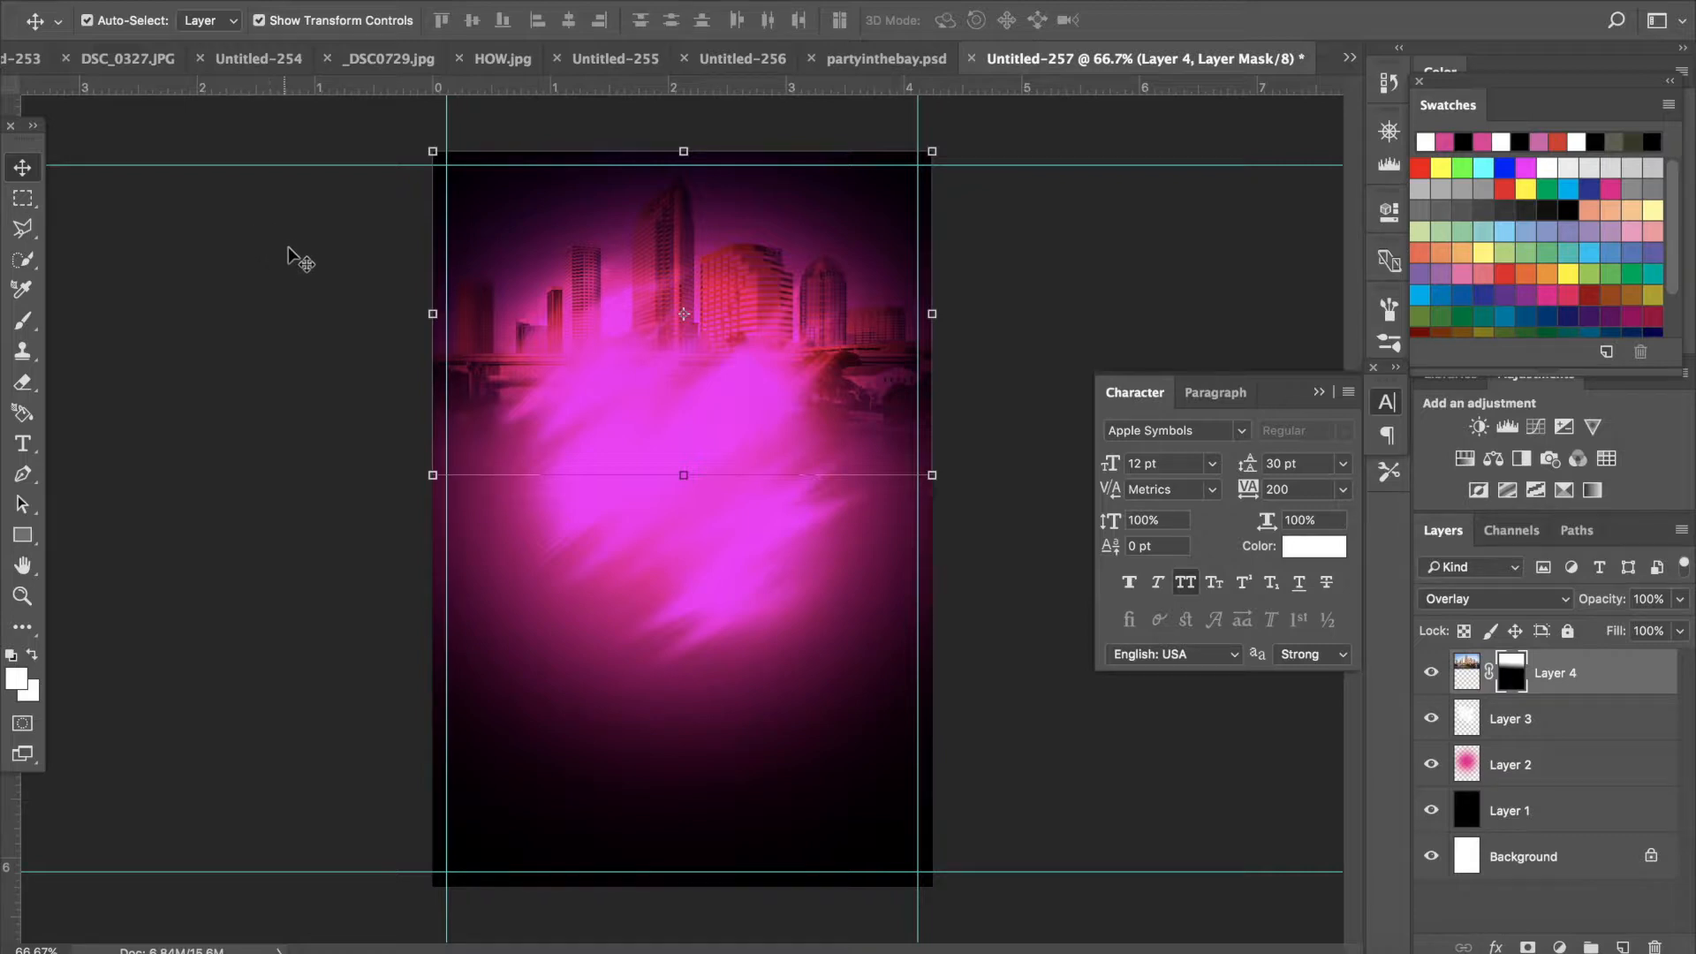
click(221, 0)
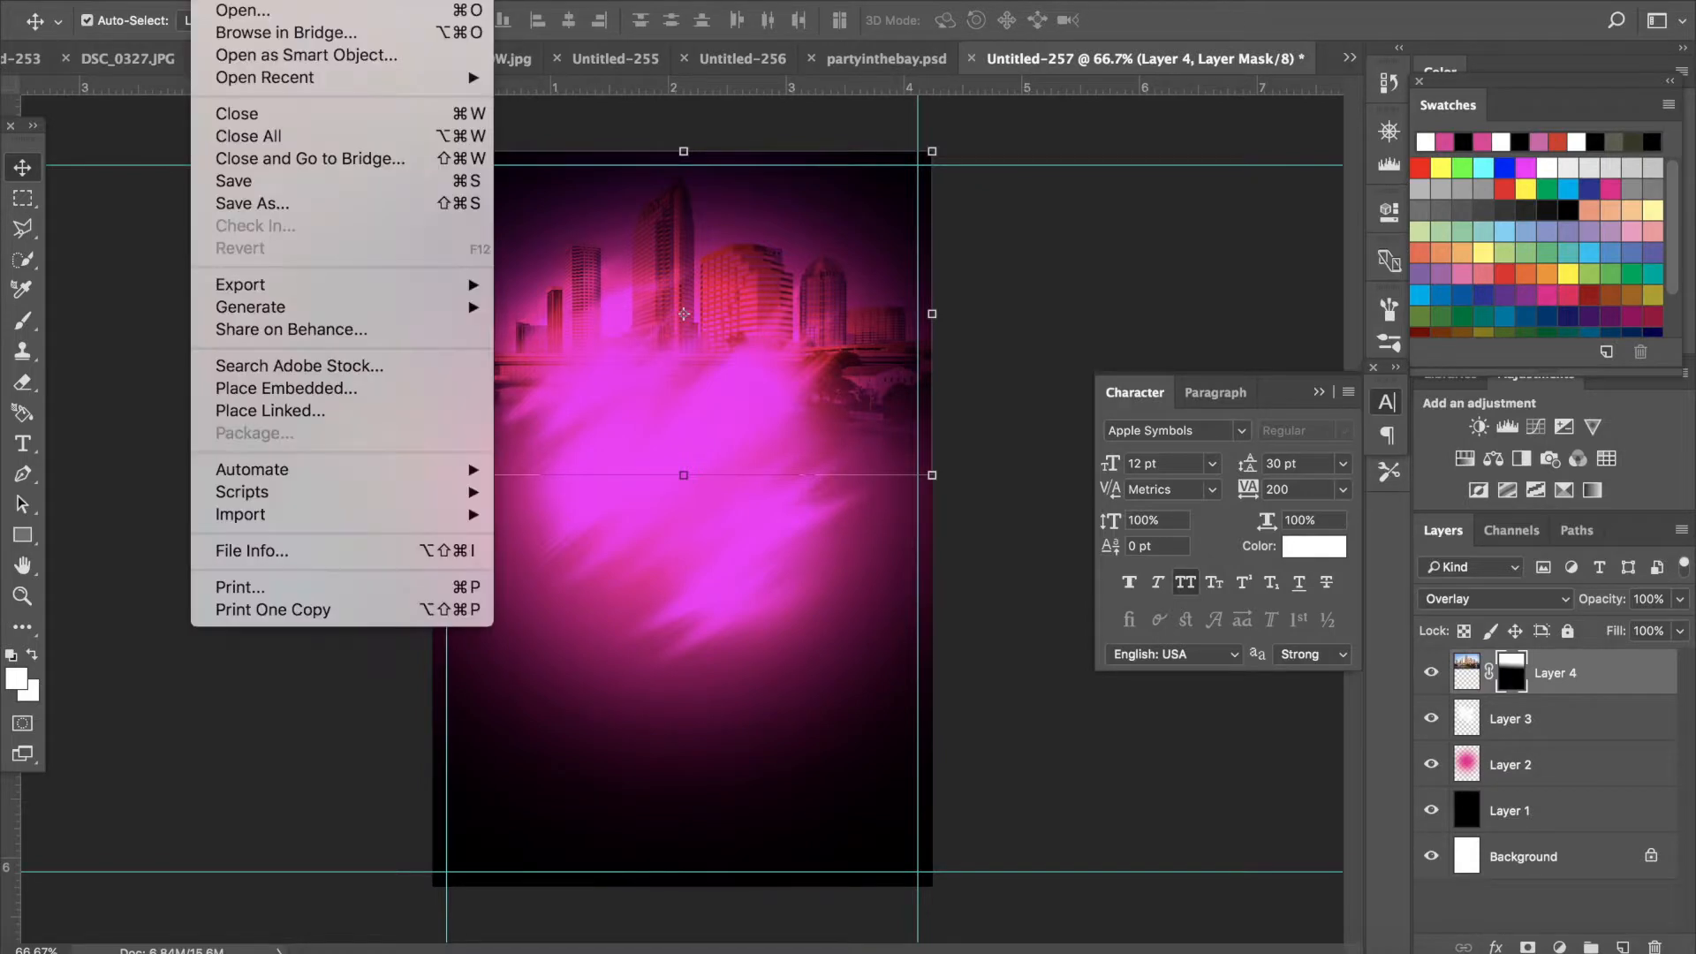
click(228, 10)
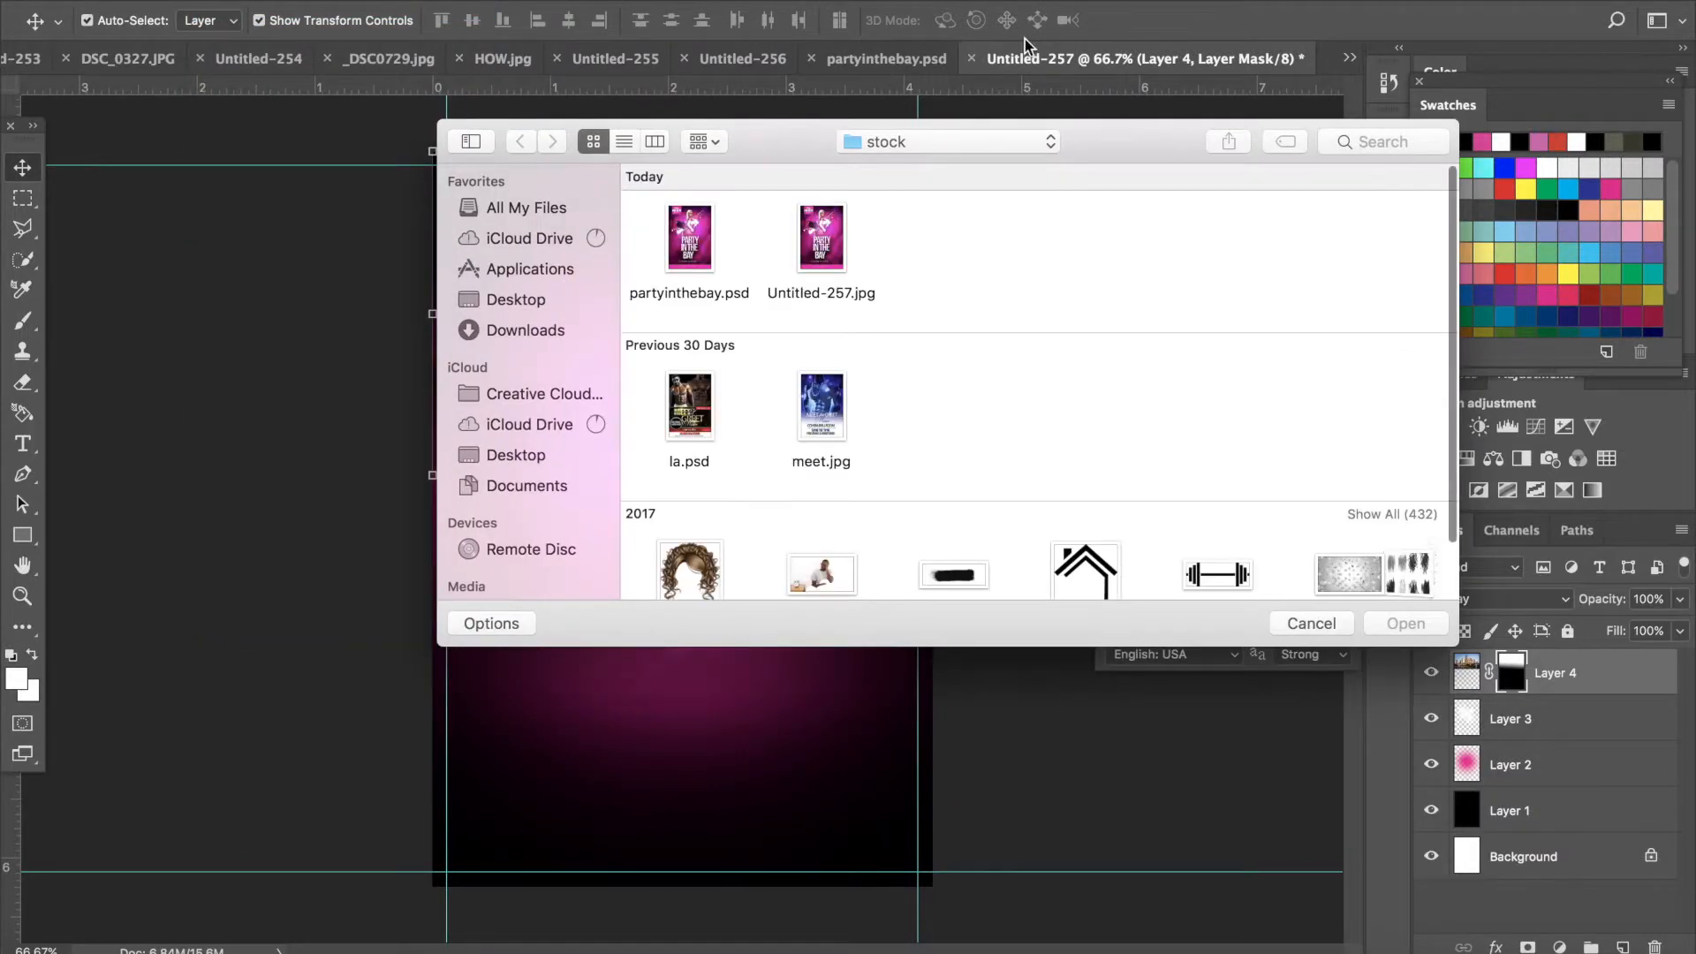
click(1405, 142)
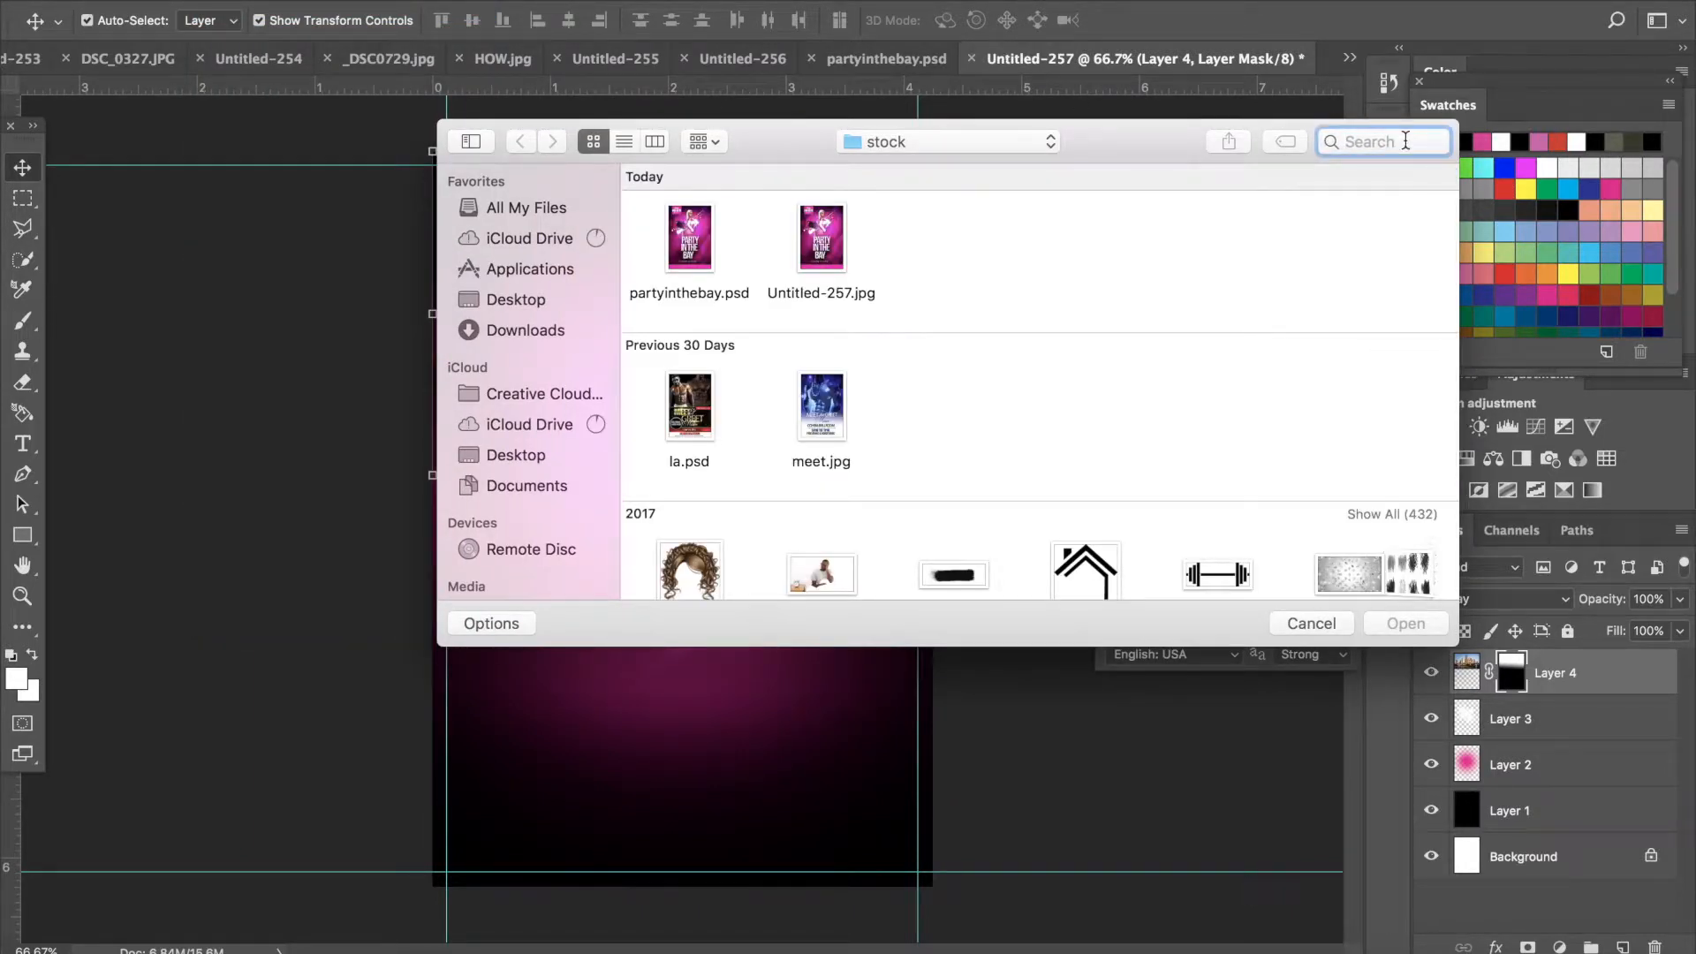
click(504, 333)
click(1356, 140)
text(grun)
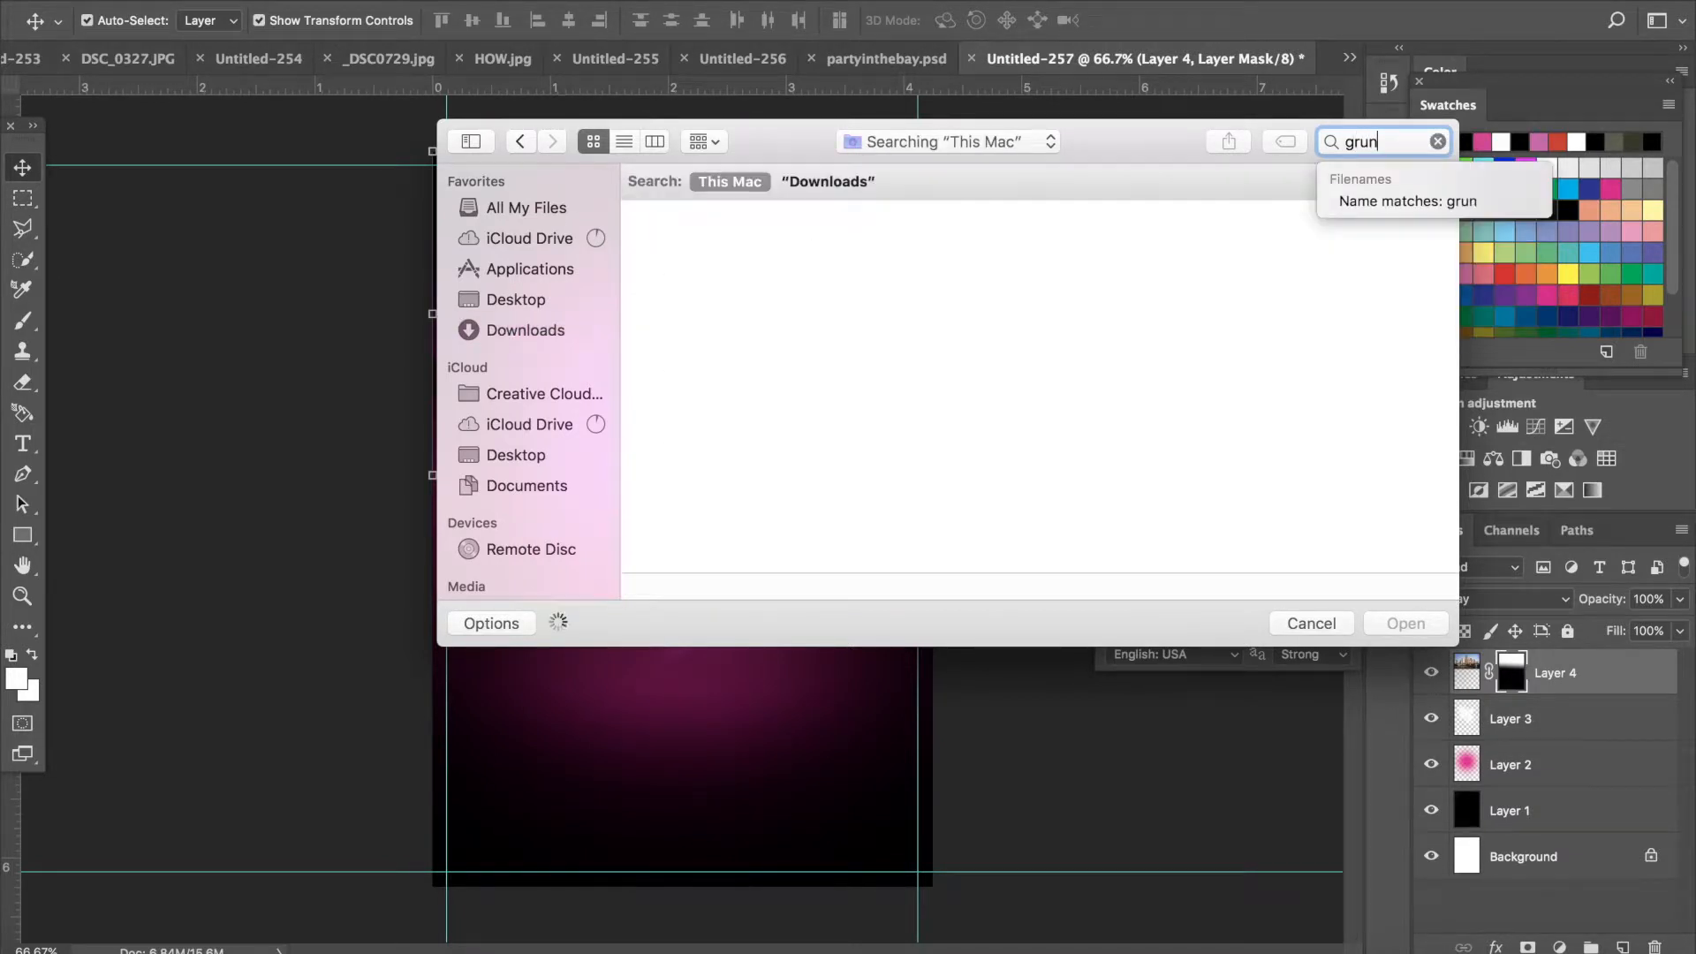
text(g)
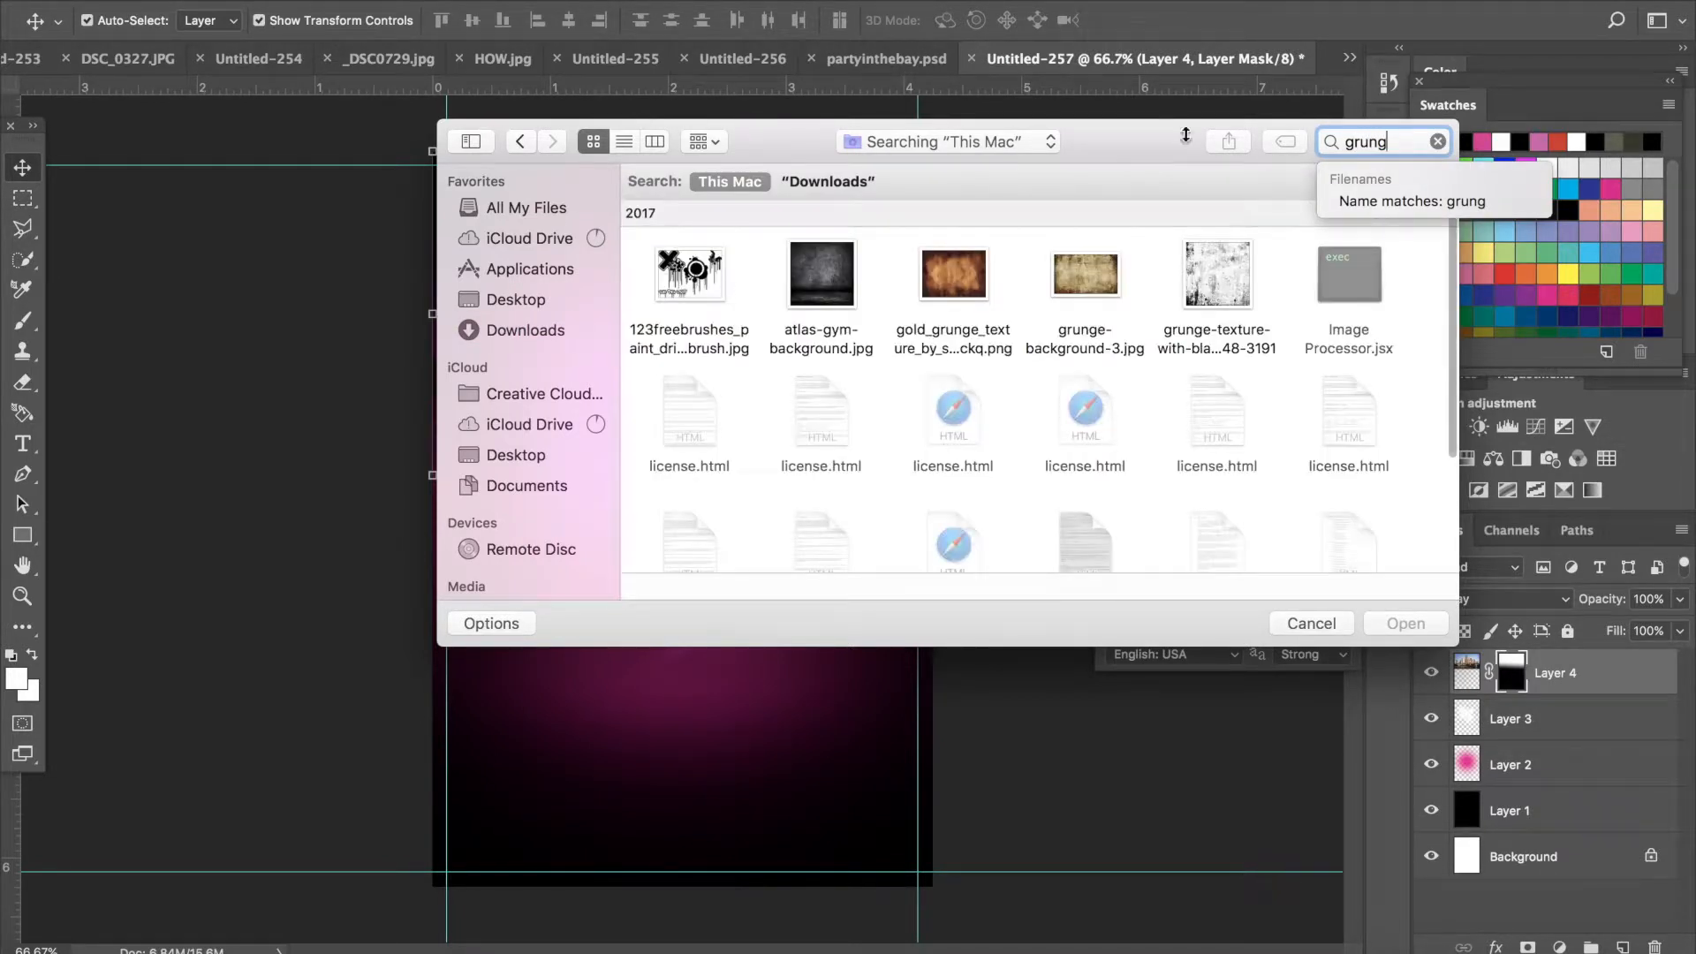
click(953, 285)
double_click(951, 284)
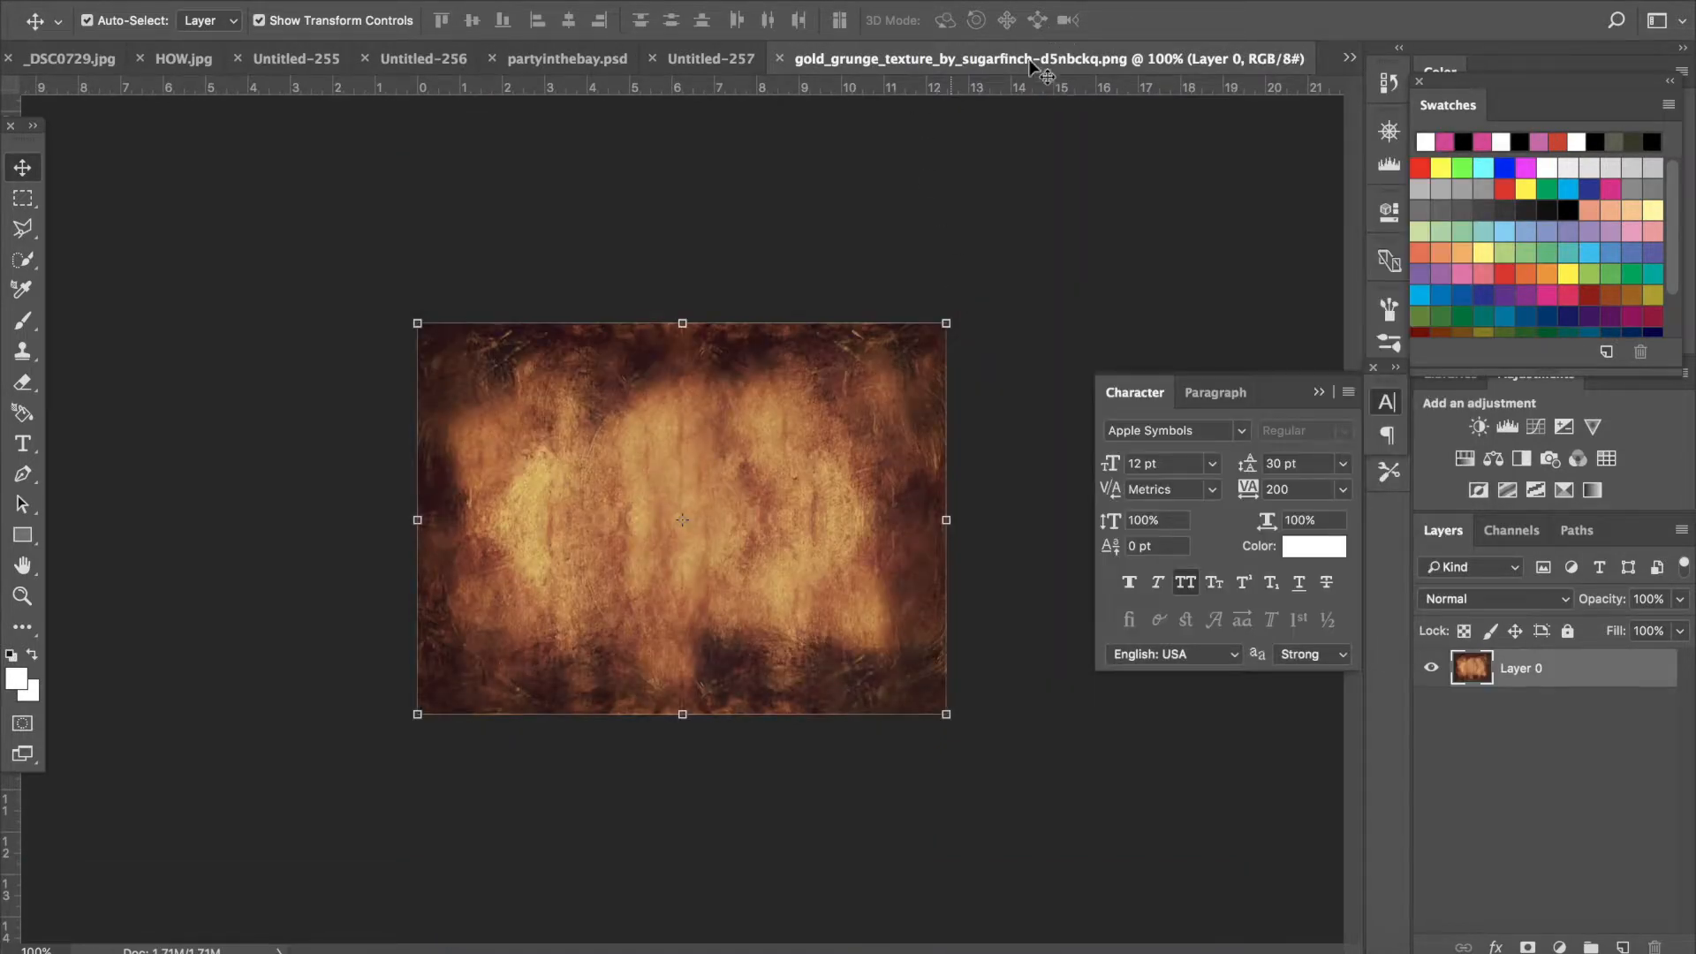
- Drag the grunge texture into the flyer document
drag(1031, 58, 1116, 242)
drag(899, 362, 711, 353)
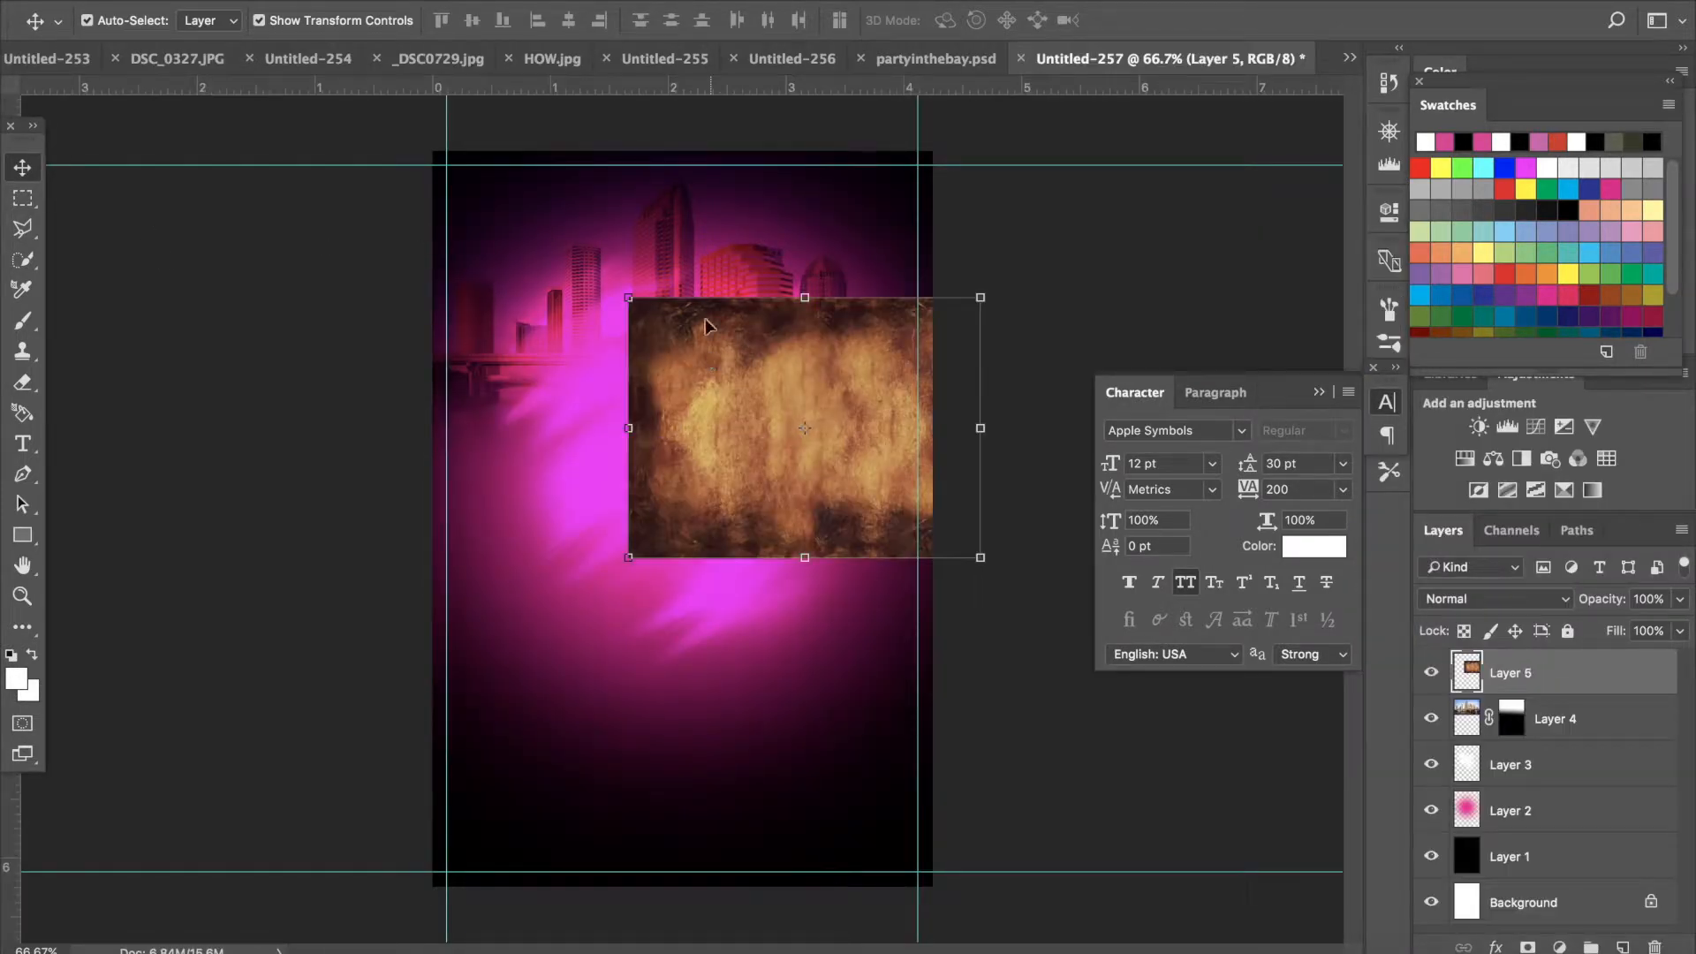
drag(627, 295, 377, 137)
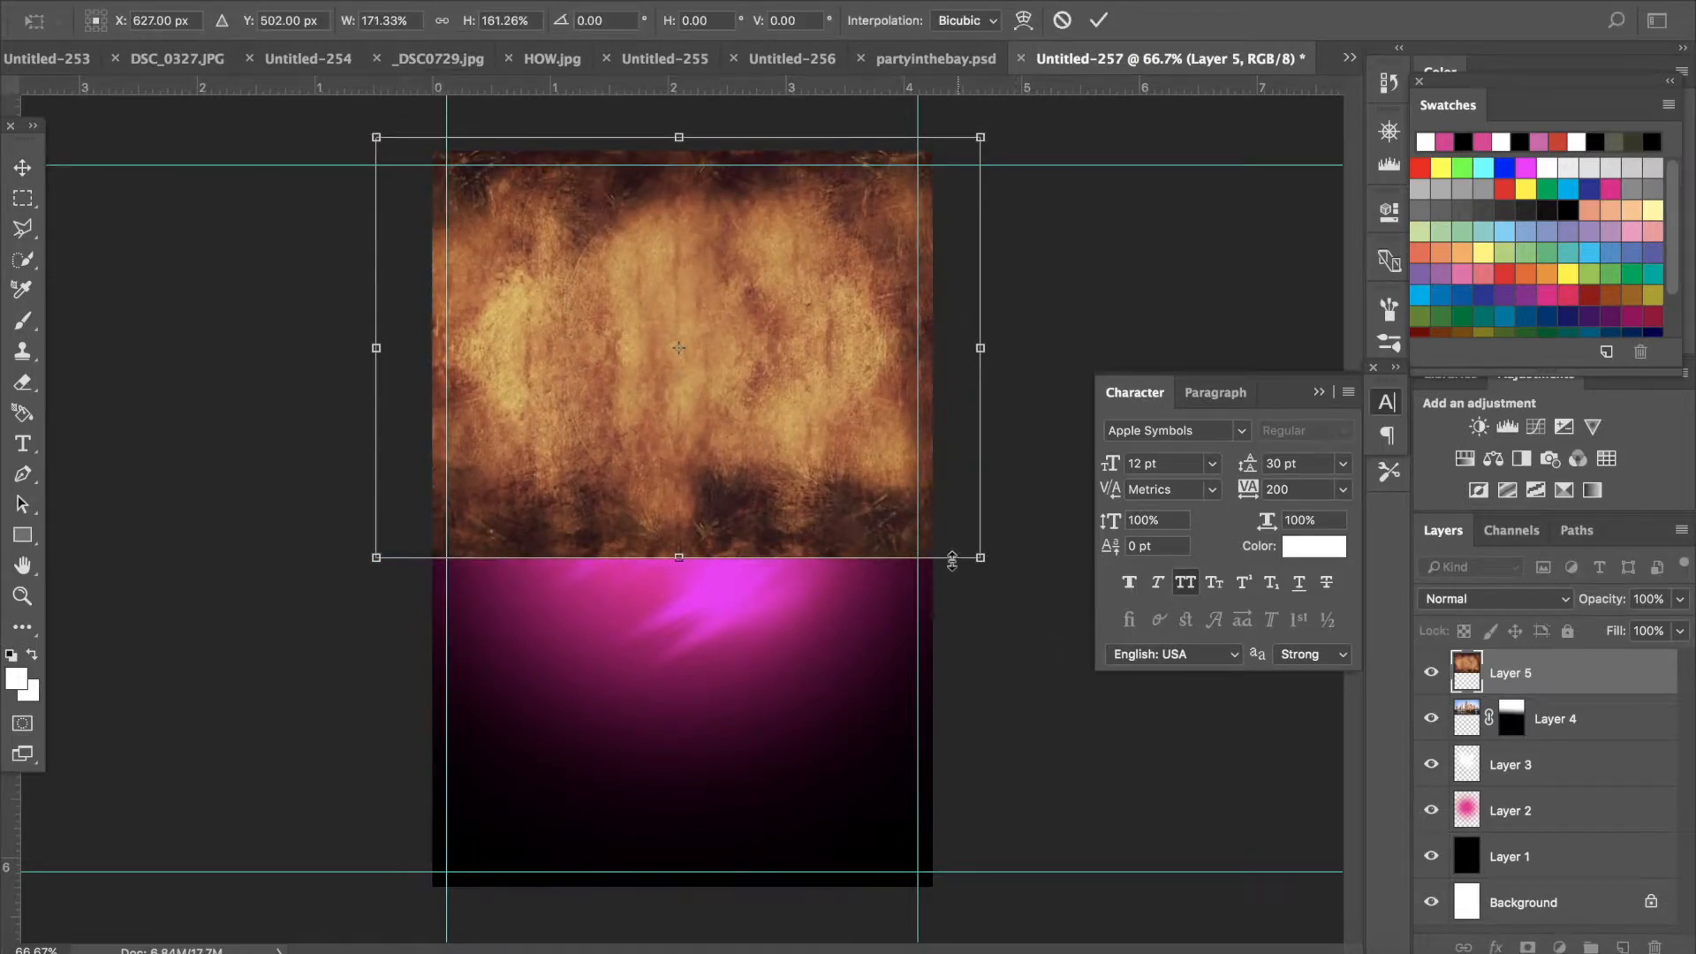
drag(970, 561, 1164, 761)
drag(320, 360, 741, 581)
mouse_move(752, 571)
mouse_down()
mouse_move(724, 558)
mouse_move(749, 555)
mouse_up()
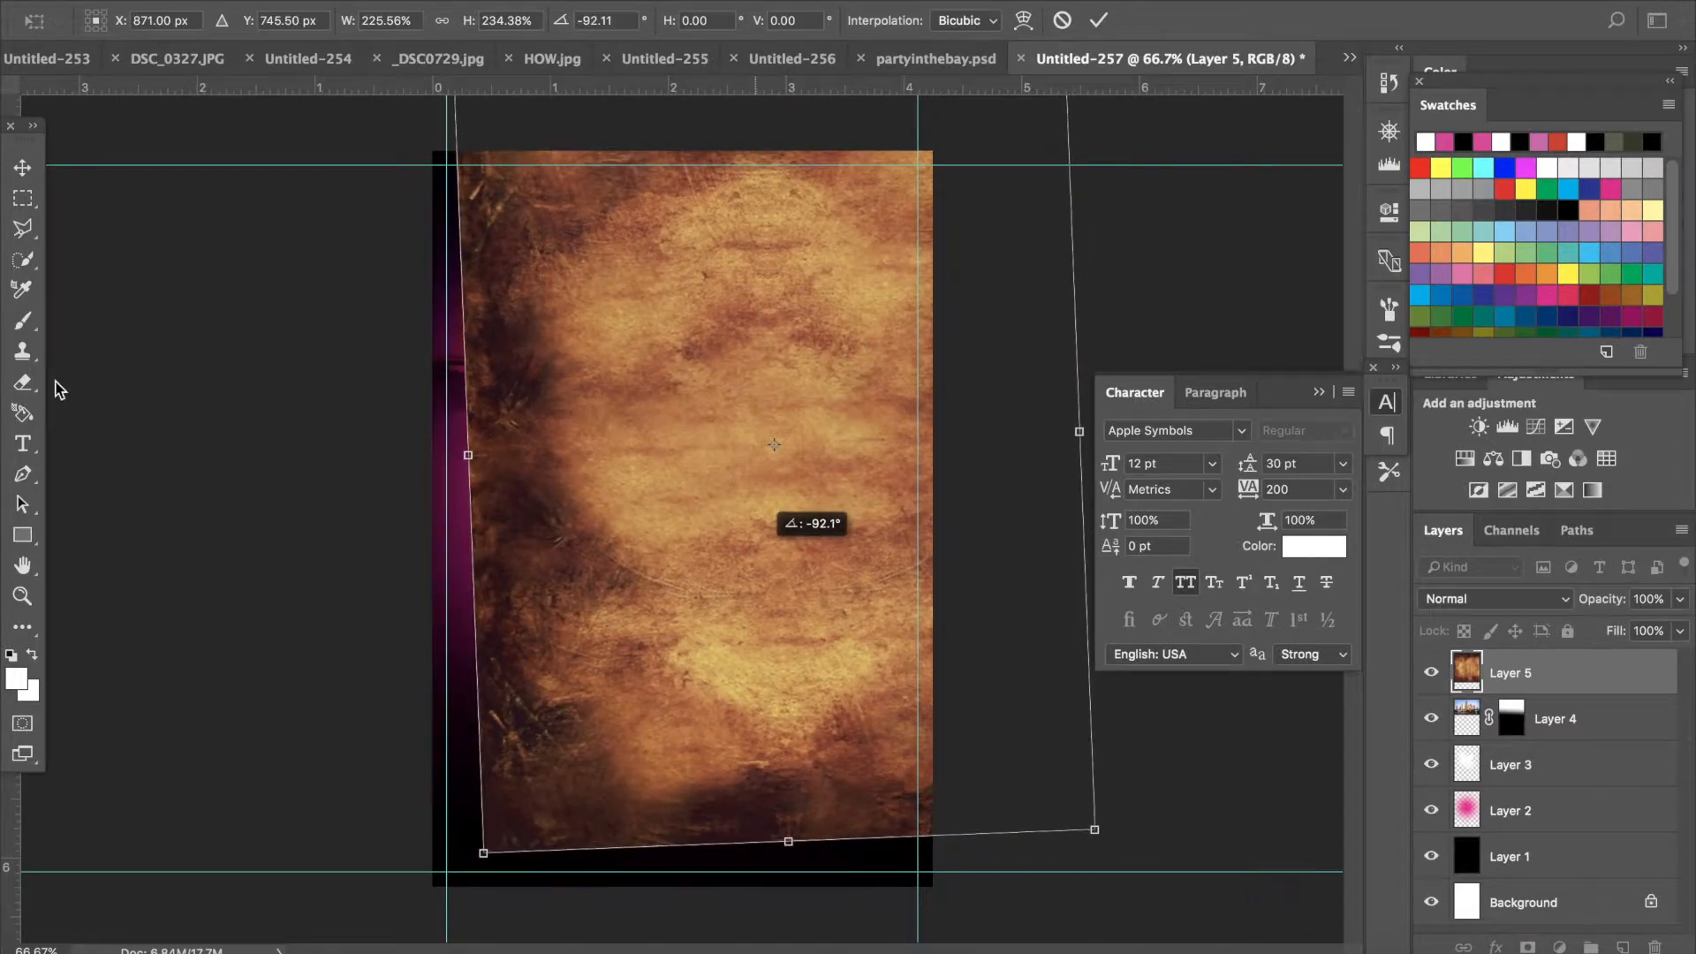
click(10, 161)
- Shift the grunge texture left and rotate it 90° counter clockwise
click(723, 324)
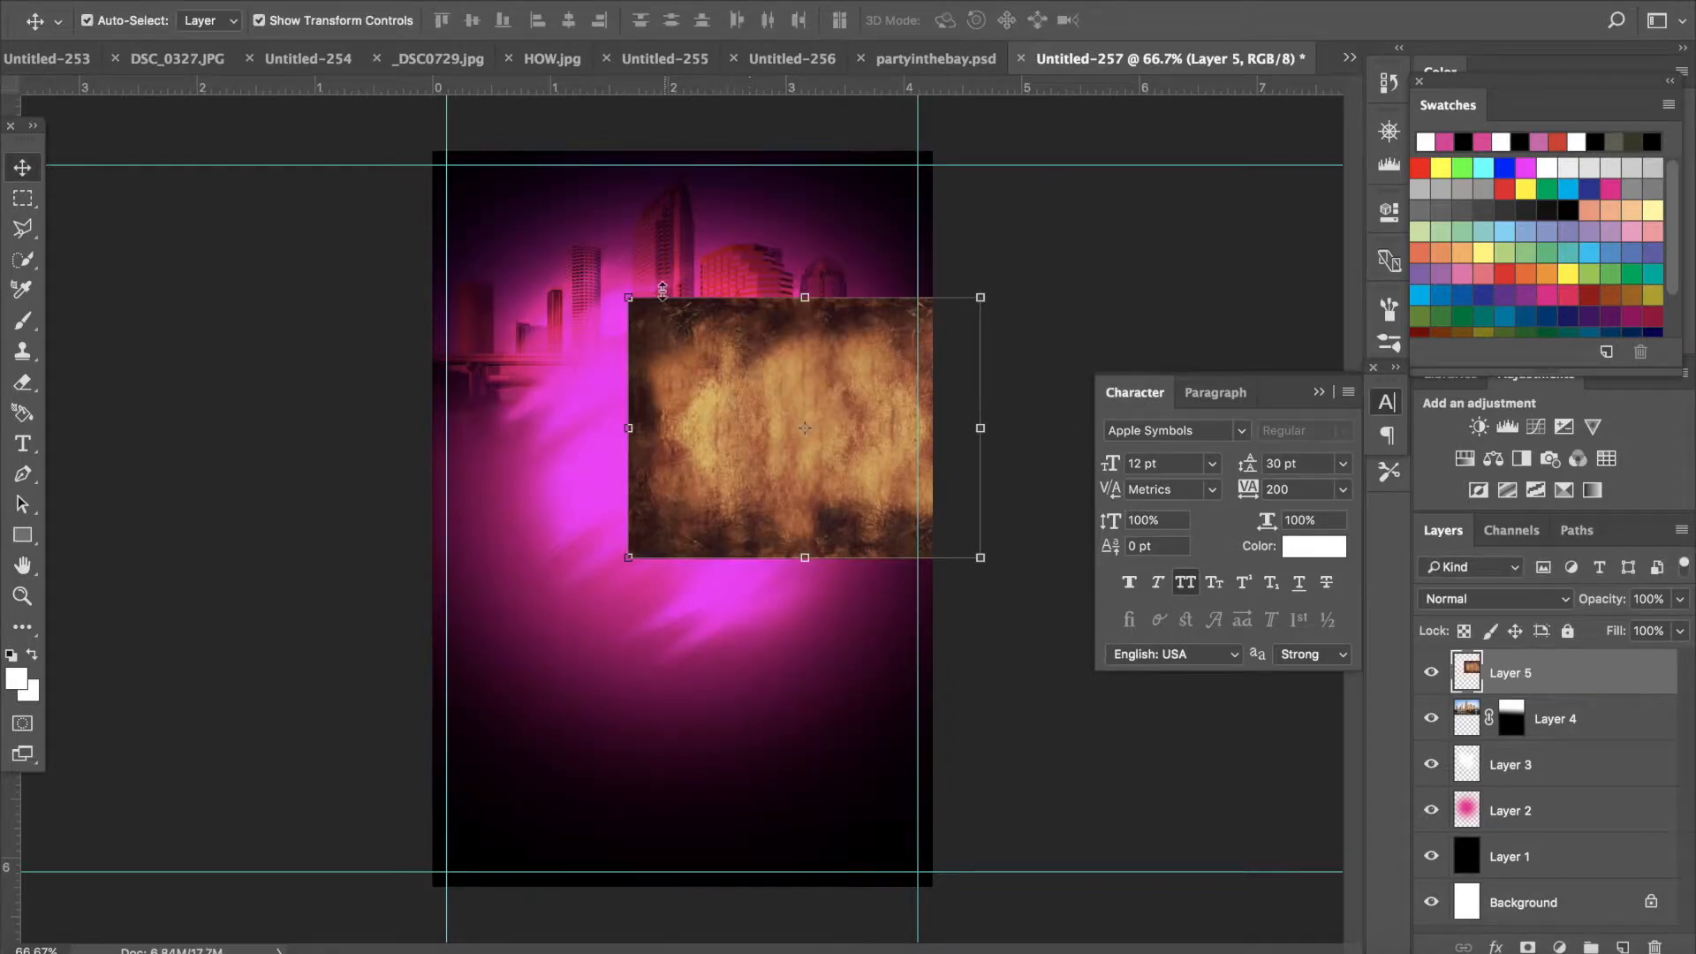
drag(654, 358, 544, 362)
click(269, 0)
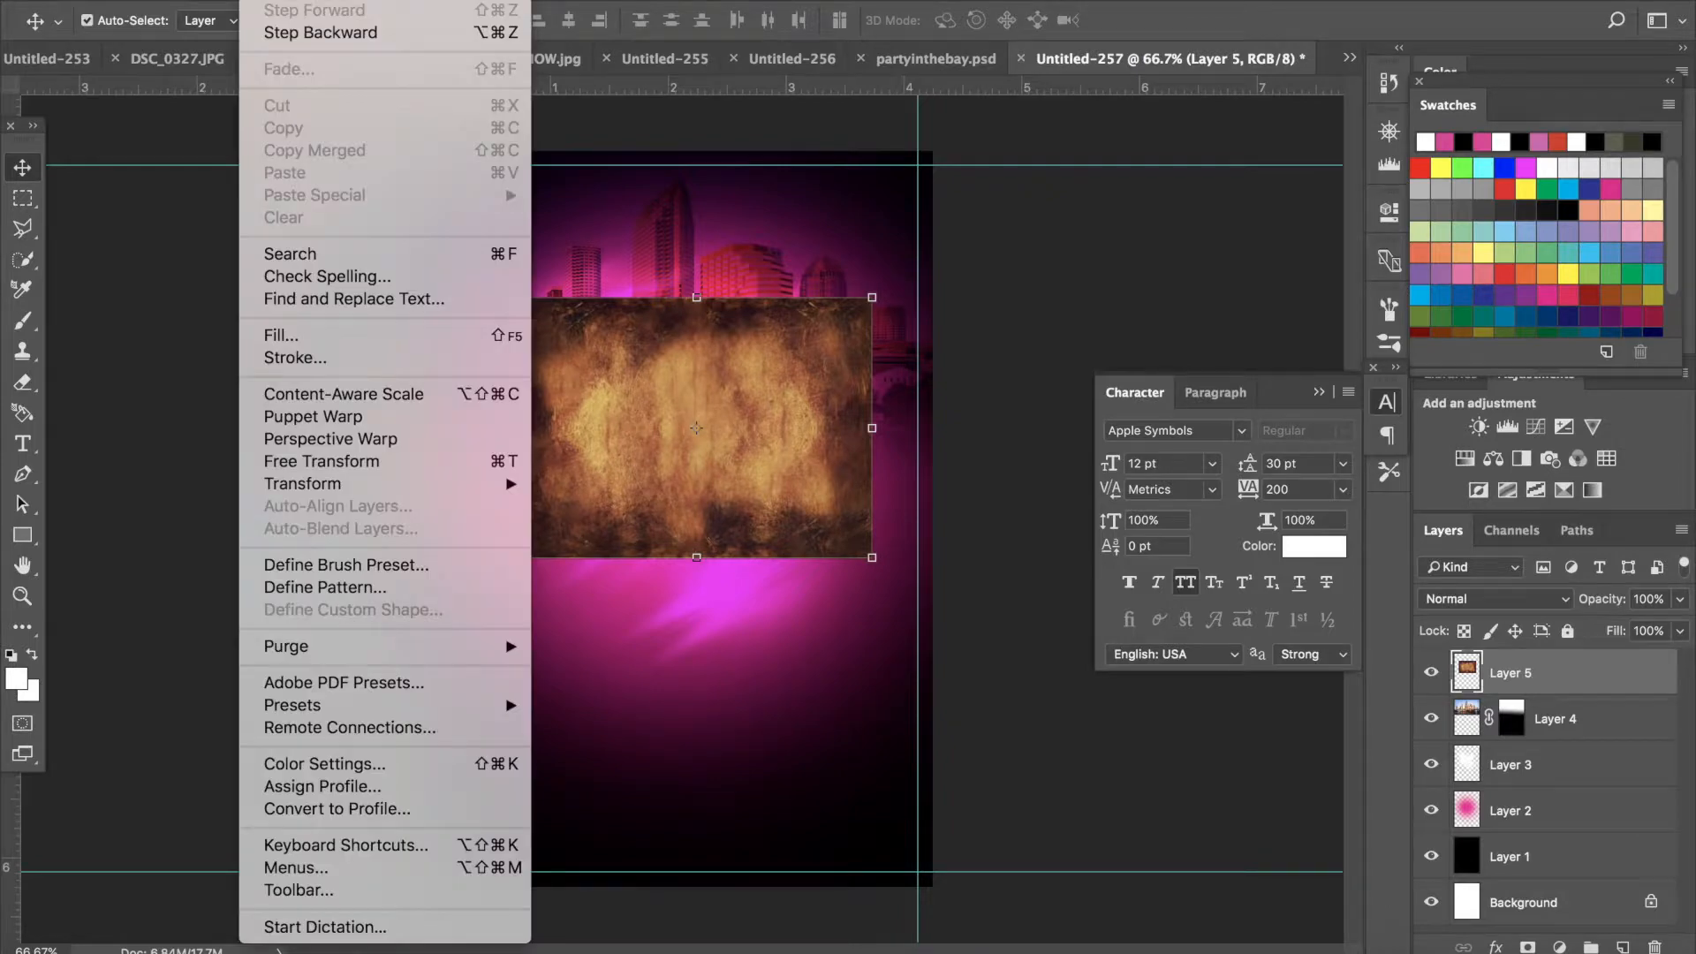
mouse_move(405, 491)
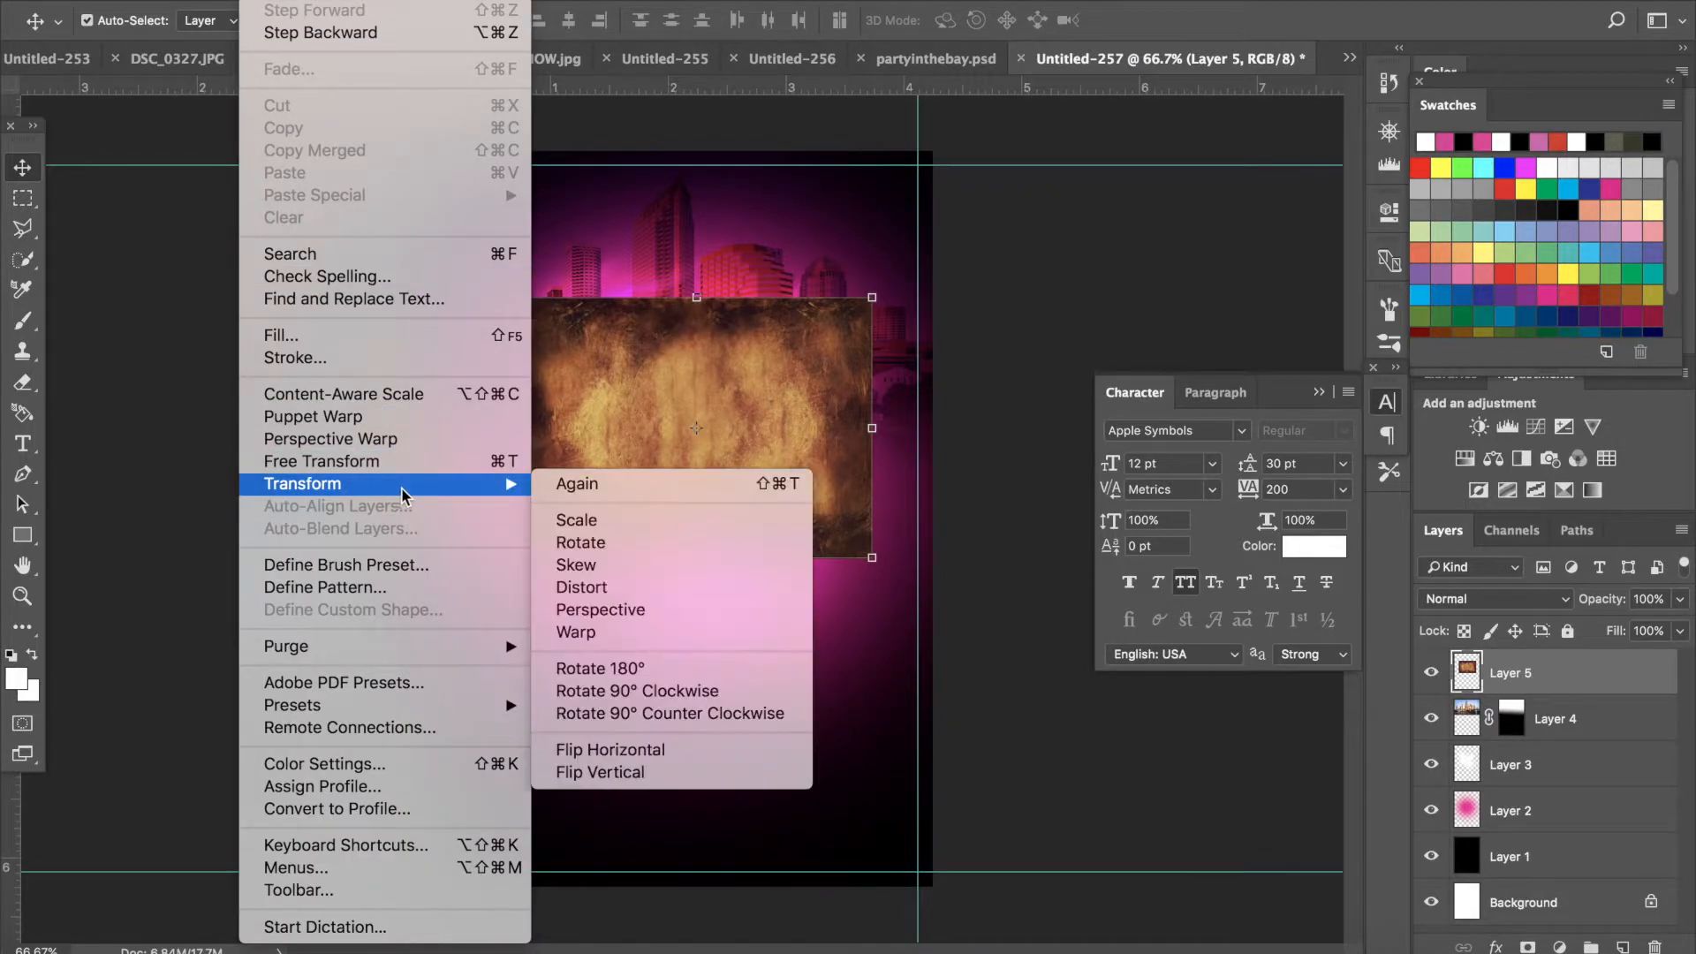
click(595, 714)
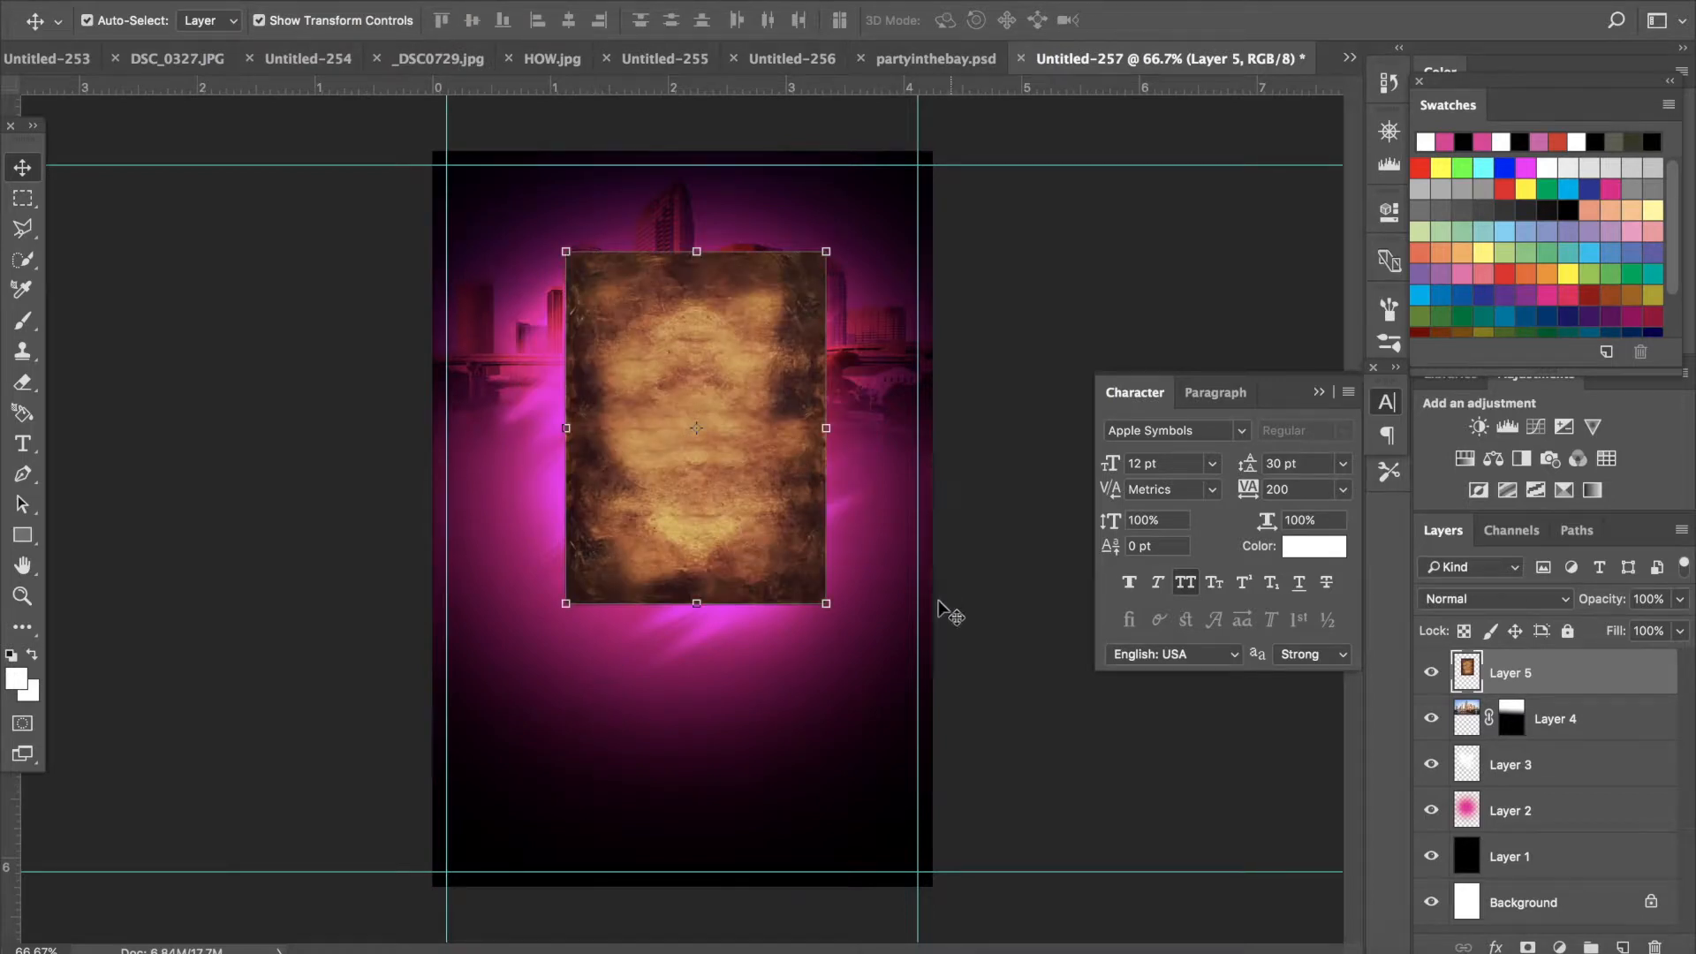
- Scale the rotated texture so it covers the whole canvas, then commit the transform
drag(826, 603, 951, 897)
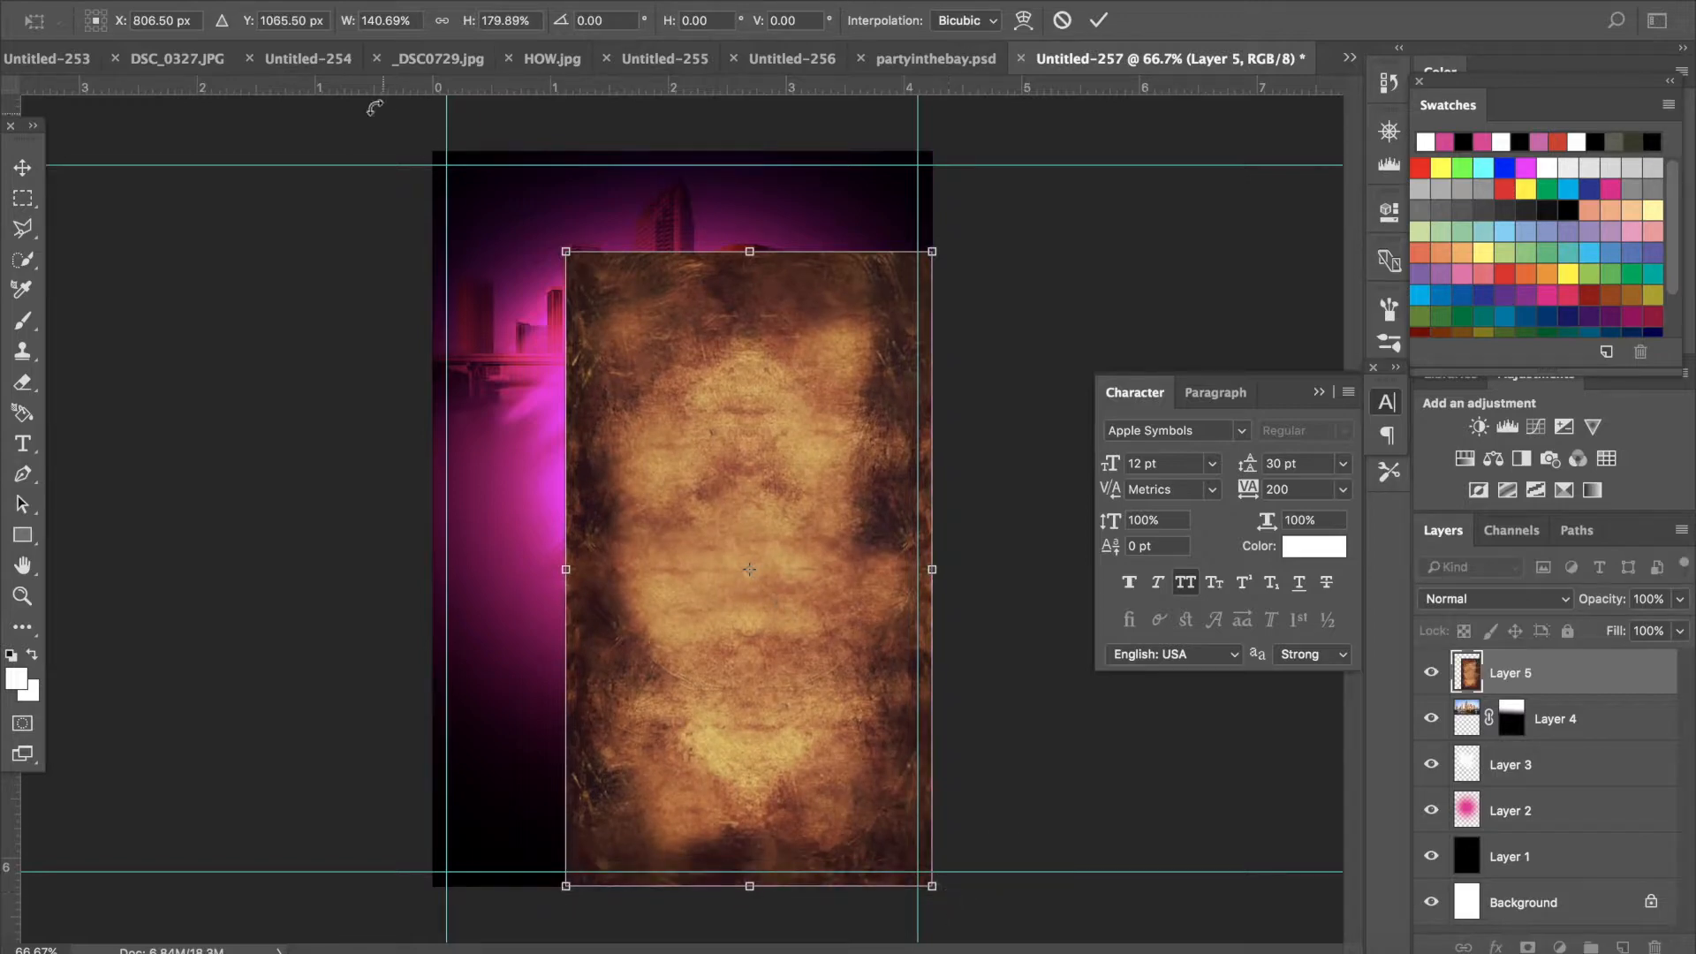
drag(566, 252, 389, 157)
drag(701, 257, 727, 258)
click(22, 168)
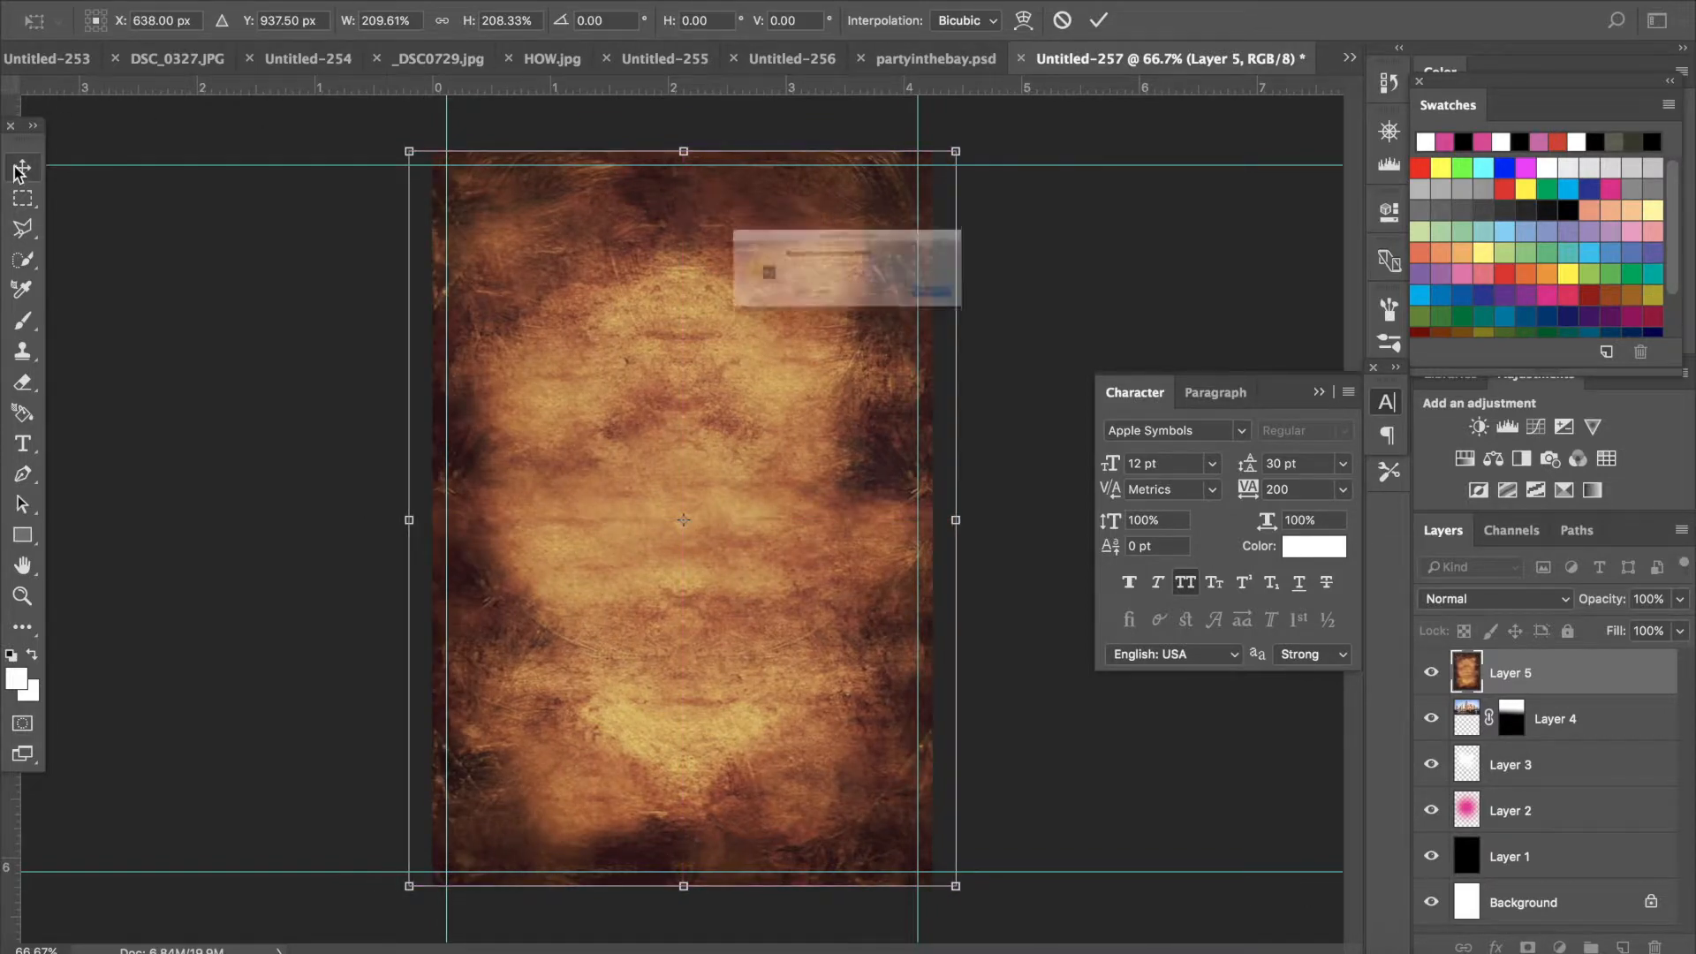
click(1037, 325)
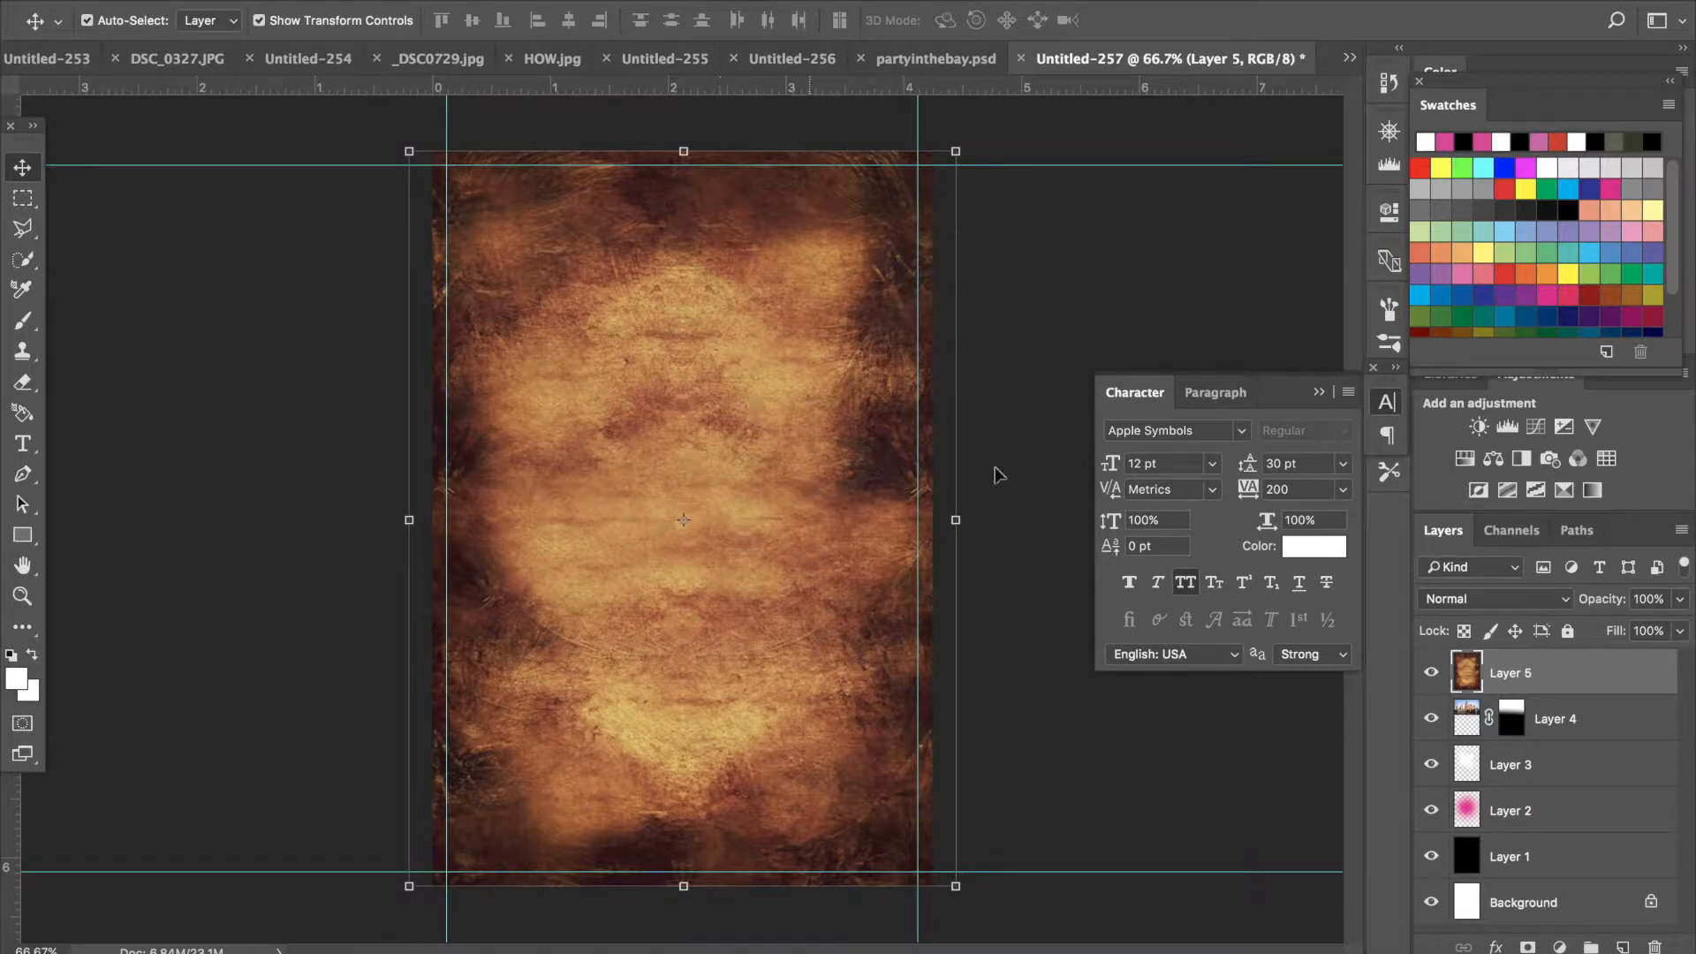
- Try Overlay on the texture layer, then set its blend mode to Soft Light
click(1434, 601)
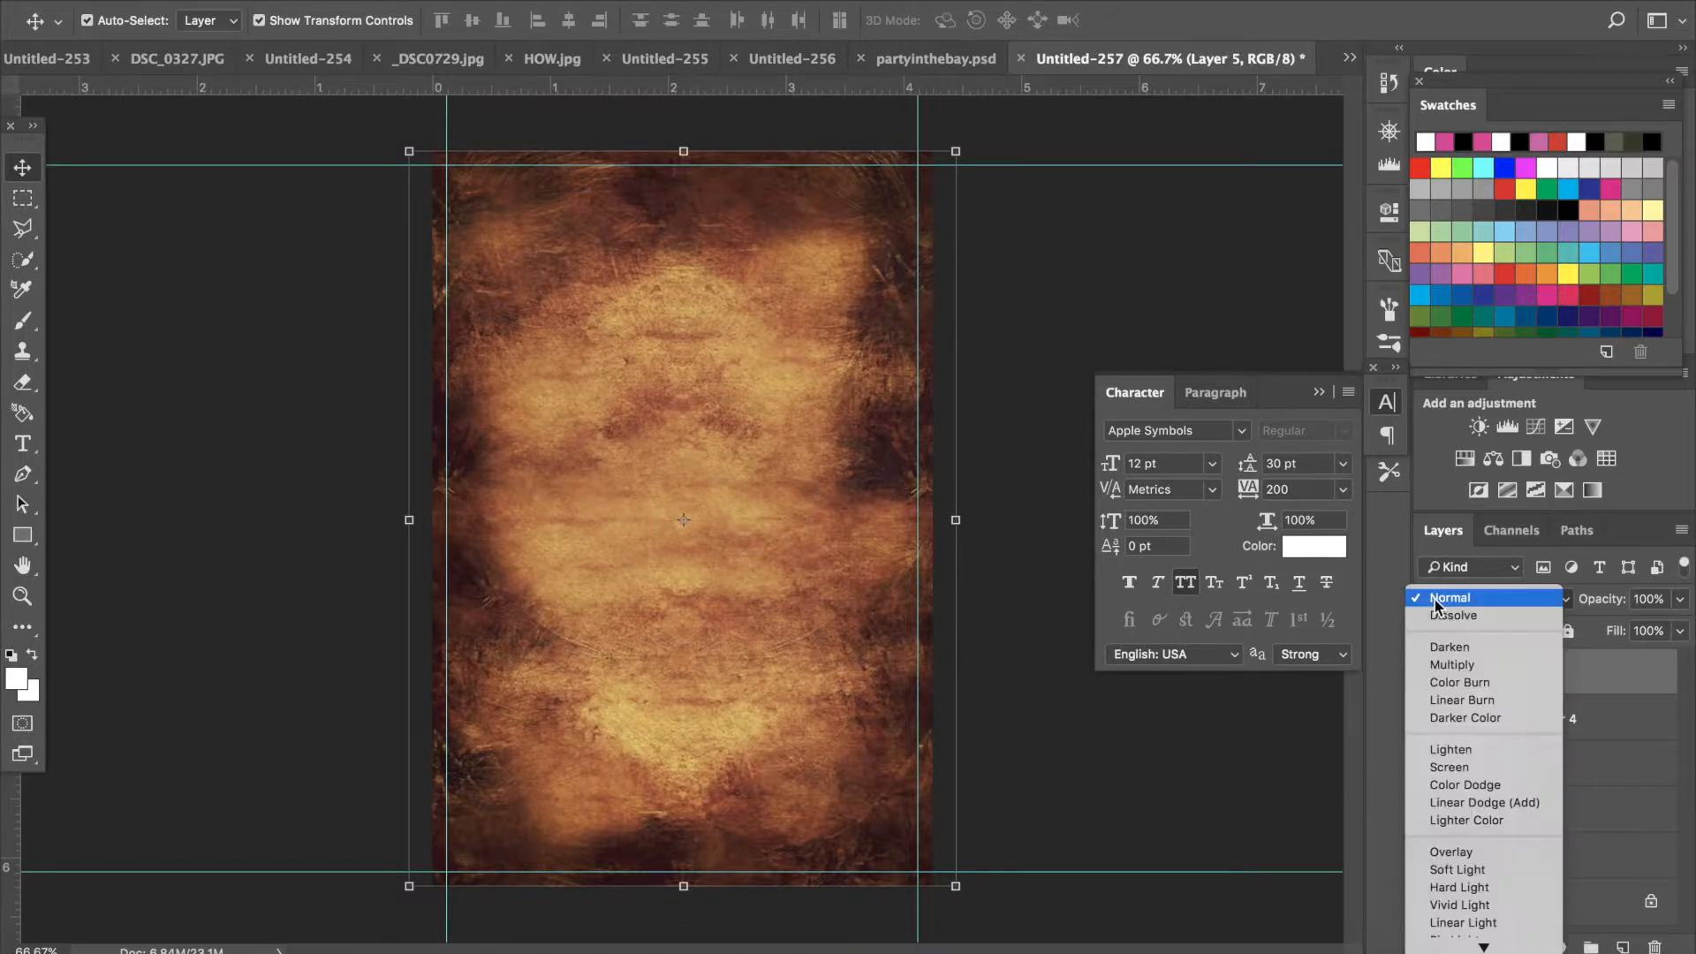
click(1455, 854)
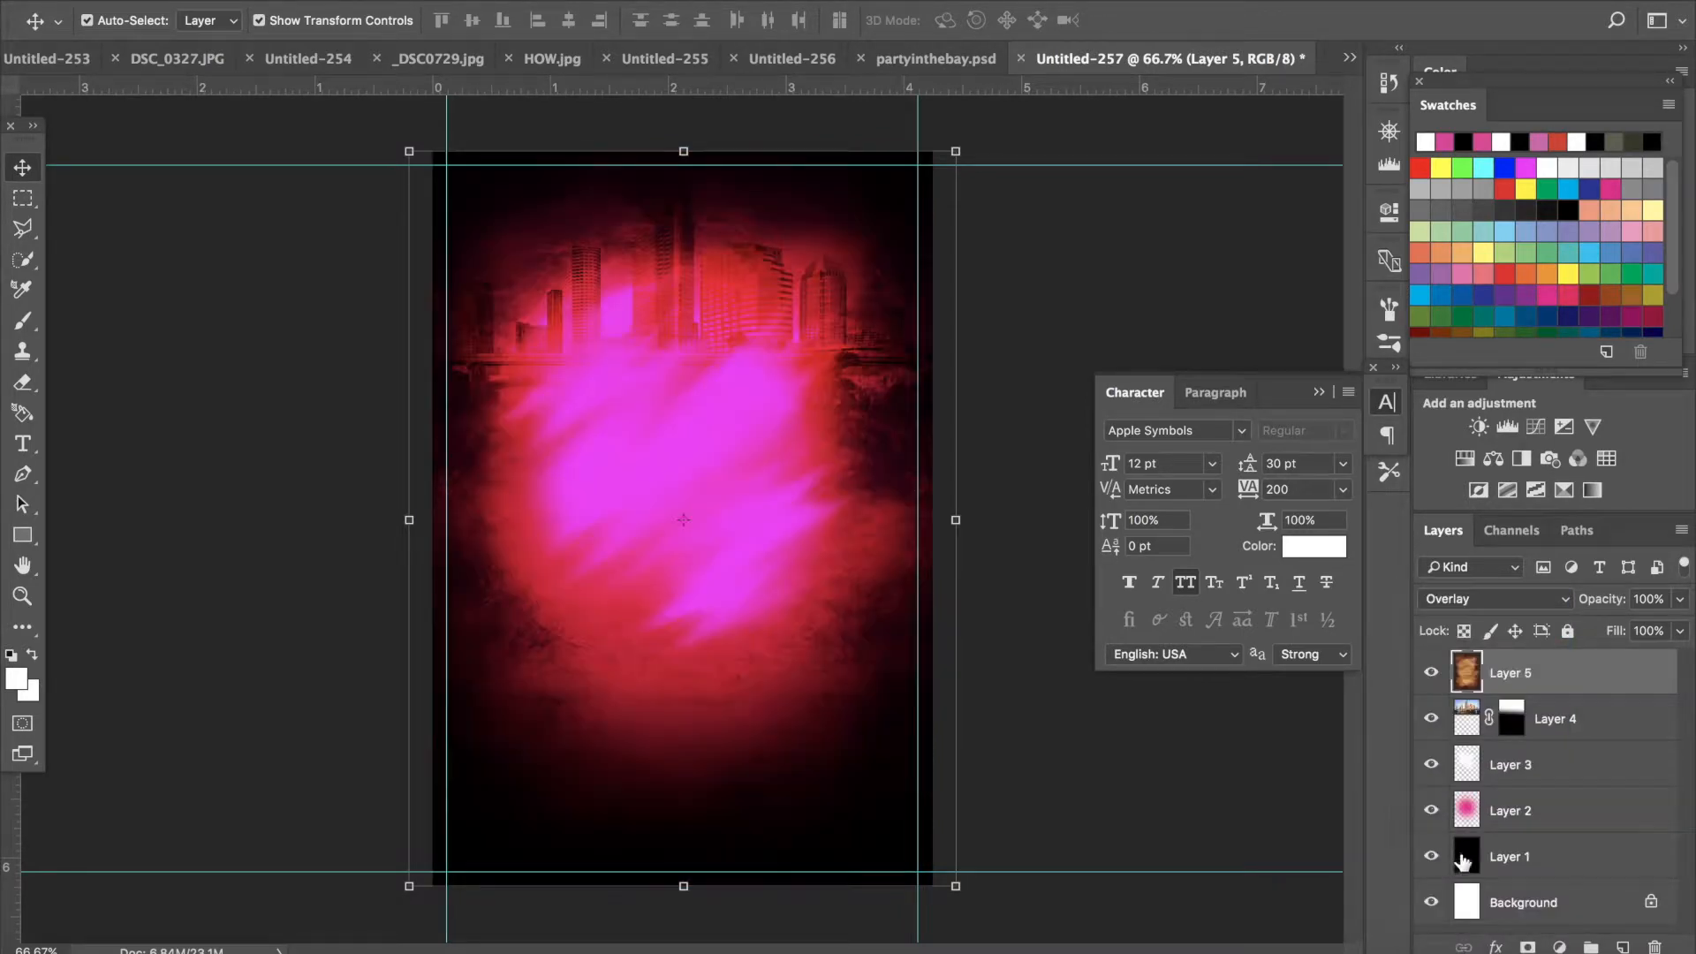
click(1523, 603)
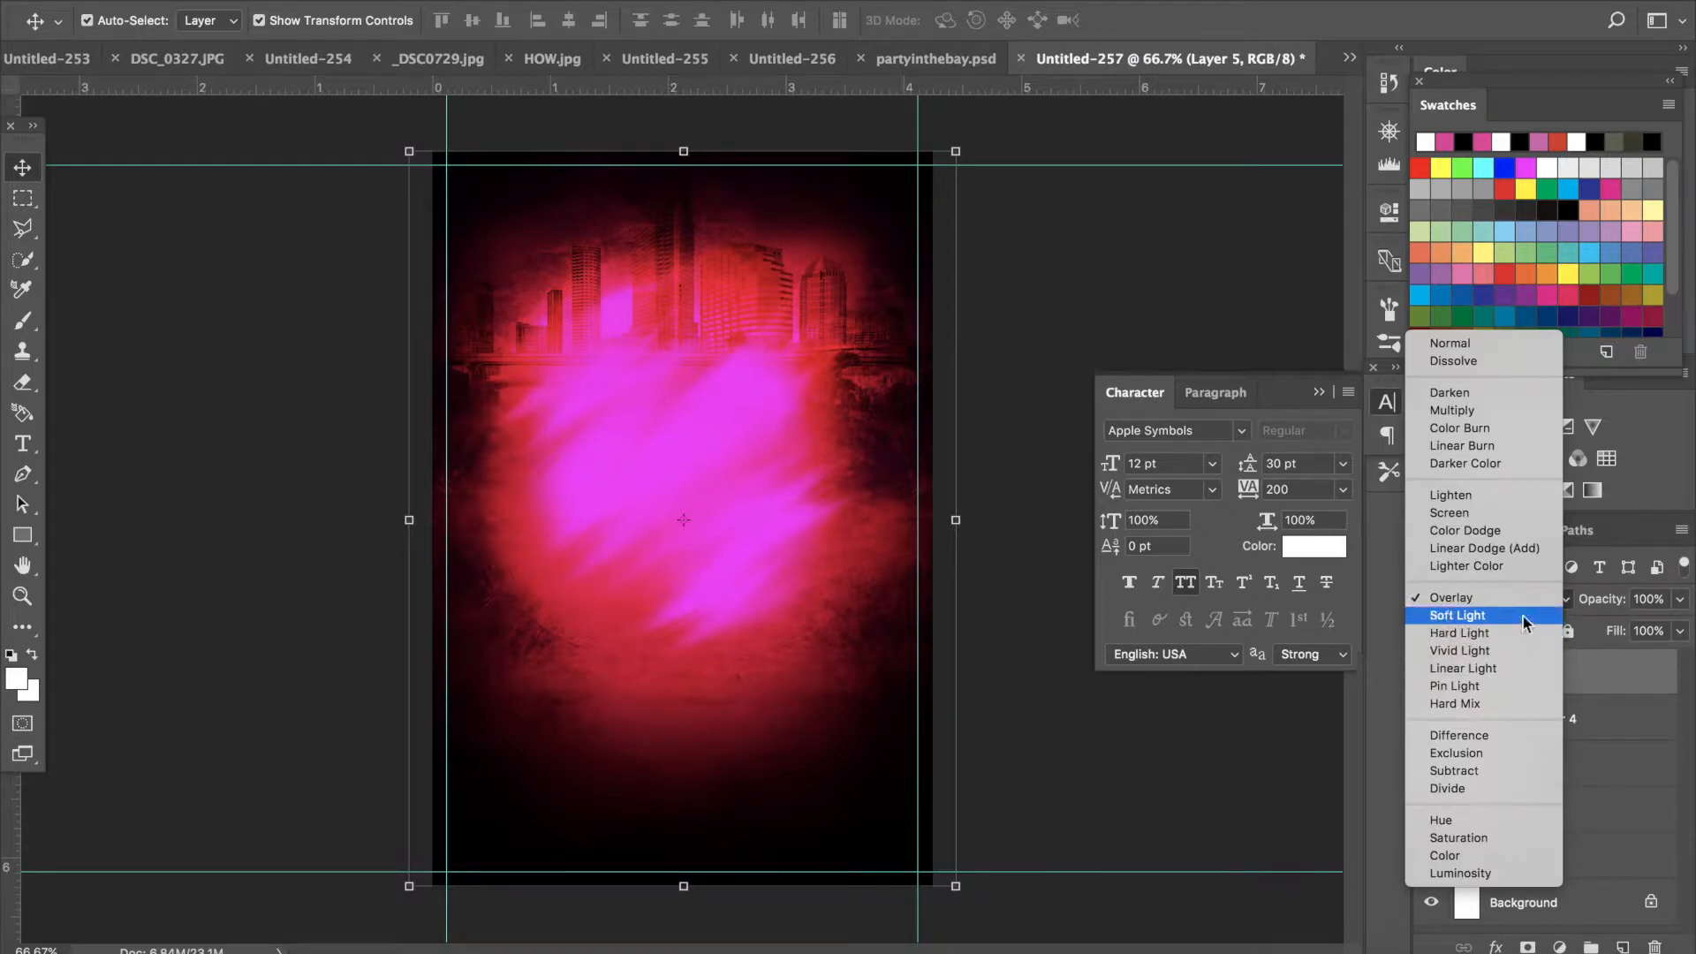
click(1531, 617)
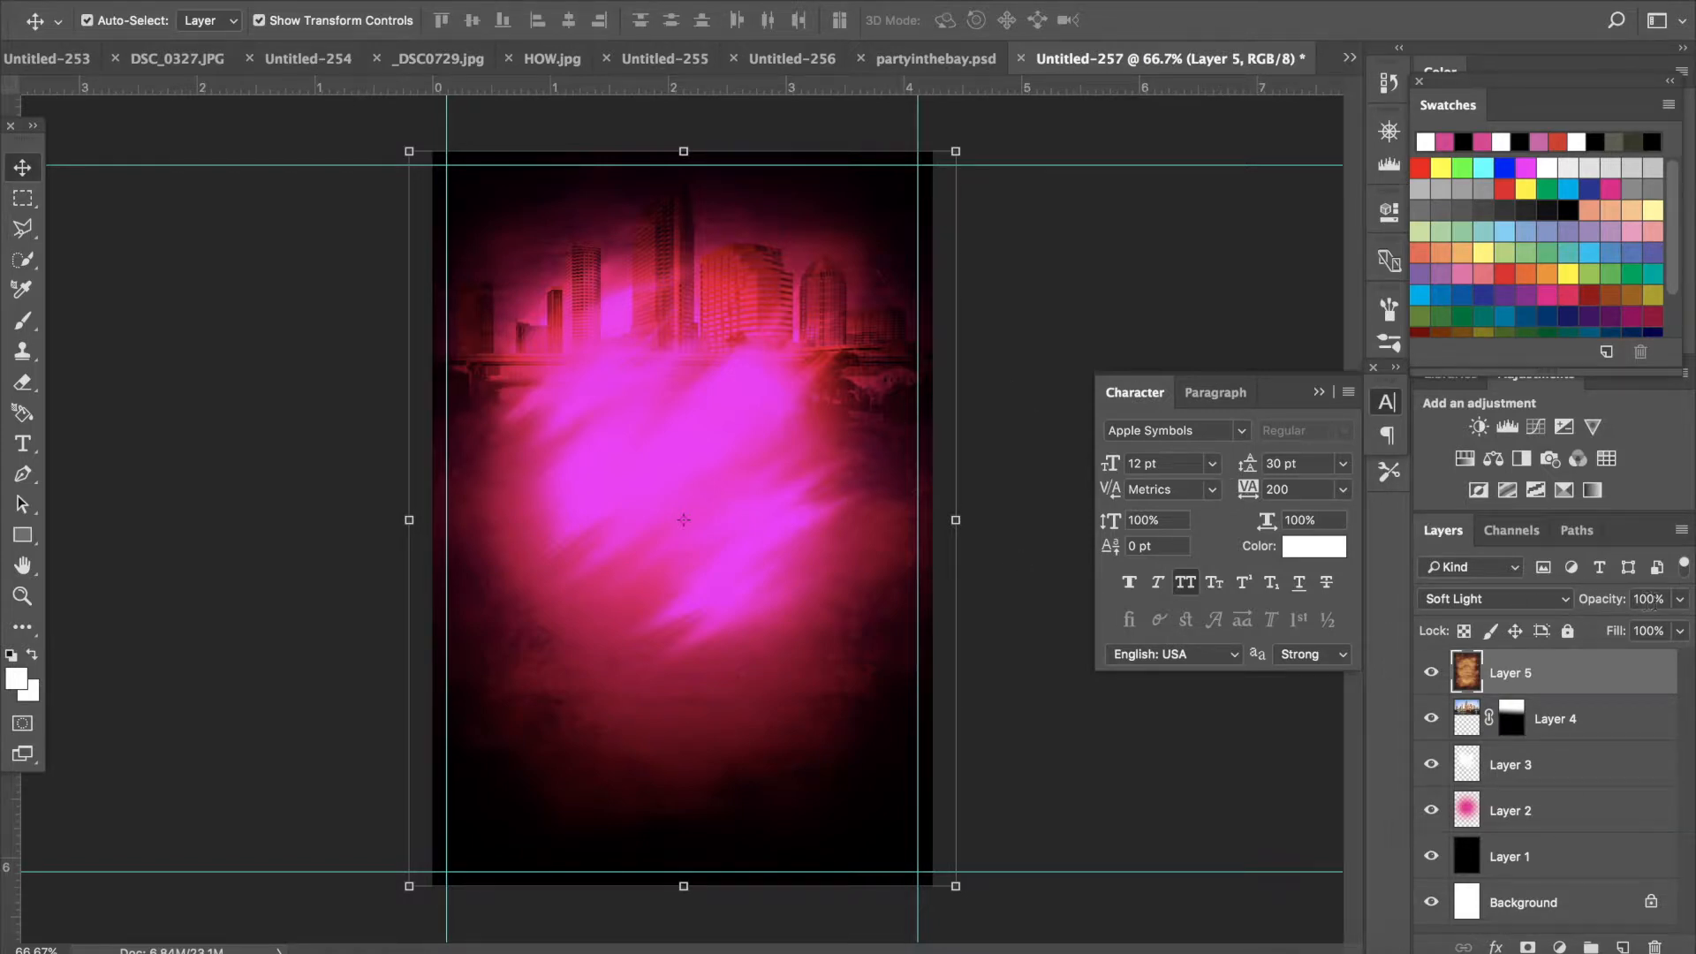
click(1680, 600)
mouse_move(1683, 627)
mouse_down()
mouse_move(1658, 630)
mouse_move(1681, 625)
mouse_up()
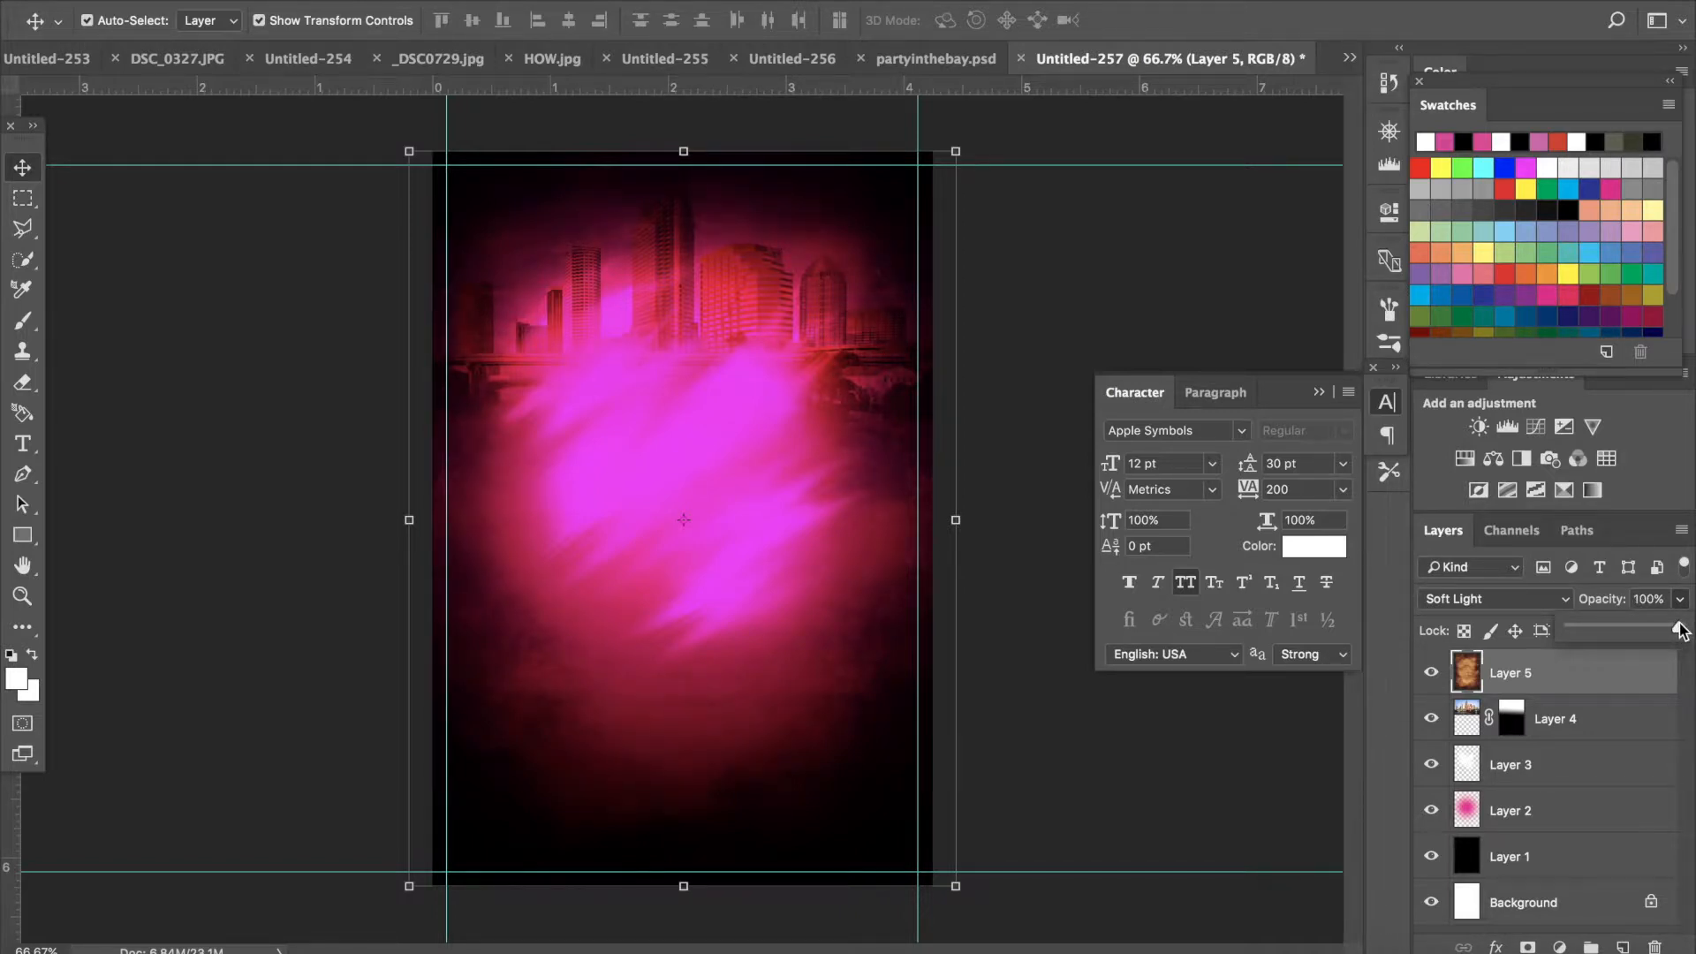
- Open the file dialog and search Downloads for mix
click(222, 4)
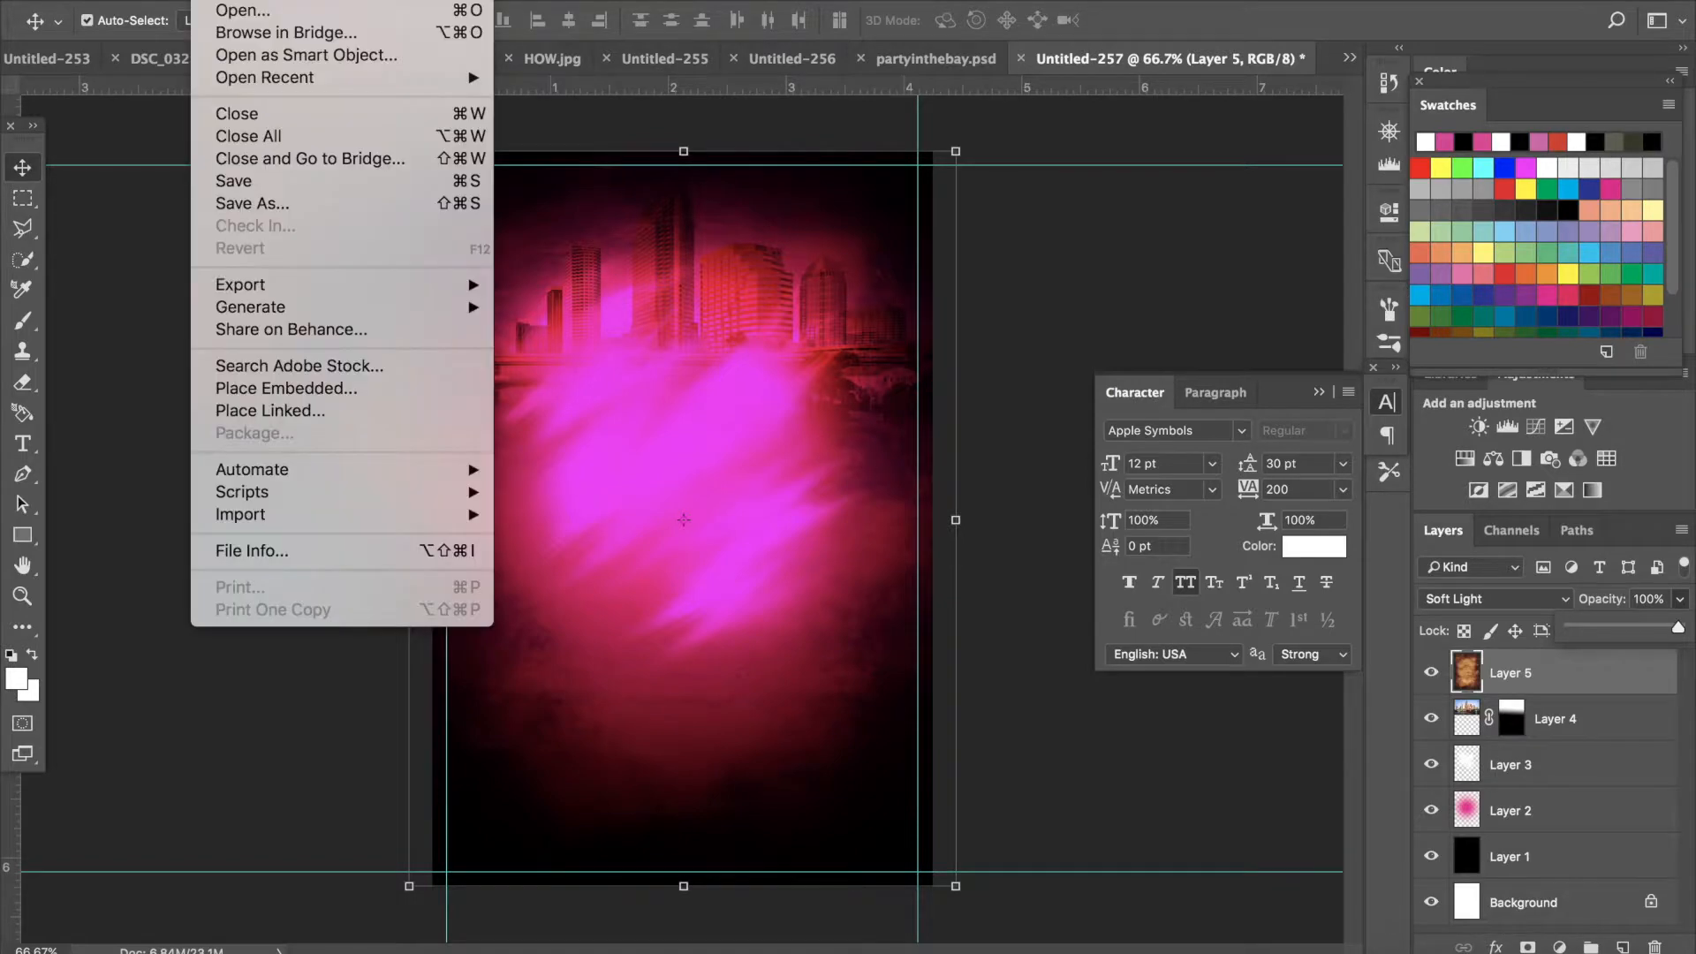
click(223, 10)
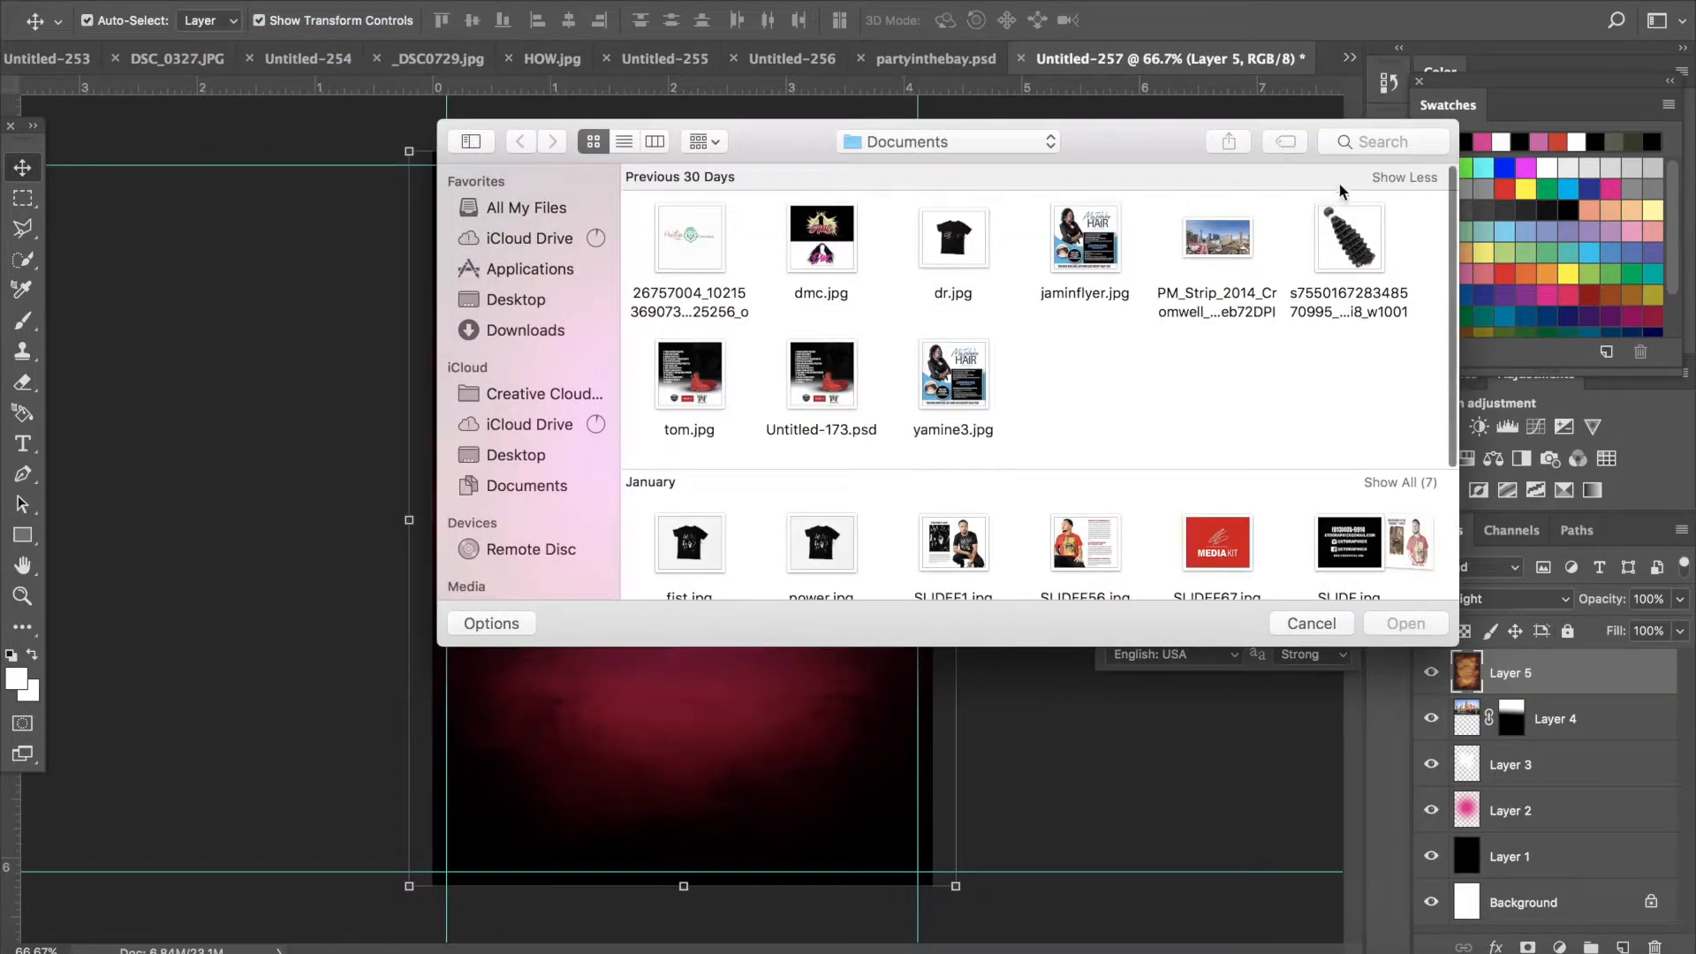
click(1407, 145)
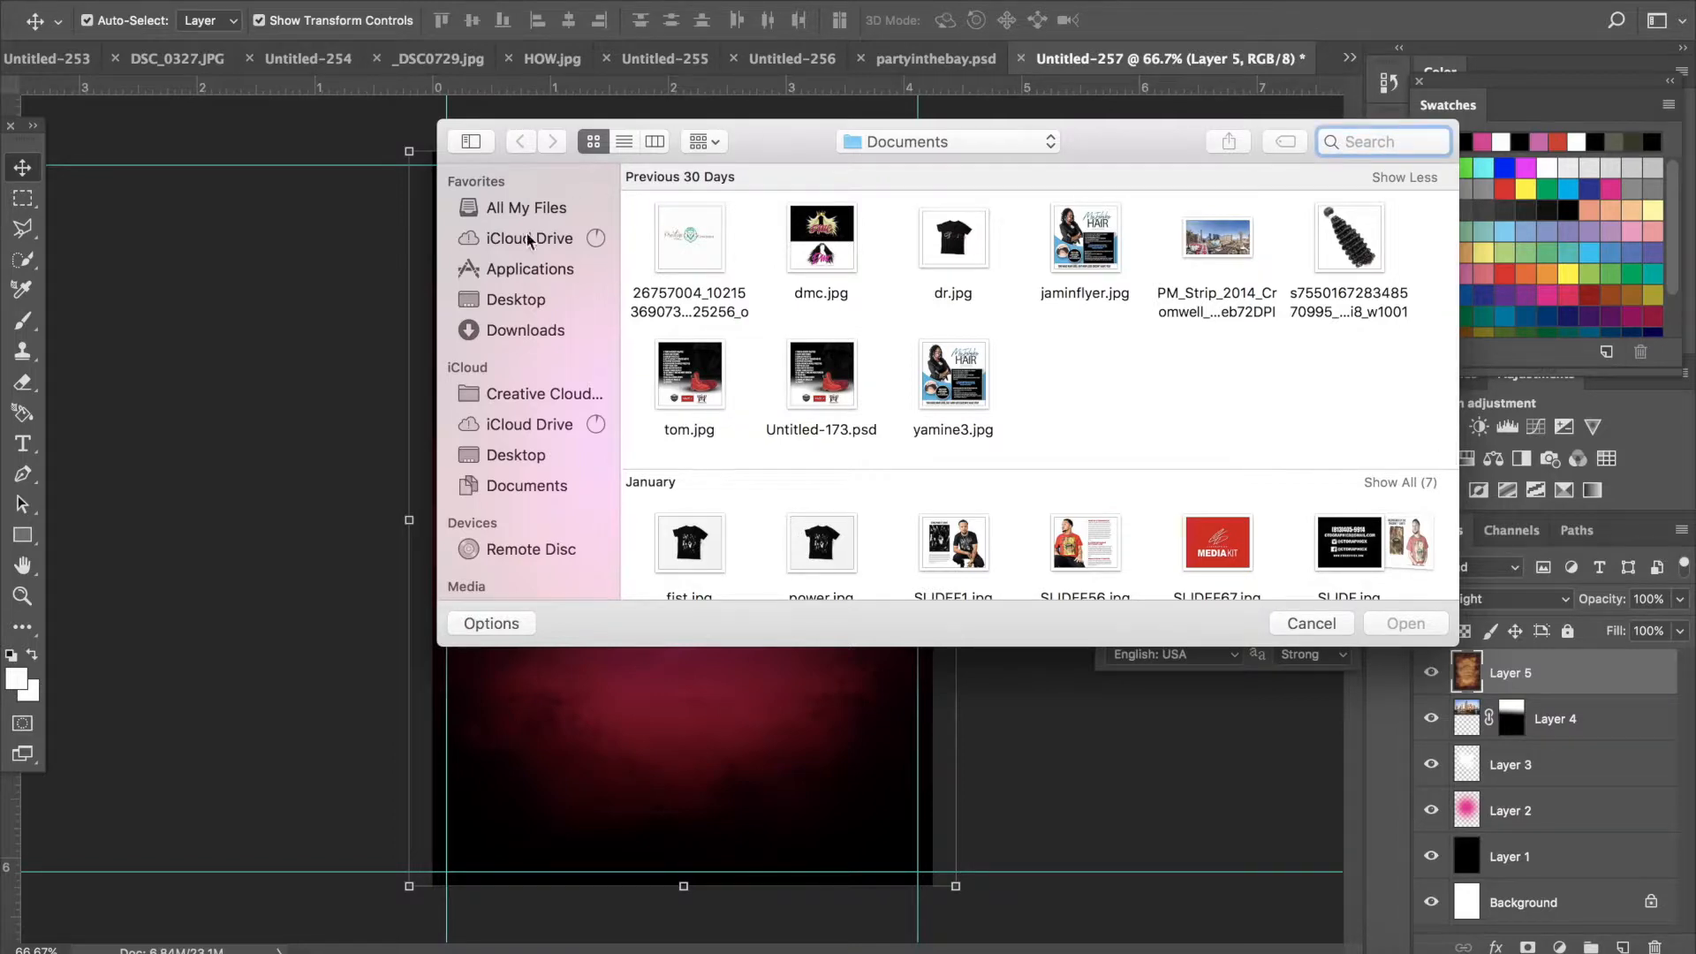
click(533, 333)
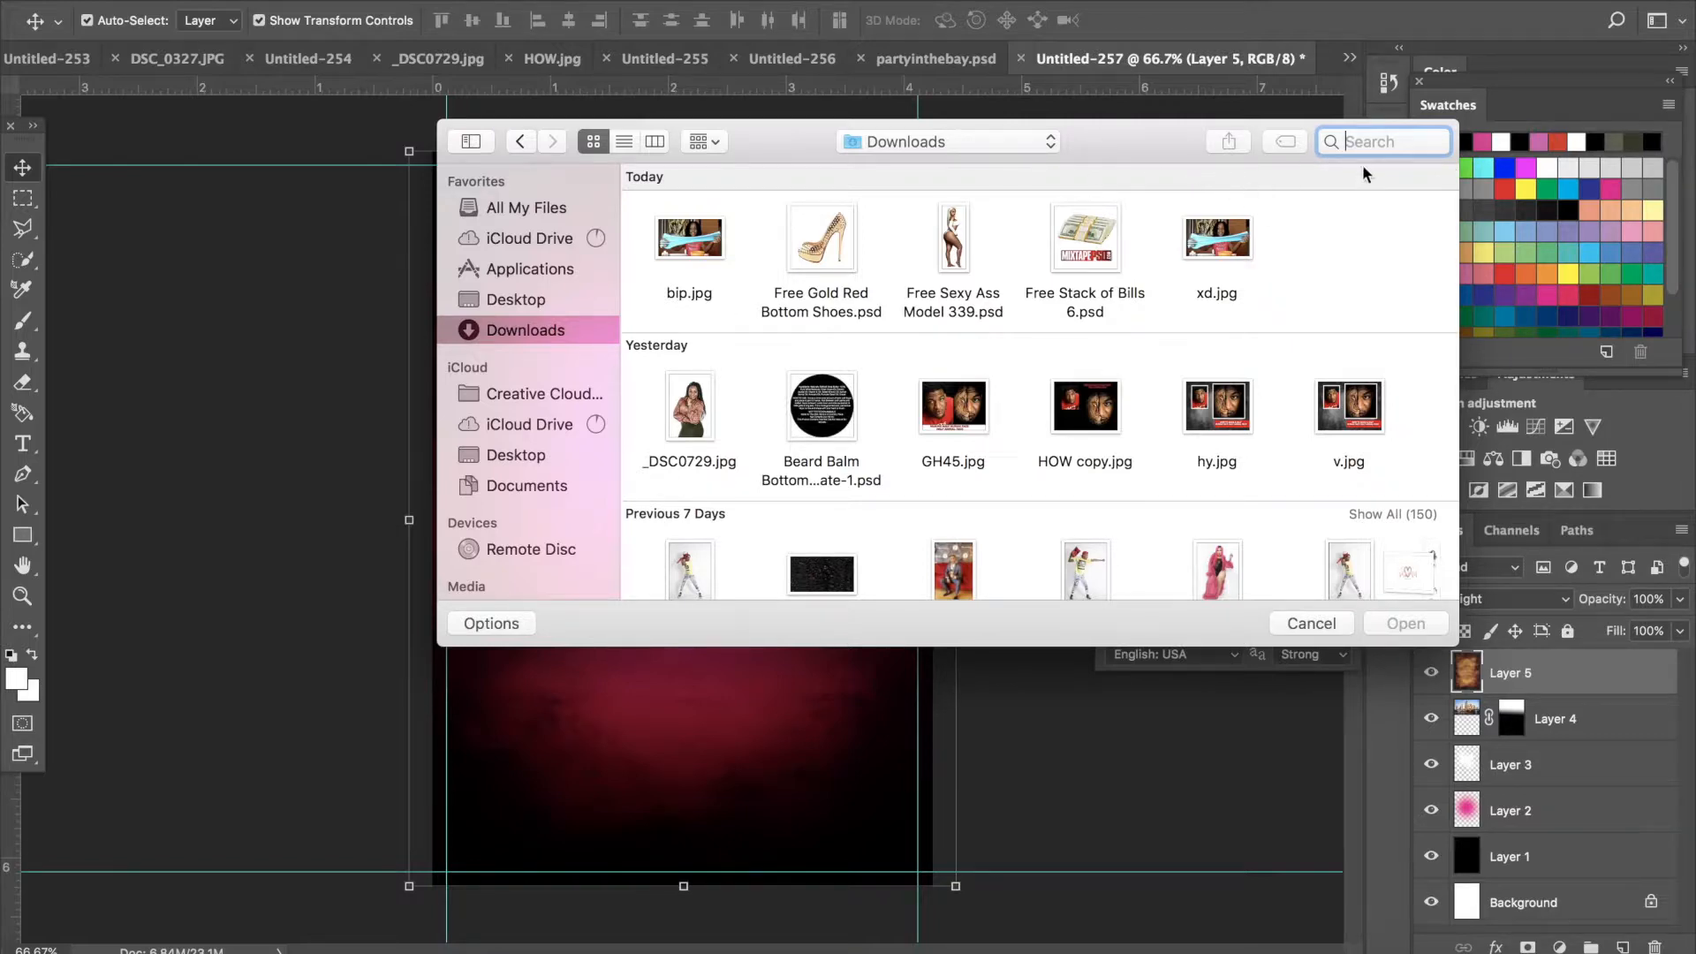
text(m)
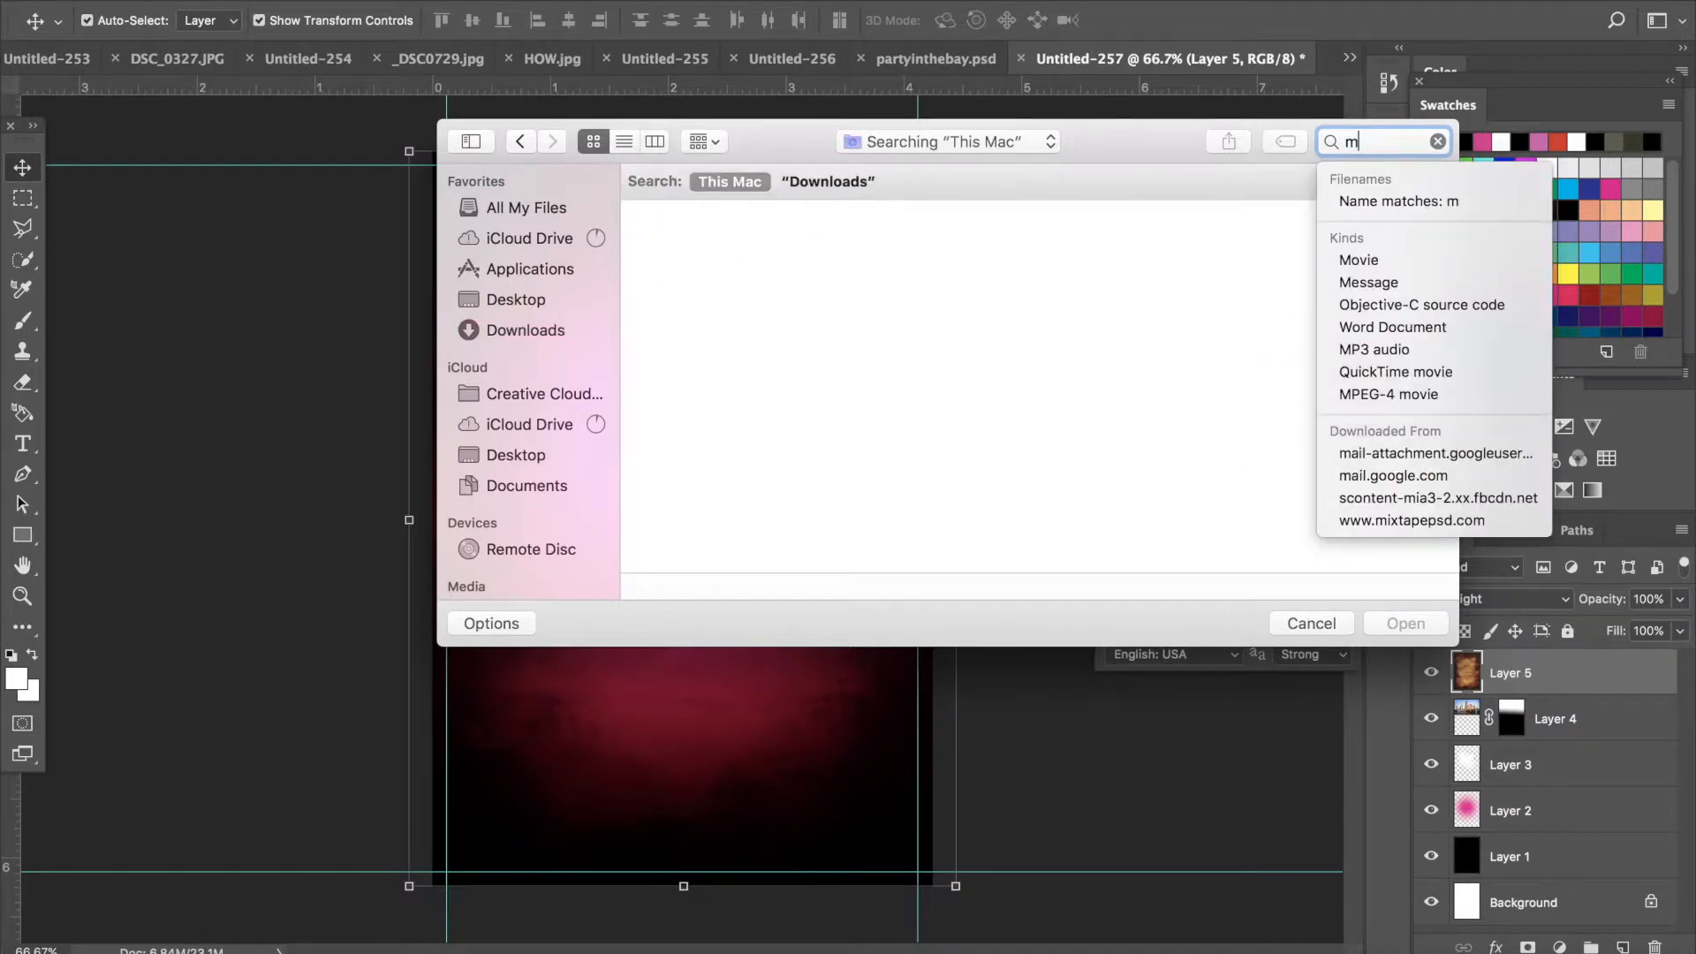
text(ix)
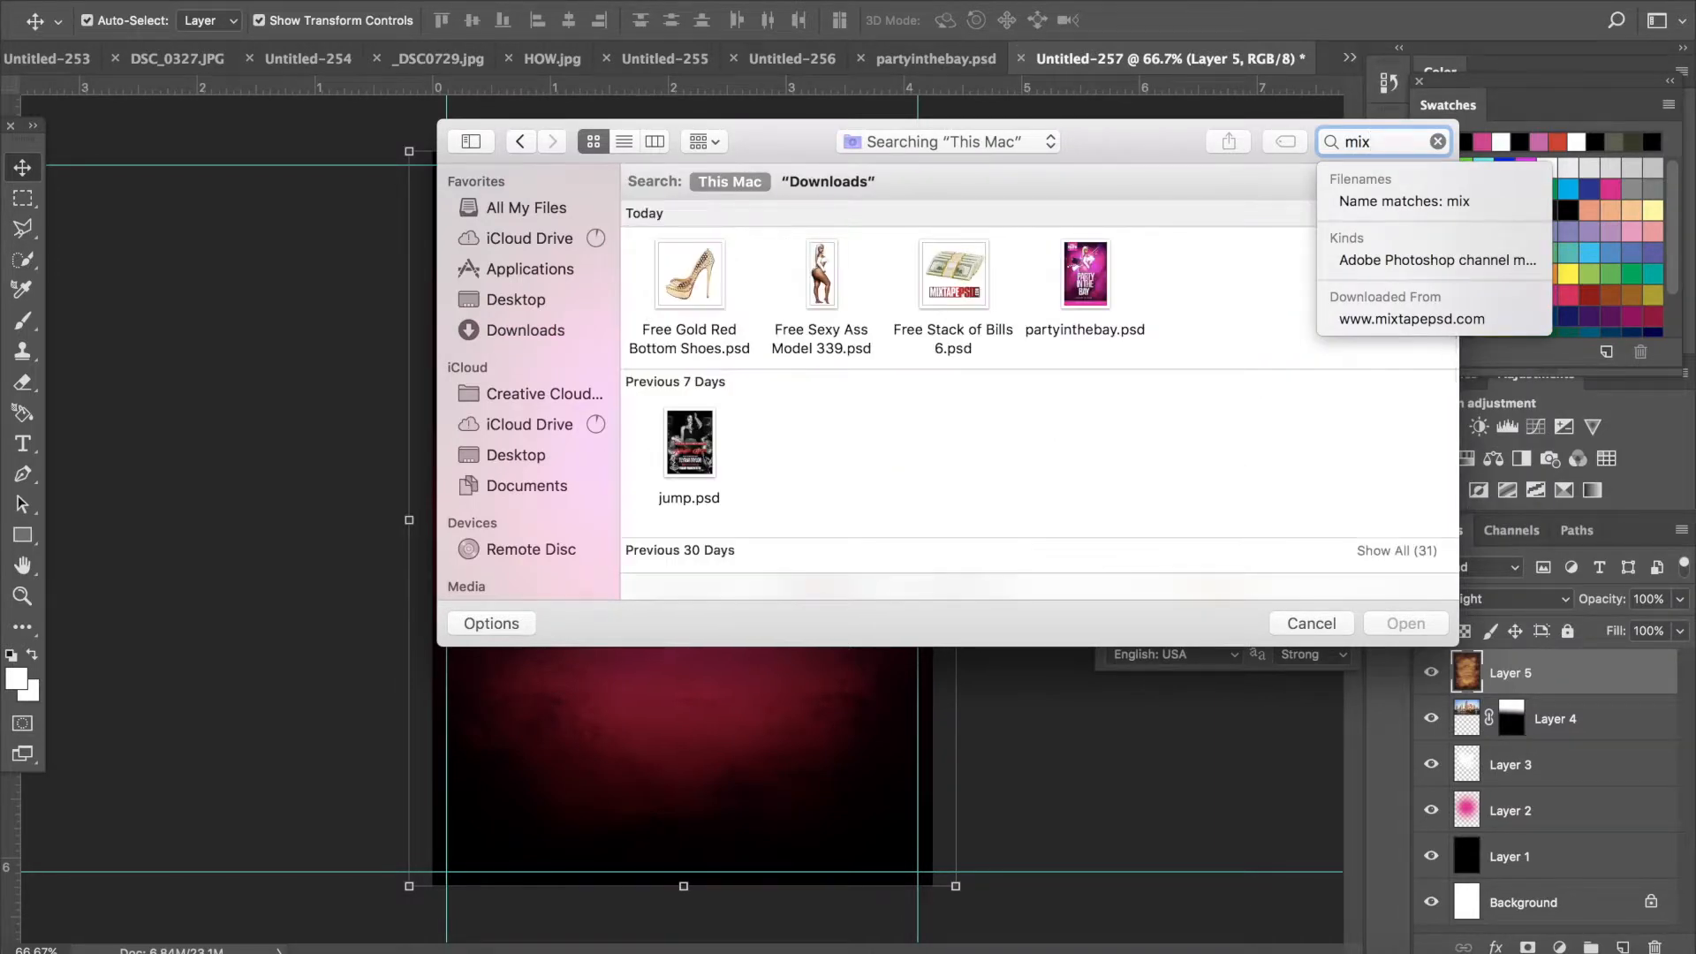
- Browse the Downloads search results for mix and open Free Sexy Ass Model 248.psd
scroll(1189, 489, down, 4)
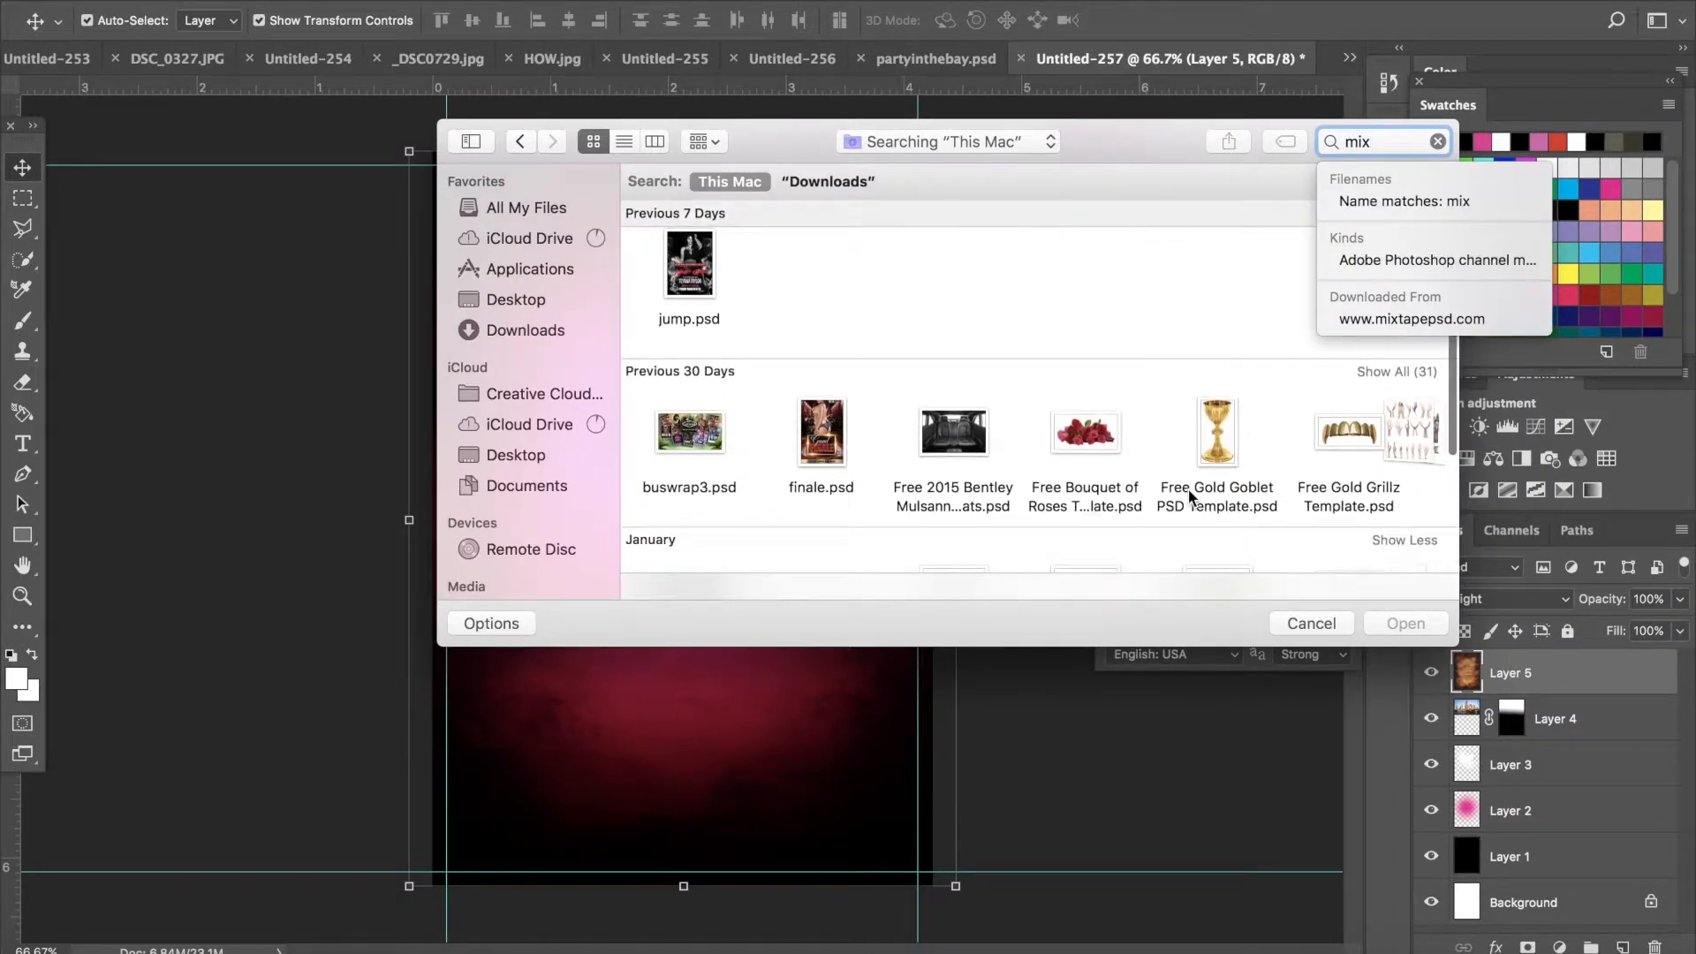
scroll(1189, 490, right, 10)
scroll(1190, 494, right, 2)
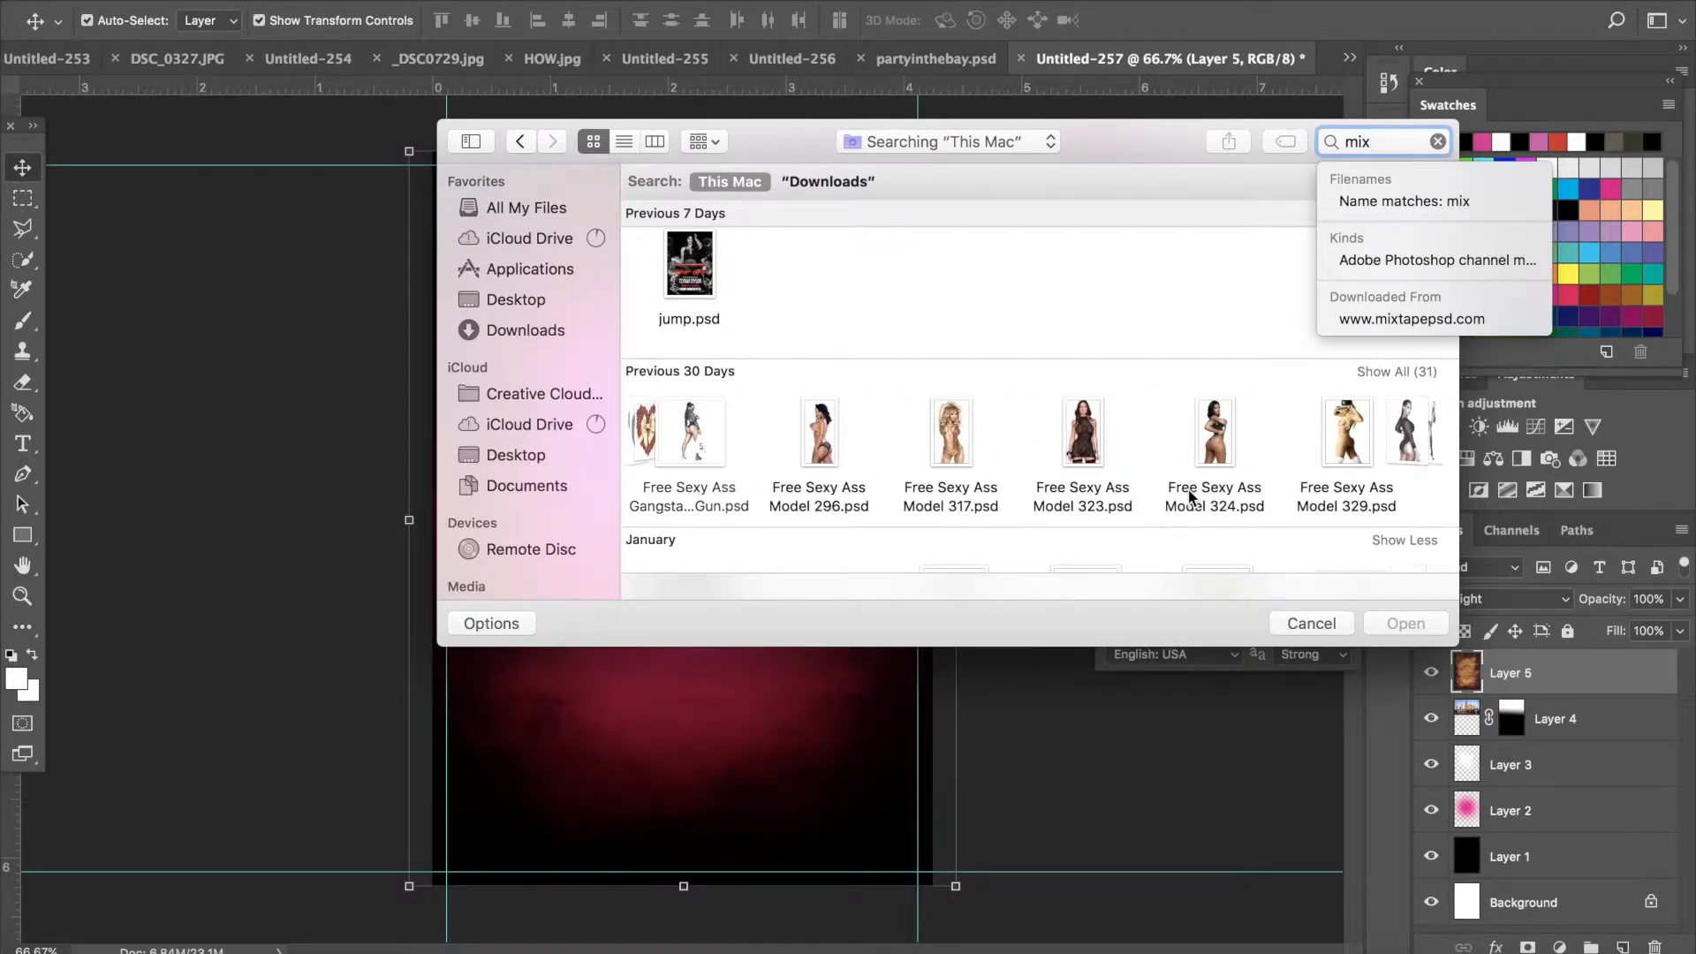
scroll(1189, 497, right, 4)
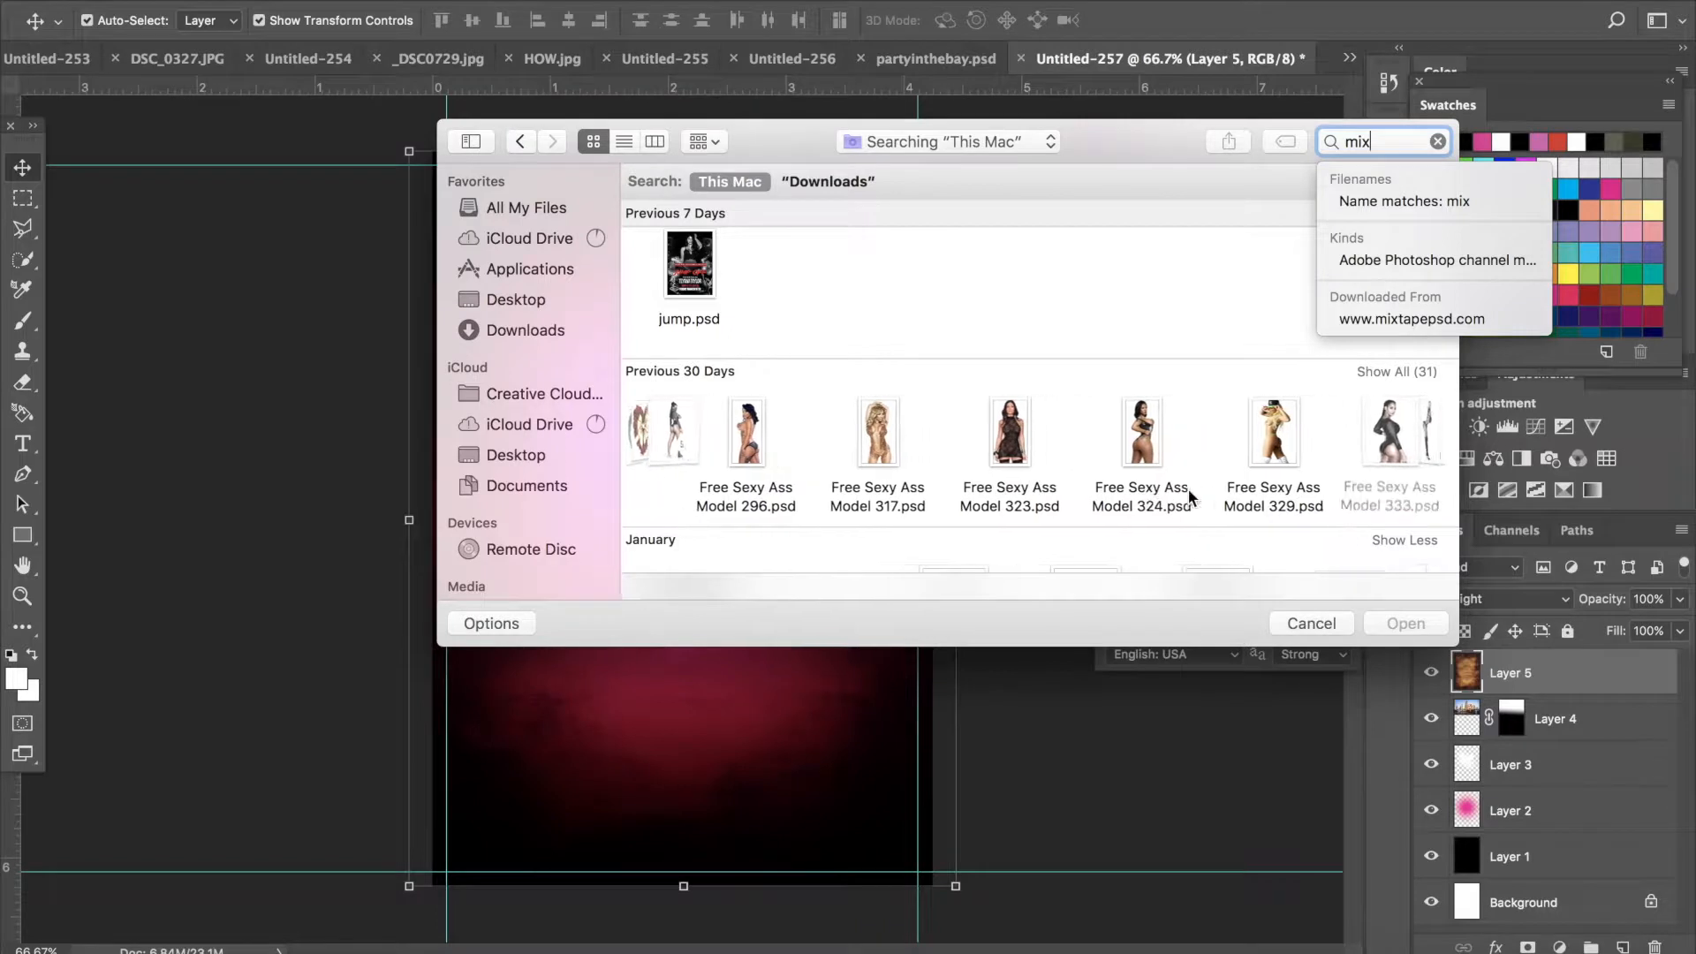
scroll(1189, 496, right, 8)
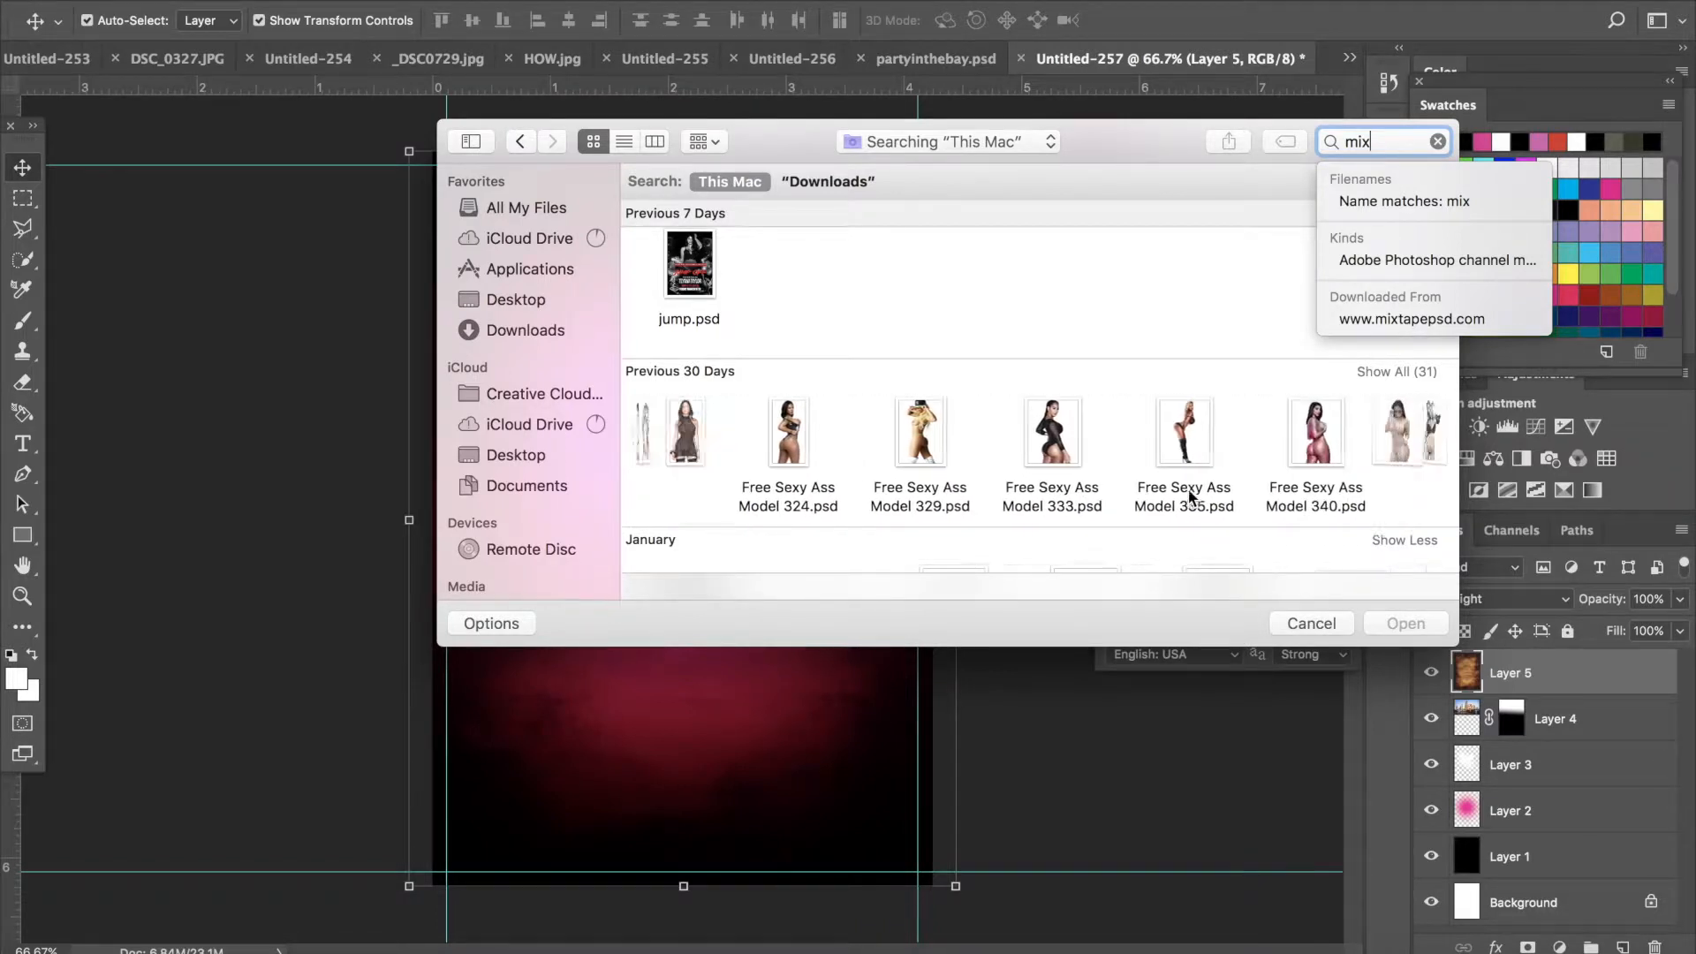
scroll(1189, 497, right, 4)
scroll(1189, 497, right, 8)
scroll(1189, 495, right, 6)
scroll(1189, 495, down, 2)
scroll(1189, 495, right, 12)
scroll(1189, 495, down, 1)
scroll(1189, 496, left, 10)
scroll(1189, 497, down, 3)
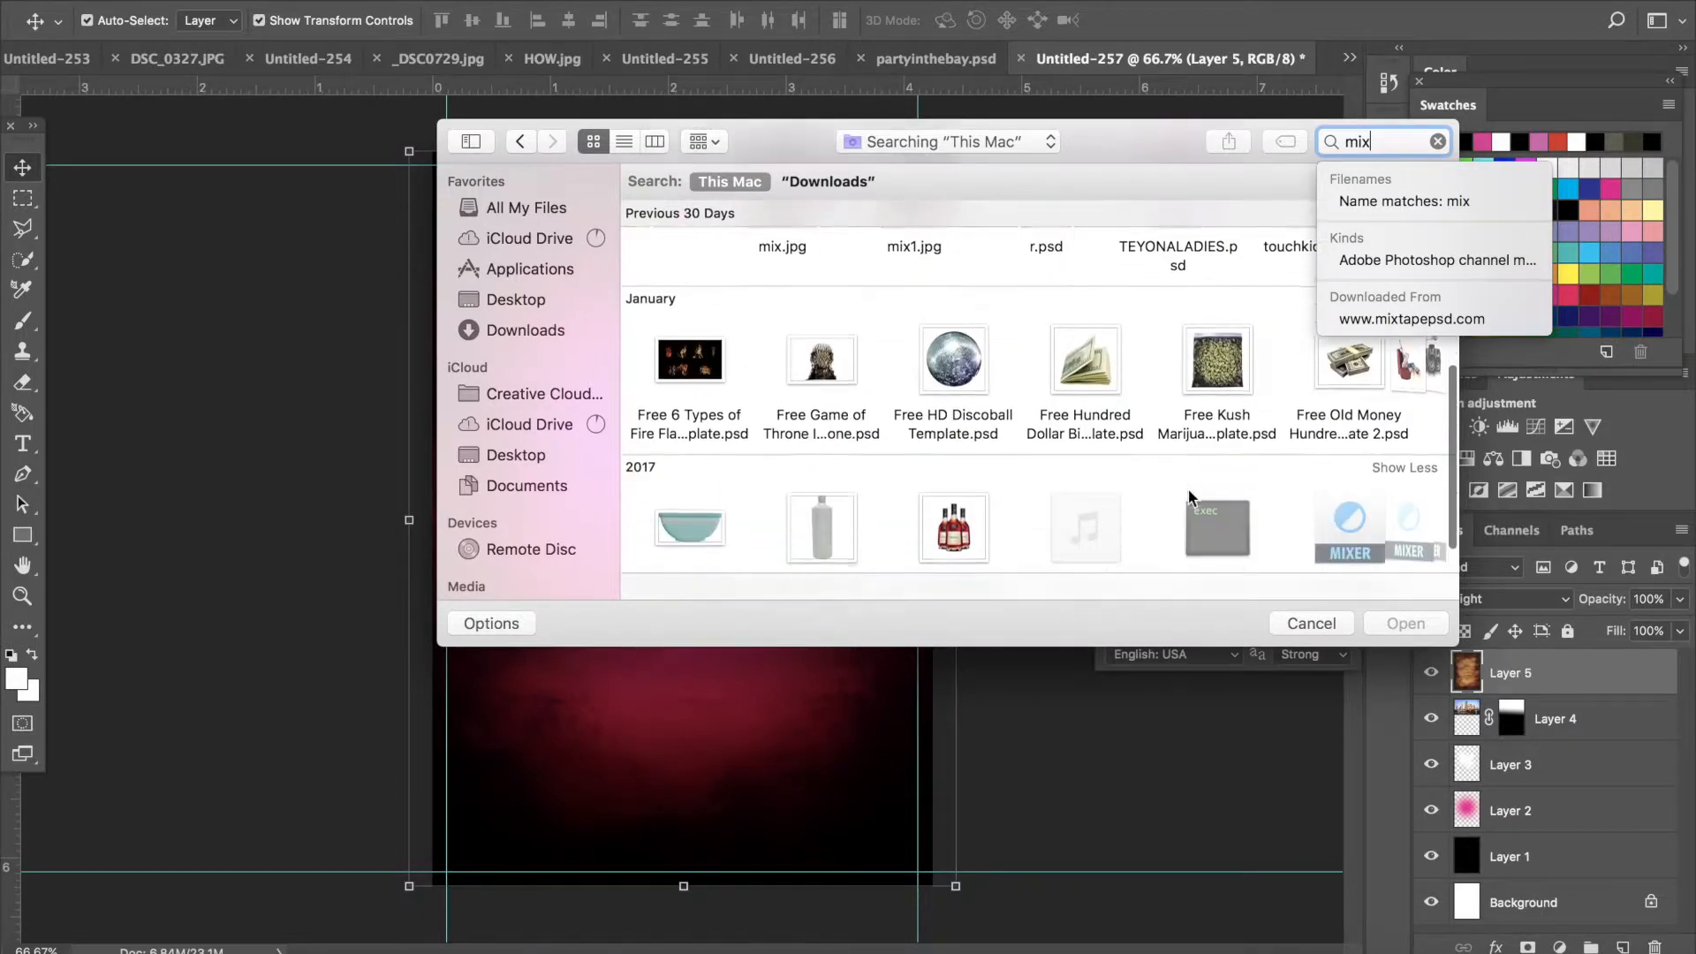
scroll(1189, 496, down, 1)
scroll(1189, 497, right, 15)
scroll(1189, 495, right, 15)
scroll(1189, 495, right, 15)
scroll(1190, 497, right, 15)
scroll(1189, 497, right, 15)
scroll(1189, 496, right, 15)
scroll(1189, 497, right, 12)
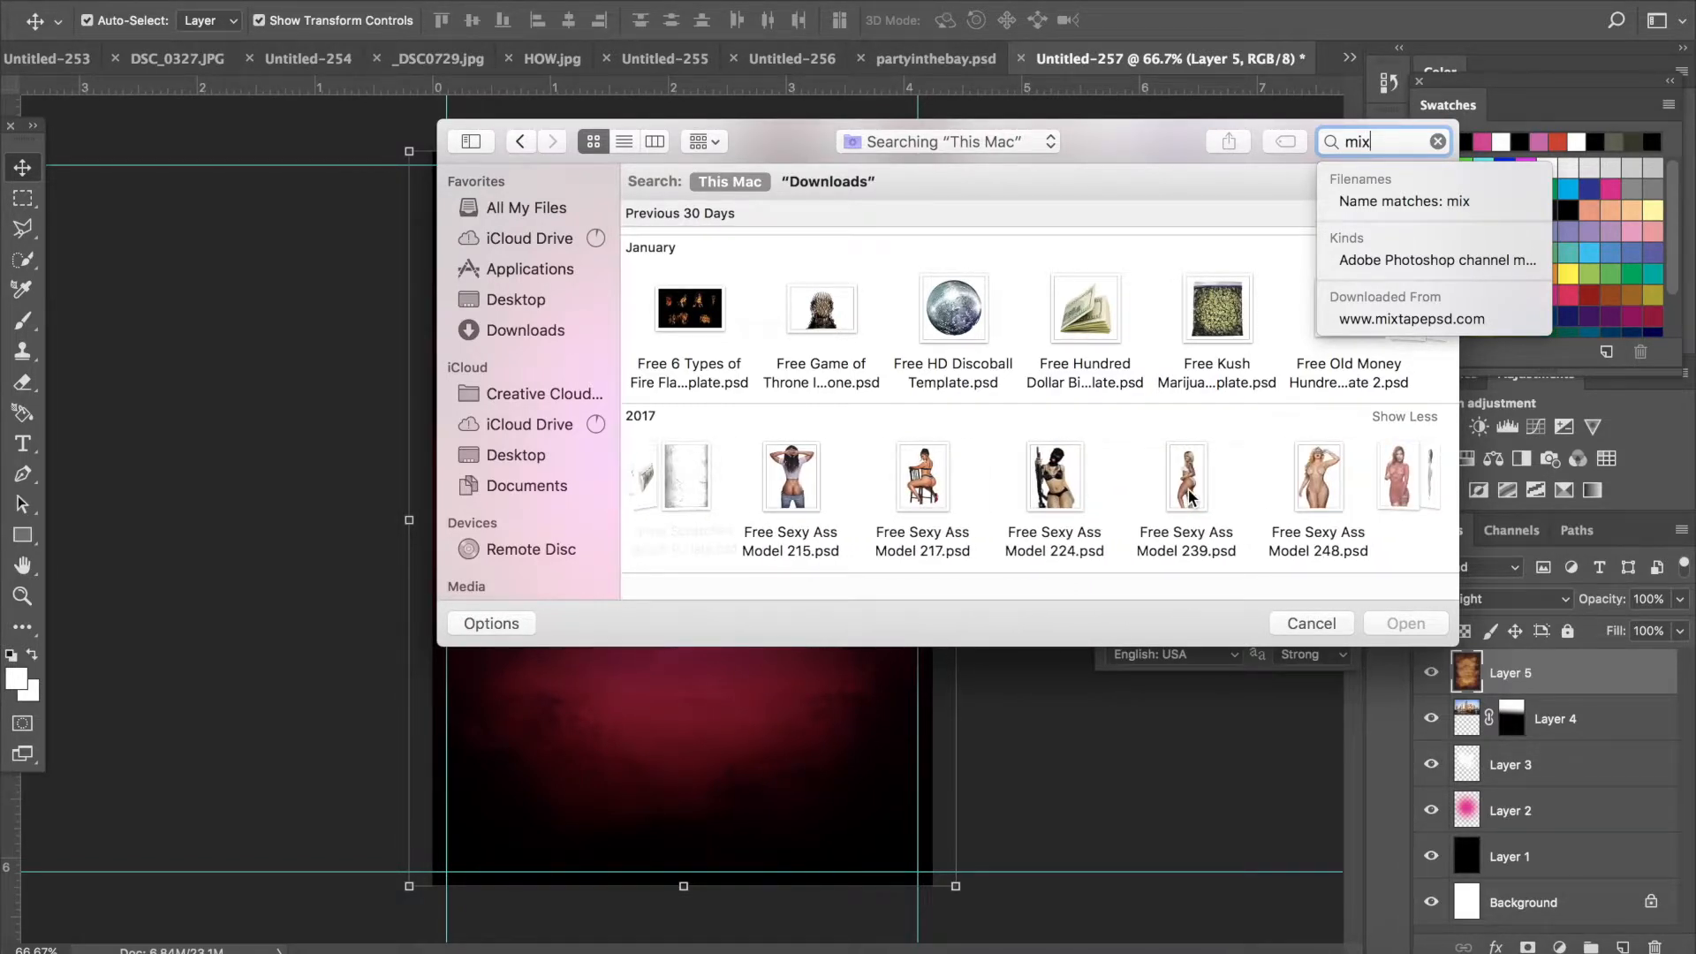
scroll(1189, 496, right, 3)
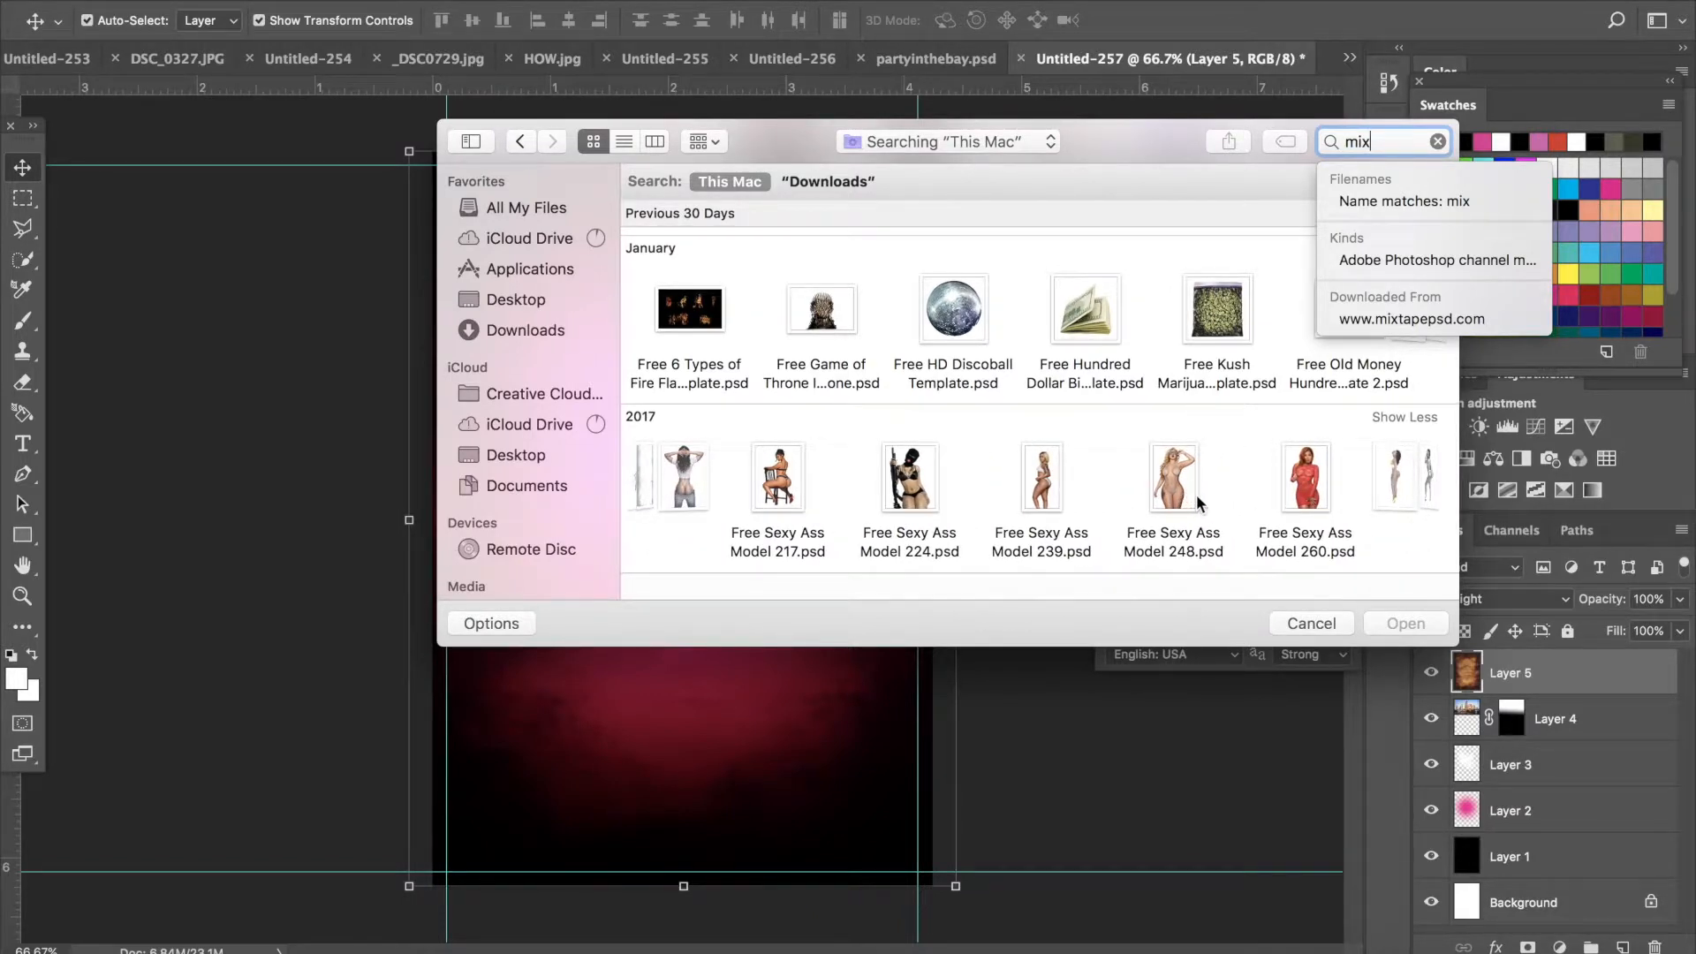
click(1190, 496)
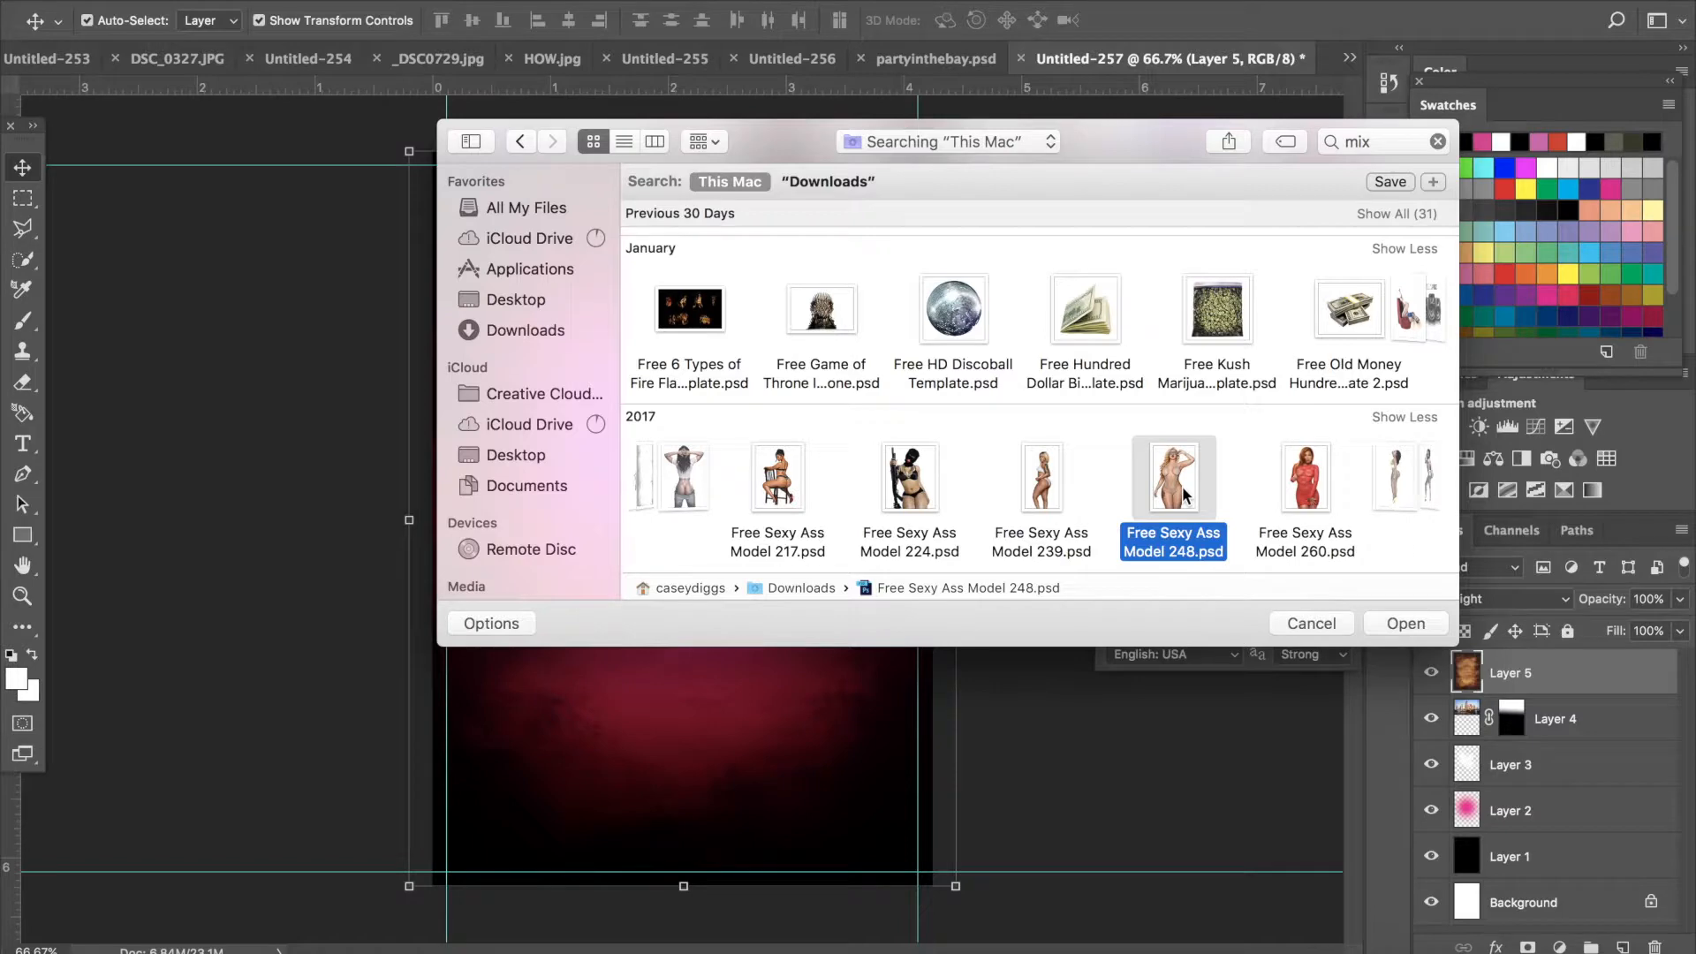
double_click(1187, 494)
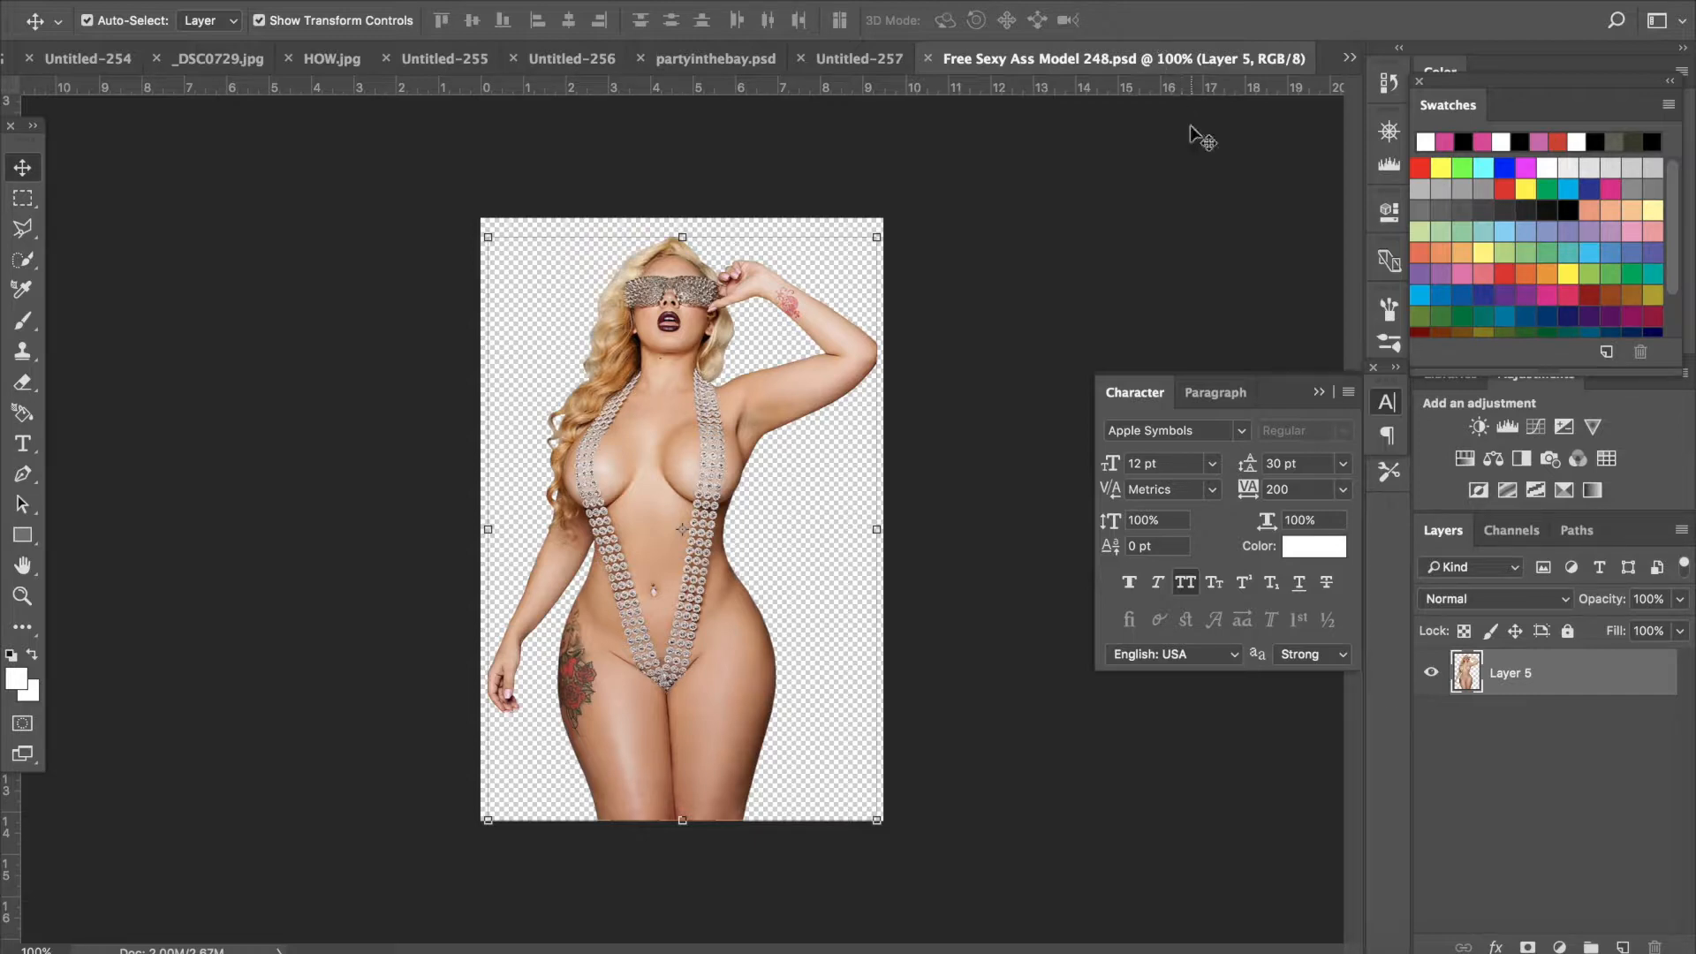
- Float the model document window, drag the model into the flyer, and place her in the upper centre
drag(1162, 106, 1166, 120)
drag(1103, 69, 899, 240)
drag(1094, 214, 1096, 215)
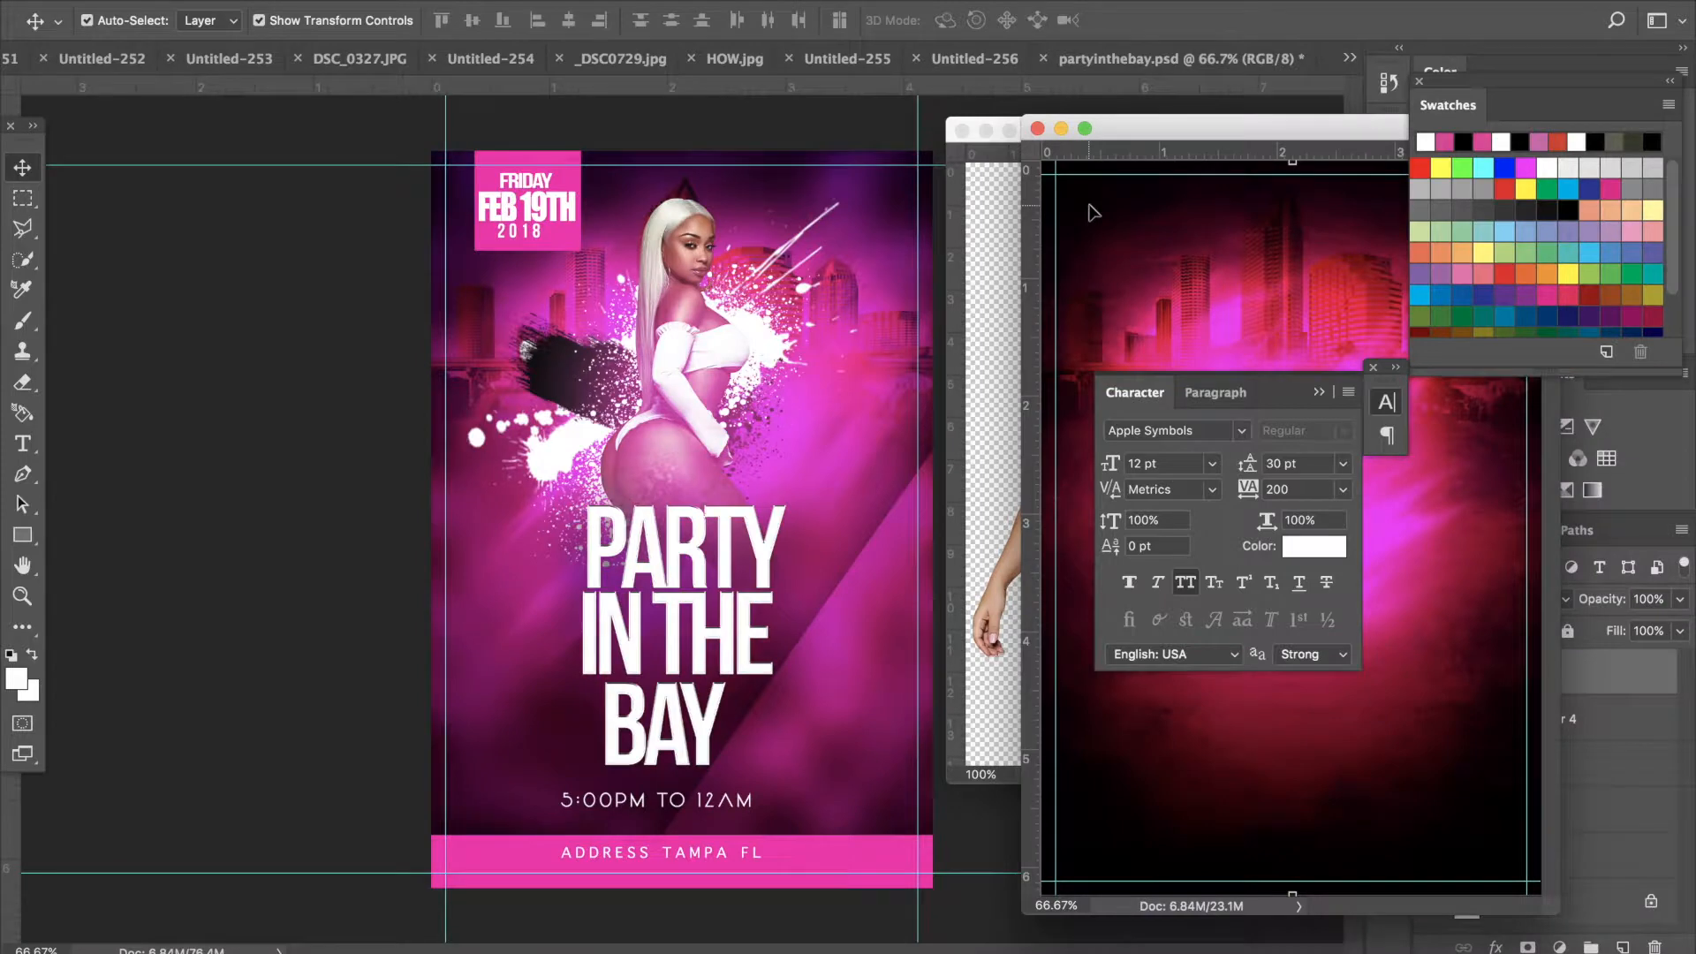
drag(1140, 120, 638, 41)
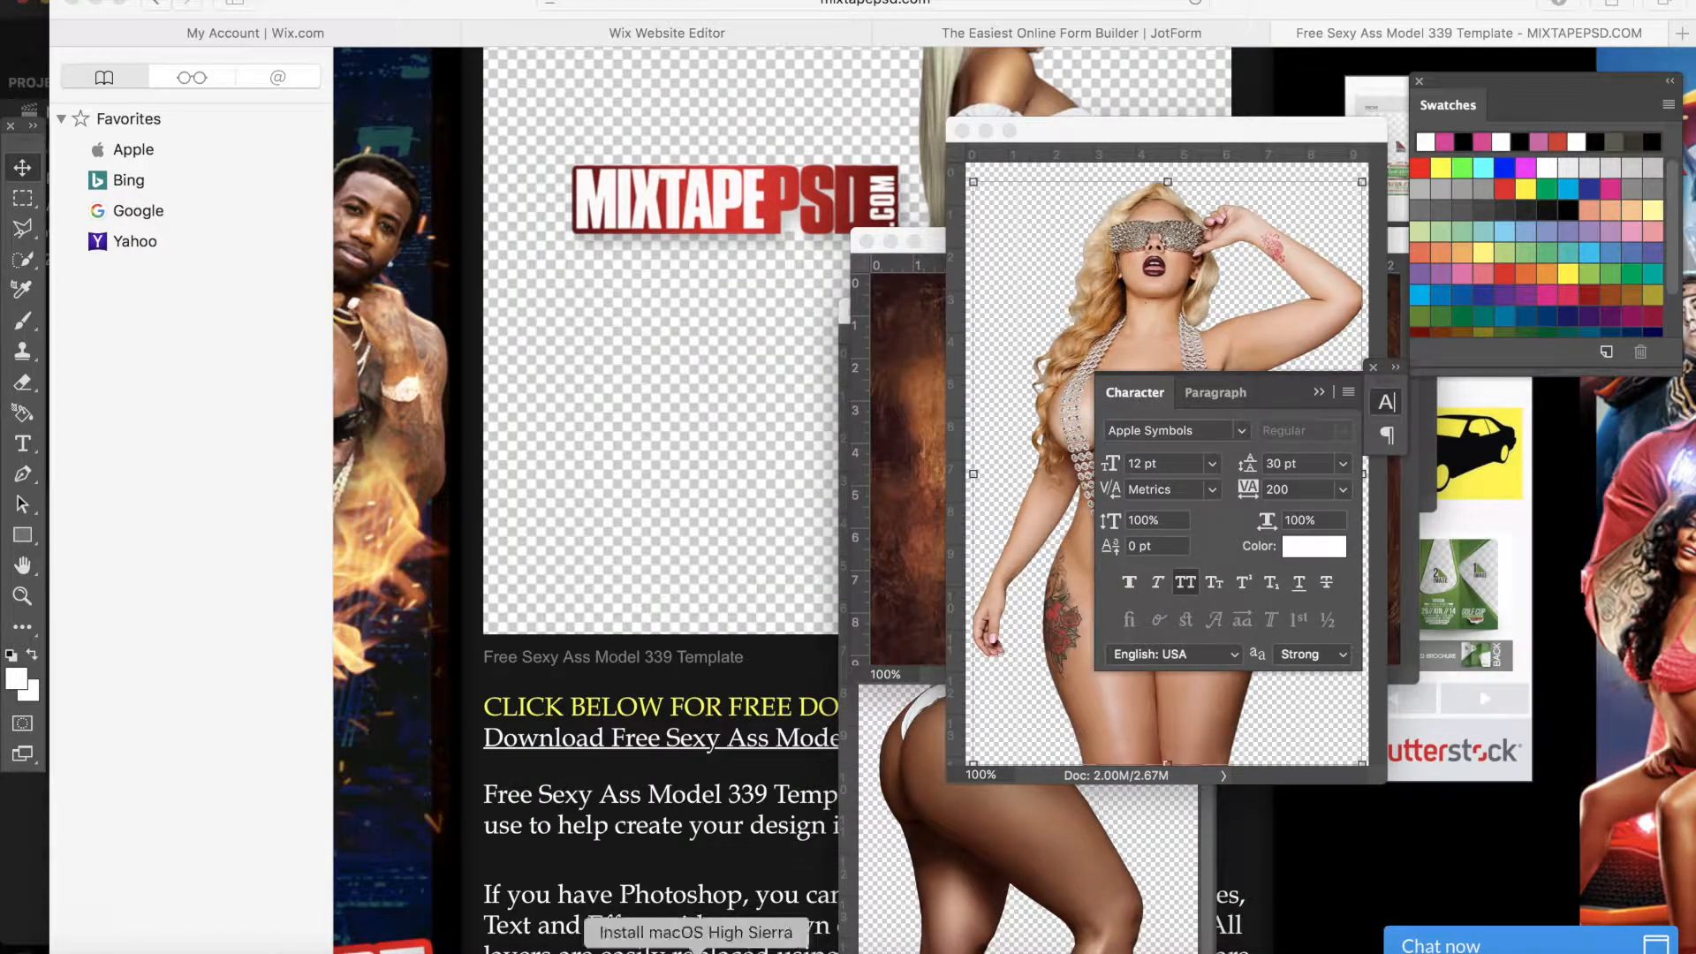
click(673, 951)
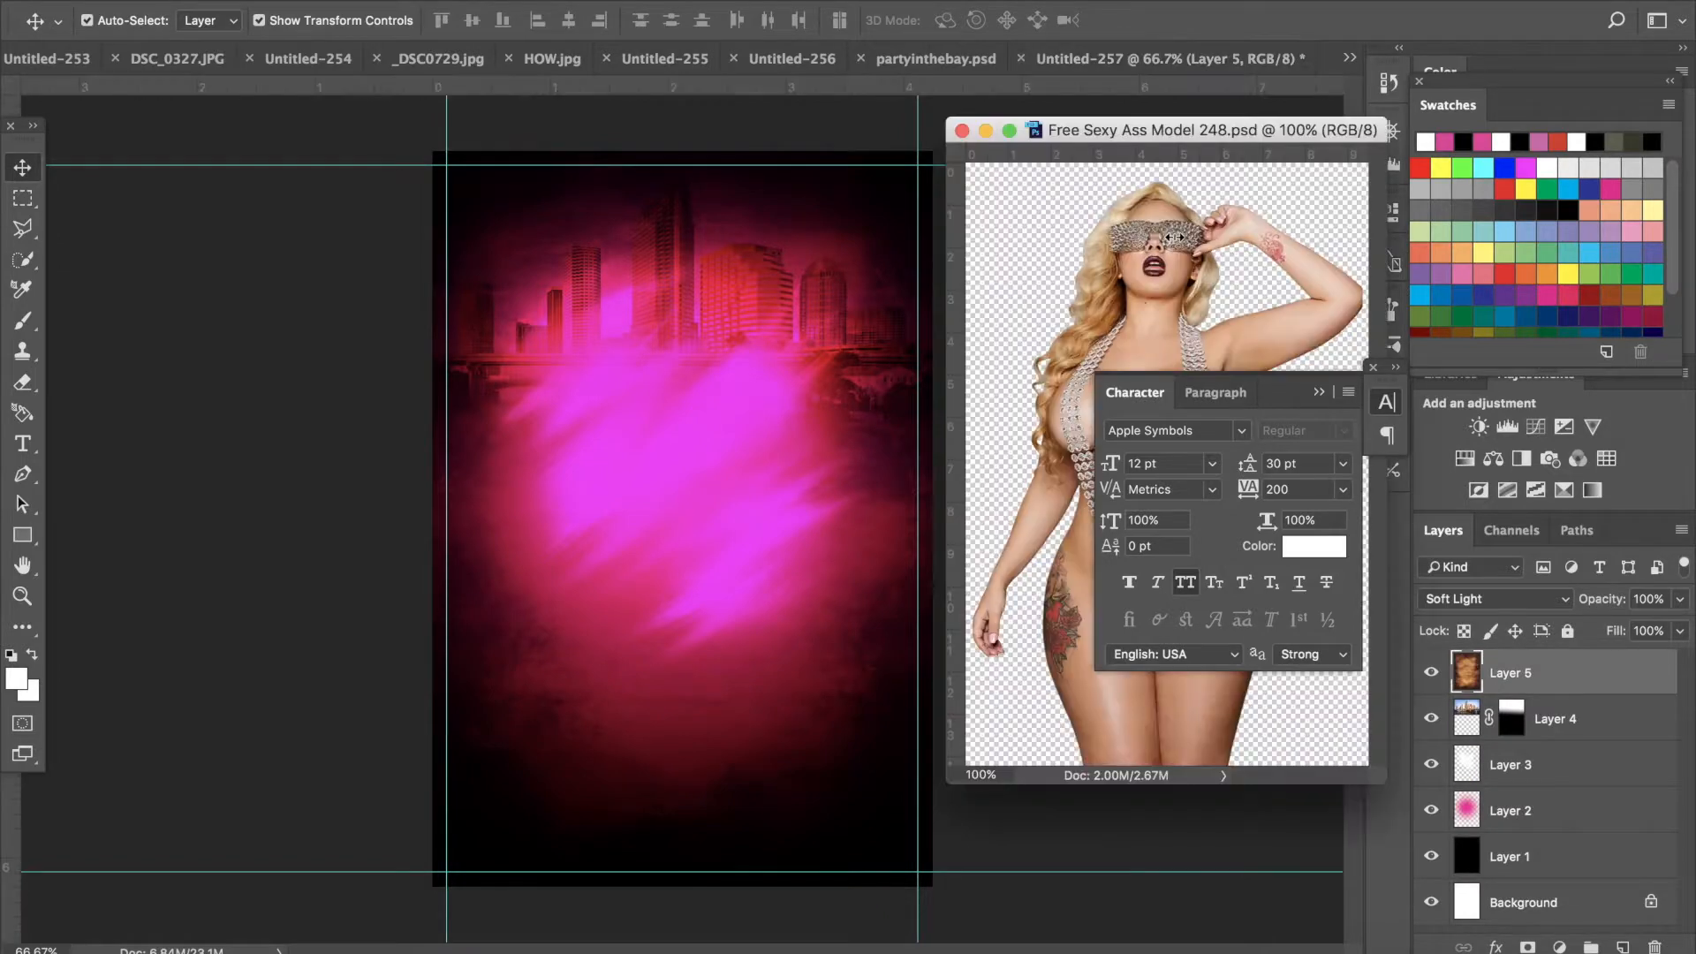
click(1175, 237)
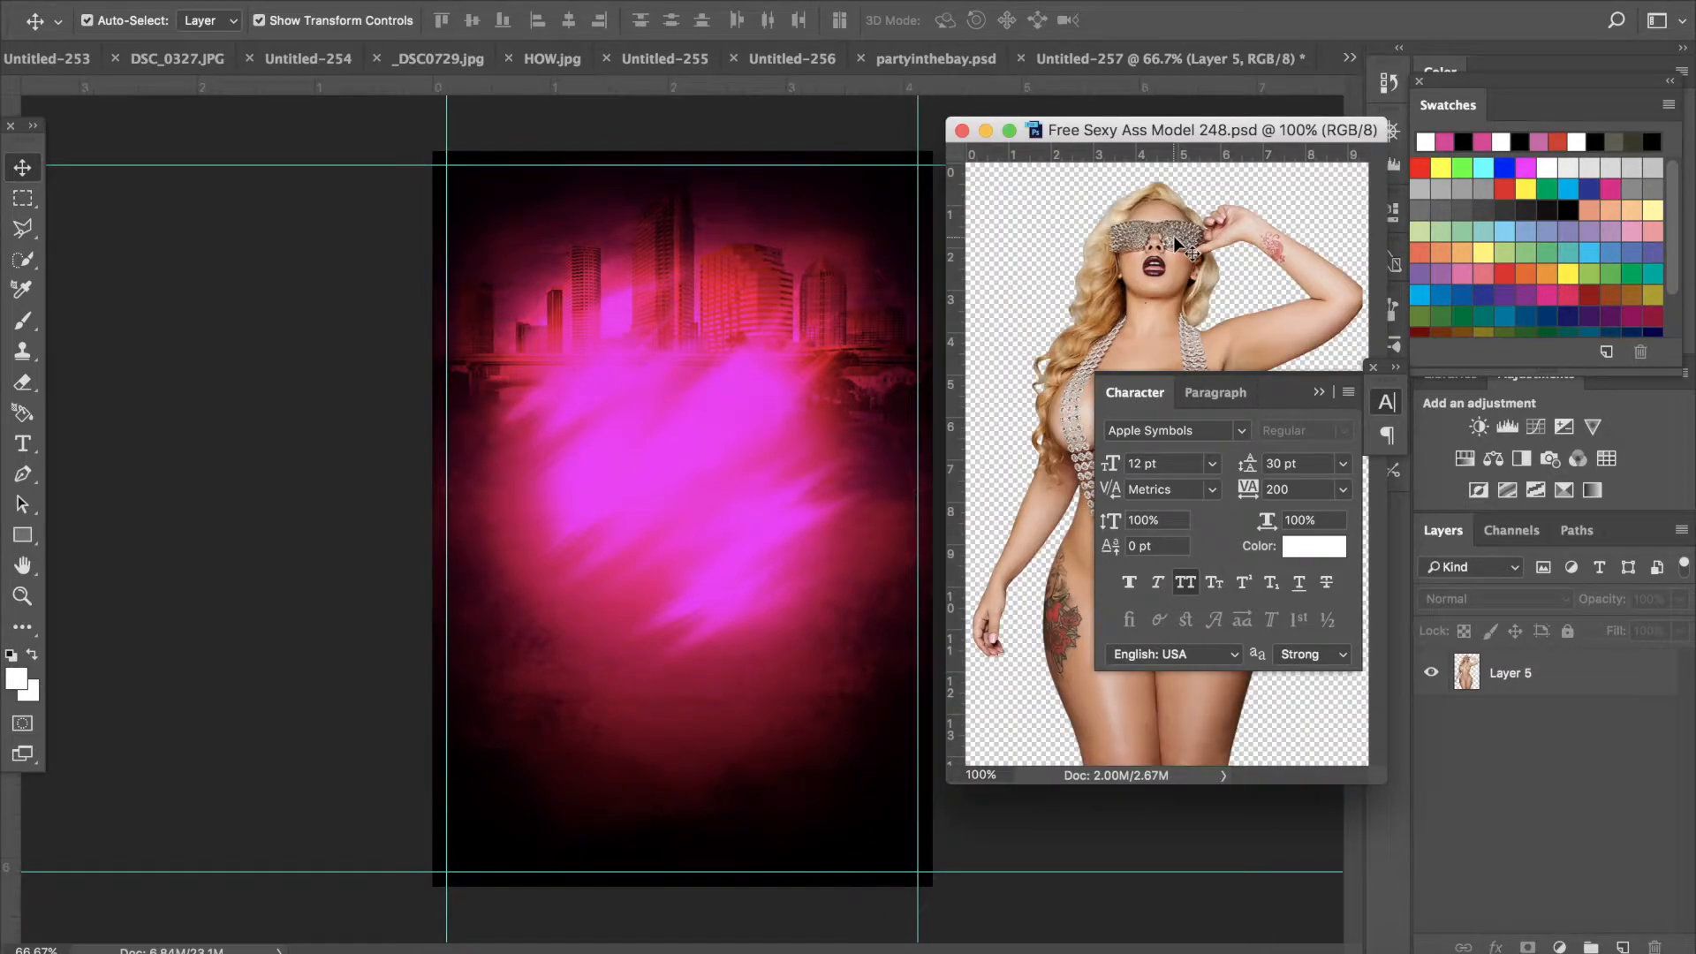
drag(1175, 239, 778, 366)
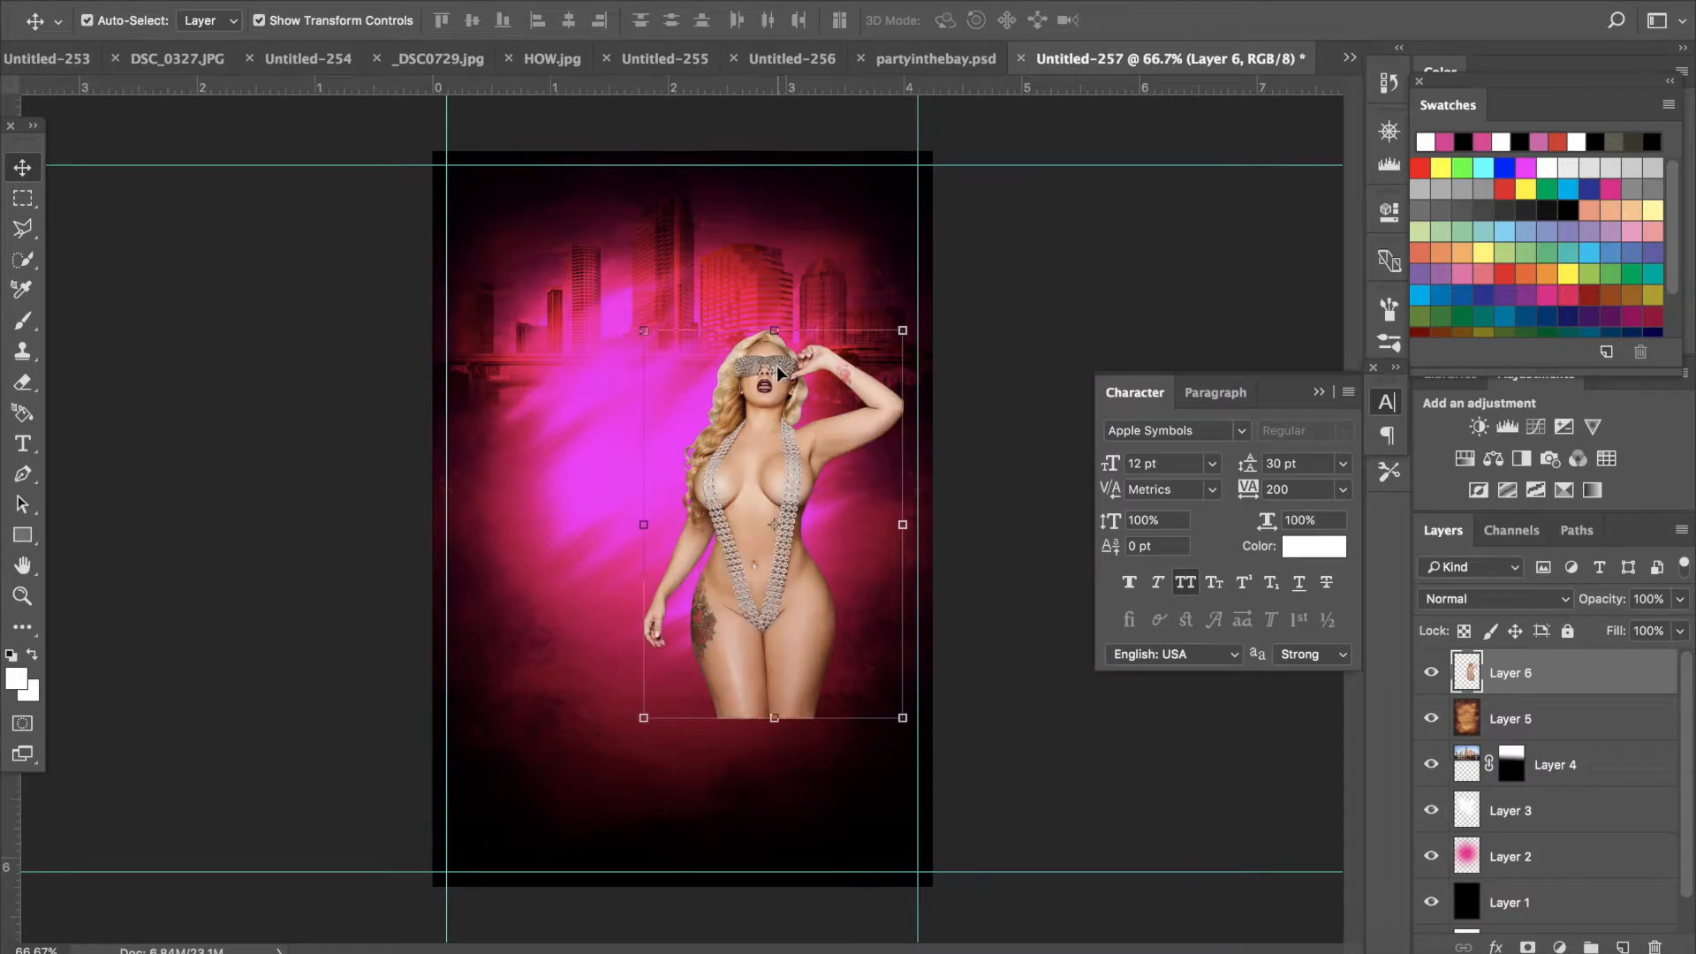
drag(777, 369, 695, 313)
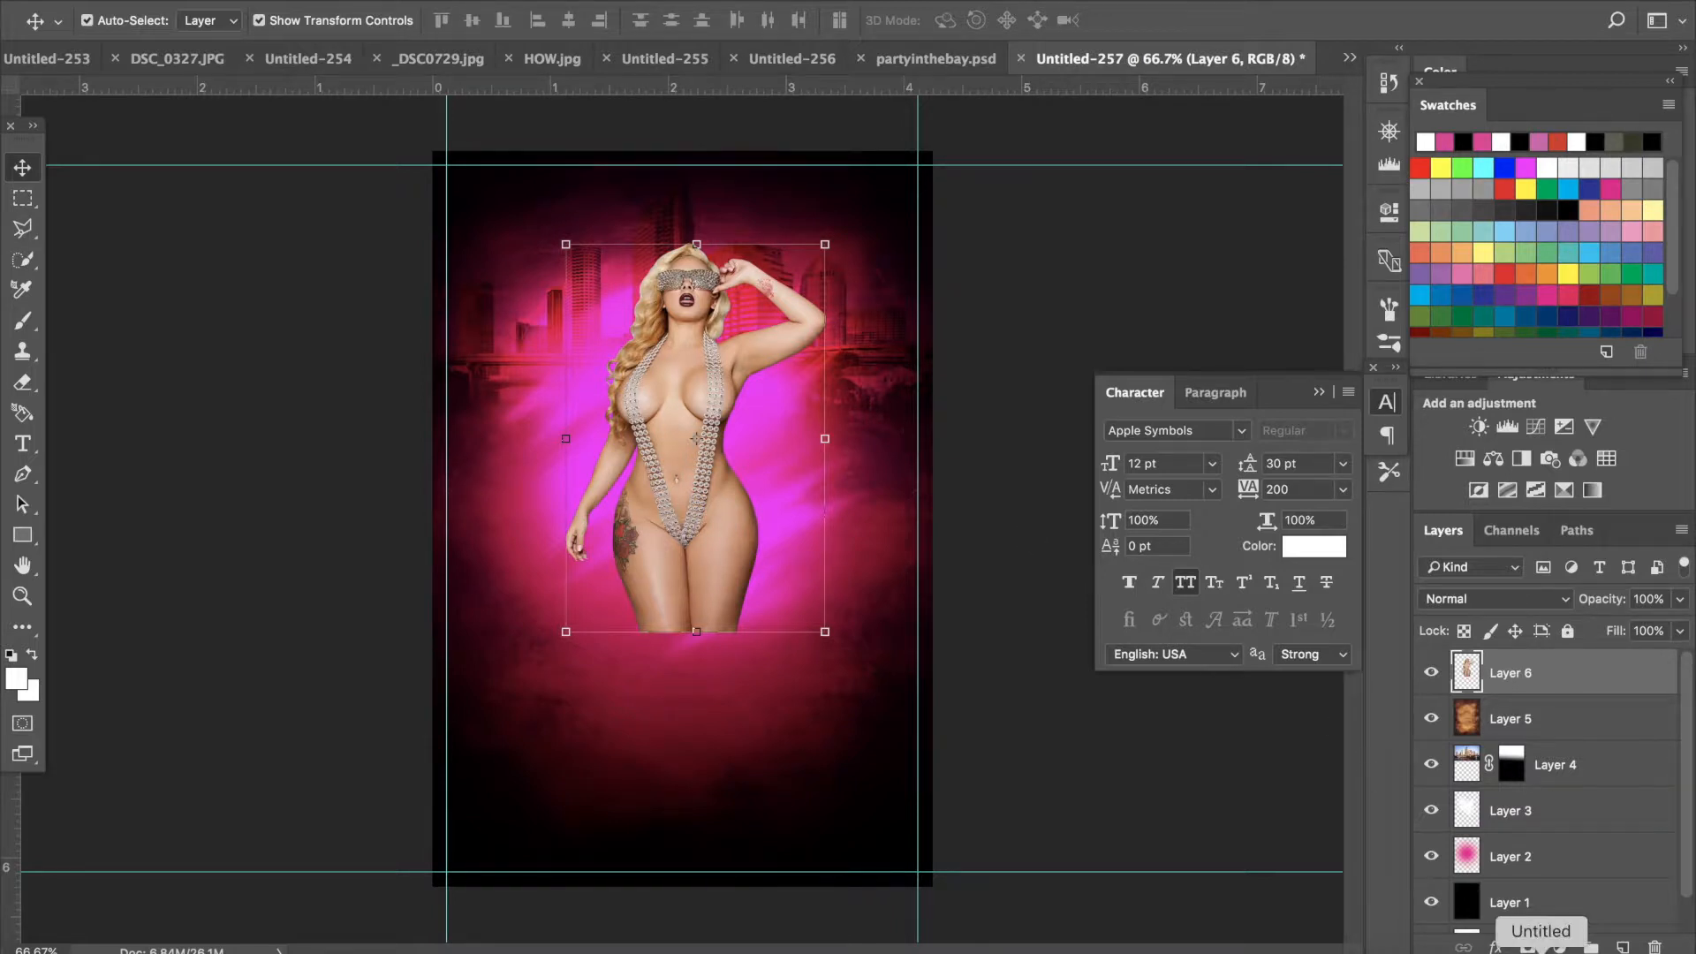
- Add a layer mask to the model layer and fade out the bottom of her legs with a gradient
click(1527, 946)
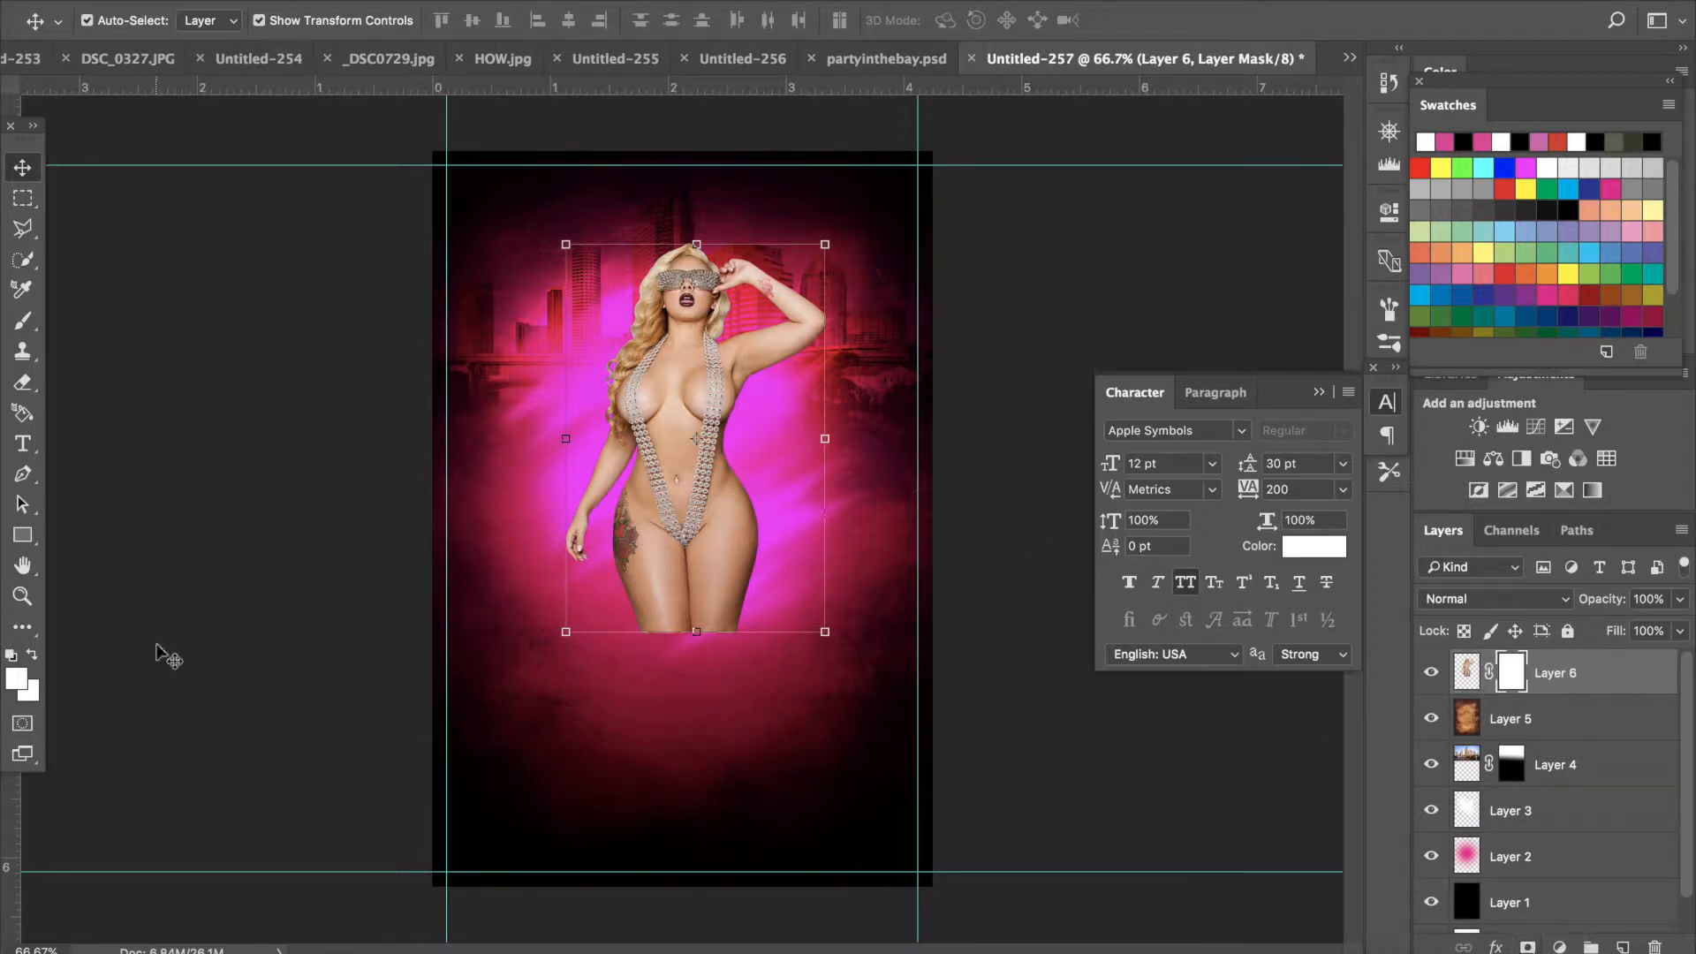
click(17, 634)
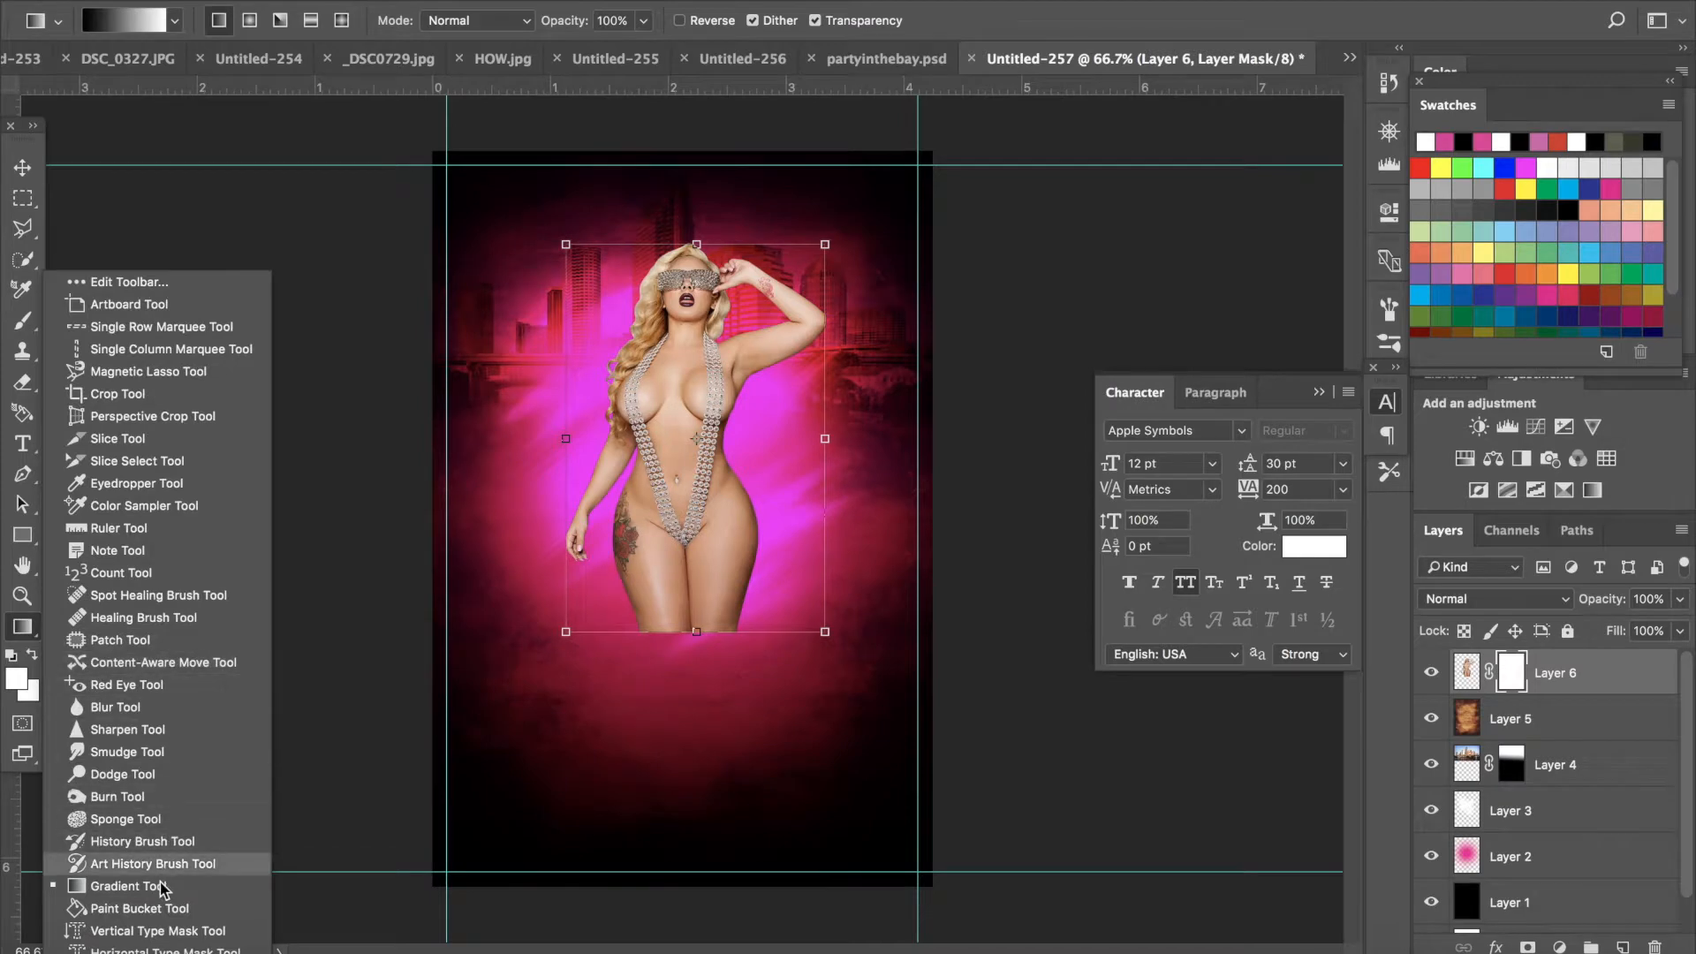
click(114, 890)
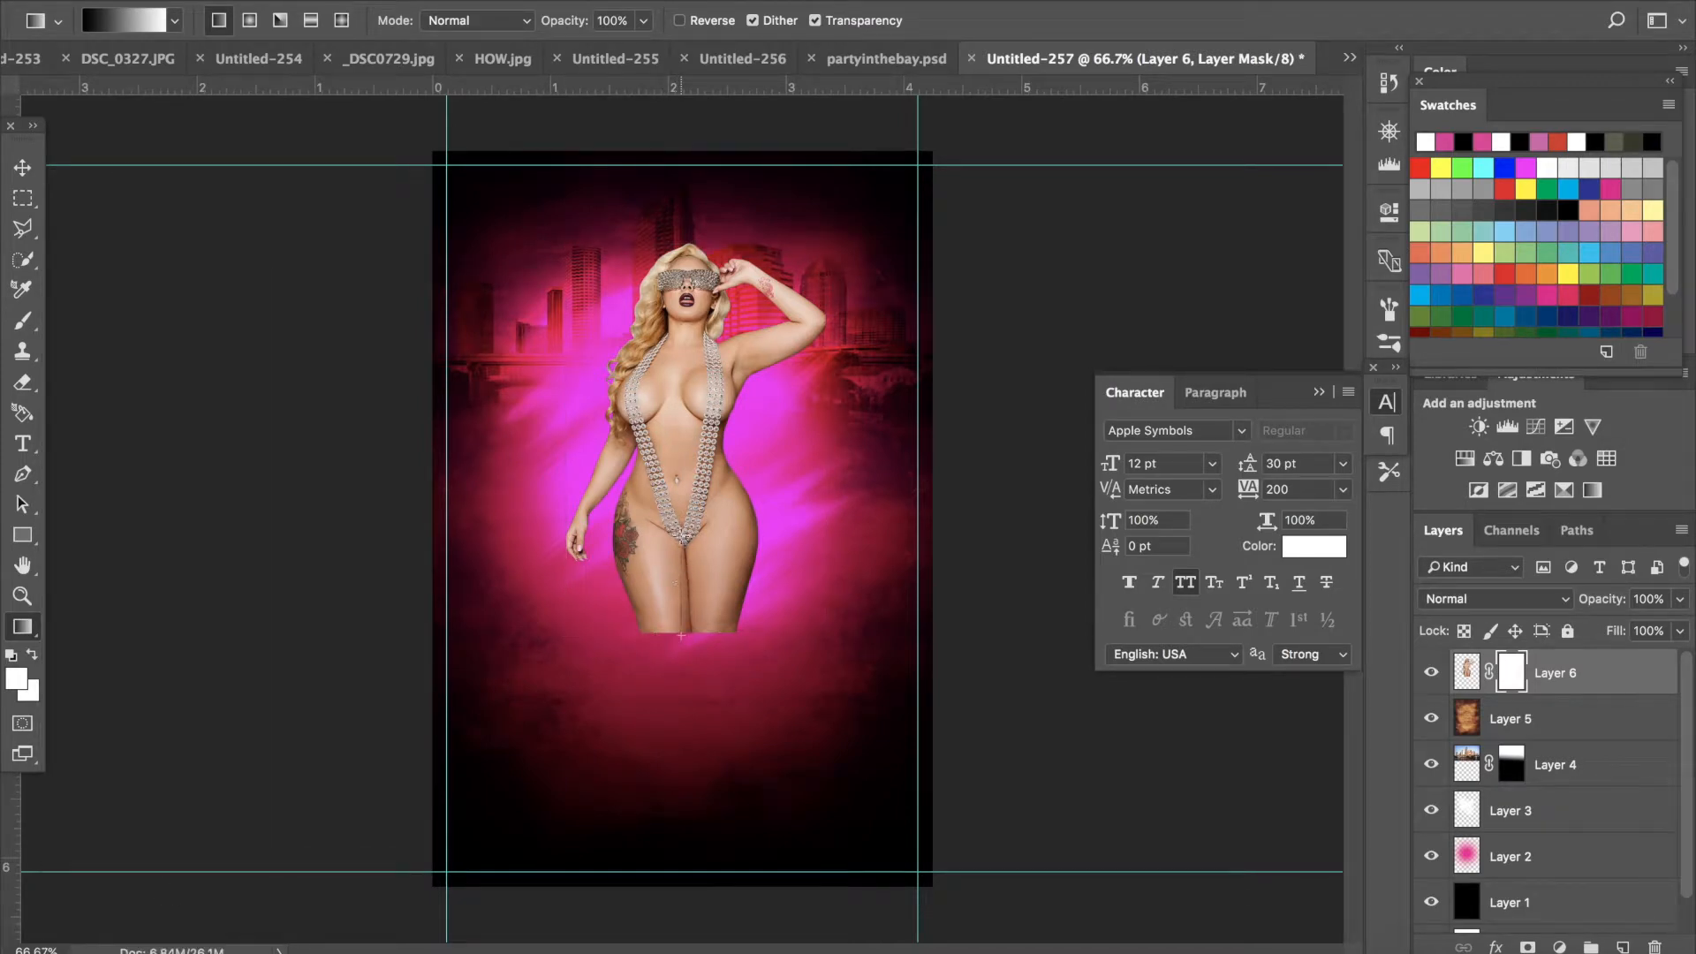
drag(680, 484, 680, 492)
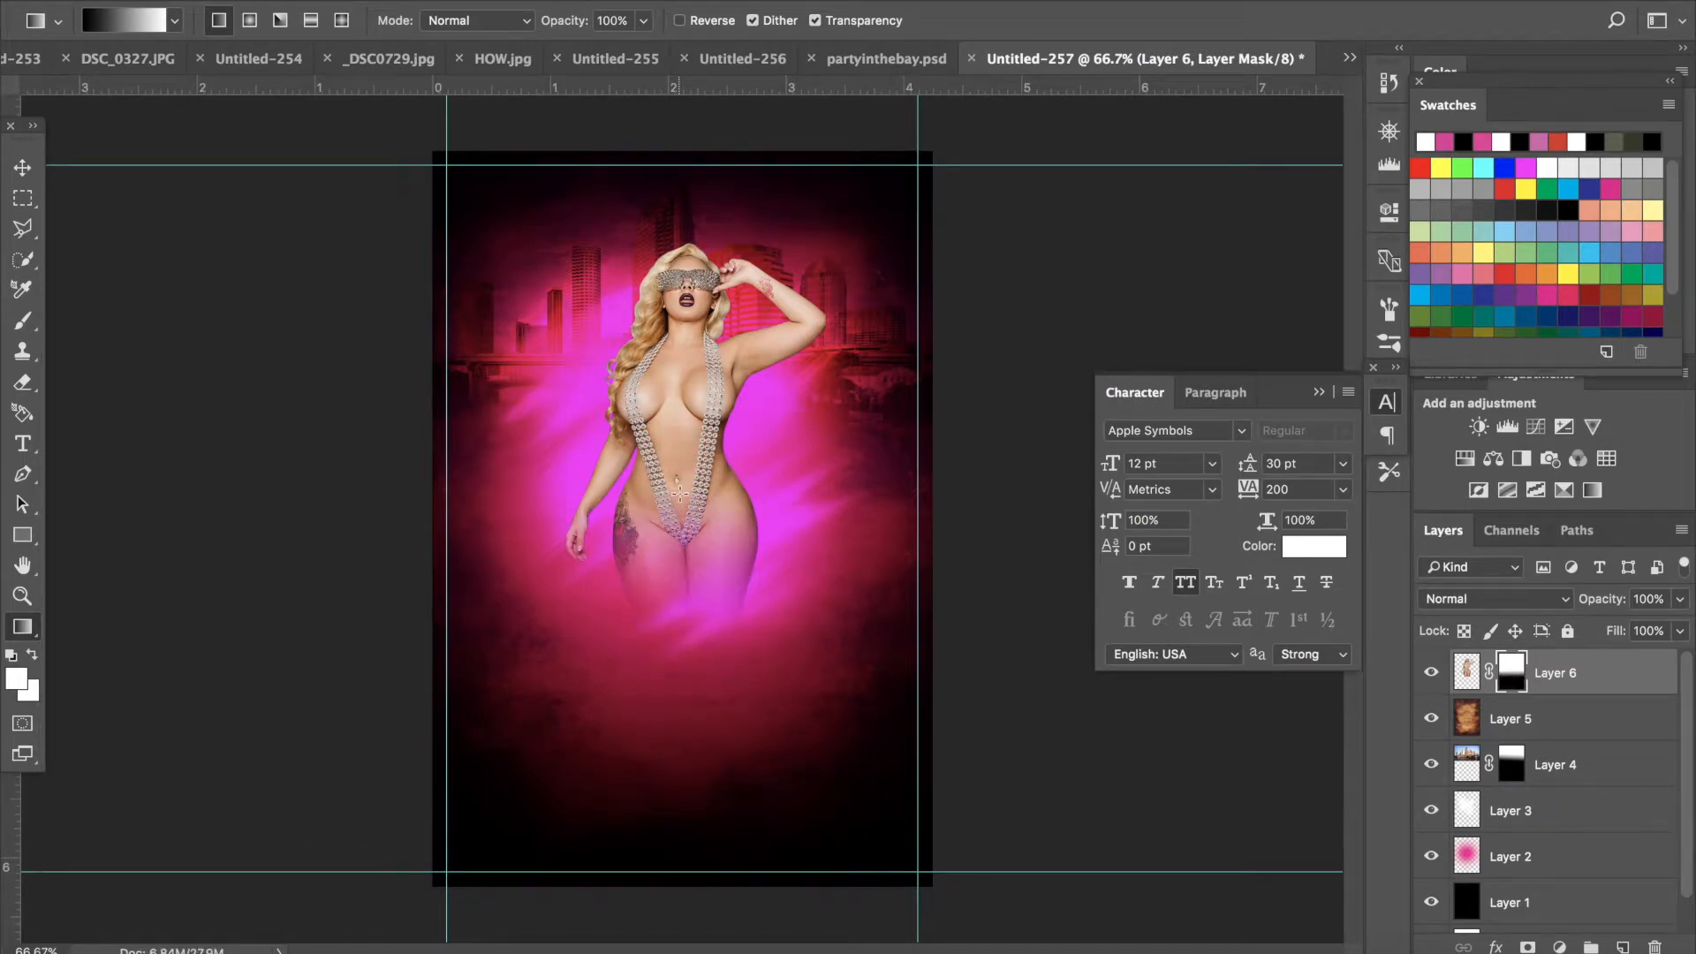
click(31, 170)
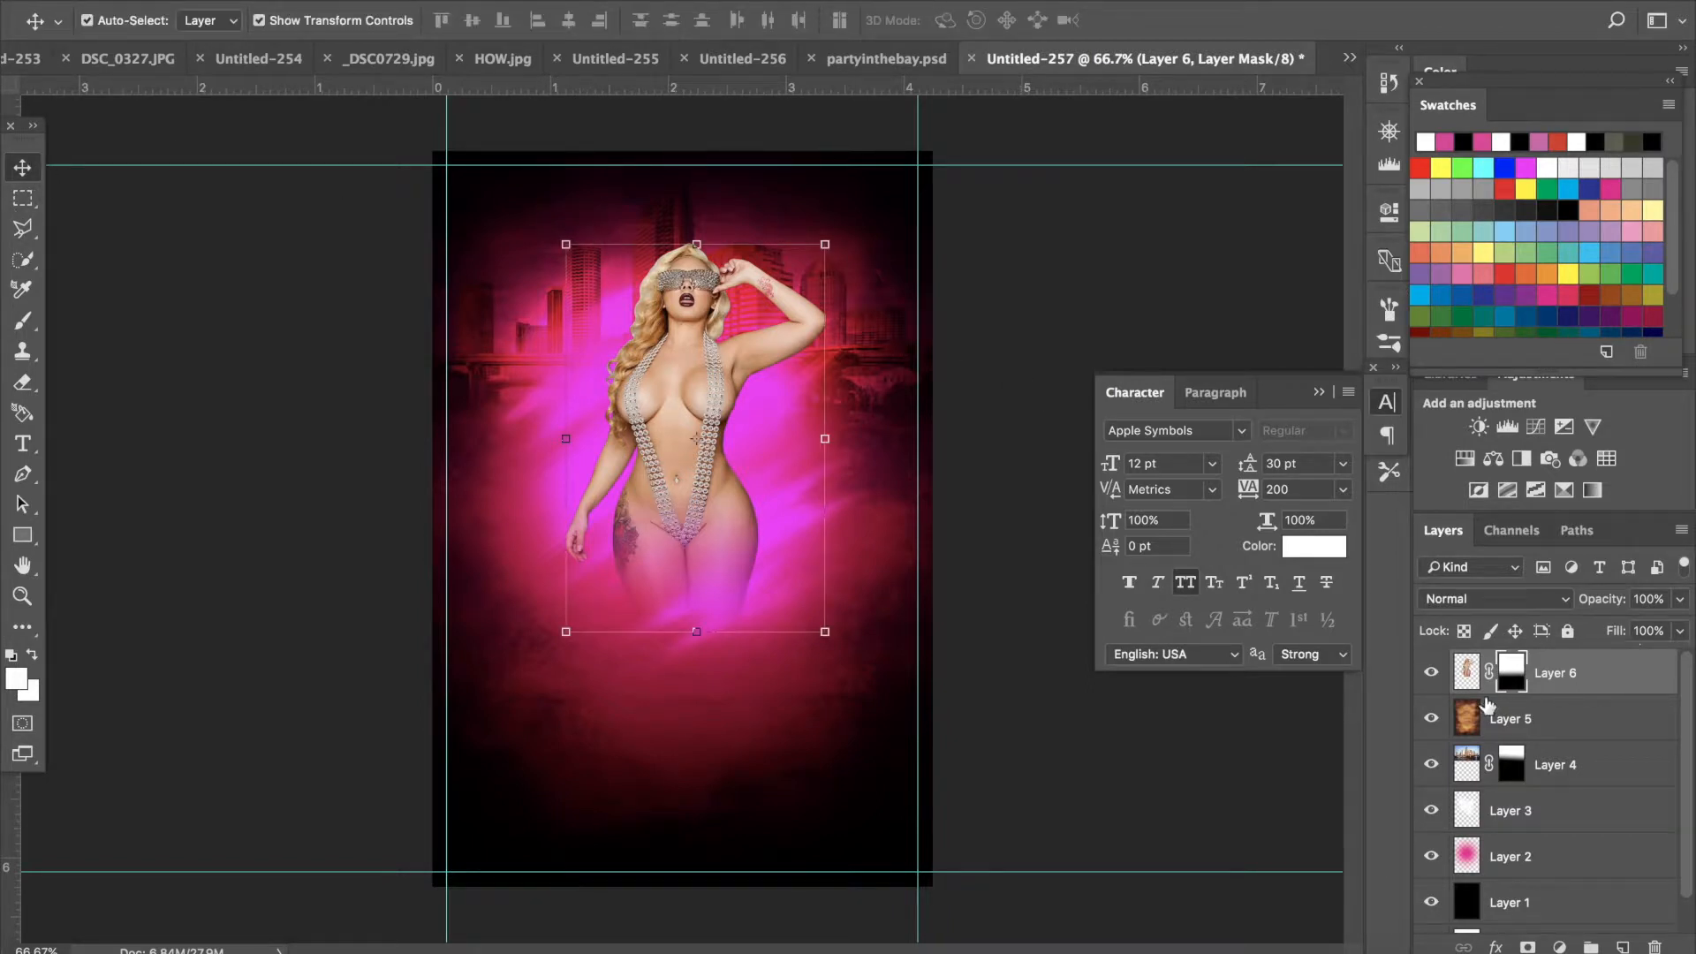
- Open the model layer's Layer Style and try an Outer Glow, adjusting its colour and size before switching it off
click(1465, 679)
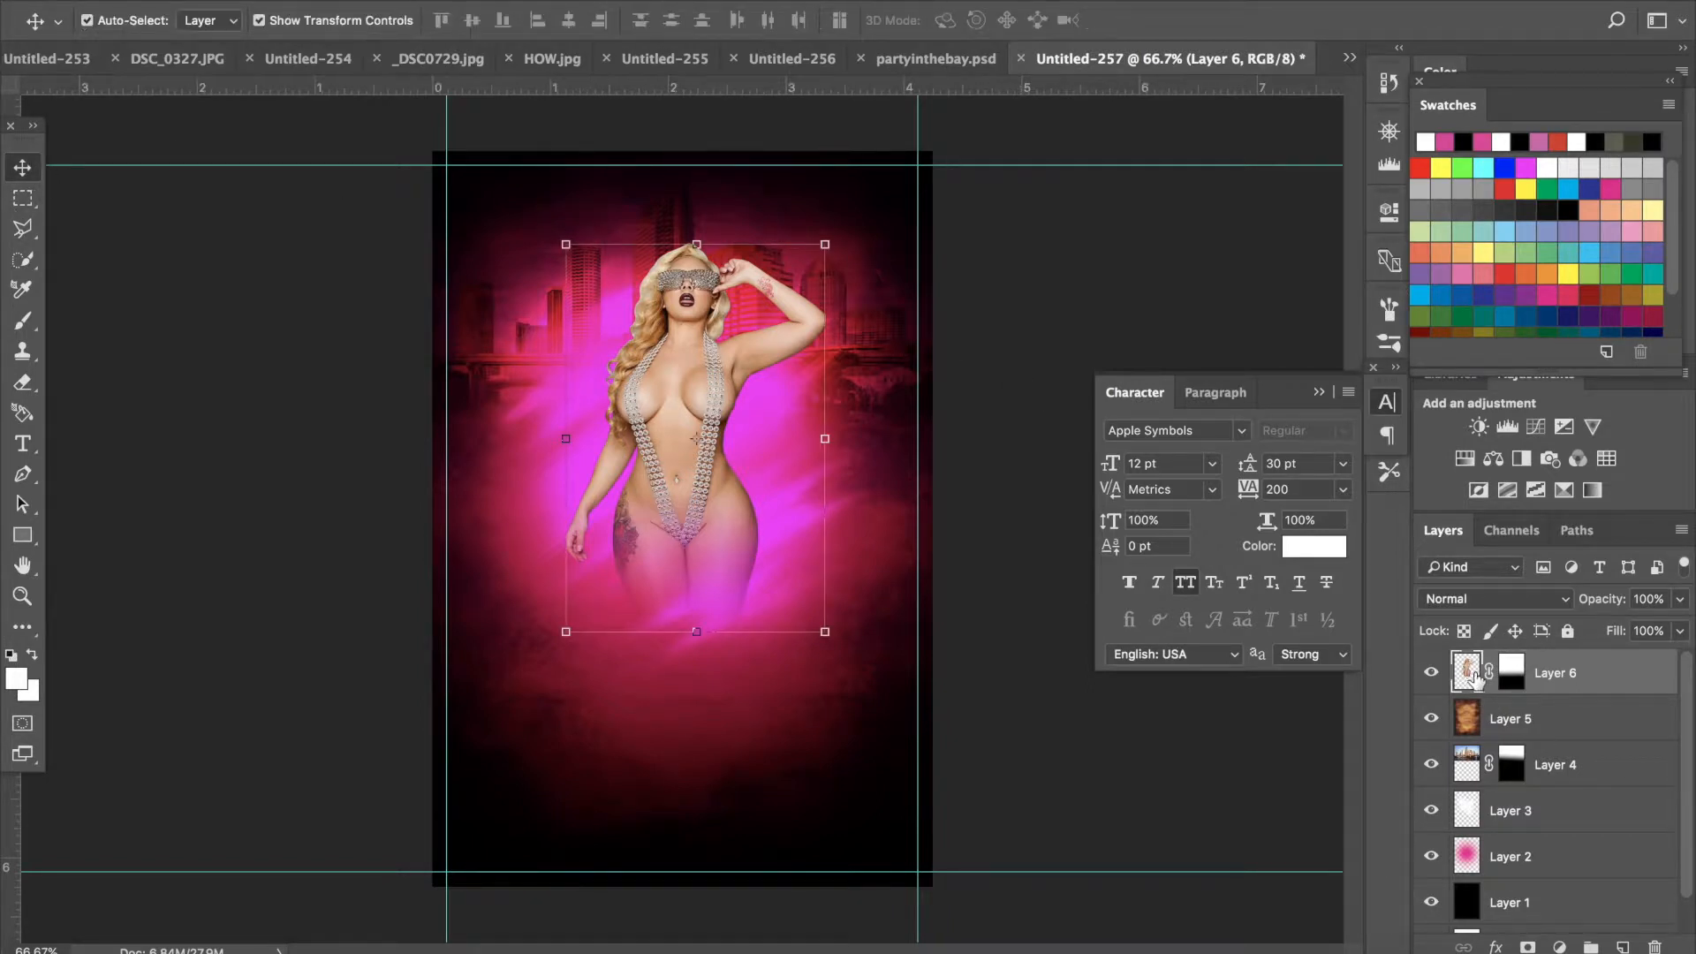
double_click(1628, 680)
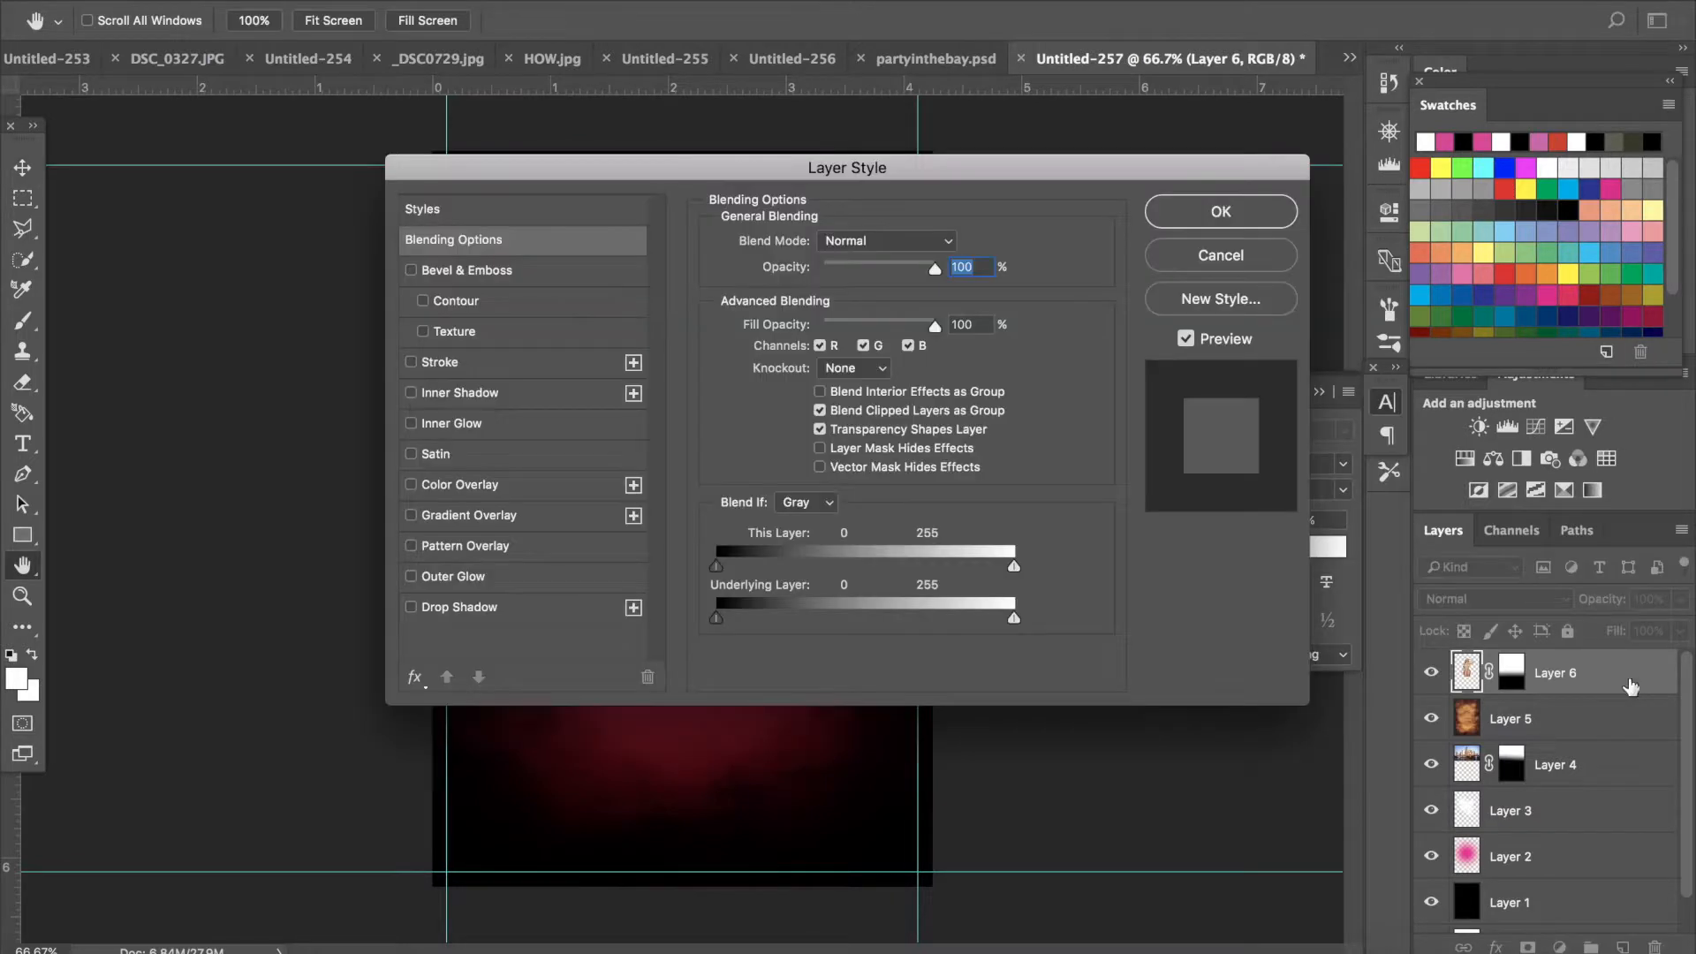
drag(773, 177, 1298, 162)
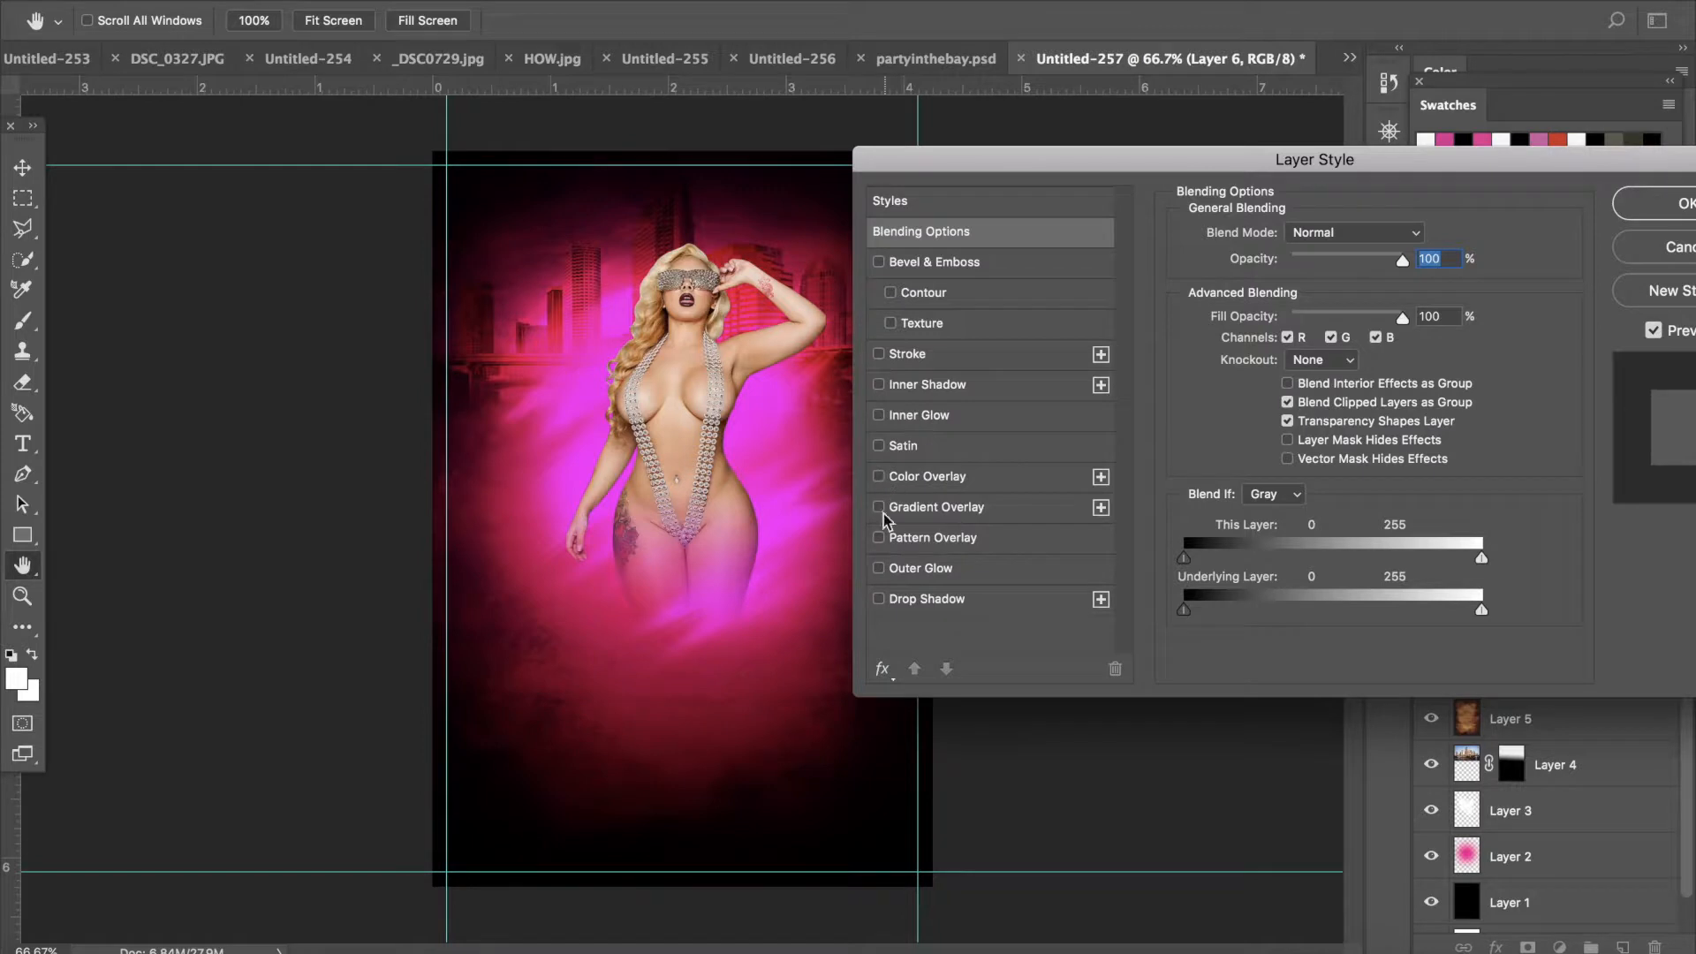
click(876, 576)
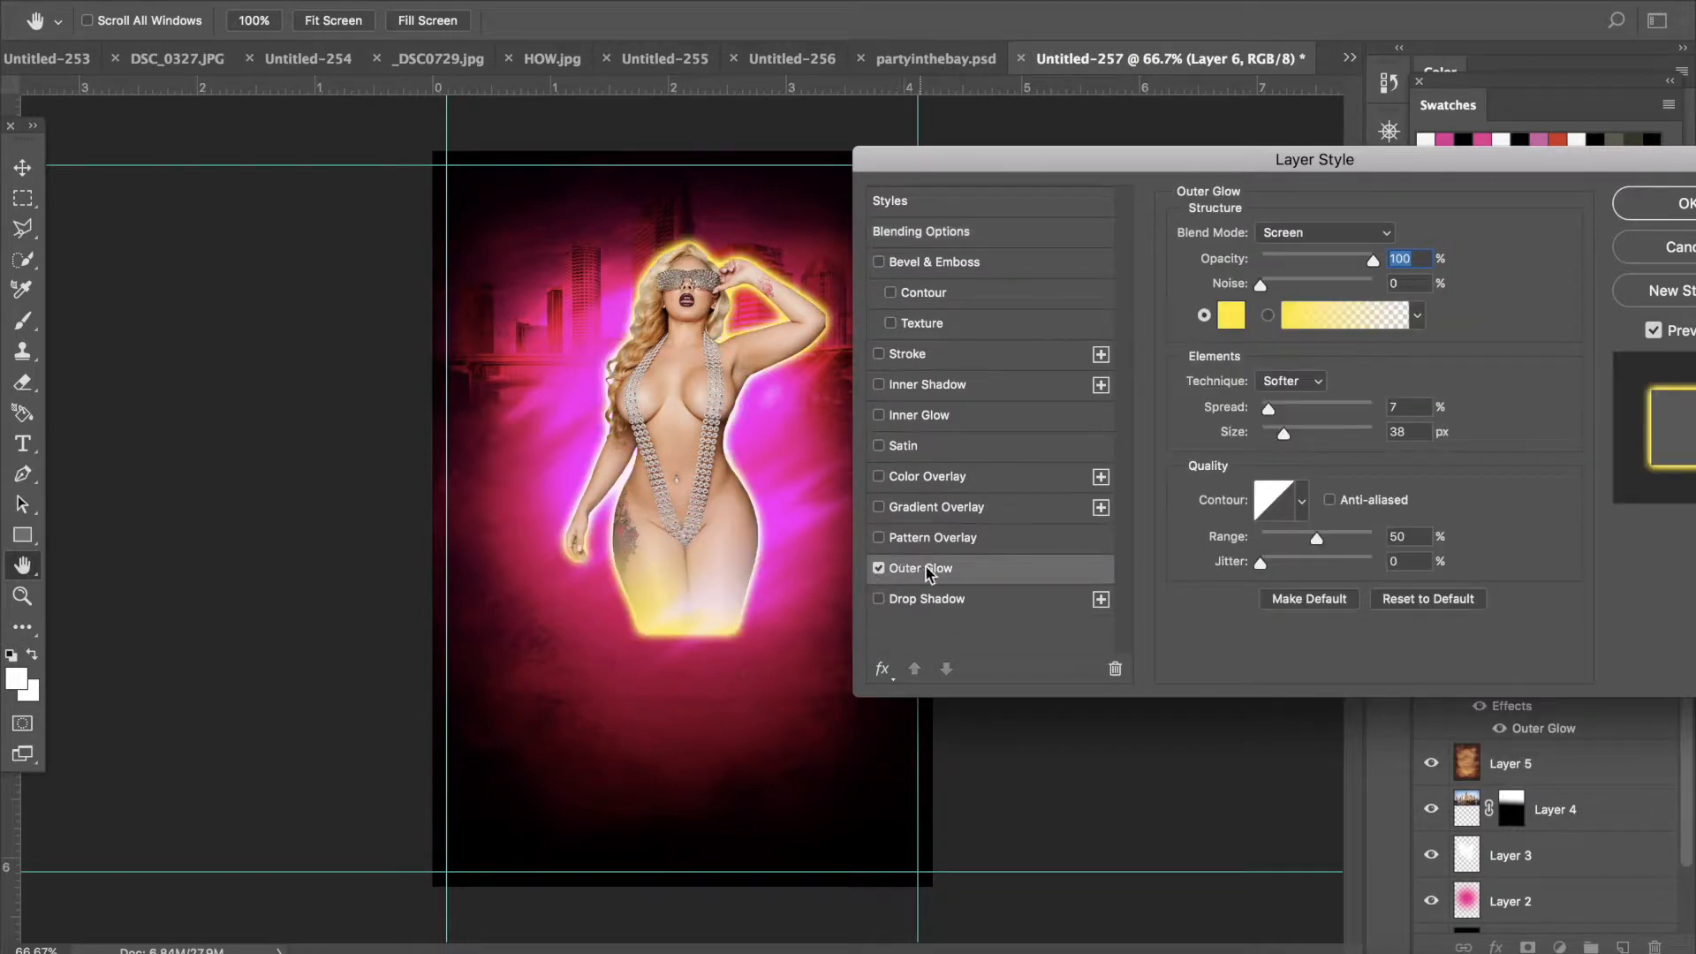
click(1234, 314)
click(1328, 304)
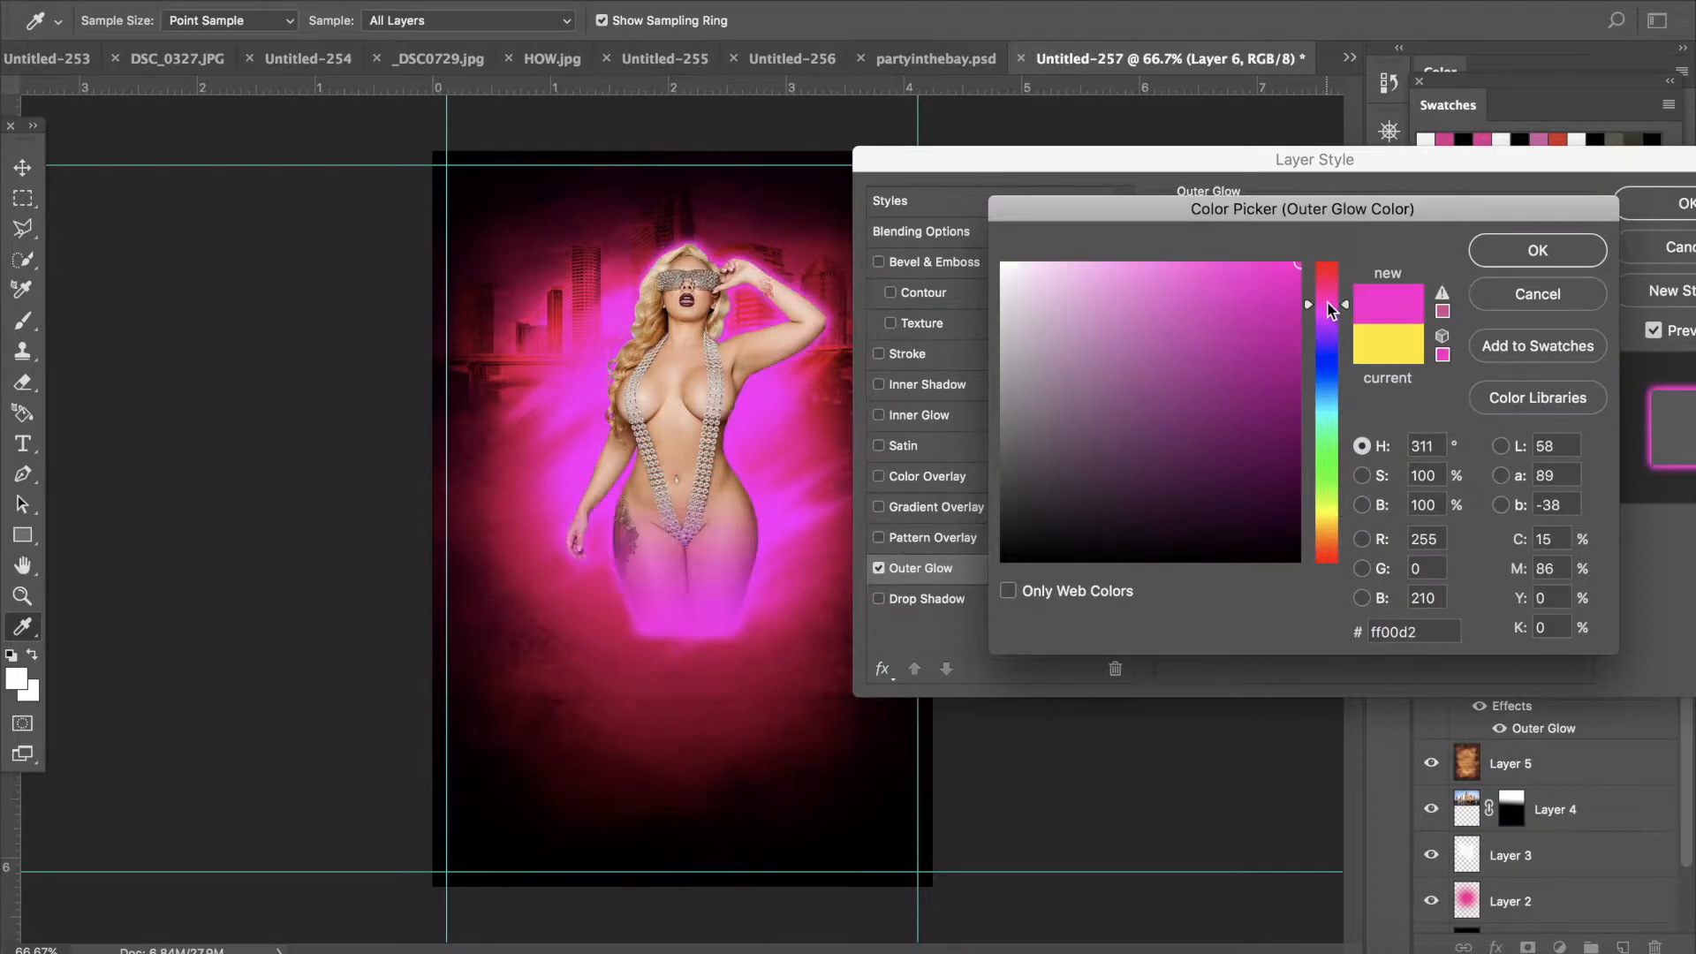
mouse_move(1185, 258)
mouse_down()
mouse_move(1109, 268)
mouse_move(1070, 248)
mouse_up()
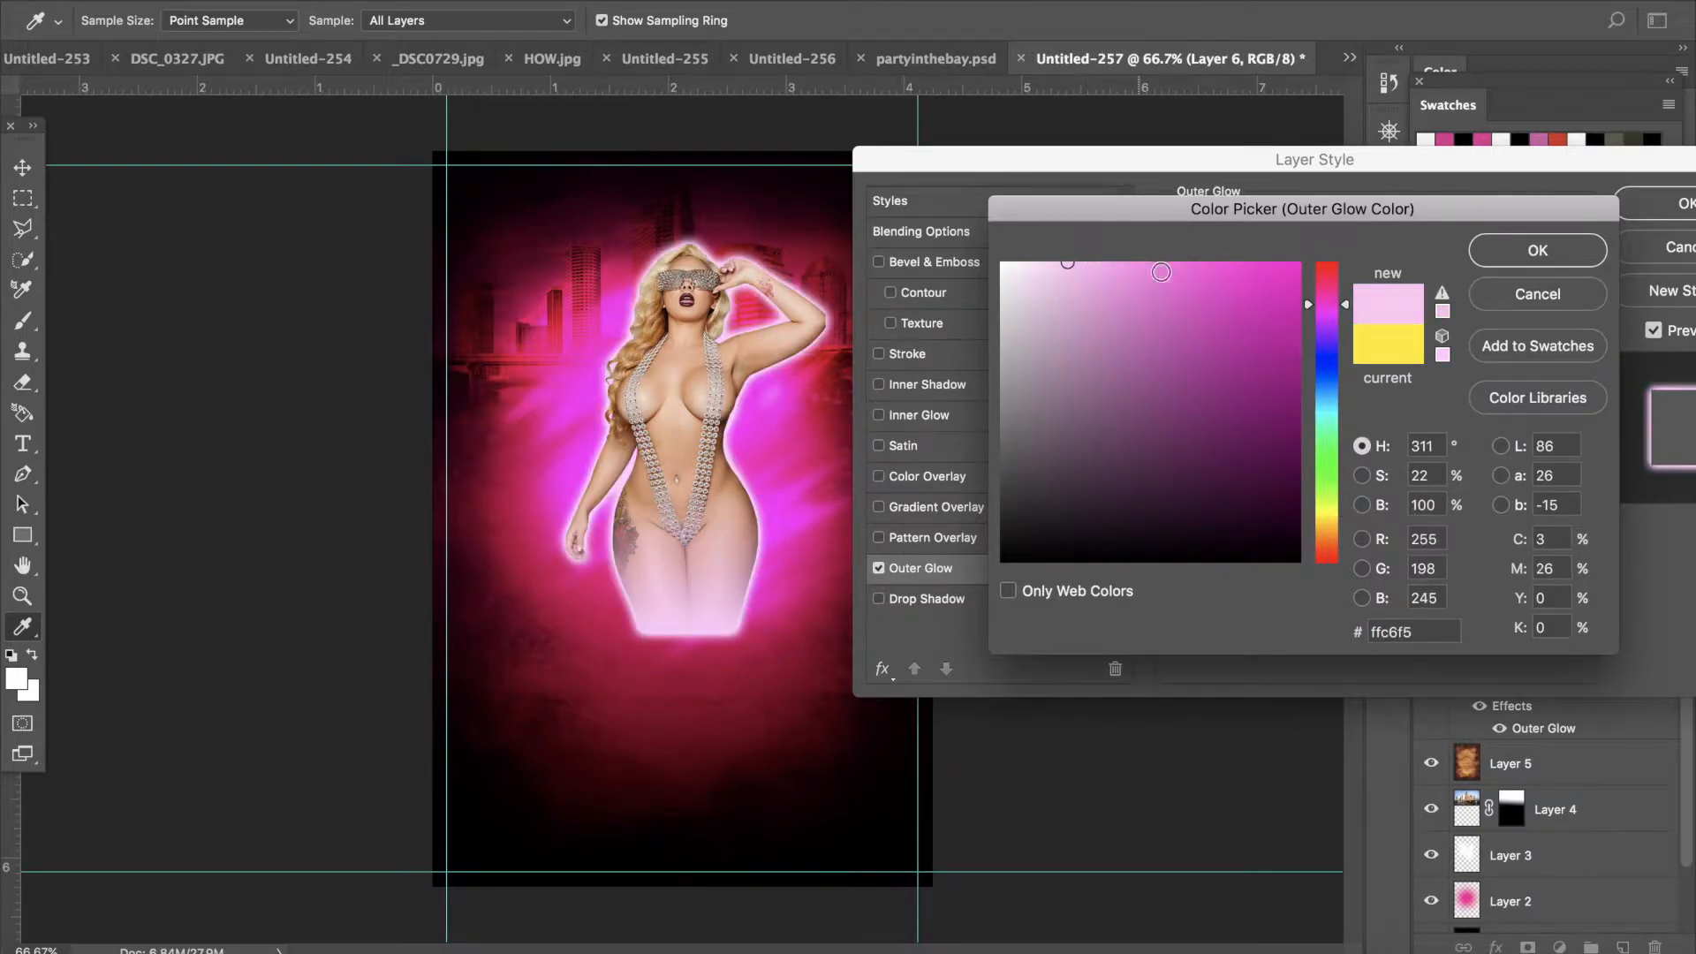
click(1517, 297)
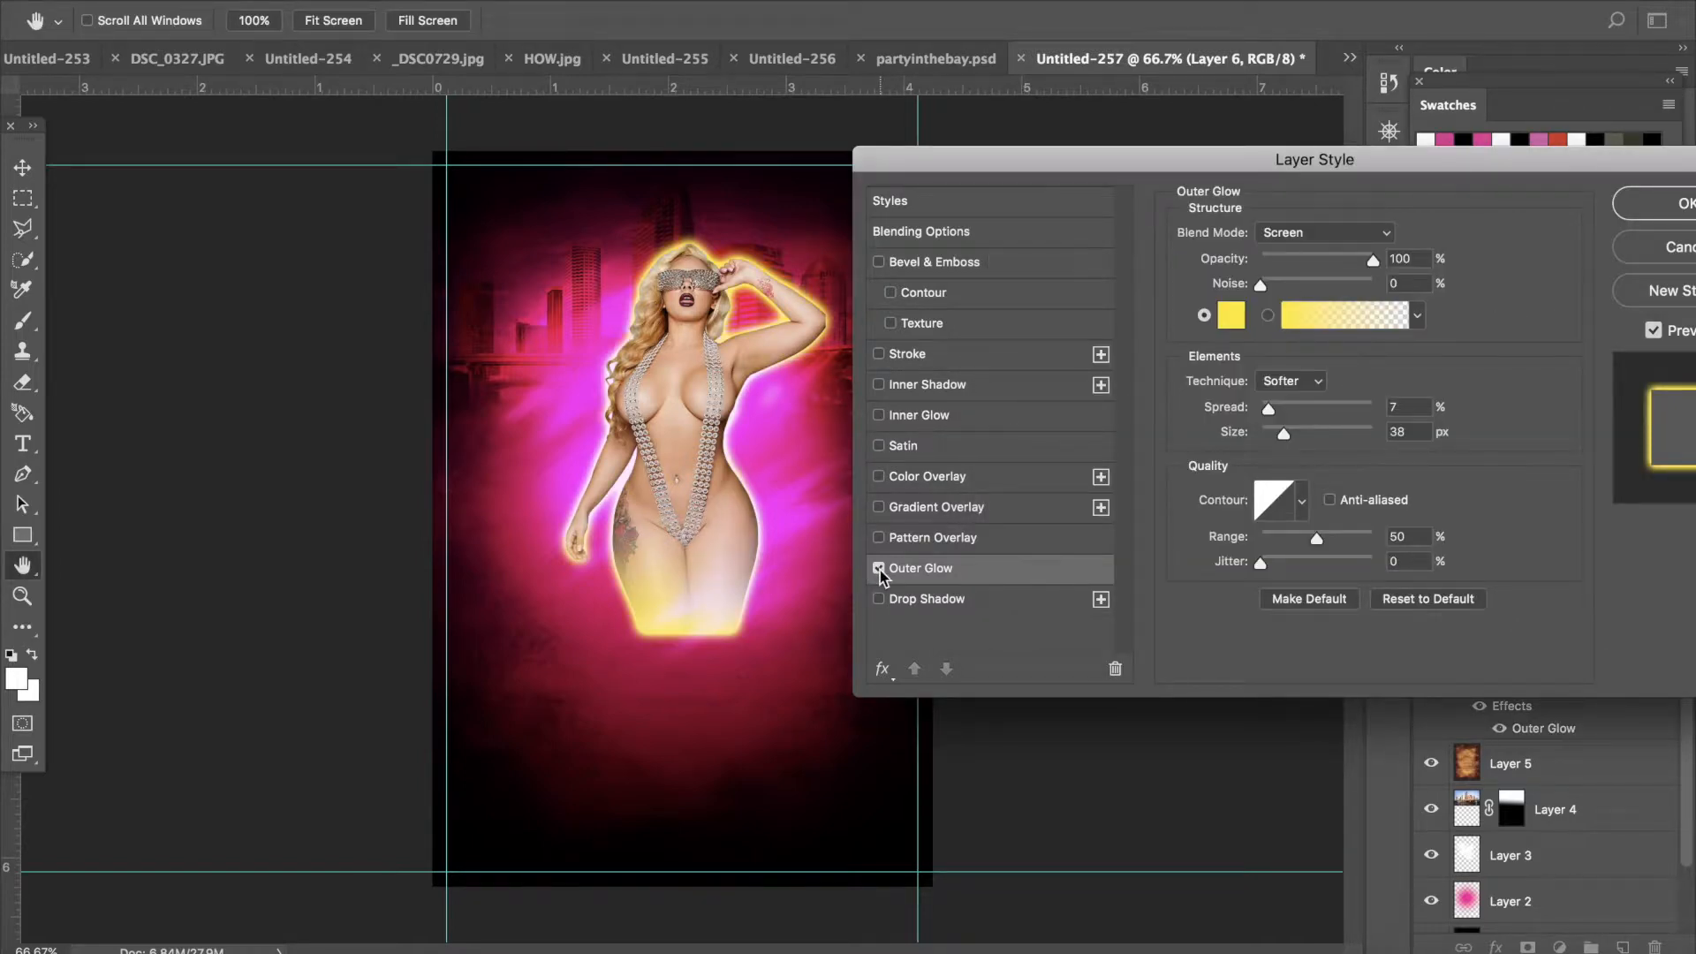
drag(1285, 434, 1339, 434)
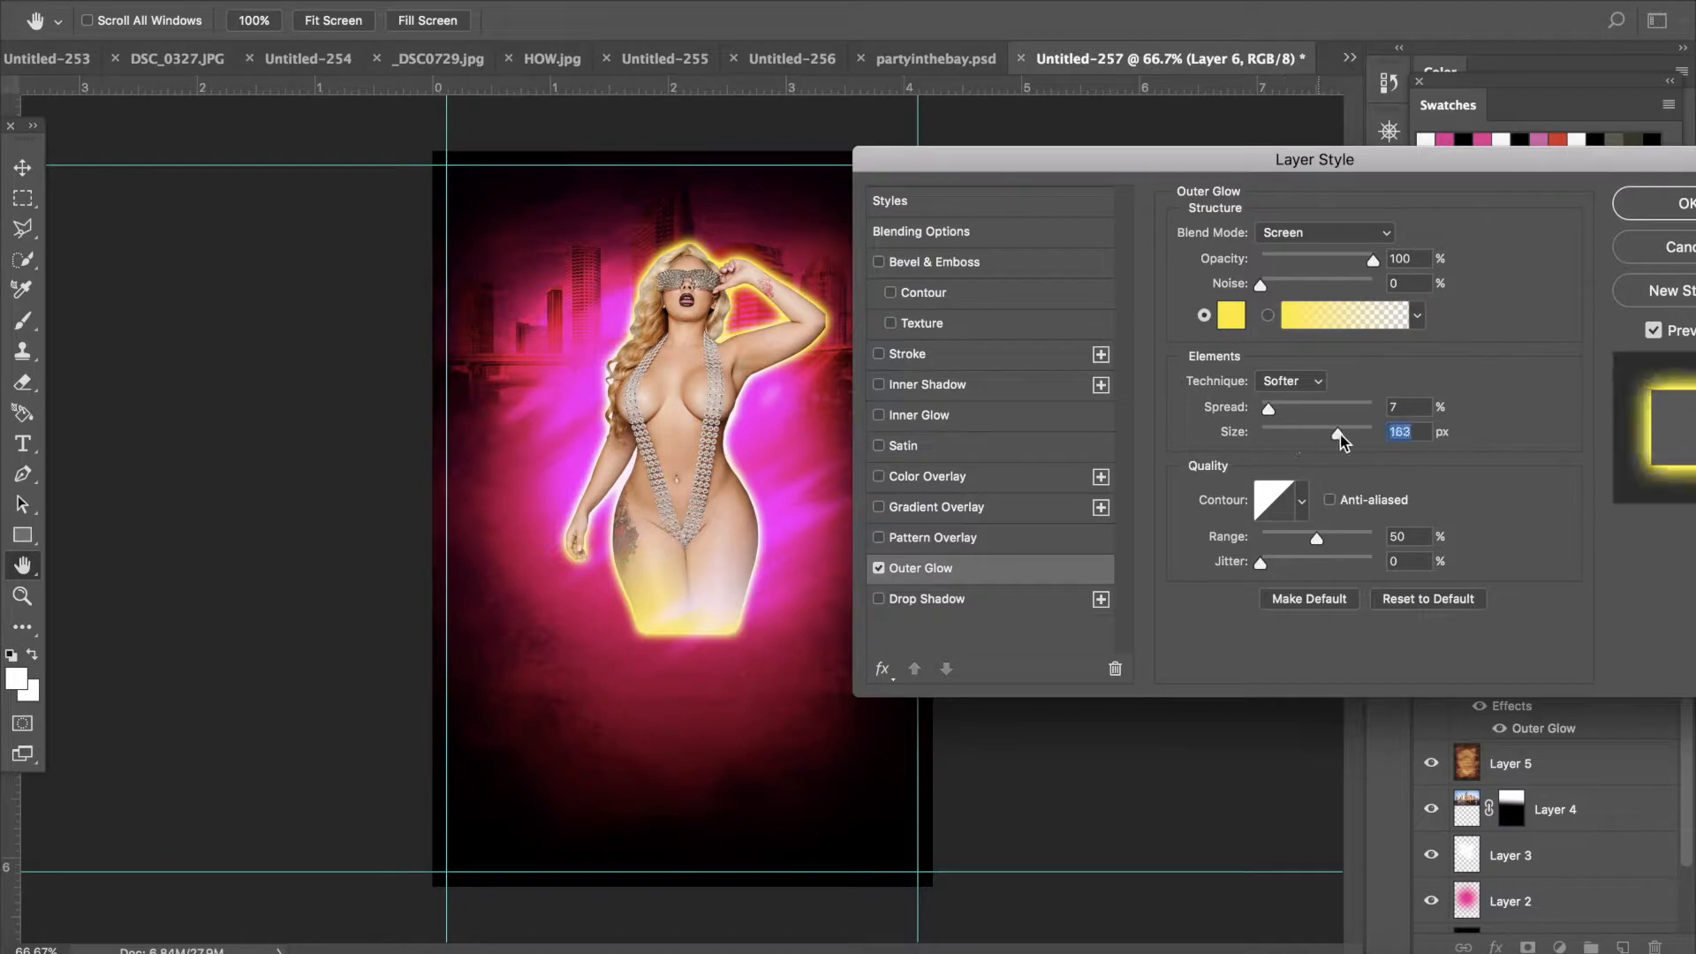
drag(1336, 434, 1166, 482)
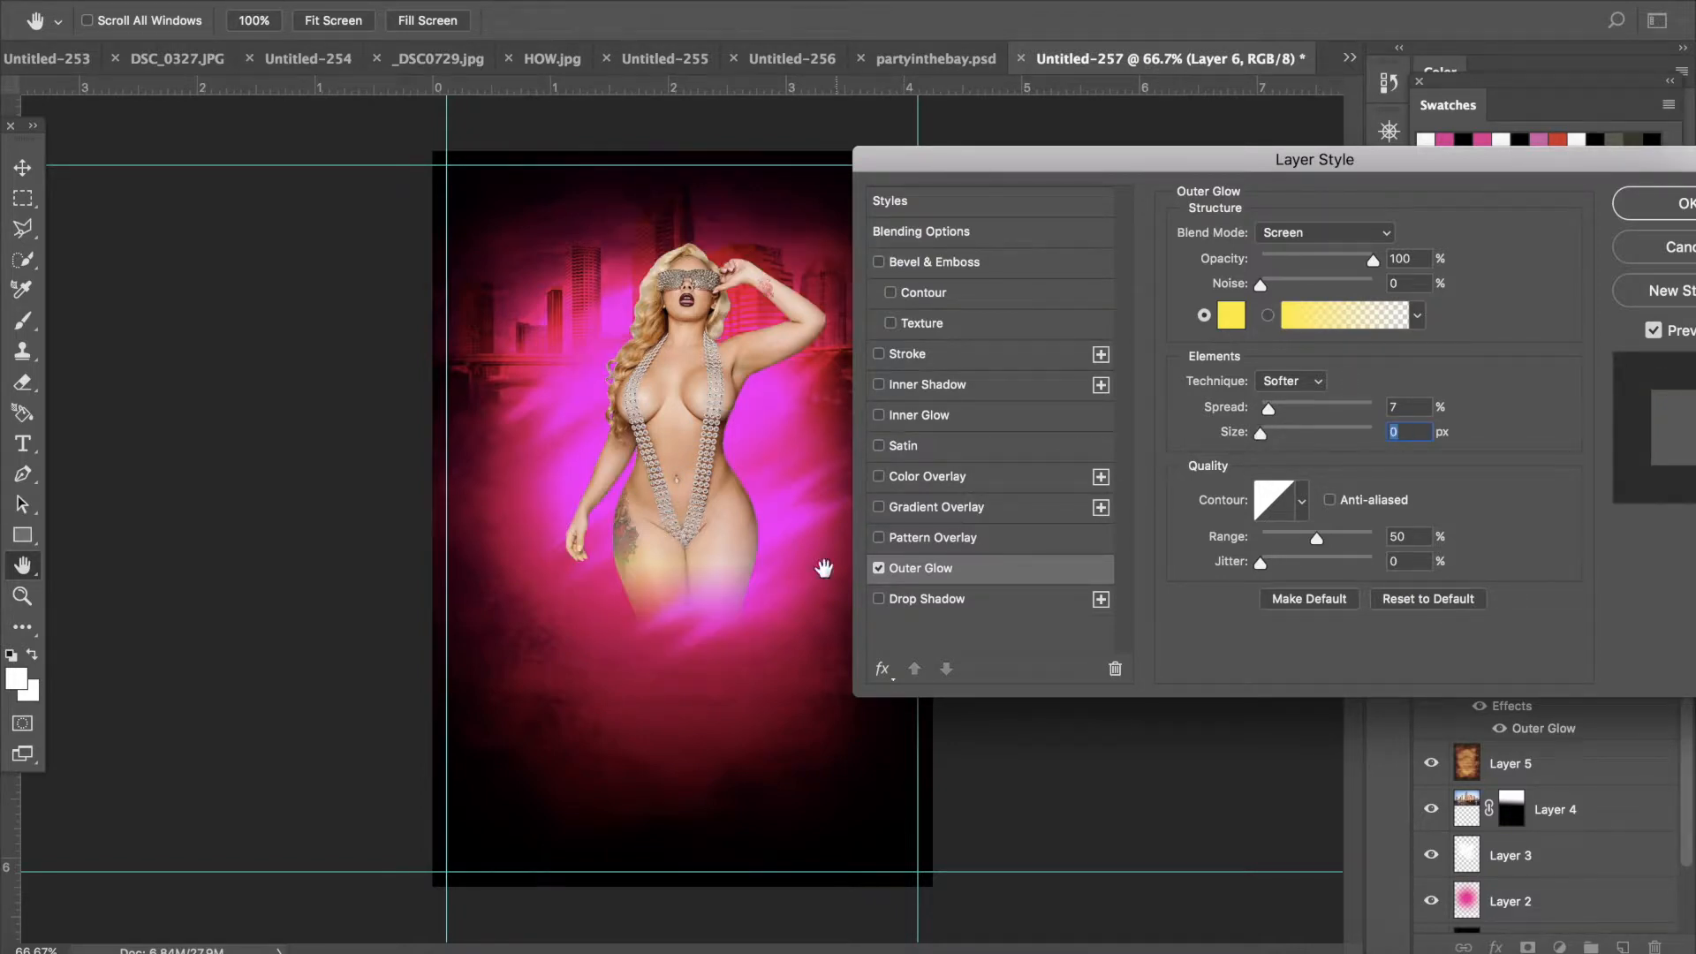
click(878, 569)
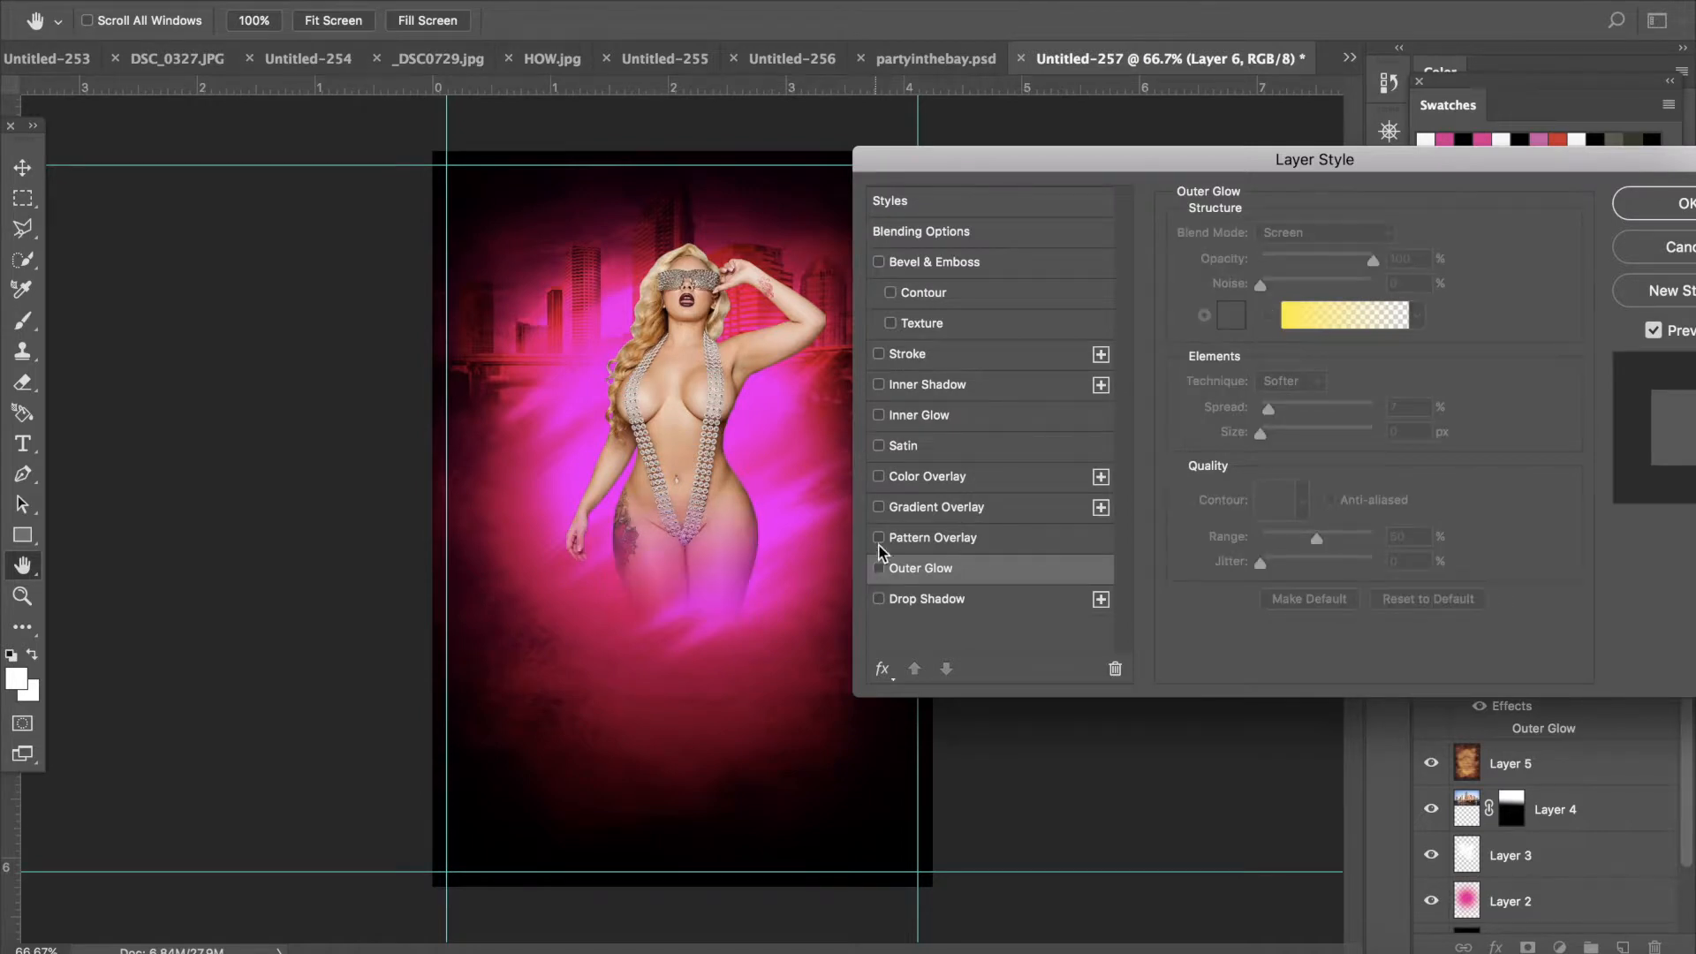
- Enable an Inner Shadow on the model layer and set its blend mode to Color Dodge
click(878, 385)
click(924, 386)
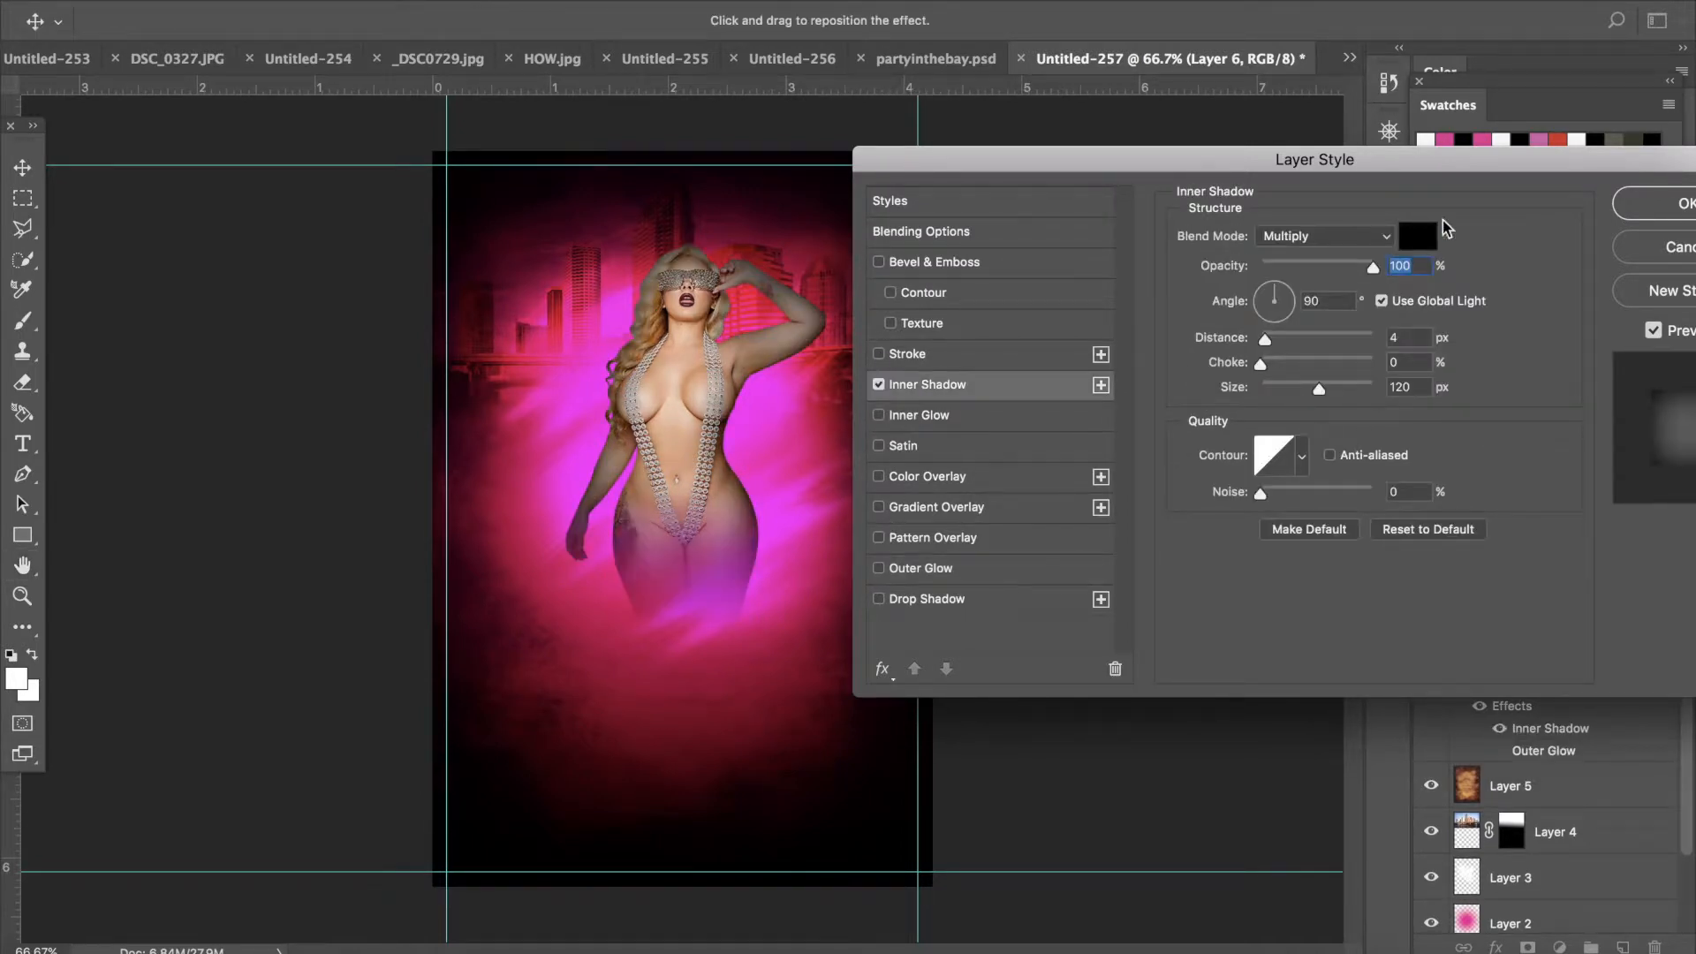
click(1354, 237)
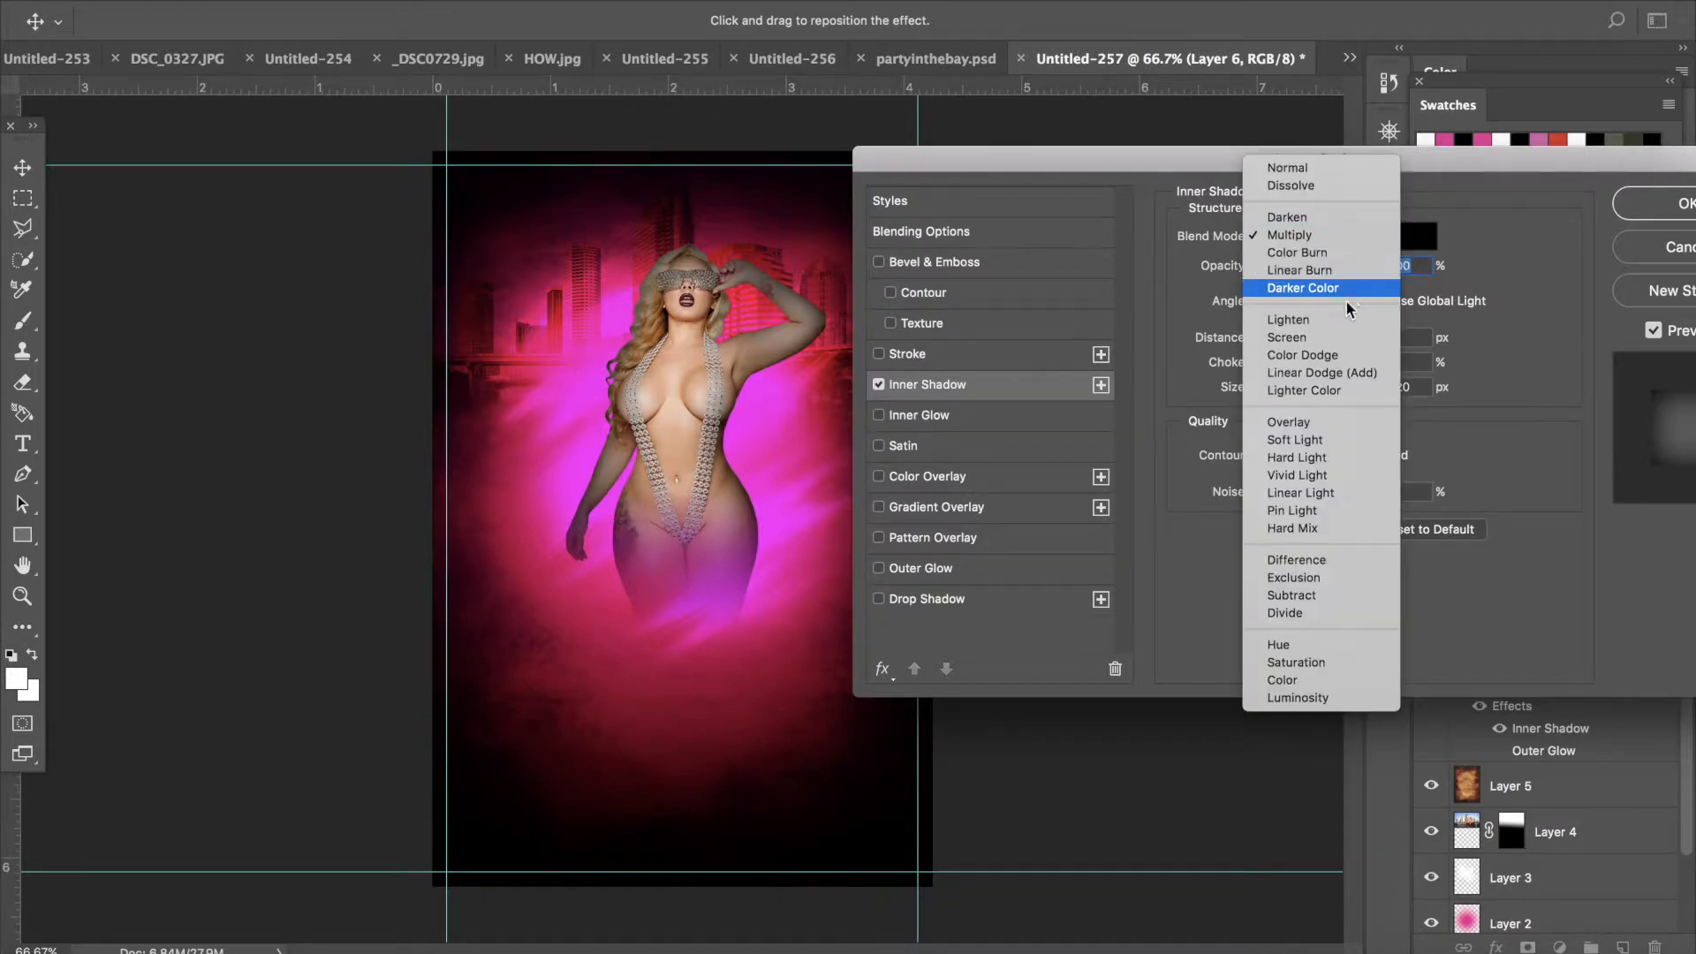
click(1344, 354)
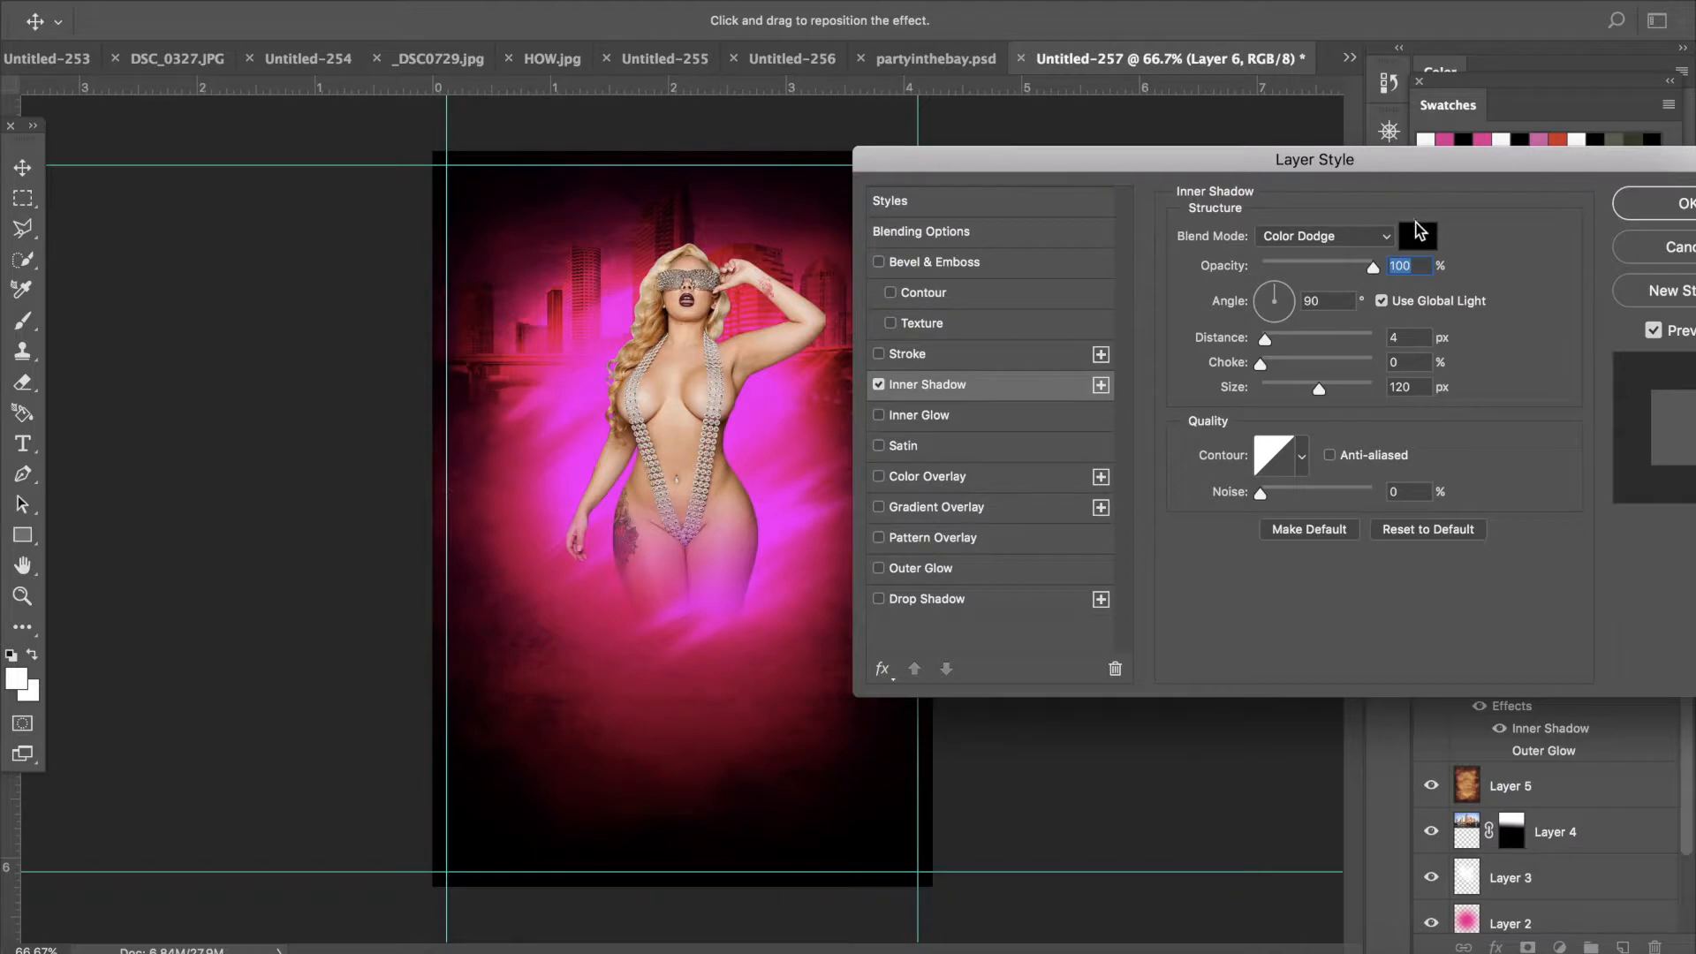
- Set the inner shadow colour to a0528f and its opacity to 68%, then apply the layer style
click(1419, 234)
click(1299, 264)
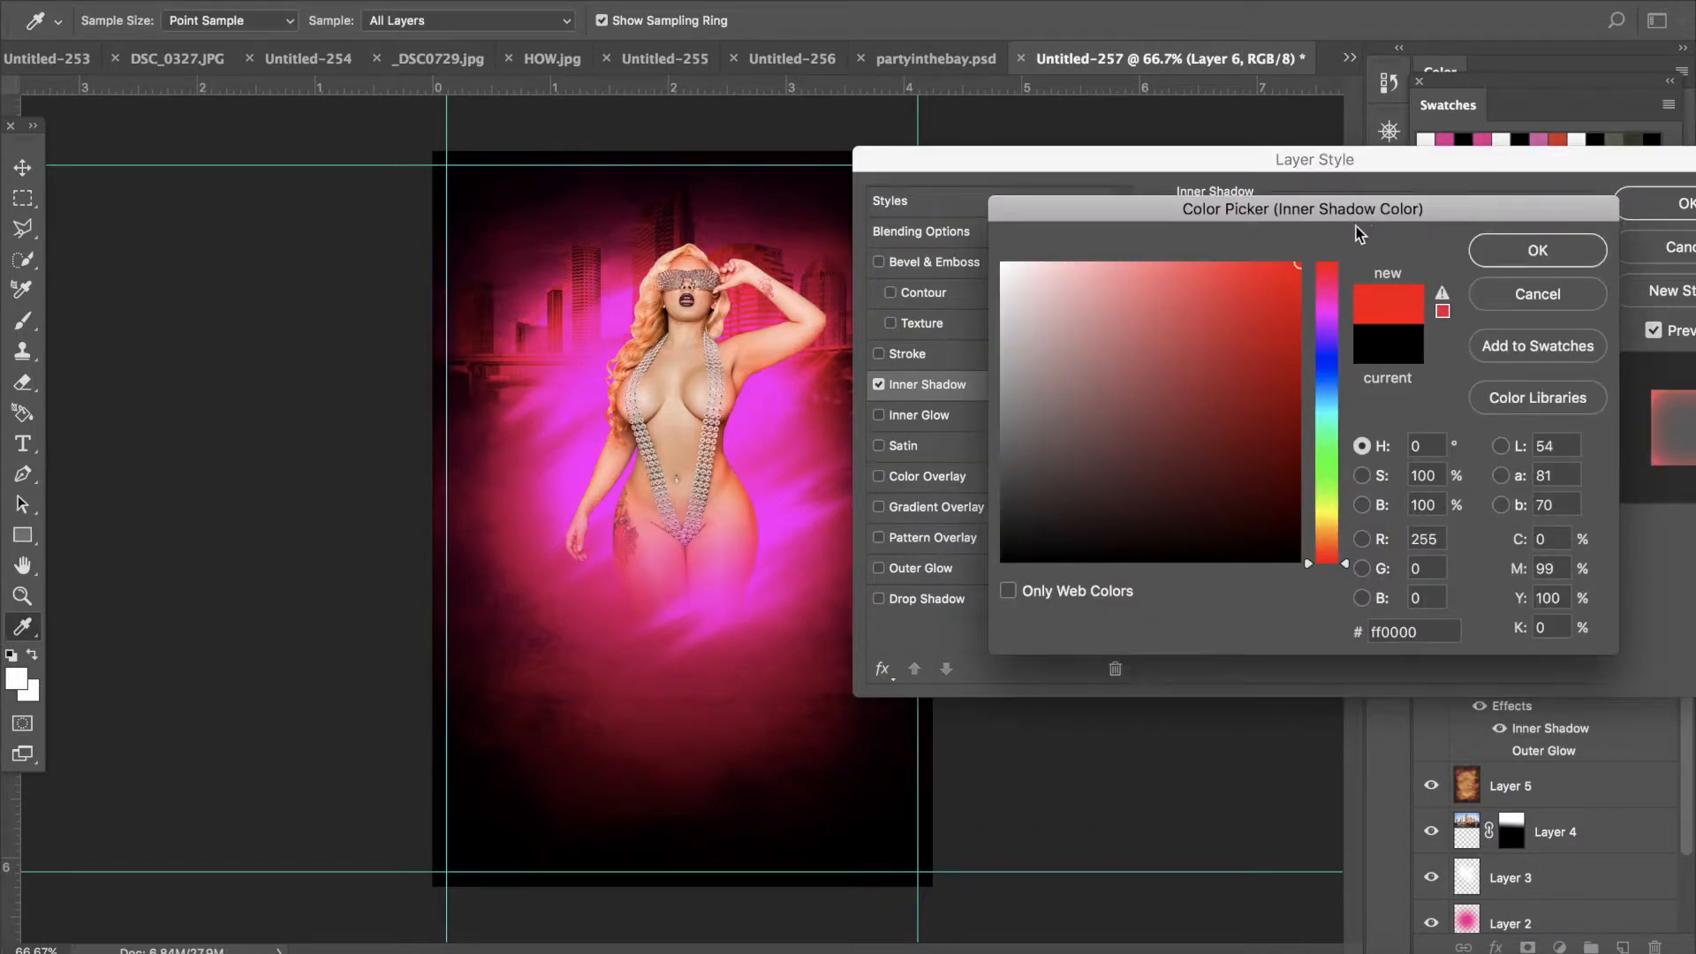
click(1333, 300)
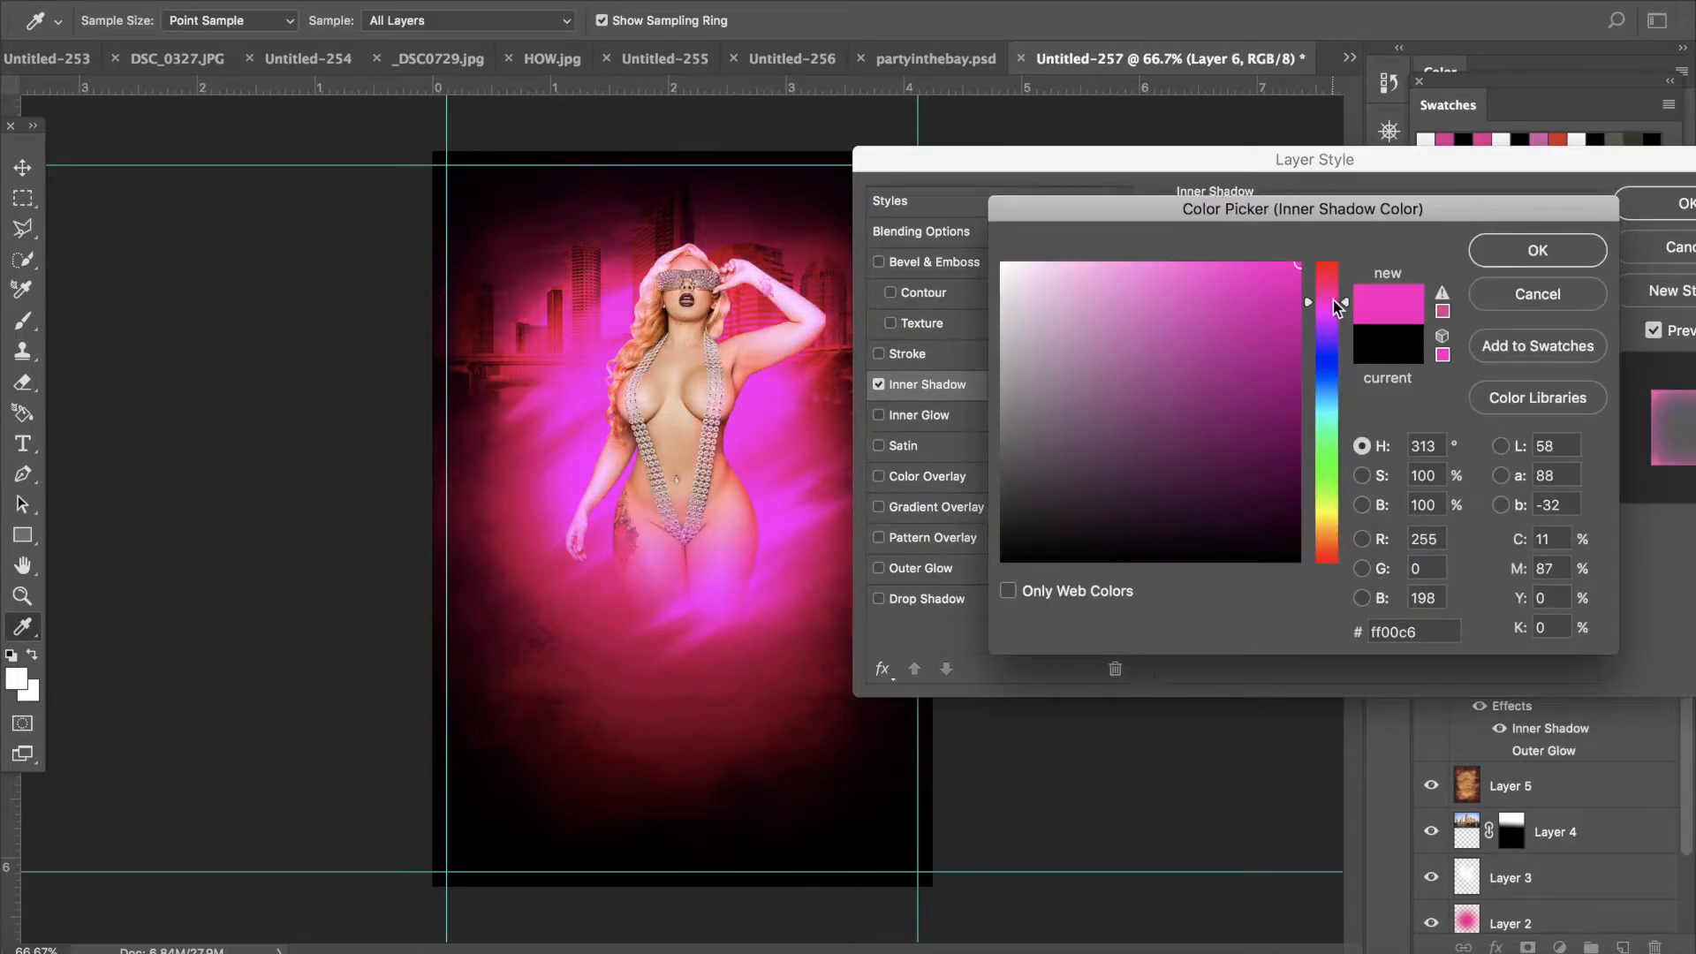
mouse_move(1197, 280)
mouse_down()
mouse_move(1122, 269)
mouse_move(1146, 375)
mouse_up()
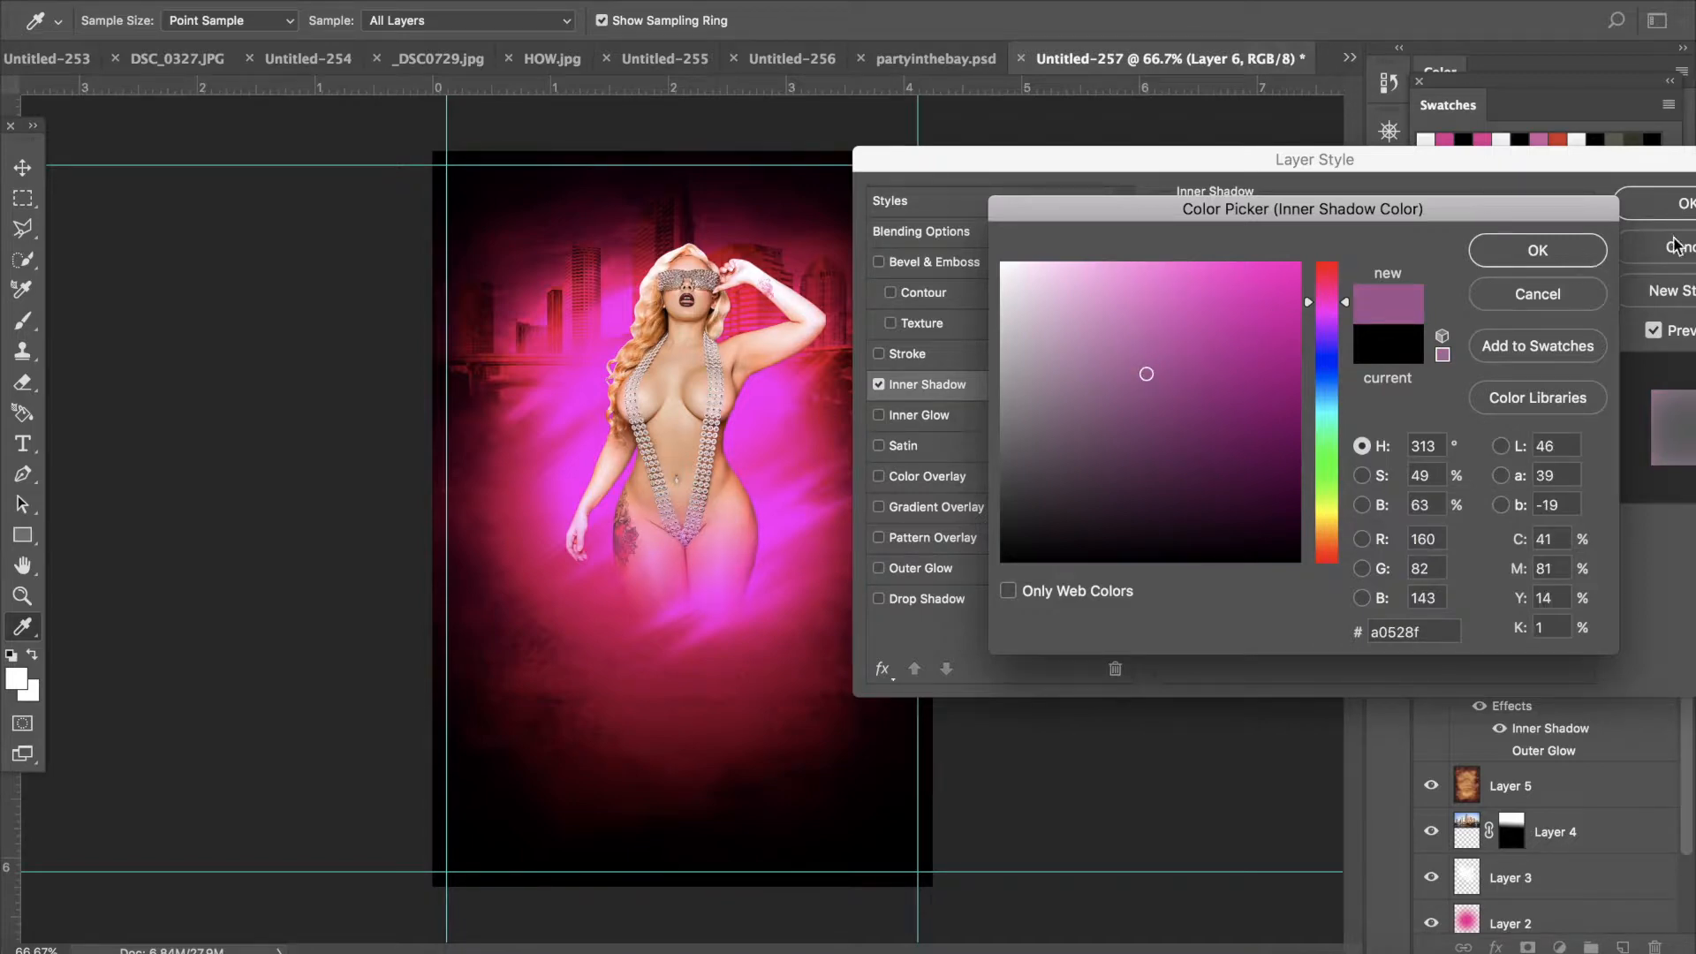
click(1516, 250)
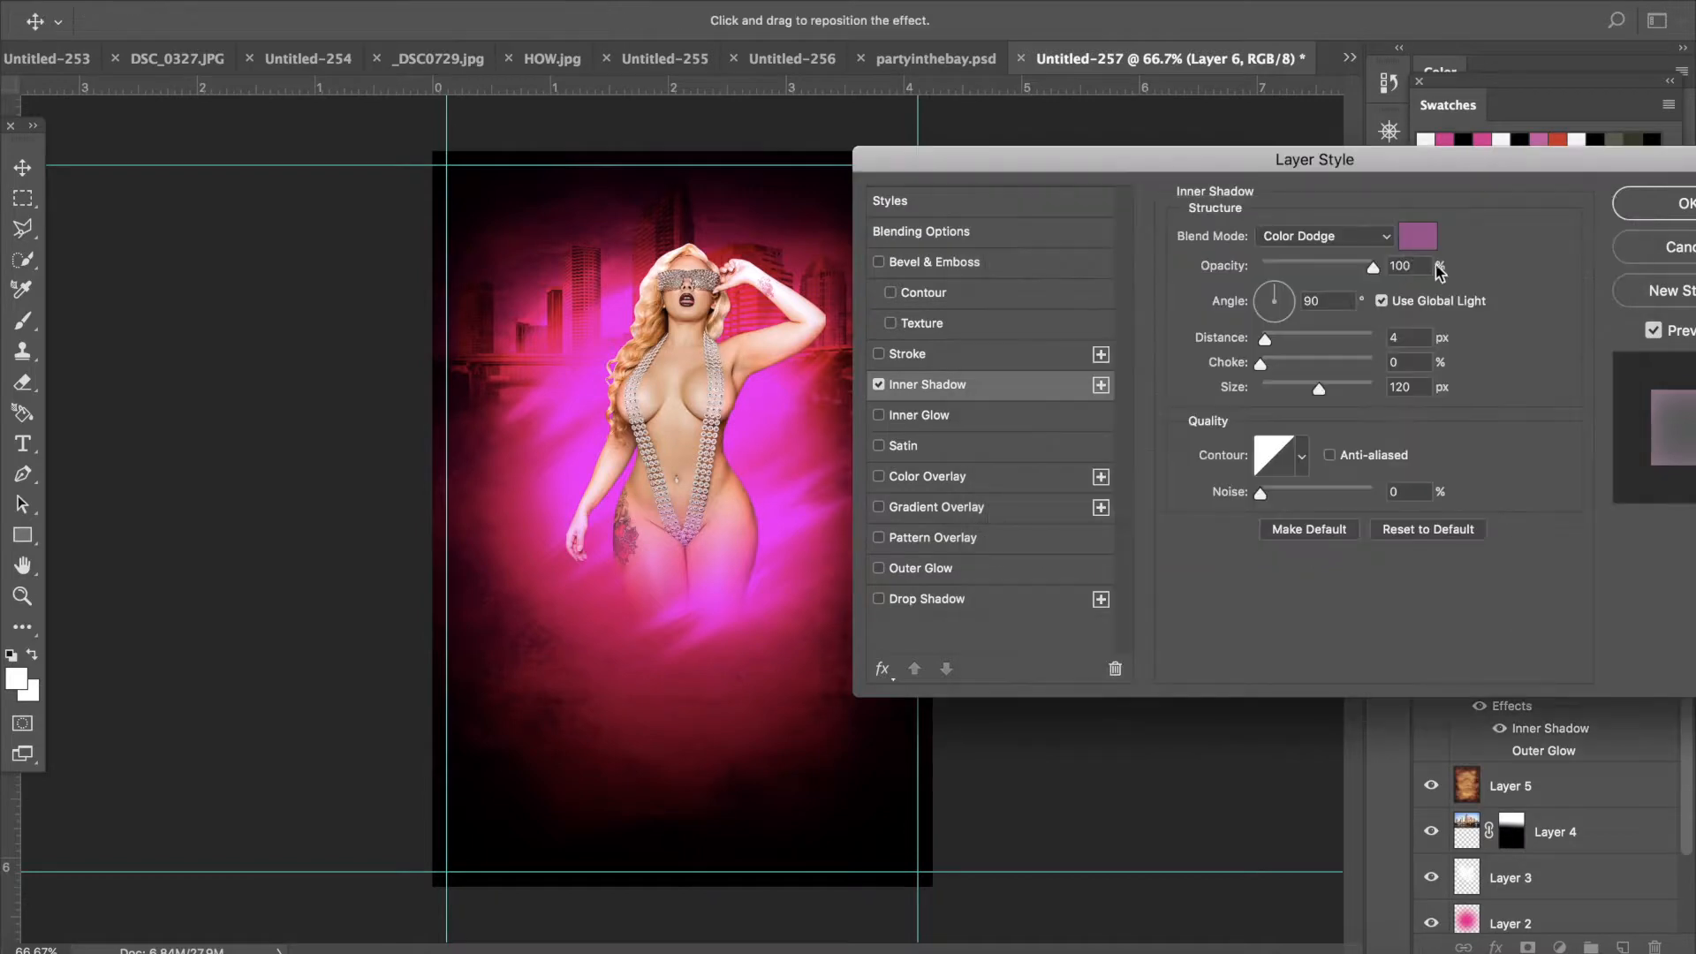
drag(1360, 267, 1324, 268)
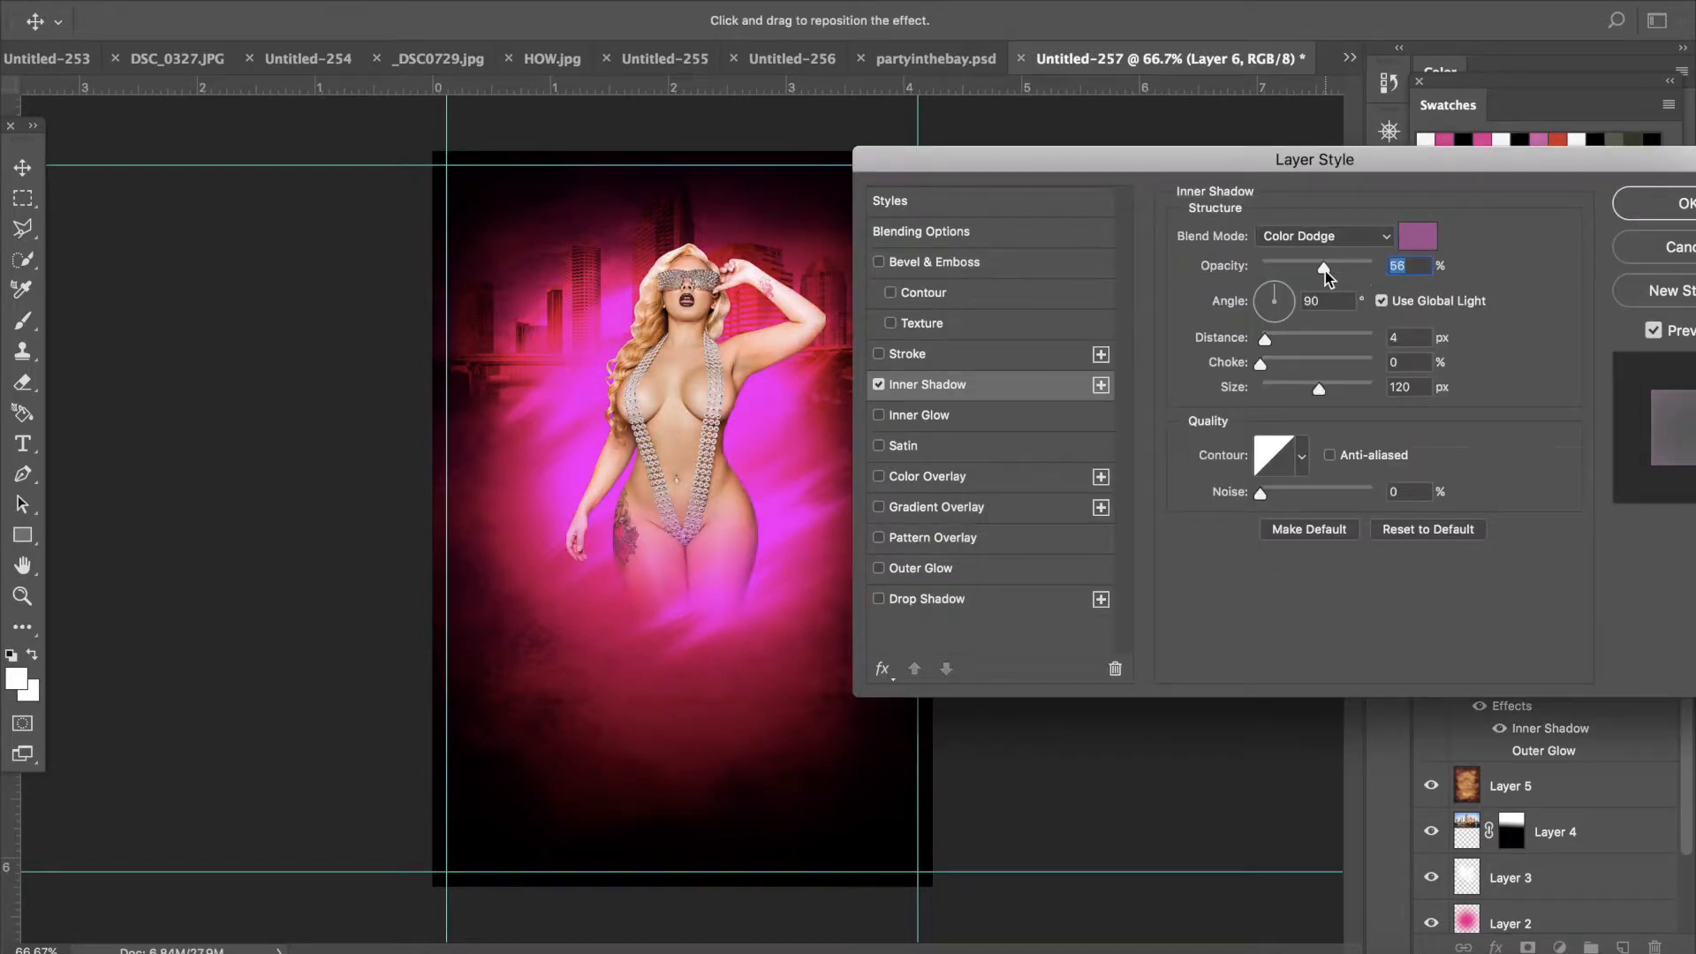
click(1683, 204)
click(1499, 730)
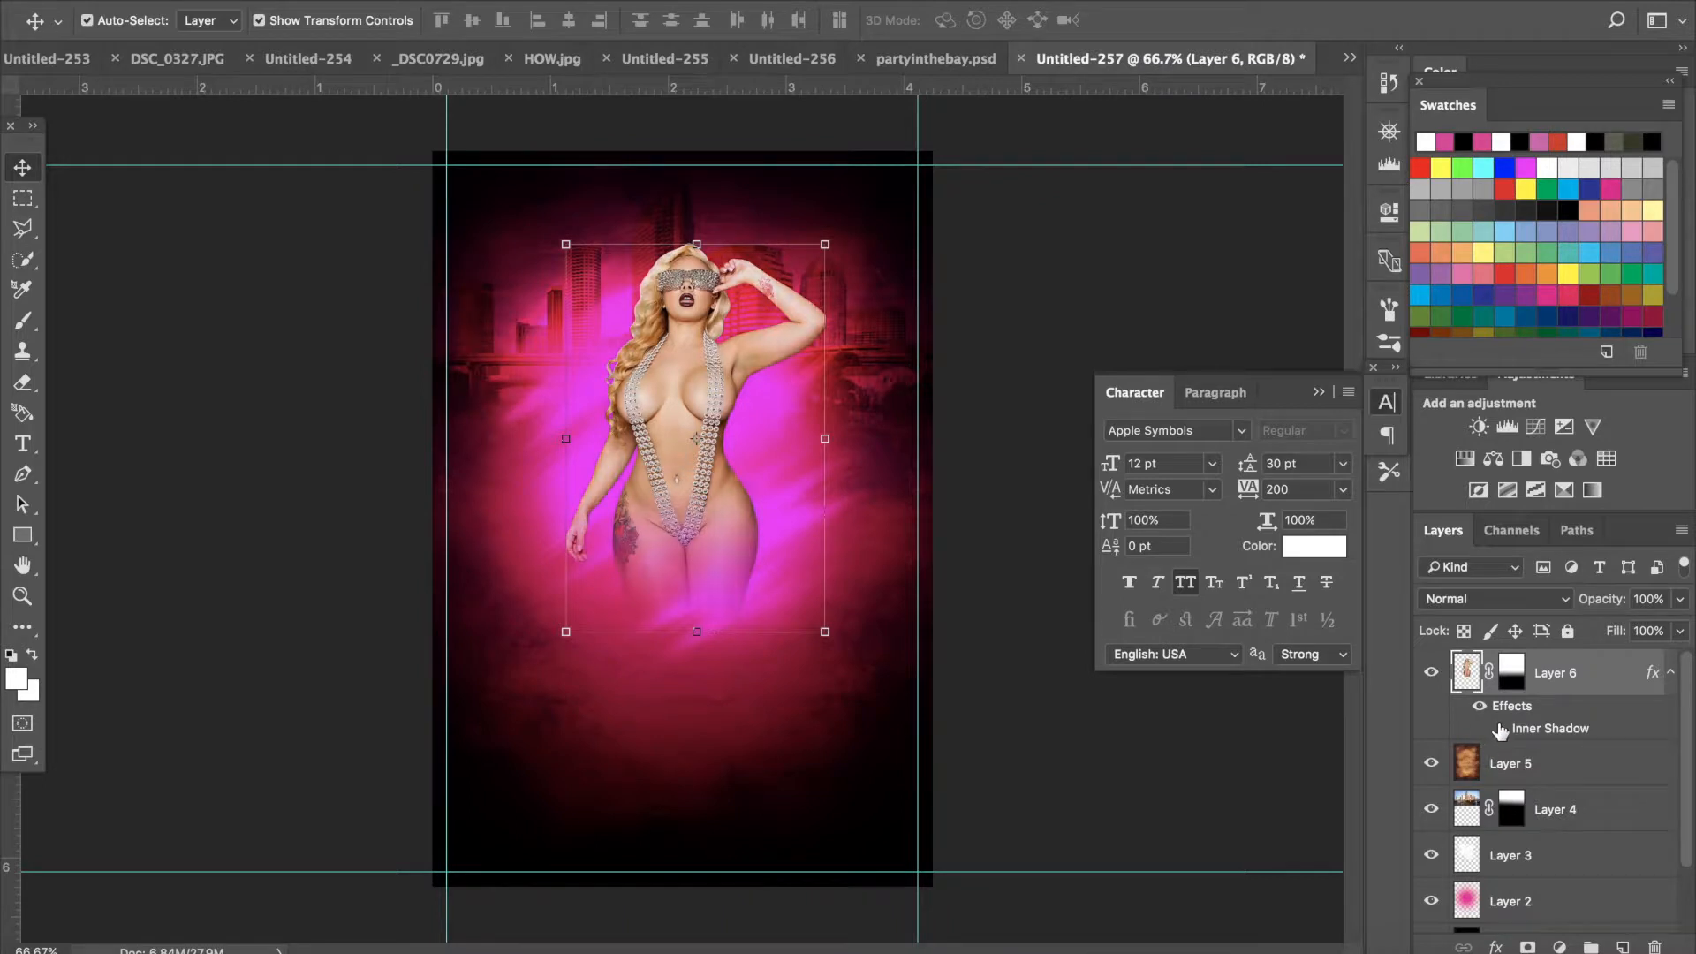
- Create a text layer below the model reading PARTY and select its text
click(24, 445)
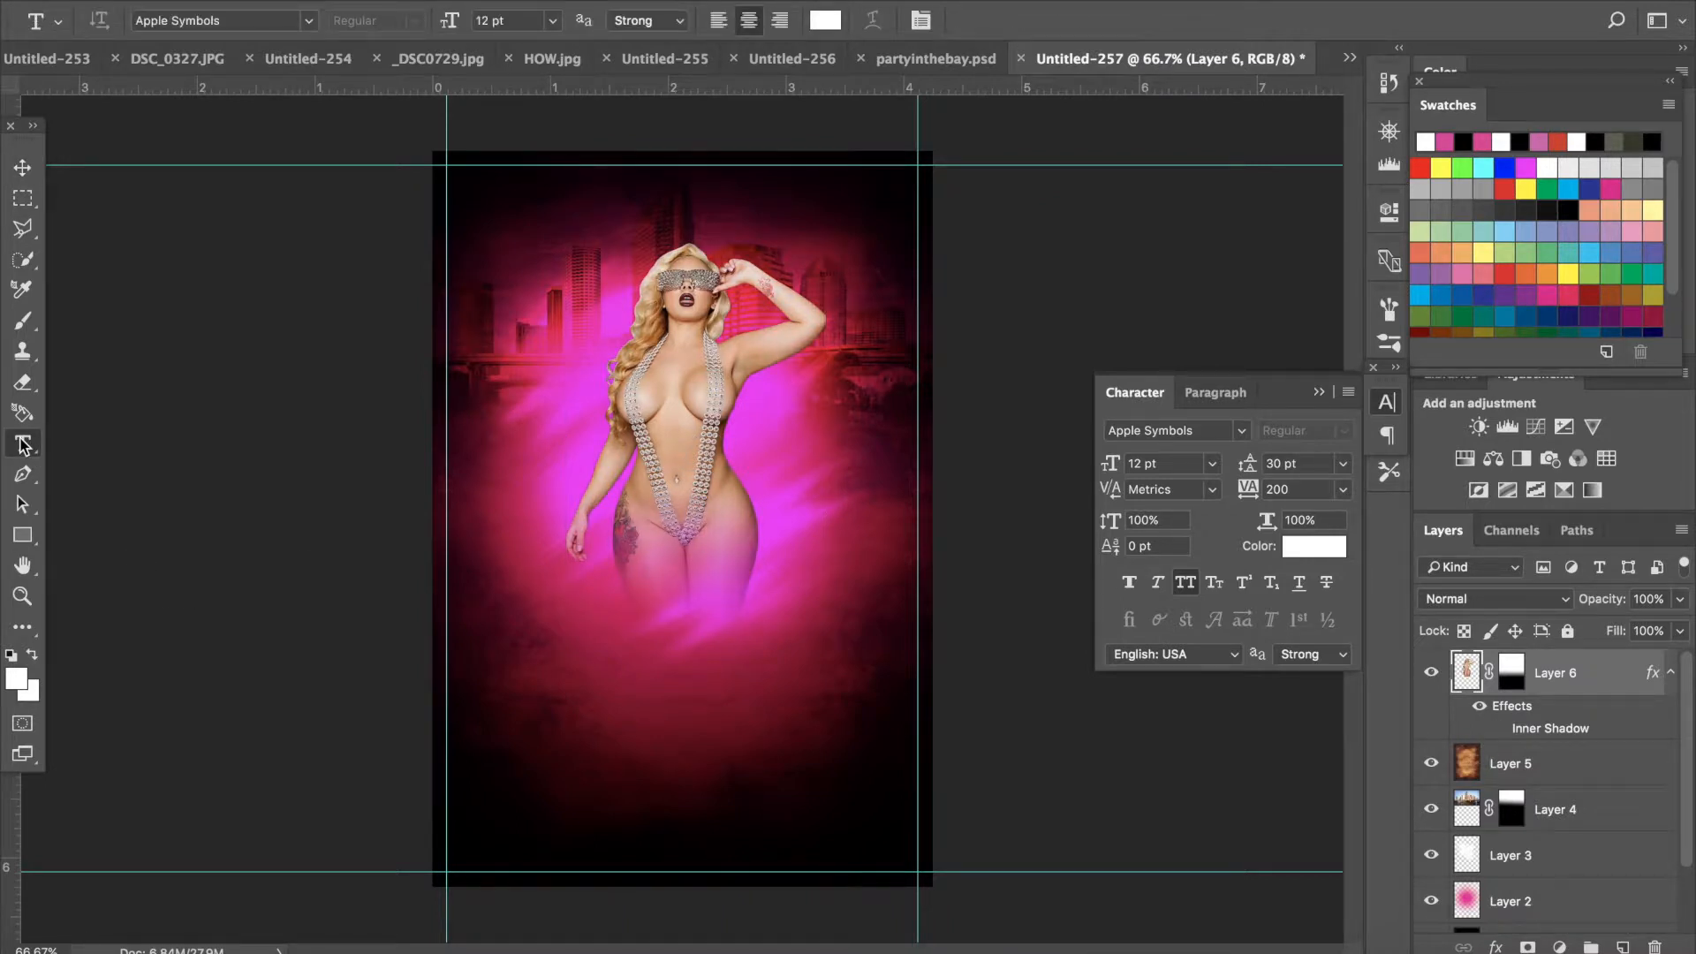
click(575, 631)
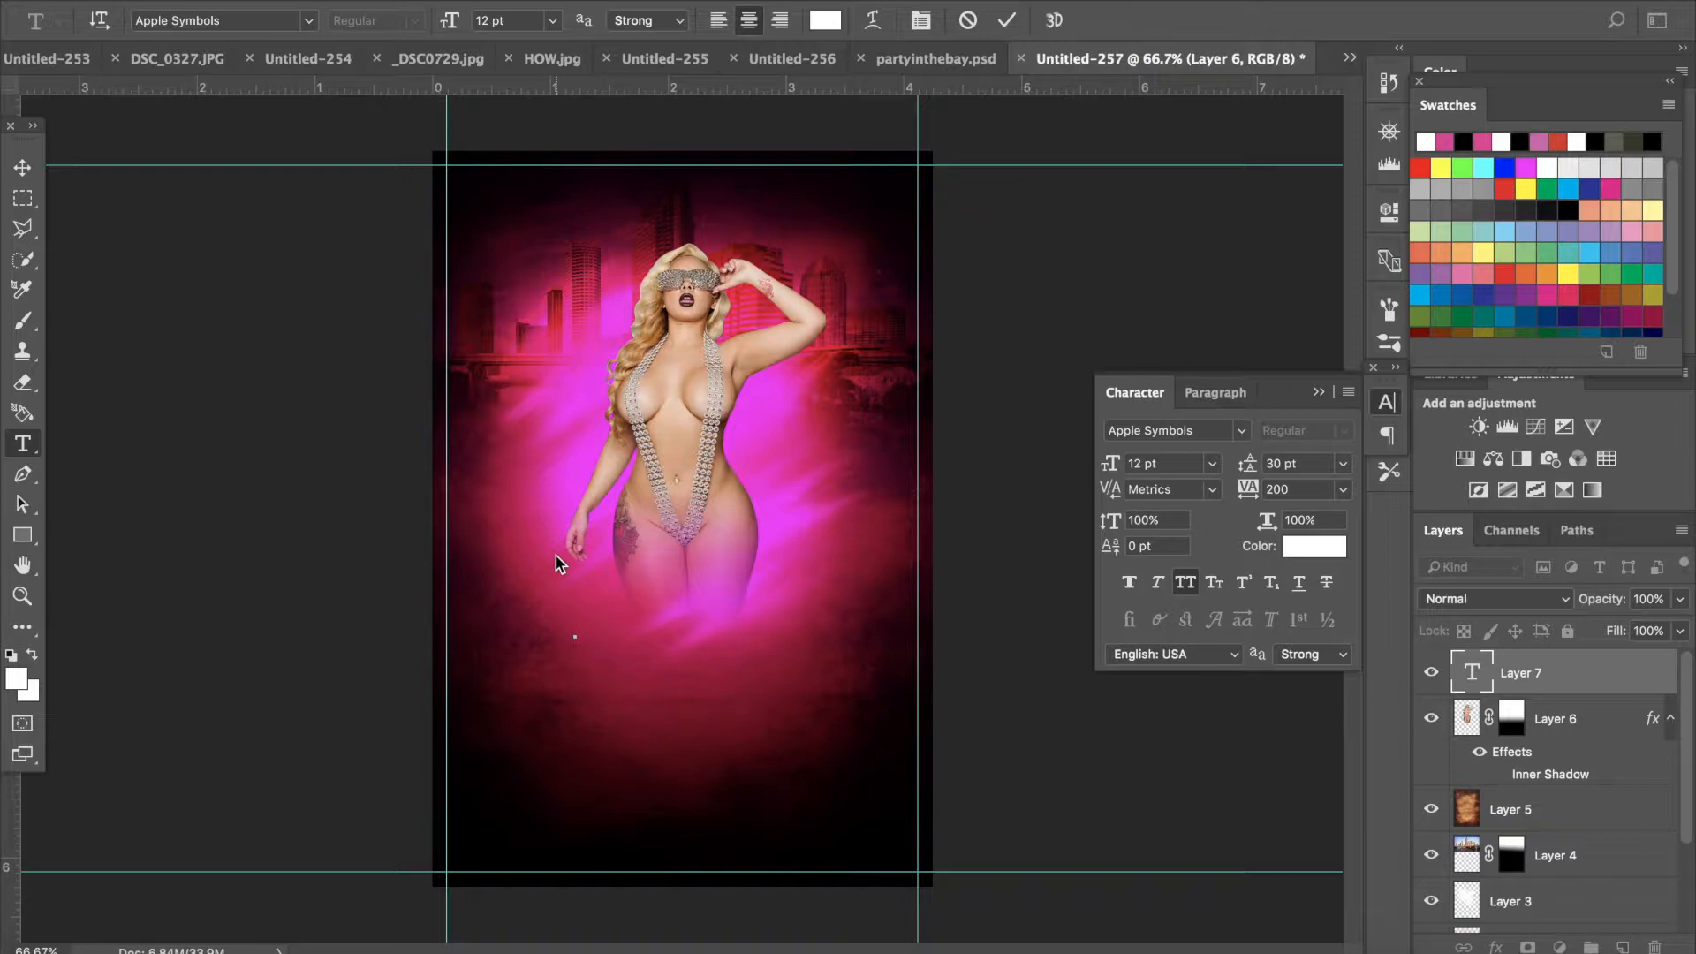
text(PARTY IN THE)
key(BackSpace)
key(Left)
key(Left)
key(BackSpace)
key(BackSpace)
key(BackSpace)
key(BackSpace)
key(BackSpace)
key(BackSpace)
key(BackSpace)
key(shift+Left)
key(shift+Left)
key(shift+Left)
key(shift+Left)
key(shift+Left)
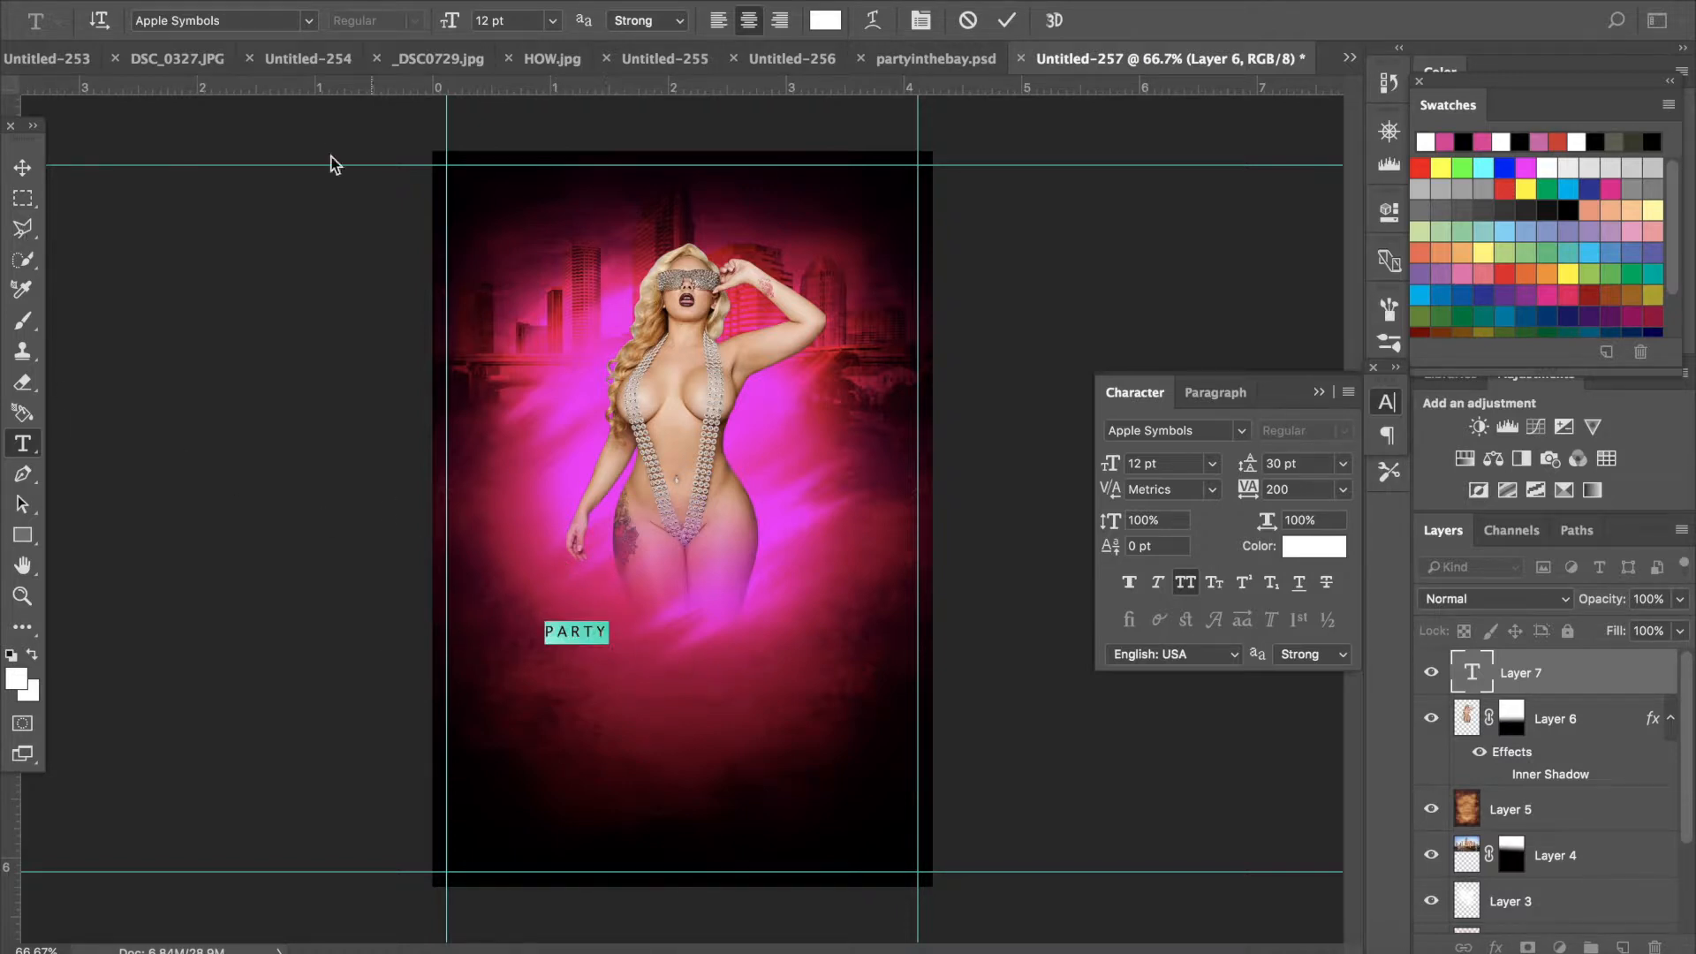
- Style PARTY in Vonique 64 at 72 pt with -50 tracking and centre it below the model
click(309, 21)
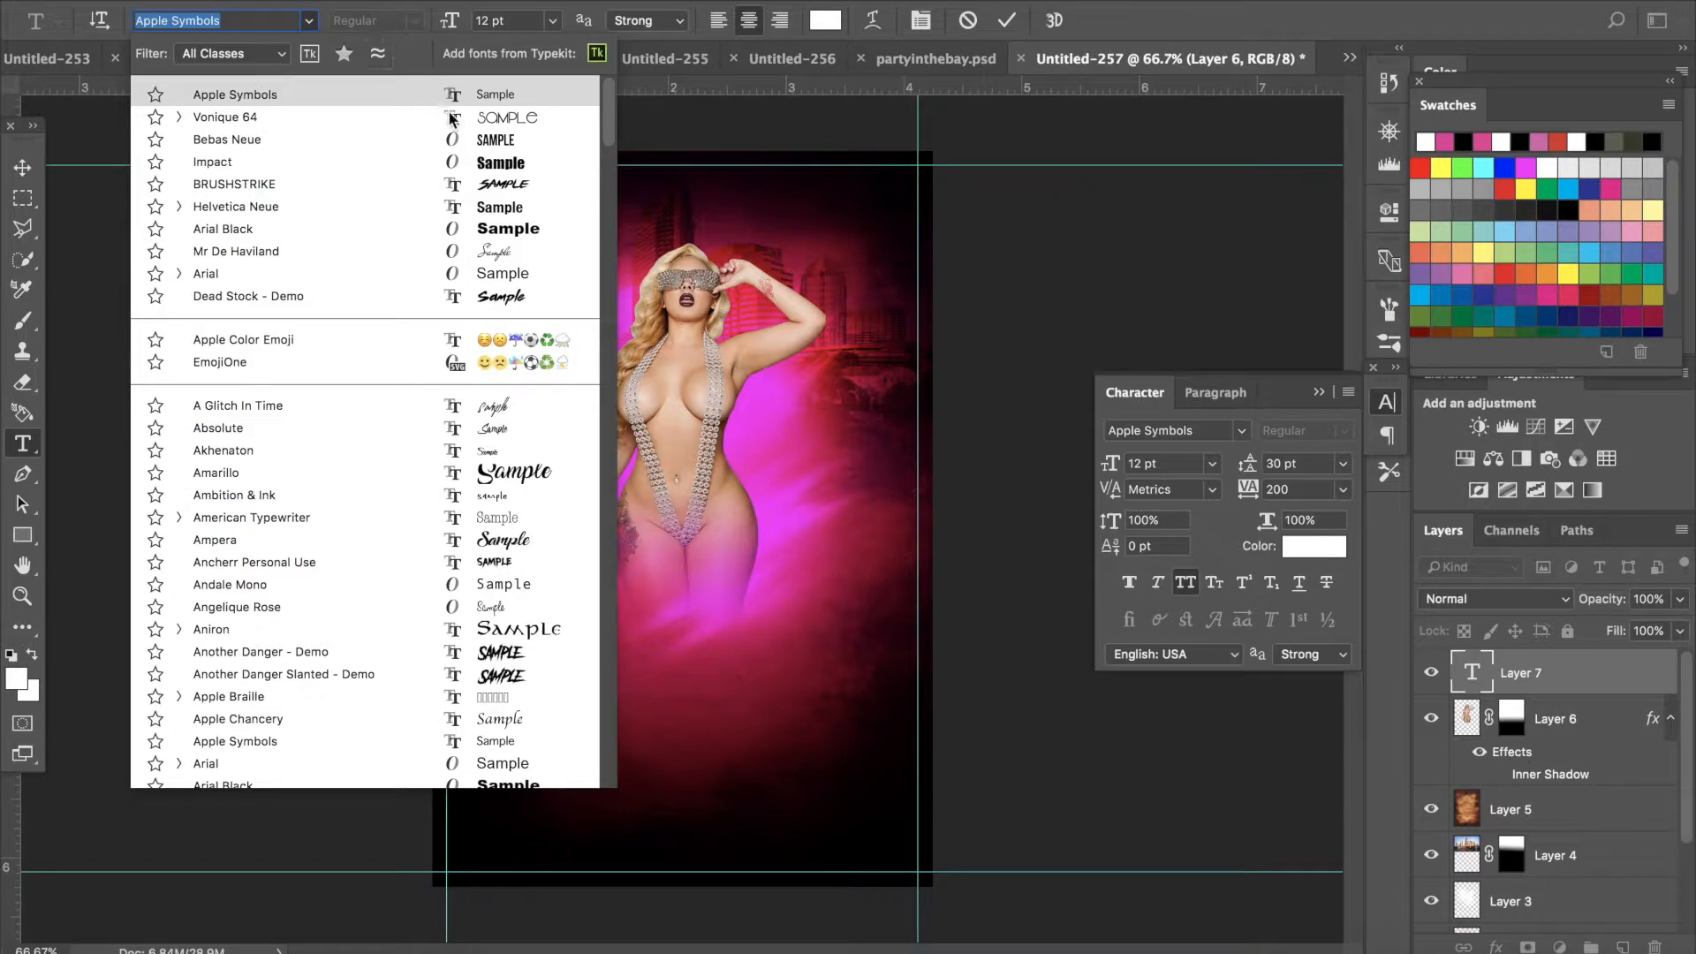
click(500, 117)
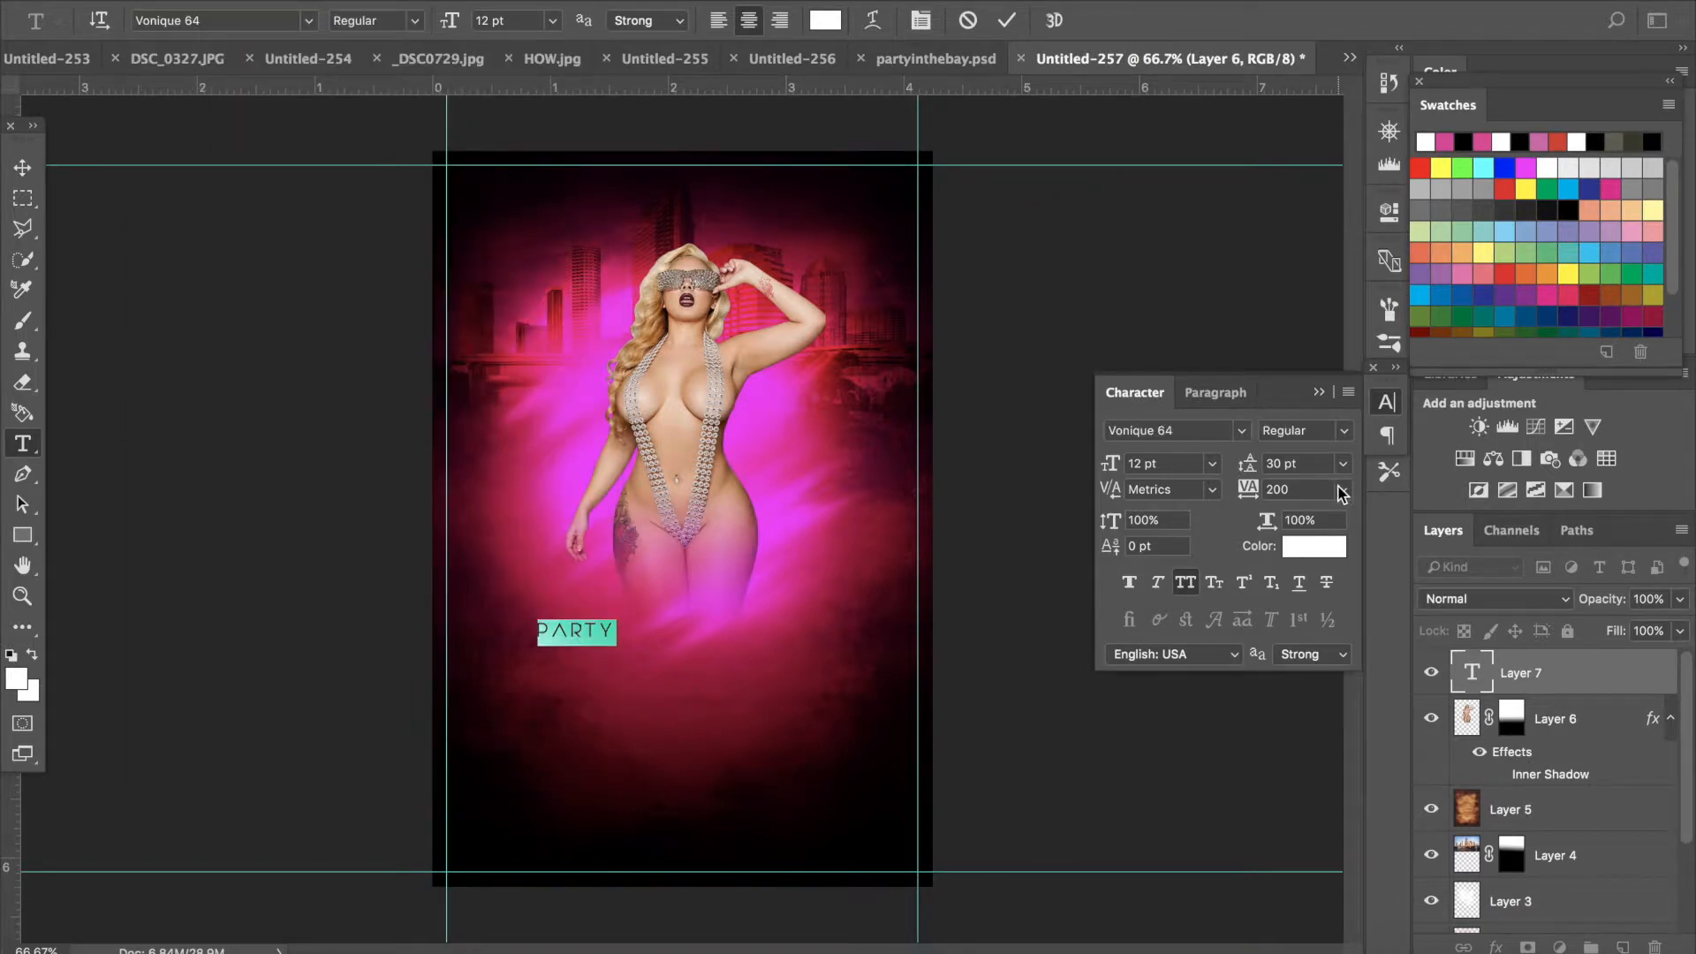
click(1342, 493)
click(1330, 549)
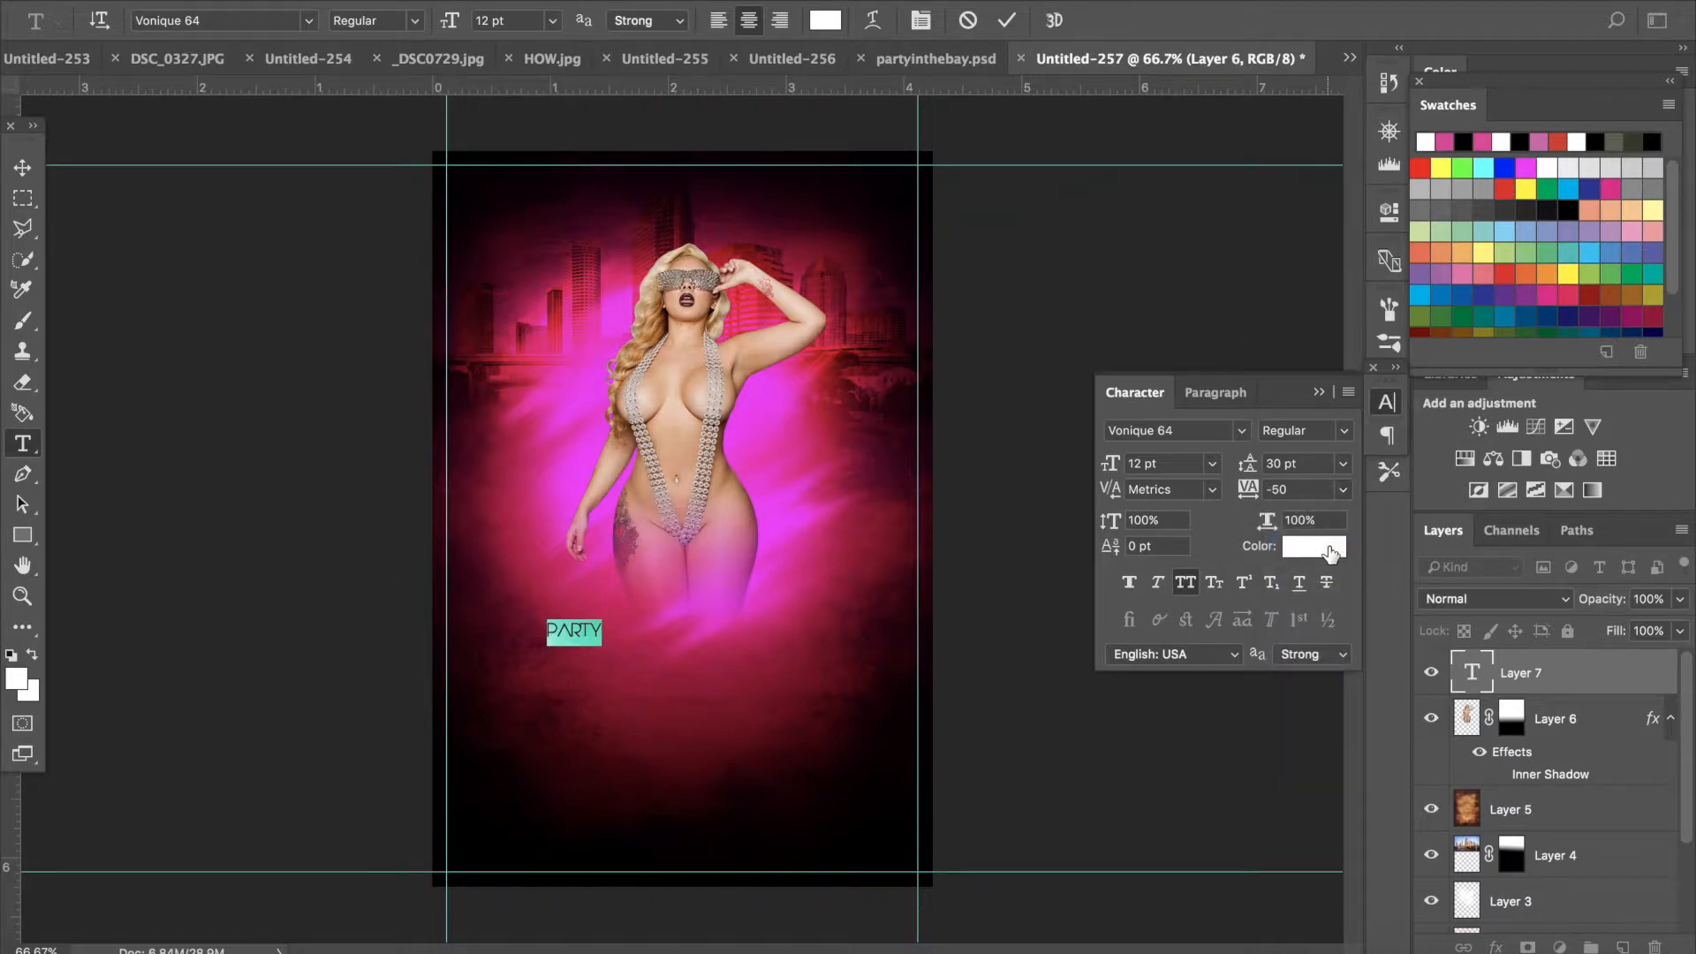
click(554, 31)
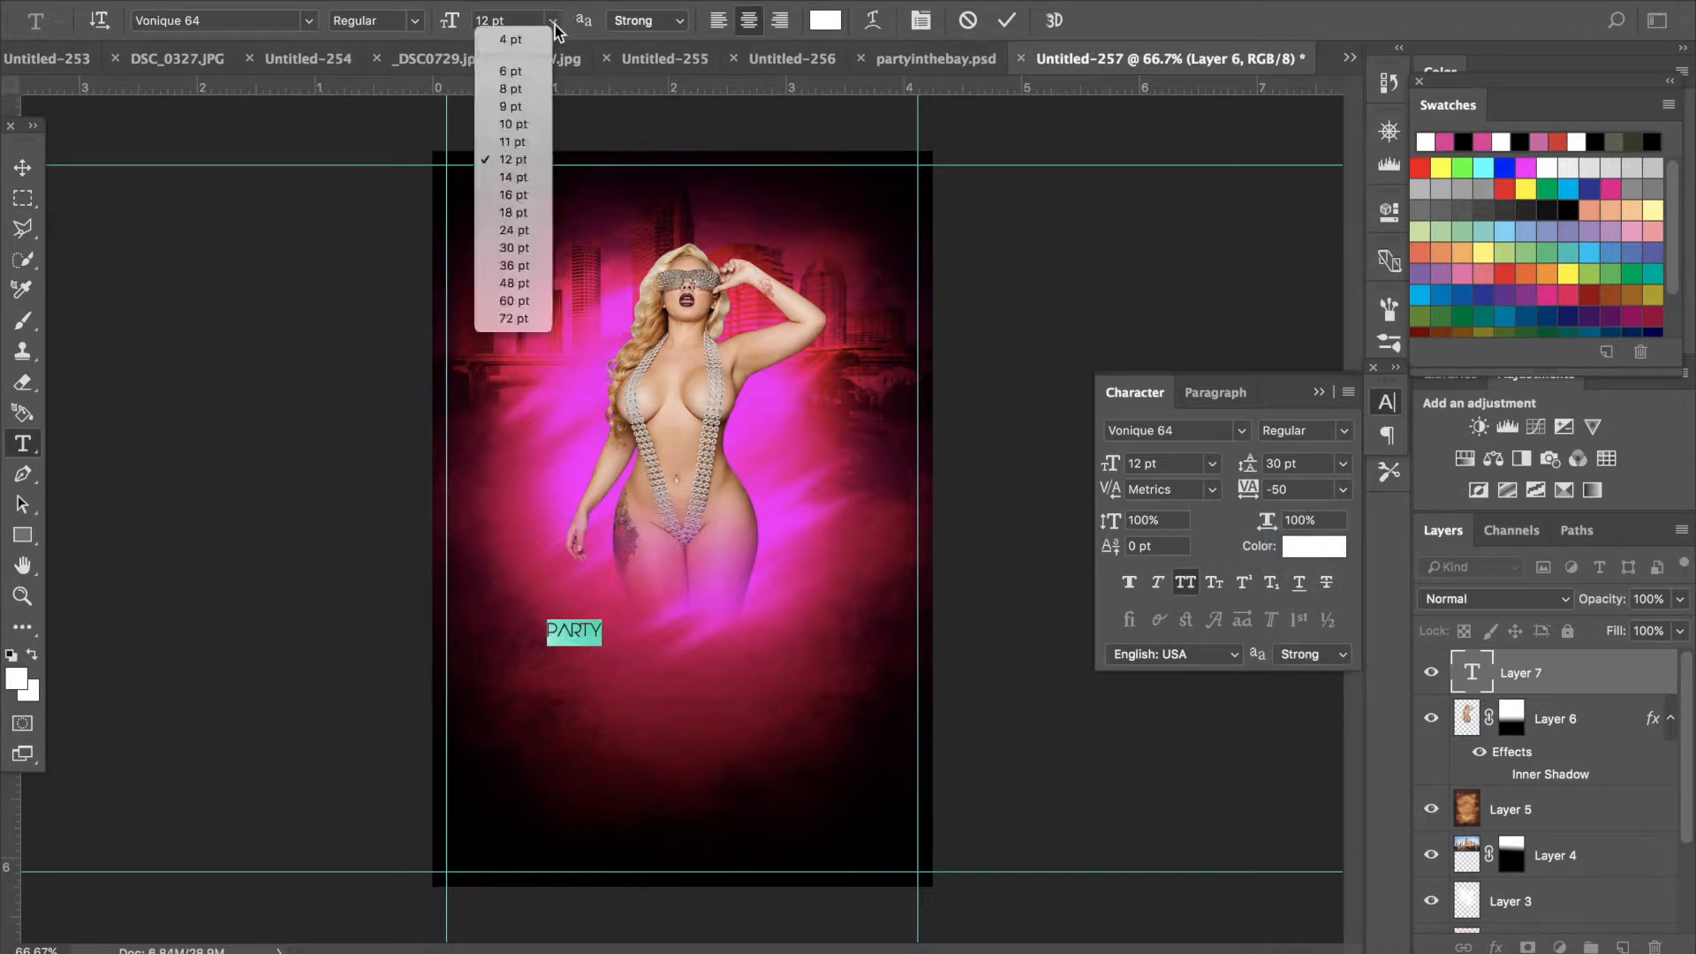
click(511, 327)
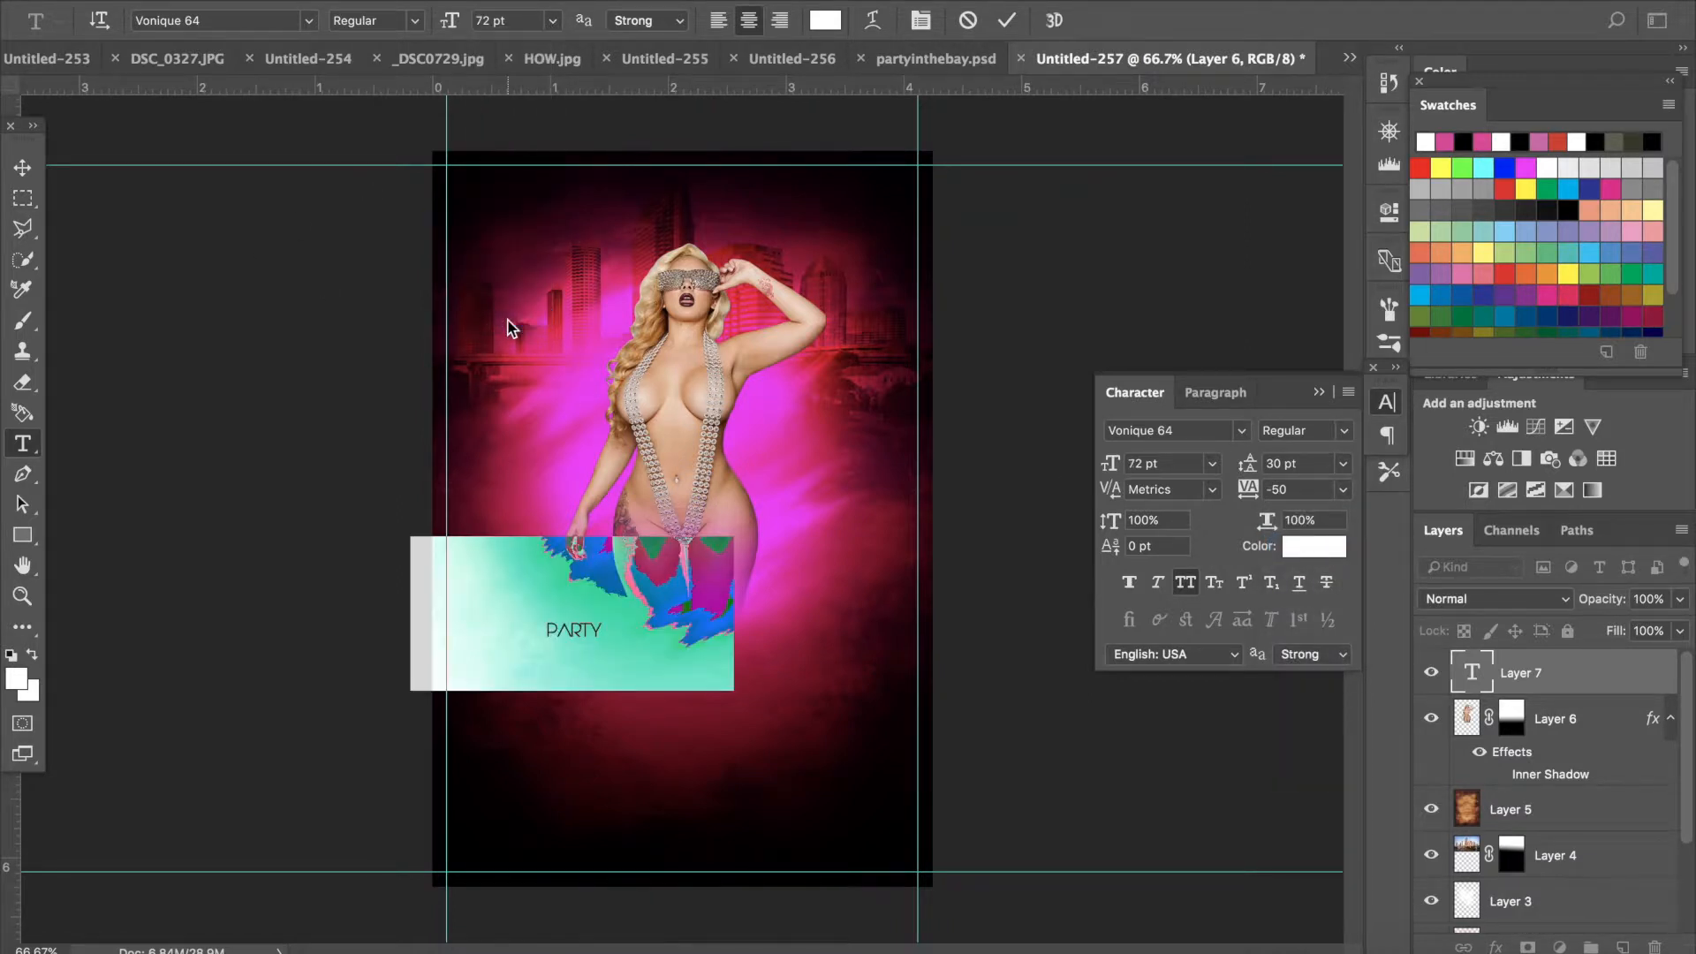
click(22, 167)
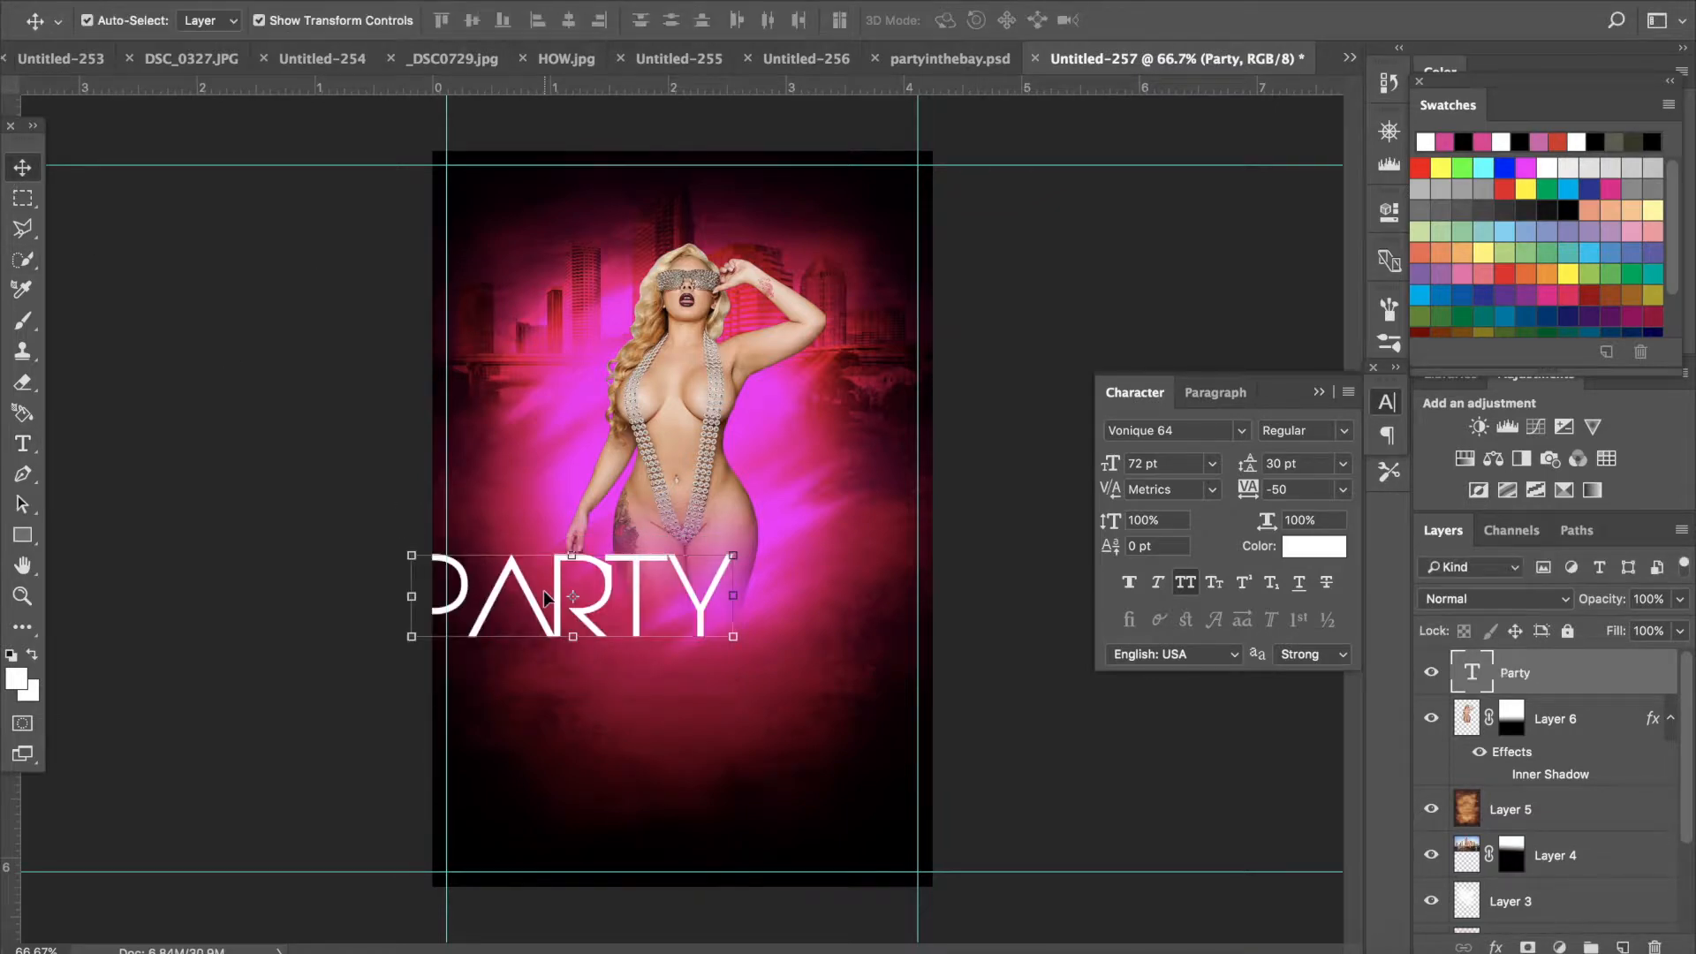
drag(527, 603, 634, 606)
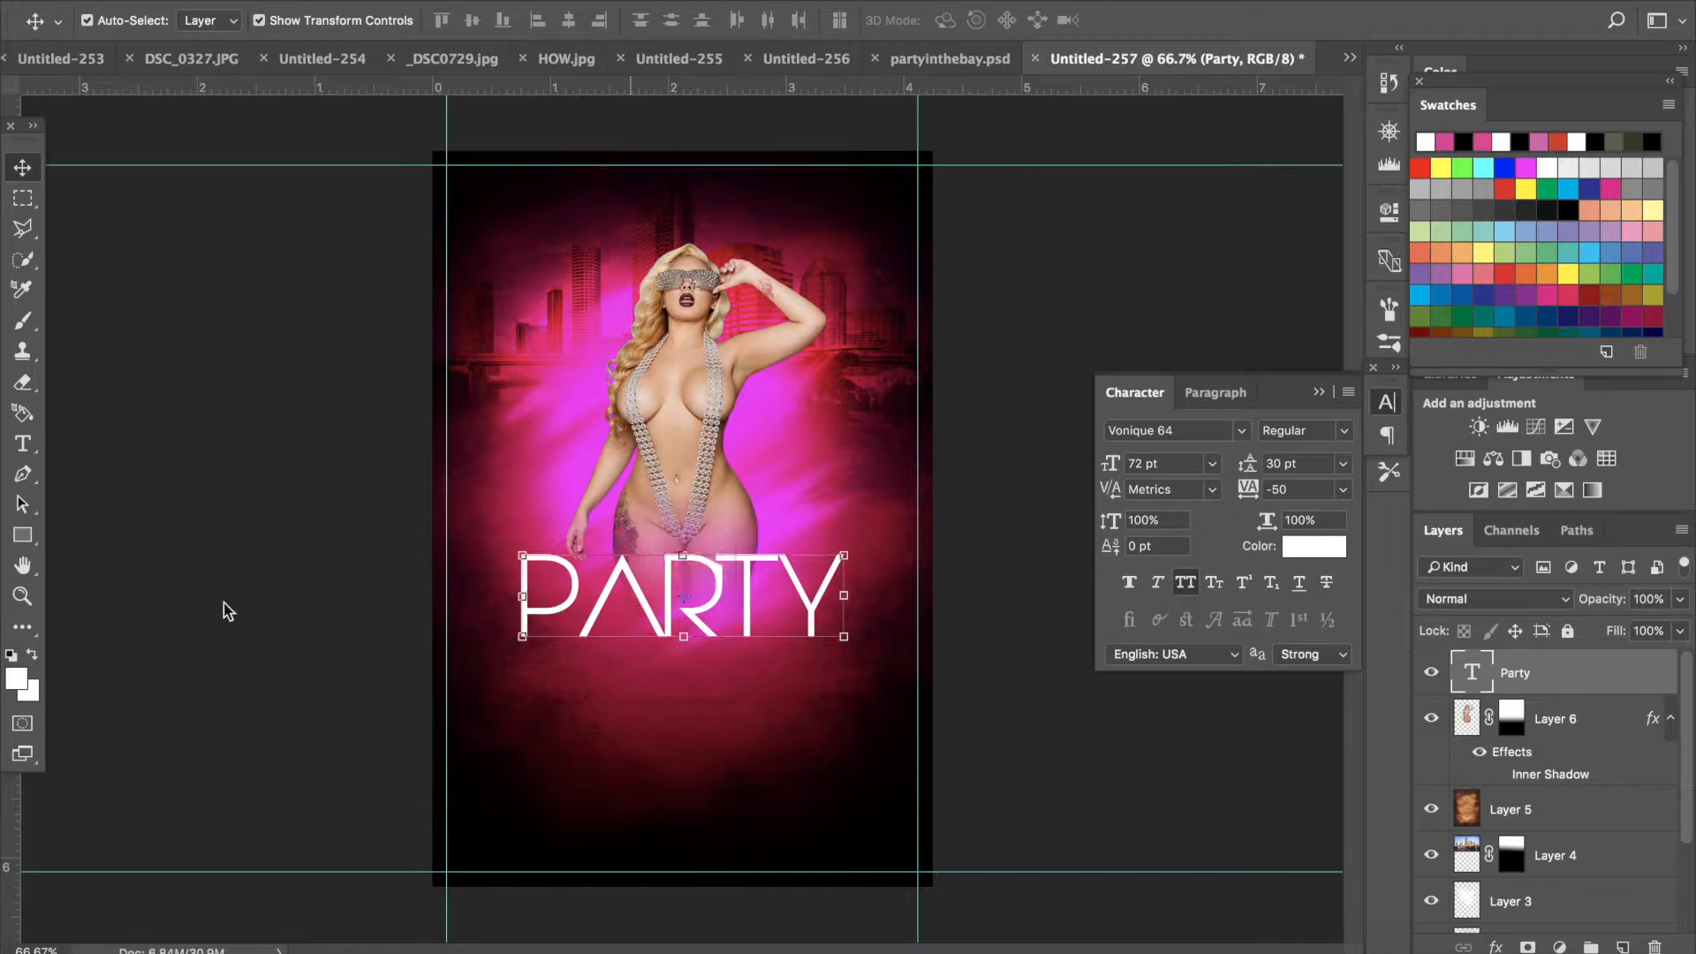
- Add a second text layer reading IN THE BAY beneath PARTY
click(23, 442)
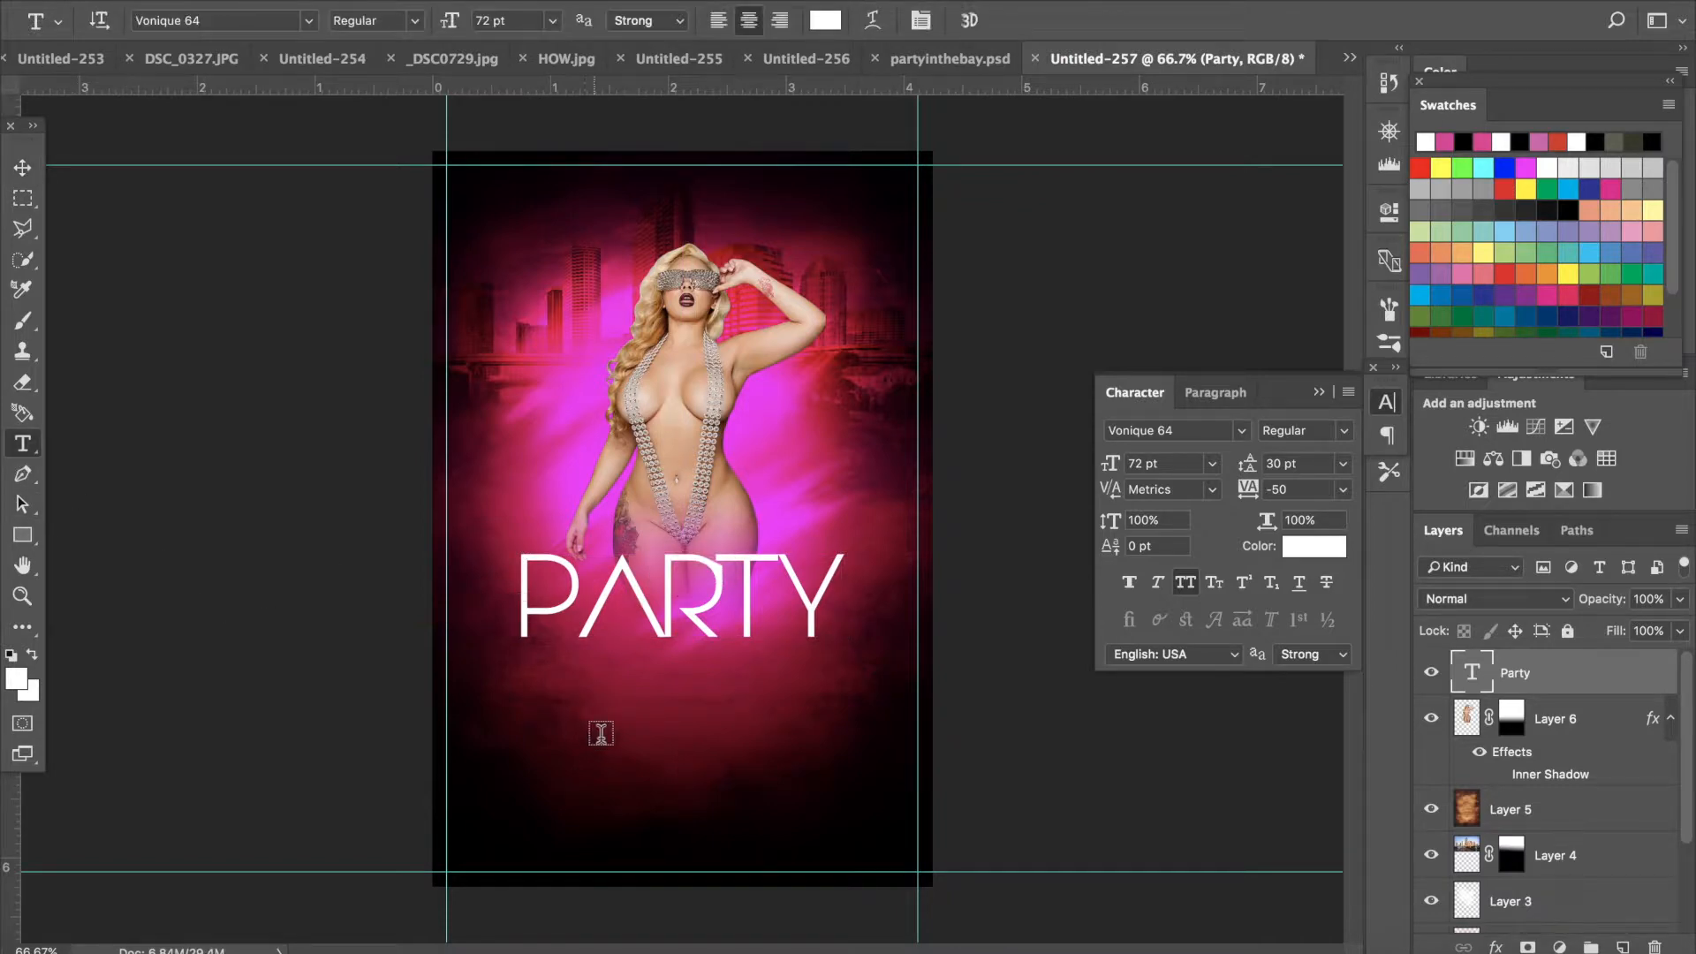
click(557, 733)
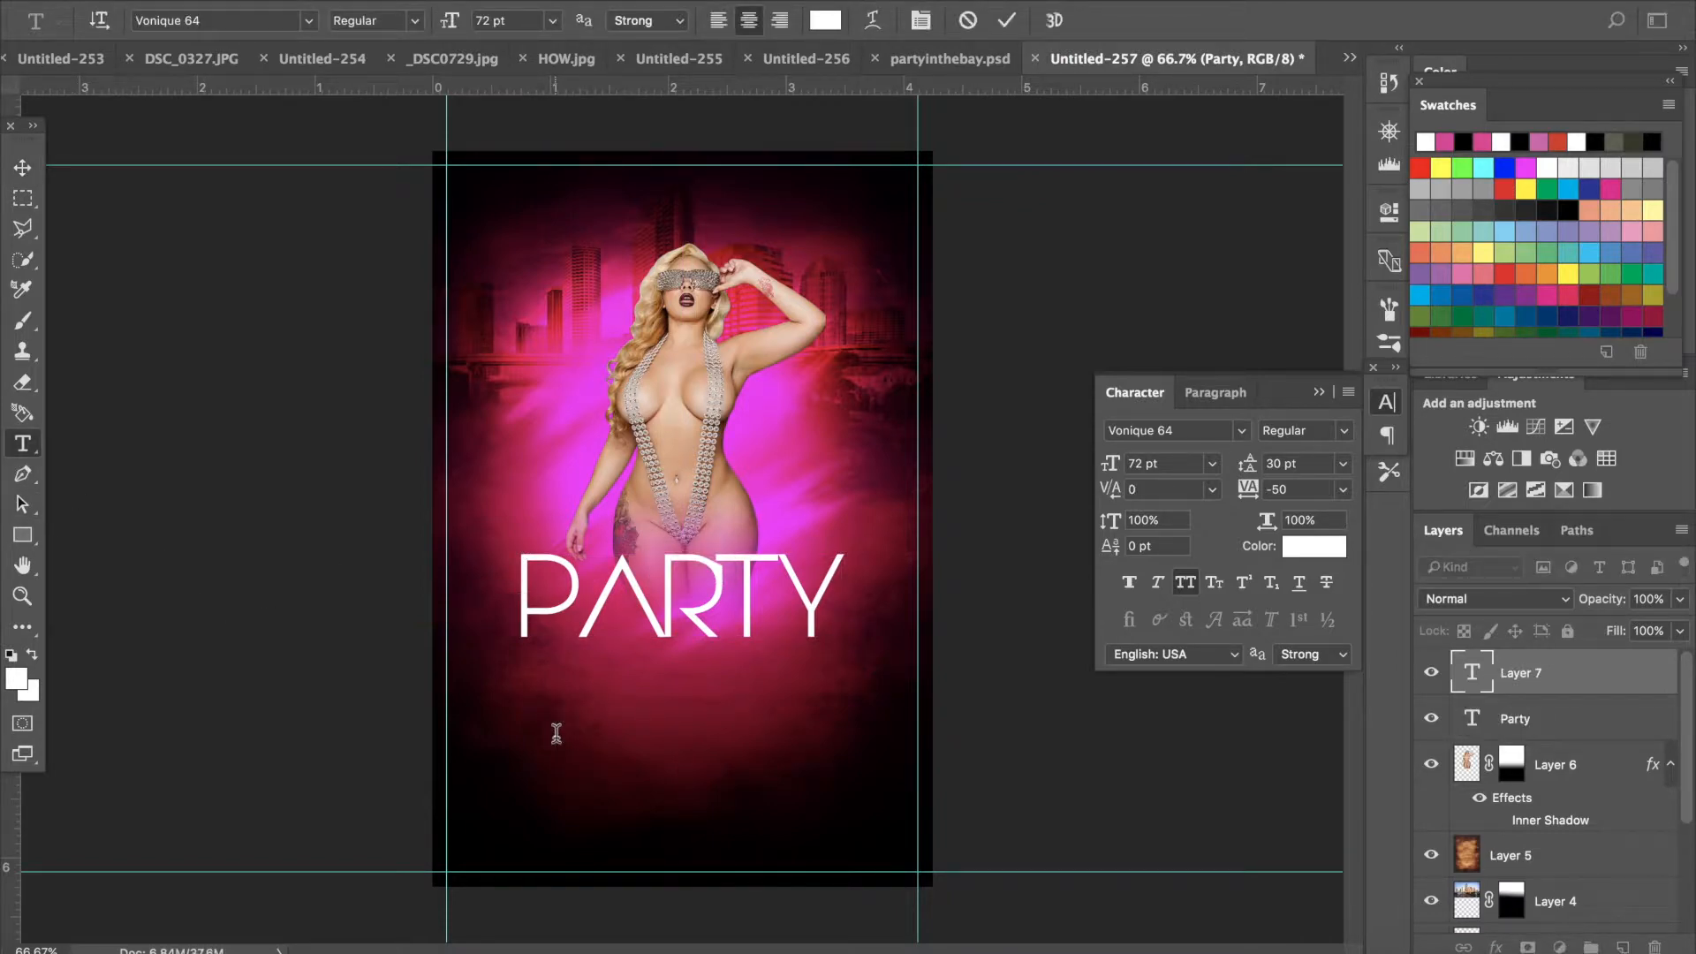
text(I)
text(N)
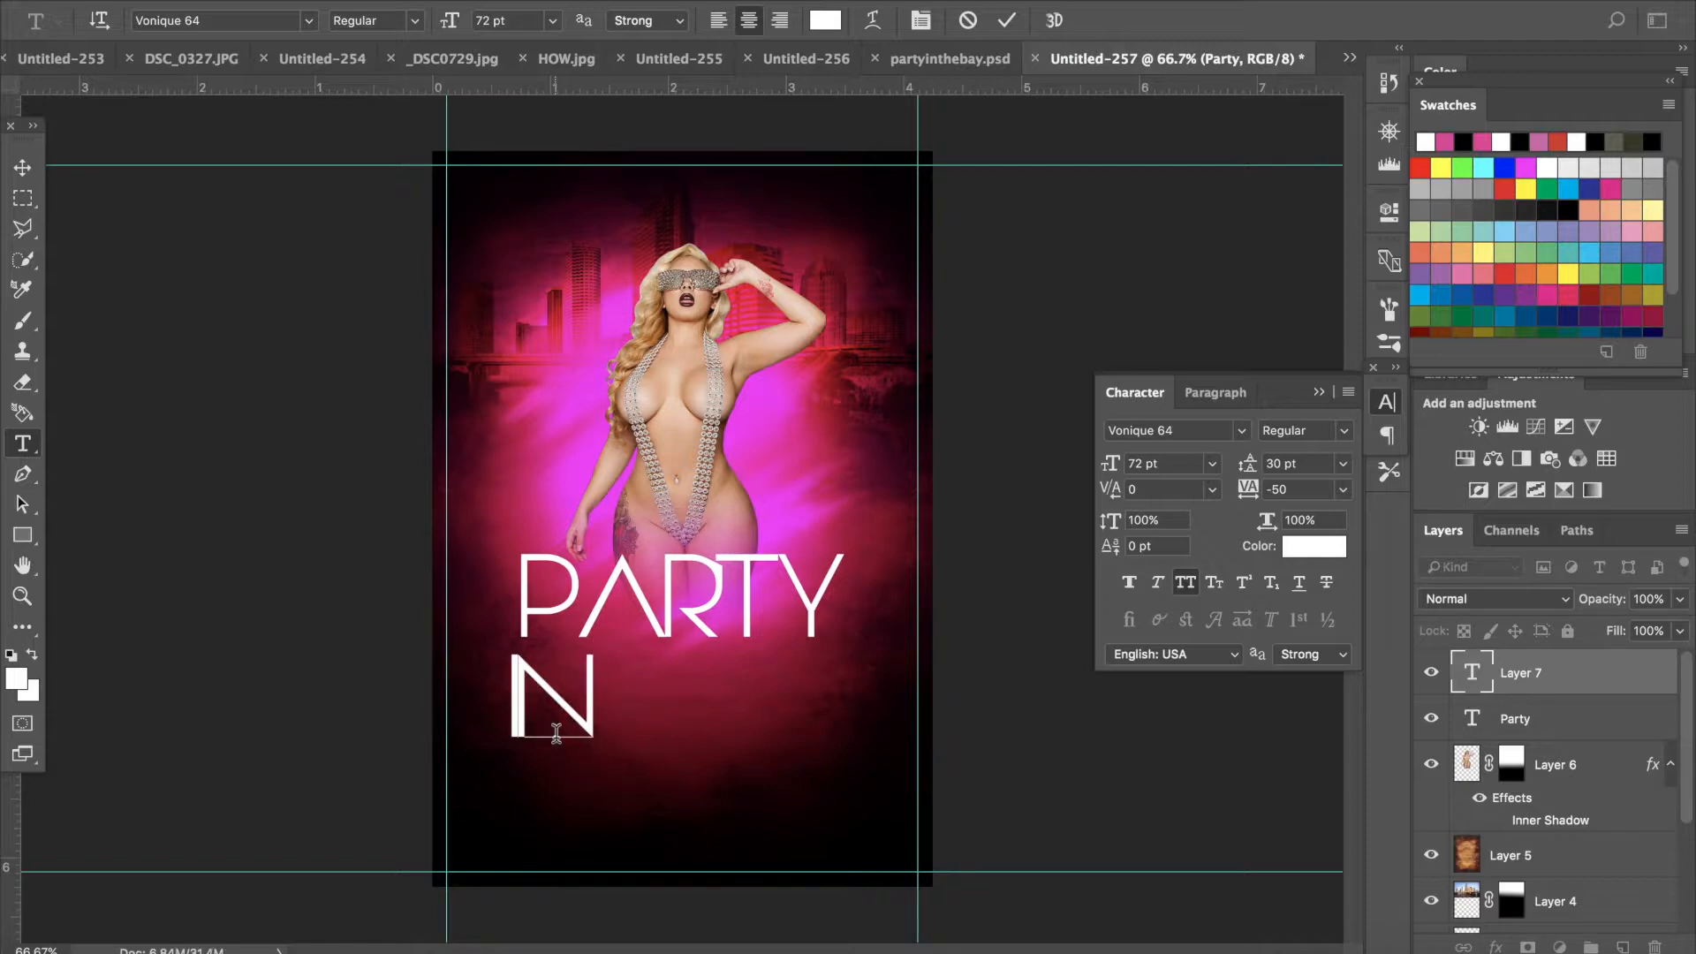
text( THE)
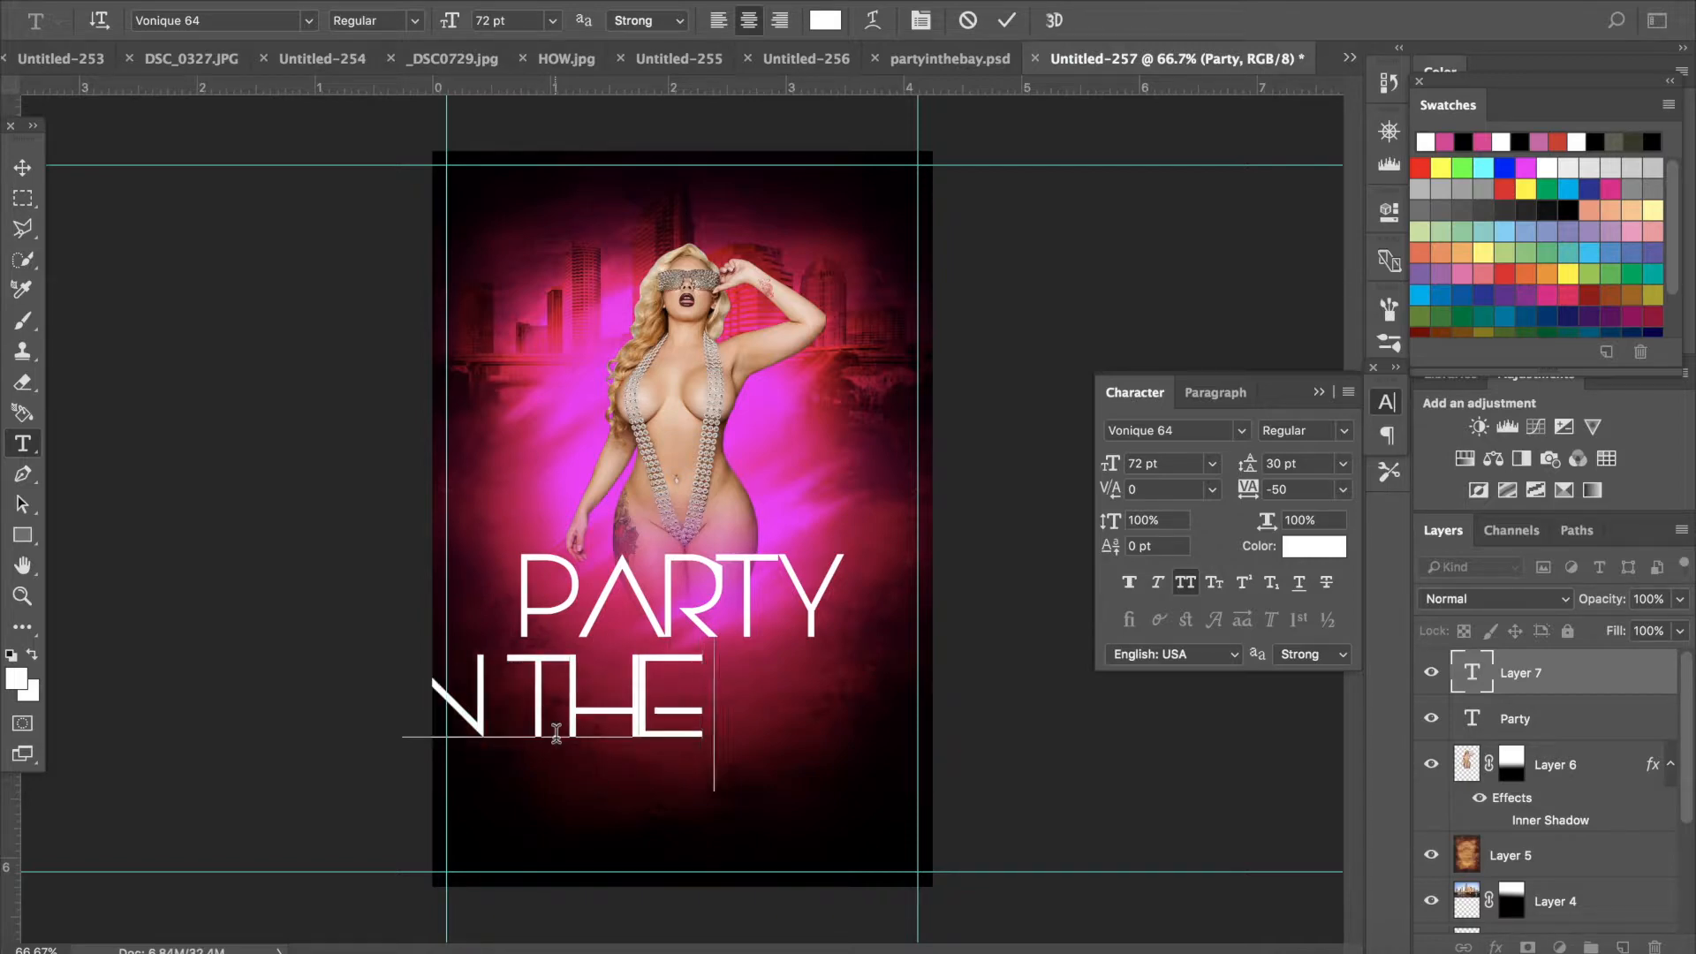
text( BAY)
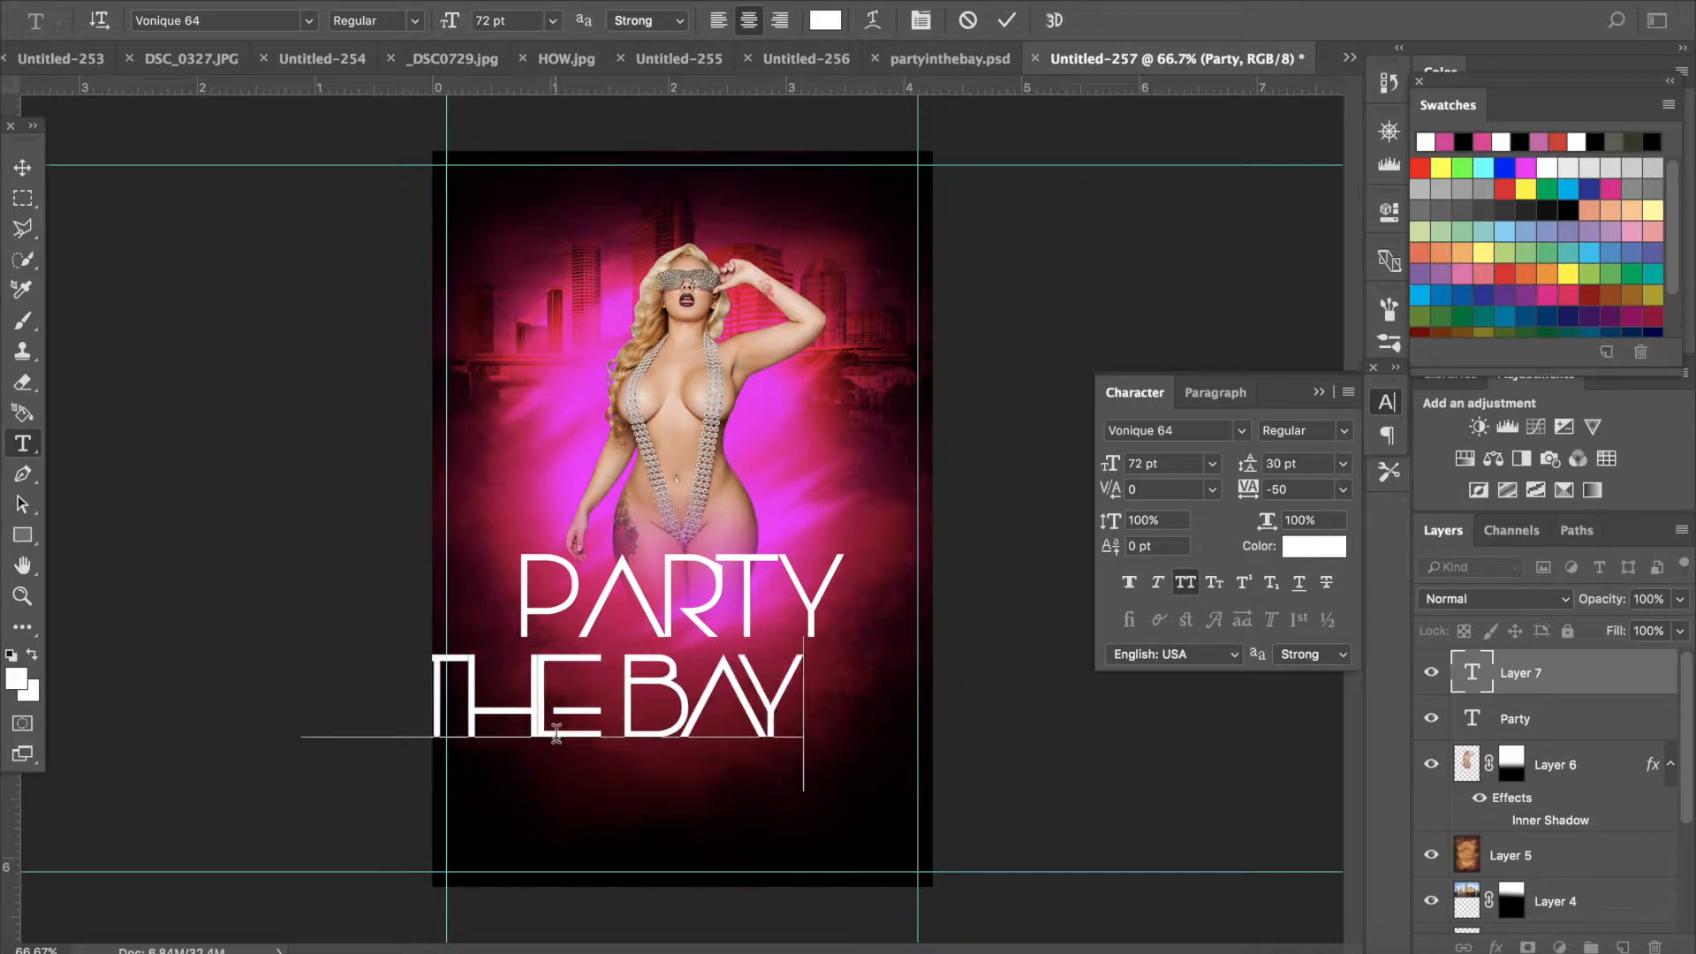
- Move the IN THE BAY text onto the flyer under PARTY and apply the transformation
click(21, 164)
click(302, 655)
drag(313, 663, 596, 683)
click(23, 167)
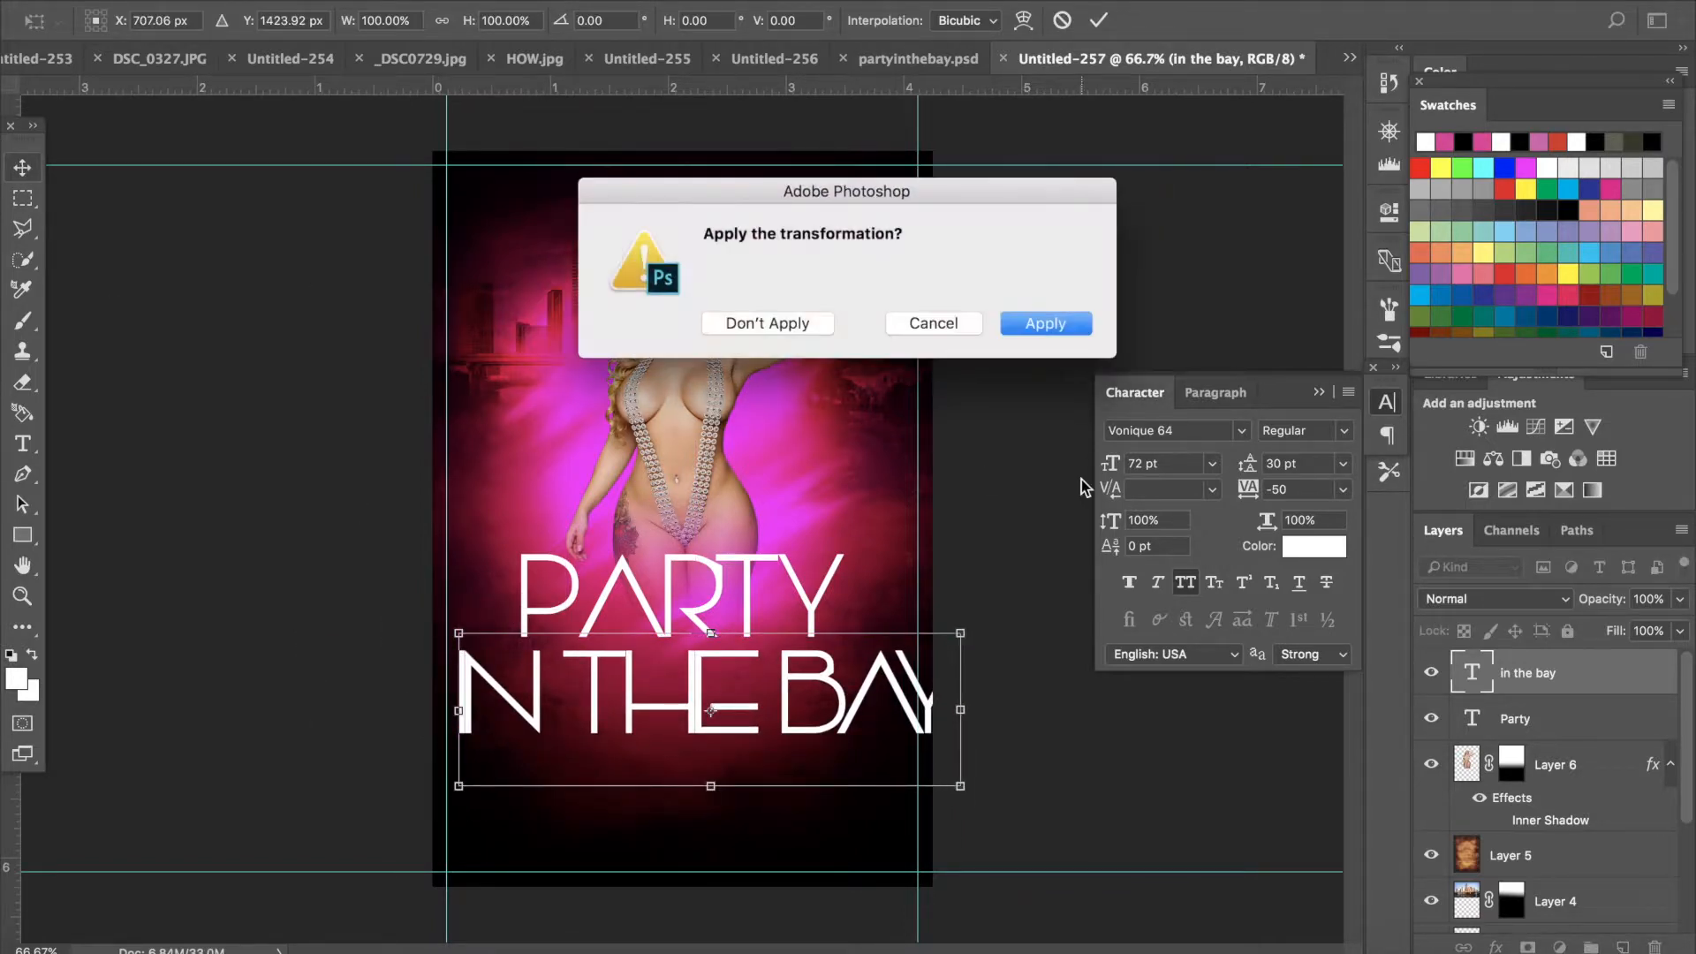
click(1085, 329)
- Set the IN THE BAY text size to 48 pt
click(22, 443)
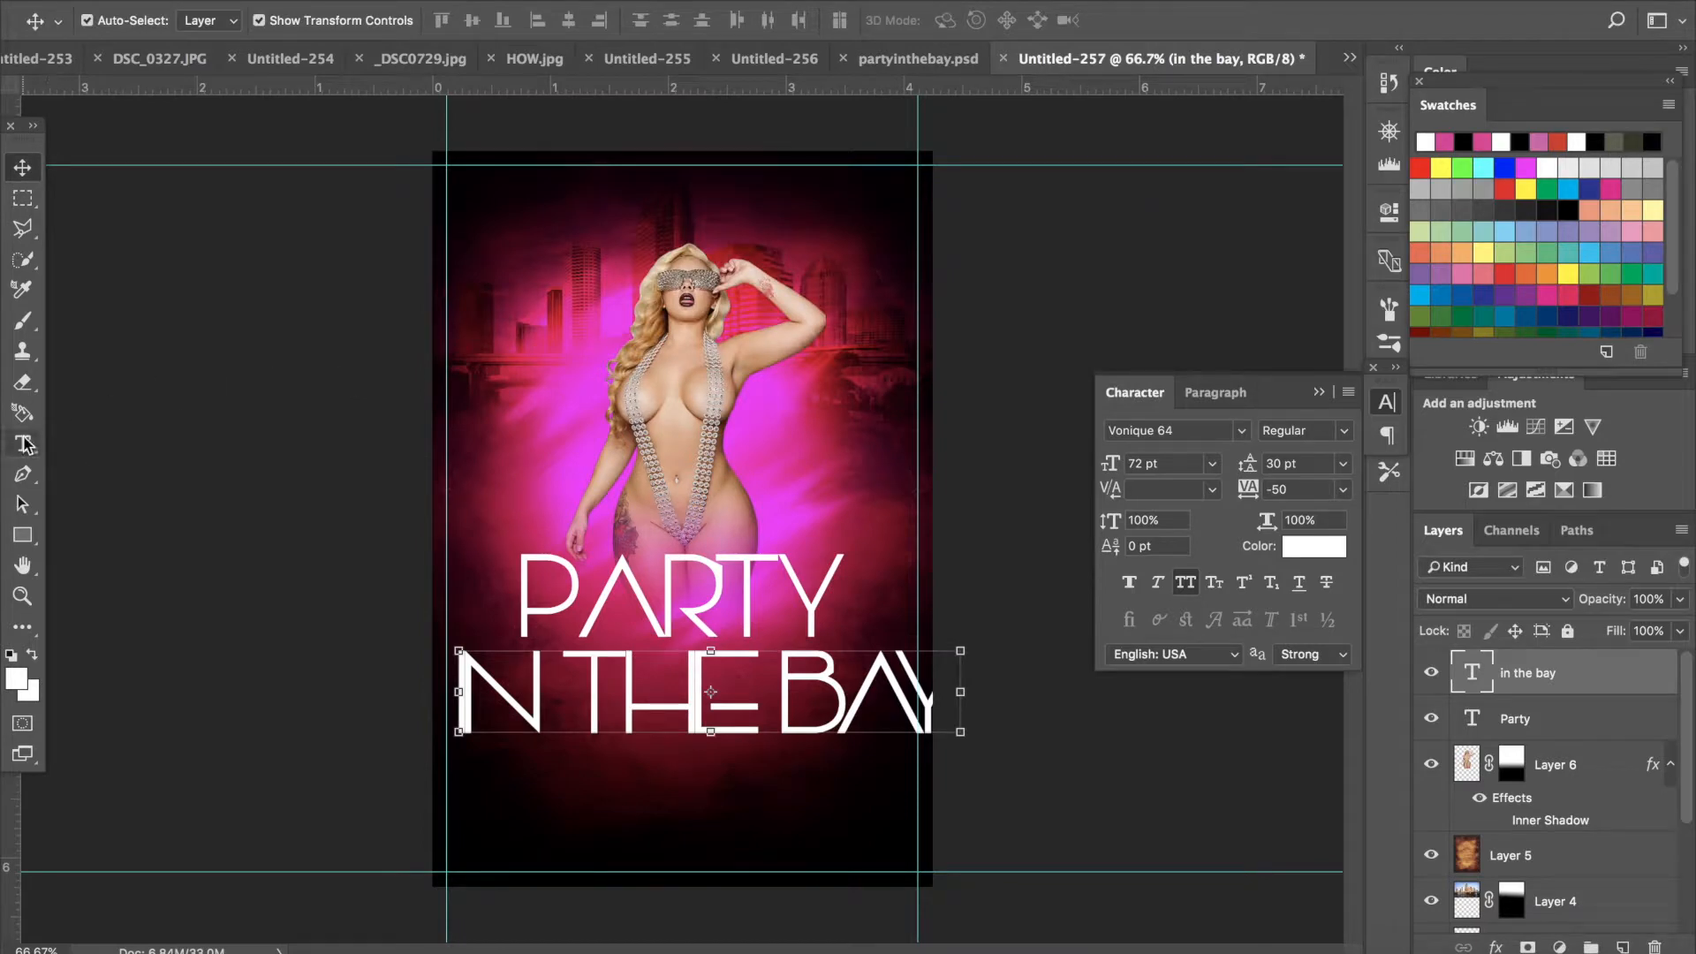
drag(936, 711, 235, 606)
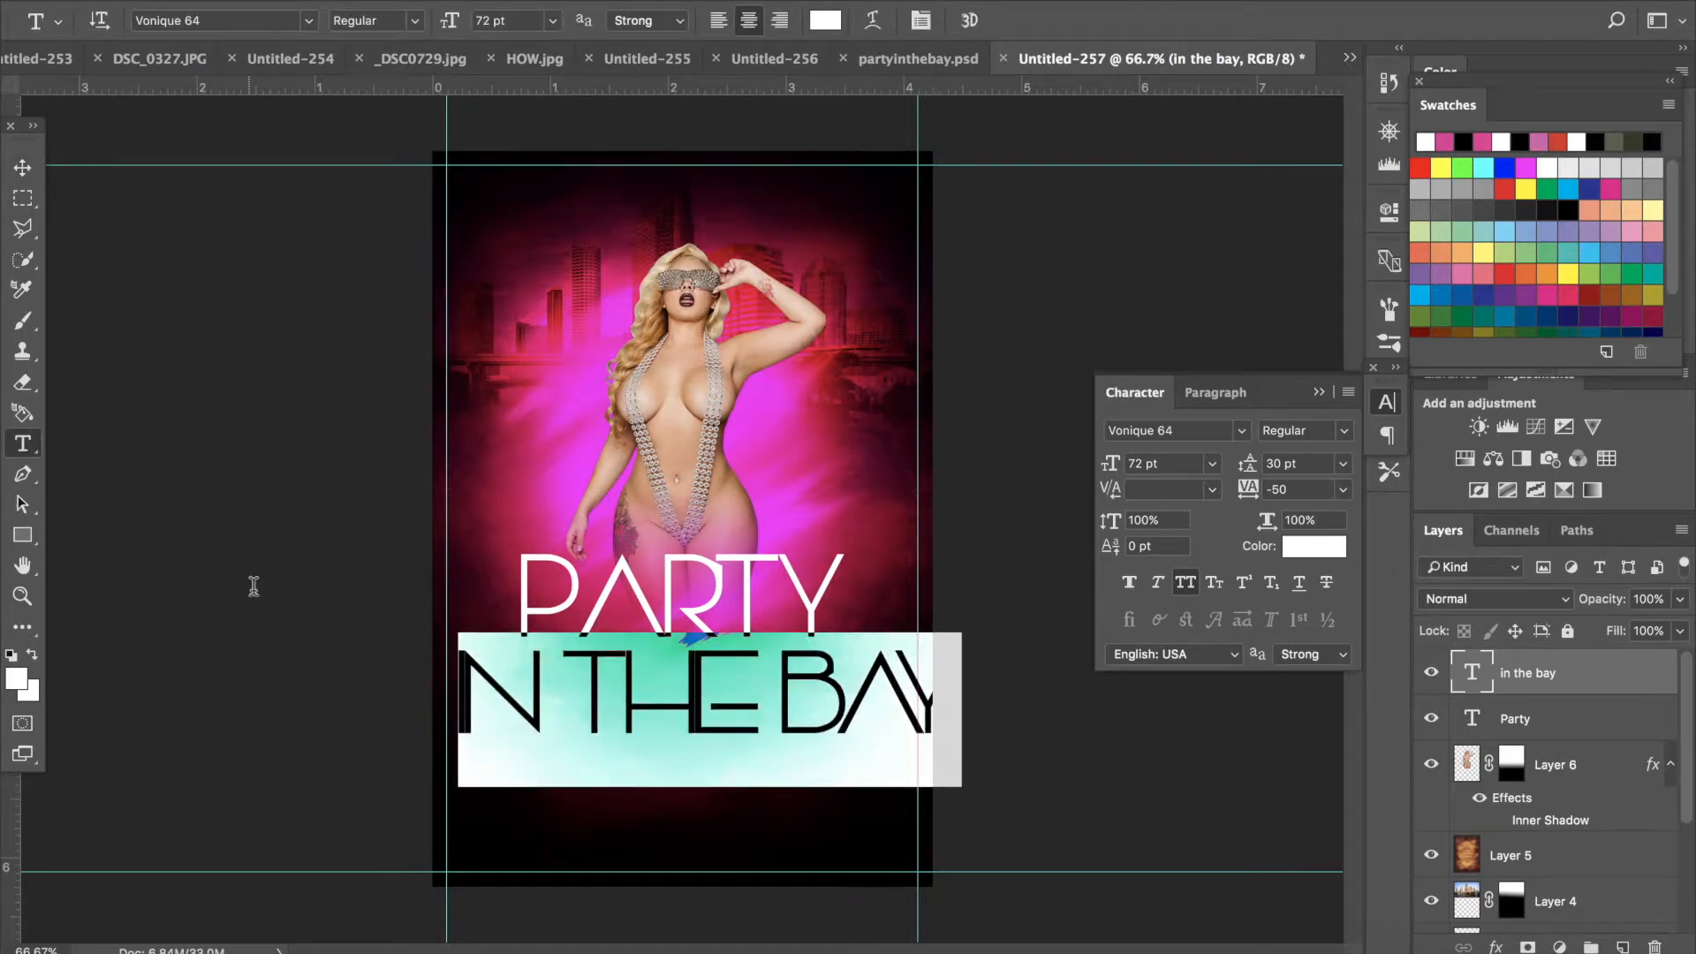
click(546, 24)
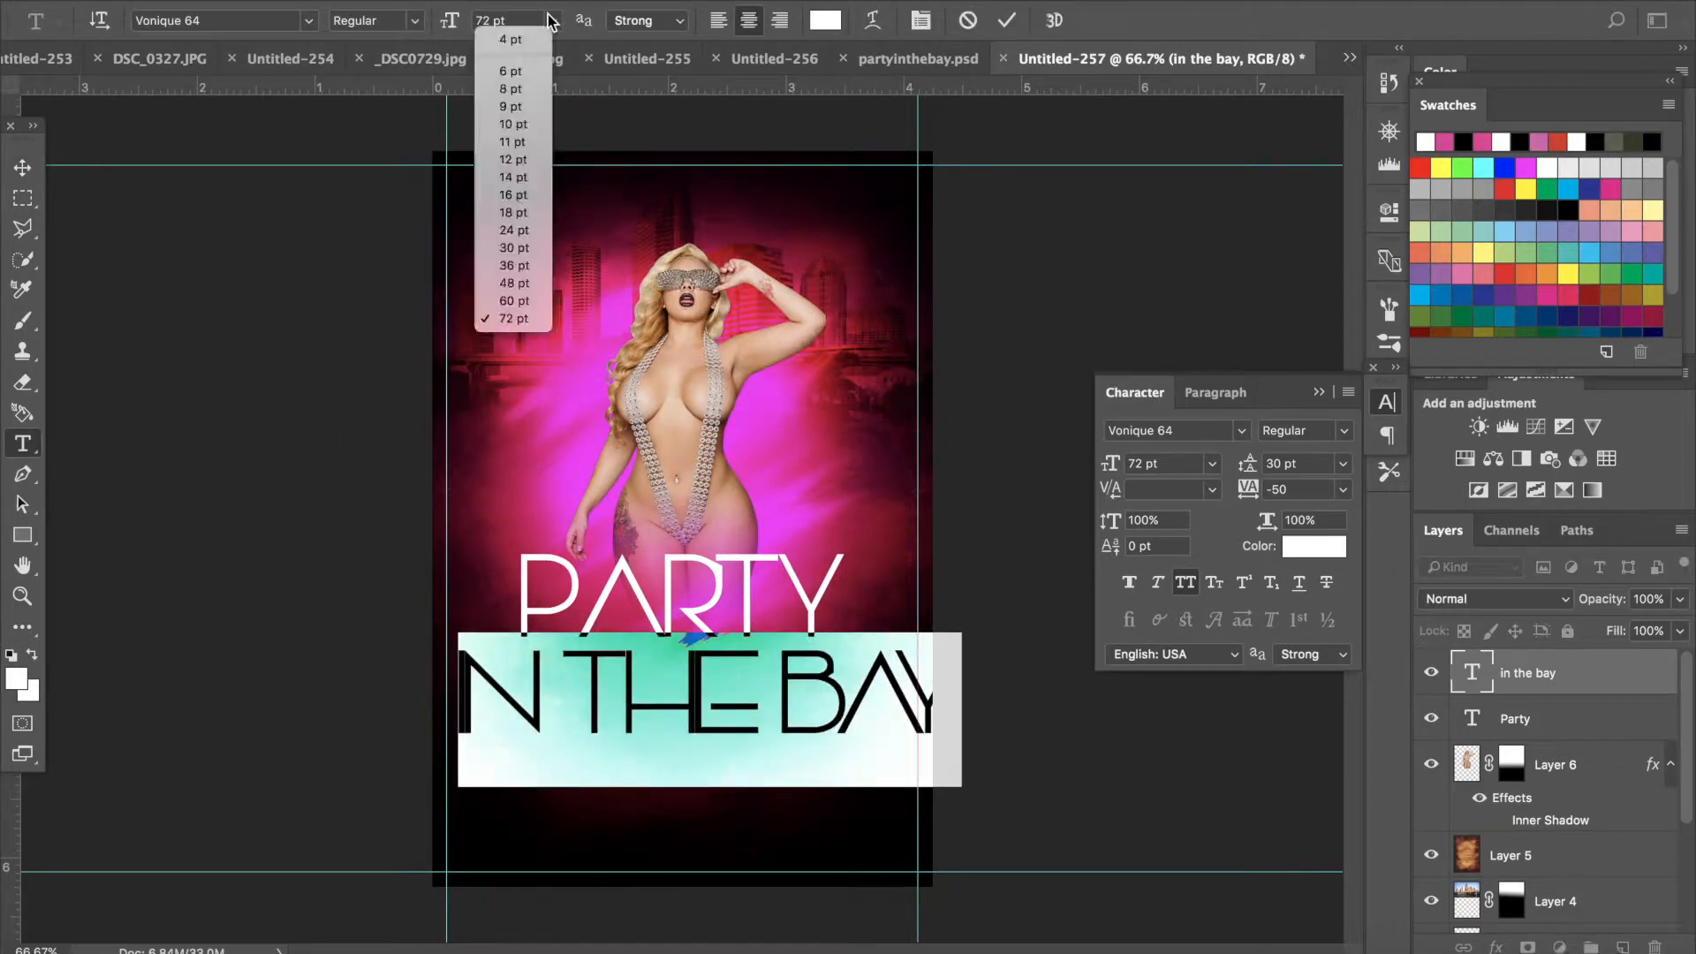
click(507, 290)
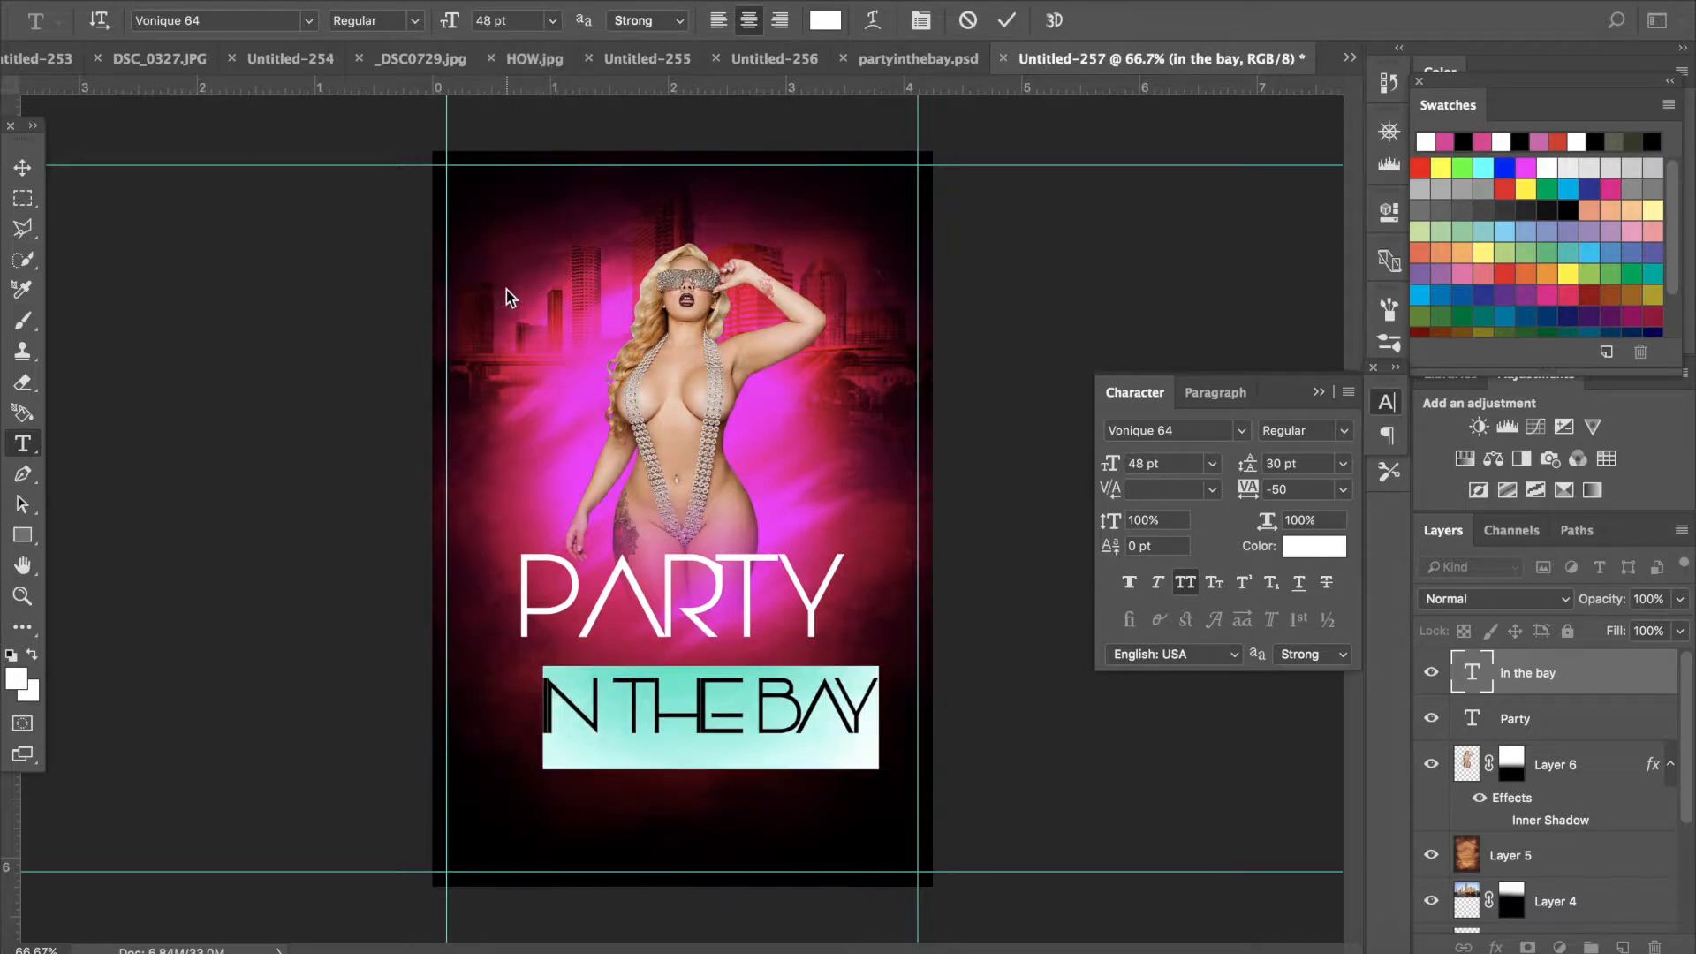
- Position IN THE BAY snugly beneath PARTY, centred with the heading
click(22, 167)
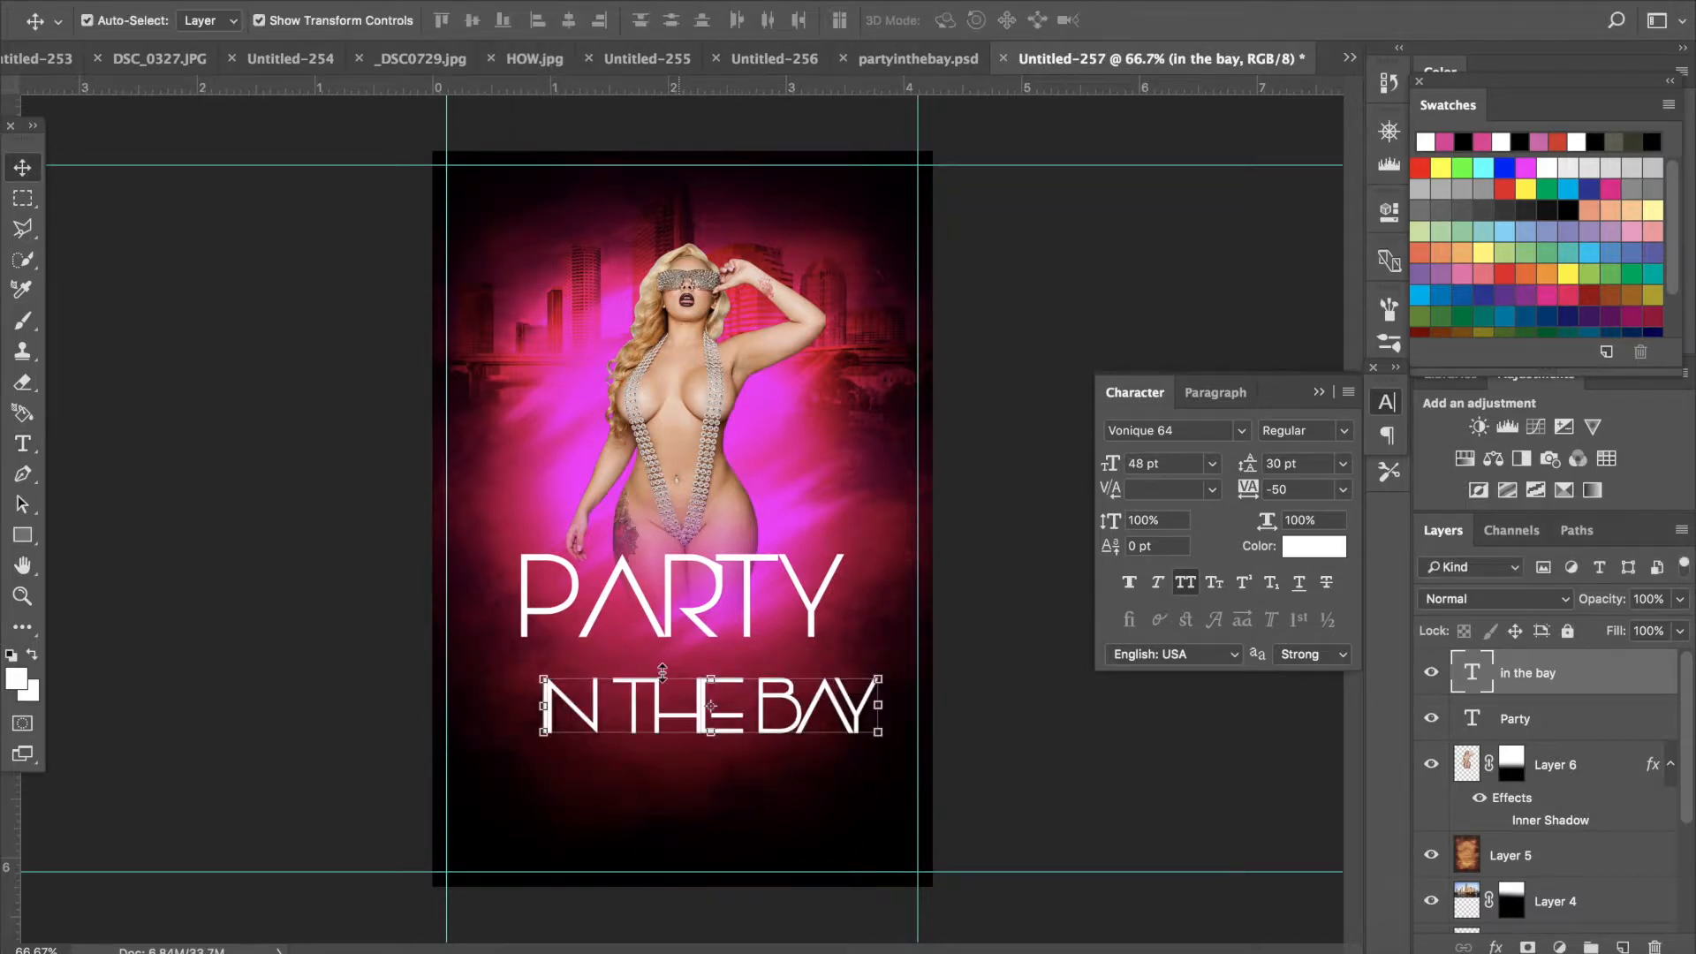
drag(654, 707, 628, 678)
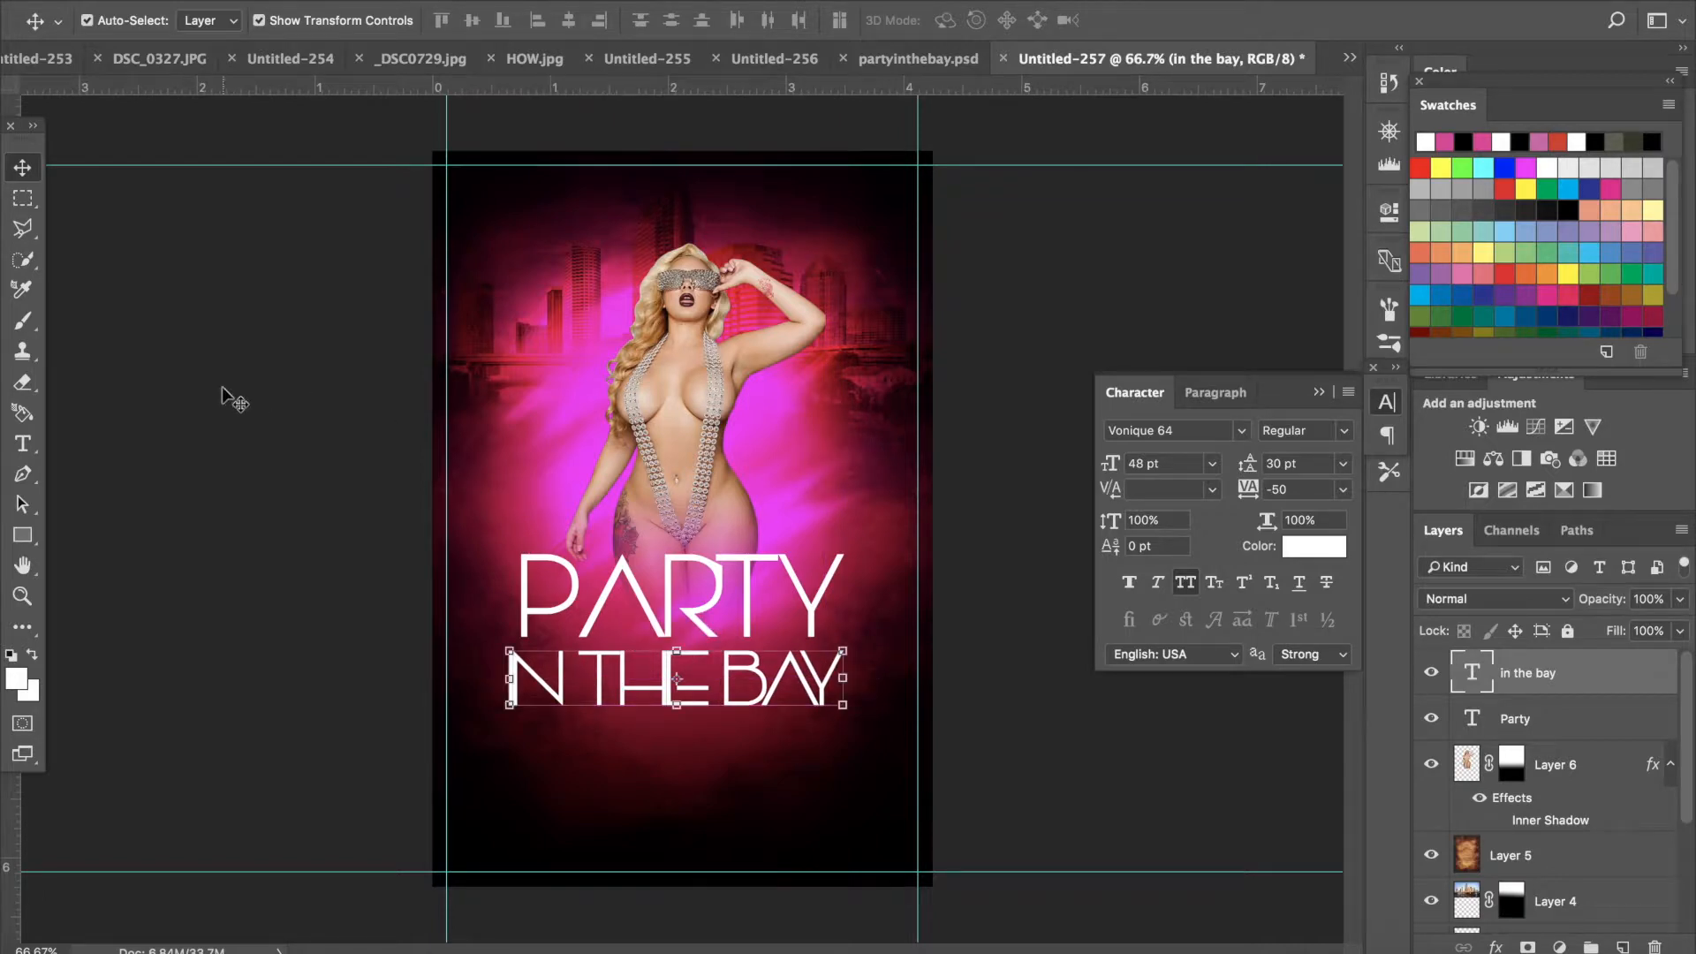
key(Up)
key(Up)
key(Up)
key(Up)
key(Up)
key(Up)
key(Up)
key(Up)
key(Up)
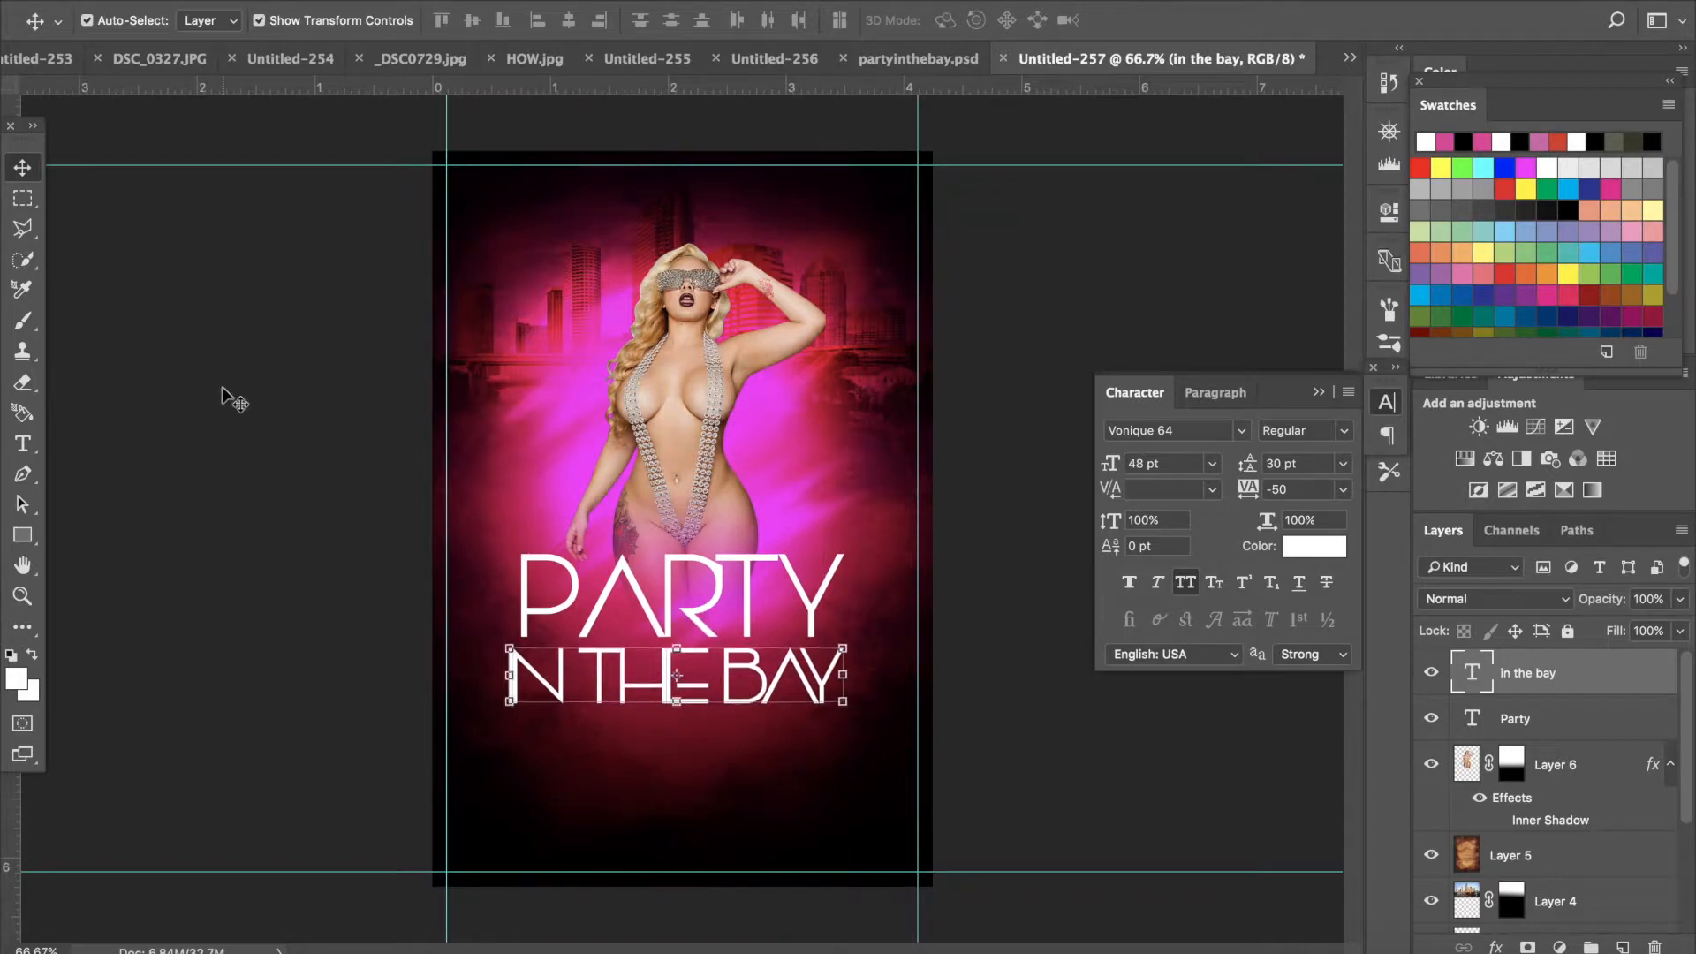
key(Up)
key(Up)
key(Up)
key(Up)
key(Up)
key(Up)
key(Up)
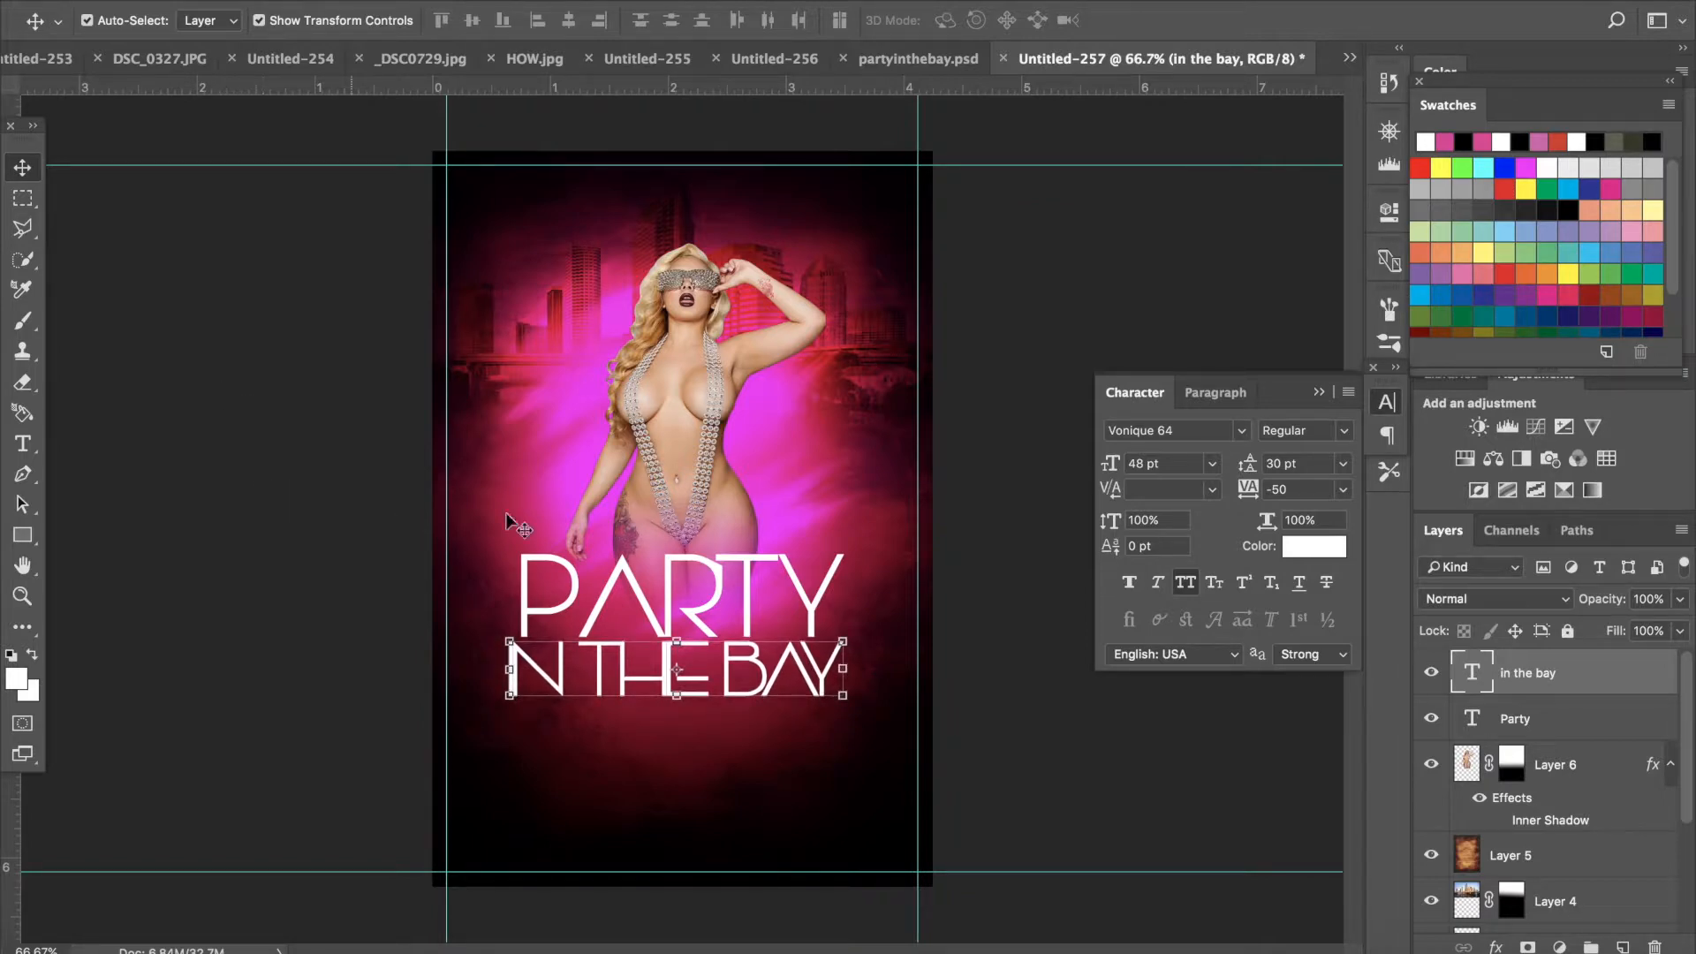
- Select the PARTY text and change its font to Absolute
click(18, 447)
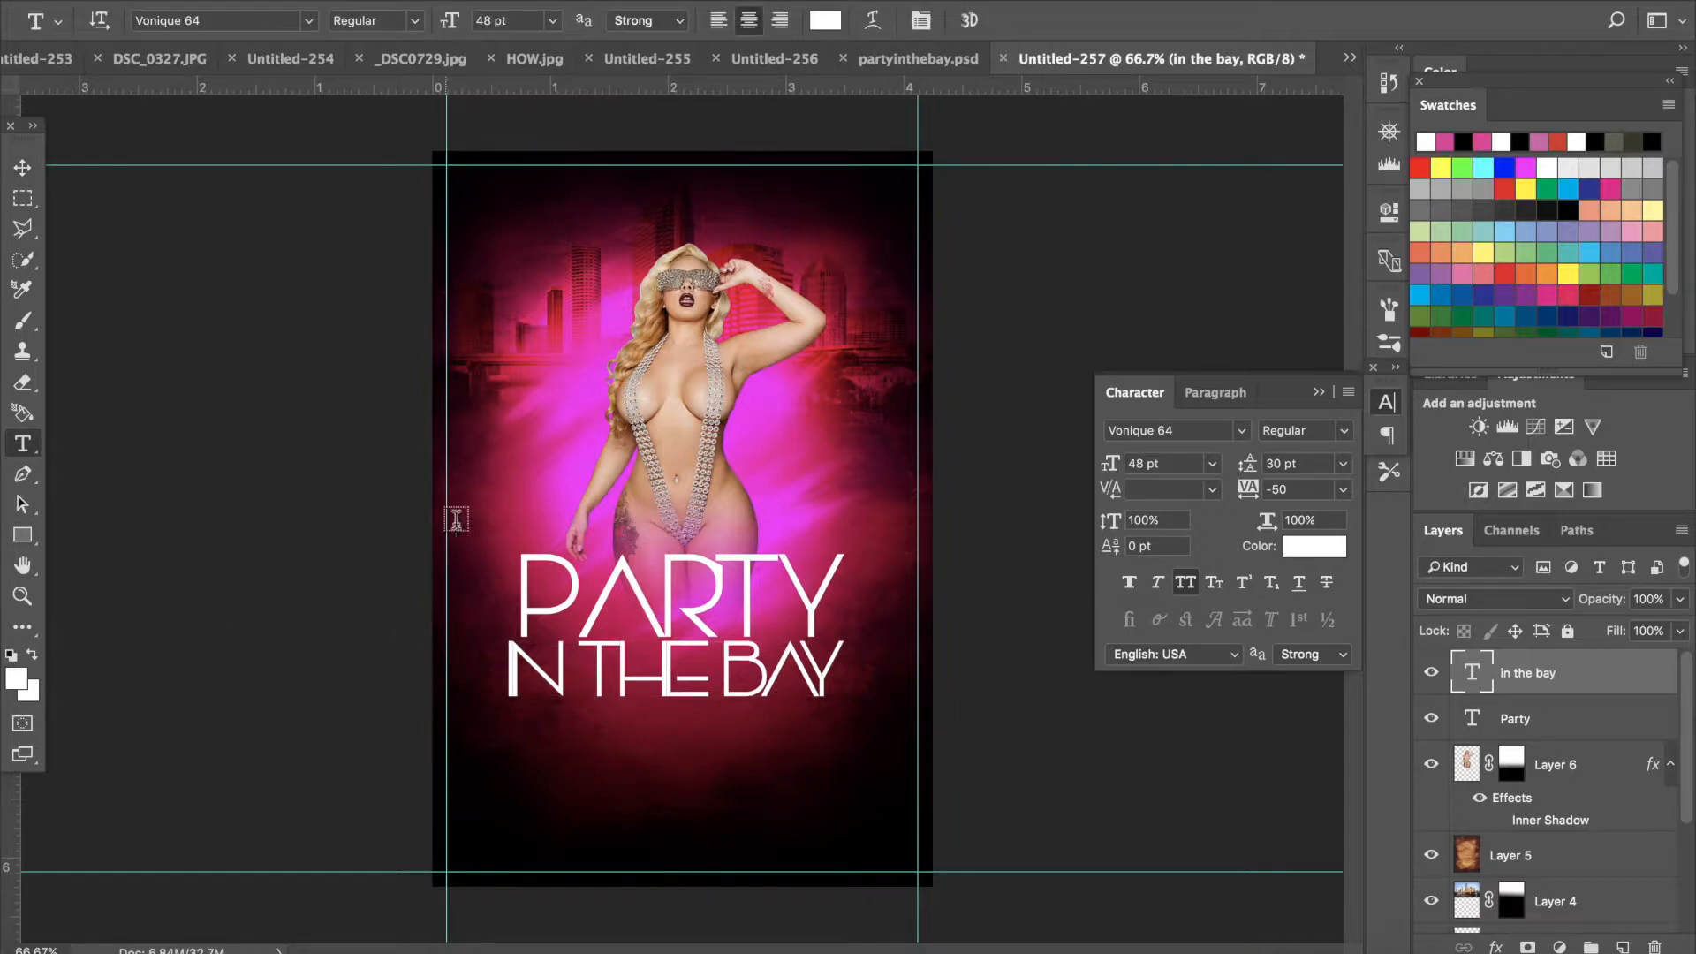
drag(834, 579, 485, 598)
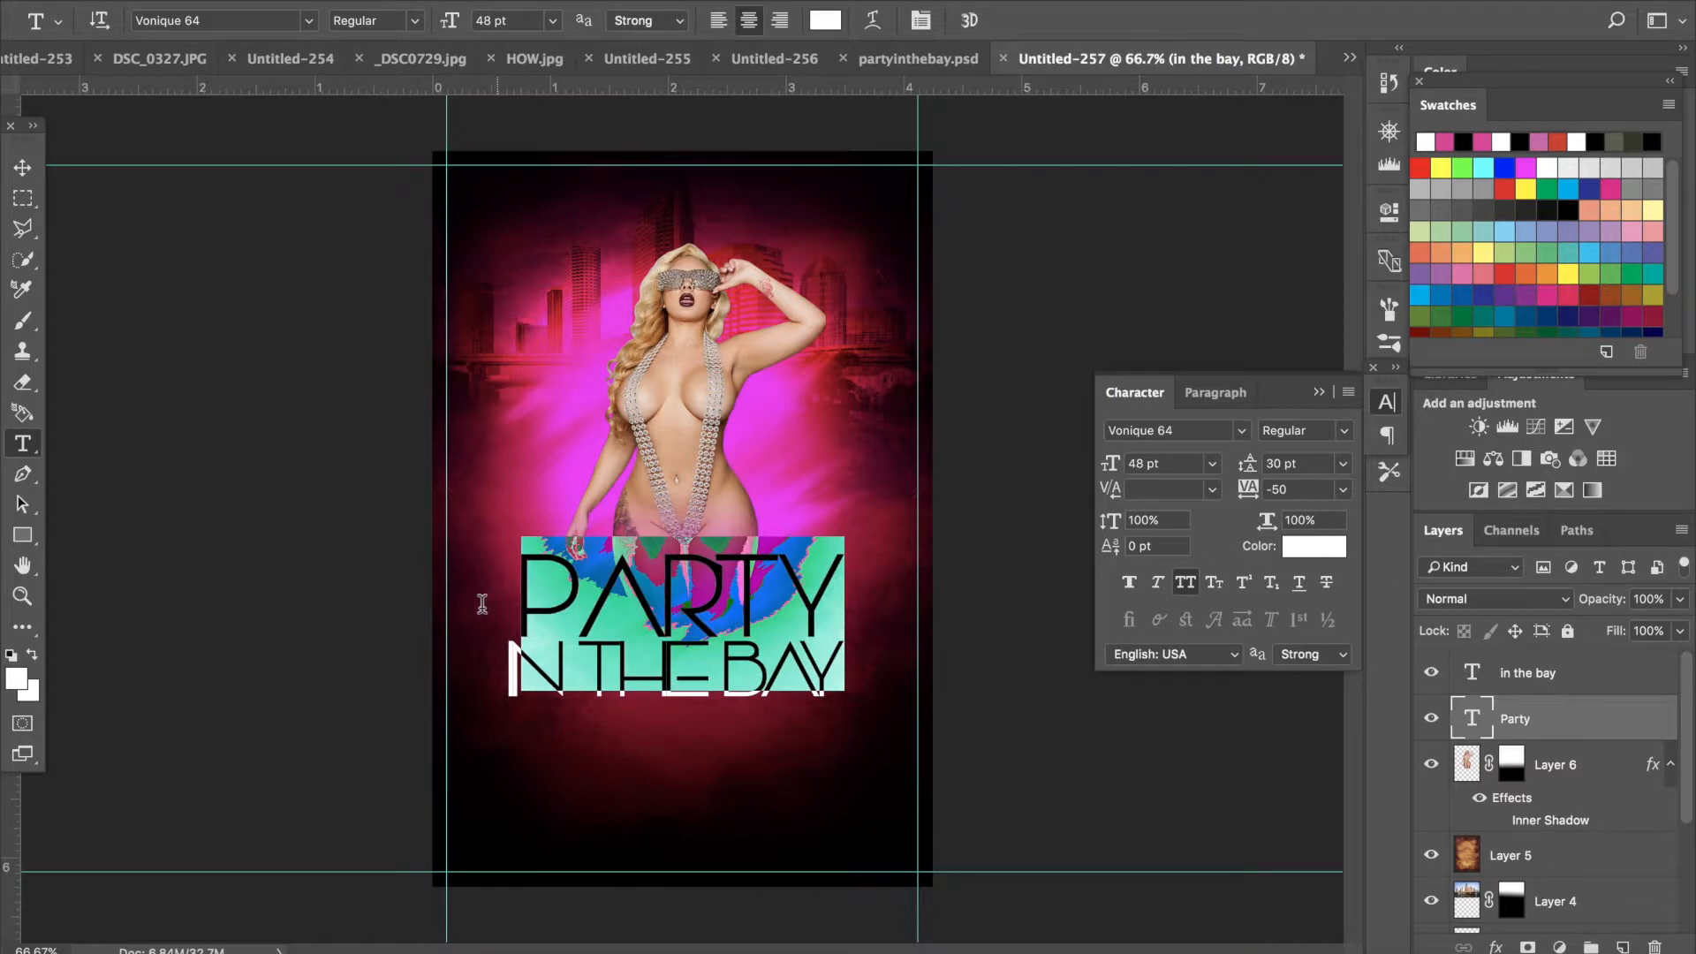
click(1188, 587)
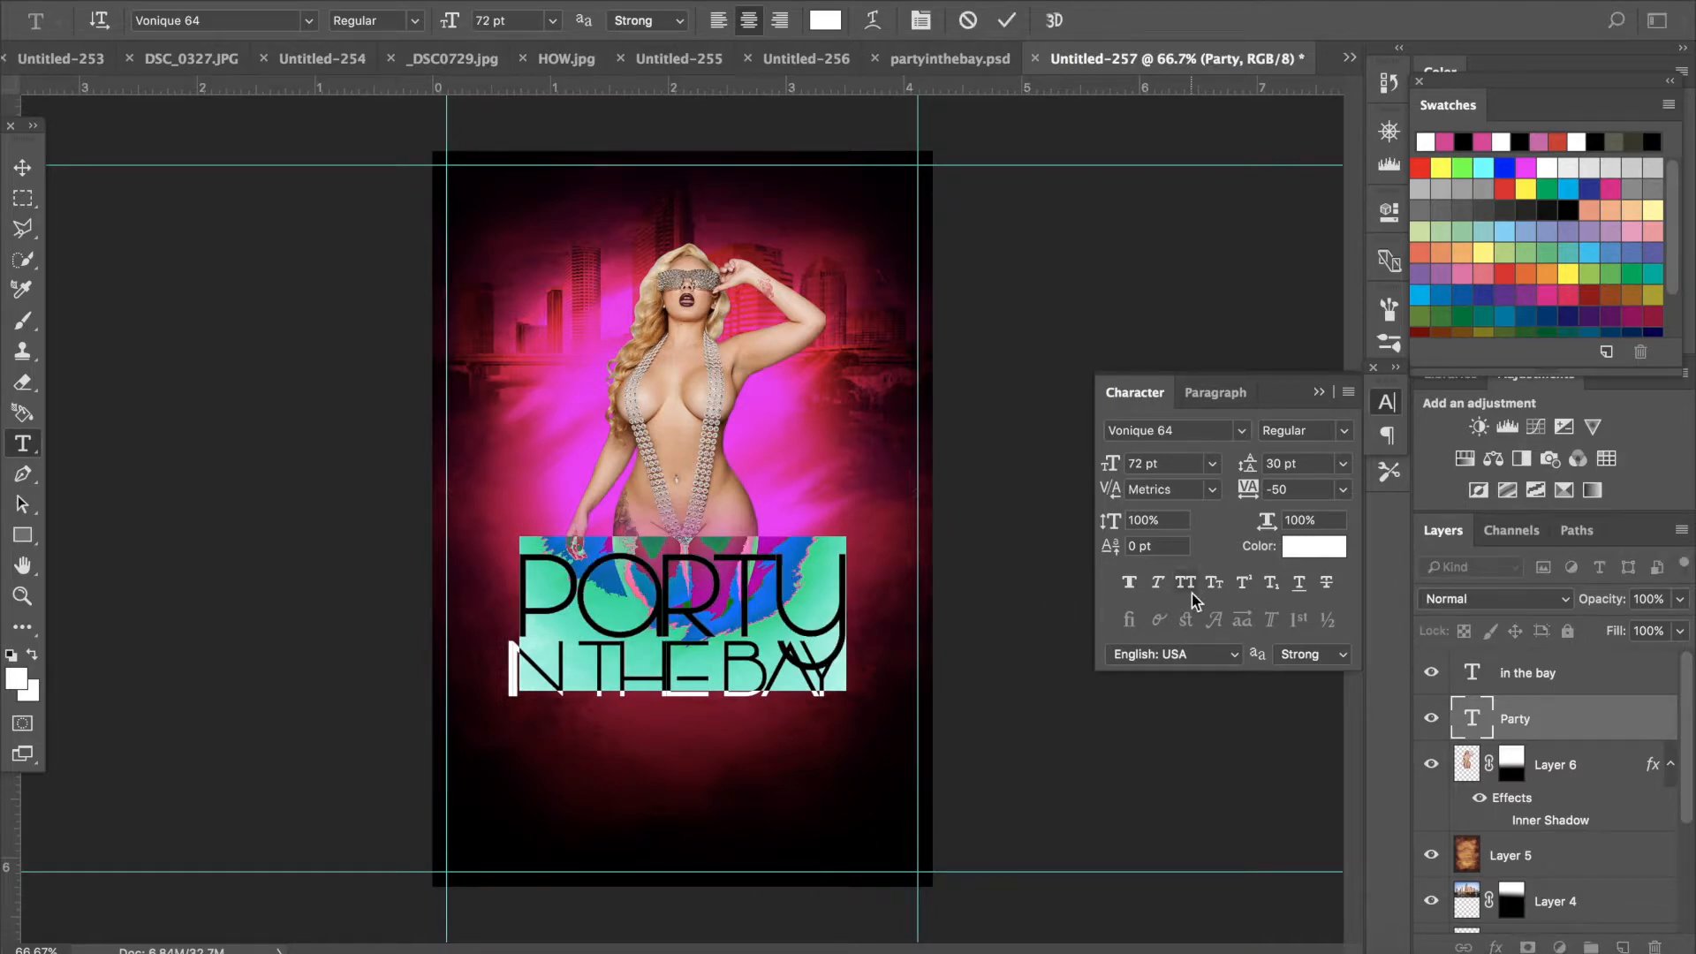
click(306, 21)
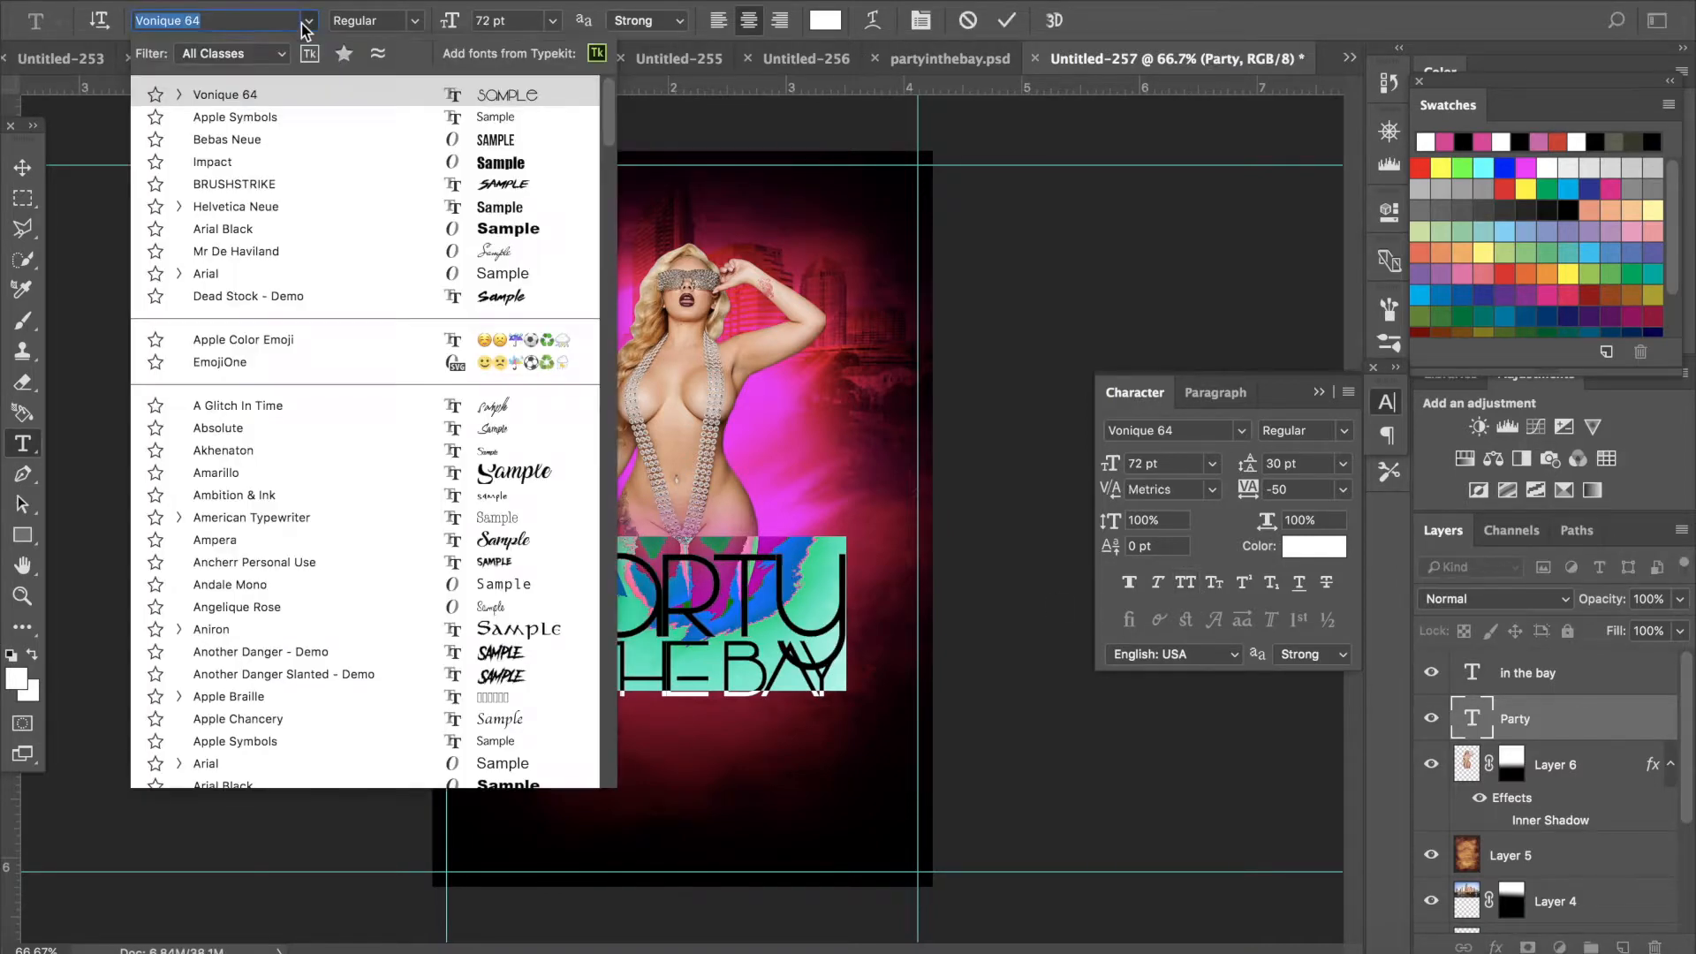
click(484, 433)
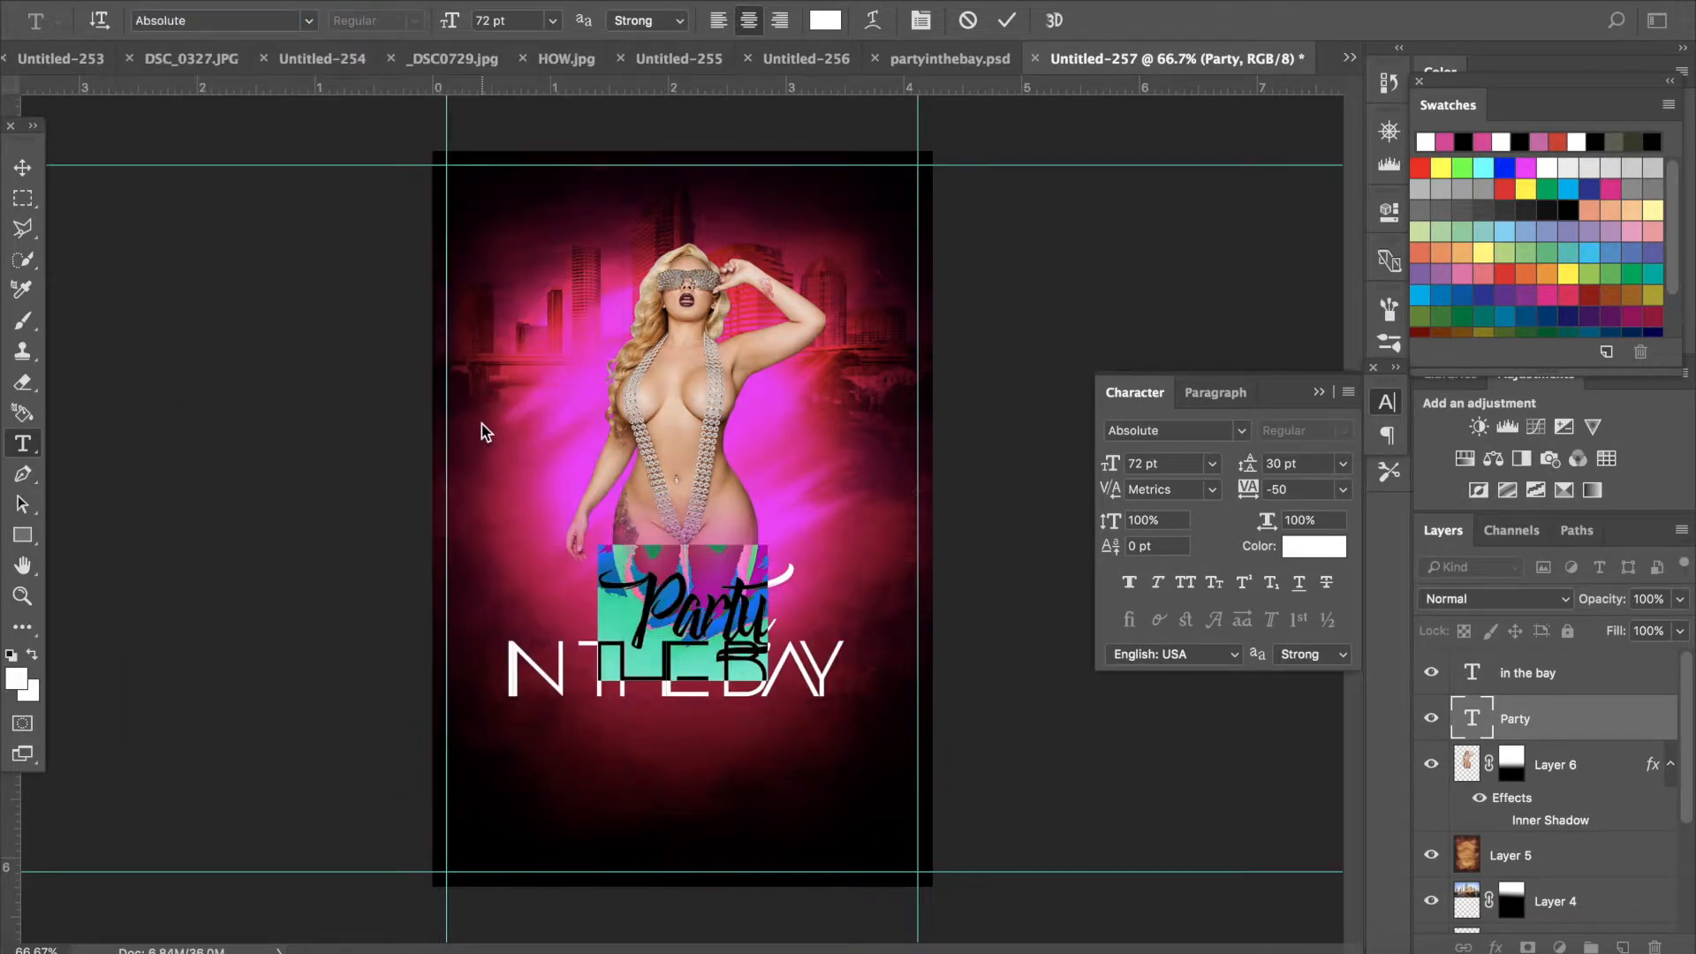
key(ctrl)
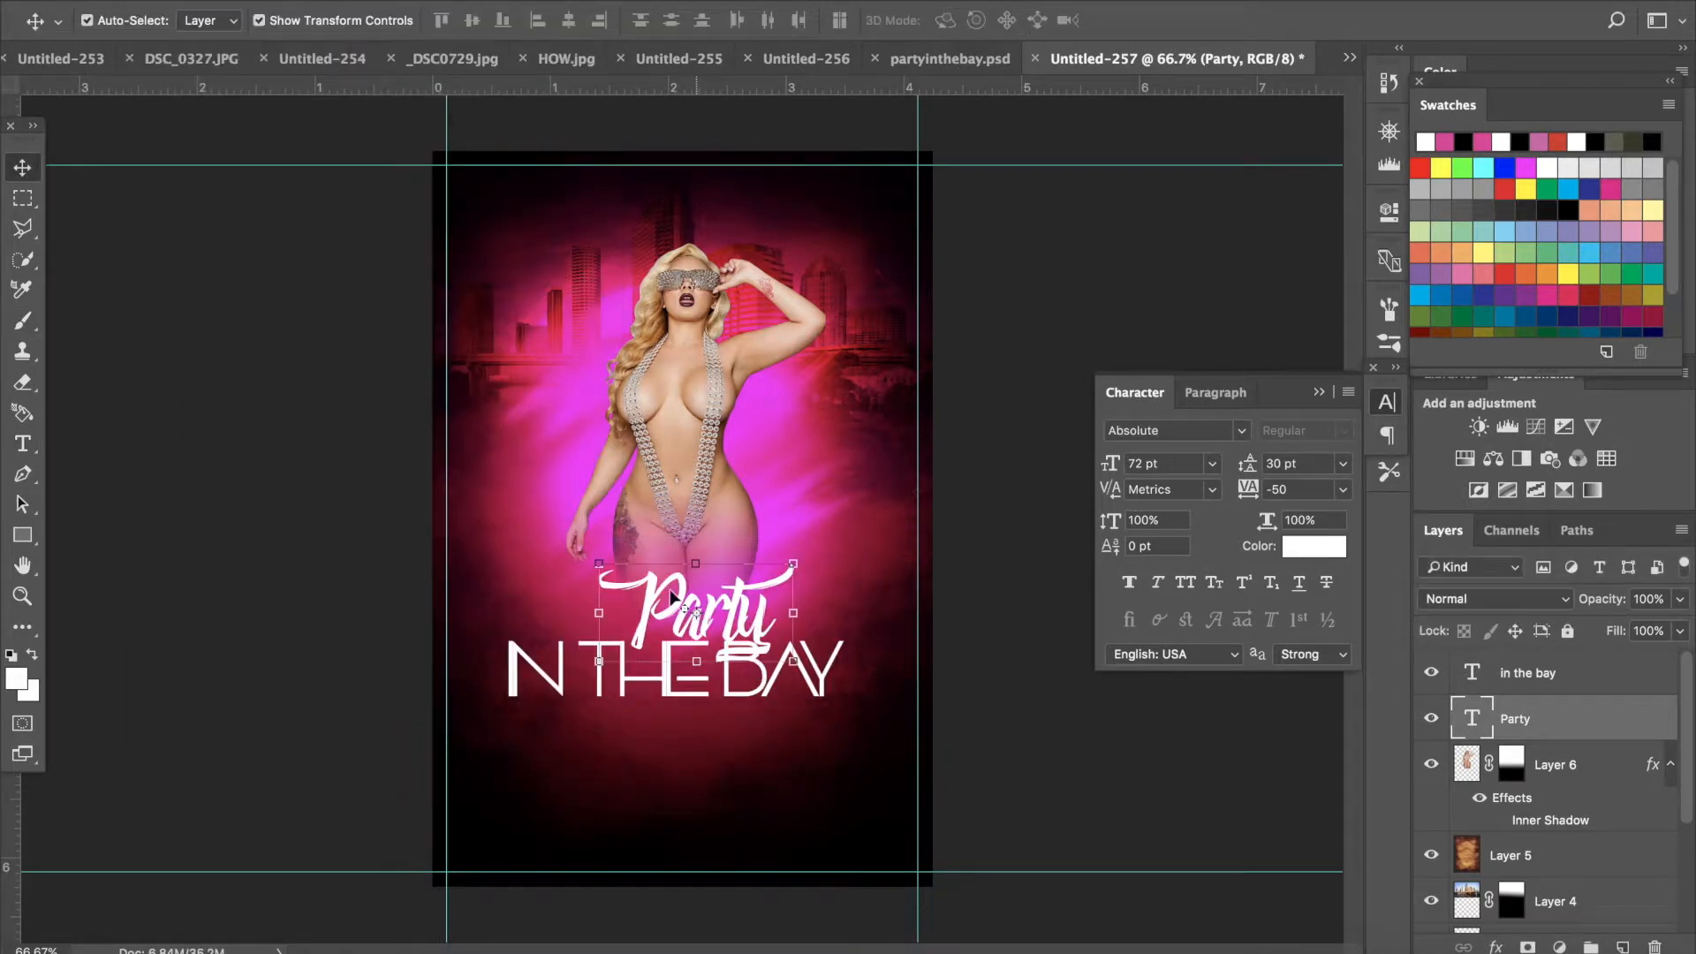
- Enlarge the Party title and reposition it above IN THE BAY, then apply the transformation
drag(604, 561, 575, 541)
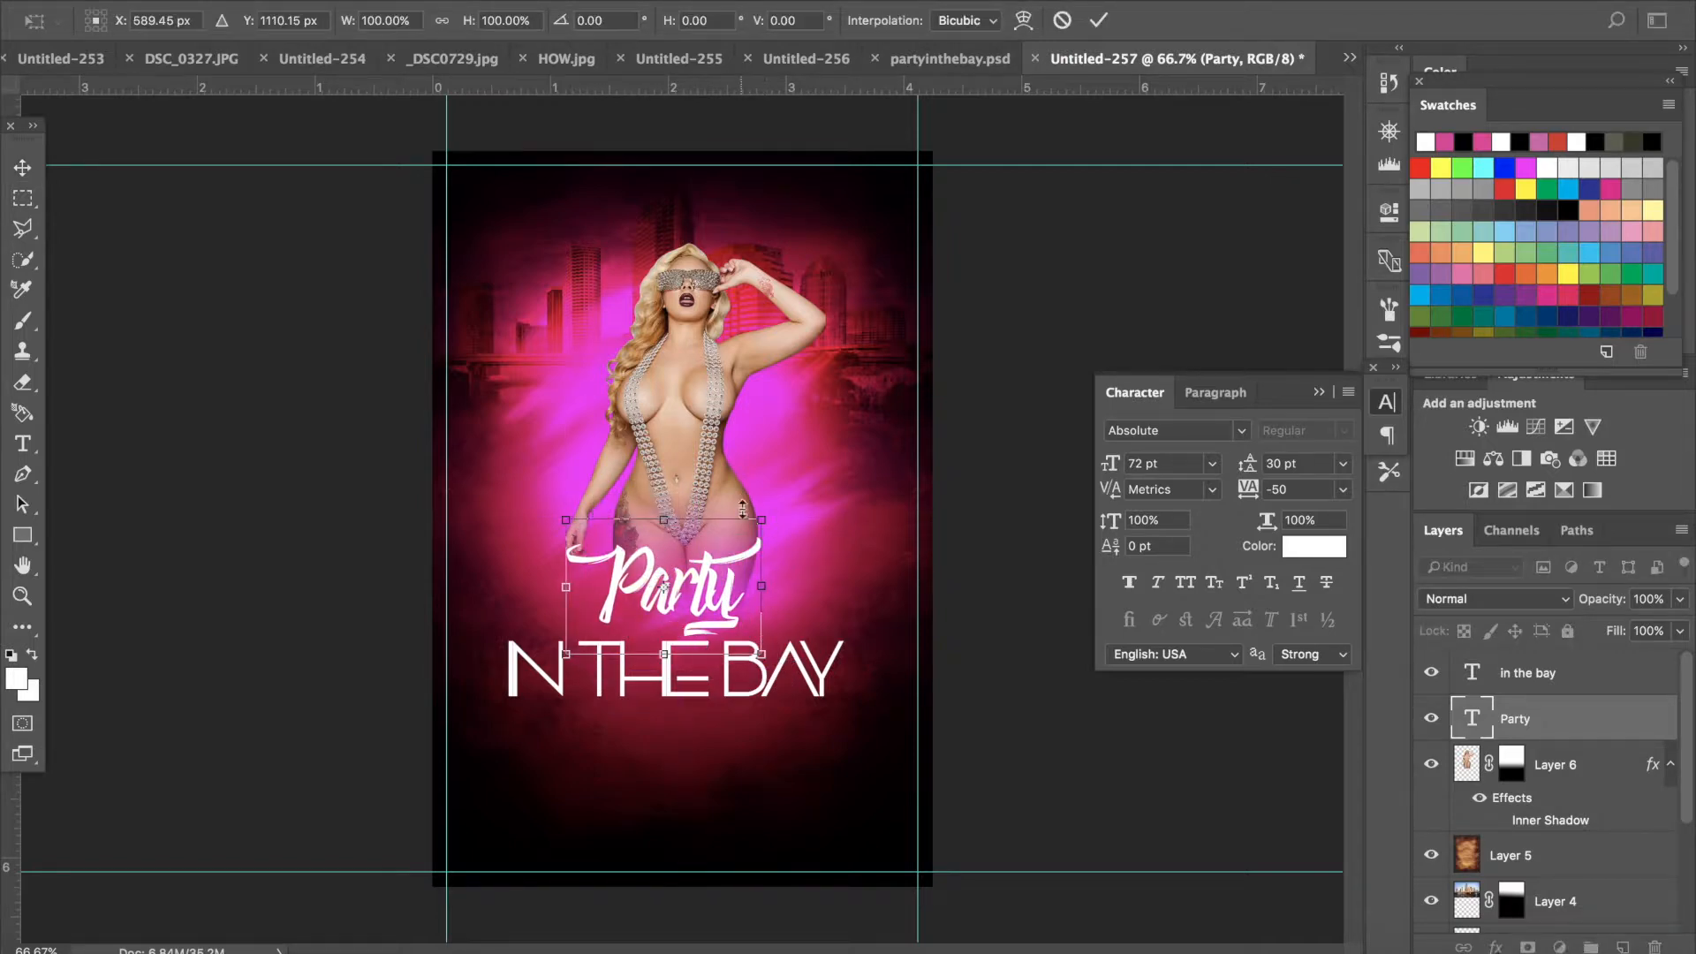
drag(760, 511, 837, 491)
drag(678, 561, 650, 565)
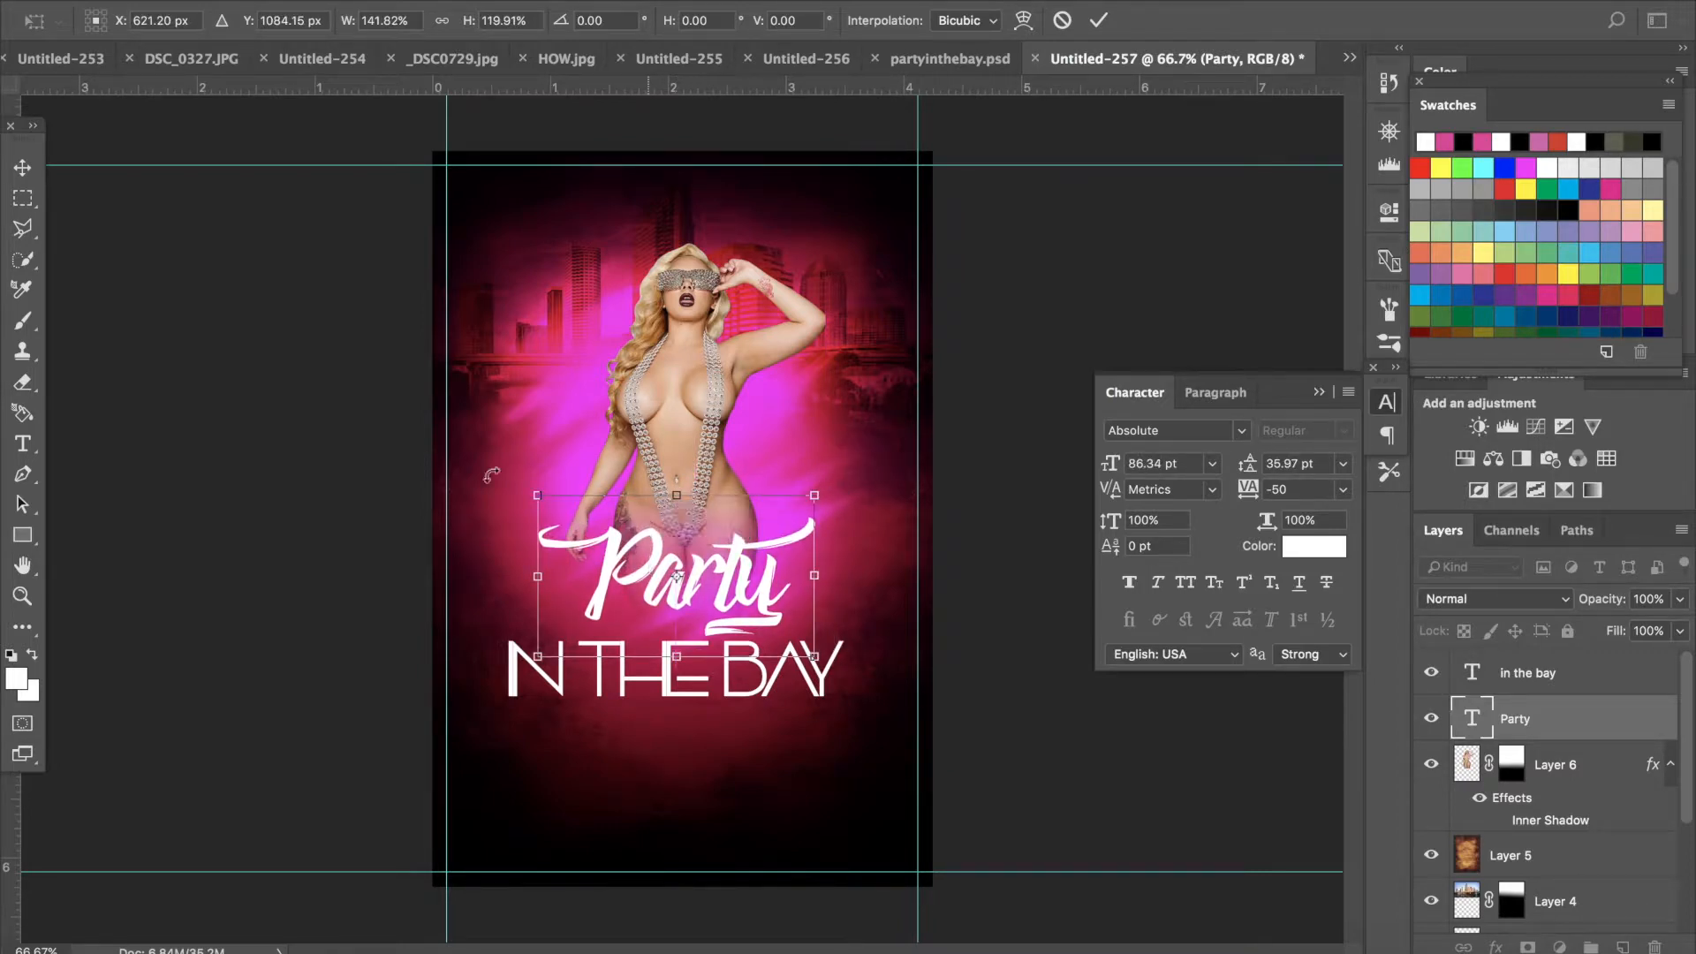
click(23, 167)
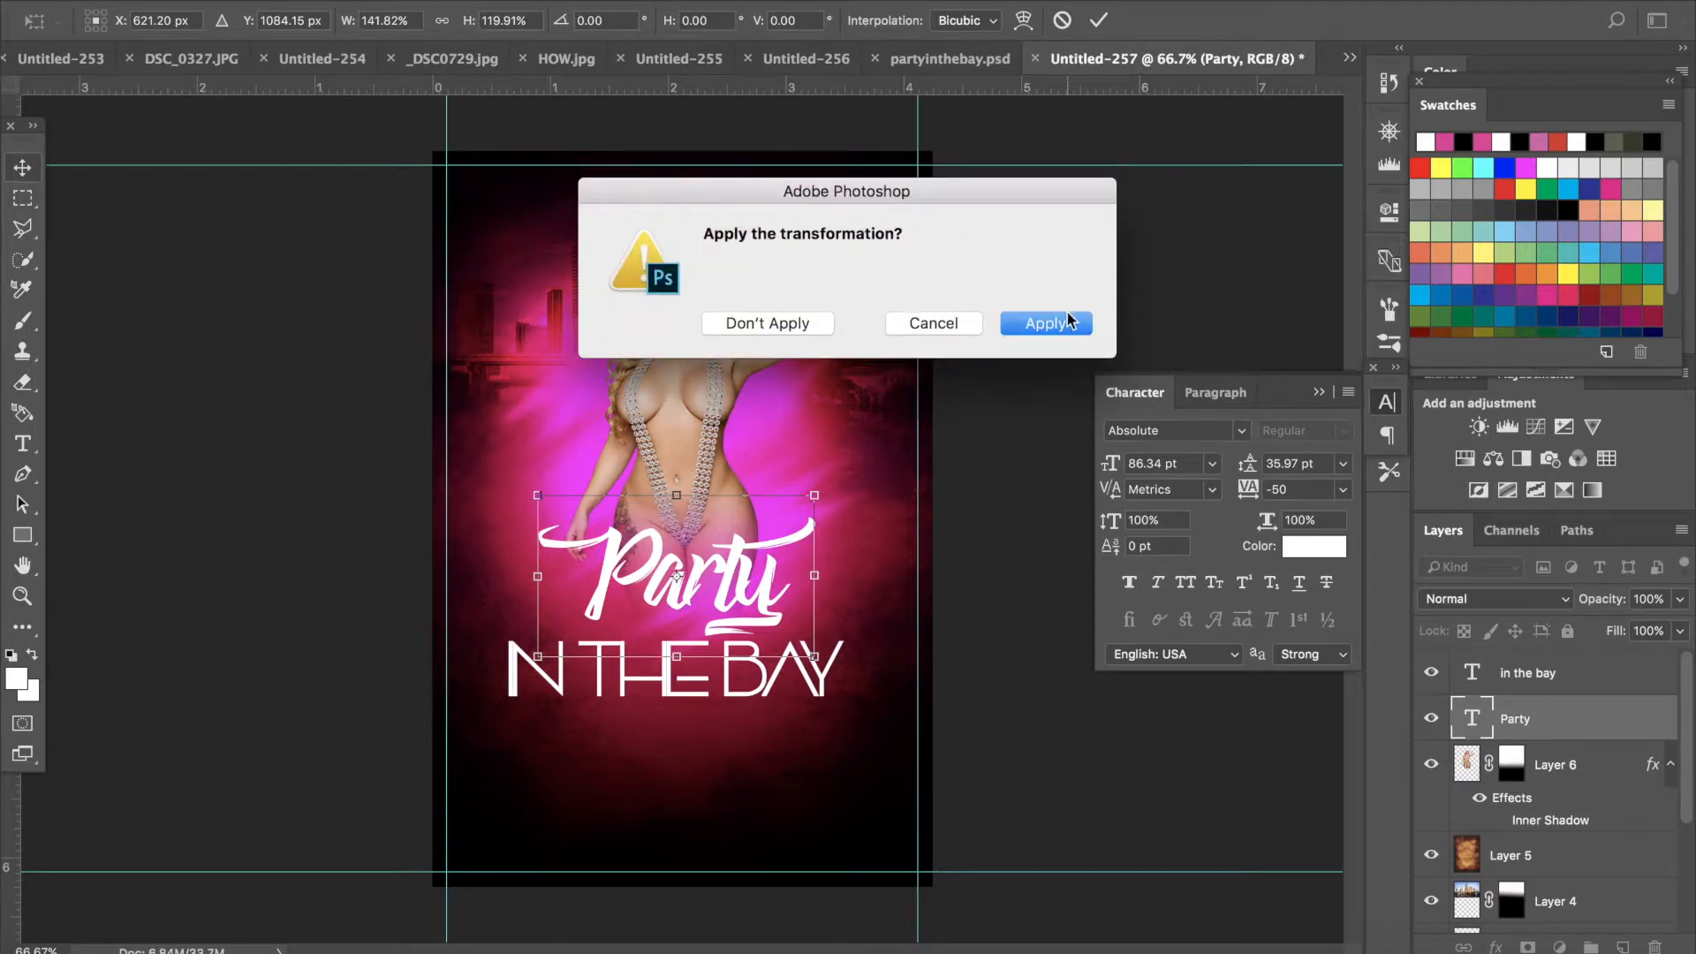
click(1046, 323)
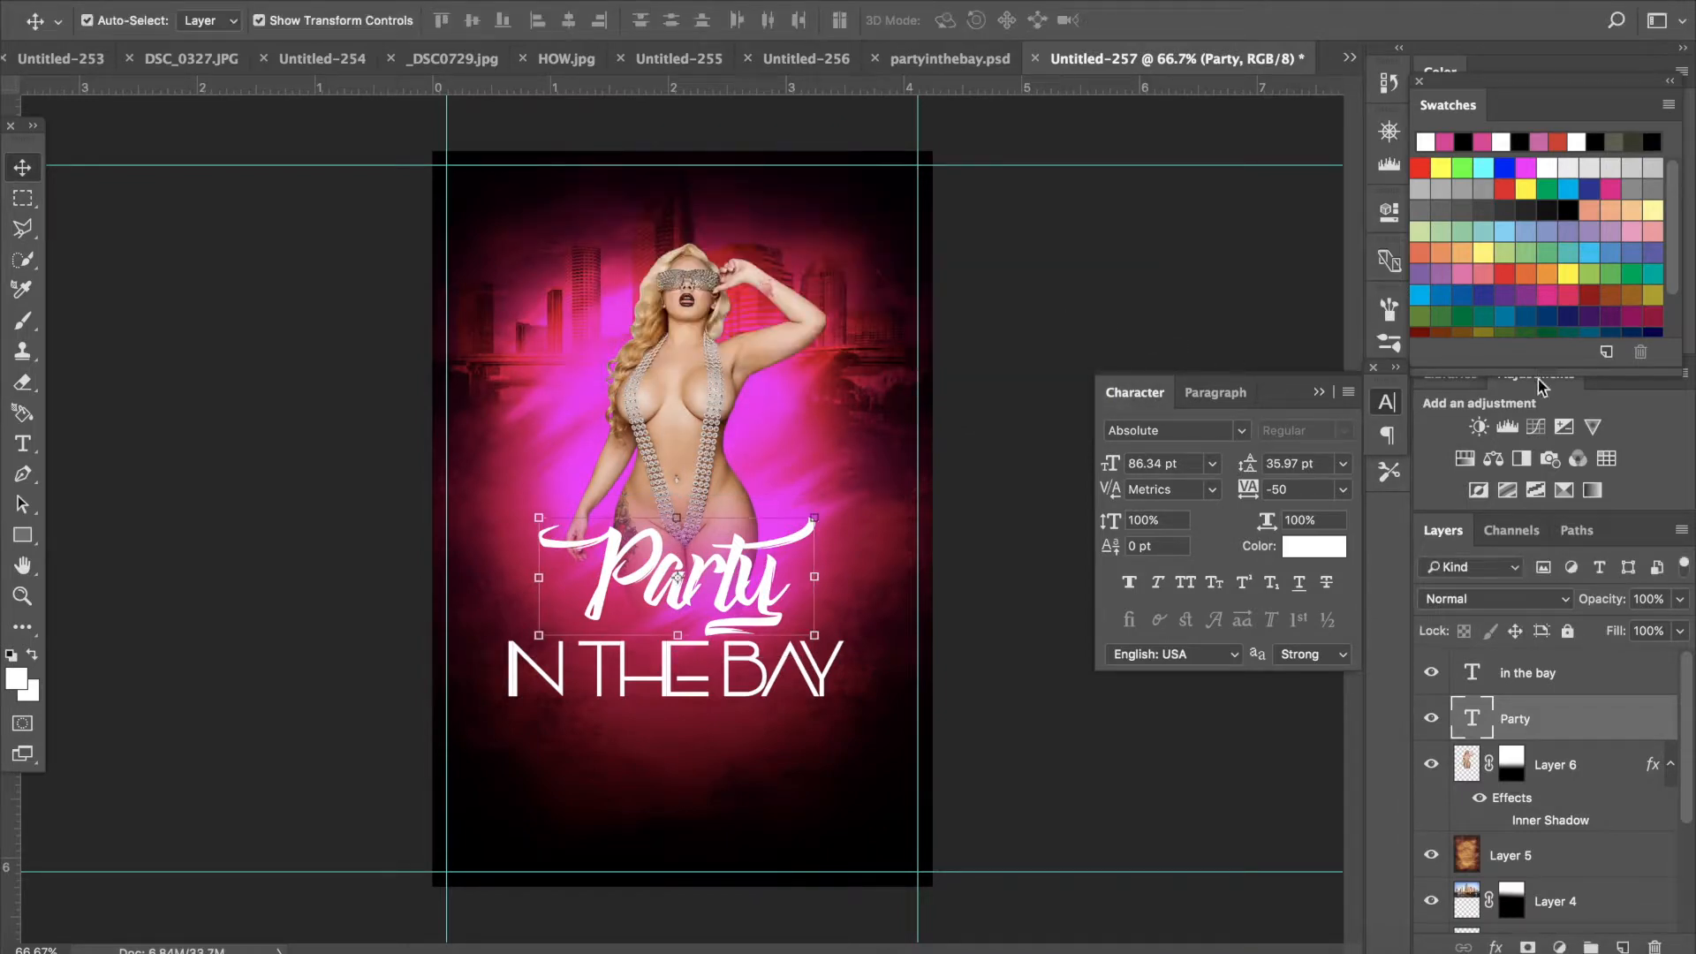
- Add a Drop Shadow to the Party layer with distance 38 px and size 73 px
double_click(1599, 721)
drag(637, 173, 1242, 170)
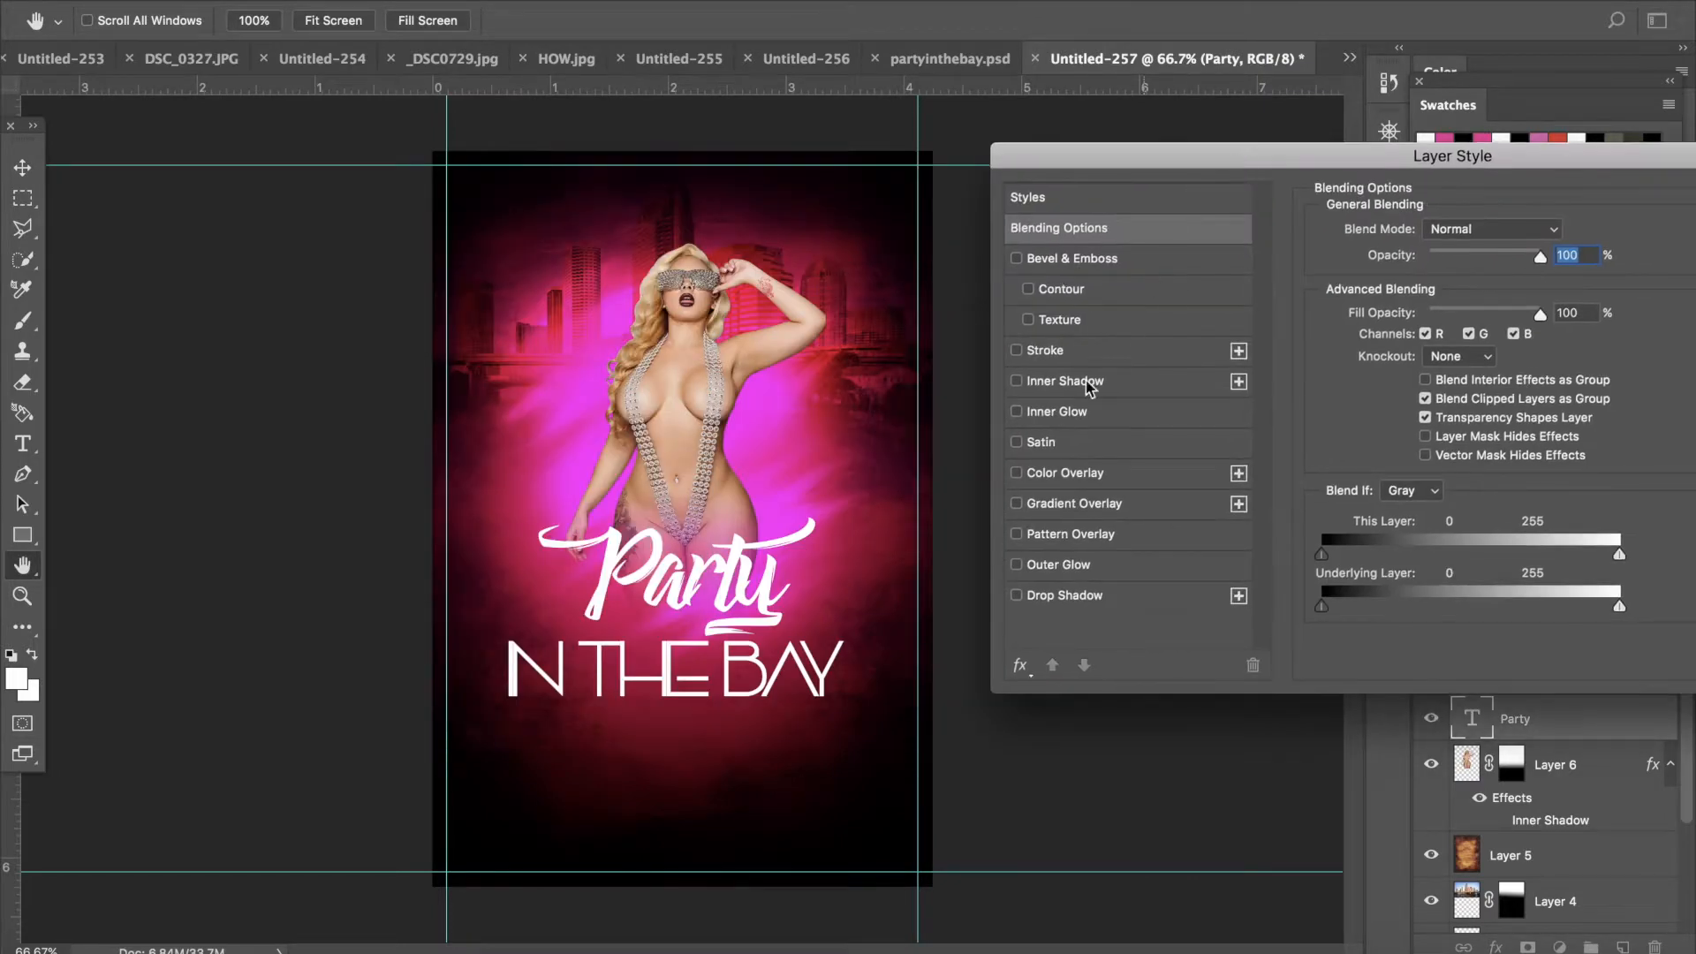
click(1018, 504)
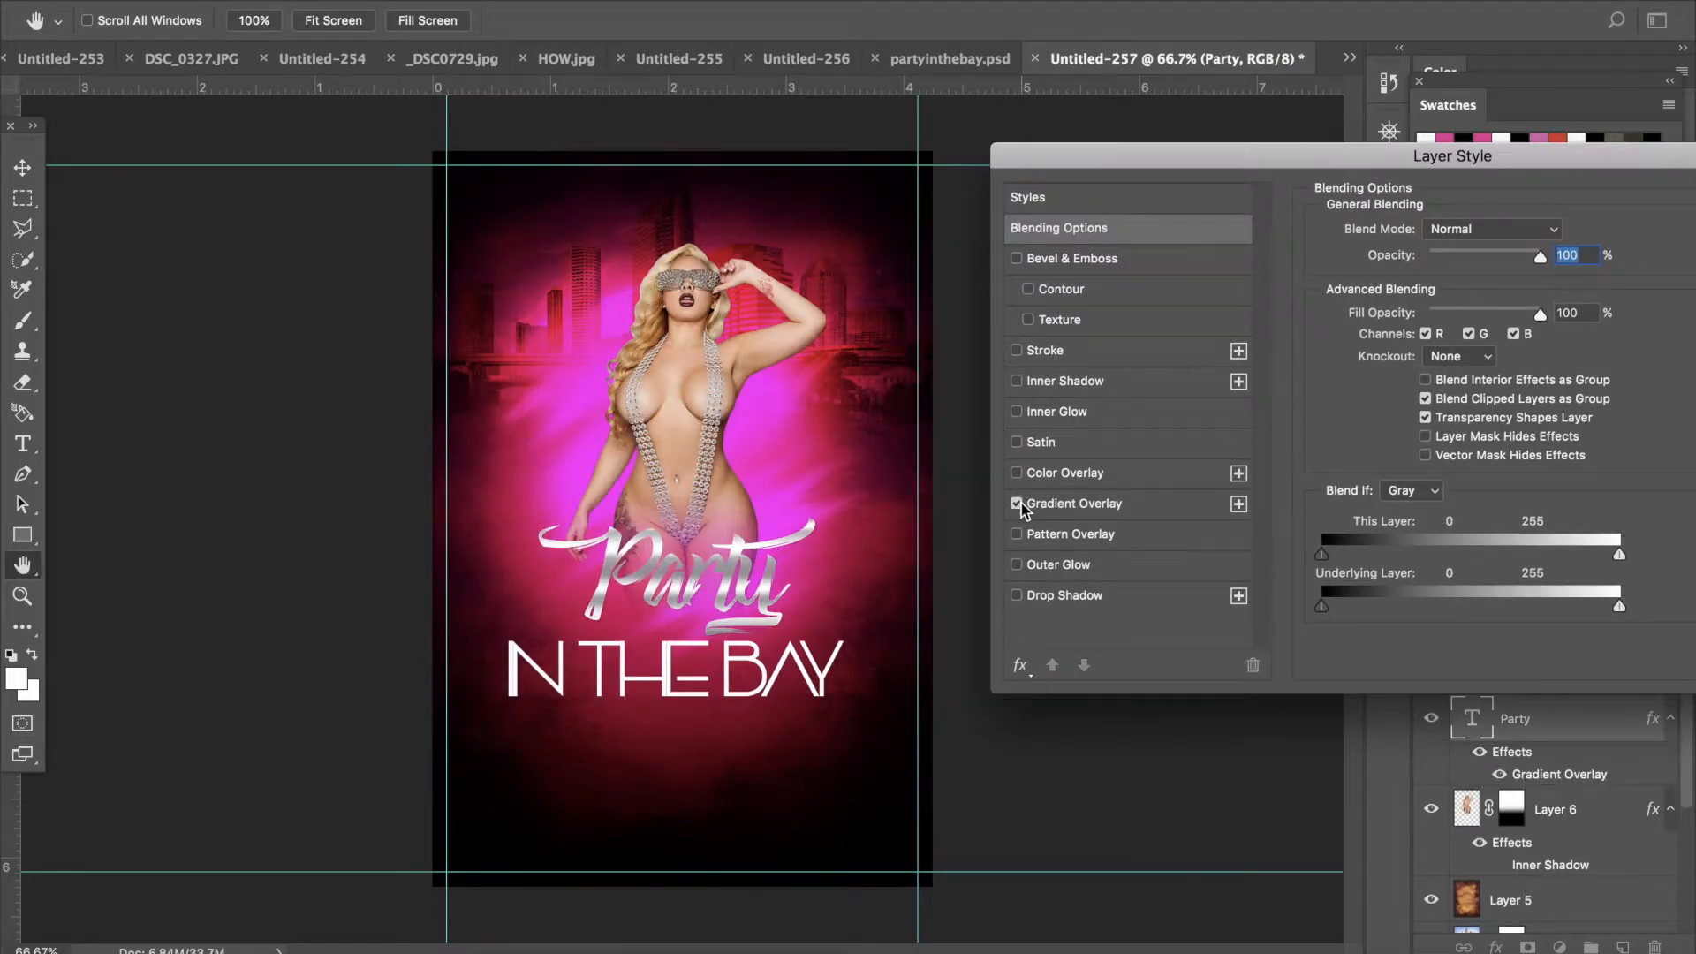
click(1022, 470)
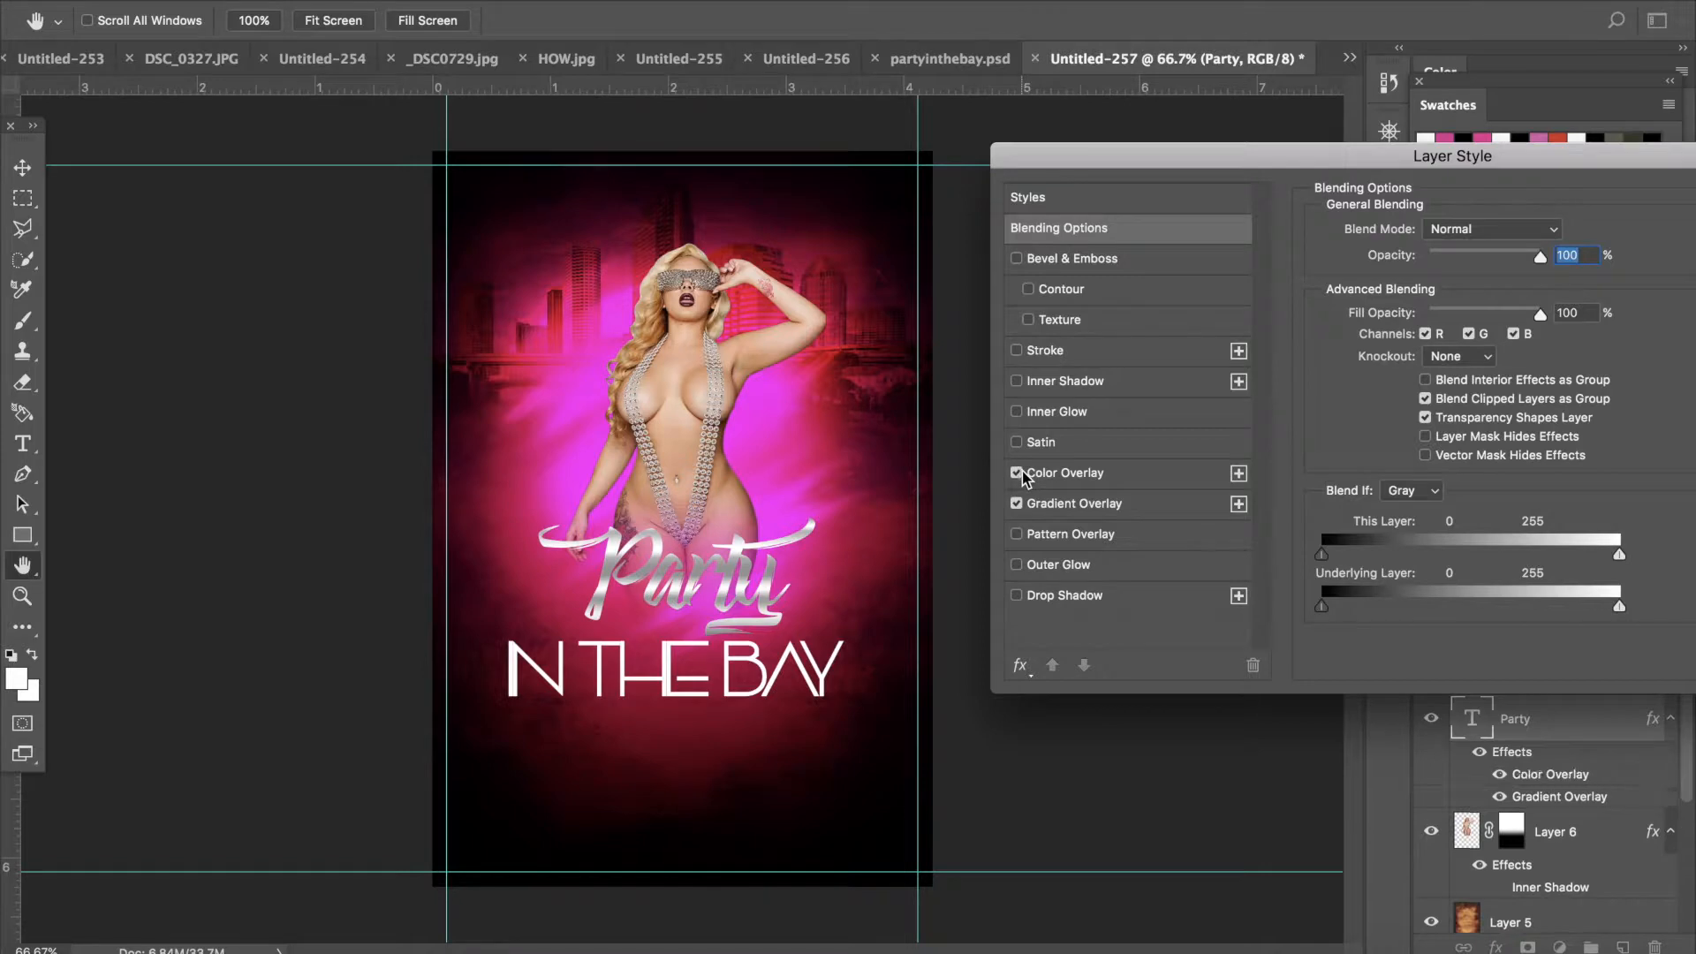
click(1022, 470)
click(1017, 504)
click(1017, 596)
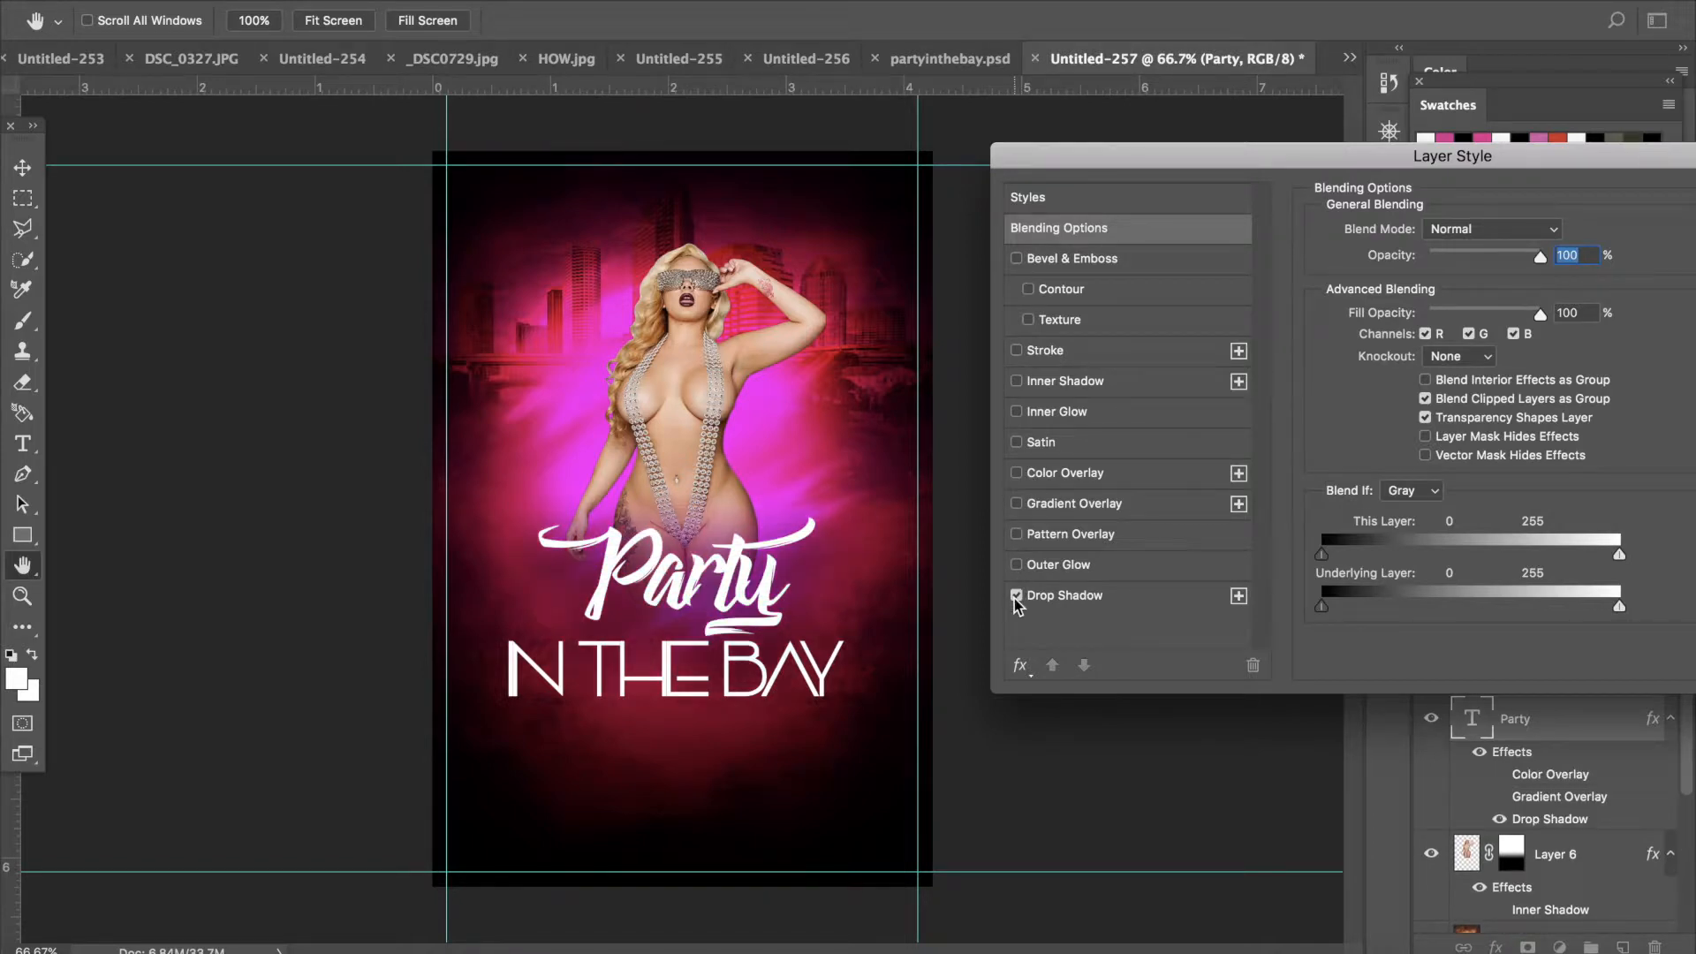
click(1082, 603)
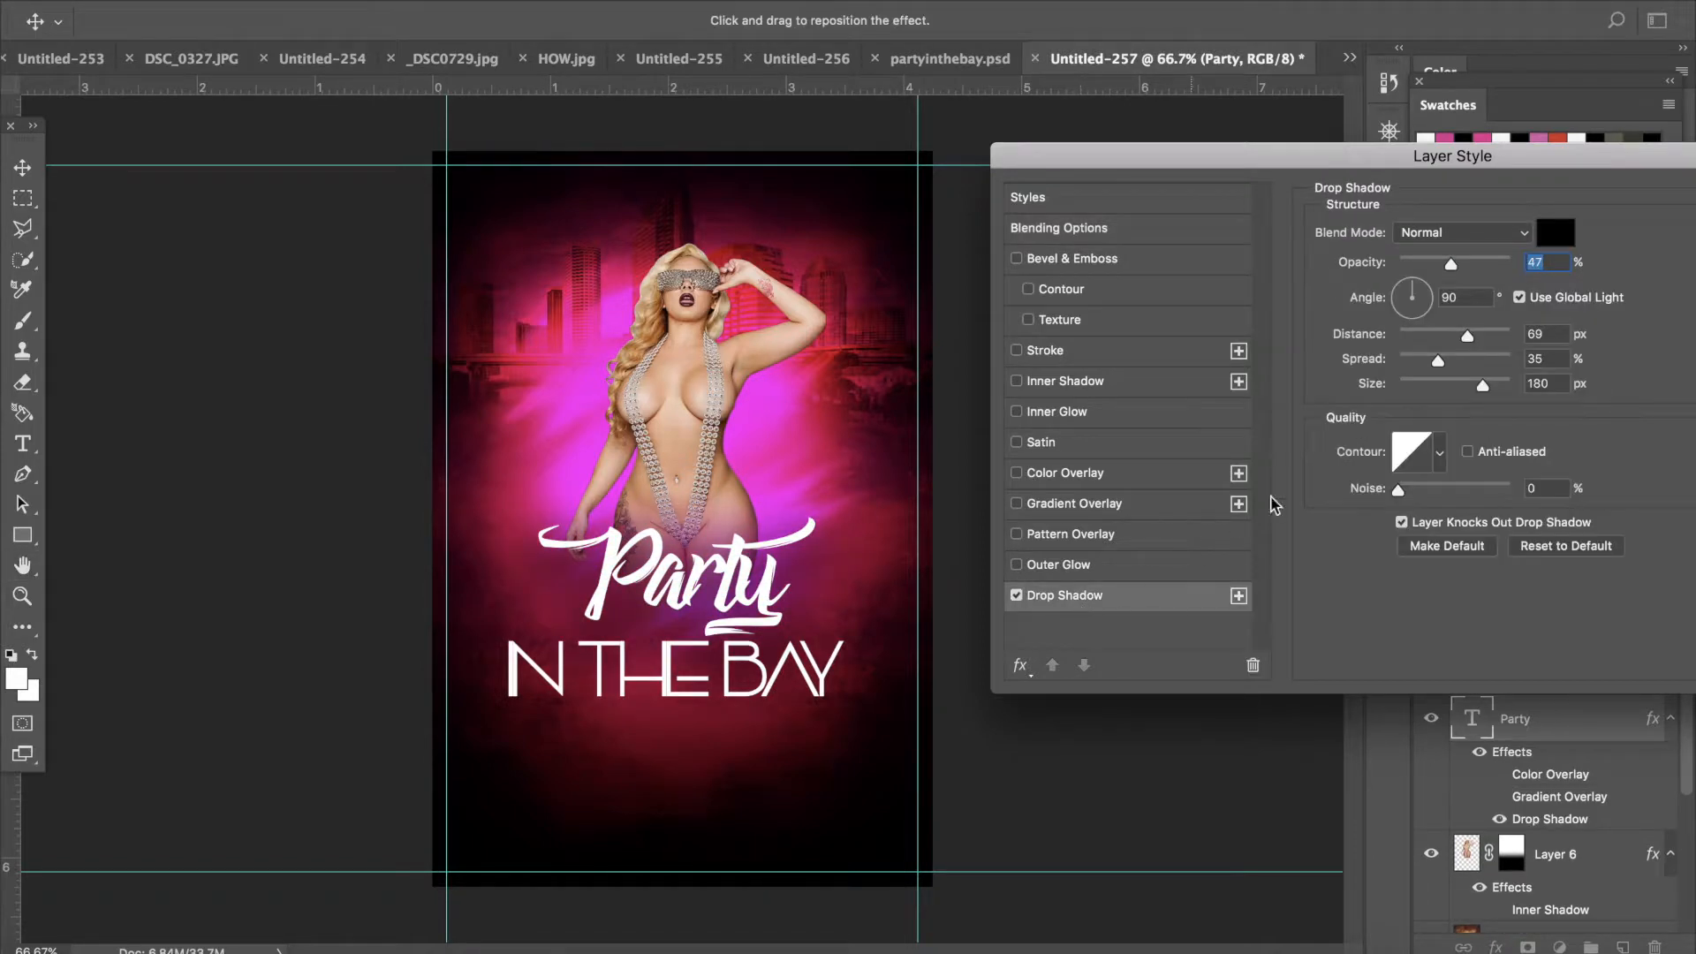
click(1438, 385)
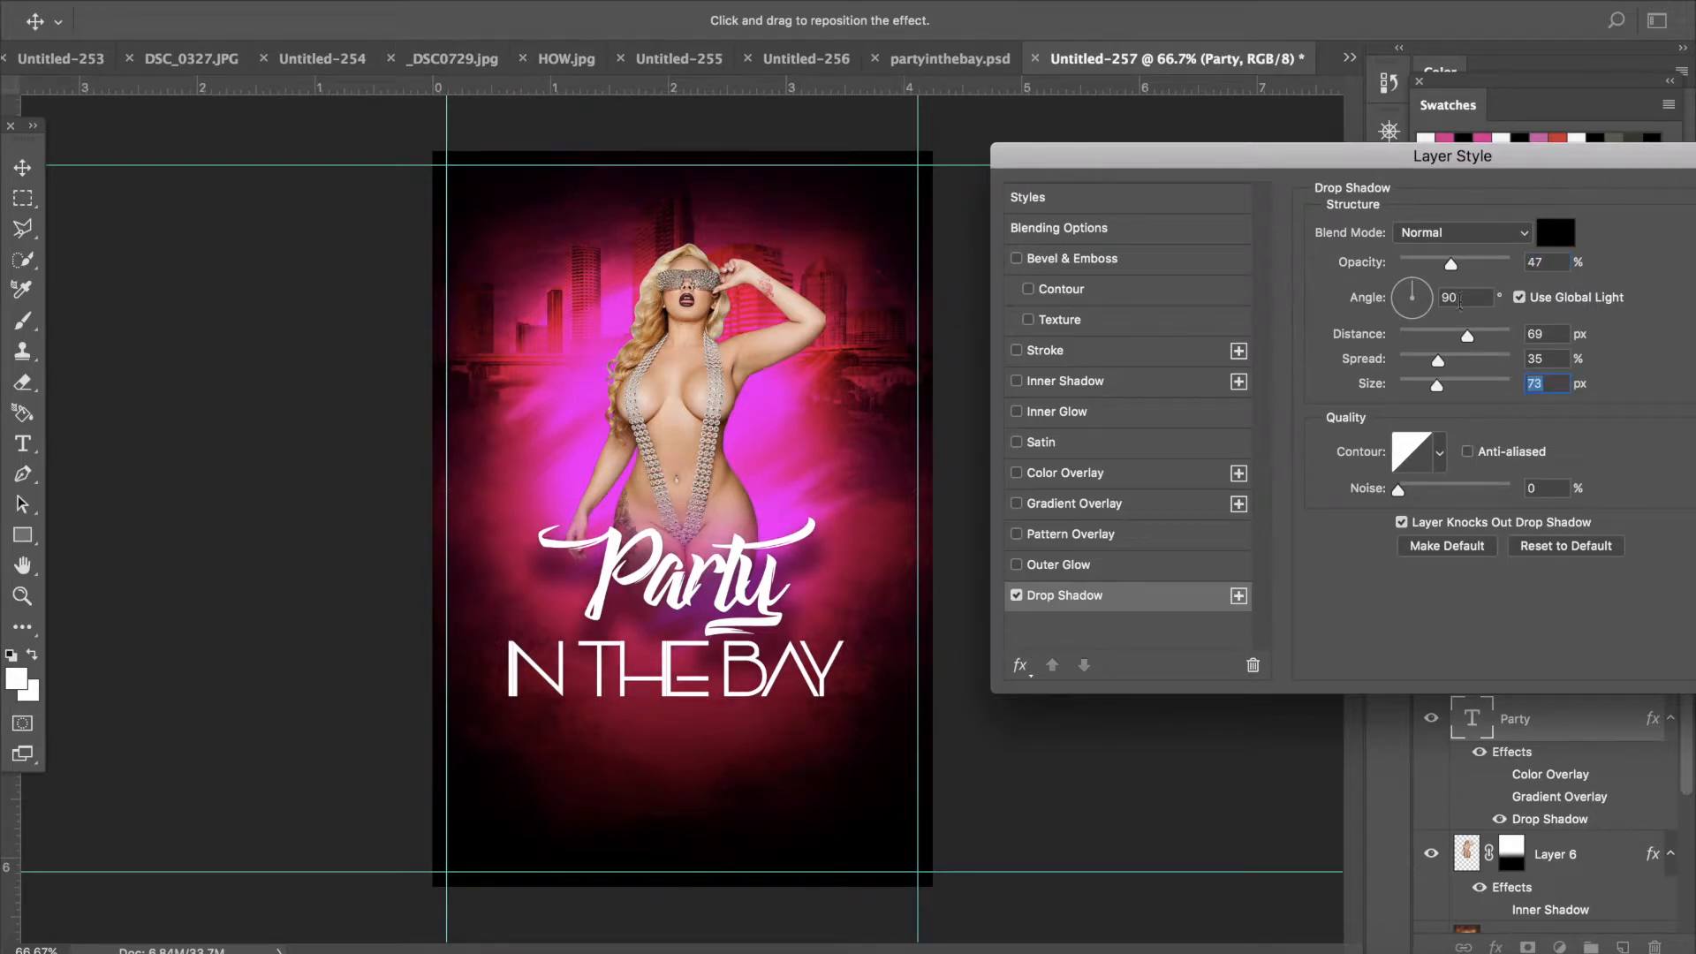
drag(1463, 332, 1439, 336)
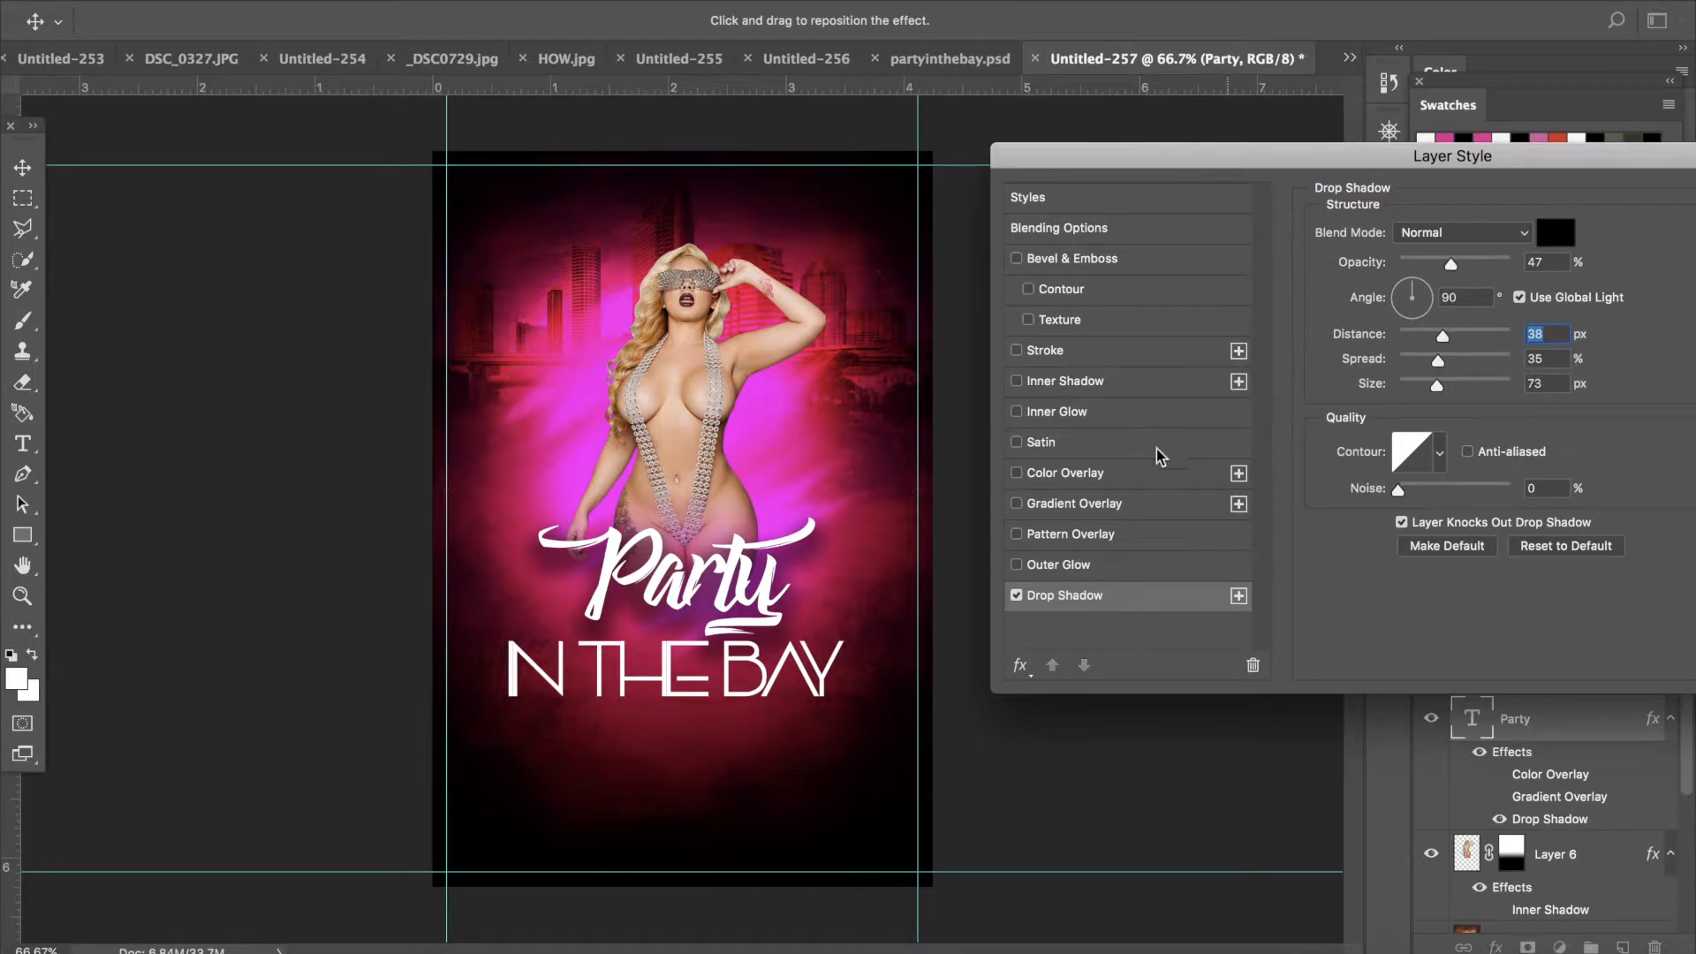
- Add a white Color Overlay in Normal blend mode to the Party layer and close the layer style
click(1036, 477)
click(1065, 477)
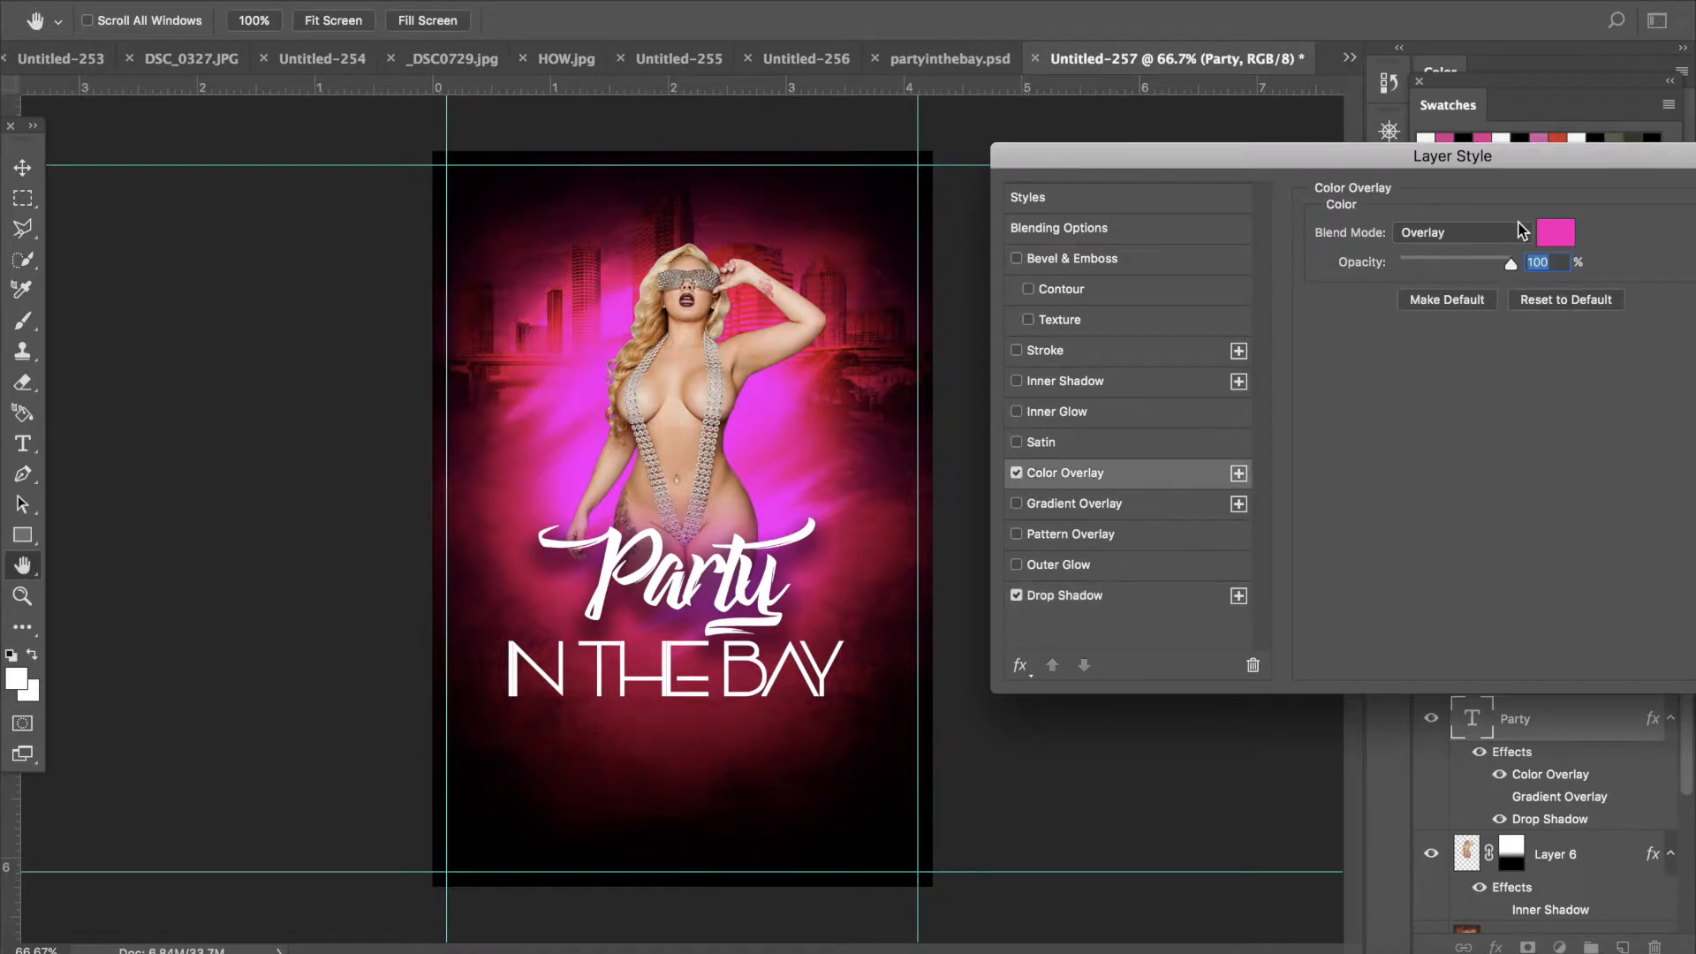
click(1491, 235)
click(1426, 10)
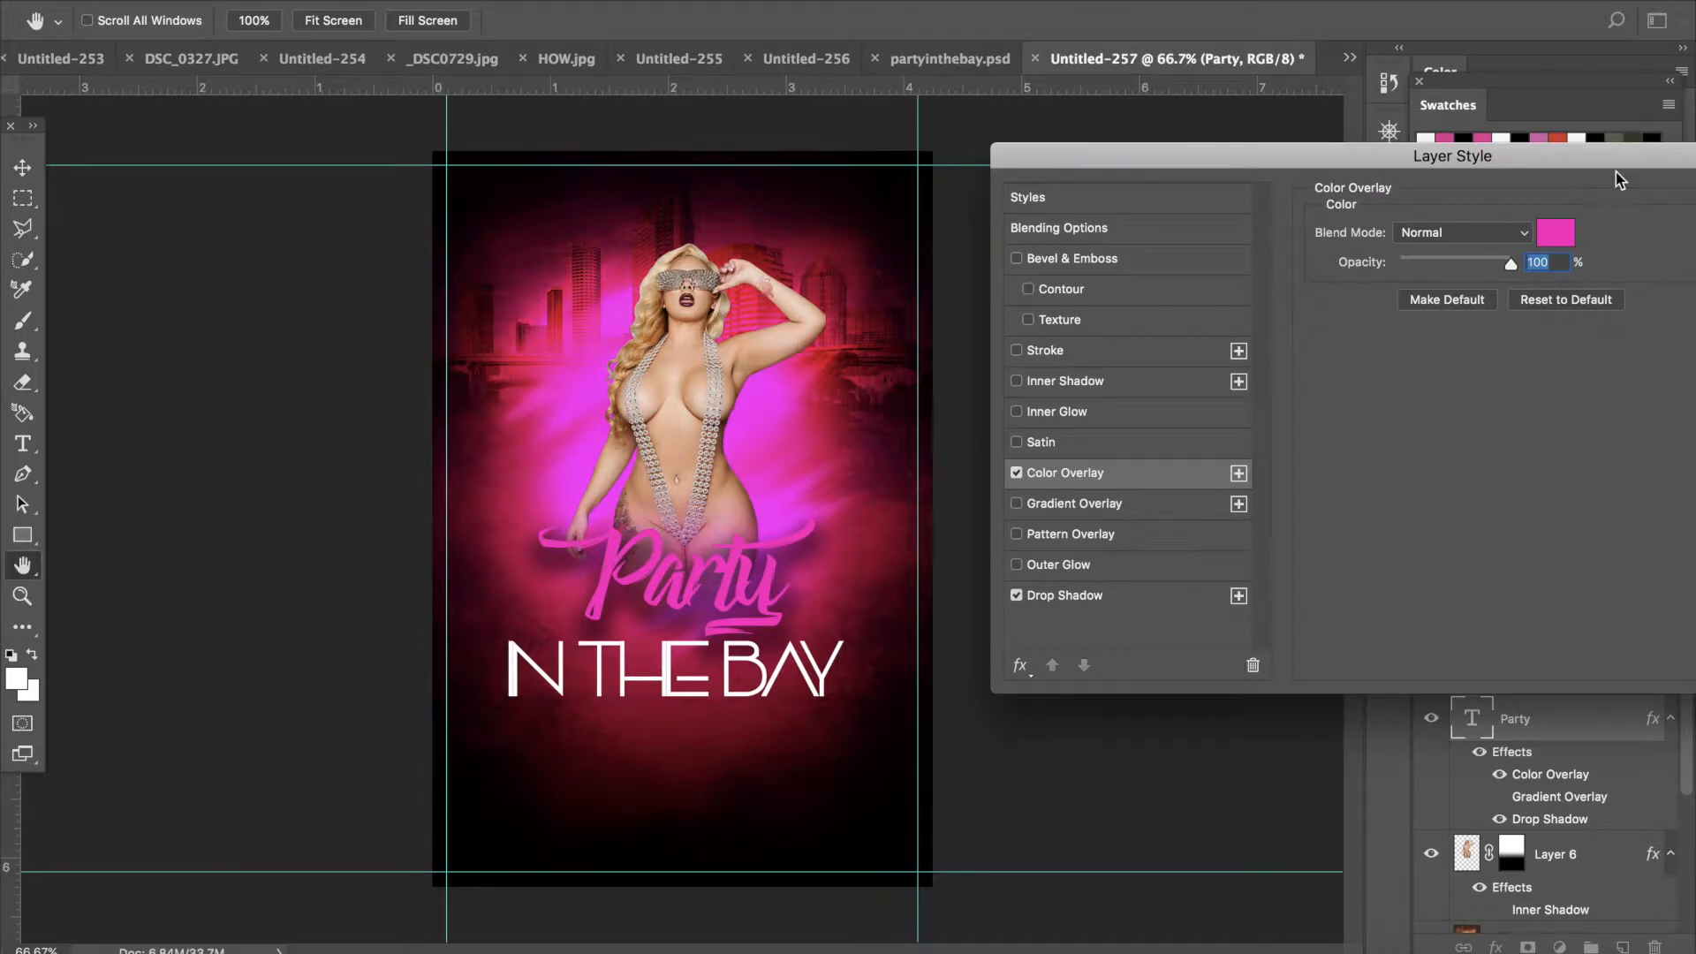
click(1559, 233)
click(1166, 330)
click(1003, 263)
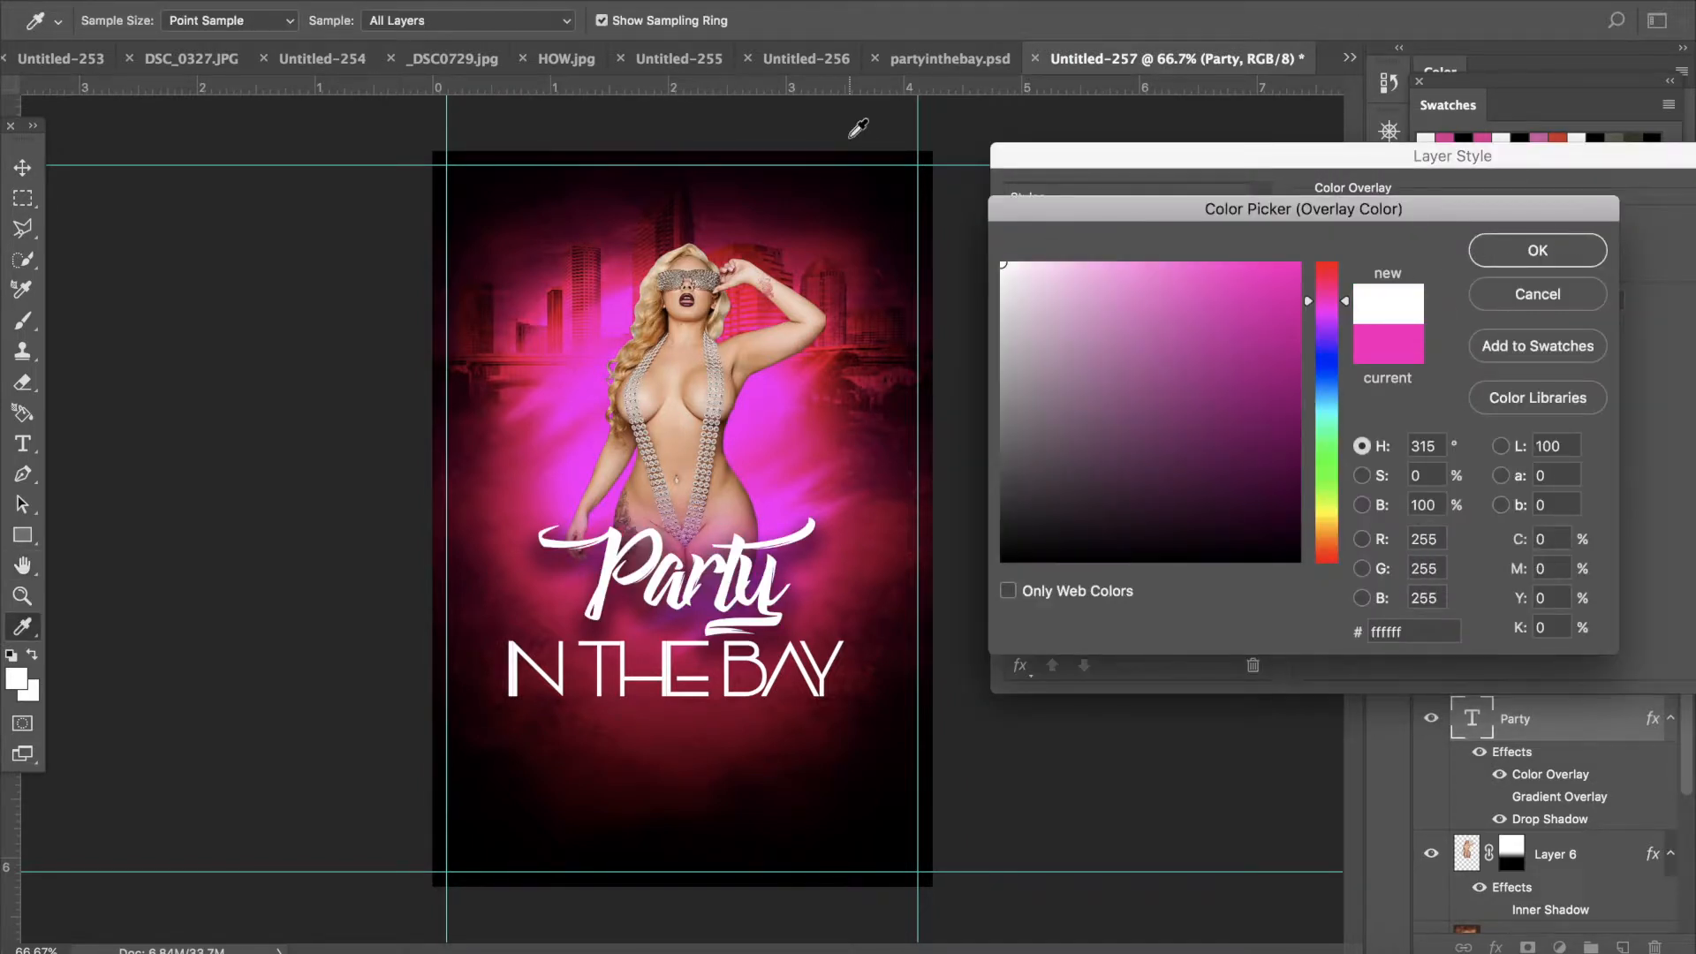
click(1537, 250)
click(1596, 234)
click(1581, 251)
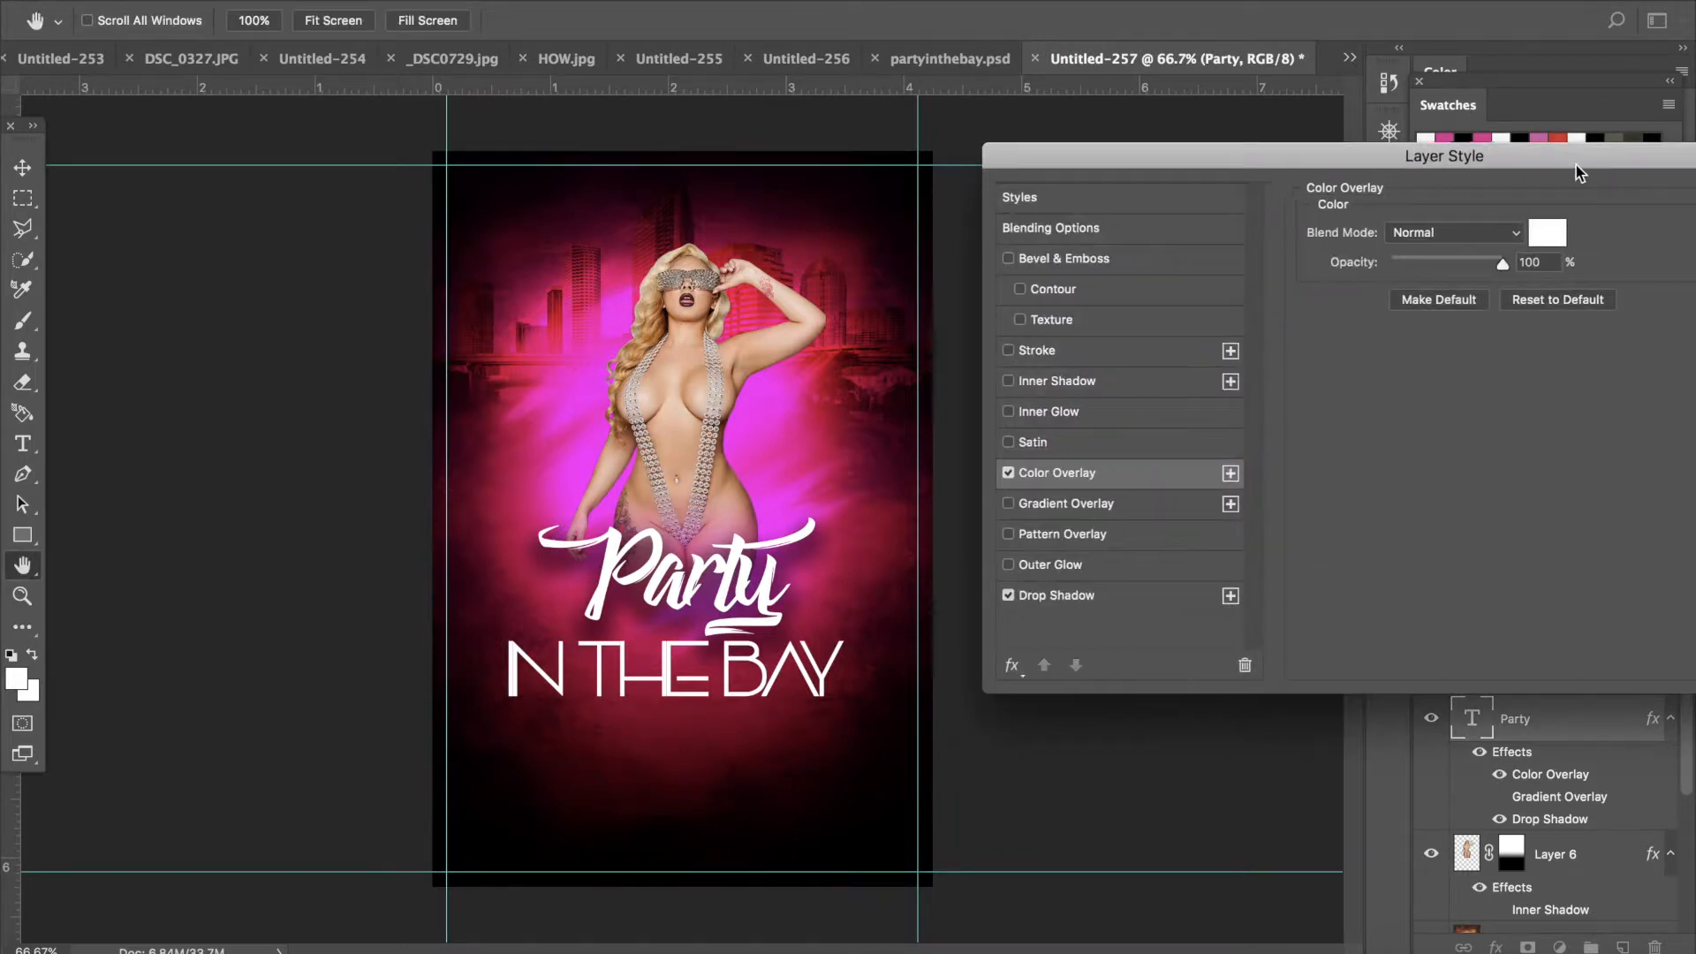
drag(1606, 172, 1332, 193)
click(1545, 231)
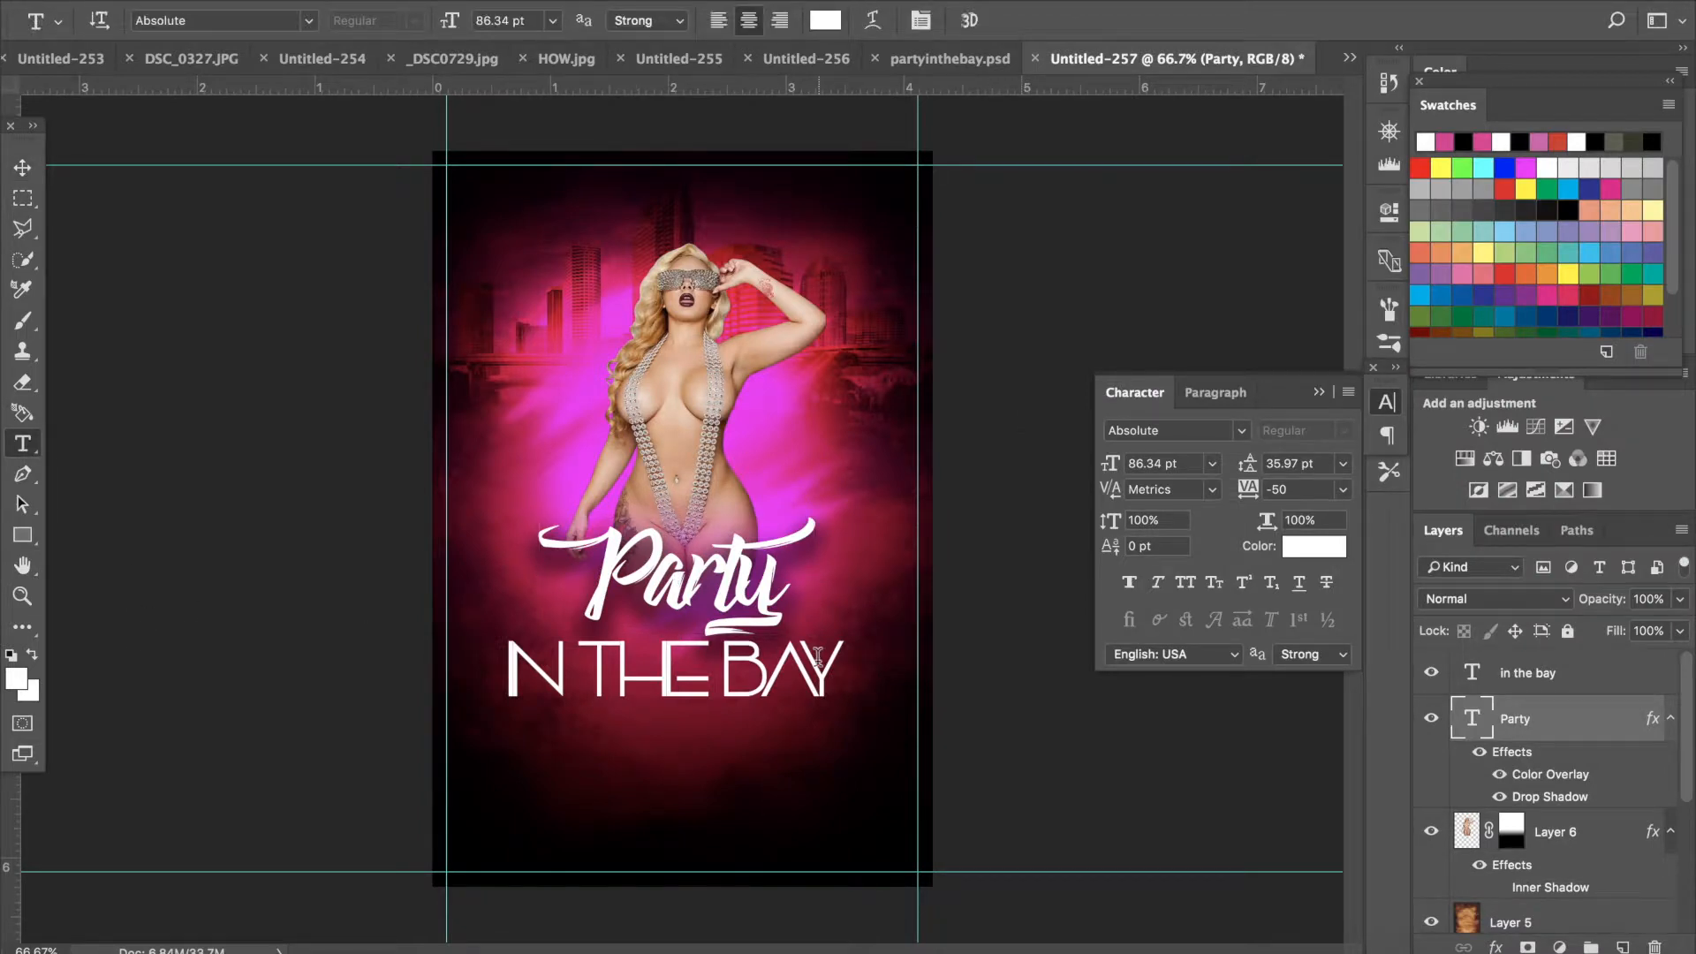
- Select the IN THE BAY text and change its font to Impact
drag(824, 658, 306, 658)
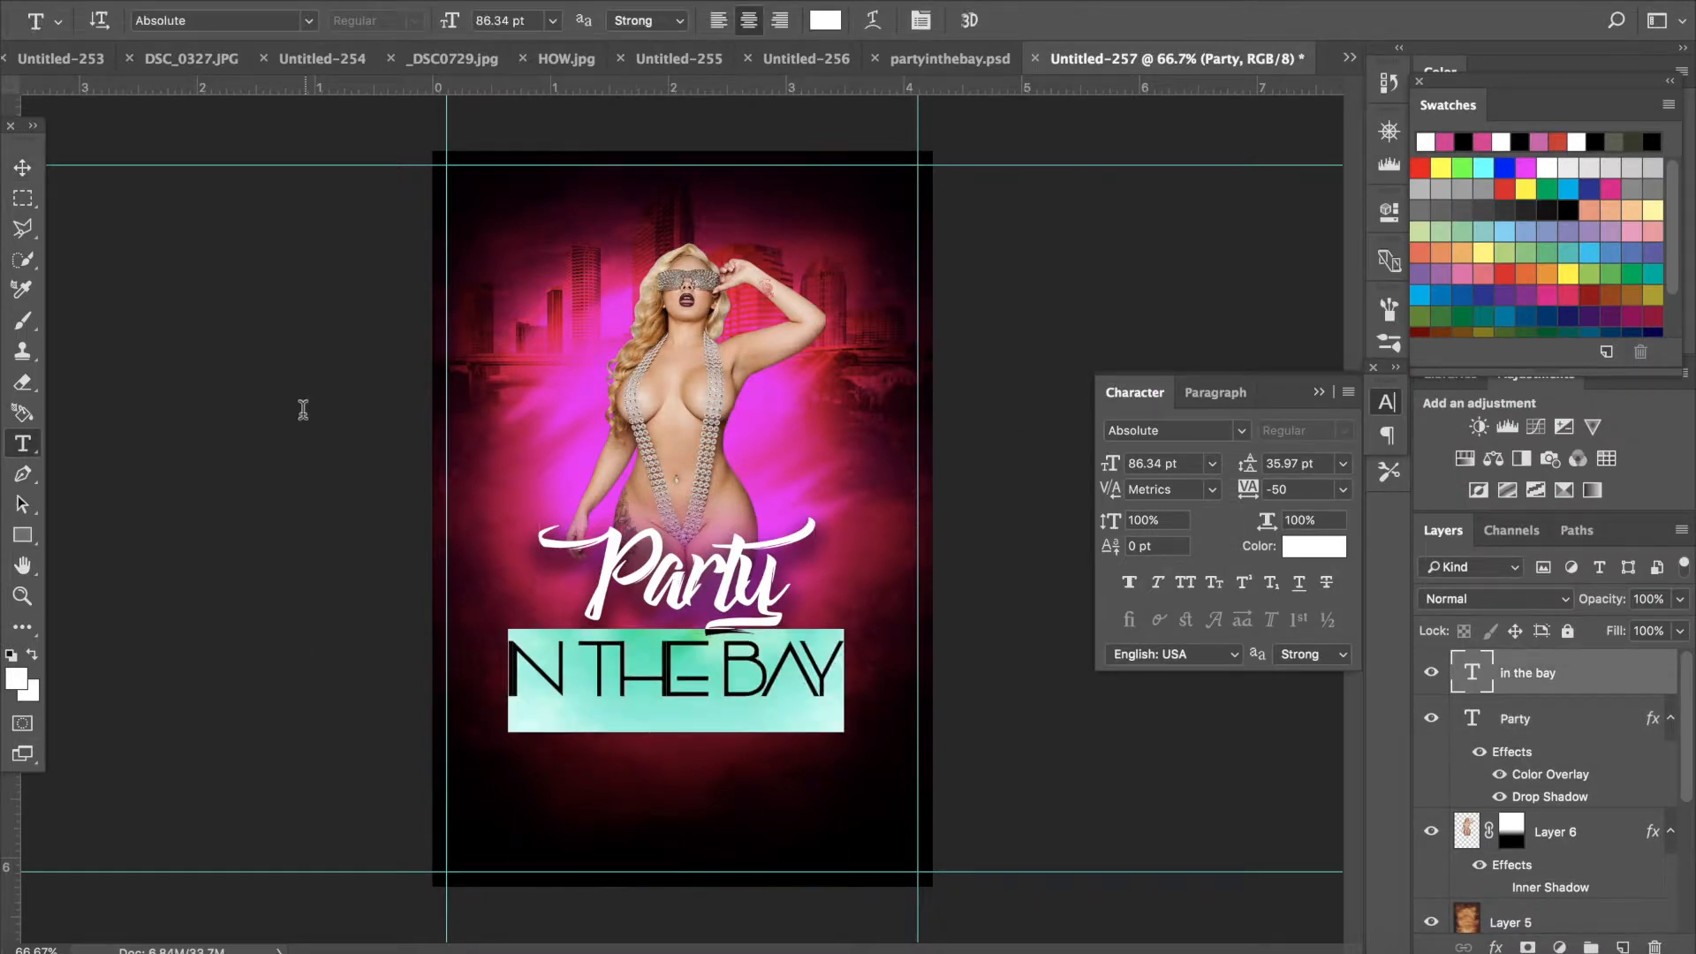
click(307, 20)
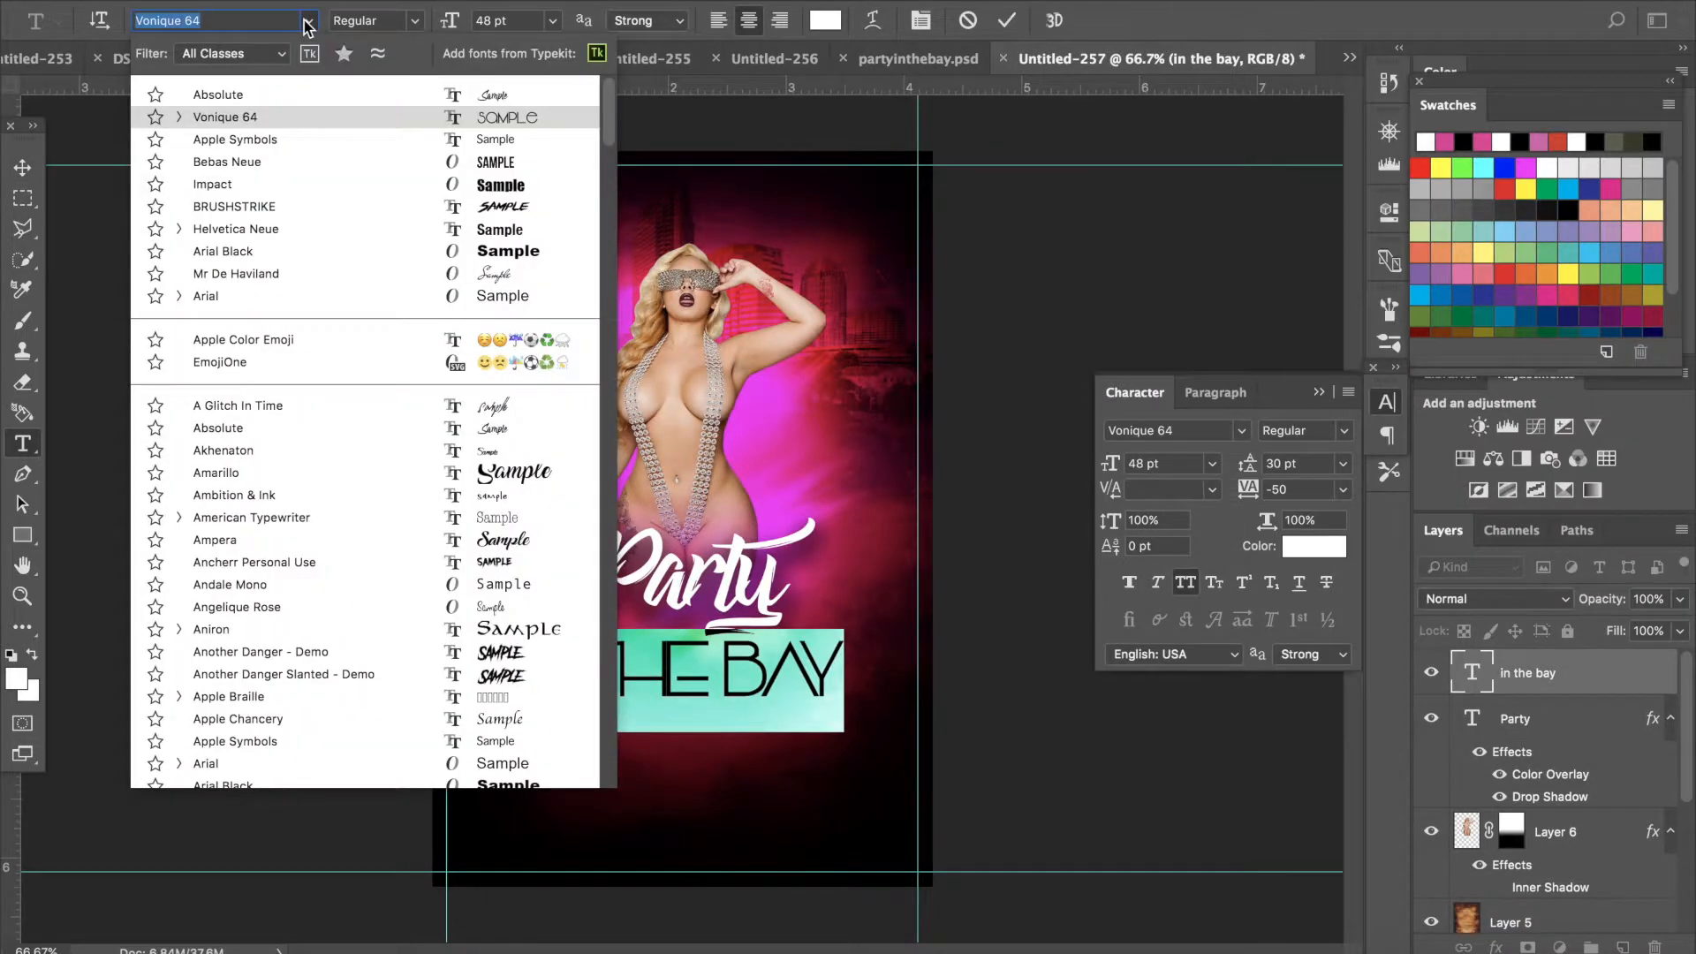
click(484, 185)
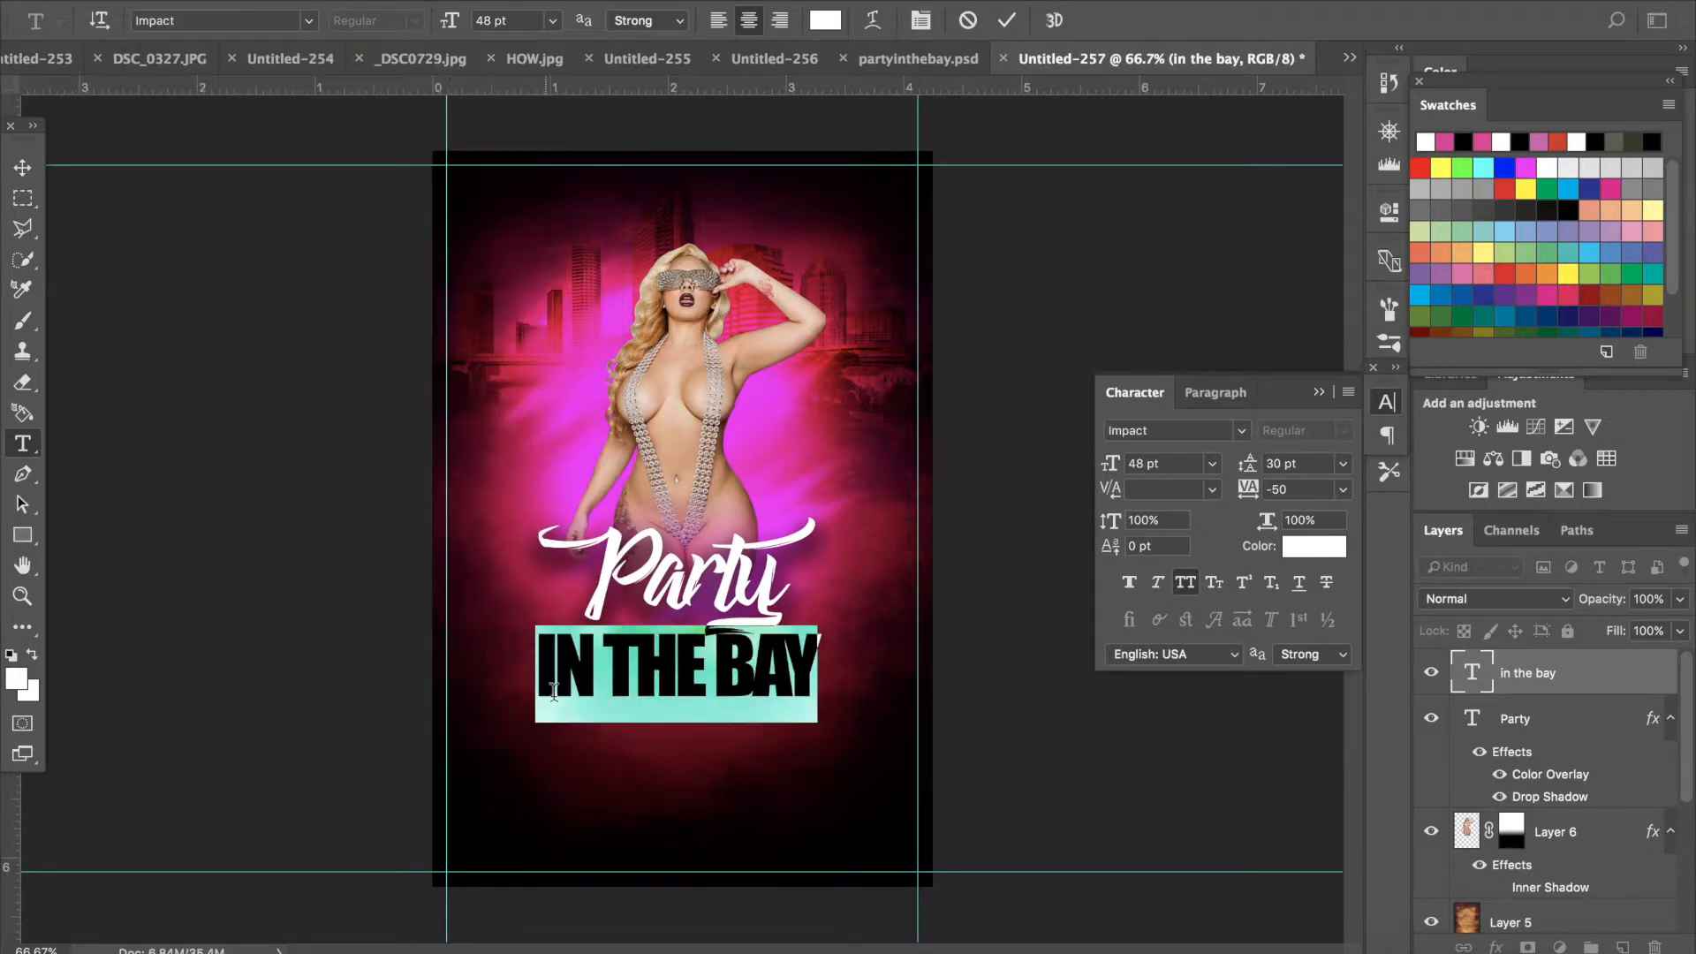
click(580, 704)
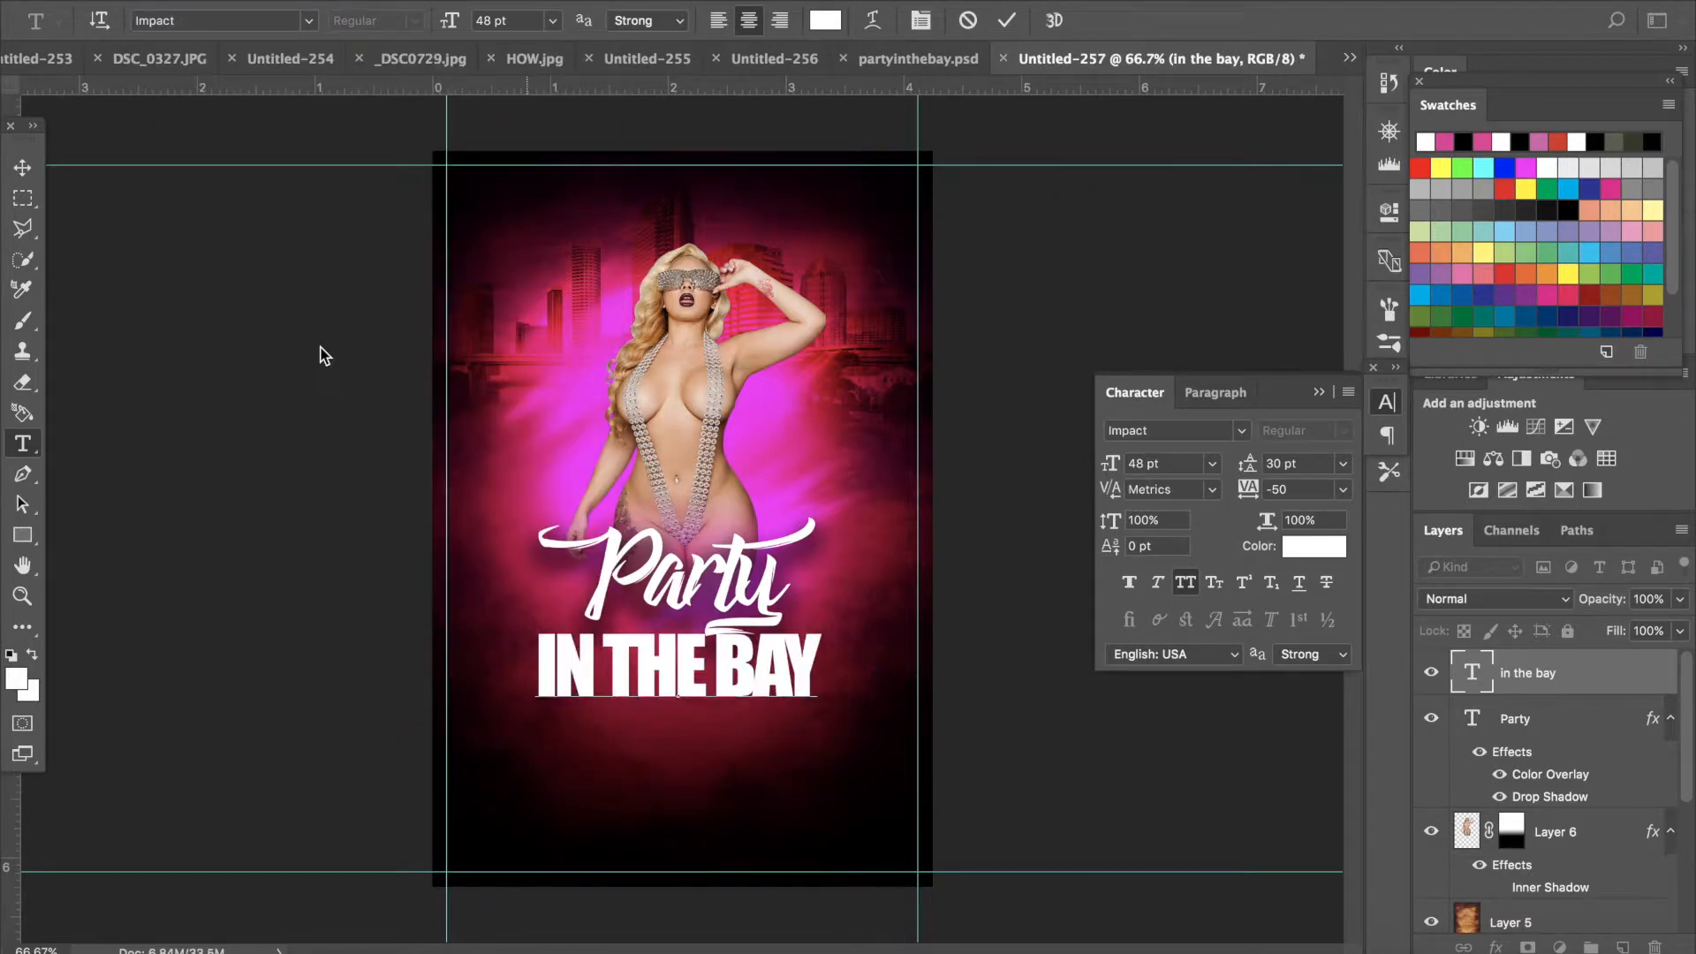
click(23, 168)
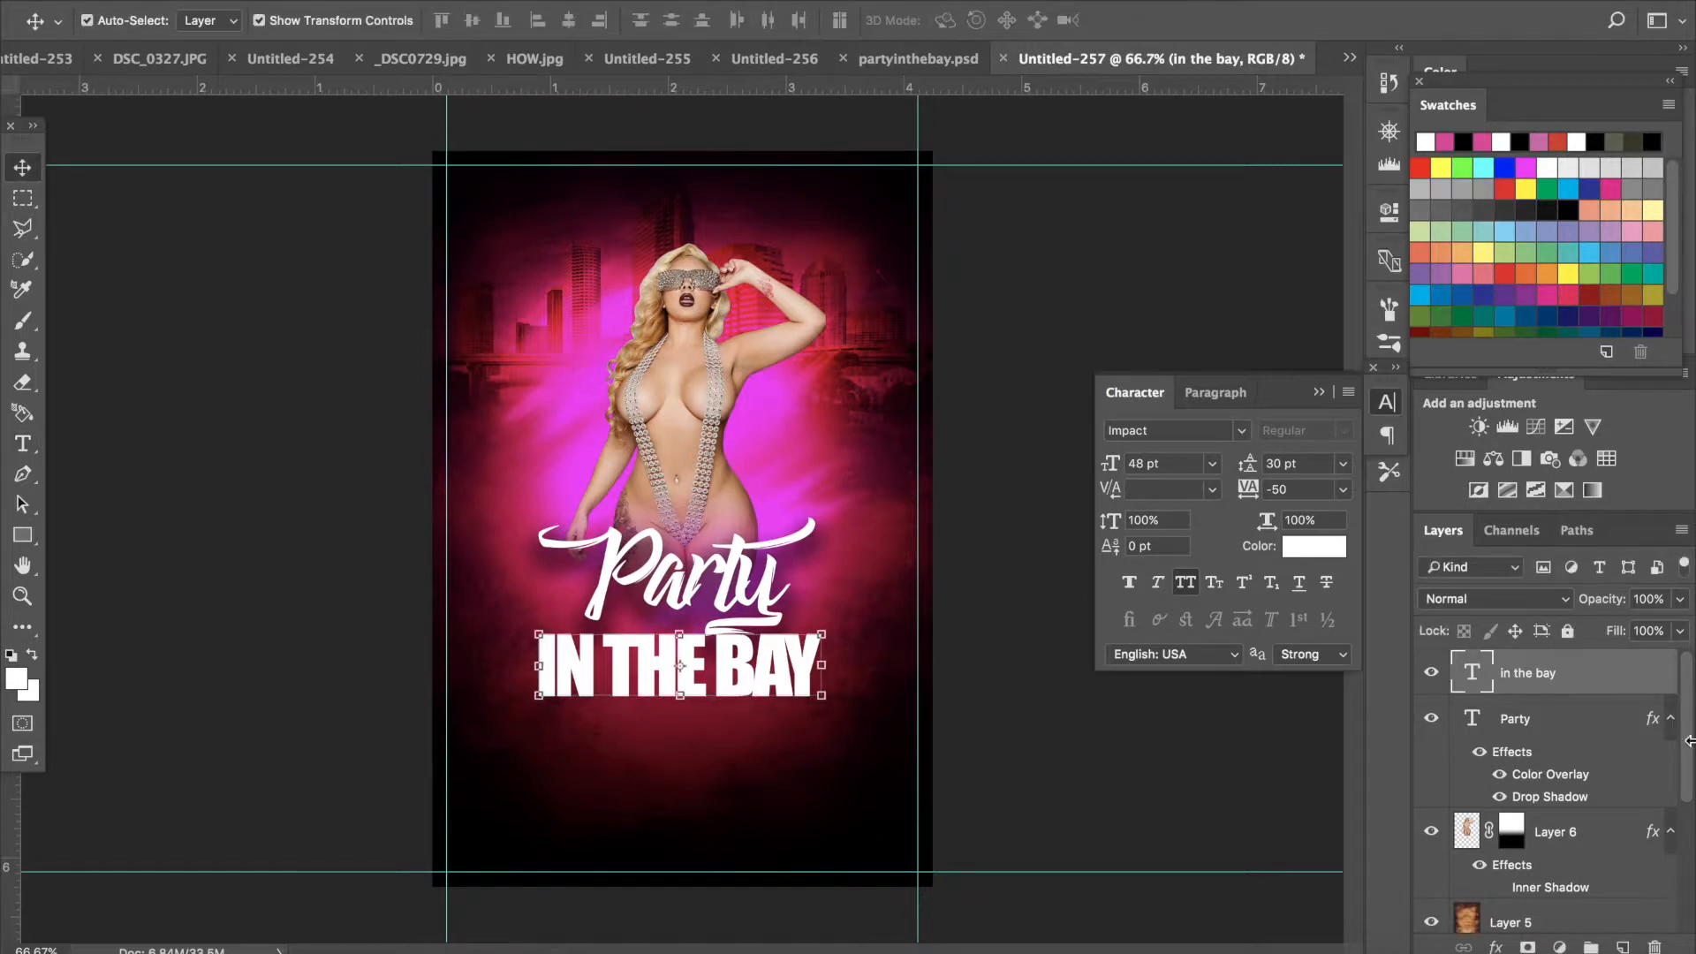
- Give the IN THE BAY layer a silver Gradient Overlay at a 180° angle plus a Drop Shadow
double_click(1624, 675)
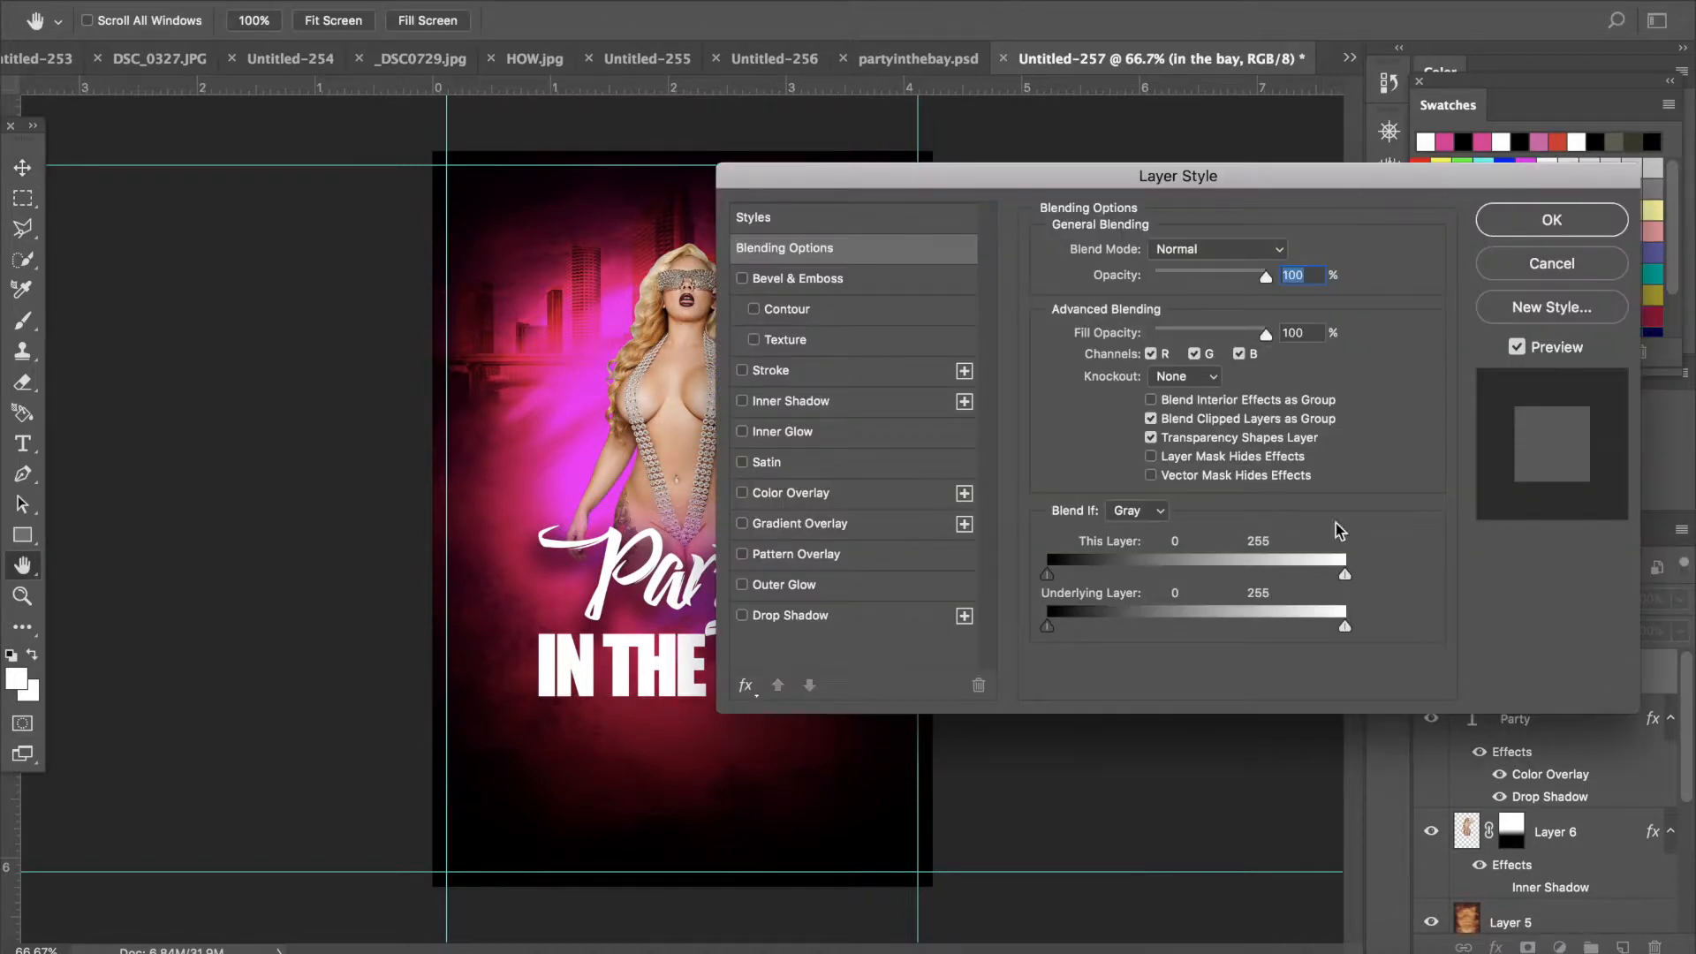
click(743, 524)
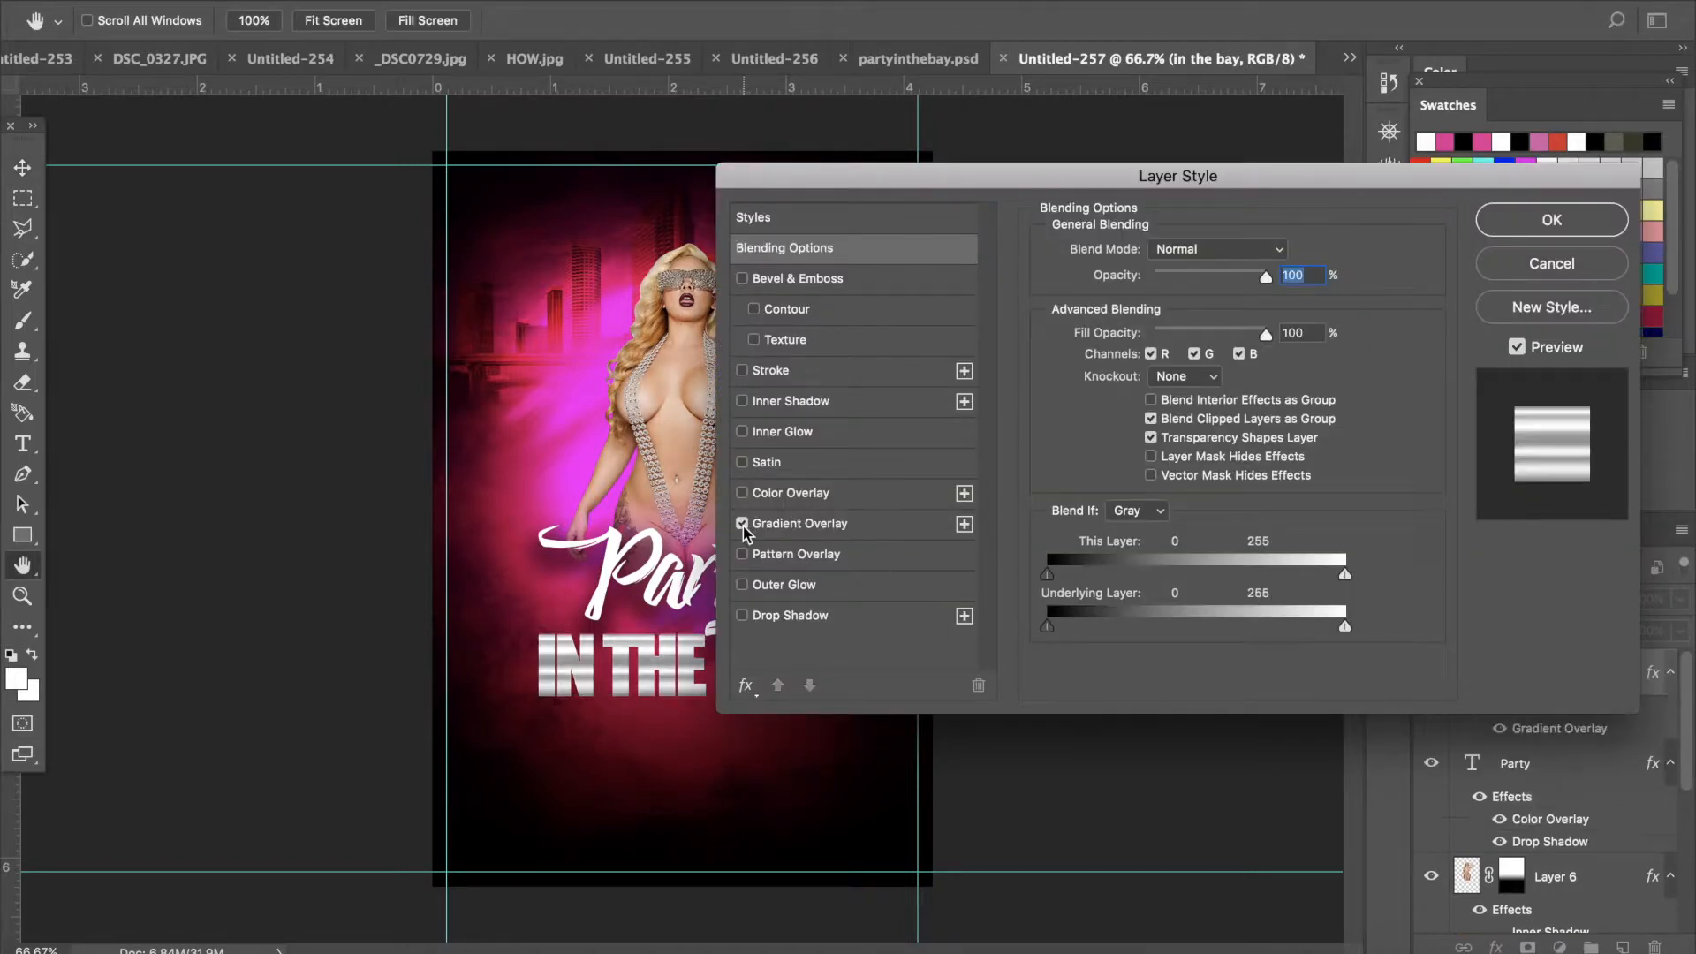
click(814, 523)
drag(1132, 348, 1106, 373)
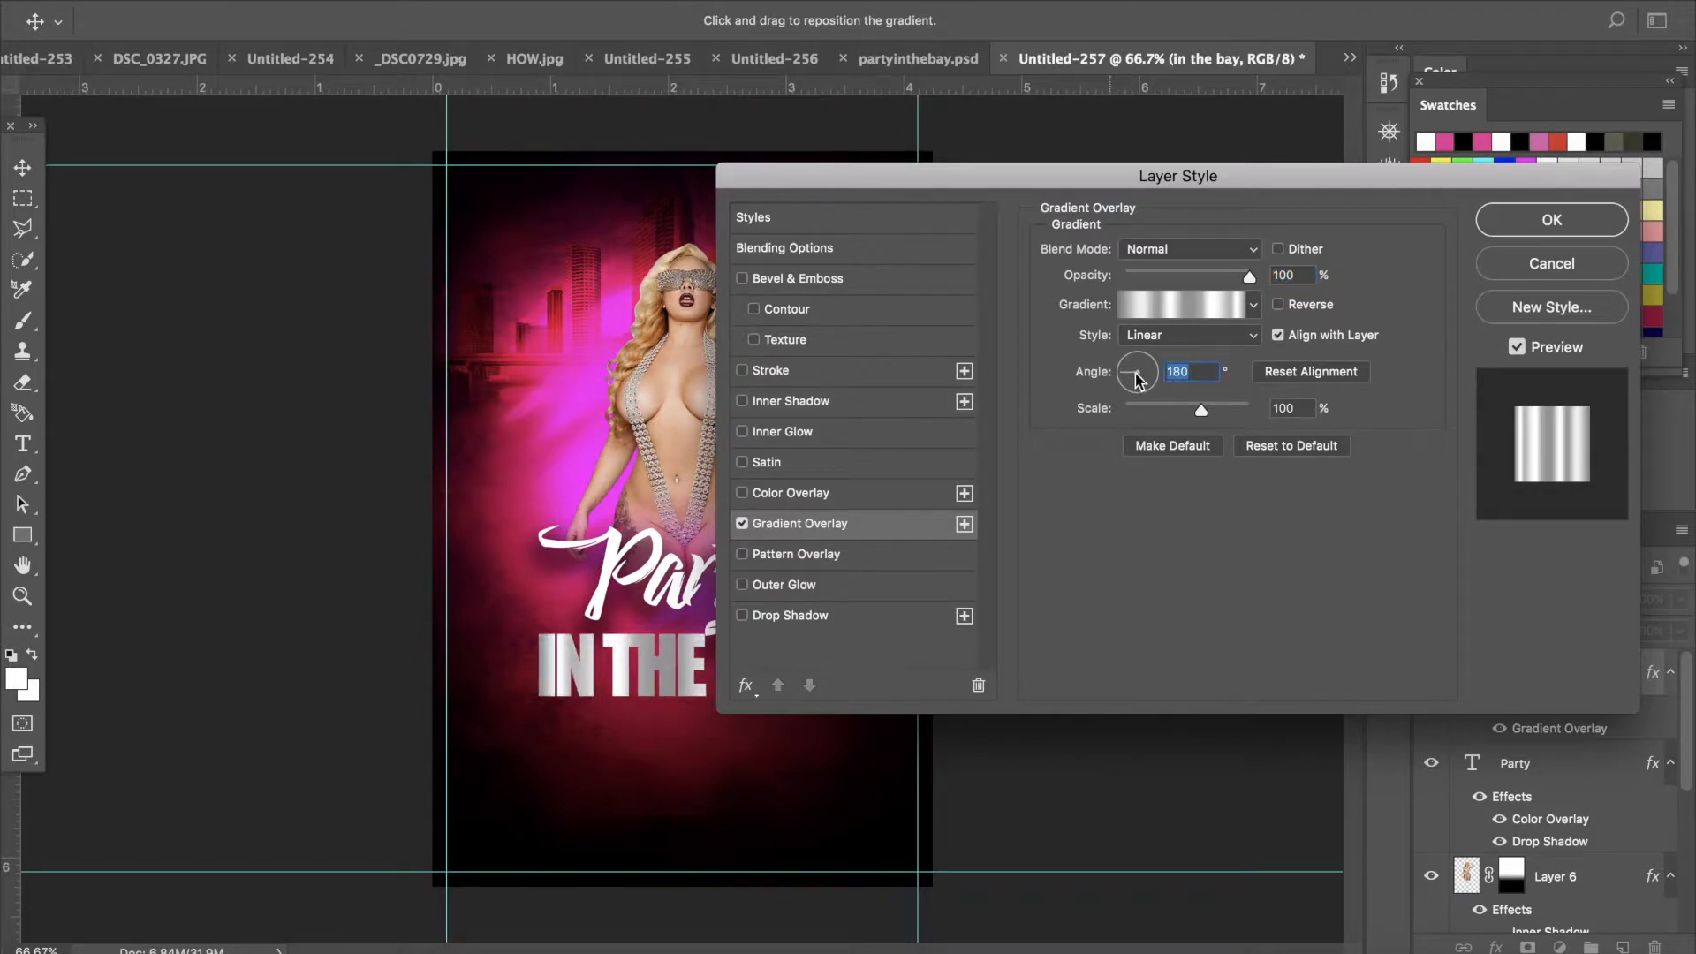
drag(1103, 176, 1367, 148)
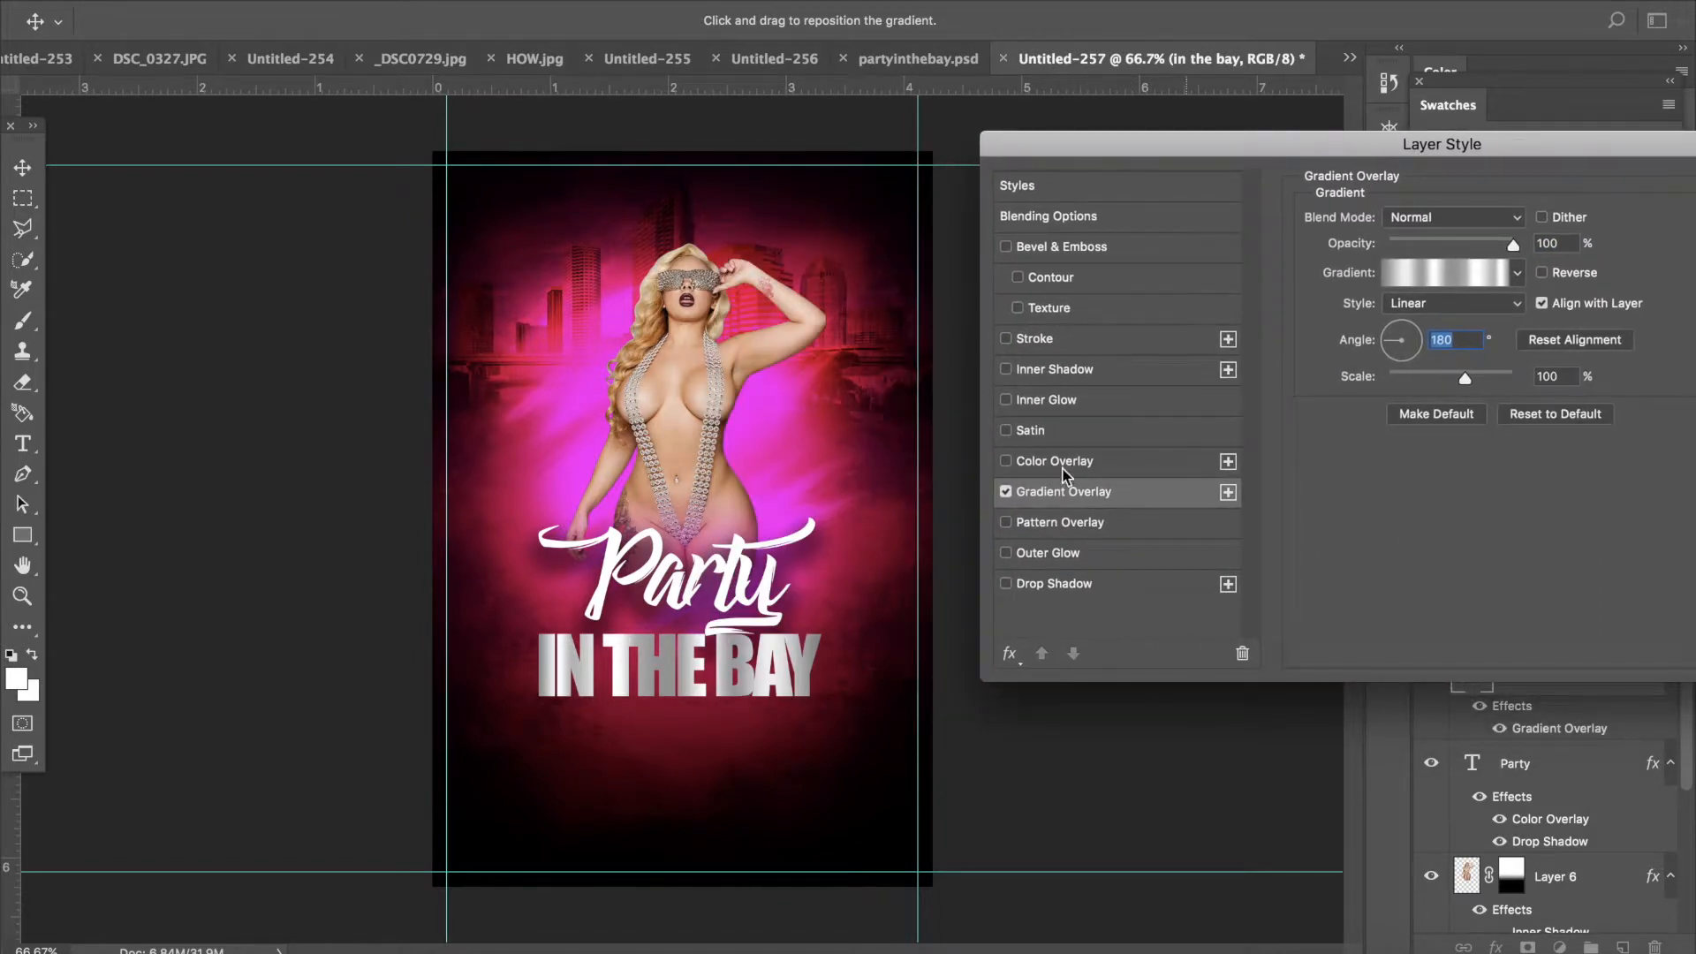
click(1008, 585)
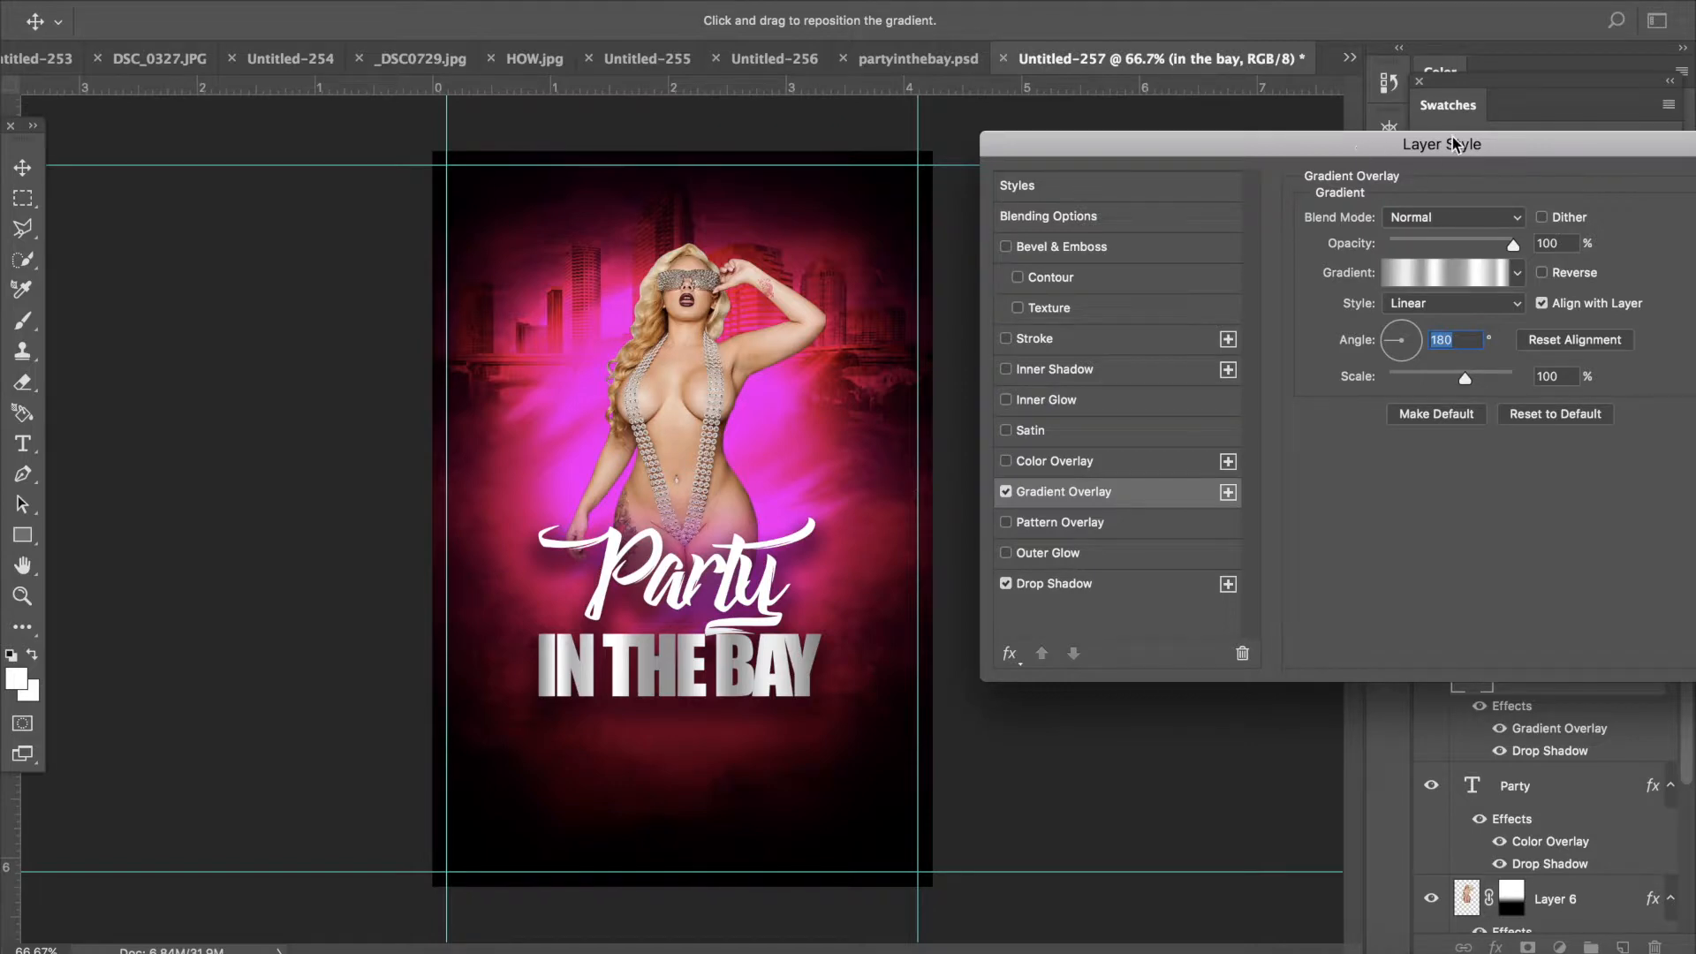
drag(1455, 145, 1315, 146)
click(1635, 196)
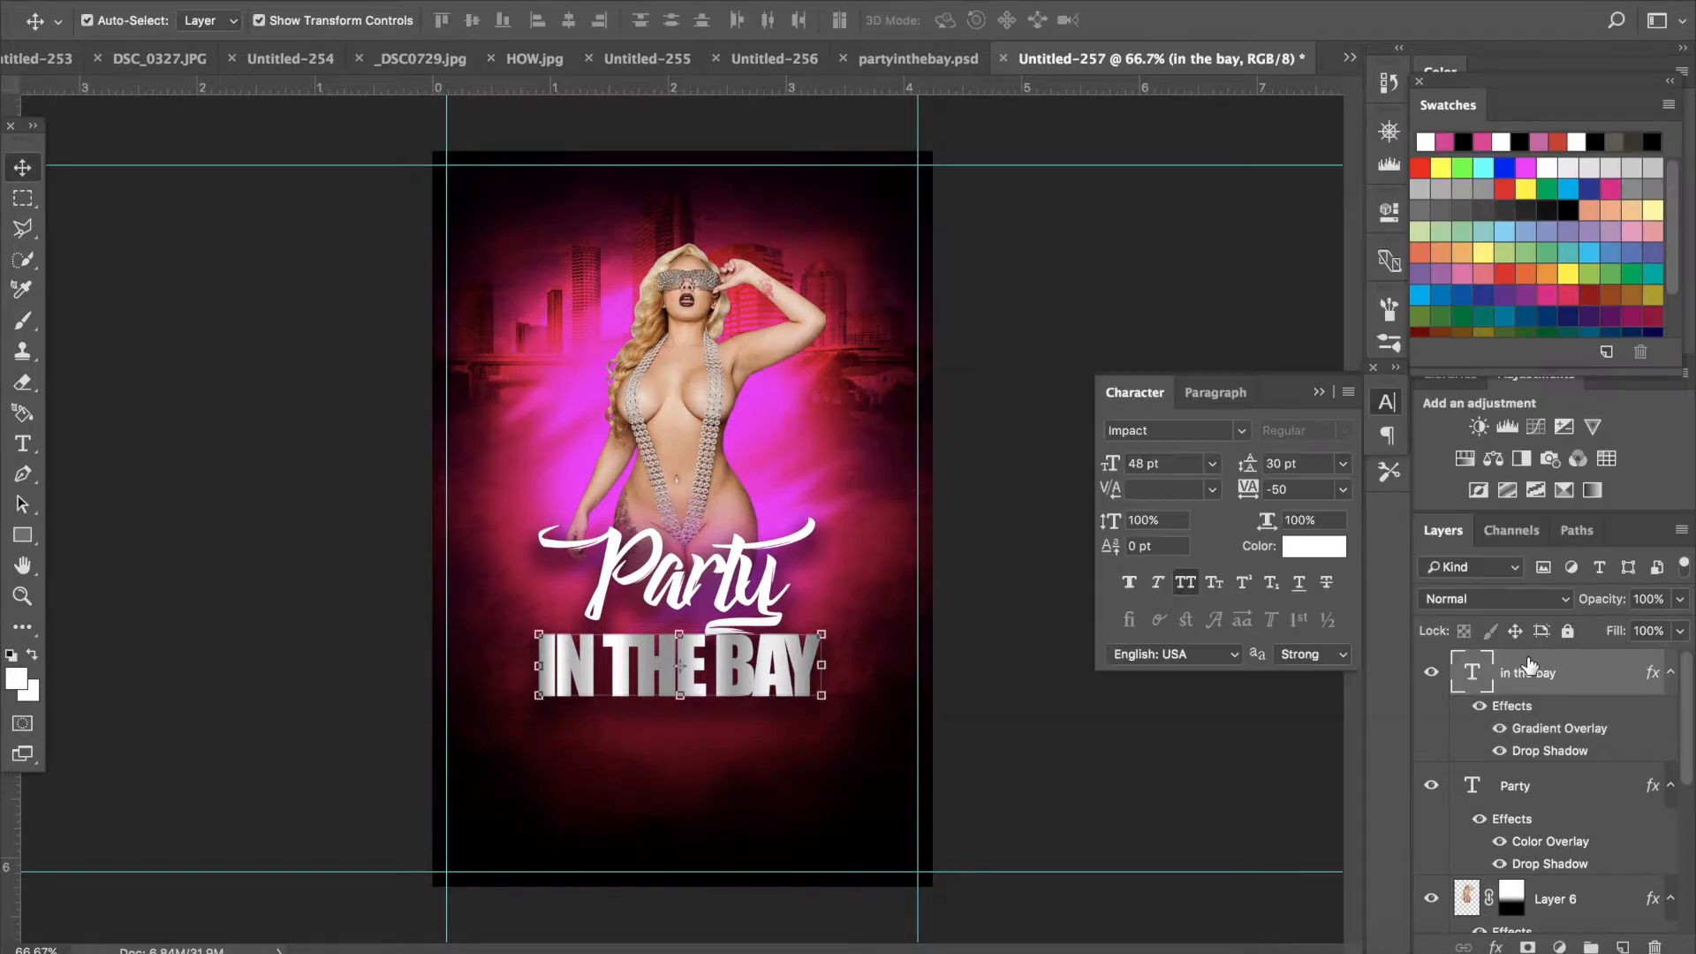
- Move the Party layer above the IN THE BAY layer and change its Color Overlay color to pink ff00ba
drag(1546, 819, 1521, 673)
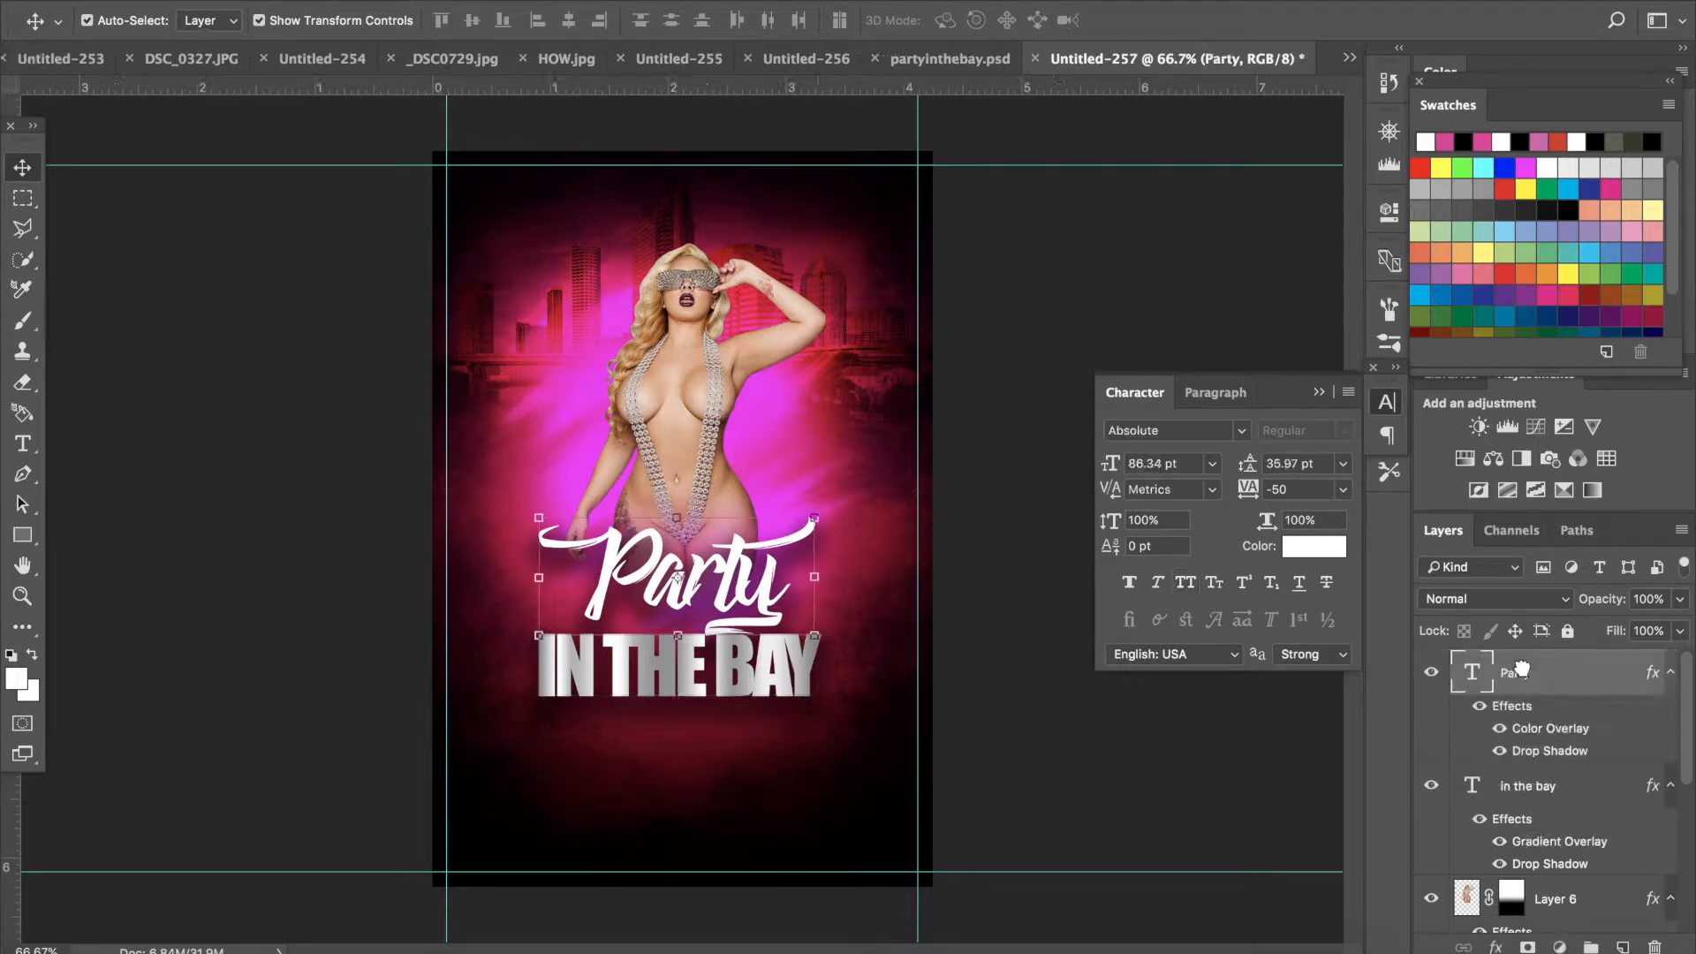
double_click(1606, 684)
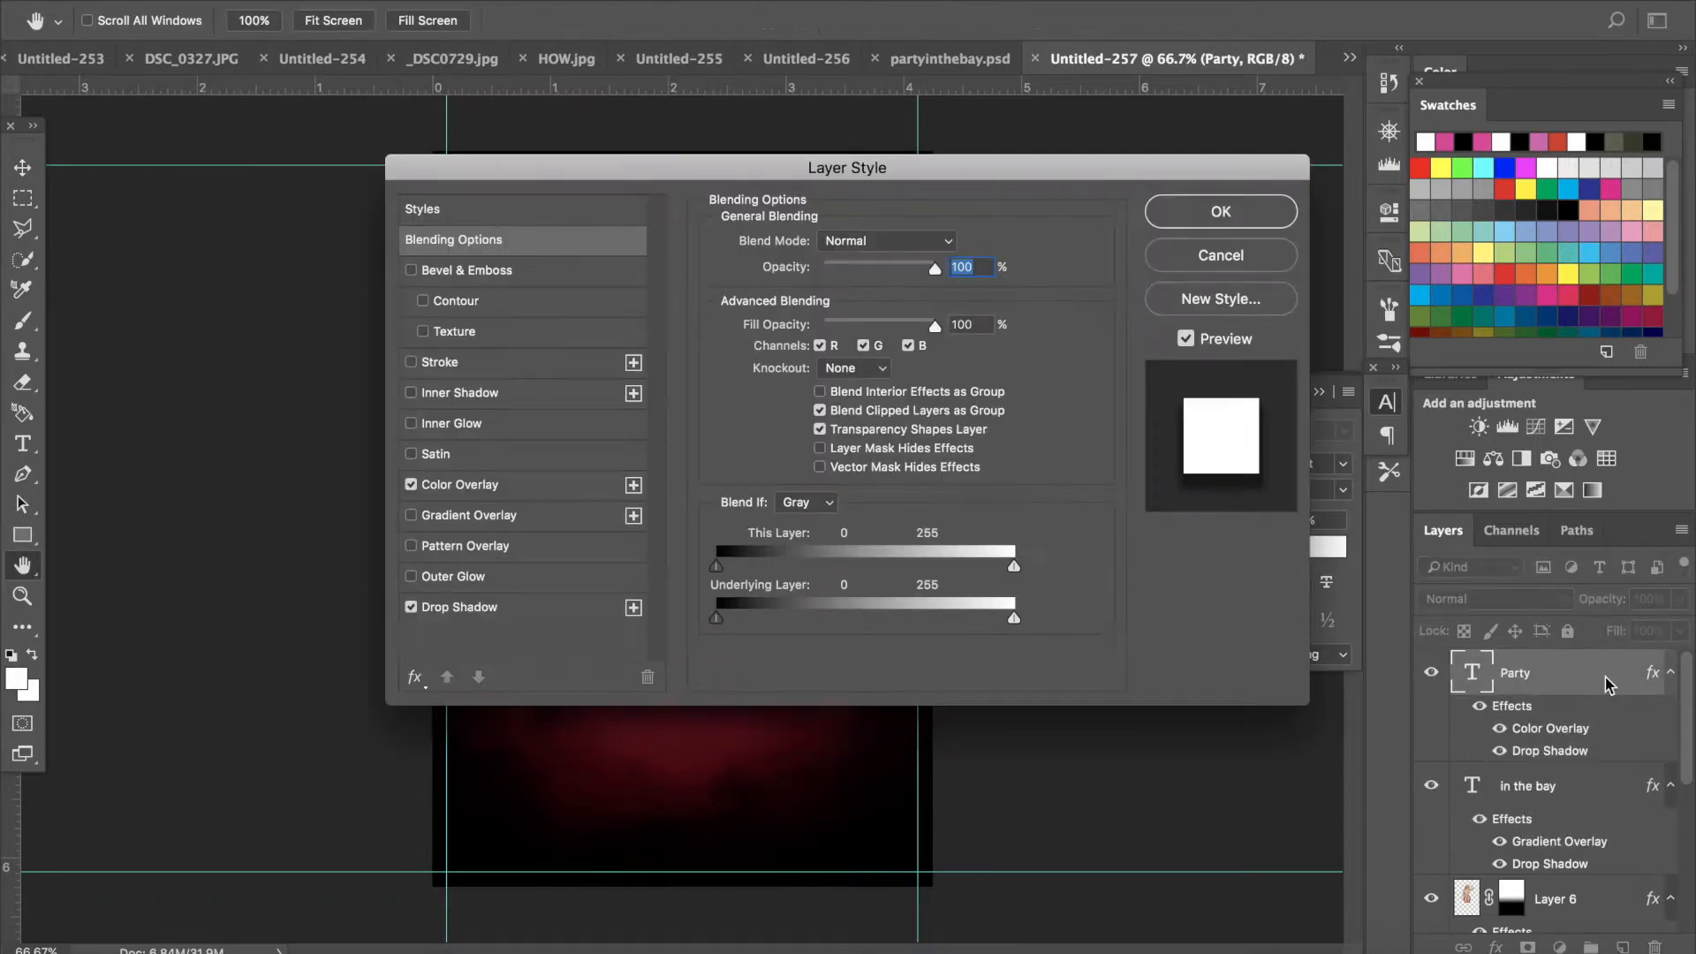
click(545, 491)
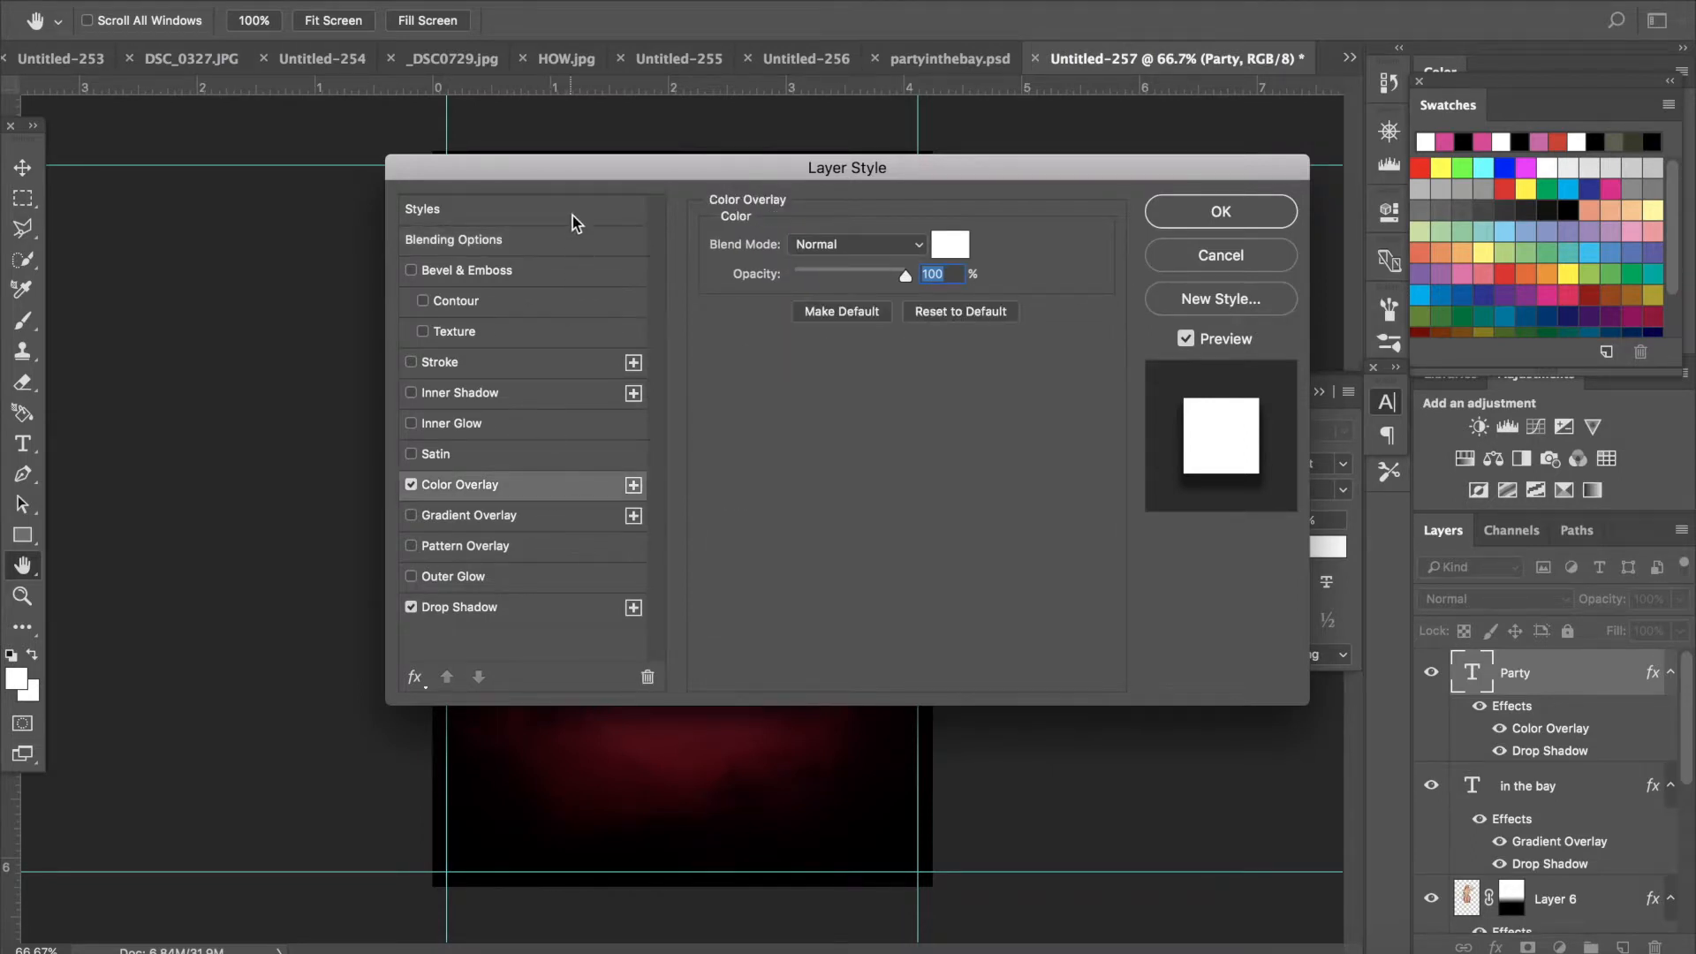
drag(578, 183, 1154, 186)
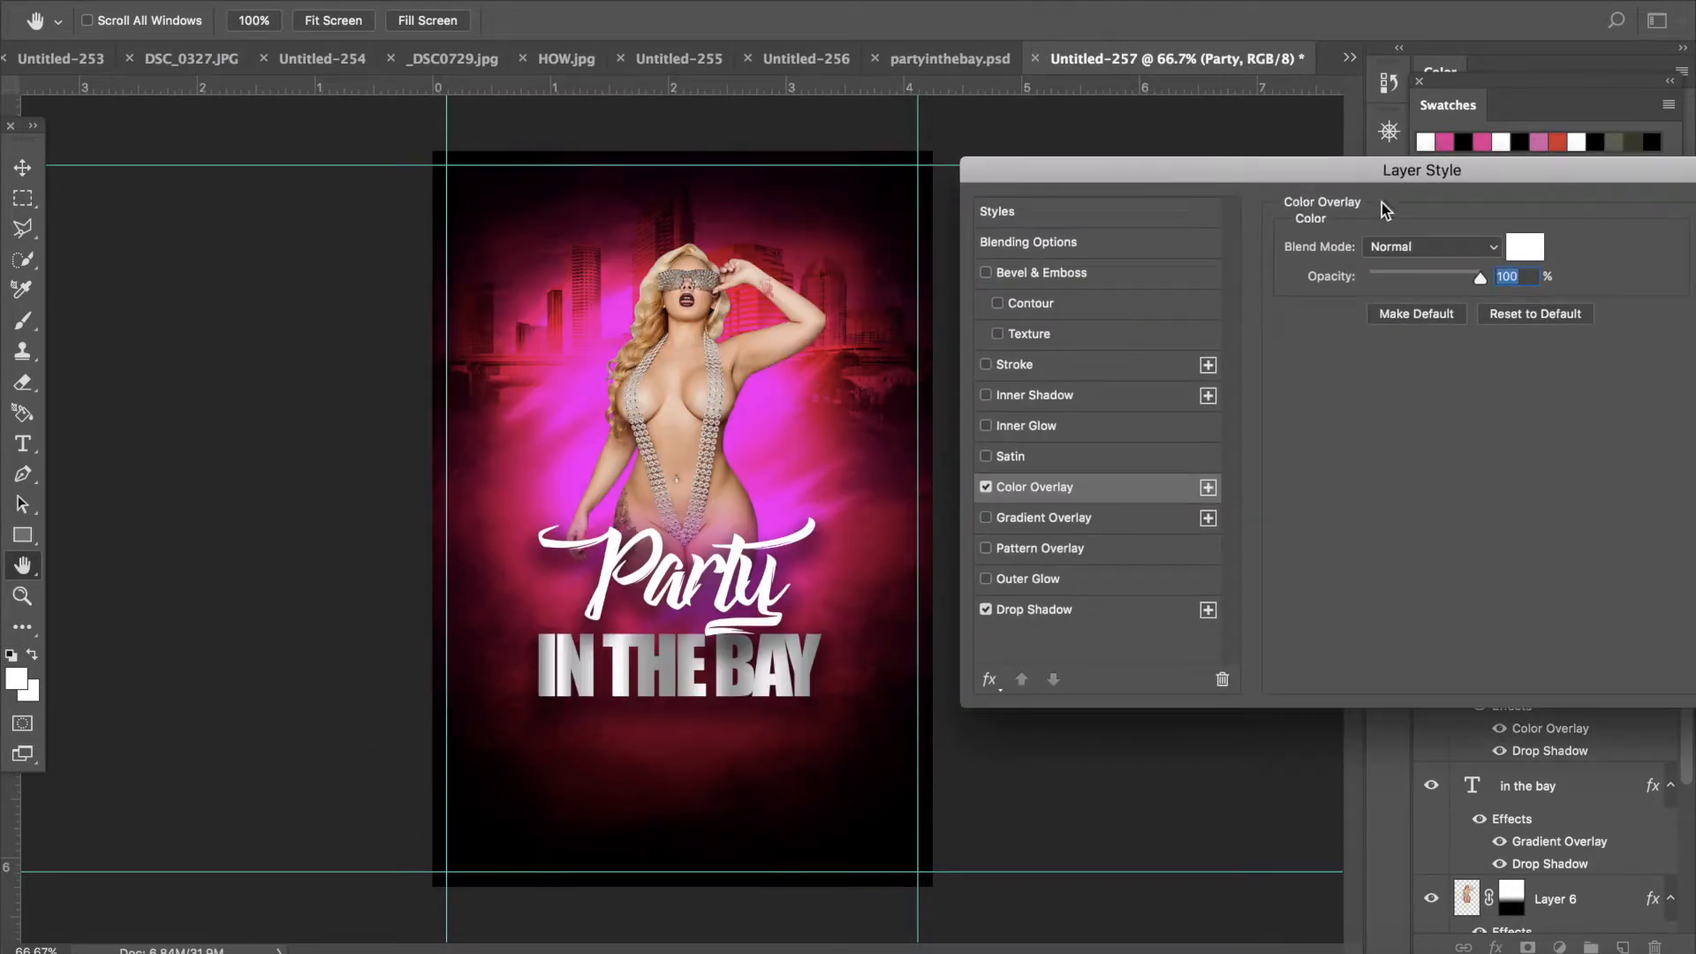
click(1512, 255)
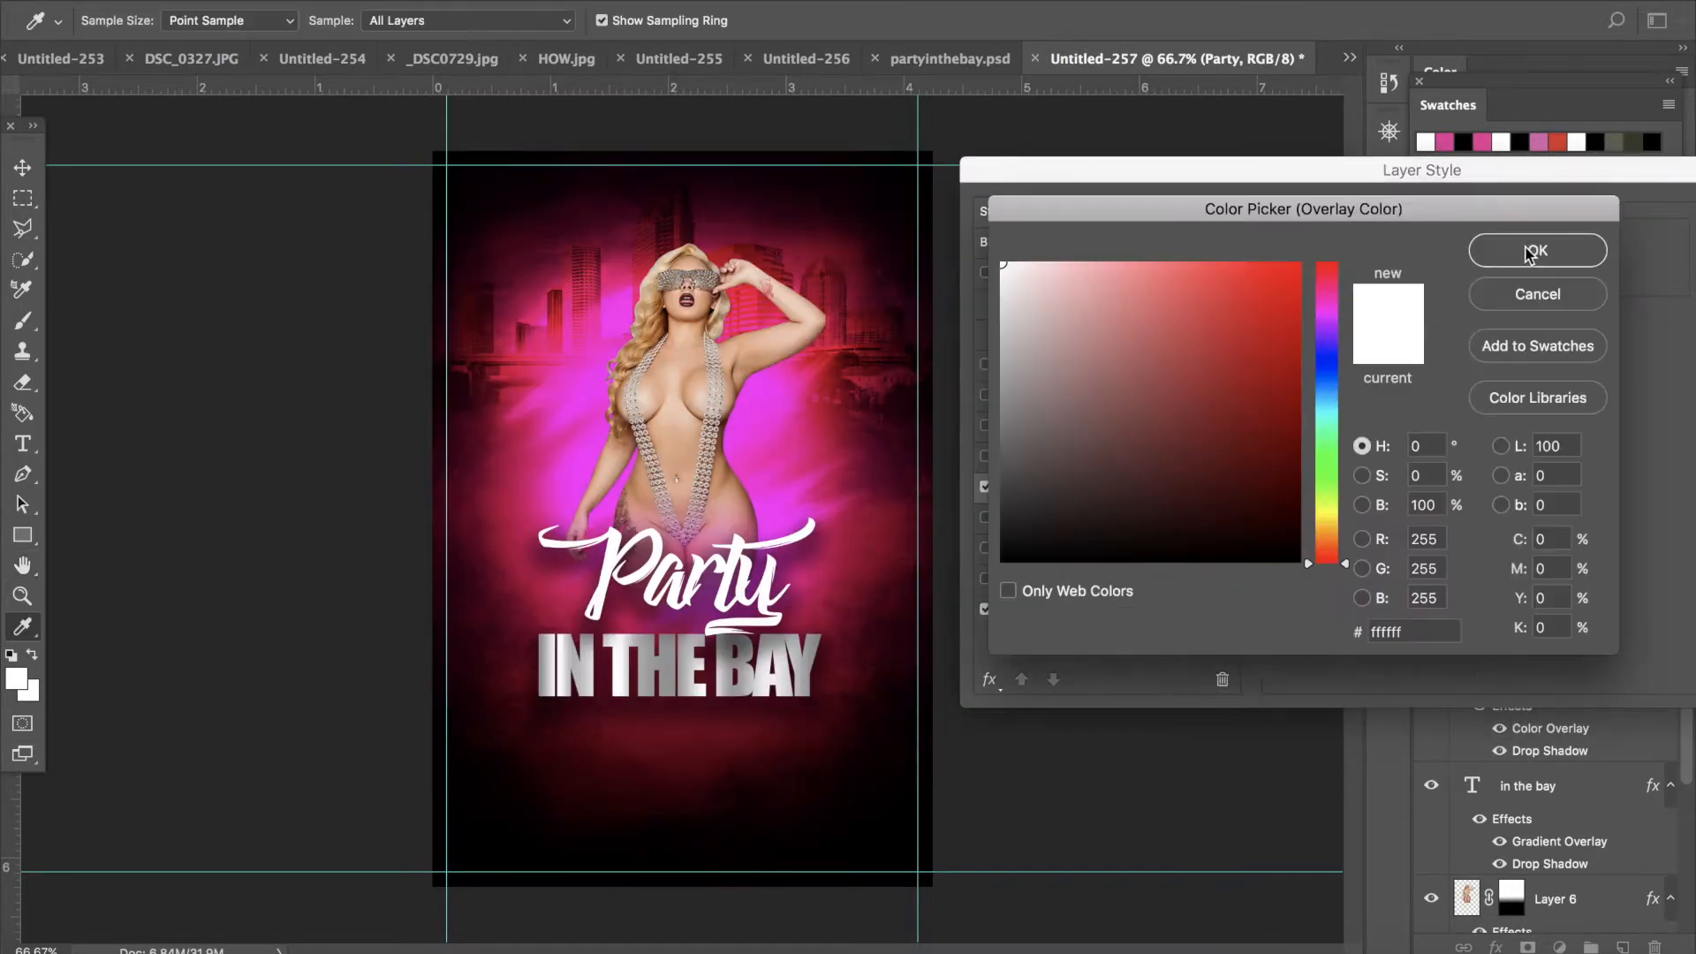
click(1325, 299)
drag(1296, 295, 1299, 263)
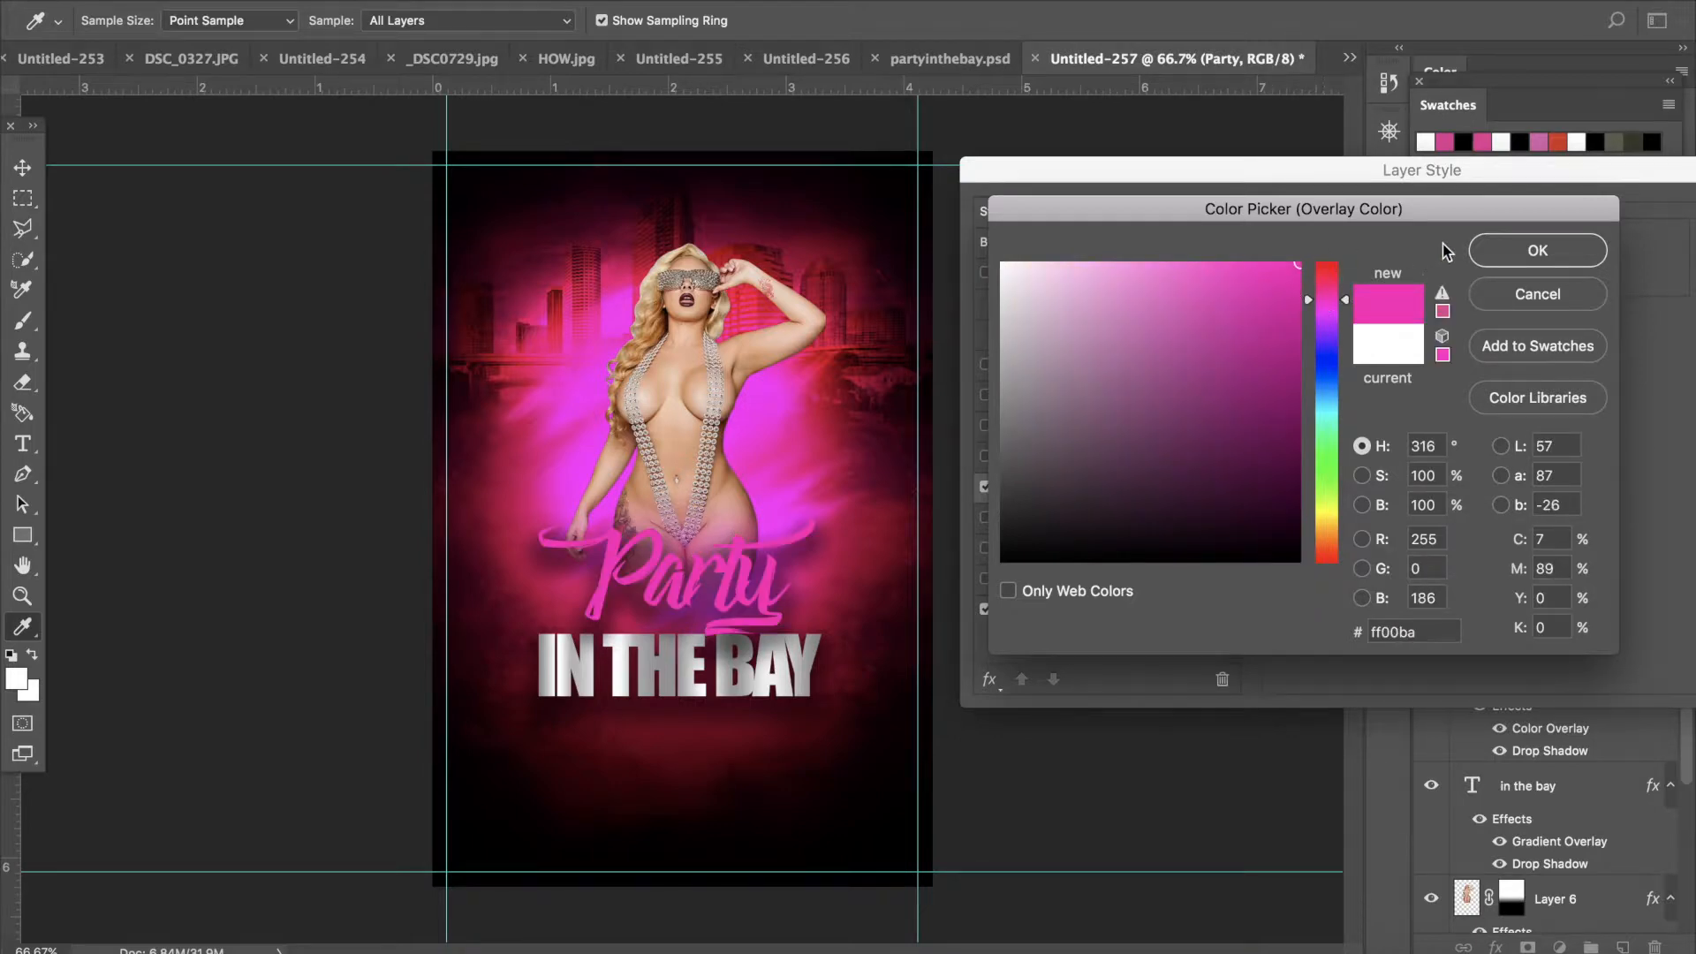
click(1497, 251)
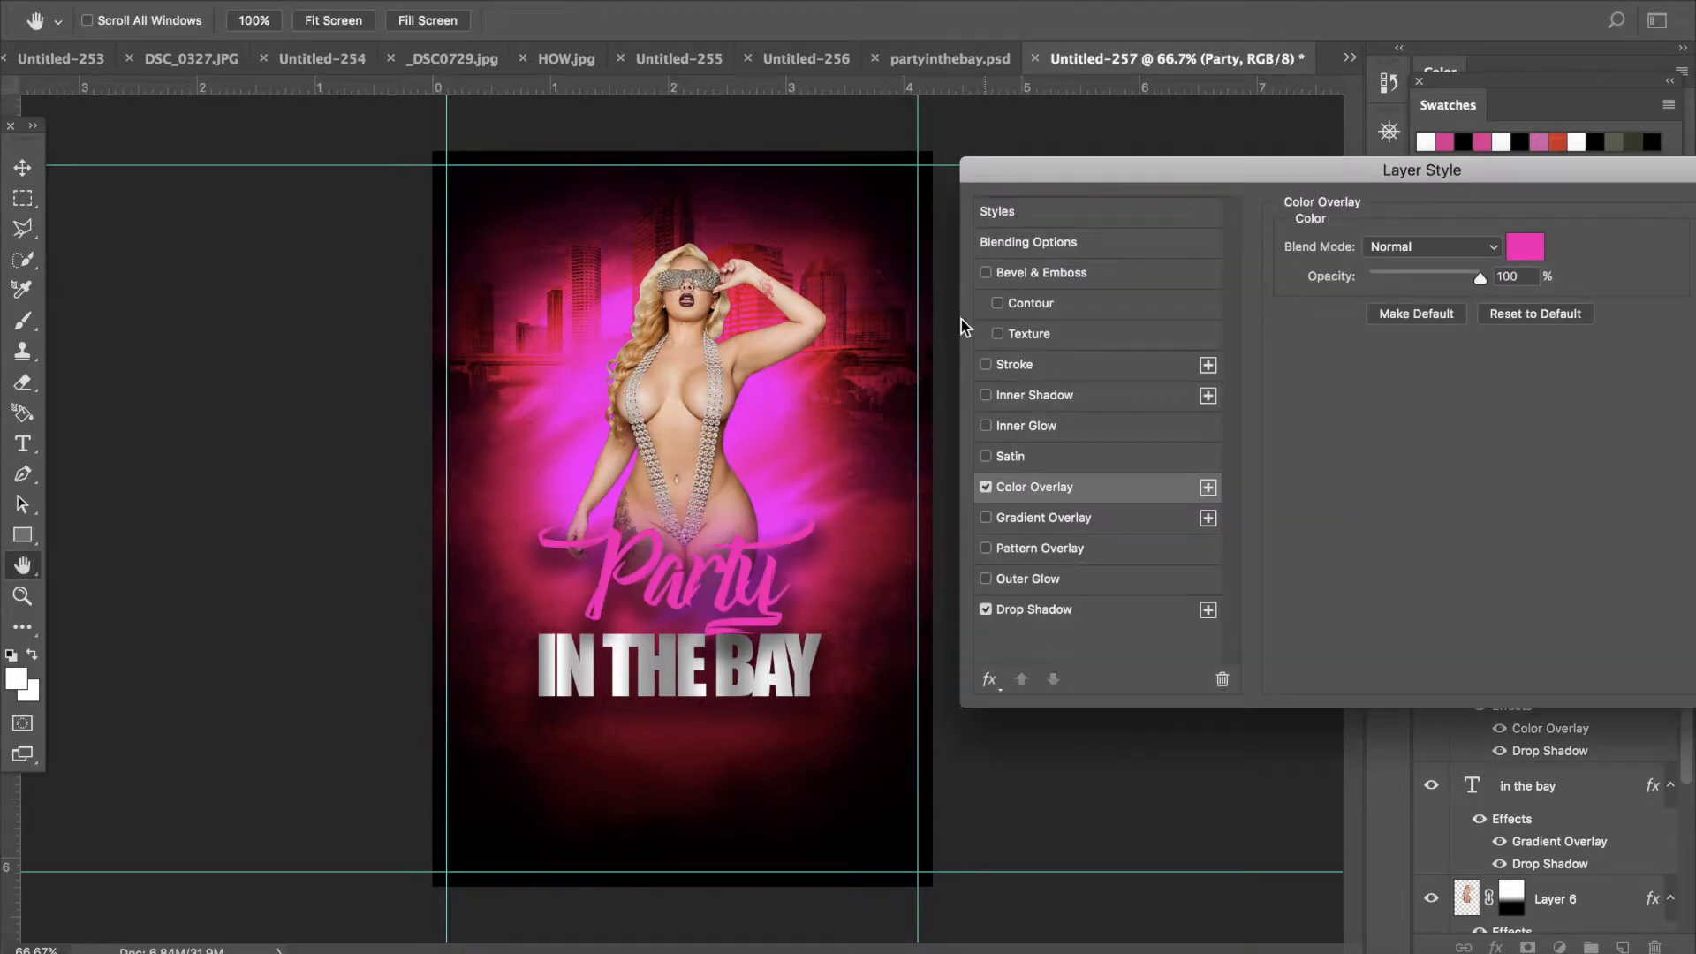
- Add a Stroke effect to the Party layer
click(994, 372)
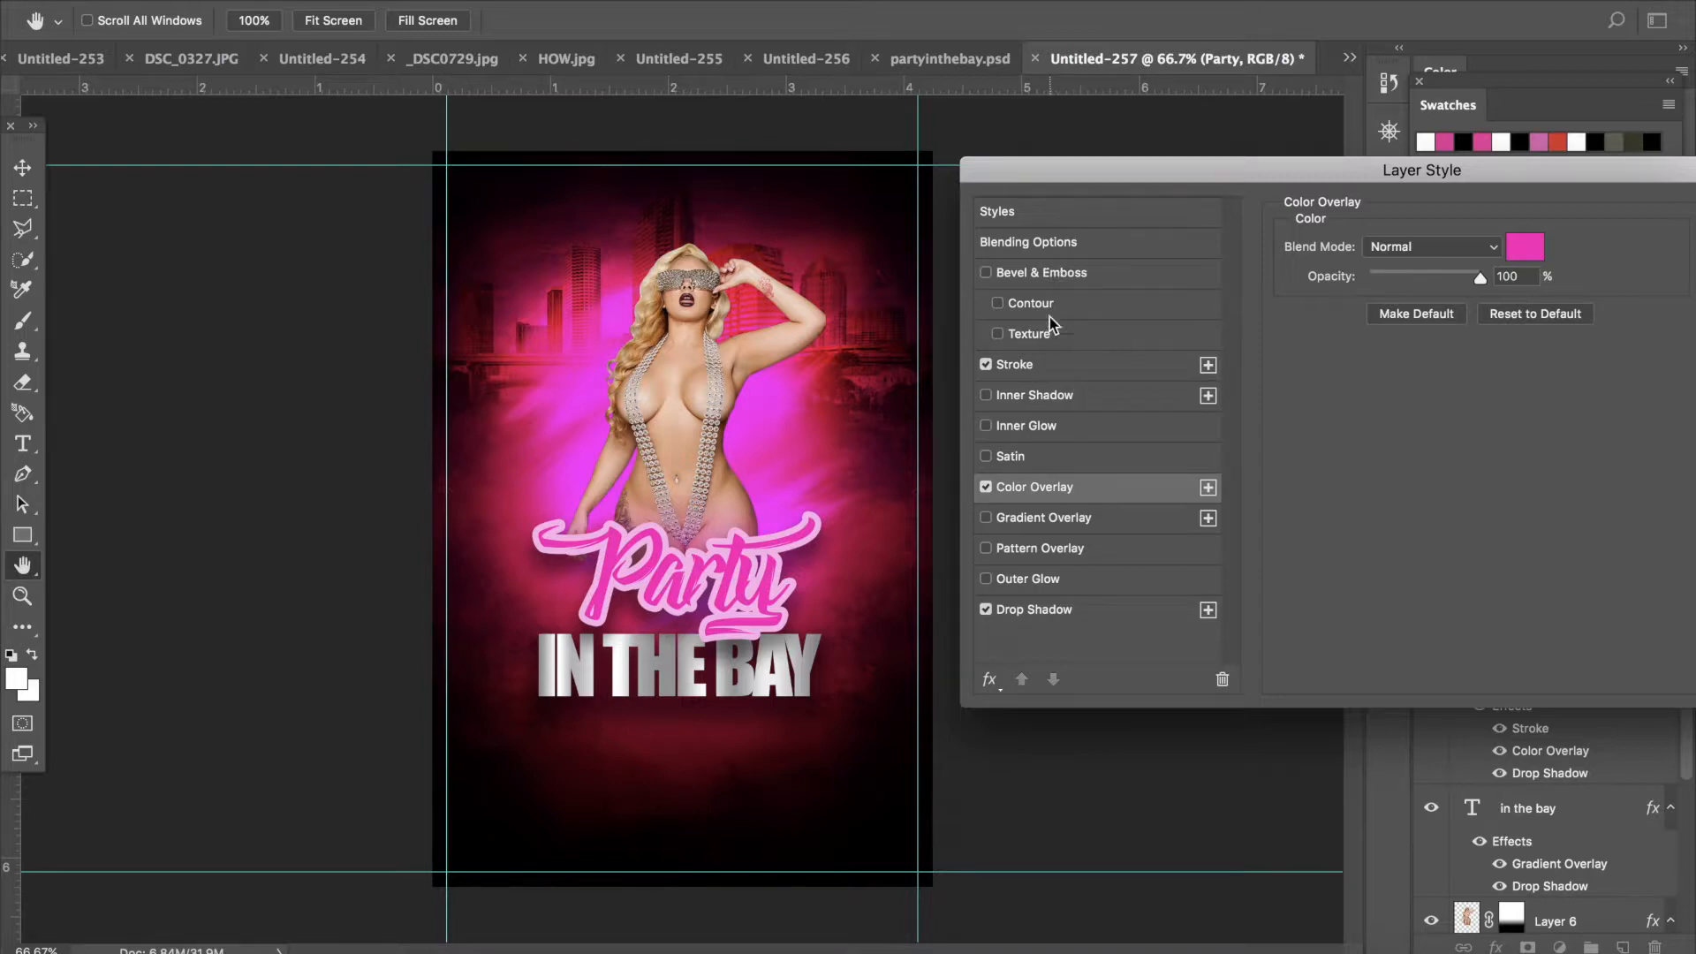
- Change the Party layer's Color Overlay color to ff005a and apply the layer style
click(1524, 247)
drag(1328, 299, 1329, 281)
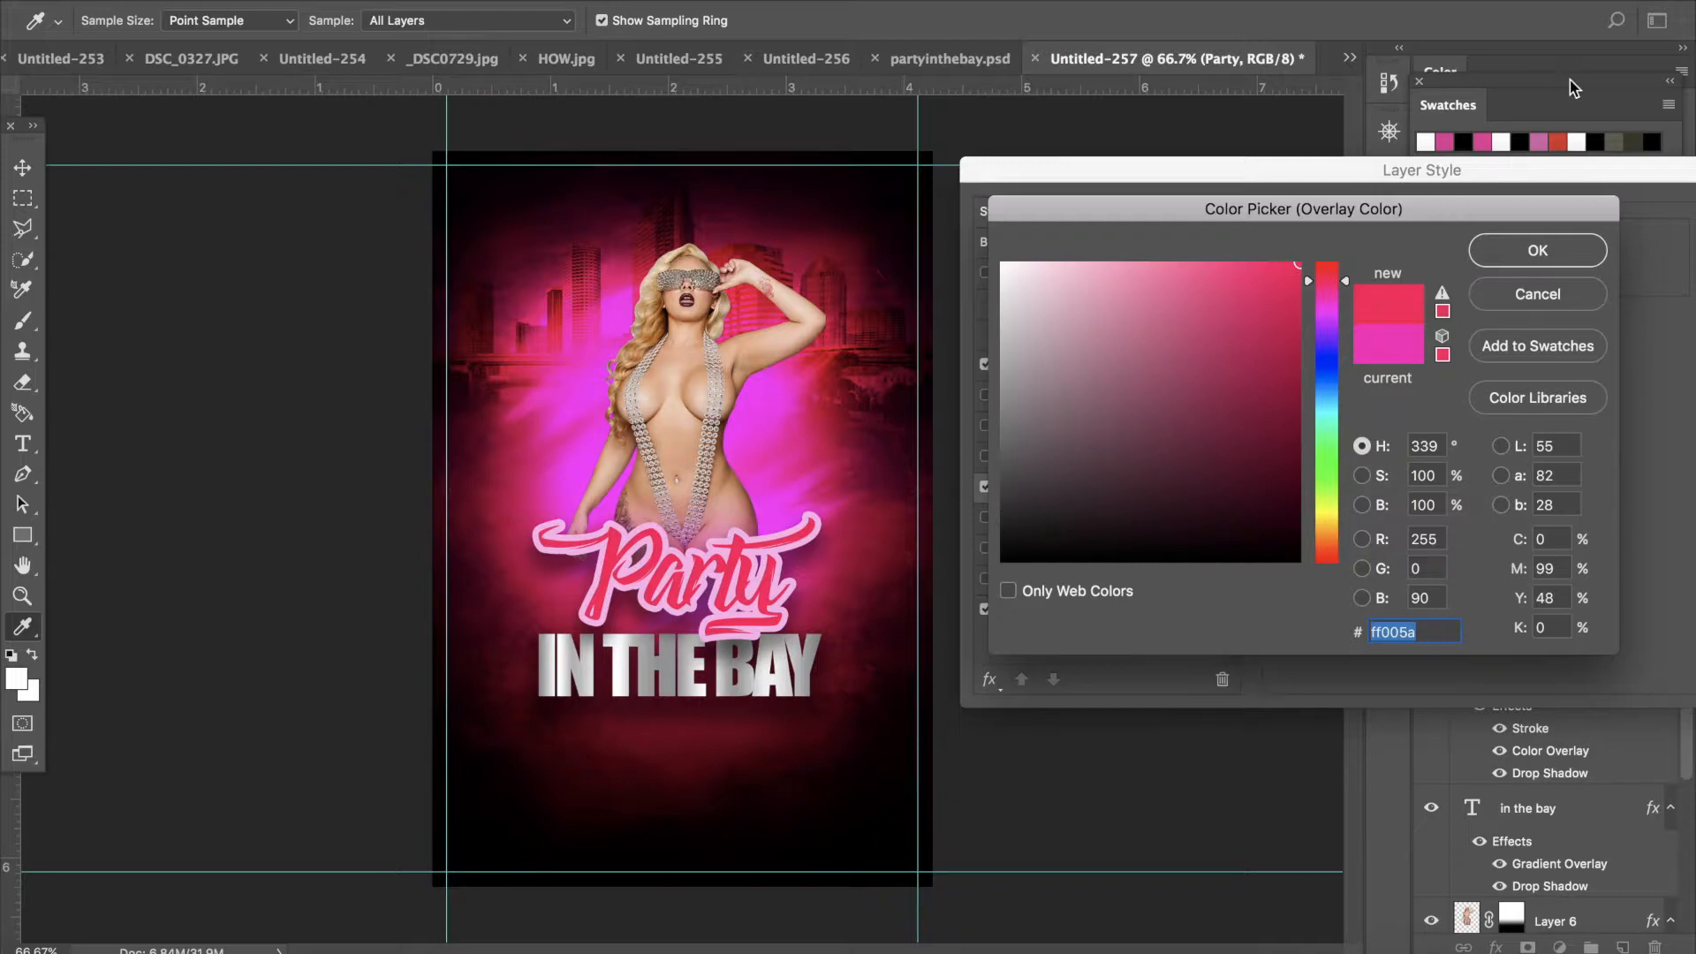
click(1538, 250)
drag(1647, 171, 1361, 192)
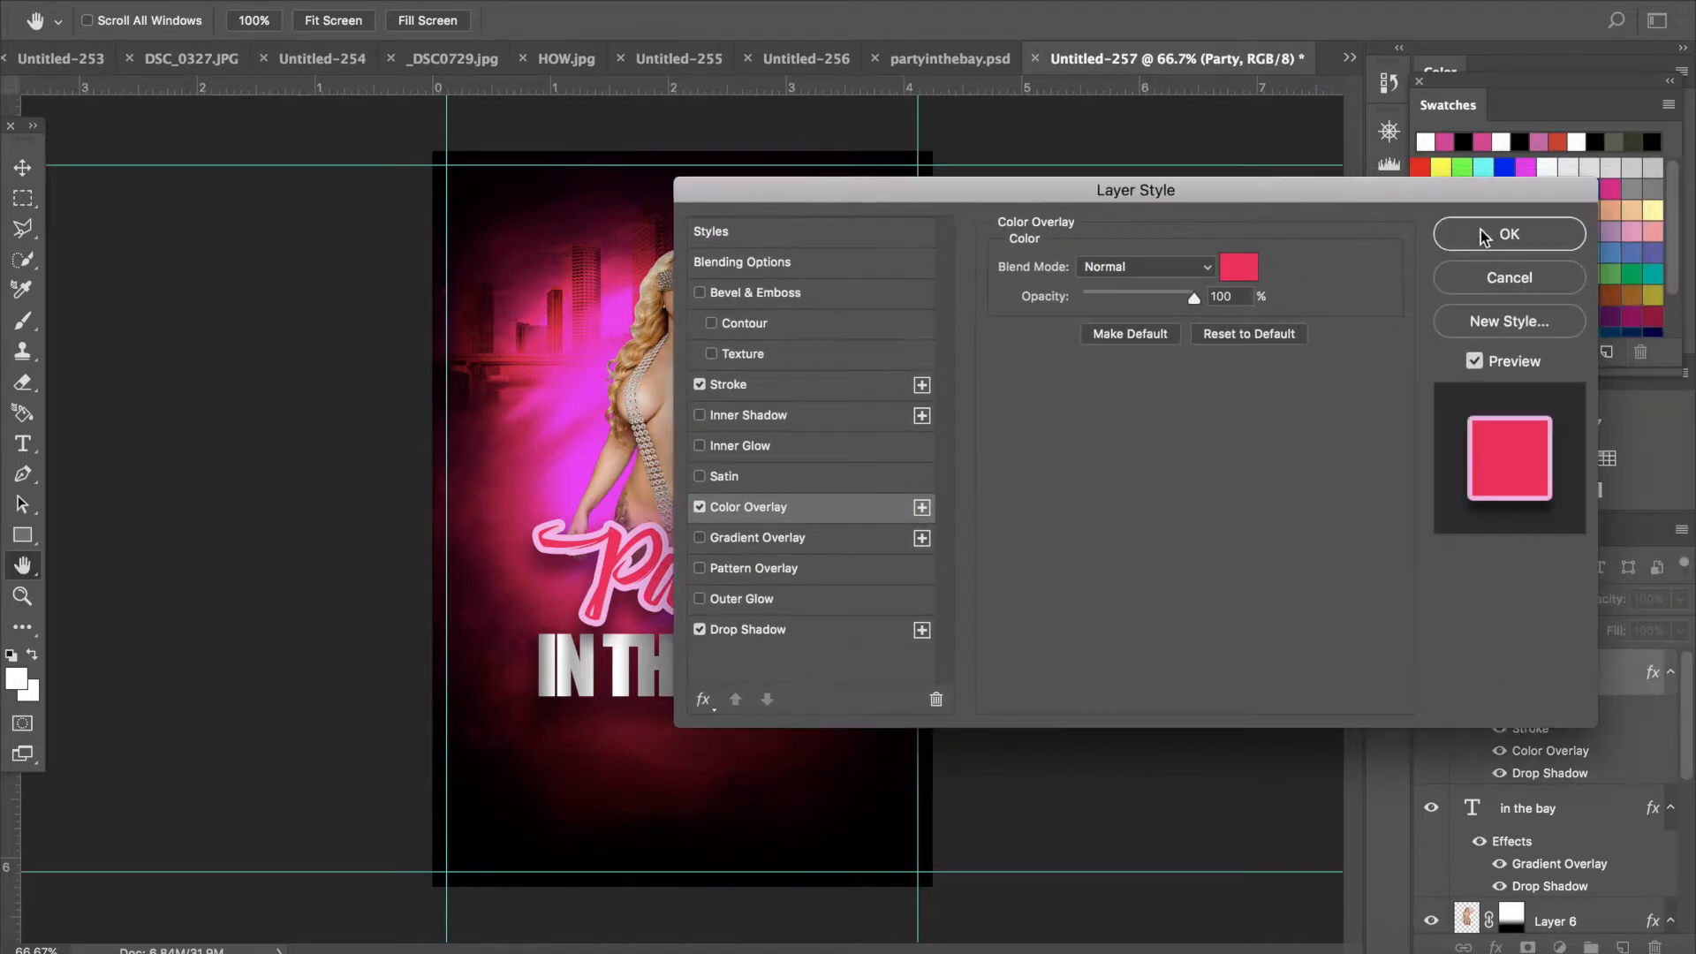
click(1510, 234)
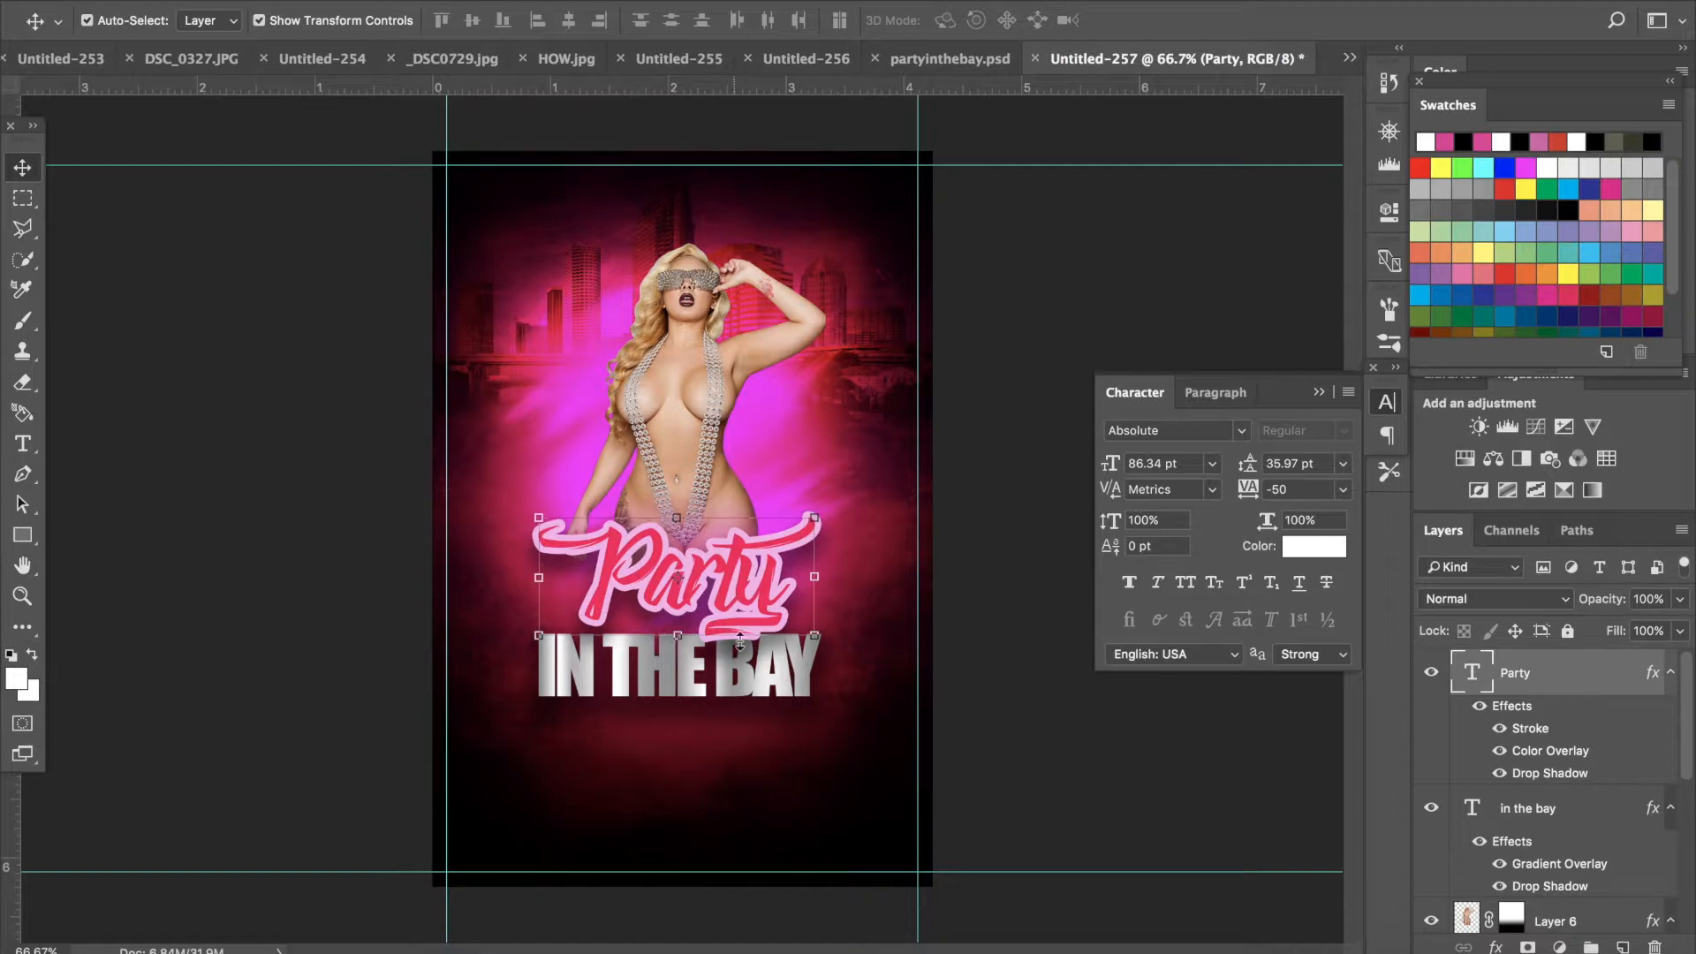
- Scale the Party text to about 95% width and apply the transformation
drag(807, 635, 798, 642)
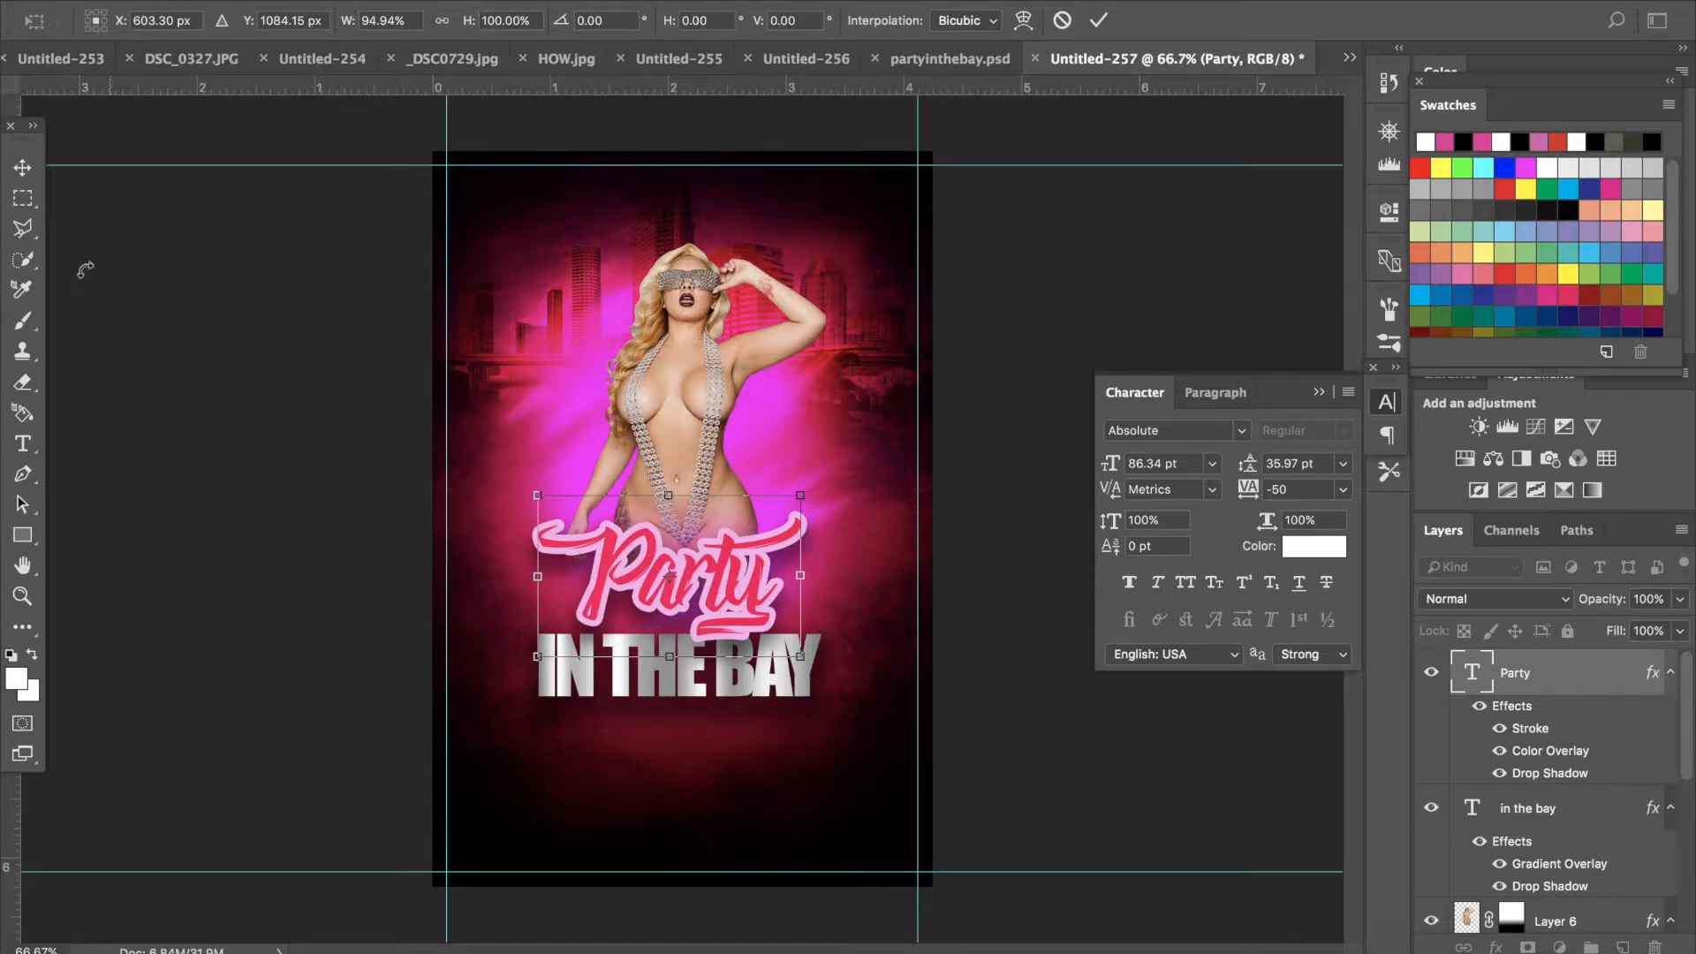
click(24, 170)
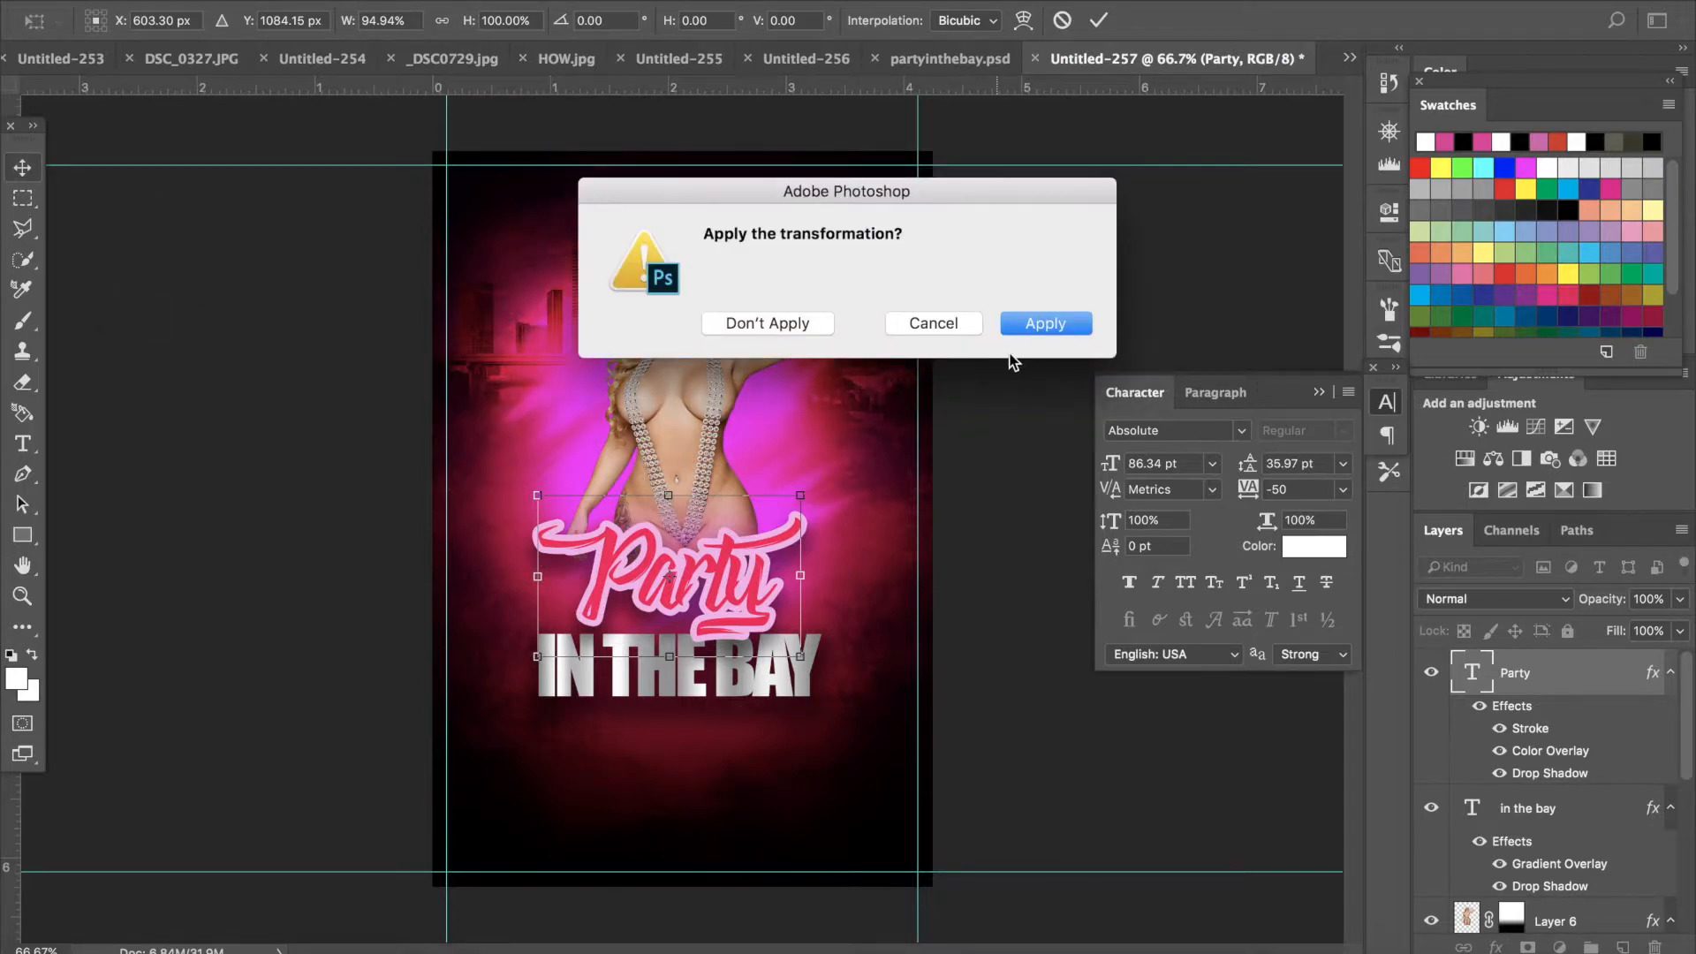
click(1030, 325)
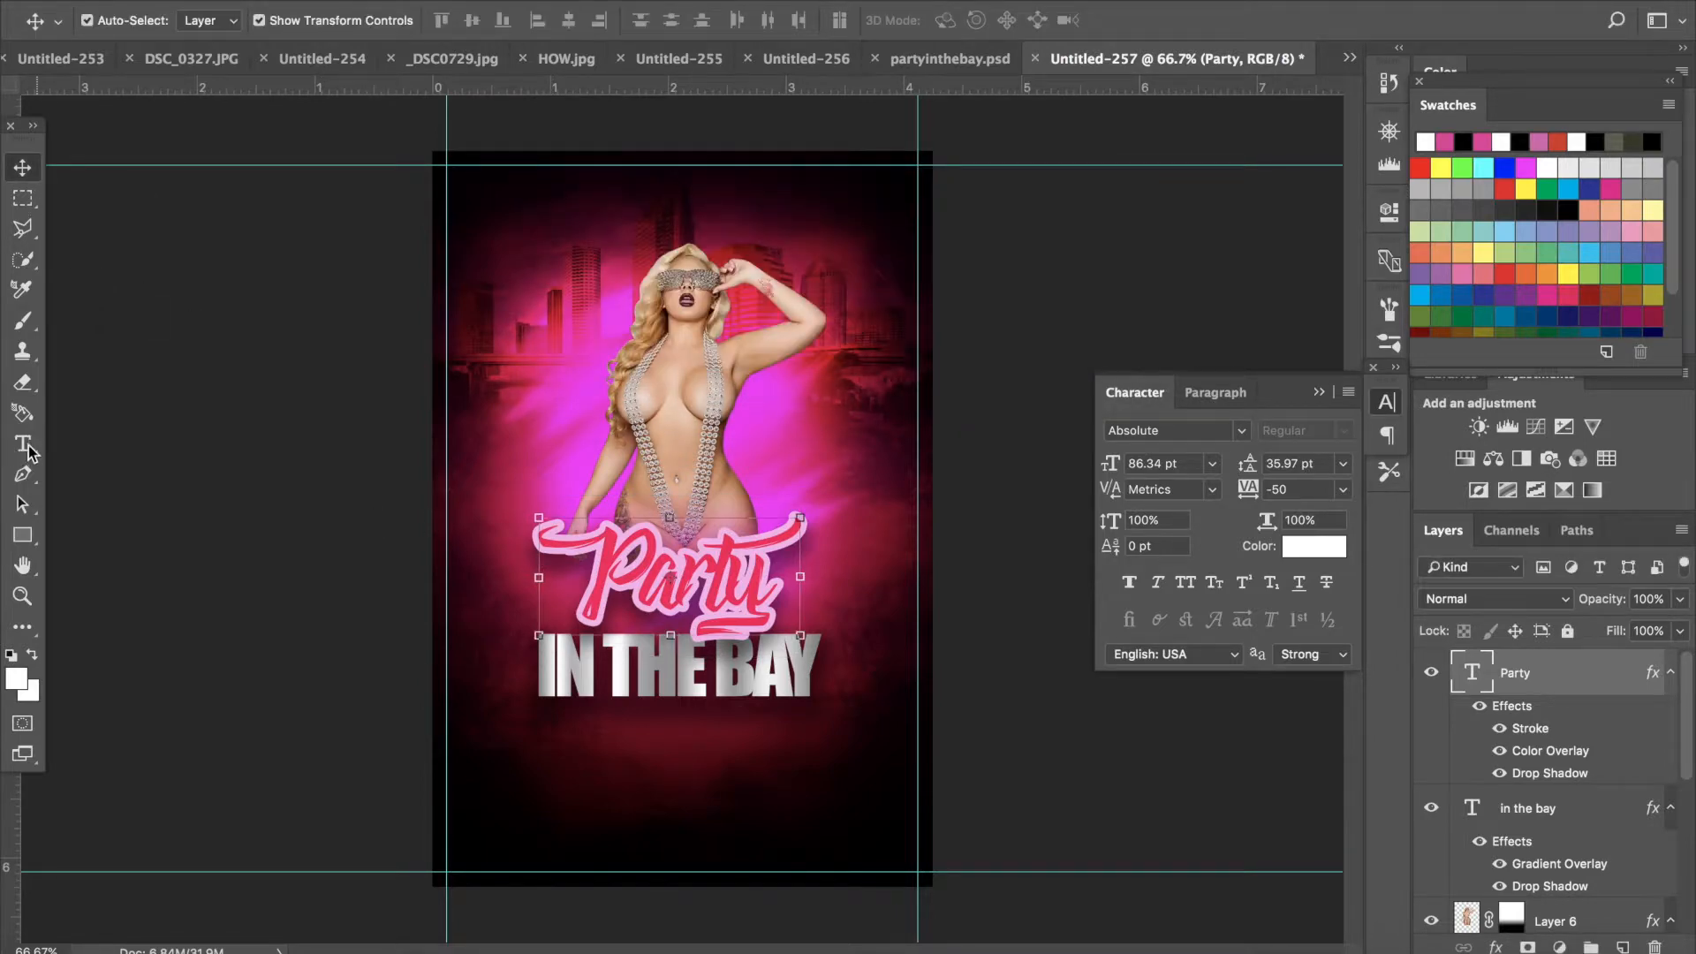
- Select the IN THE BAY text and change its font to BRUSHSTRIKE
key(t)
drag(819, 670, 392, 672)
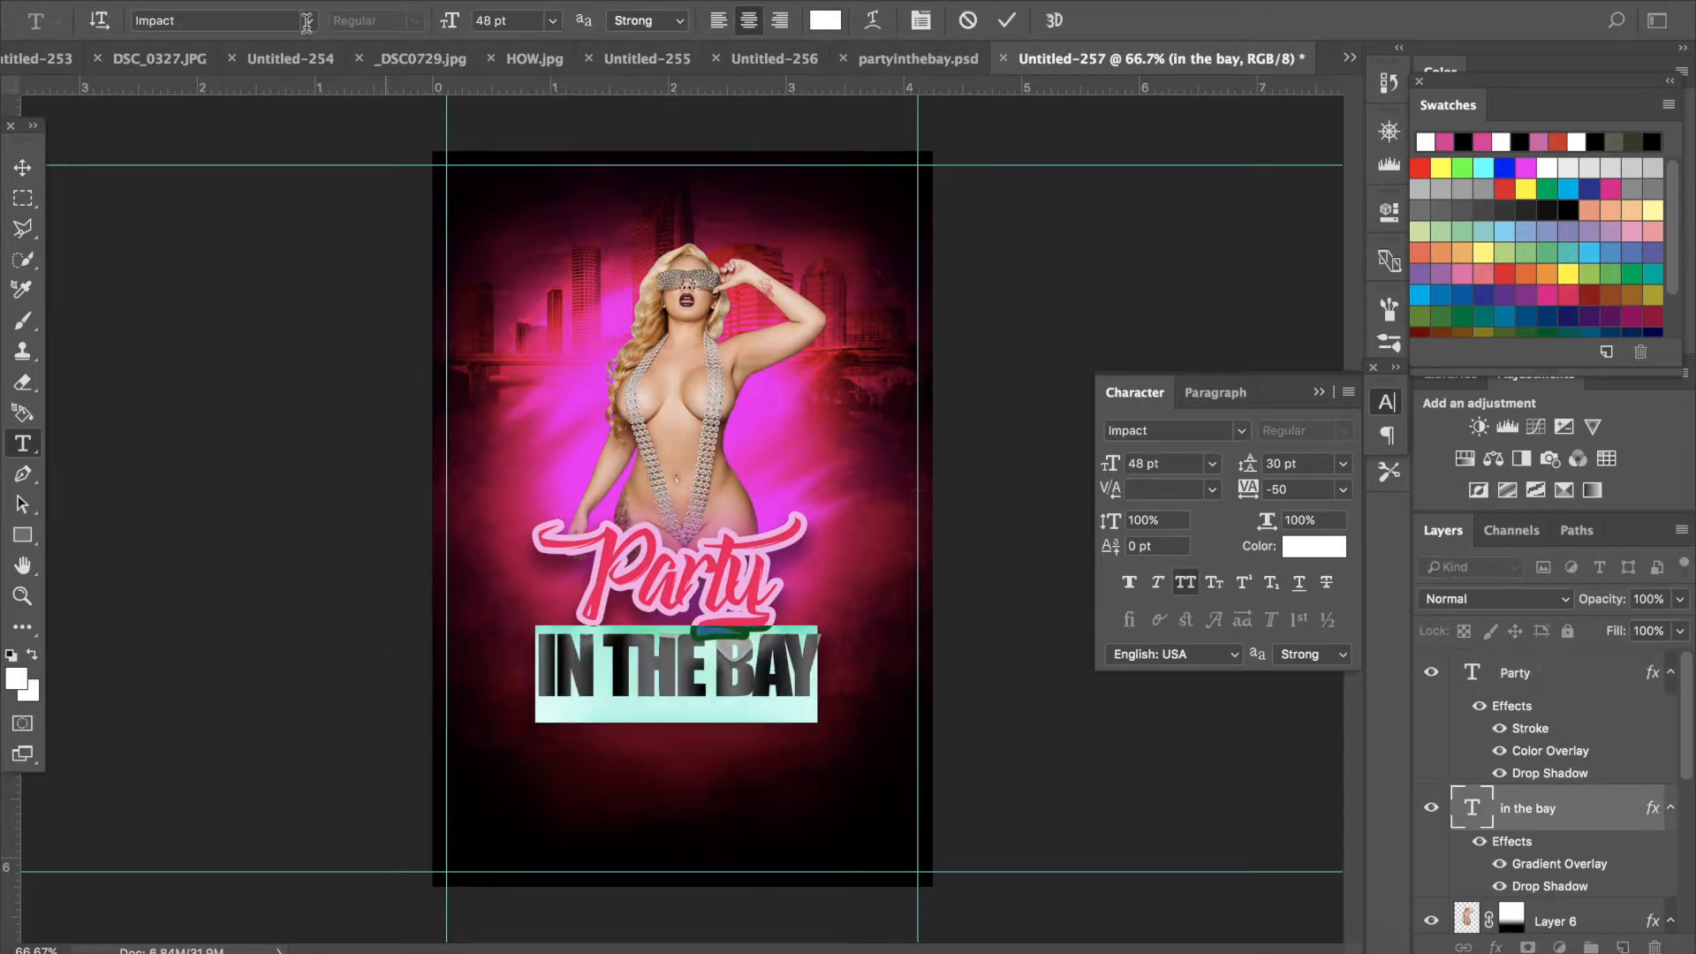
click(309, 21)
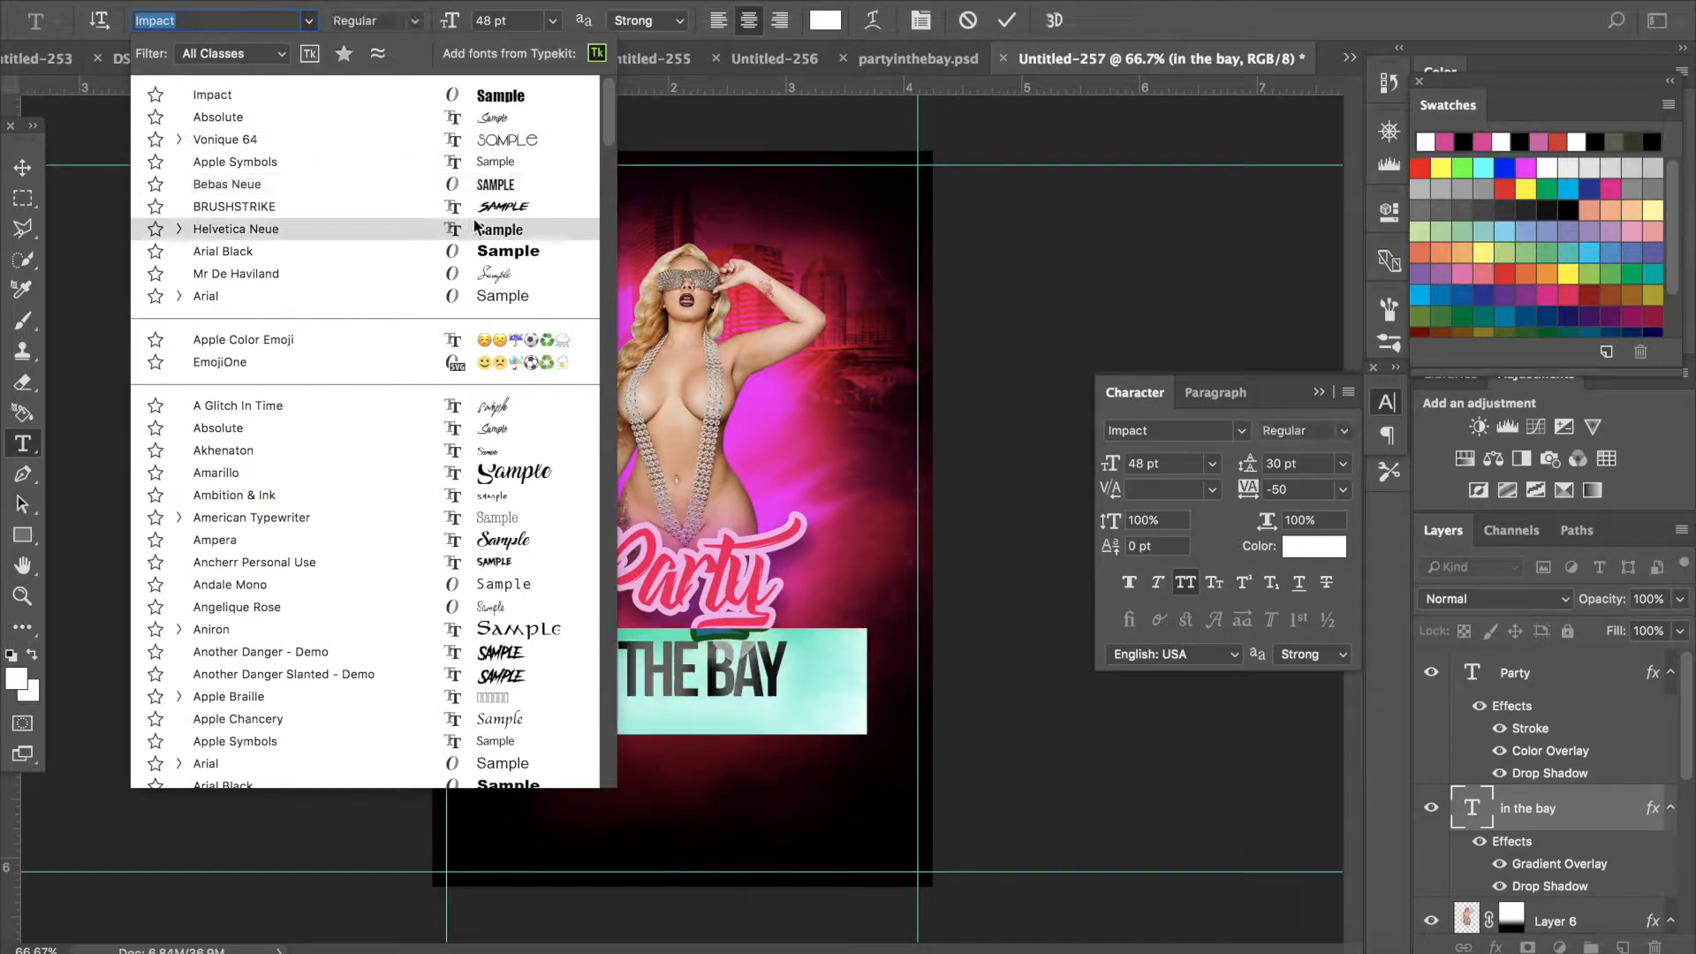
key(Up)
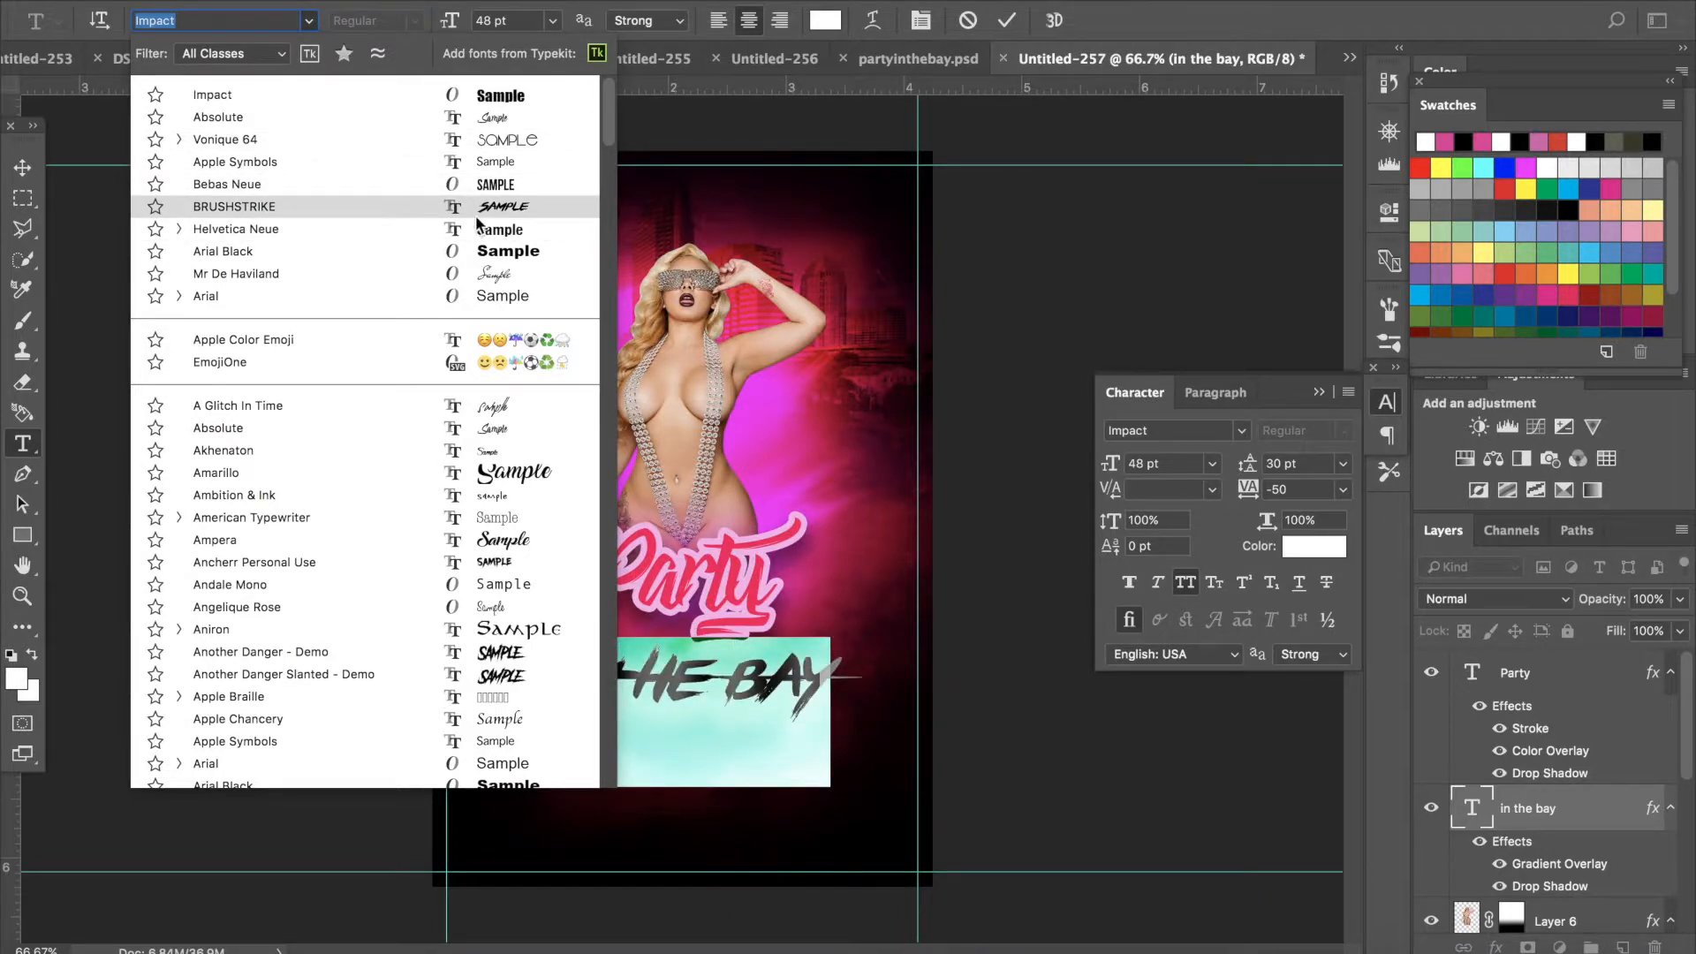
key(Return)
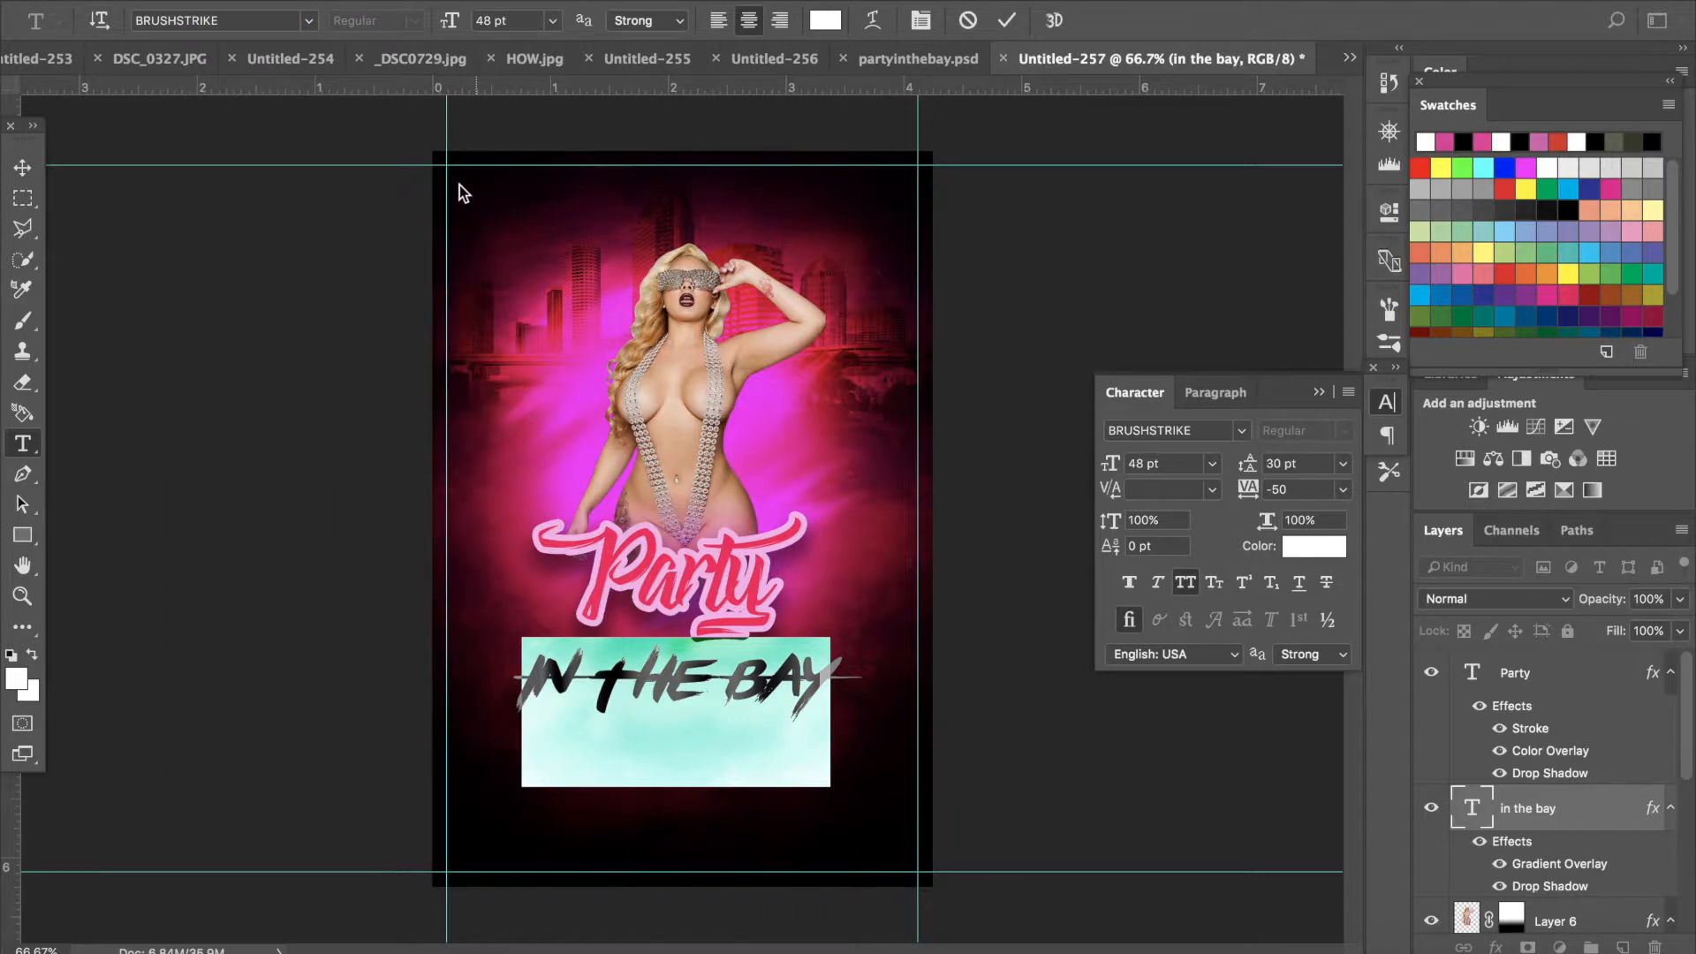
click(23, 170)
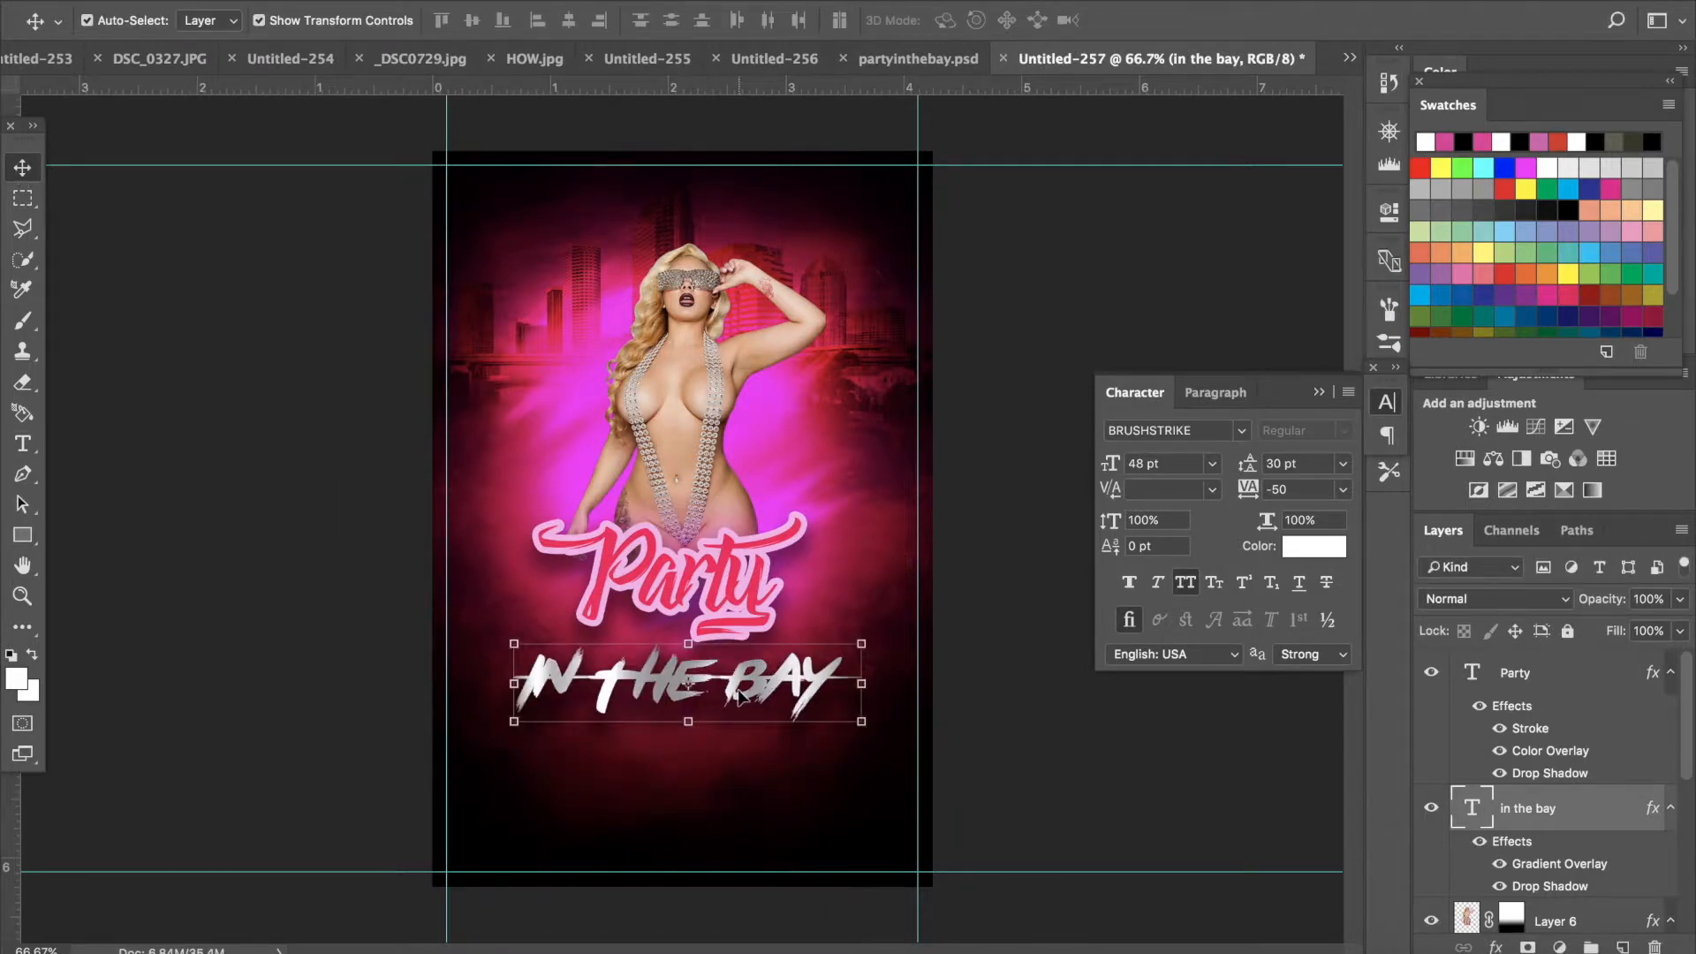
- Nudge the IN THE BAY text up slightly and move its layer above the Party layer
click(782, 696)
mouse_move(783, 680)
mouse_down()
mouse_move(782, 665)
mouse_move(782, 680)
mouse_up()
drag(1559, 800, 1550, 676)
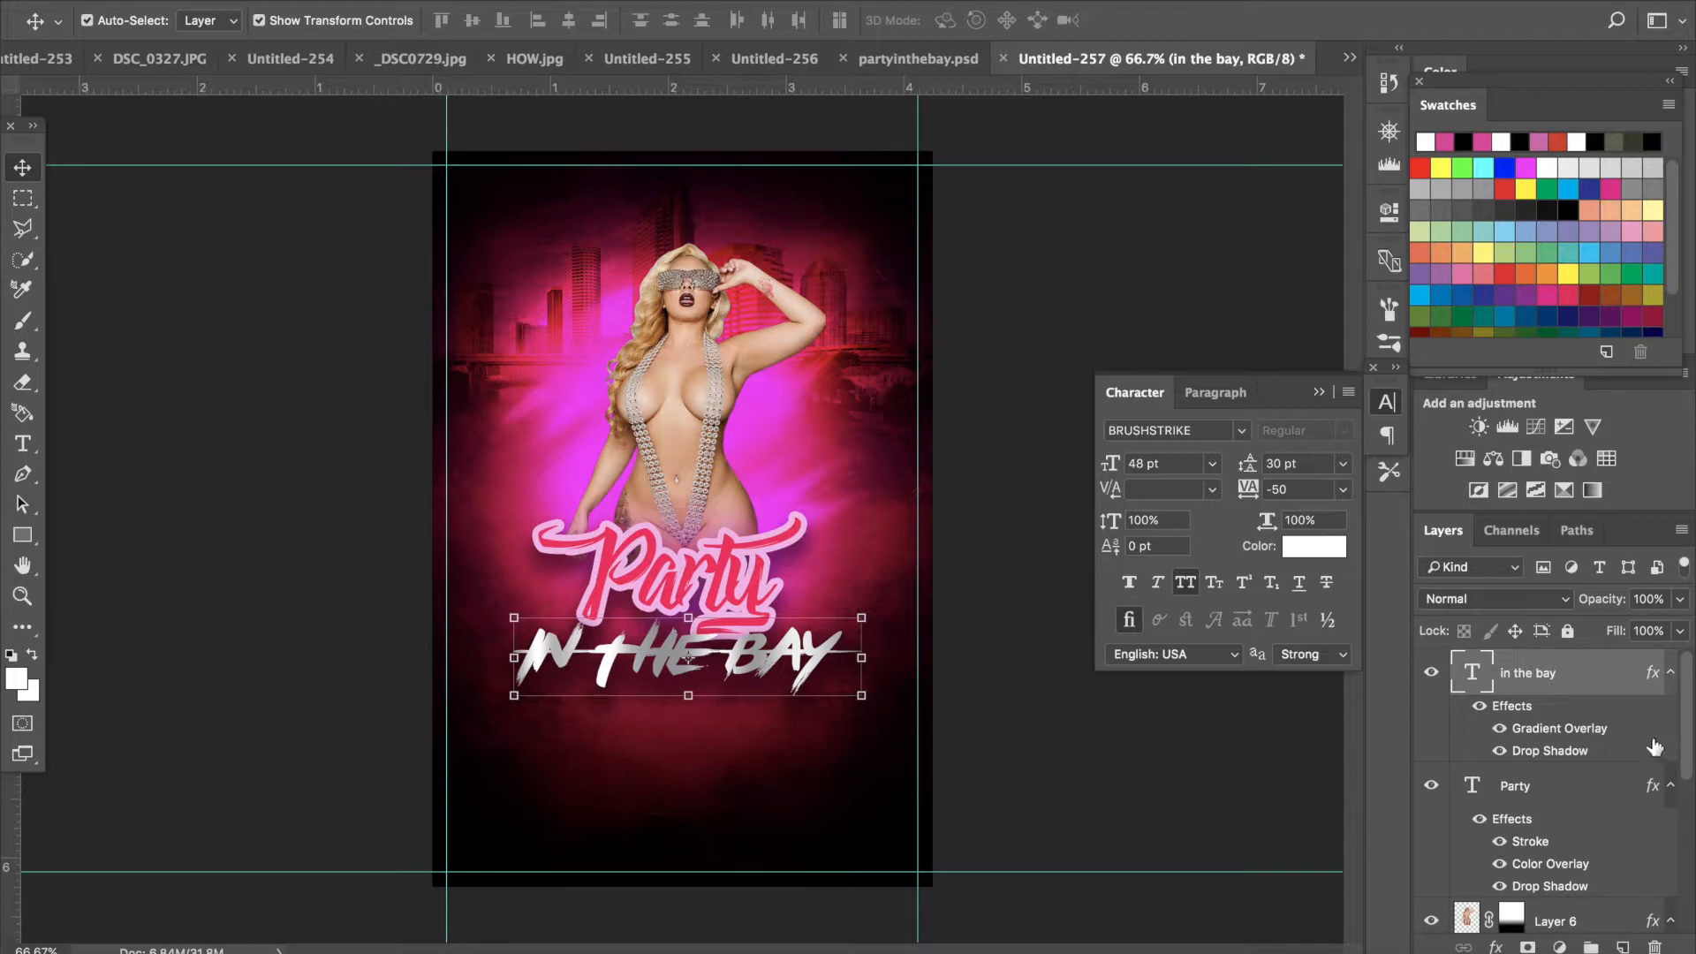
- Add a white Color Overlay to the IN THE BAY layer's style
double_click(1583, 675)
click(888, 511)
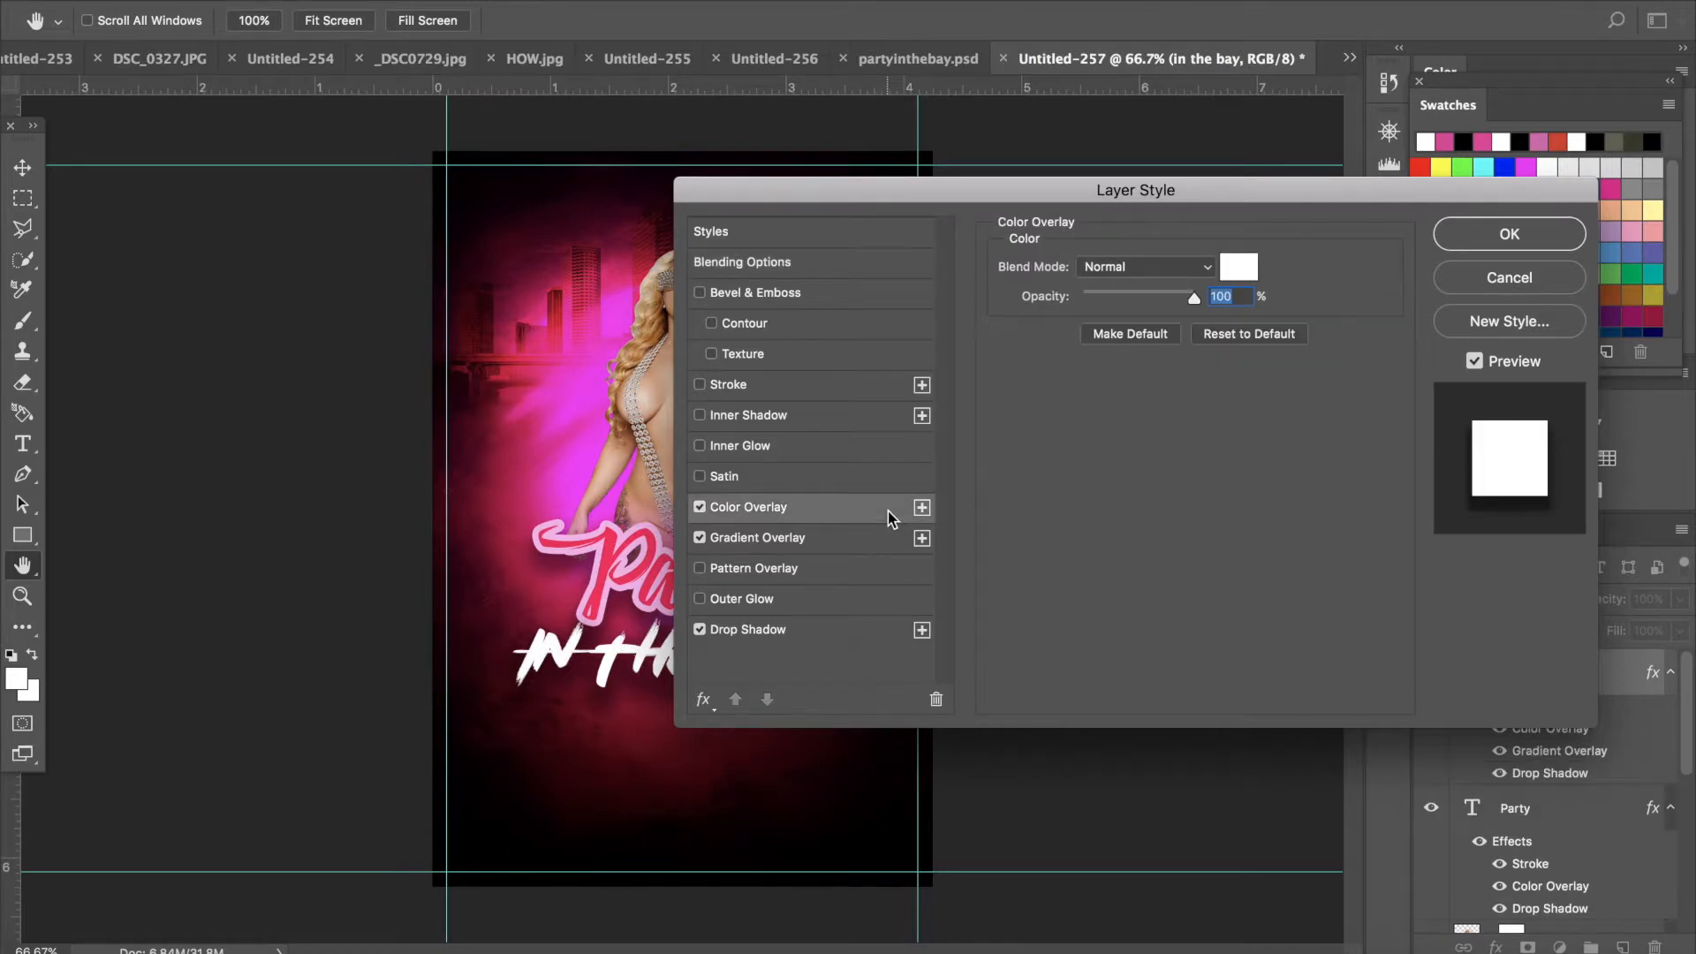
click(1509, 236)
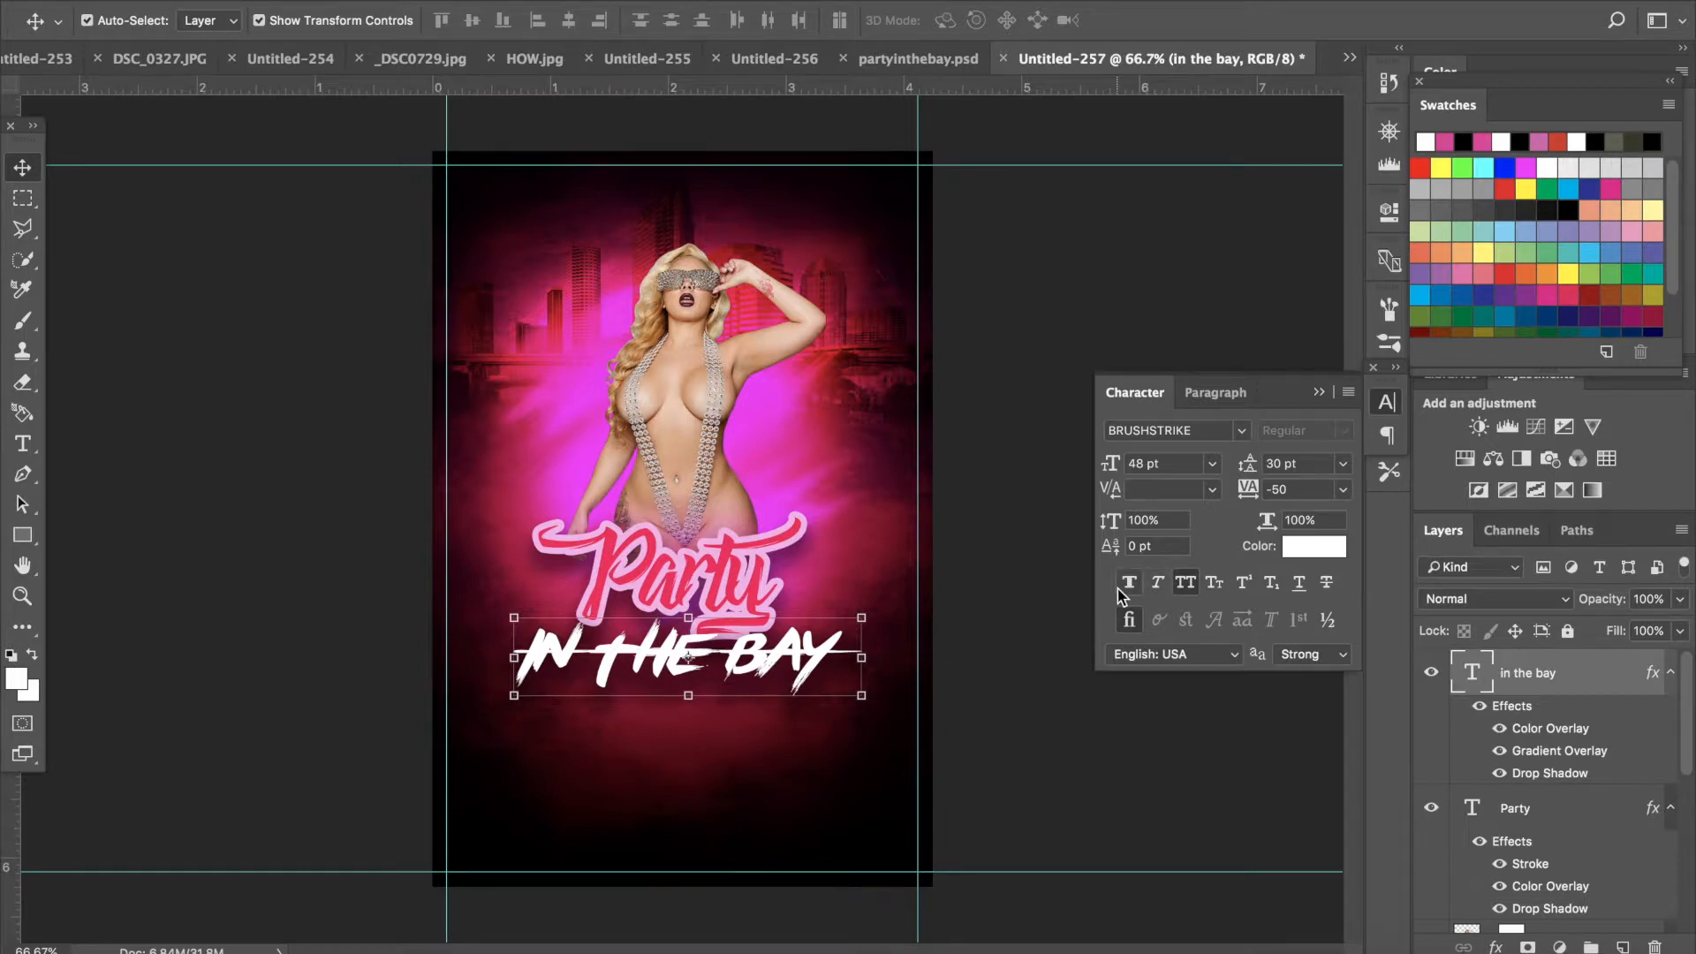
- Create a new empty layer above Layer 5
scroll(1488, 762, down, 6)
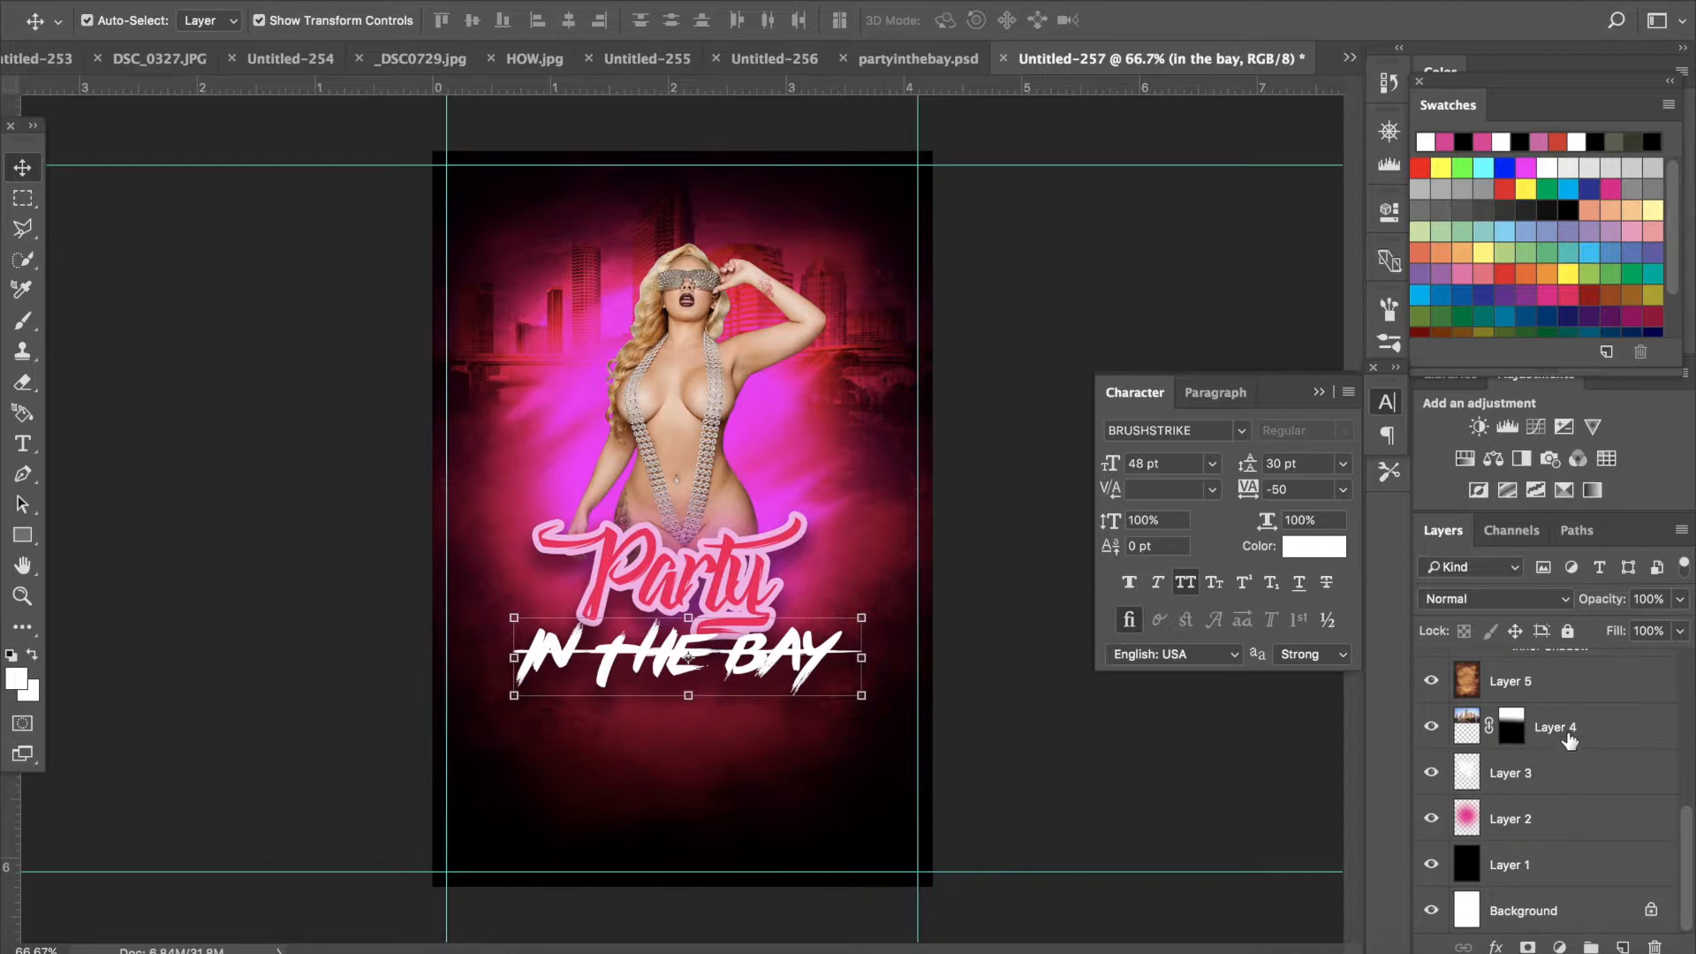
click(1581, 679)
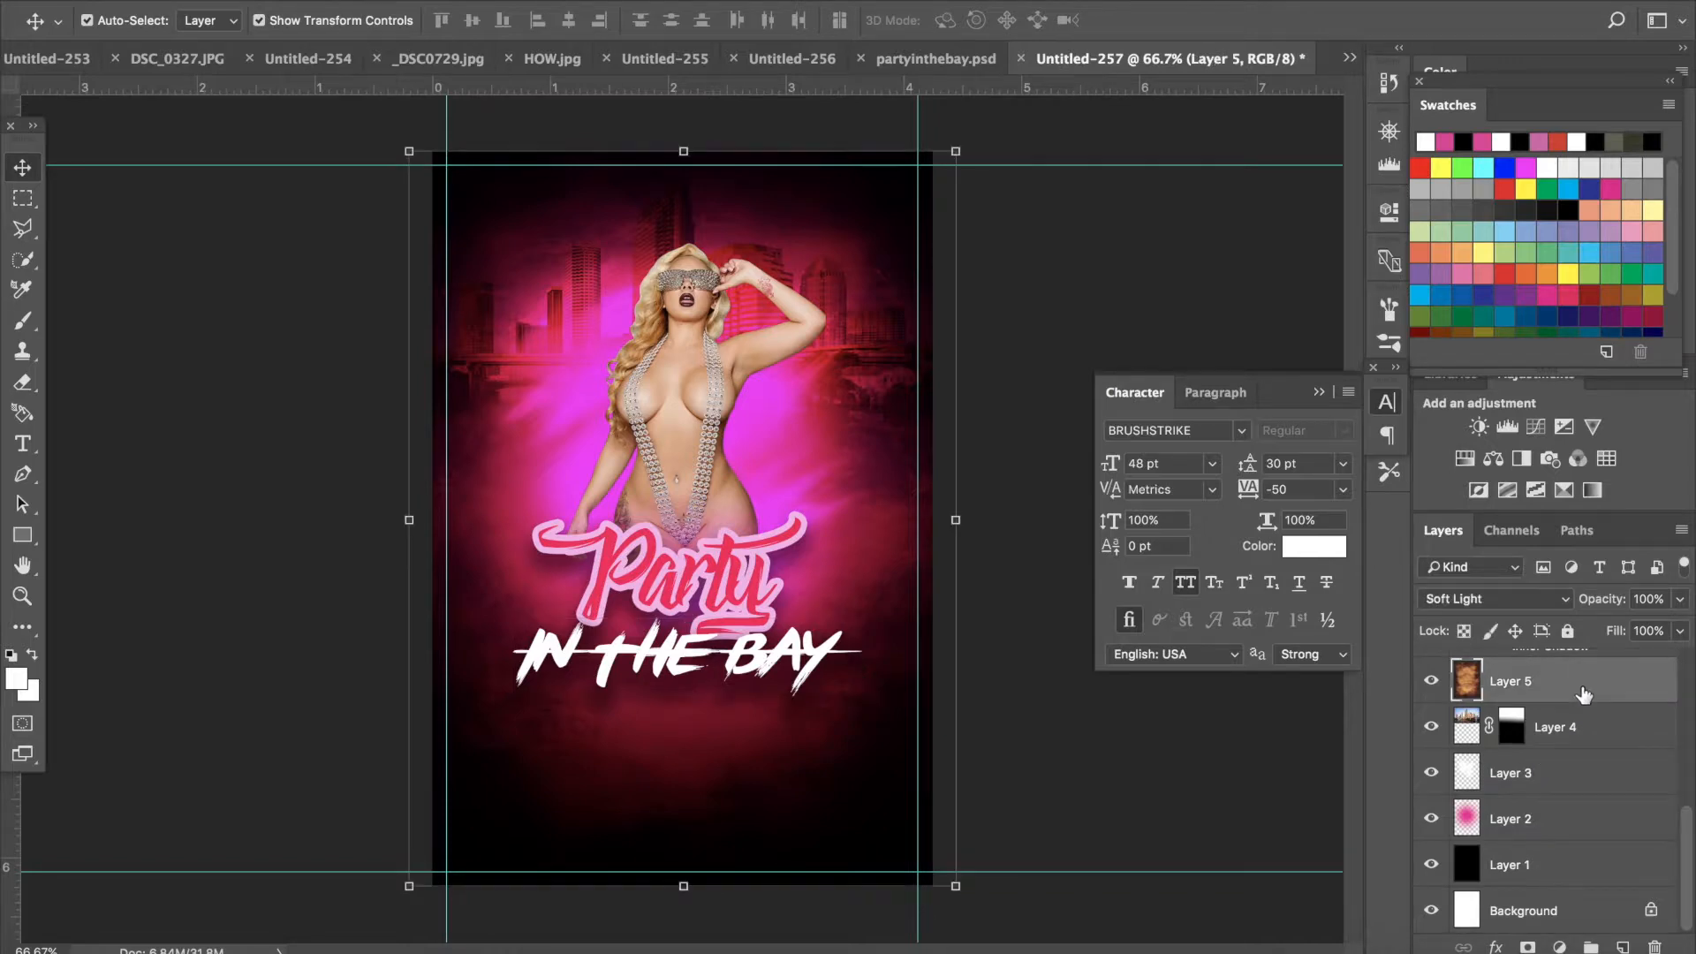
click(1623, 947)
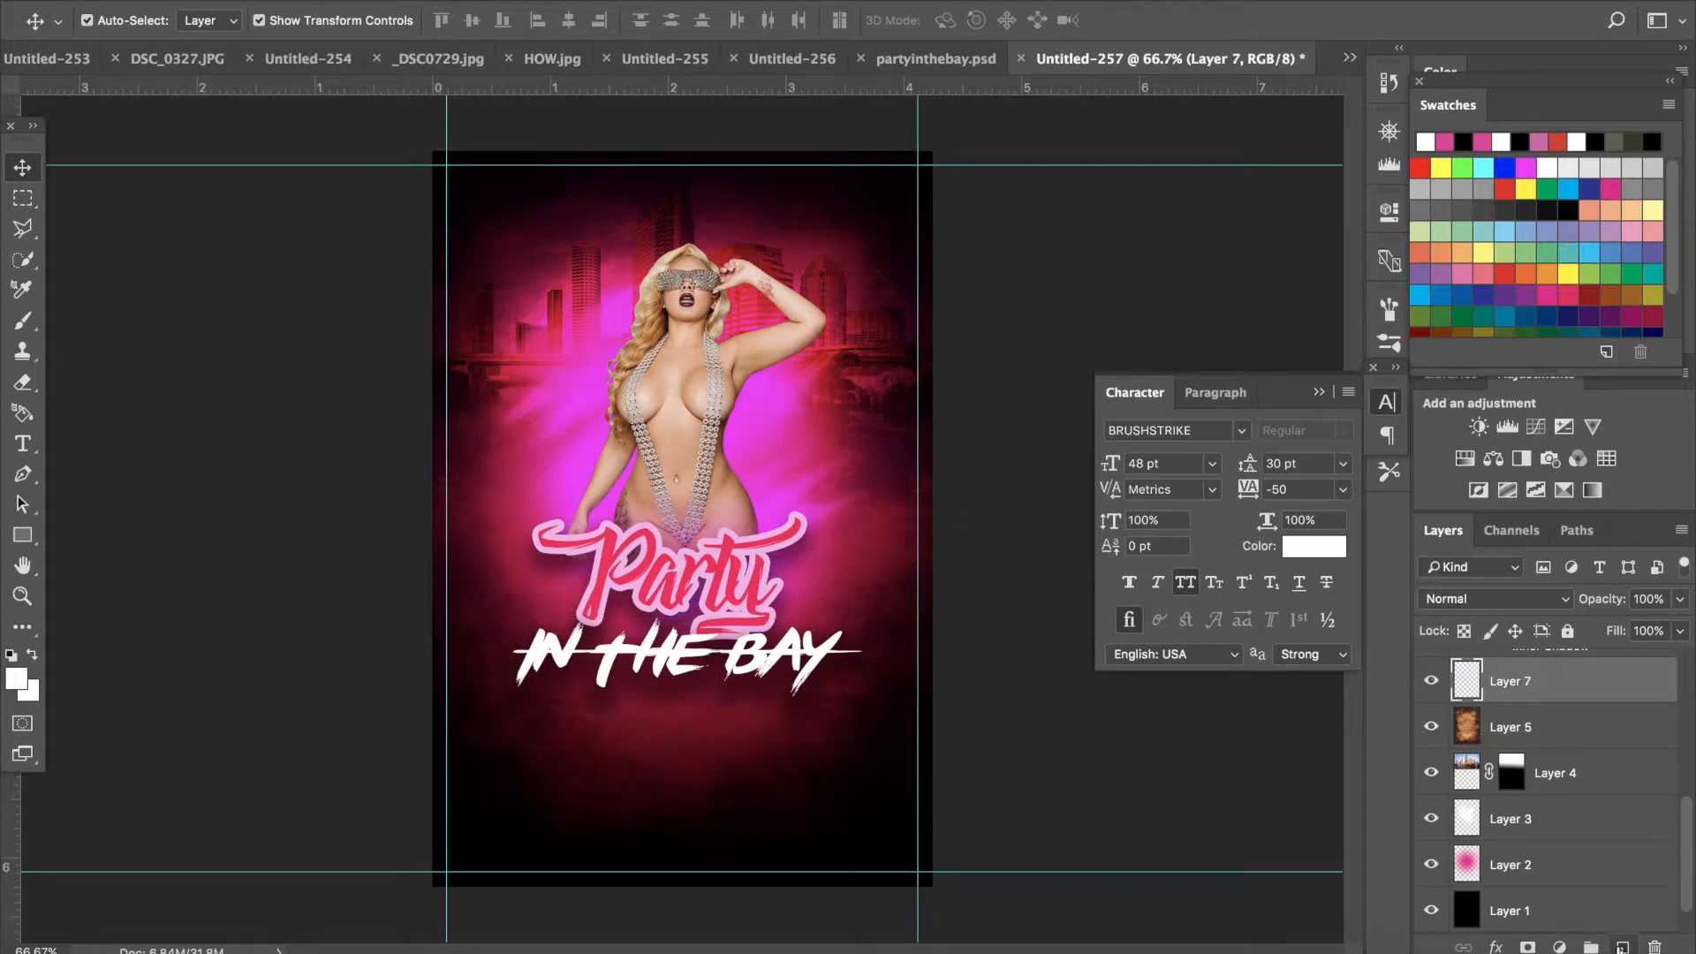
- Stamp white splatter marks around the model with the 476 px splatter brush on the new layer
click(22, 320)
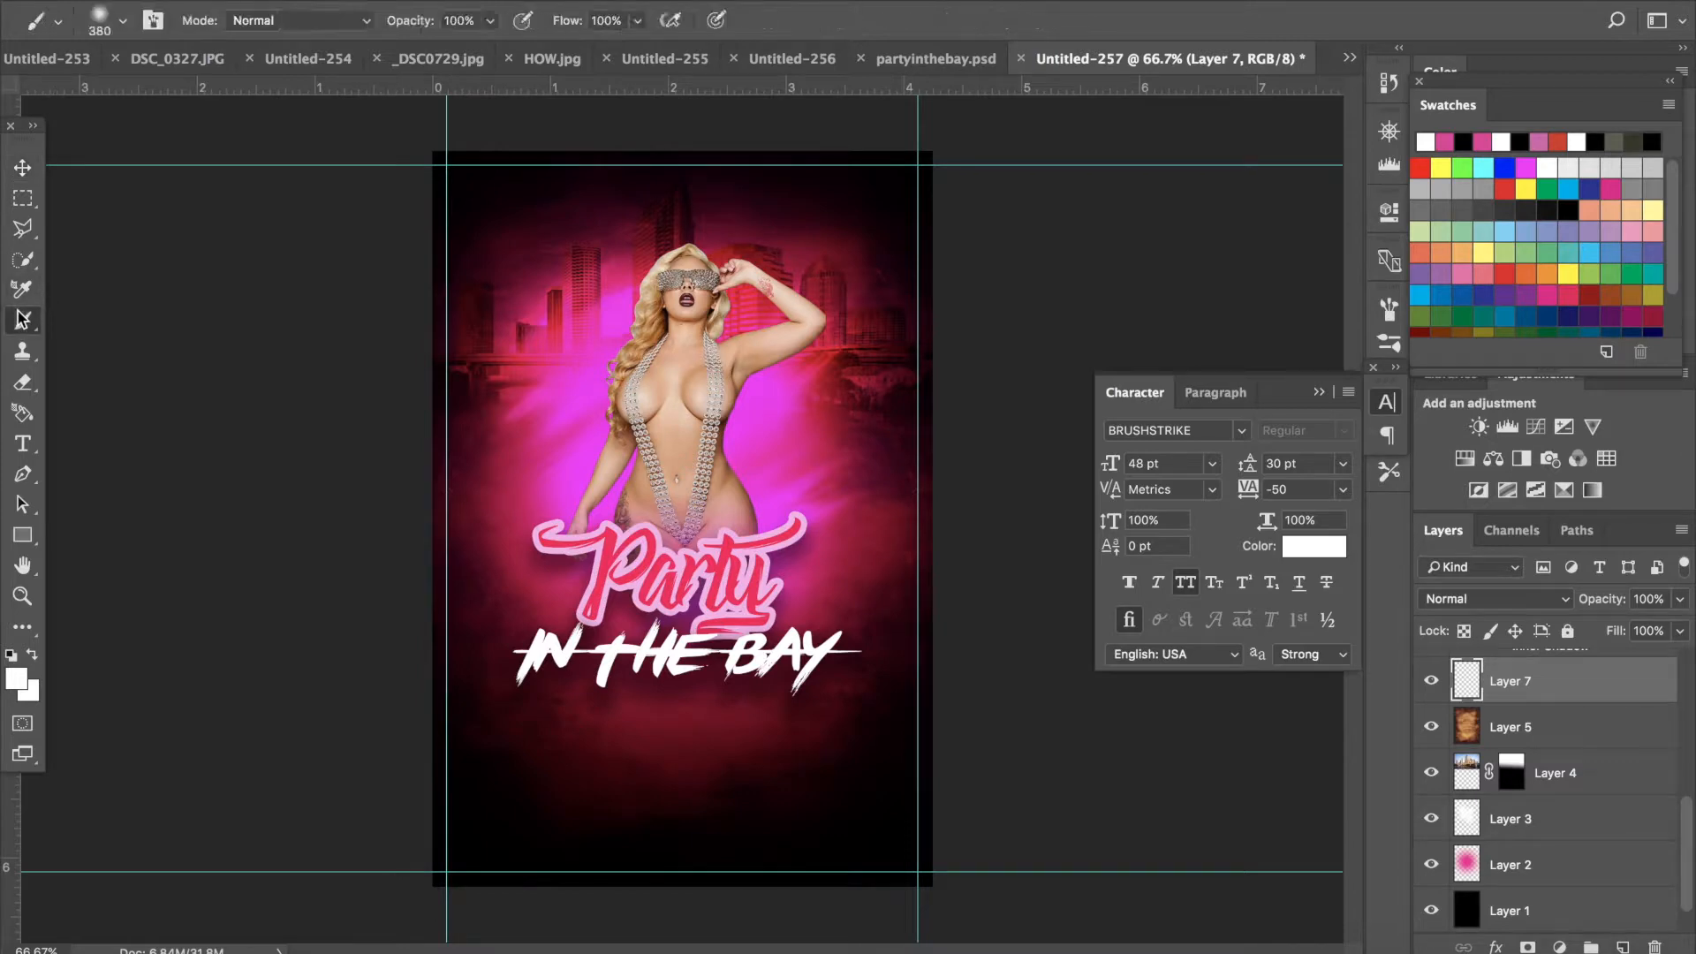
click(124, 21)
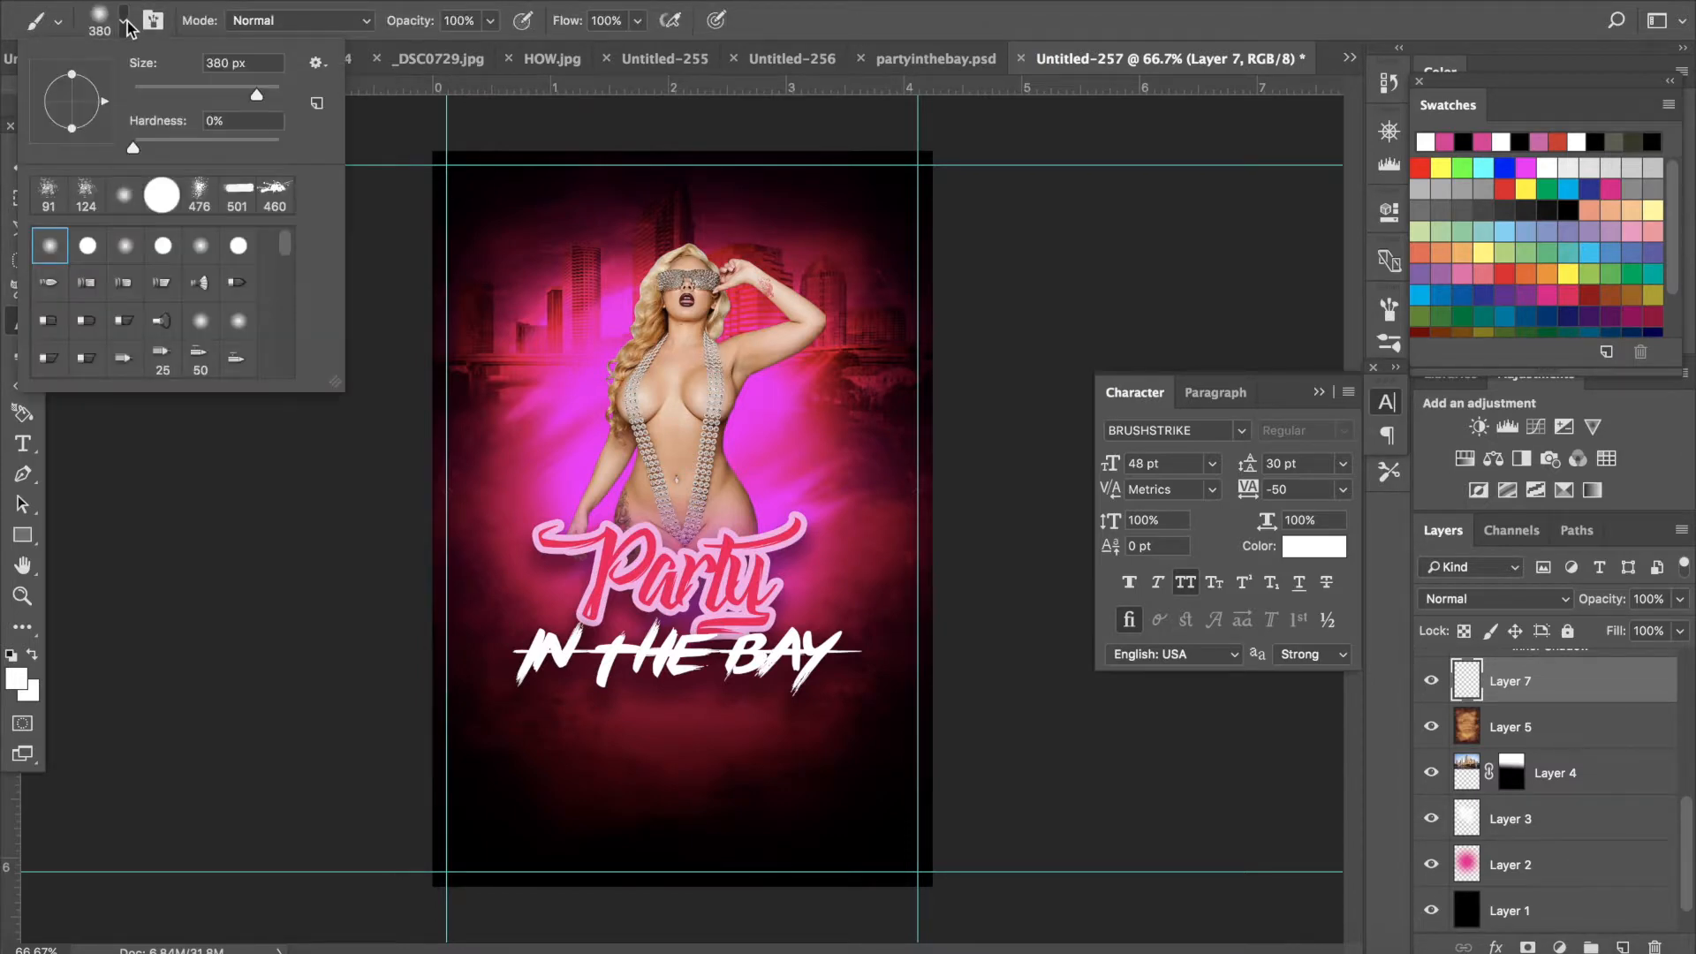
click(200, 192)
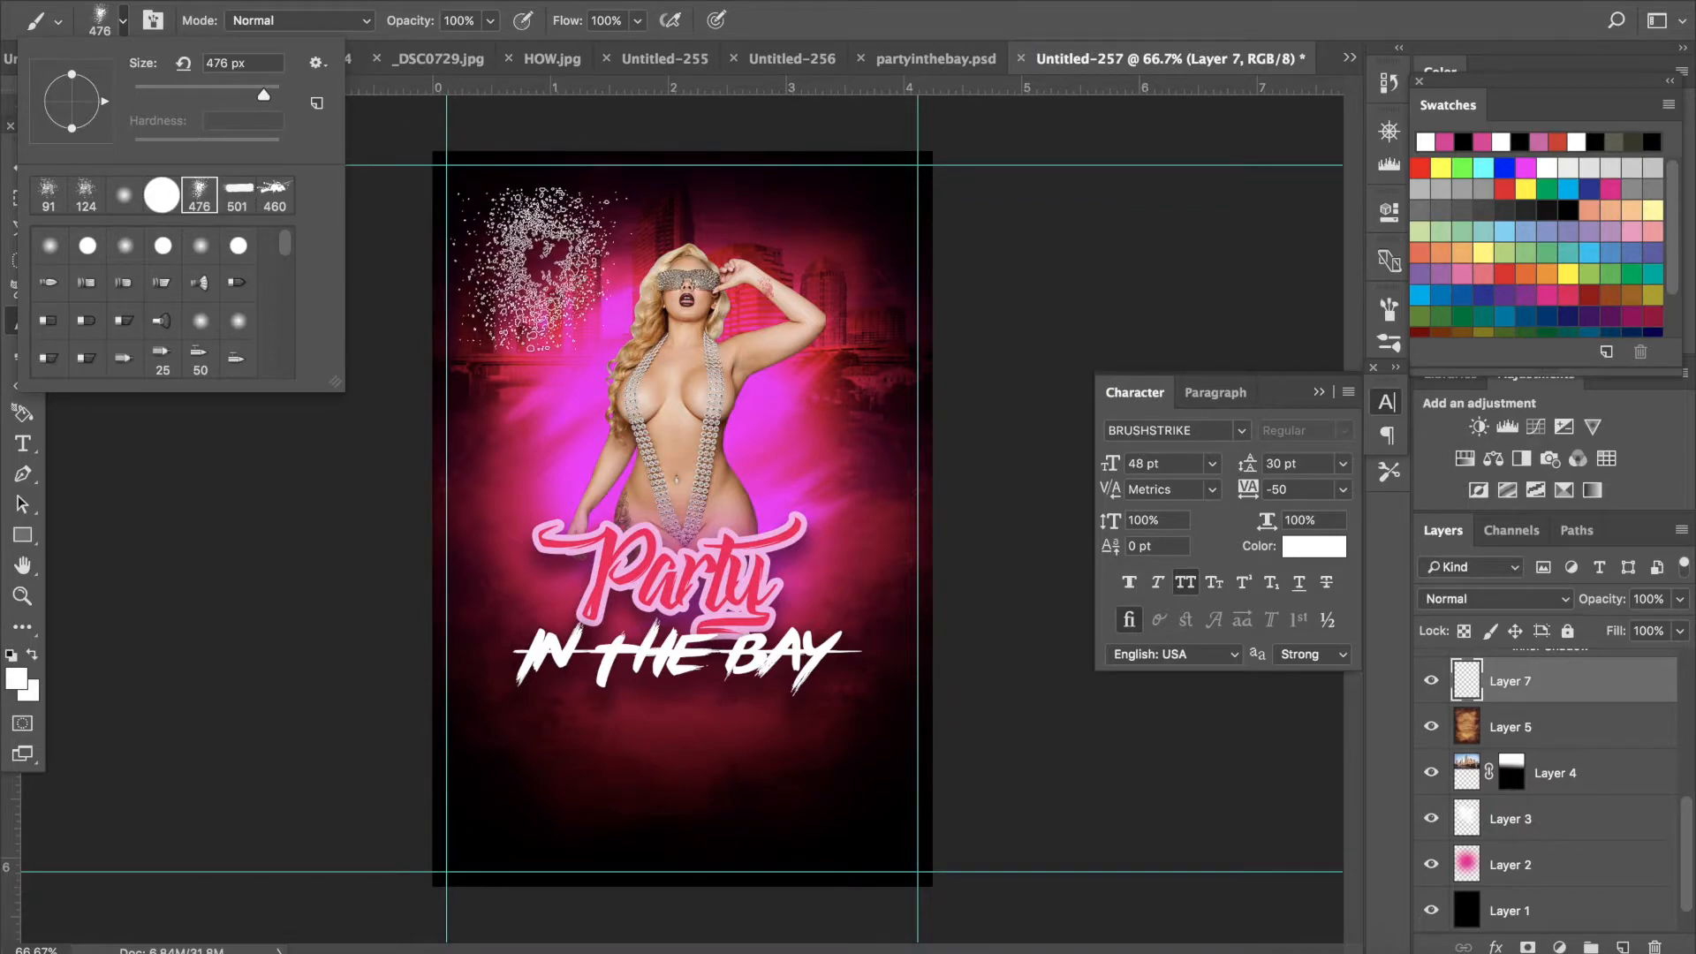
click(16, 680)
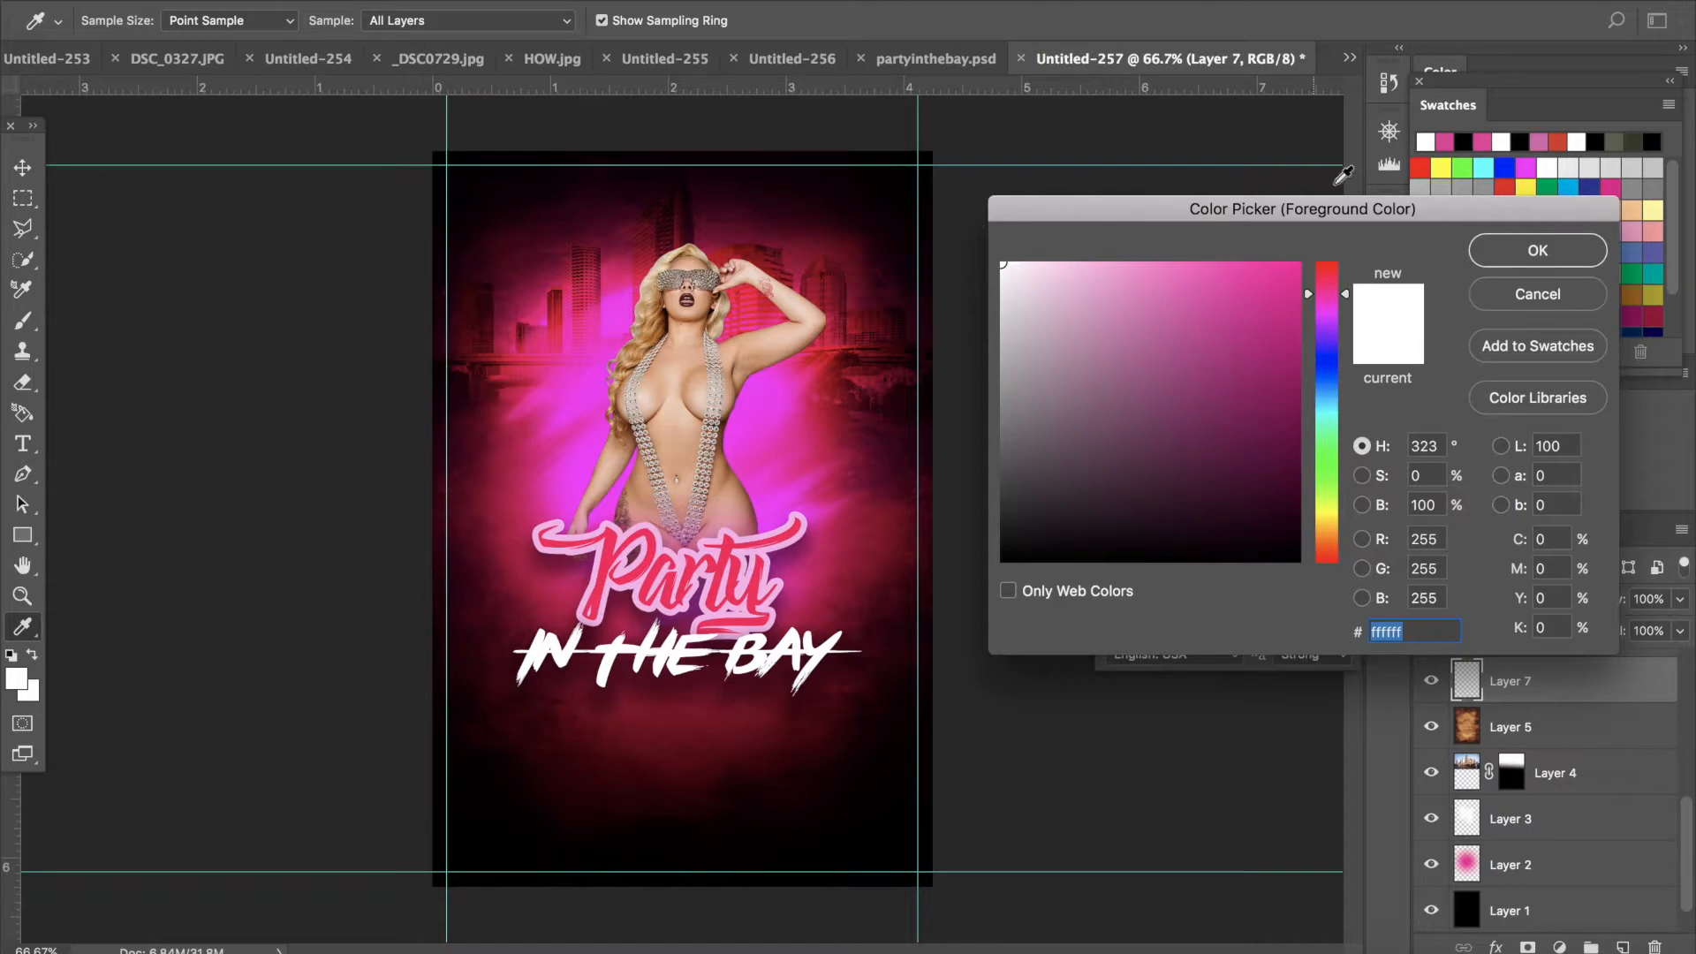
click(1524, 258)
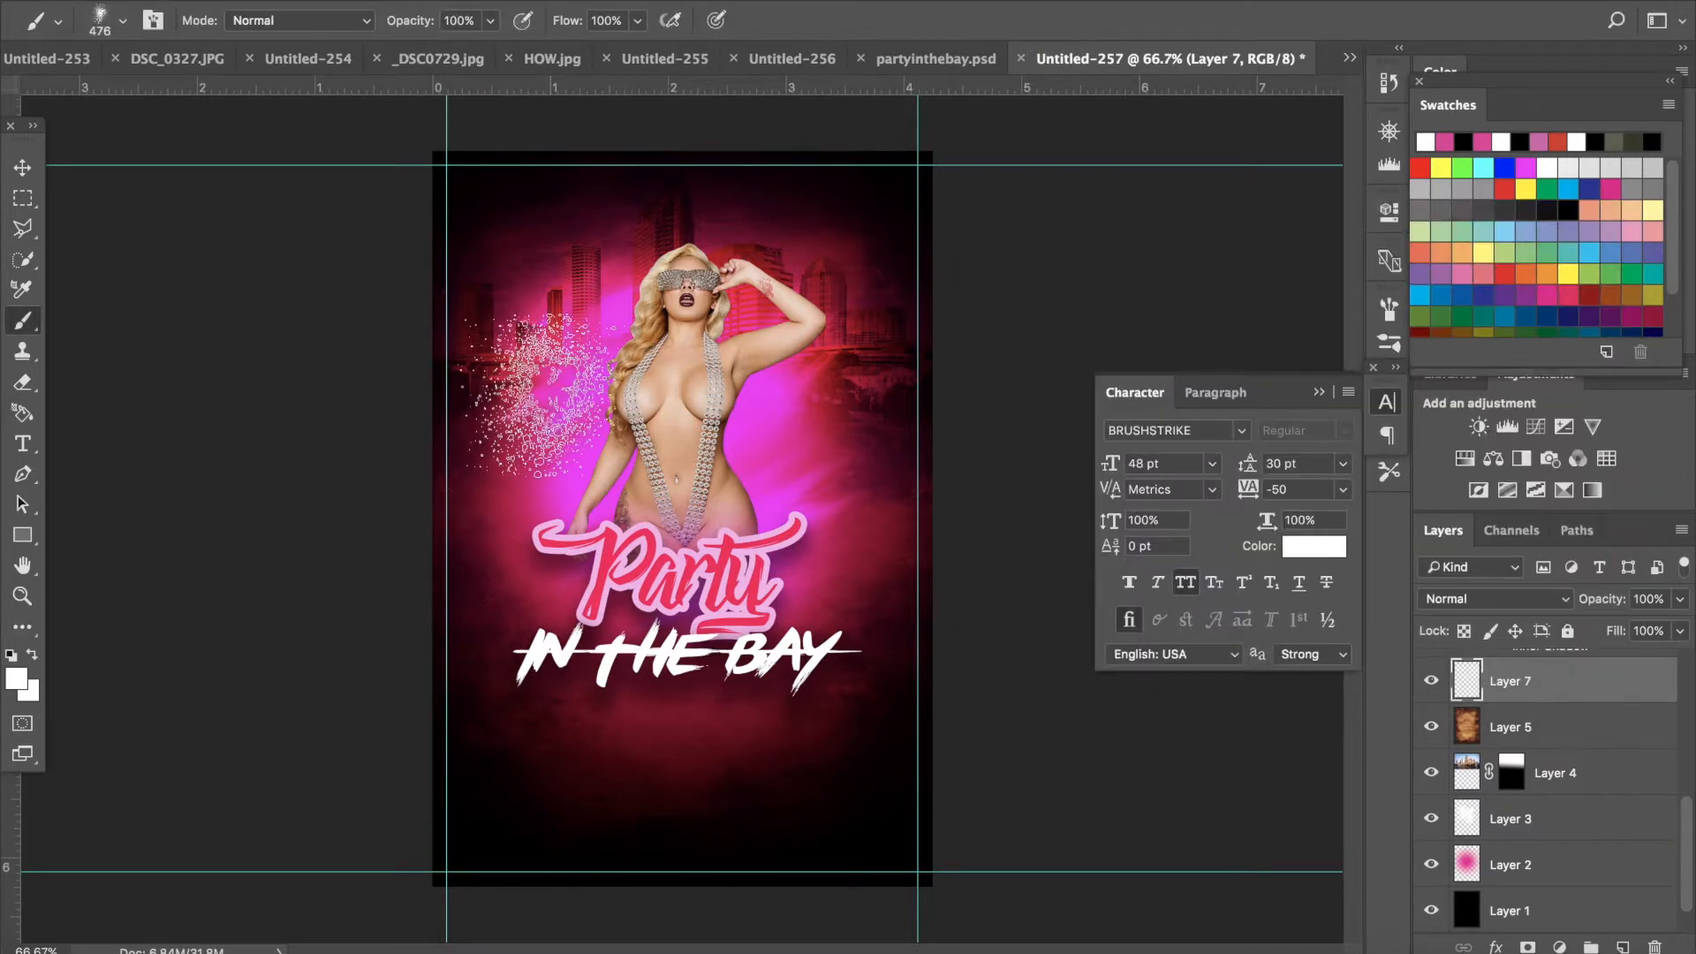
click(629, 380)
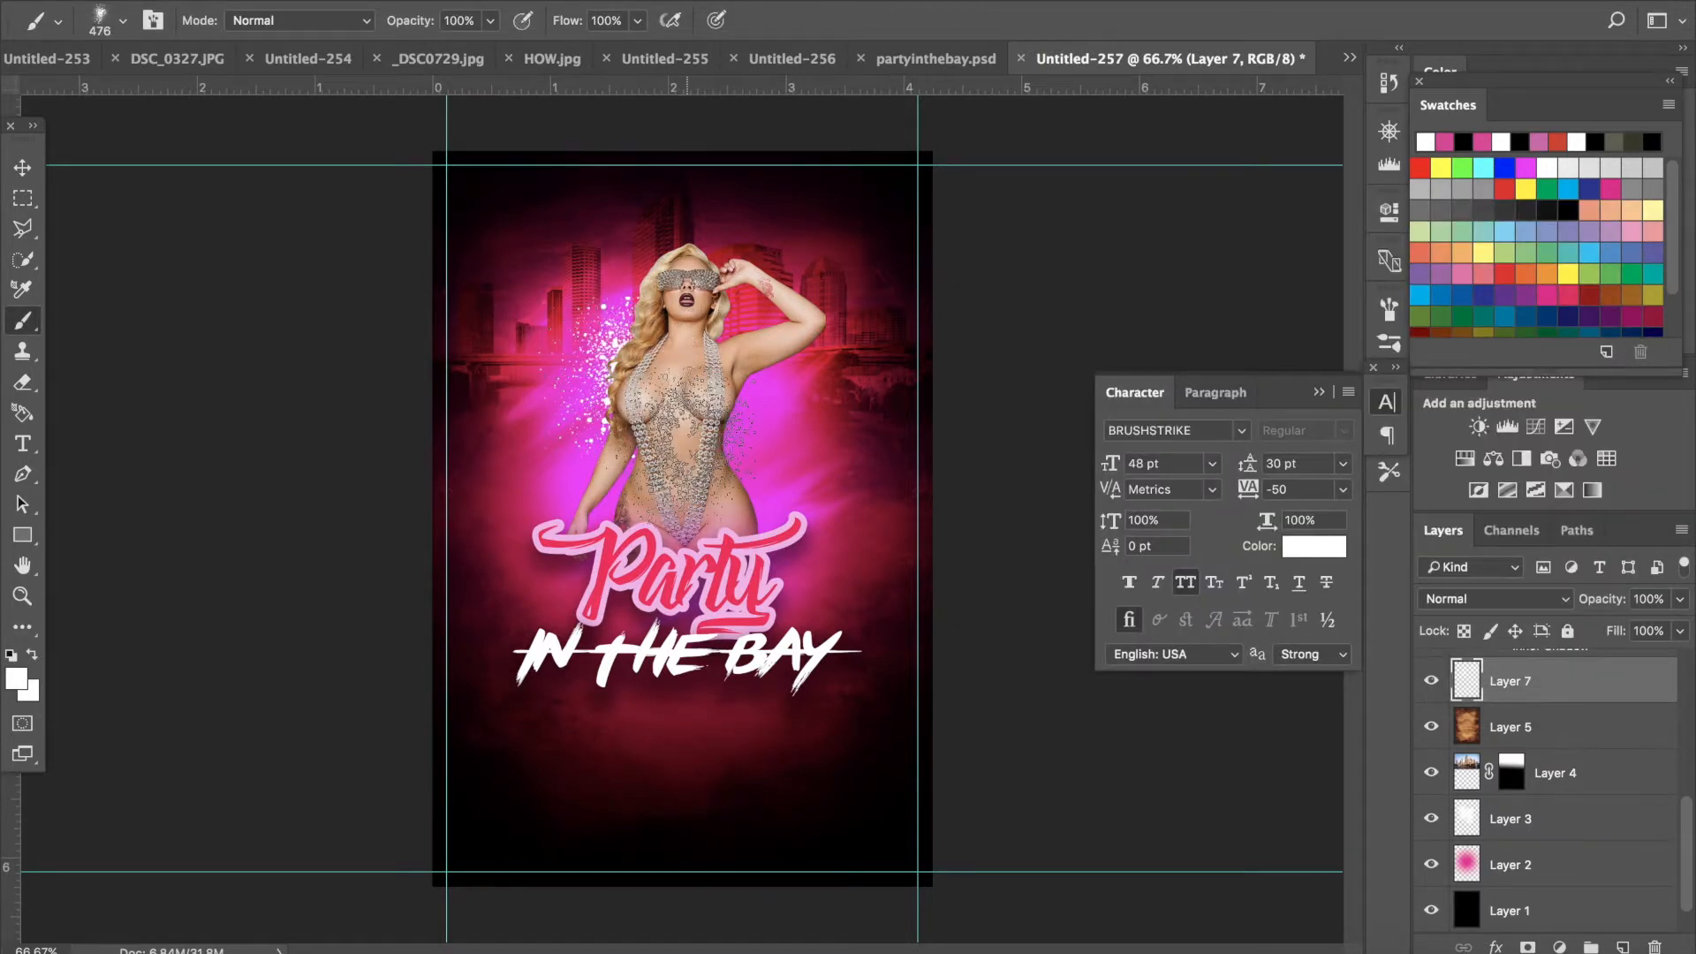
click(720, 457)
click(742, 305)
click(624, 512)
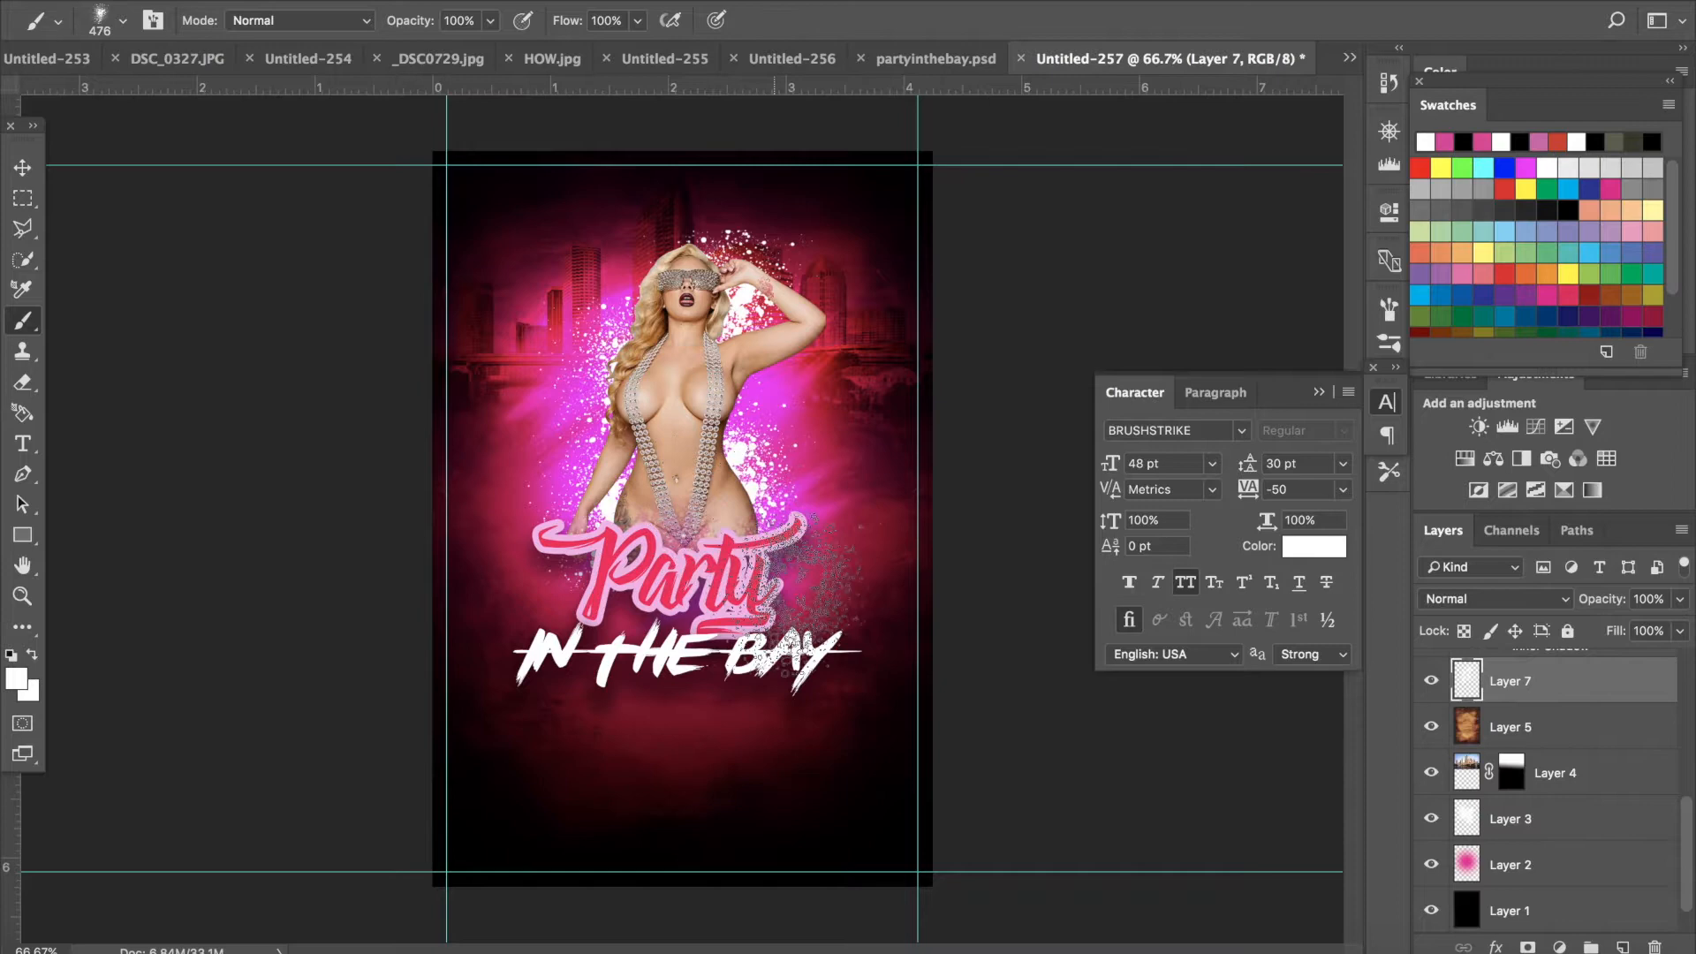
click(760, 380)
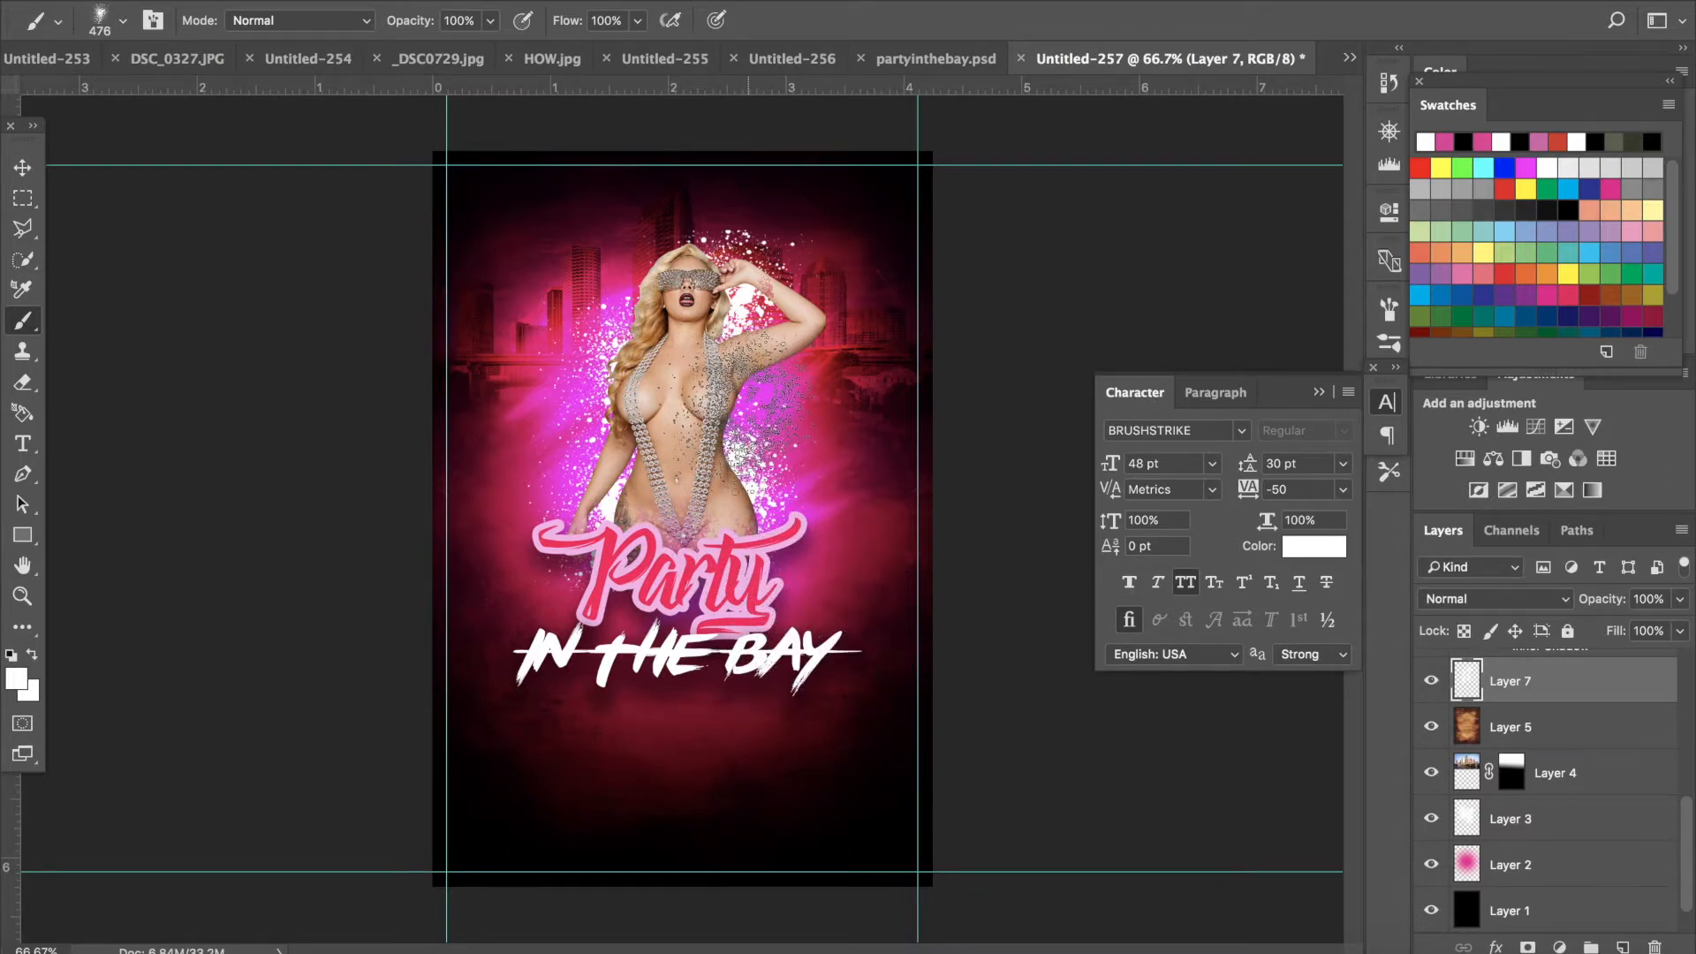
click(760, 415)
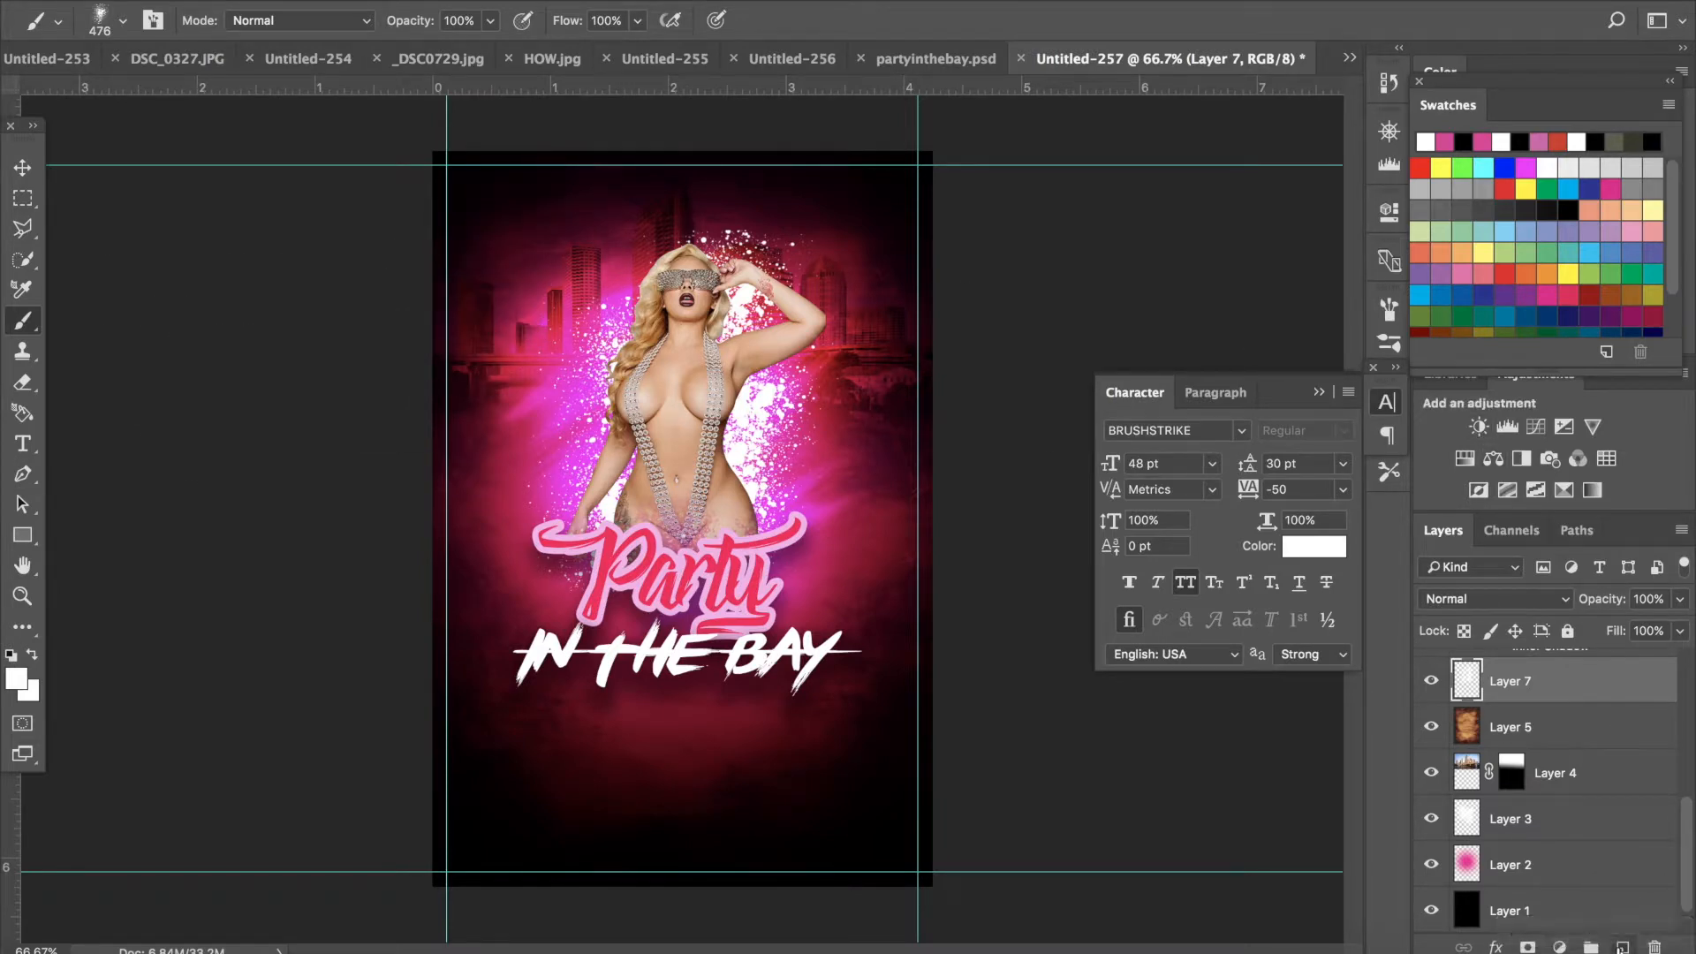
- On a new layer, set the foreground color to black 000000 and stamp black splatters around the model
key(ctrl+shift+alt+n)
click(15, 681)
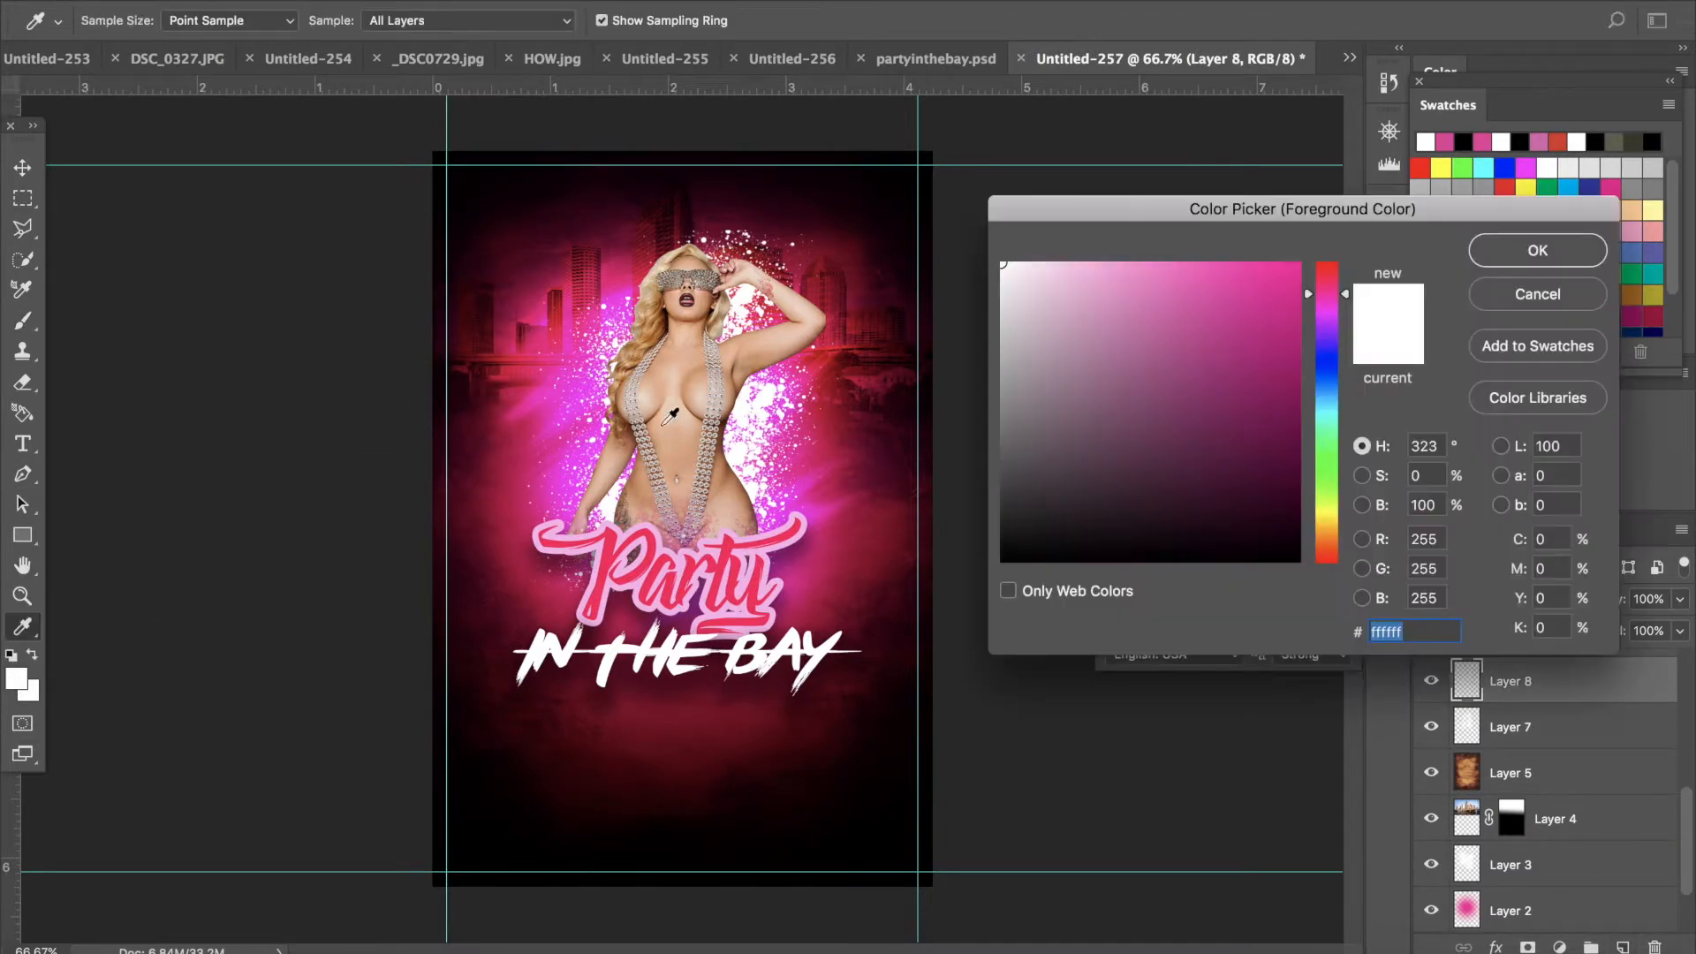
drag(1048, 440, 883, 698)
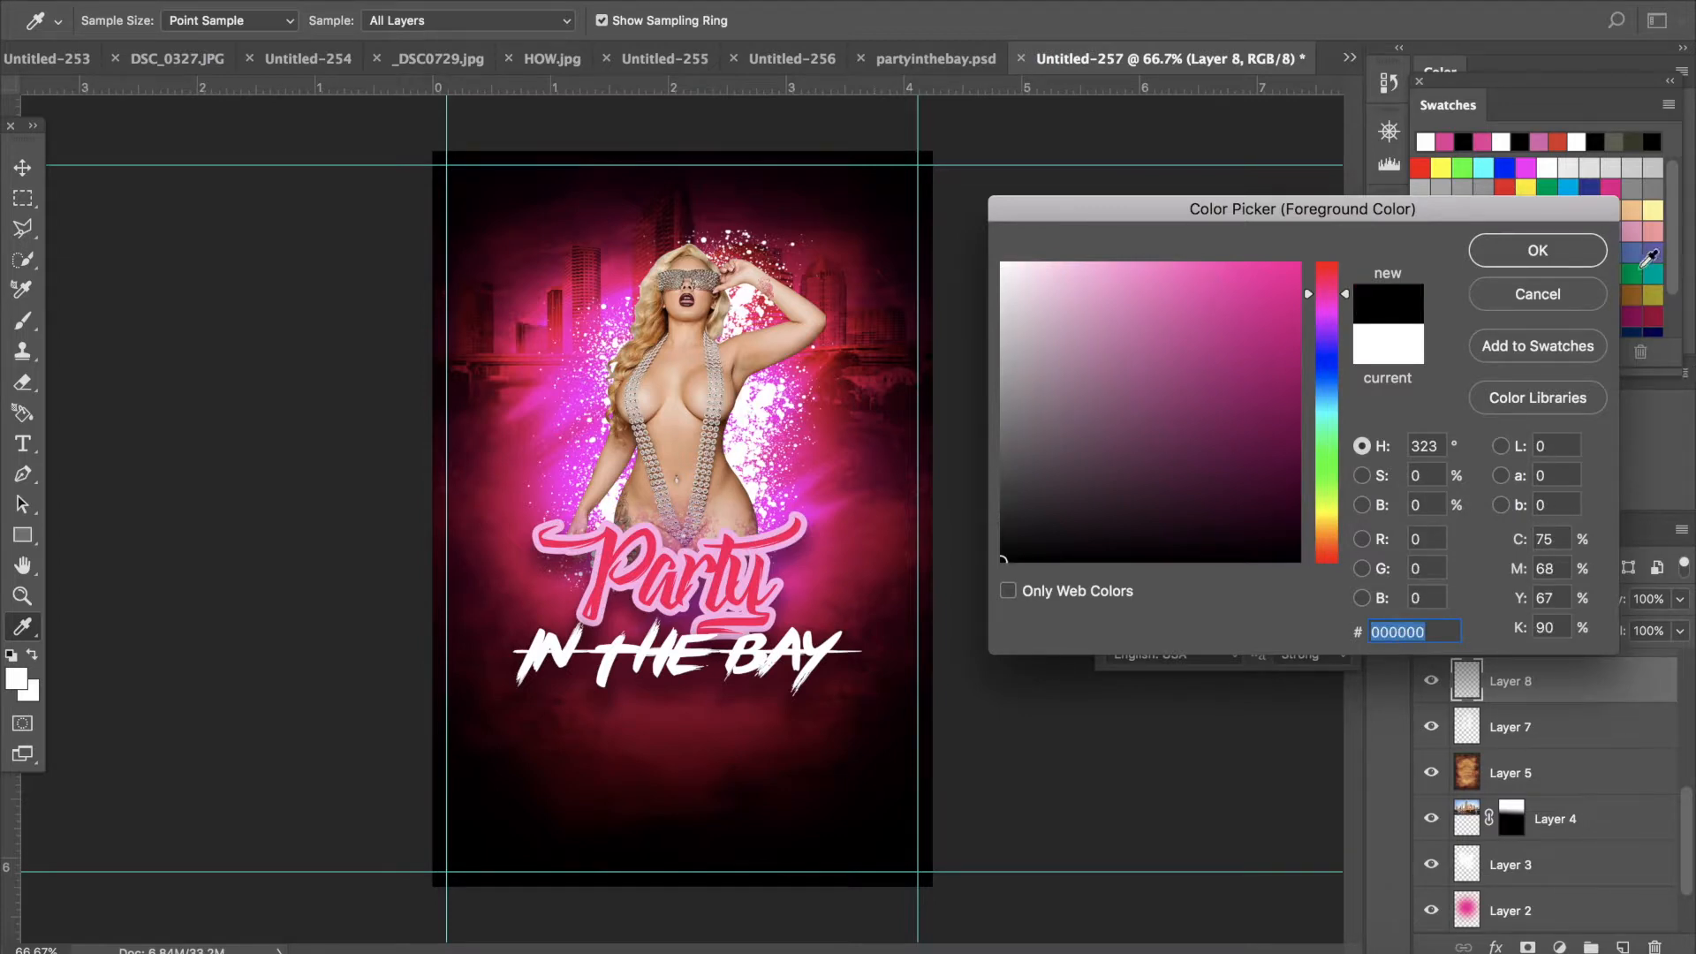
click(1538, 250)
drag(766, 398, 732, 378)
click(737, 379)
click(614, 510)
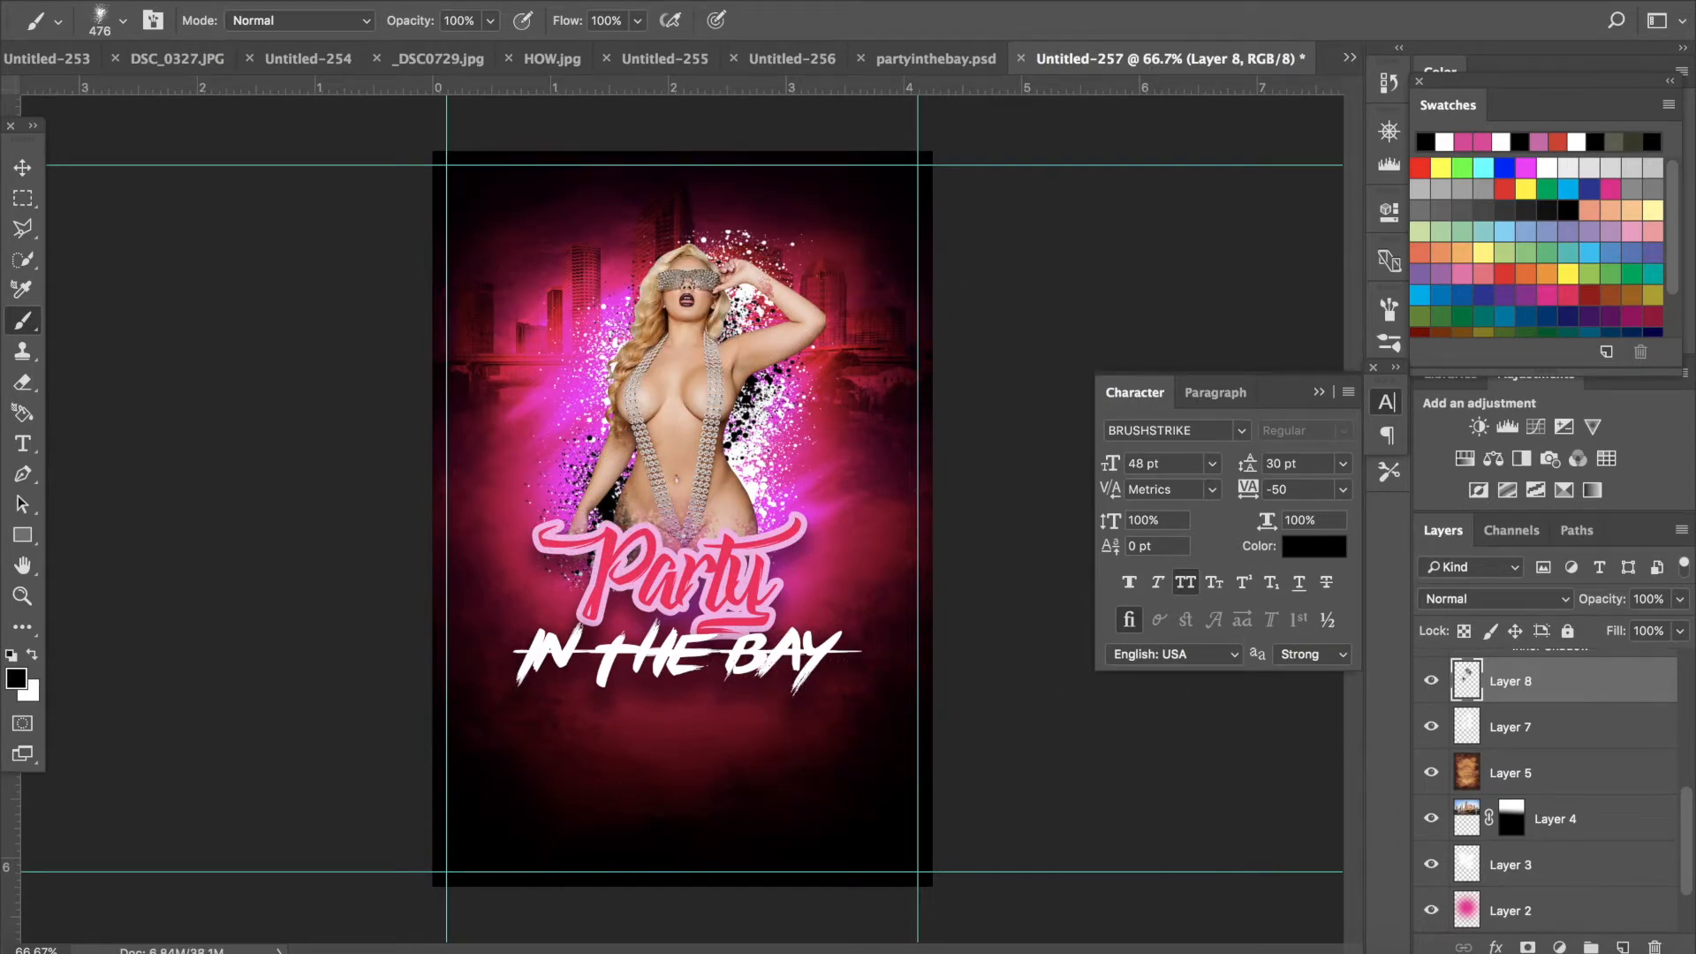
- On another new layer, stamp a black streak with the 501 px brush beside the model
click(1624, 947)
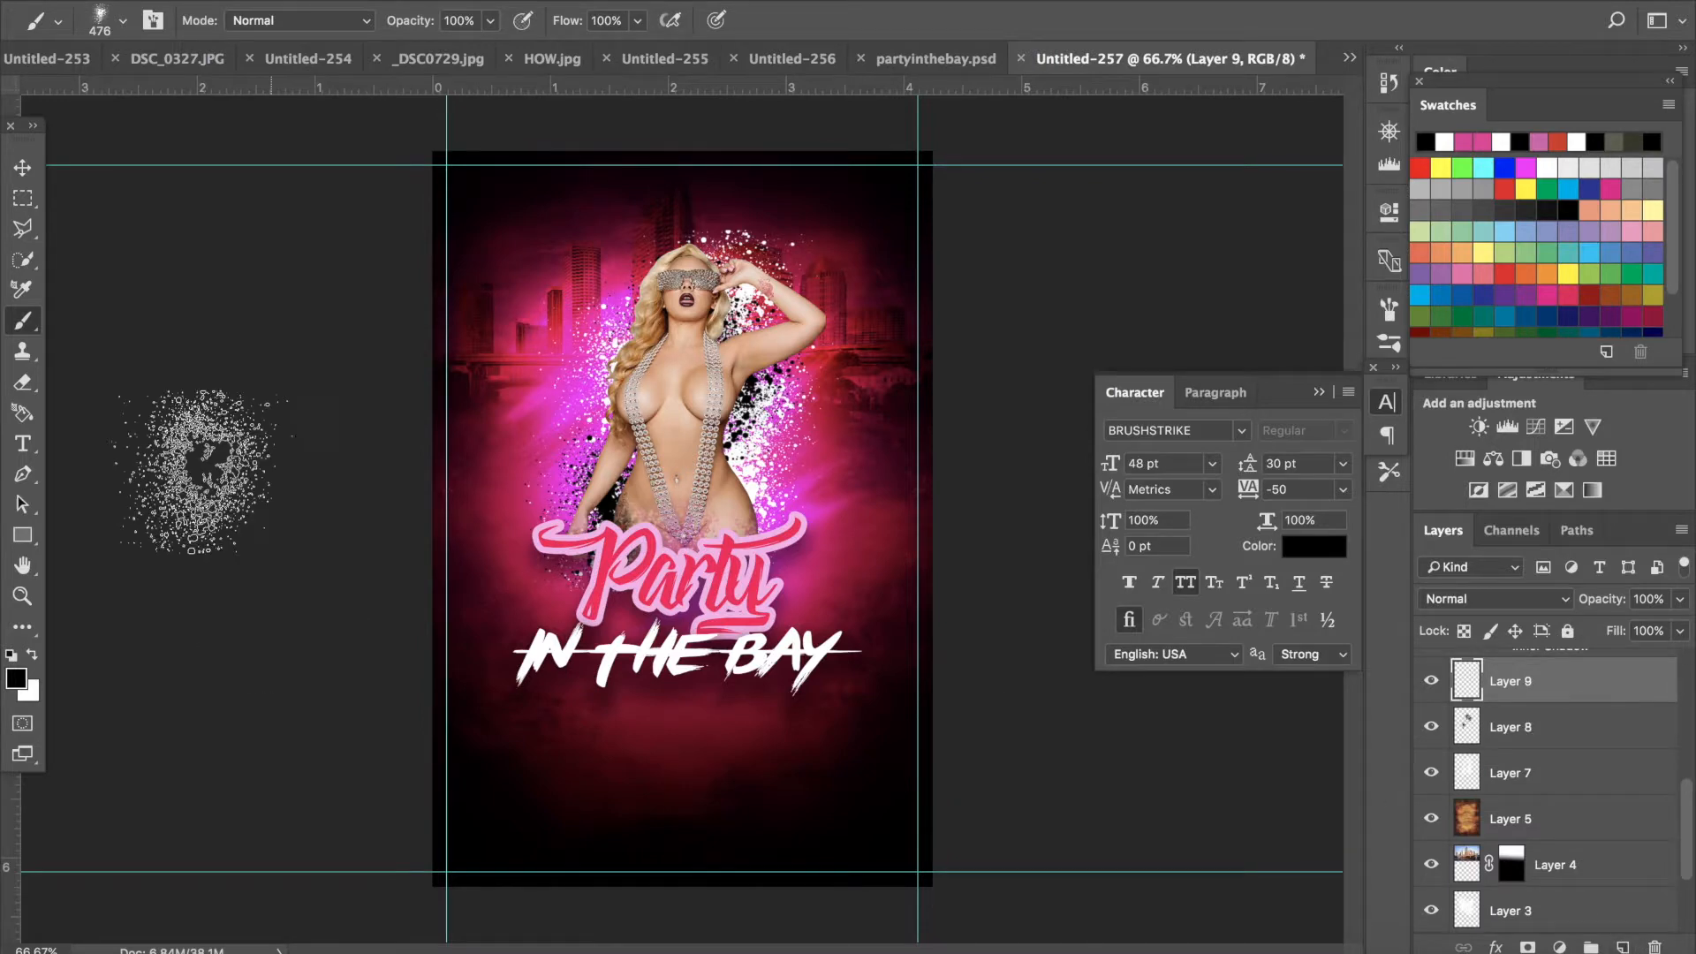
click(122, 21)
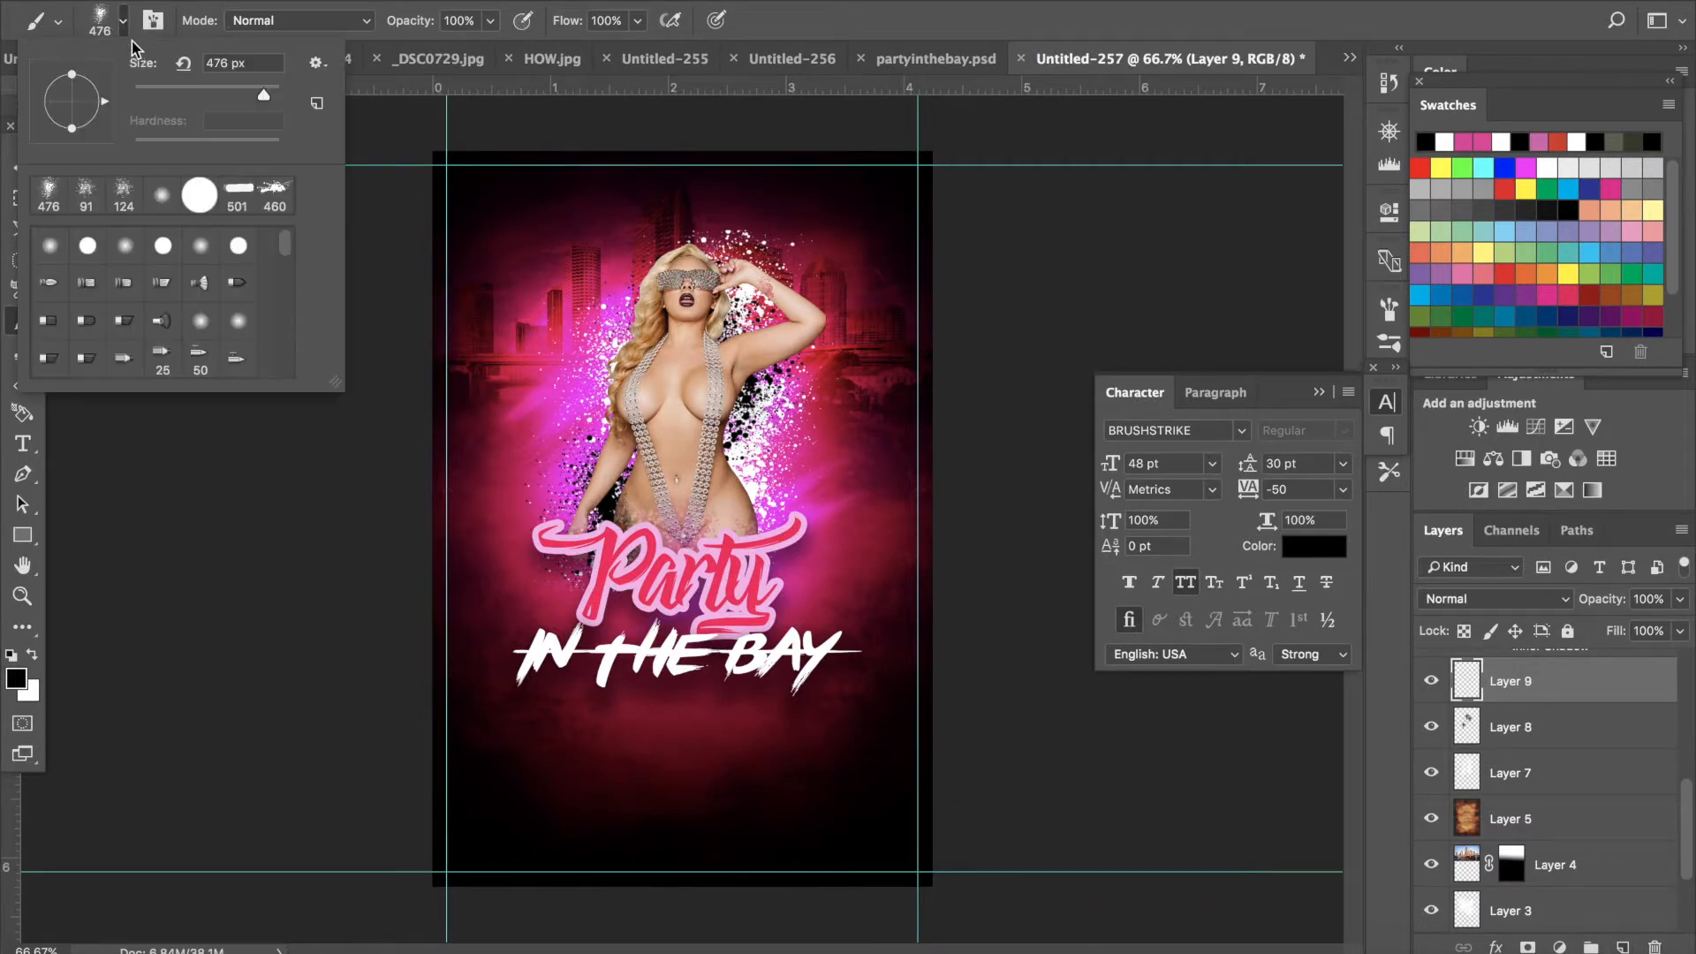
click(237, 194)
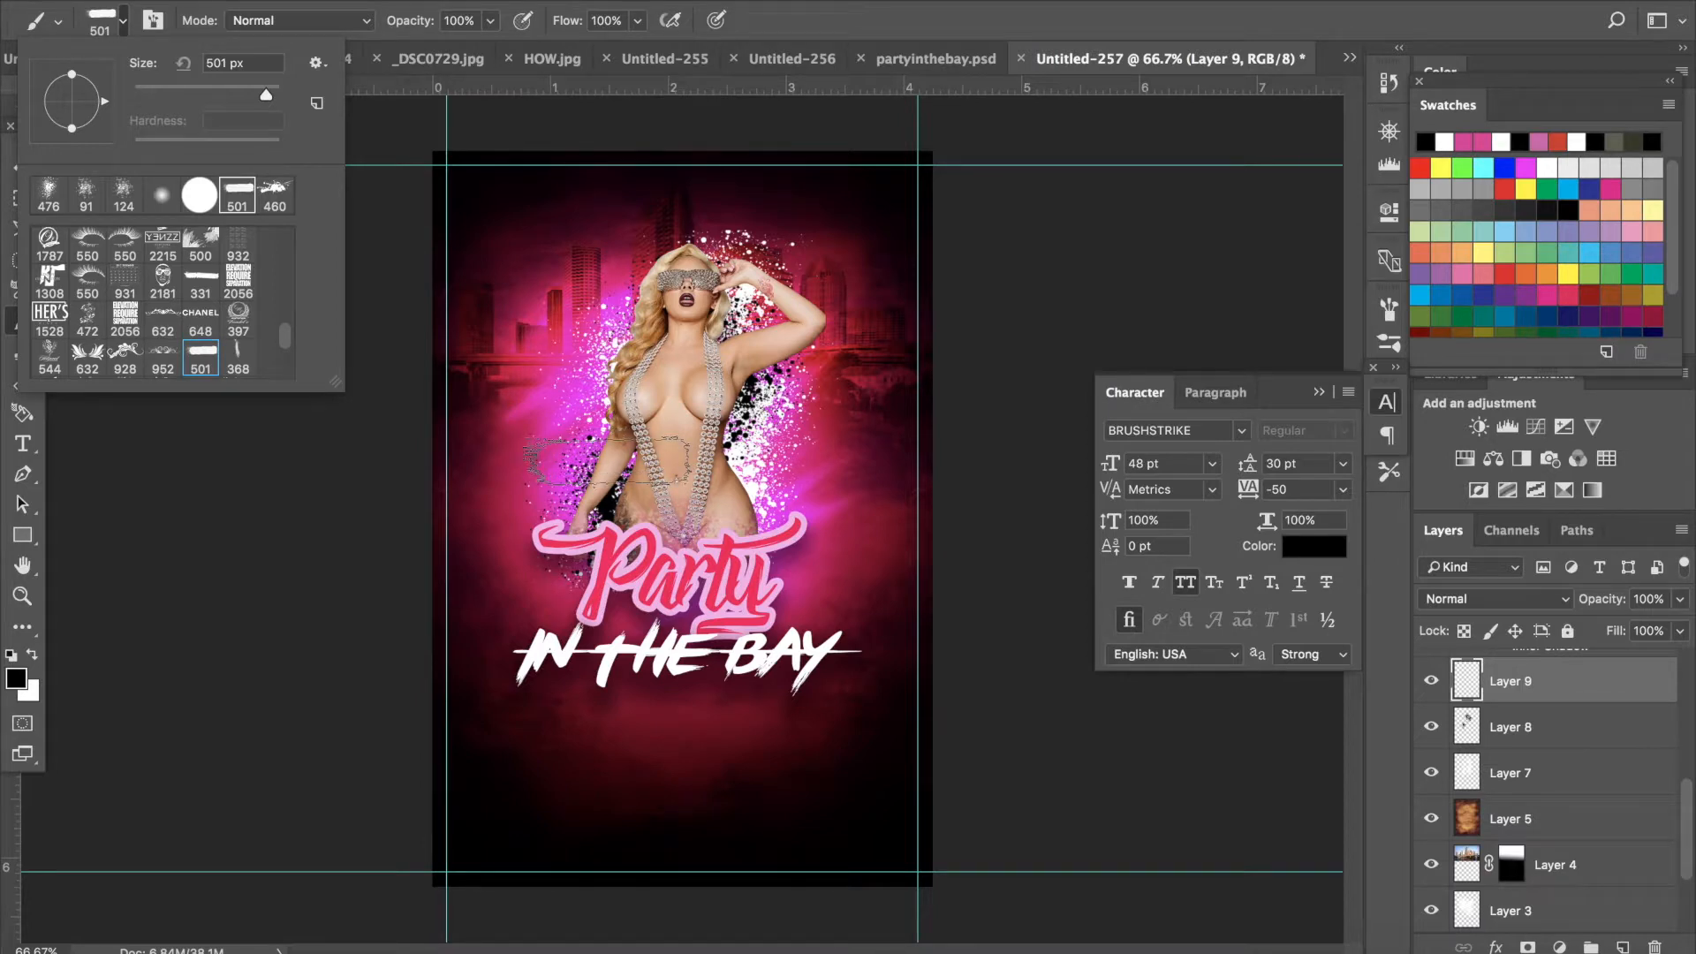
click(608, 461)
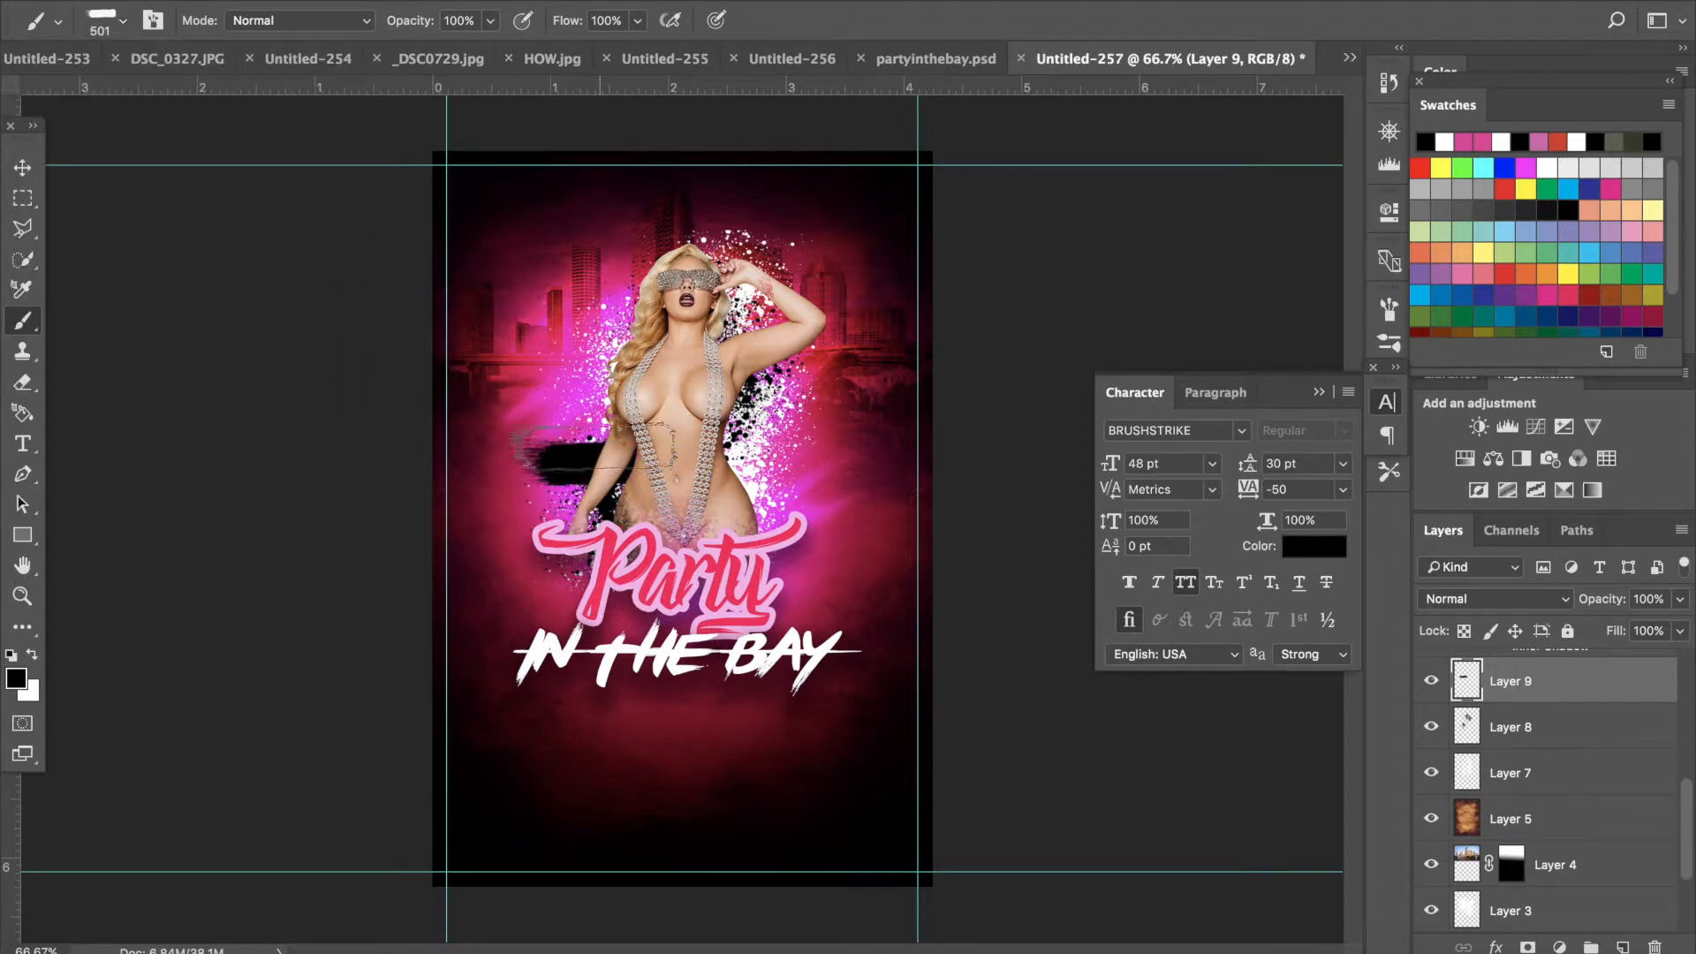
- Move and rotate the black streak diagonally behind the model's left side and apply the transformation
click(23, 166)
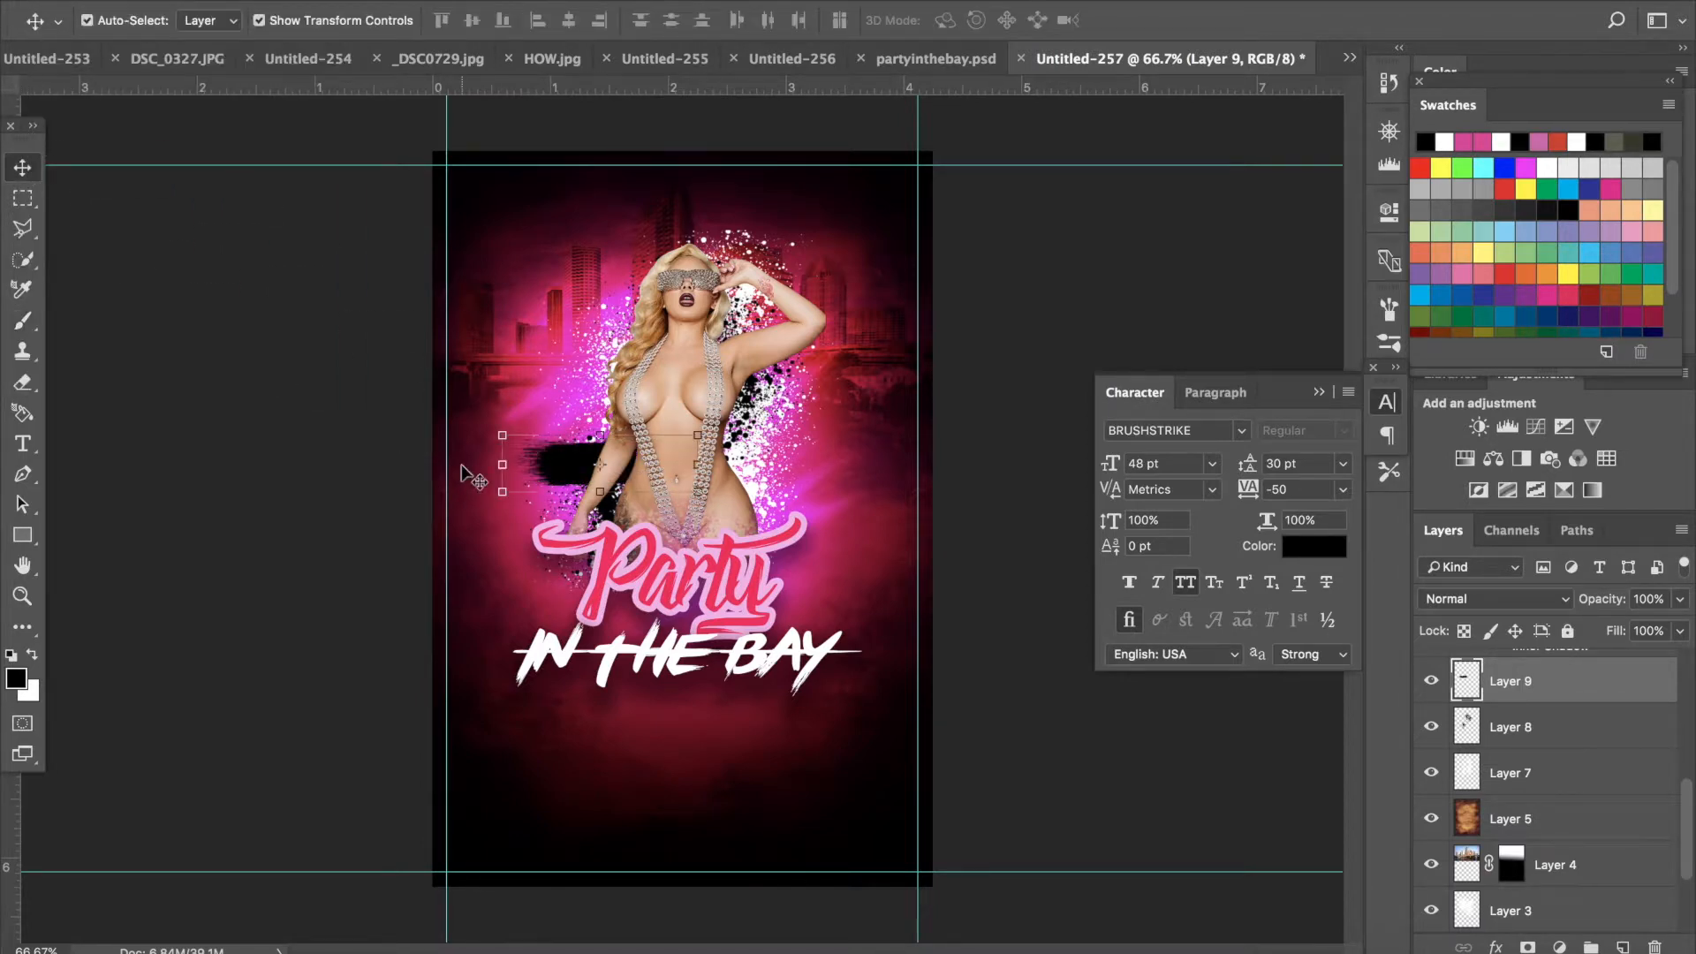
mouse_move(481, 429)
mouse_down()
mouse_move(541, 463)
mouse_move(576, 394)
mouse_up()
click(22, 167)
click(1046, 324)
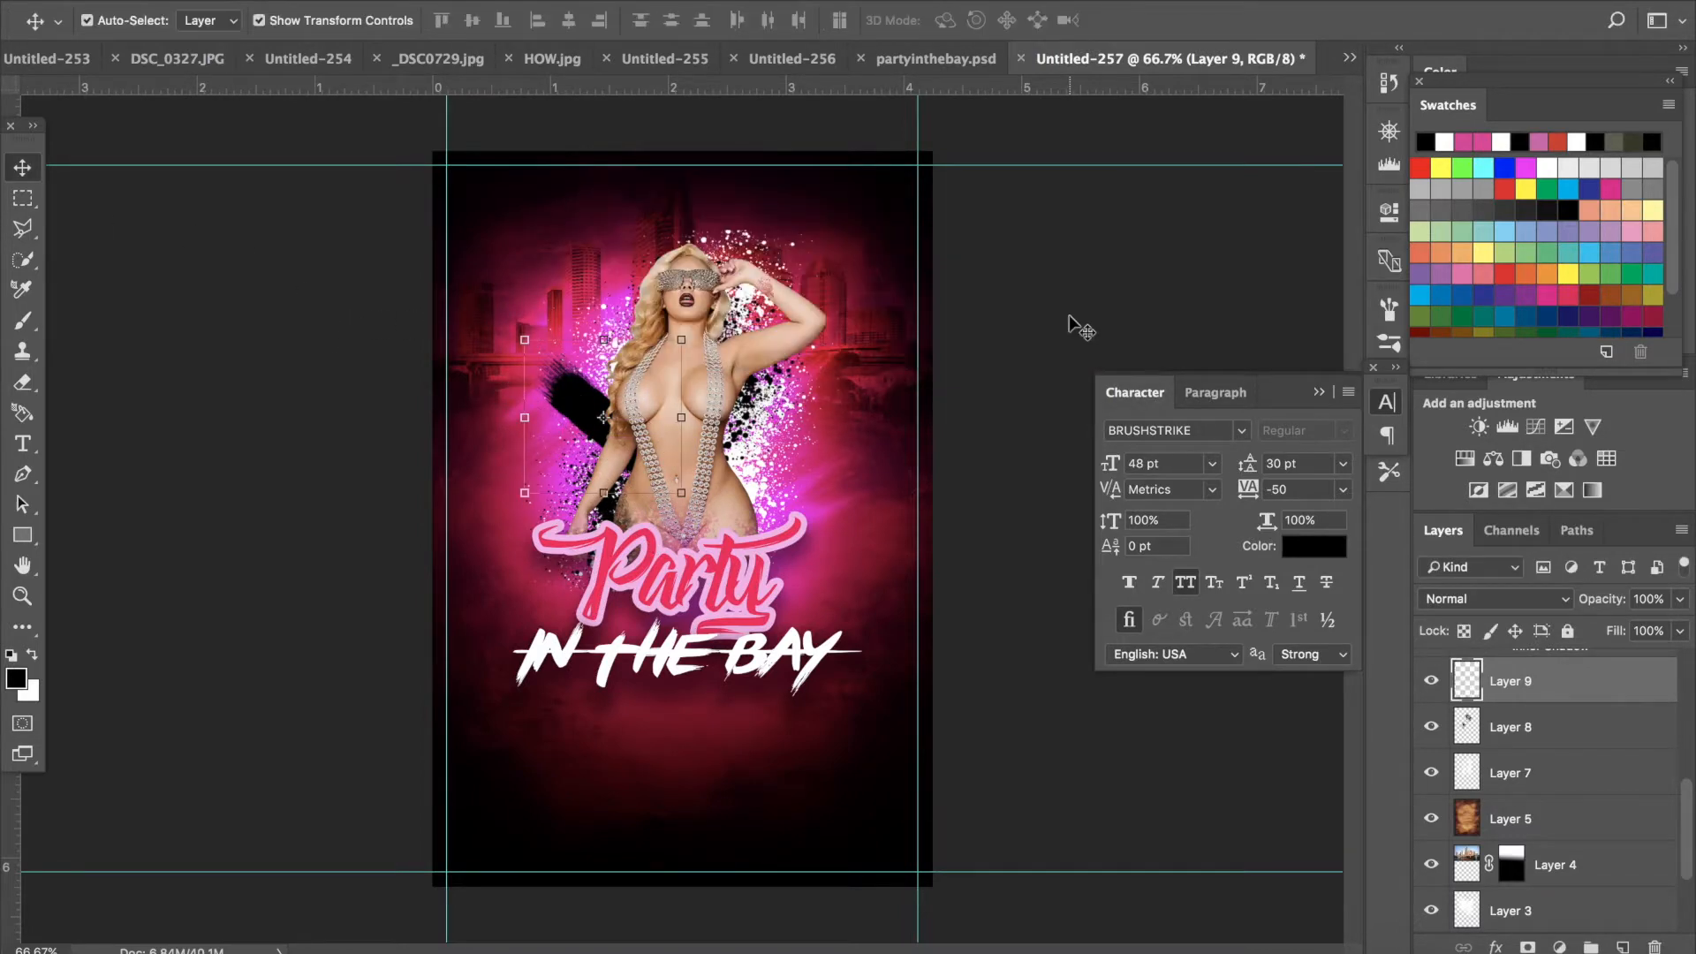
- Duplicate the black streak layer and nudge the copy slightly to the right
right_click(1507, 686)
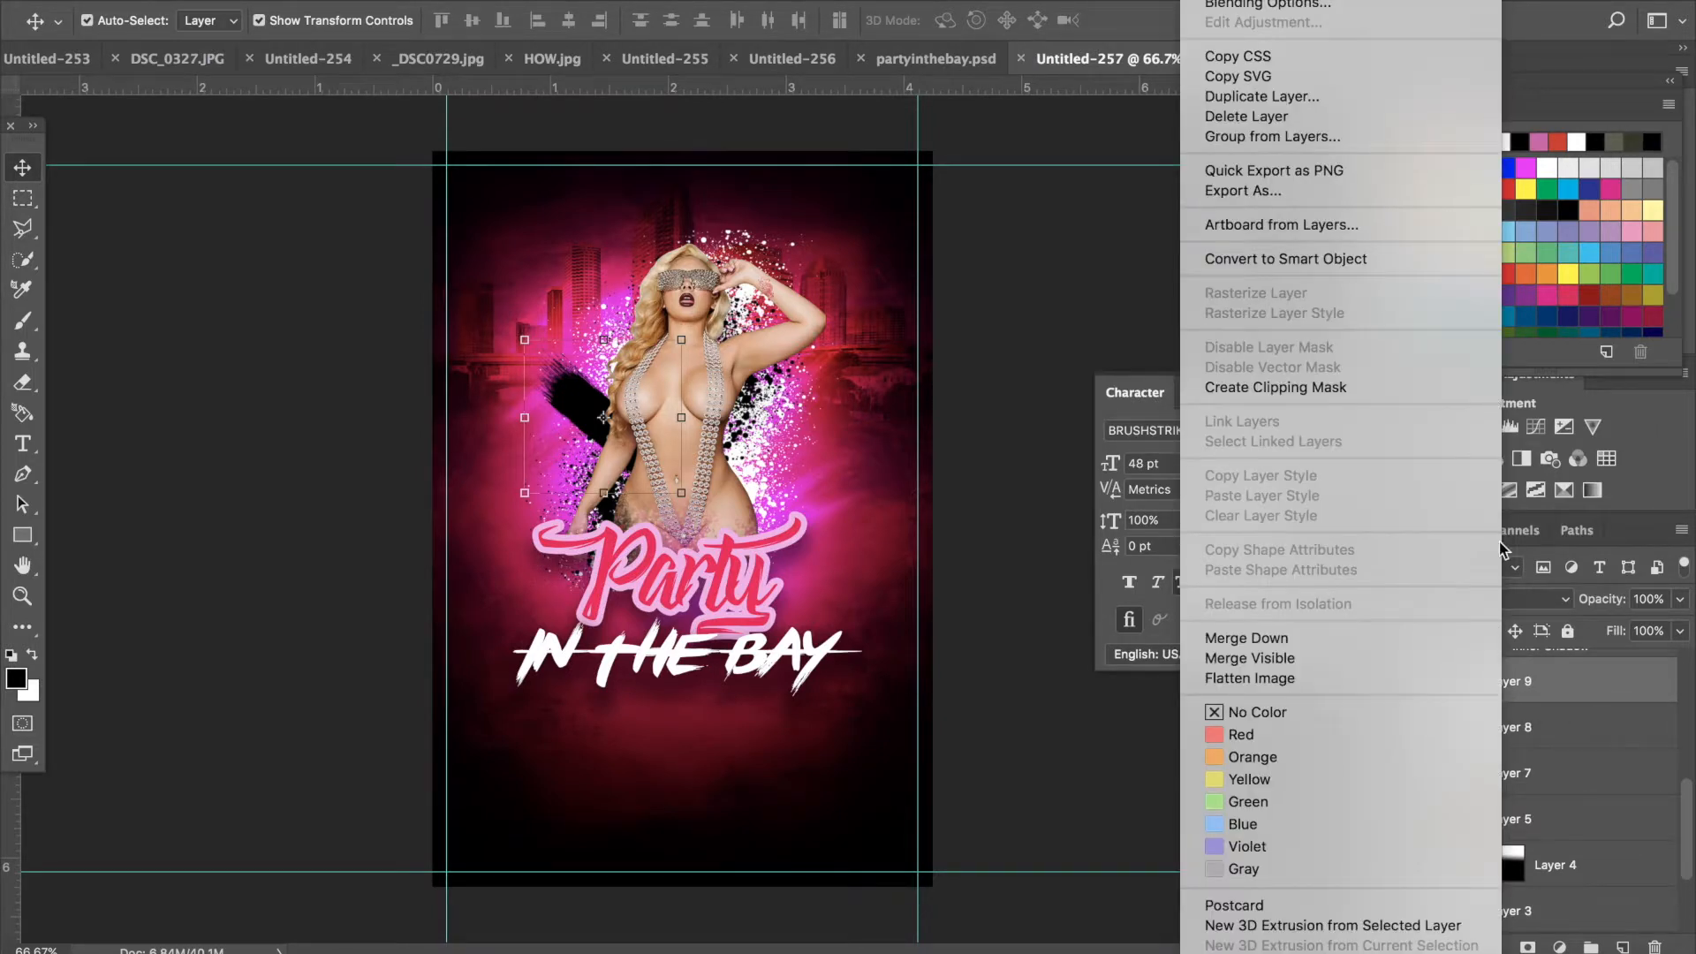
click(1263, 97)
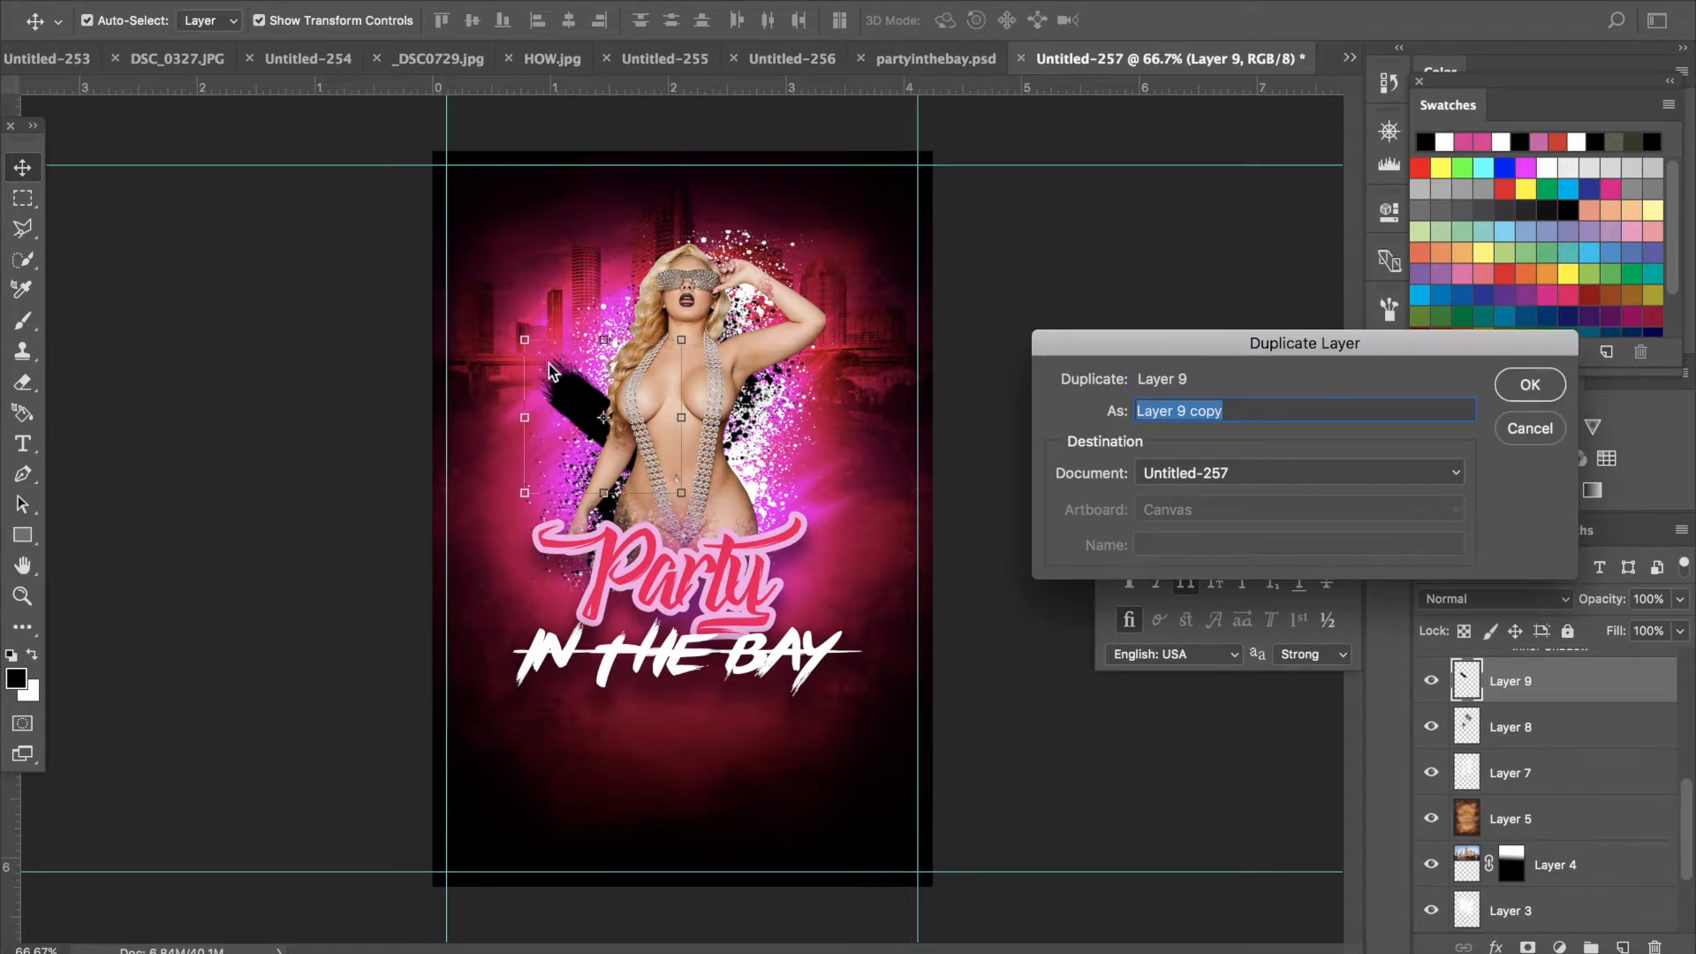
click(1504, 388)
mouse_move(578, 417)
mouse_down()
mouse_move(605, 455)
mouse_move(619, 408)
mouse_up()
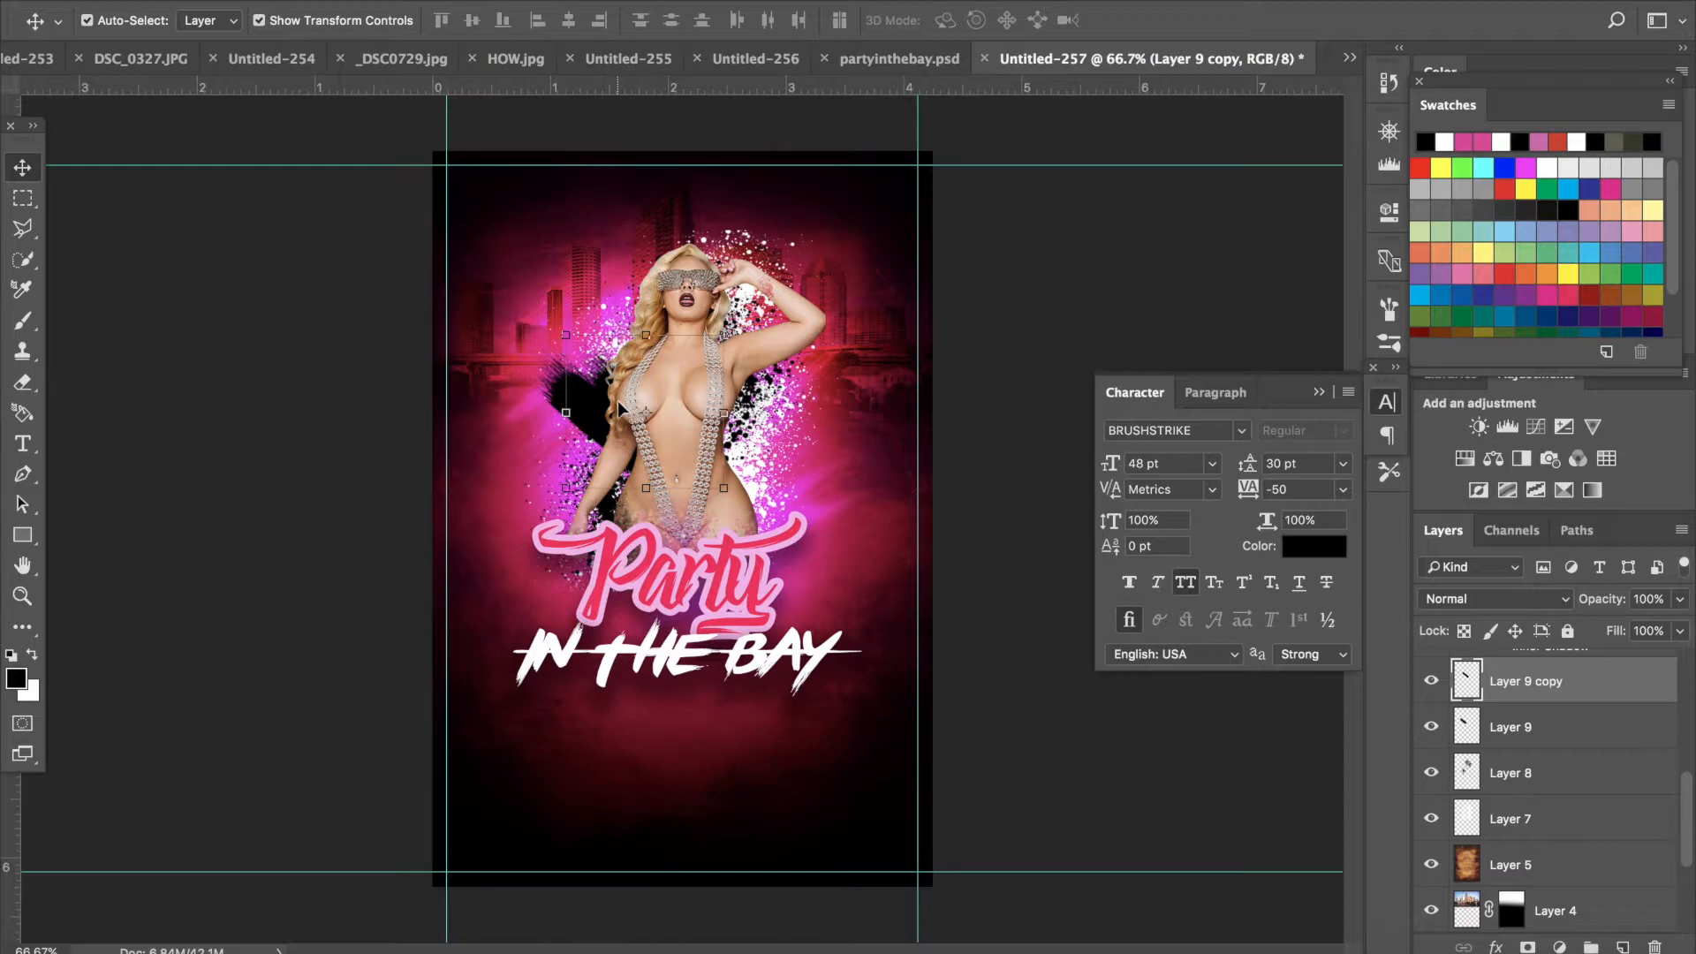
- Merge the original streak layer and its copy into one layer
shift+click(1569, 729)
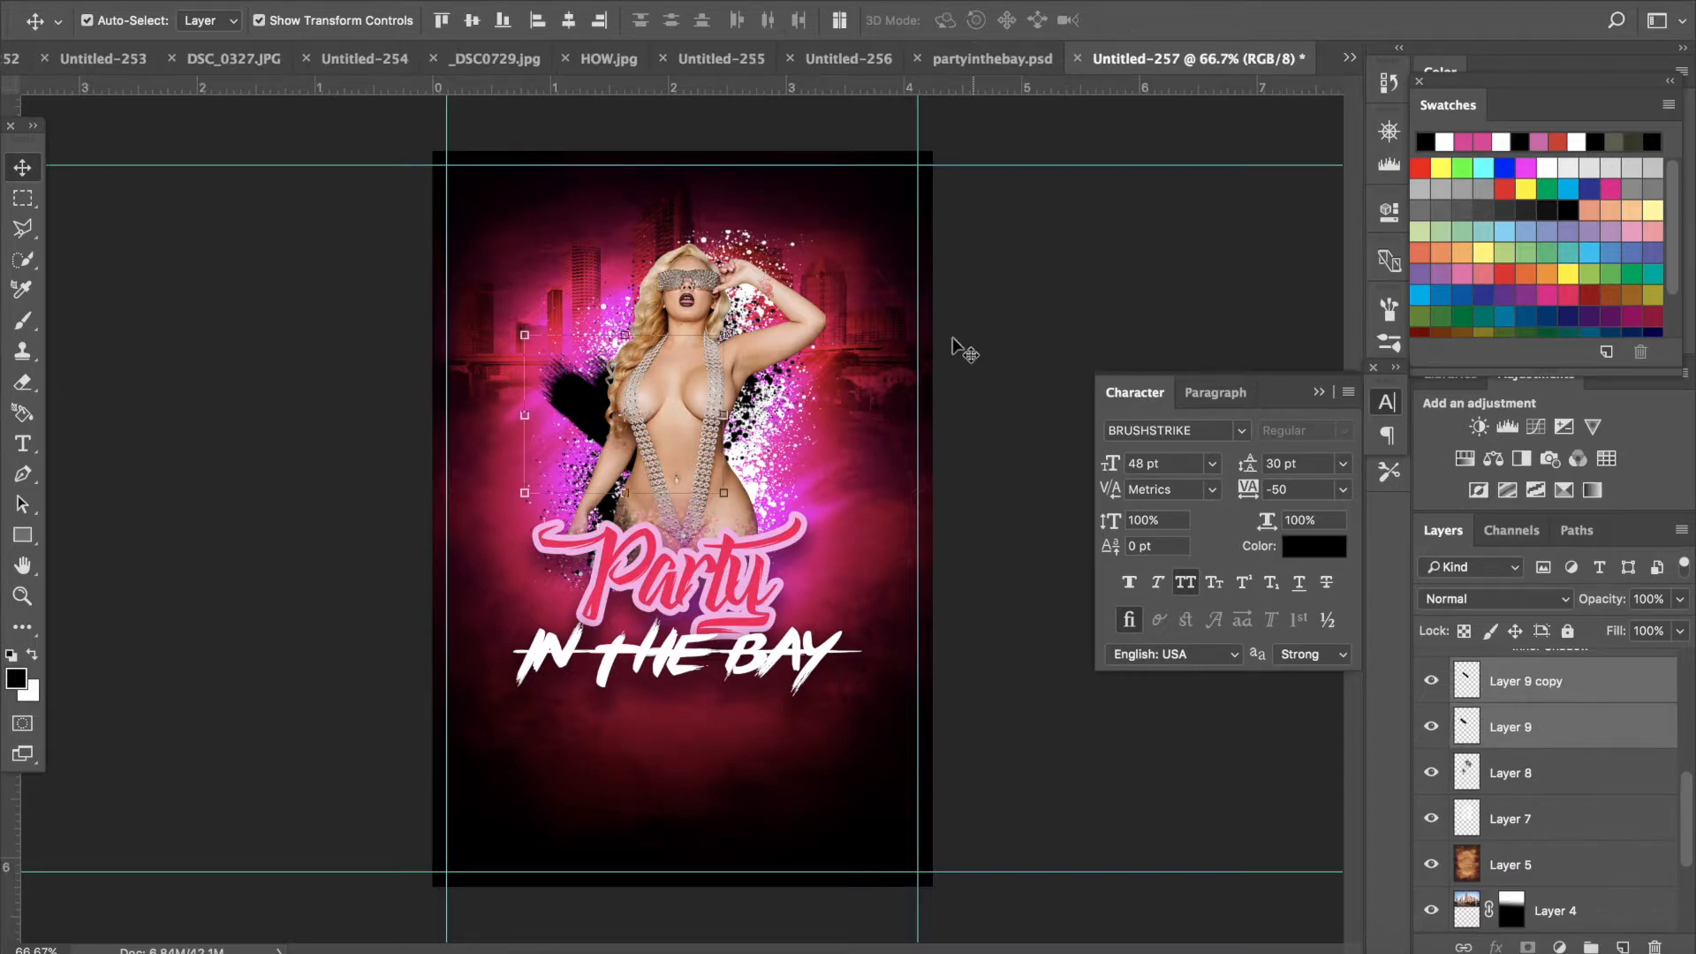
click(381, 2)
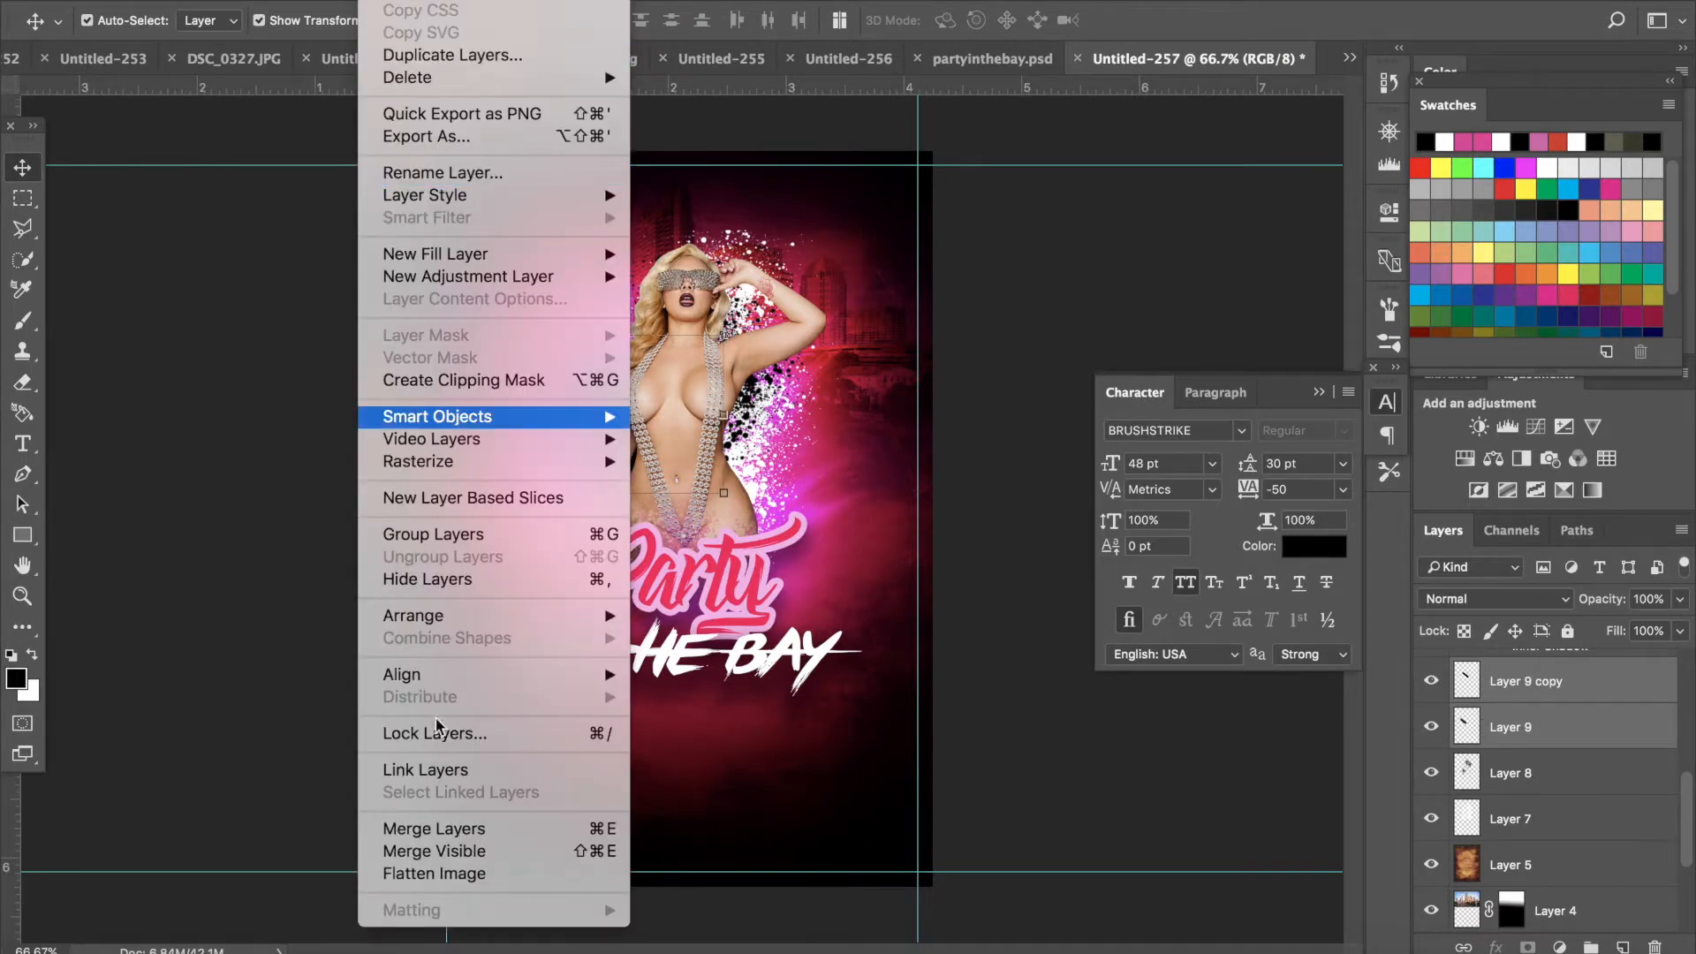
click(451, 829)
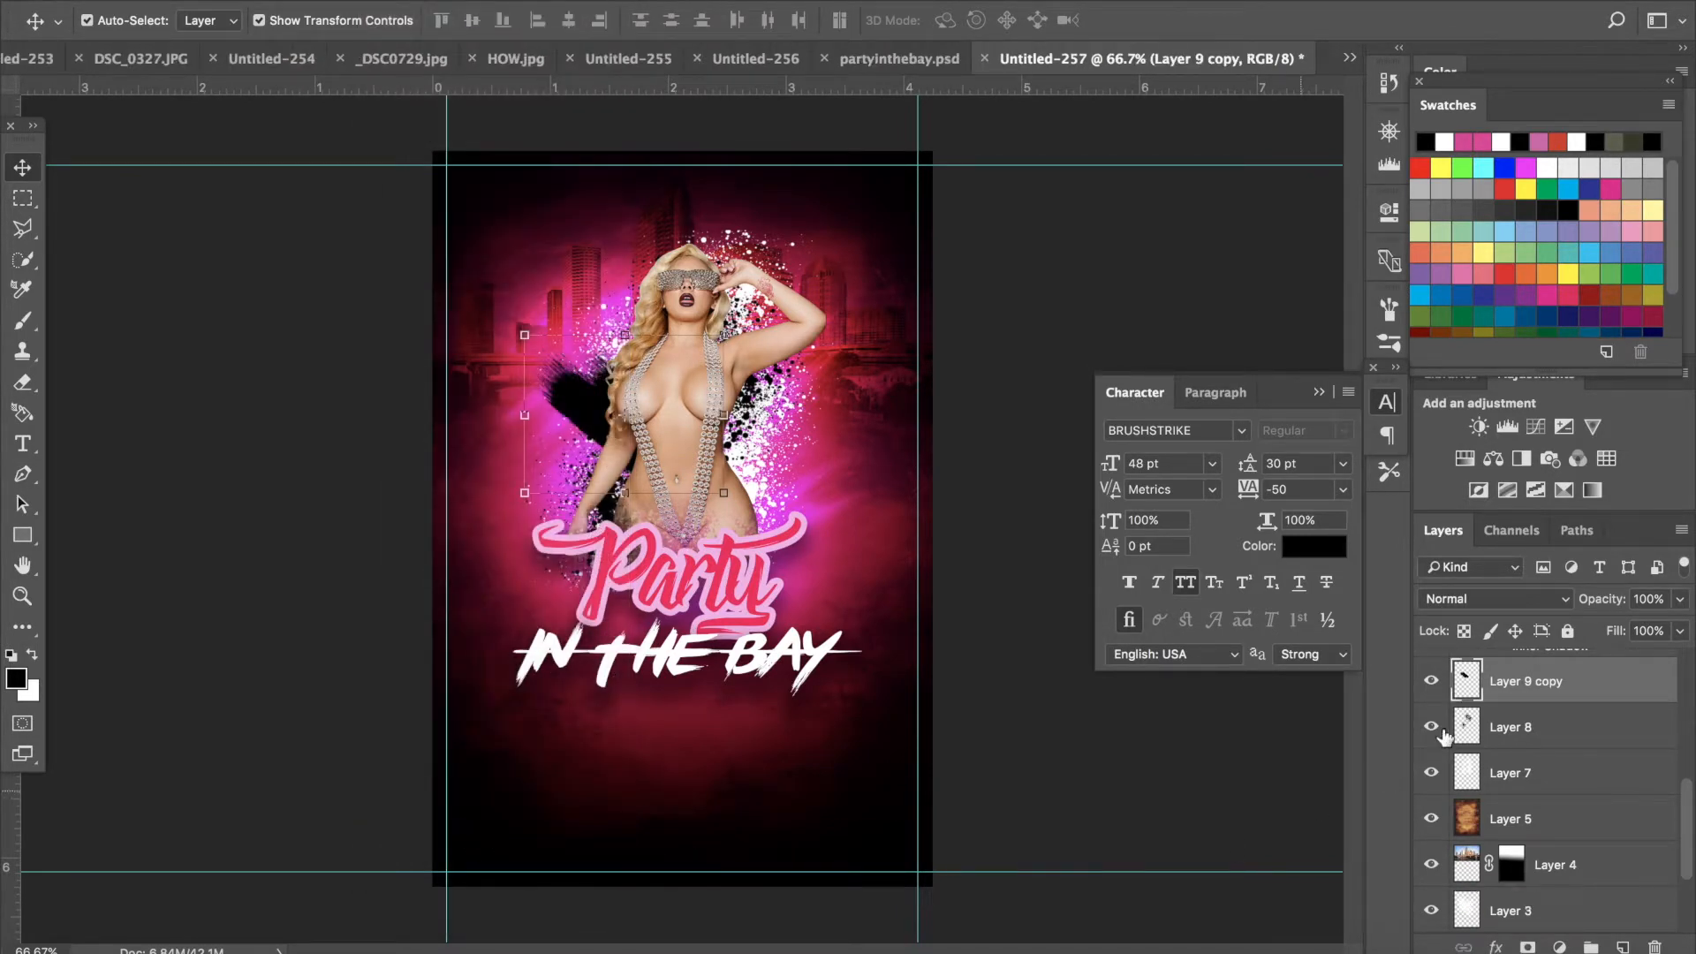
- Duplicate the merged streak, then rotate and move the copy behind the model's right side and apply the transformation
right_click(1521, 679)
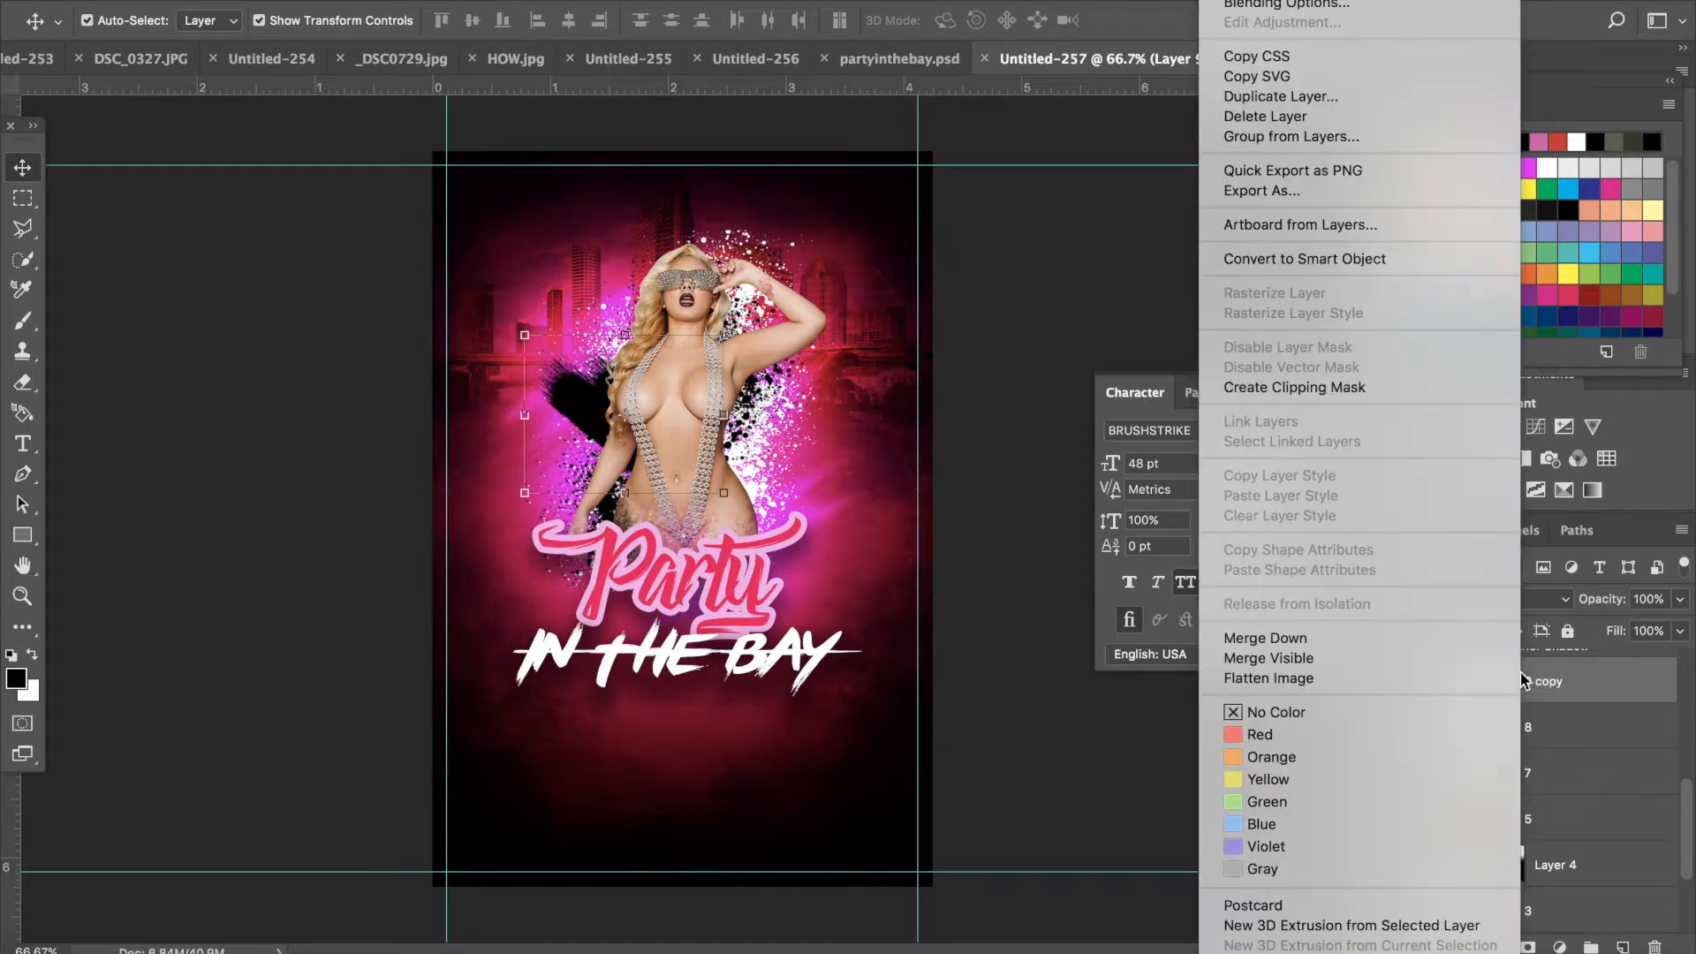
click(1388, 98)
click(1522, 386)
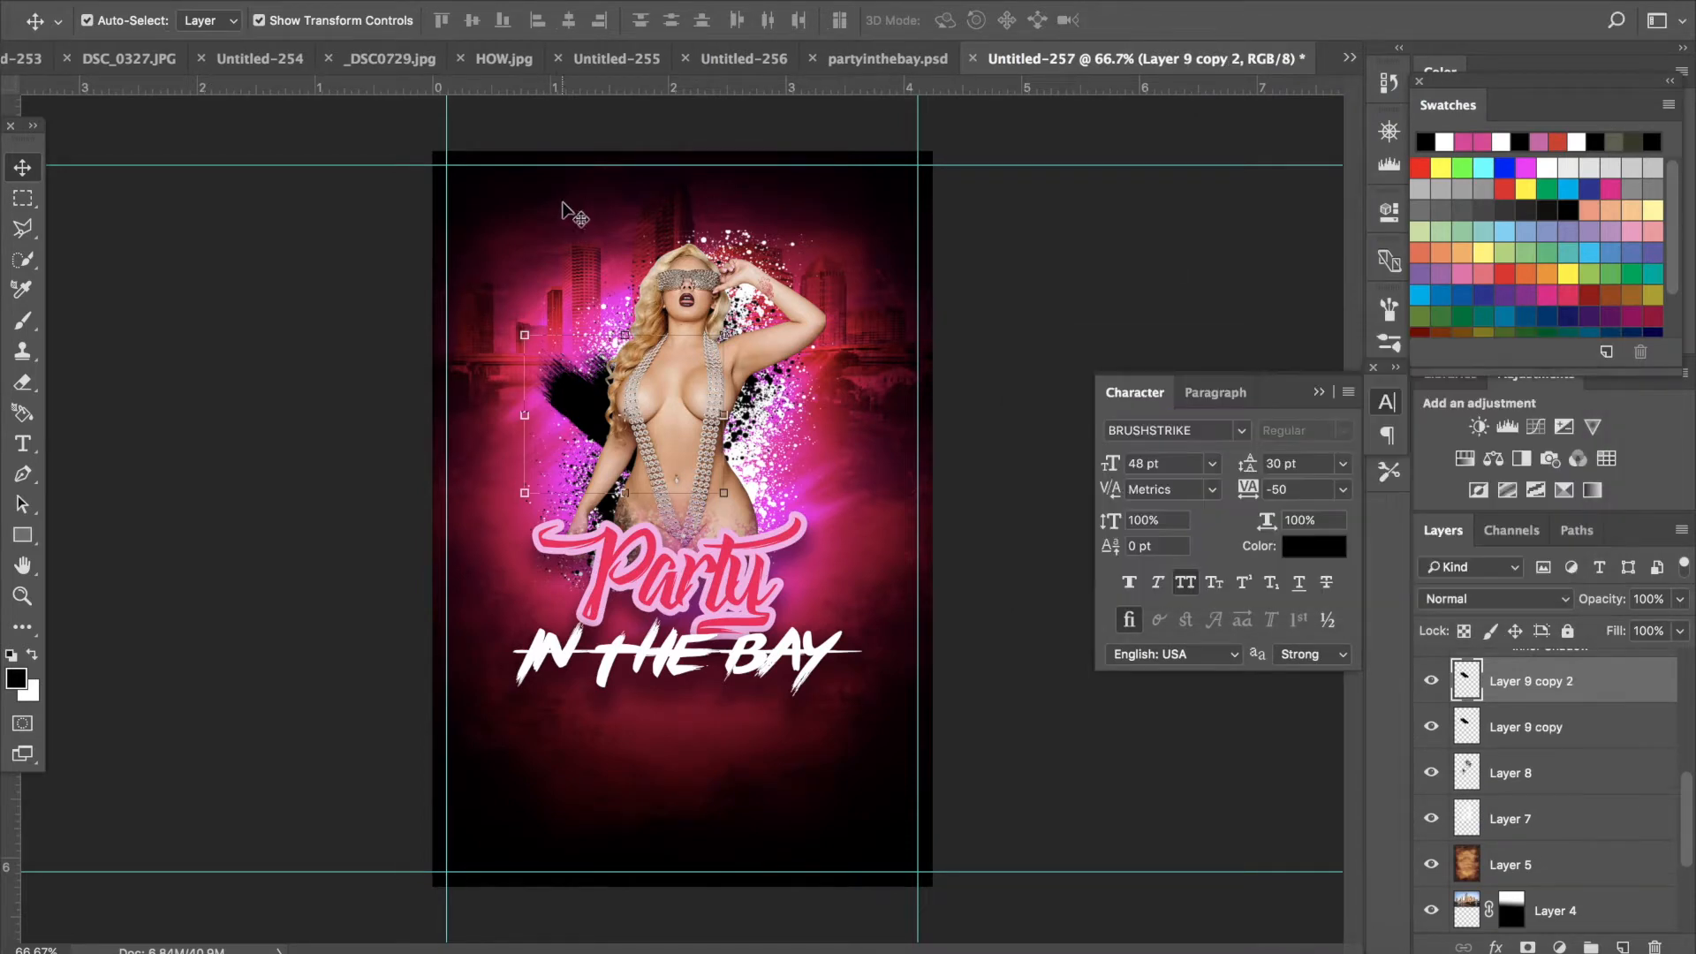
key(ctrl+t)
mouse_move(502, 327)
mouse_down()
mouse_move(870, 398)
mouse_move(875, 426)
mouse_up()
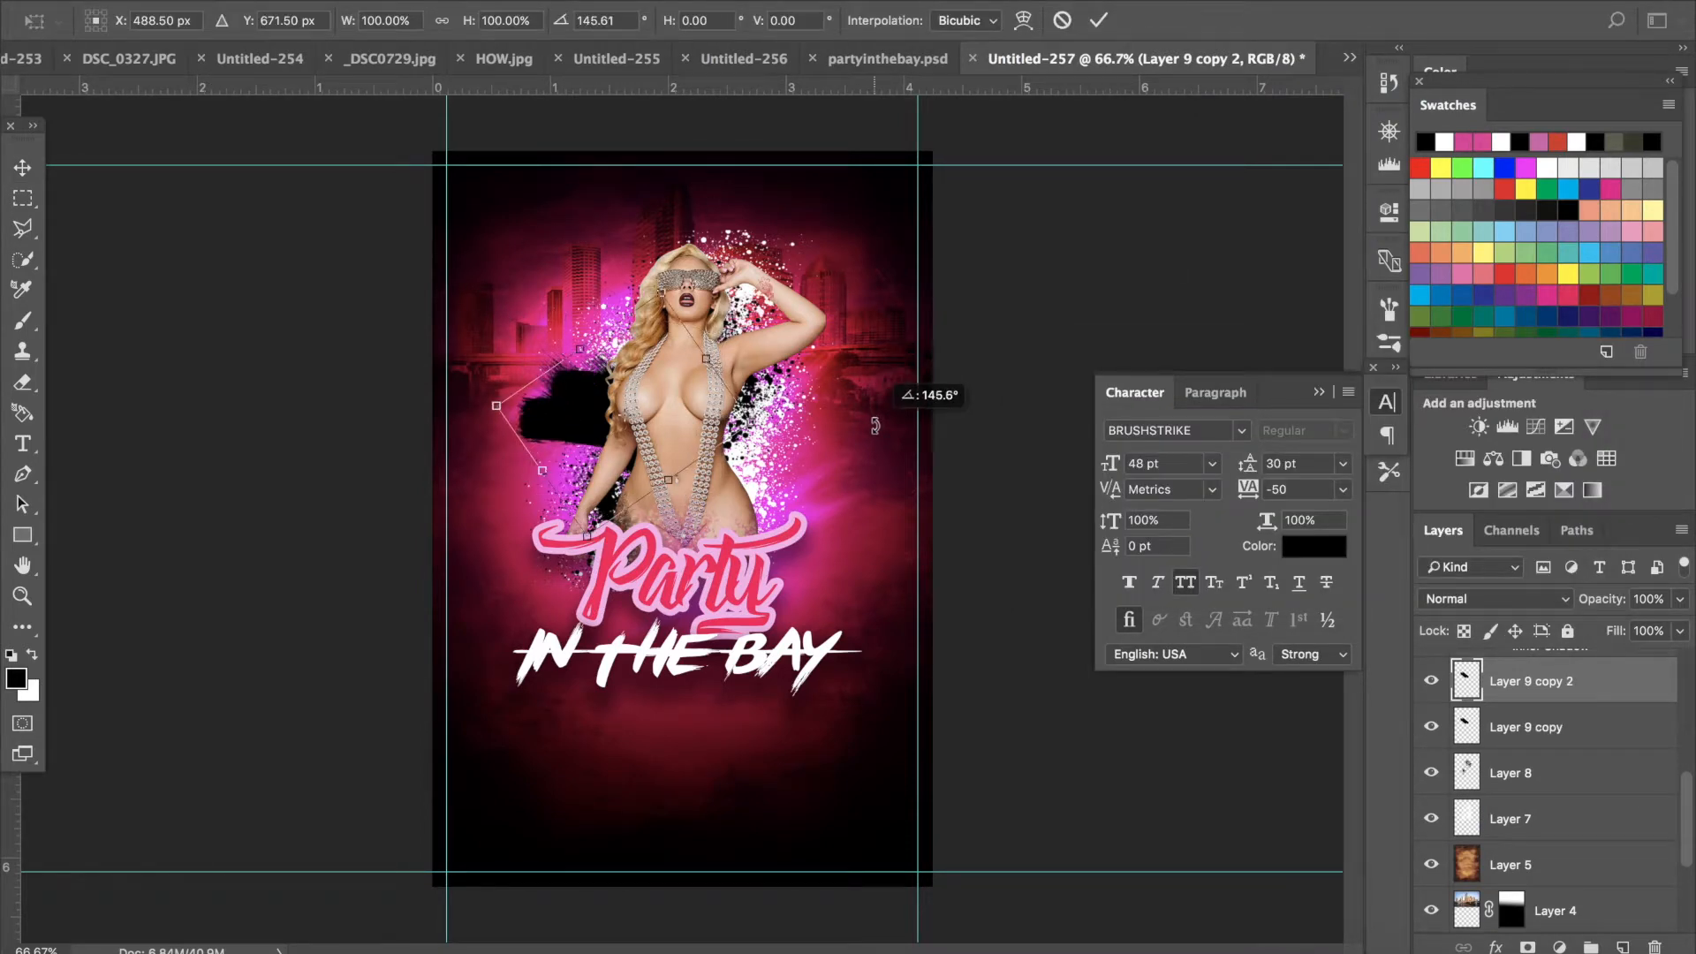
mouse_move(570, 449)
mouse_down()
mouse_move(596, 442)
mouse_move(645, 501)
mouse_move(681, 492)
mouse_up()
drag(568, 350, 638, 316)
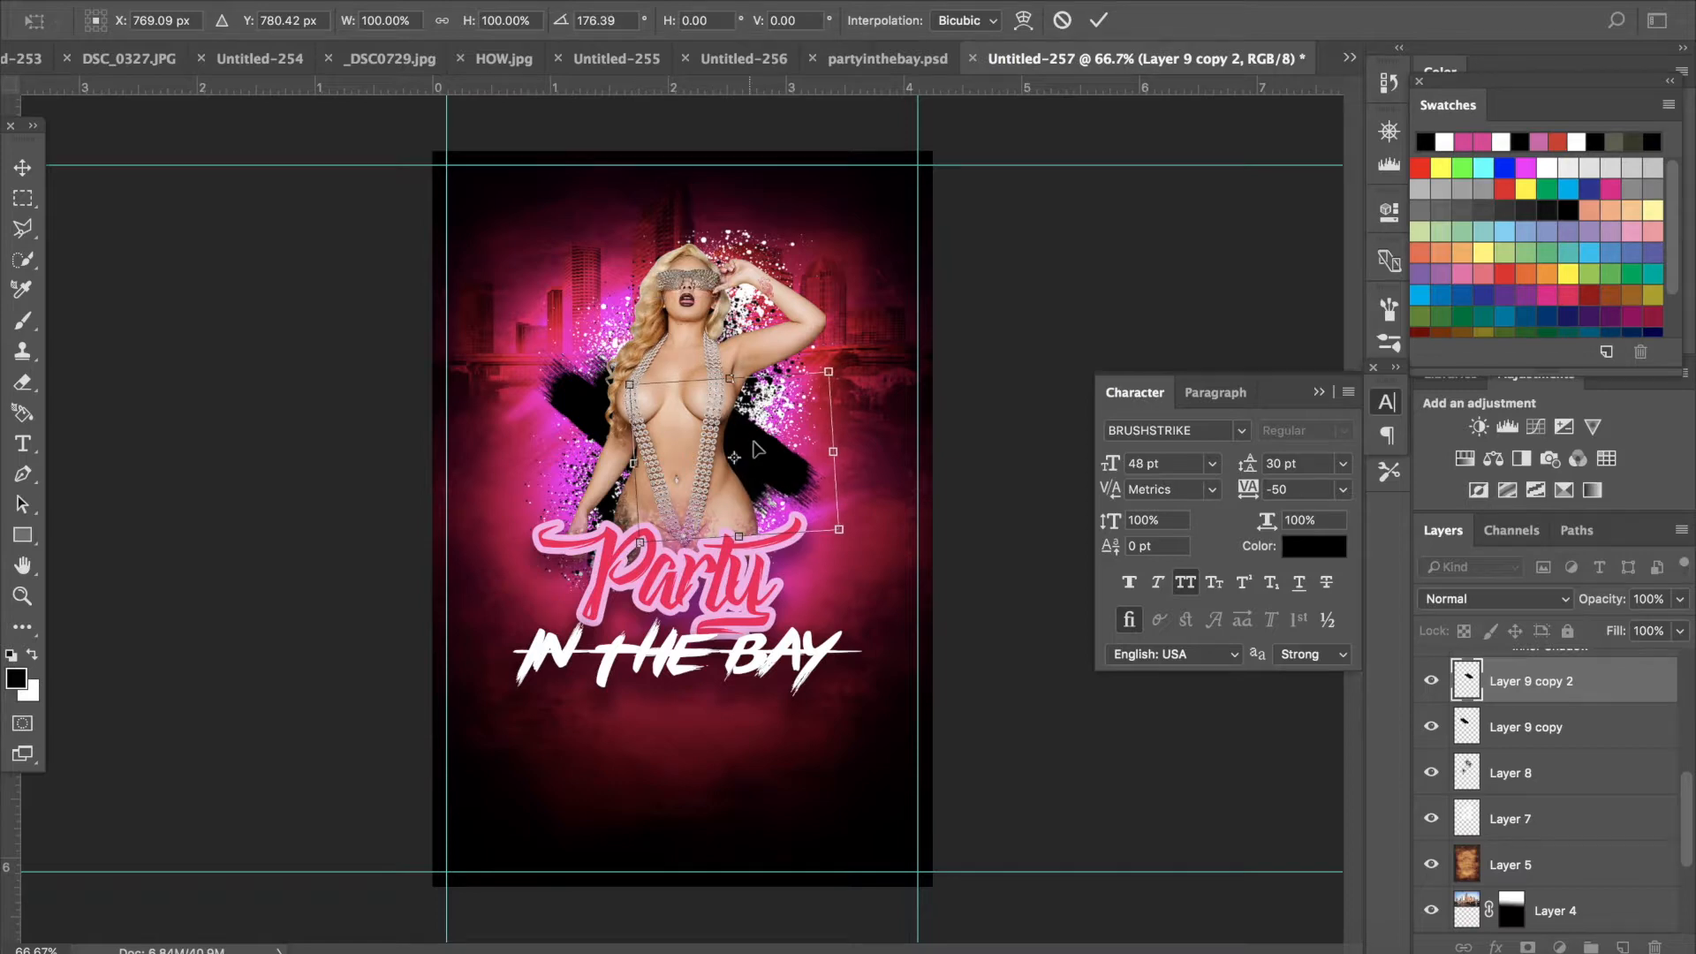
mouse_move(763, 439)
mouse_down()
mouse_move(767, 362)
mouse_move(781, 375)
mouse_move(764, 499)
mouse_move(795, 446)
mouse_move(771, 420)
mouse_move(762, 440)
mouse_up()
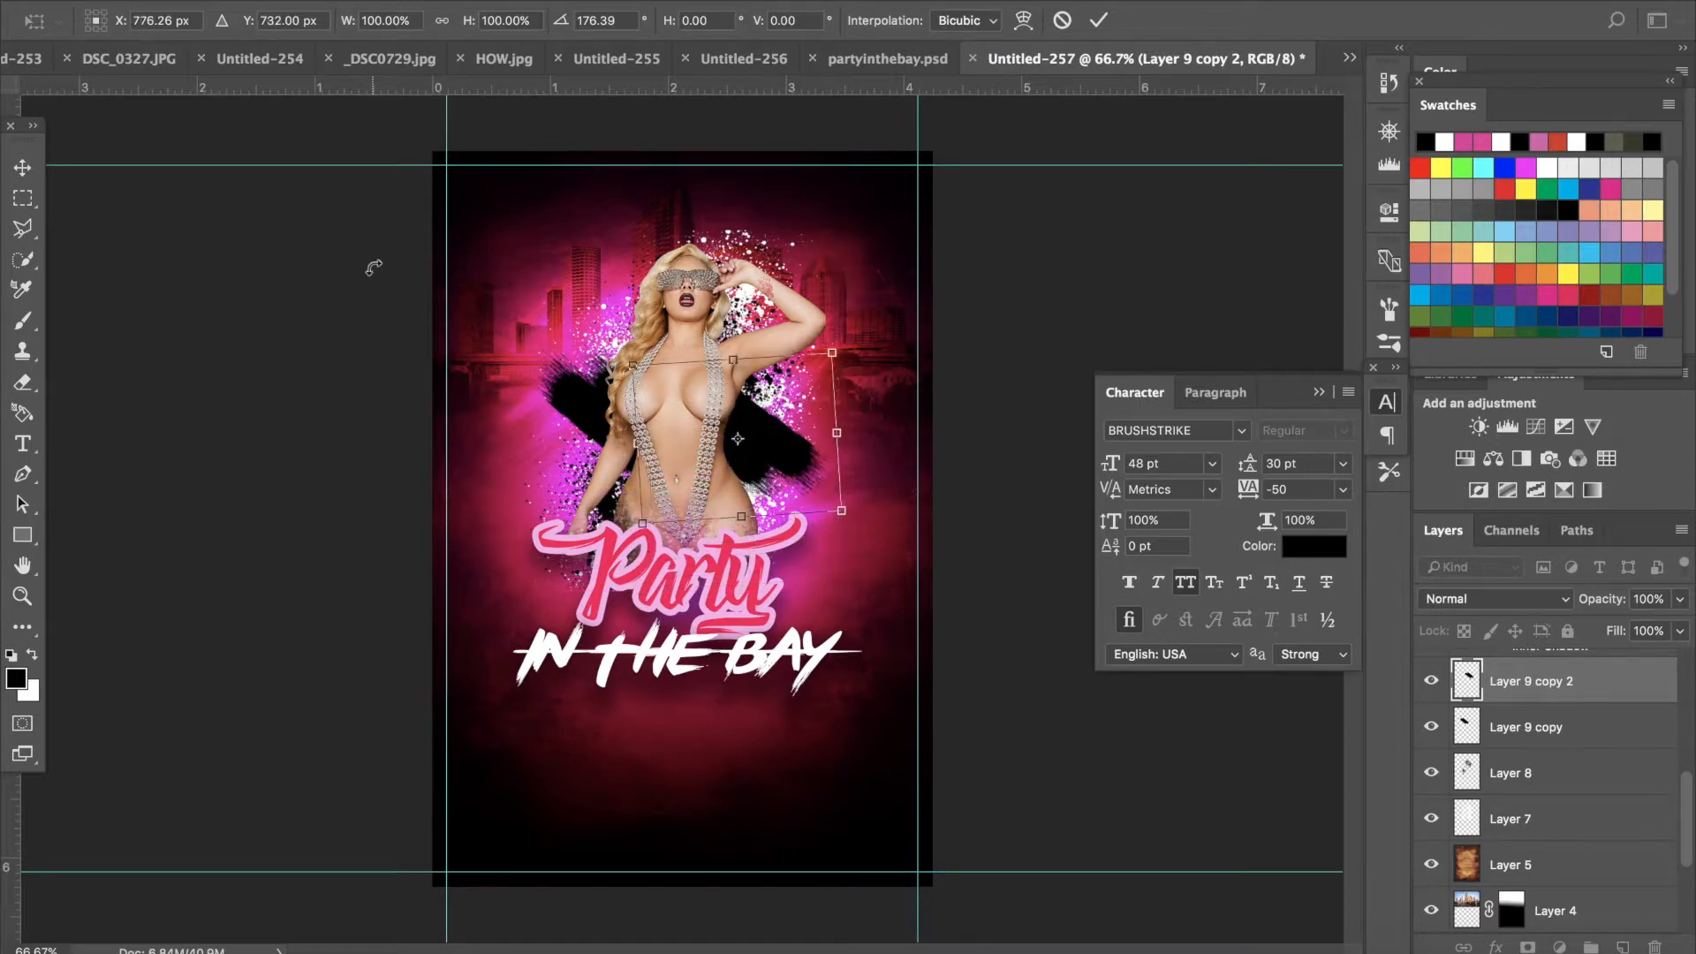
click(23, 167)
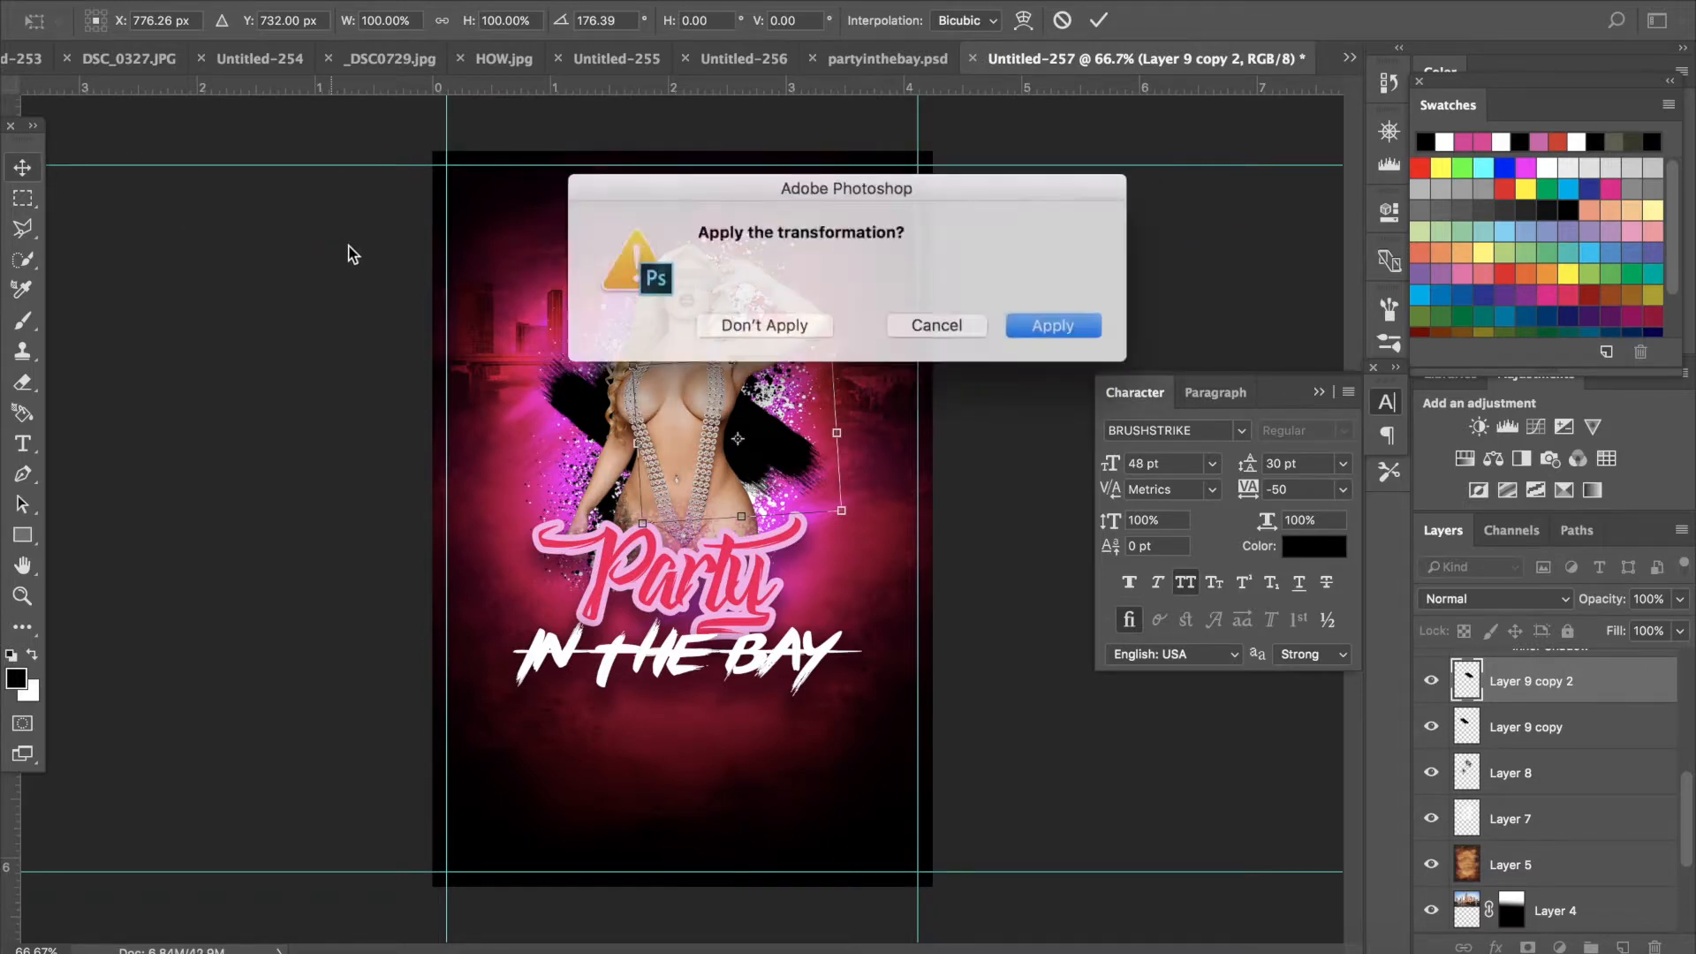
click(1031, 332)
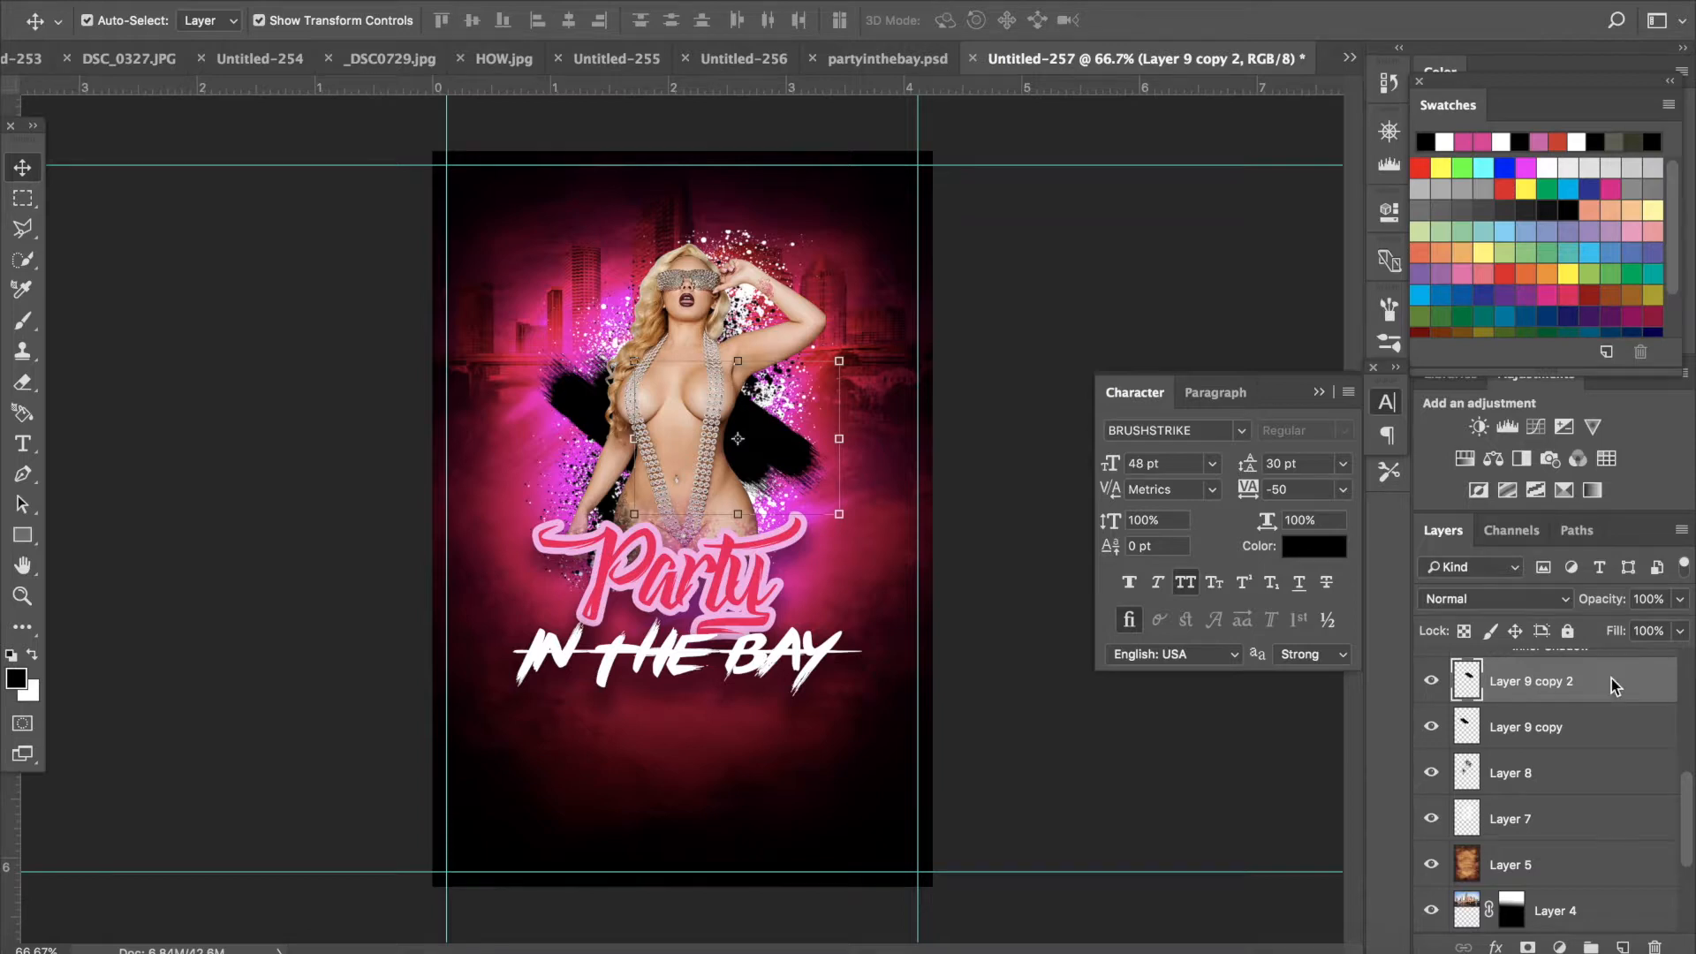
- Add a white Color Overlay layer style to the copied streak
double_click(1613, 685)
click(773, 507)
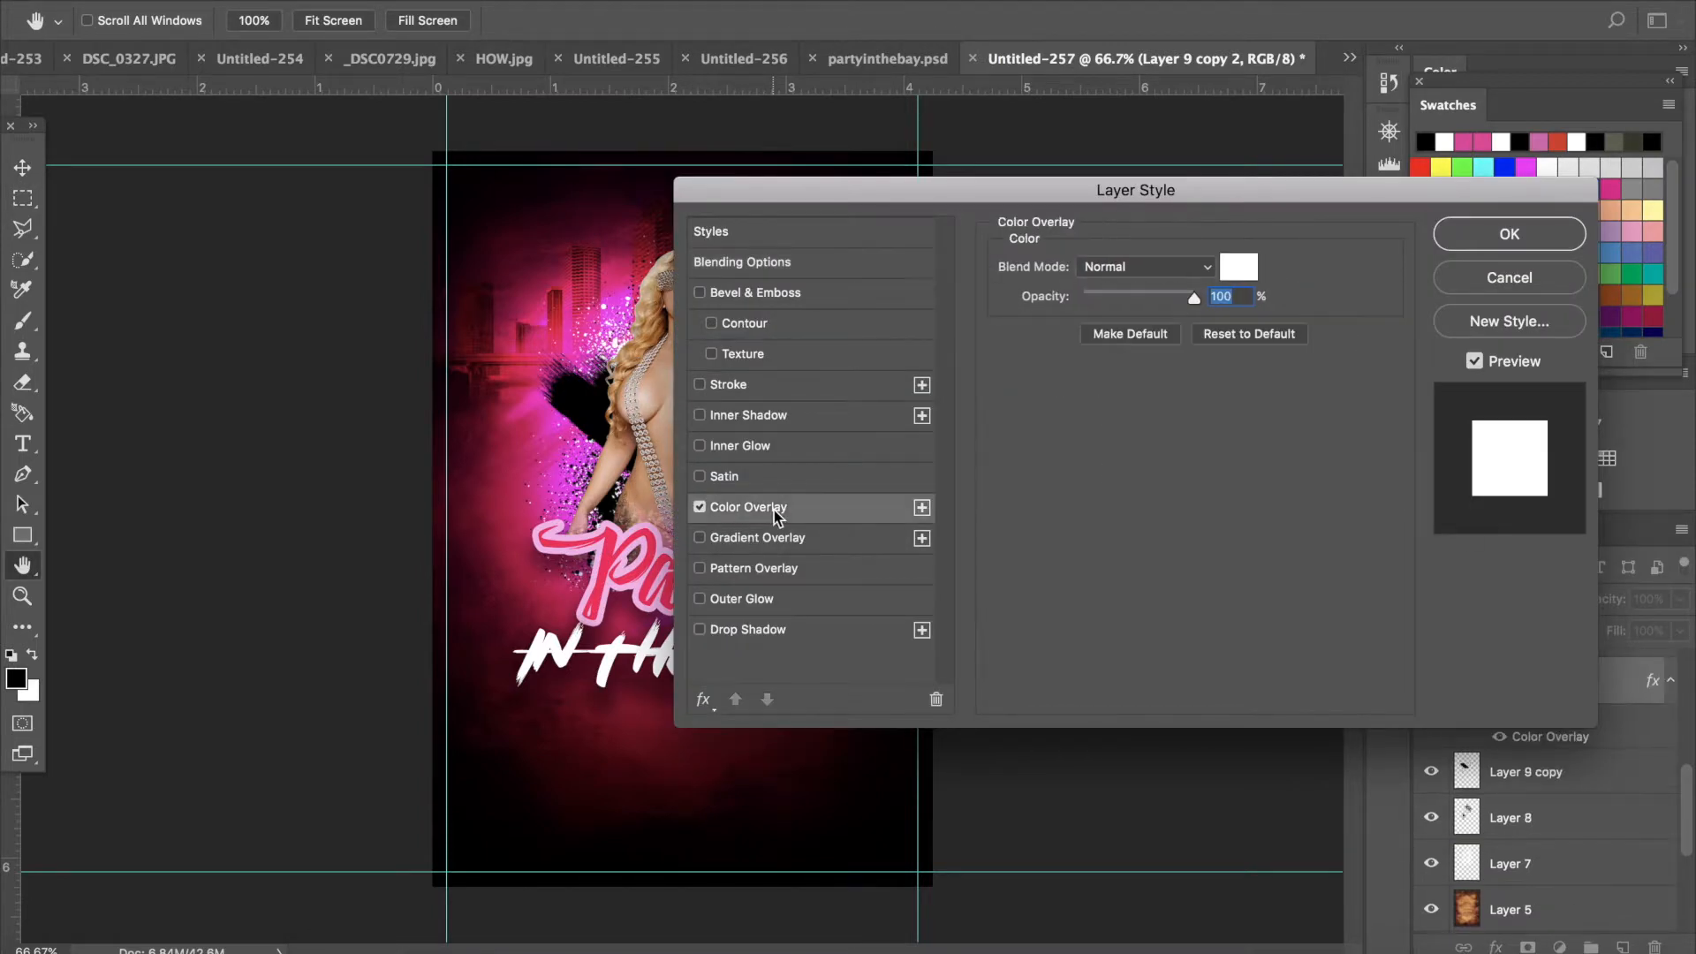
click(1473, 239)
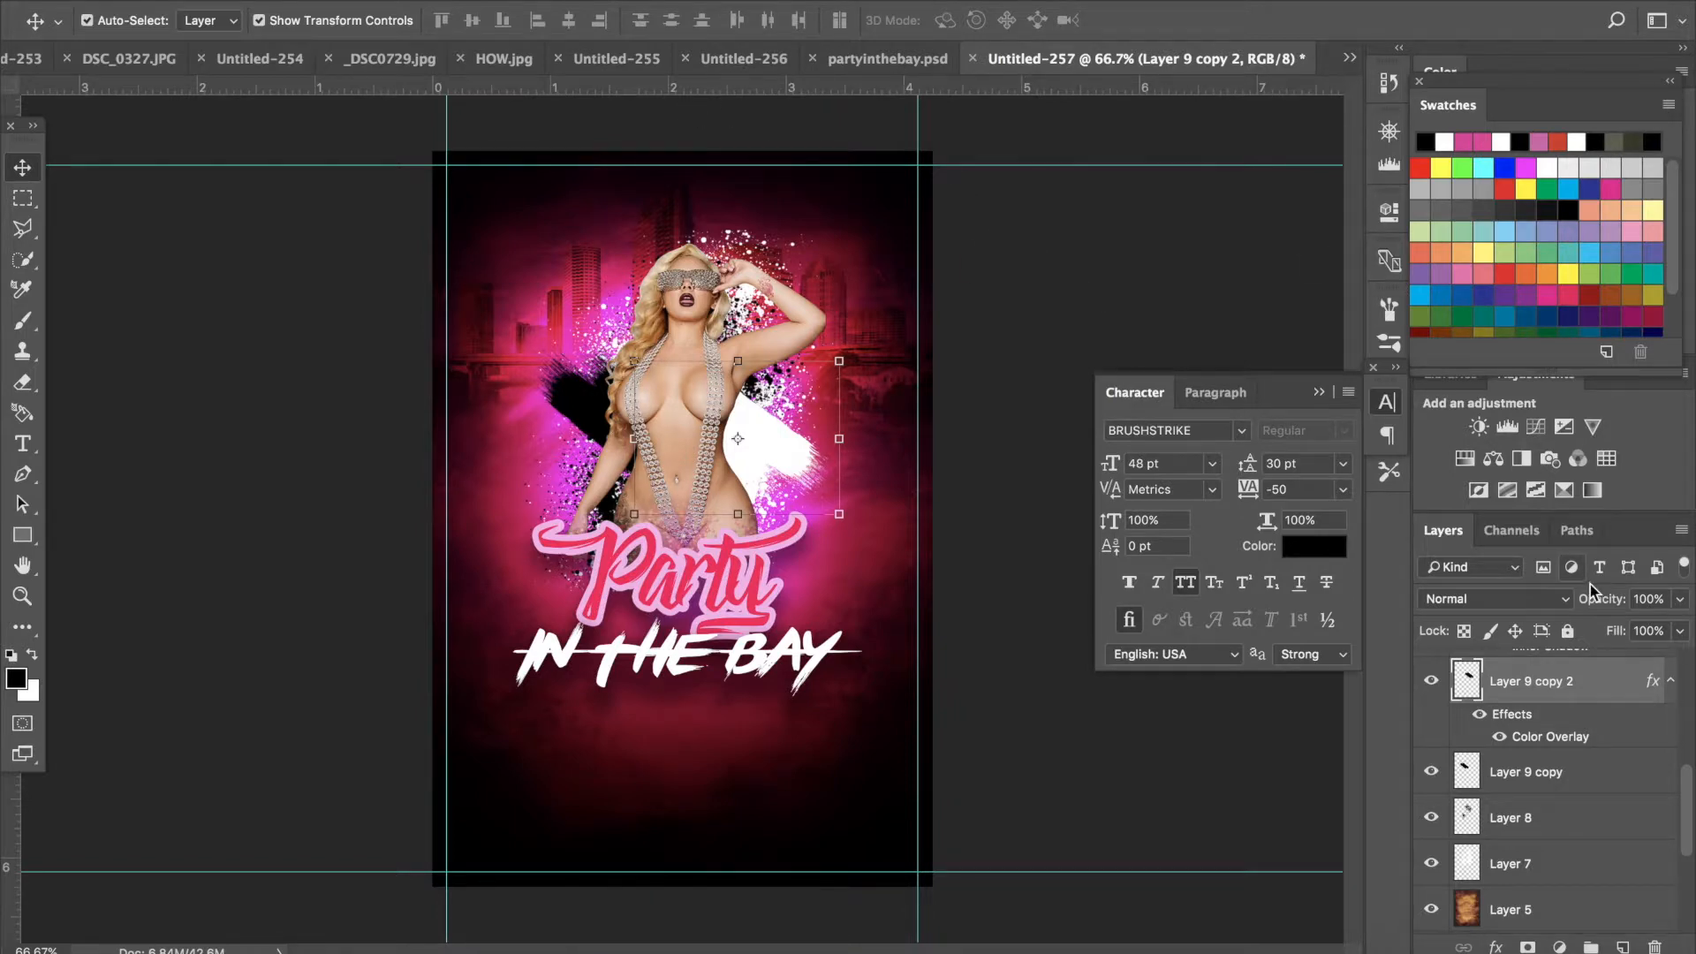
- Add a Gradient Map adjustment layer above the model layer and lower its opacity to 46%
scroll(1604, 691, up, 5)
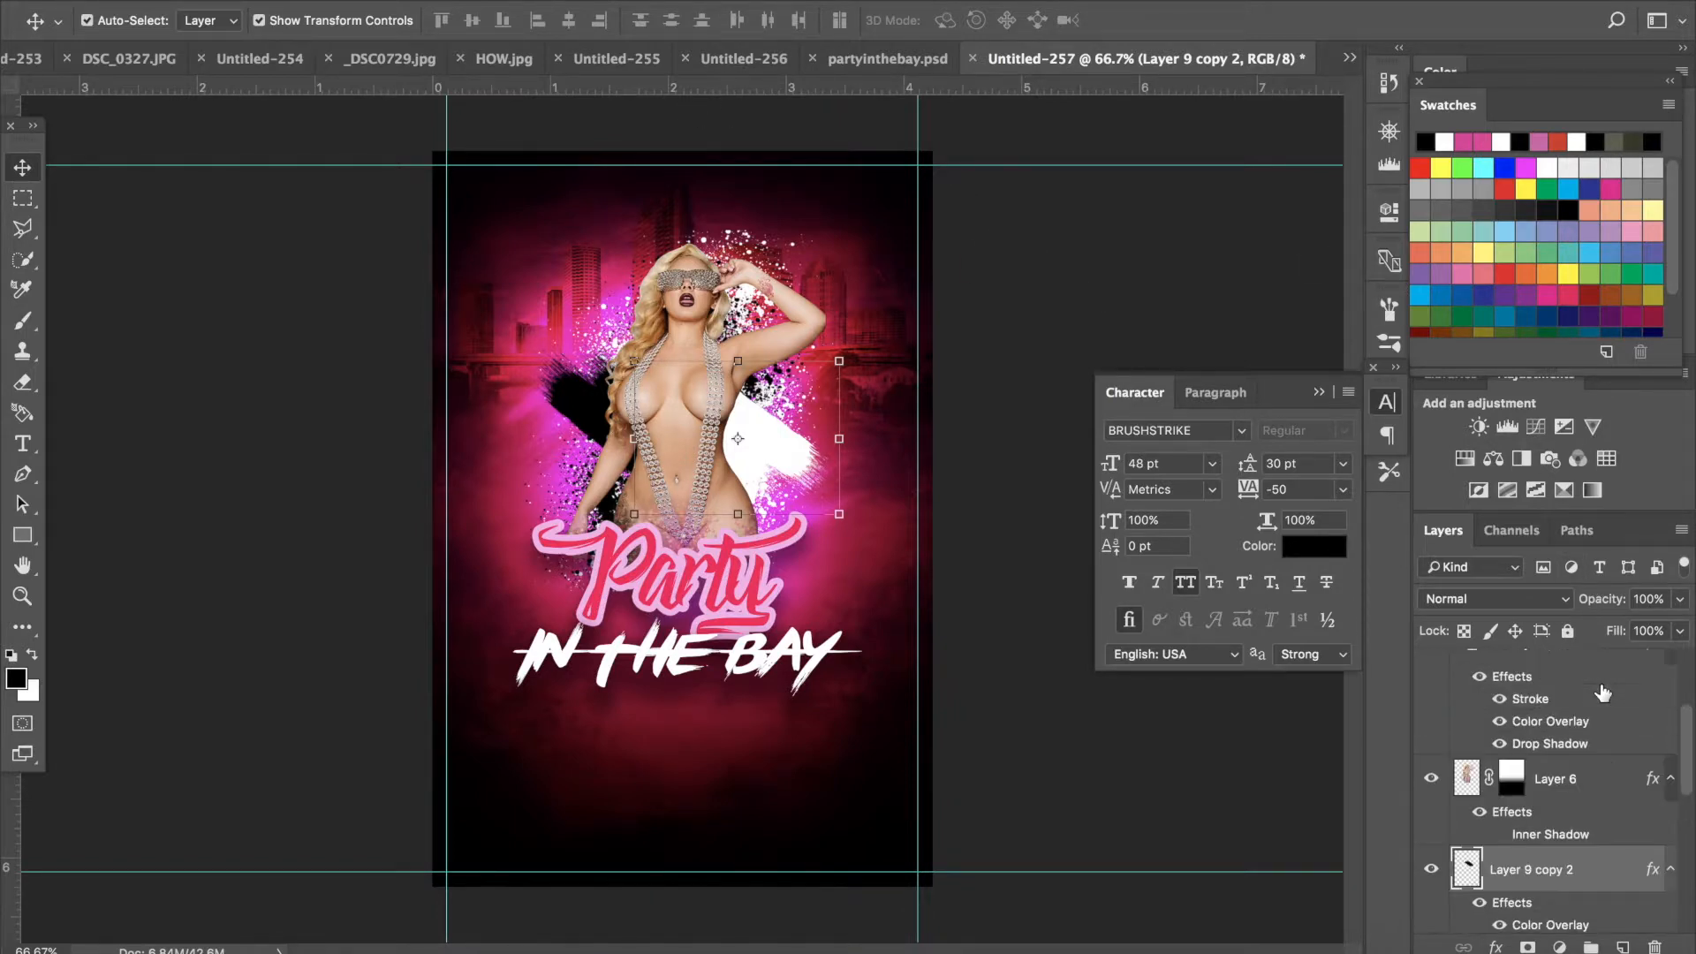
scroll(1603, 692, down, 1)
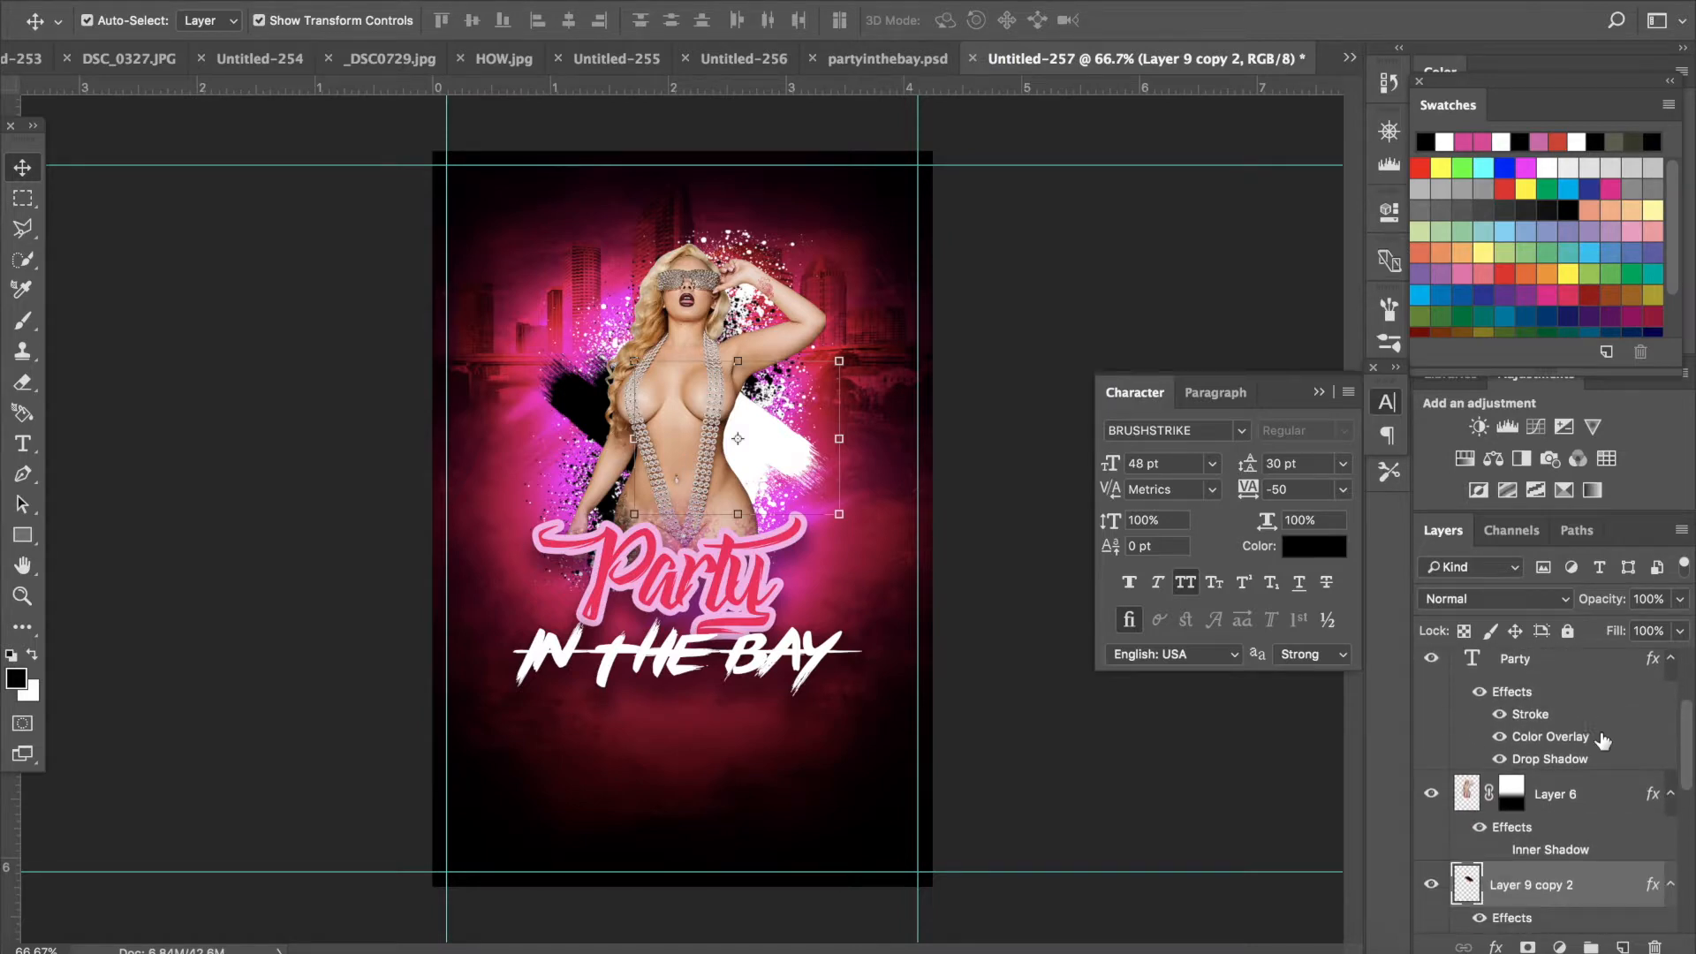
click(1606, 787)
click(1560, 947)
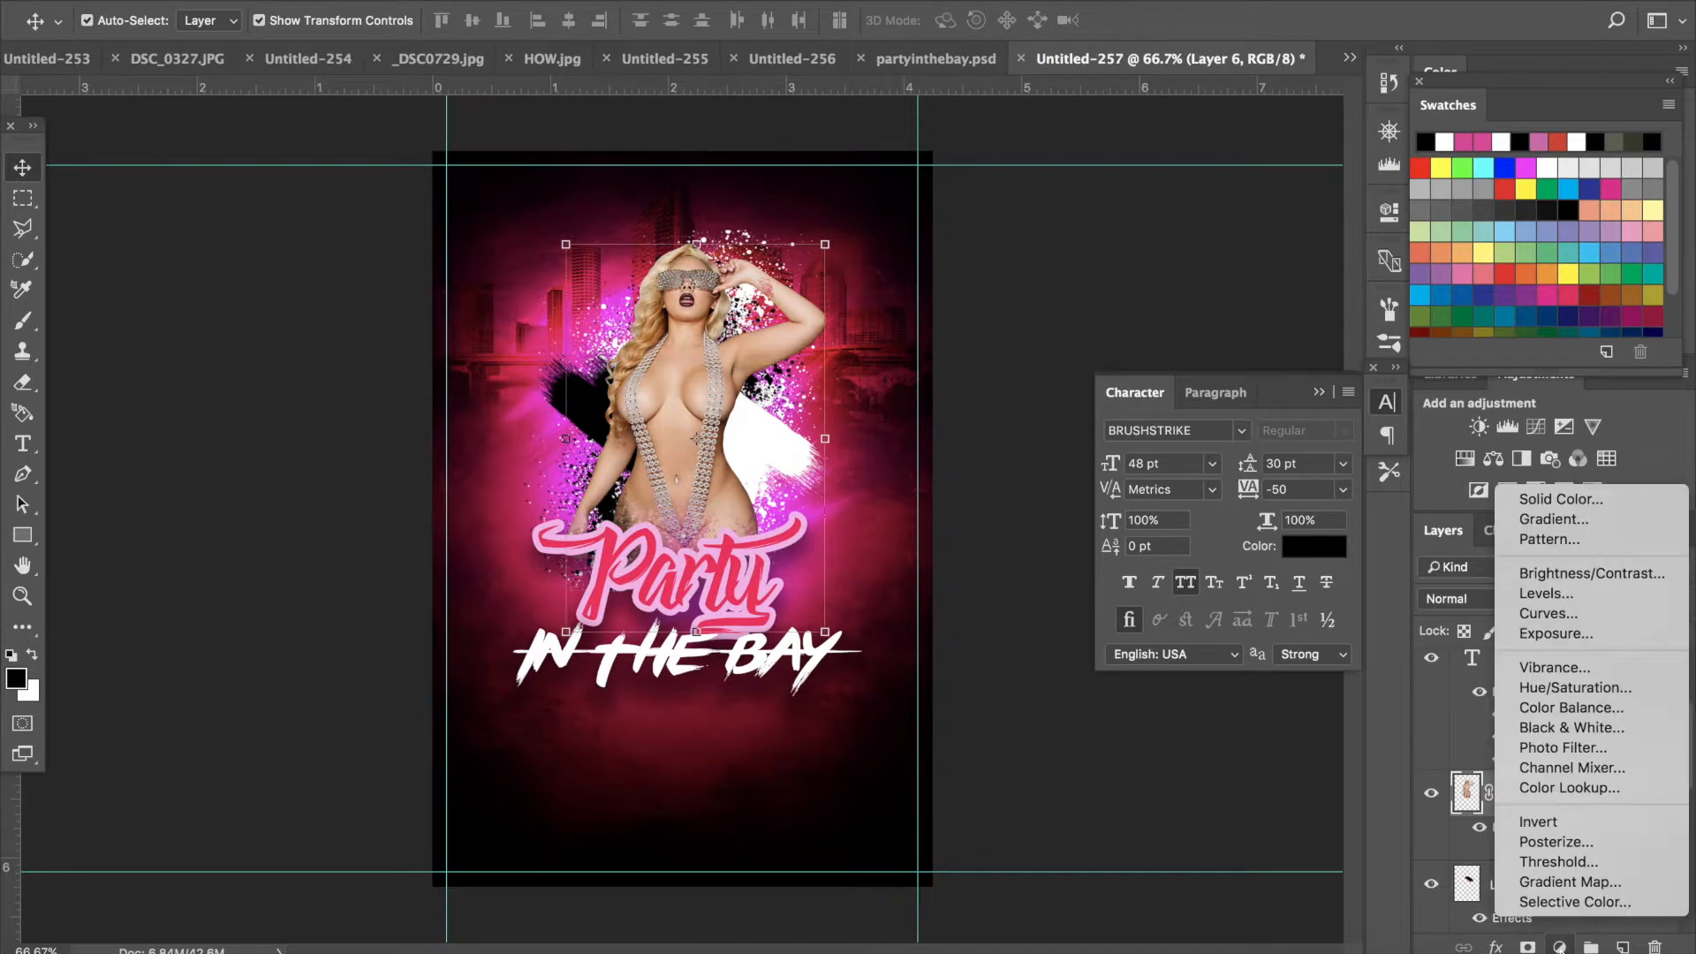
click(1570, 882)
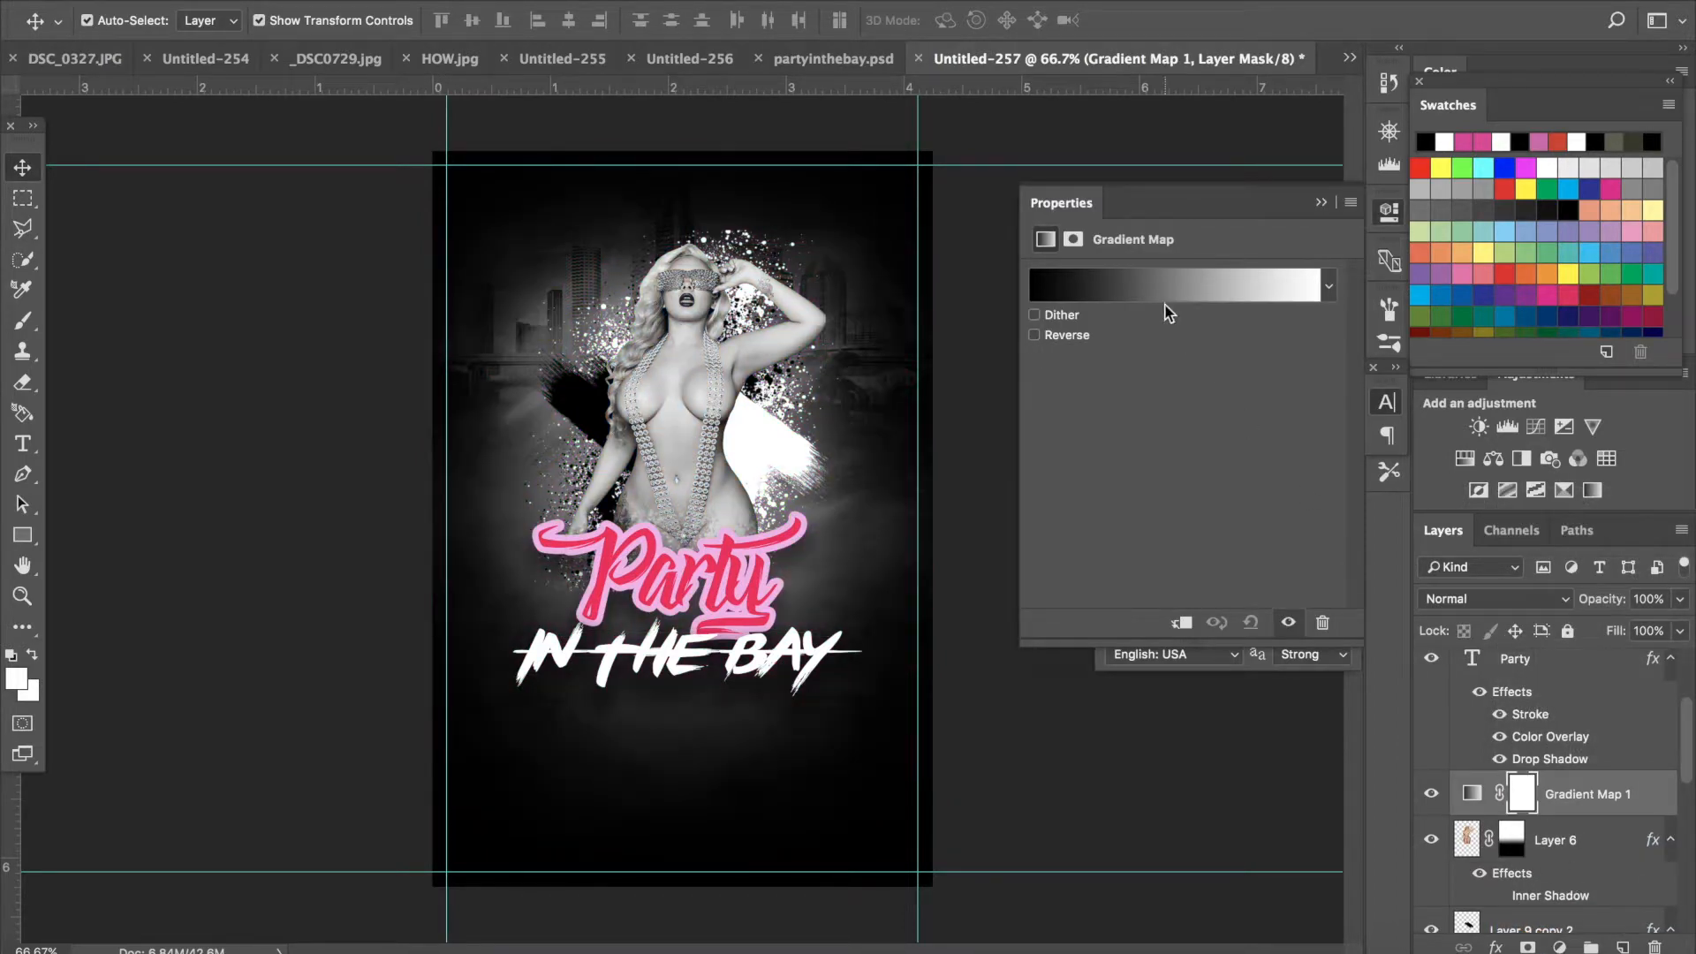
click(1681, 599)
drag(1661, 629, 1626, 629)
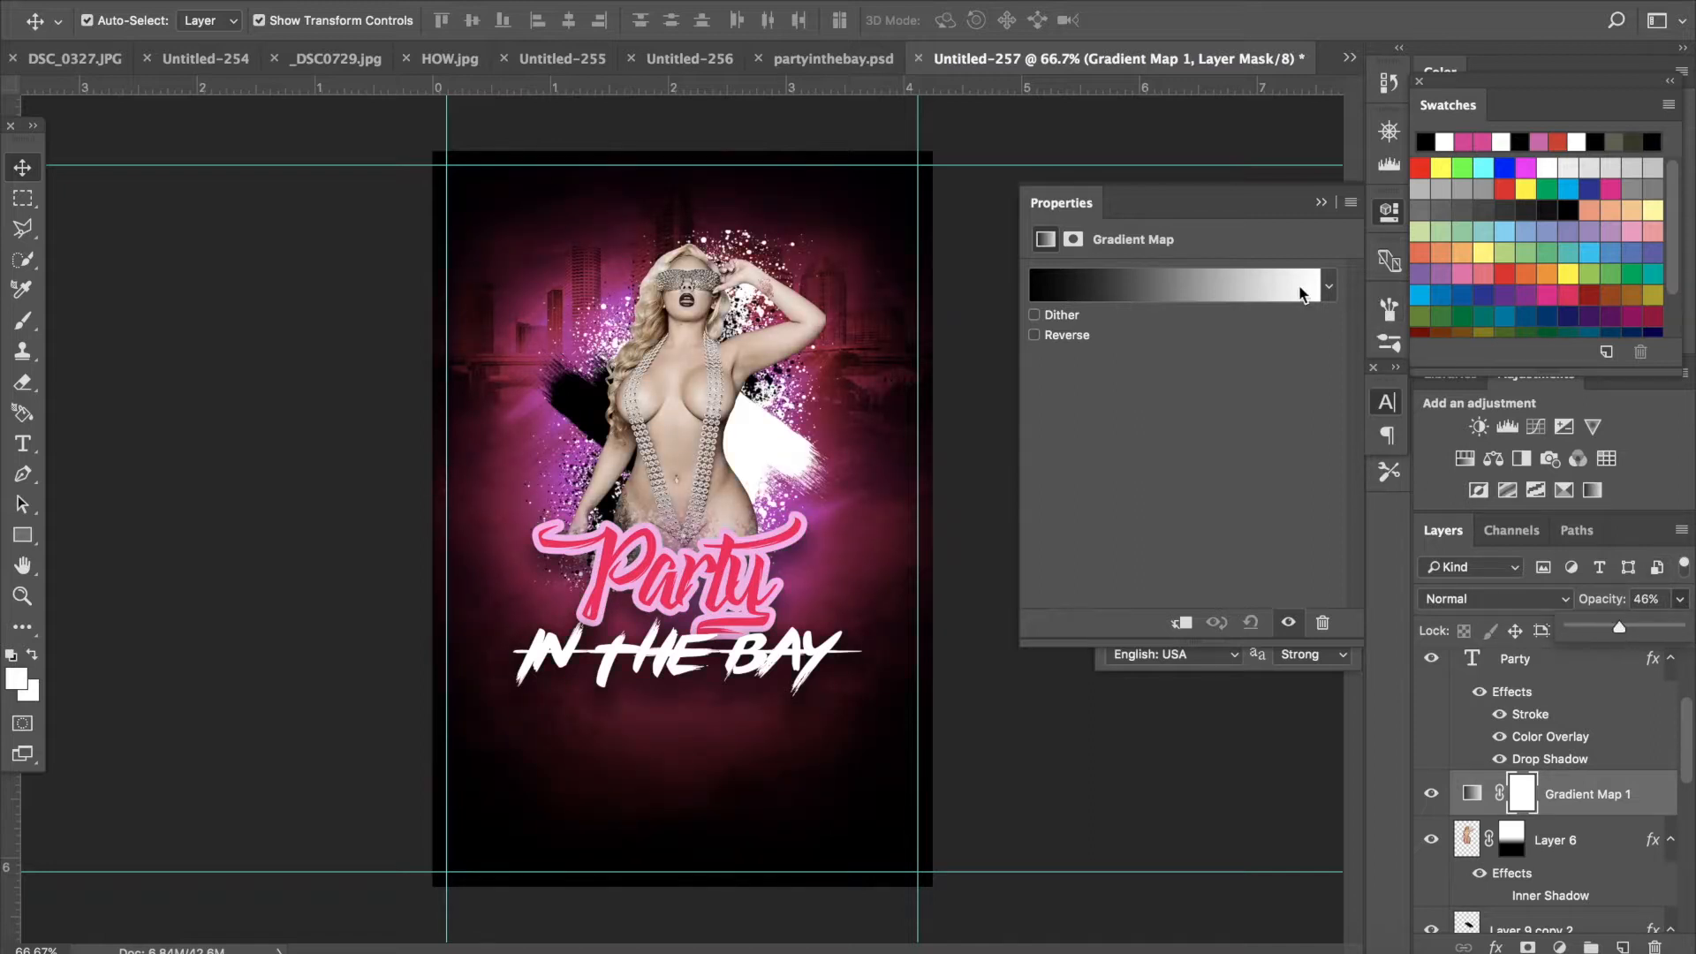
- Open the gradient map's editor and try pink colors on the white end stop before setting it back to ffffff
click(1323, 303)
click(1434, 709)
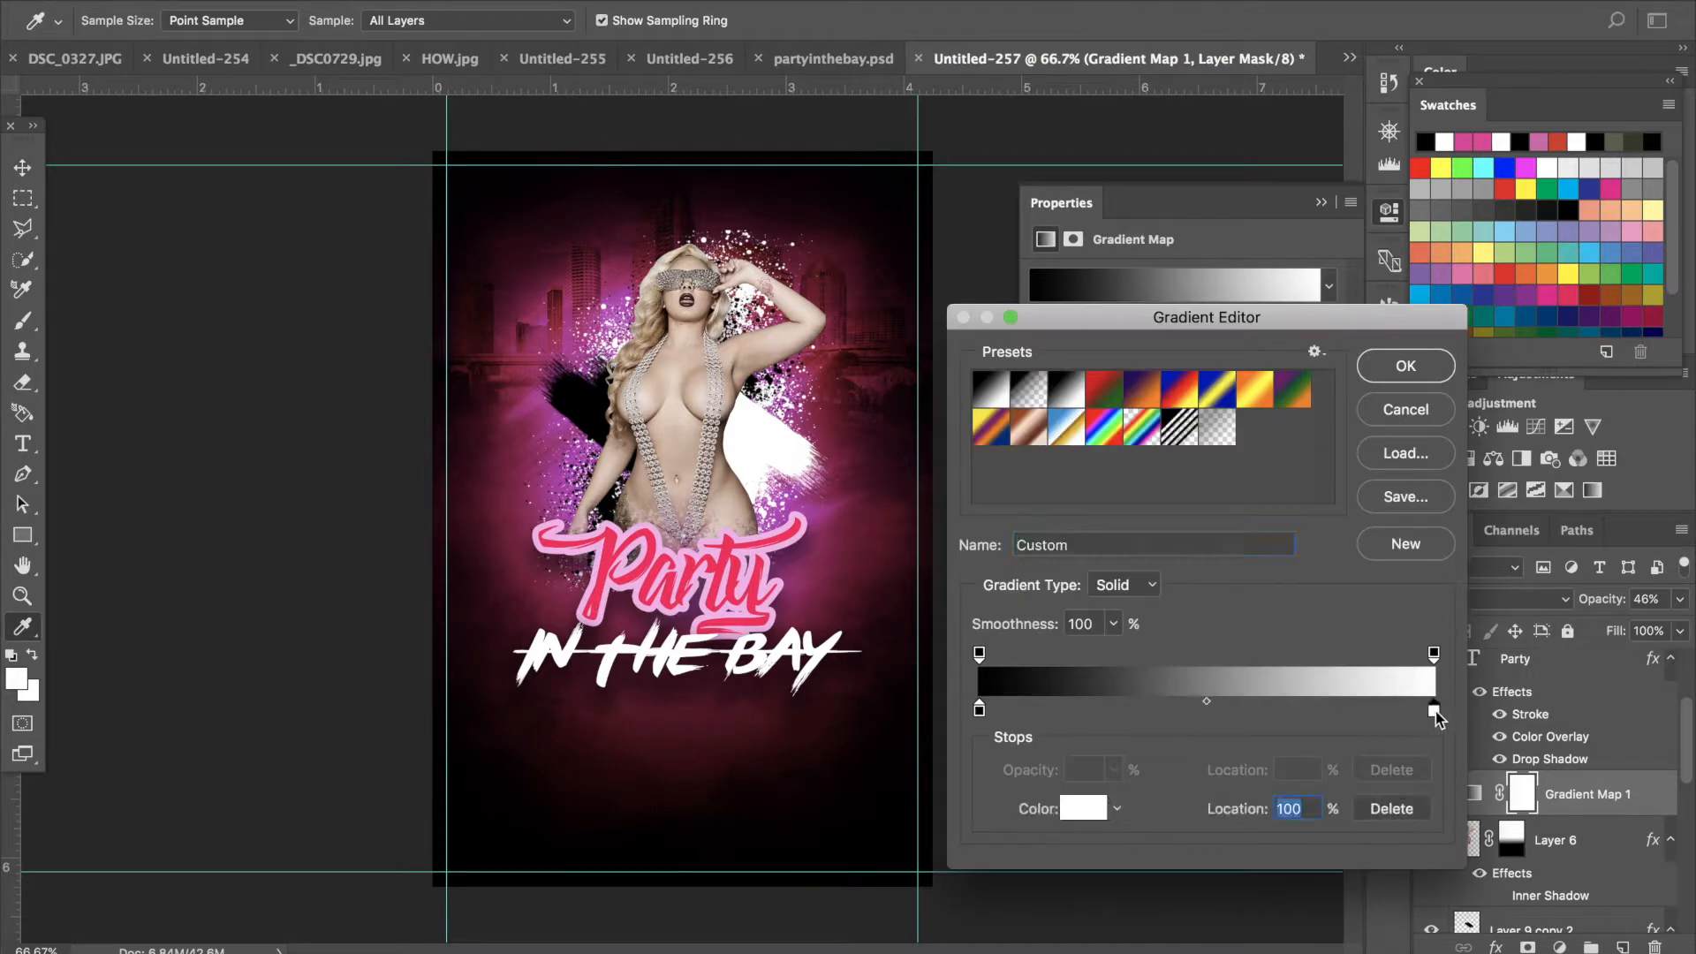
double_click(1424, 689)
drag(1310, 379, 1199, 242)
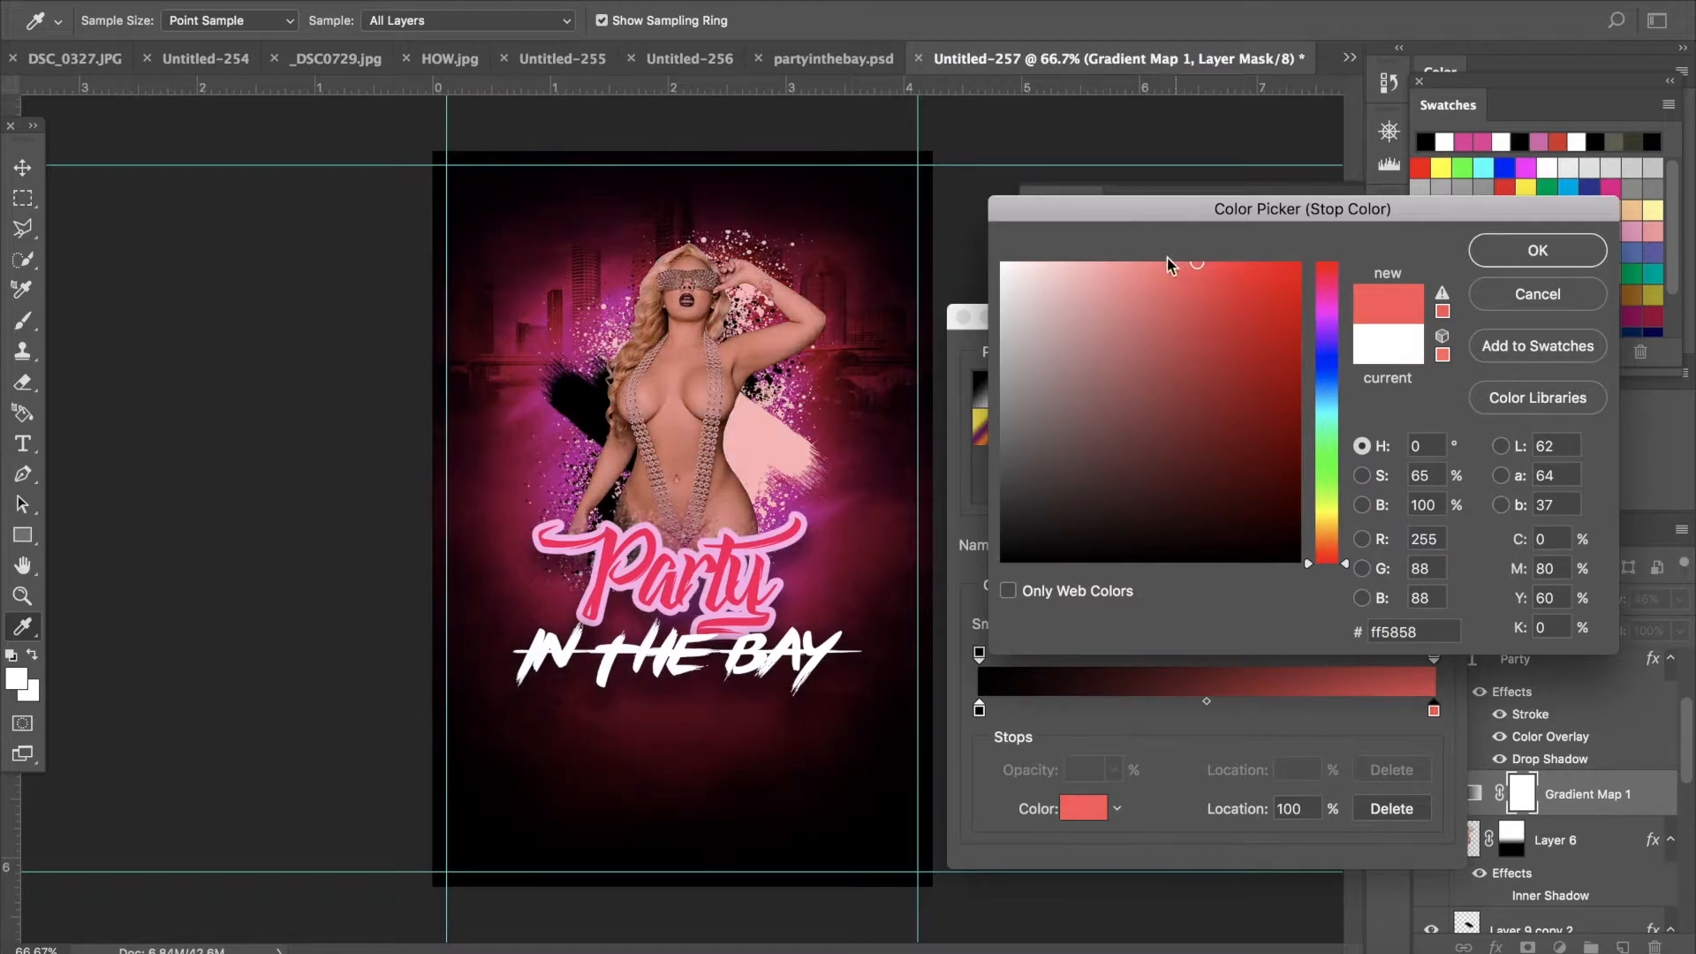
click(1095, 261)
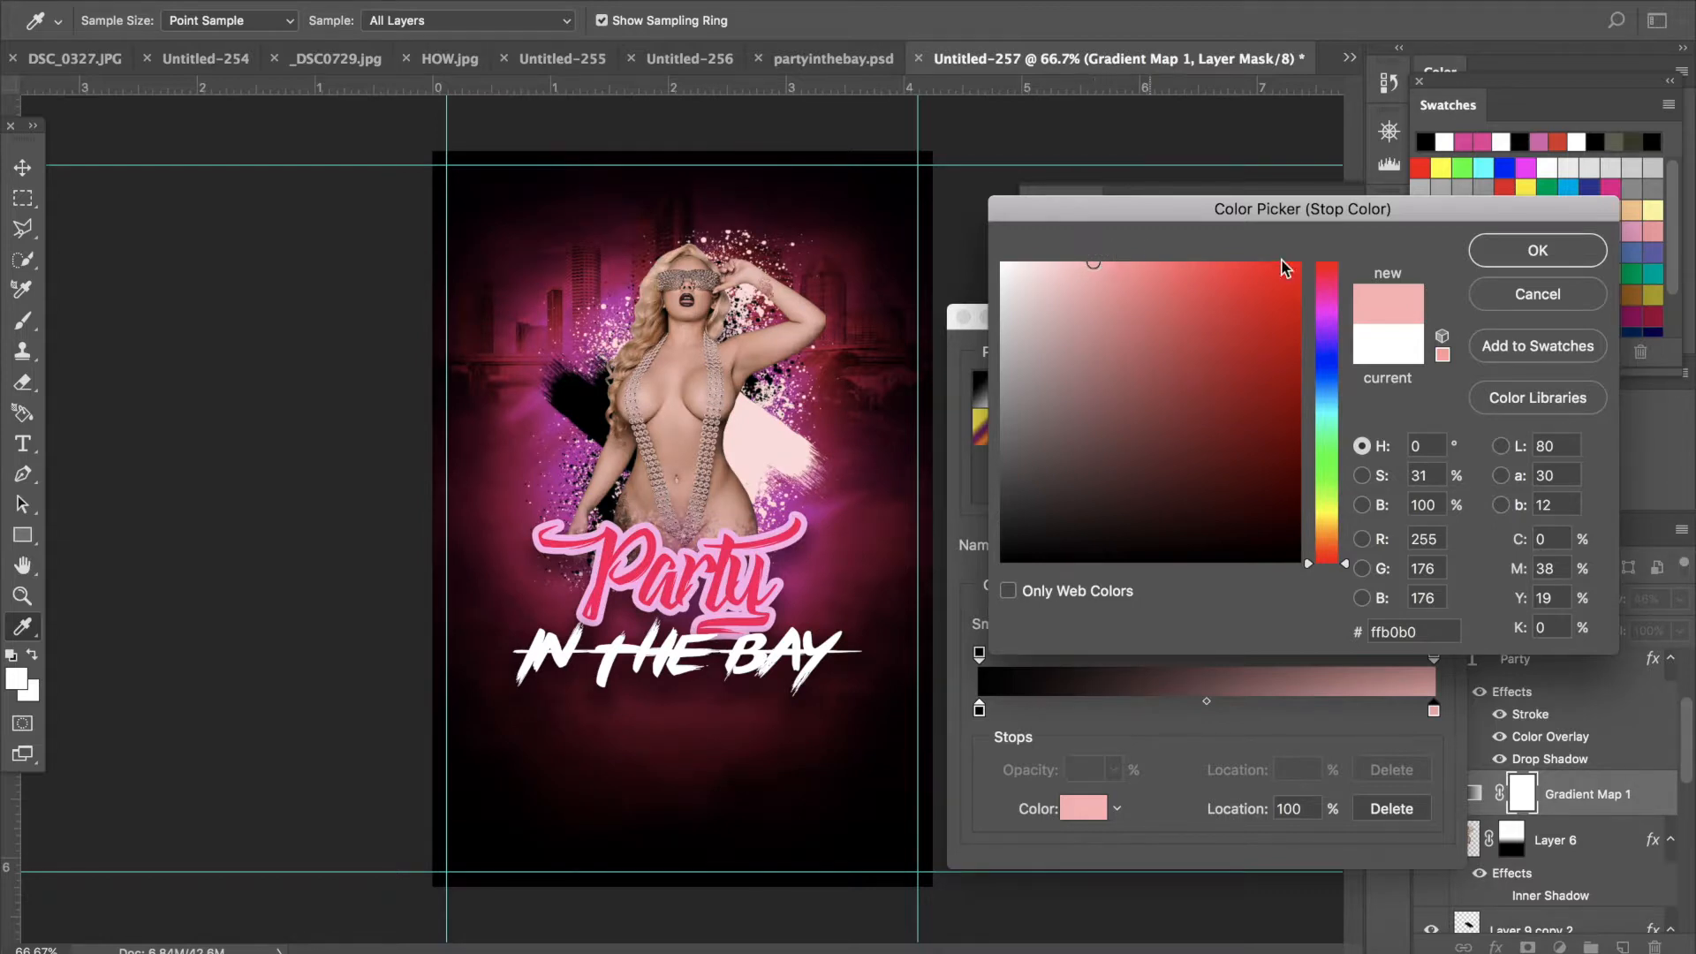
click(1325, 293)
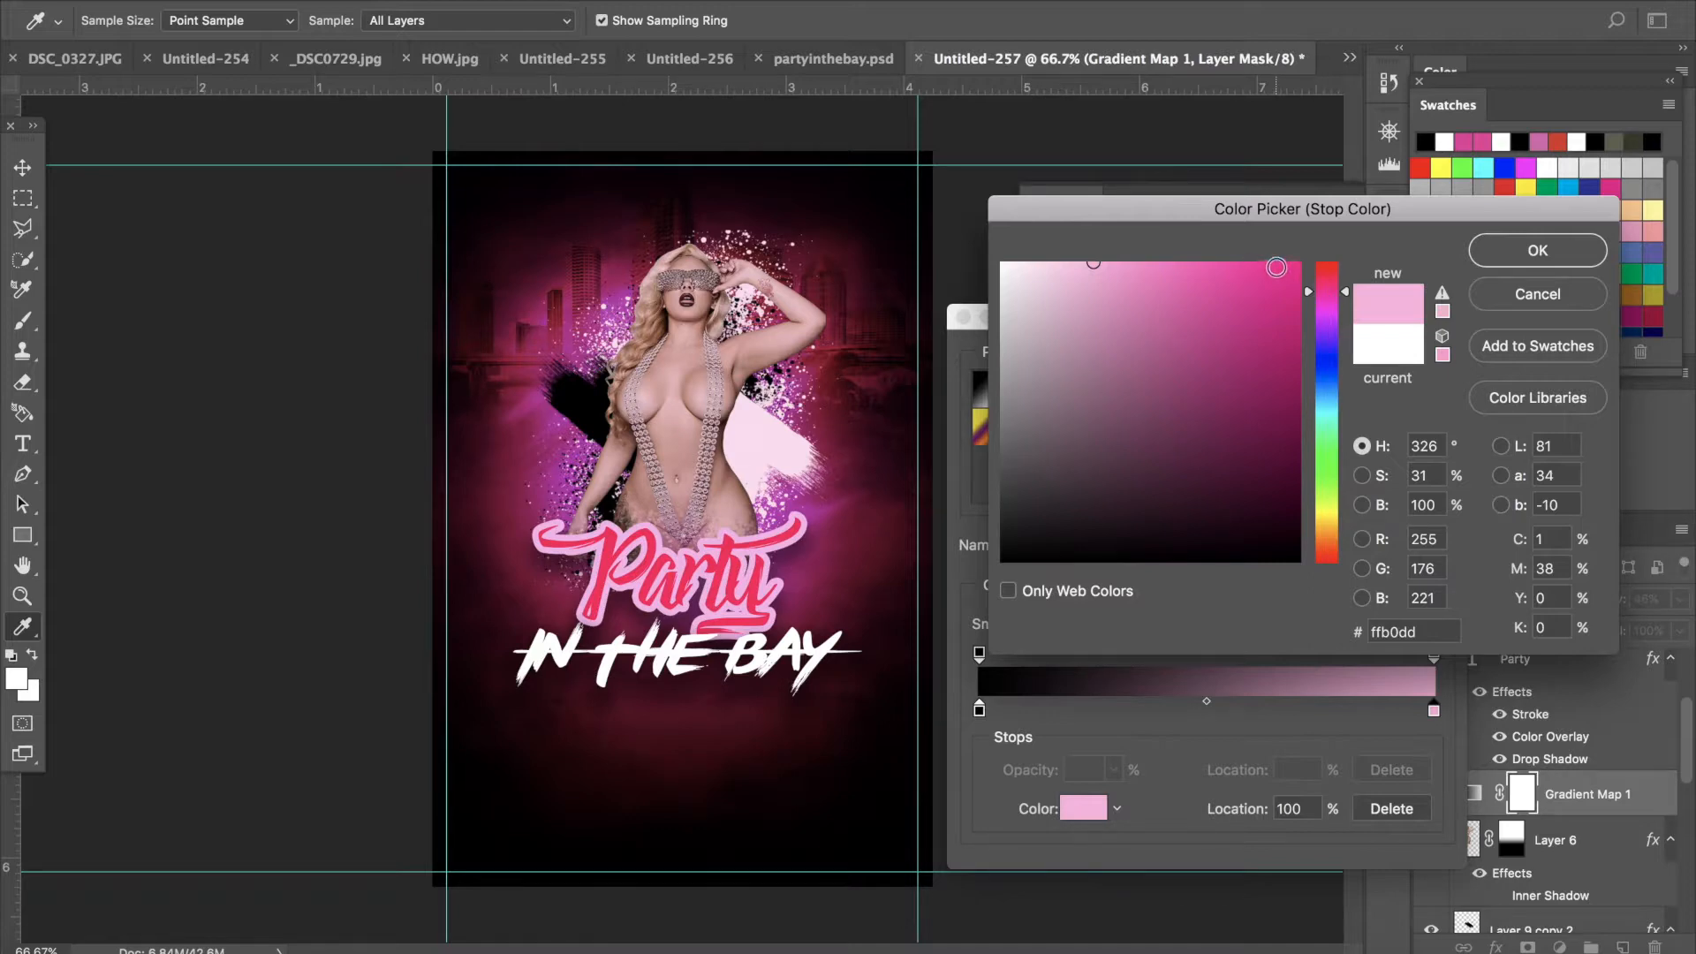
click(1295, 264)
drag(1024, 284, 944, 222)
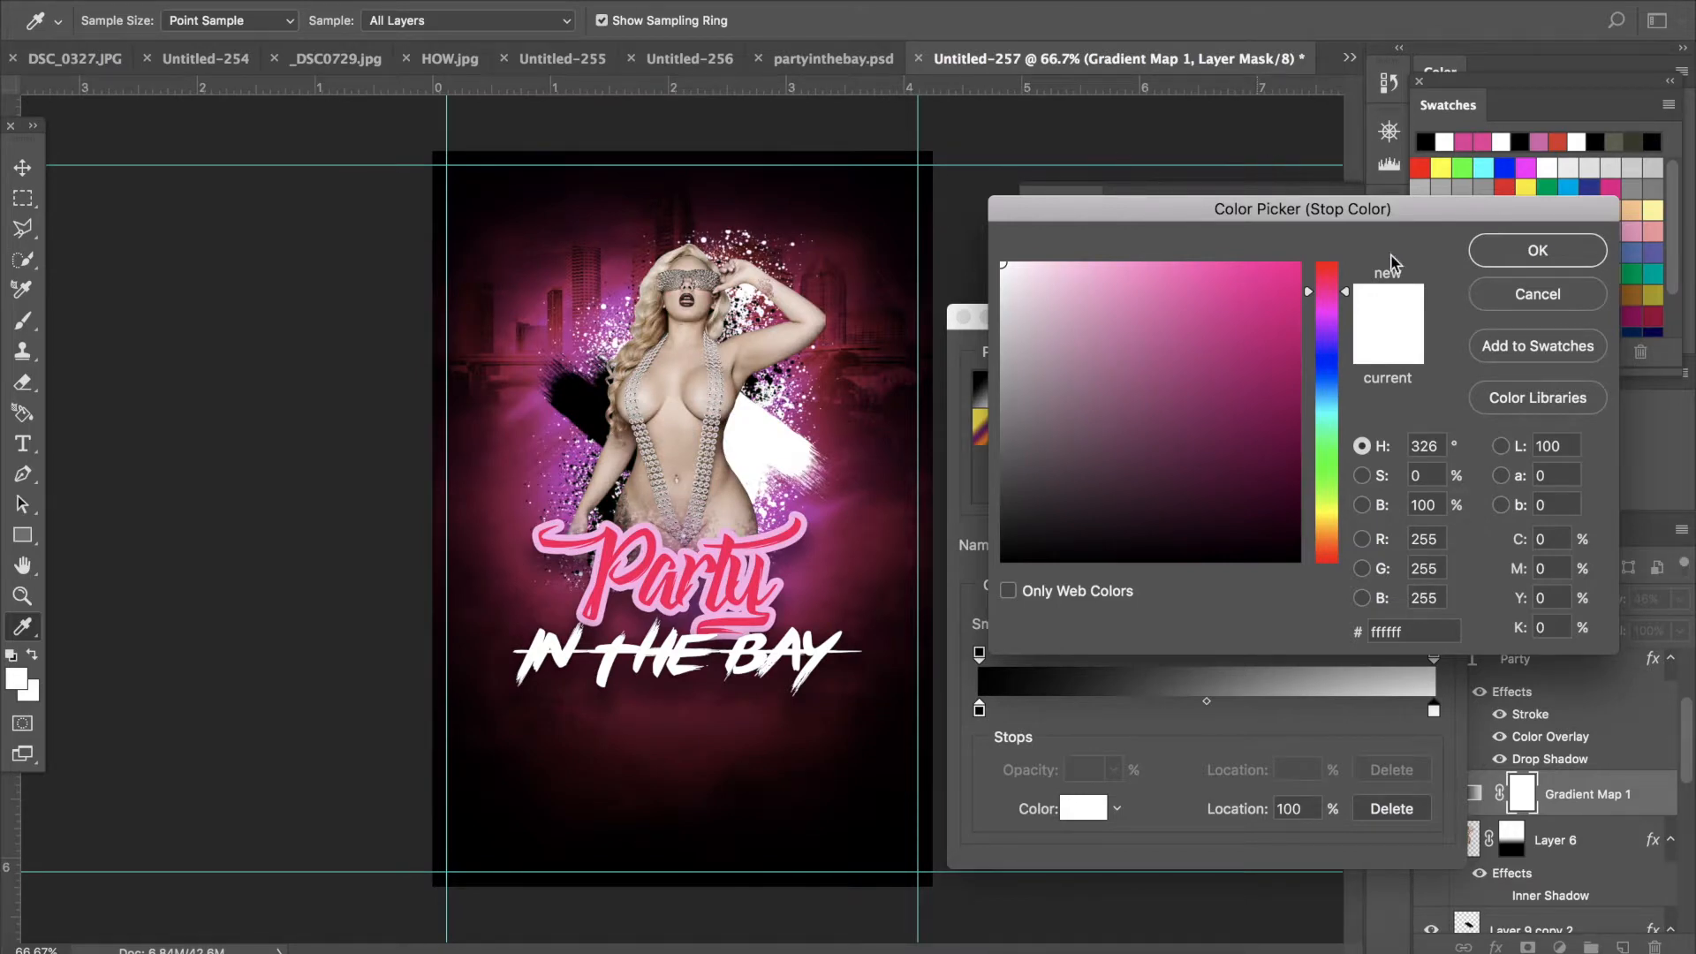
click(1515, 250)
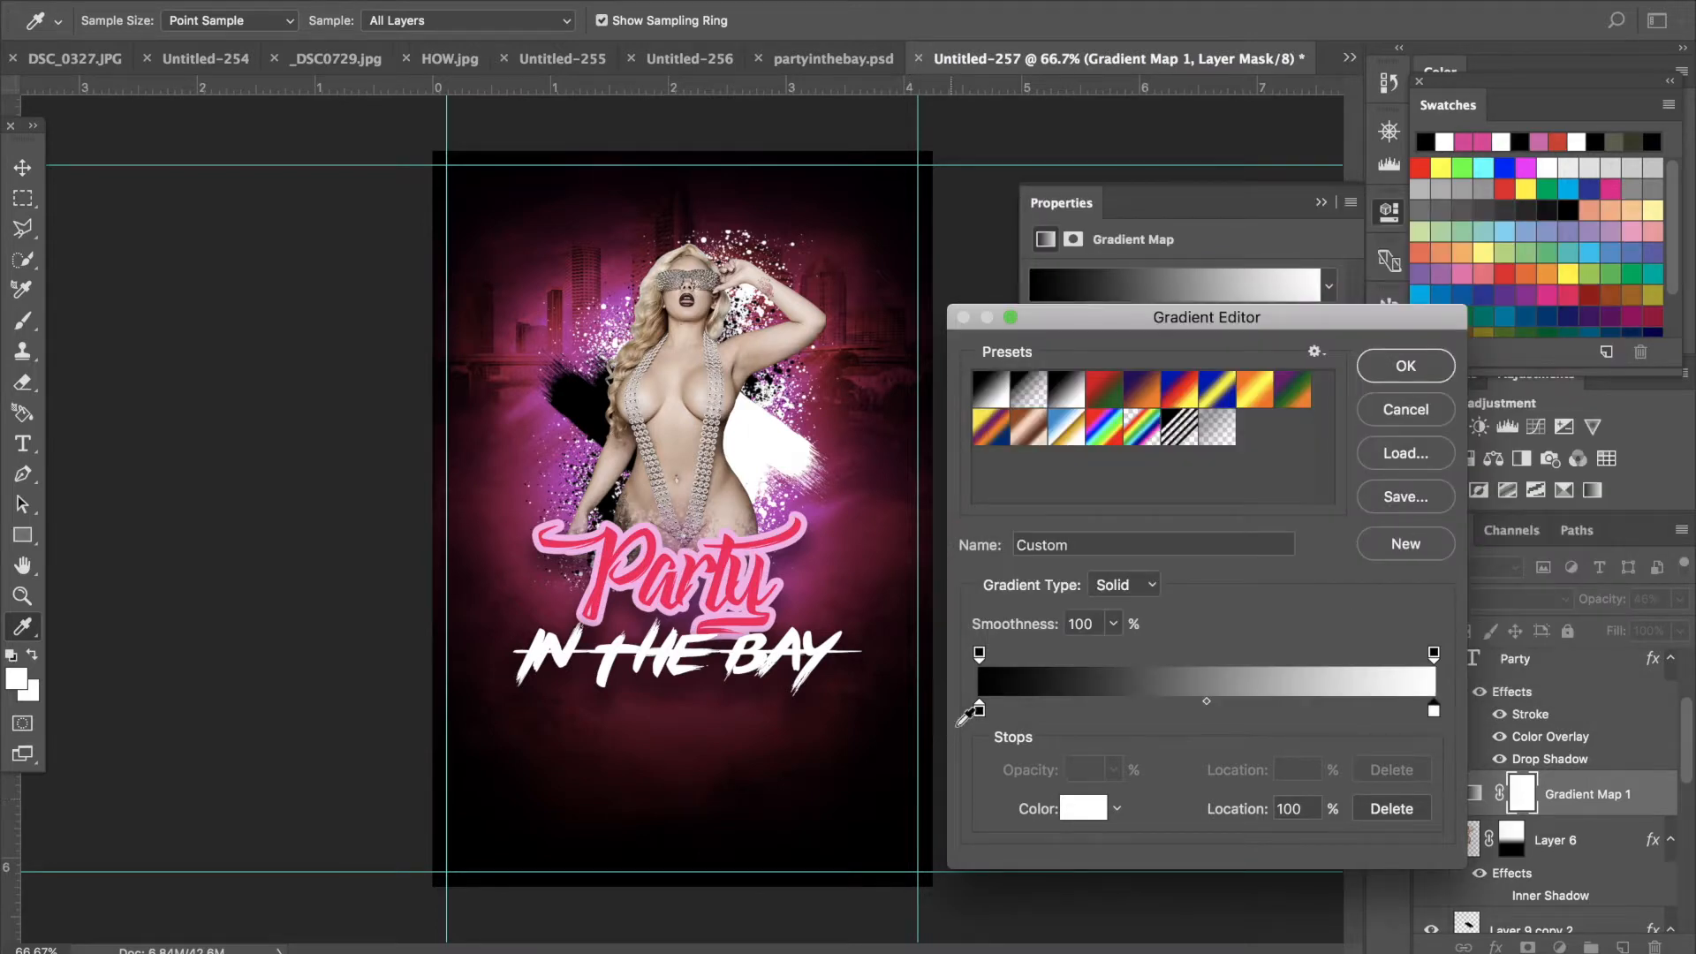
- Set the gradient's dark start stop to deep magenta 570136 and confirm the gradient
click(979, 710)
double_click(980, 712)
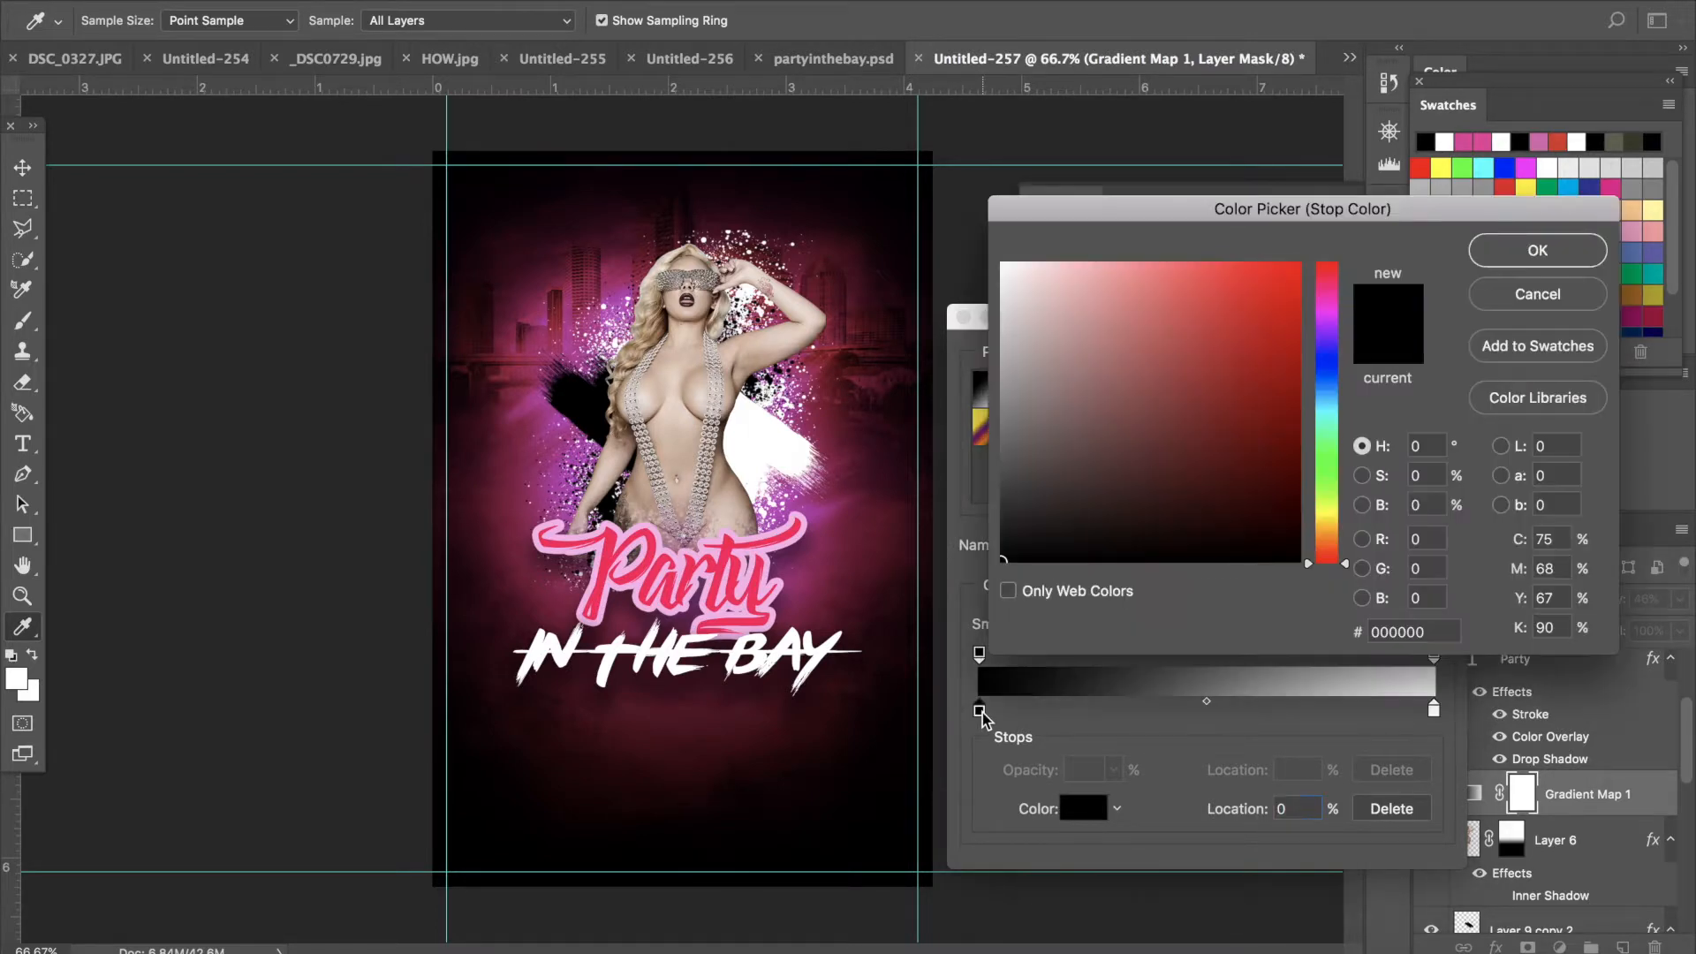
click(1296, 461)
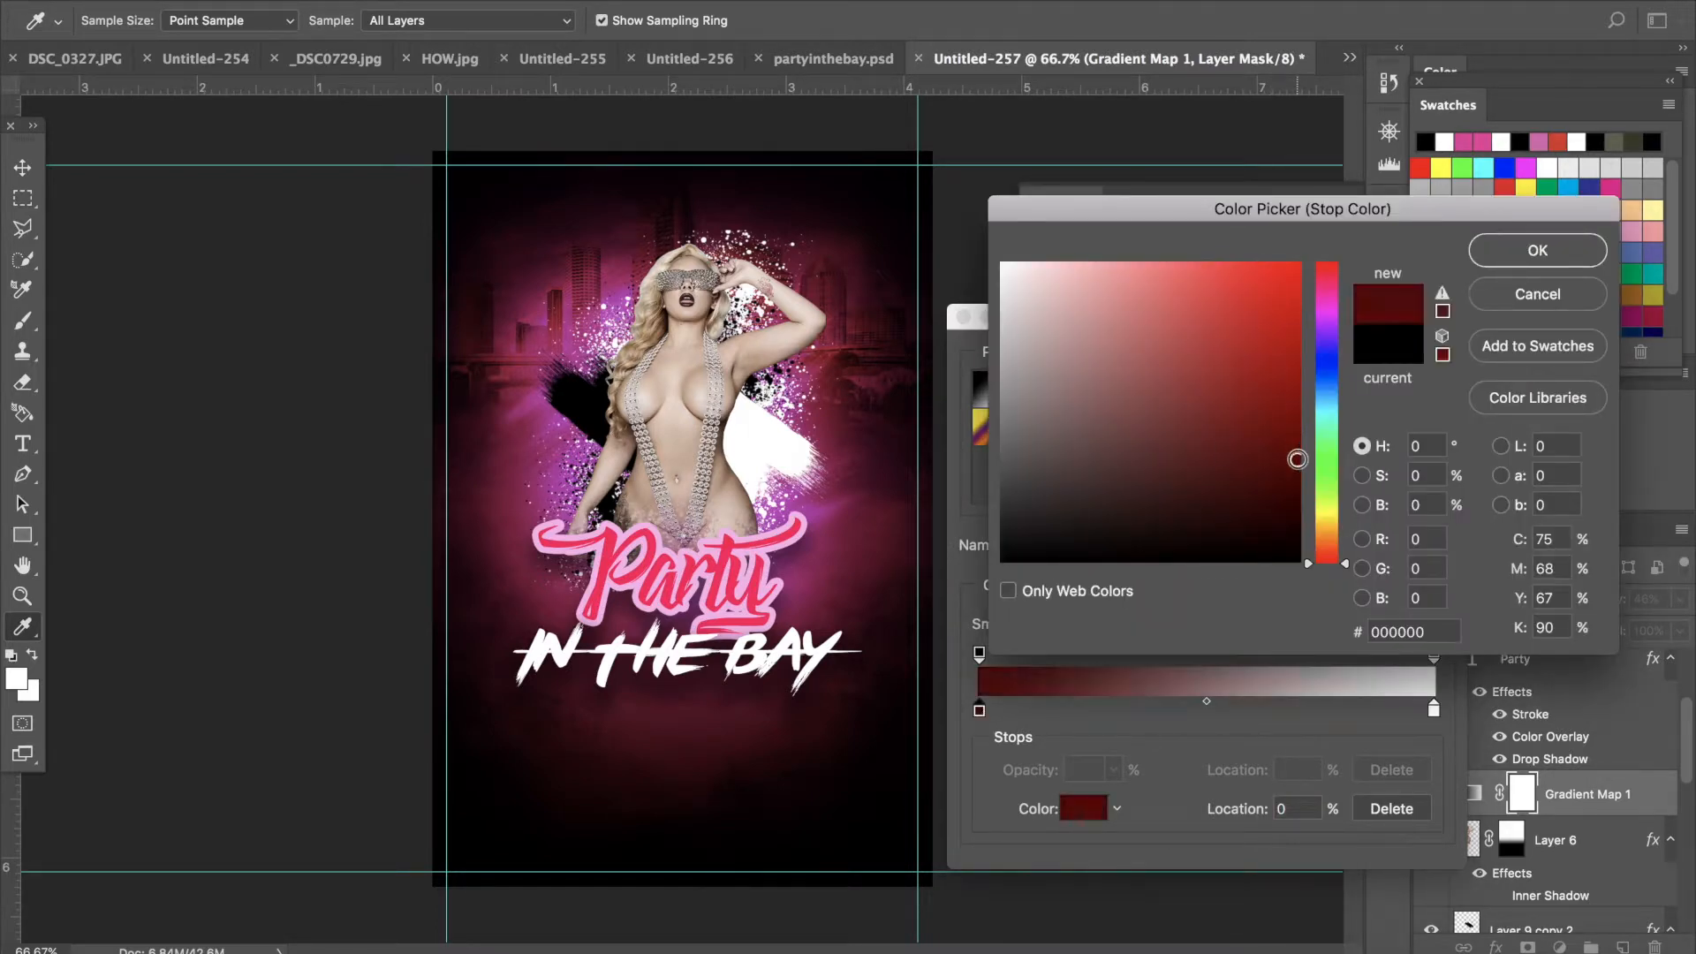
click(1329, 293)
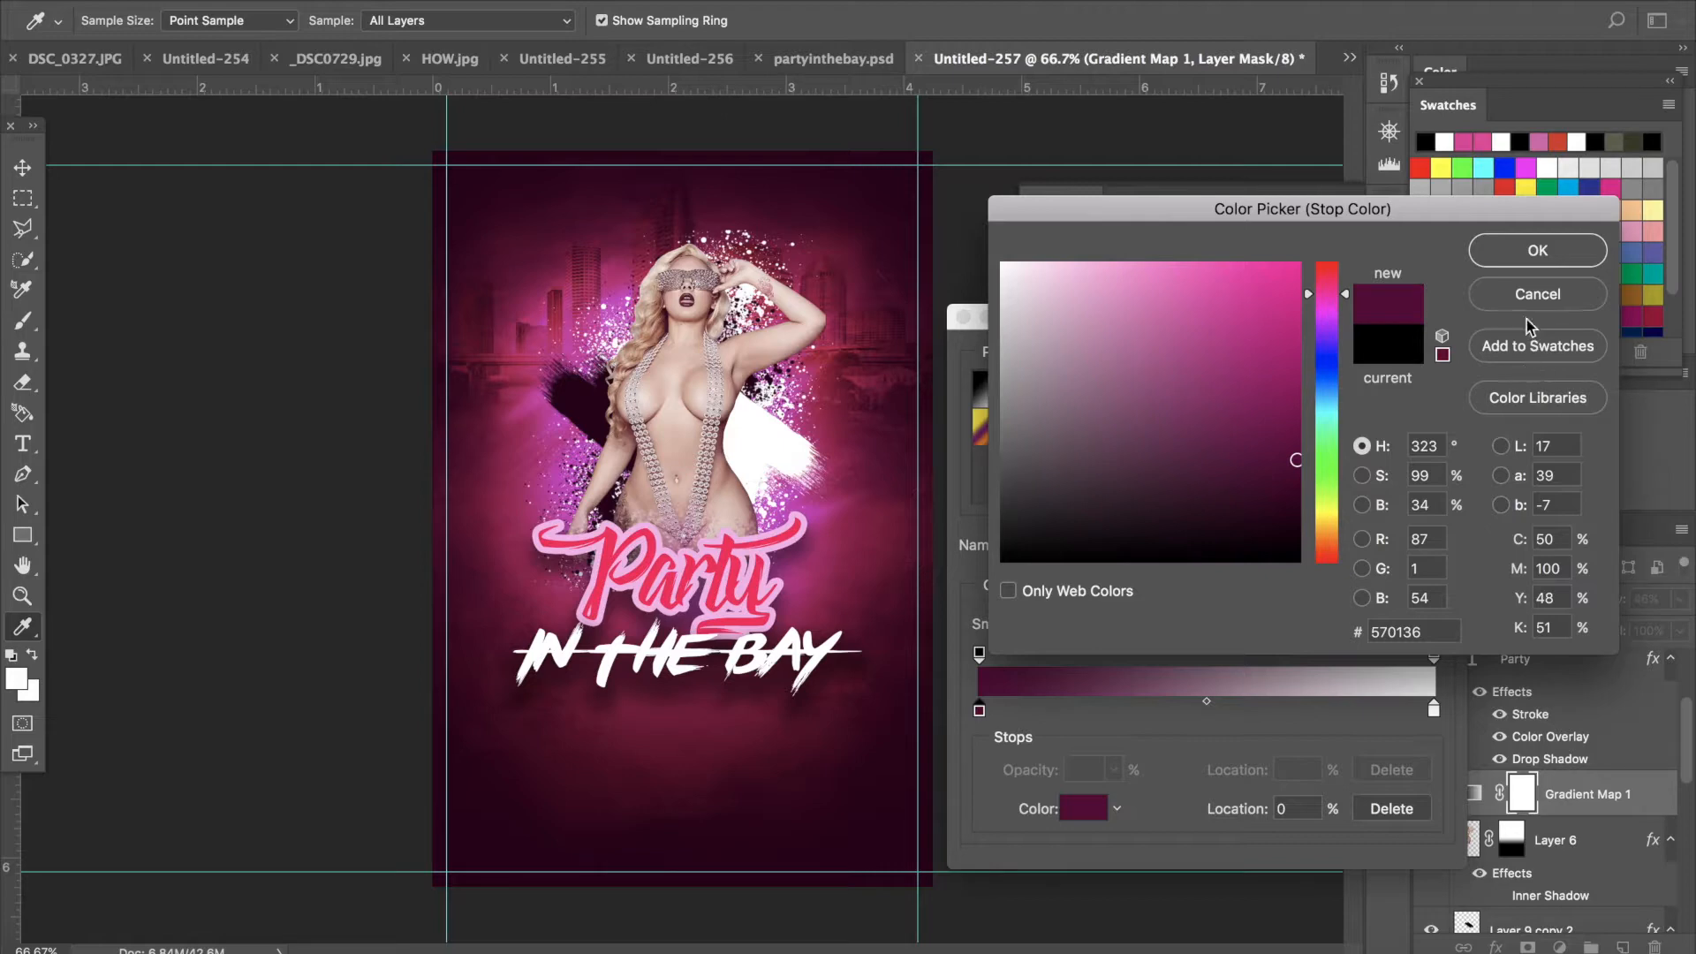
click(1502, 256)
click(1413, 366)
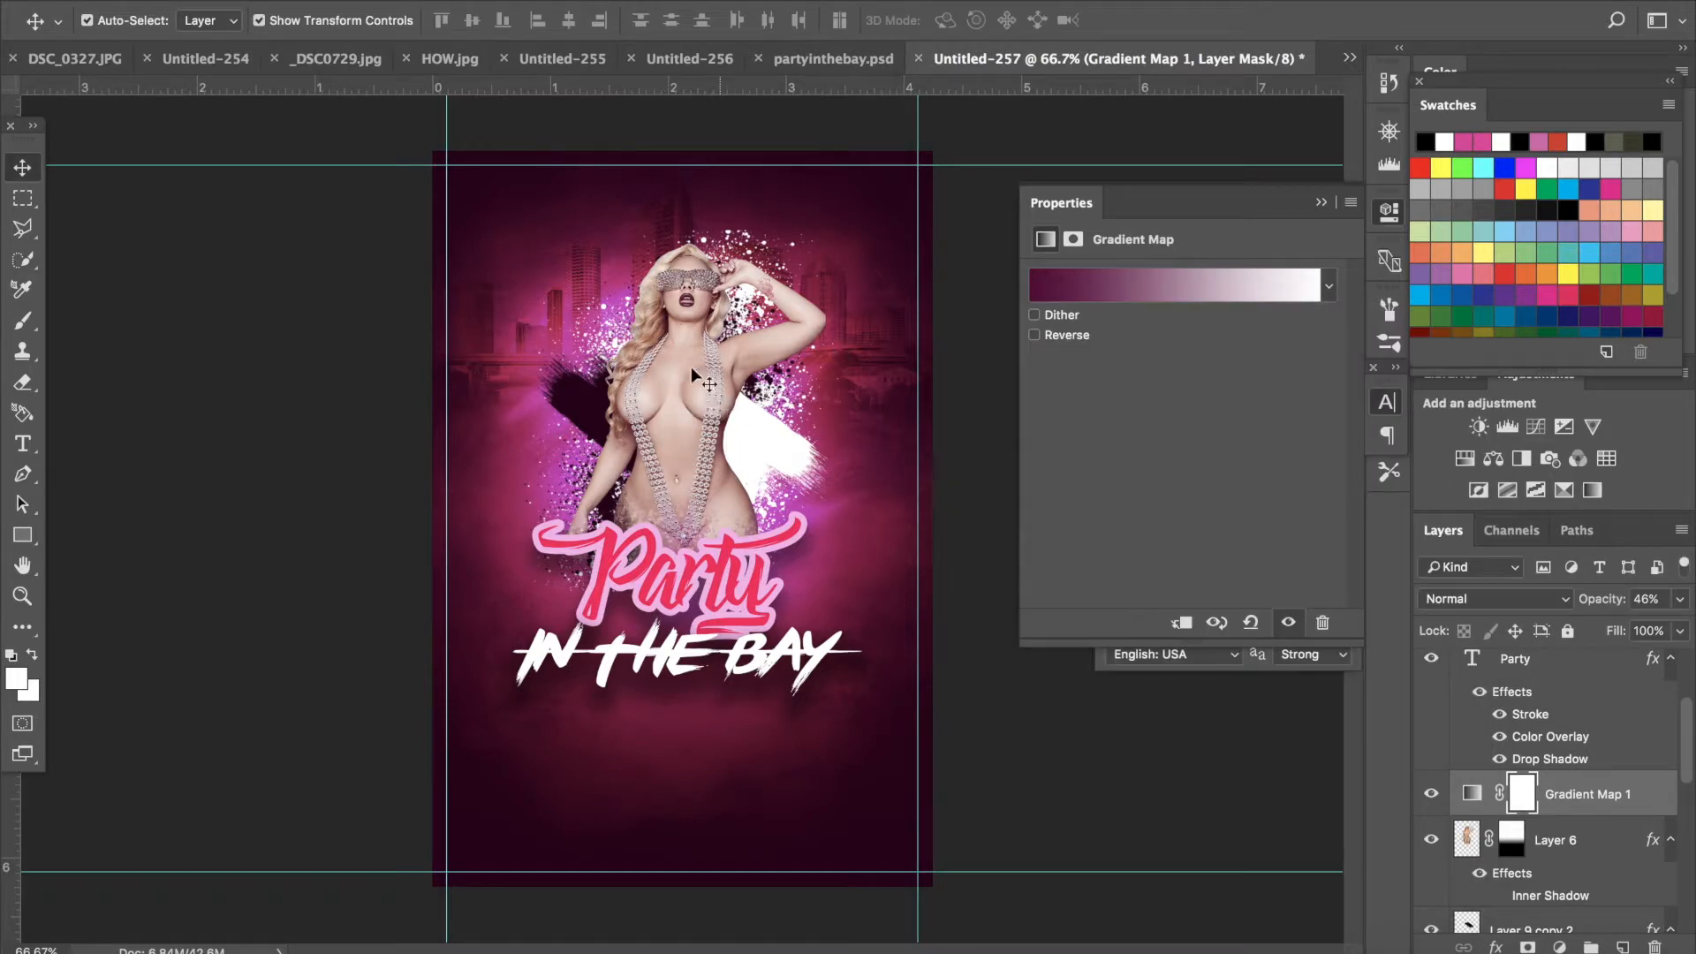
- Apply the Camera Raw Filter to the model layer with Highlights at -41 and Whites at -10
click(687, 363)
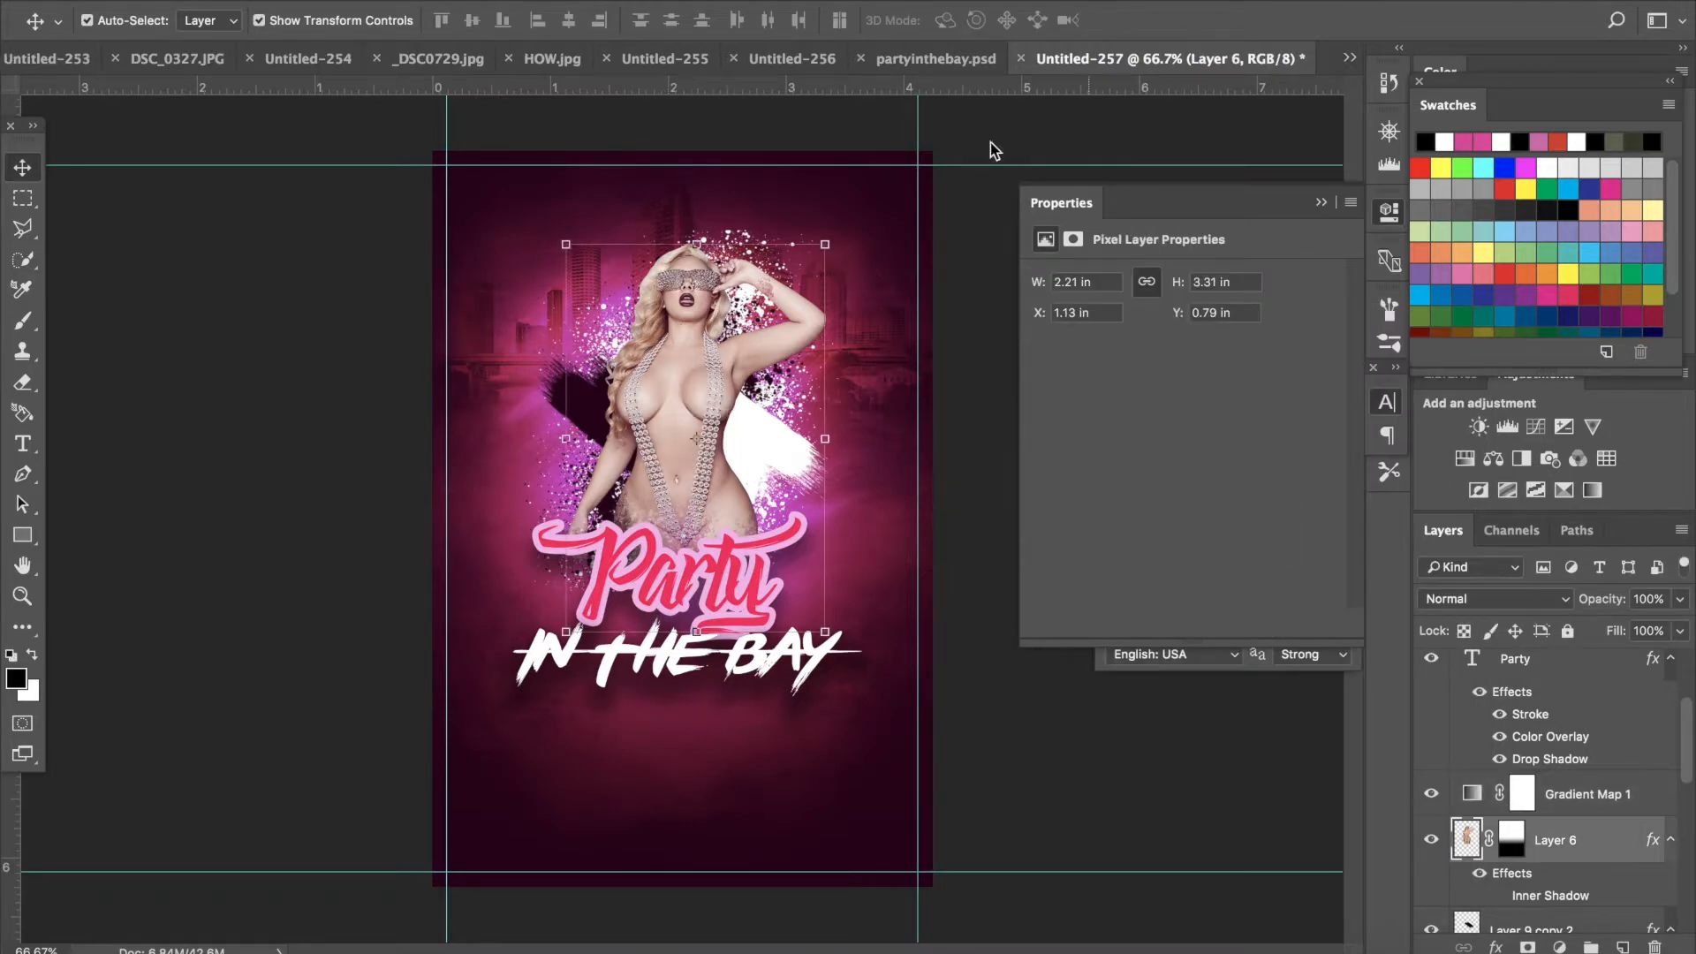
click(574, 1)
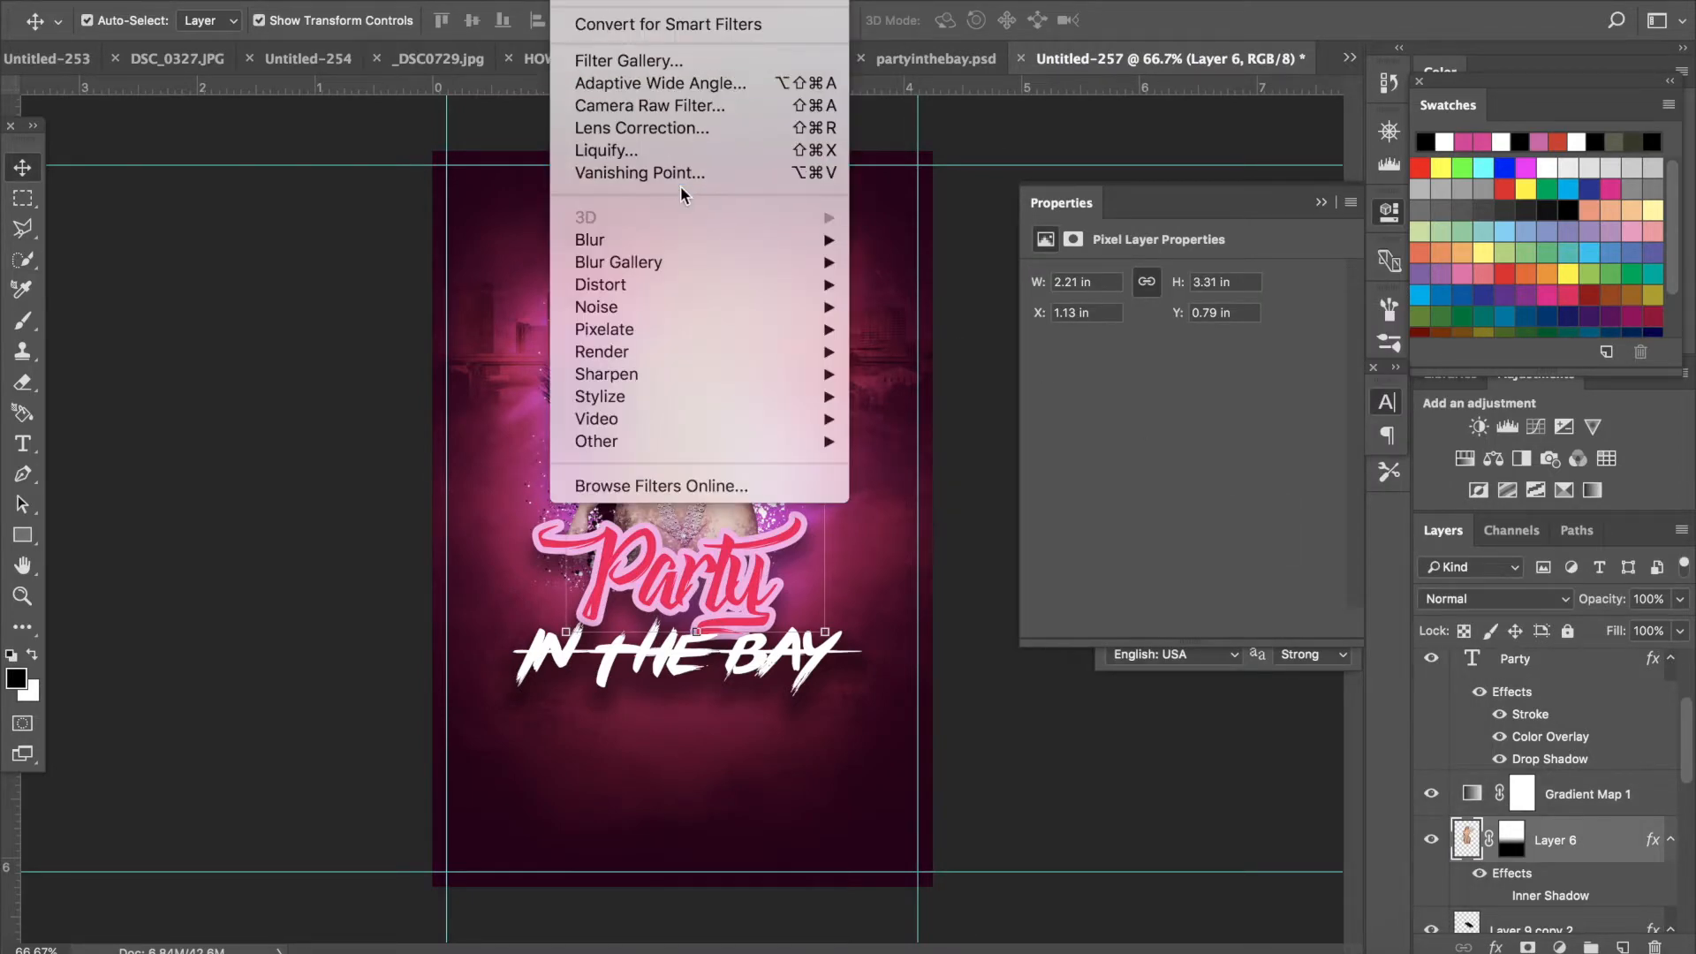
click(670, 106)
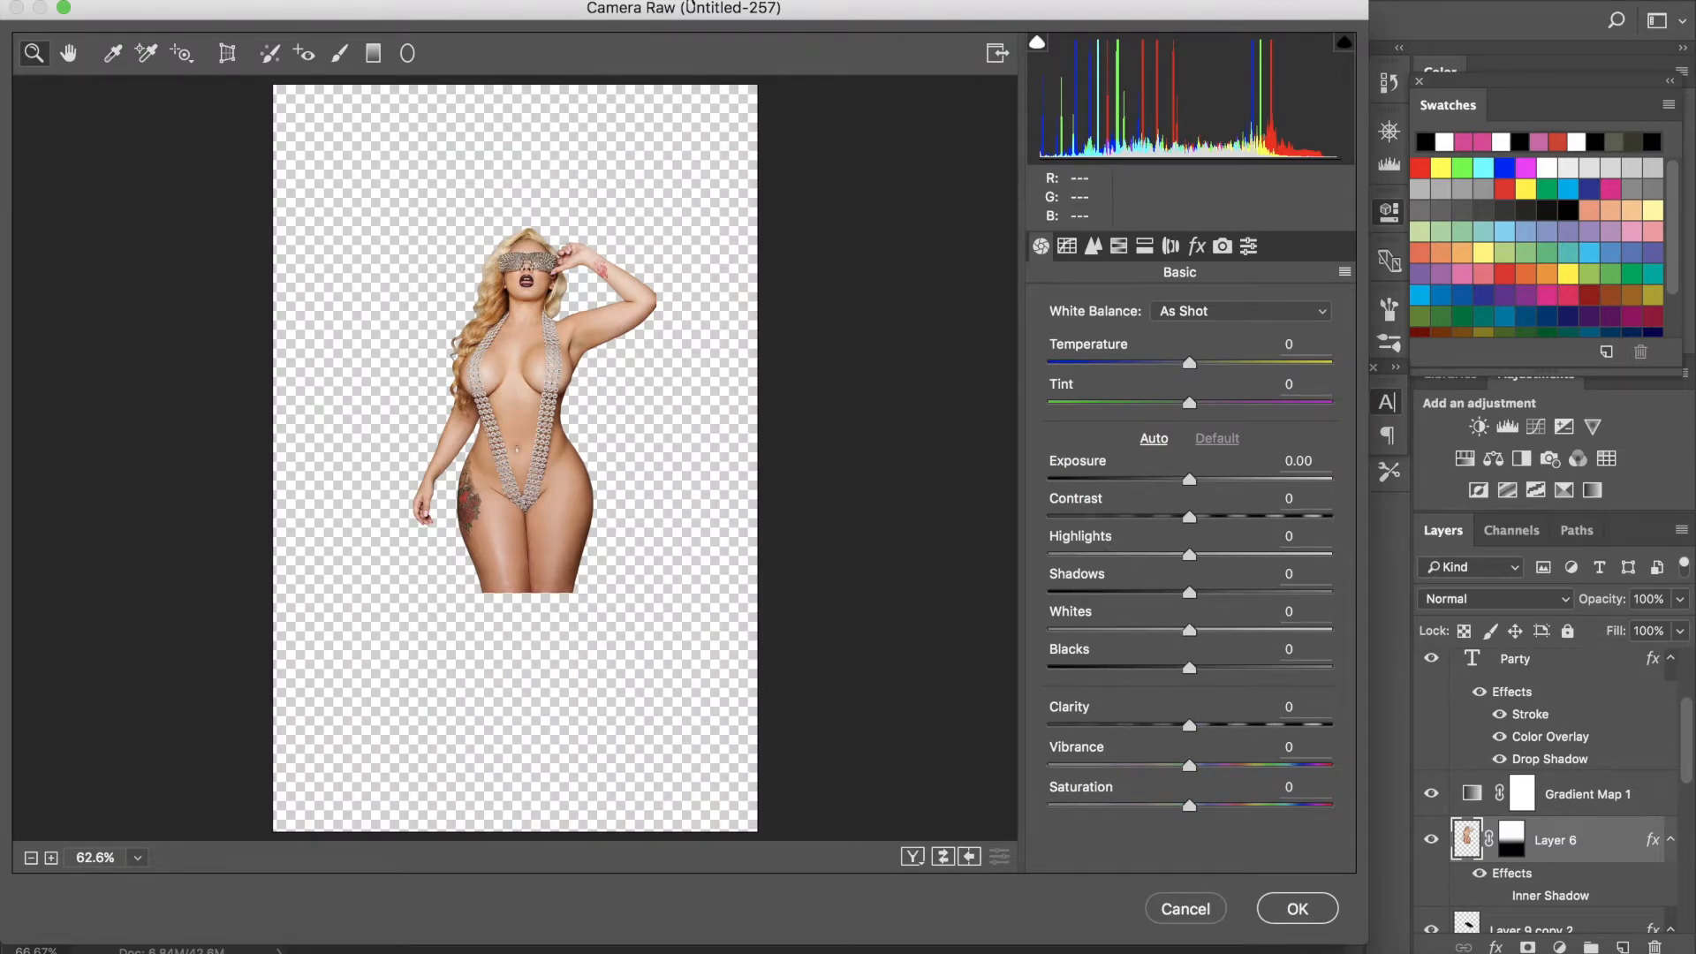
drag(1189, 553, 1131, 548)
click(1175, 631)
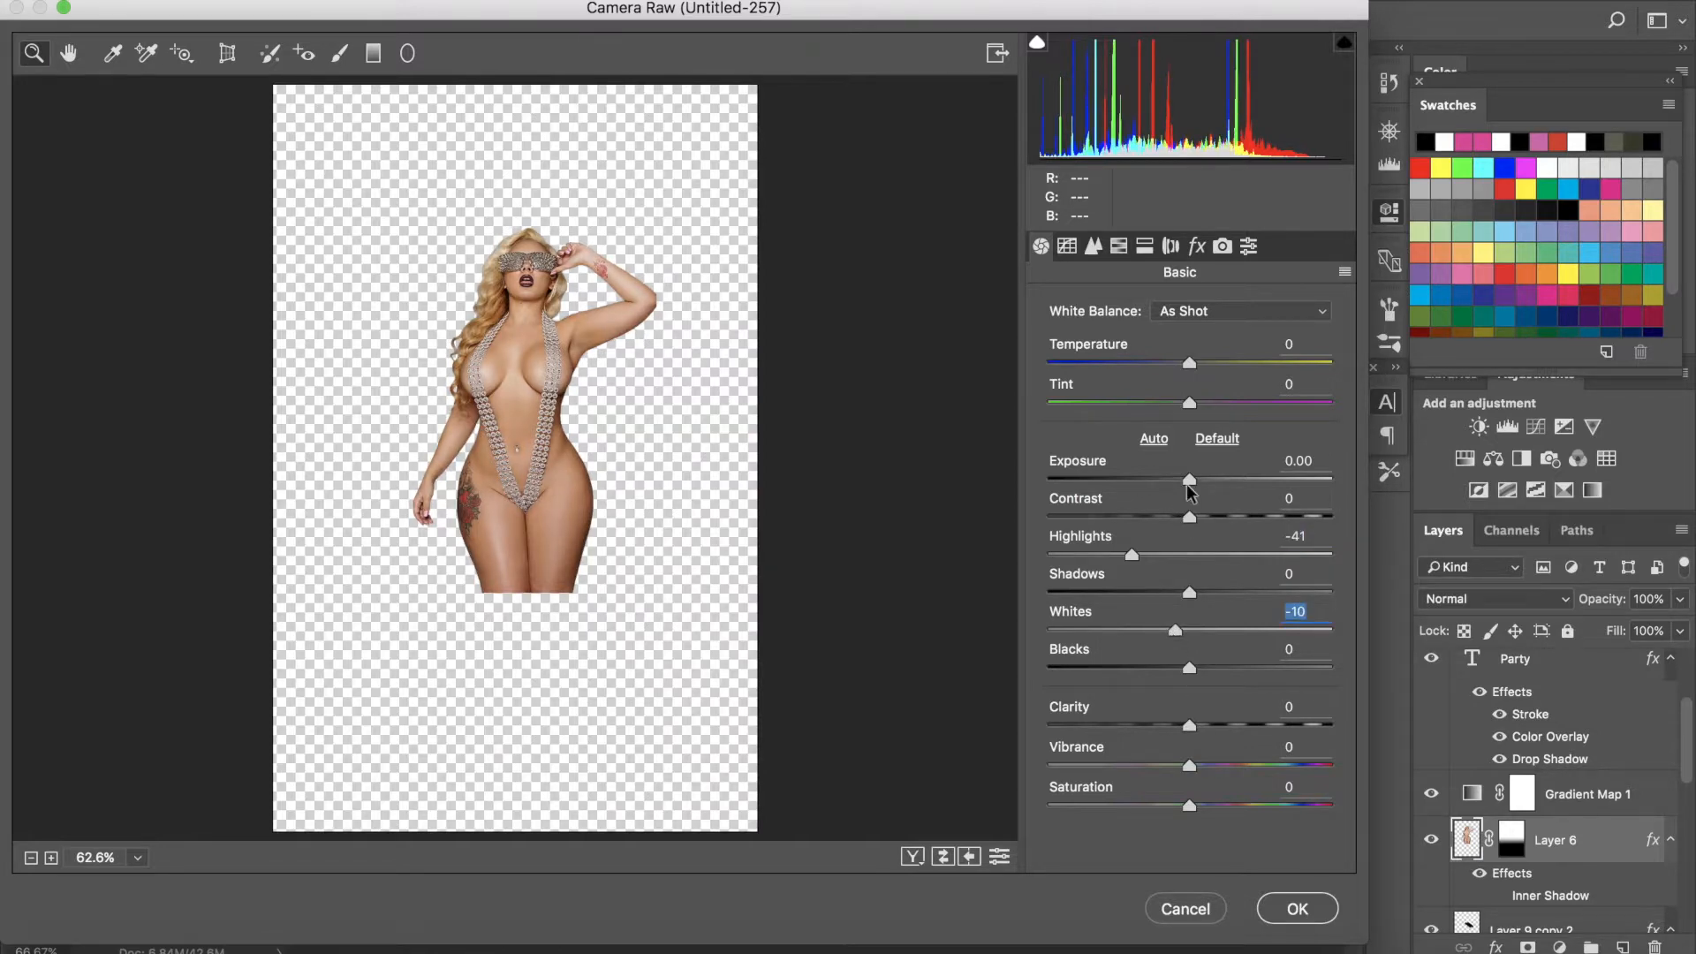
drag(1191, 477, 1199, 477)
click(1298, 915)
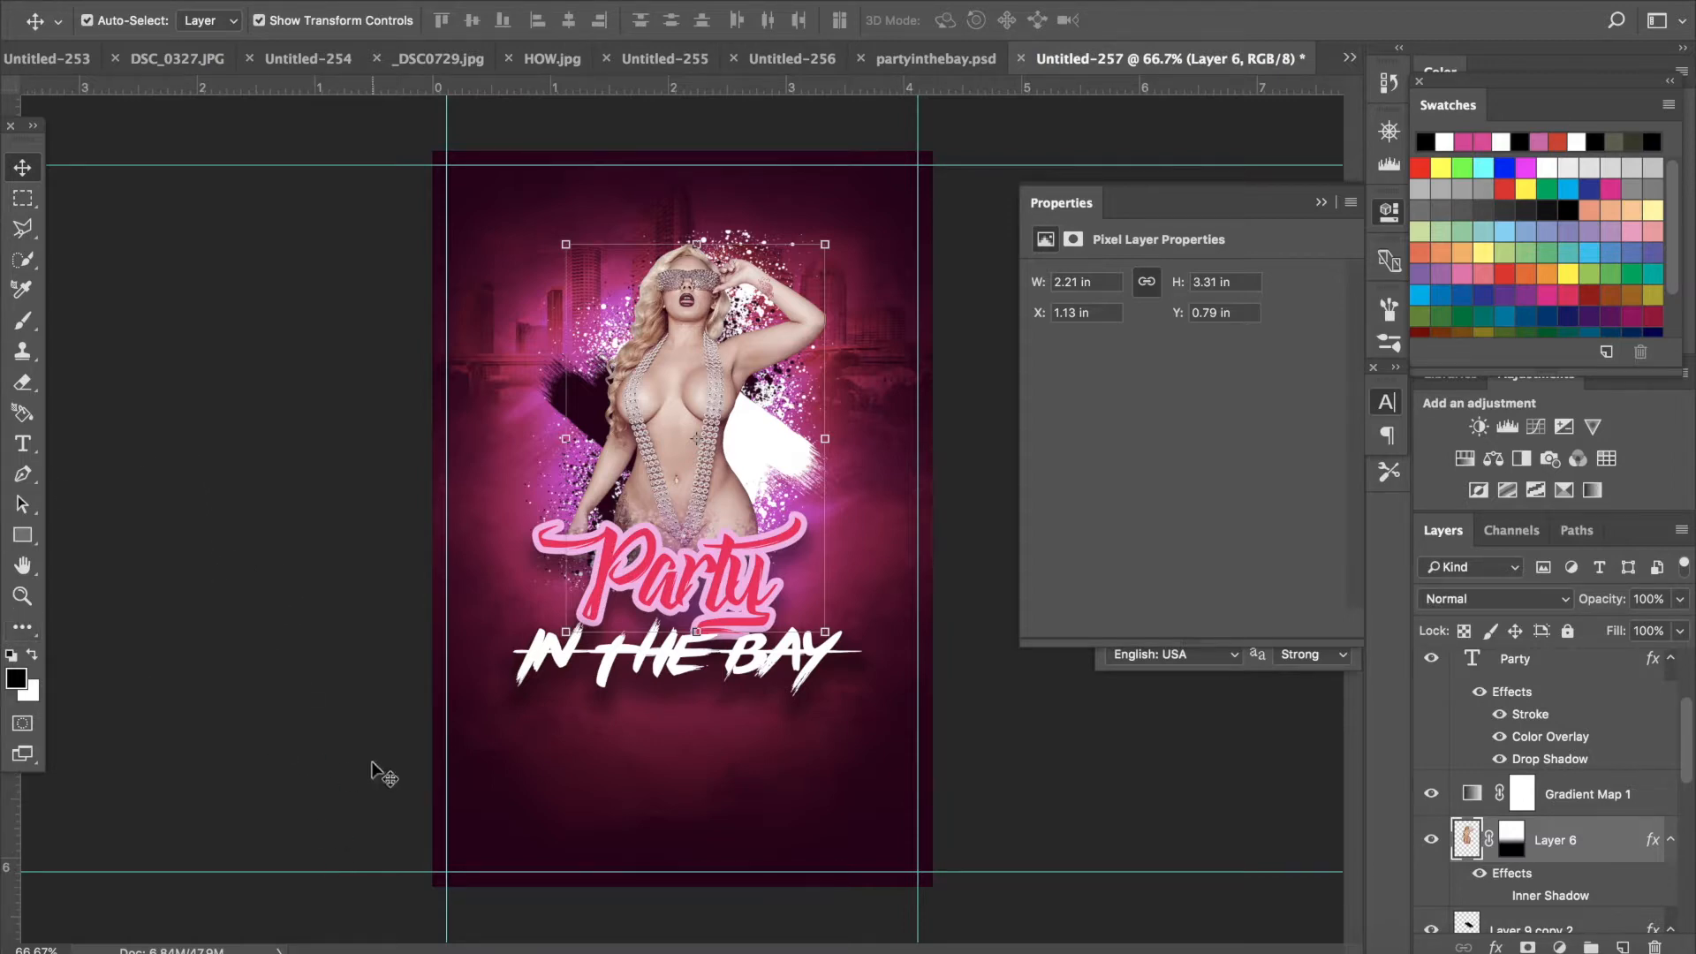
- Reduce the Party text's Stroke effect size to 7 px
click(754, 571)
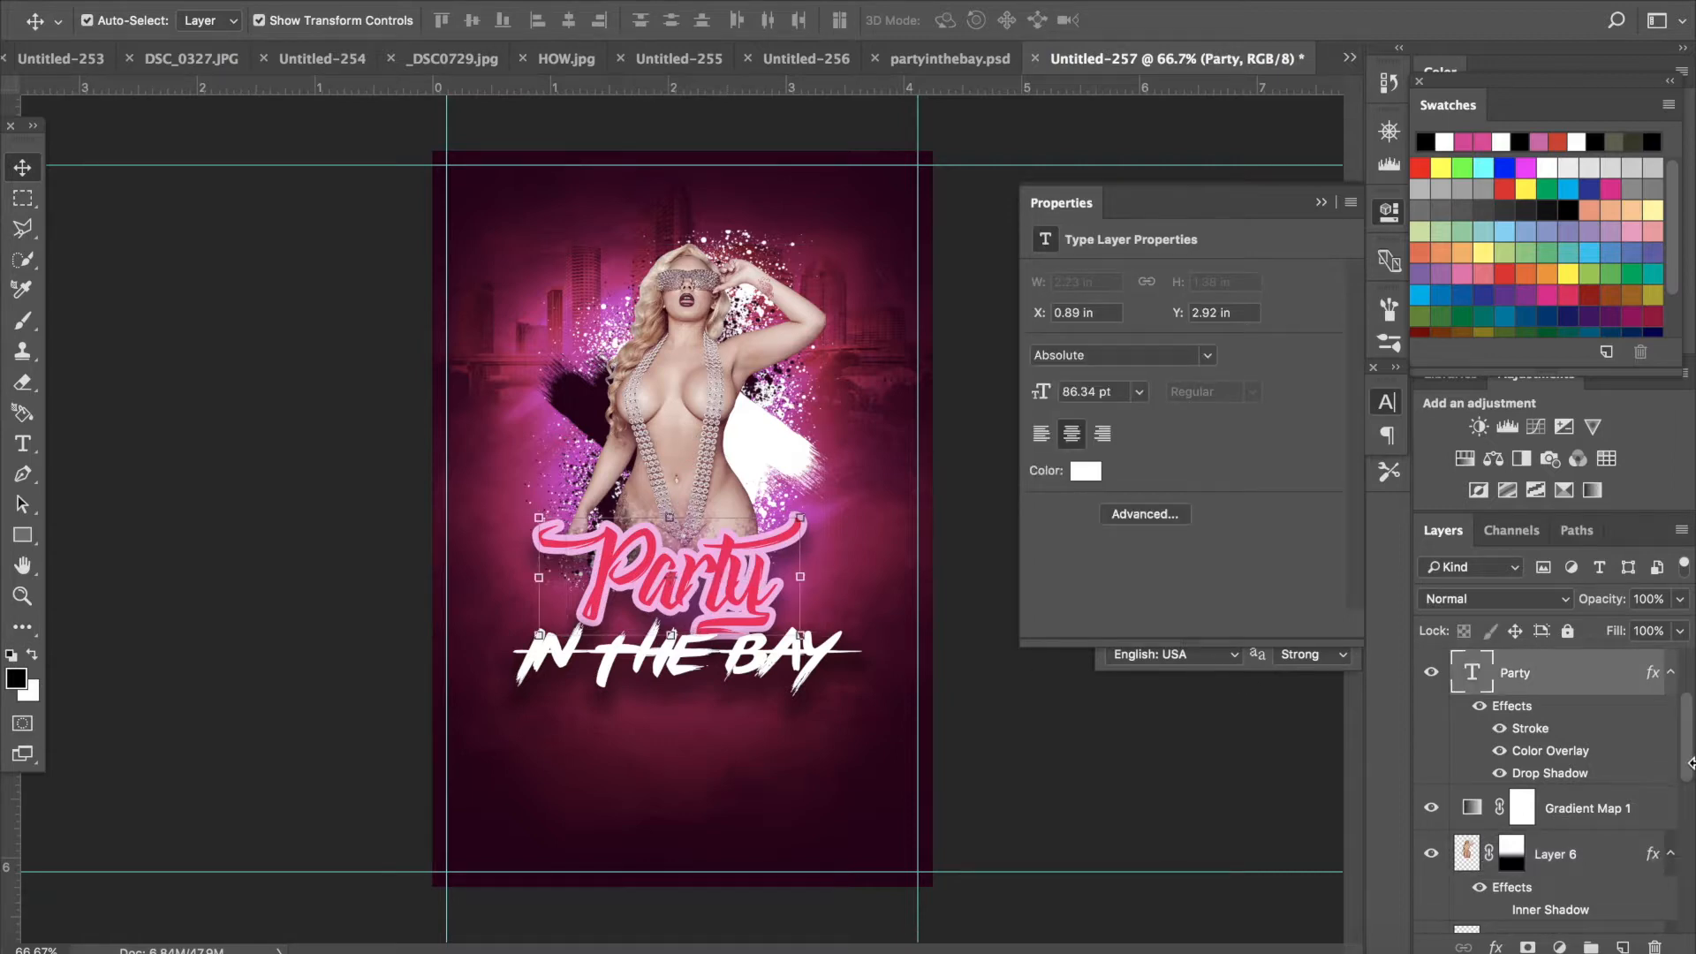
double_click(1595, 682)
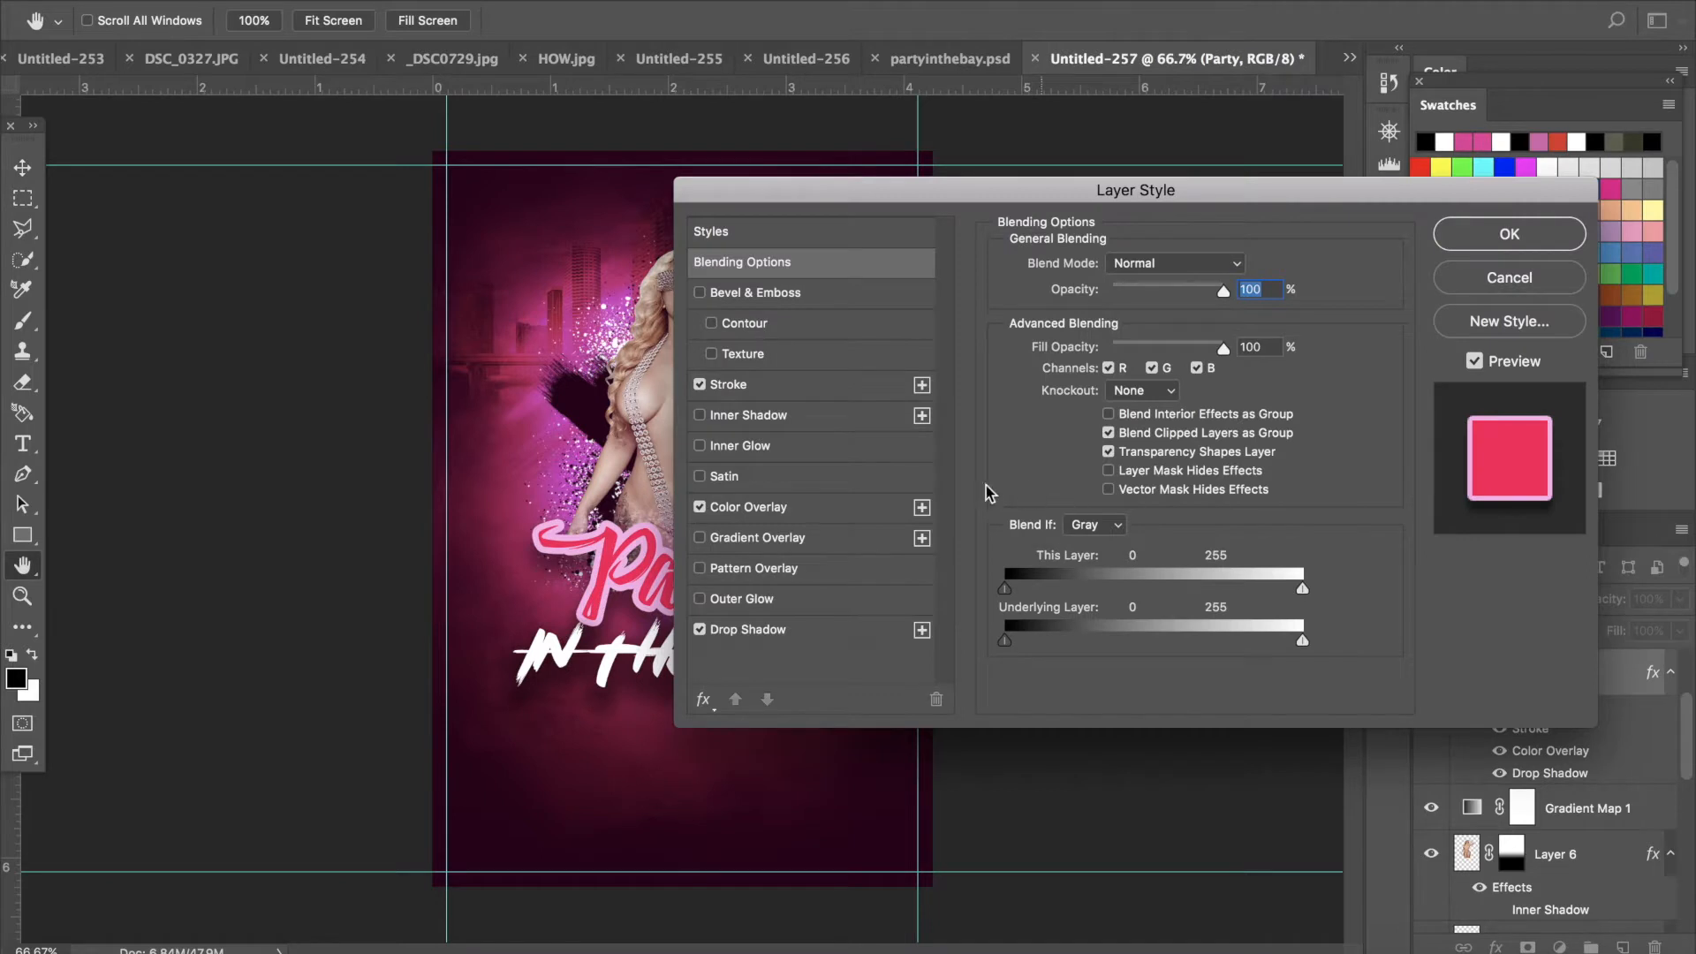
click(861, 382)
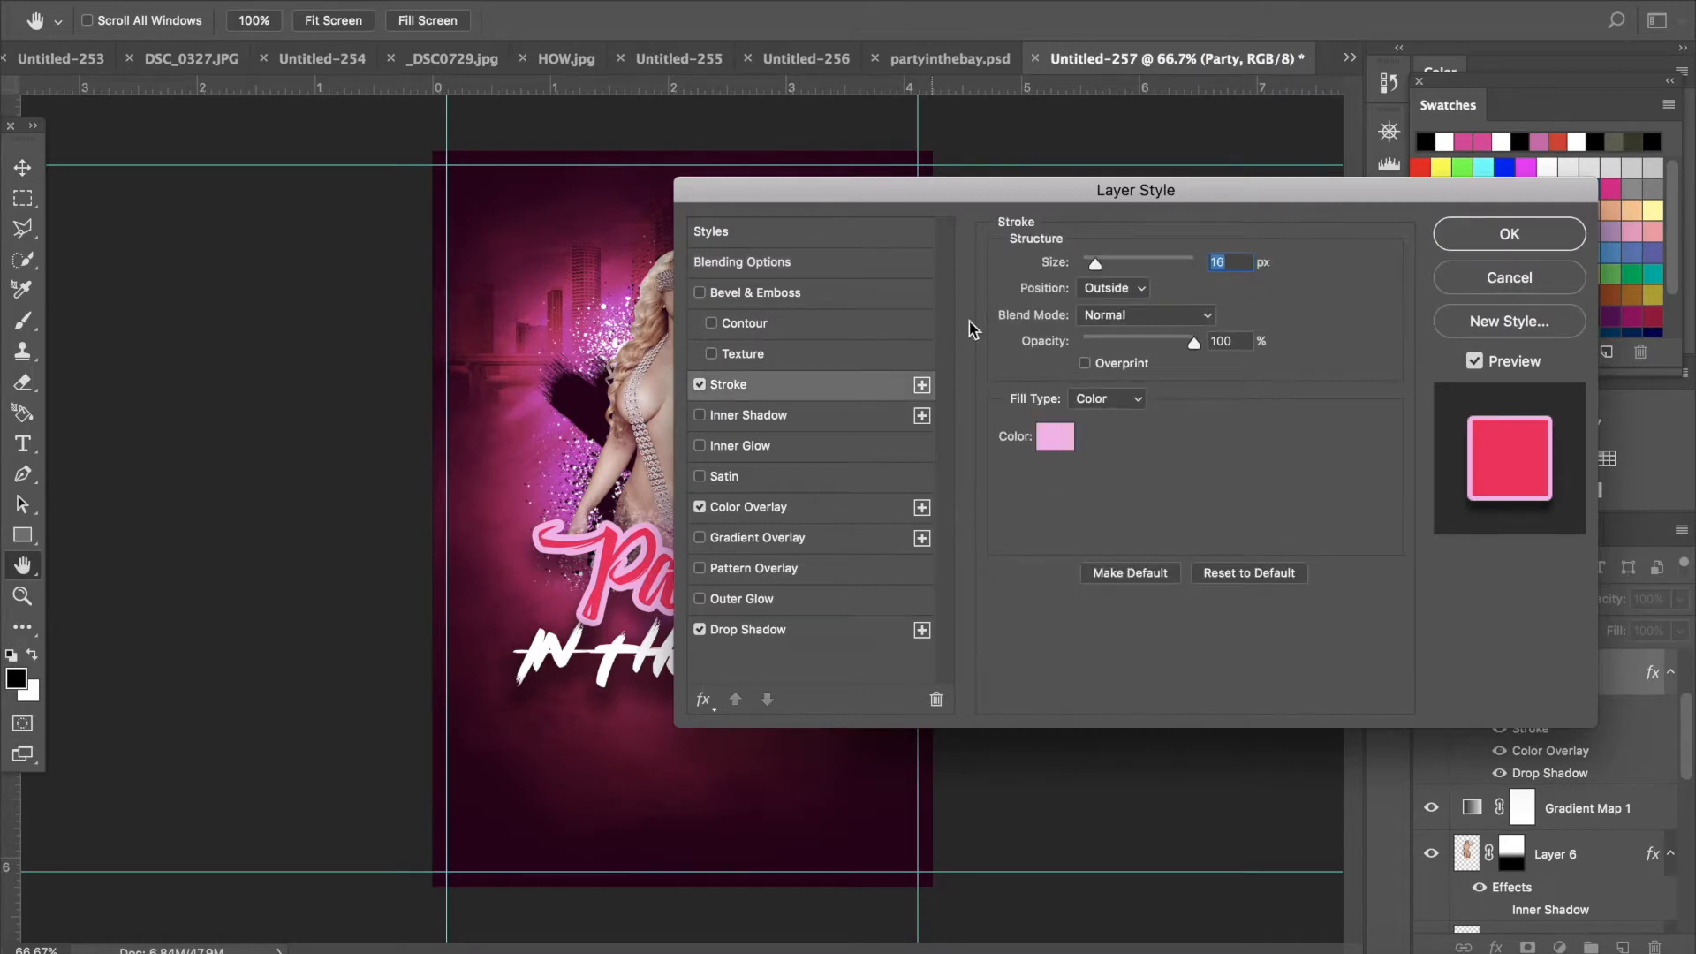
drag(1085, 254, 1092, 258)
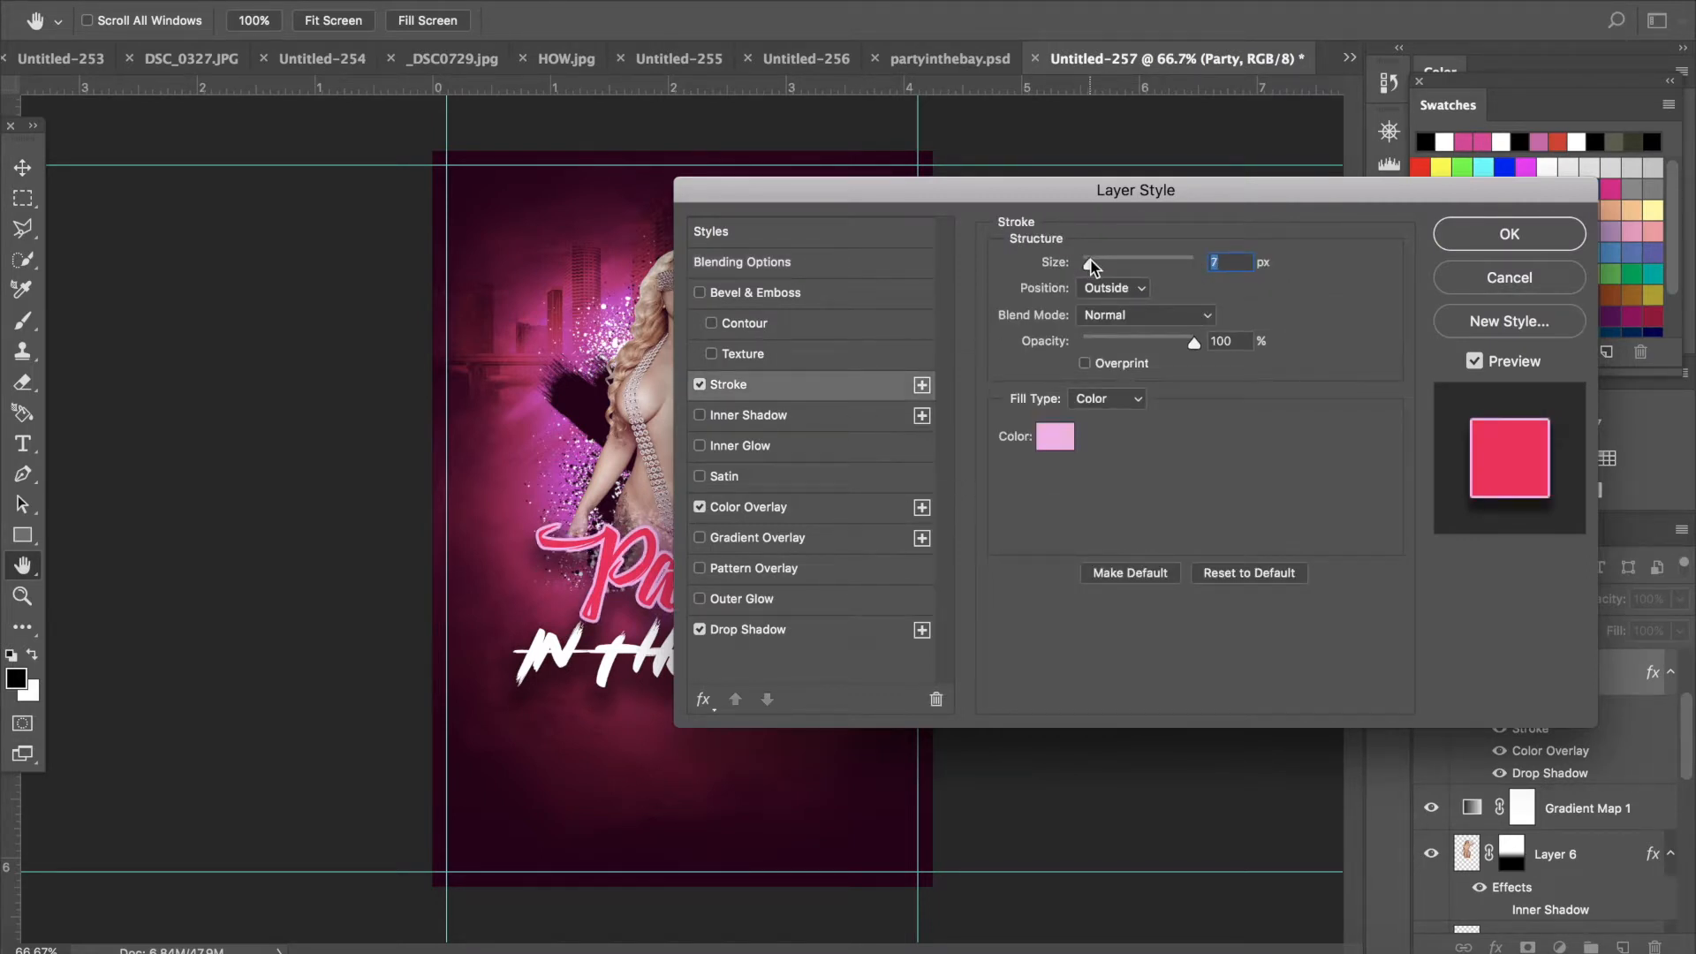
click(1546, 235)
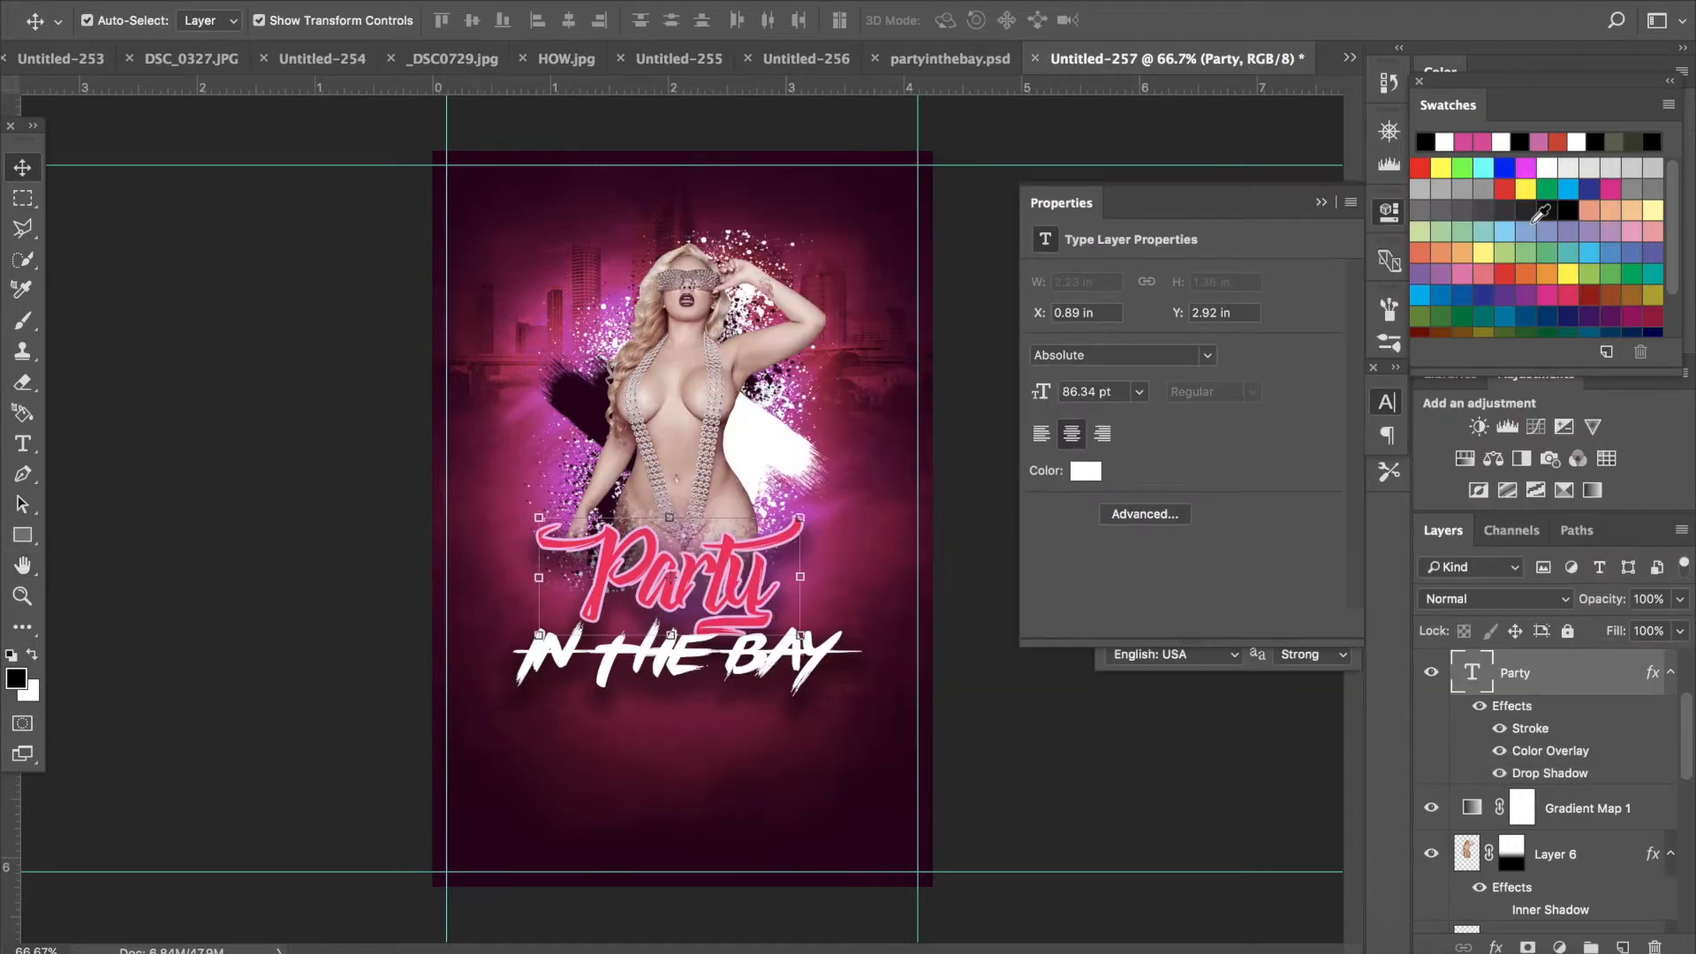
- Search the files for glitter and open Glitter_Gold_Background.jpg
click(205, 3)
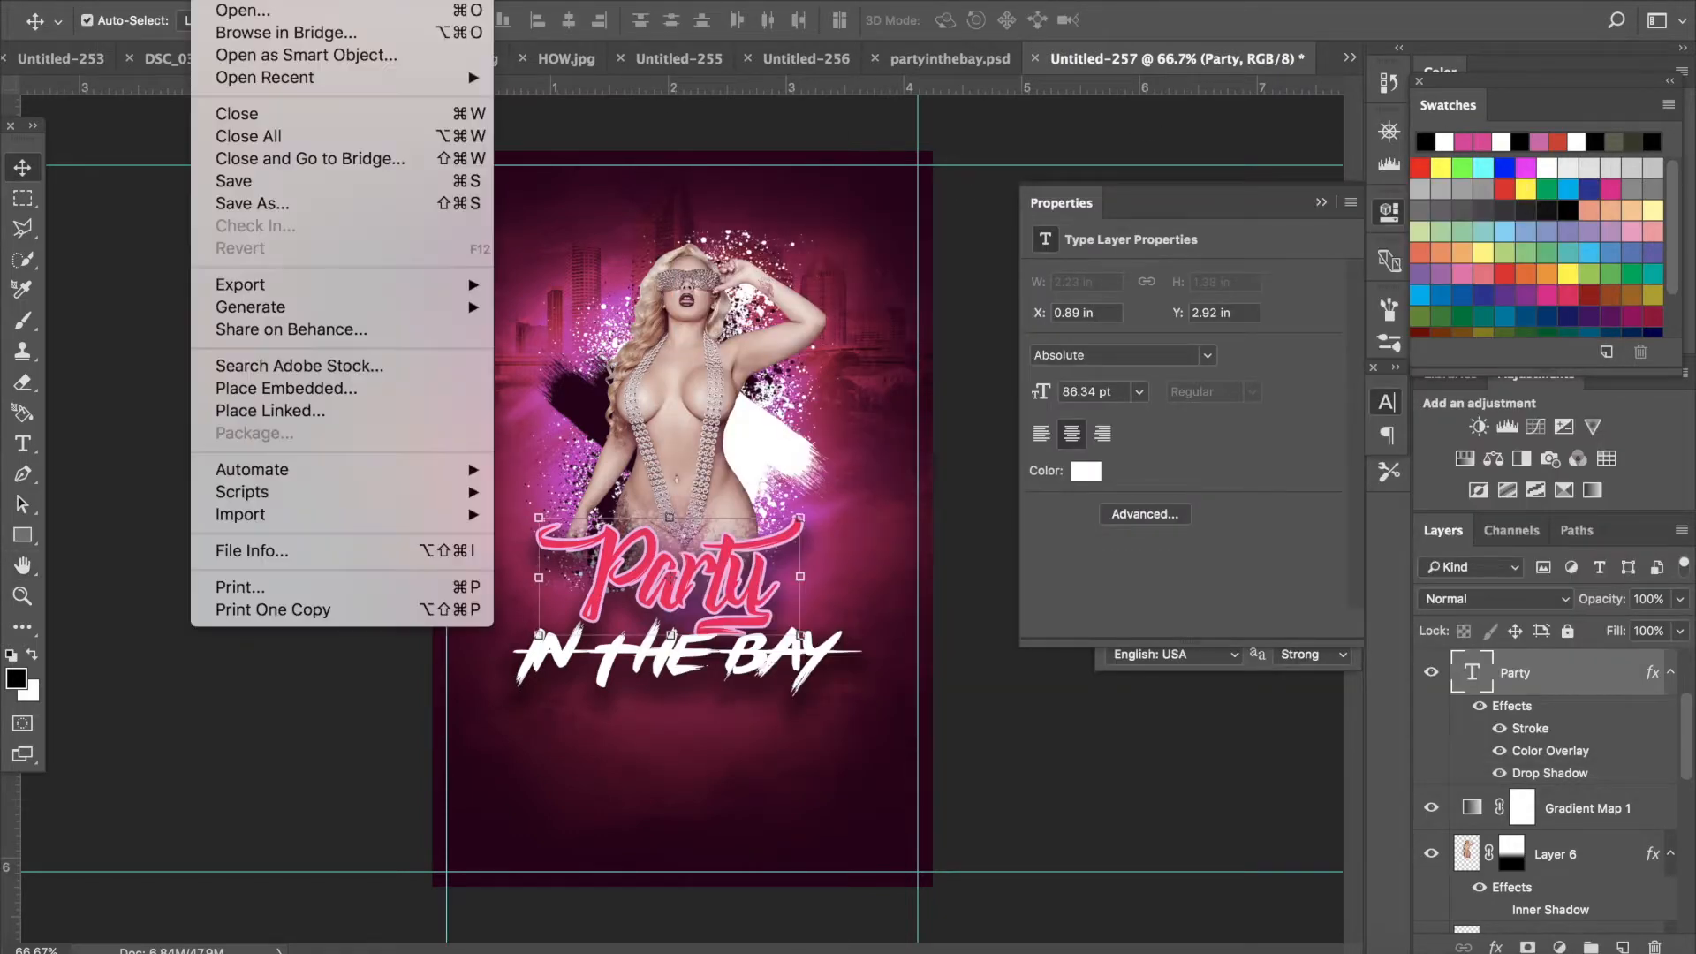
click(234, 11)
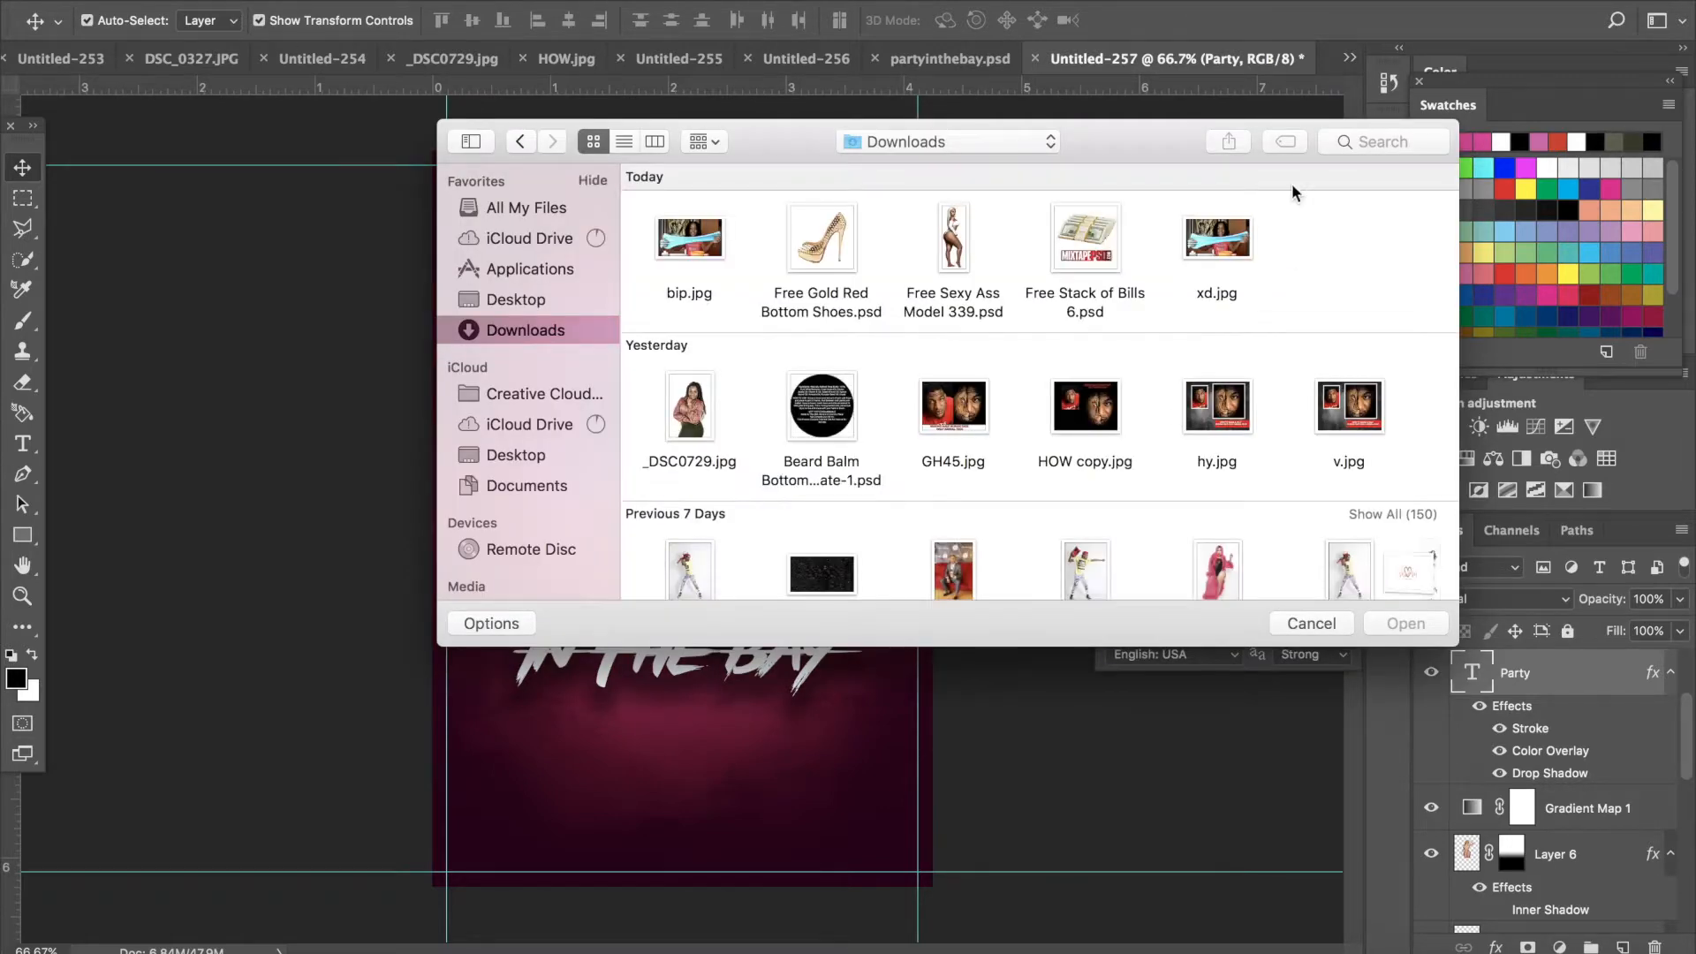
click(1360, 140)
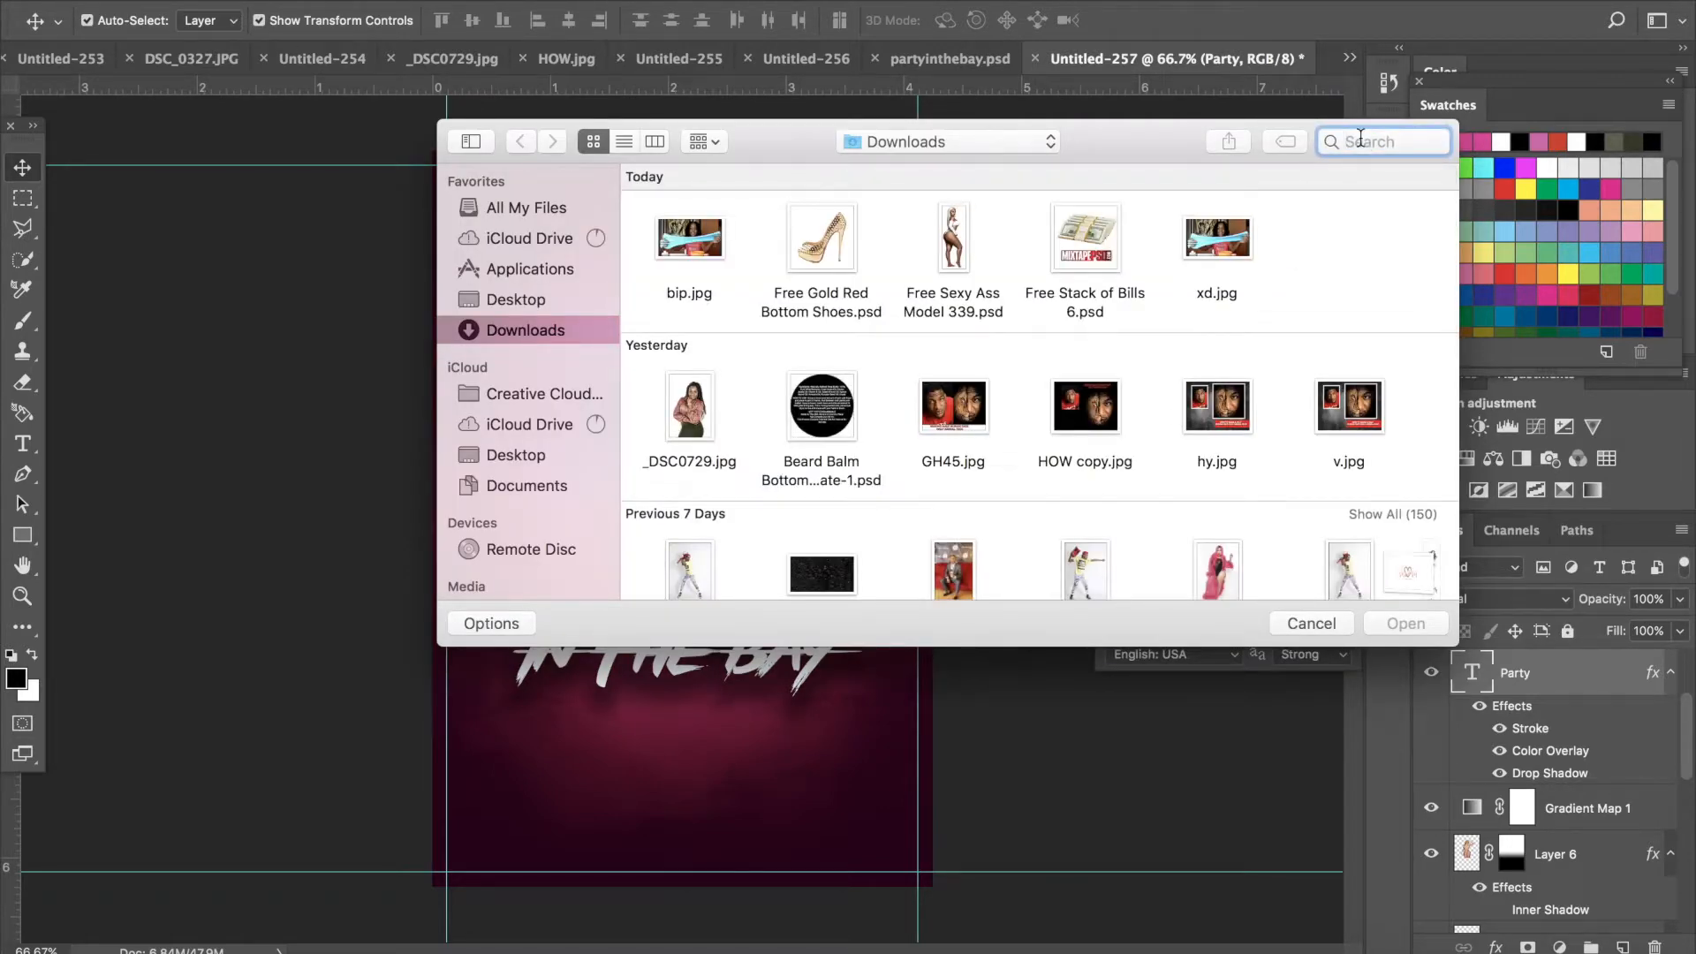
text(glitt)
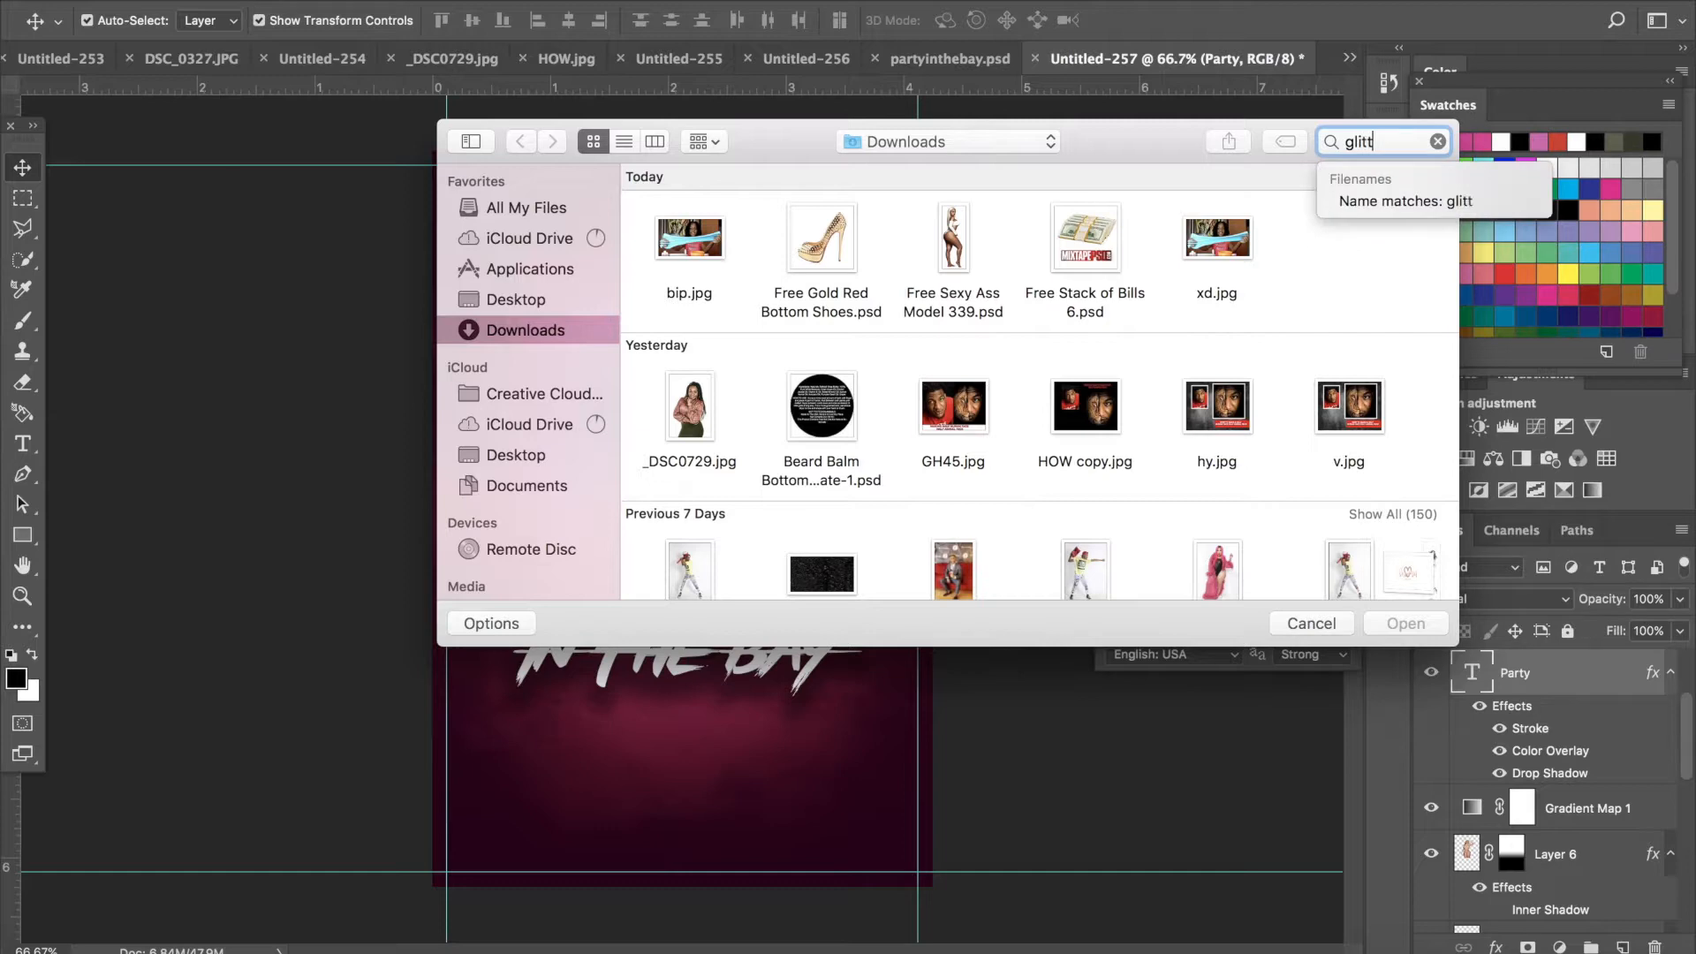
text(er)
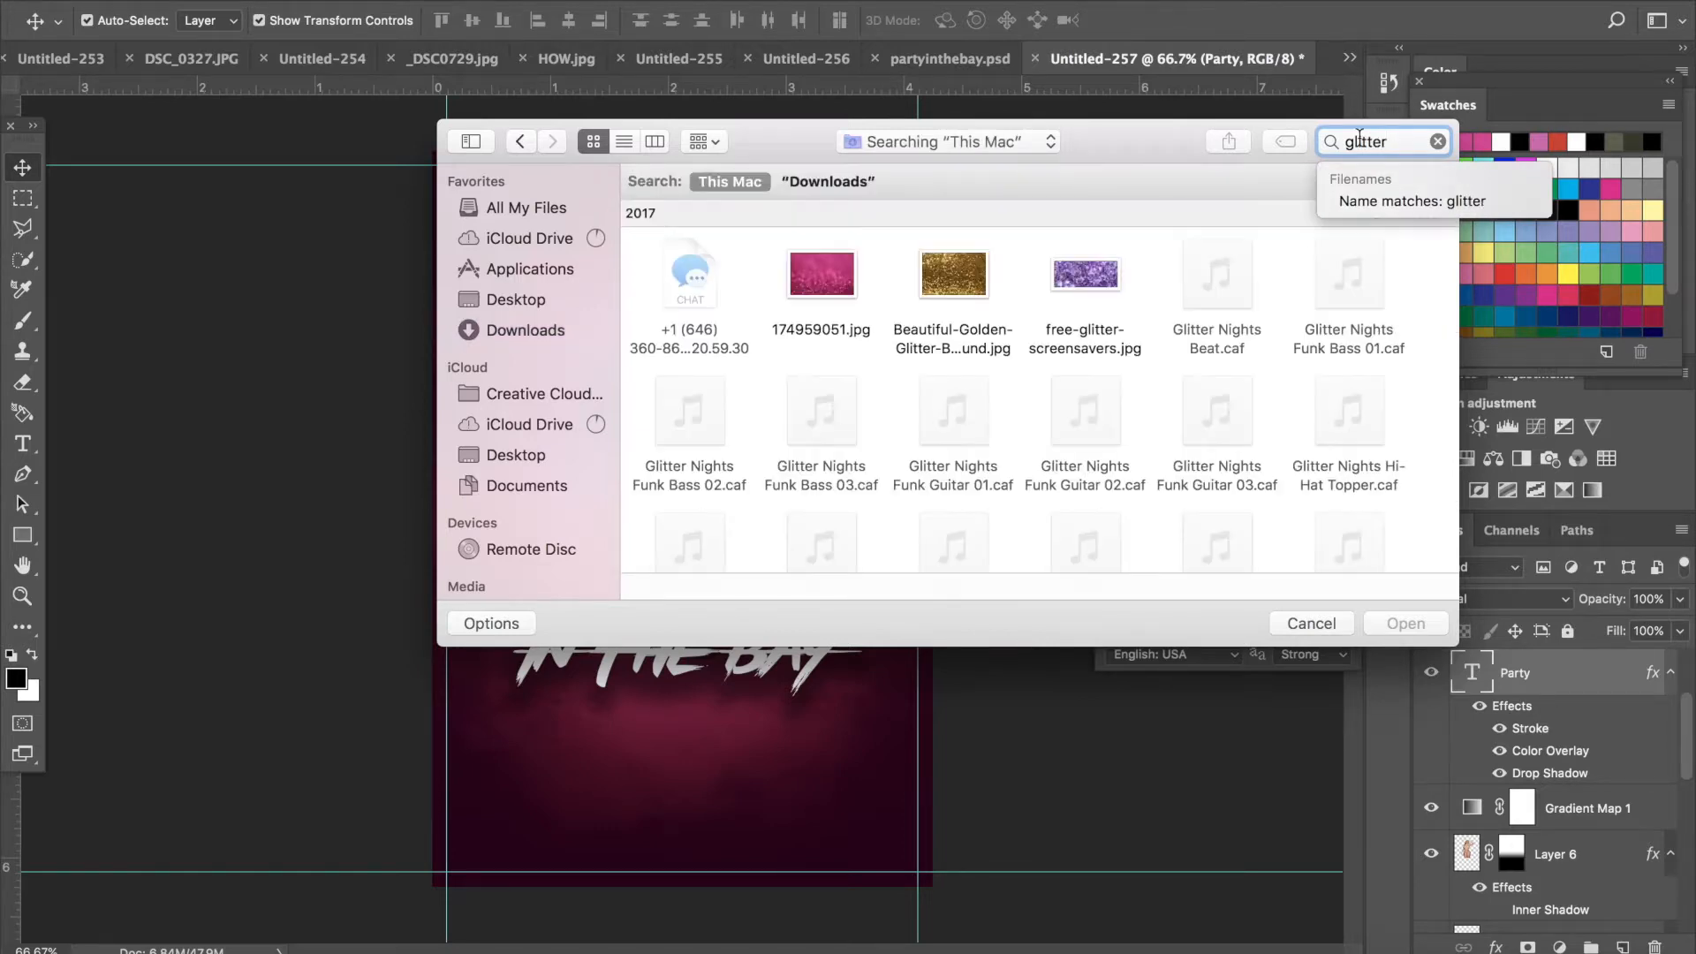
scroll(967, 444, down, 5)
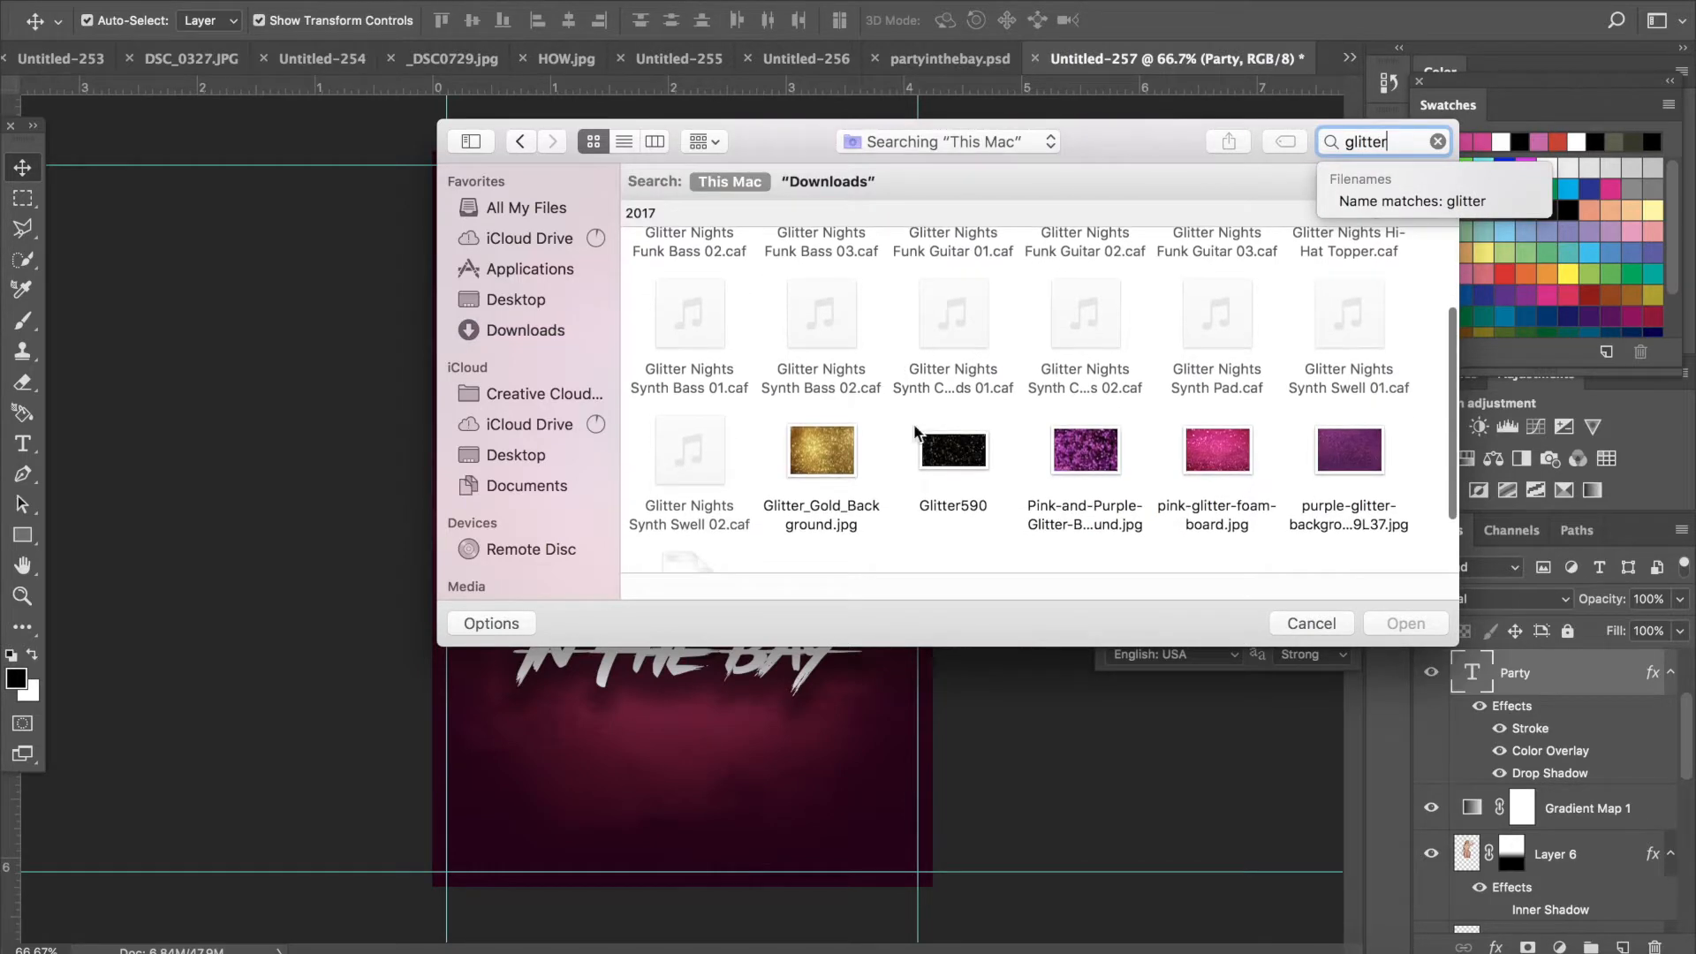
click(828, 456)
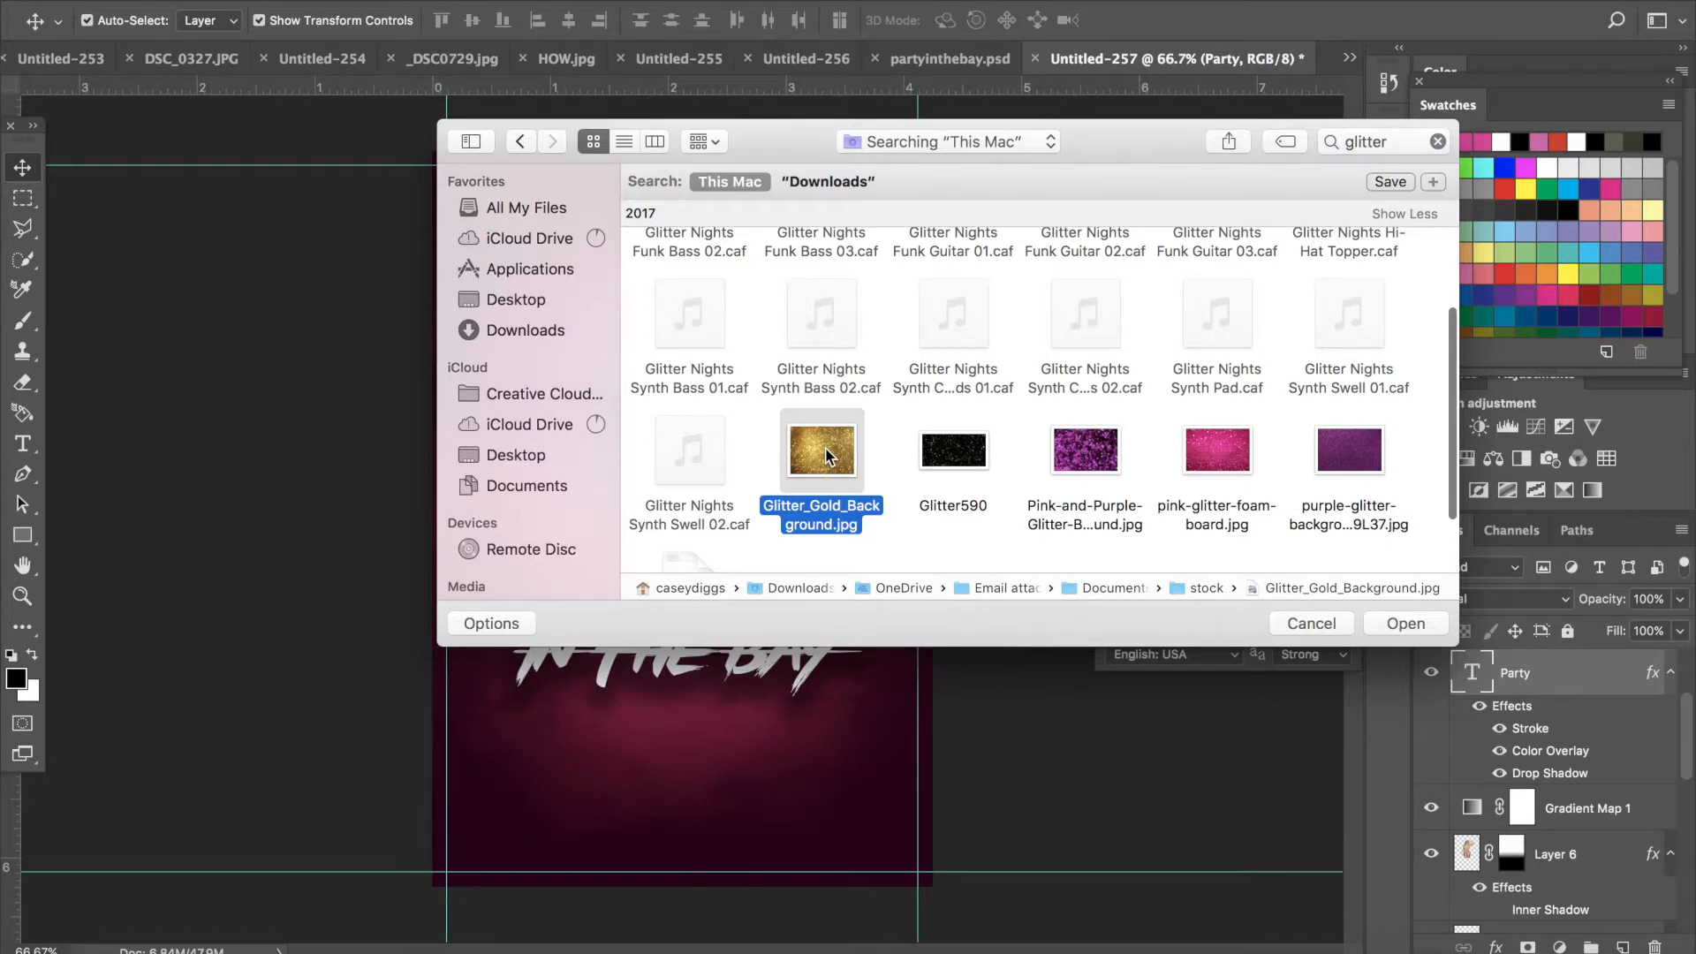
double_click(828, 456)
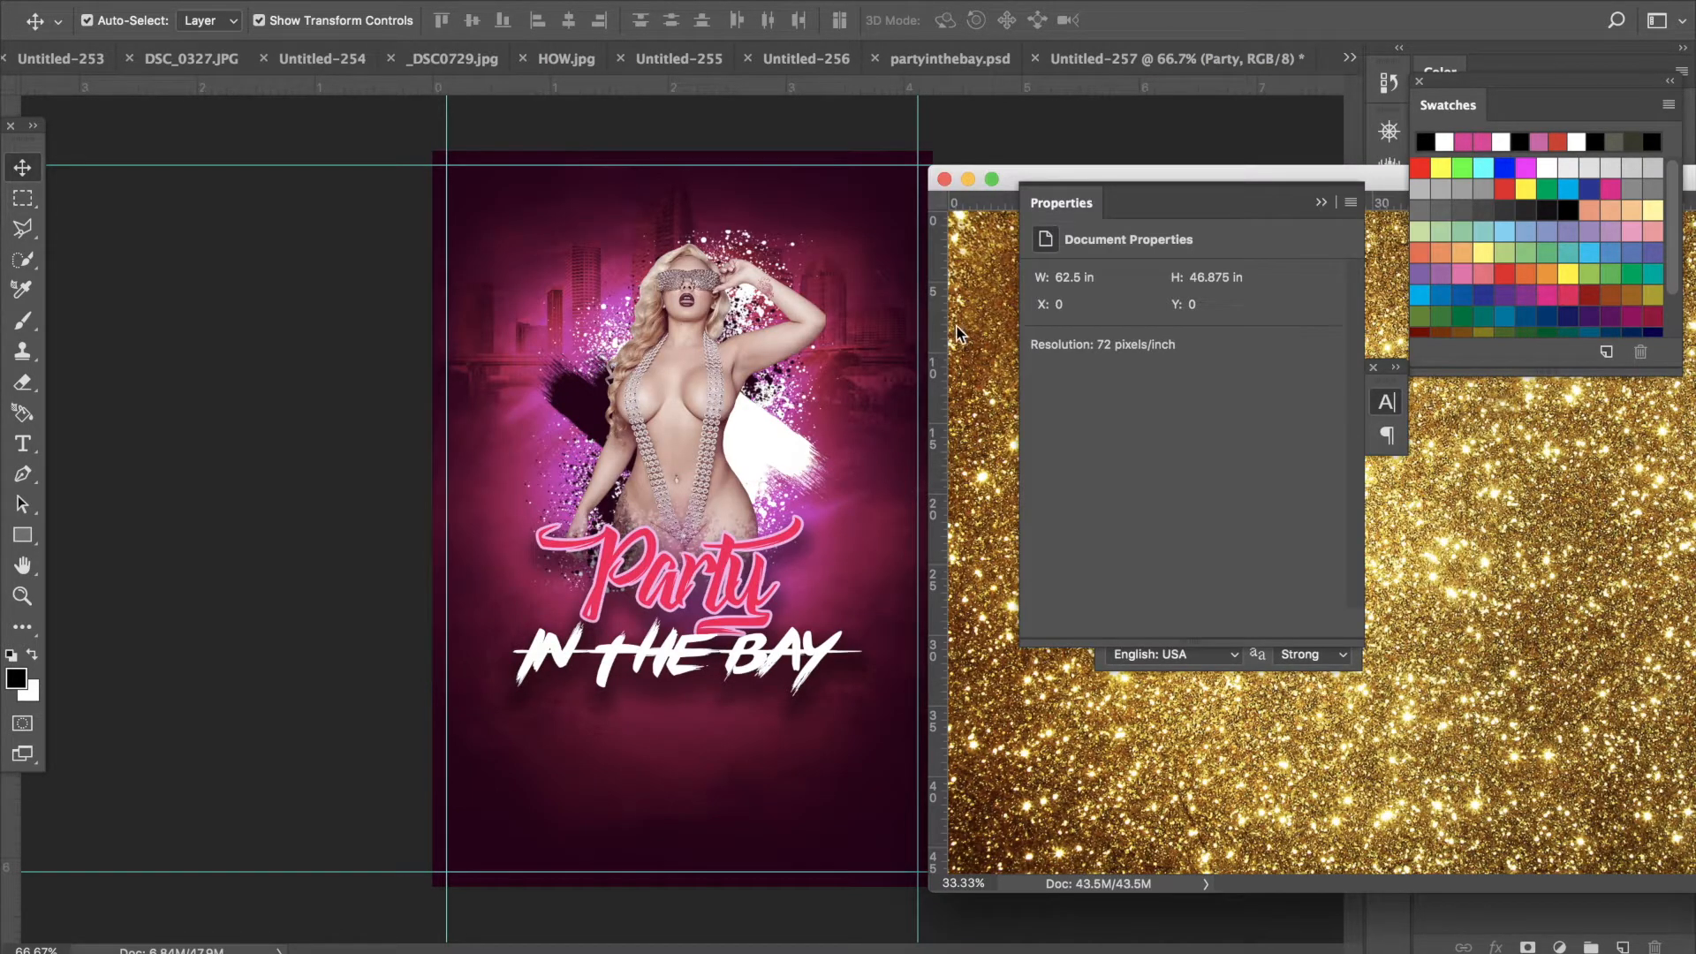
- Drag the gold glitter image into the flyer and clip it to the Party text layer
drag(694, 373, 474, 397)
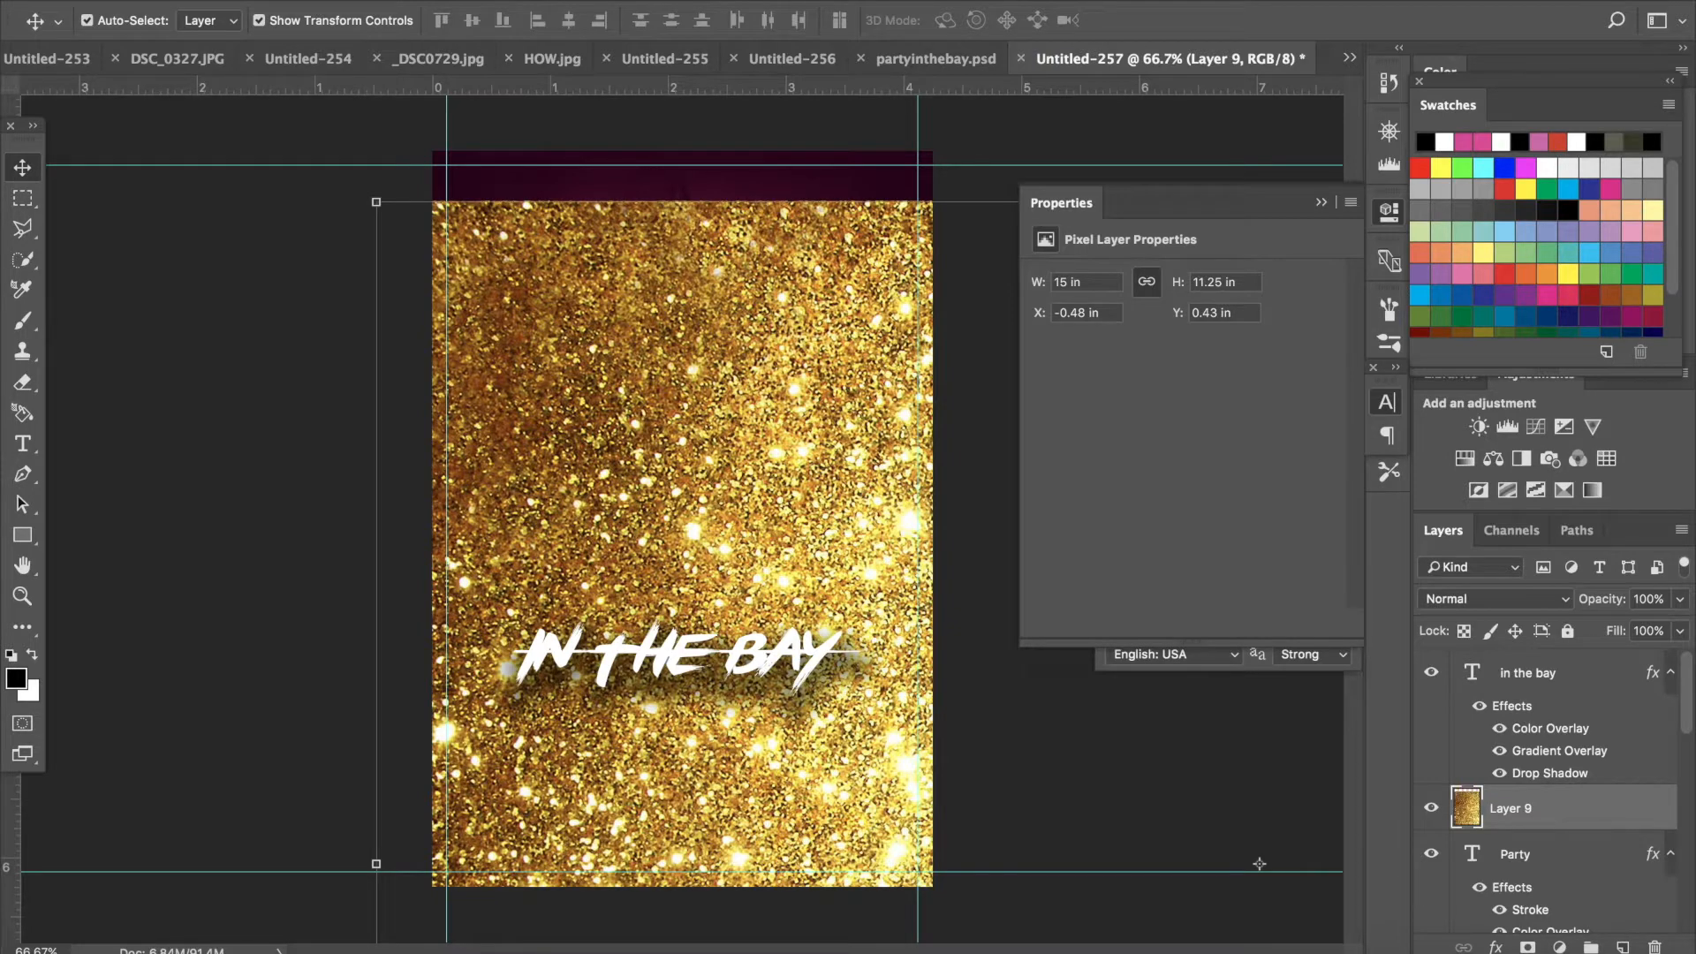
click(387, 1)
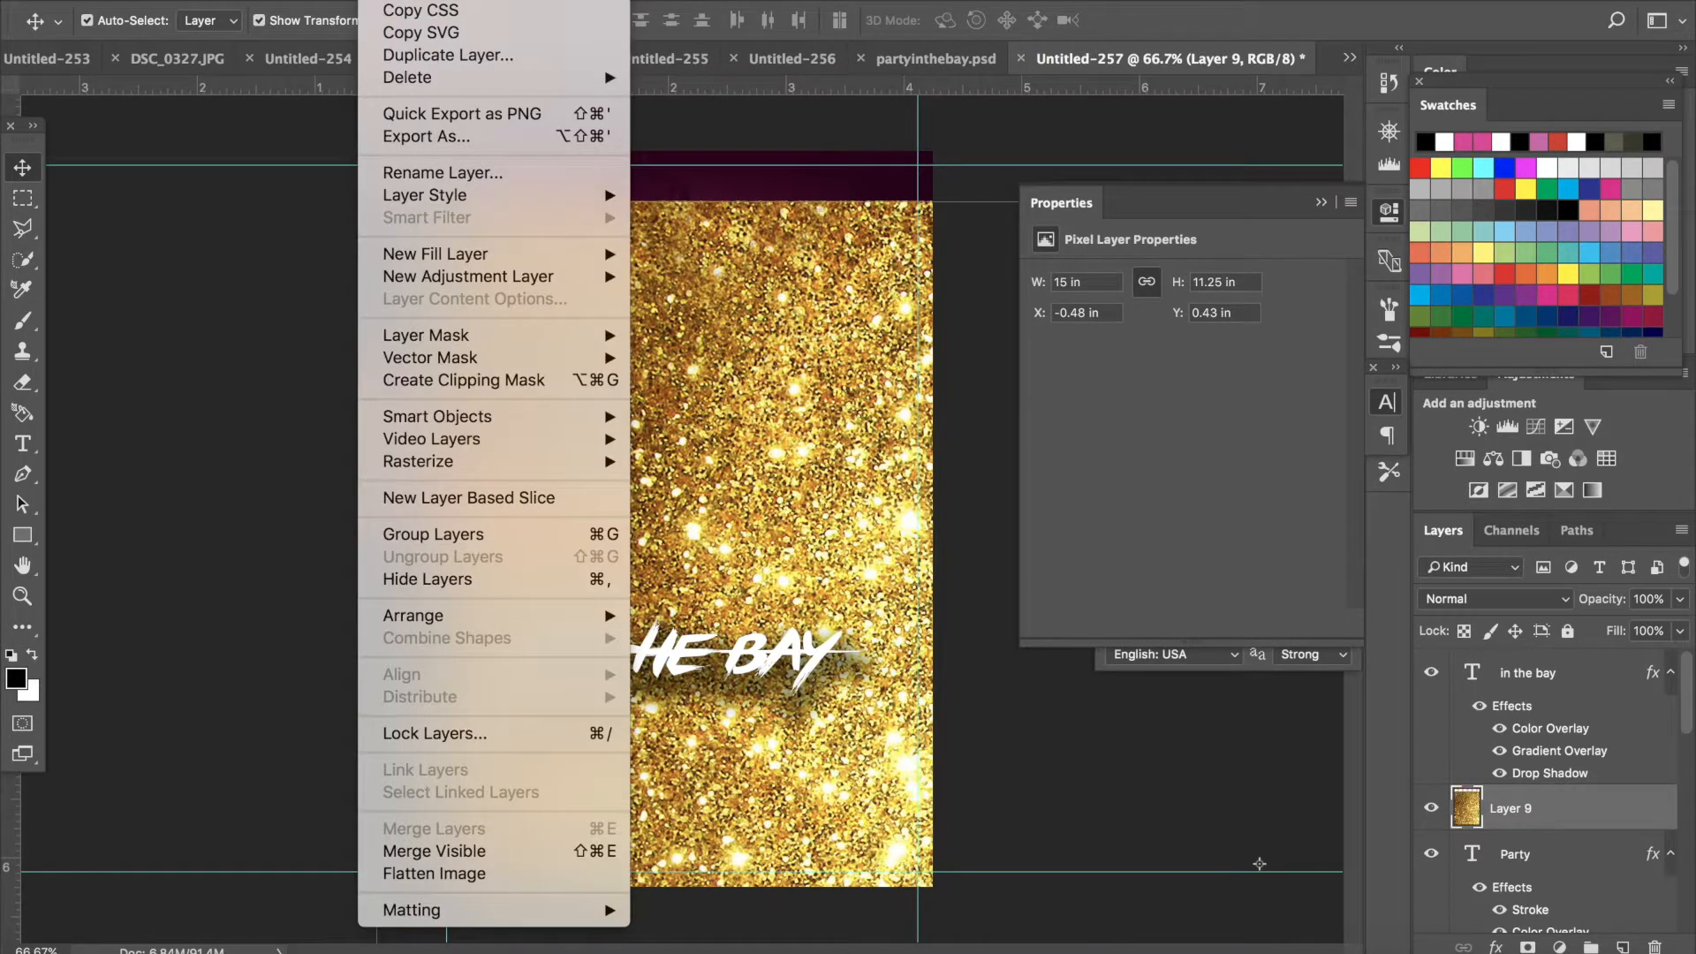
click(448, 379)
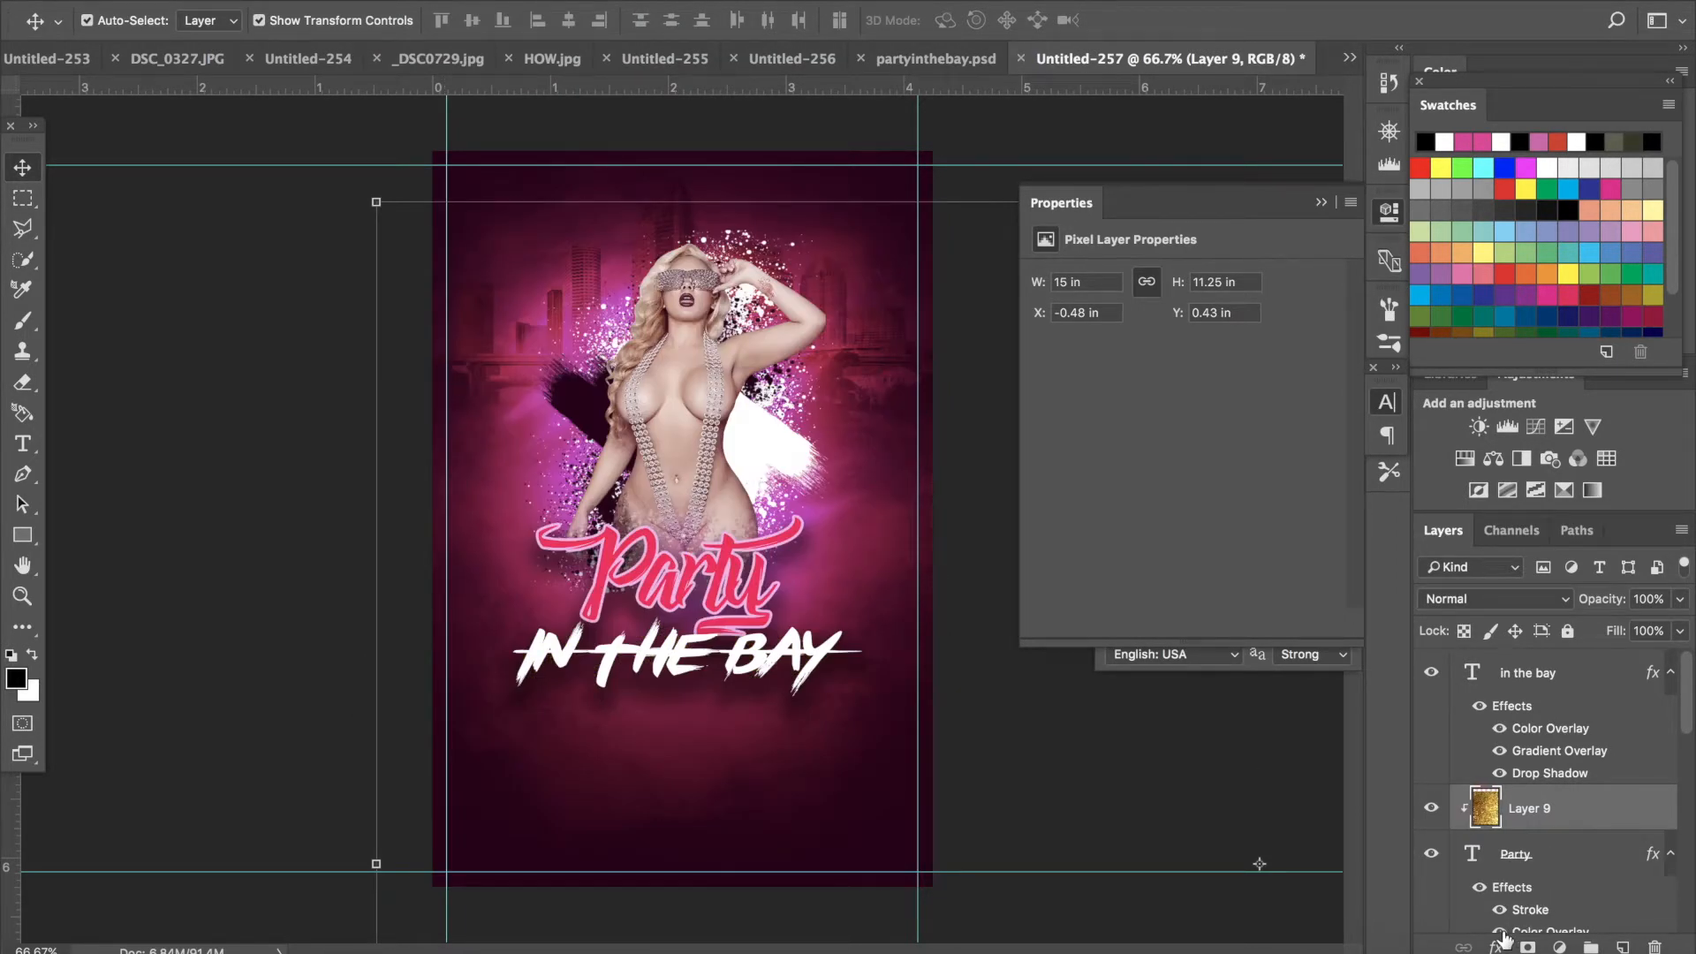
- Hide the Party text's Color Overlay effect and scale the clipped glitter down over the title
scroll(1499, 897, down, 2)
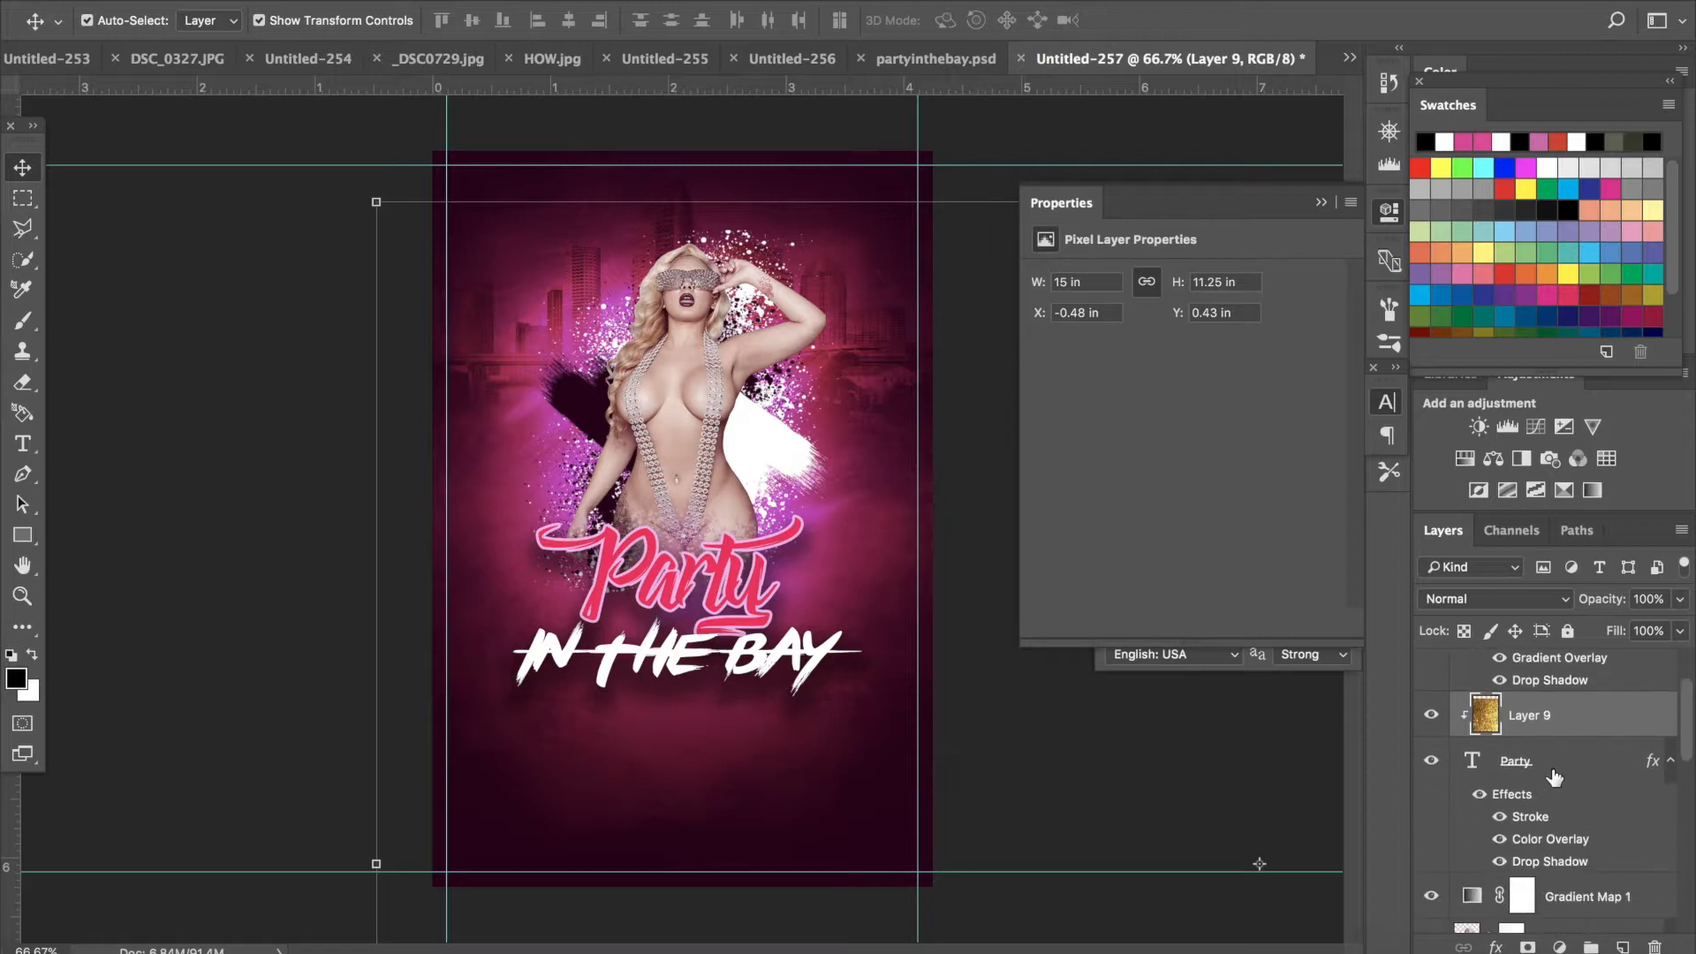
click(1499, 840)
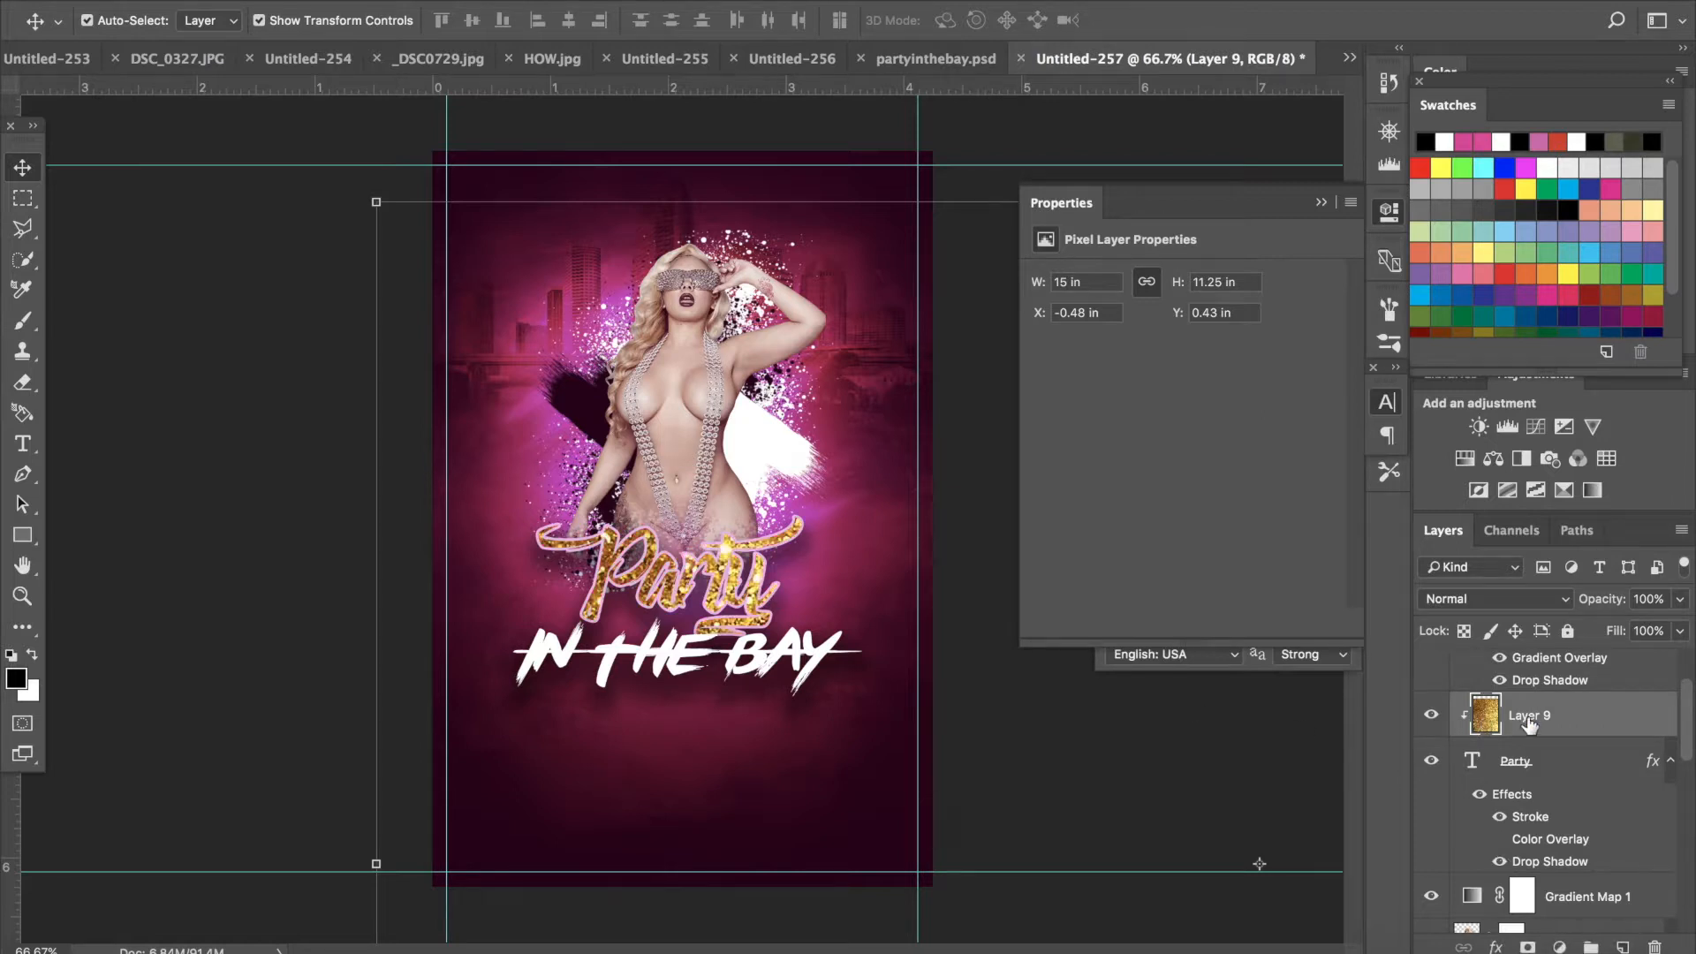
drag(376, 202, 406, 382)
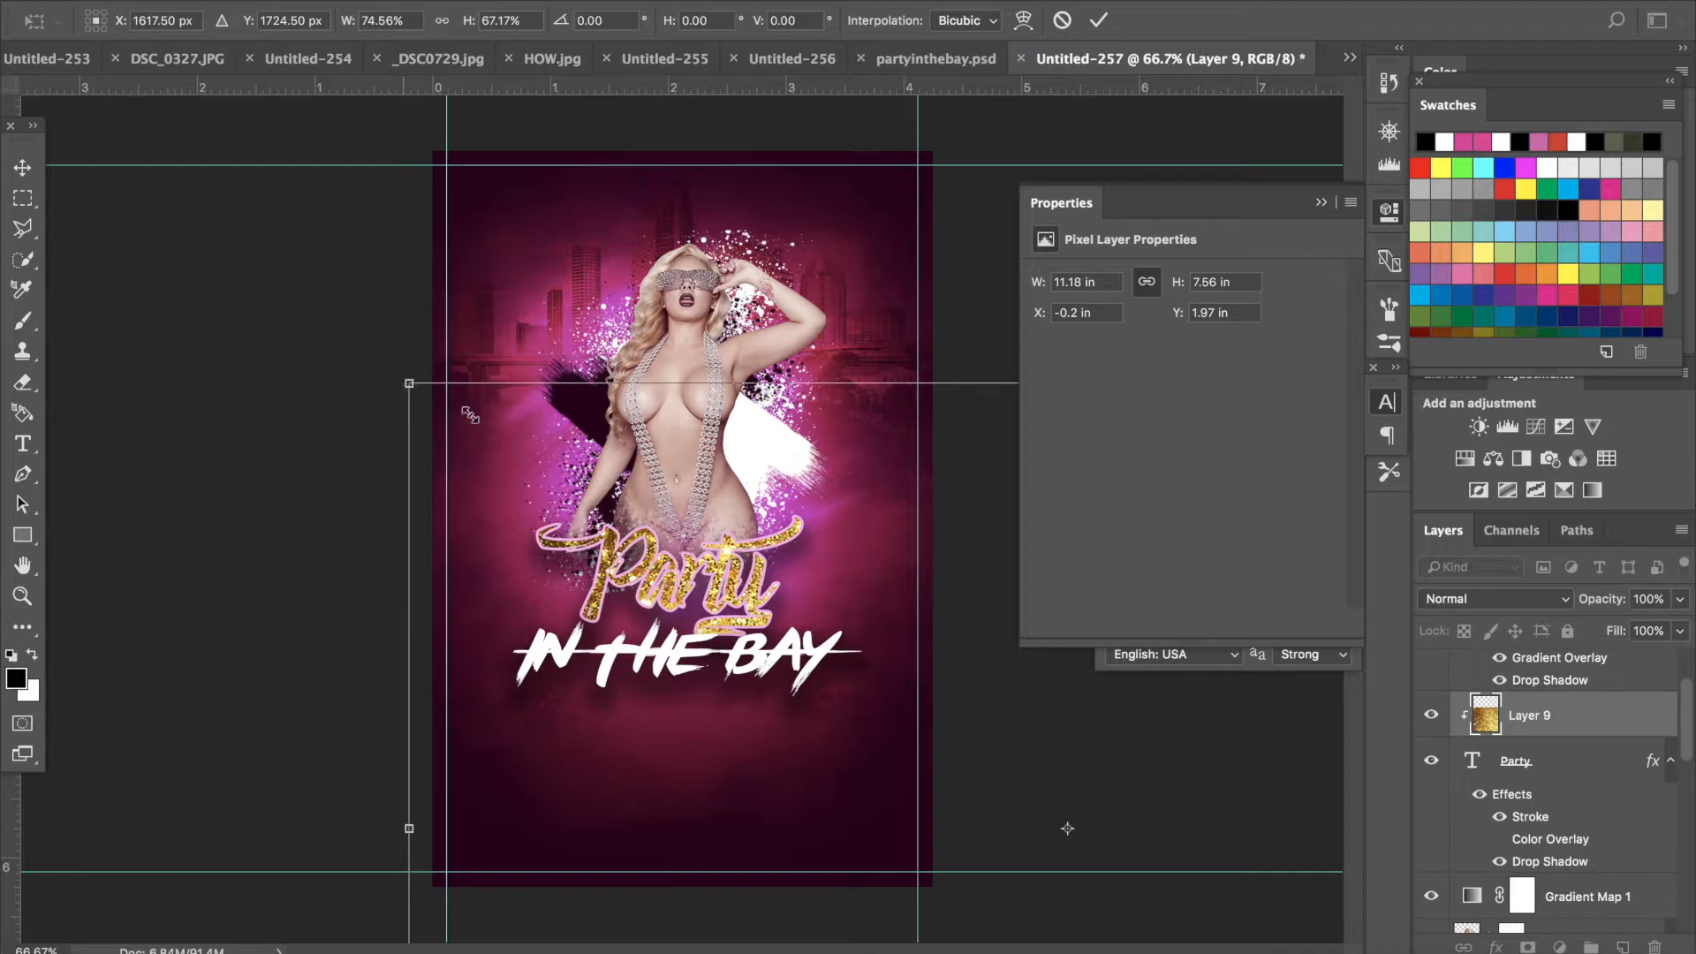
drag(407, 384, 838, 681)
drag(919, 740, 386, 417)
click(22, 166)
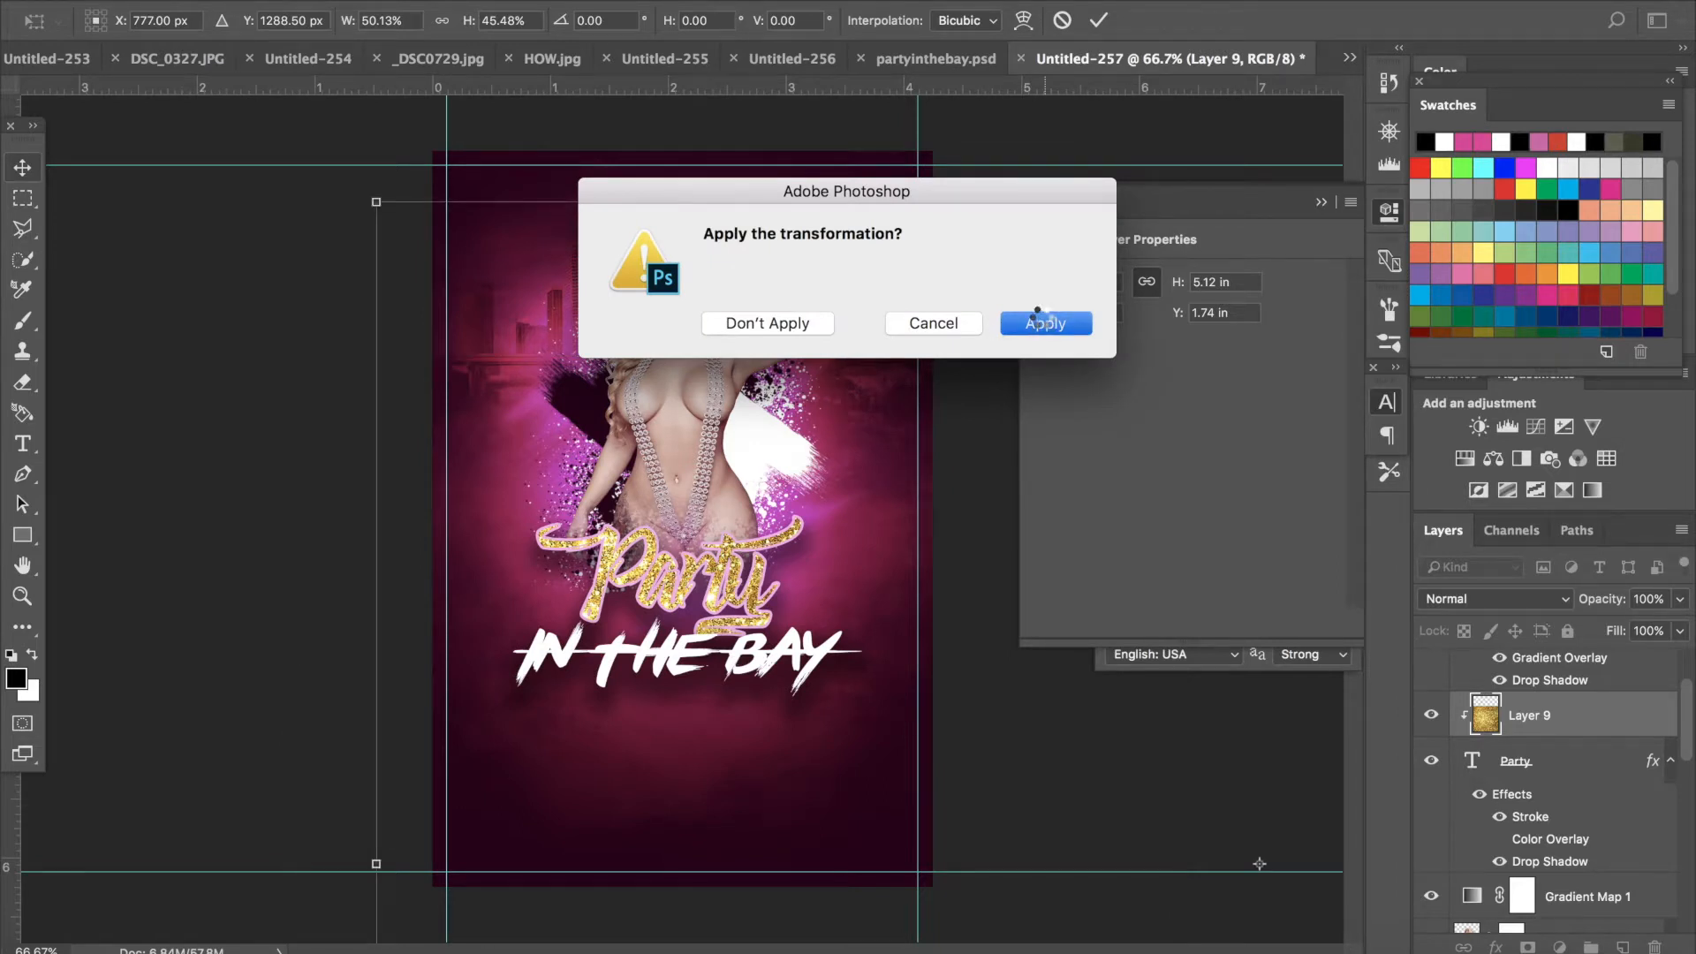
click(1041, 321)
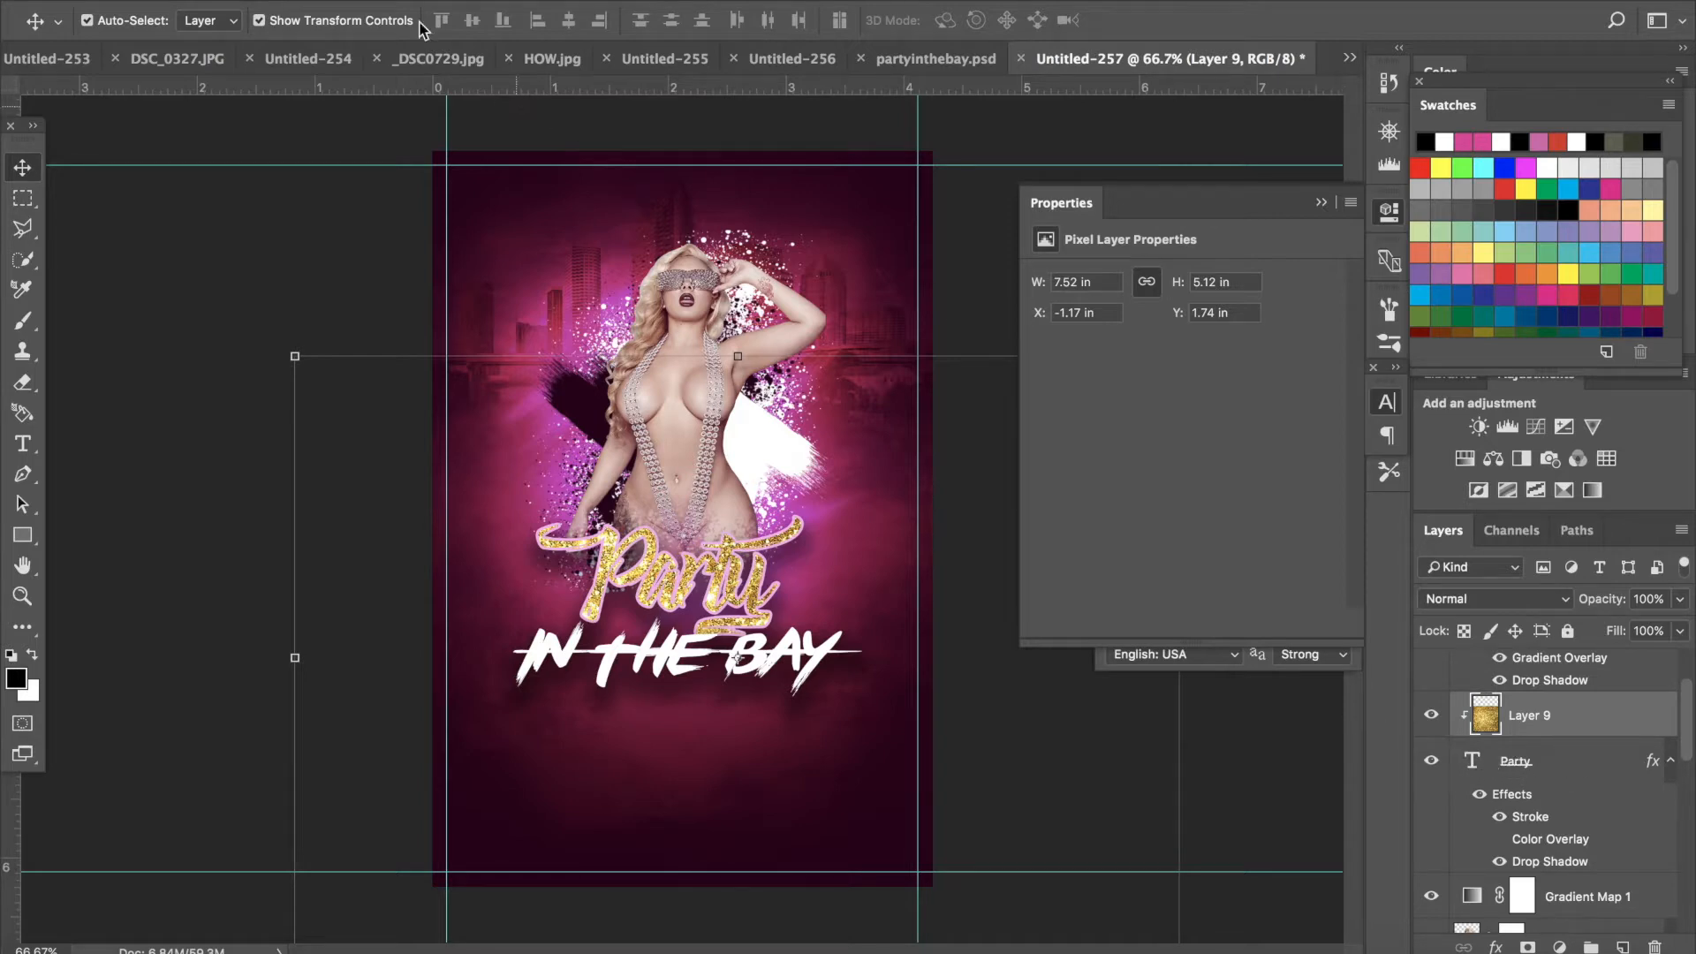
- Release and re-create the glitter's clipping mask, then hide the glitter layer
click(389, 1)
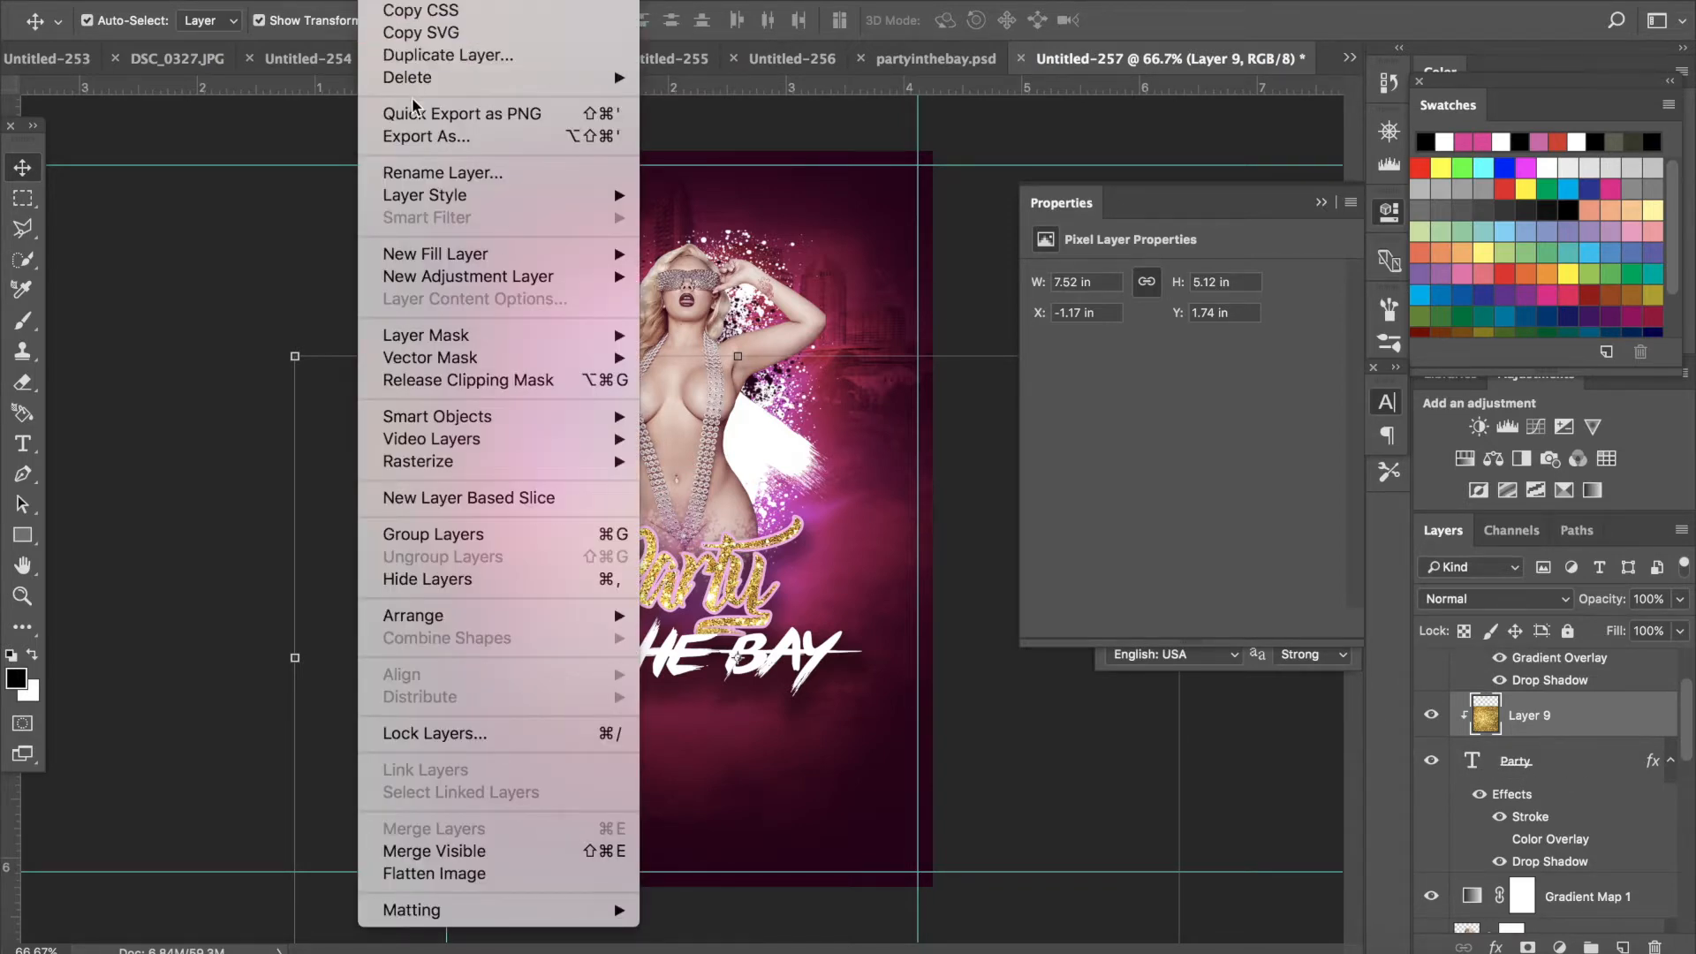
click(413, 381)
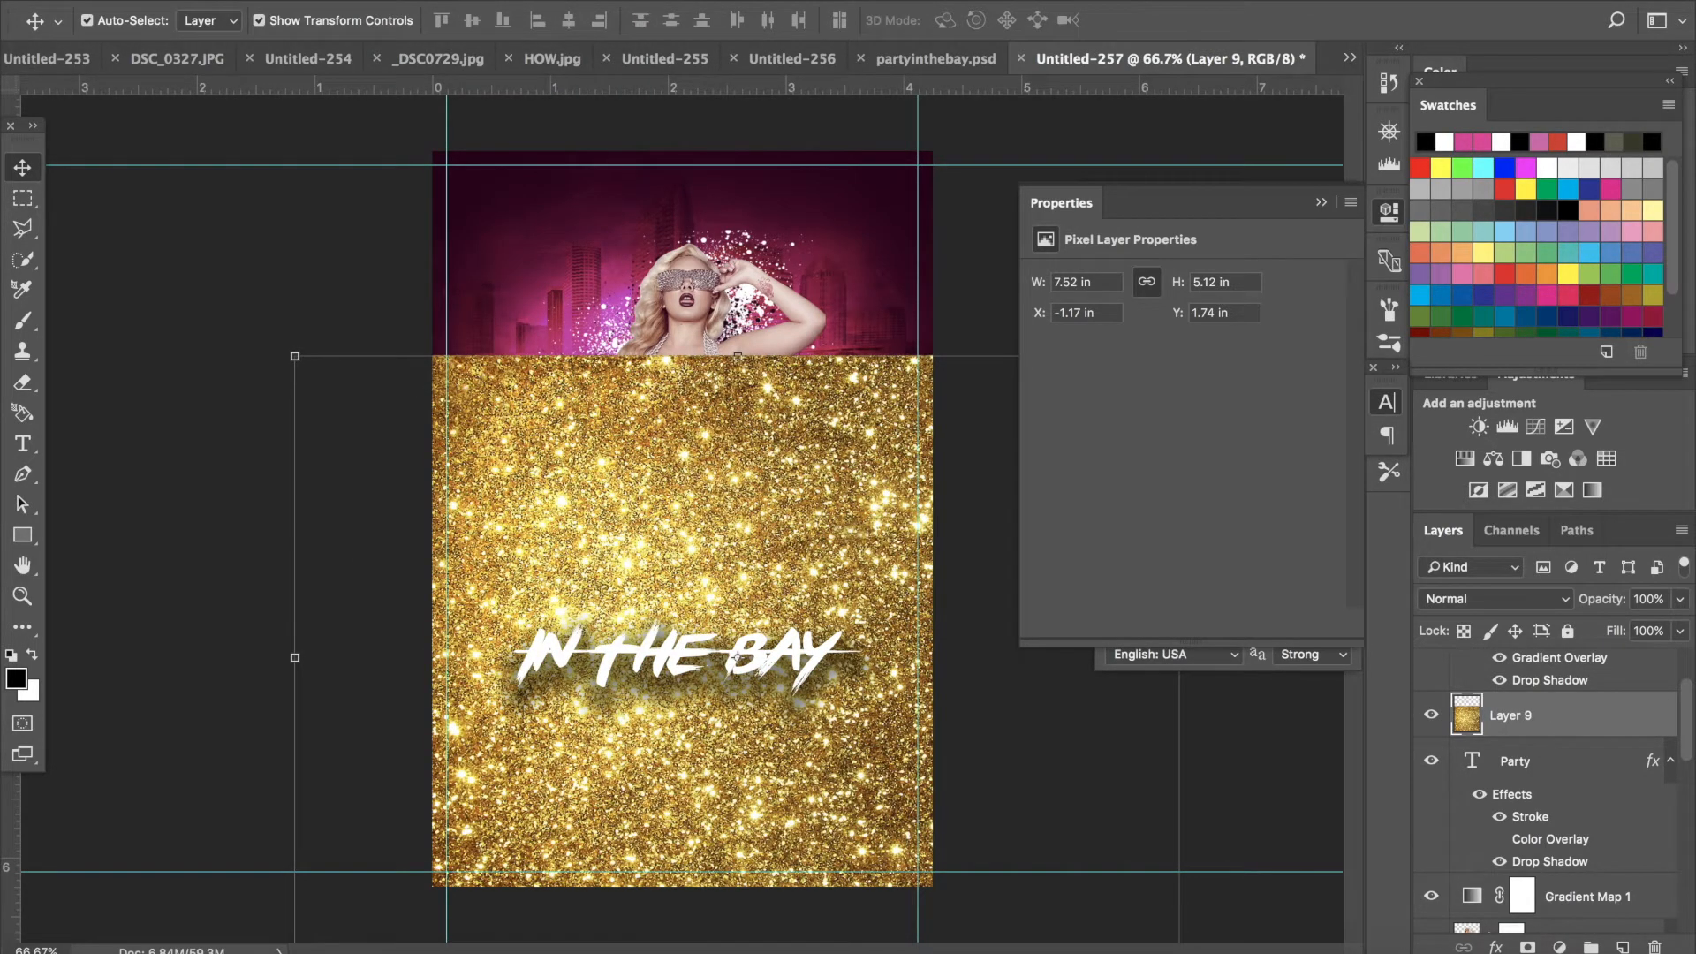
click(389, 1)
click(422, 390)
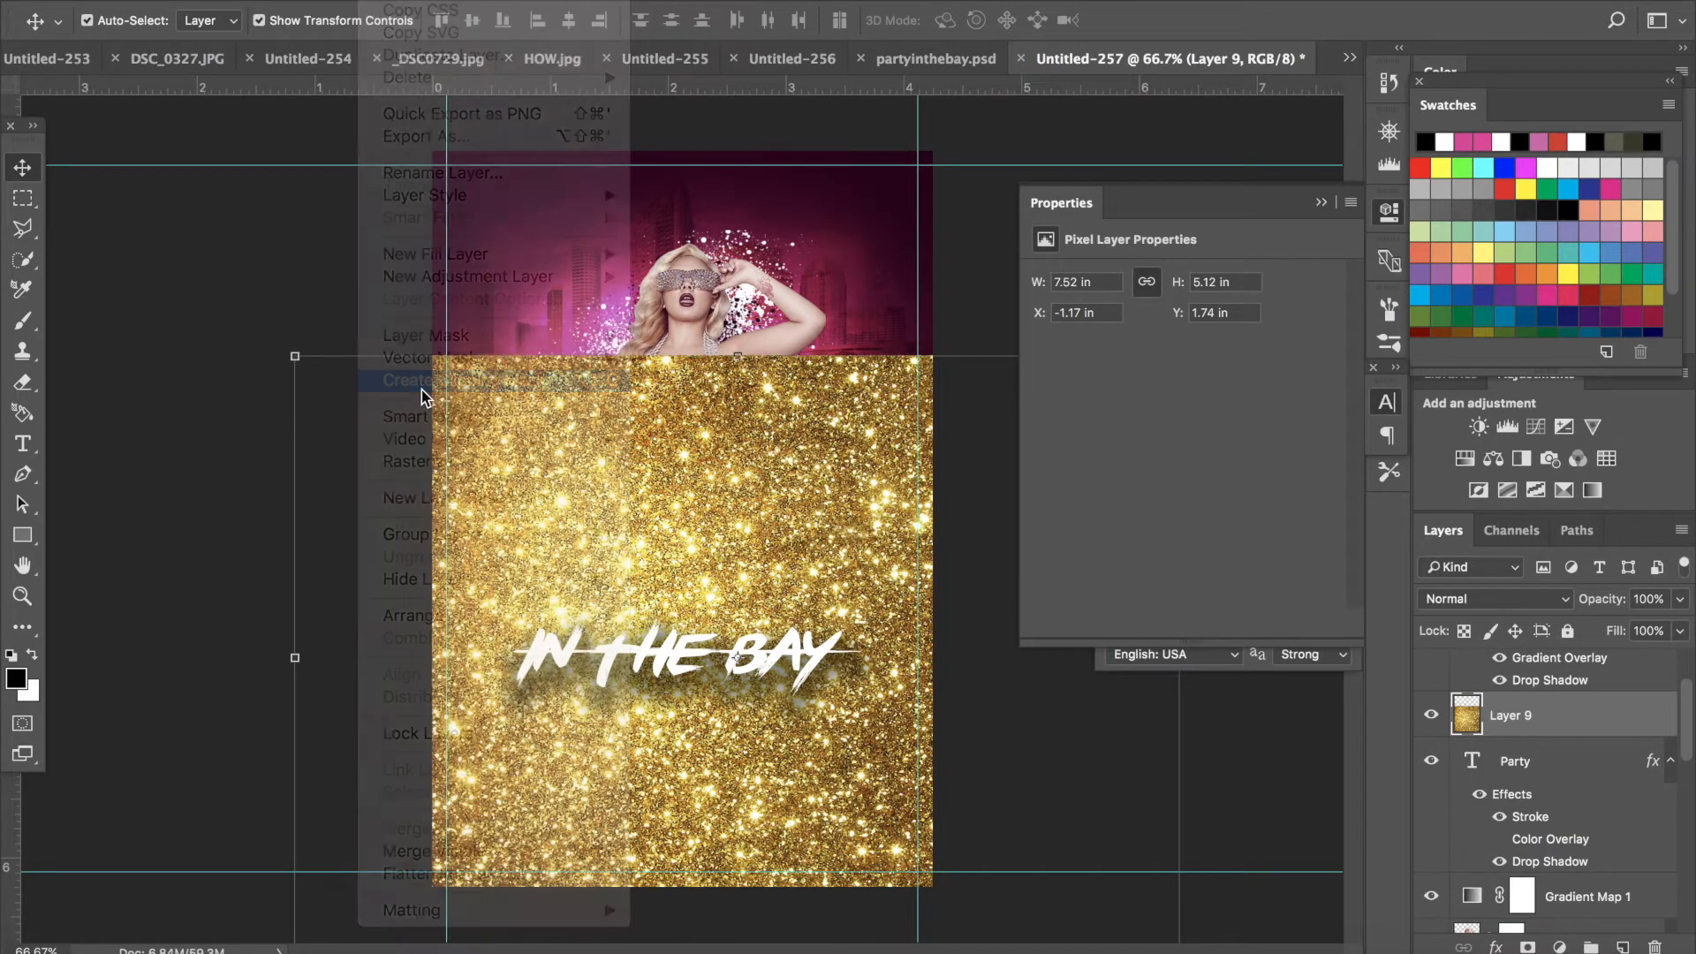
click(1428, 717)
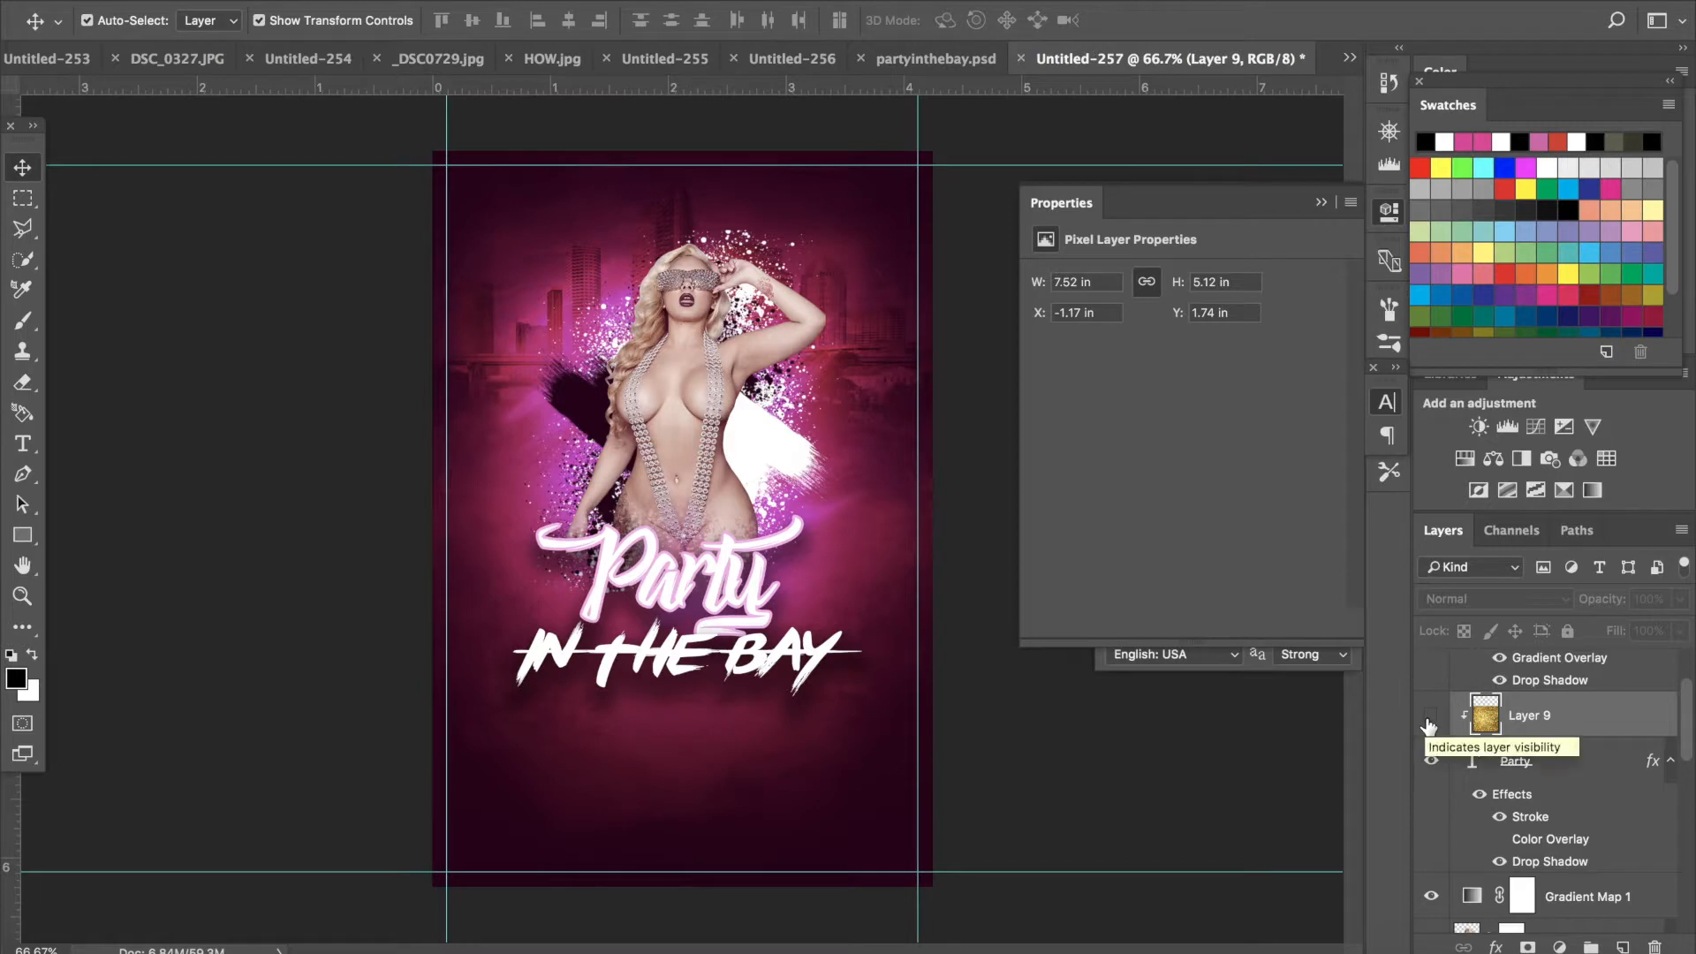
- Change the IN THE BAY text's font to Bebas Neue
click(618, 667)
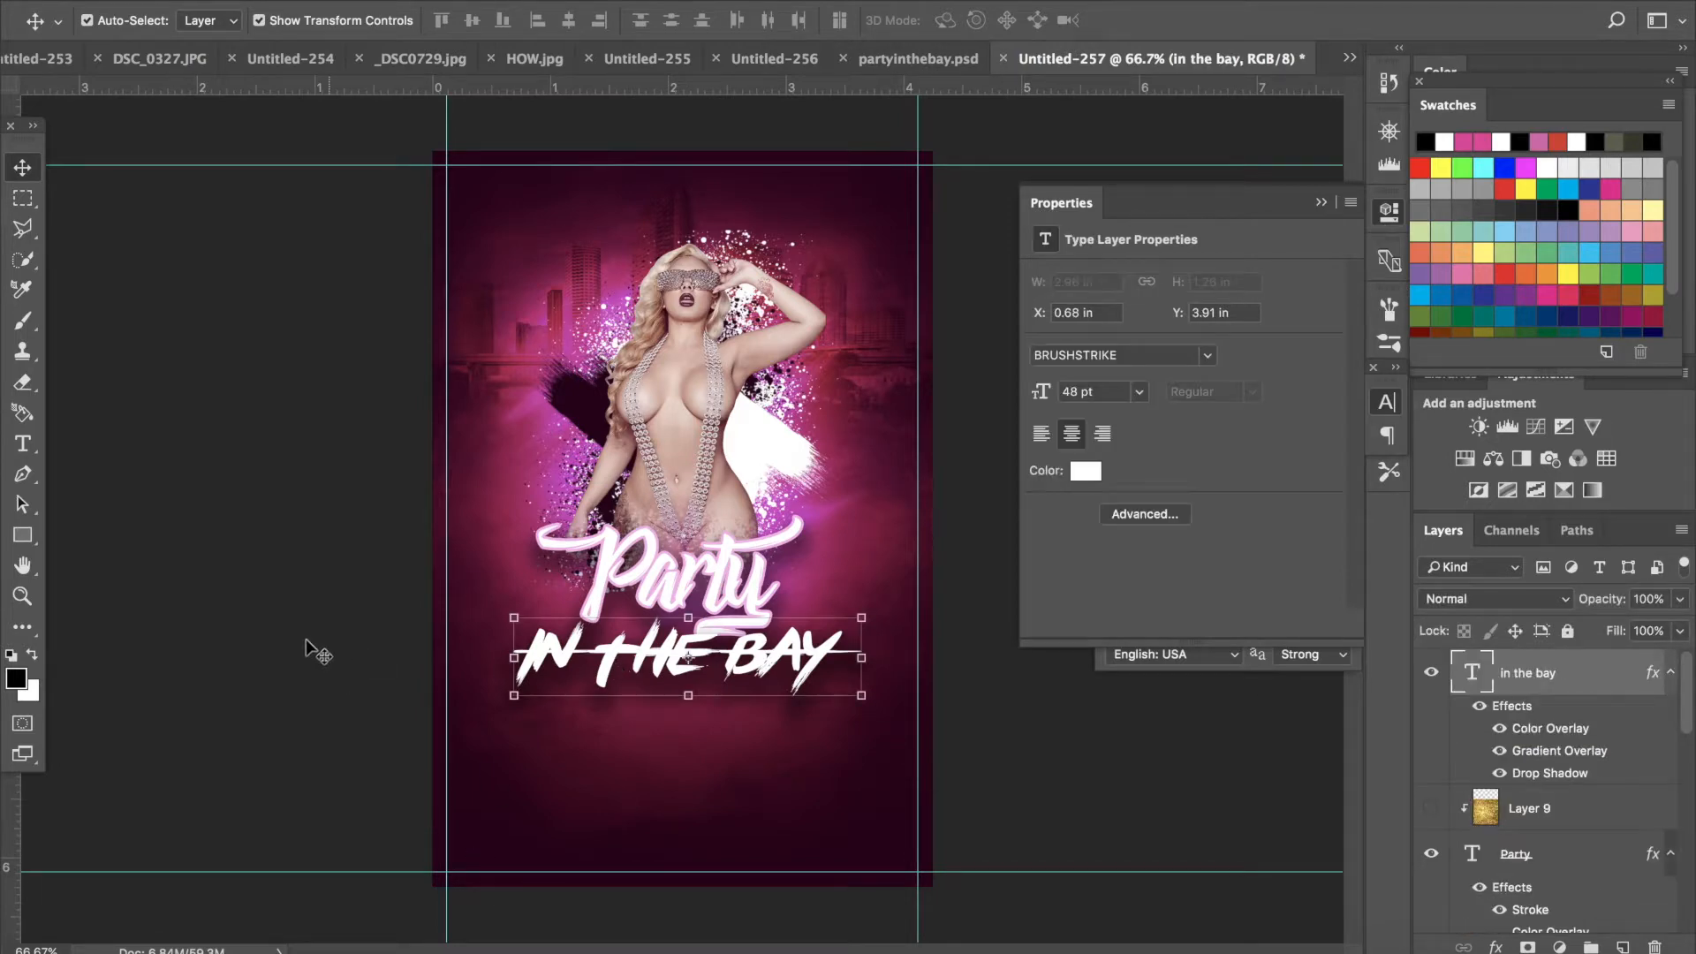
click(14, 448)
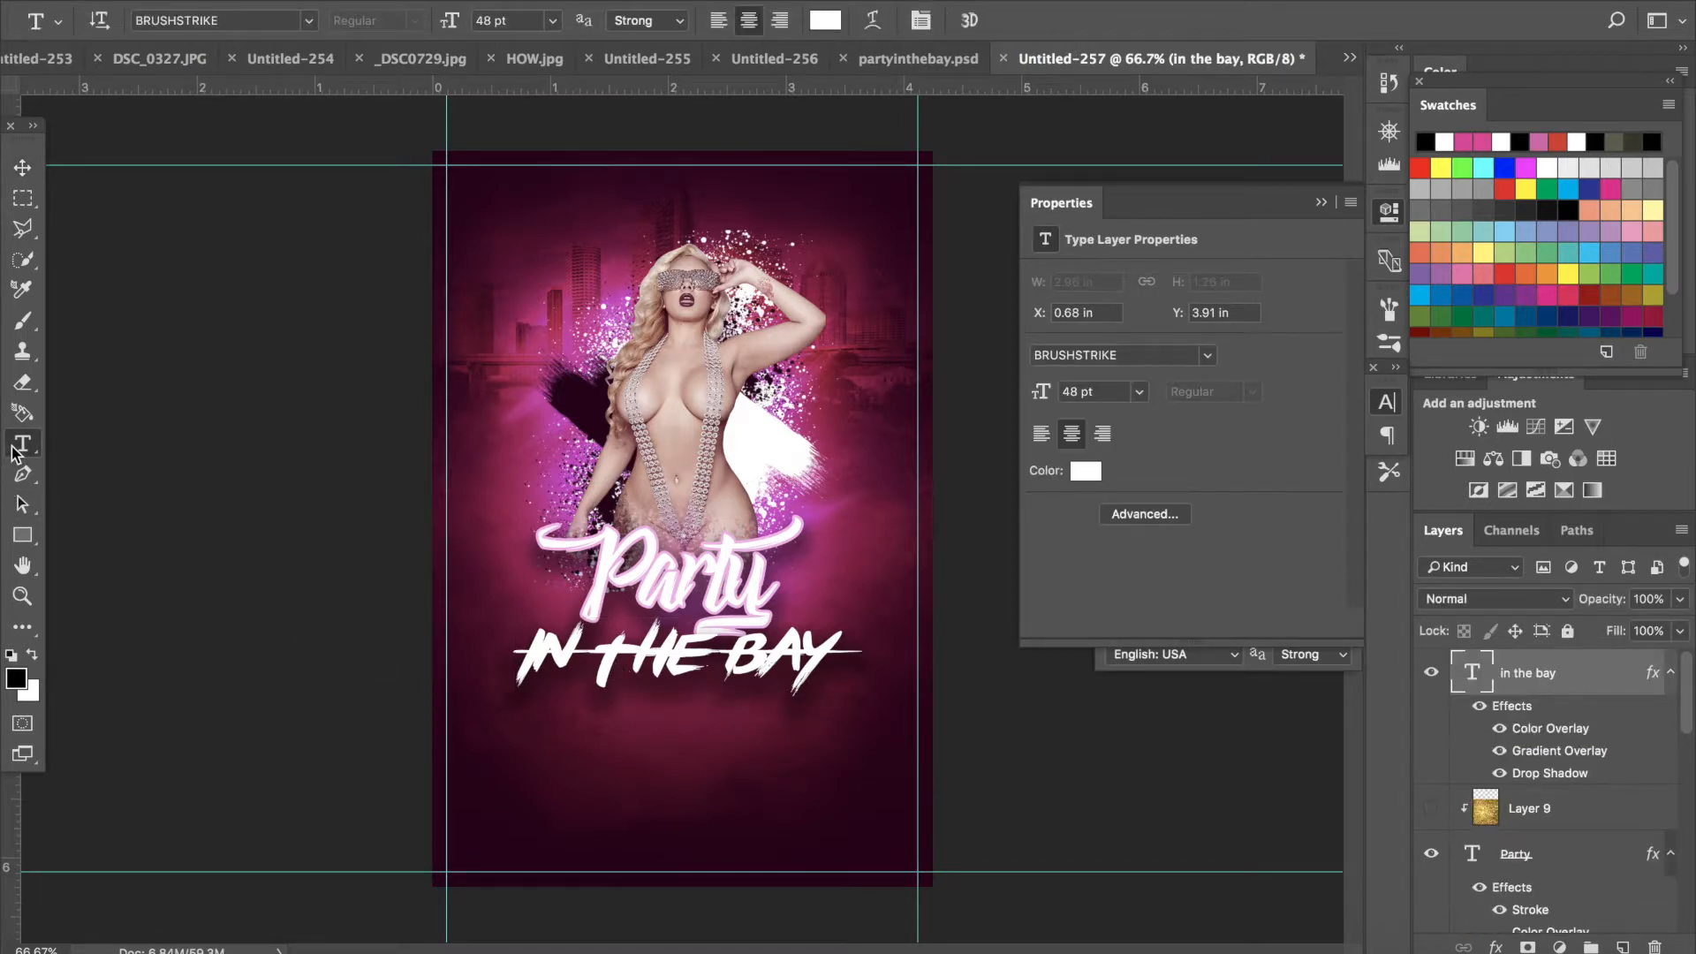
drag(843, 667, 415, 631)
click(306, 21)
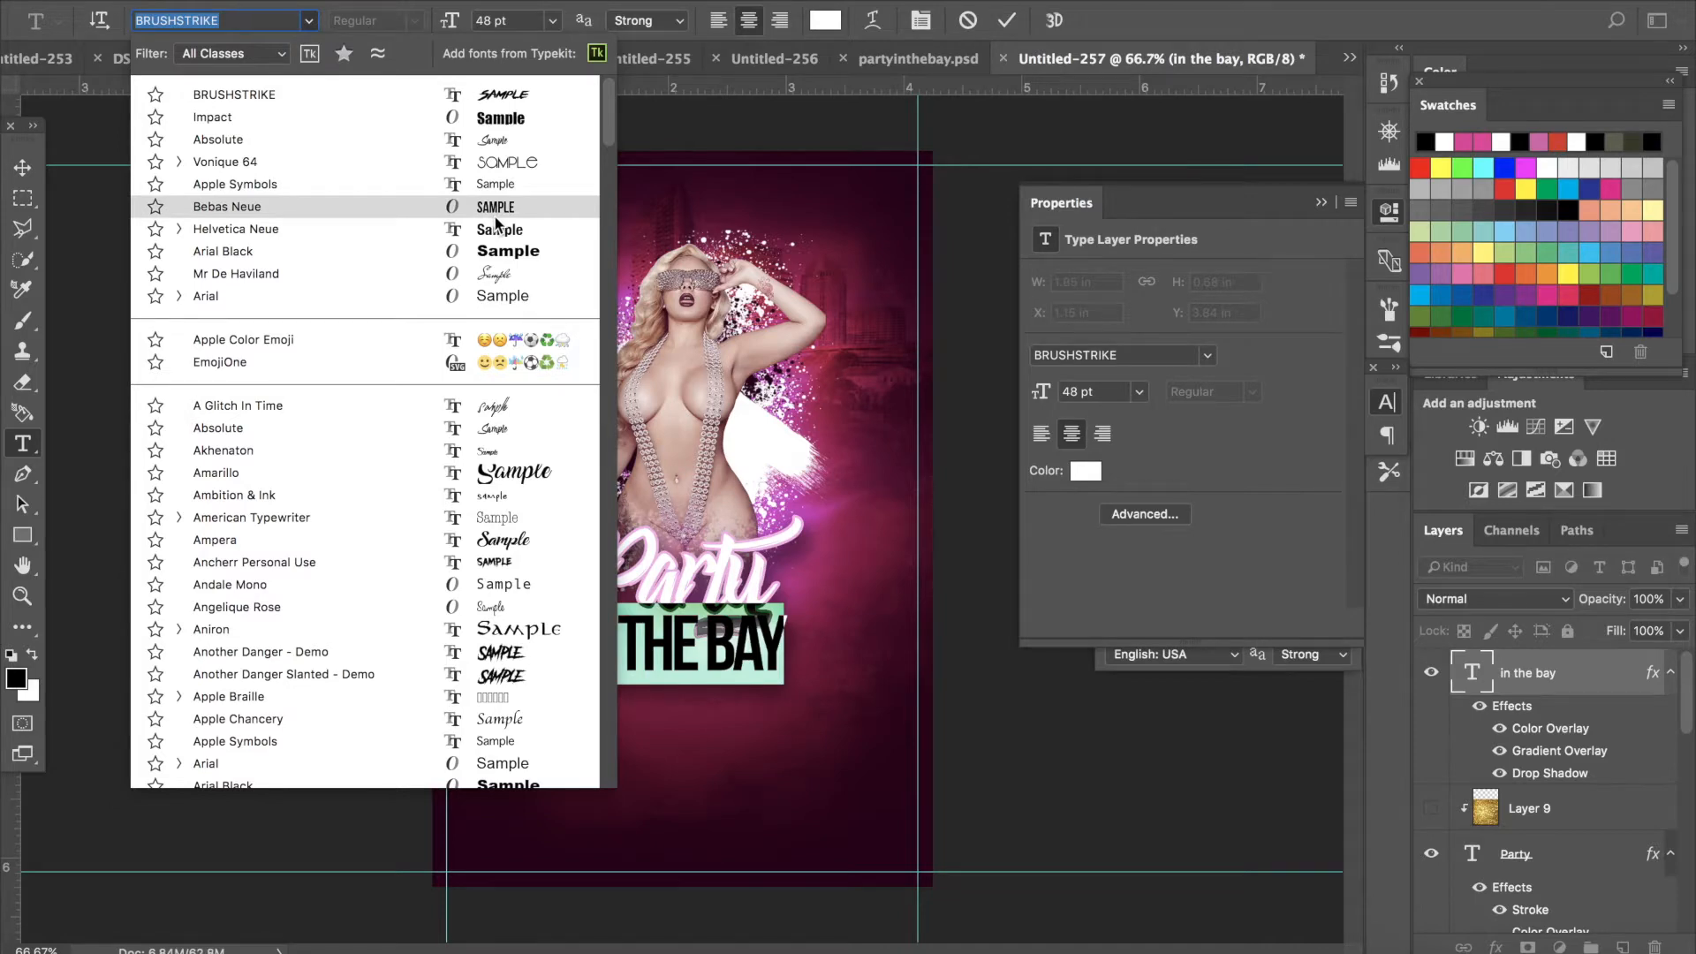
click(495, 216)
click(674, 661)
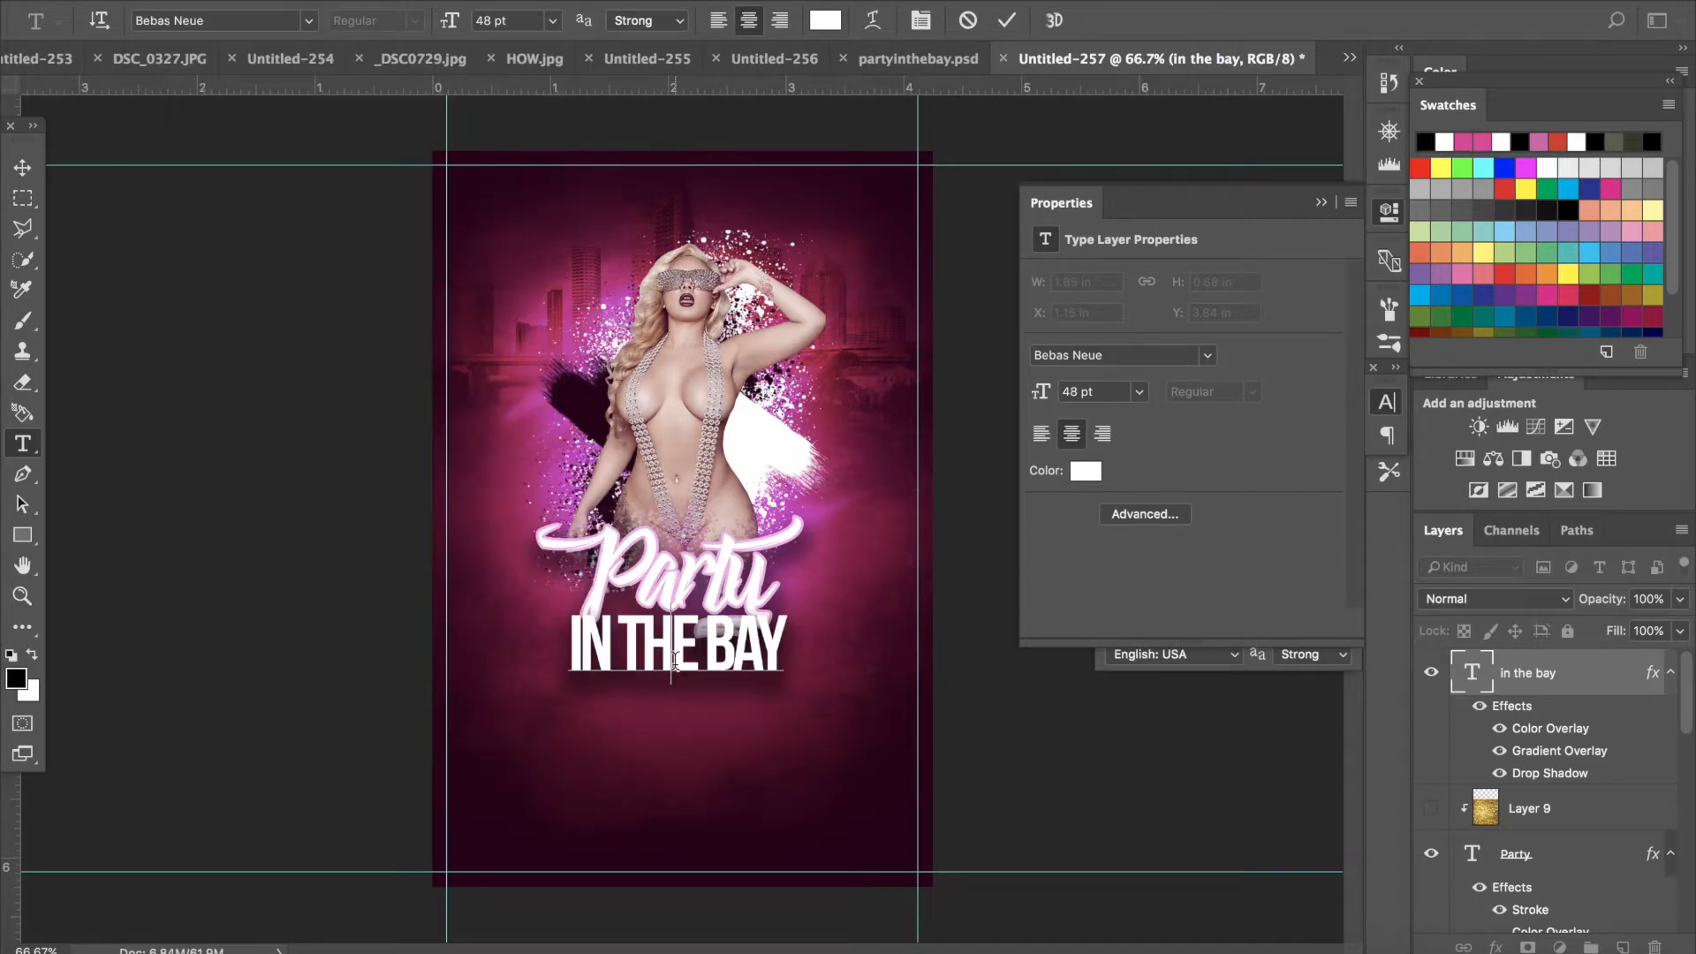
click(22, 177)
- Add a layer mask to the IN THE BAY text layer and try moving that layer lower in the stack
drag(1559, 692, 1523, 947)
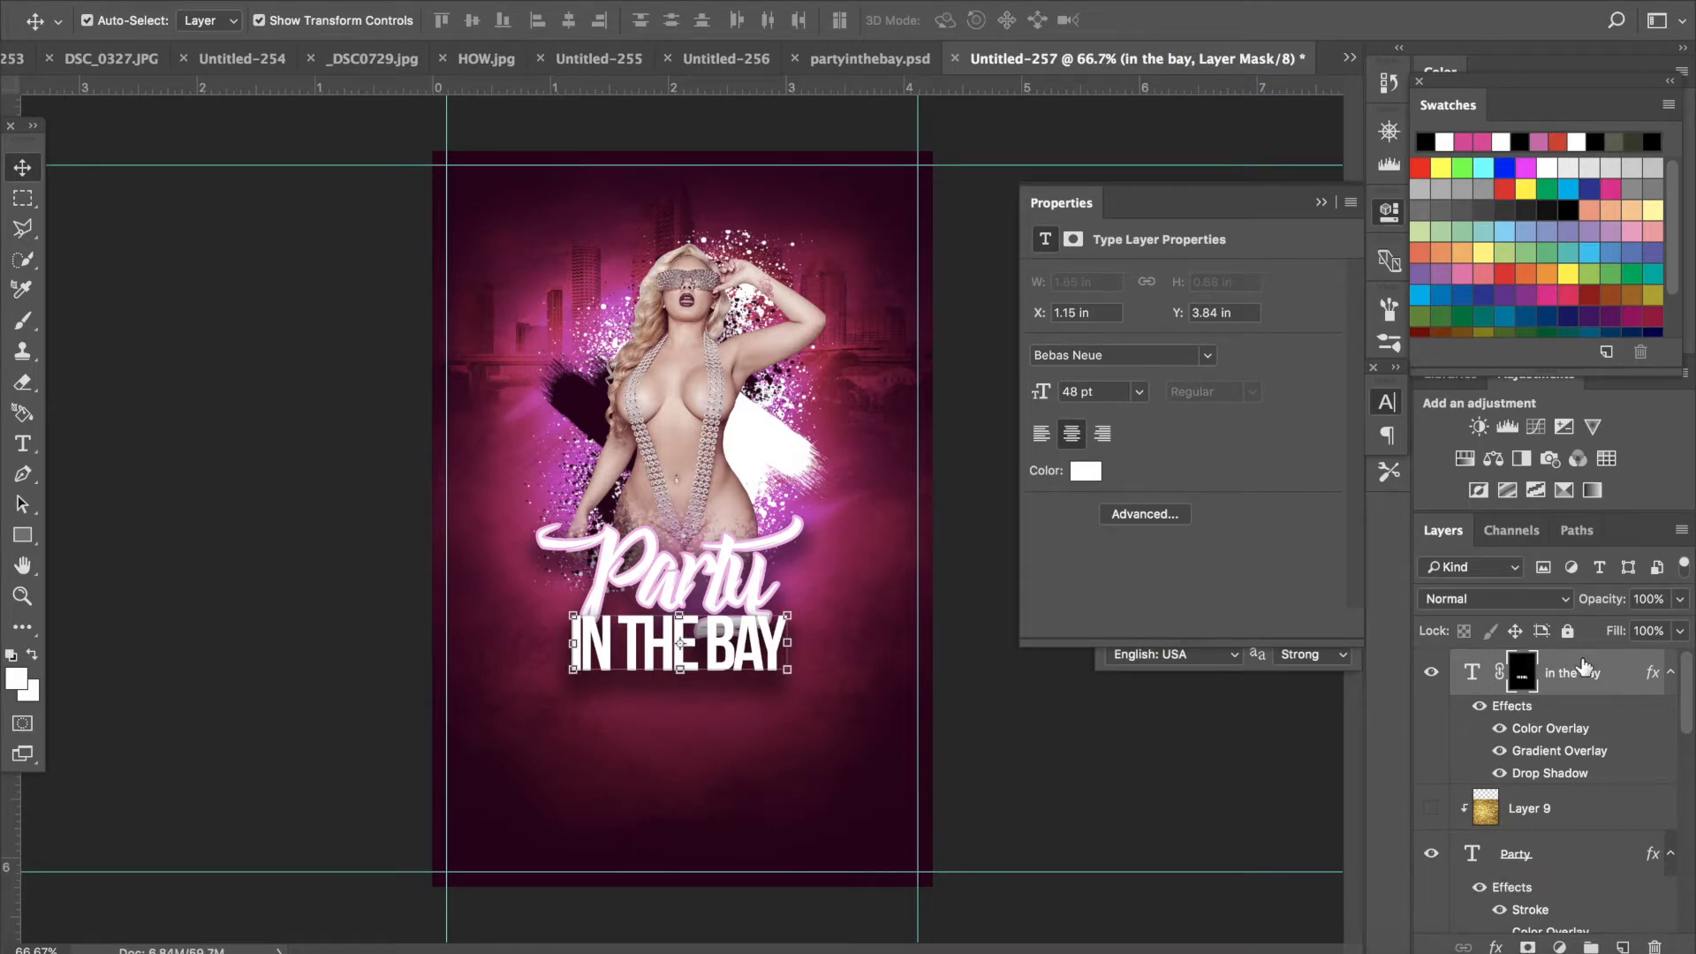
drag(1581, 665, 1474, 802)
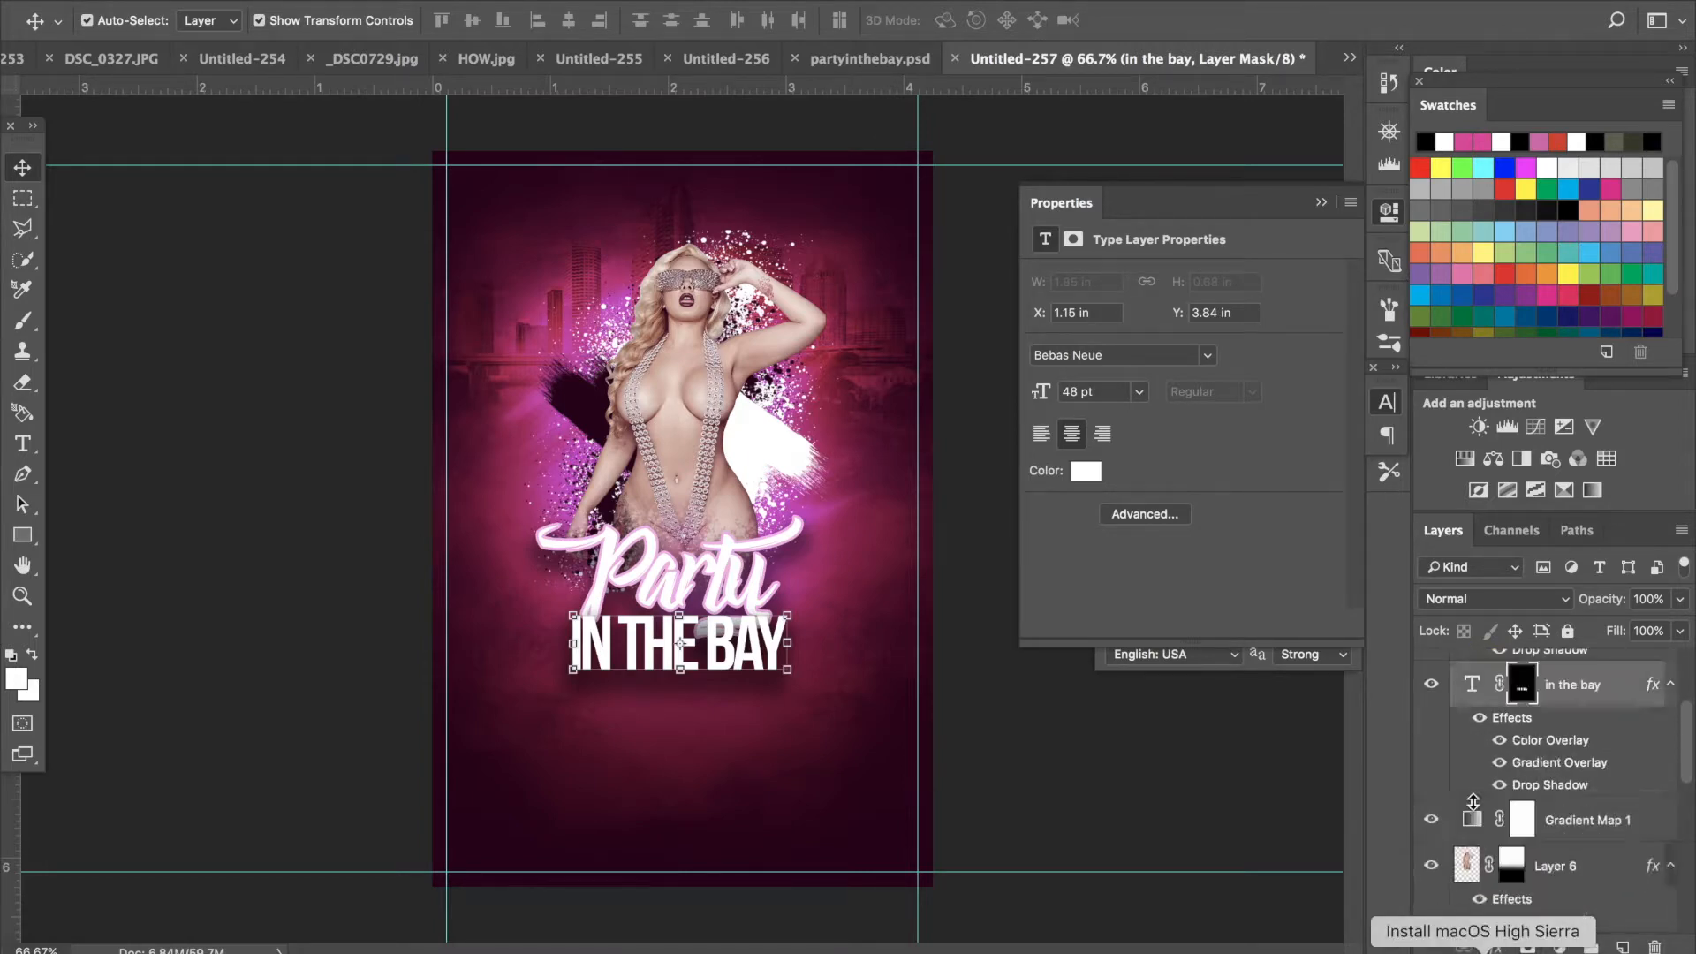
alt+click(1474, 801)
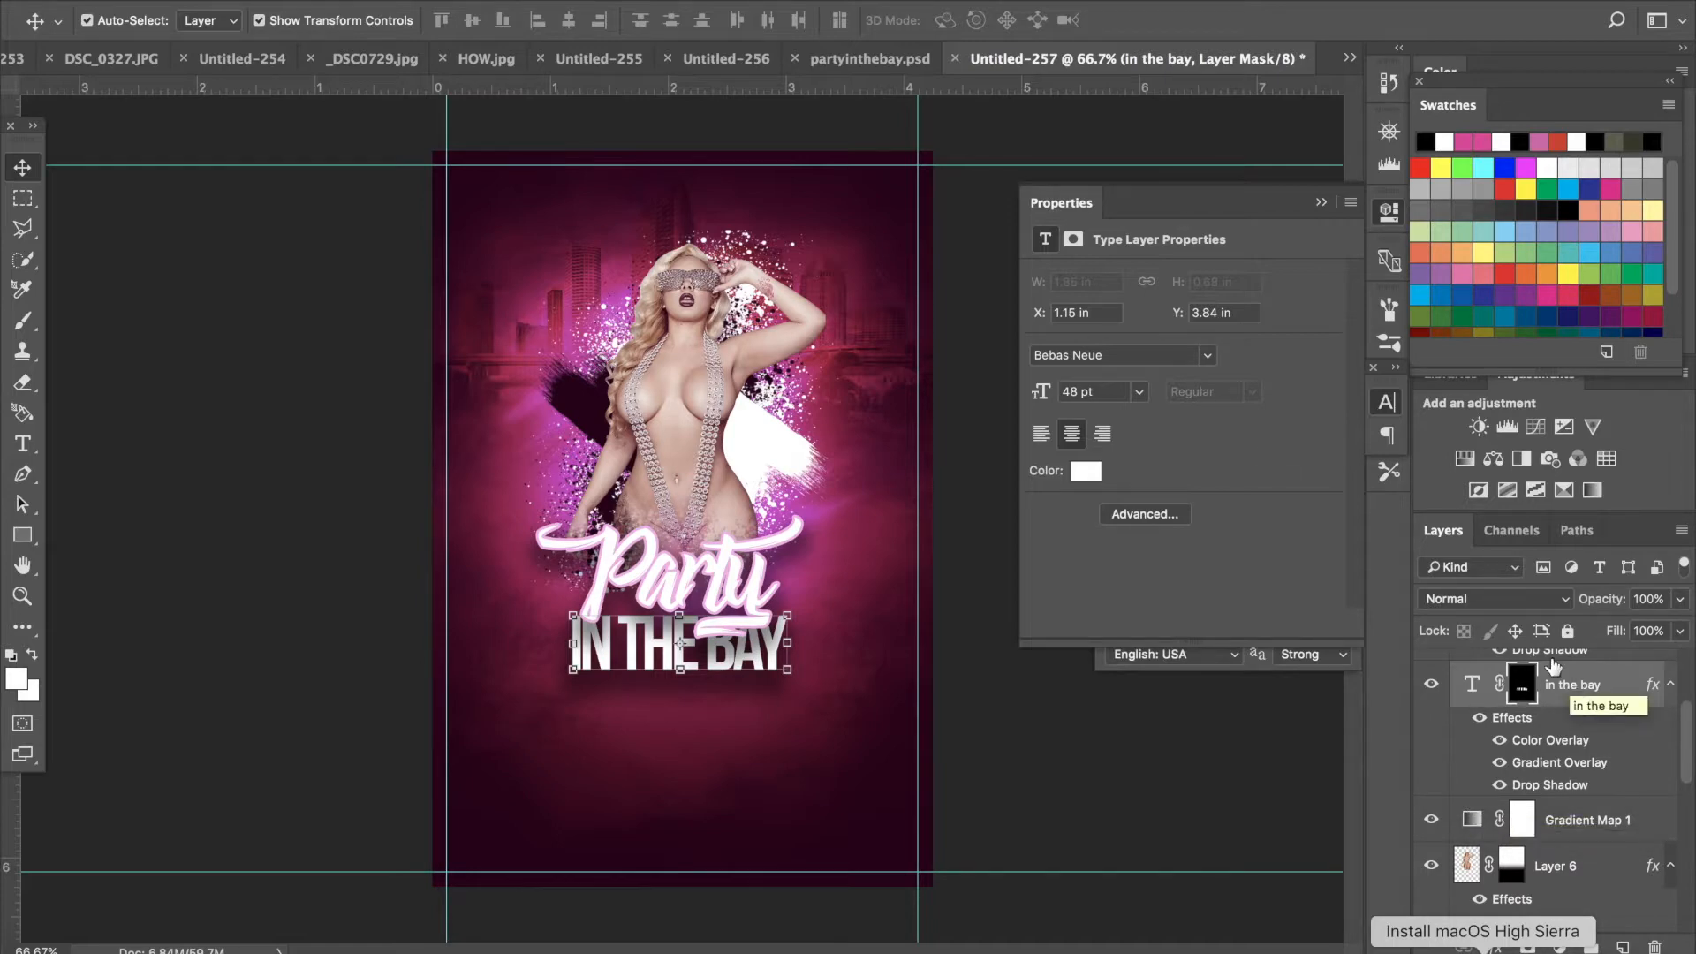
click(265, 0)
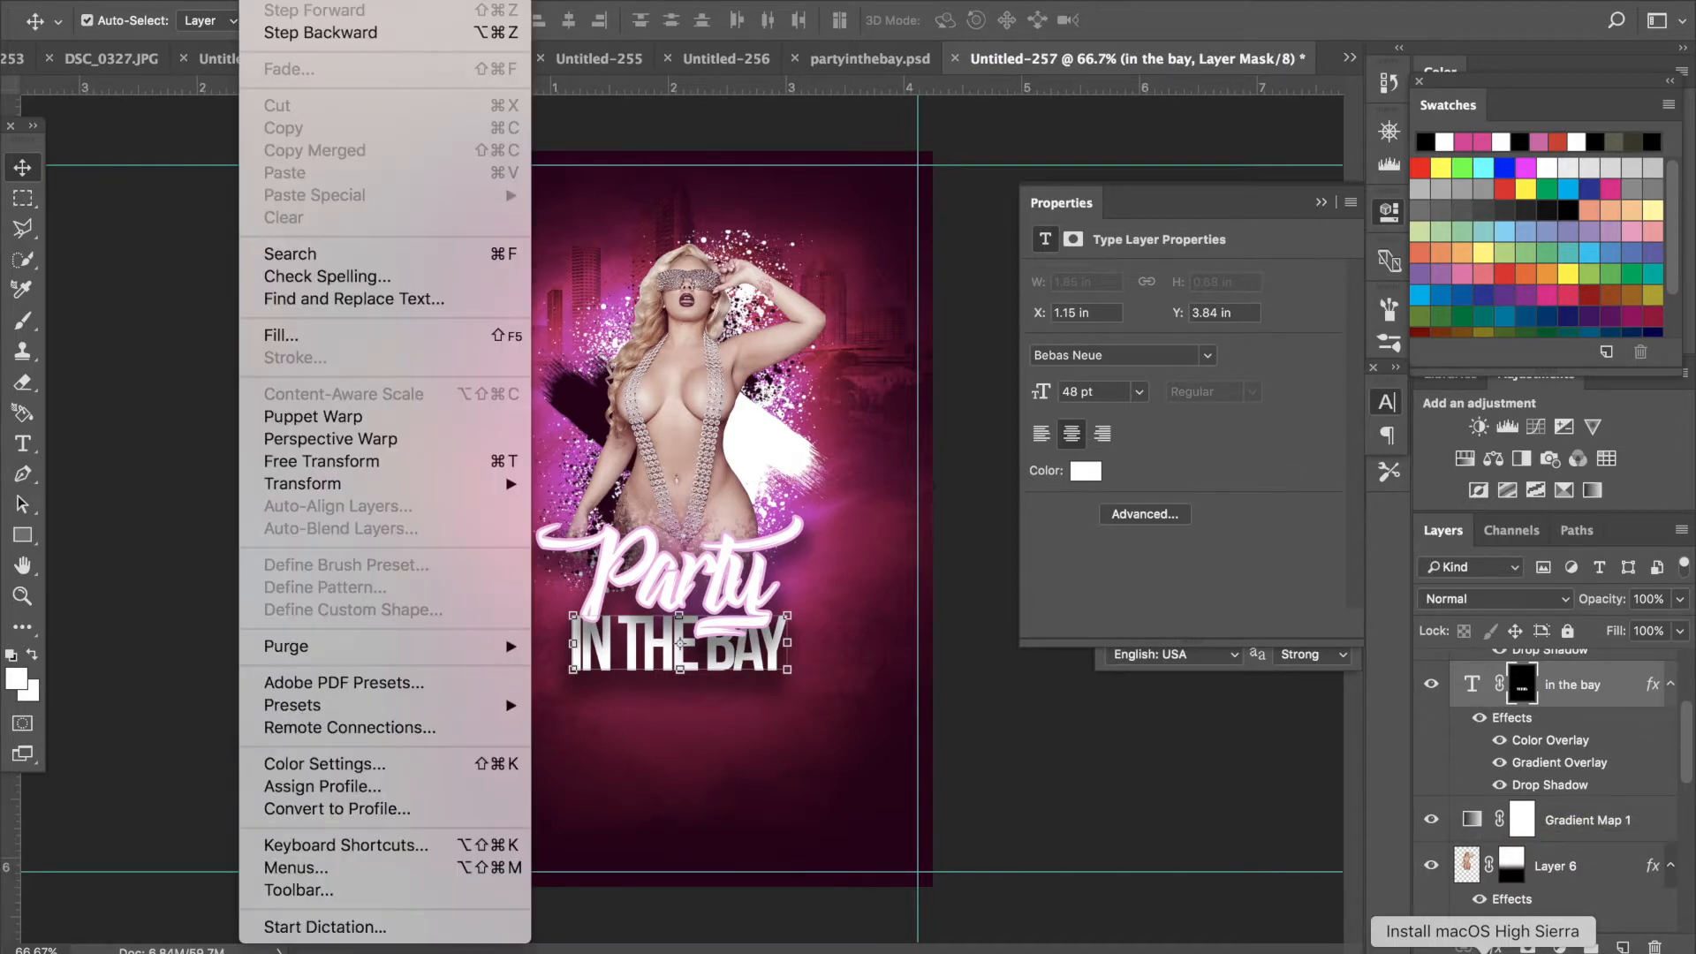
click(299, 0)
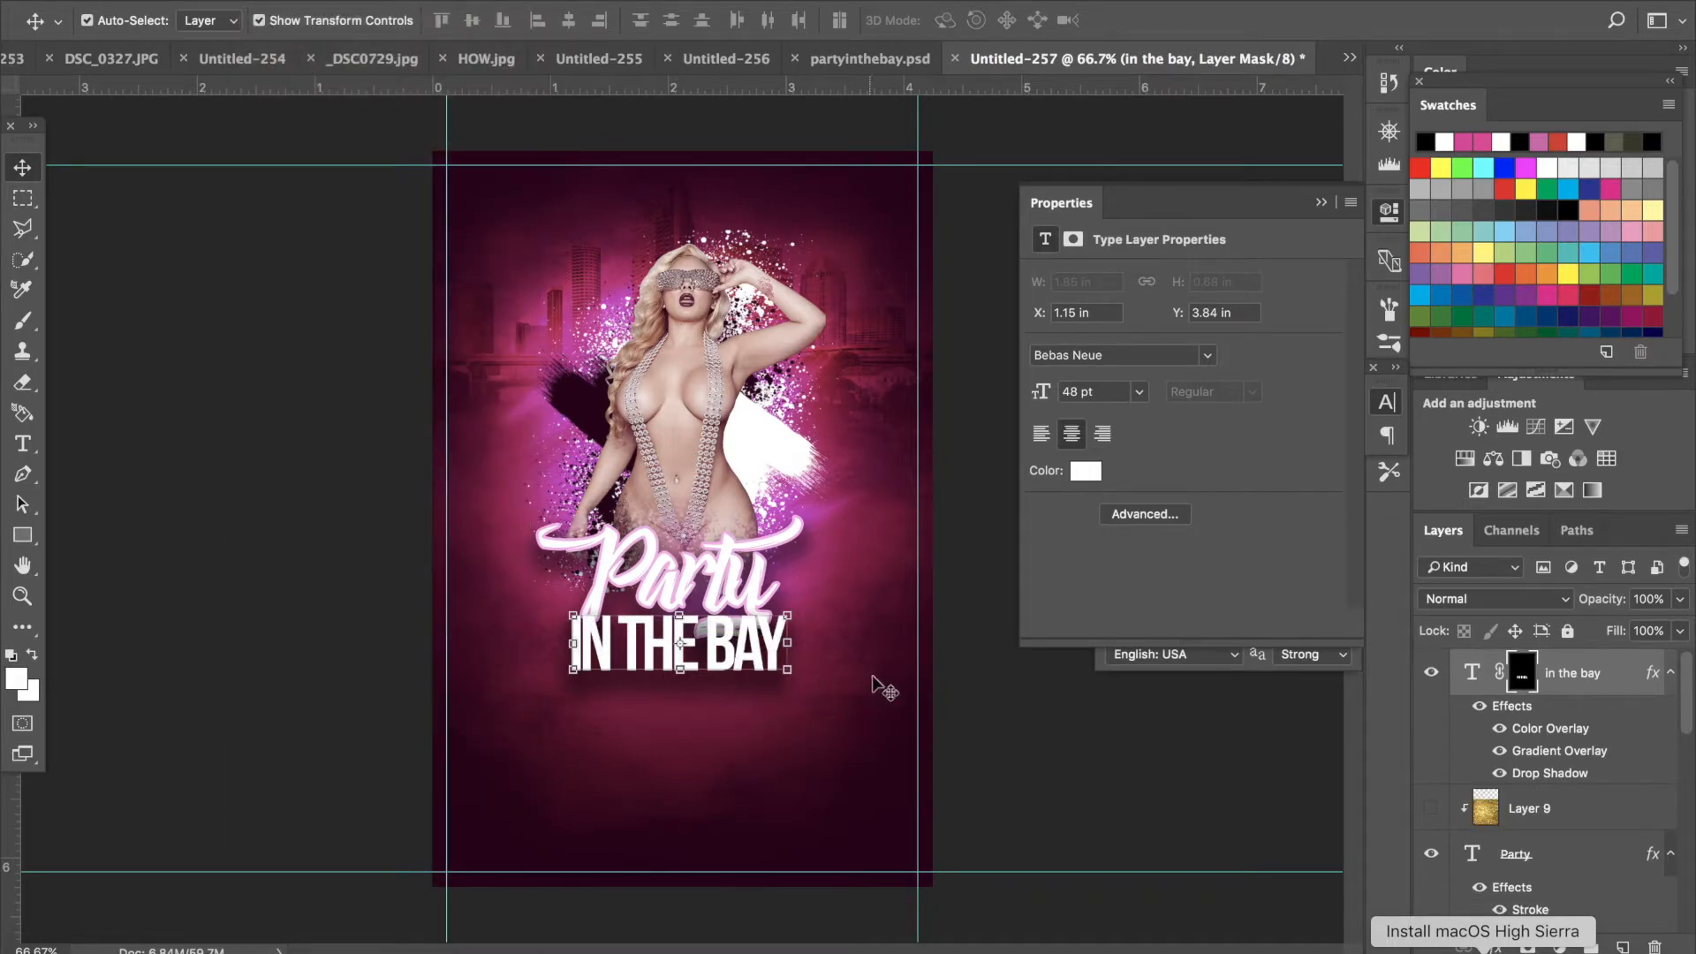
- Move the IN THE BAY text slightly lower beneath the Party title
drag(717, 629, 714, 648)
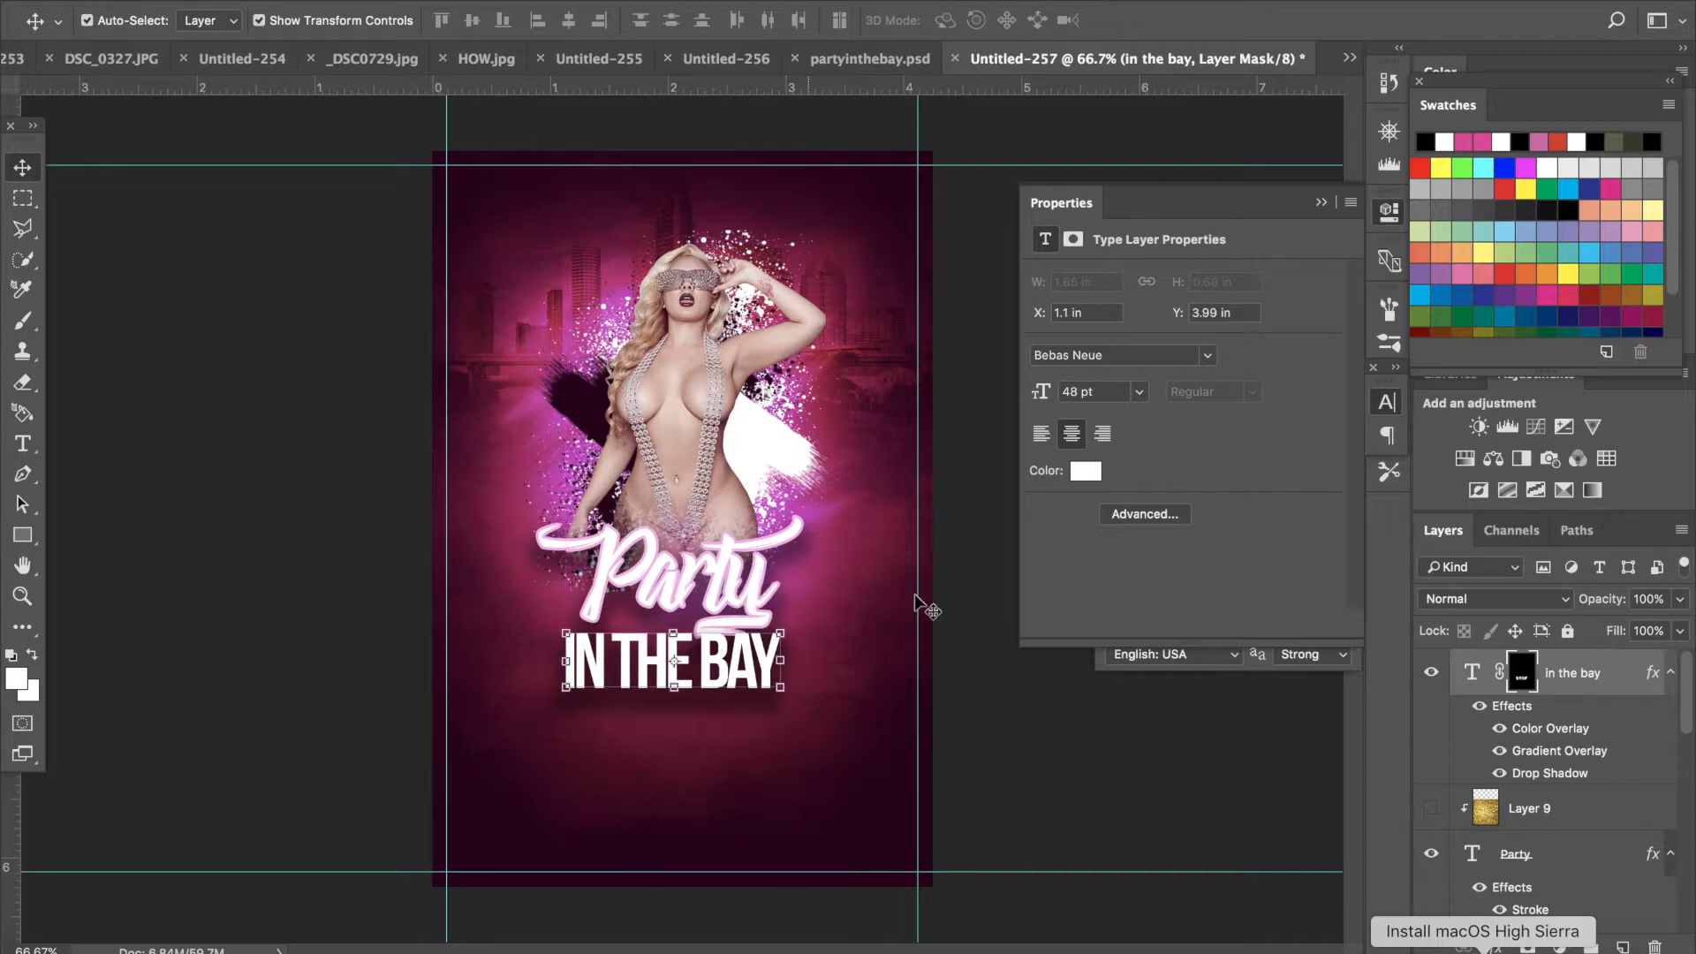
- Change the IN THE BAY text's color overlay to pink f762b6
click(1630, 686)
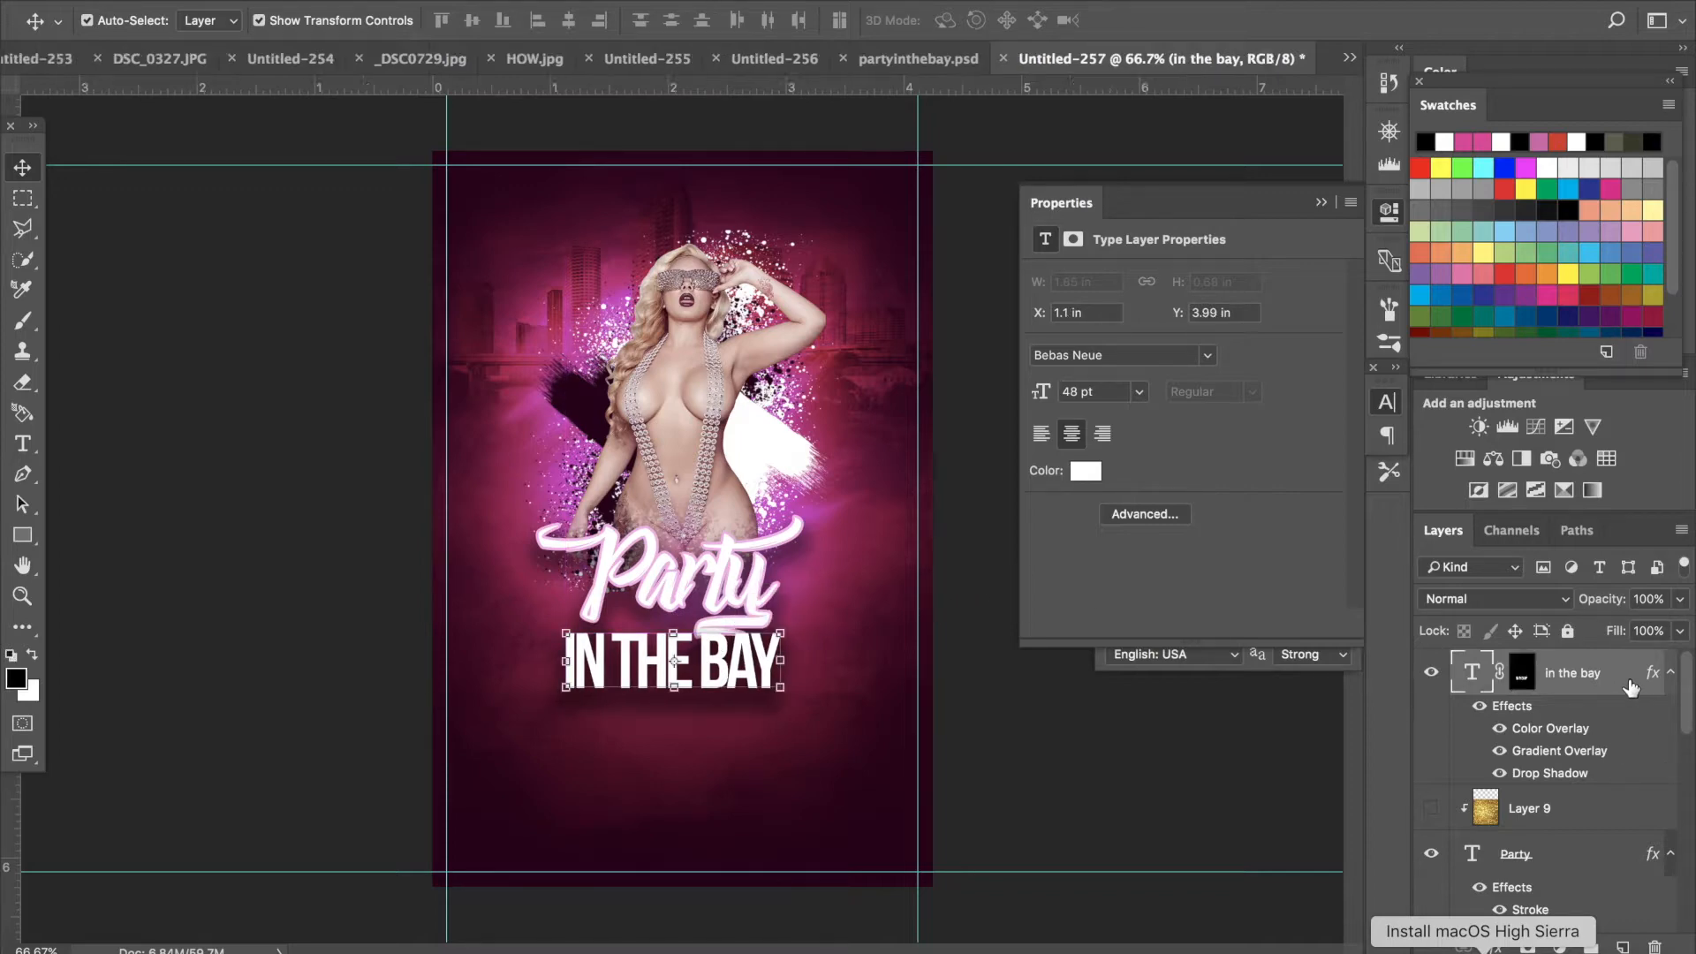
double_click(1630, 686)
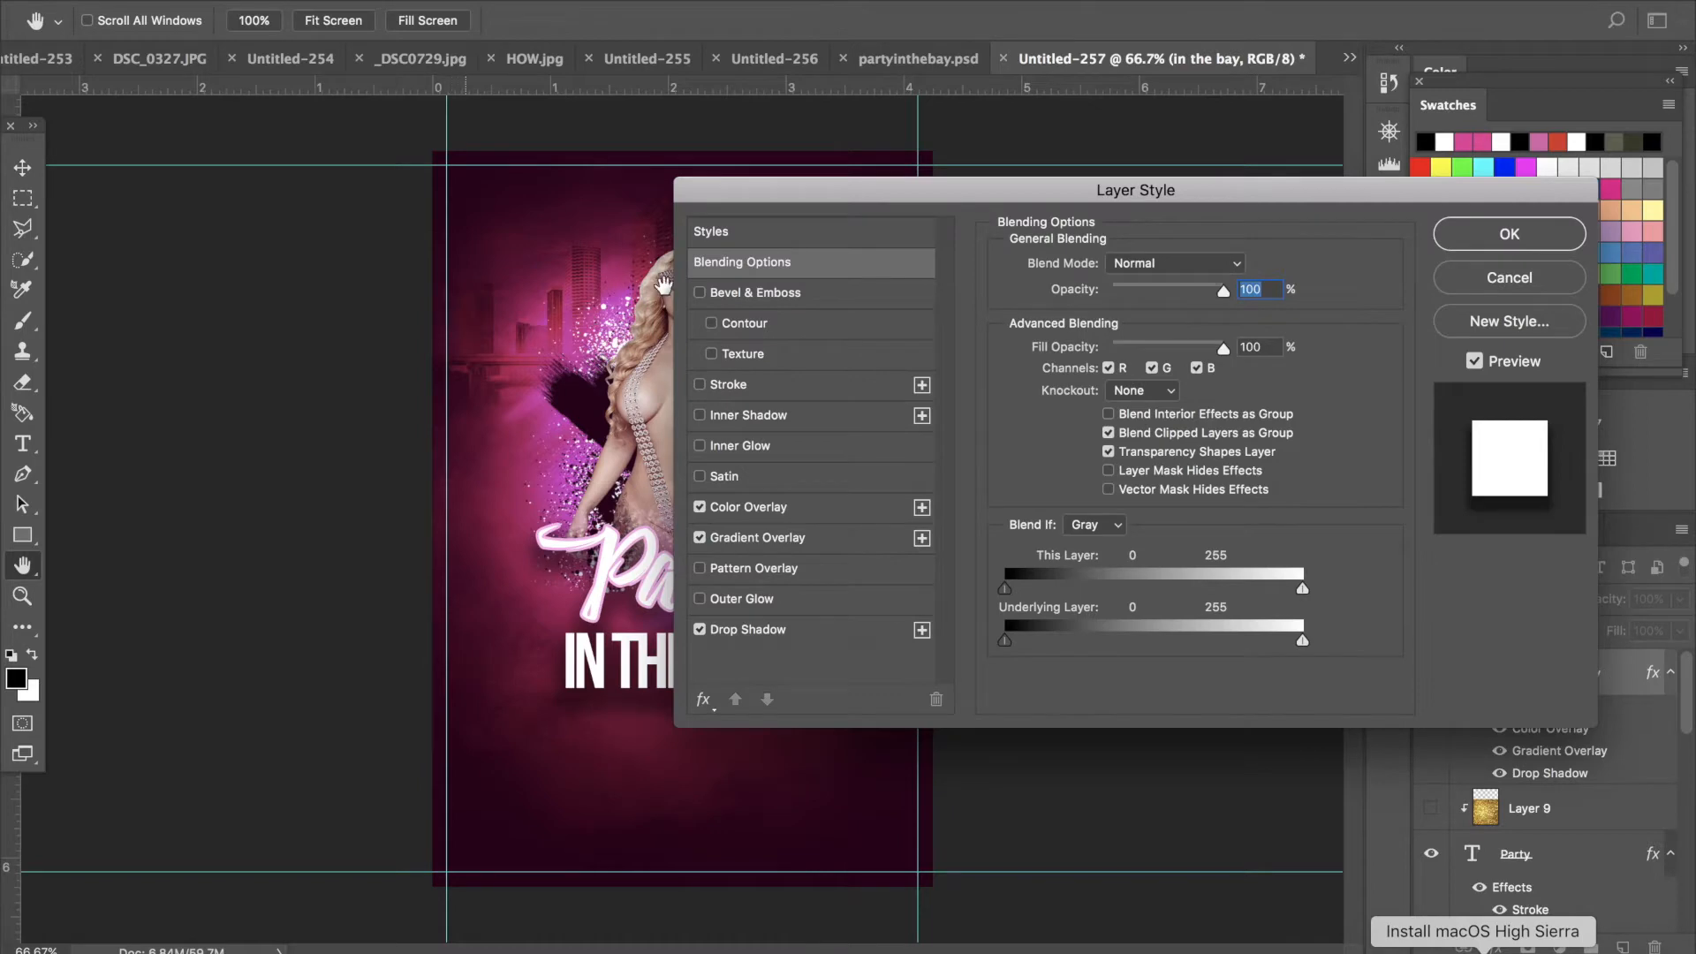
drag(780, 192, 1097, 197)
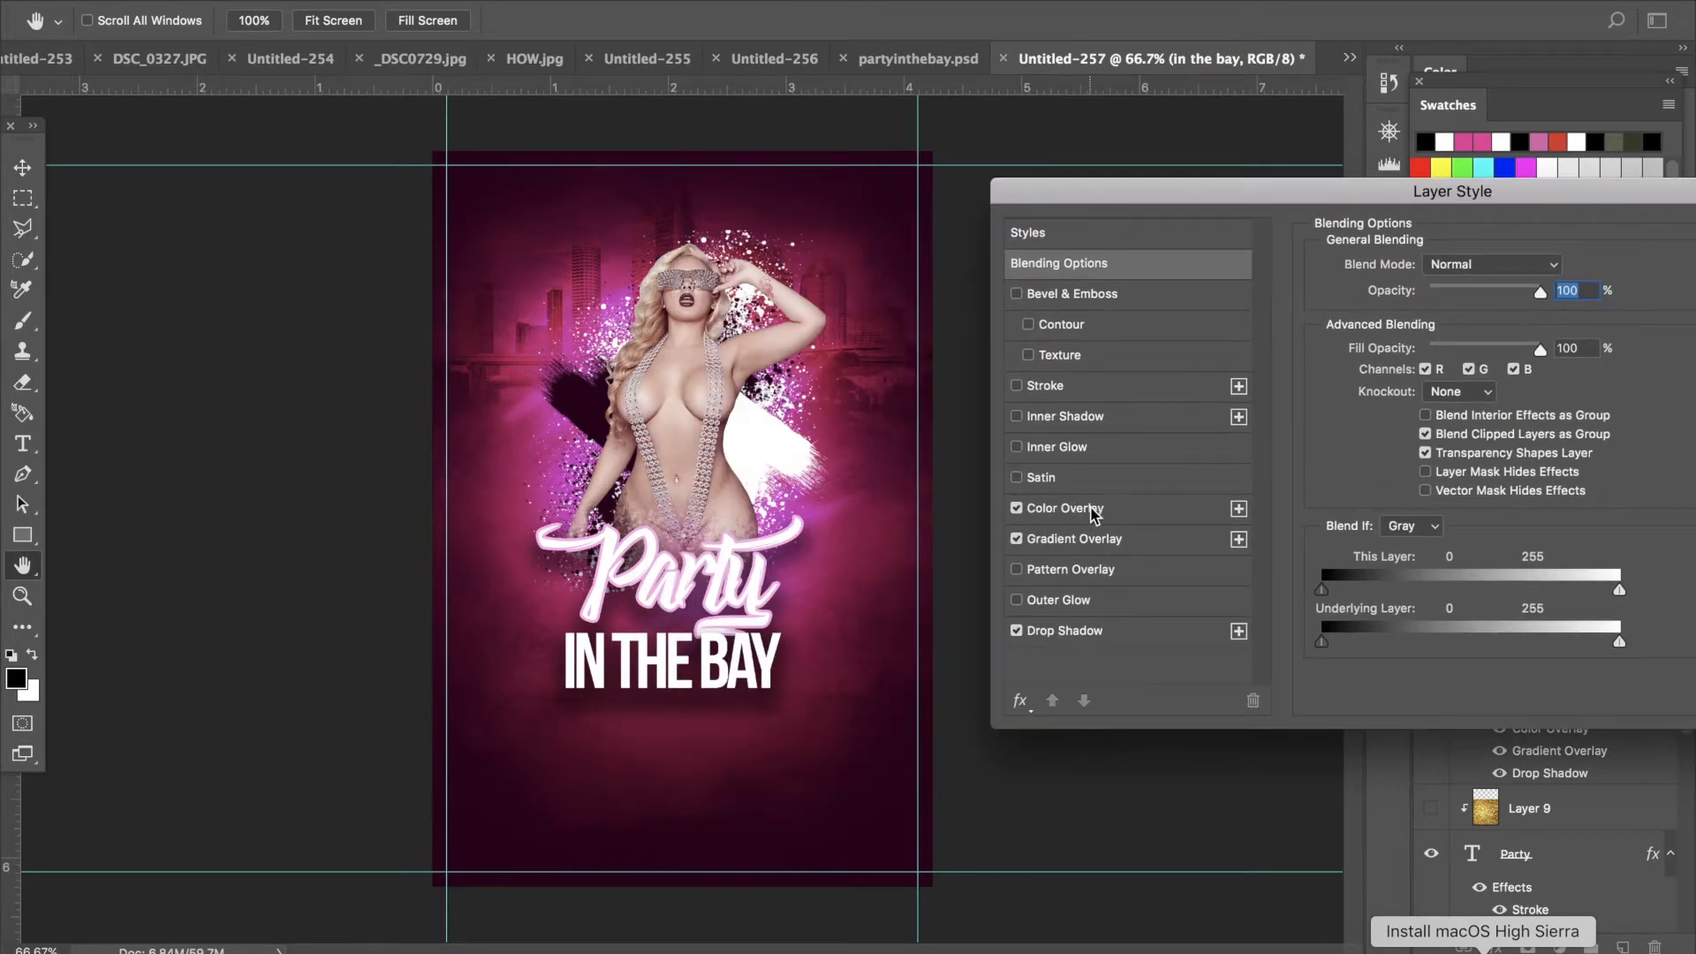
click(1095, 508)
click(1556, 279)
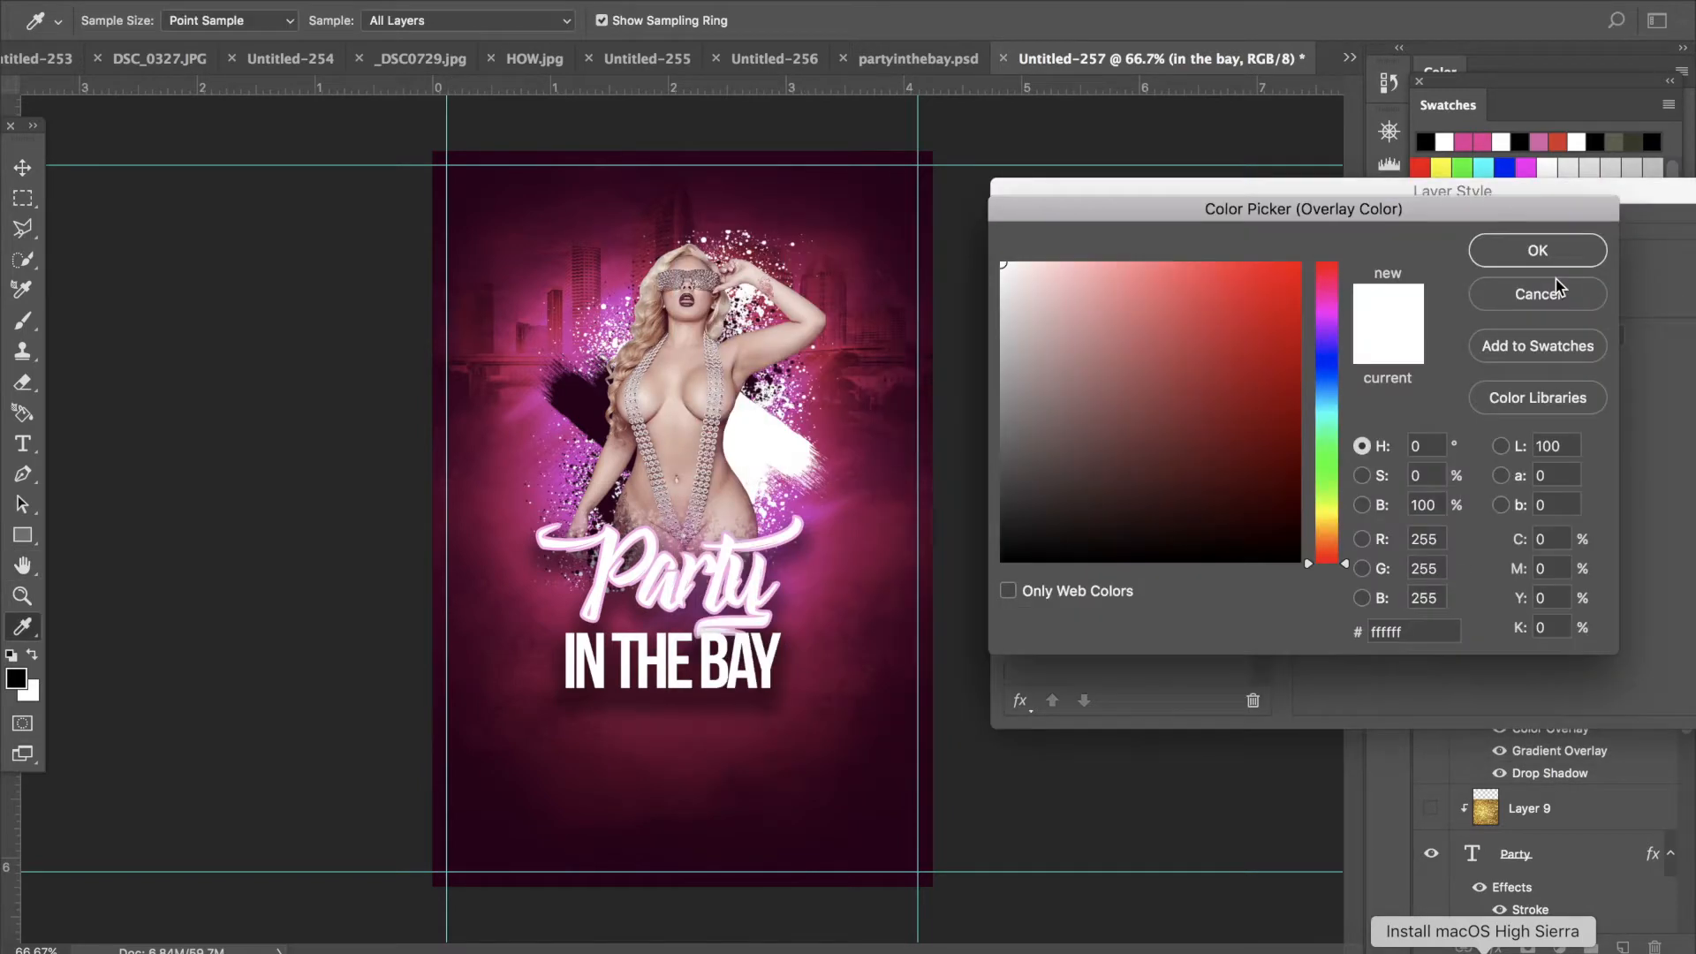
click(1318, 292)
click(1289, 271)
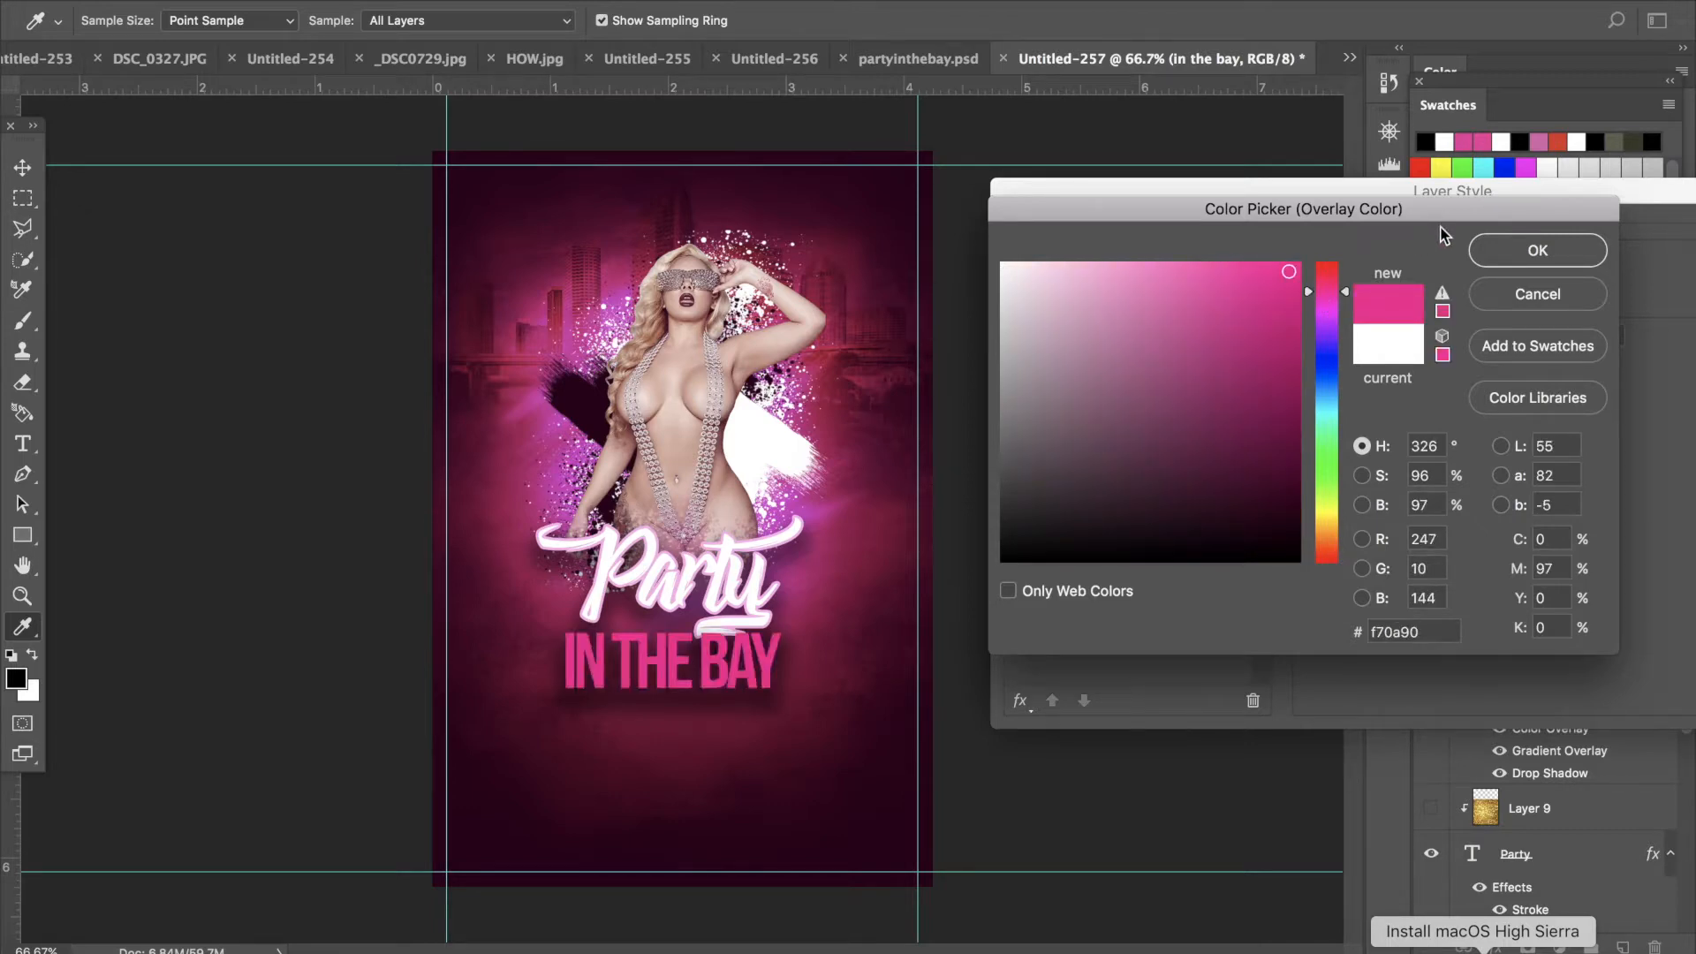
mouse_move(1178, 283)
mouse_down()
mouse_move(1230, 231)
mouse_move(1182, 272)
mouse_up()
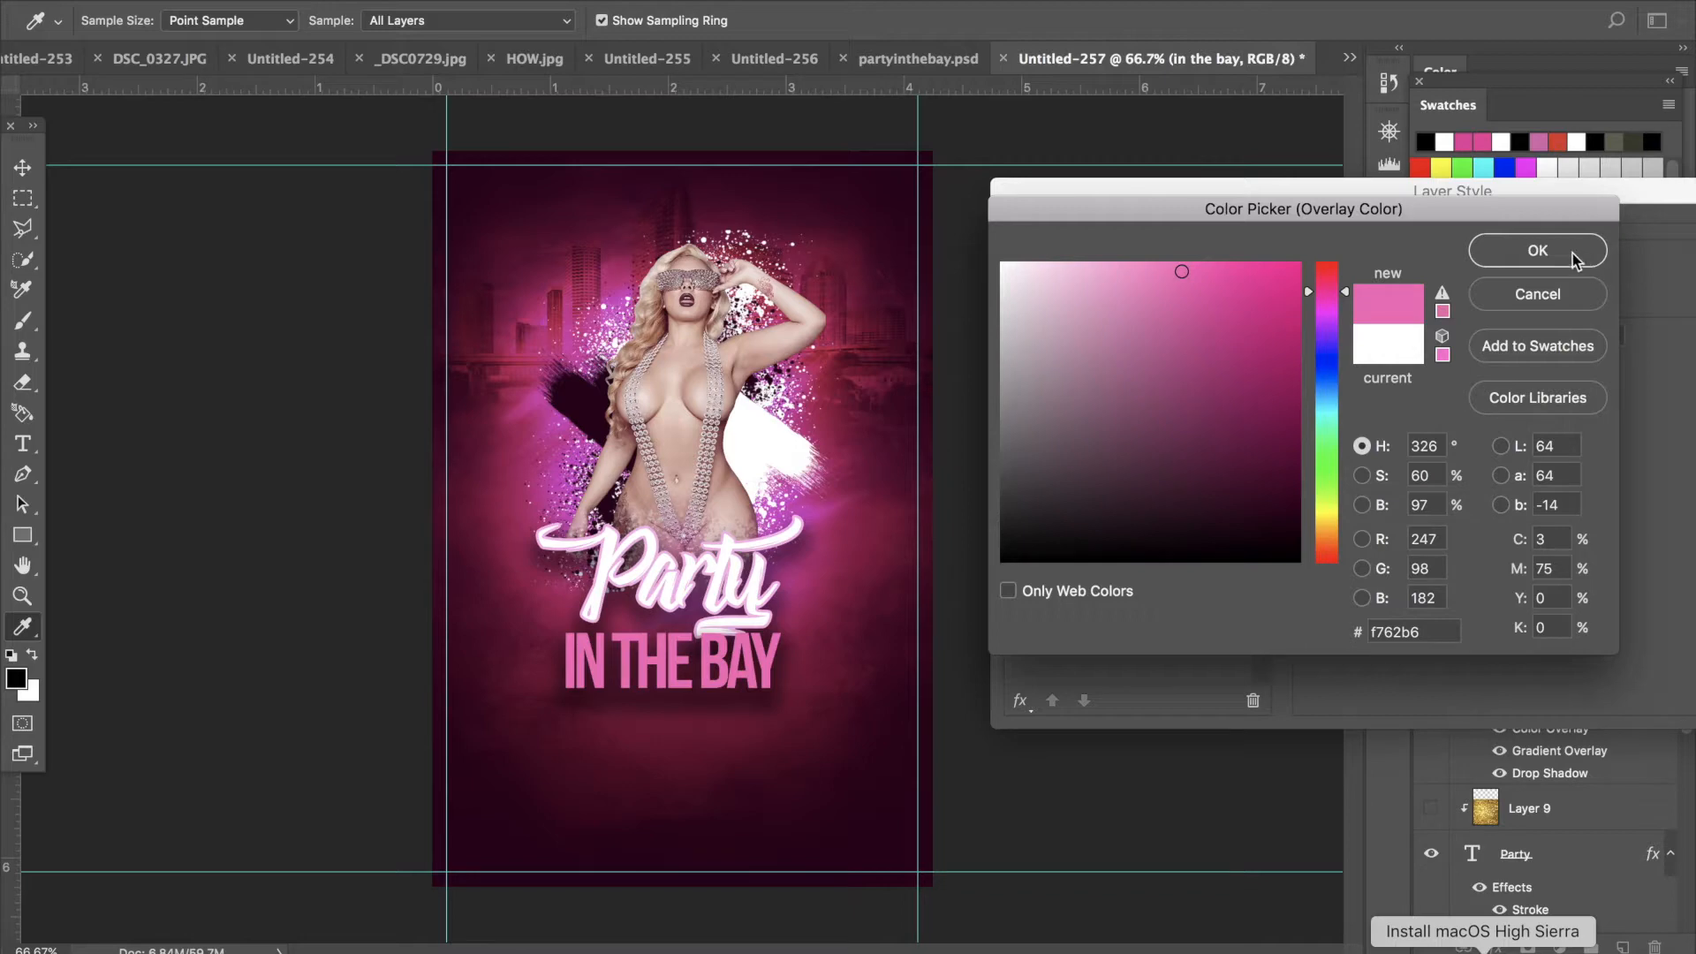
click(1539, 251)
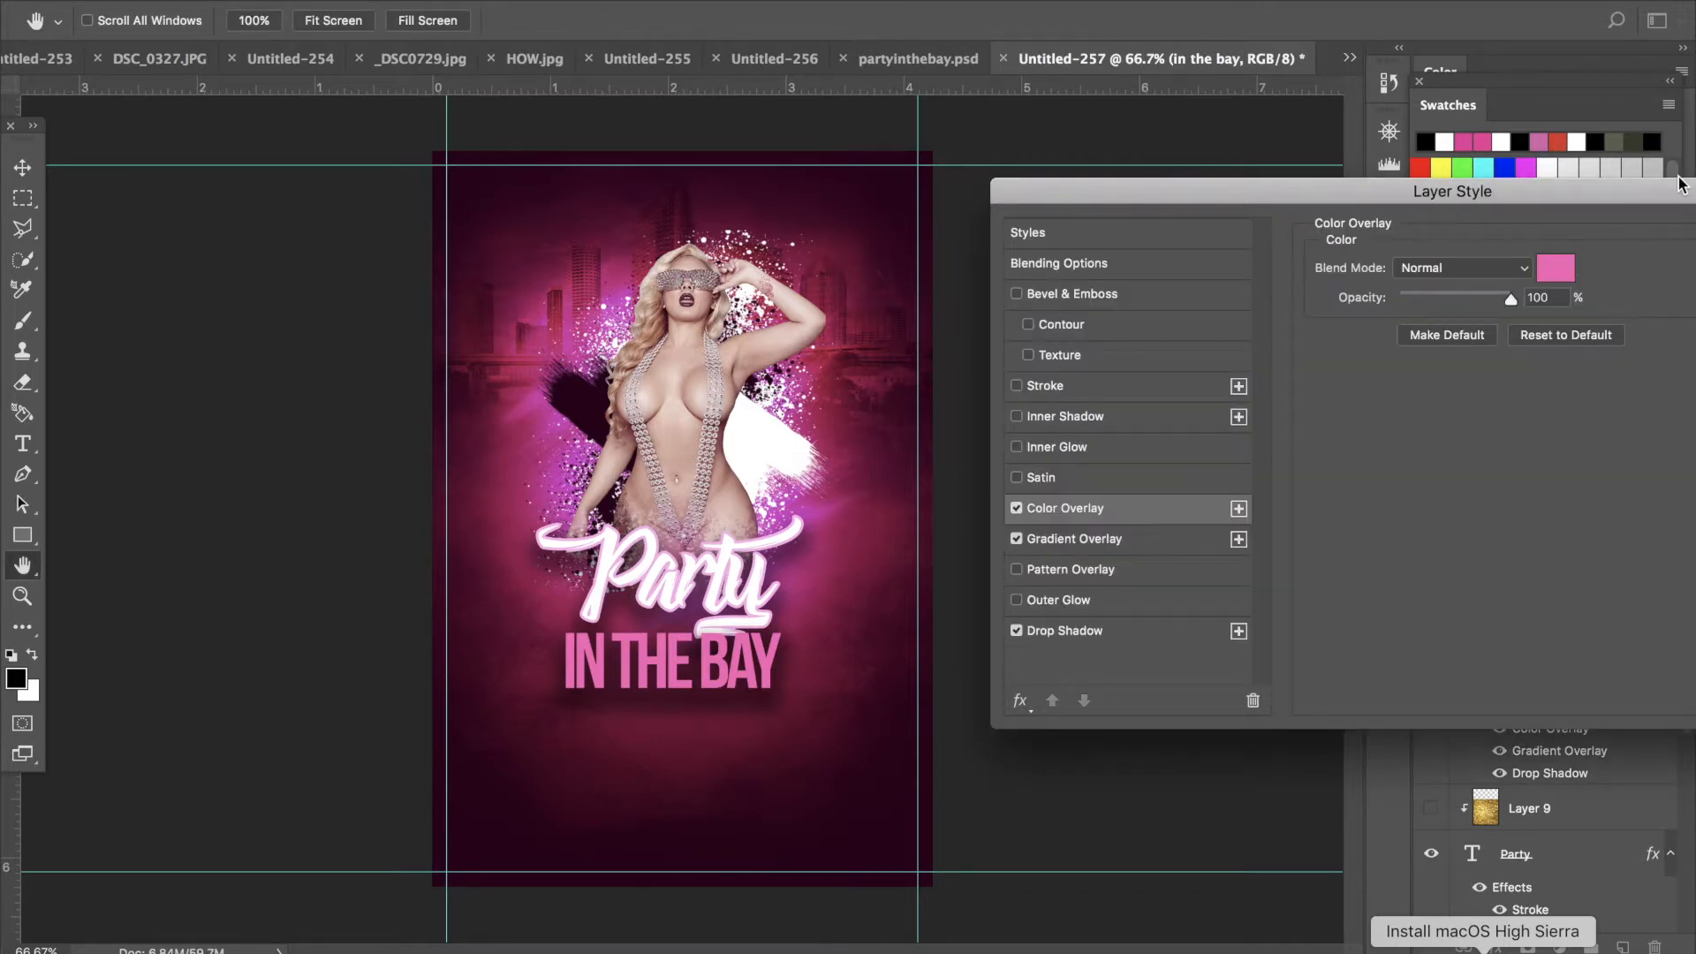
drag(1681, 193, 1253, 304)
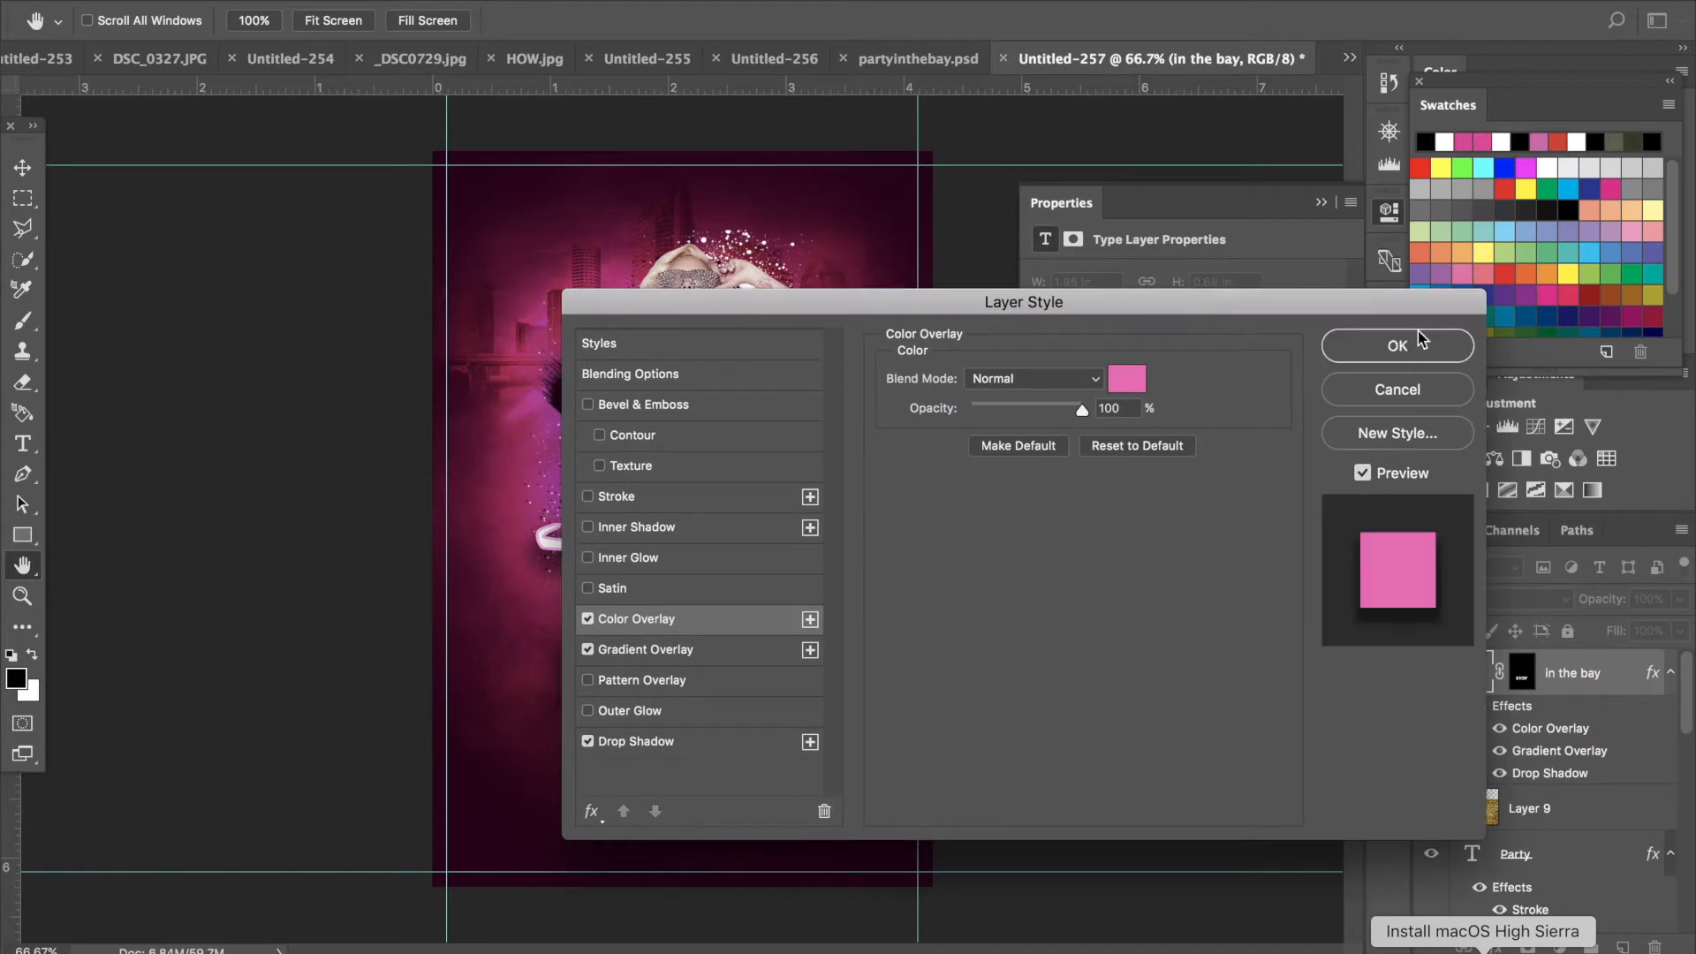
click(1398, 345)
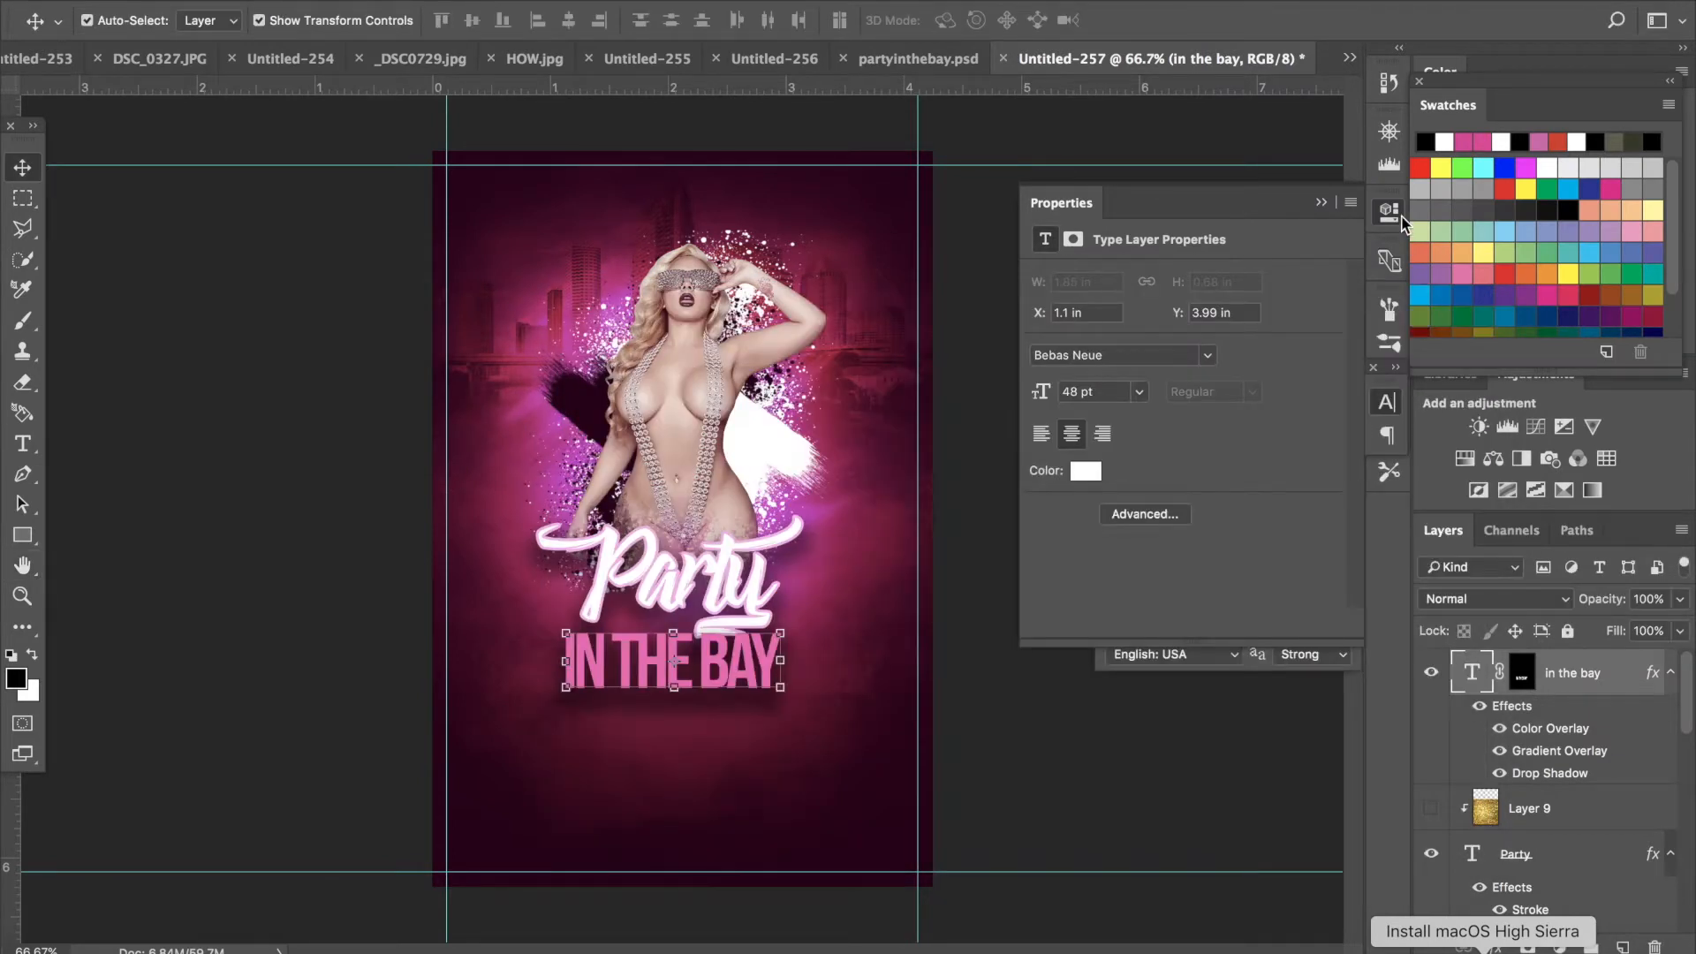
- Add a new layer and choose a soft round brush at 188 px
click(24, 323)
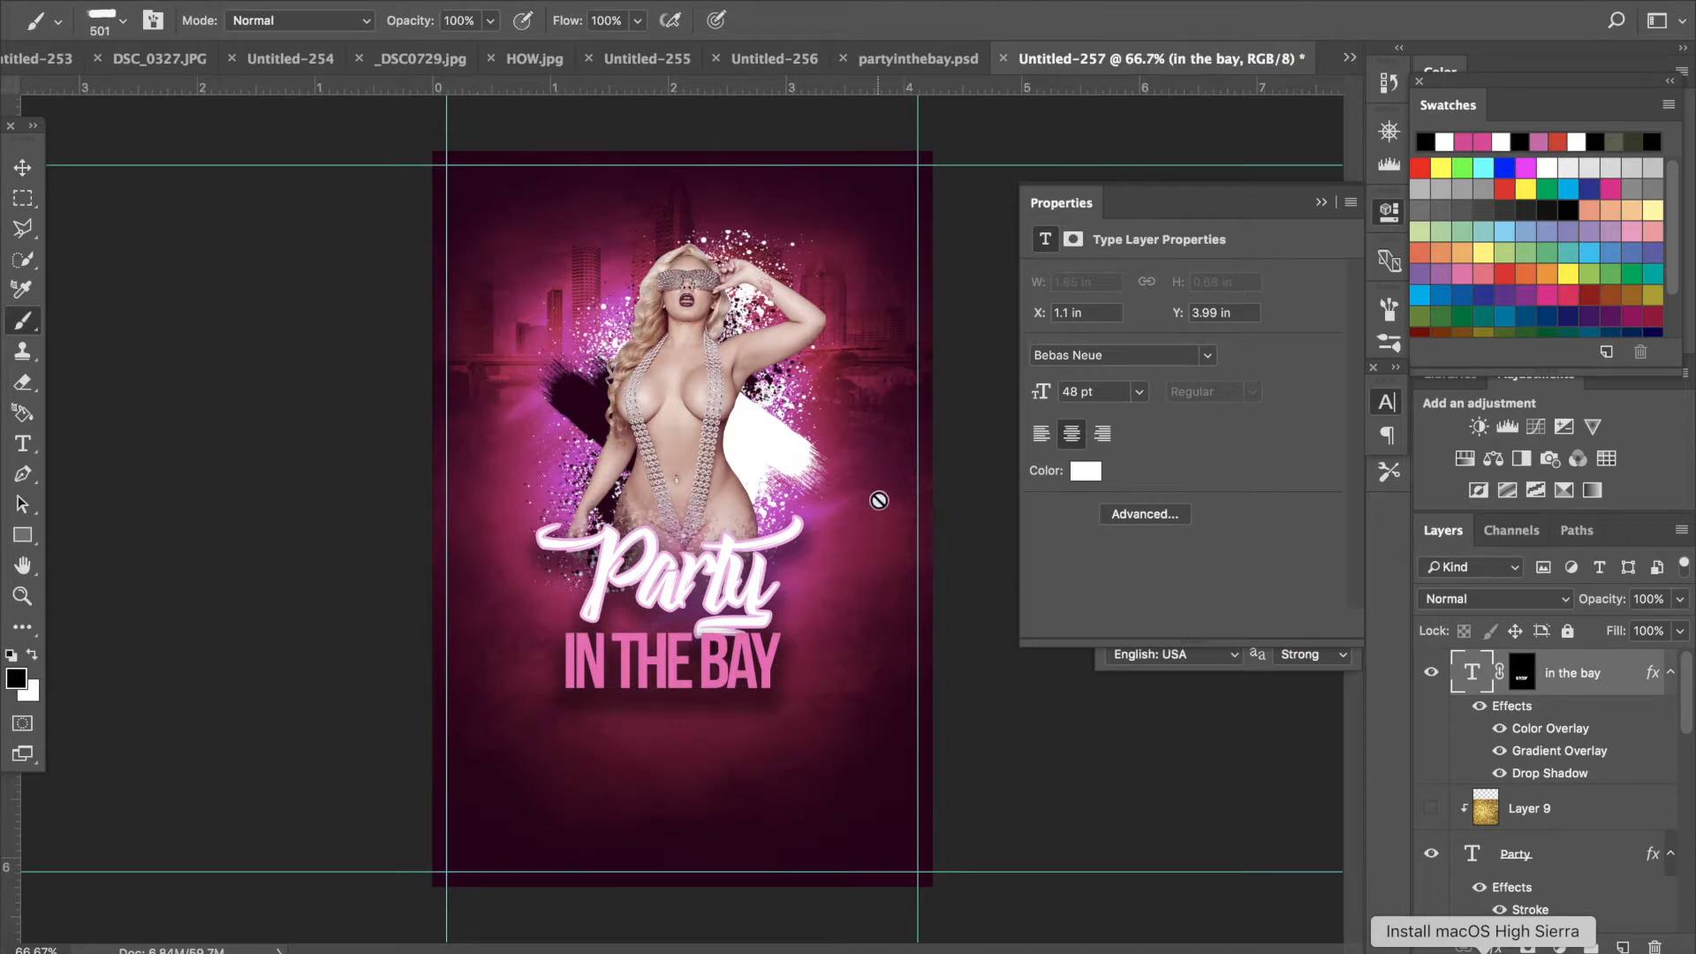
click(1624, 947)
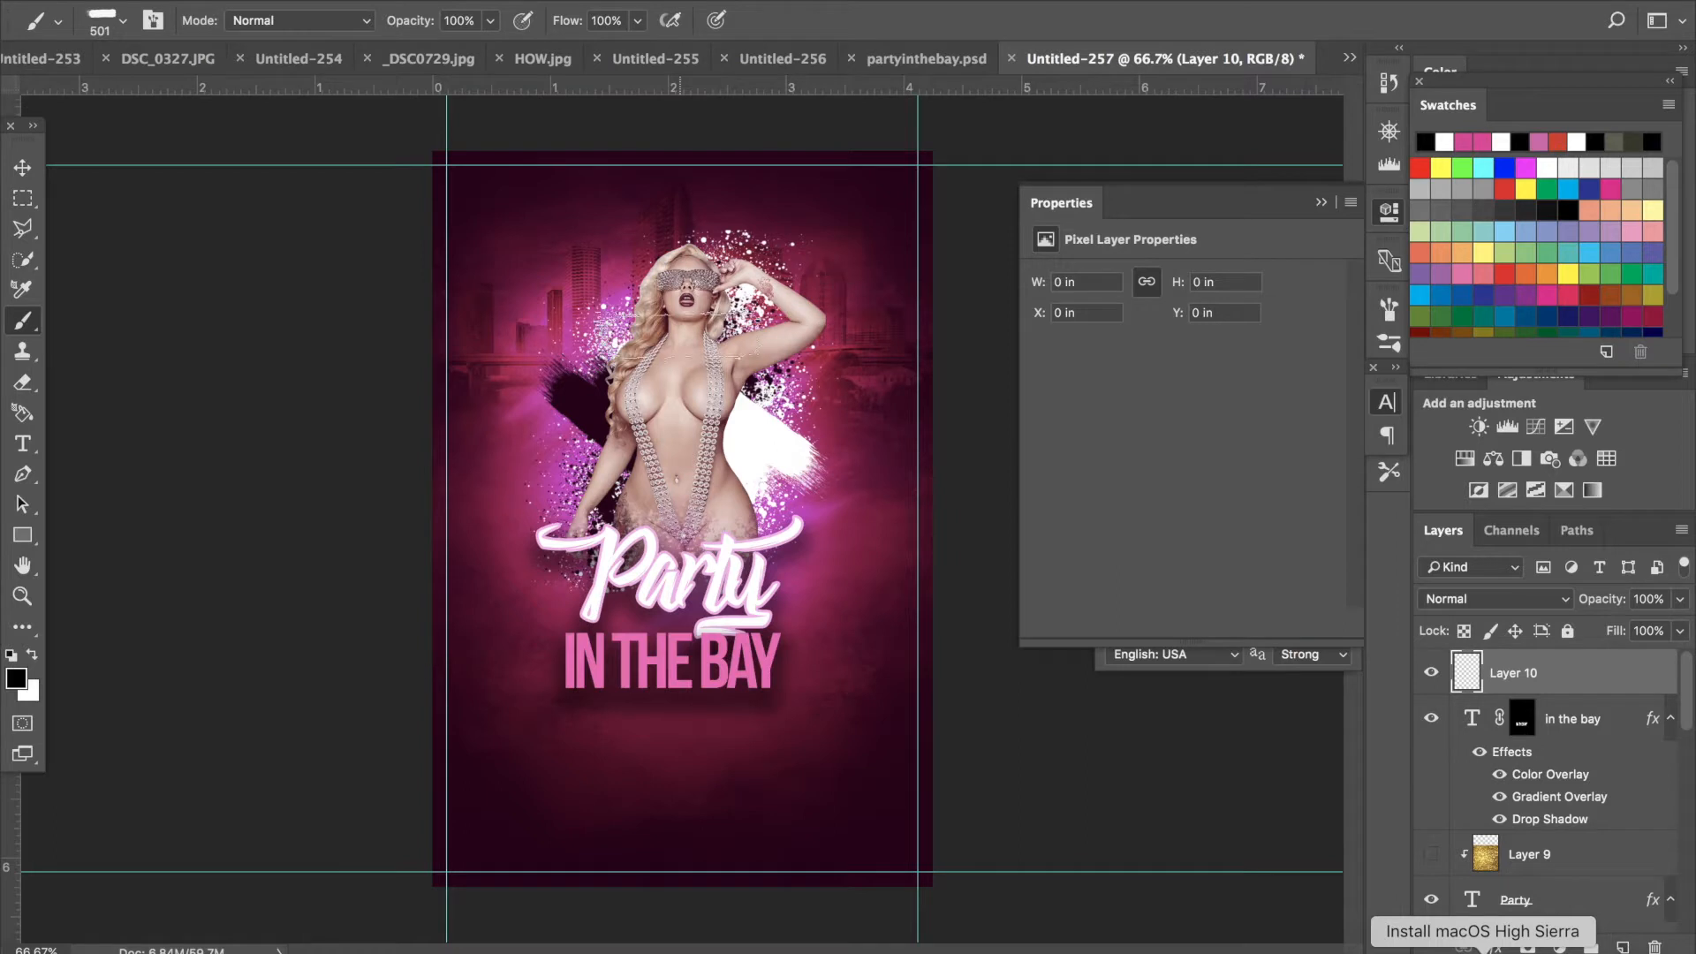
click(124, 23)
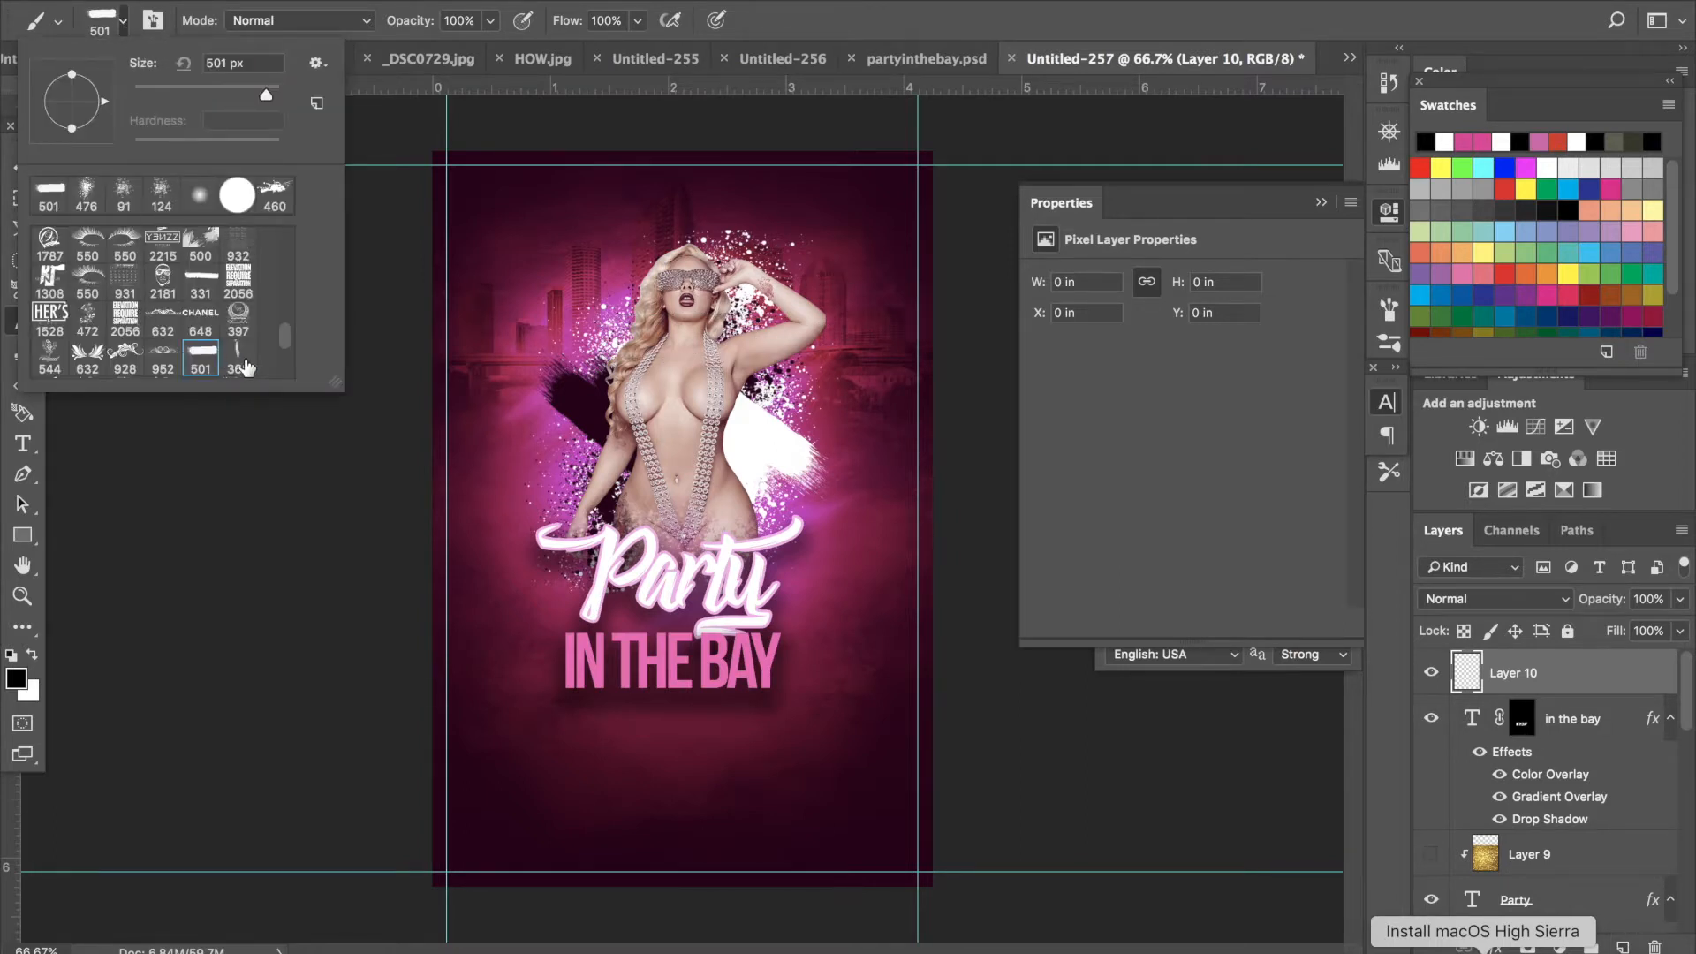
drag(279, 338, 284, 228)
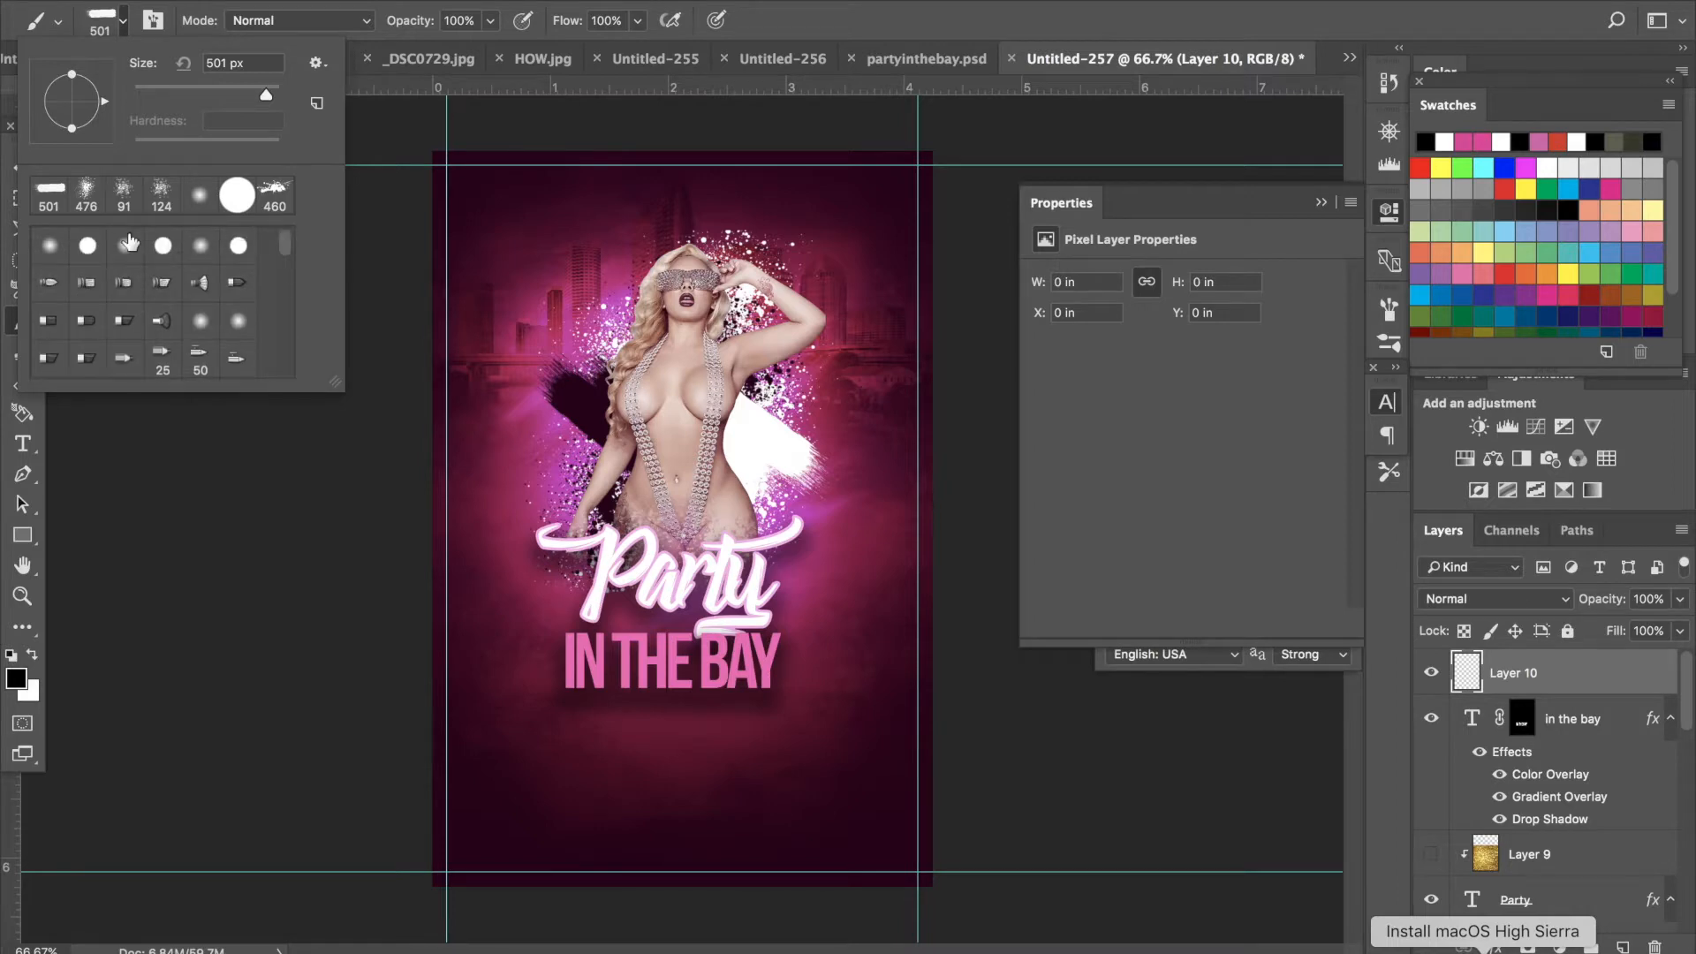
click(50, 246)
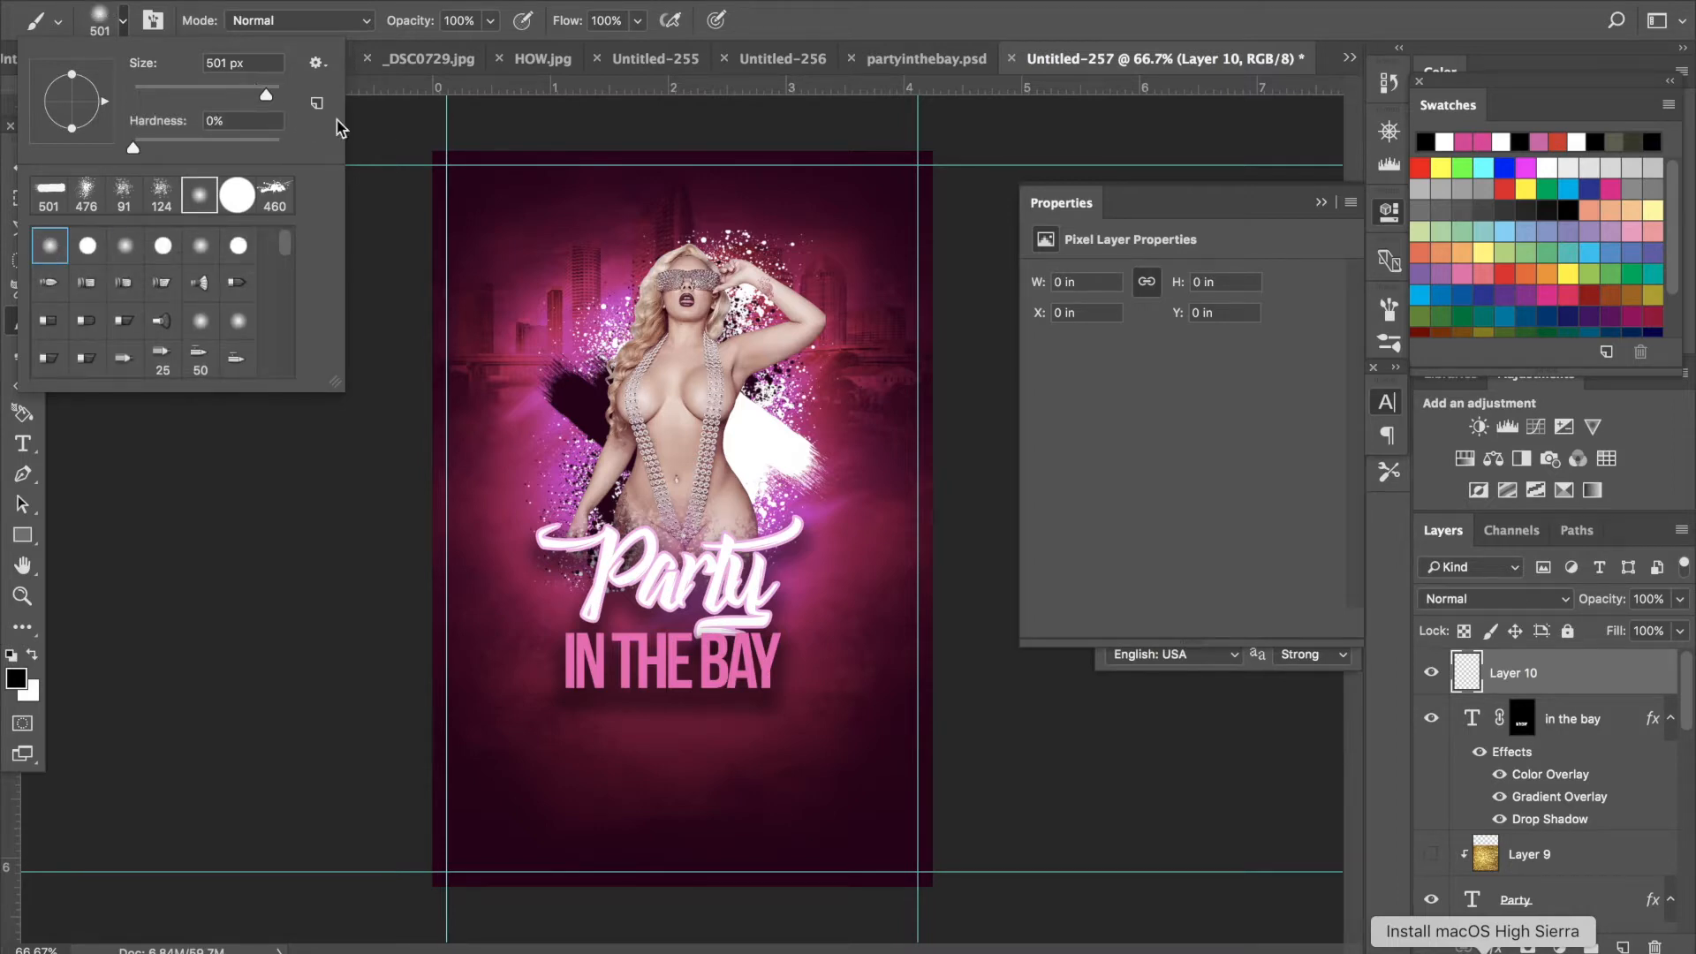
drag(272, 95, 239, 95)
- Set the foreground color to white and paint a soft white dot near the model's glasses
click(14, 679)
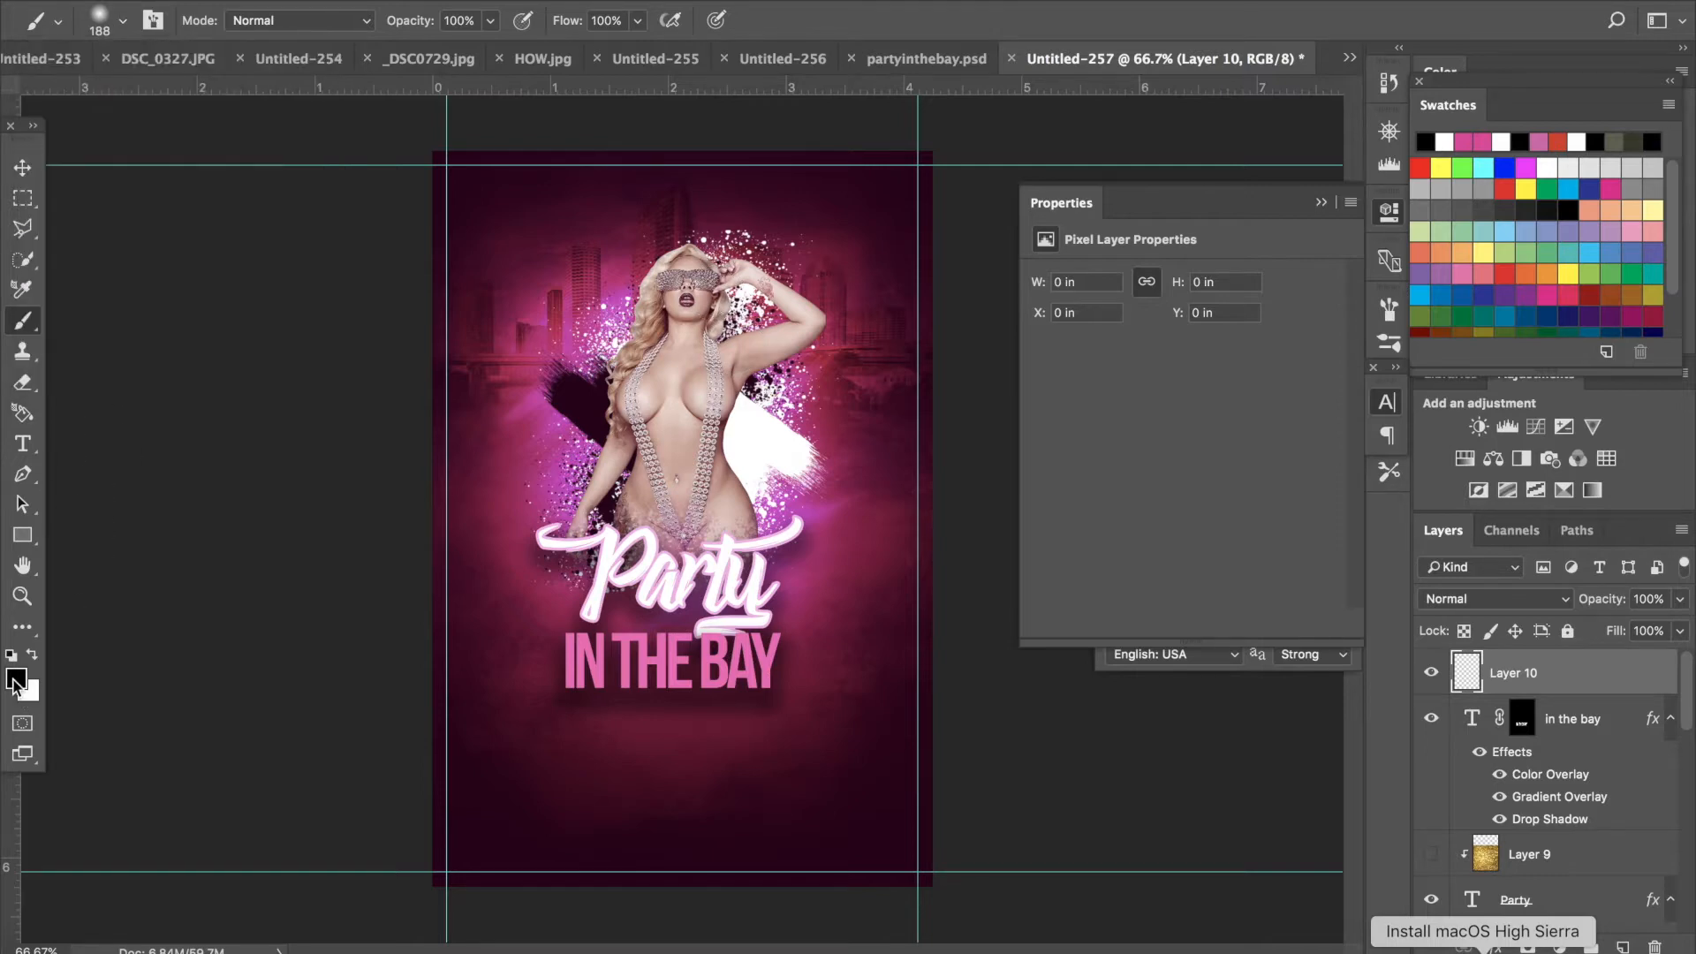
drag(1002, 331, 844, 191)
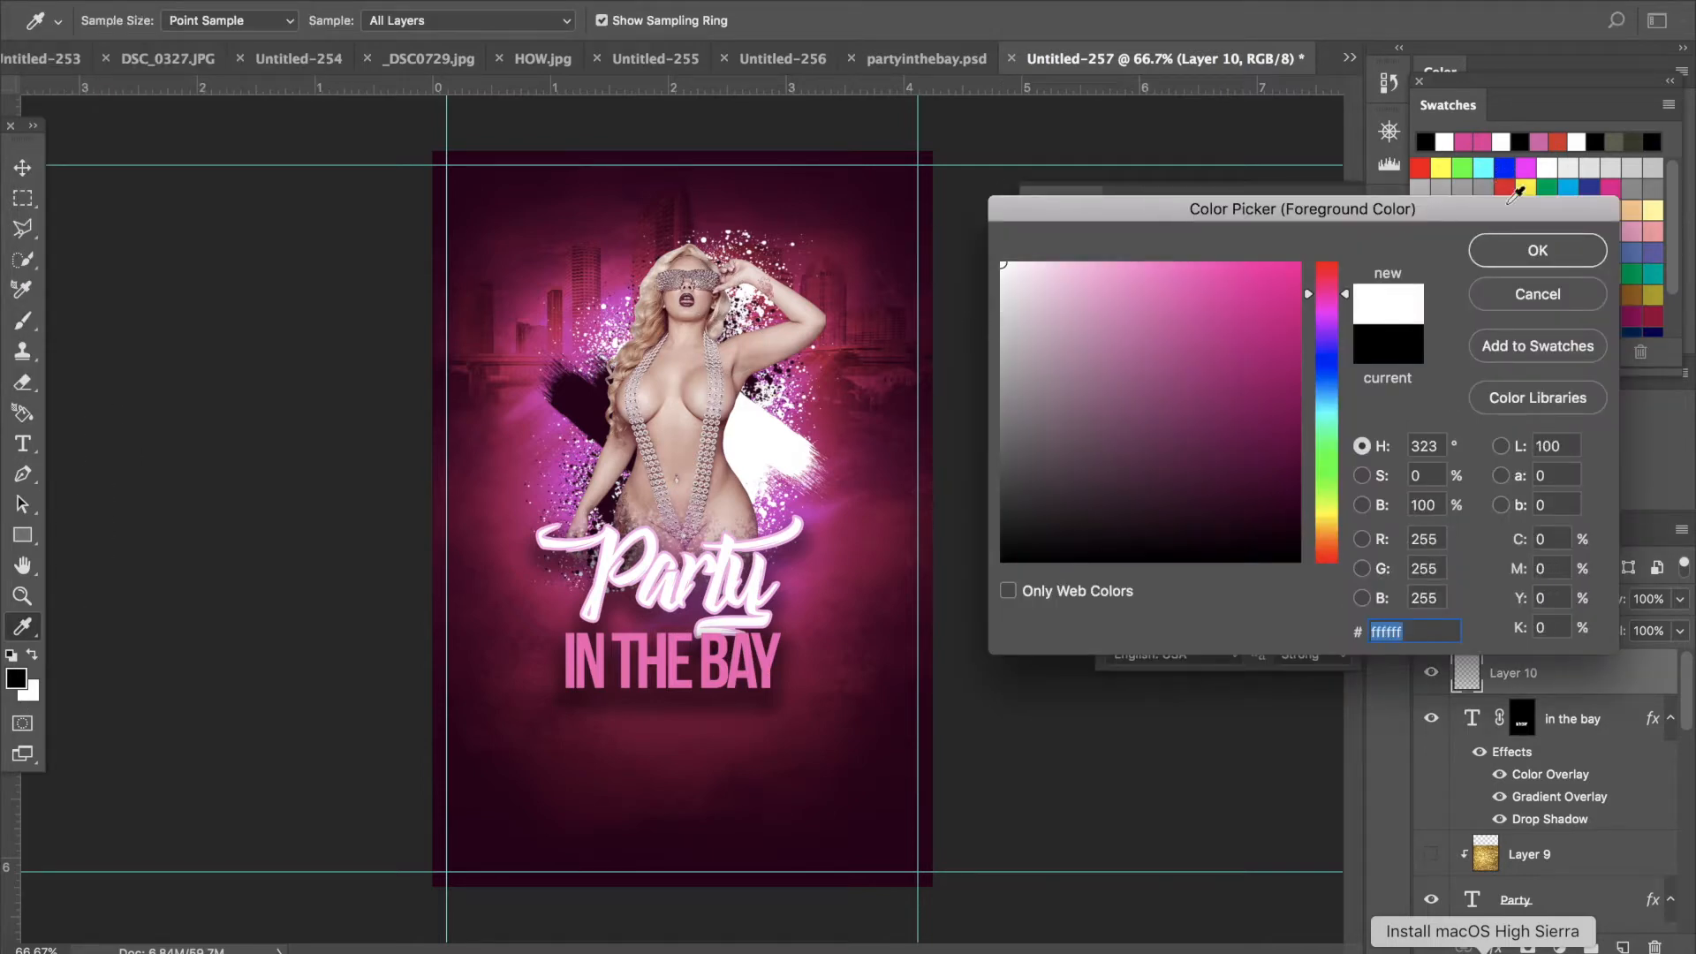
click(1526, 267)
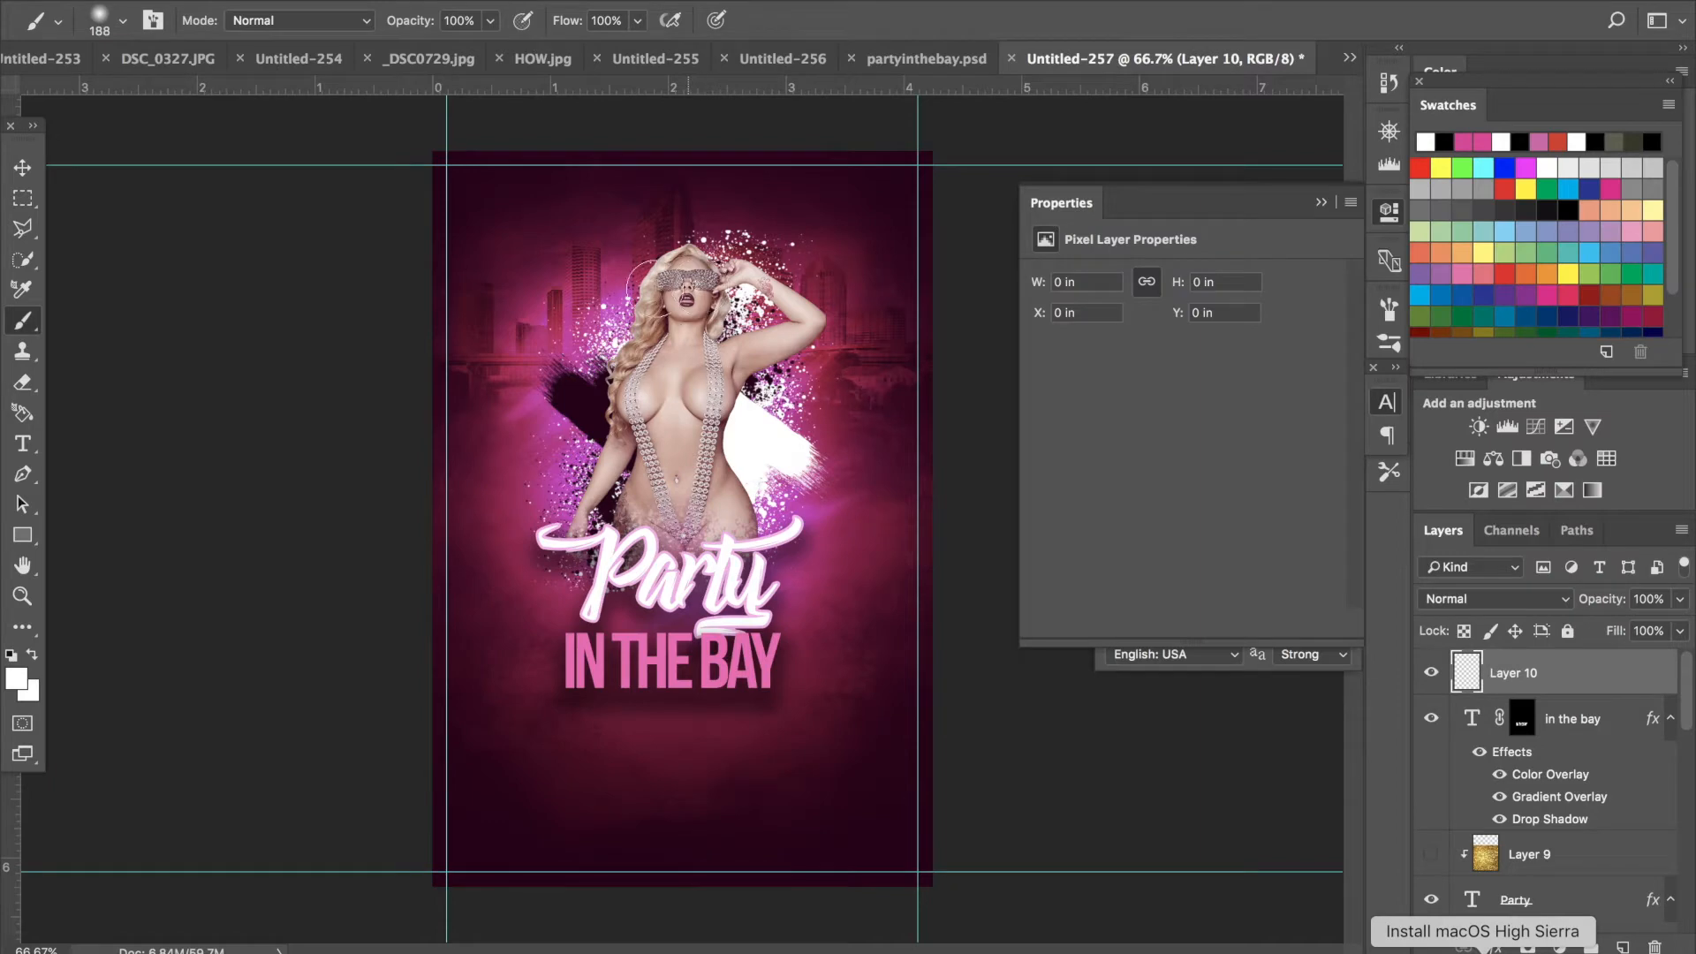
click(639, 286)
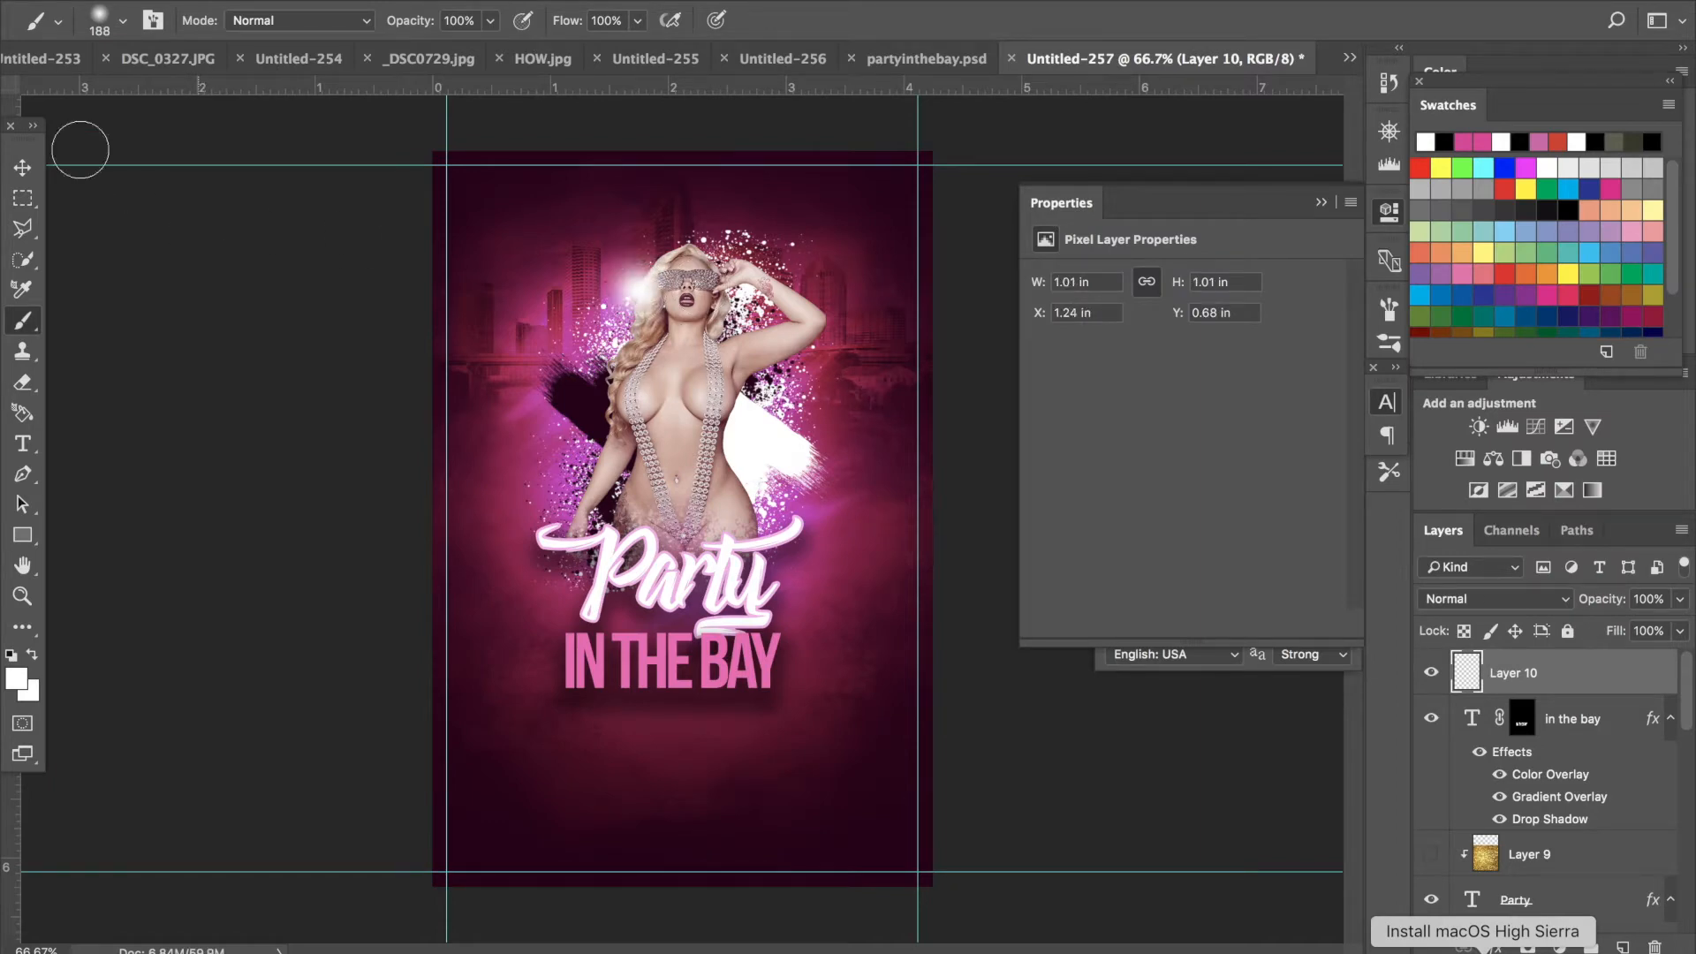
- Move and scale the white glow to about 1.75 in across over the model's face and apply the transformation
click(22, 167)
drag(656, 284, 745, 267)
drag(793, 338, 864, 399)
drag(646, 182, 638, 181)
drag(772, 262, 765, 379)
drag(760, 394, 762, 278)
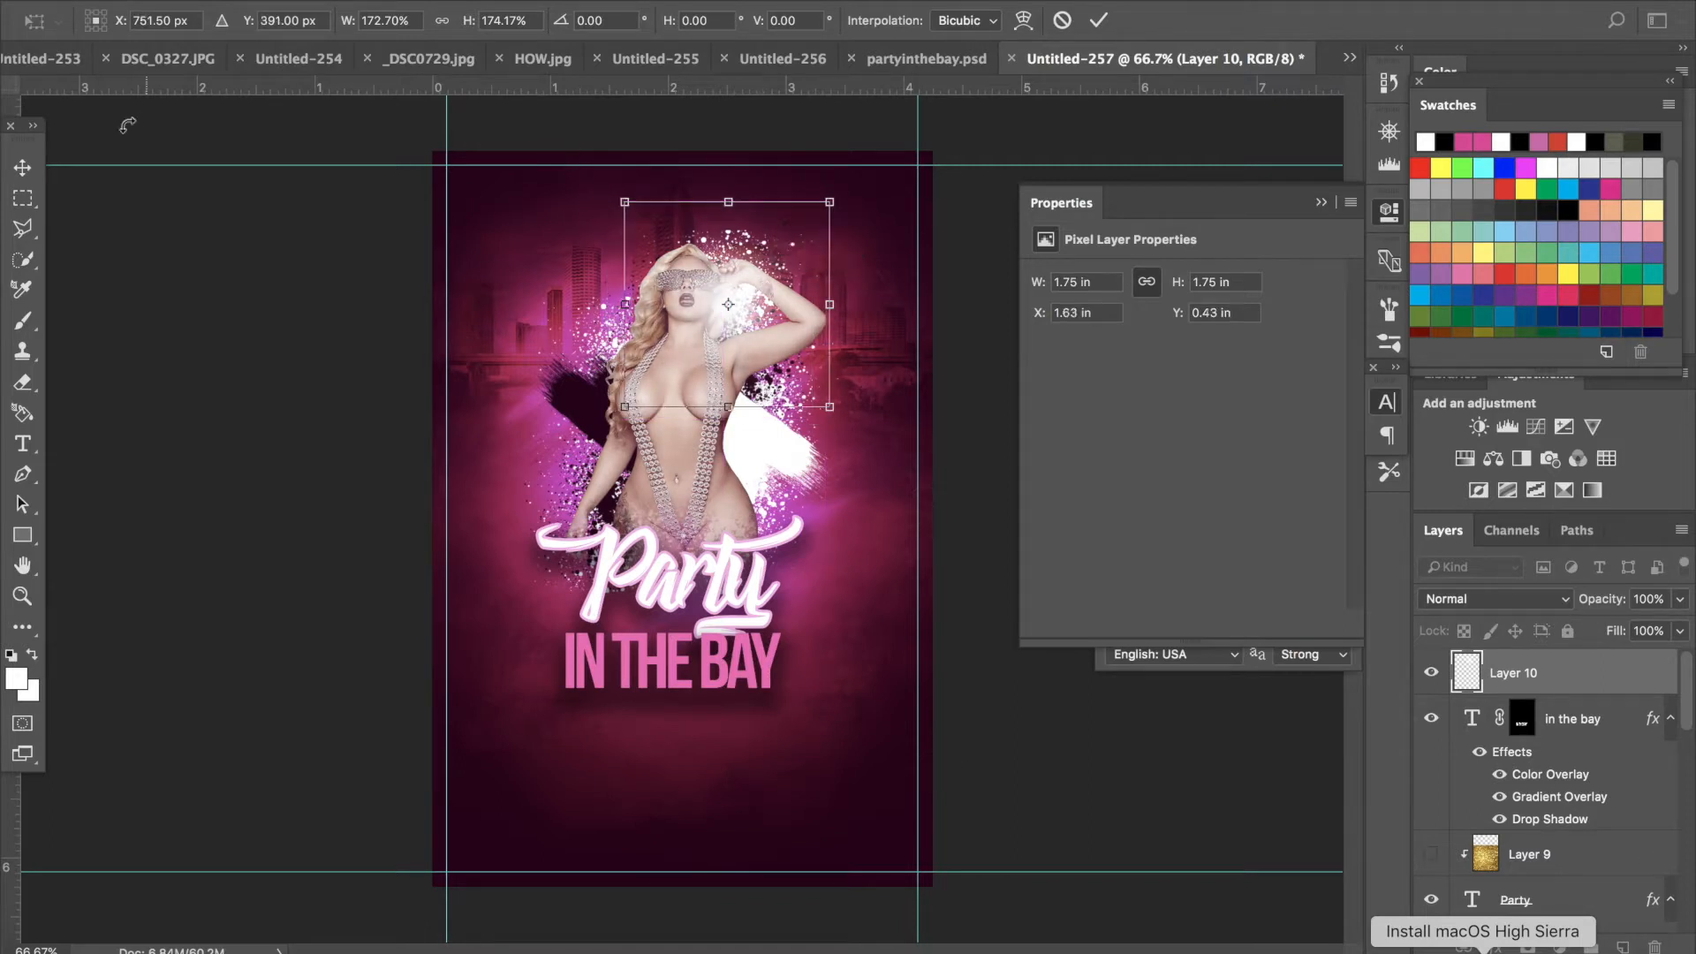
click(22, 167)
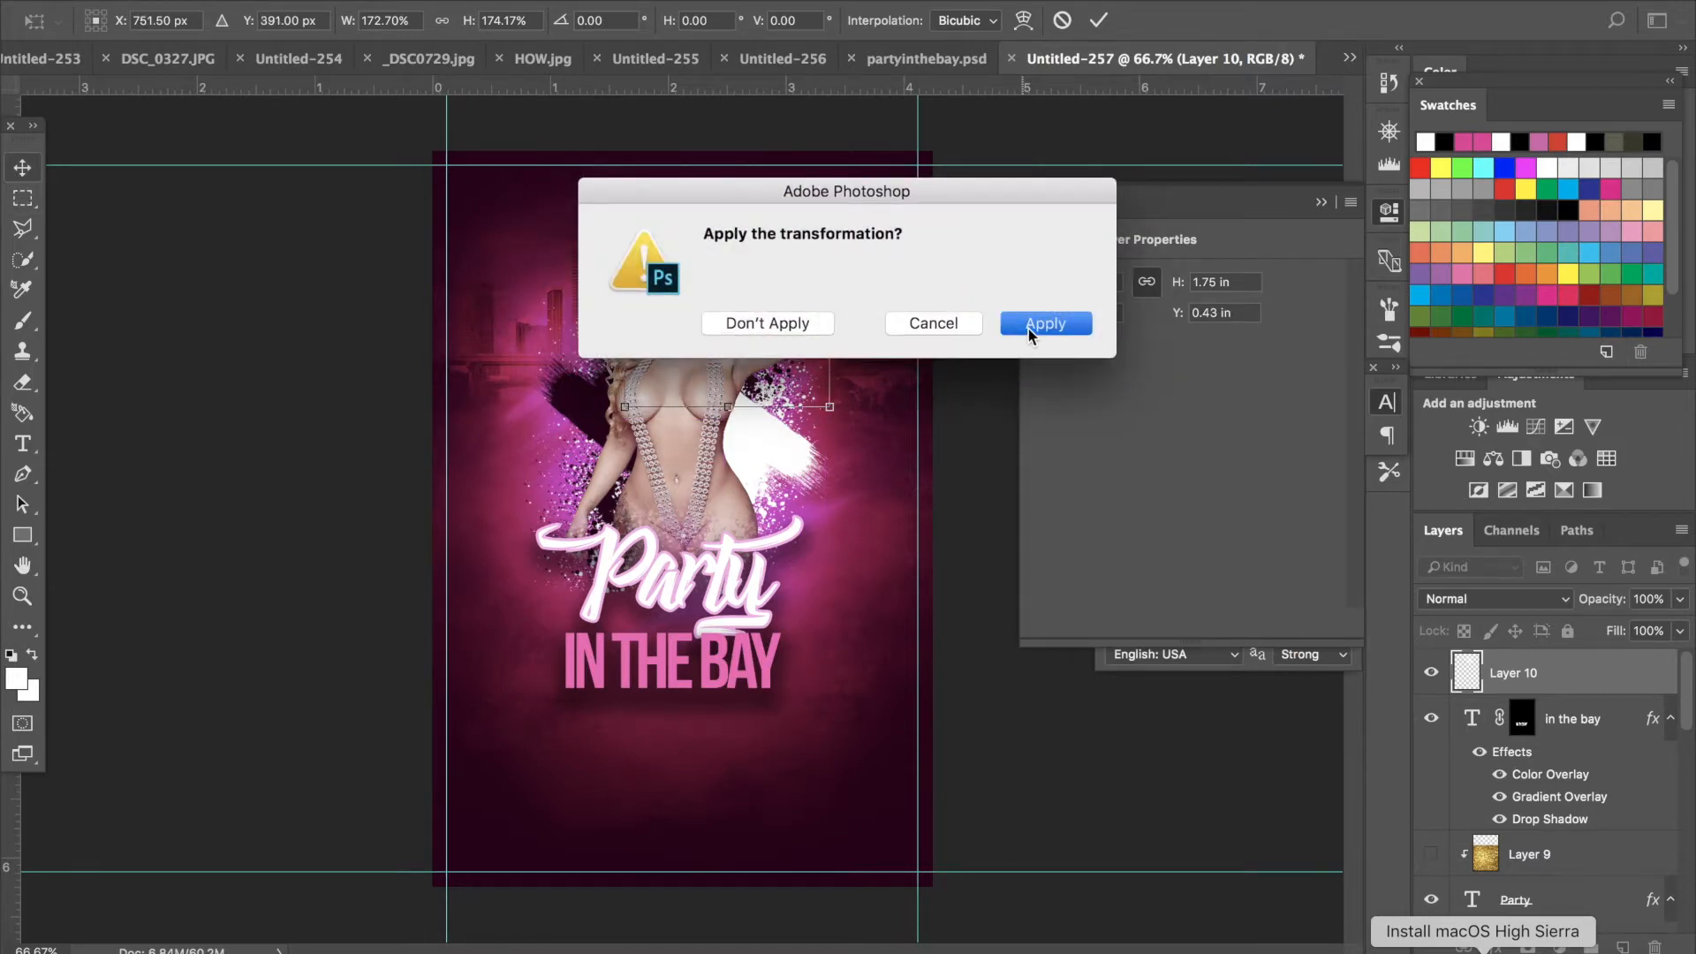
click(1028, 324)
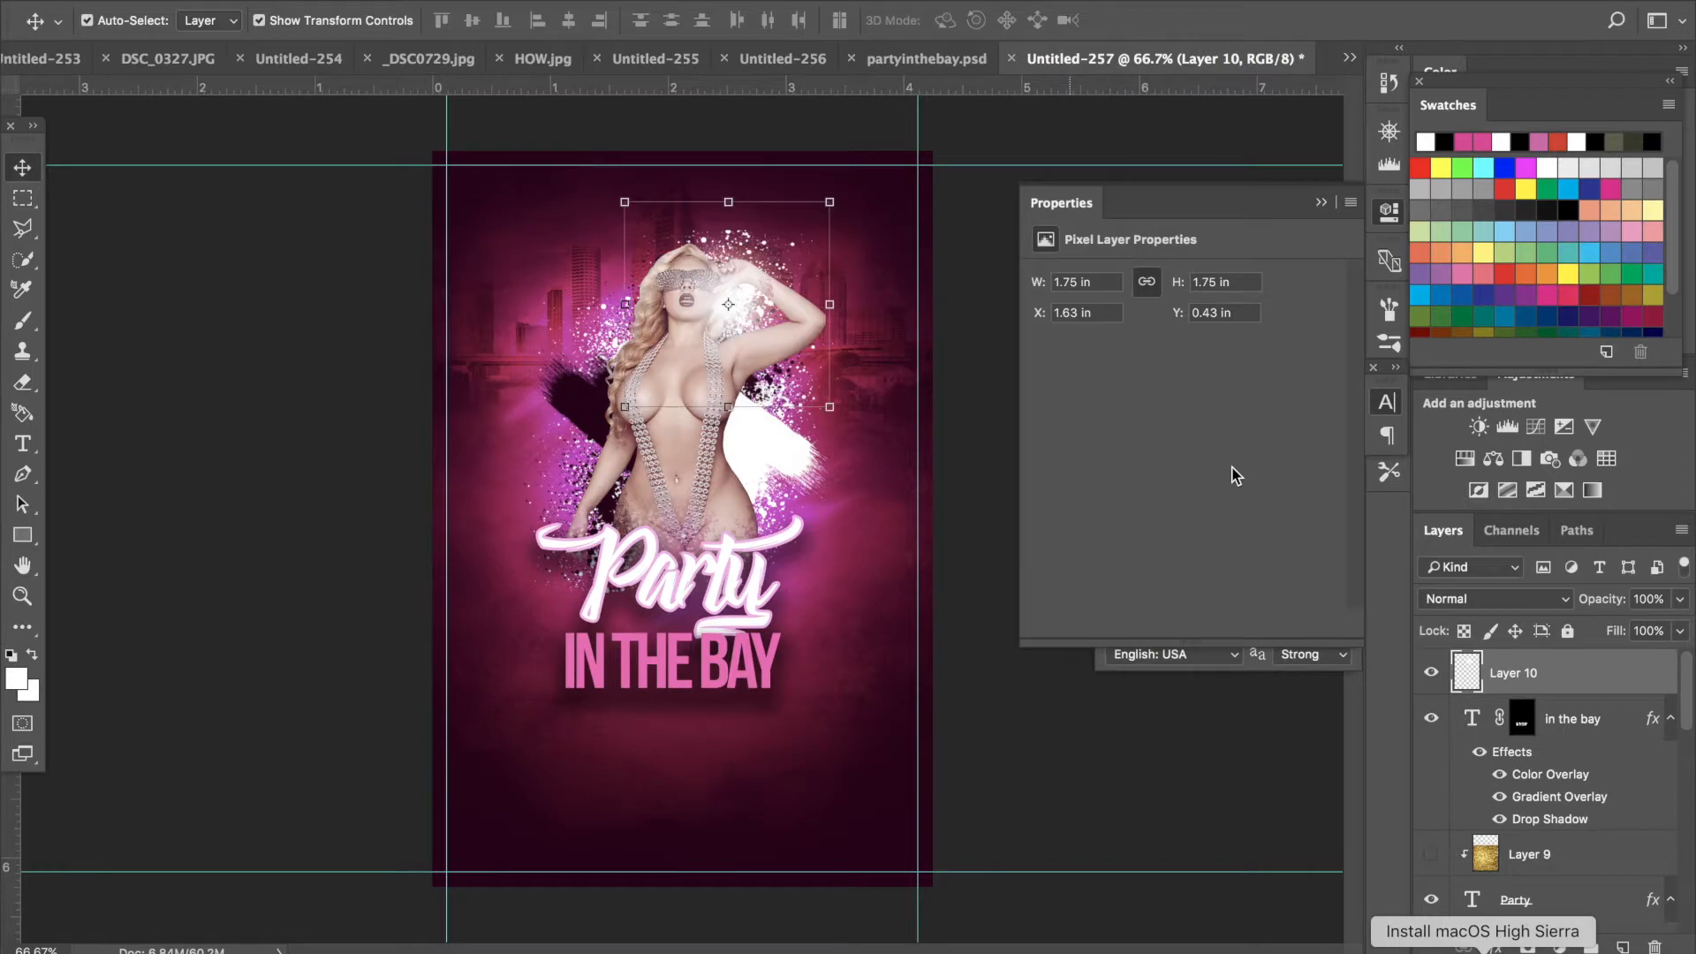
- Duplicate the glow layer as Layer 10 copy
right_click(1555, 682)
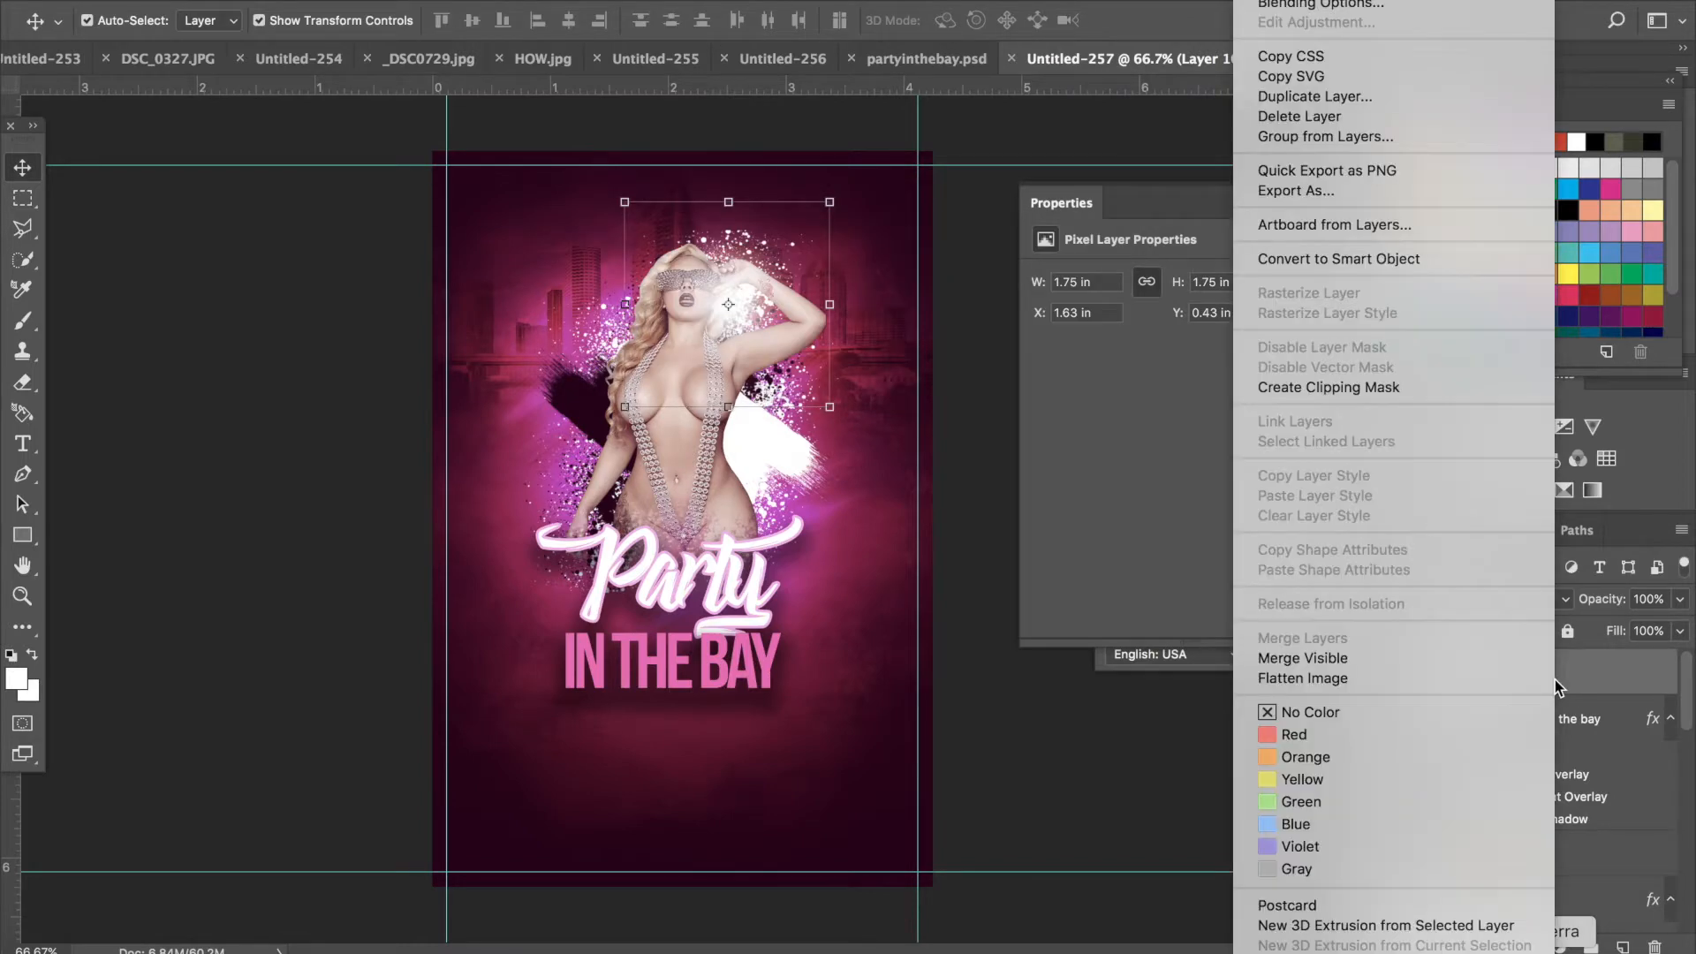
click(1368, 98)
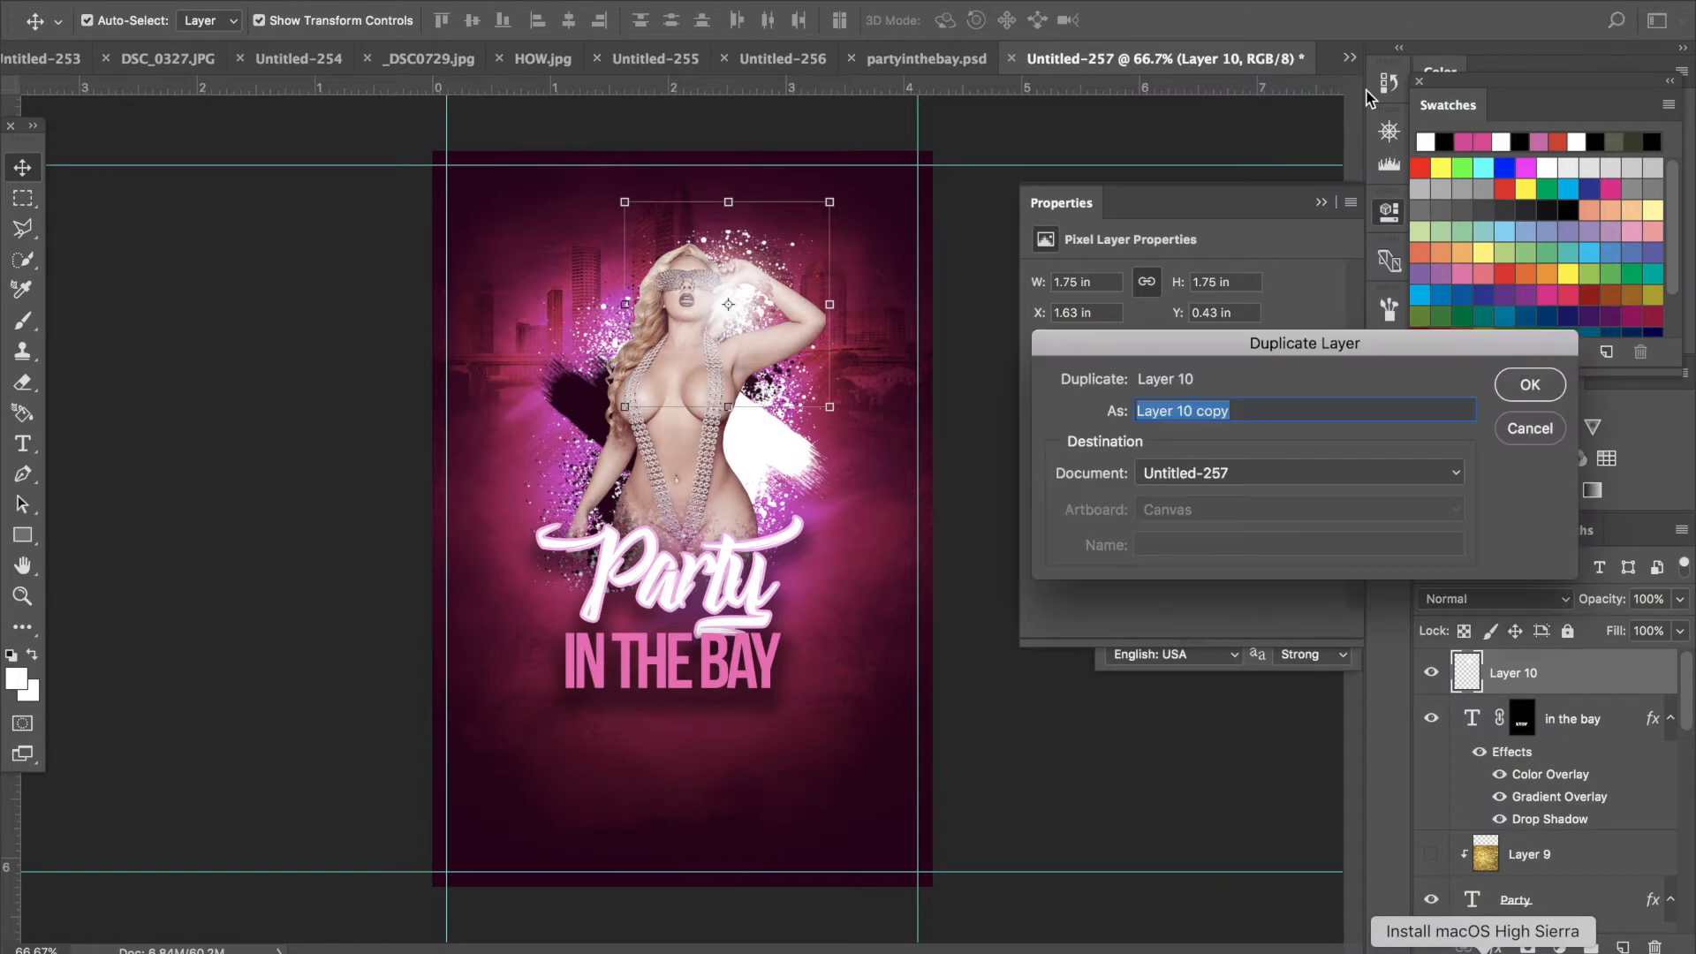
click(1529, 389)
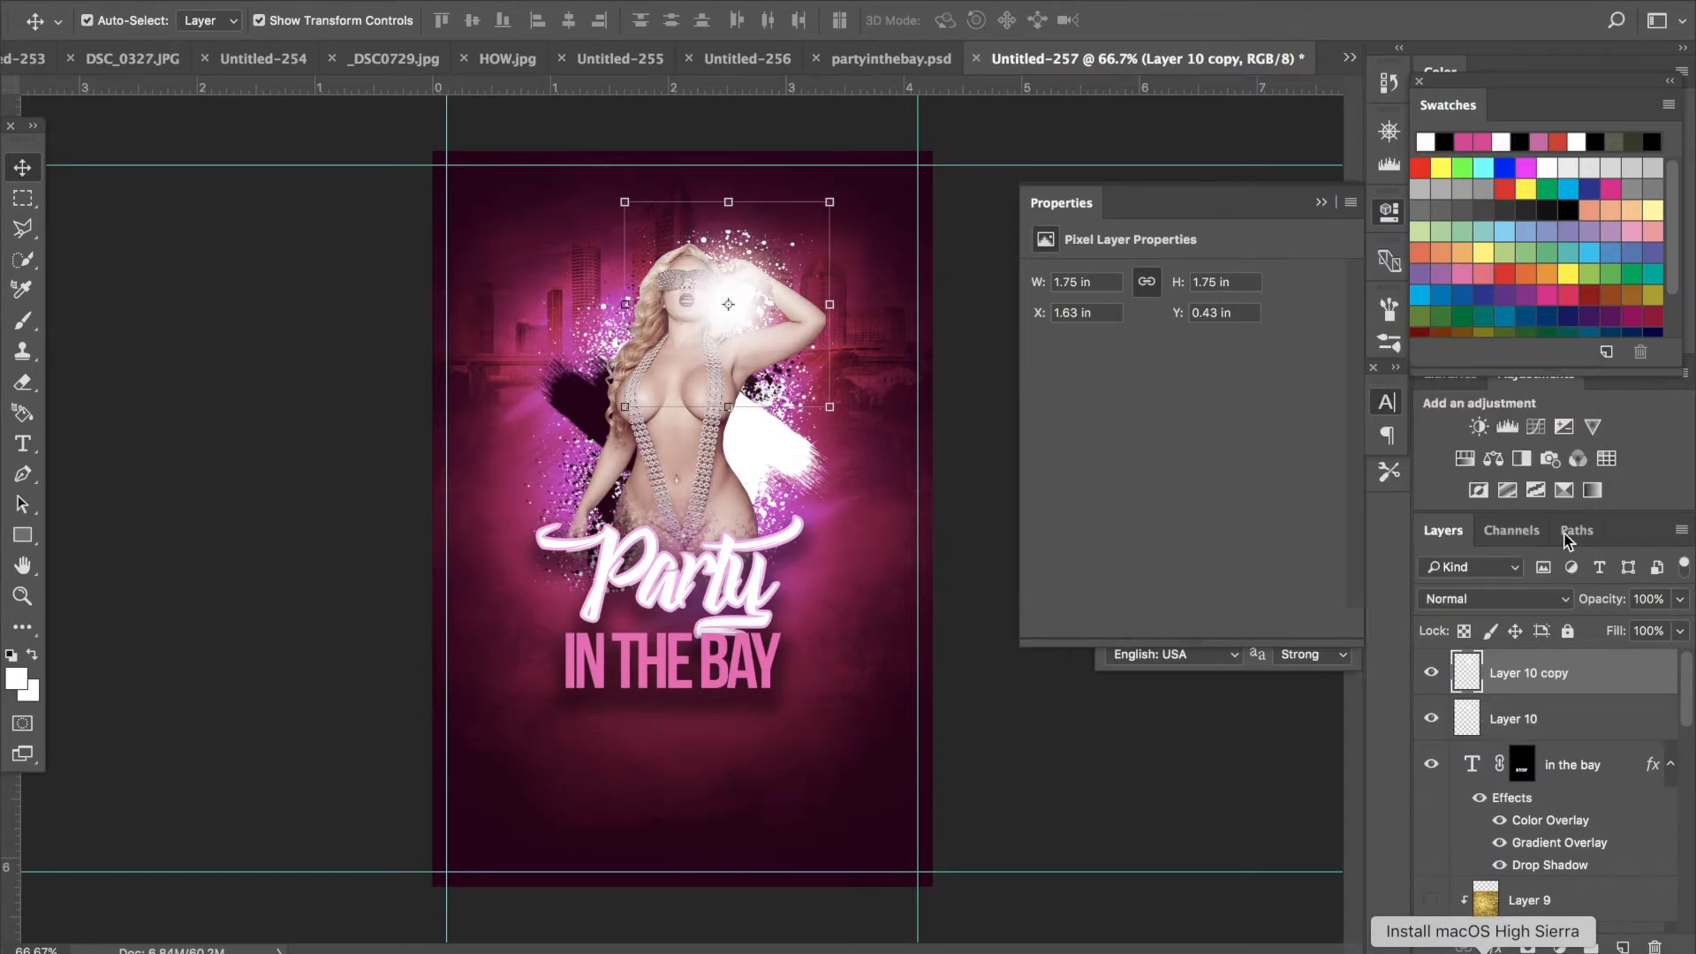
- Give the glow copy a color overlay in Overlay blend mode and set its fill opacity to 0%
double_click(1639, 691)
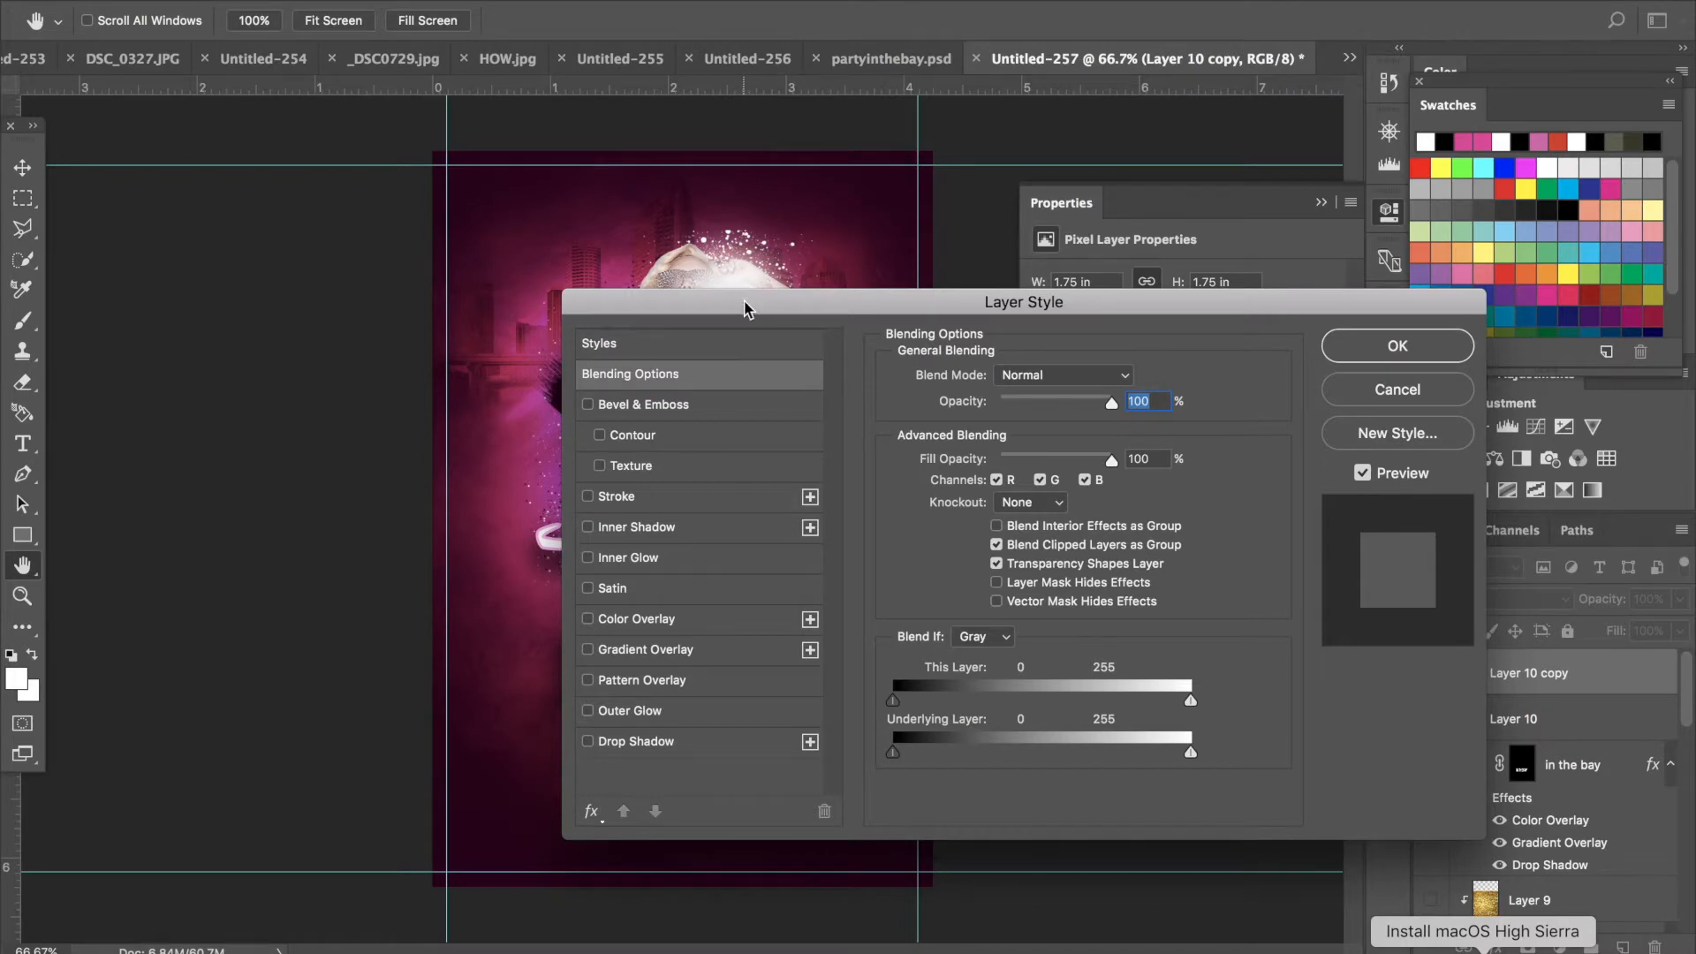
drag(744, 307, 1231, 285)
click(1199, 596)
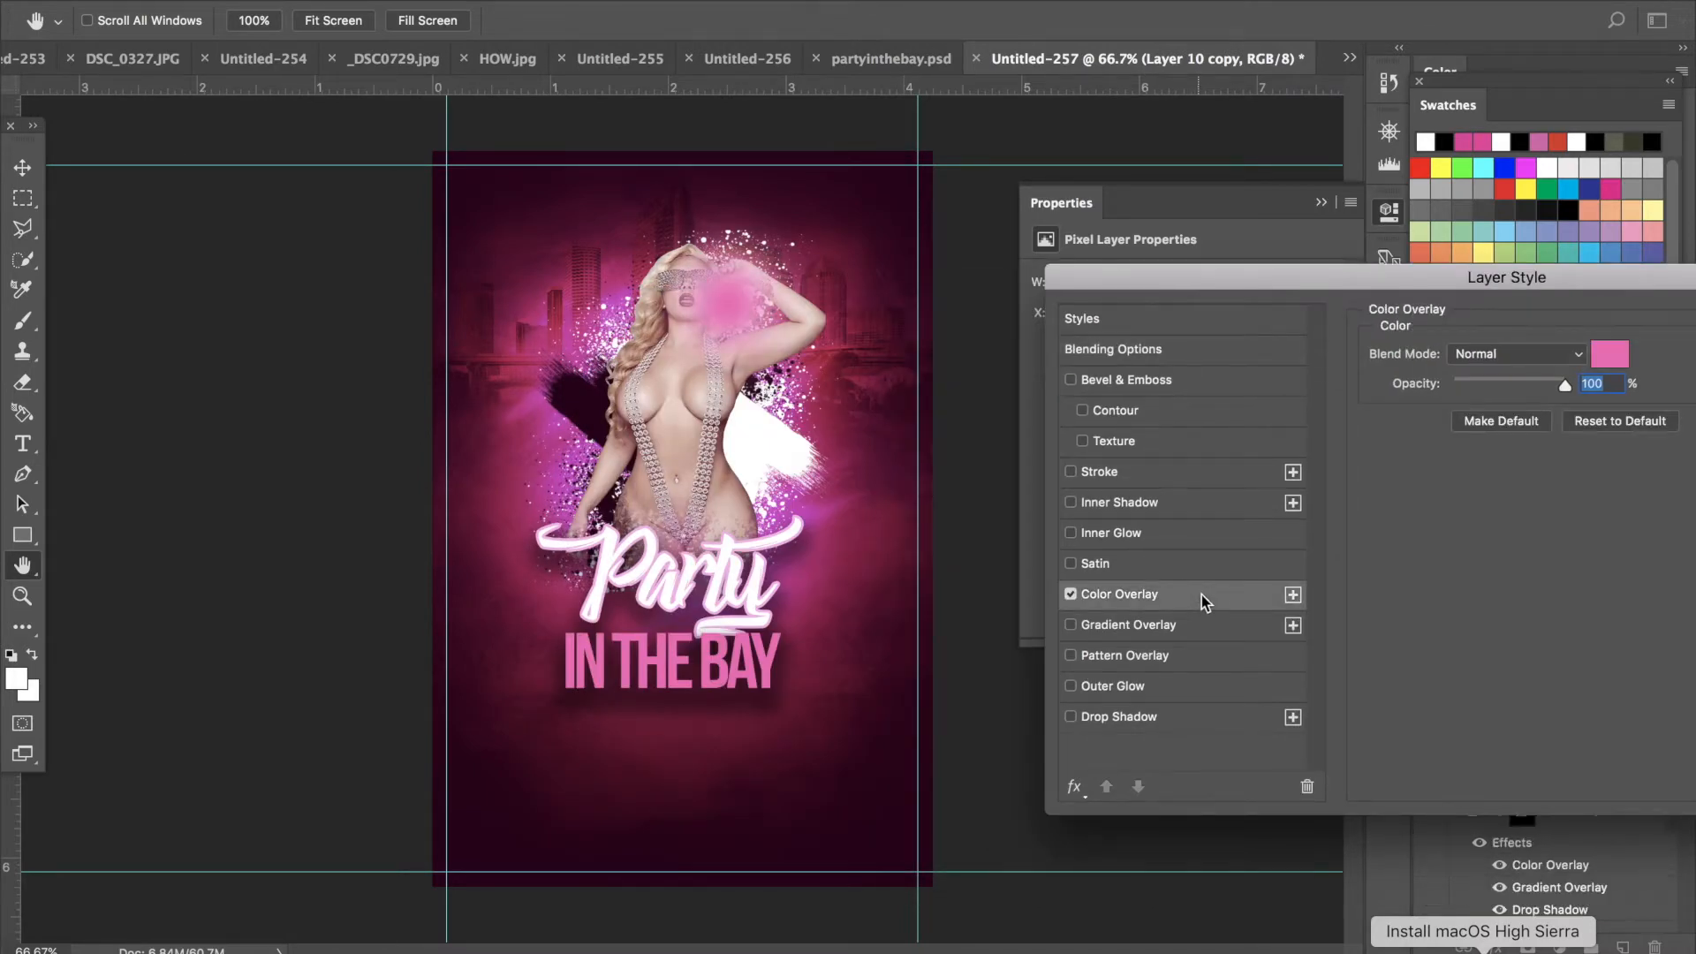
click(1210, 342)
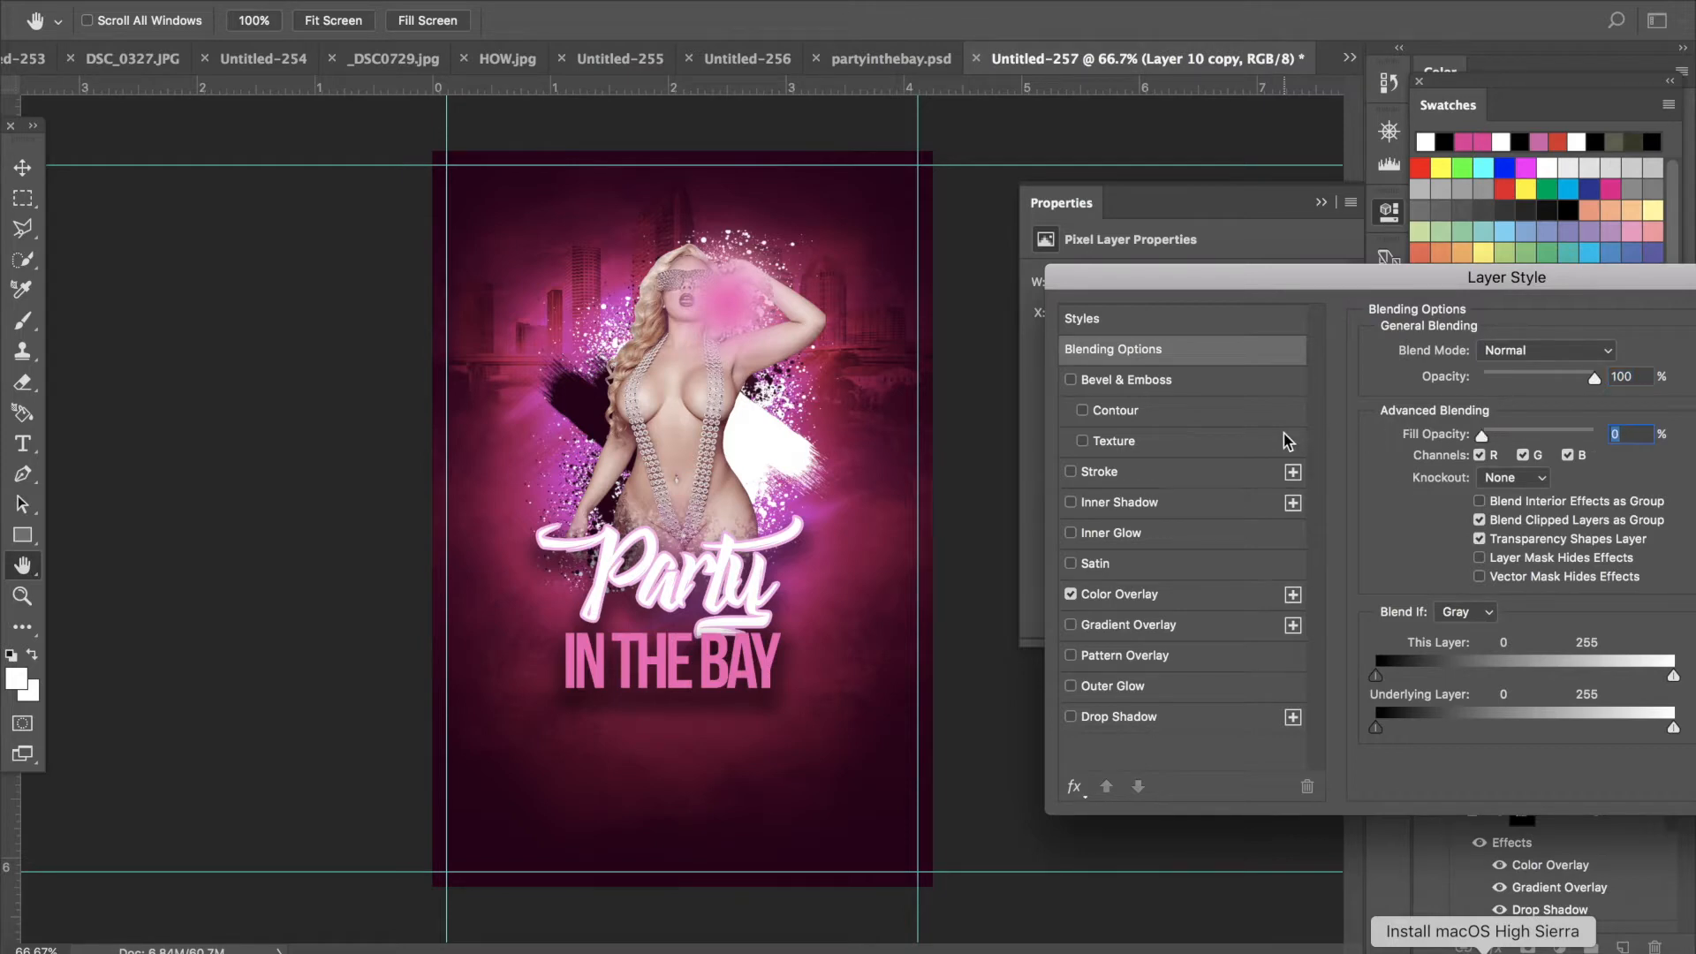
click(1209, 602)
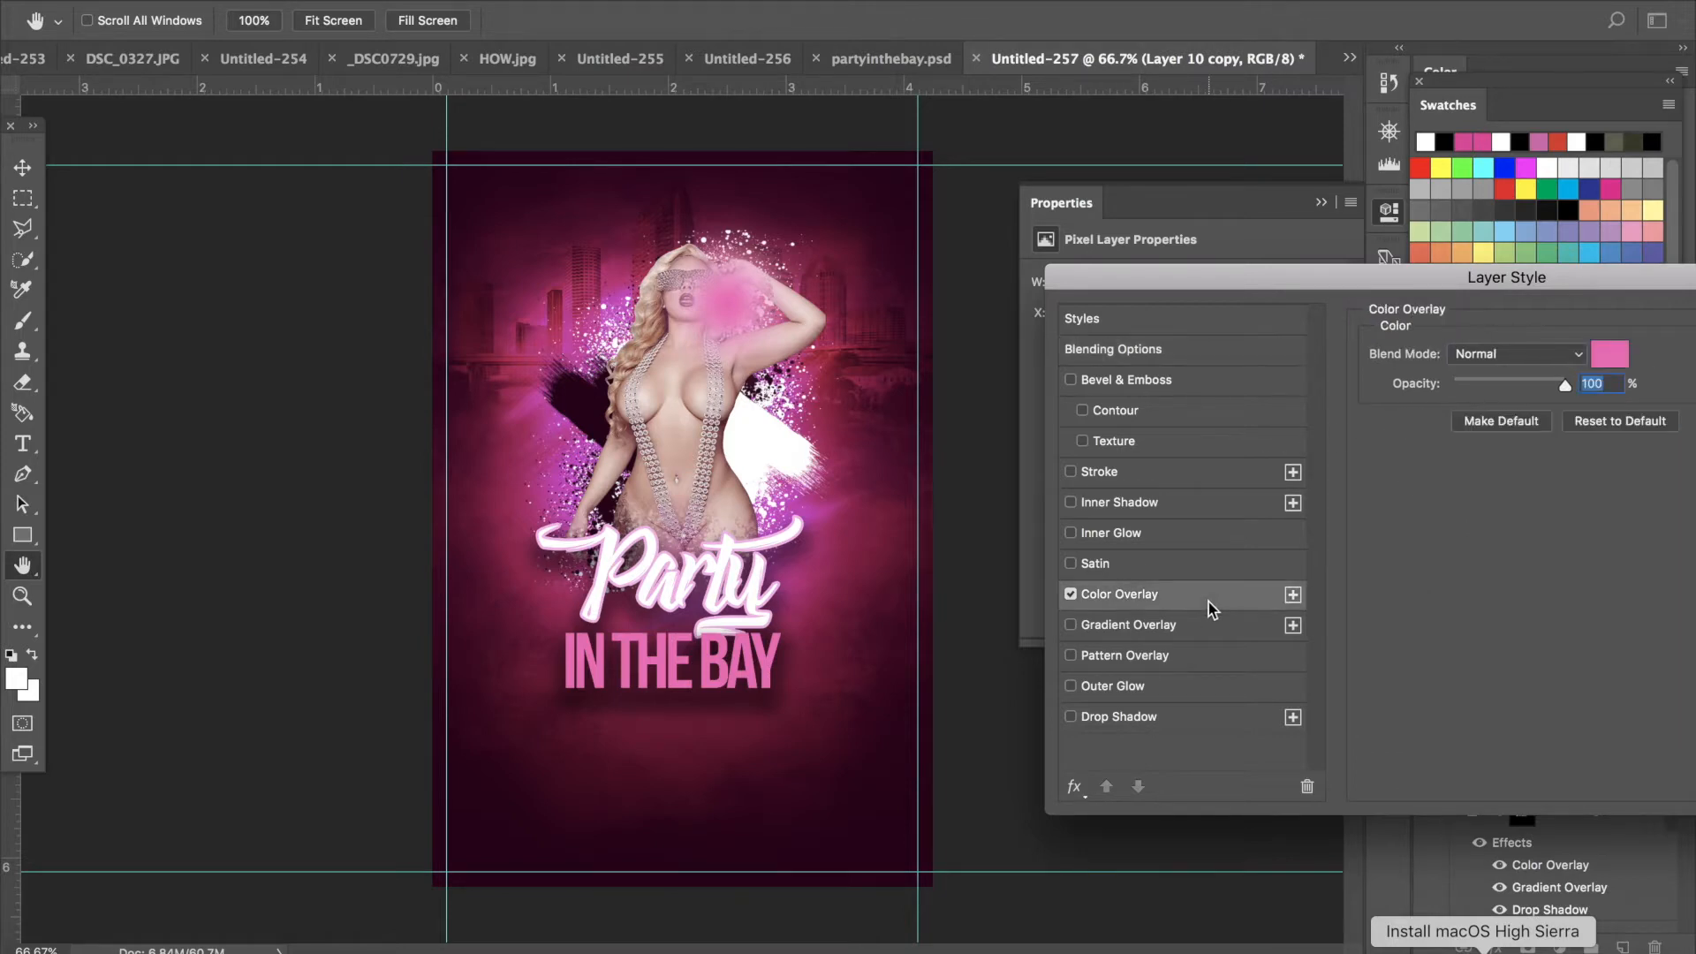
click(1492, 353)
click(1514, 600)
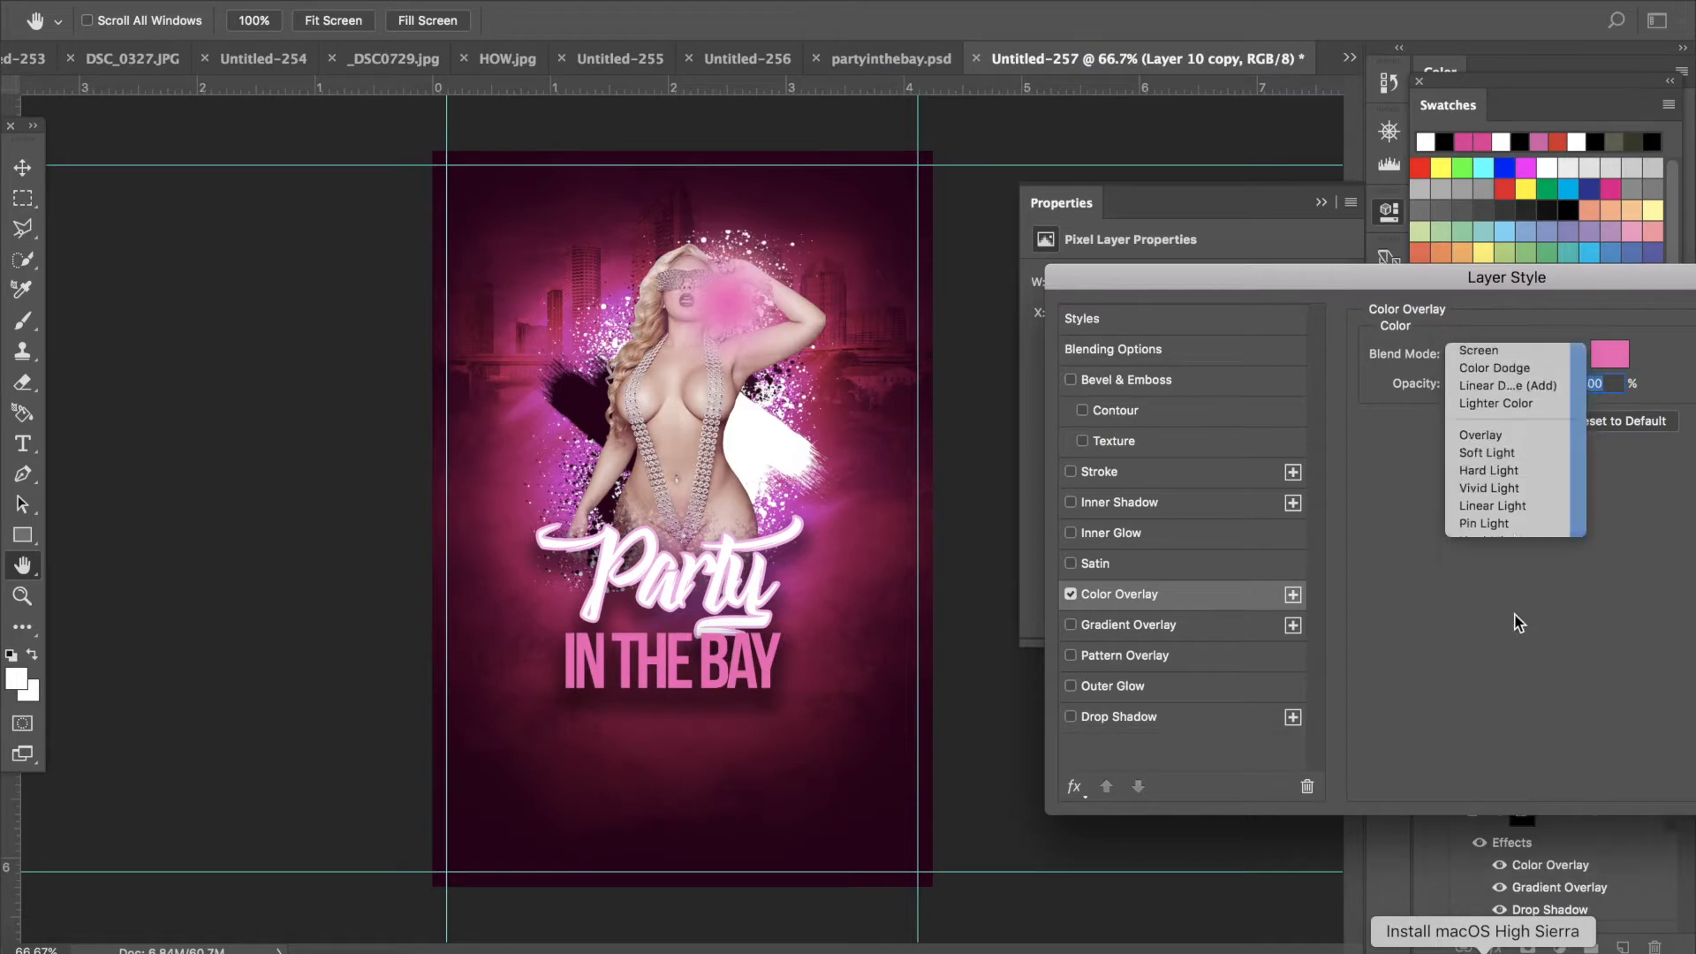
- Set the glow copy's overlay color to ff0090 and confirm the layer style
click(1609, 354)
click(1300, 263)
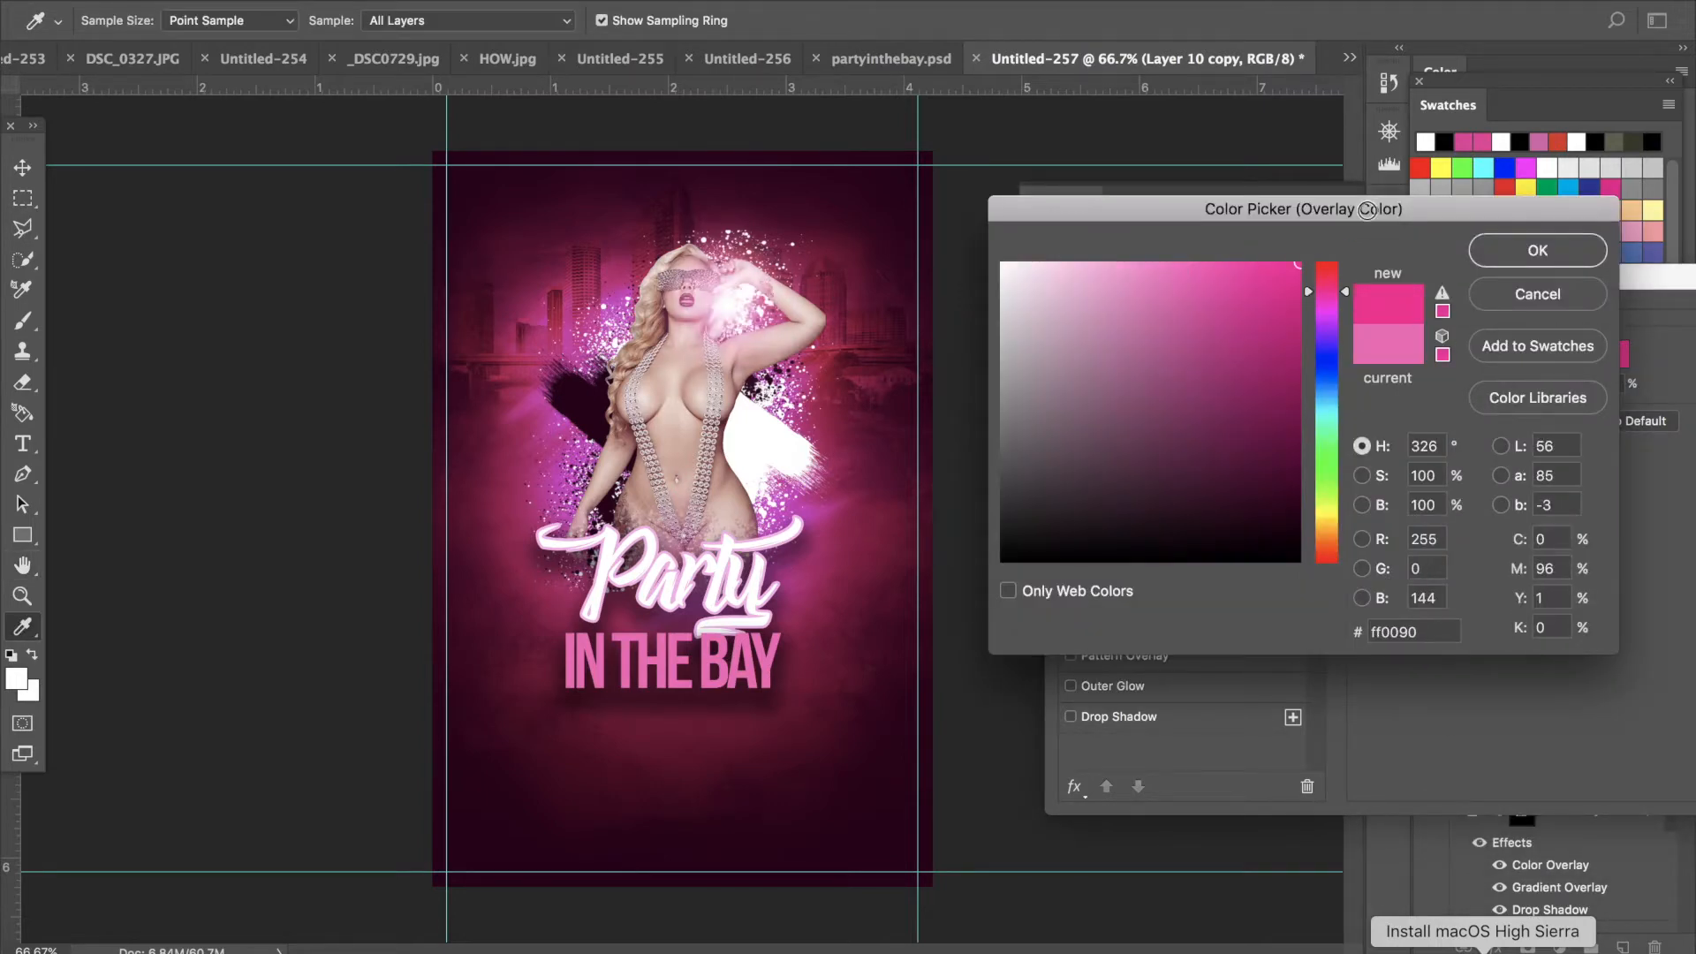
click(1538, 256)
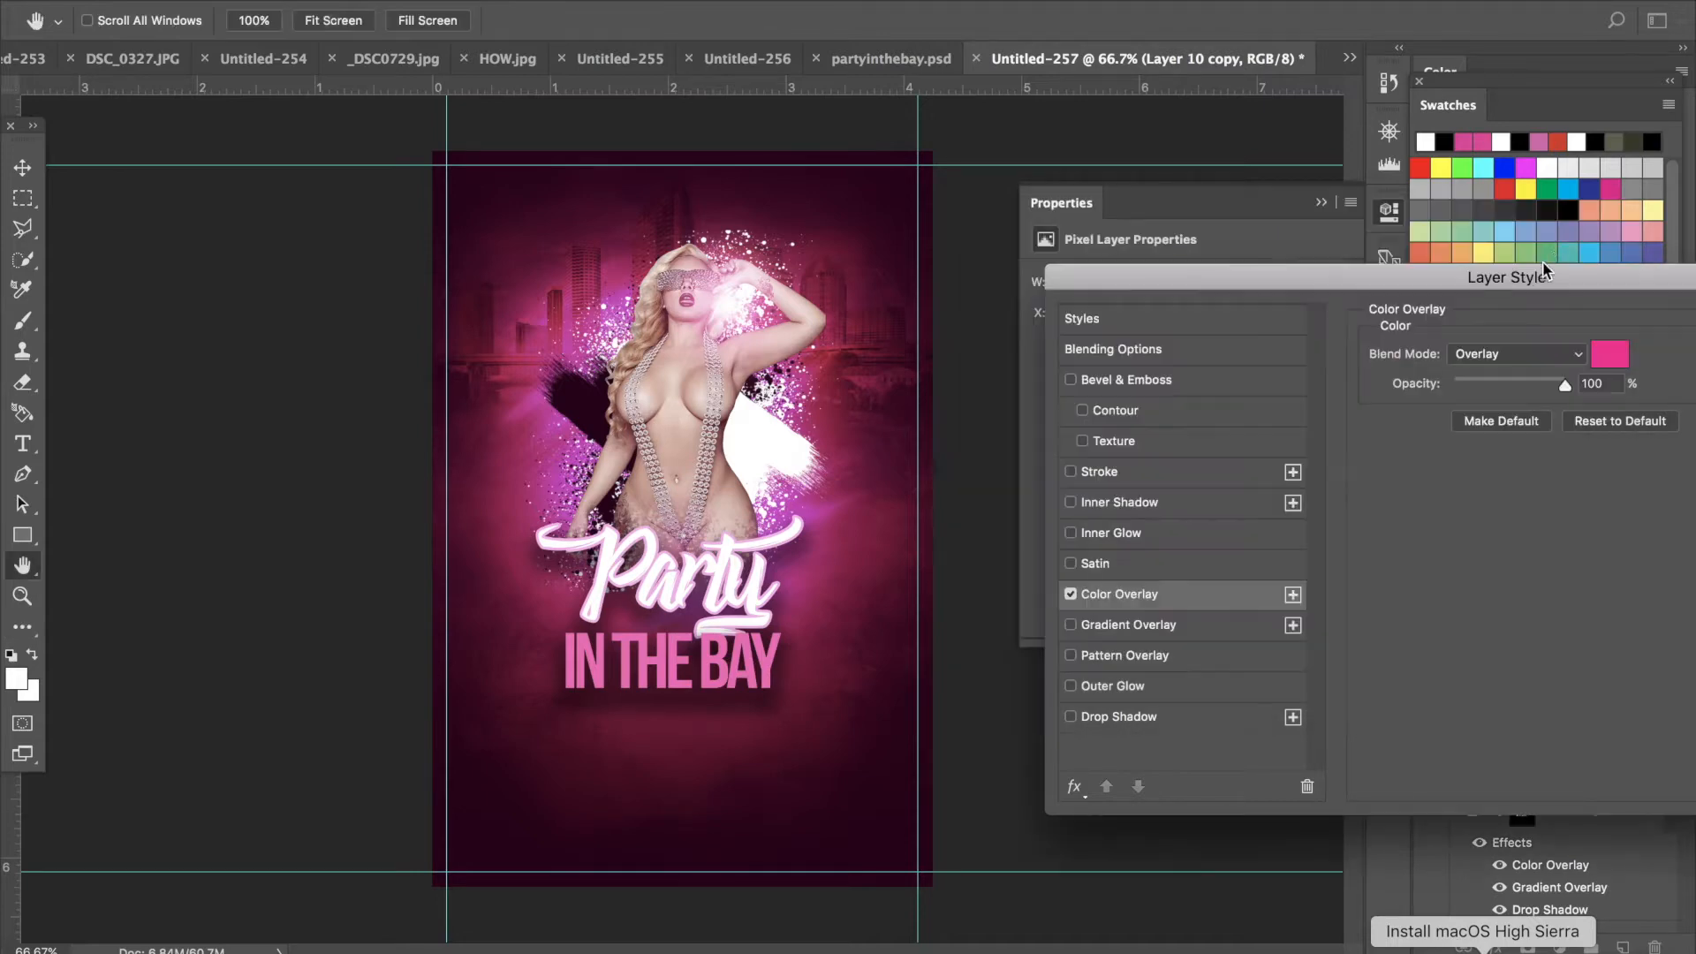
drag(1573, 269, 1268, 282)
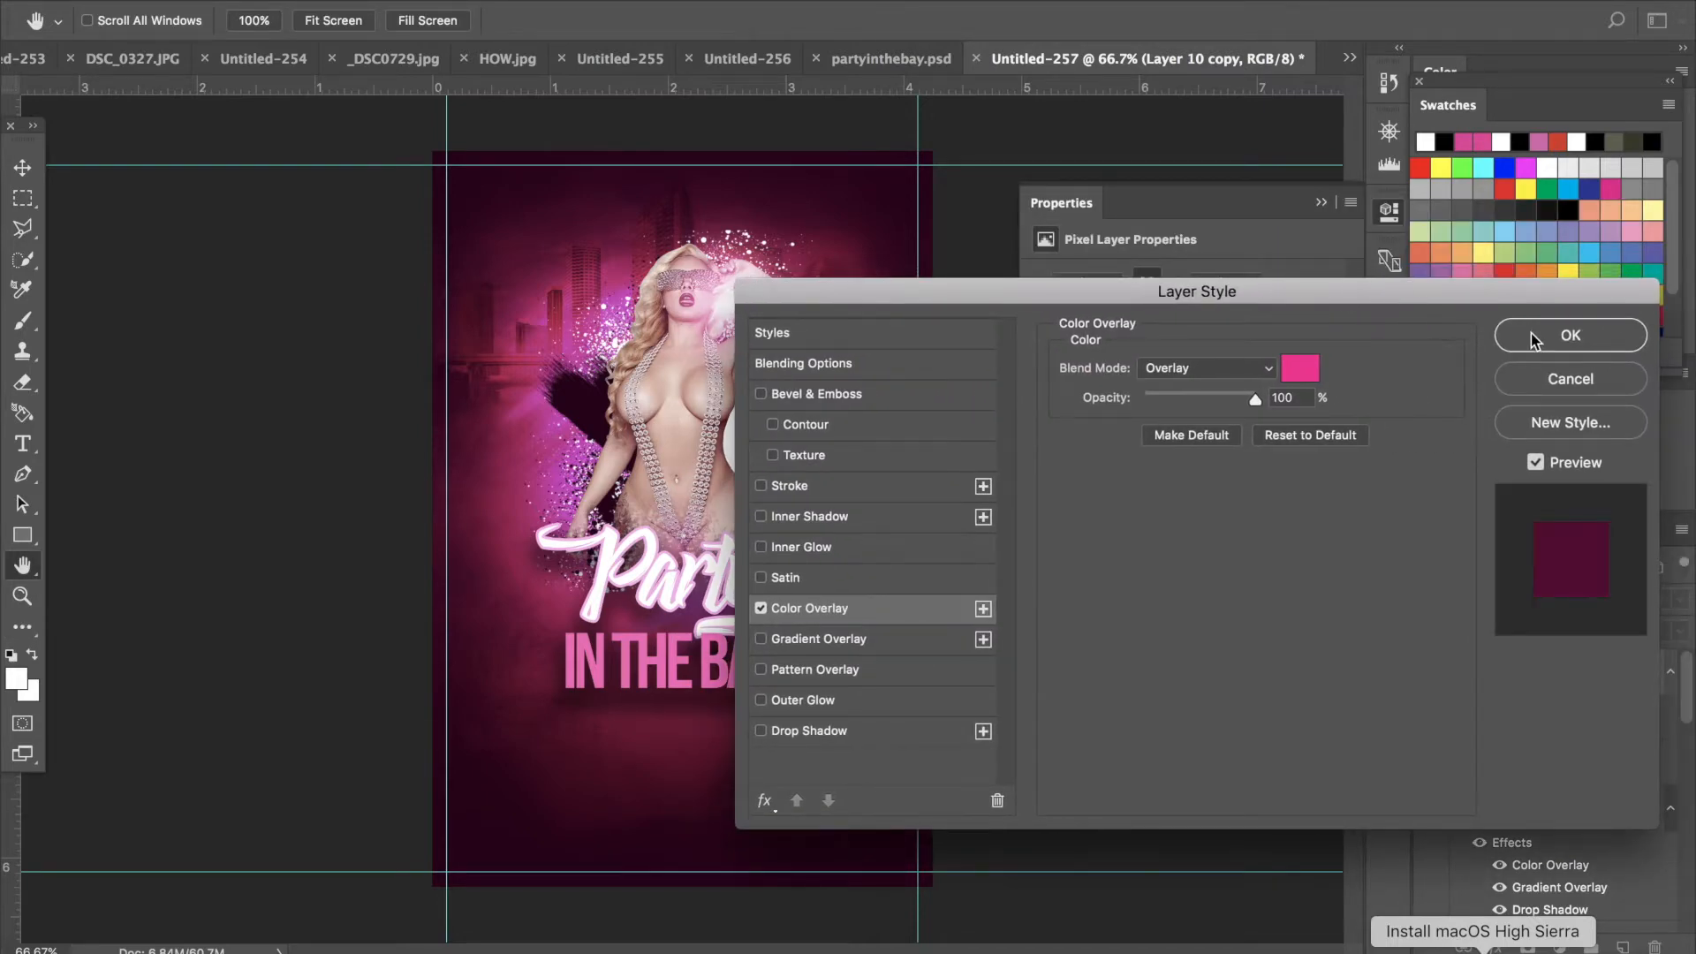
click(1538, 340)
- Lower the original glow layer's opacity to 79%
click(1564, 758)
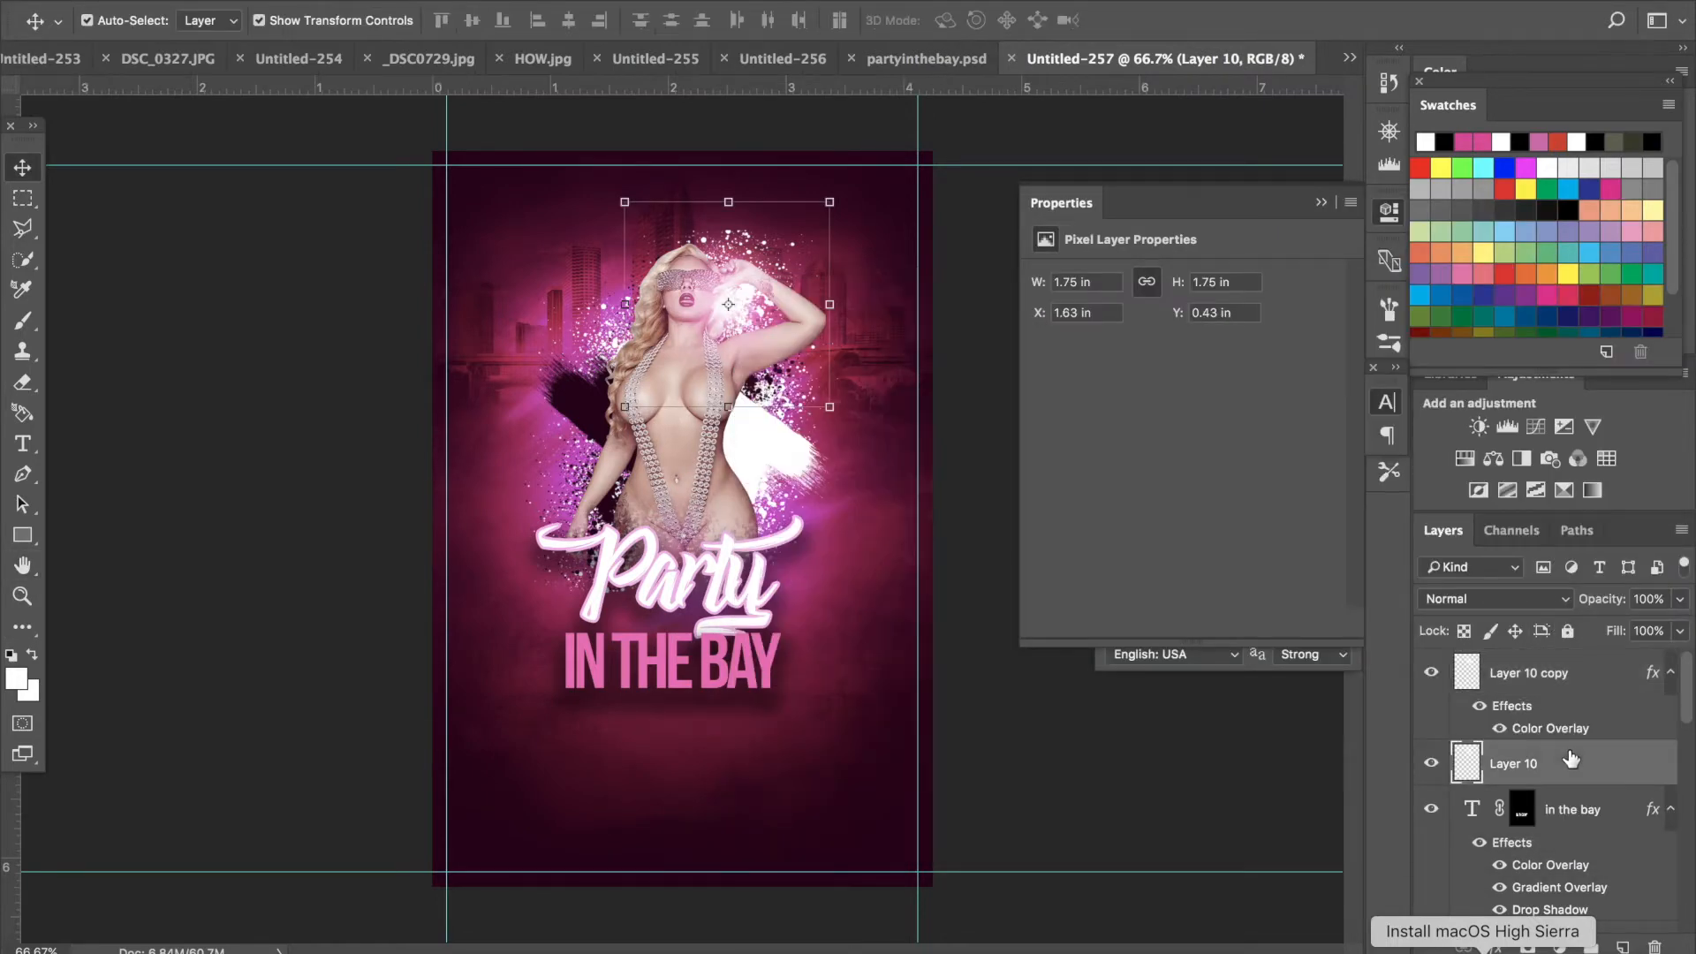
click(1681, 629)
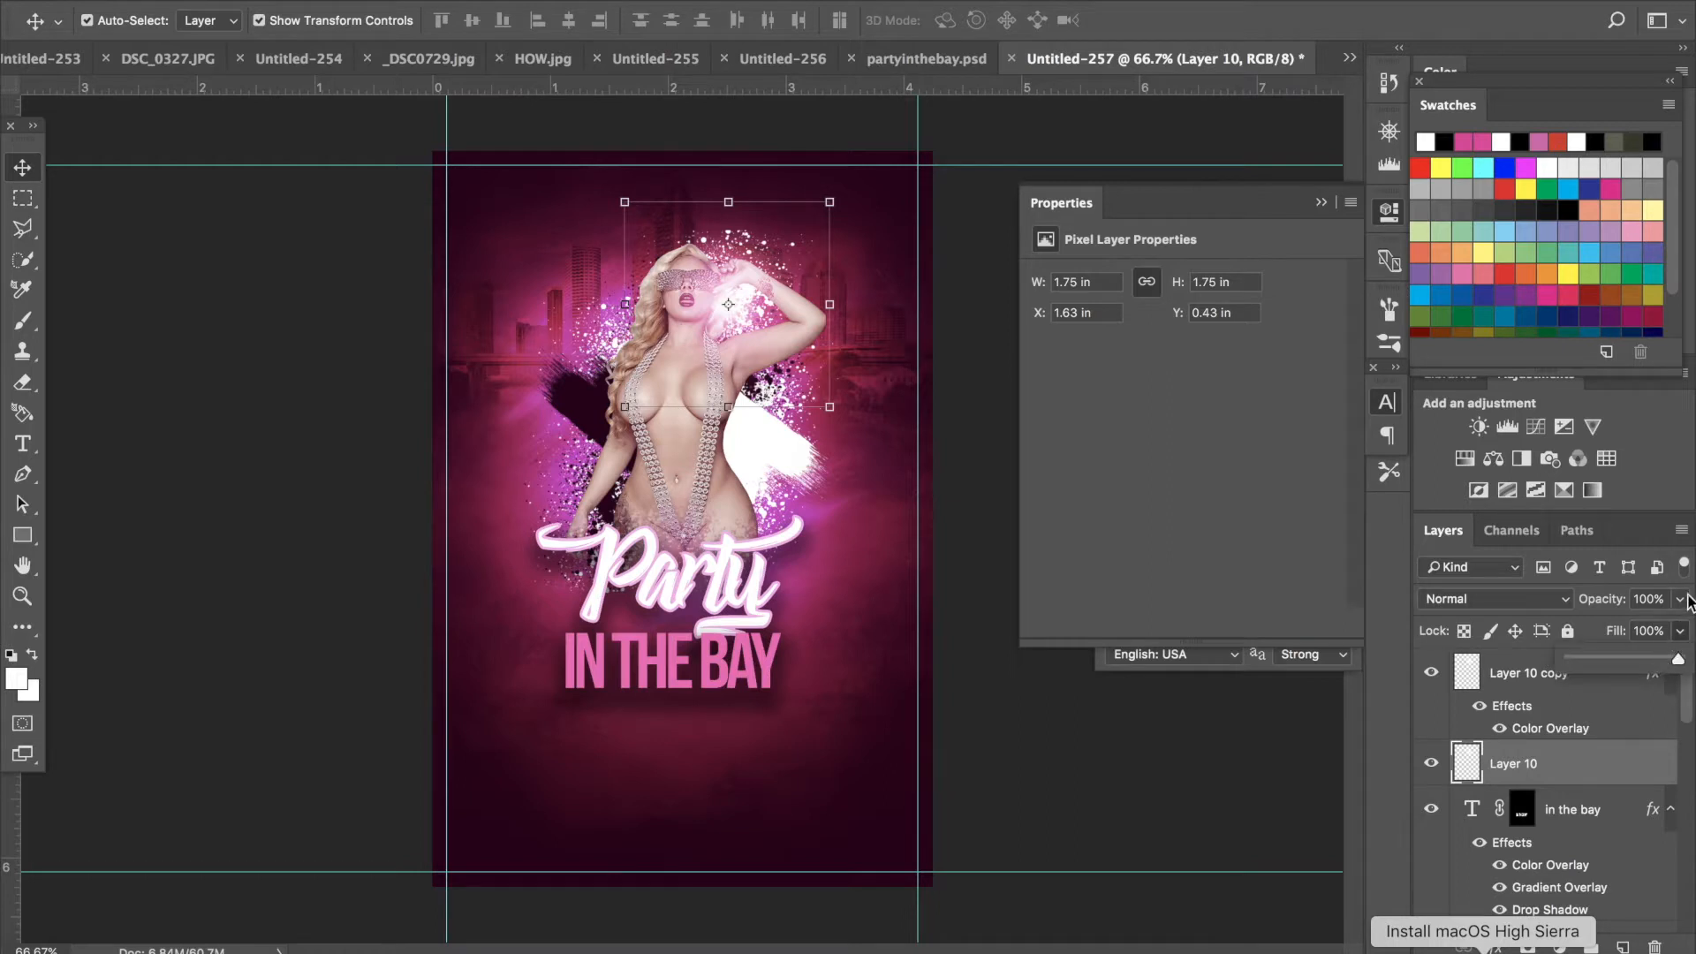
click(1681, 599)
drag(1678, 626, 1658, 633)
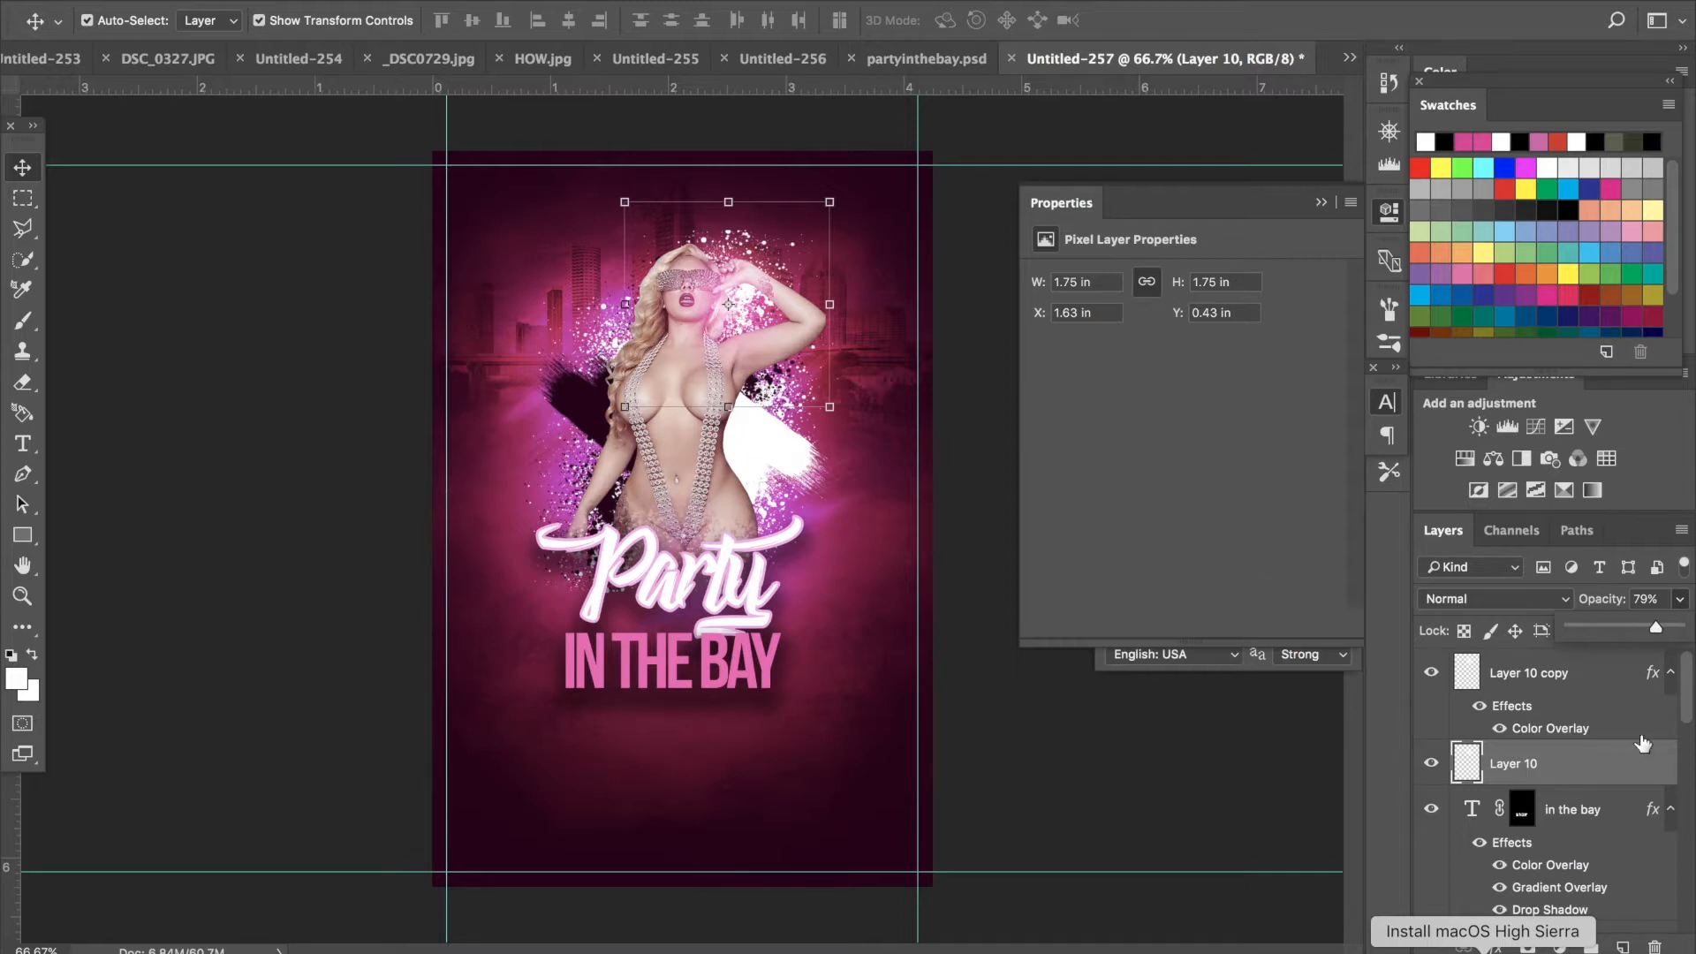
- Select both glow layers and duplicate them together
click(1557, 679)
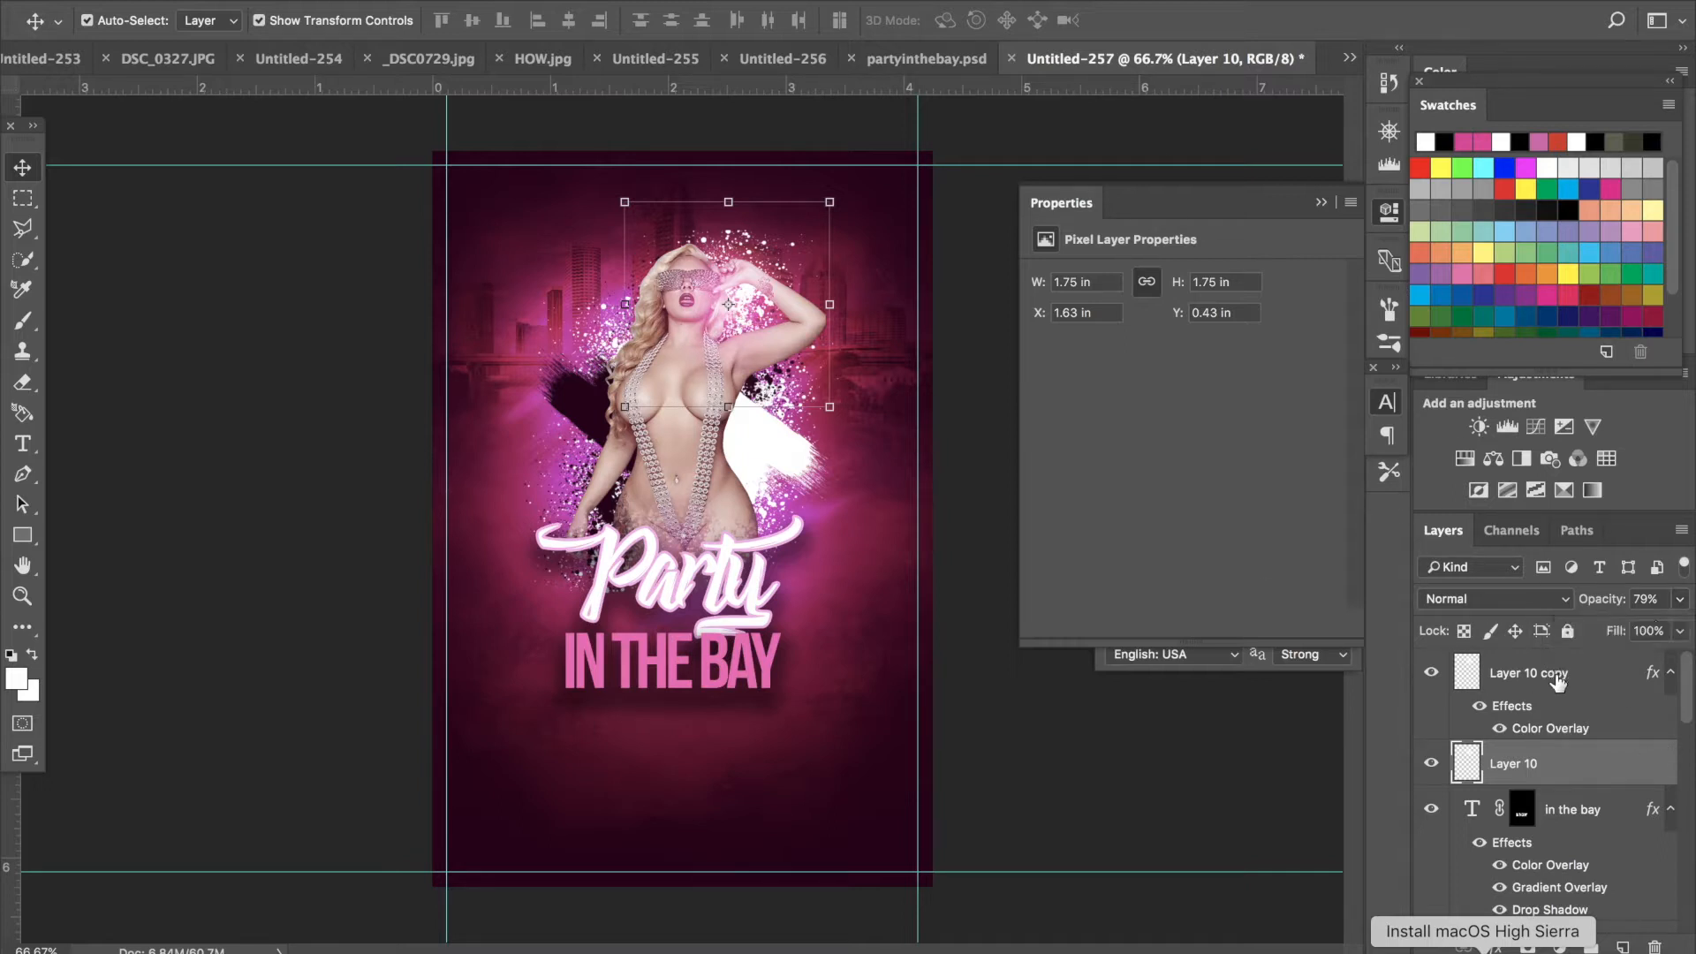
click(1557, 681)
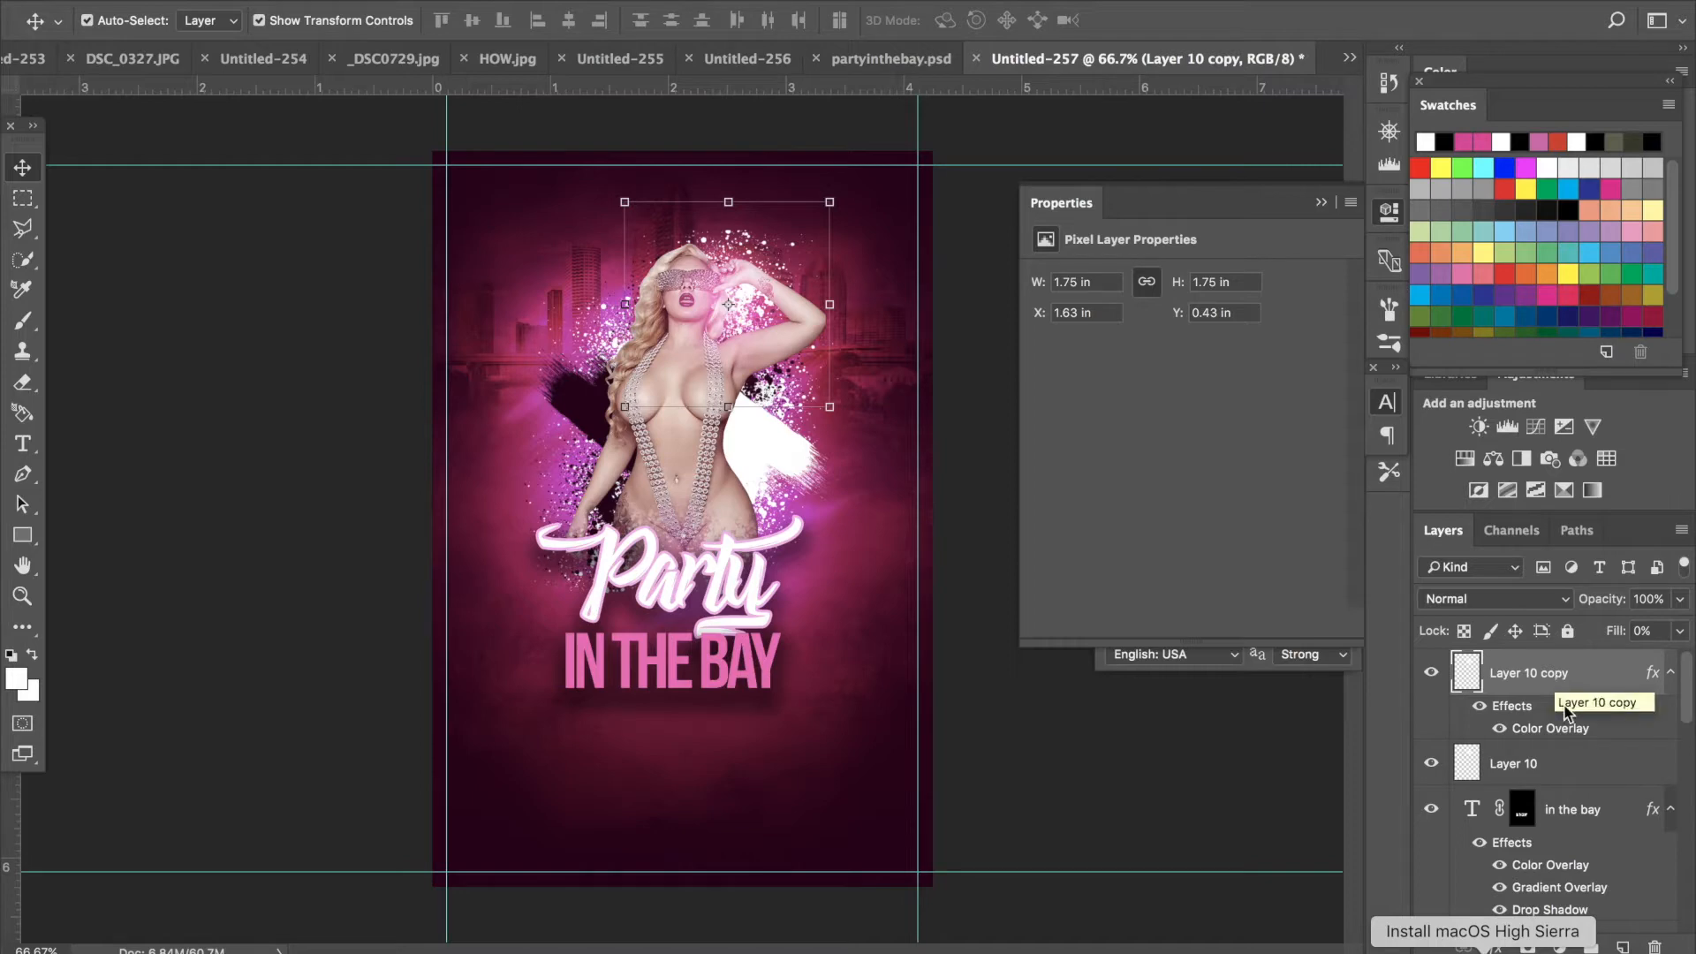
shift+click(1568, 753)
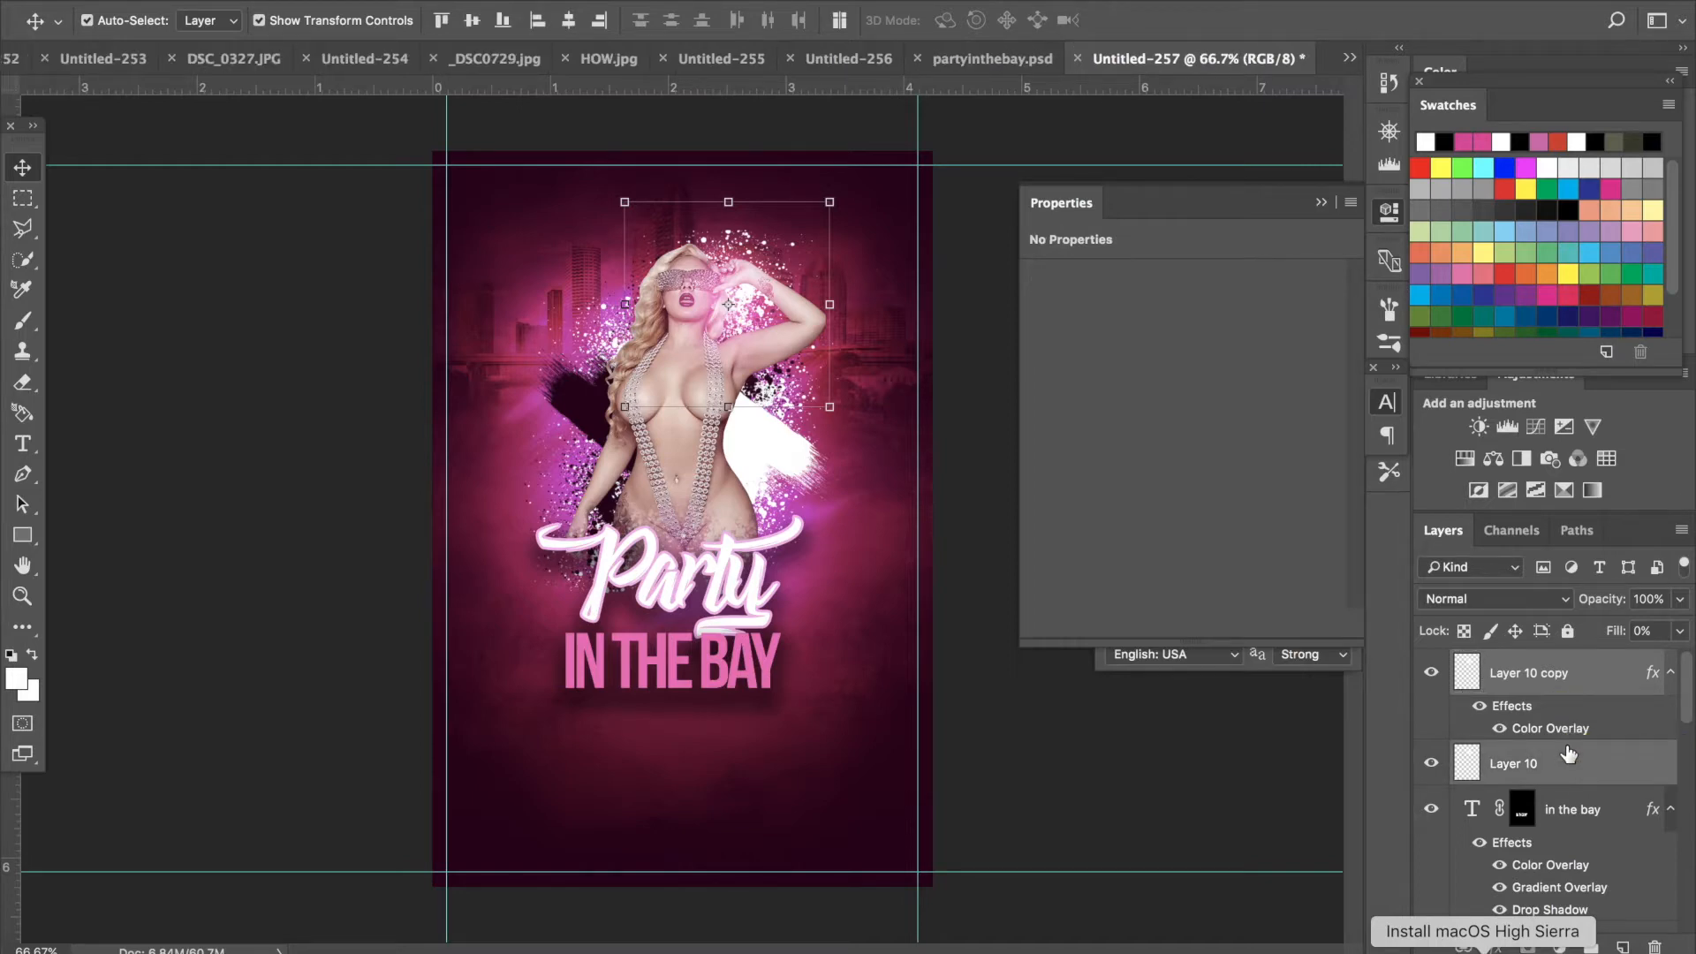
right_click(1565, 753)
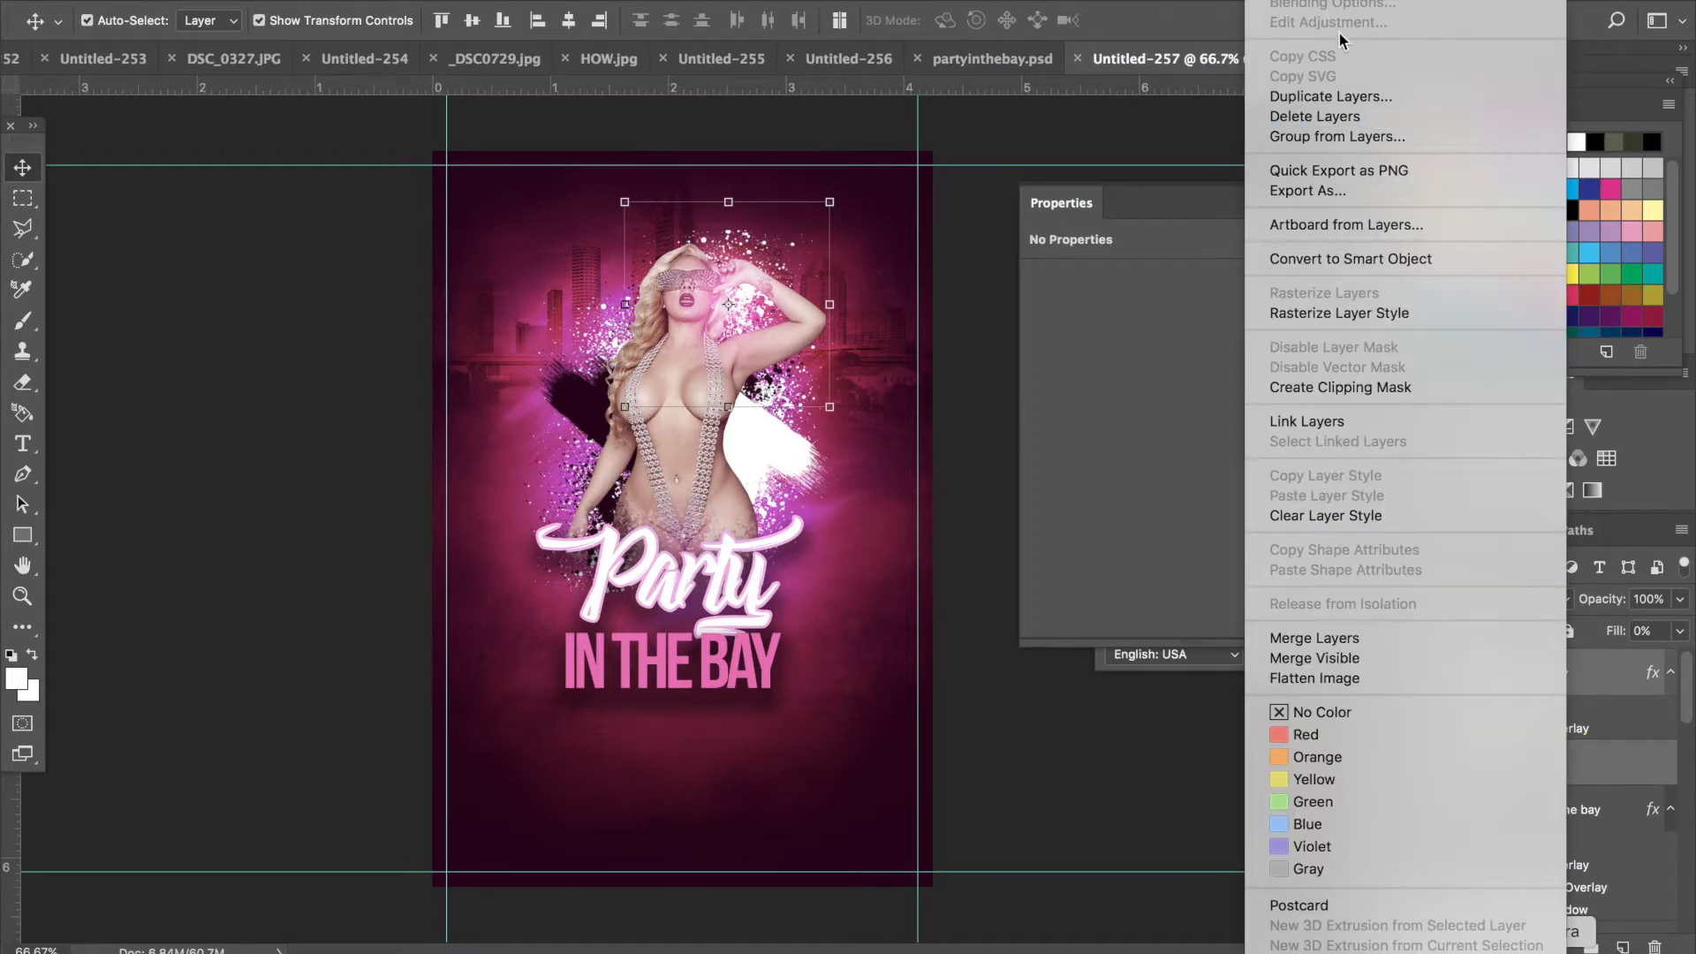
click(1339, 98)
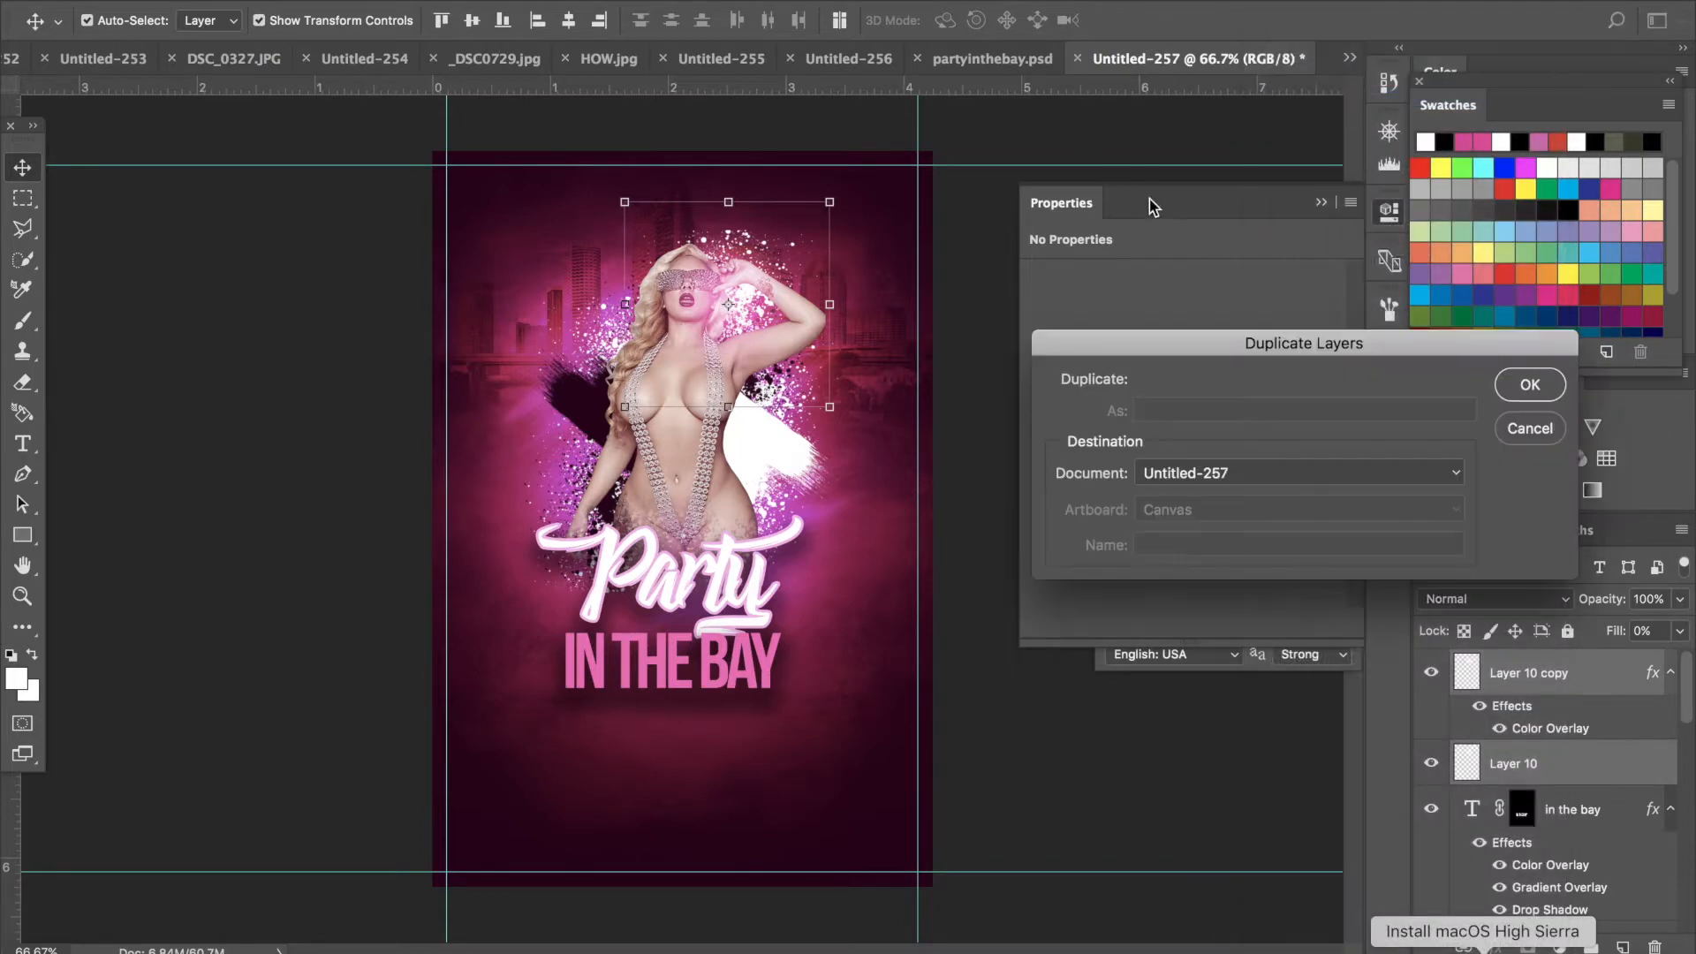
click(1500, 389)
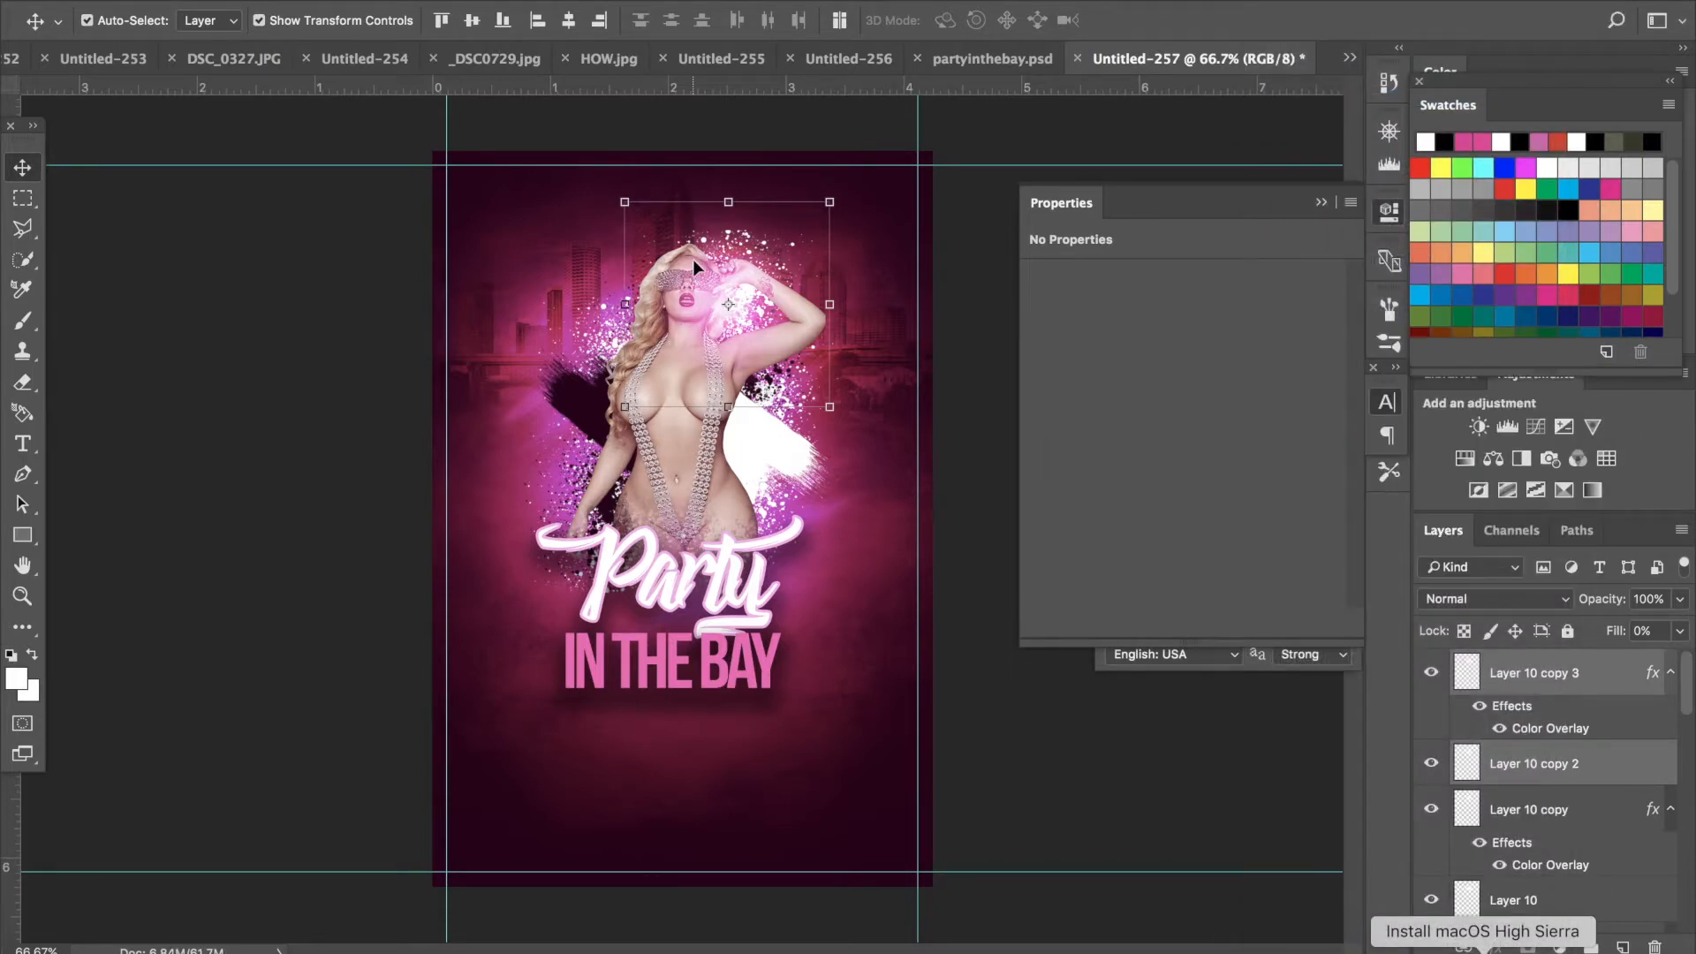
- Move and scale the duplicated glow pair over the model's upper left, about 123% wide and 136% high, and apply
mouse_move(705, 257)
mouse_down()
mouse_move(614, 330)
mouse_move(593, 394)
mouse_move(553, 437)
mouse_move(583, 383)
mouse_up()
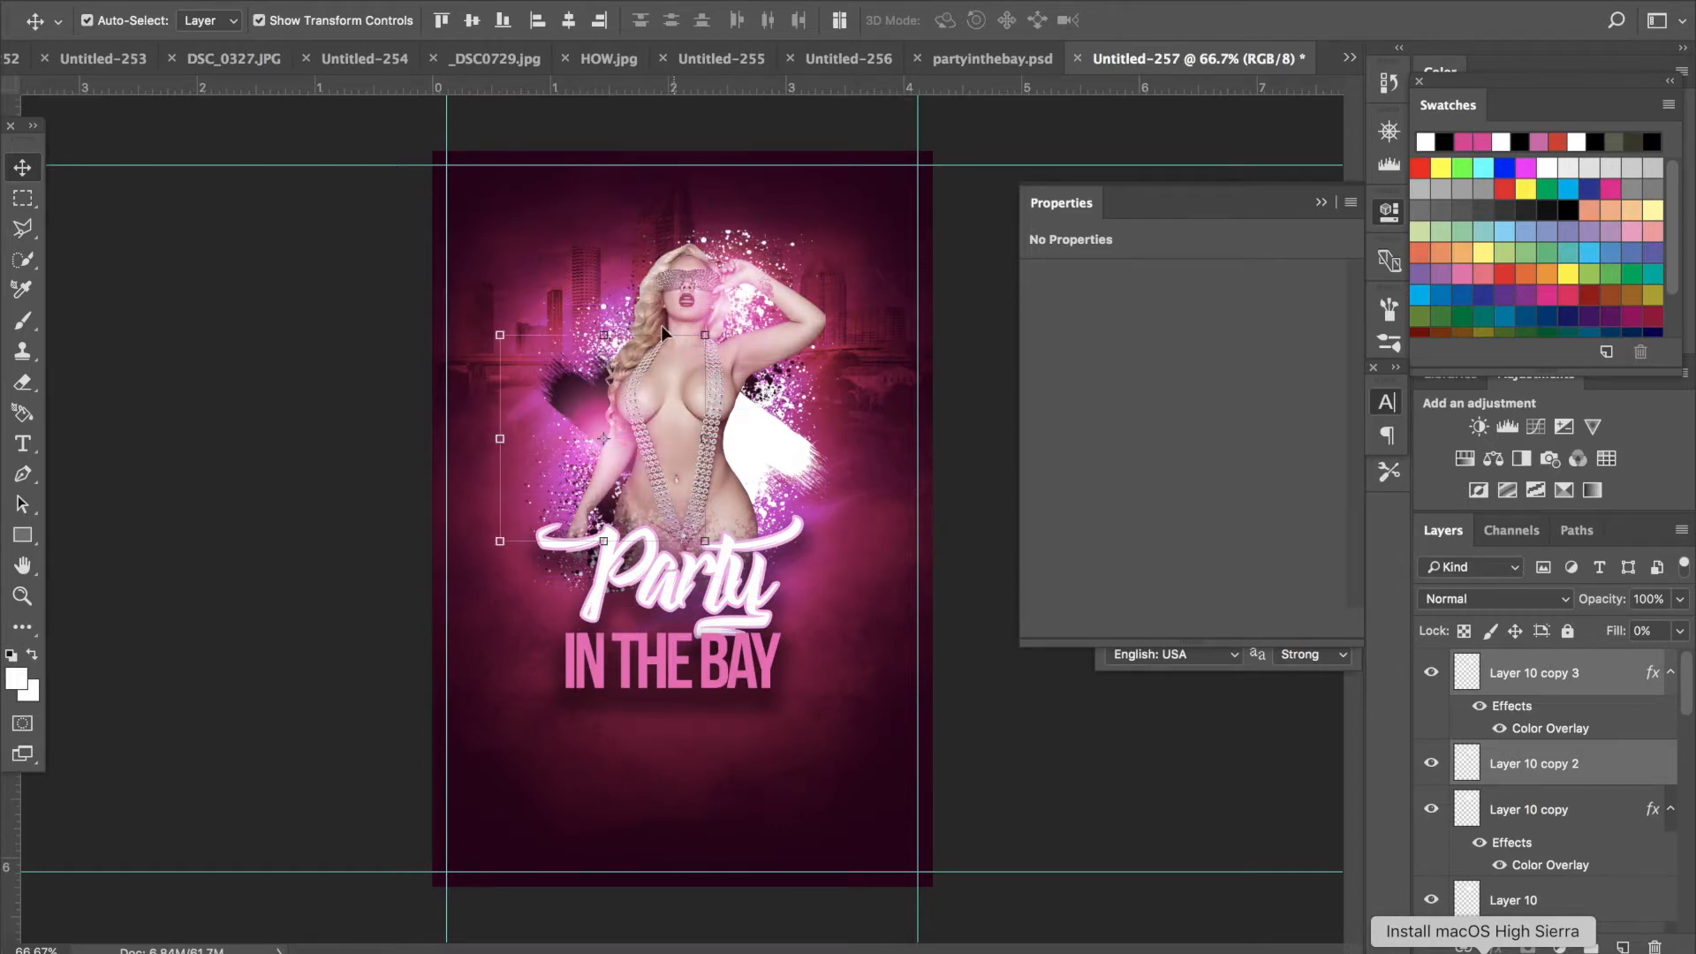
drag(711, 338, 906, 196)
drag(722, 456, 612, 449)
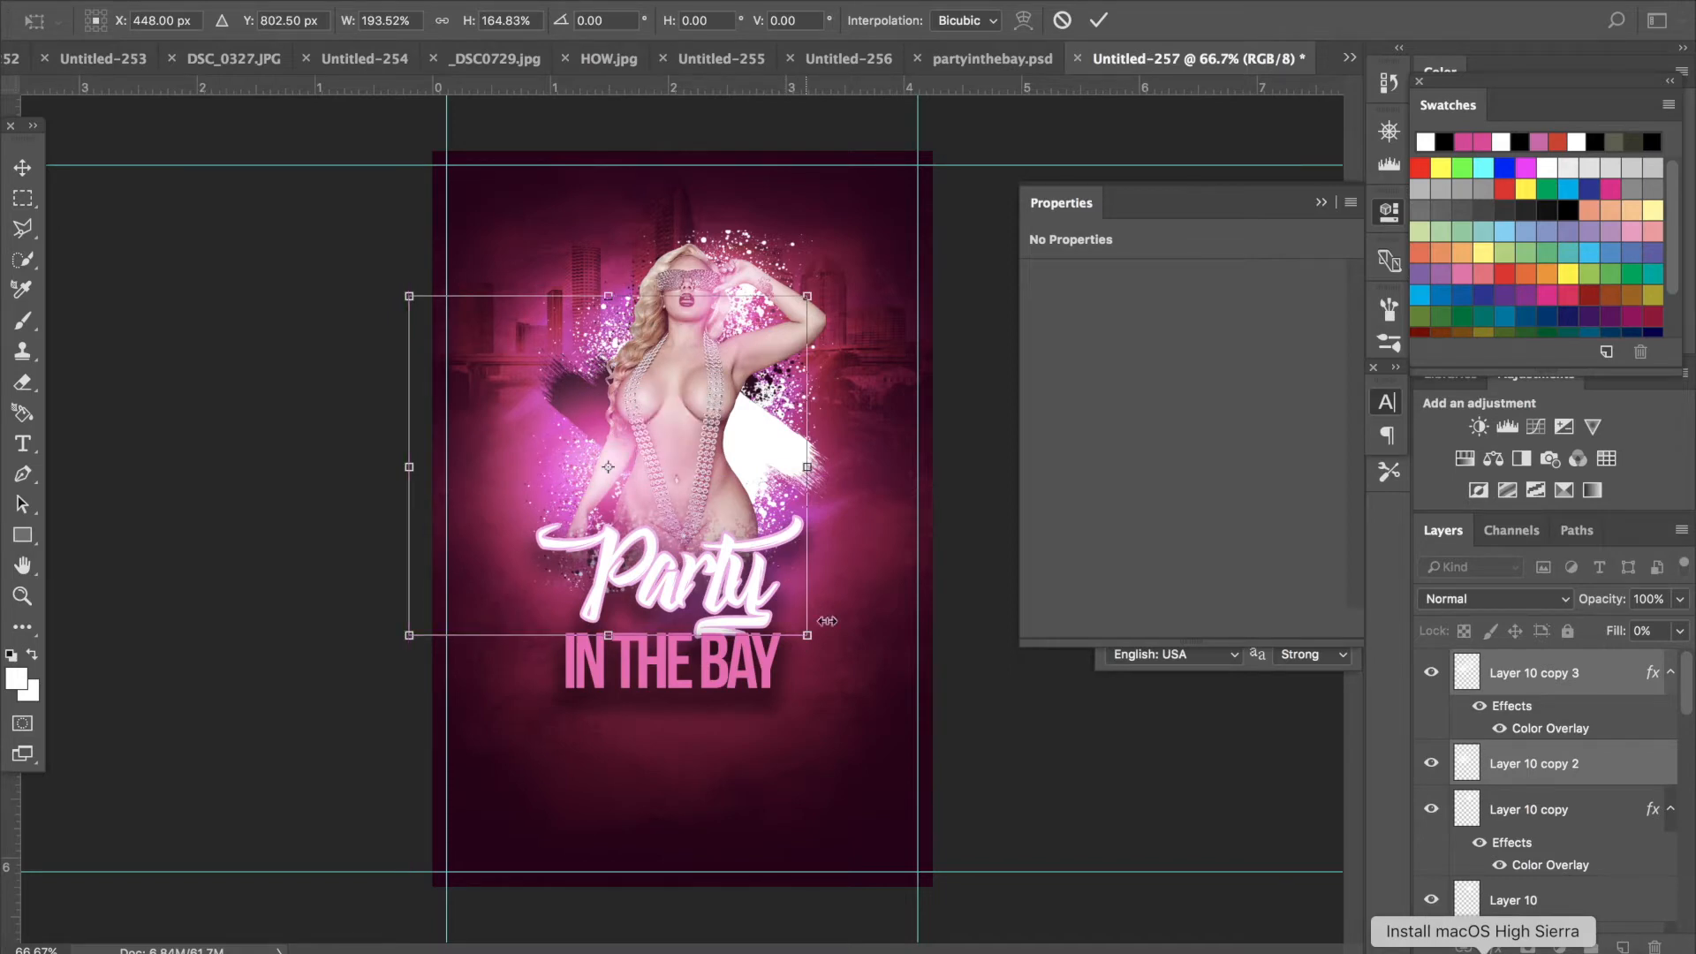
drag(802, 637, 568, 479)
drag(646, 414, 667, 378)
drag(541, 316, 497, 253)
drag(726, 262, 751, 243)
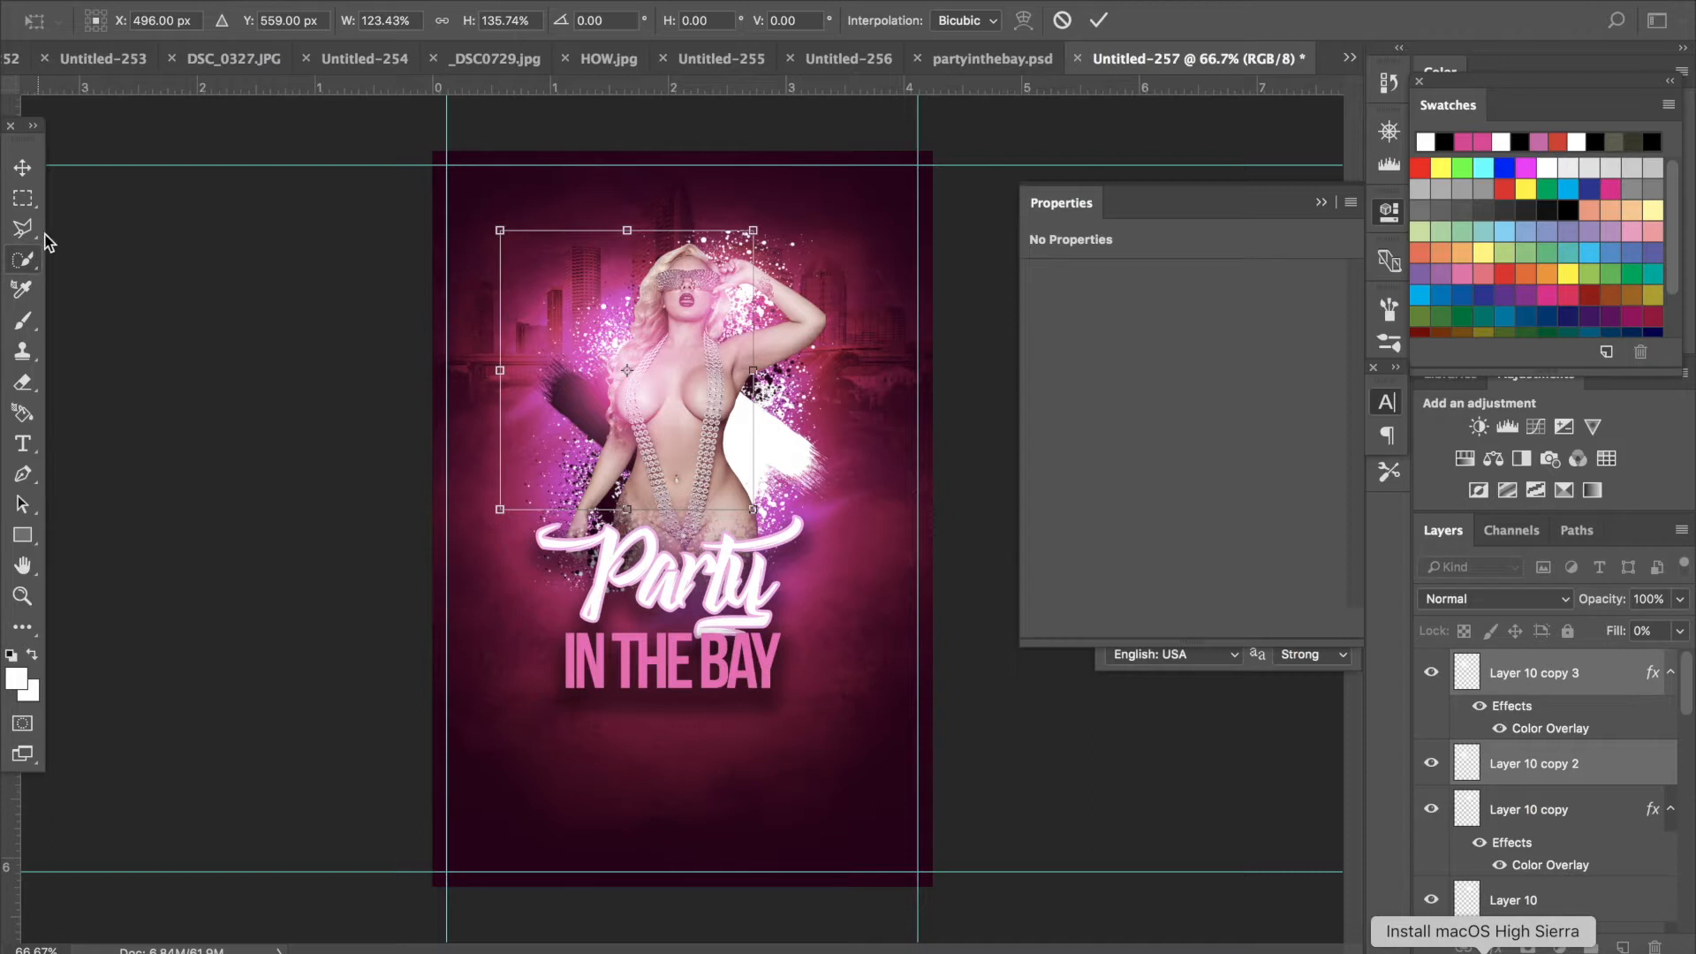
click(26, 166)
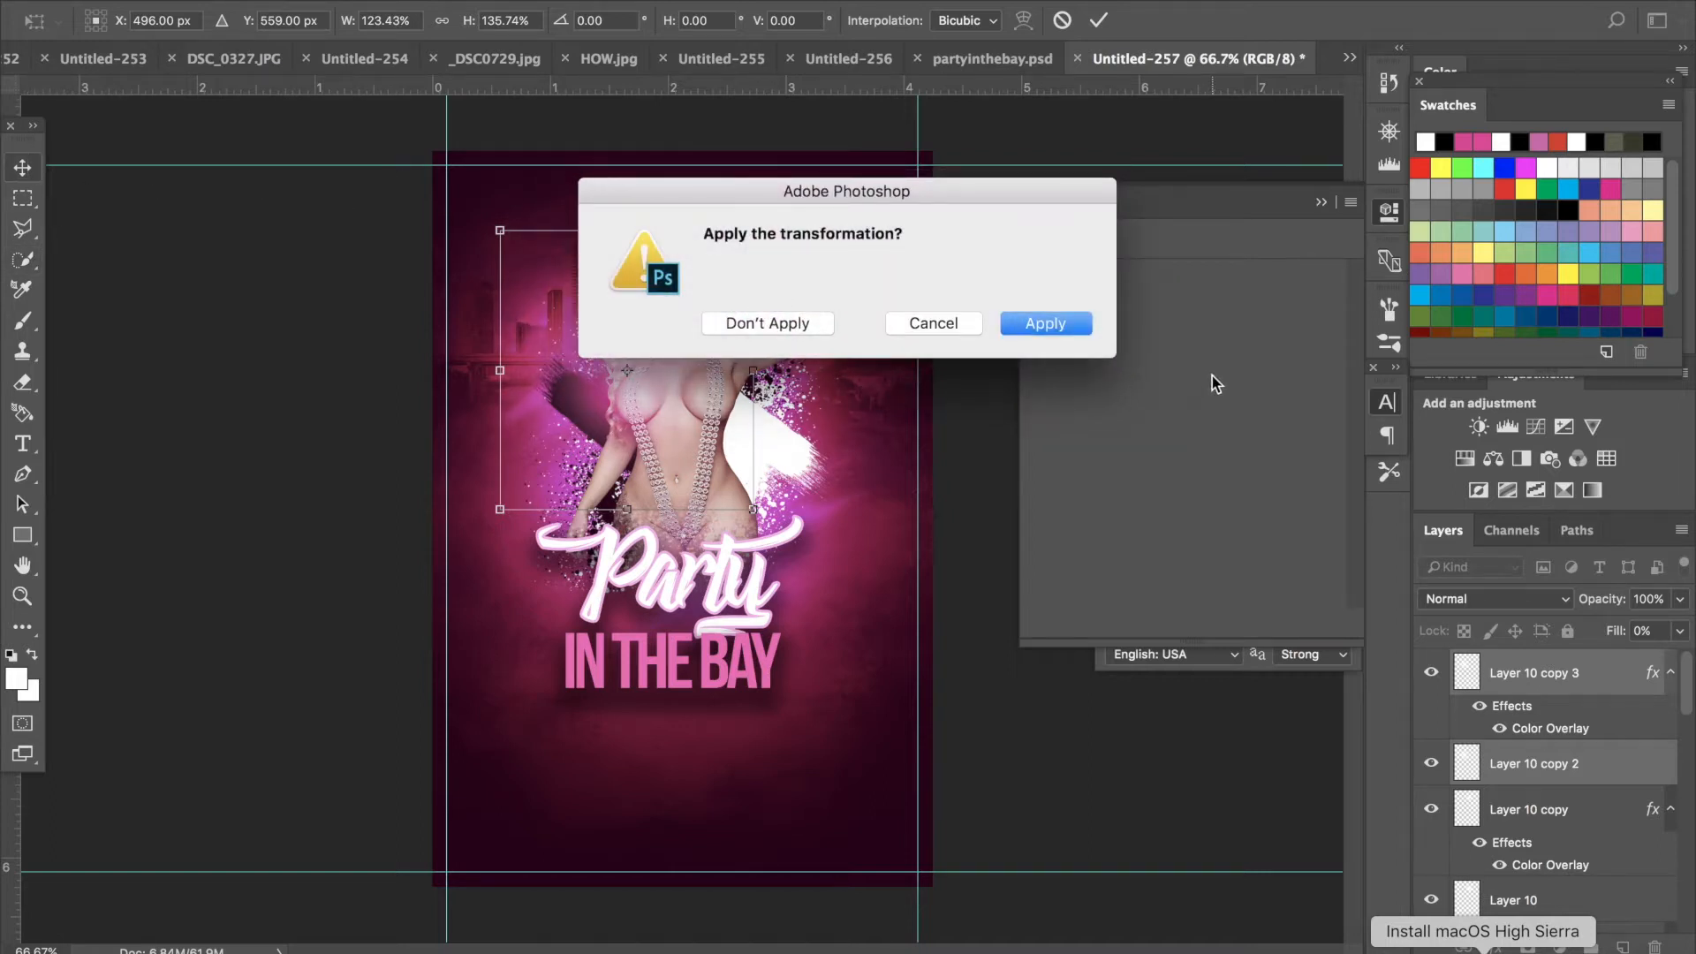
click(1045, 324)
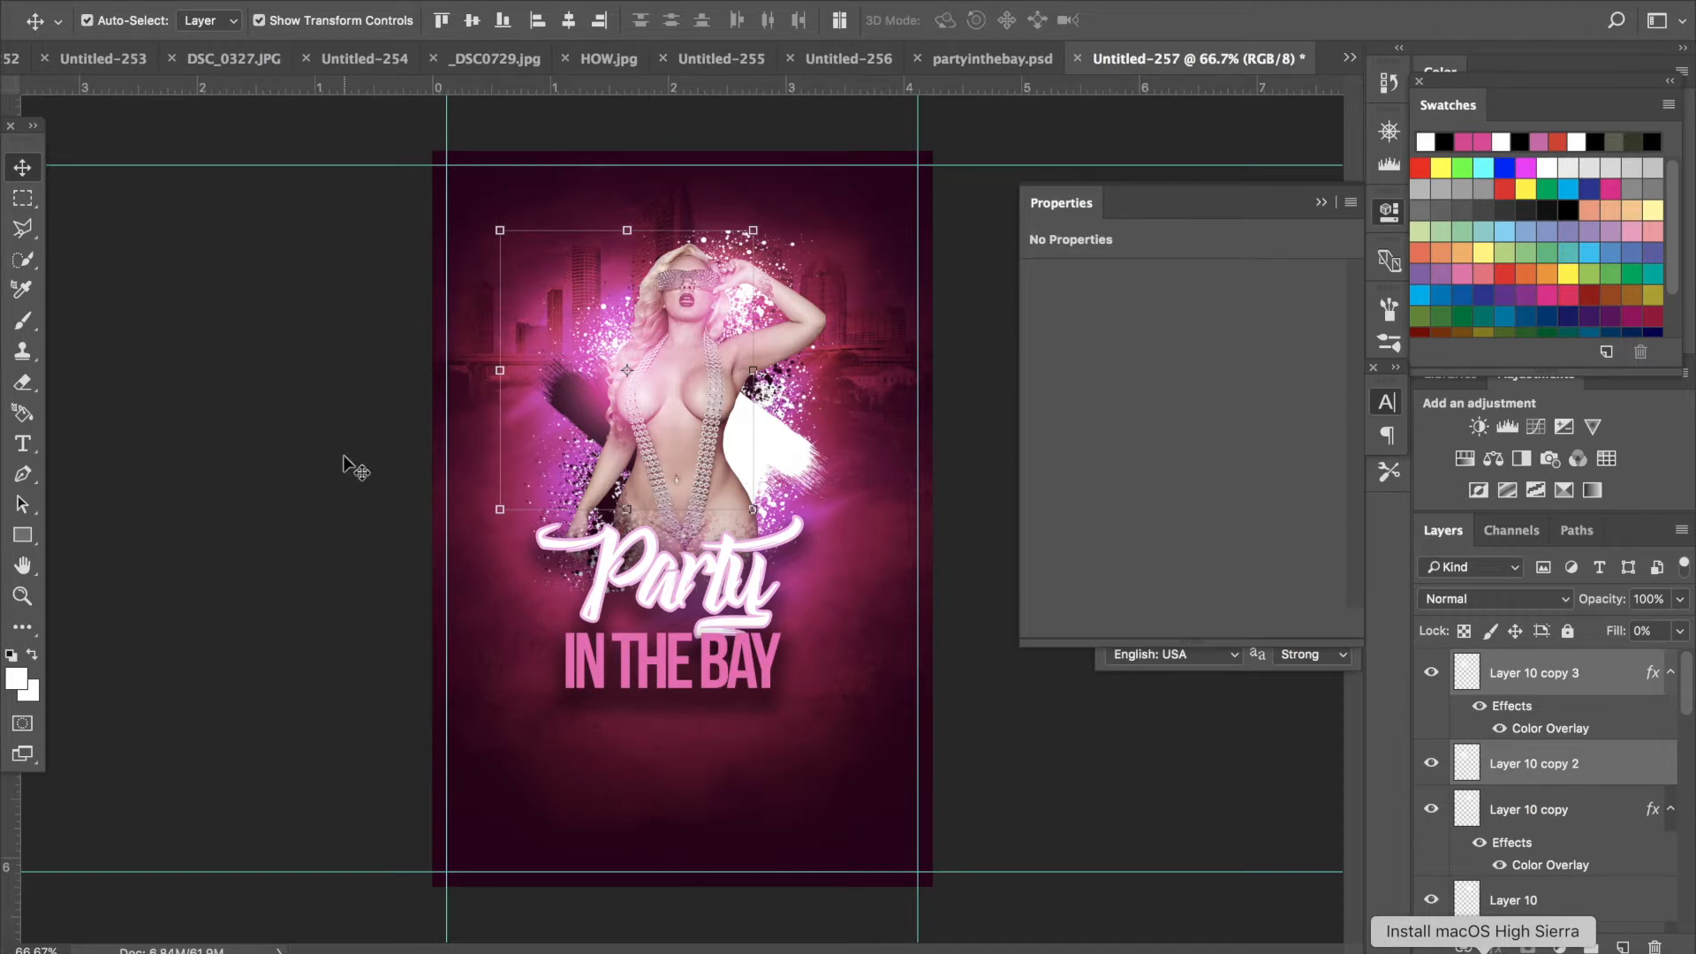
- Draw a rectangle about 1505 x 278 px across the flyer's bottom edge
click(23, 535)
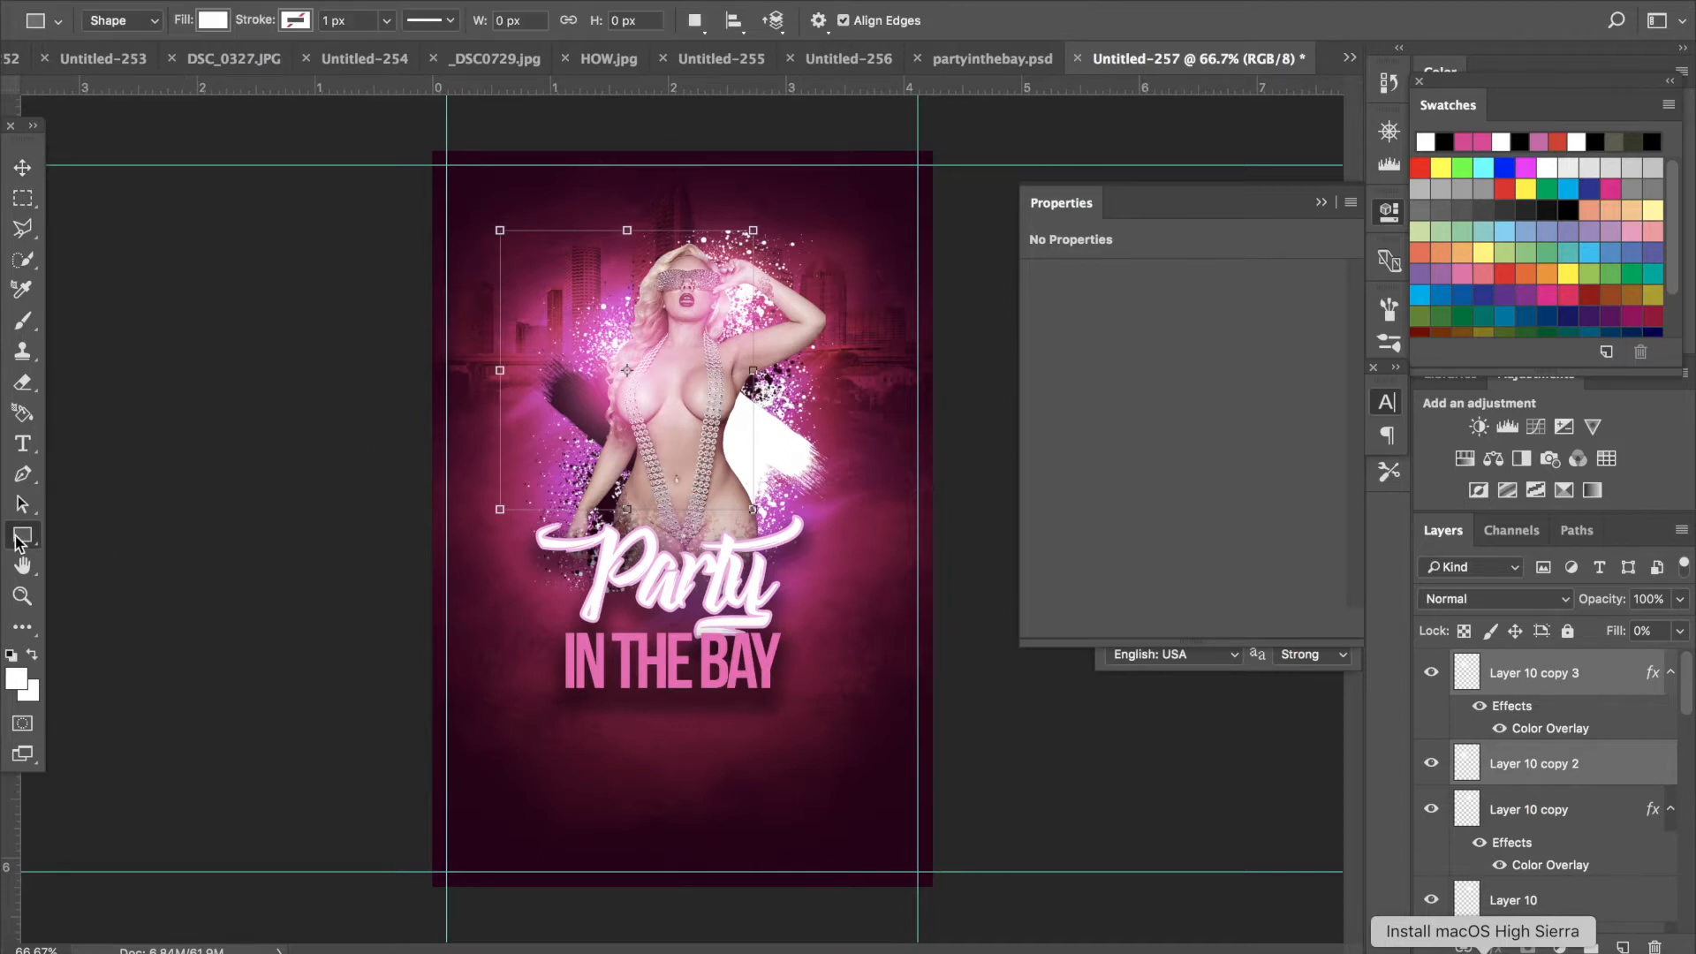
click(106, 532)
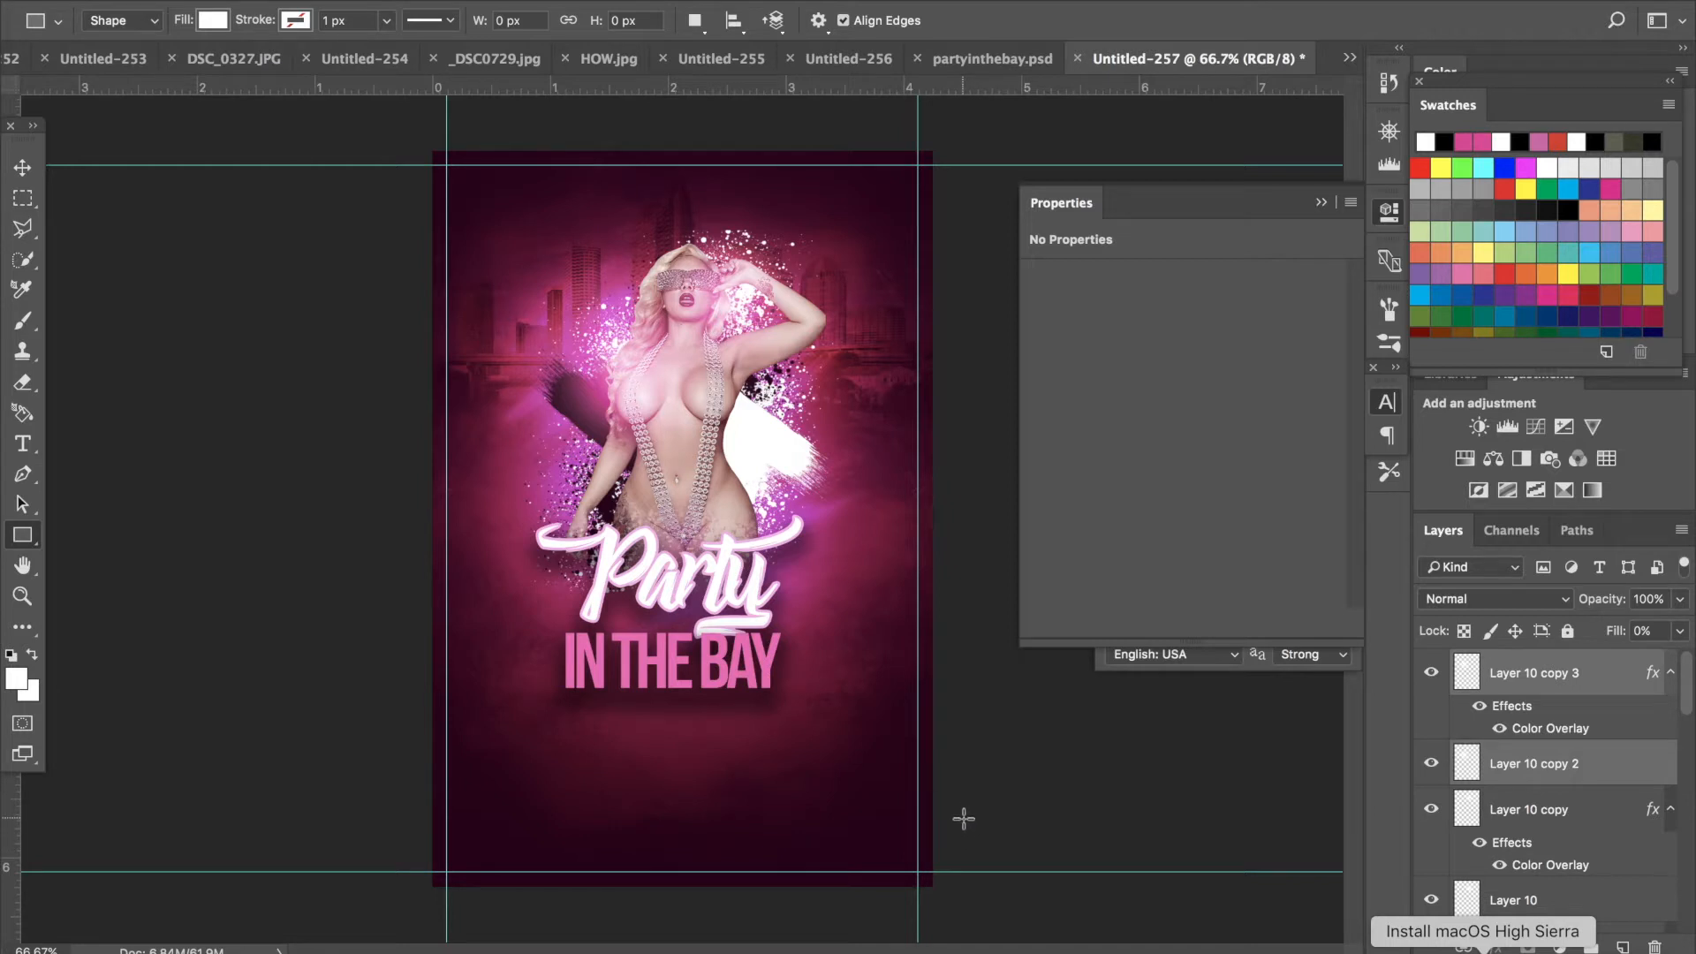
drag(964, 818, 374, 925)
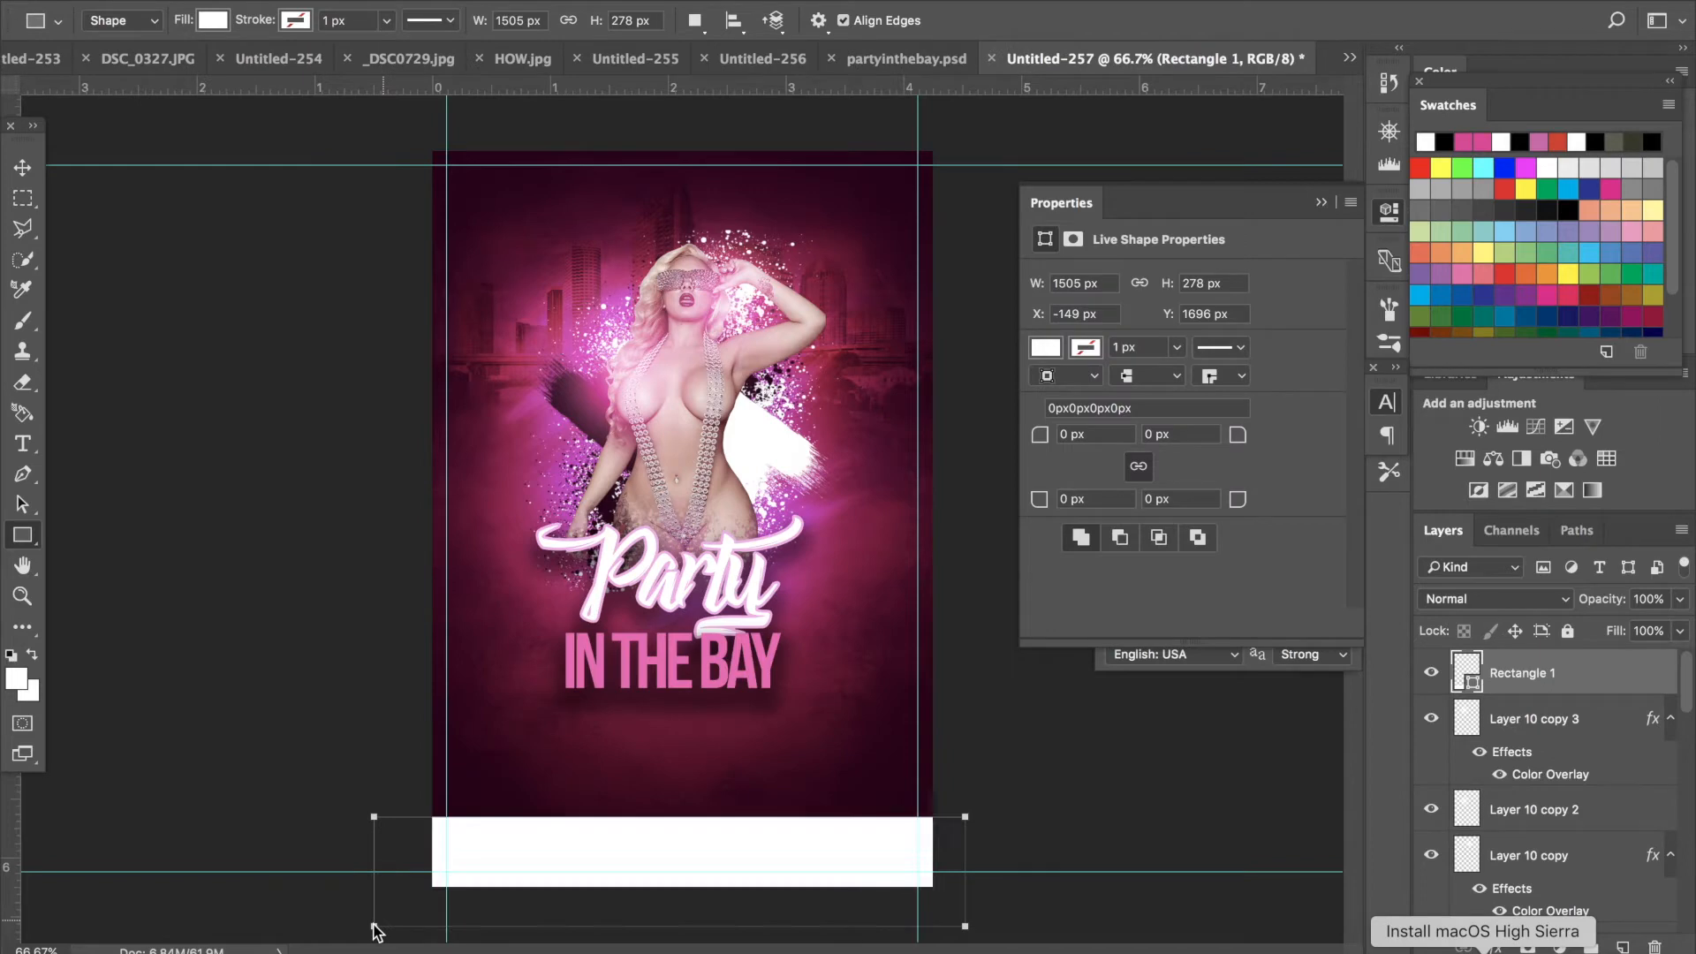
- Set the rectangle's fill color to cb007a, sampled from the flyer and brightened
double_click(1474, 693)
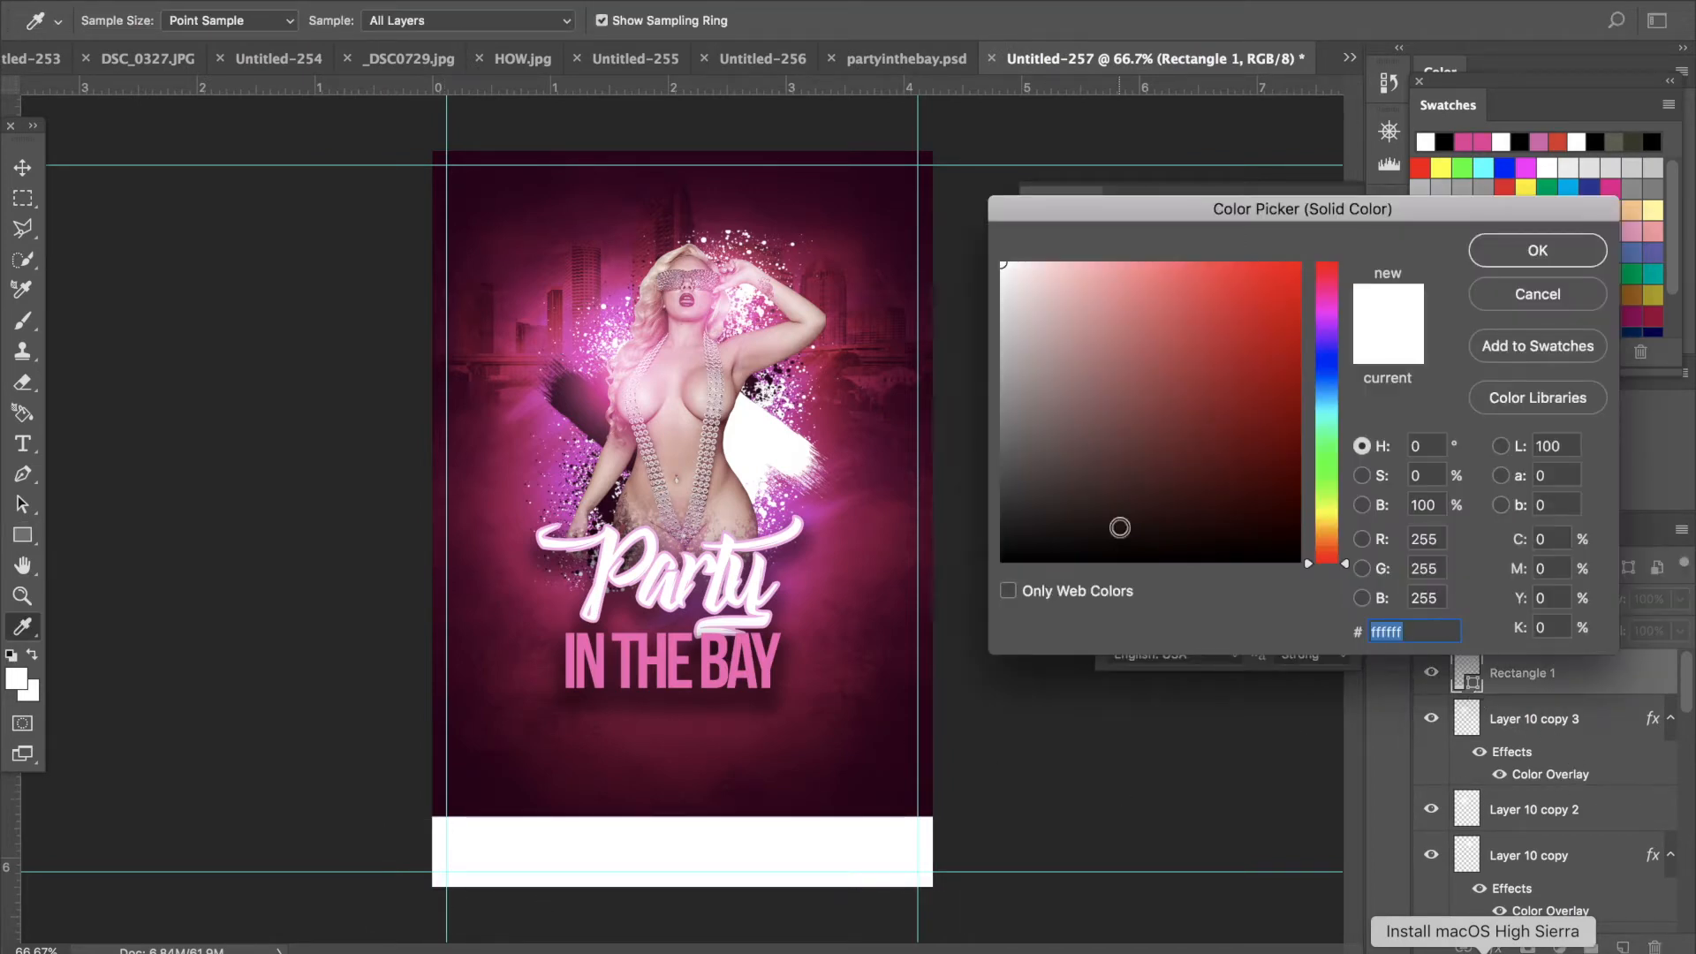
click(887, 202)
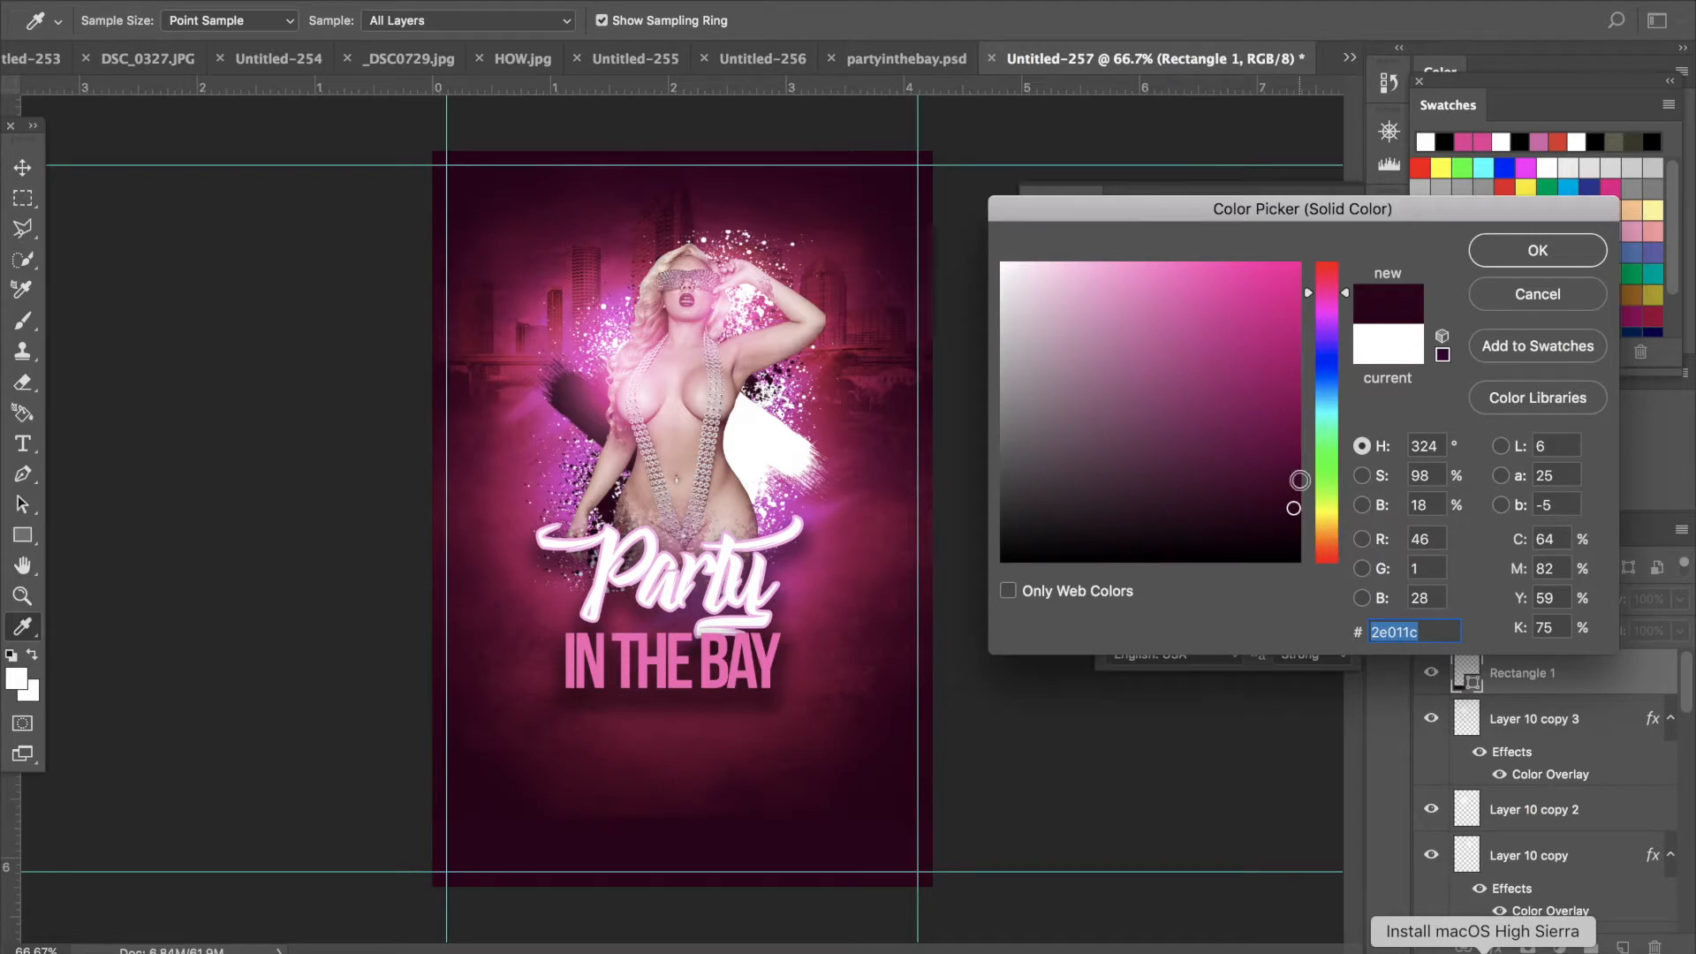
drag(1289, 393, 1298, 323)
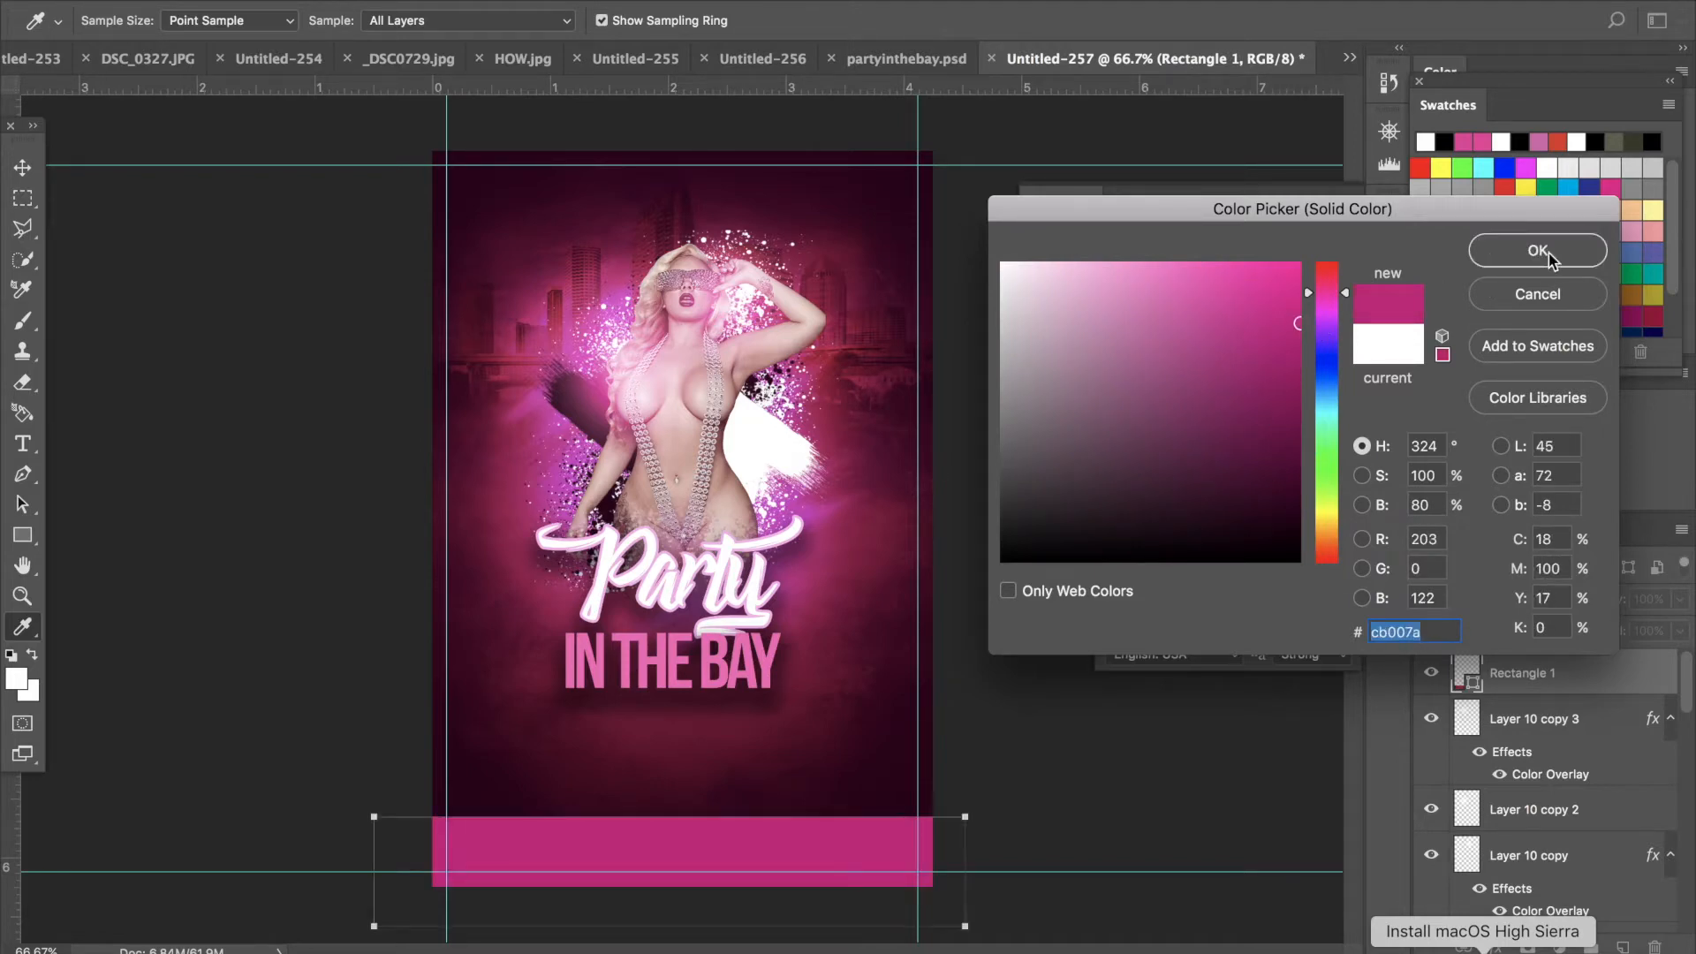
click(1549, 252)
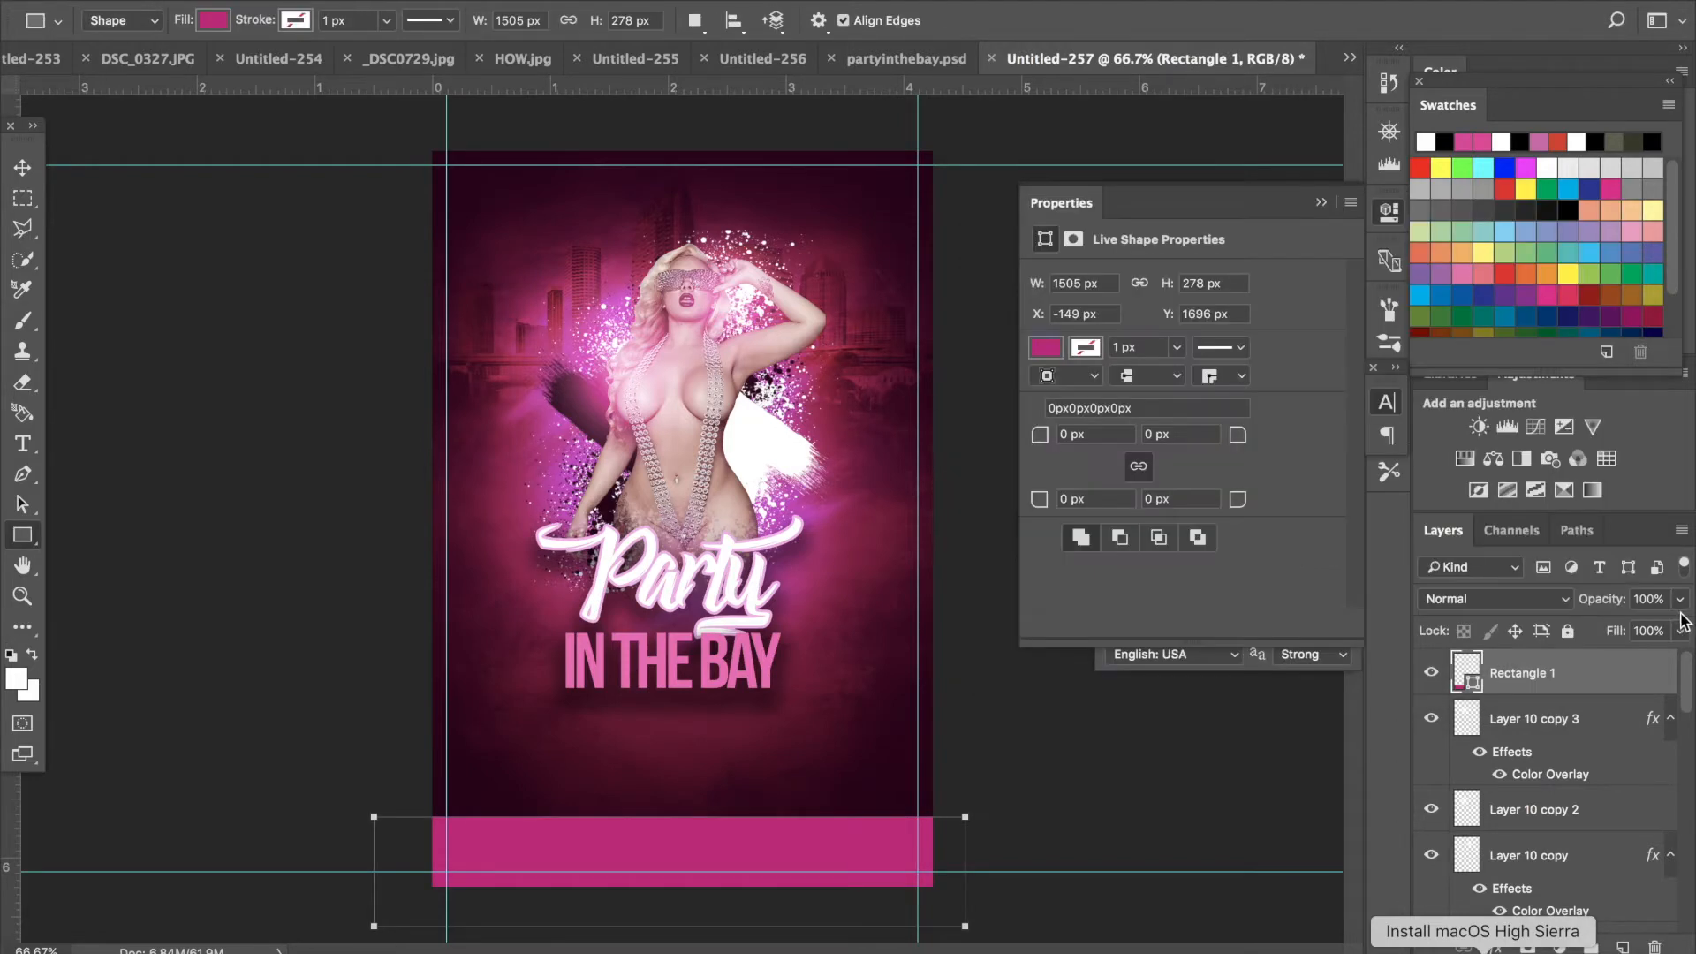
- Set the rectangle layer's blend mode to Overlay
click(1568, 603)
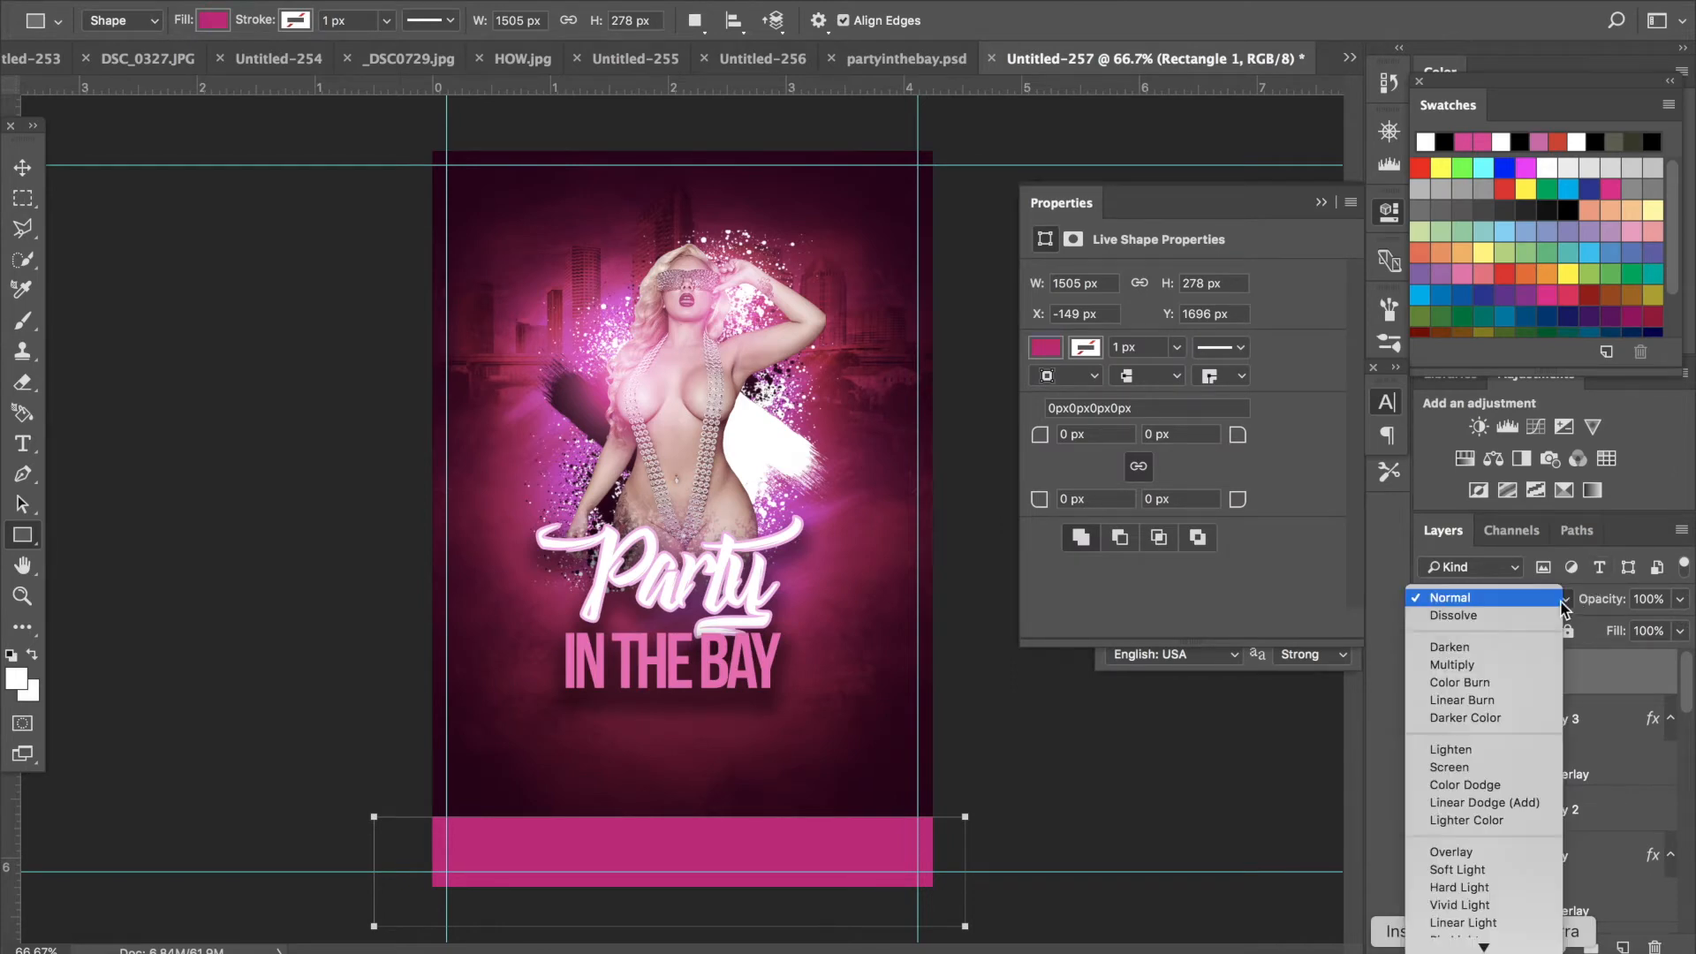
click(1488, 852)
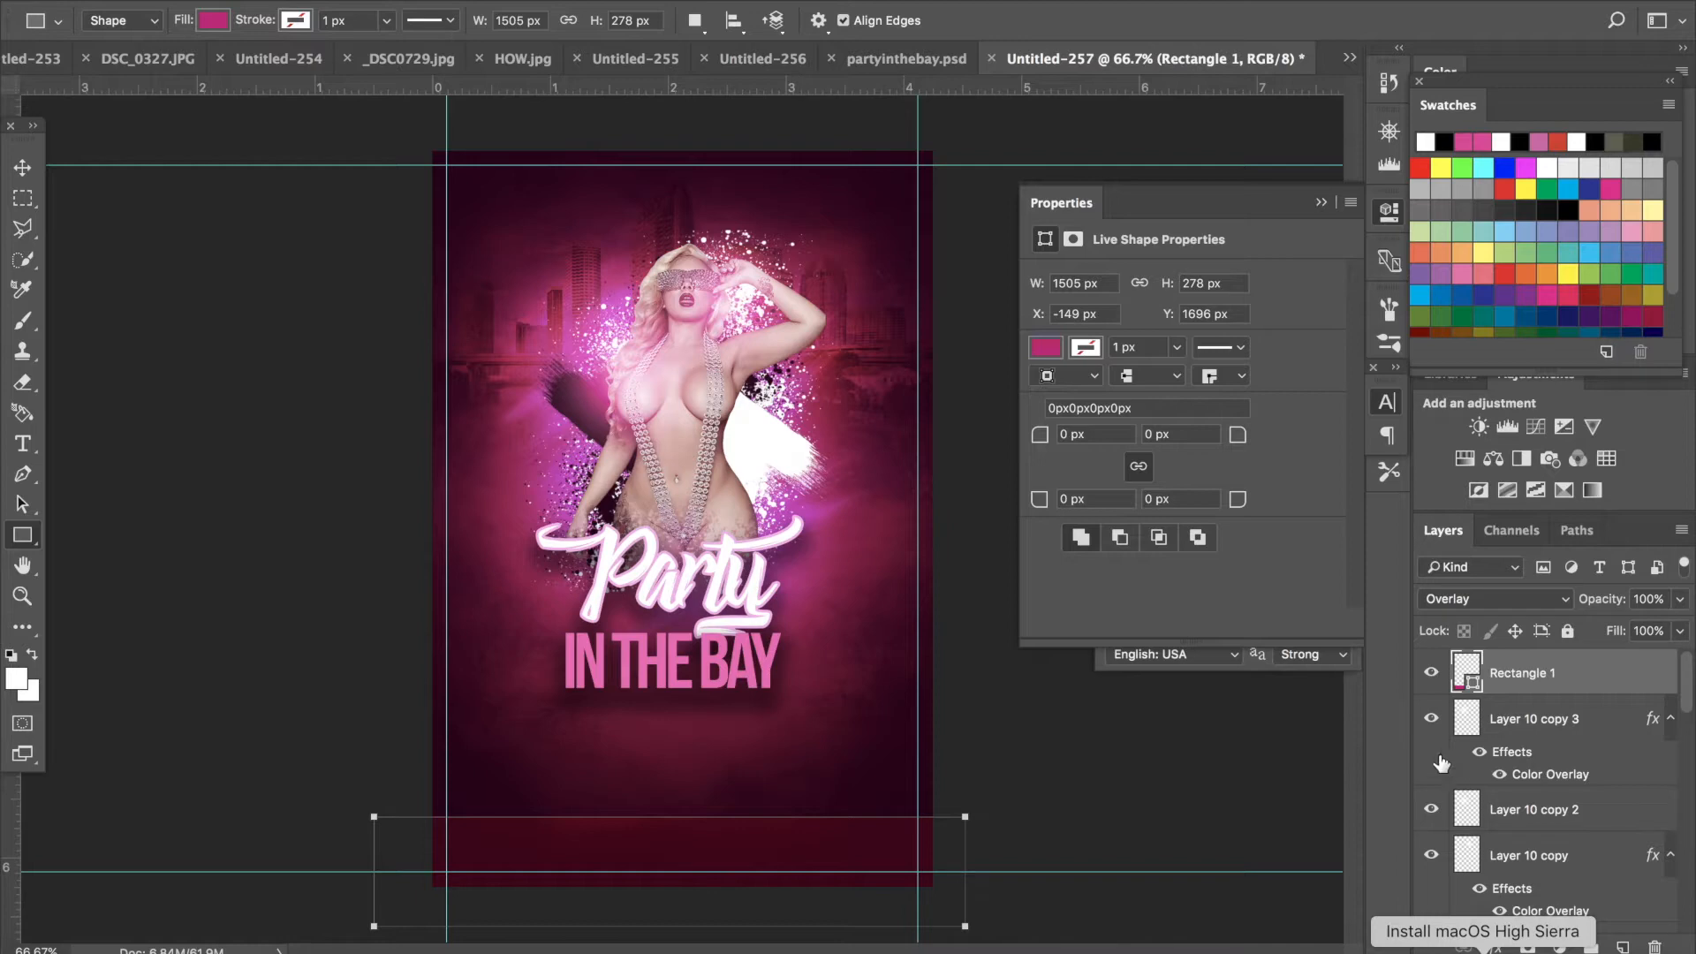
click(1257, 789)
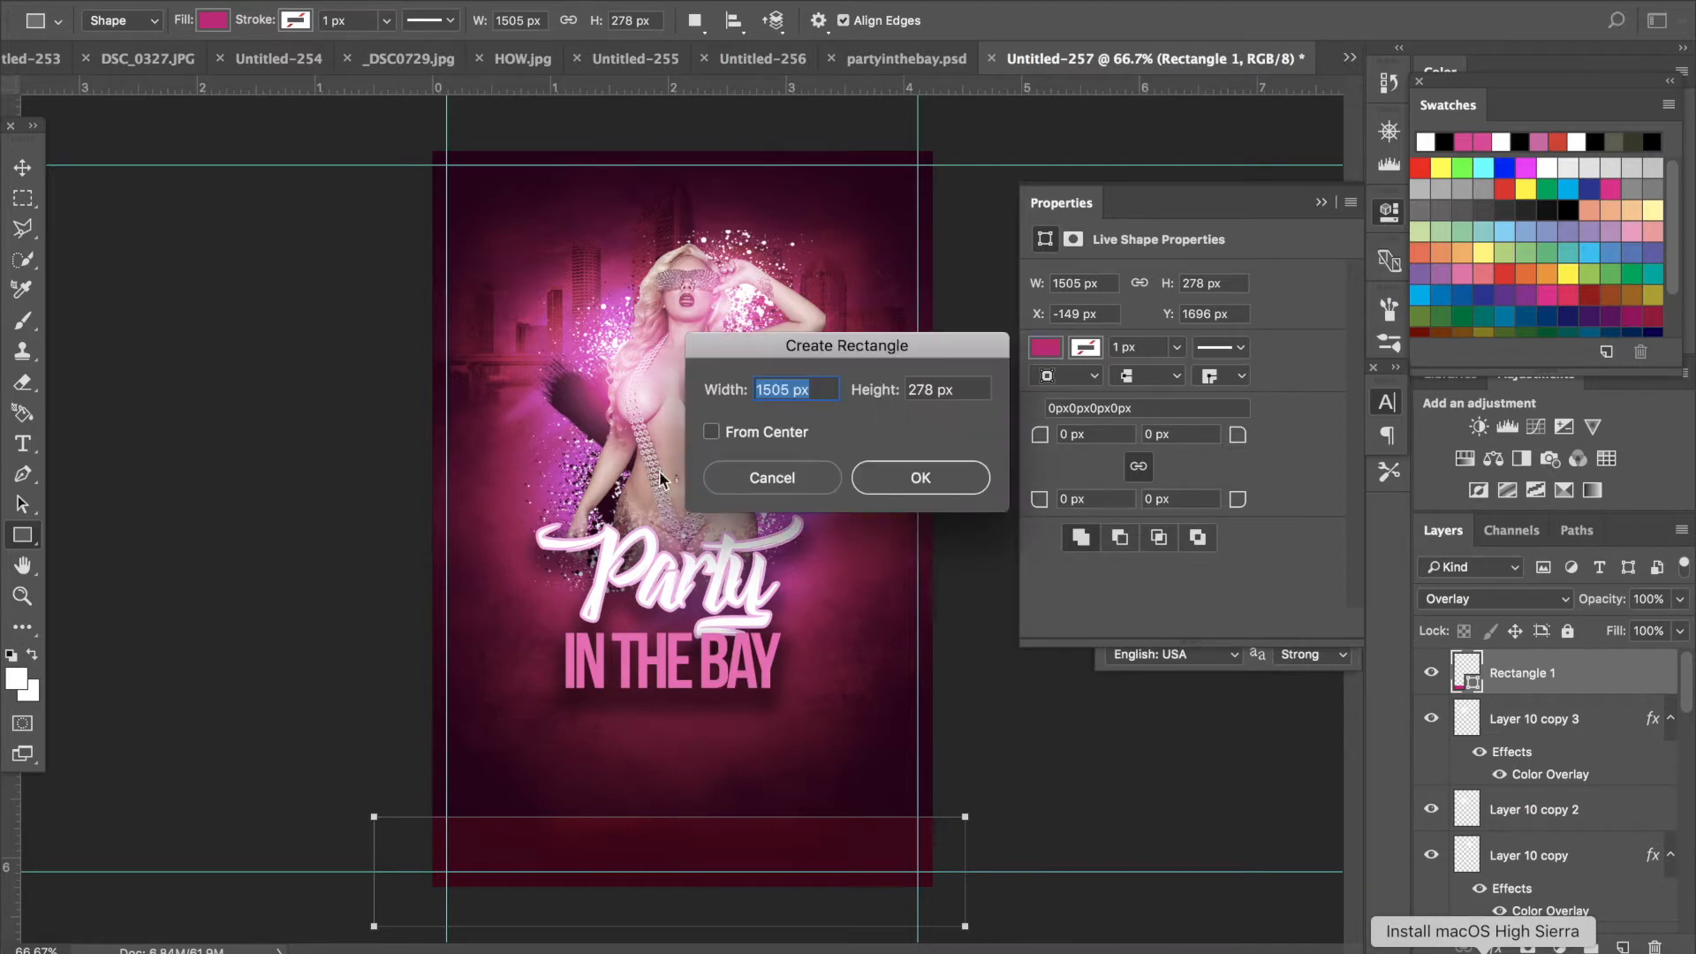
click(756, 484)
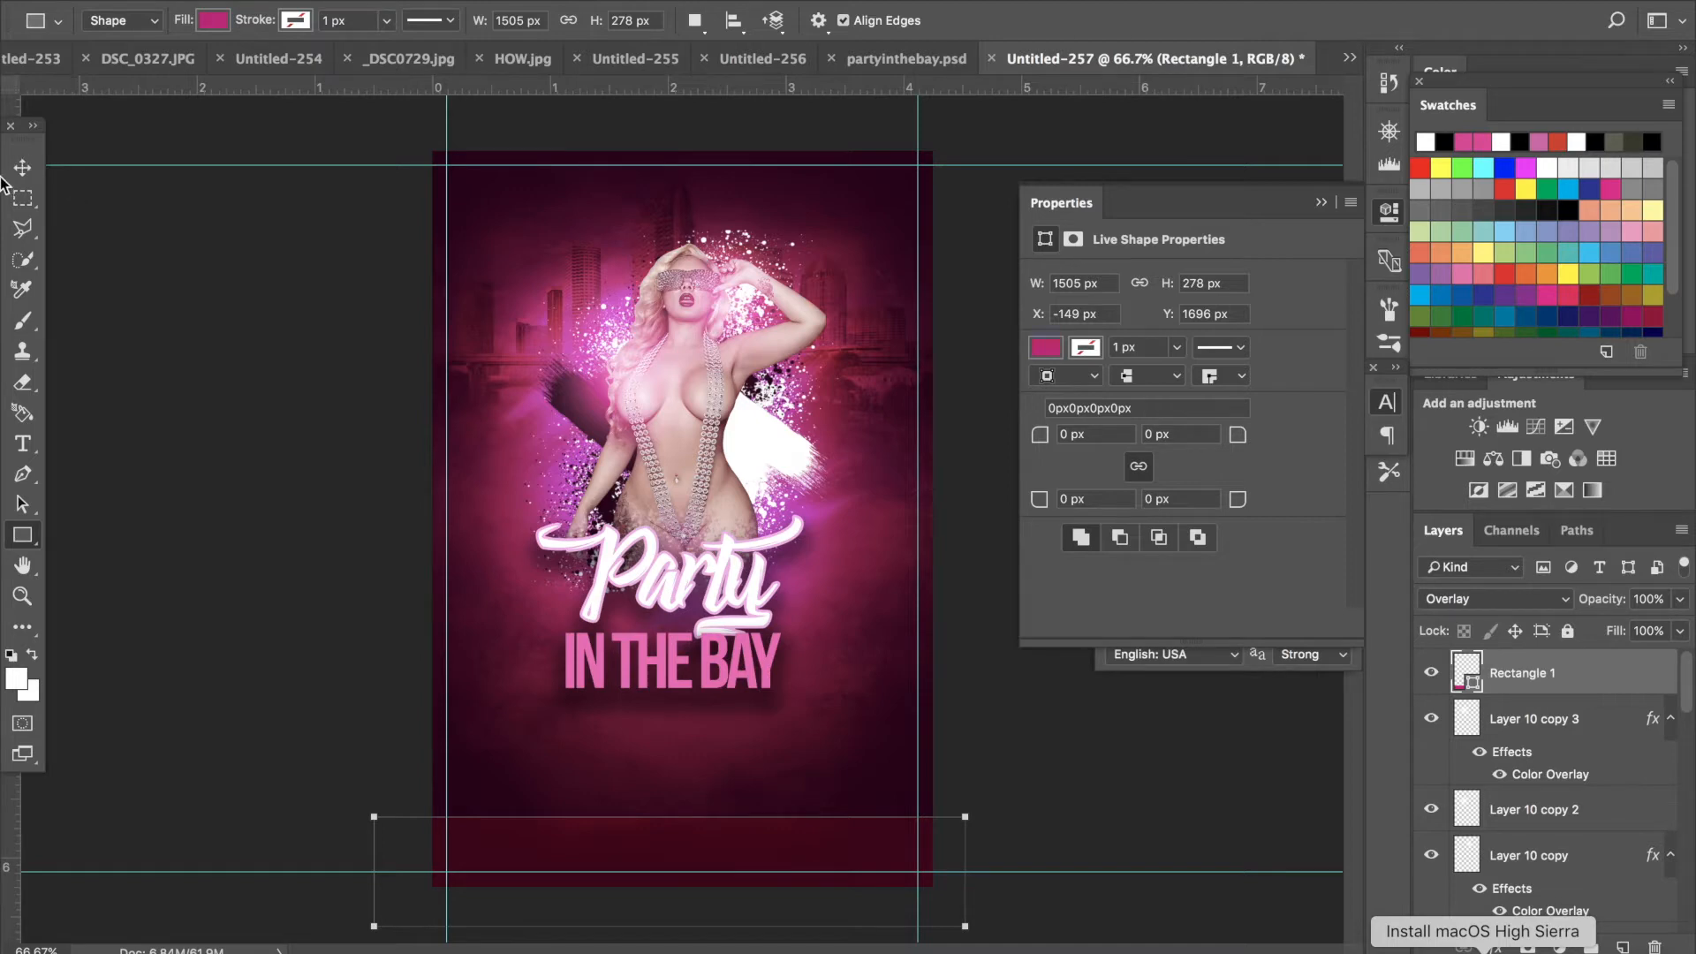
- Select the rectangle layer and hide it
click(24, 164)
click(455, 411)
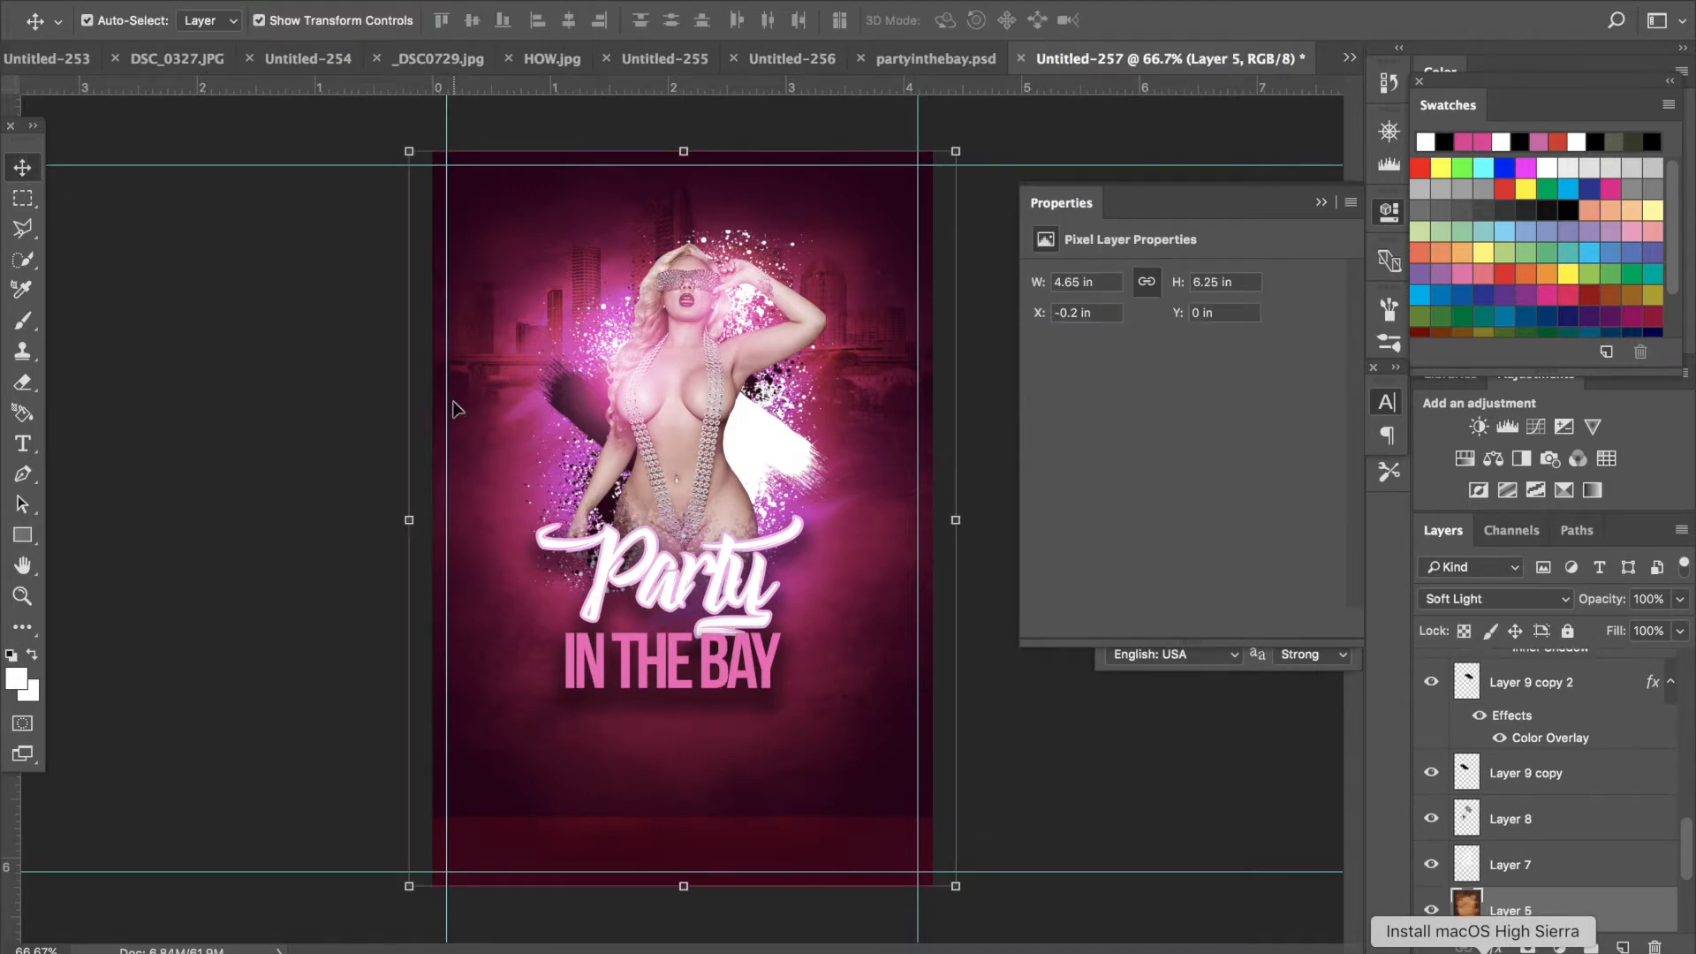
click(247, 420)
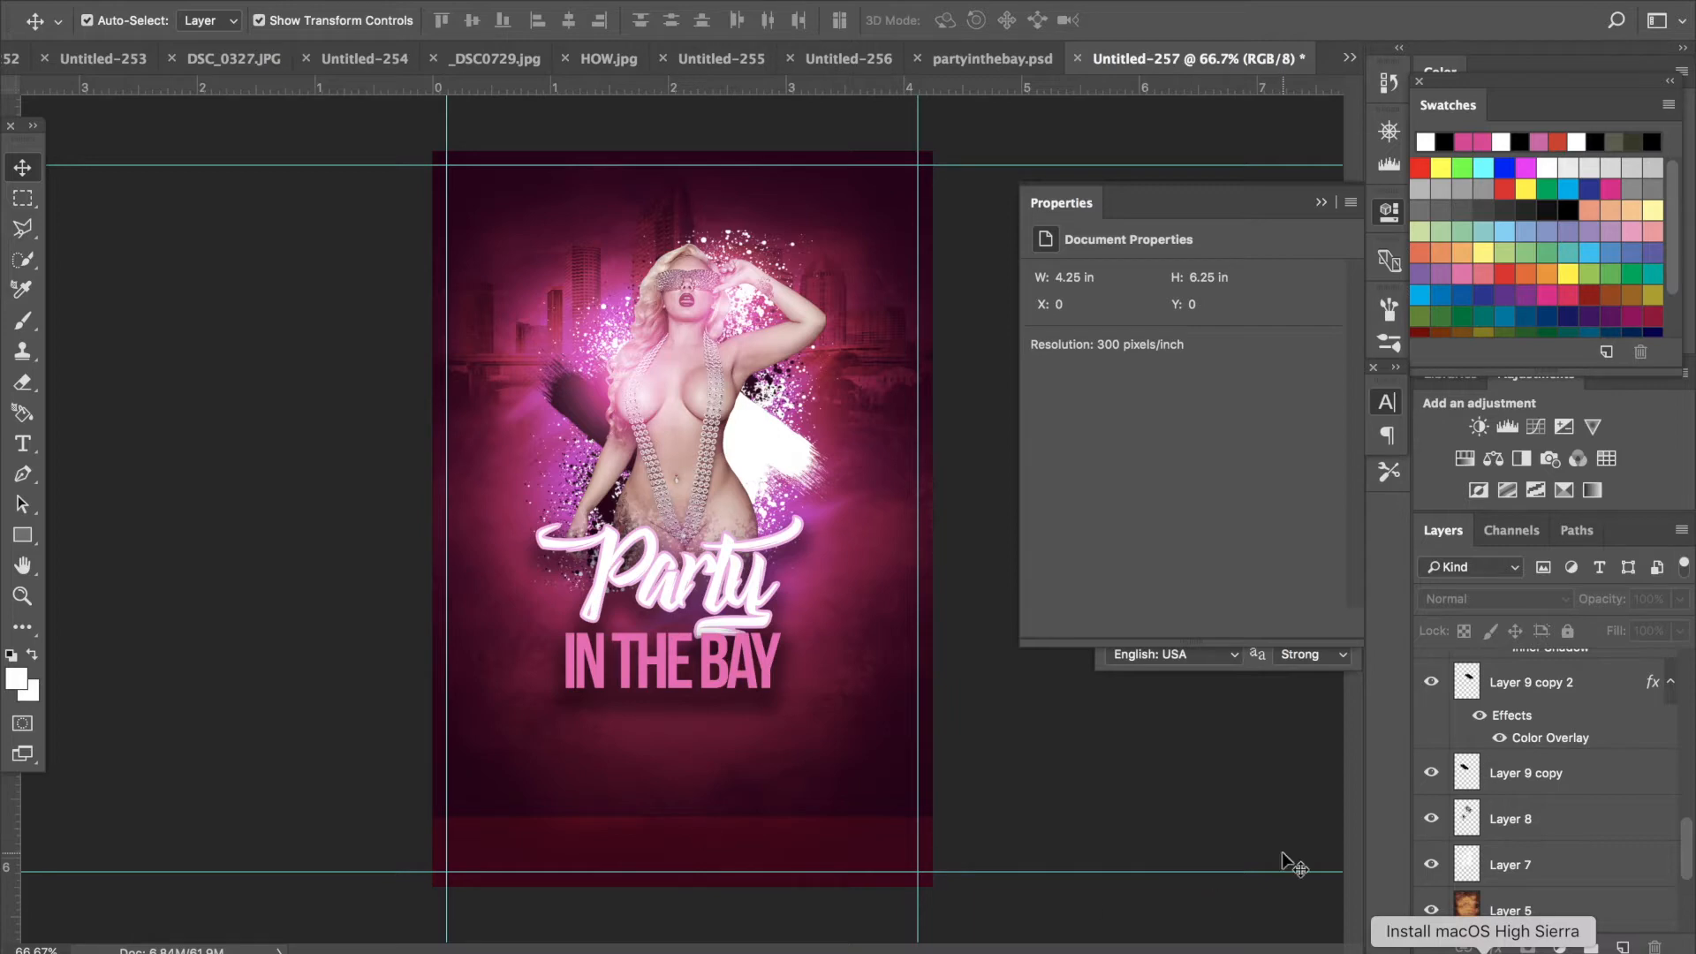
click(799, 870)
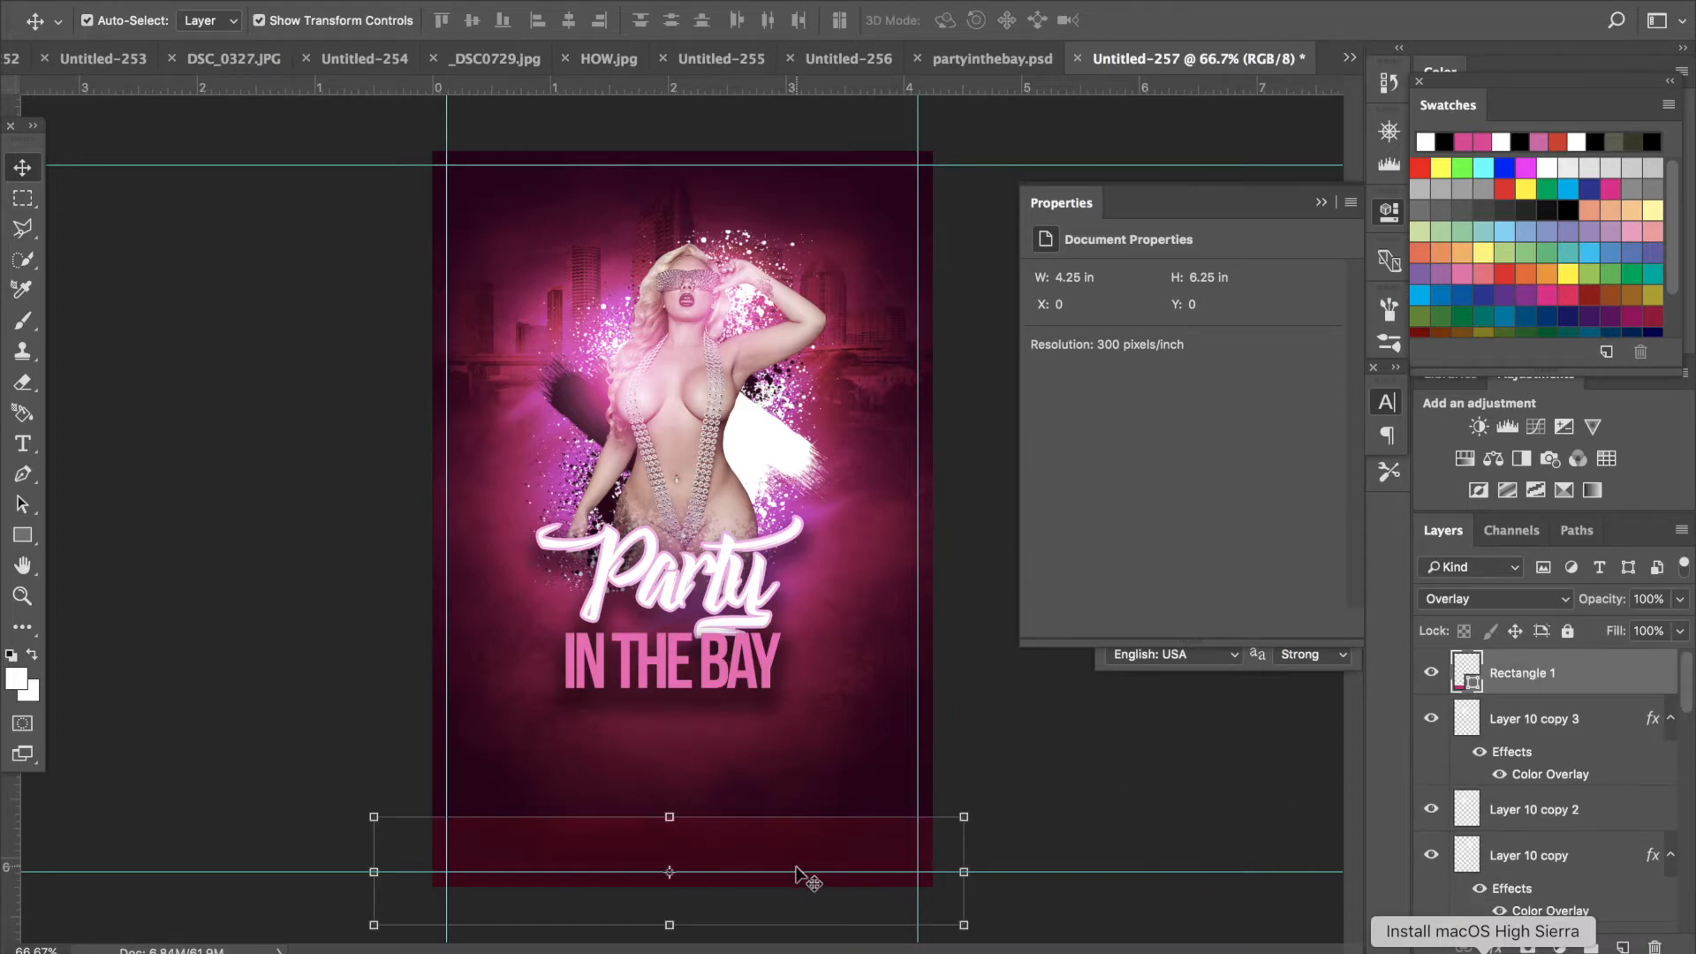
click(1429, 675)
- Add the text 5PM TO 12AM below the IN THE BAY title
click(23, 444)
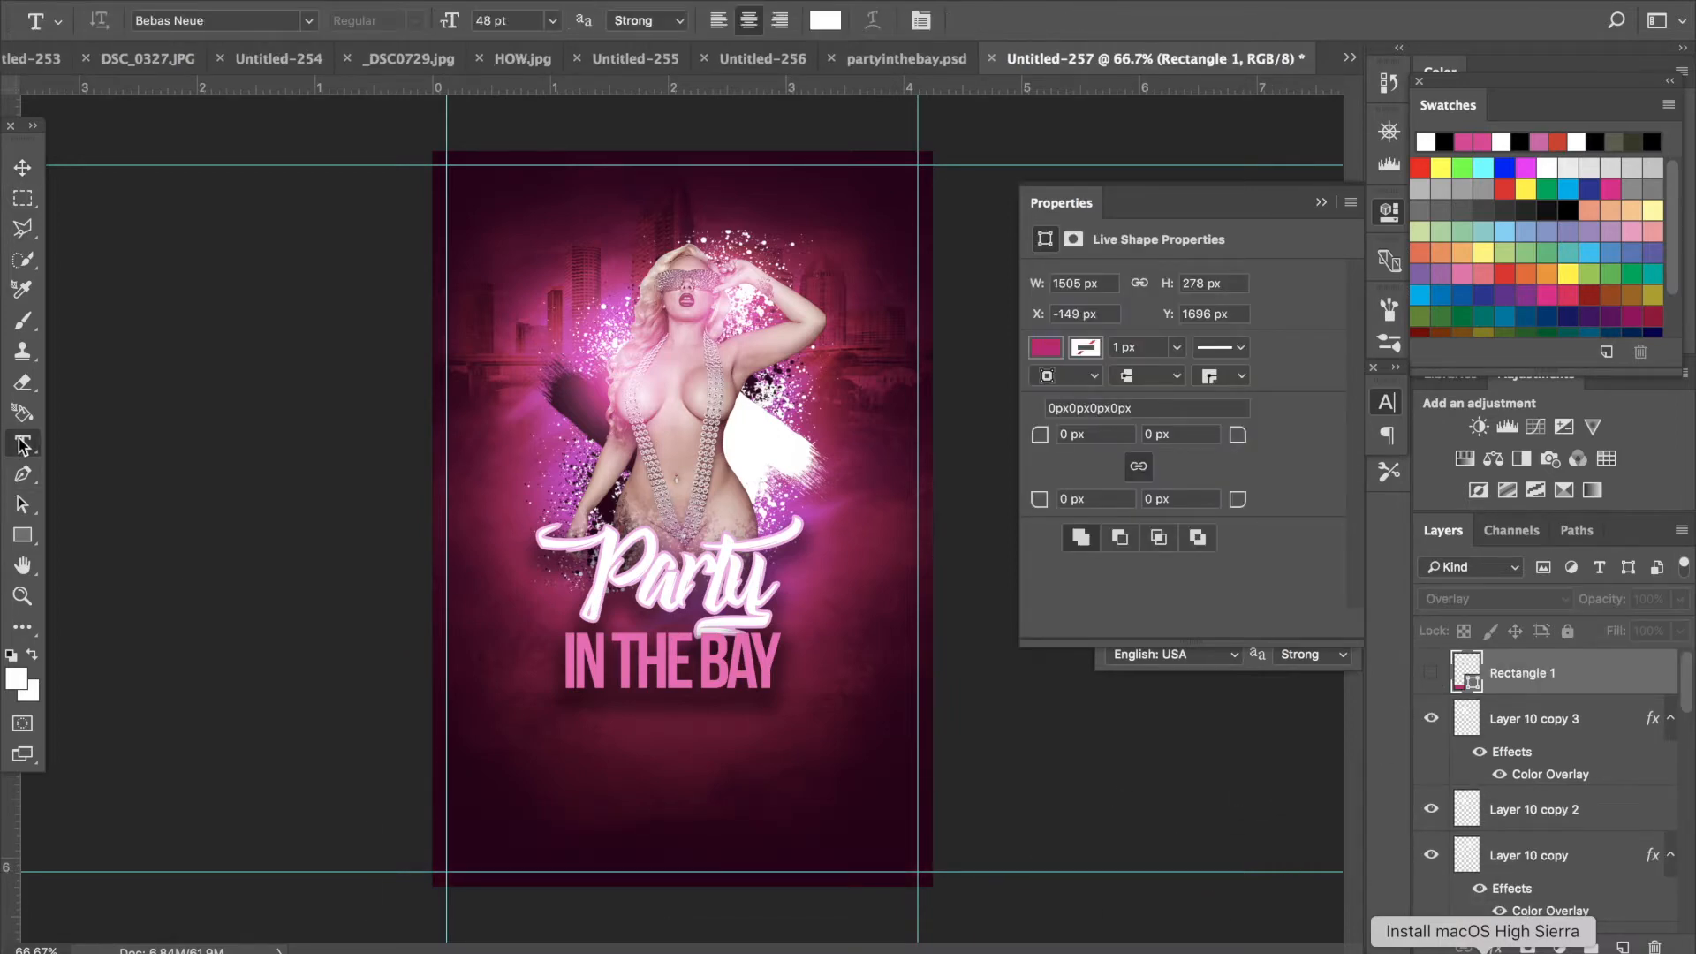
click(557, 762)
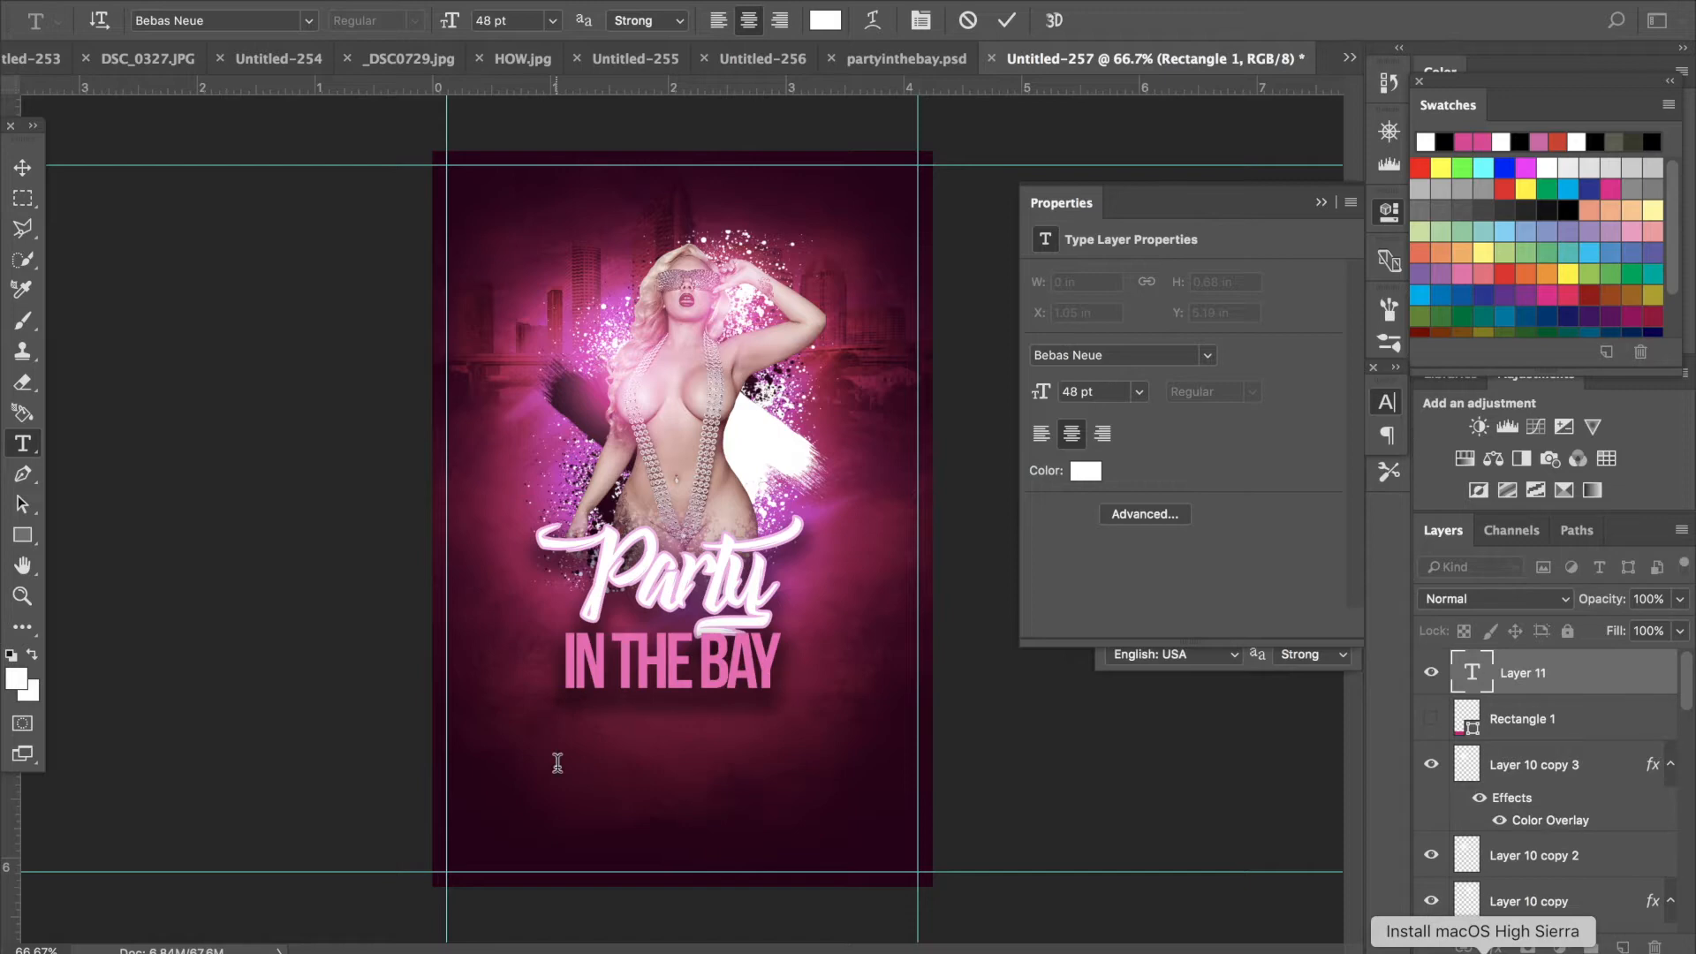
text(5)
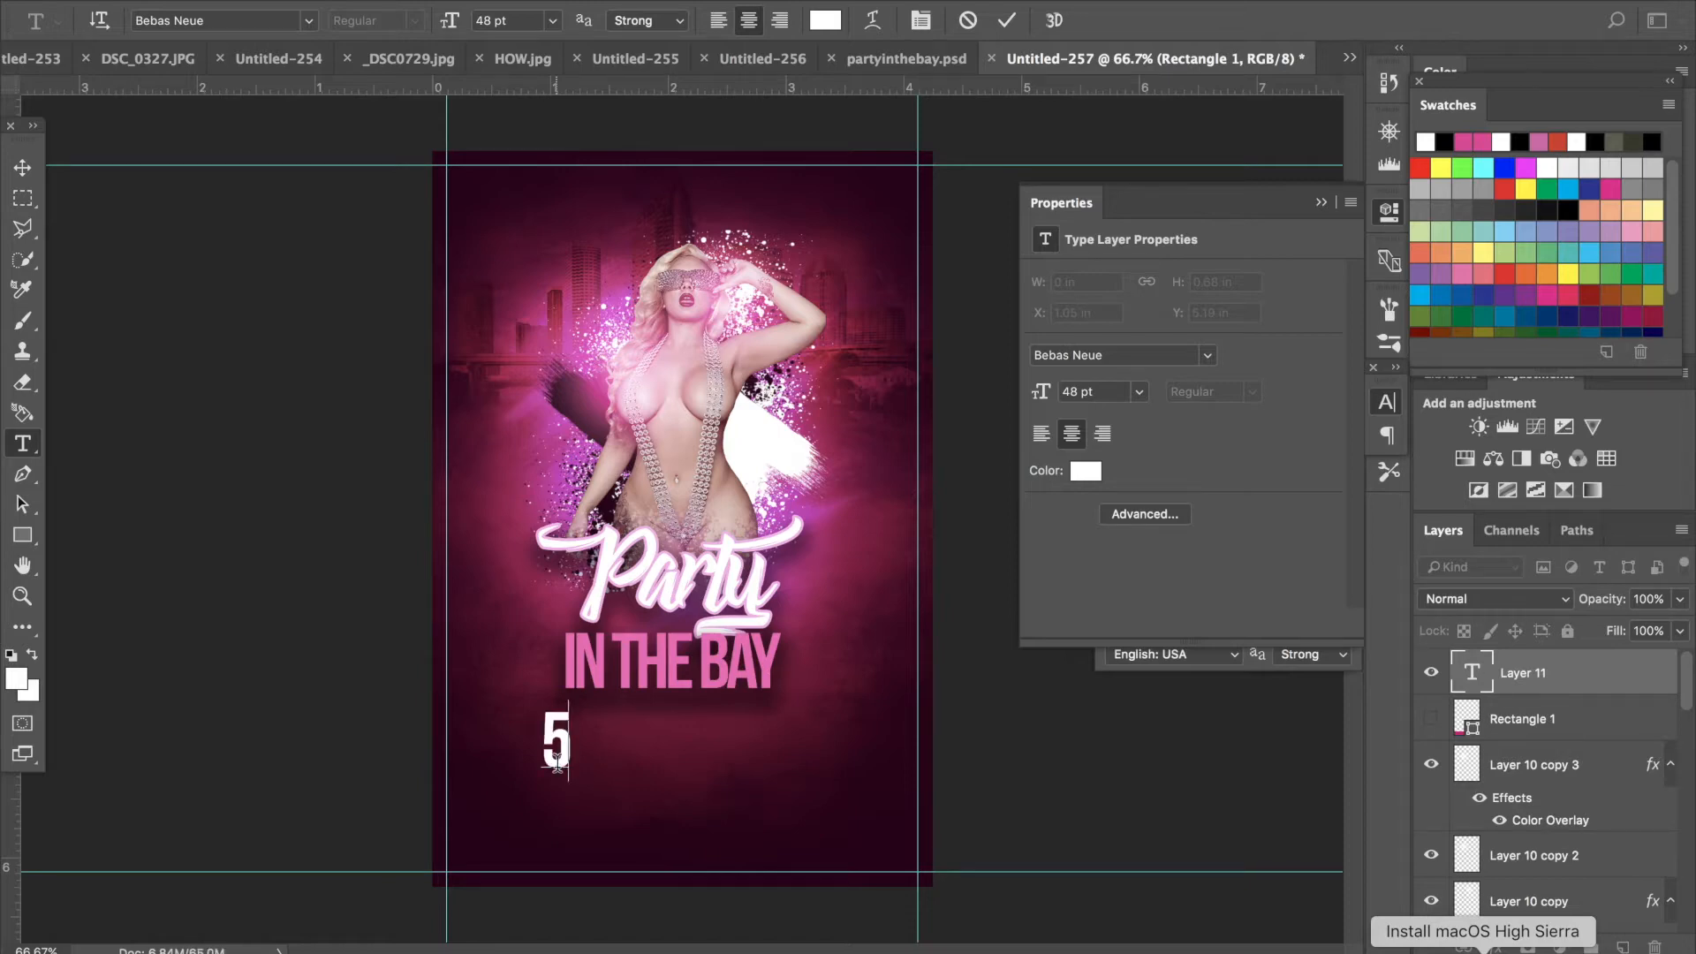
text(PM)
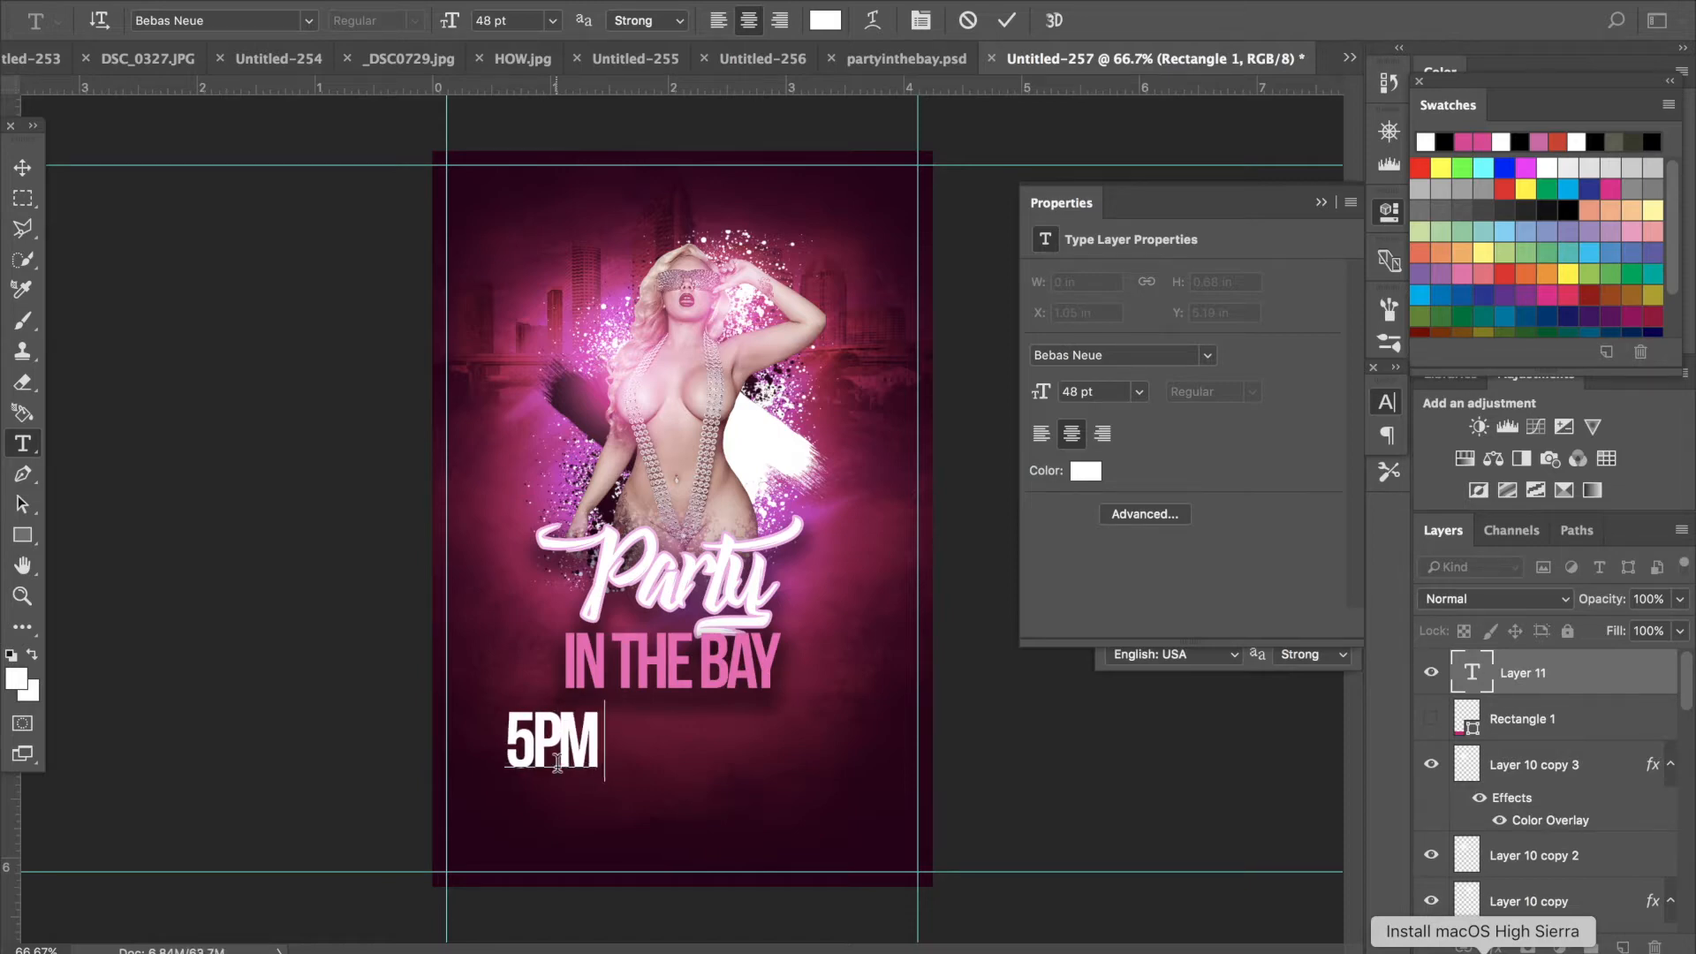
text( TO)
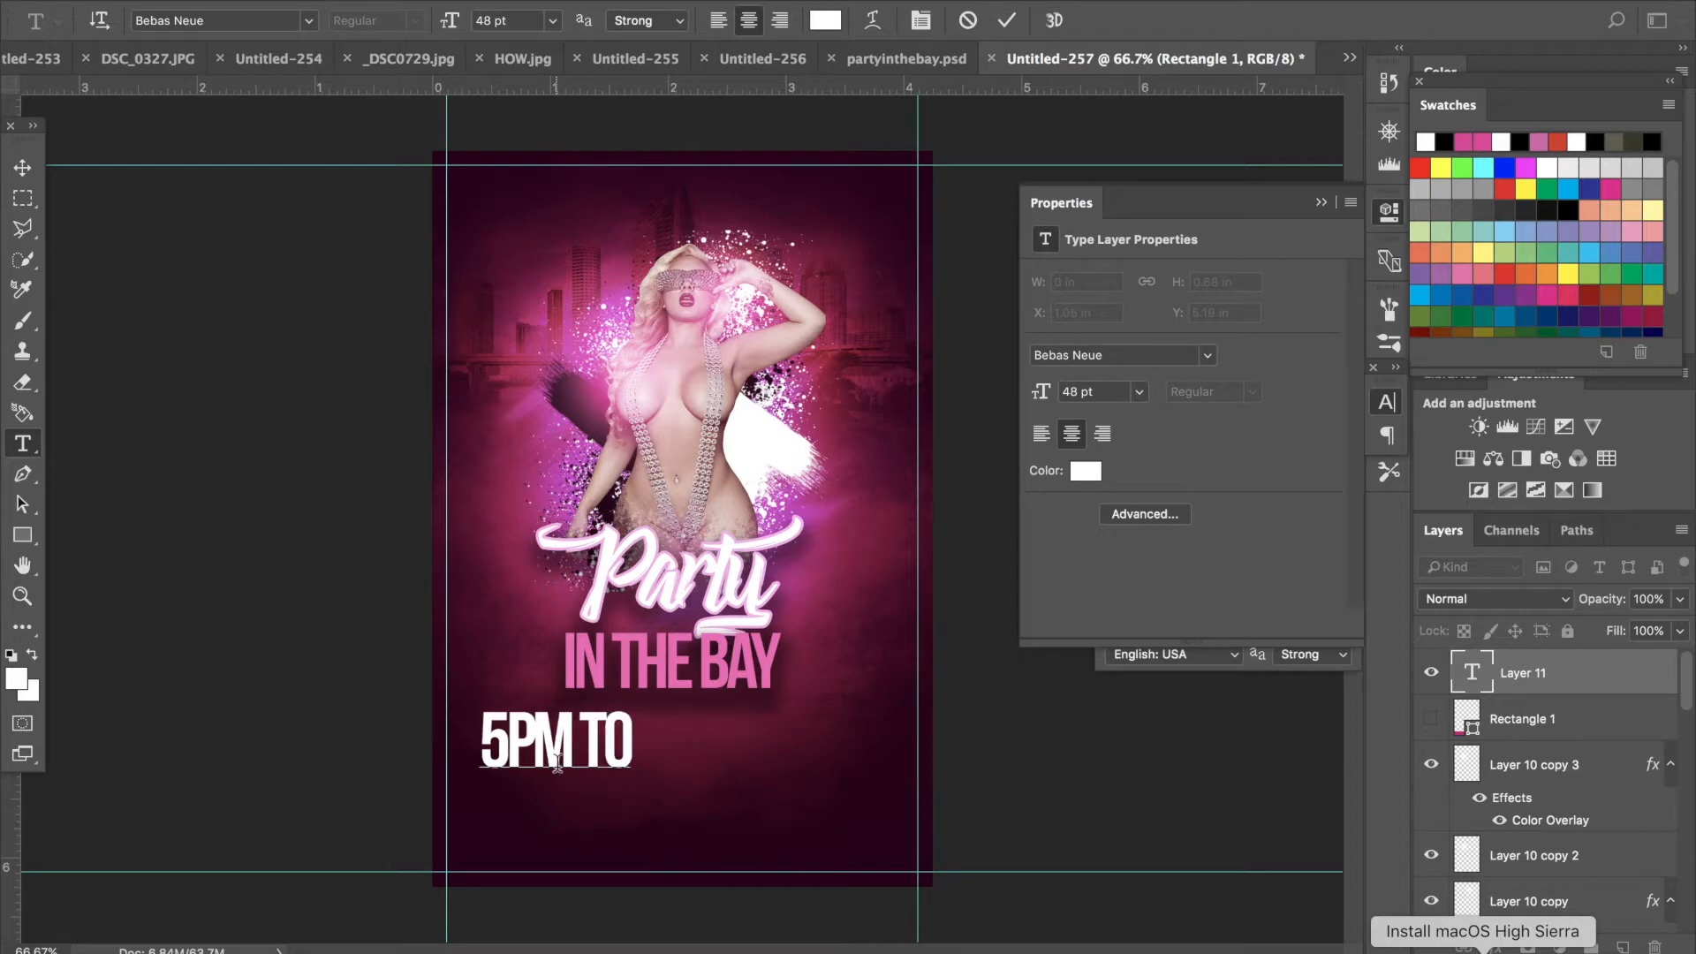
text( 12AM)
- Select all the time text and set its font to Vonique 64 at 24 pt
key(shift+Left)
key(ctrl+a)
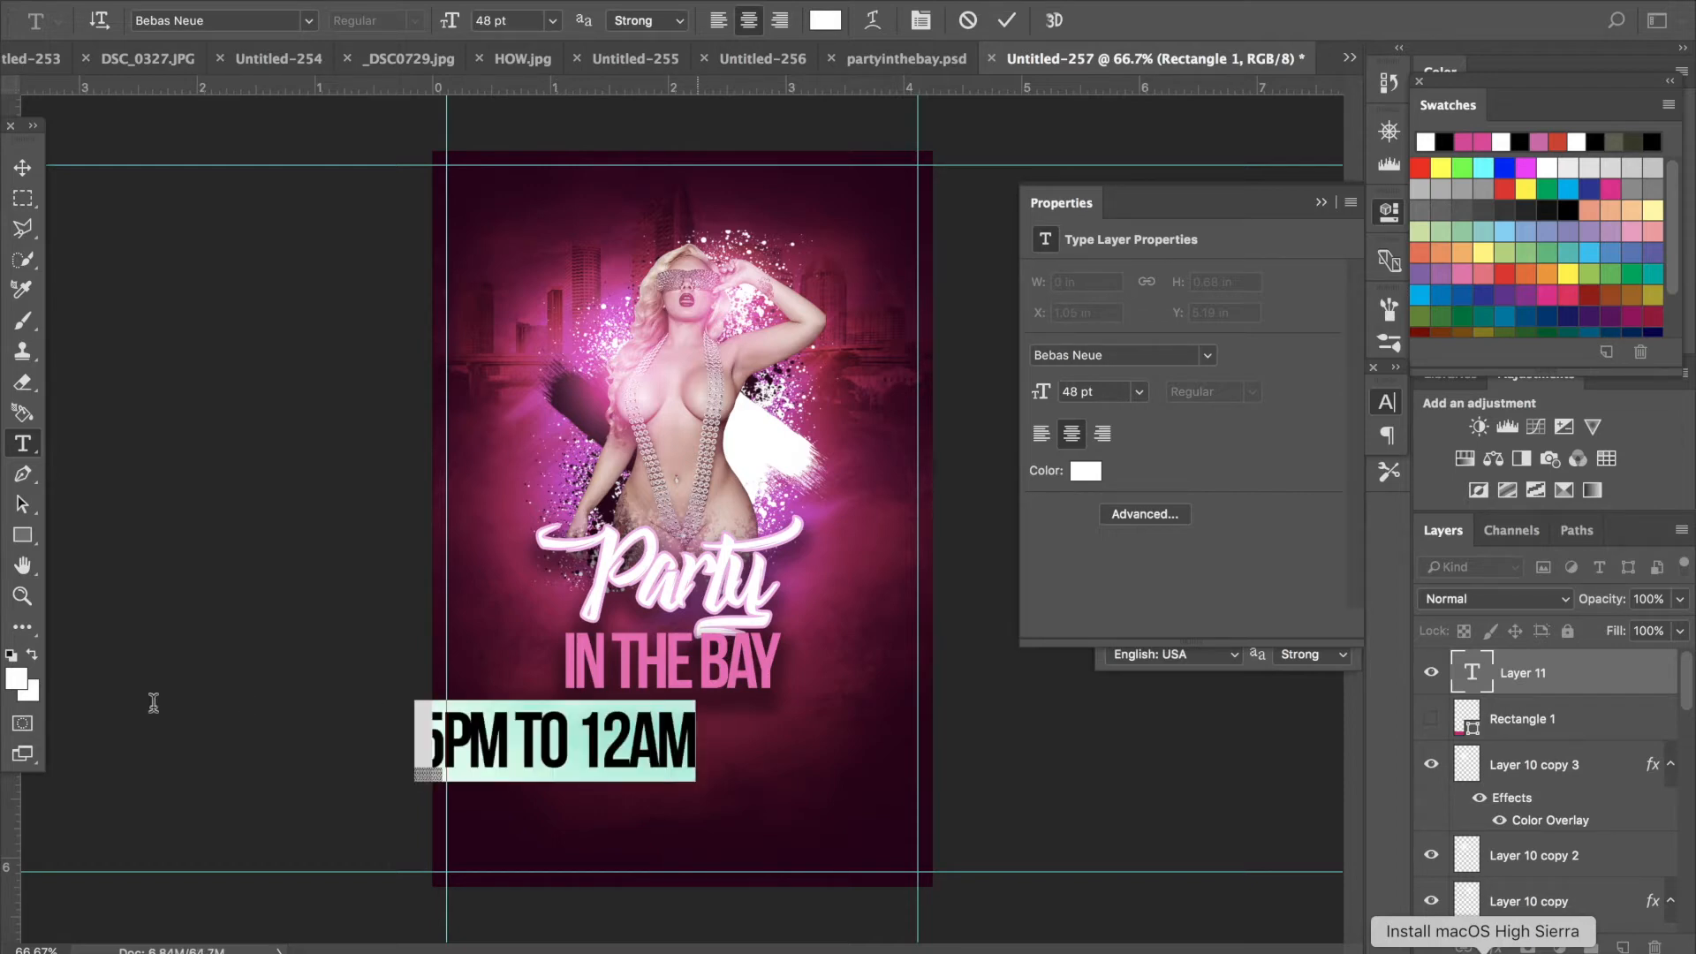
click(308, 21)
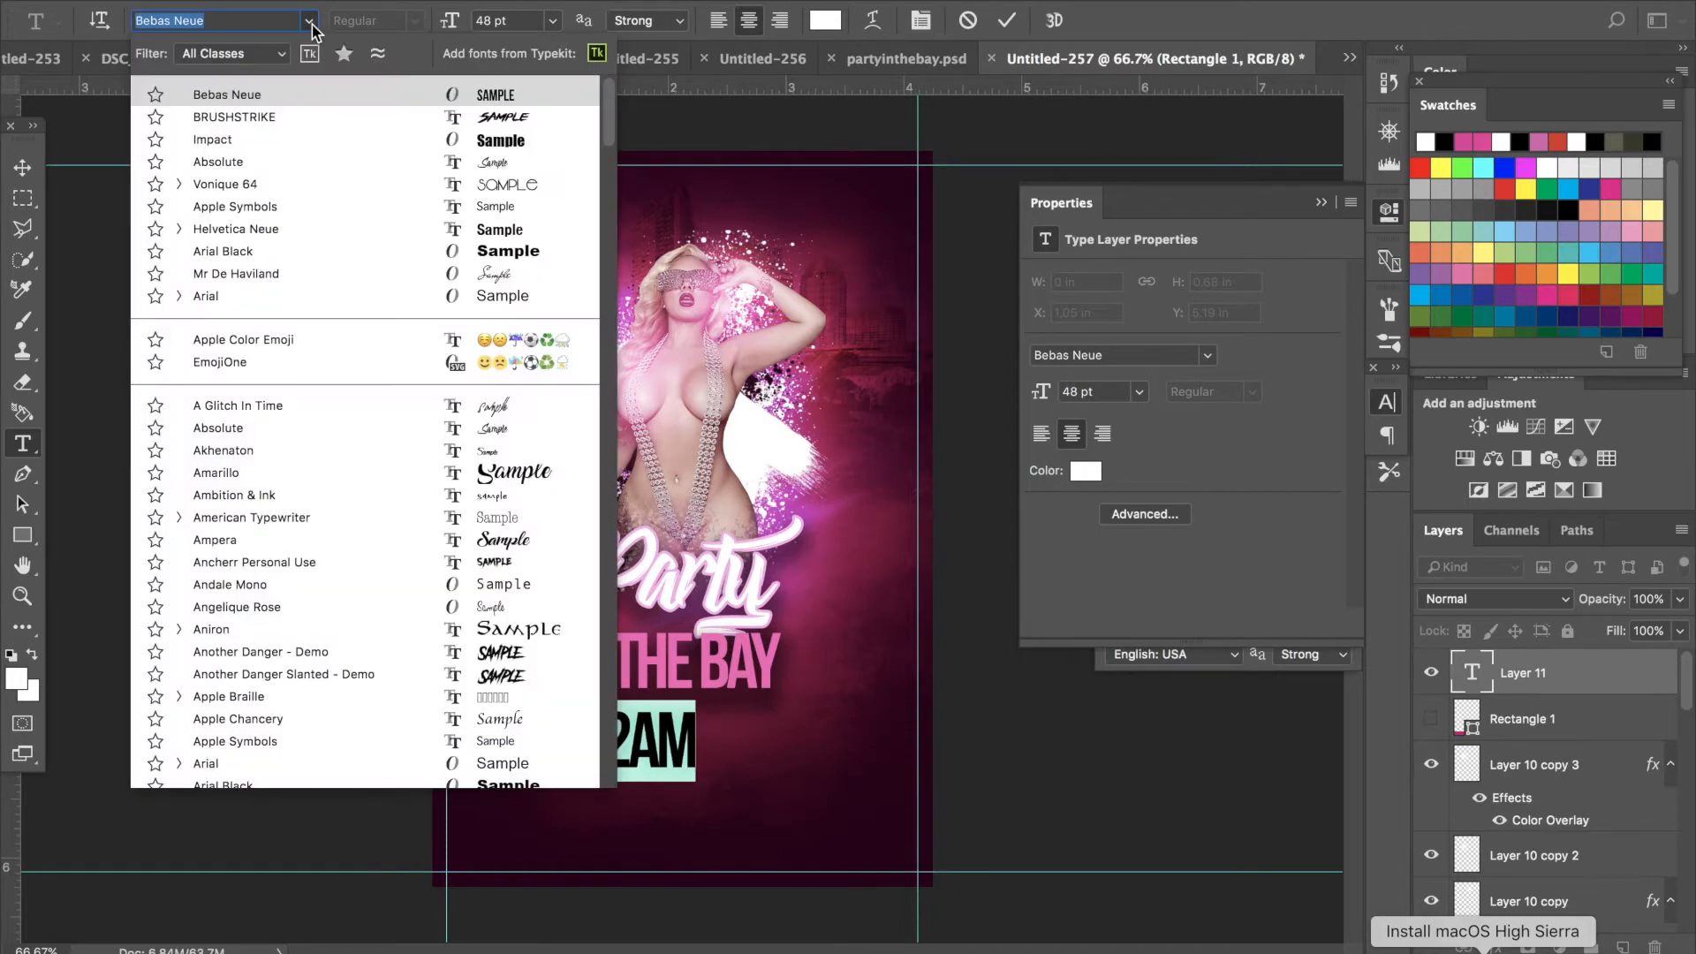
click(483, 185)
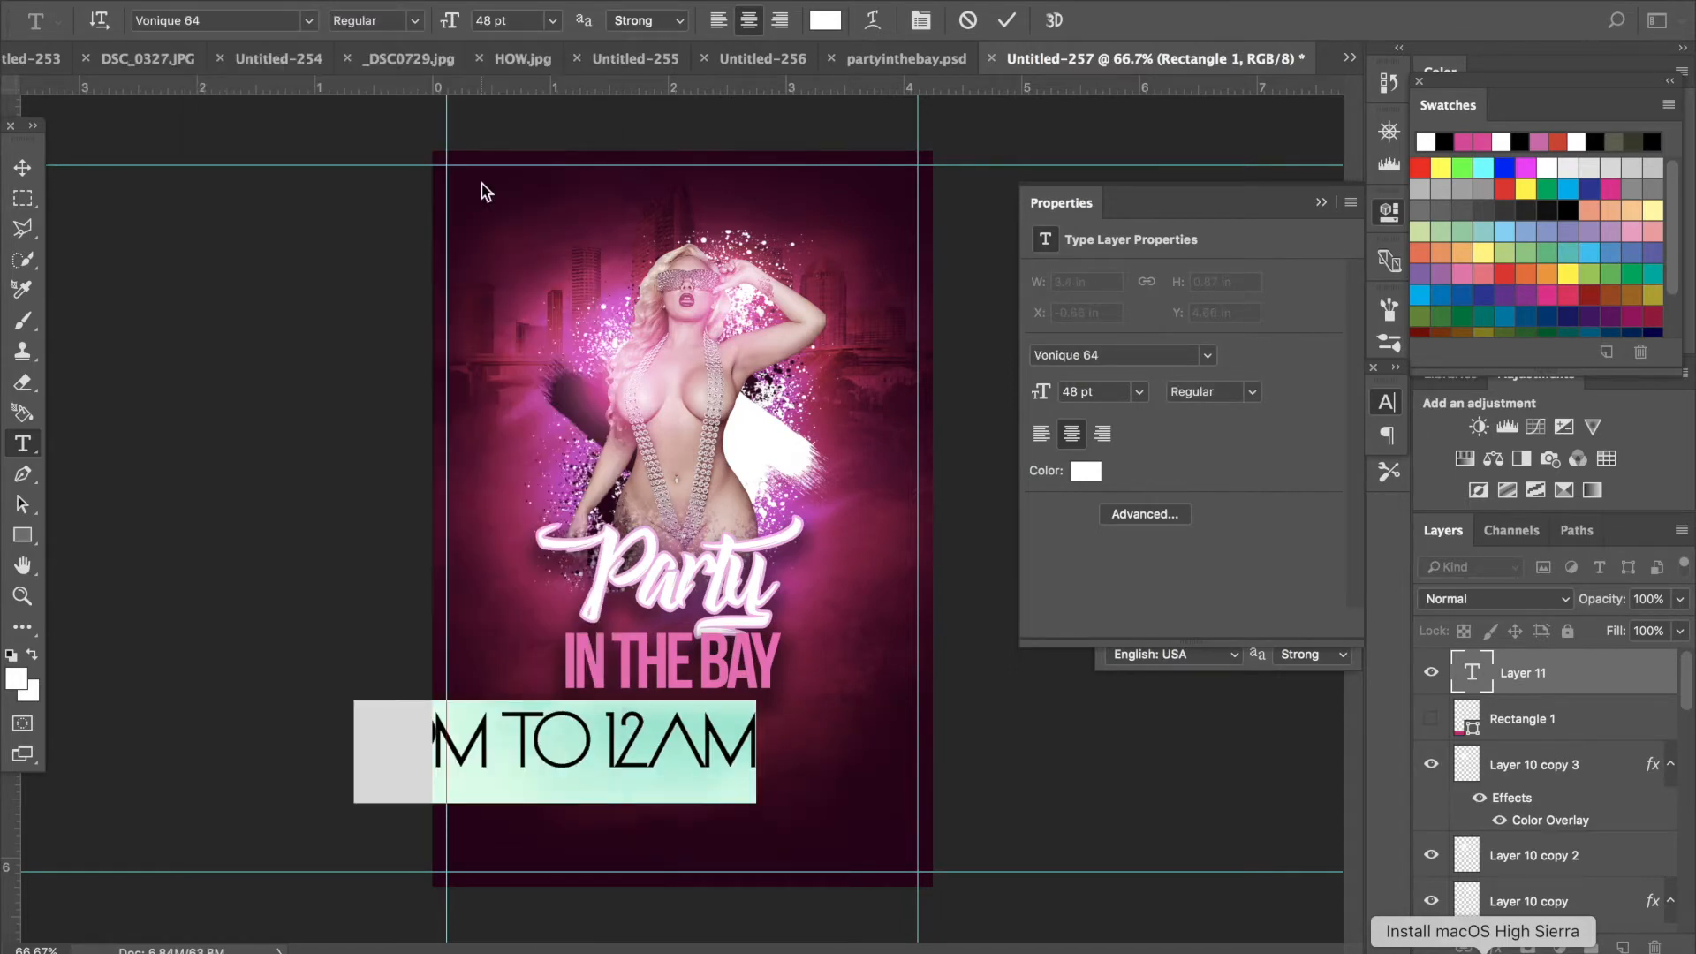
click(550, 23)
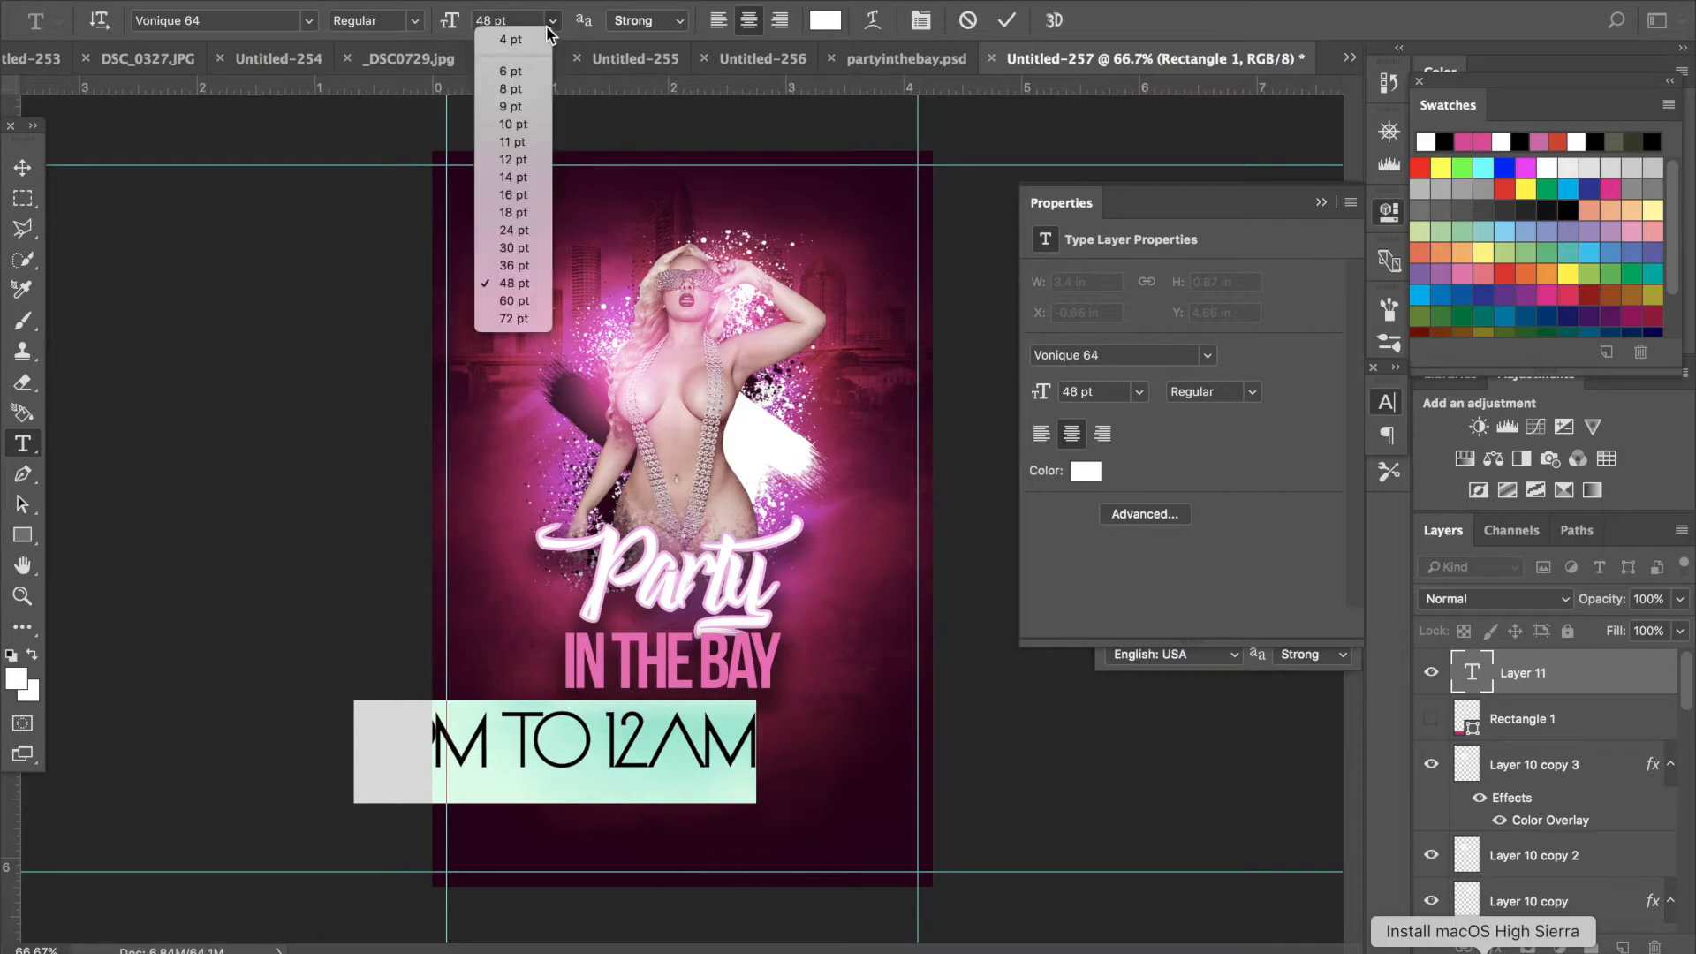
click(512, 231)
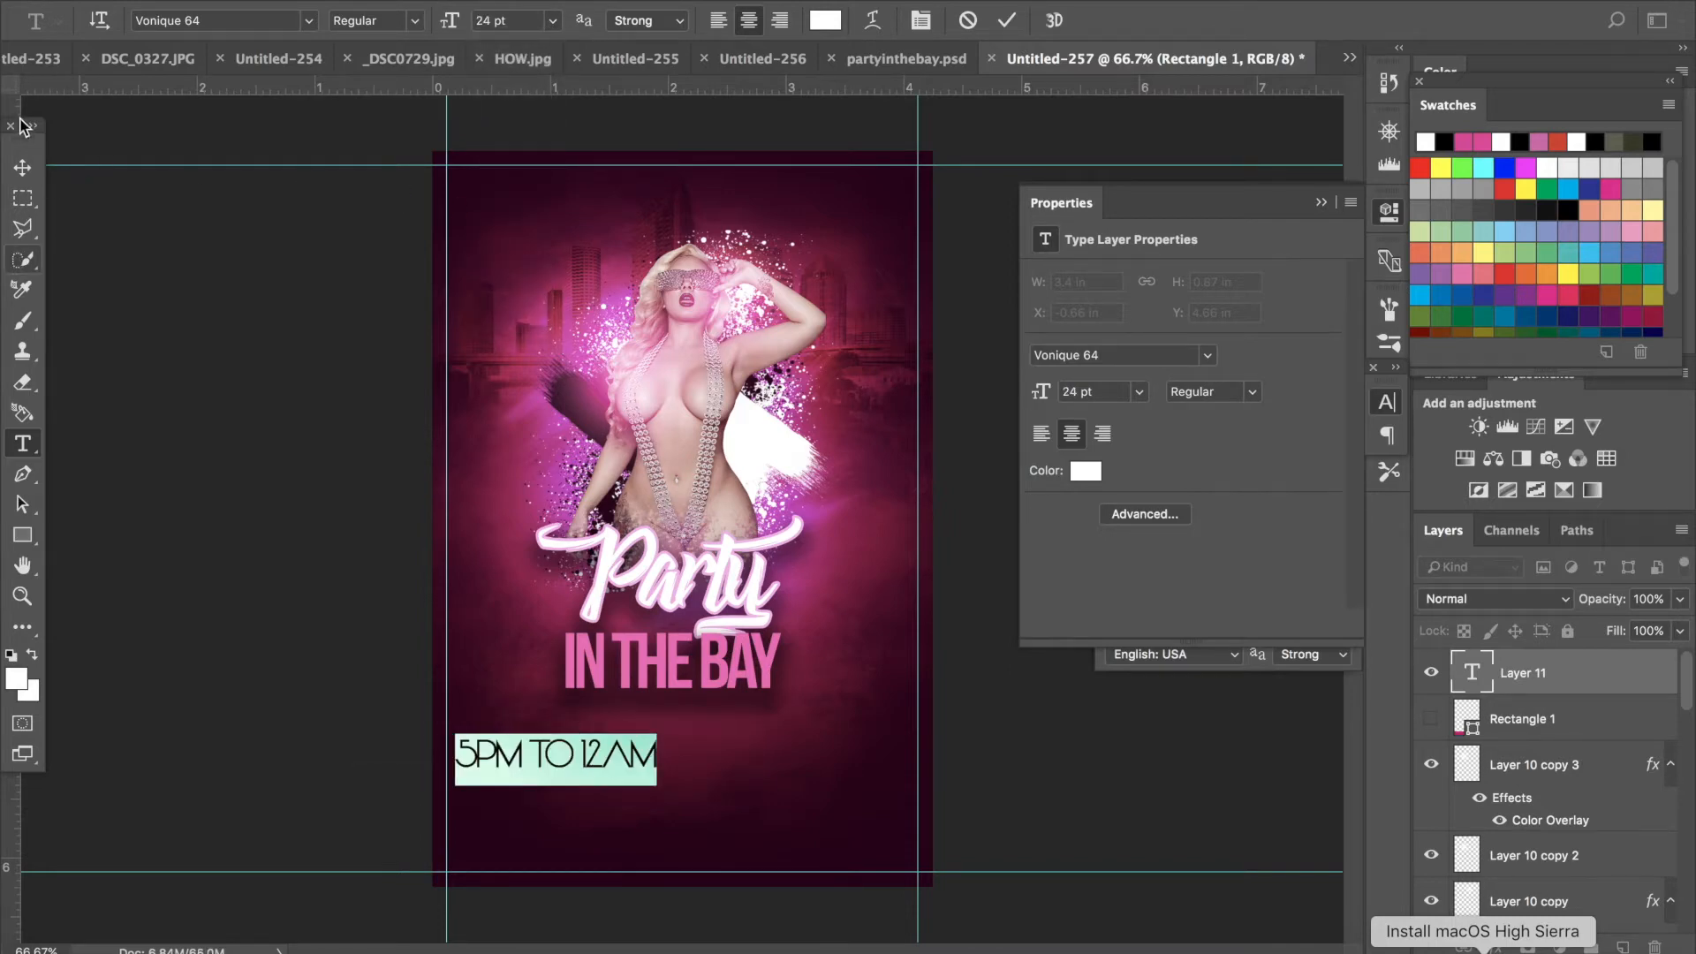
- Move the 5PM TO 12AM text to center it below the IN THE BAY title
click(24, 168)
drag(623, 749, 738, 802)
drag(736, 783, 737, 783)
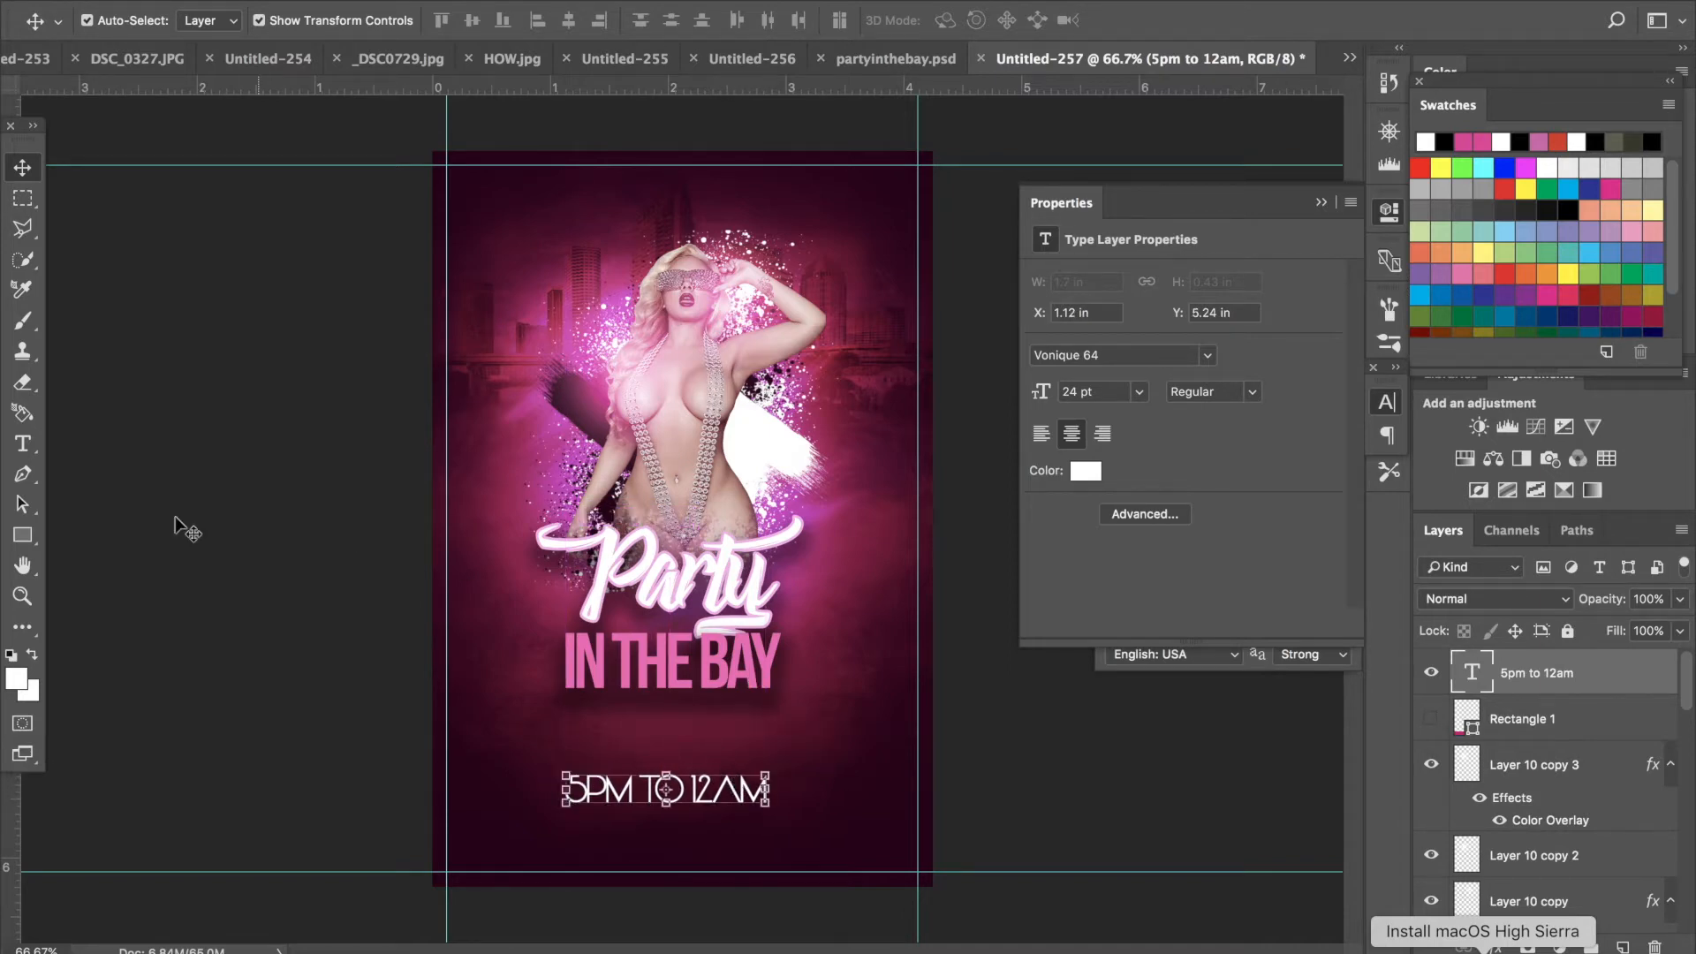
- Add the text FEB 19TH , 2018 between the IN THE BAY title and the time line
click(24, 444)
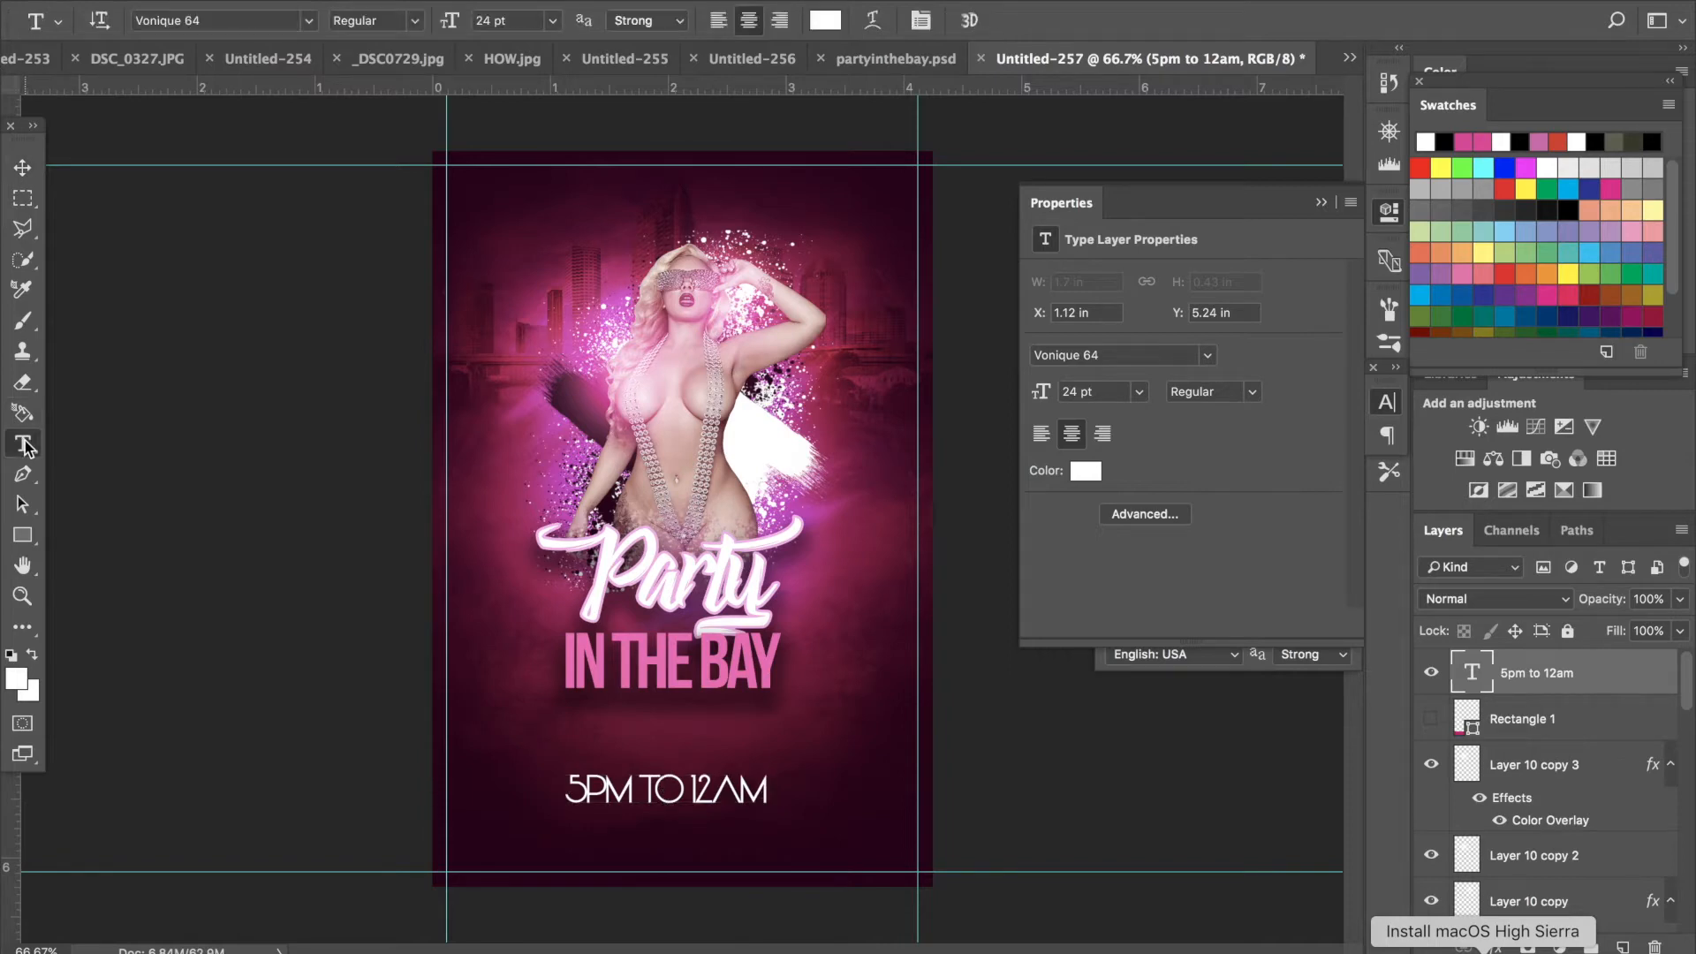
click(562, 741)
text(FE)
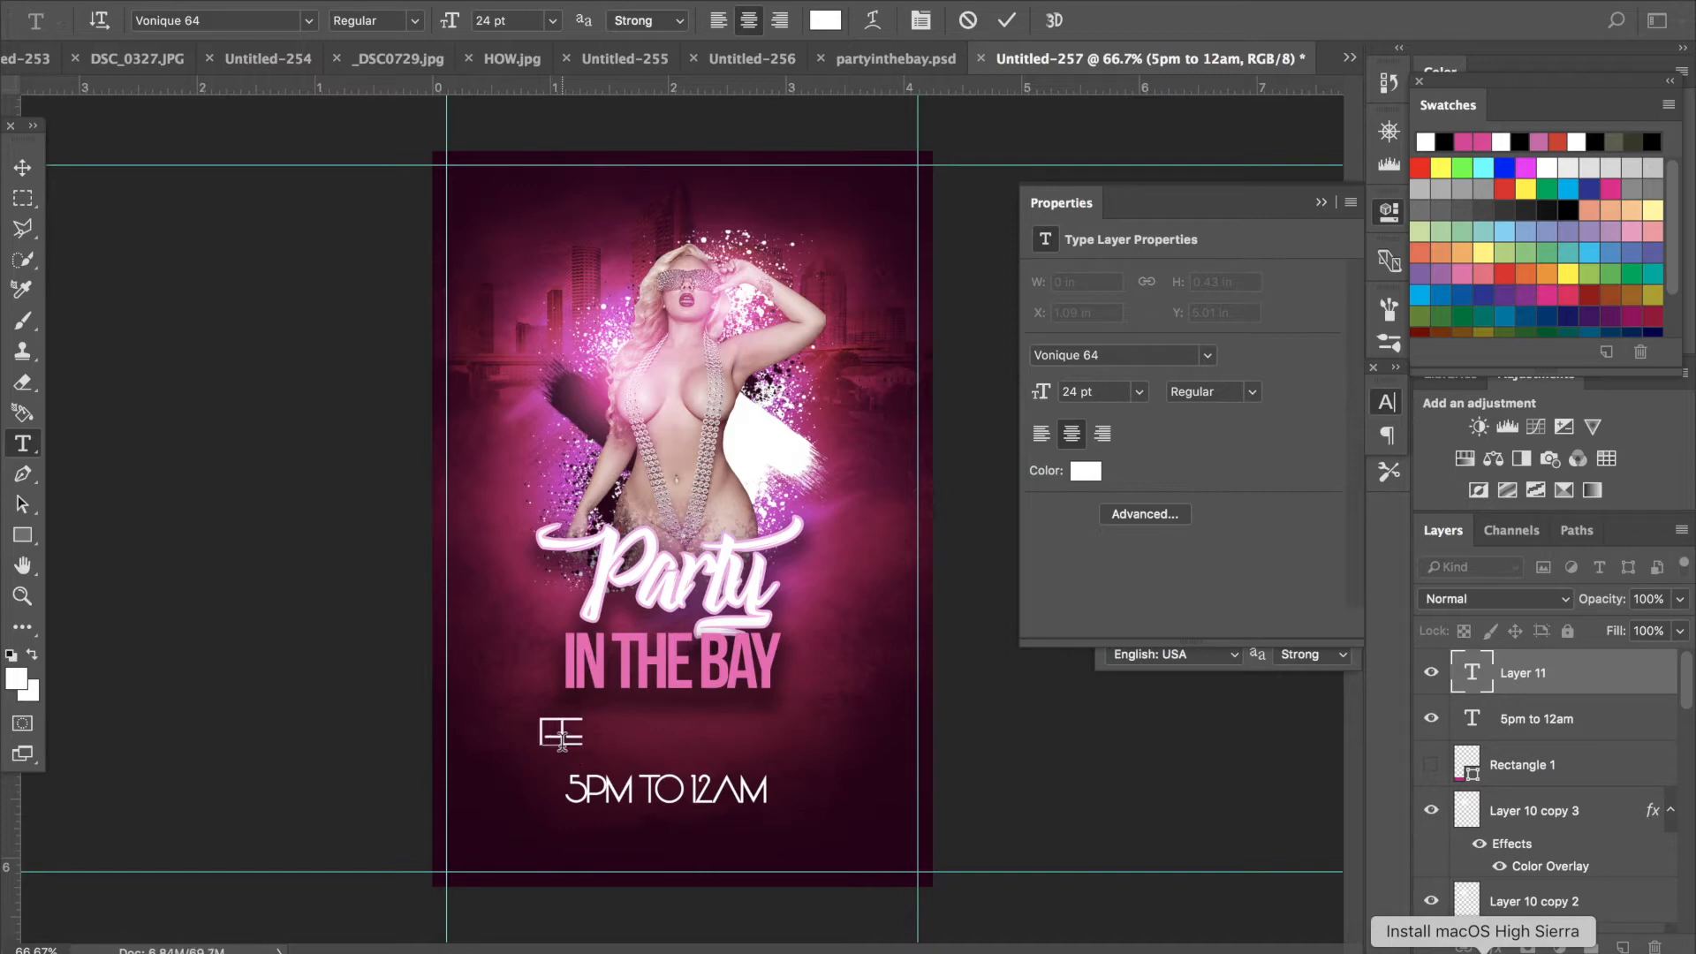
text(B 19TH)
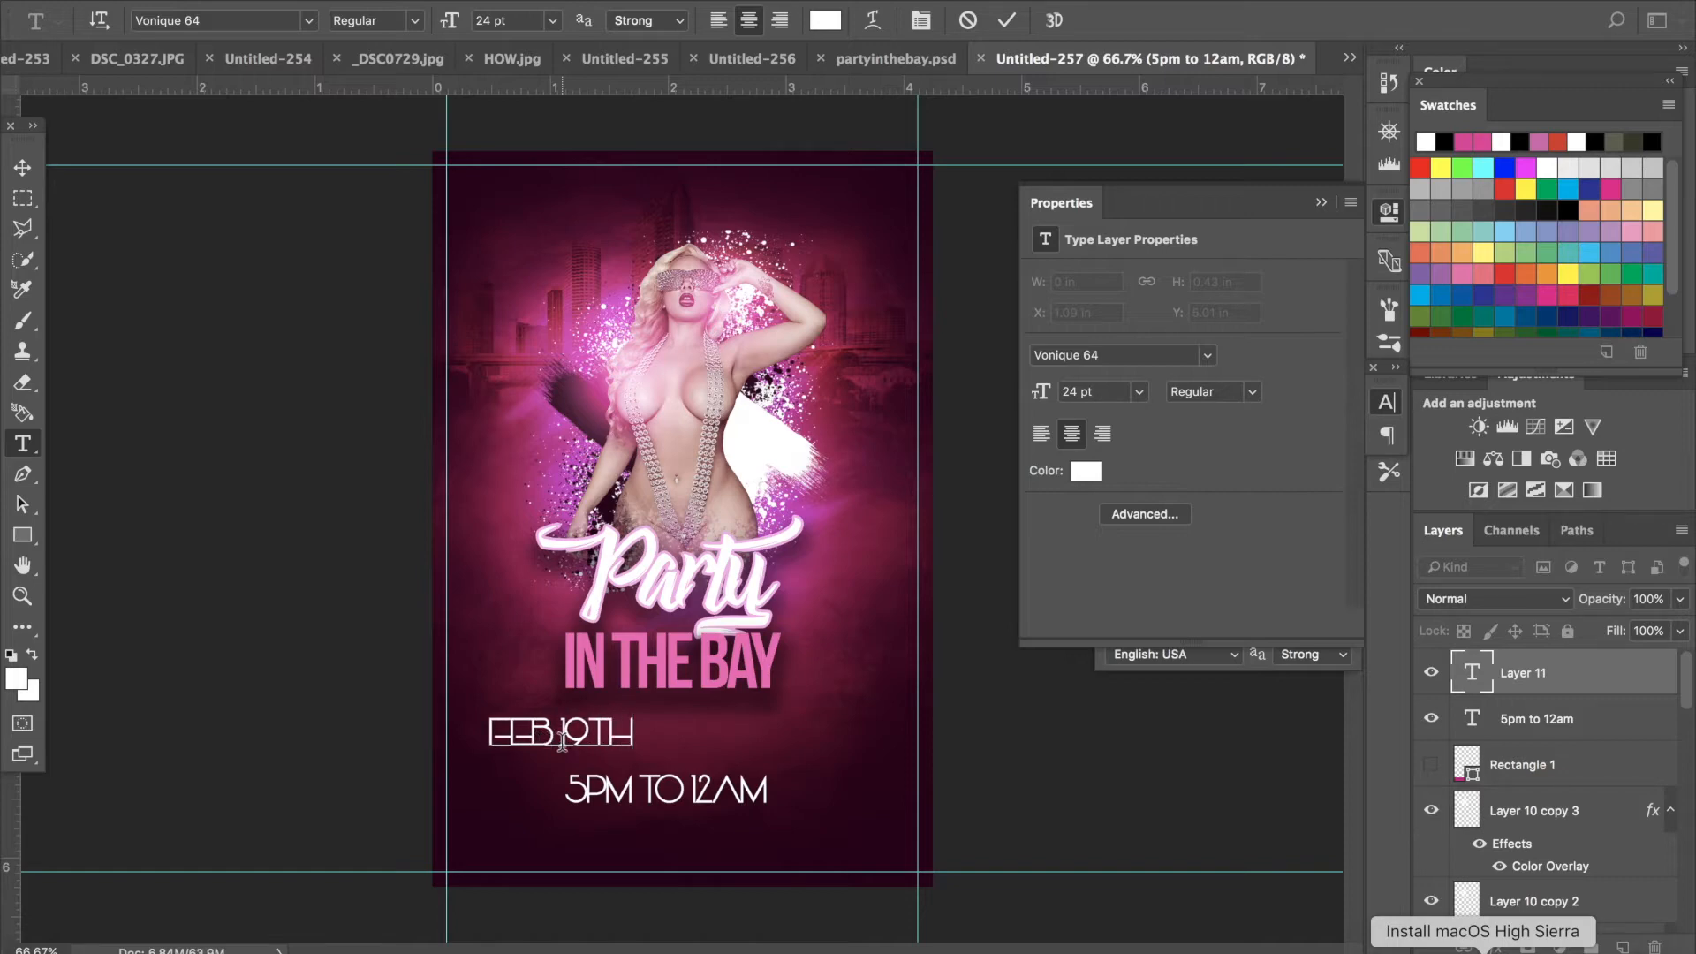
text(, )
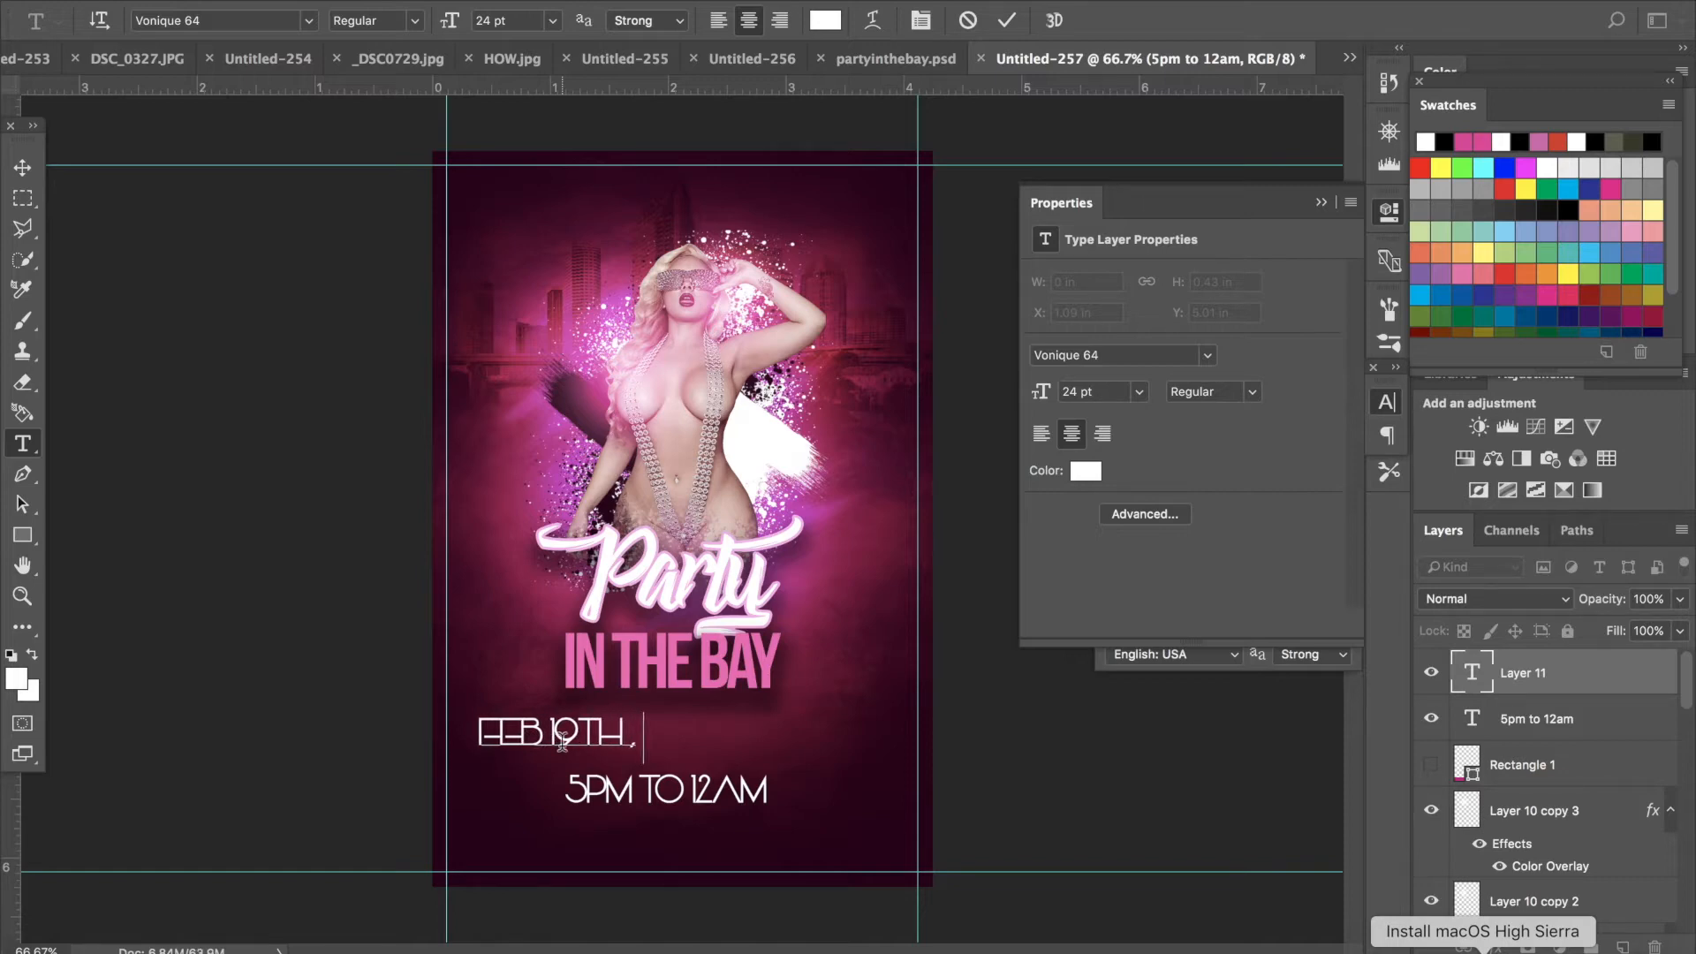
text(2018)
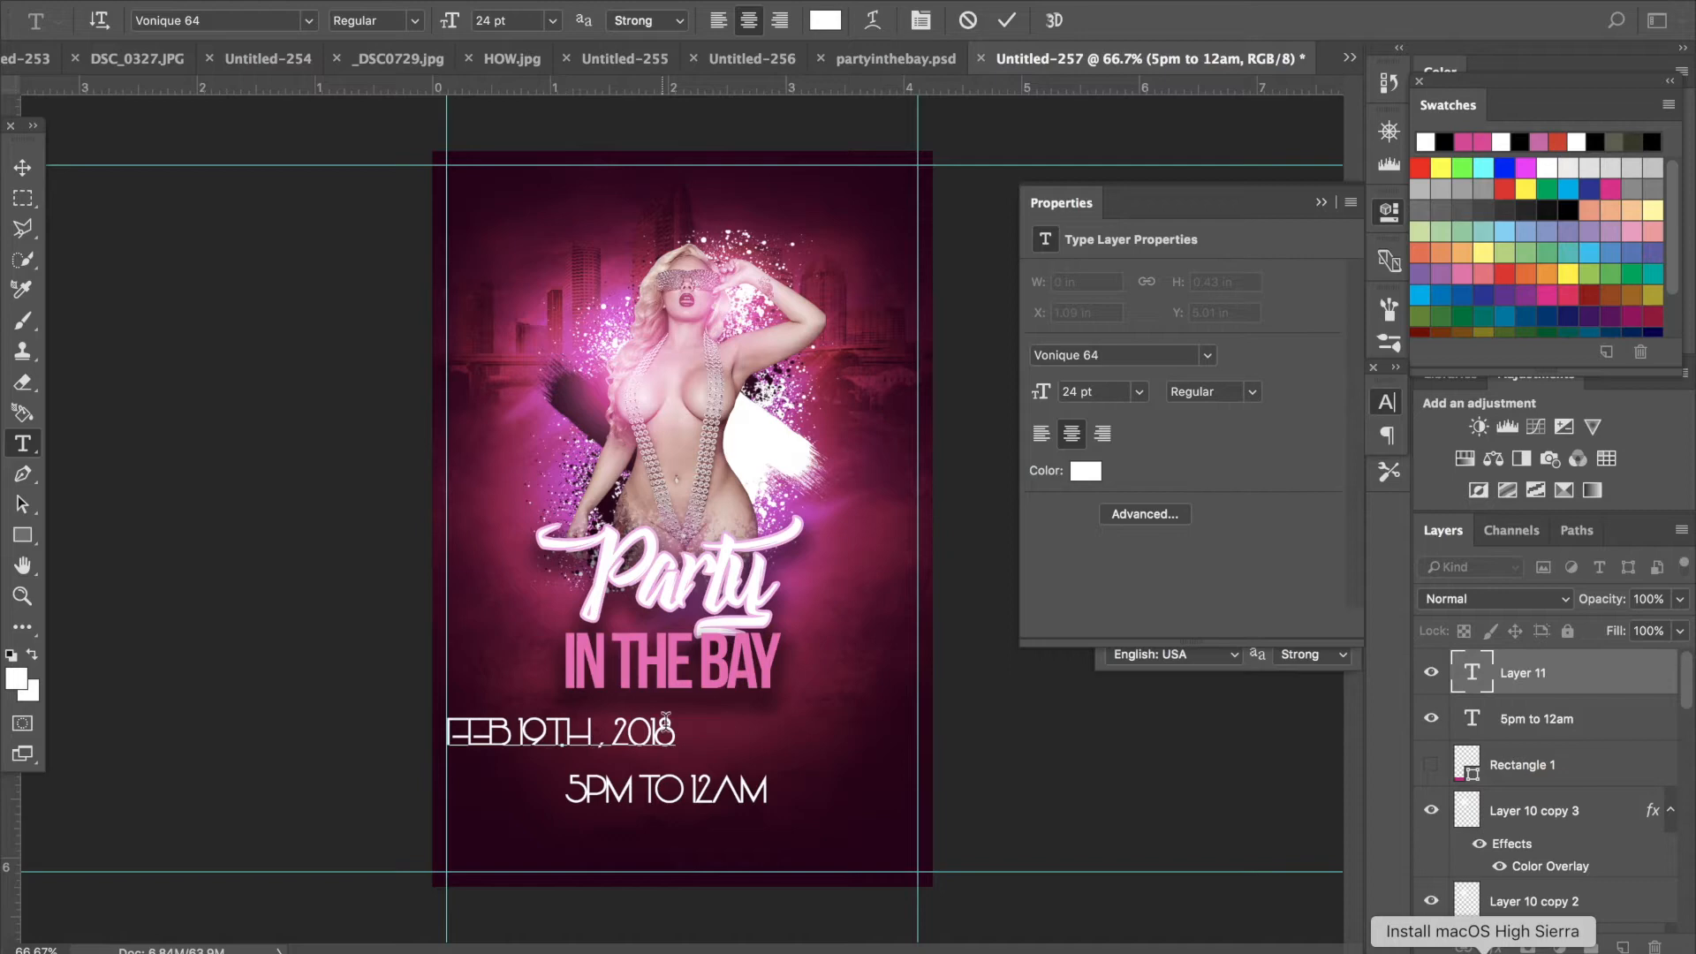
- Set the date text's font to Impact and center it above the time line
drag(671, 730, 220, 733)
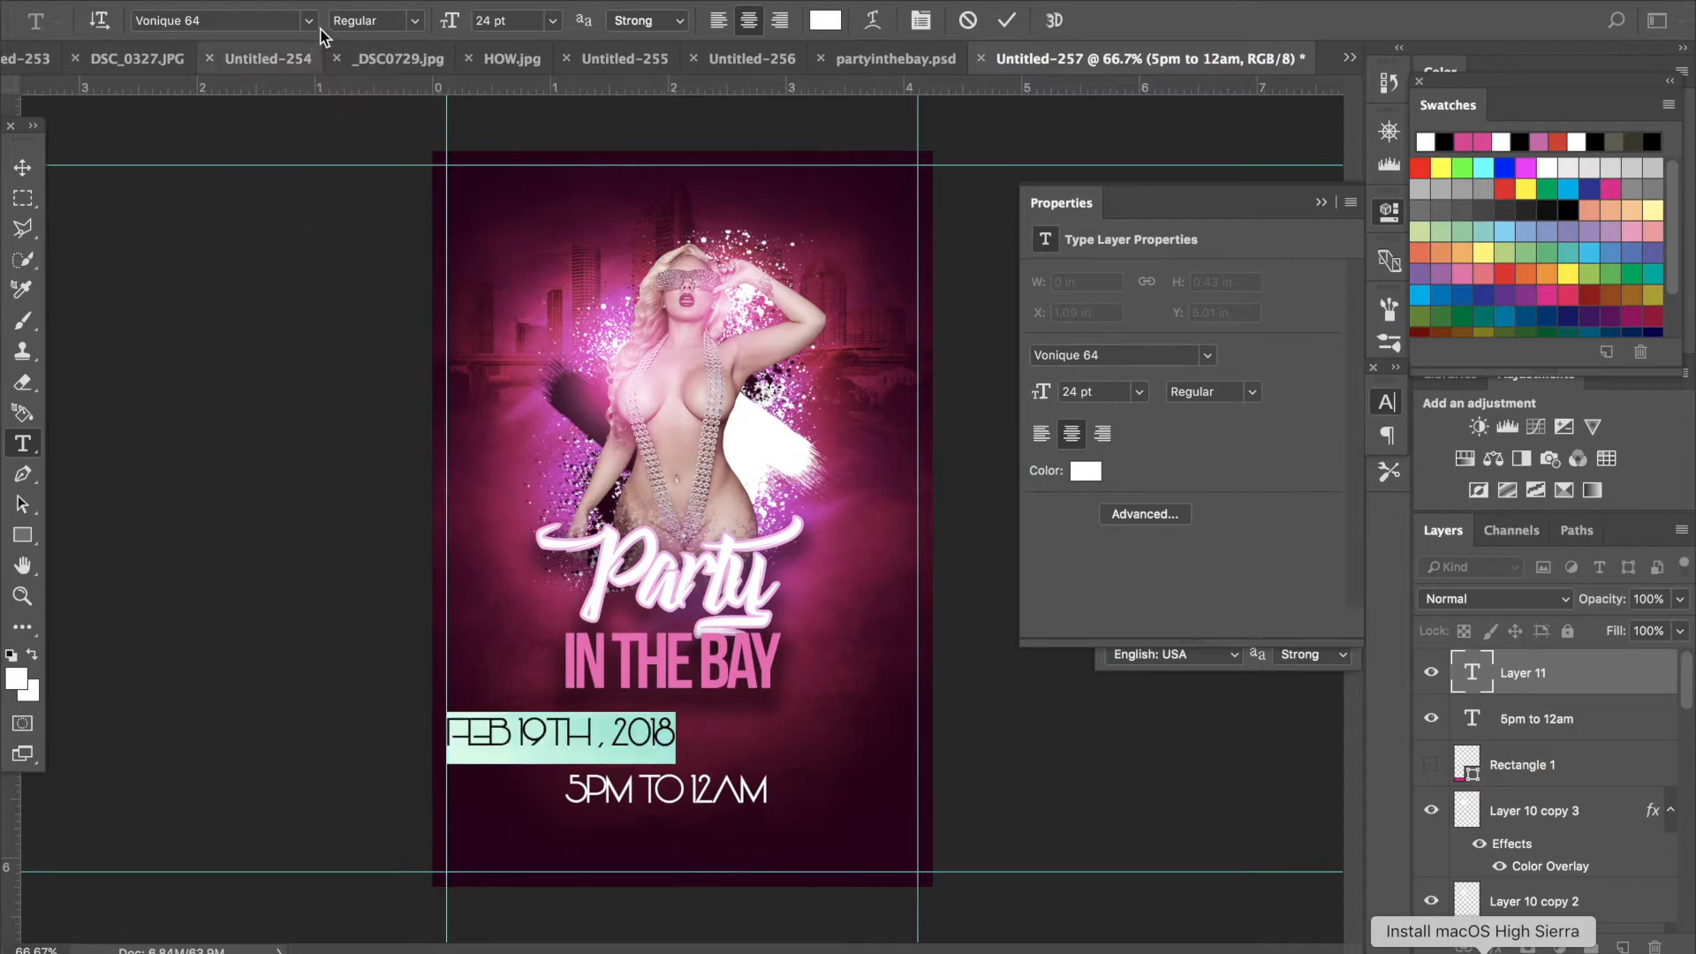
click(316, 24)
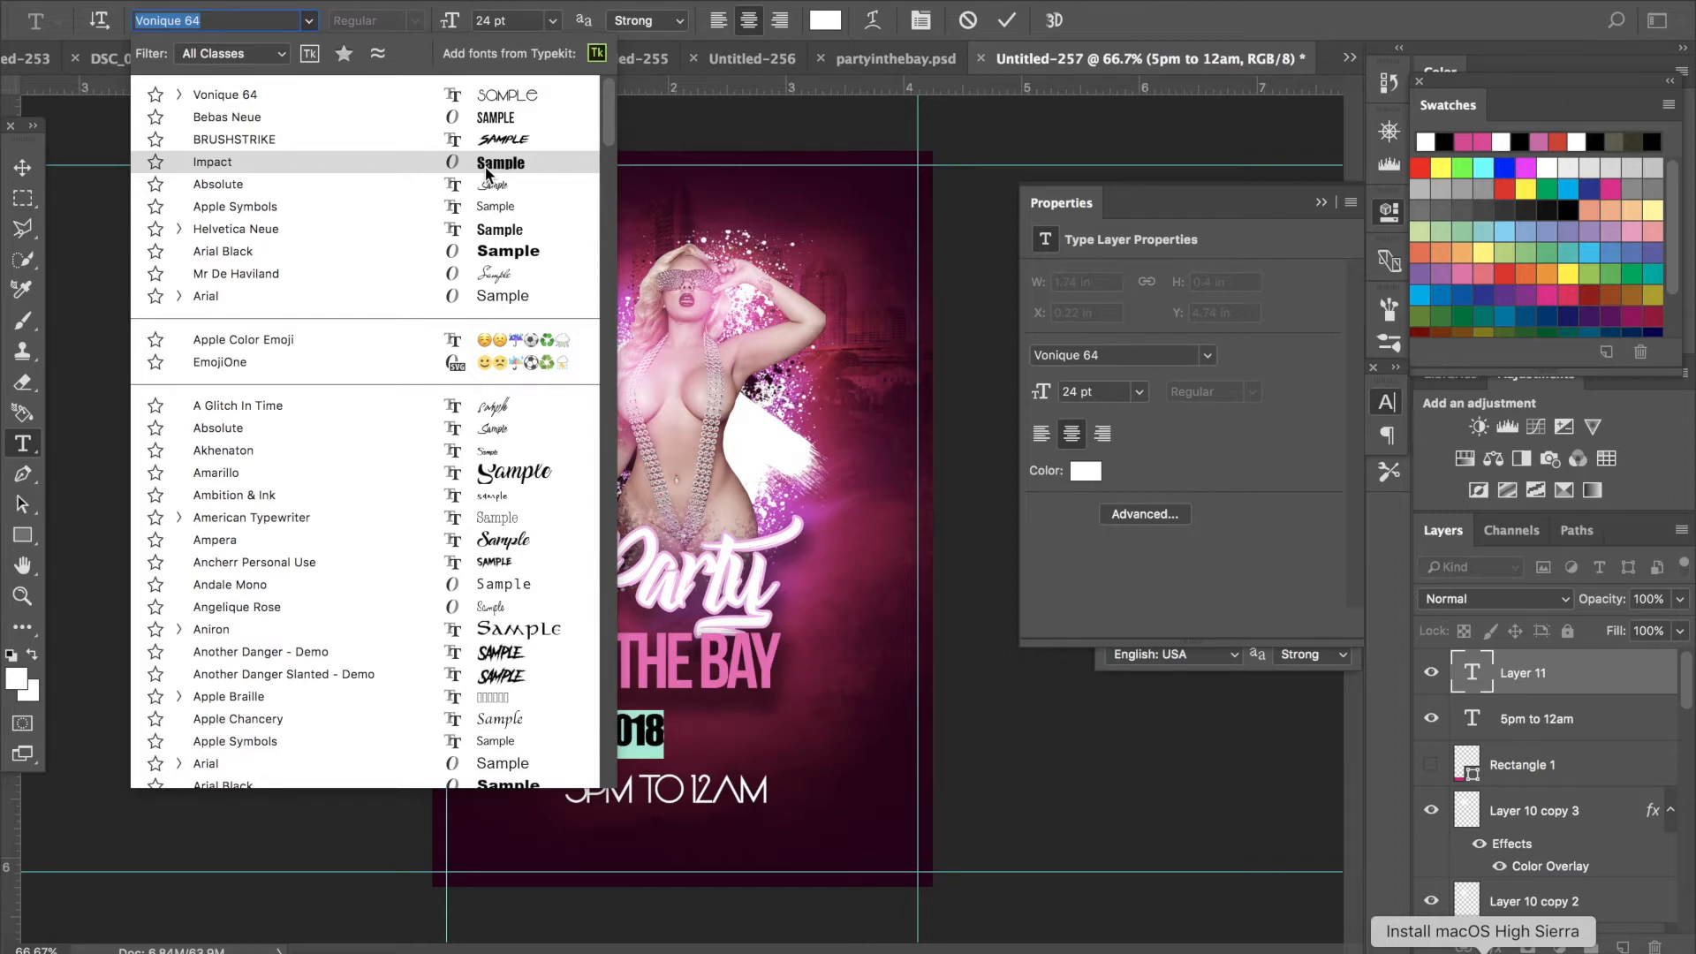
click(487, 168)
click(22, 167)
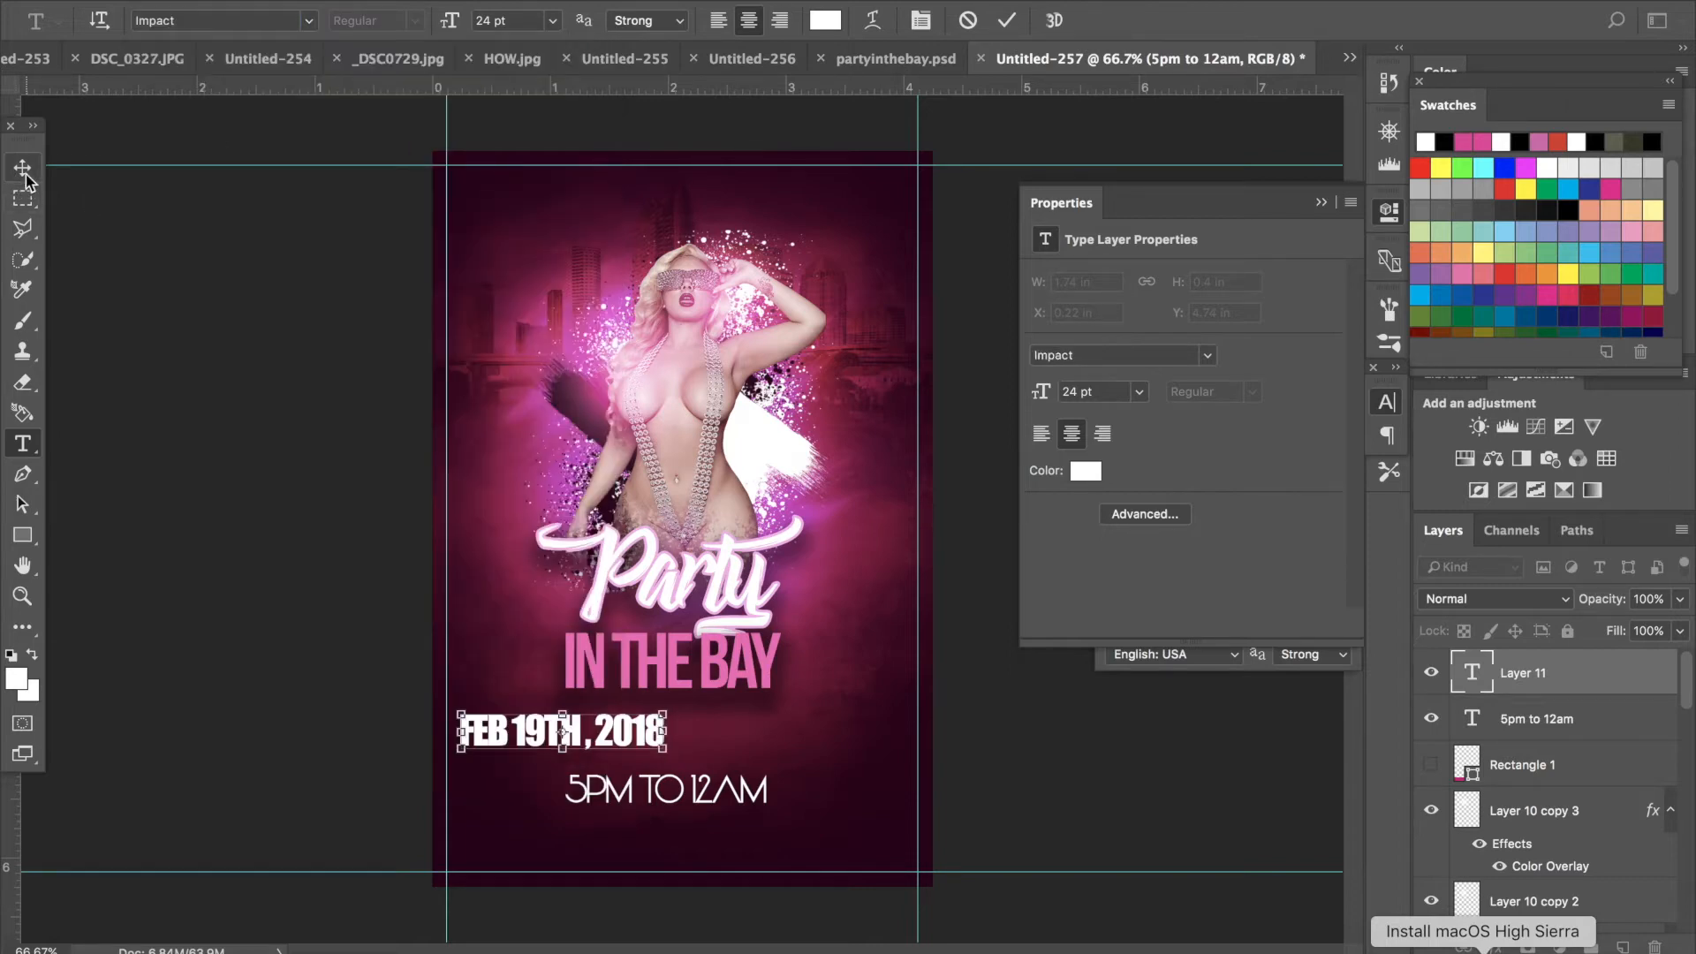
drag(636, 750, 749, 761)
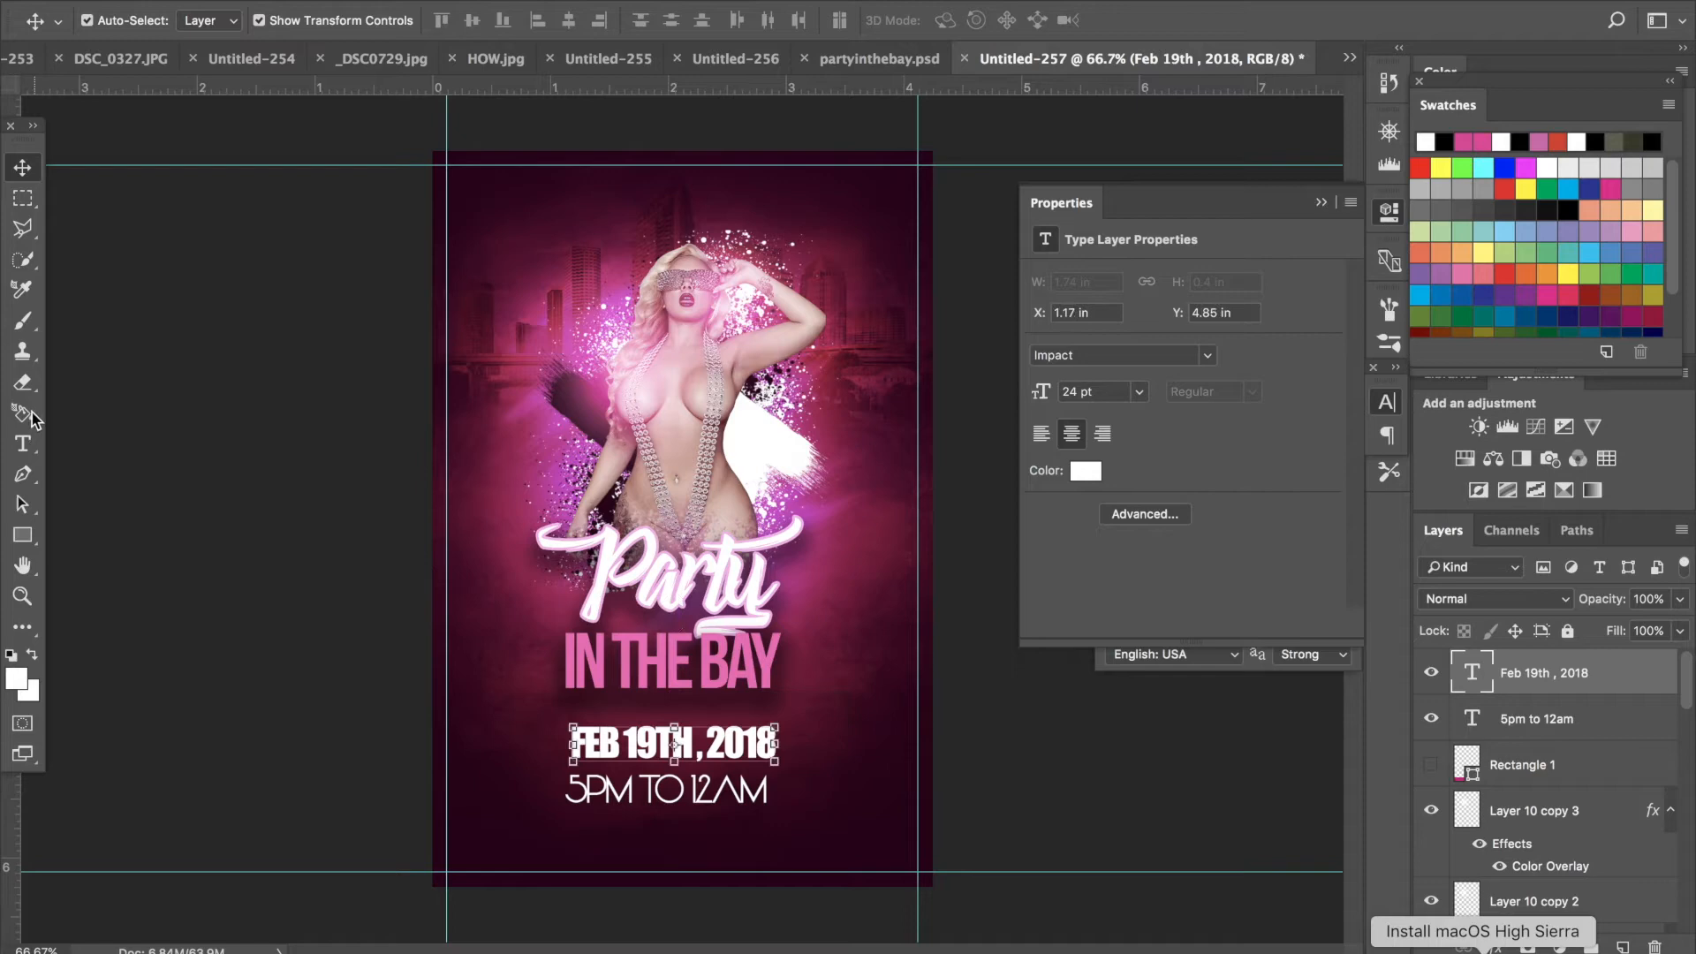
- Select all the date text and change its font to Avenir Next Condensed
click(16, 447)
click(760, 747)
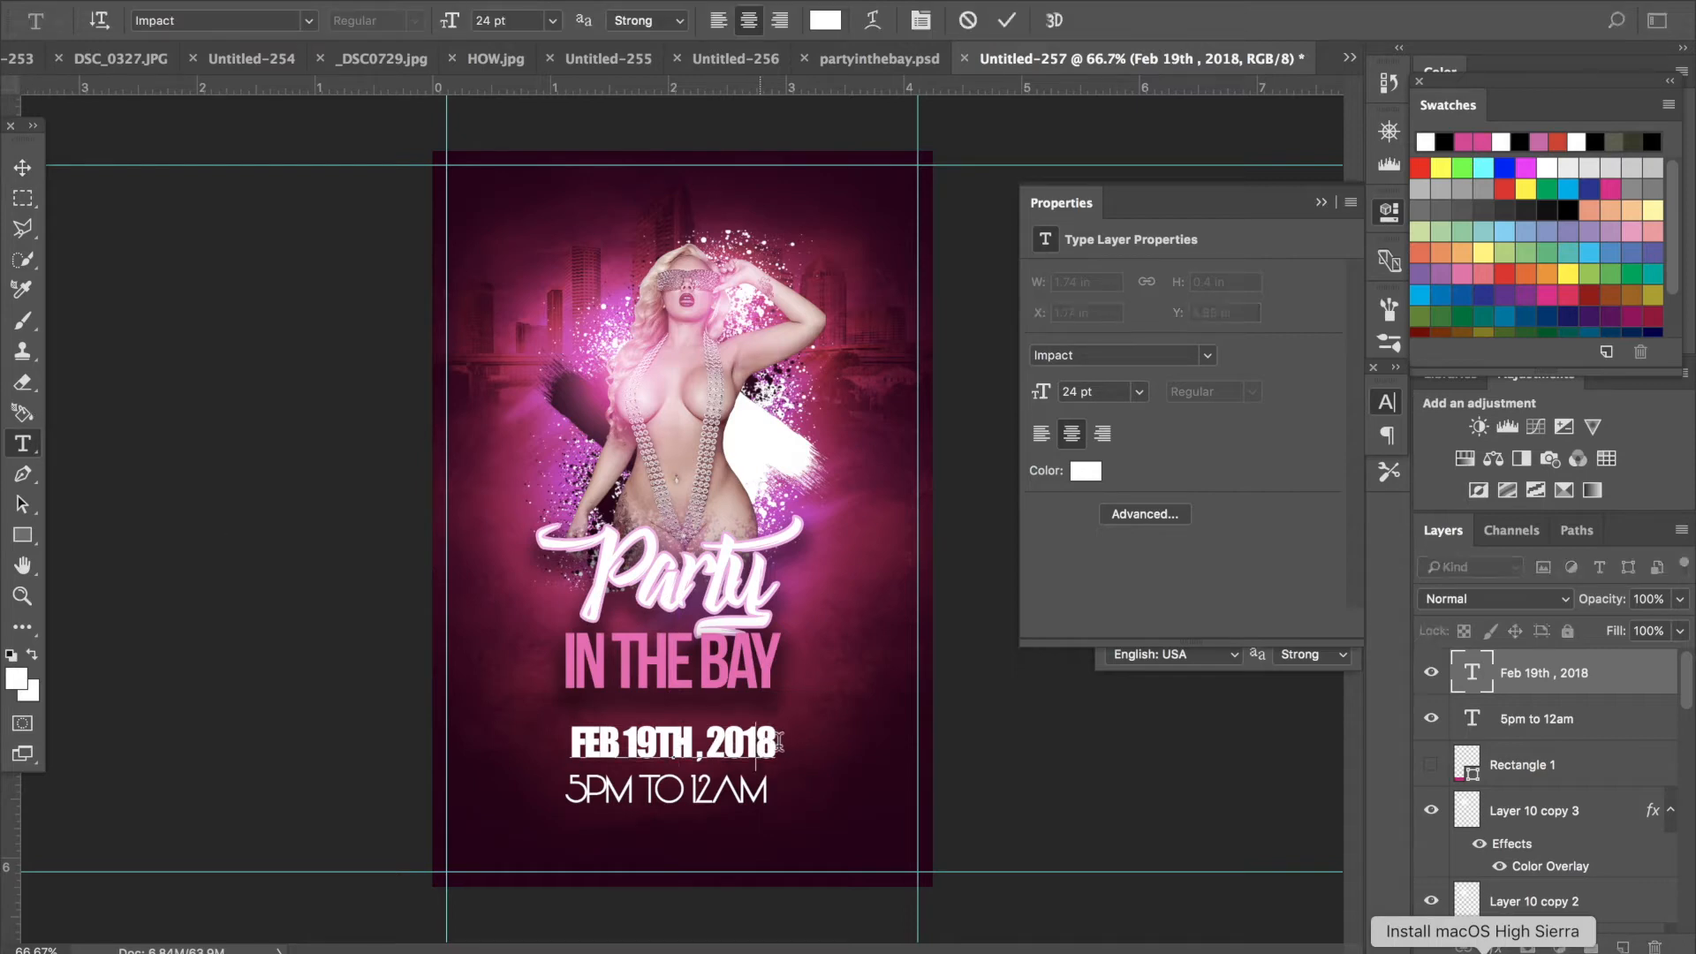
drag(778, 742, 303, 719)
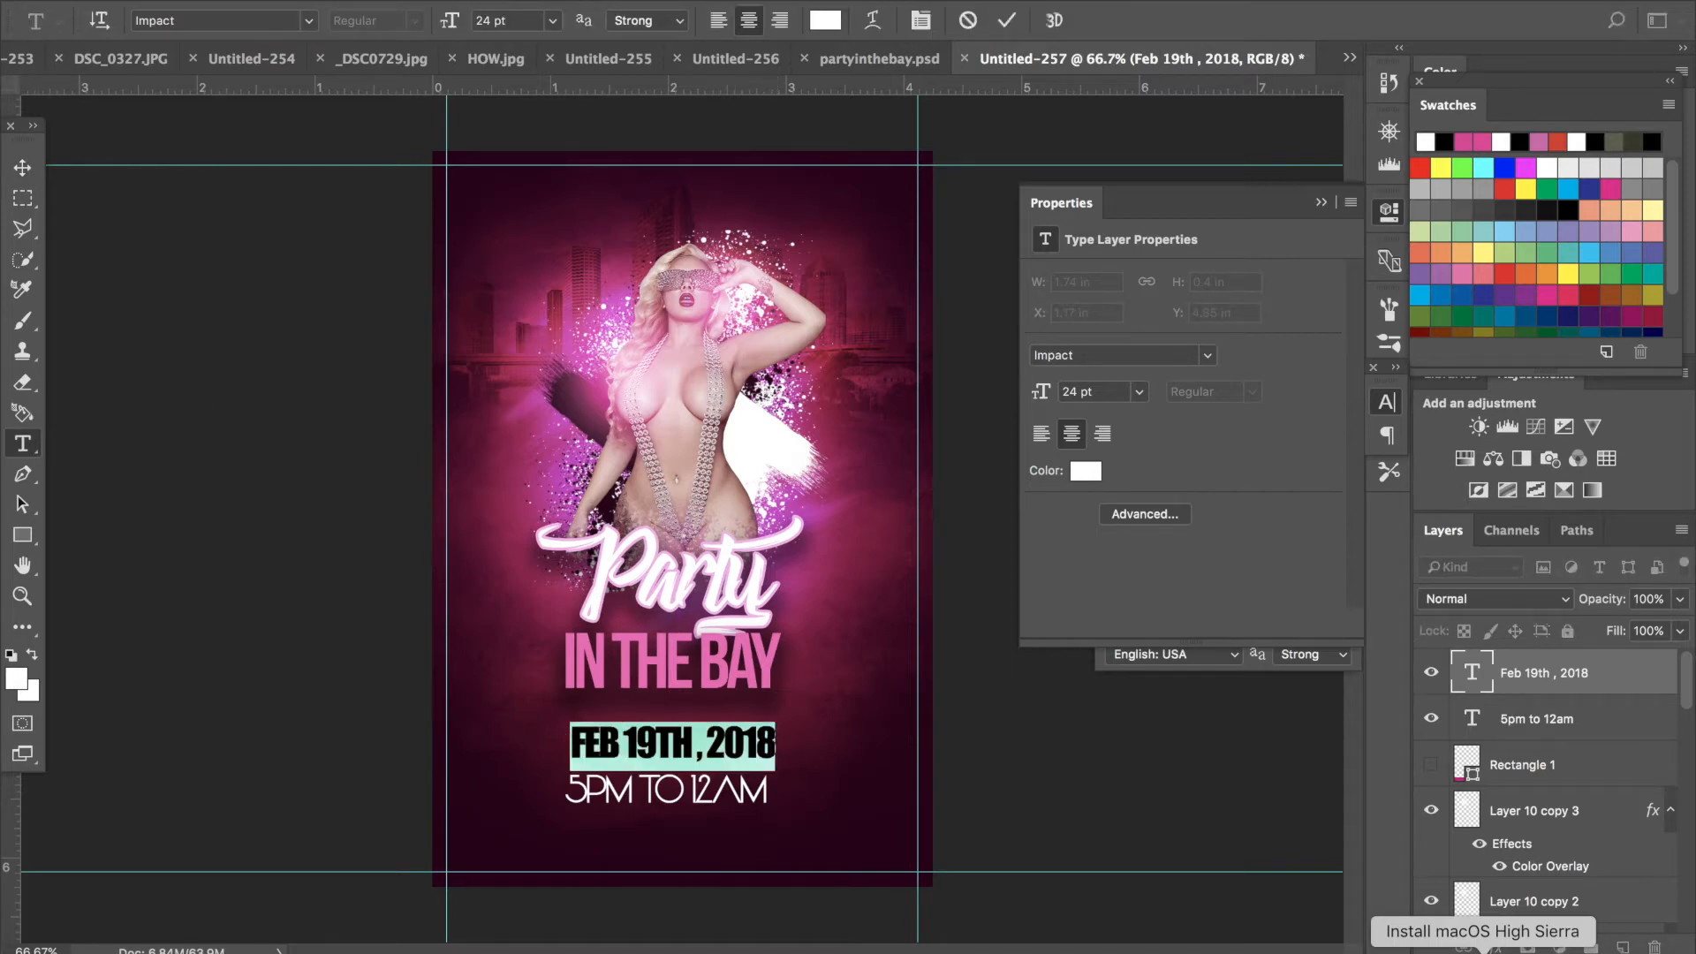
click(309, 21)
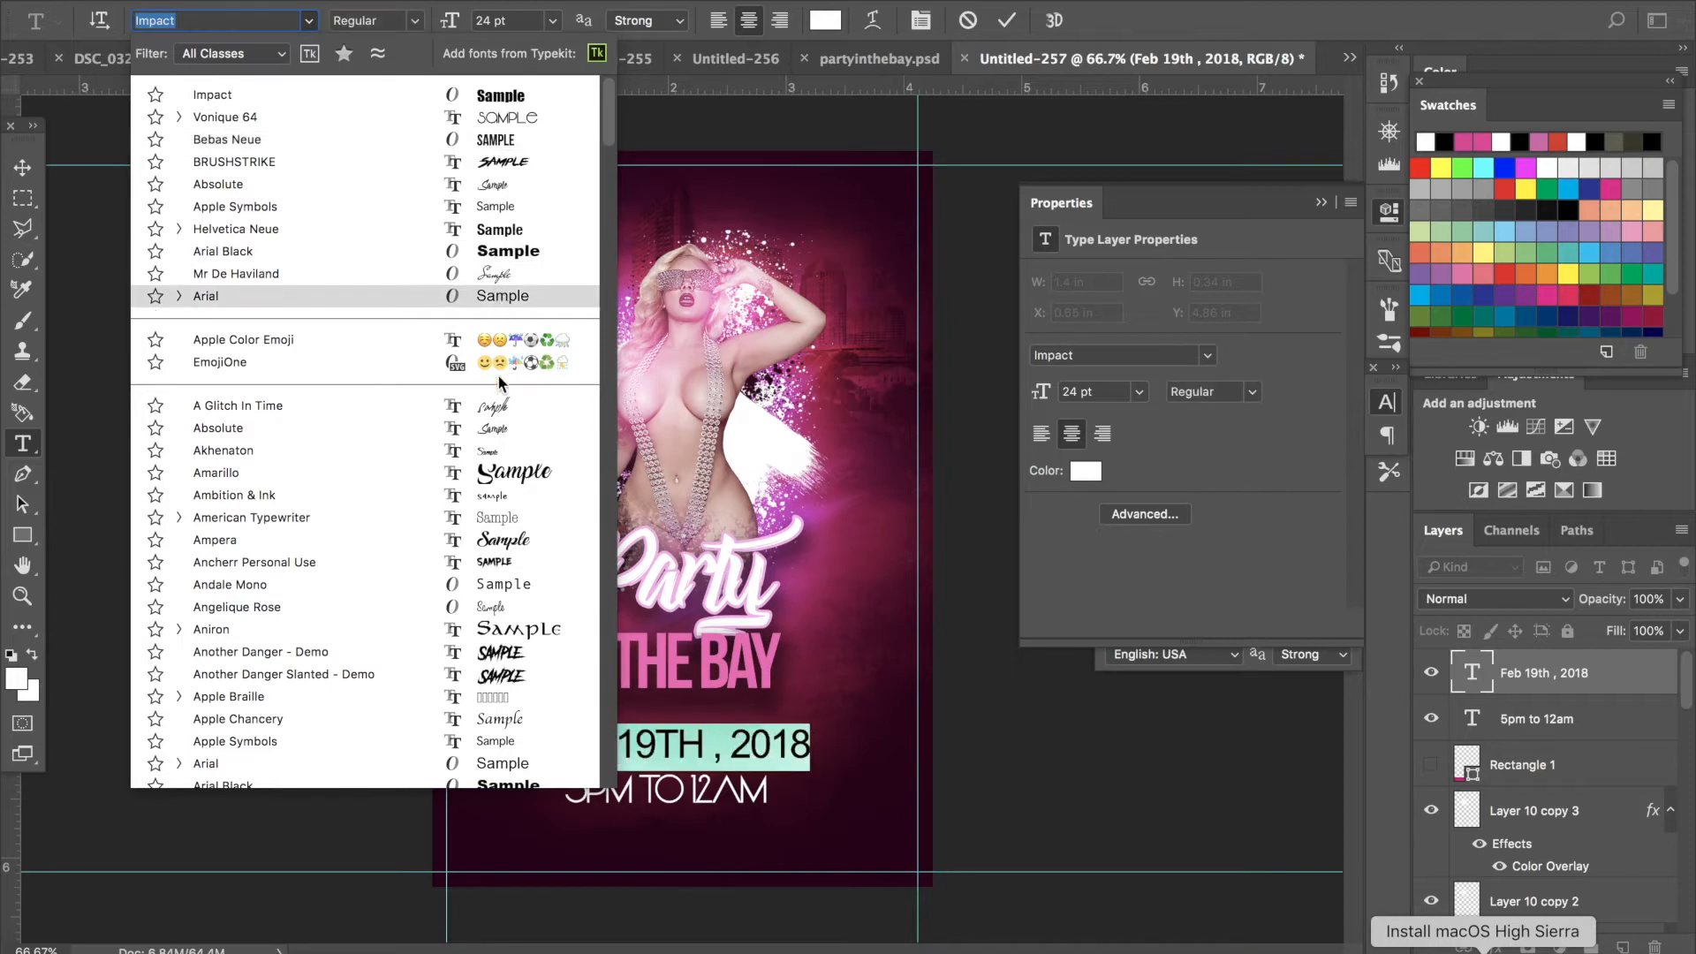
scroll(493, 590, down, 5)
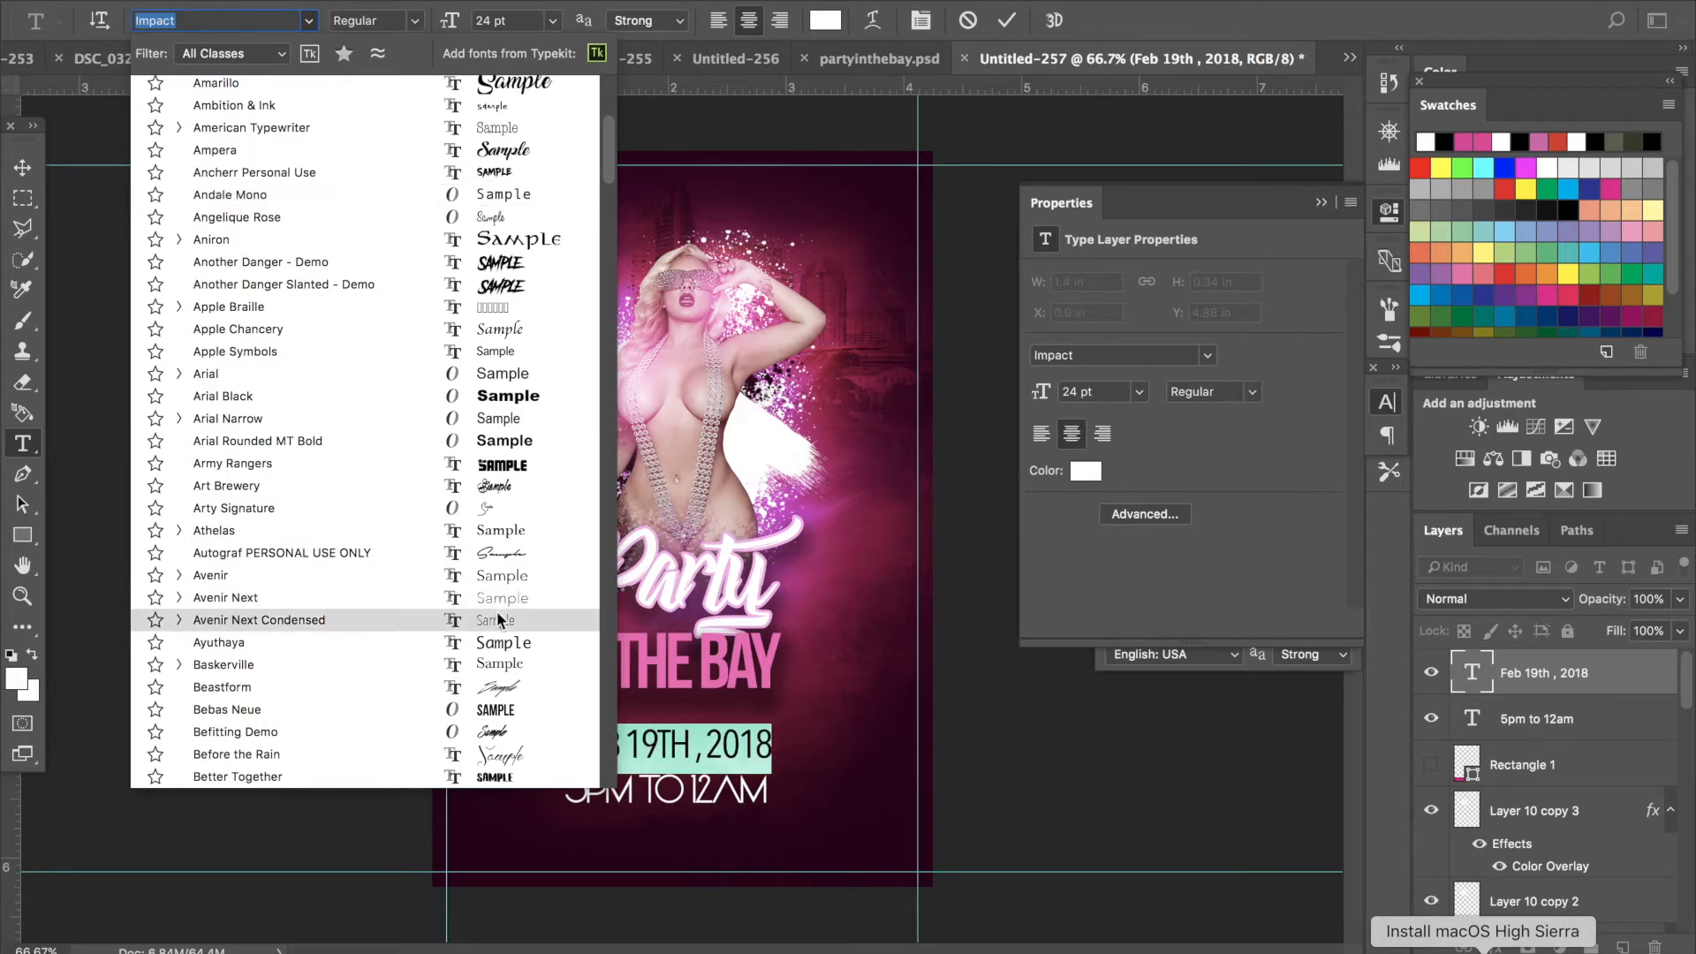
click(496, 618)
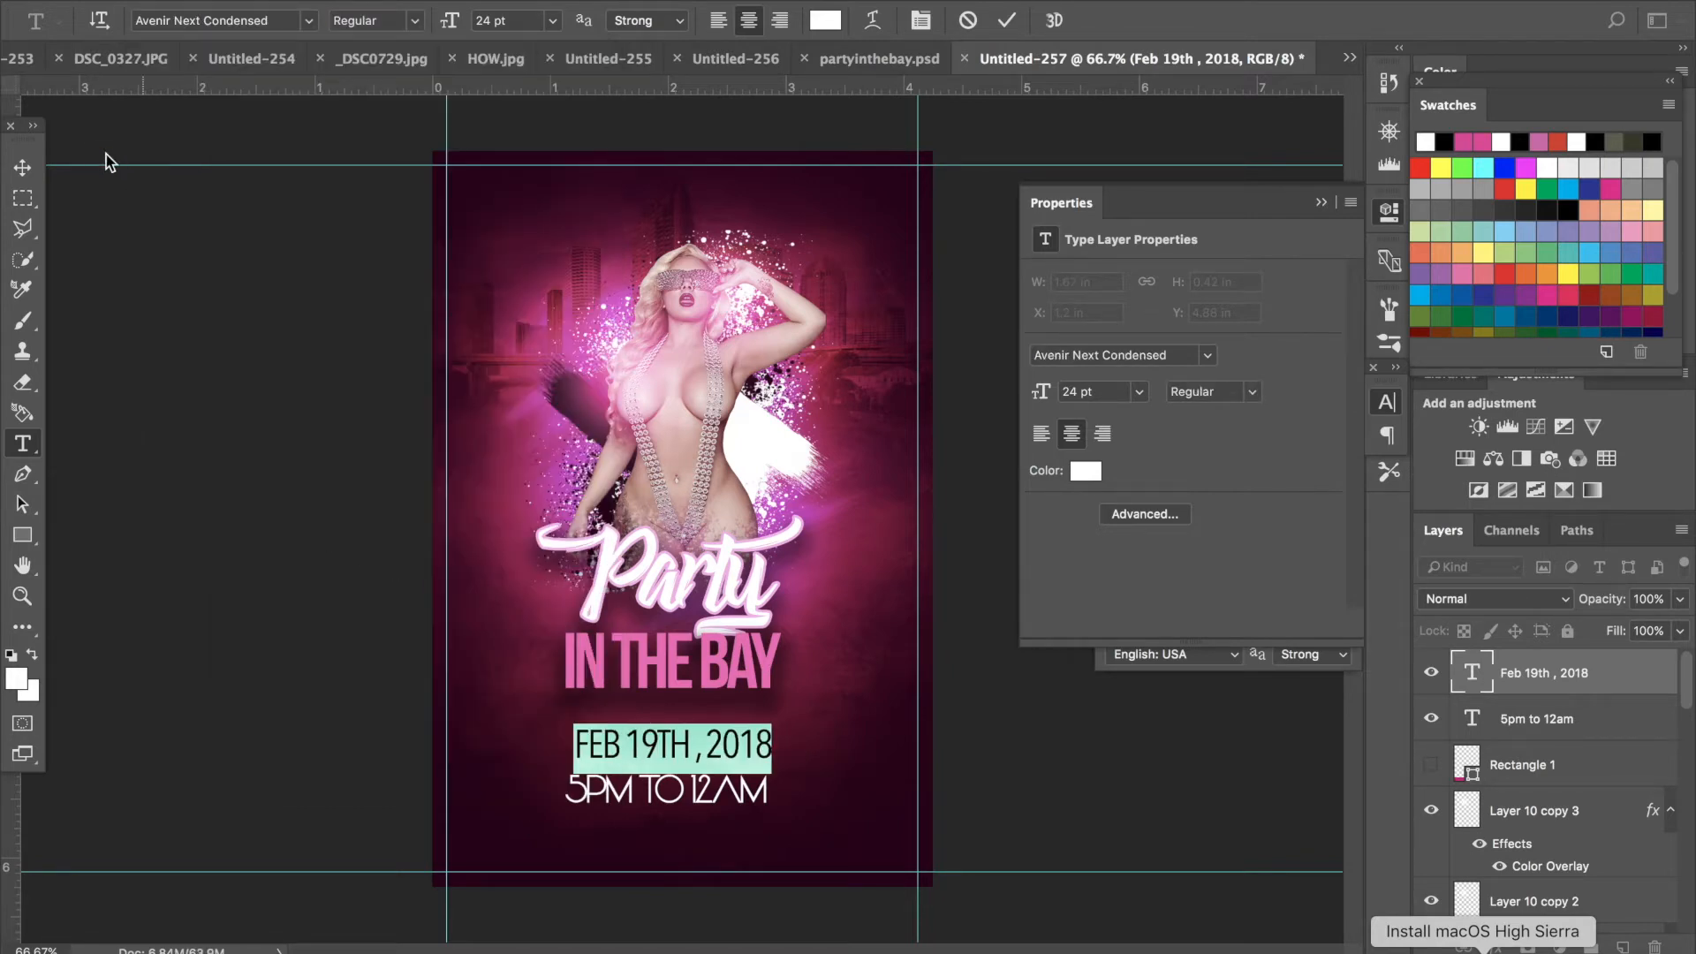
- Stretch the date text slightly wider and apply the transformation
click(22, 168)
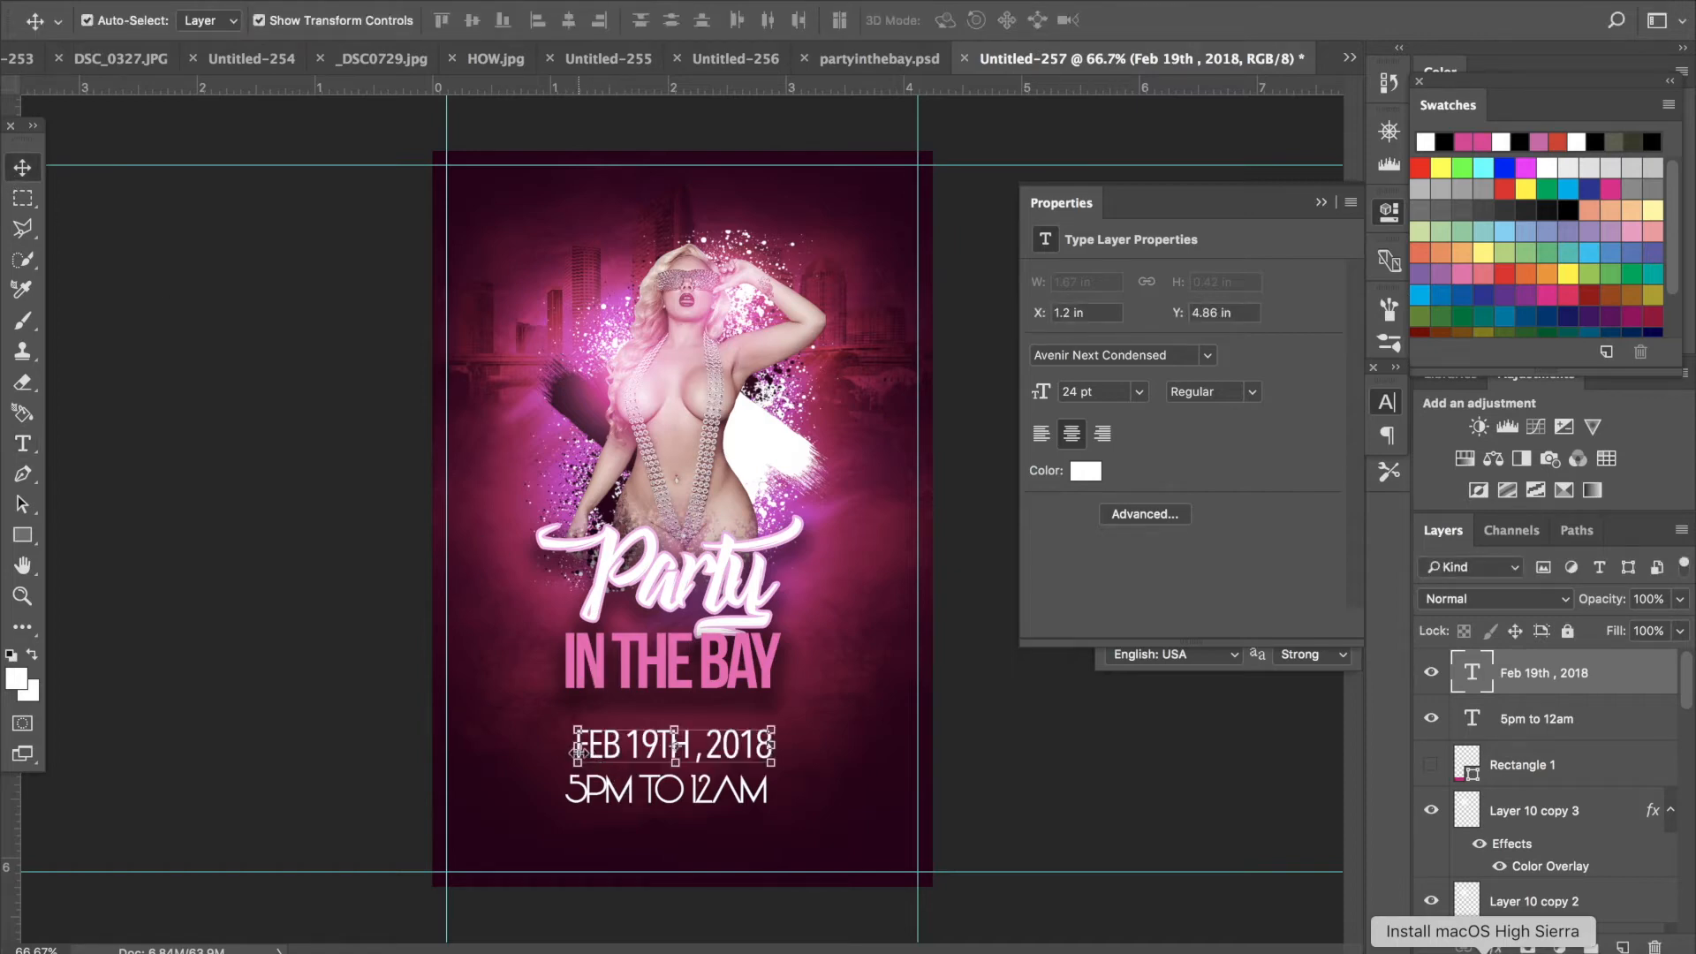
drag(577, 747, 561, 747)
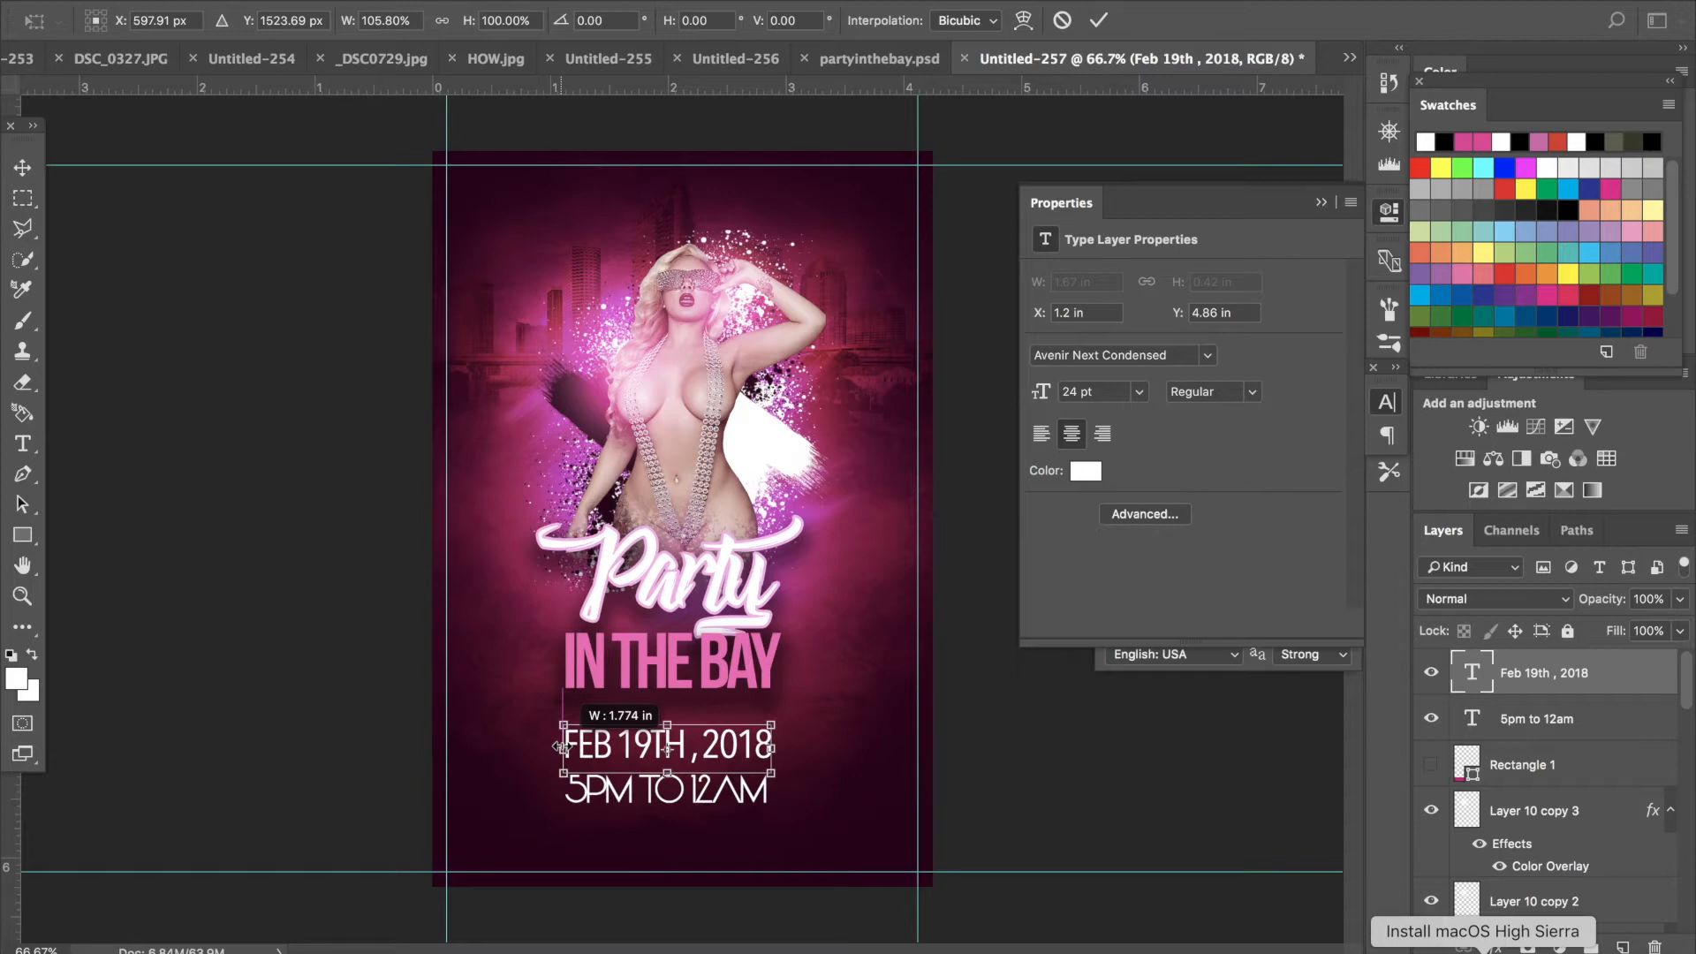
drag(566, 751, 560, 748)
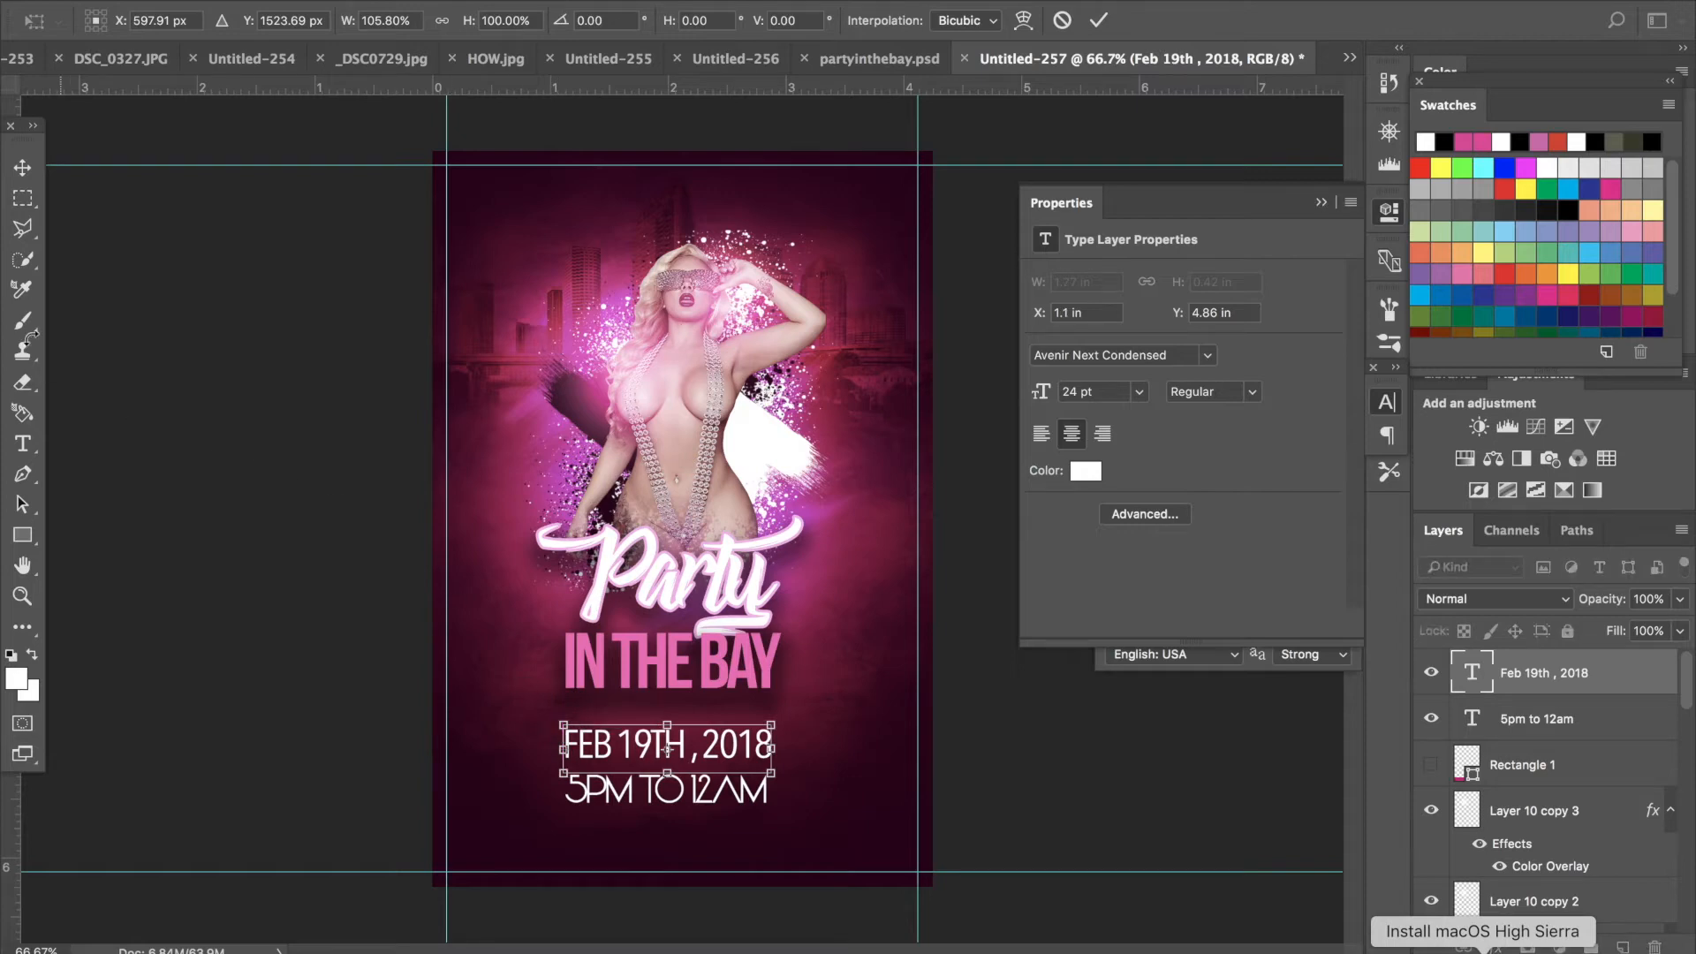
click(22, 168)
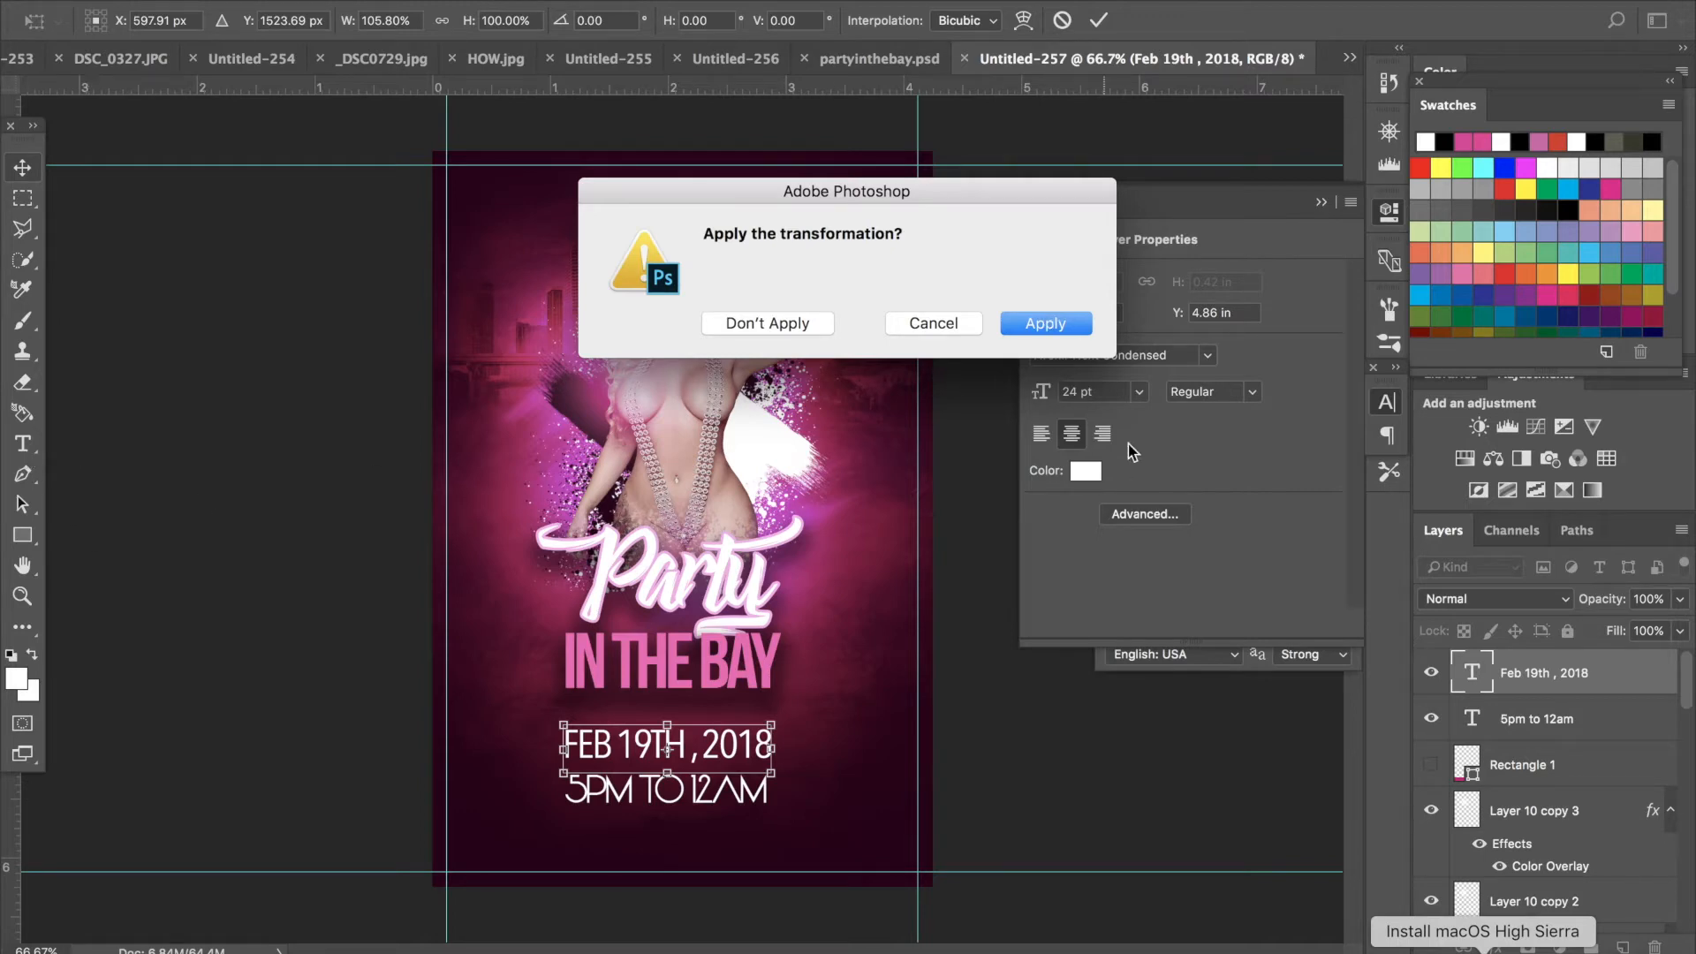
click(1046, 323)
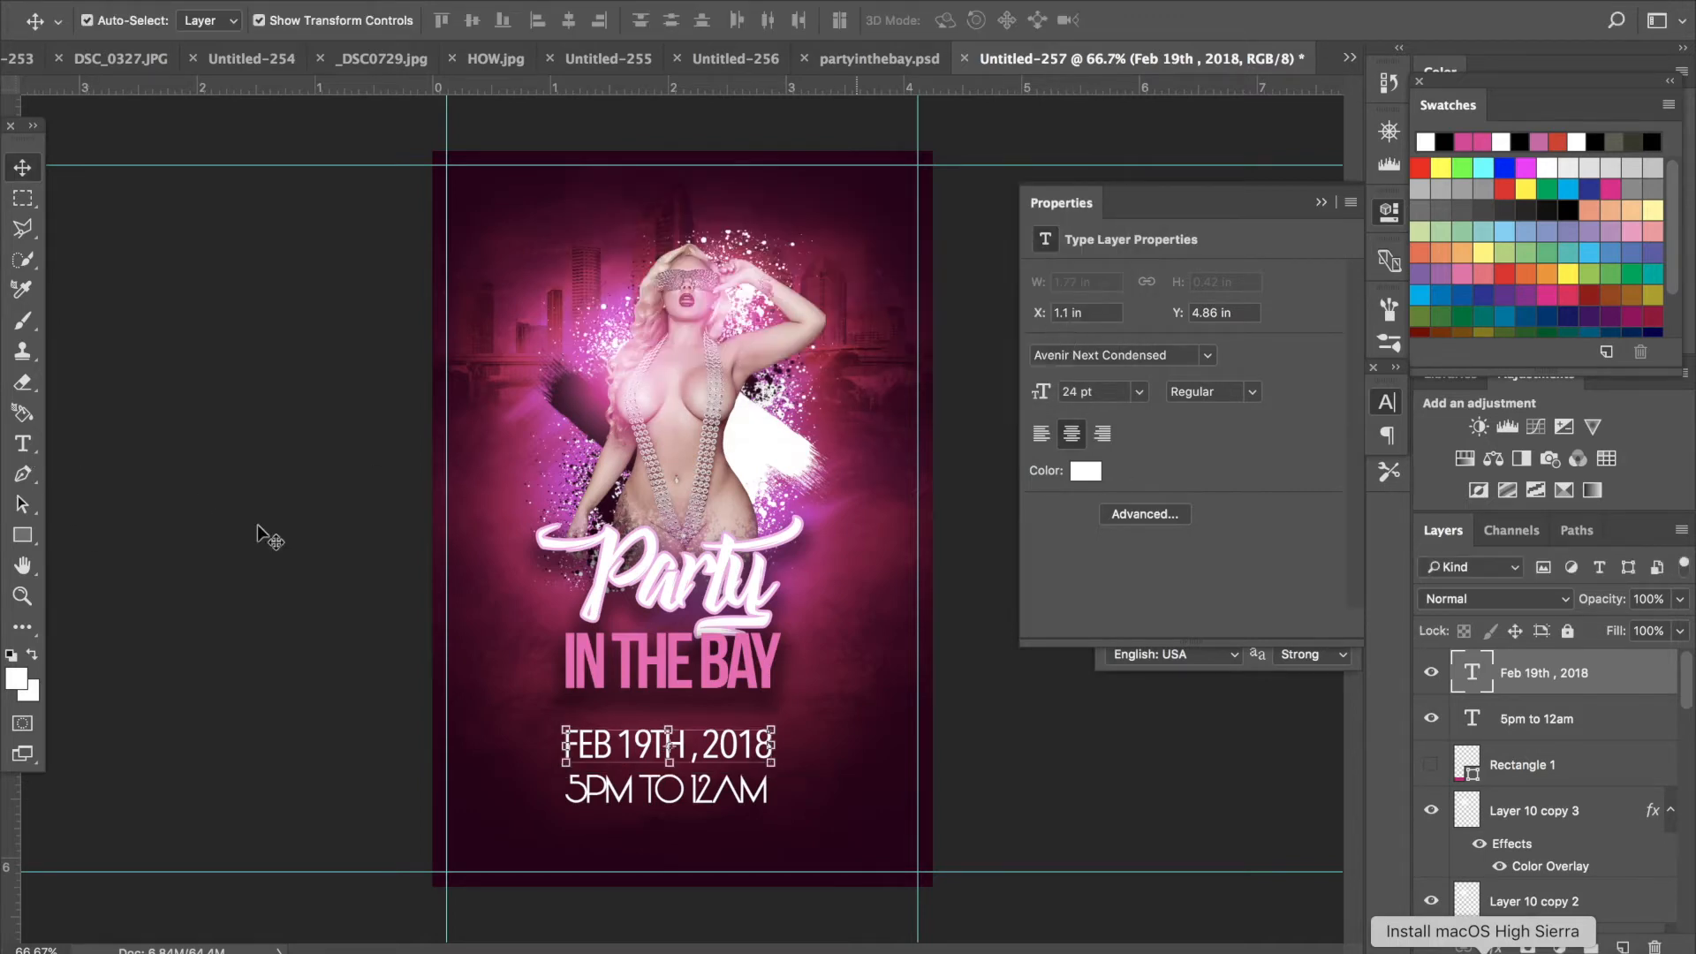
- Add the text ADDRESS TAMPA FL near the bottom edge of the flyer
click(21, 444)
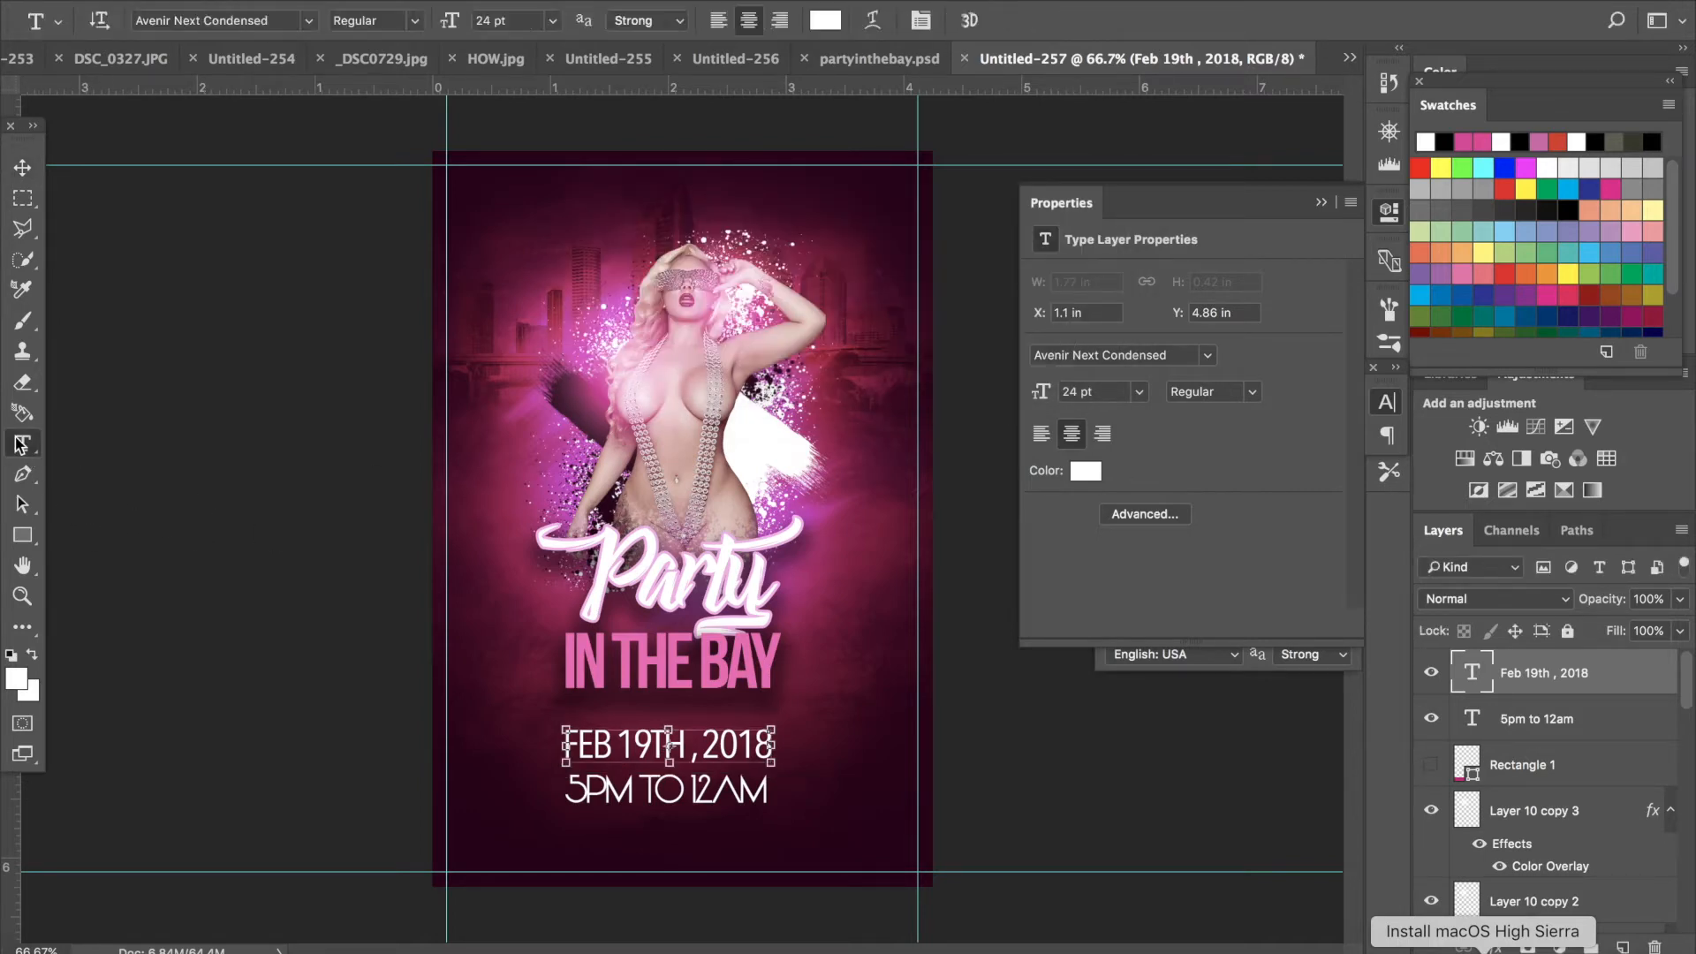
click(480, 855)
text(ADDR)
text(ESS TA)
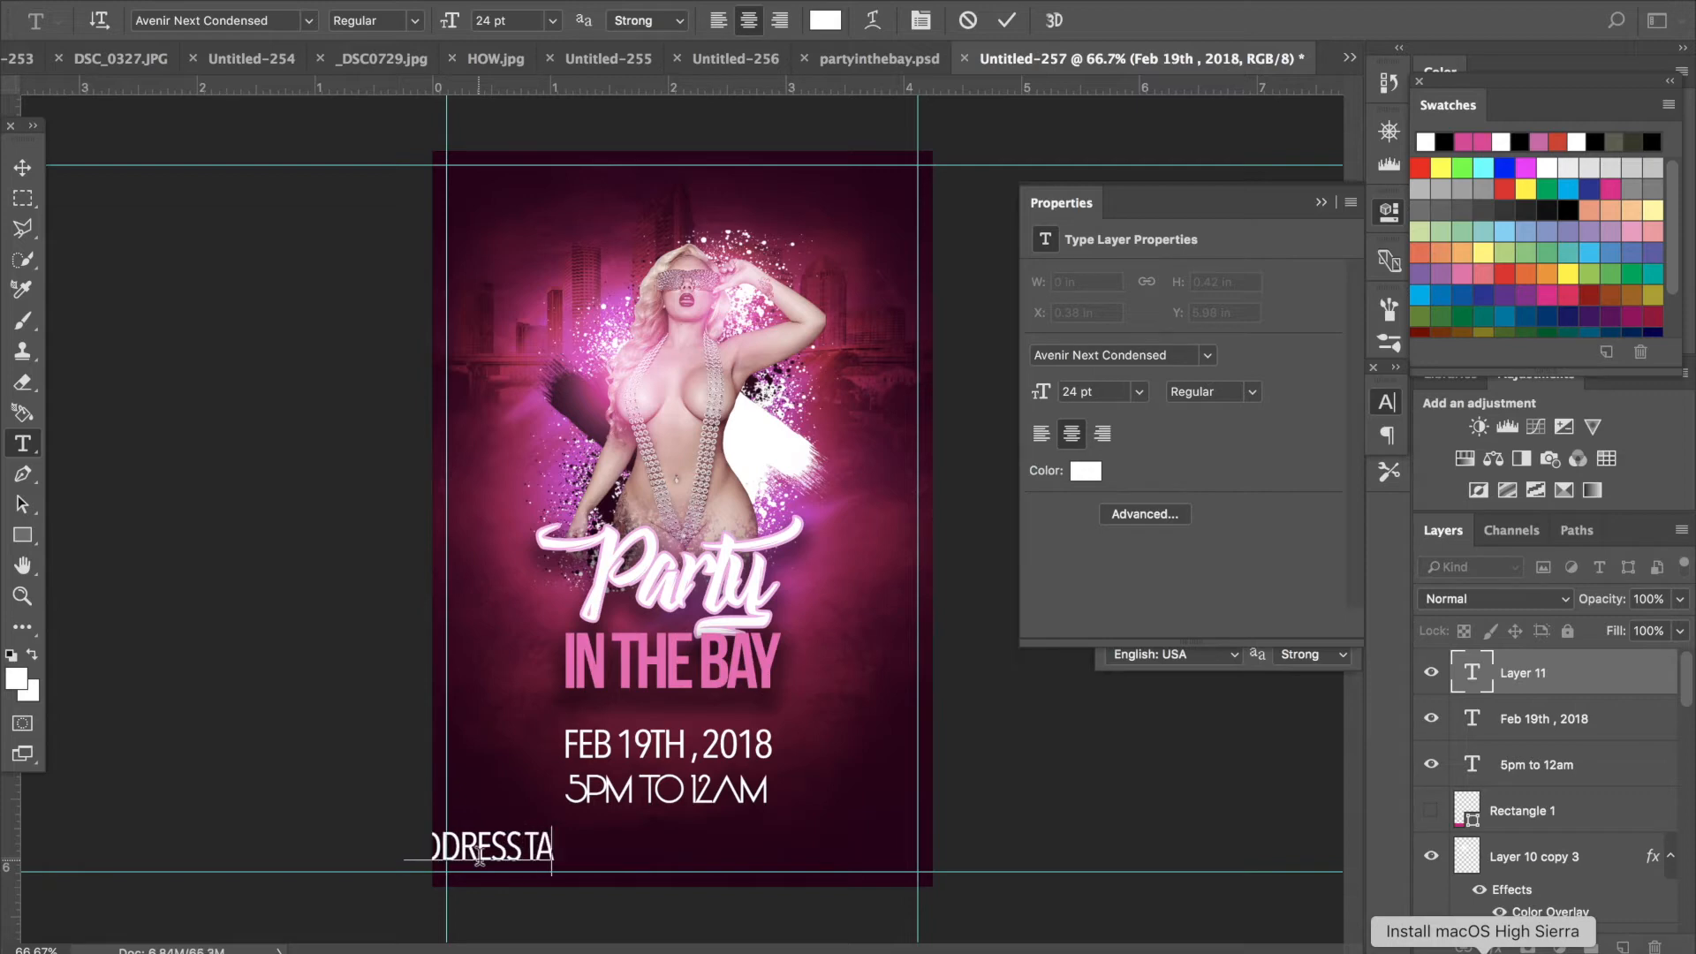
text(MPA FL)
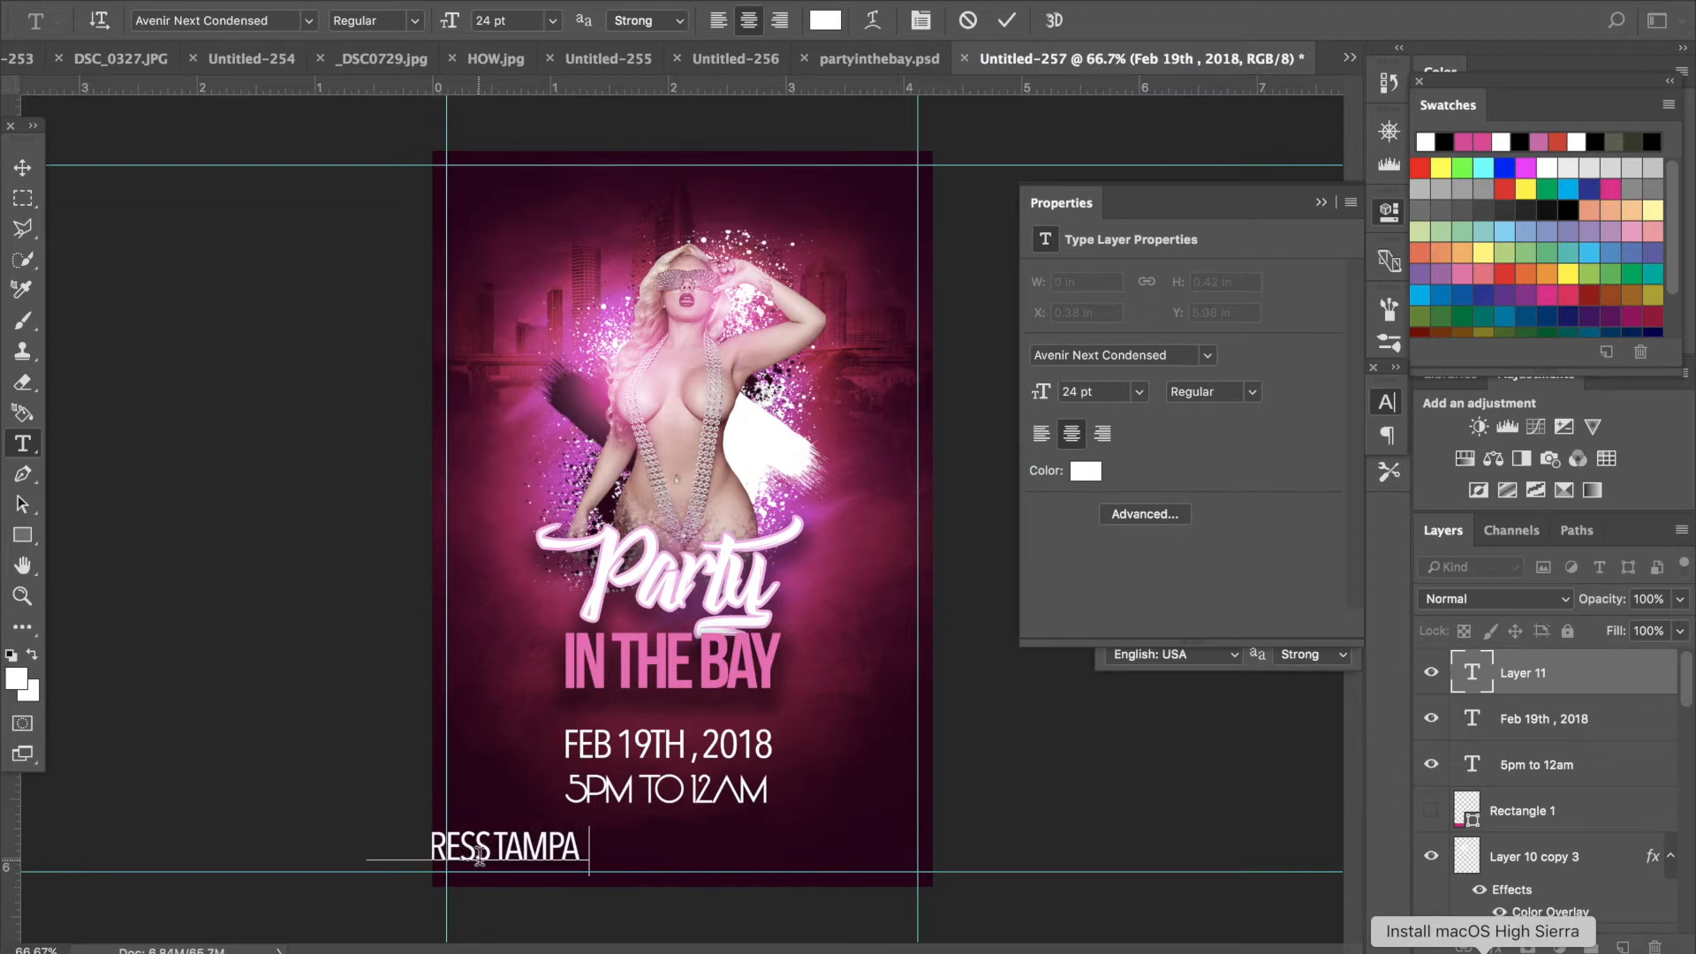
- Select the address text and set its size to 12 pt and its tracking to 500
drag(601, 840, 171, 857)
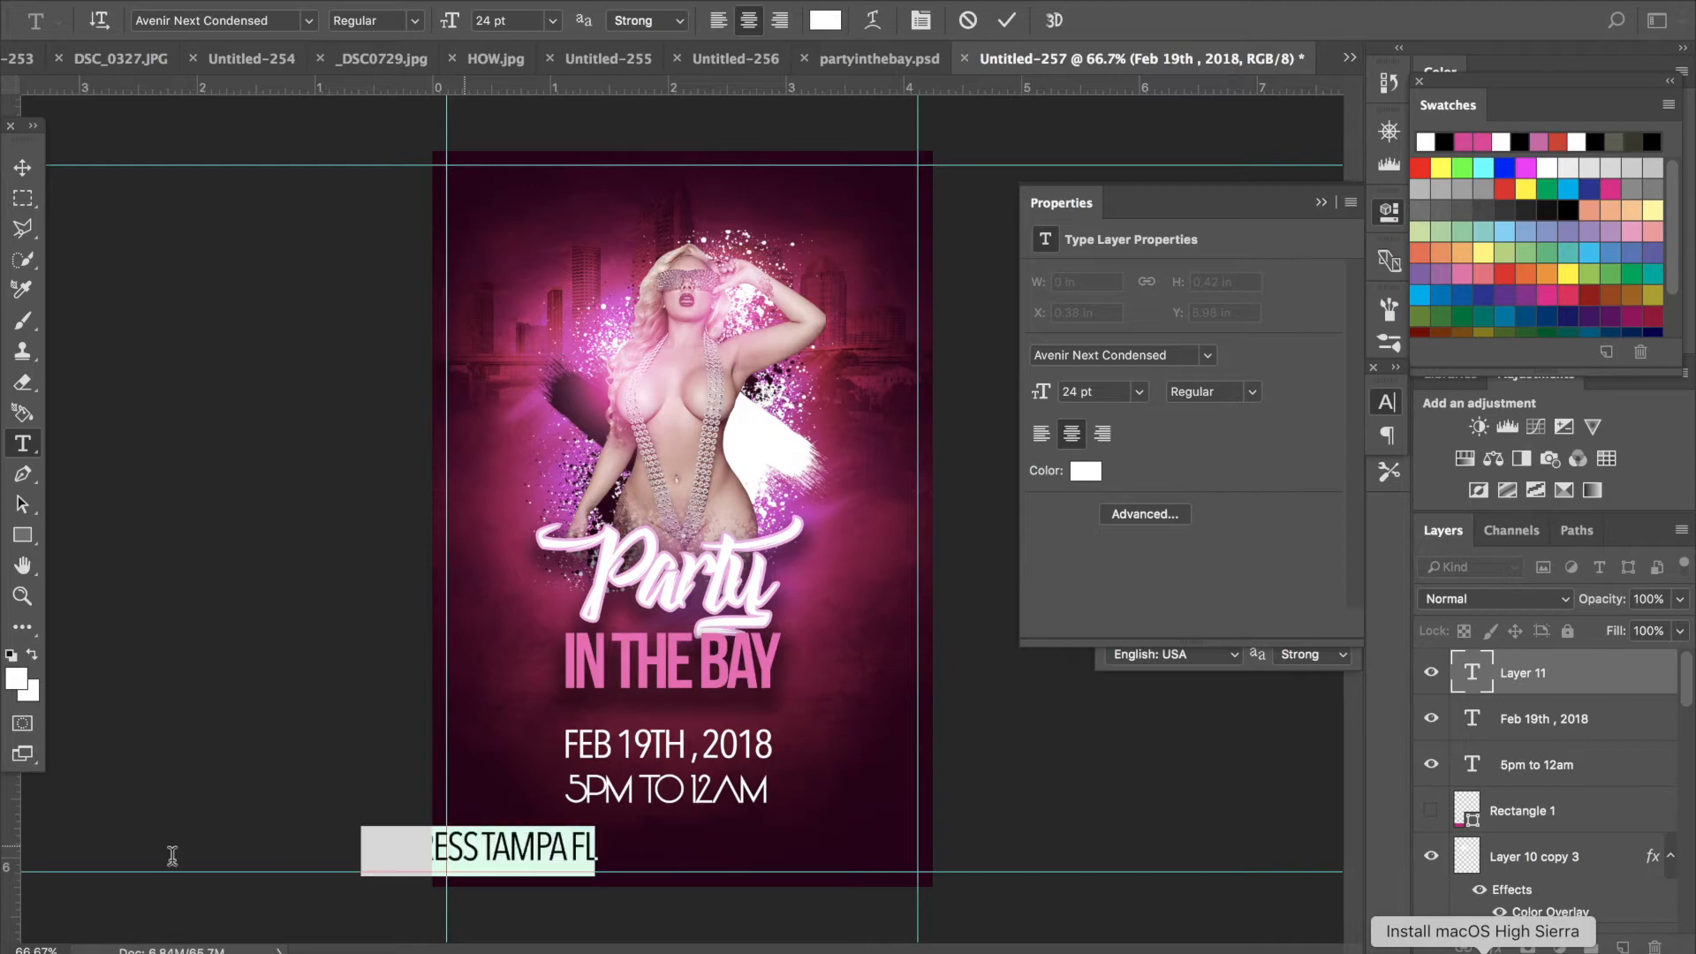
click(551, 27)
click(517, 176)
click(553, 21)
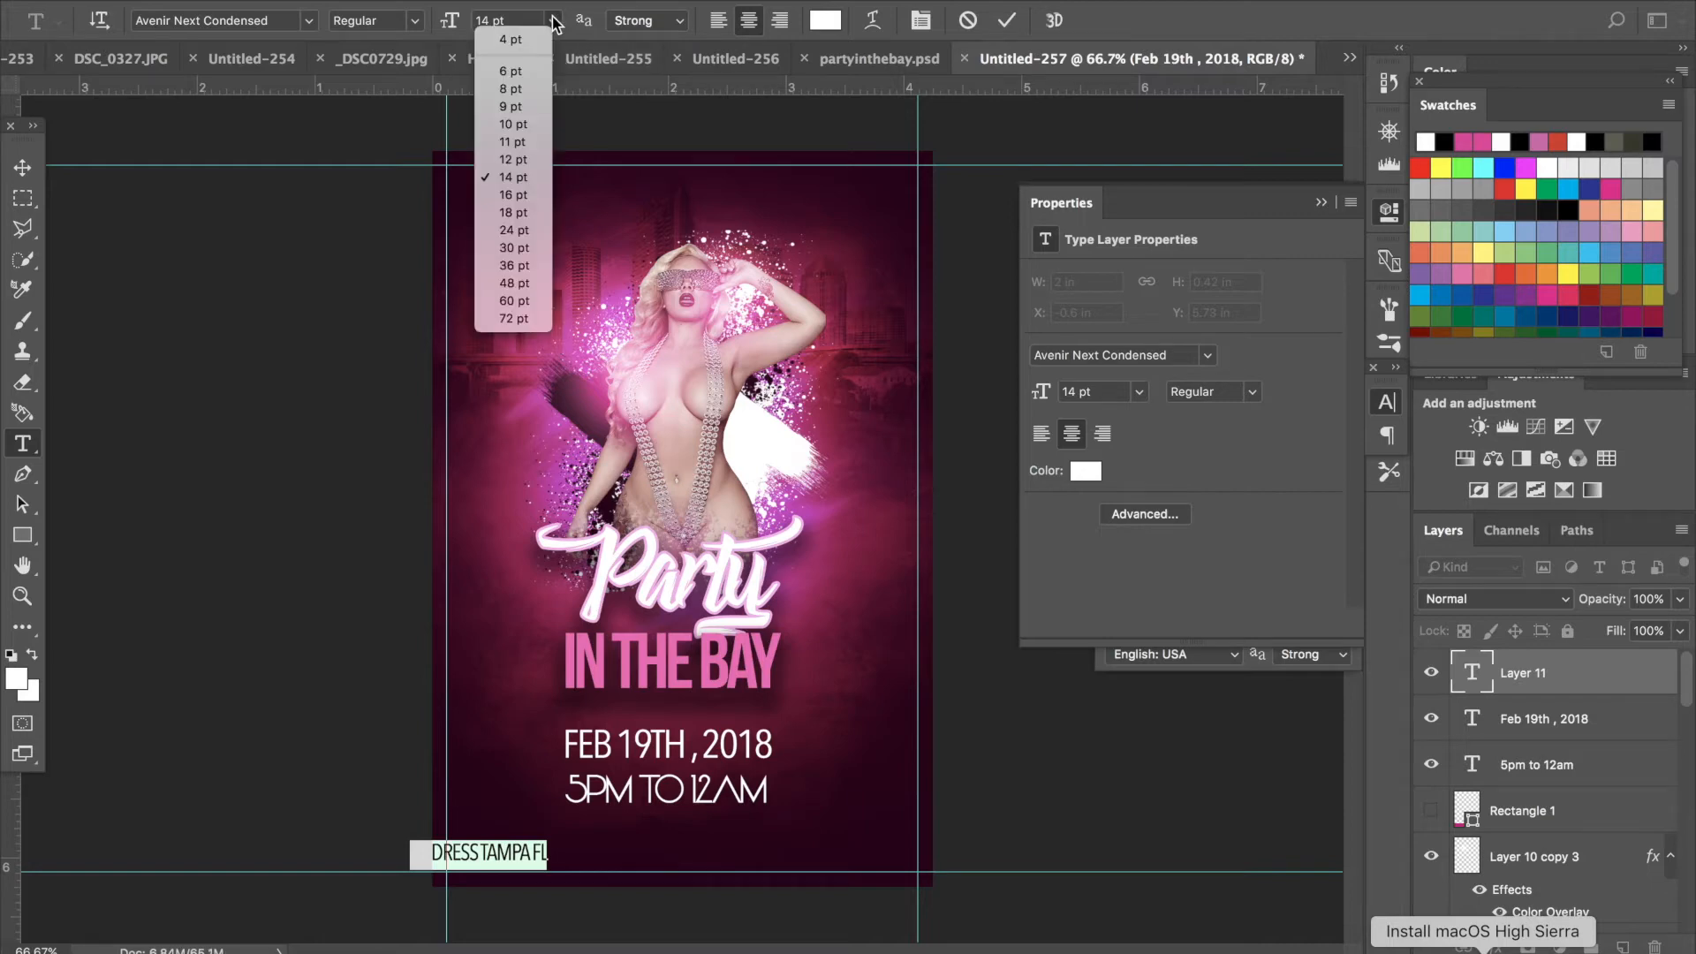
click(532, 164)
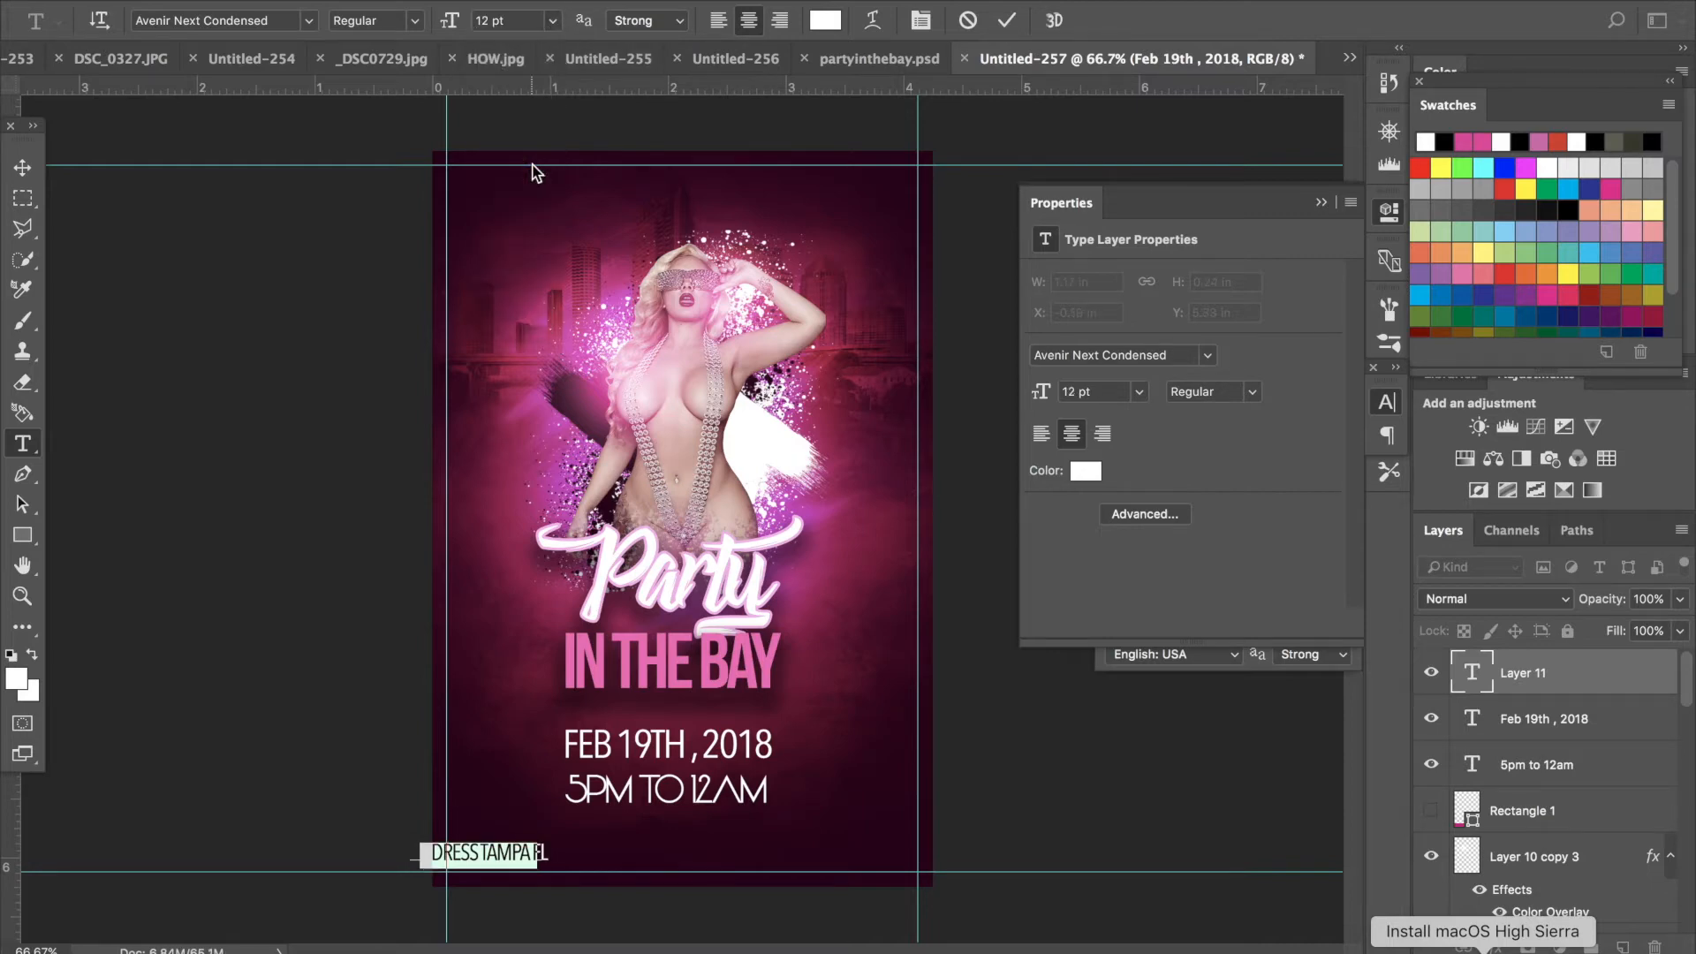
click(919, 19)
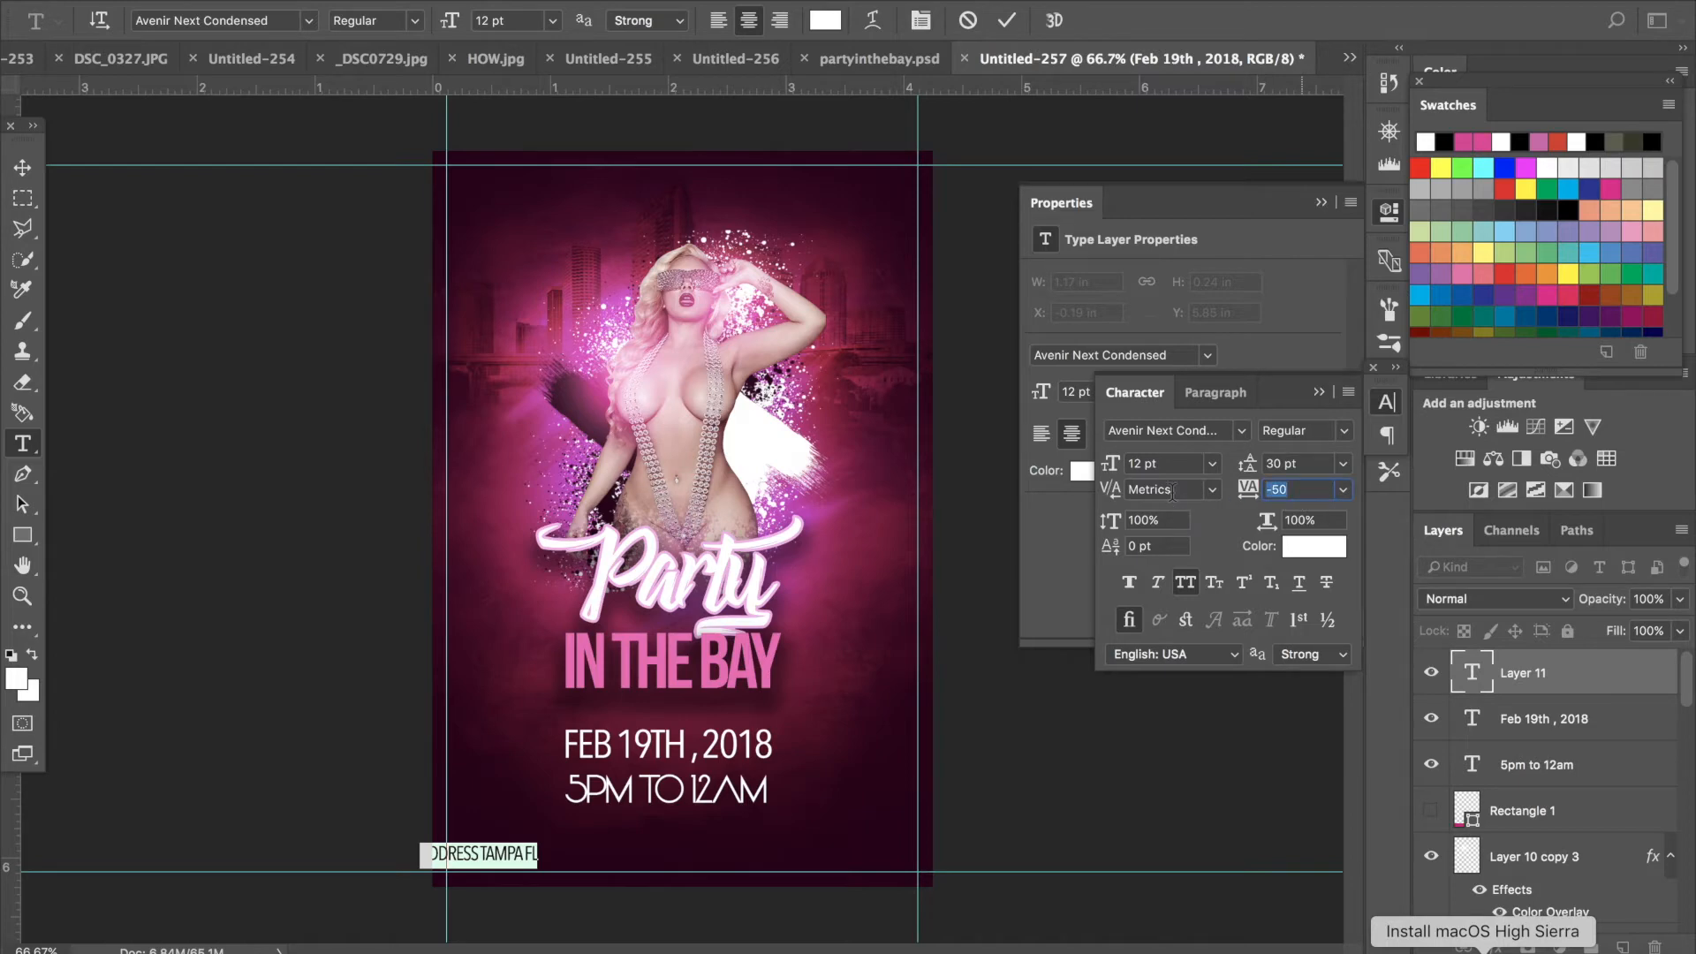
text(500)
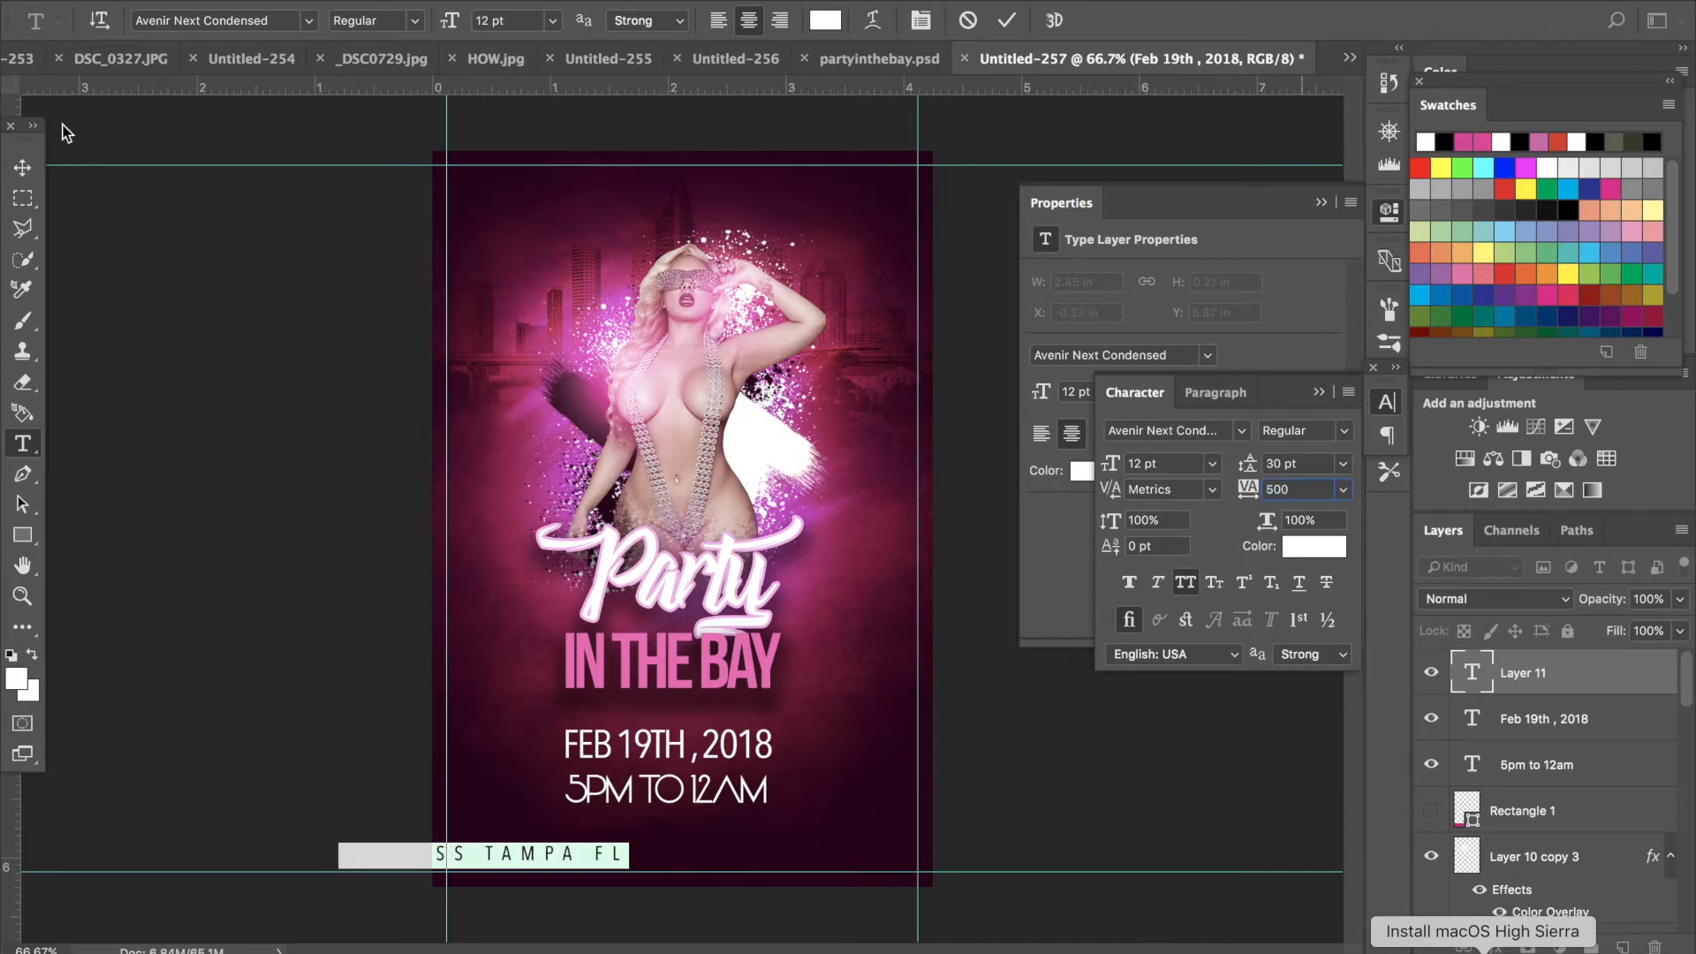
- Center the address text along the bottom and color it pink ff006f
click(34, 164)
drag(585, 852, 736, 843)
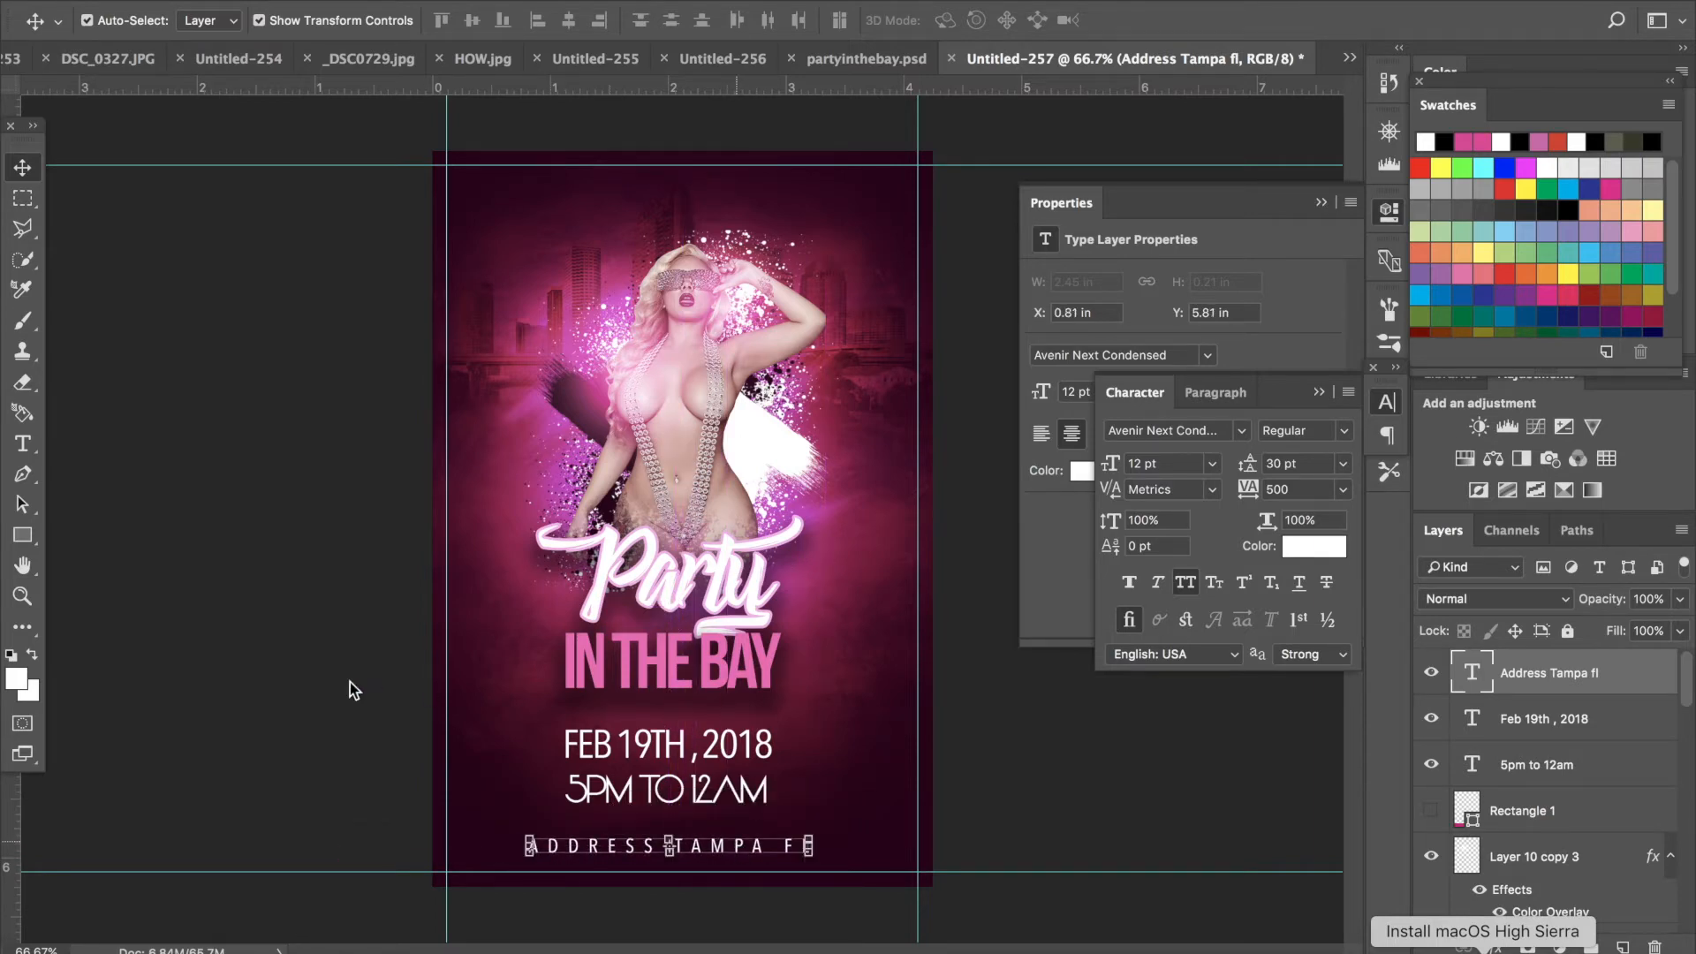
click(23, 443)
click(804, 846)
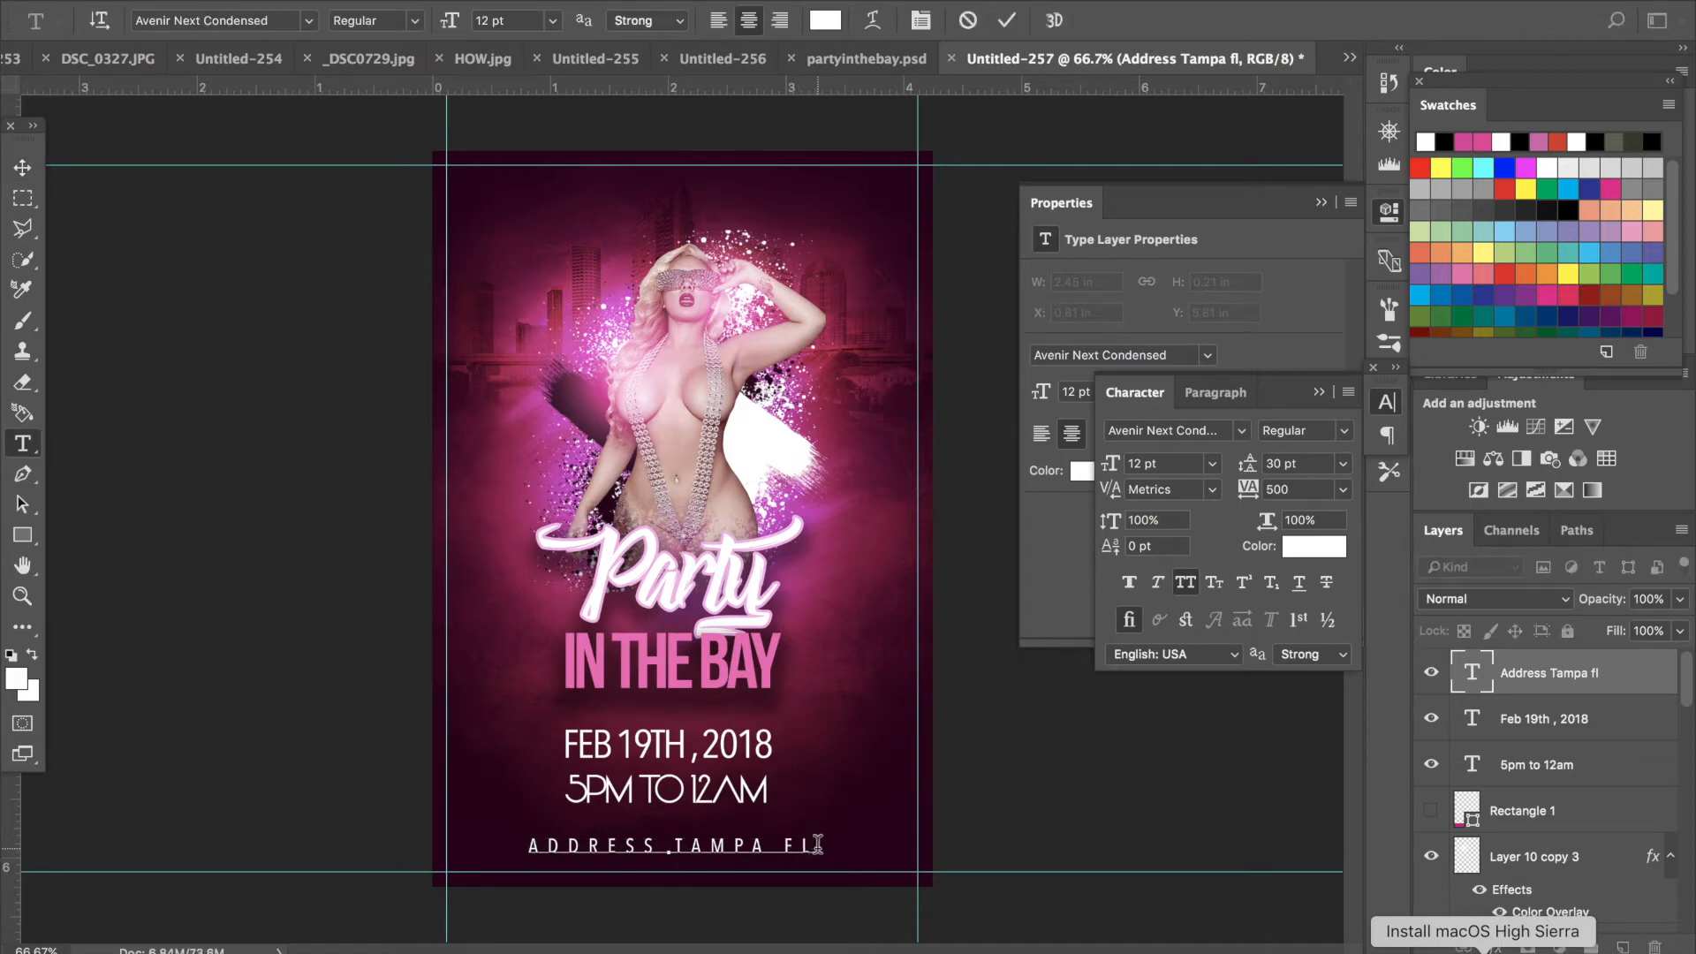
drag(817, 845, 458, 828)
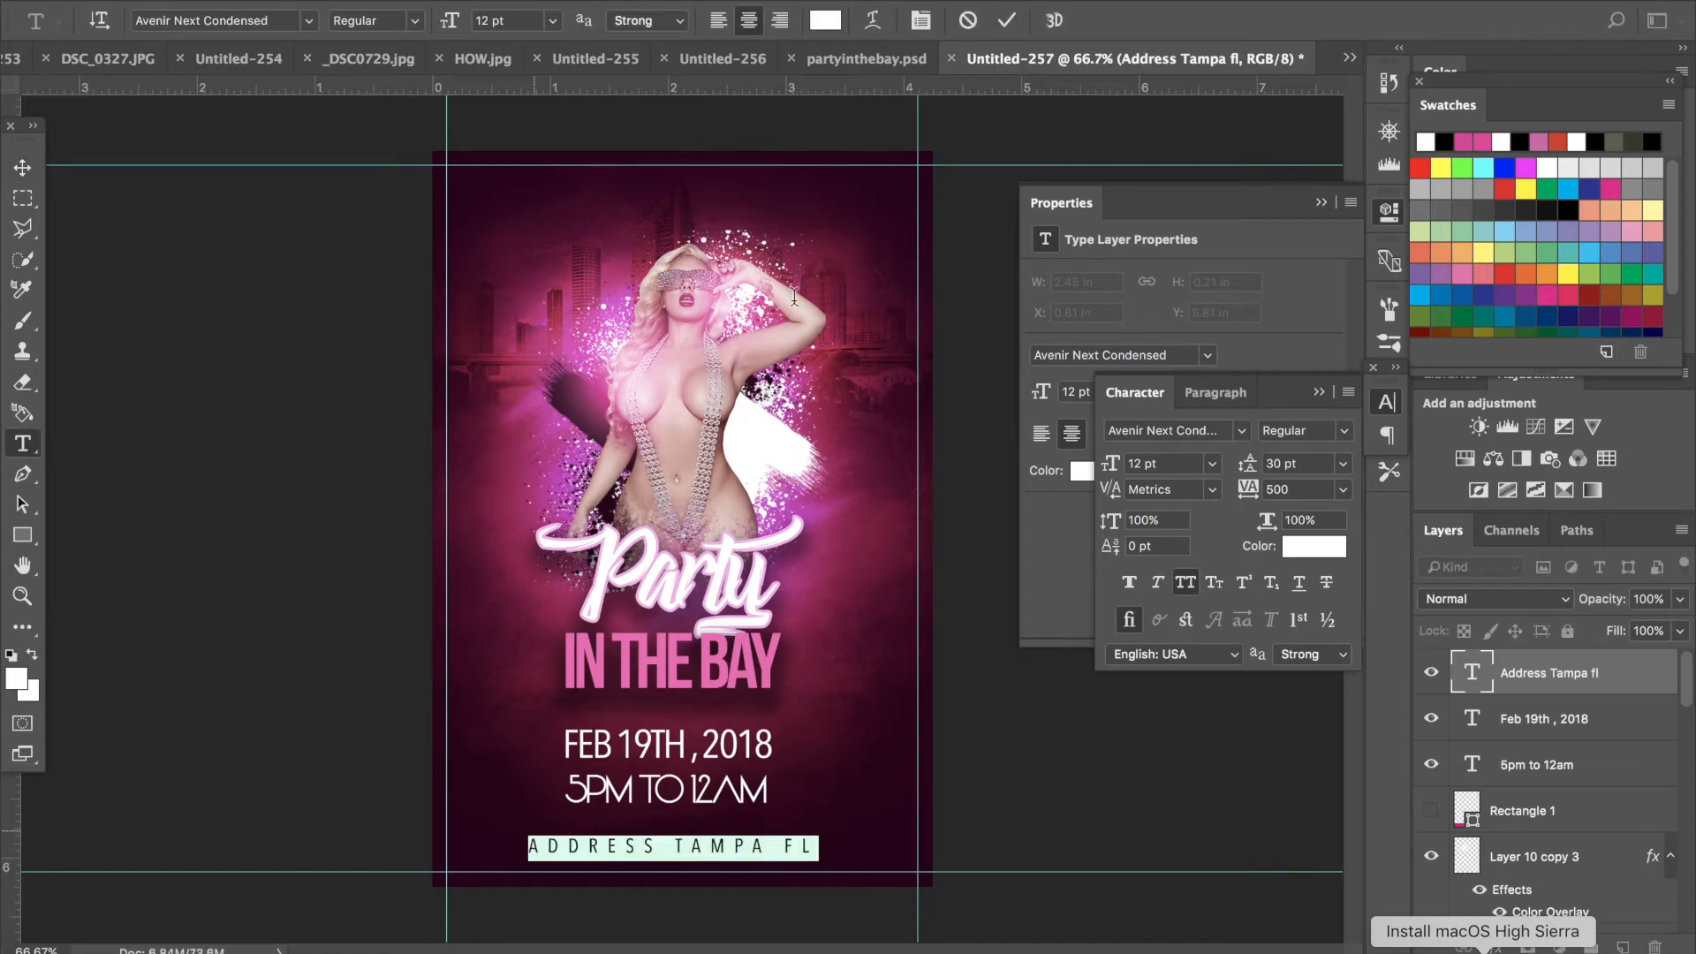
click(825, 20)
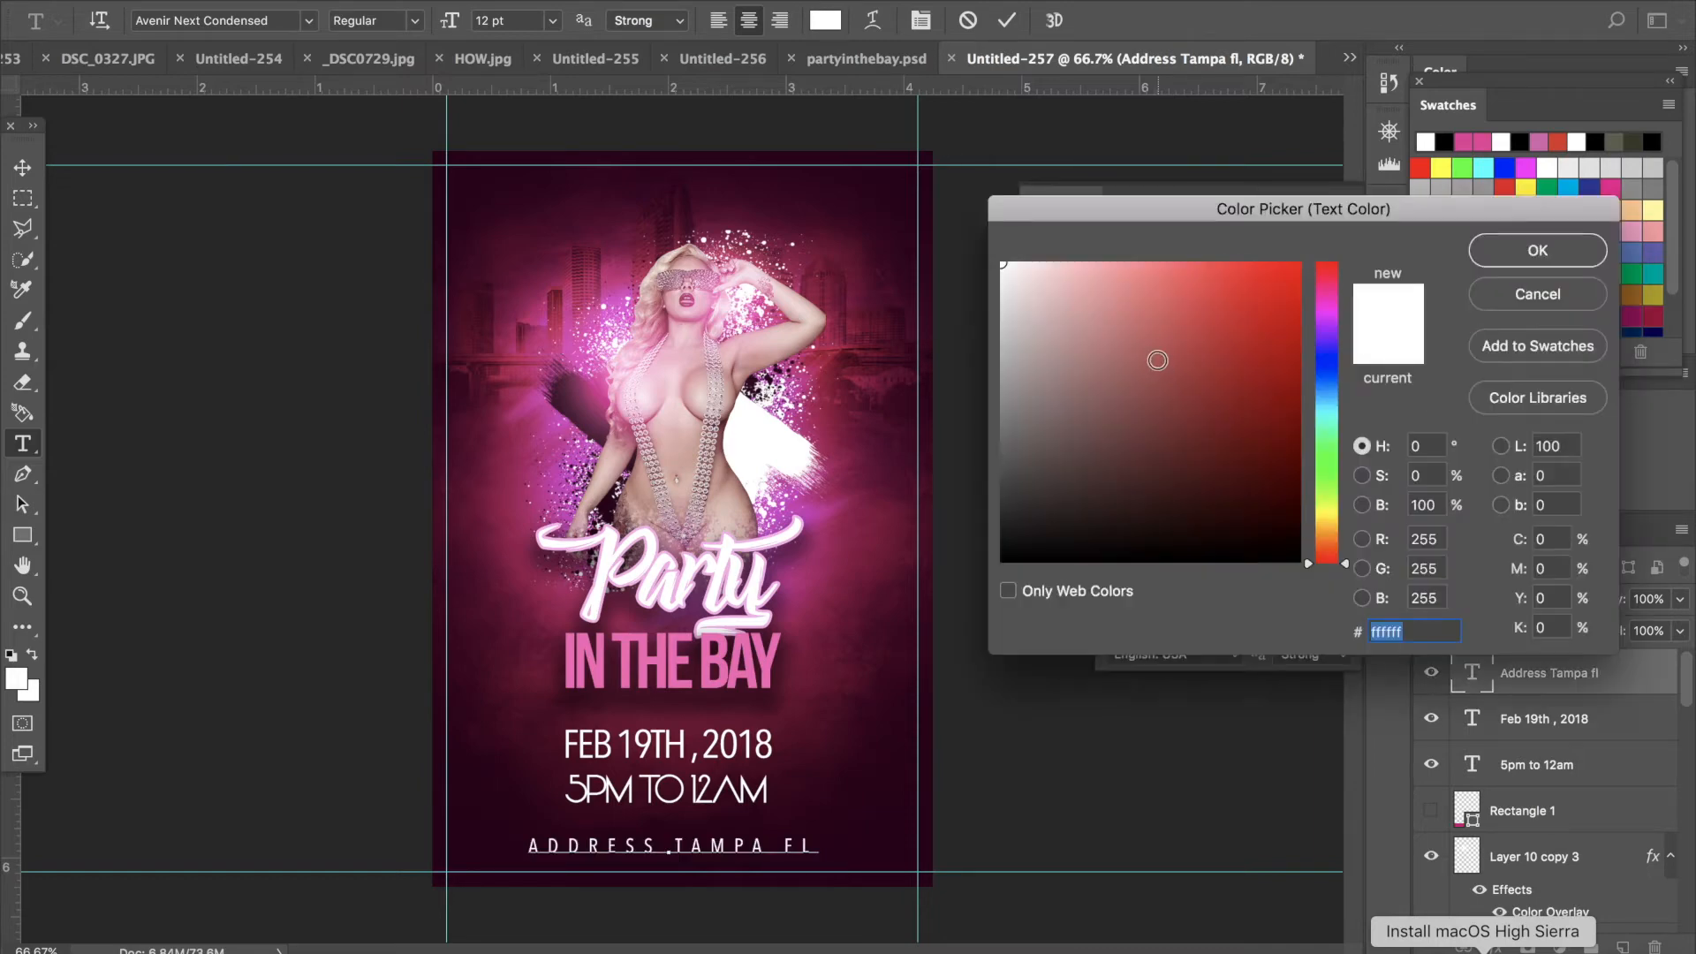
click(894, 388)
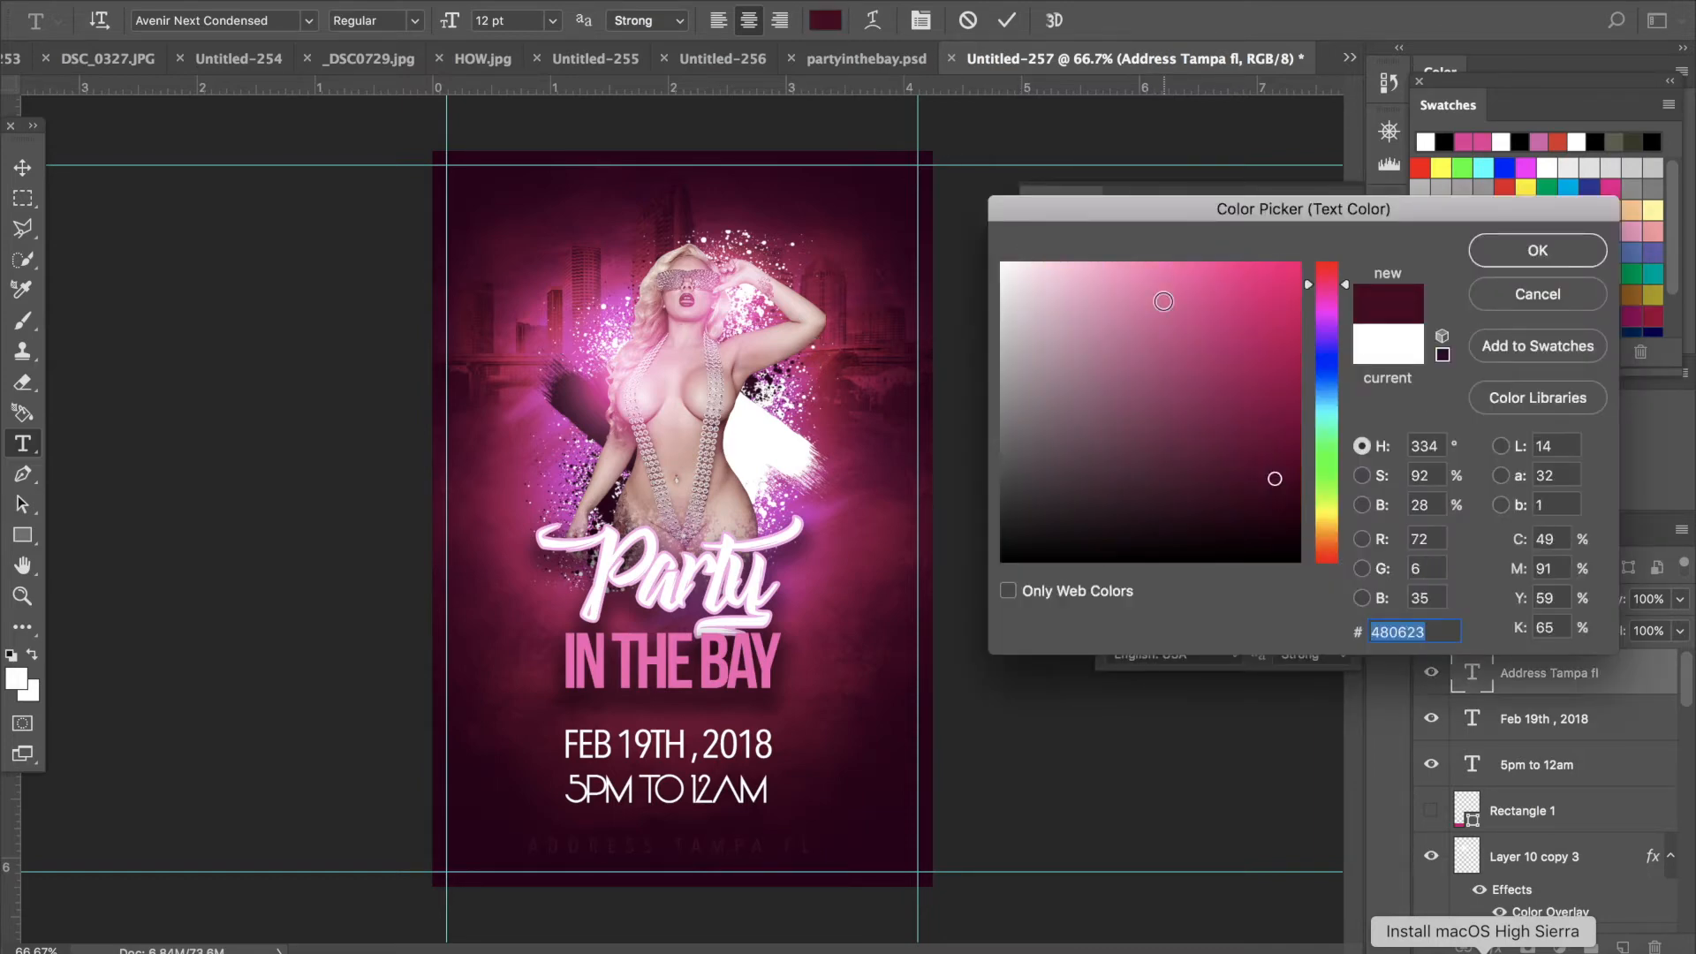
click(1274, 262)
drag(1373, 233, 1374, 239)
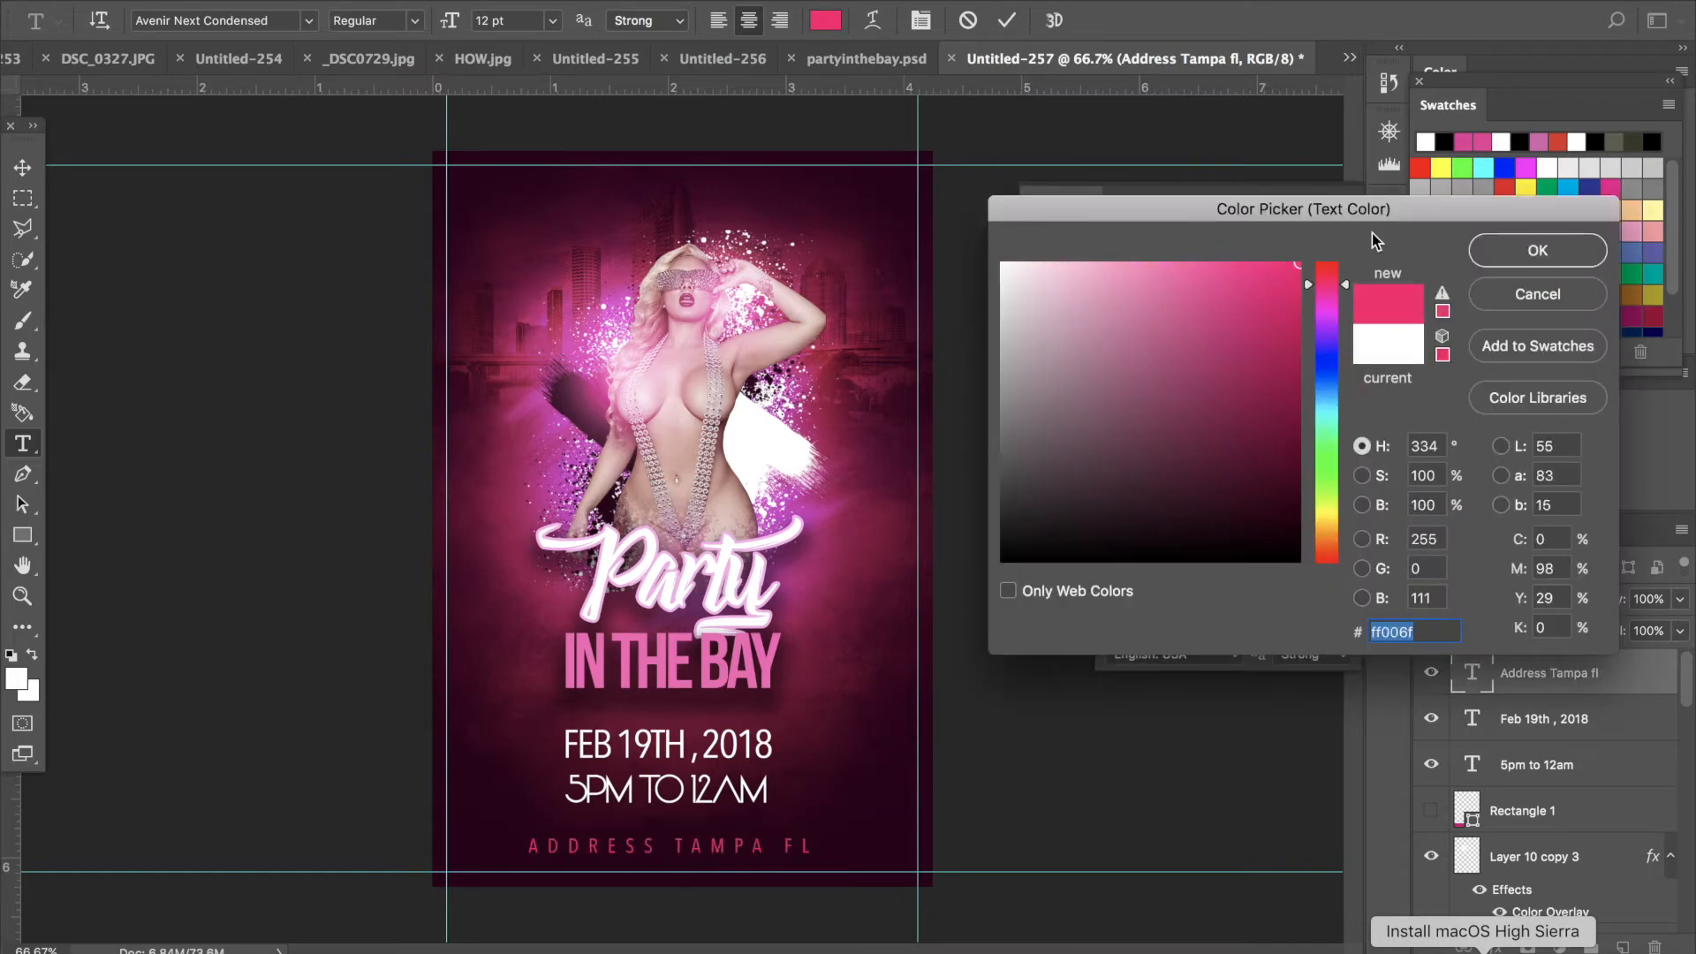
click(1523, 254)
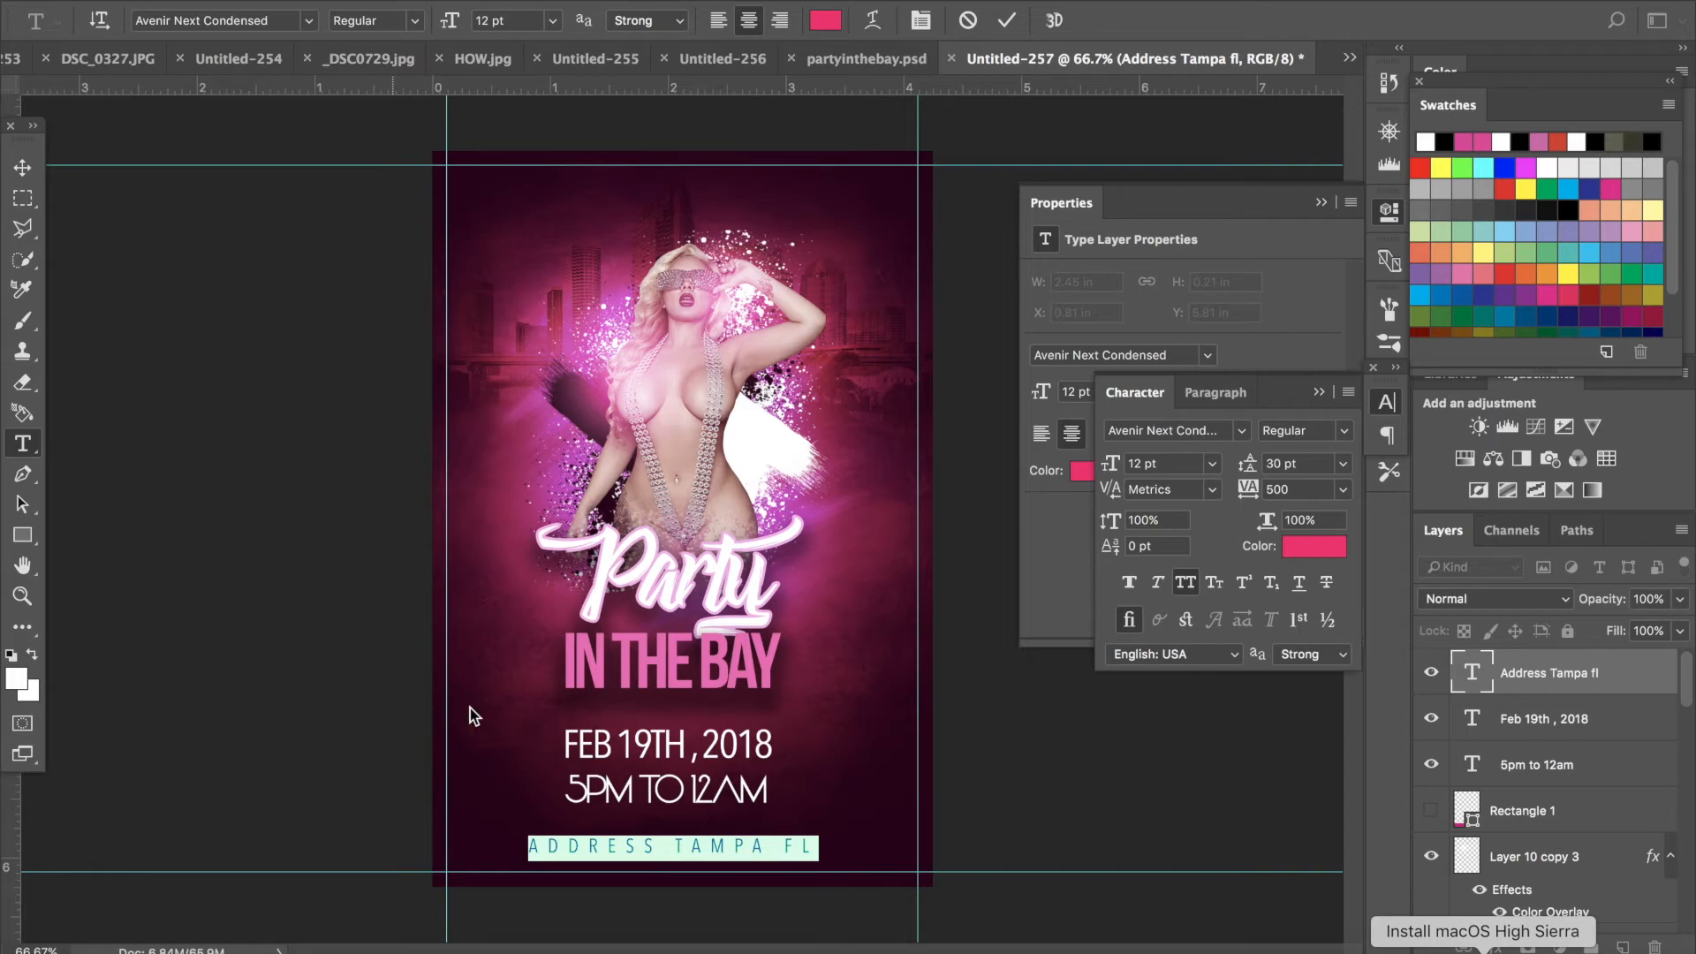
- Draw a white rectangle over the date and time text and move its layer beneath the text layers
key(super+Return)
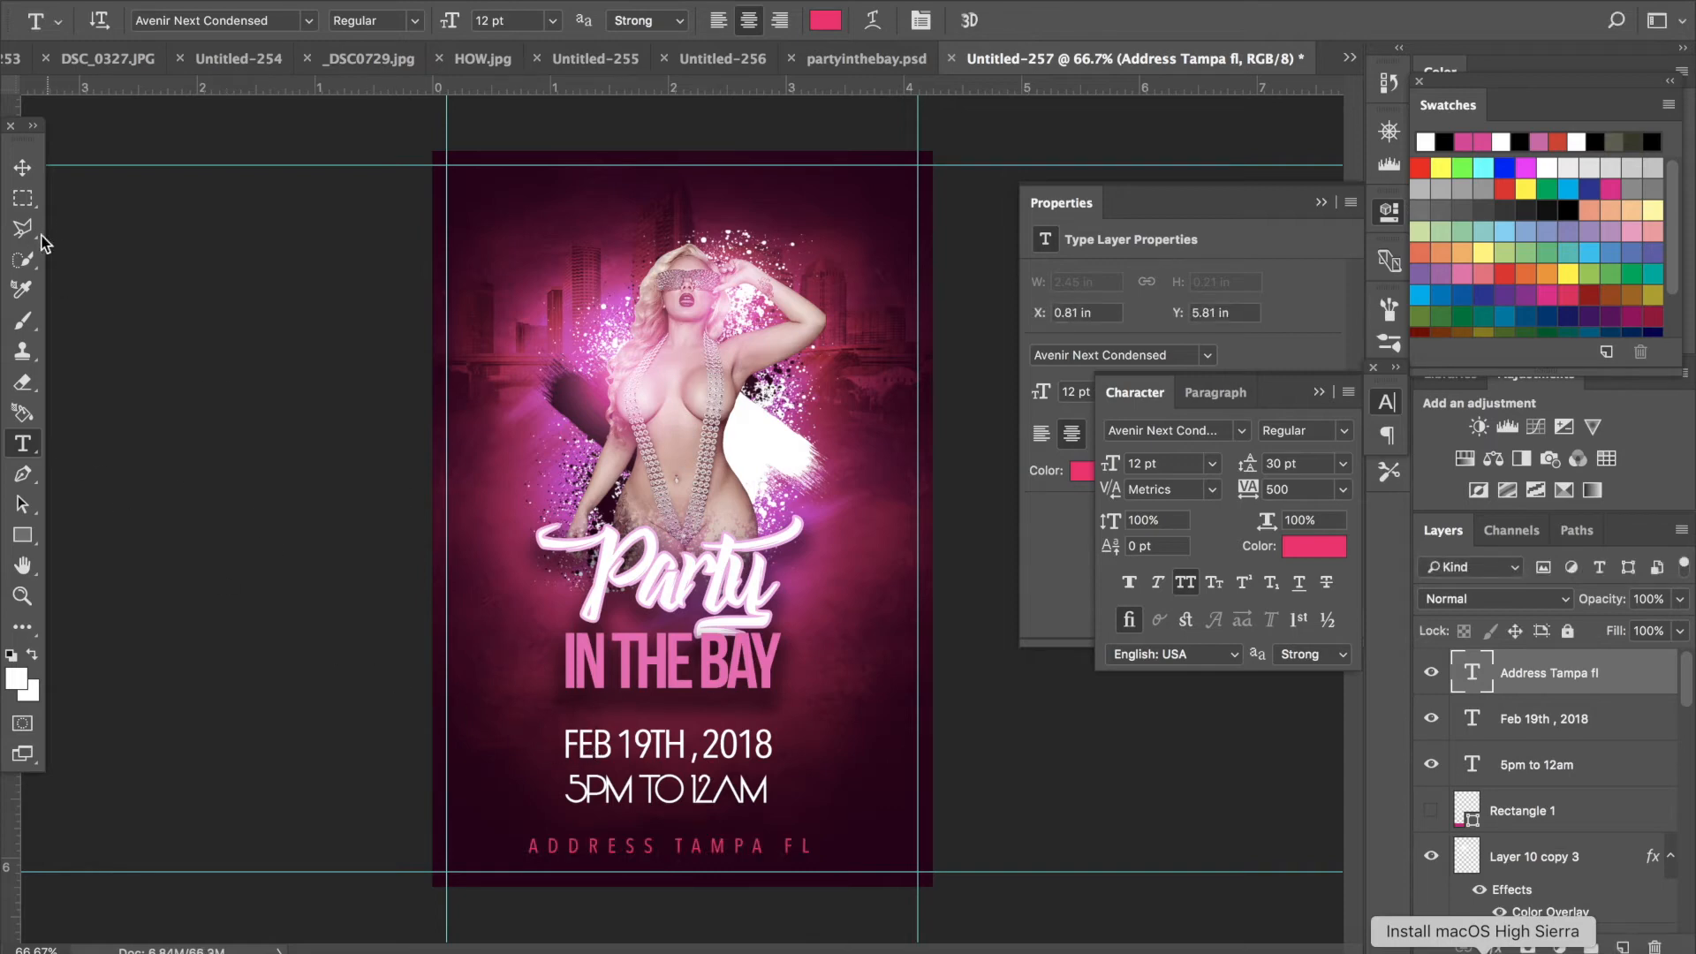
click(22, 535)
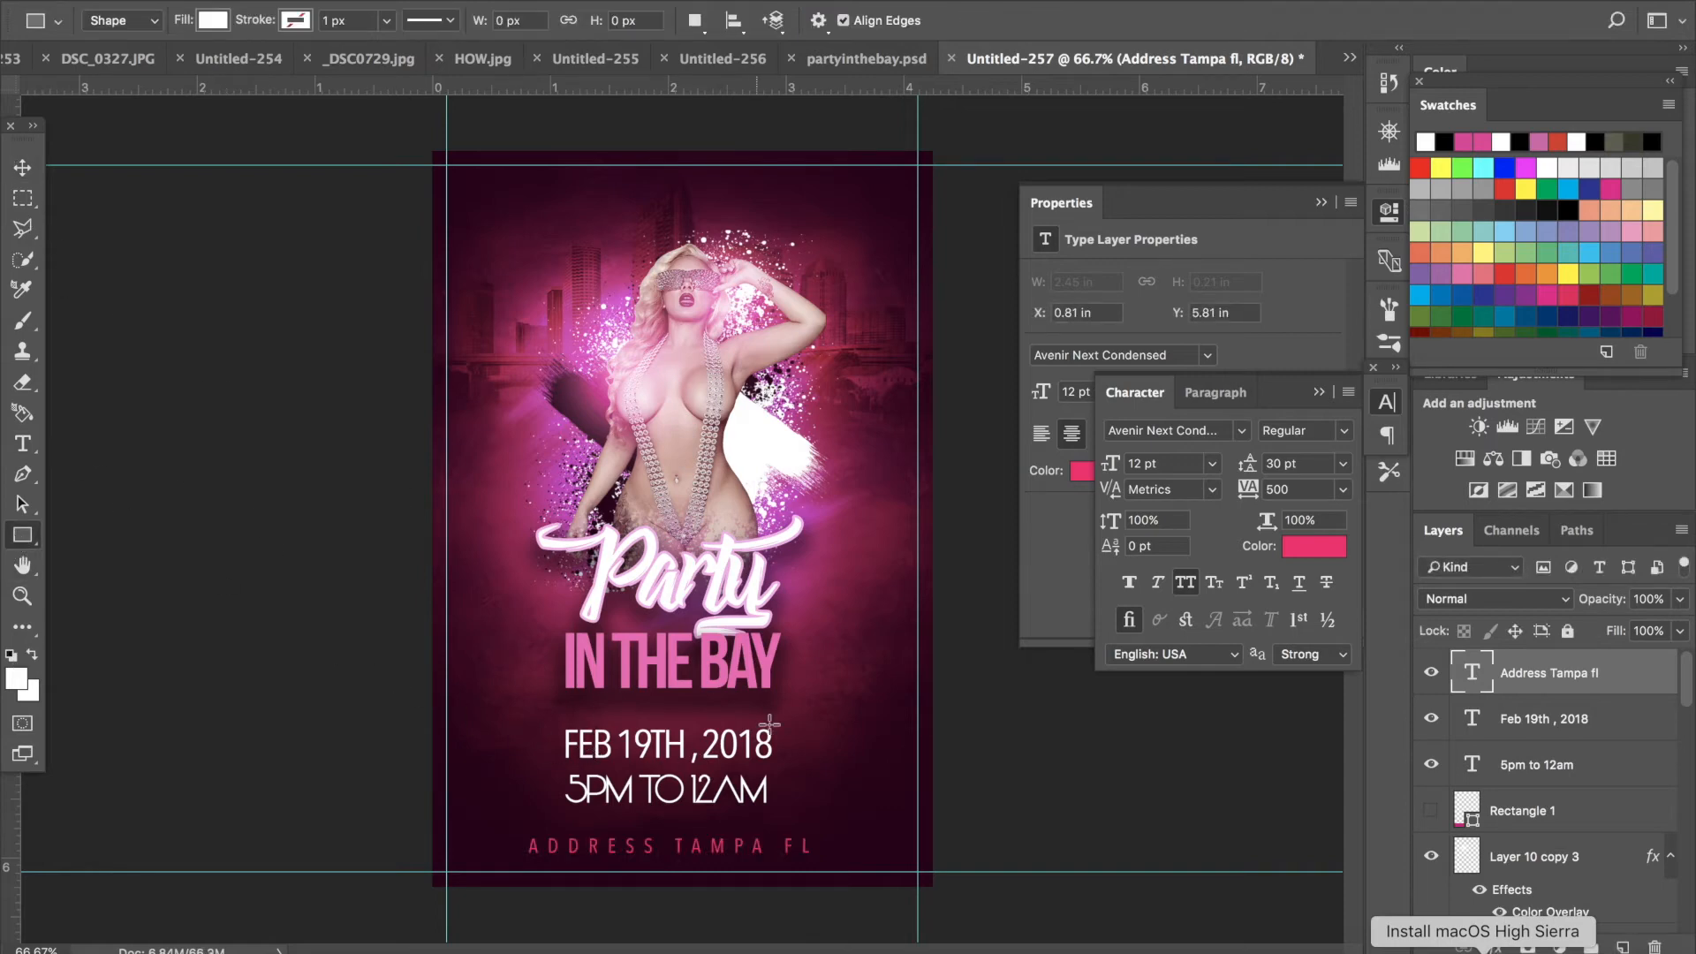
mouse_move(762, 717)
mouse_down()
mouse_move(508, 786)
mouse_move(548, 818)
mouse_up()
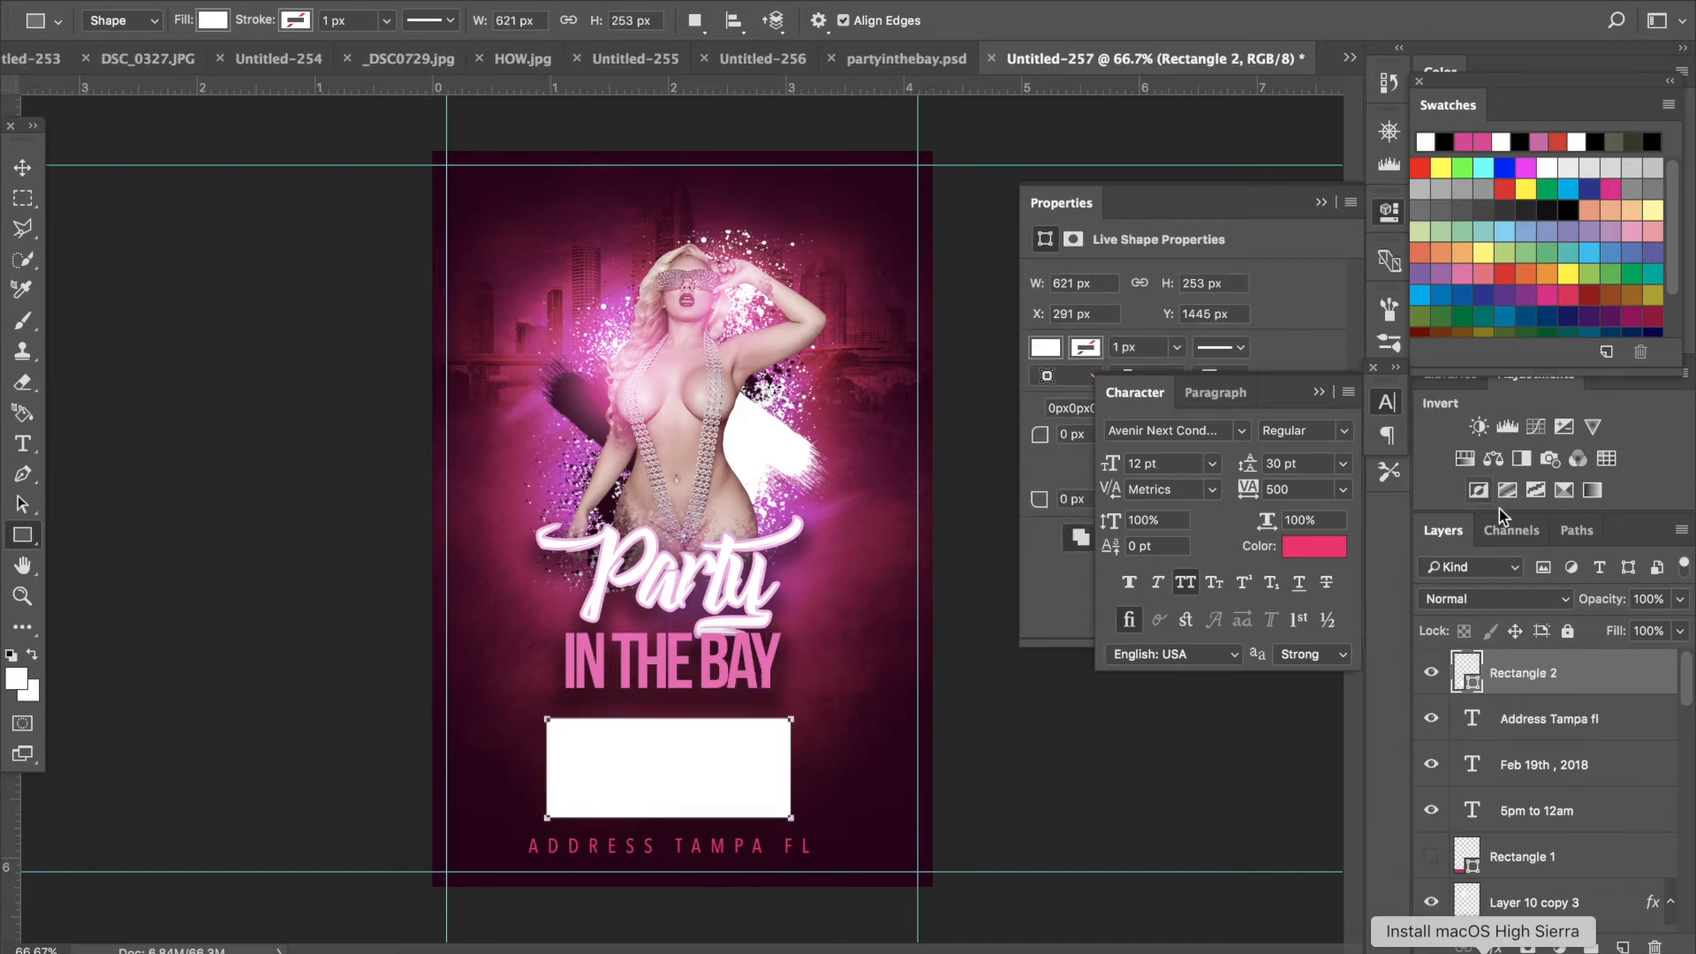
drag(1578, 674, 1555, 835)
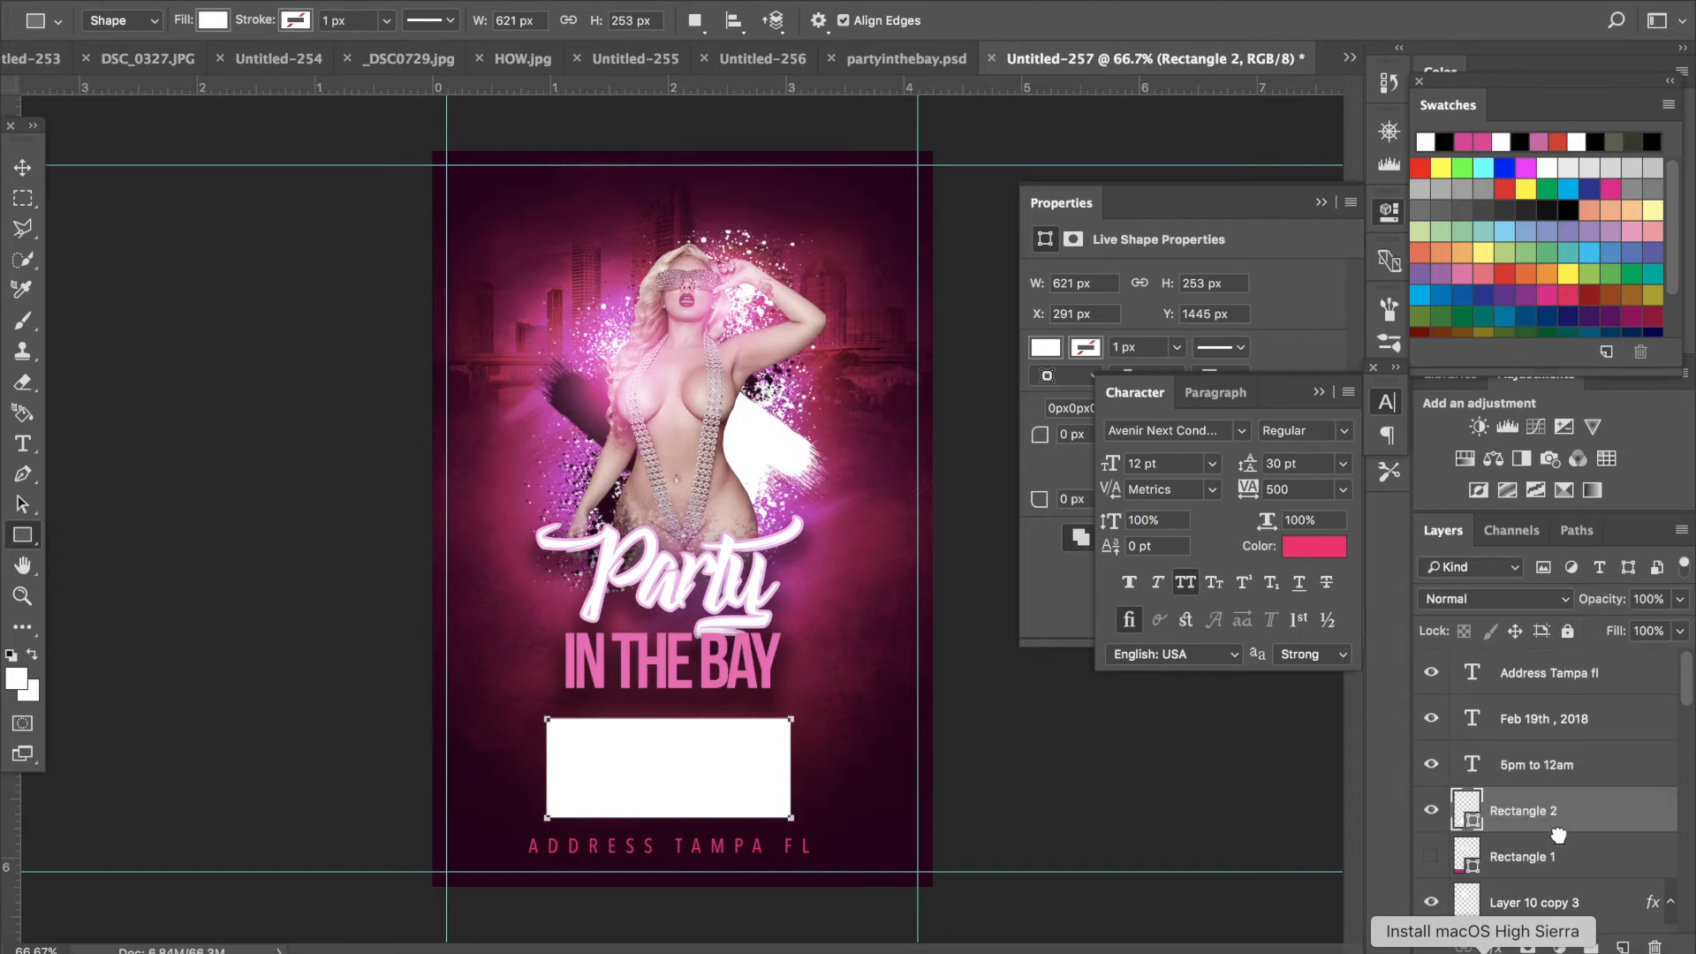
- Style the rectangle with 0% fill opacity and a white ffffff inside stroke to frame the date and time
double_click(1630, 814)
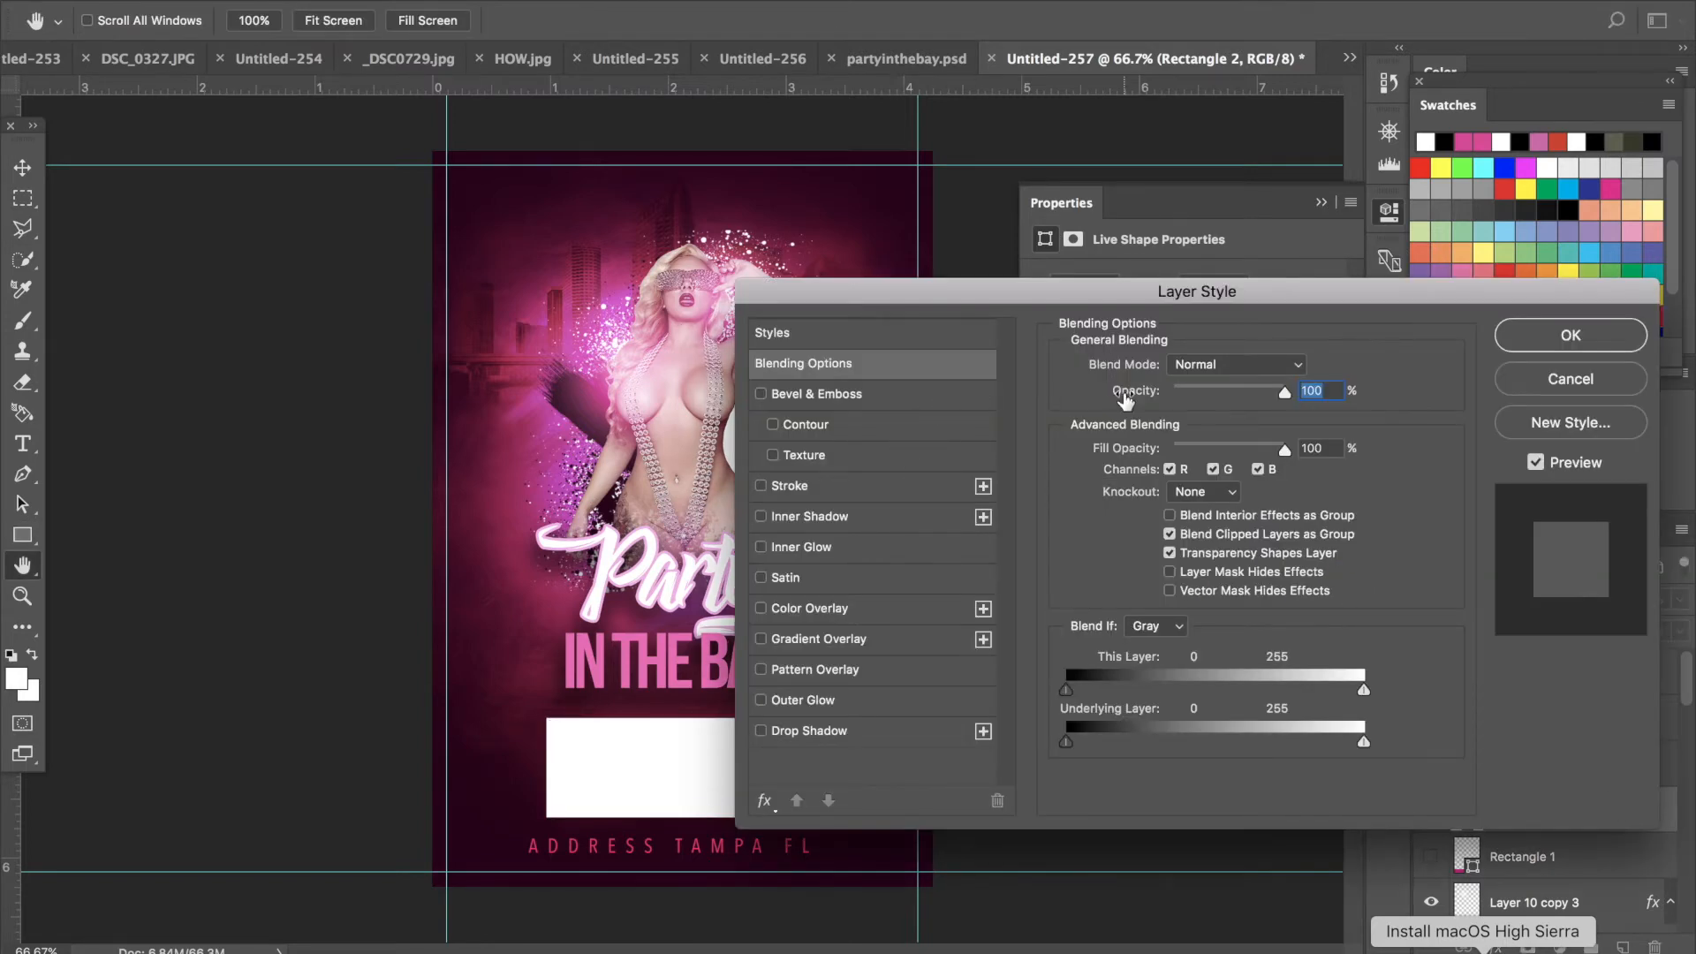
drag(1201, 444, 996, 445)
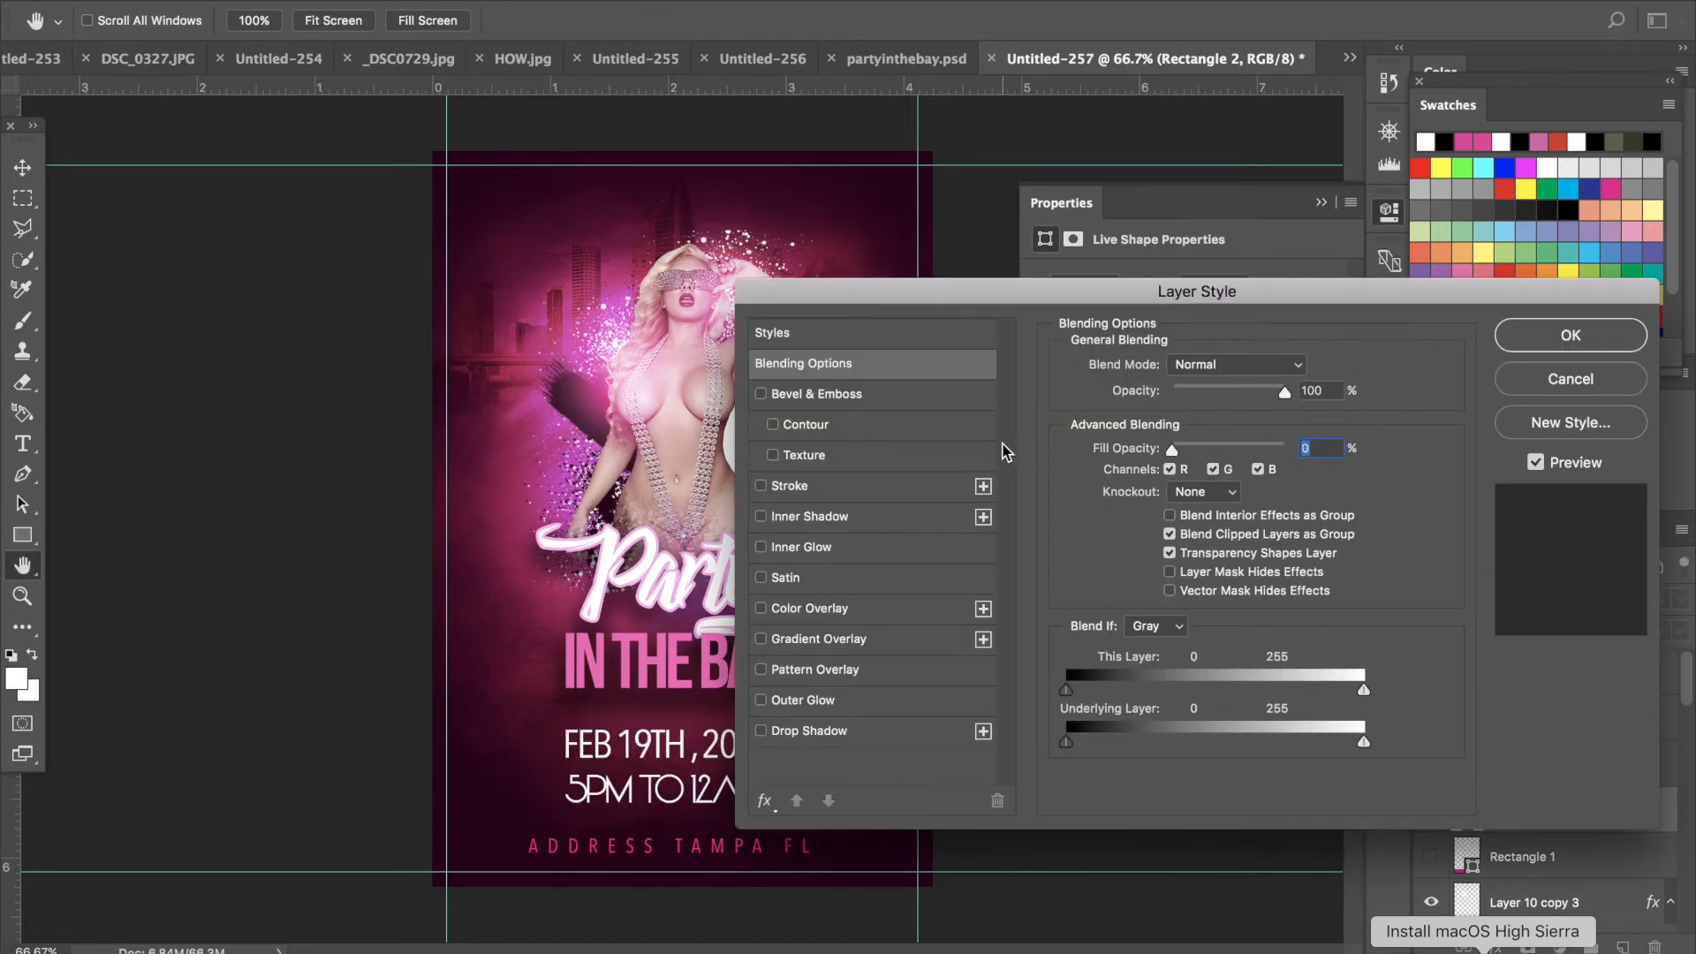
click(809, 487)
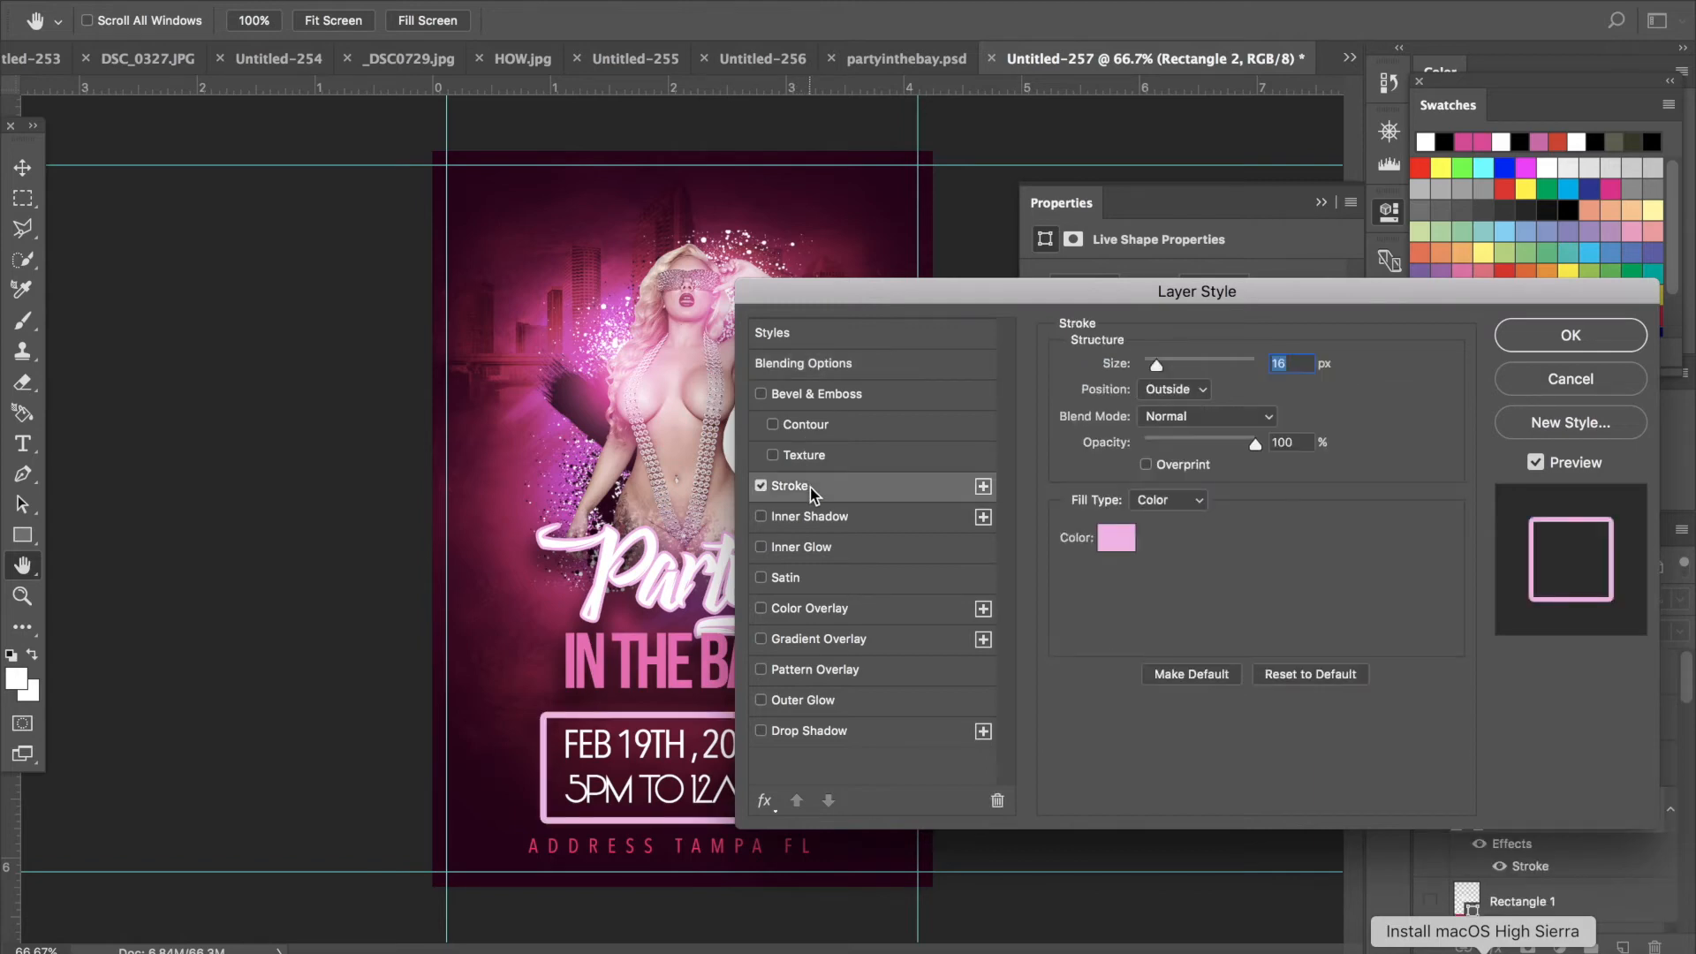
click(1193, 389)
click(1178, 408)
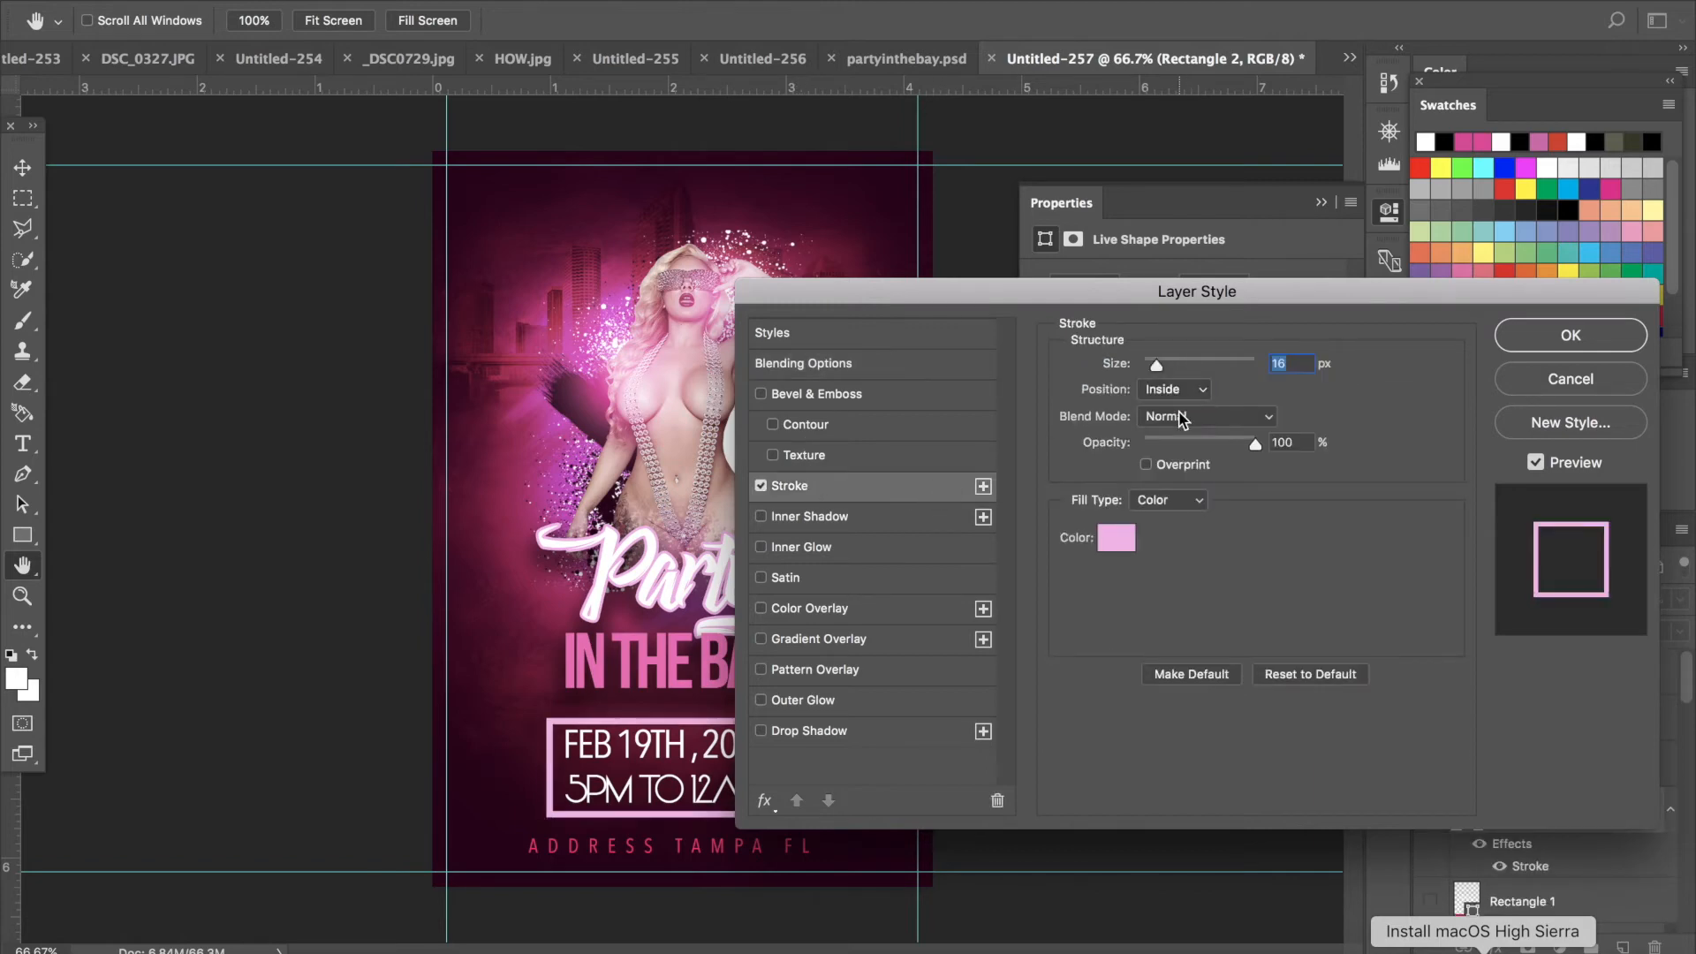
click(1116, 535)
drag(1022, 363, 969, 139)
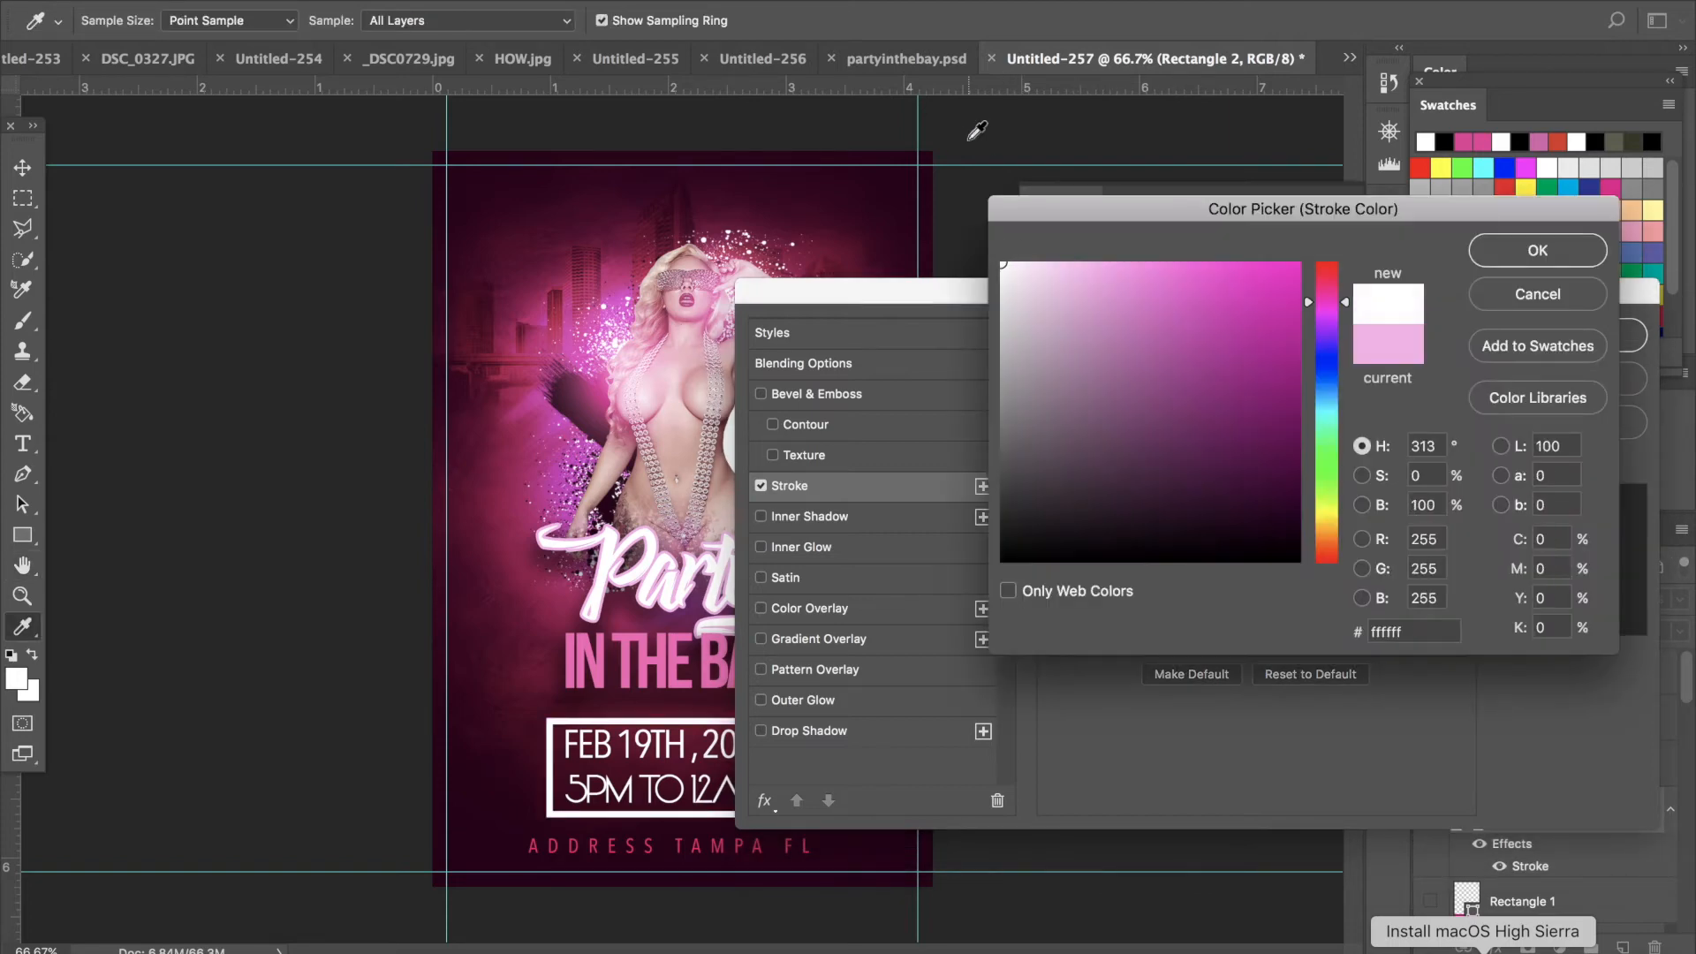
click(1586, 249)
drag(1156, 365, 1148, 365)
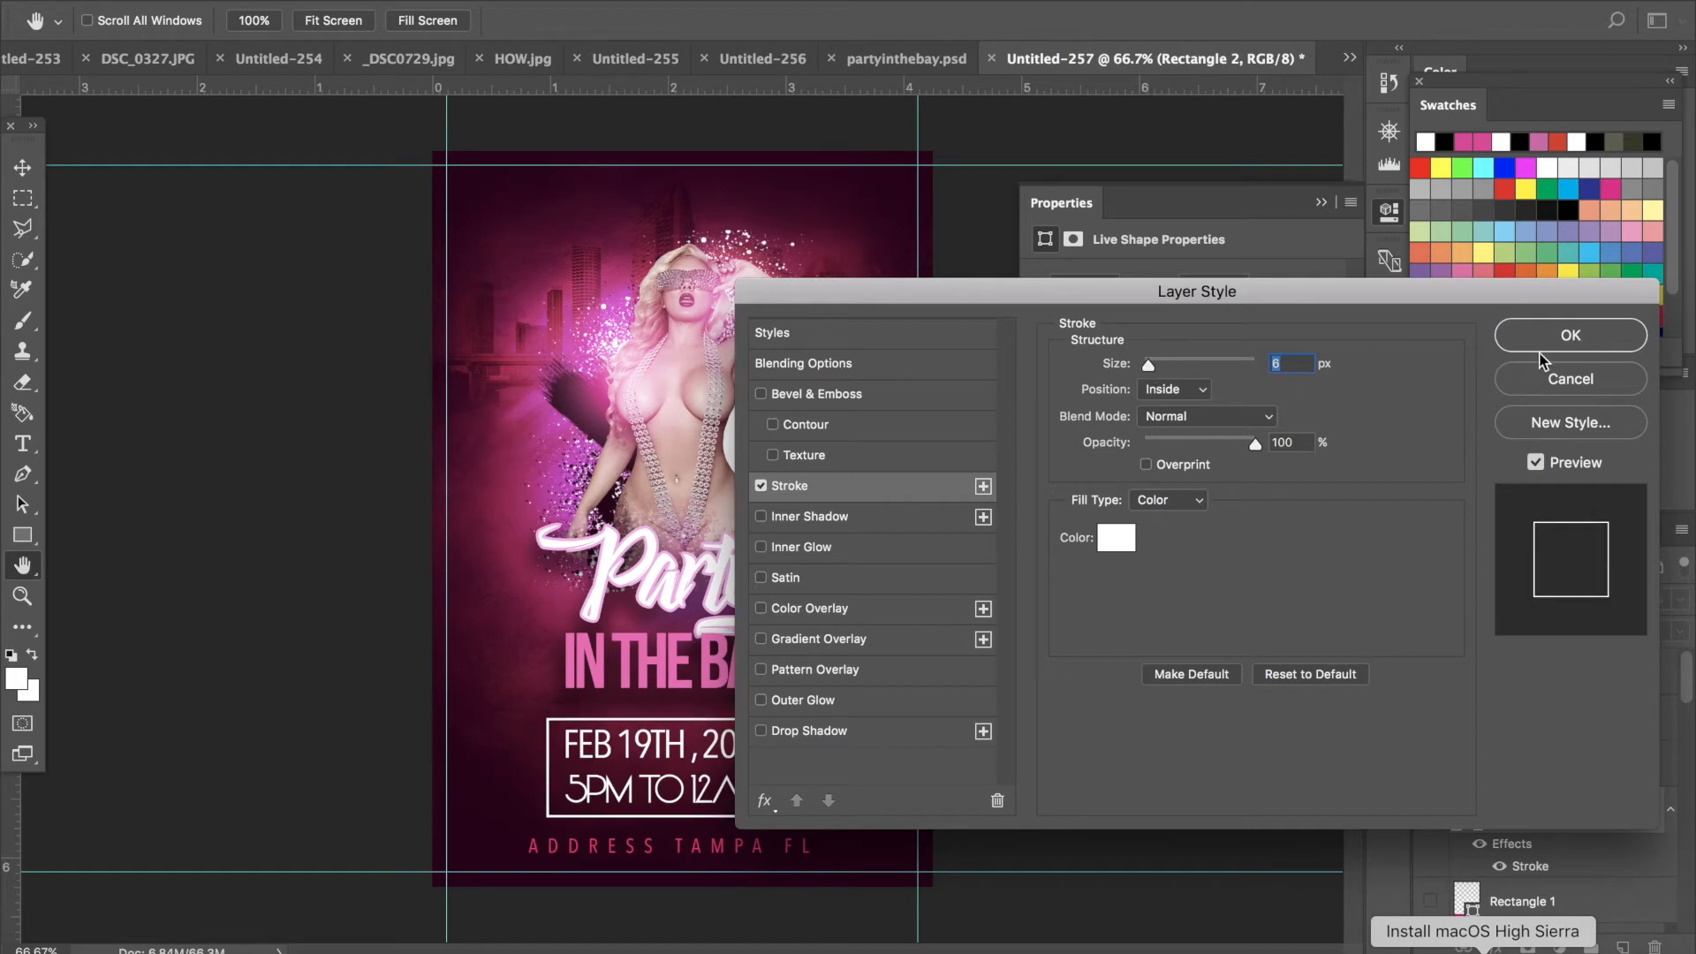
click(1570, 336)
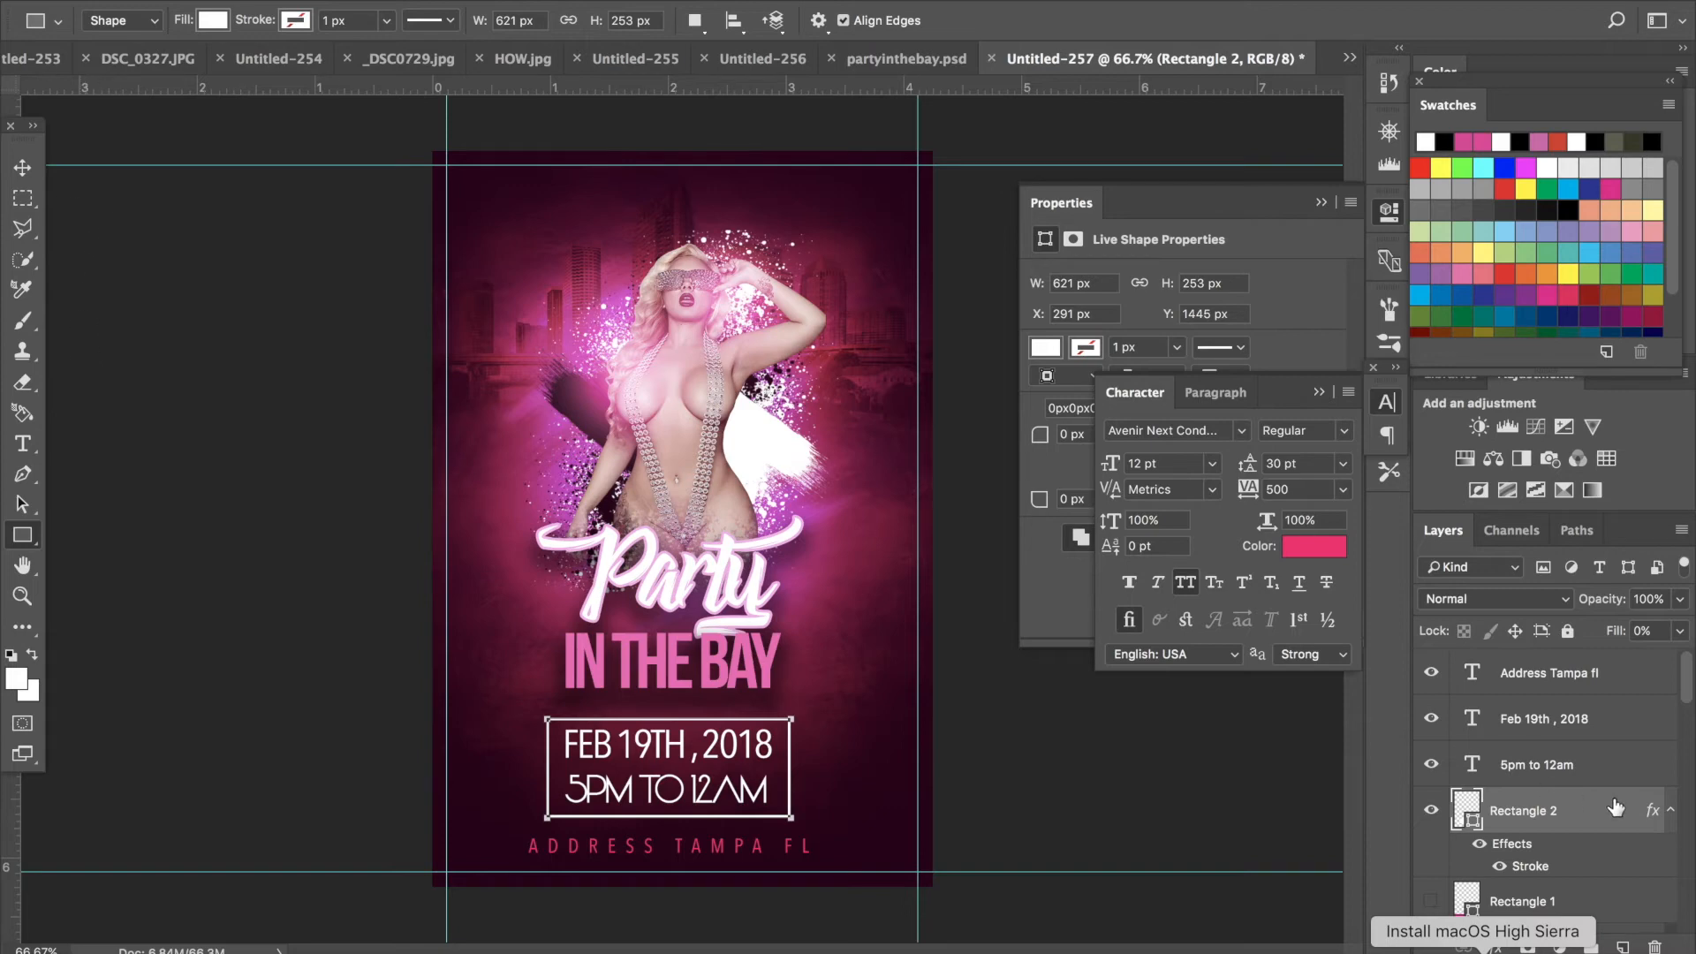
- Scale the framed date and time block to about 60% and center it beneath the title, applying the transformation
shift+click(1575, 722)
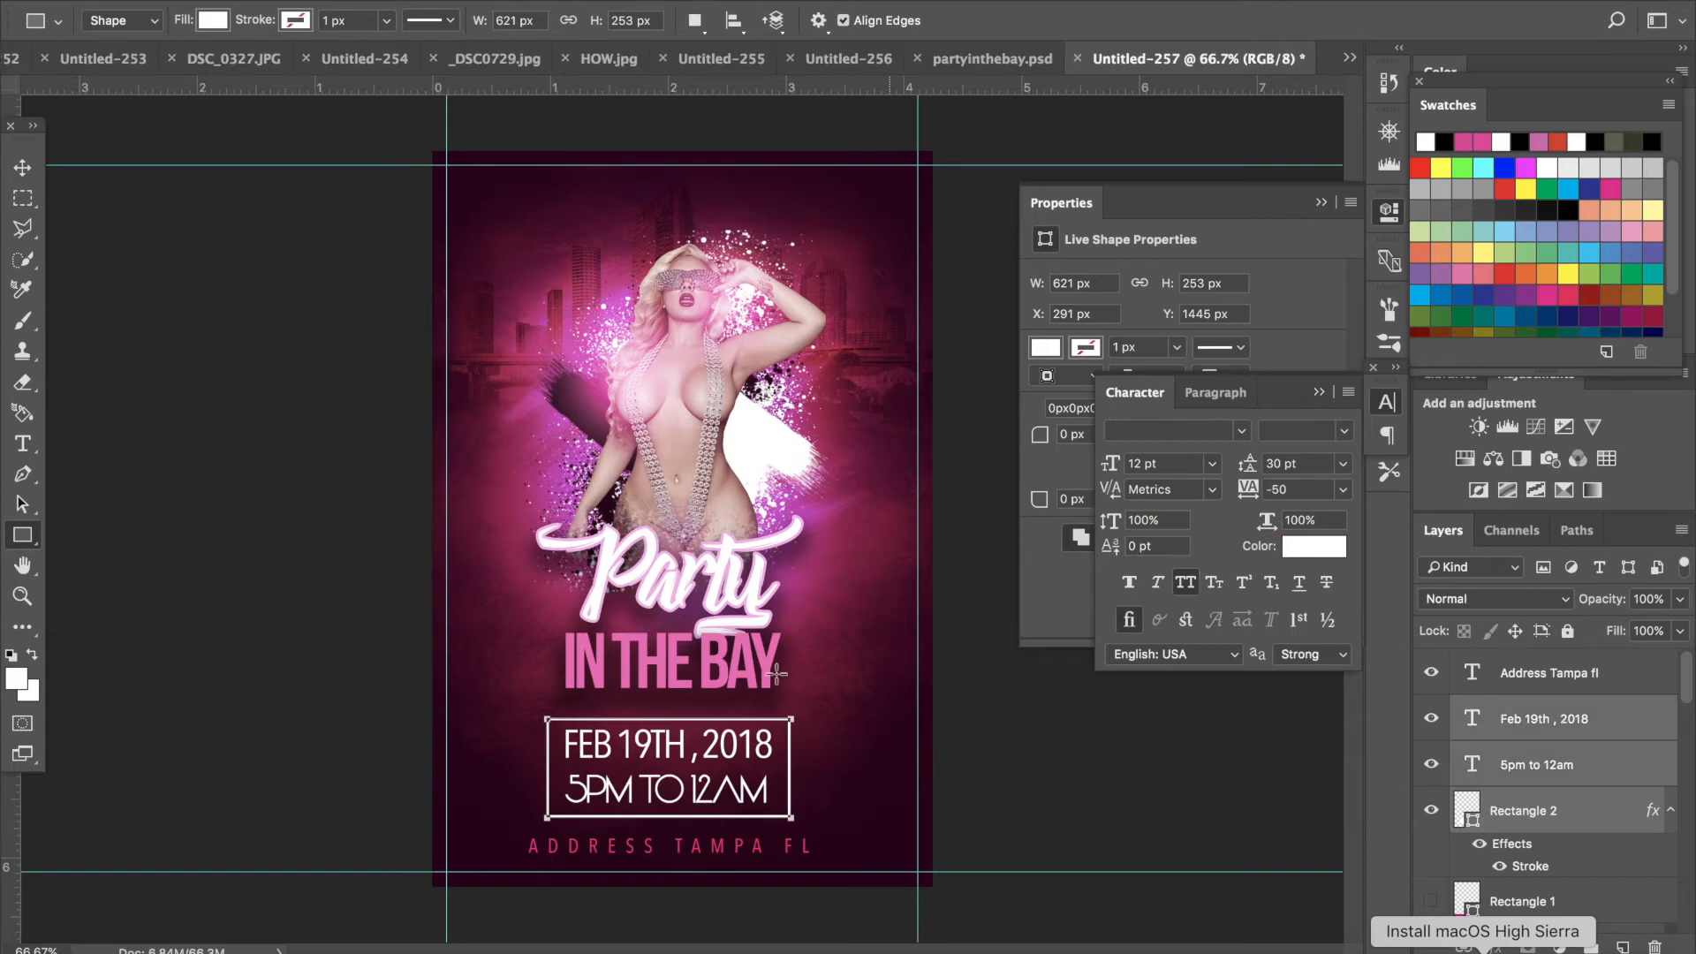
click(22, 166)
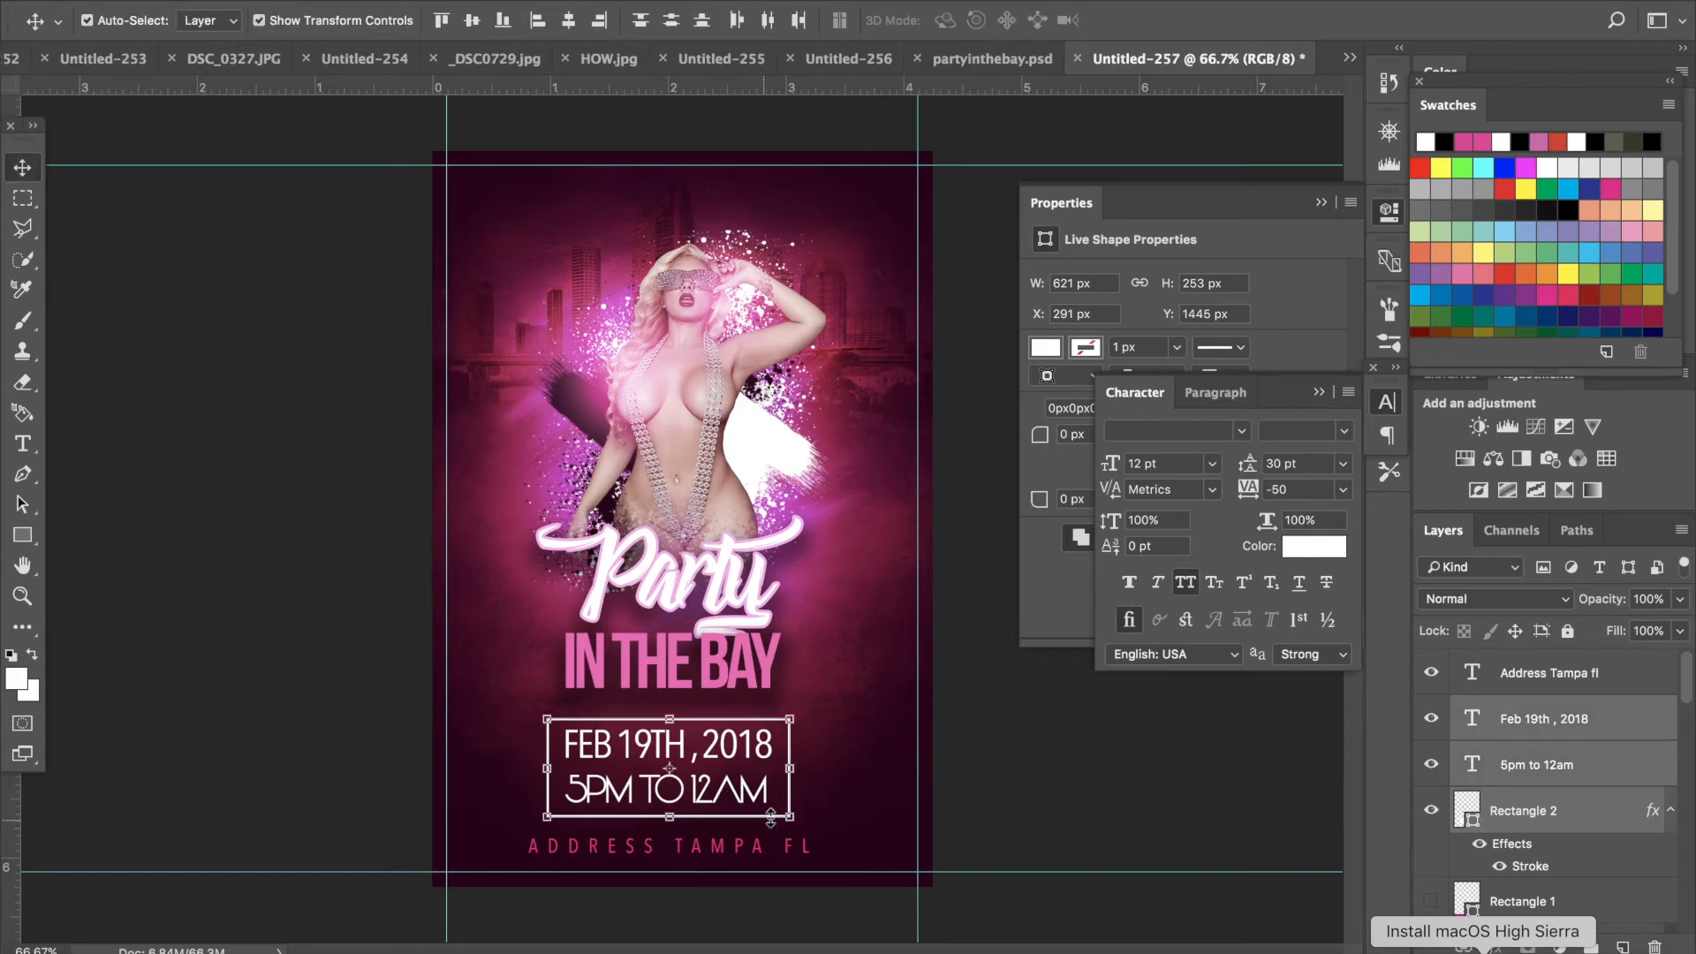
drag(783, 810, 728, 792)
drag(548, 716, 700, 758)
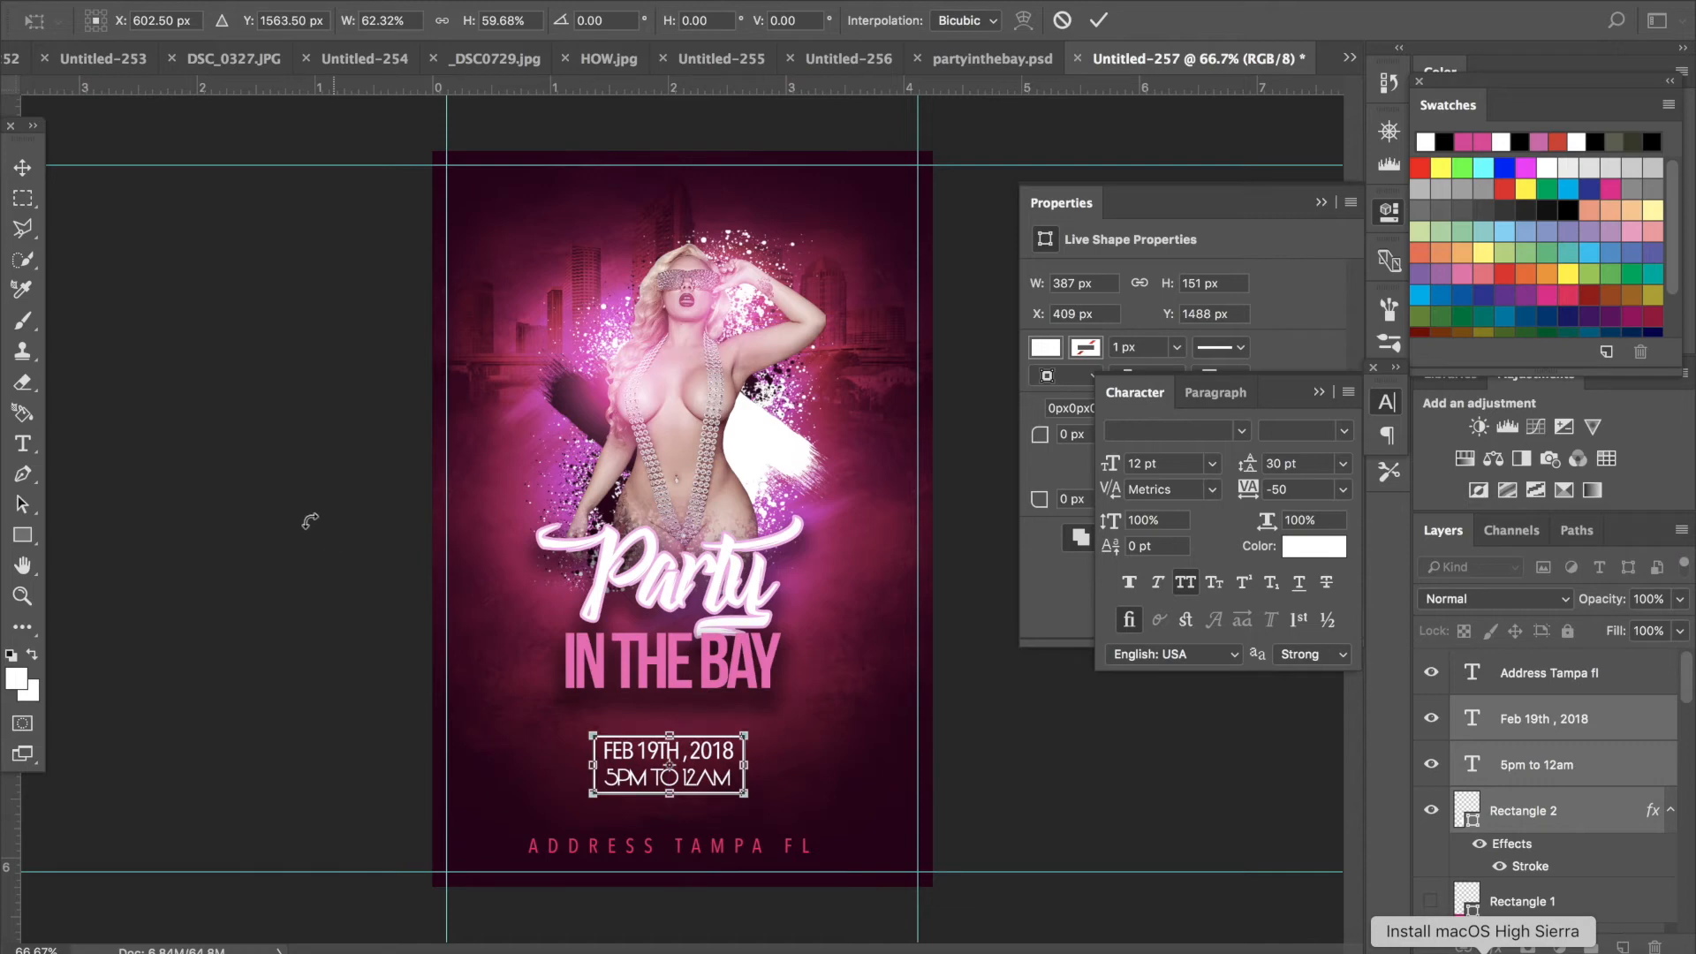
click(23, 168)
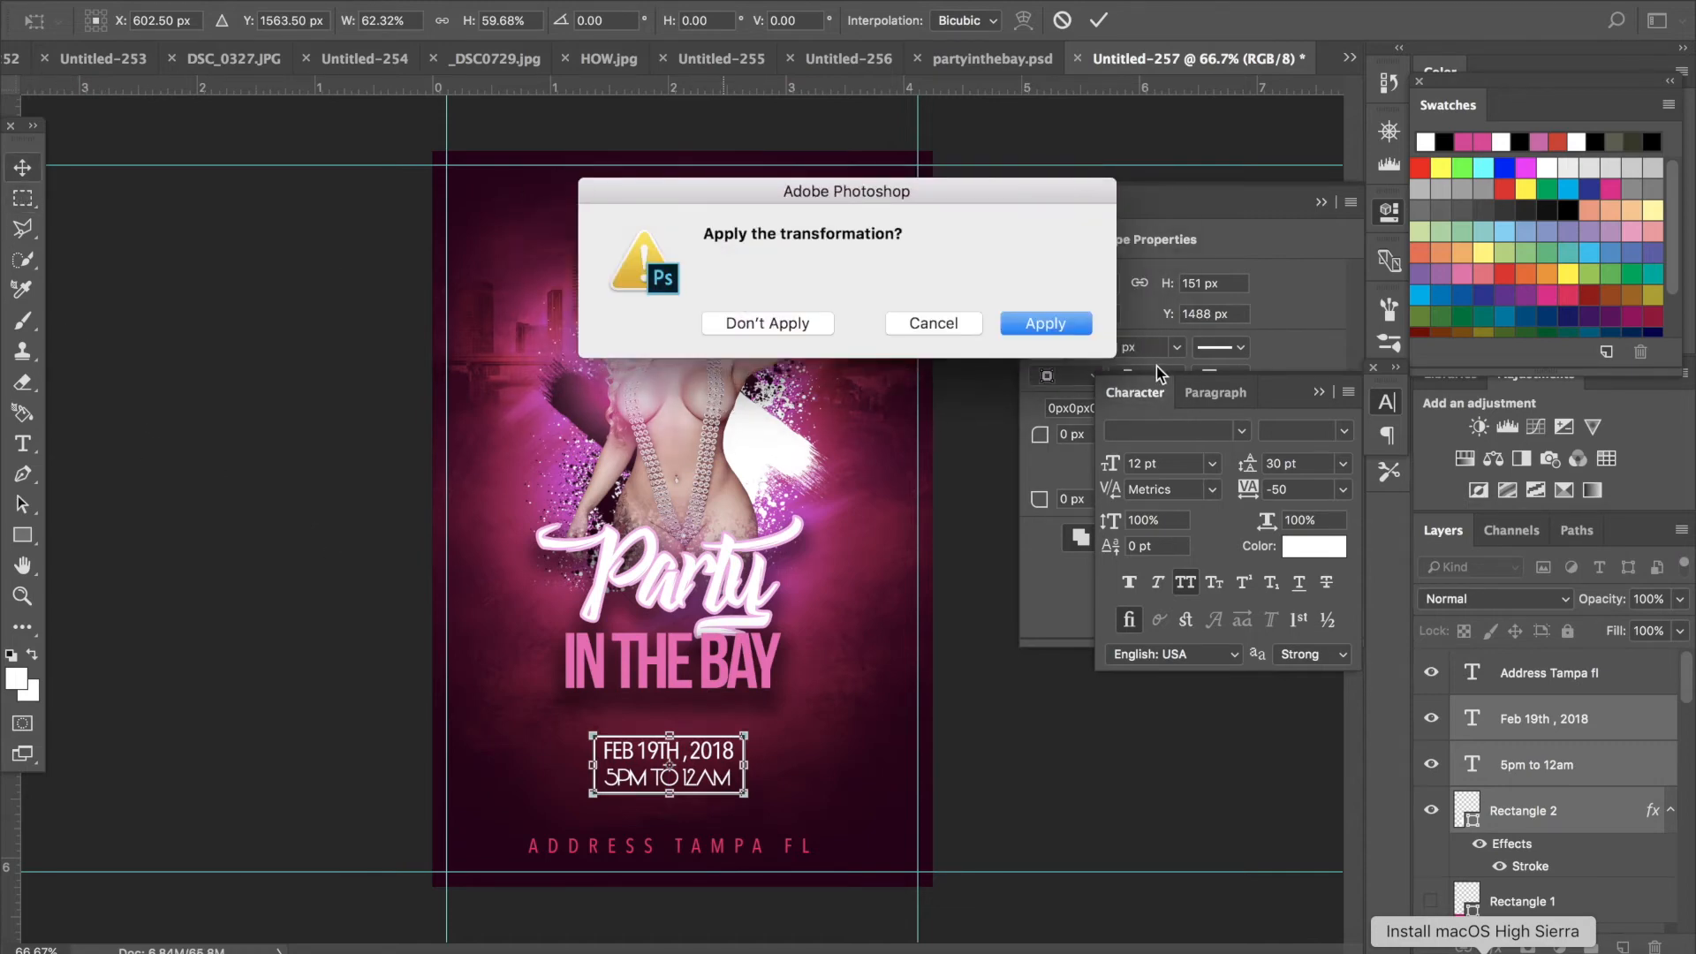
click(1067, 327)
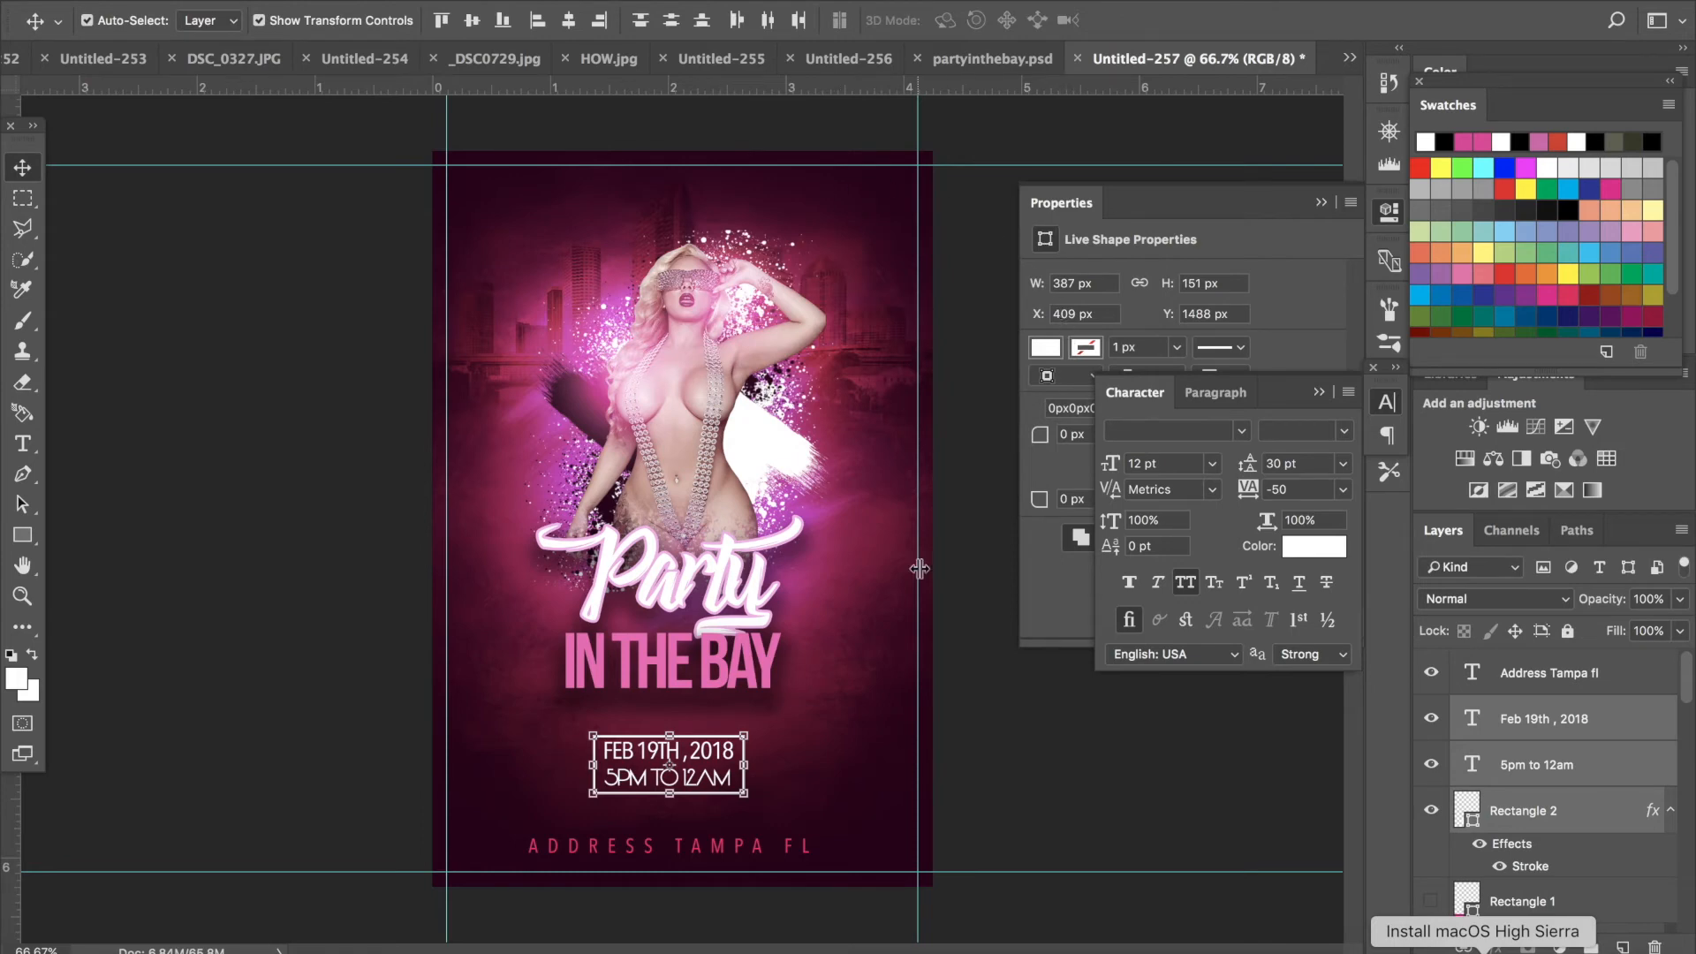
- Save the document as partyhouse.psd in Downloads with maximized compatibility
click(200, 0)
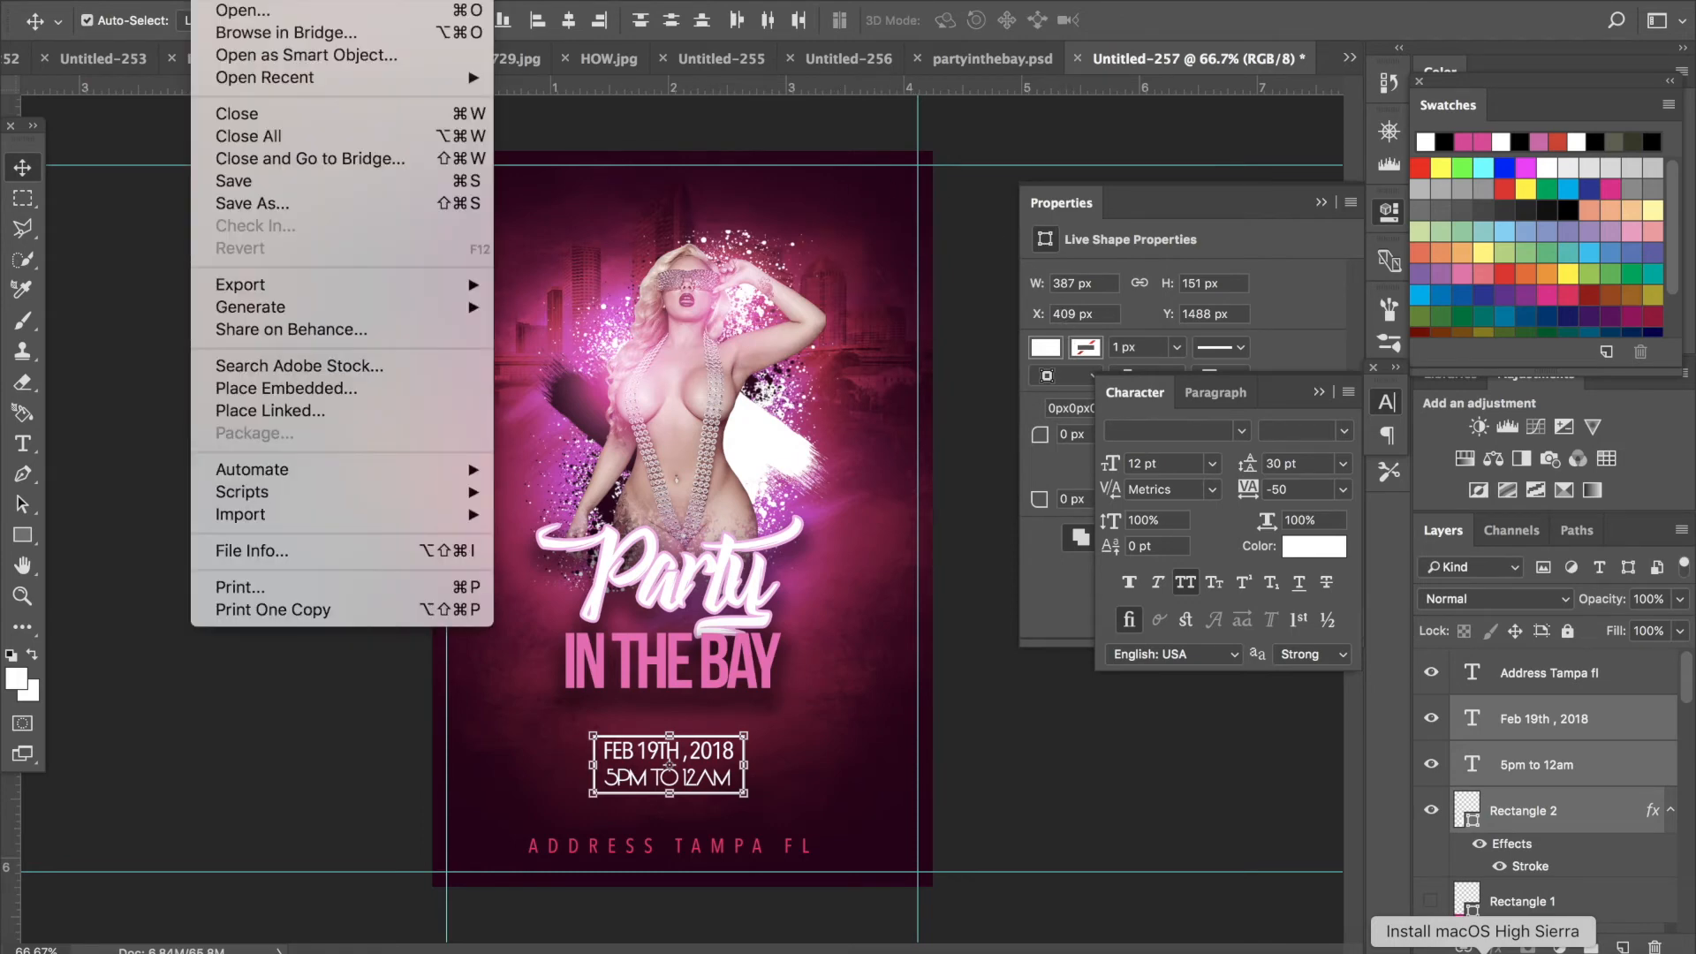
click(294, 205)
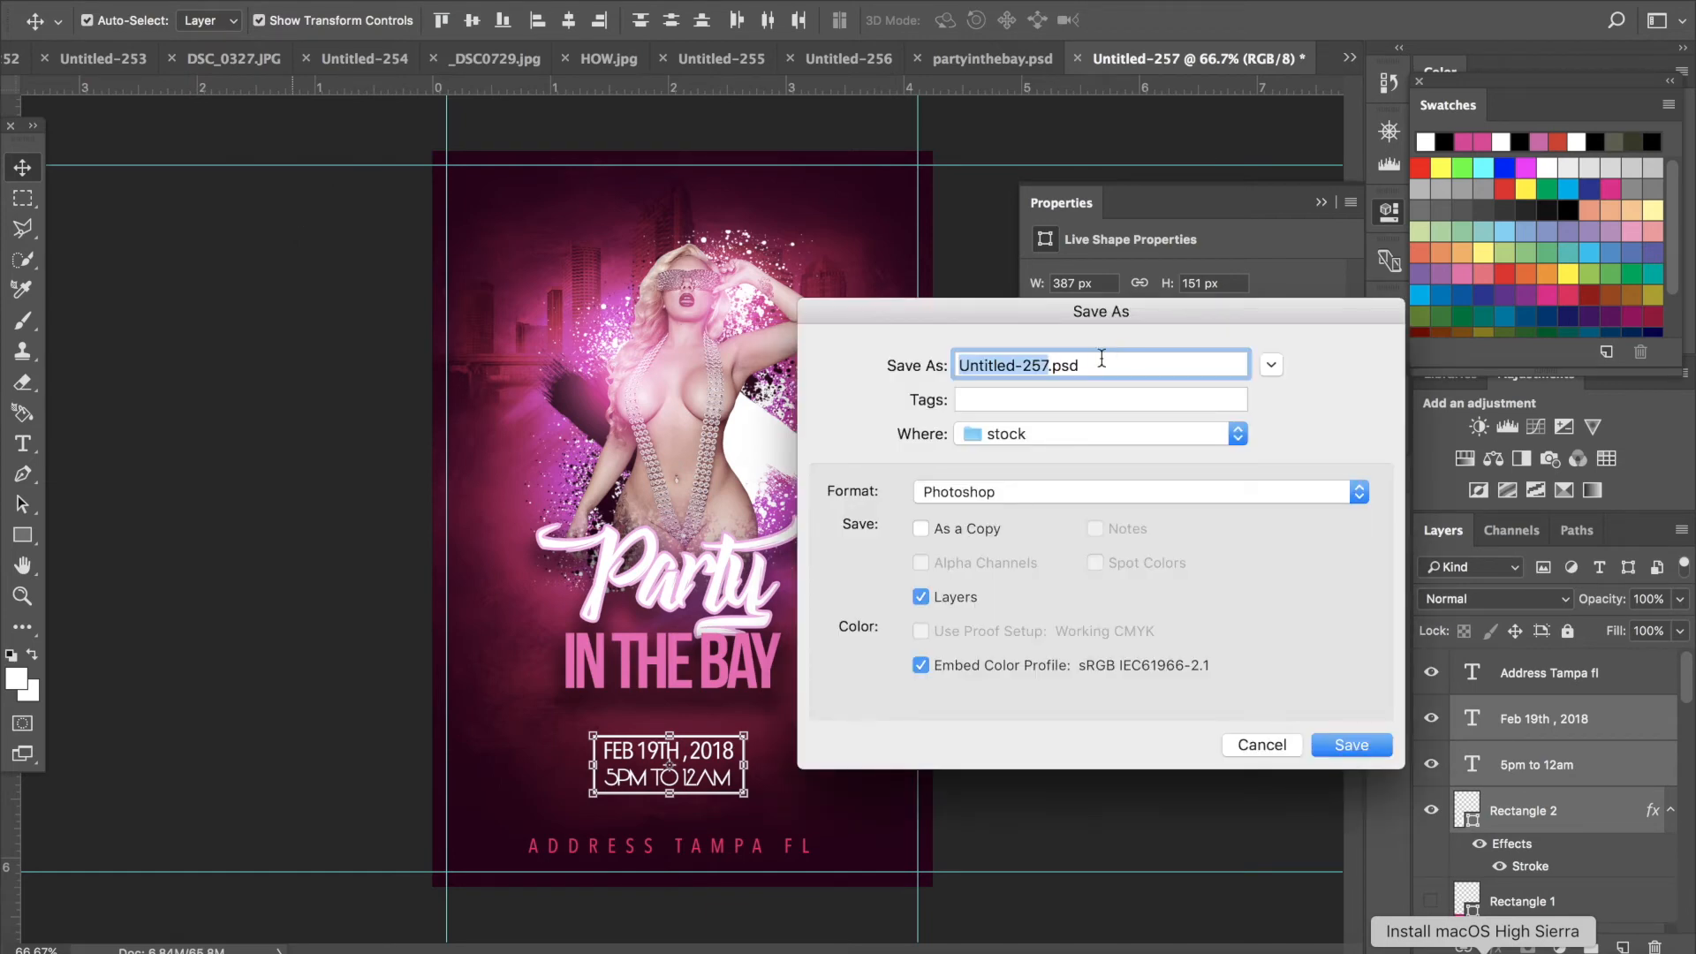
text(part)
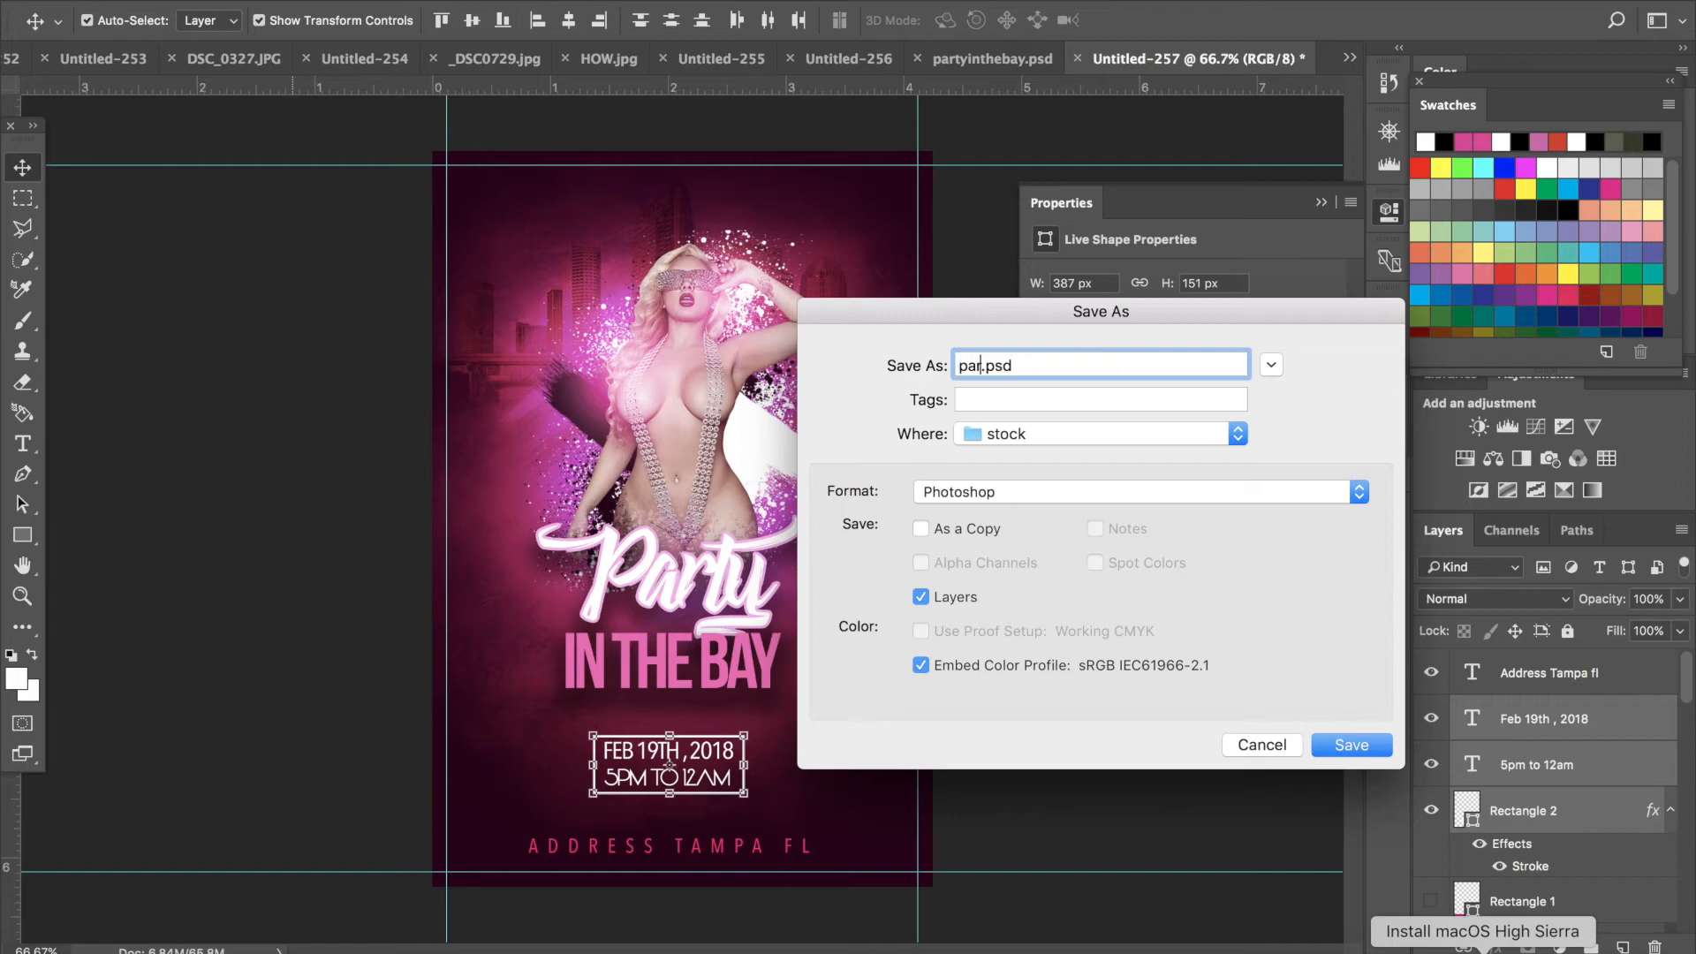
text(yhouse)
click(1120, 427)
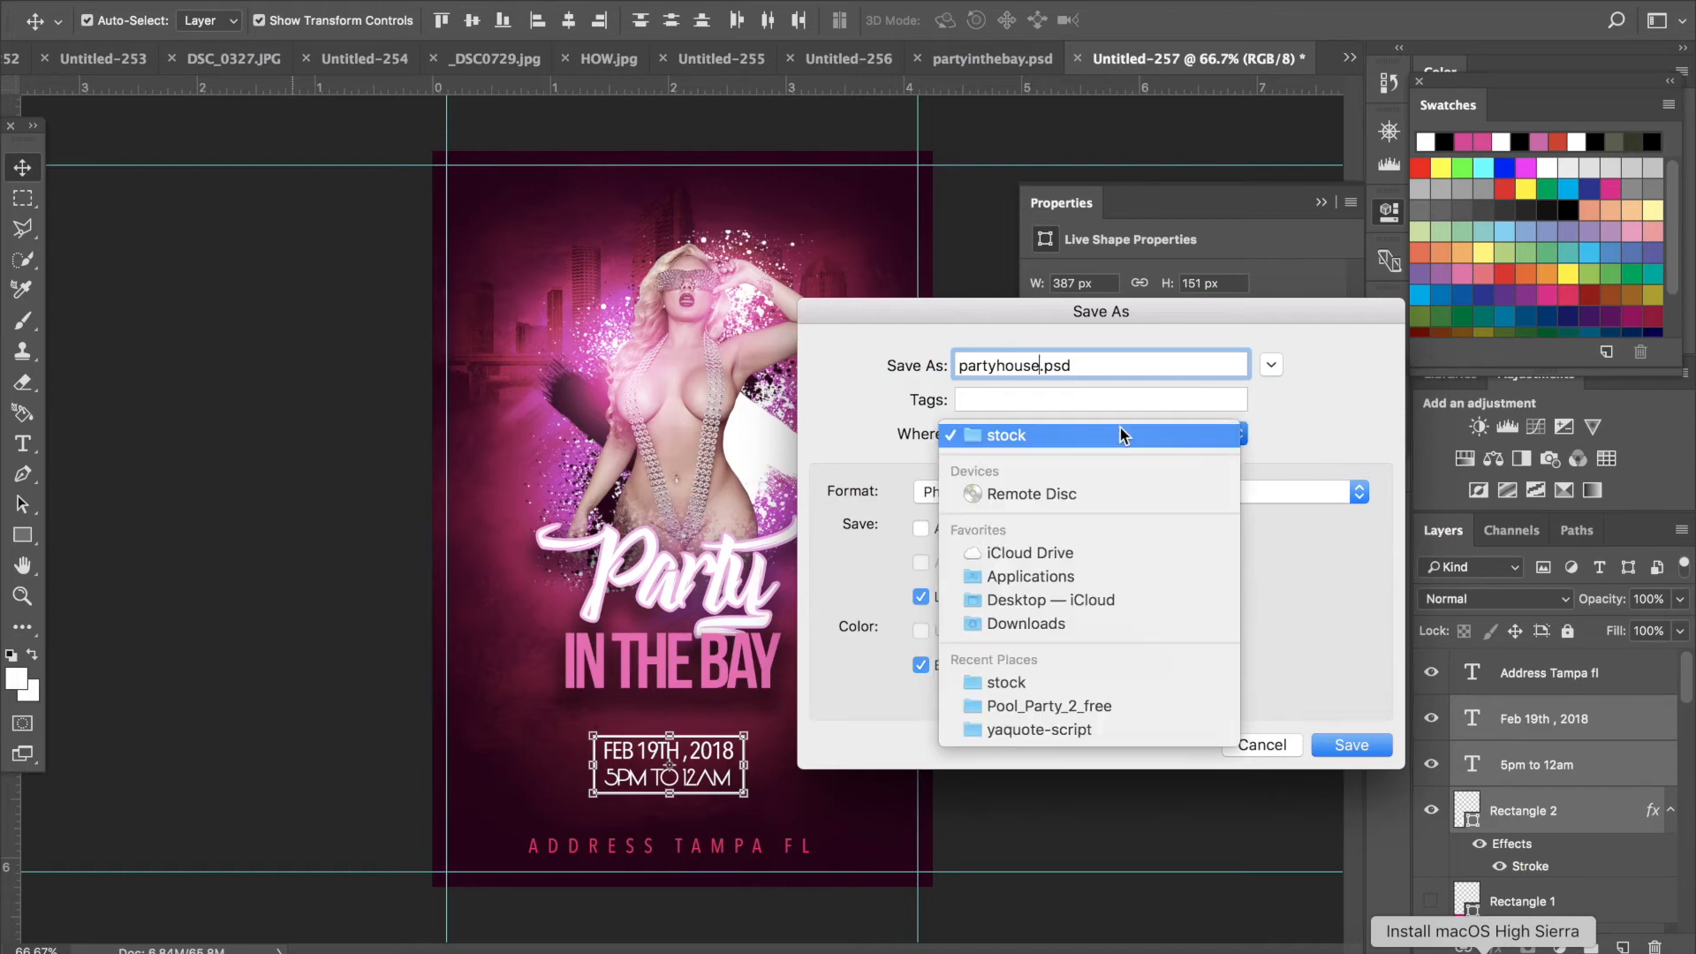
click(1066, 629)
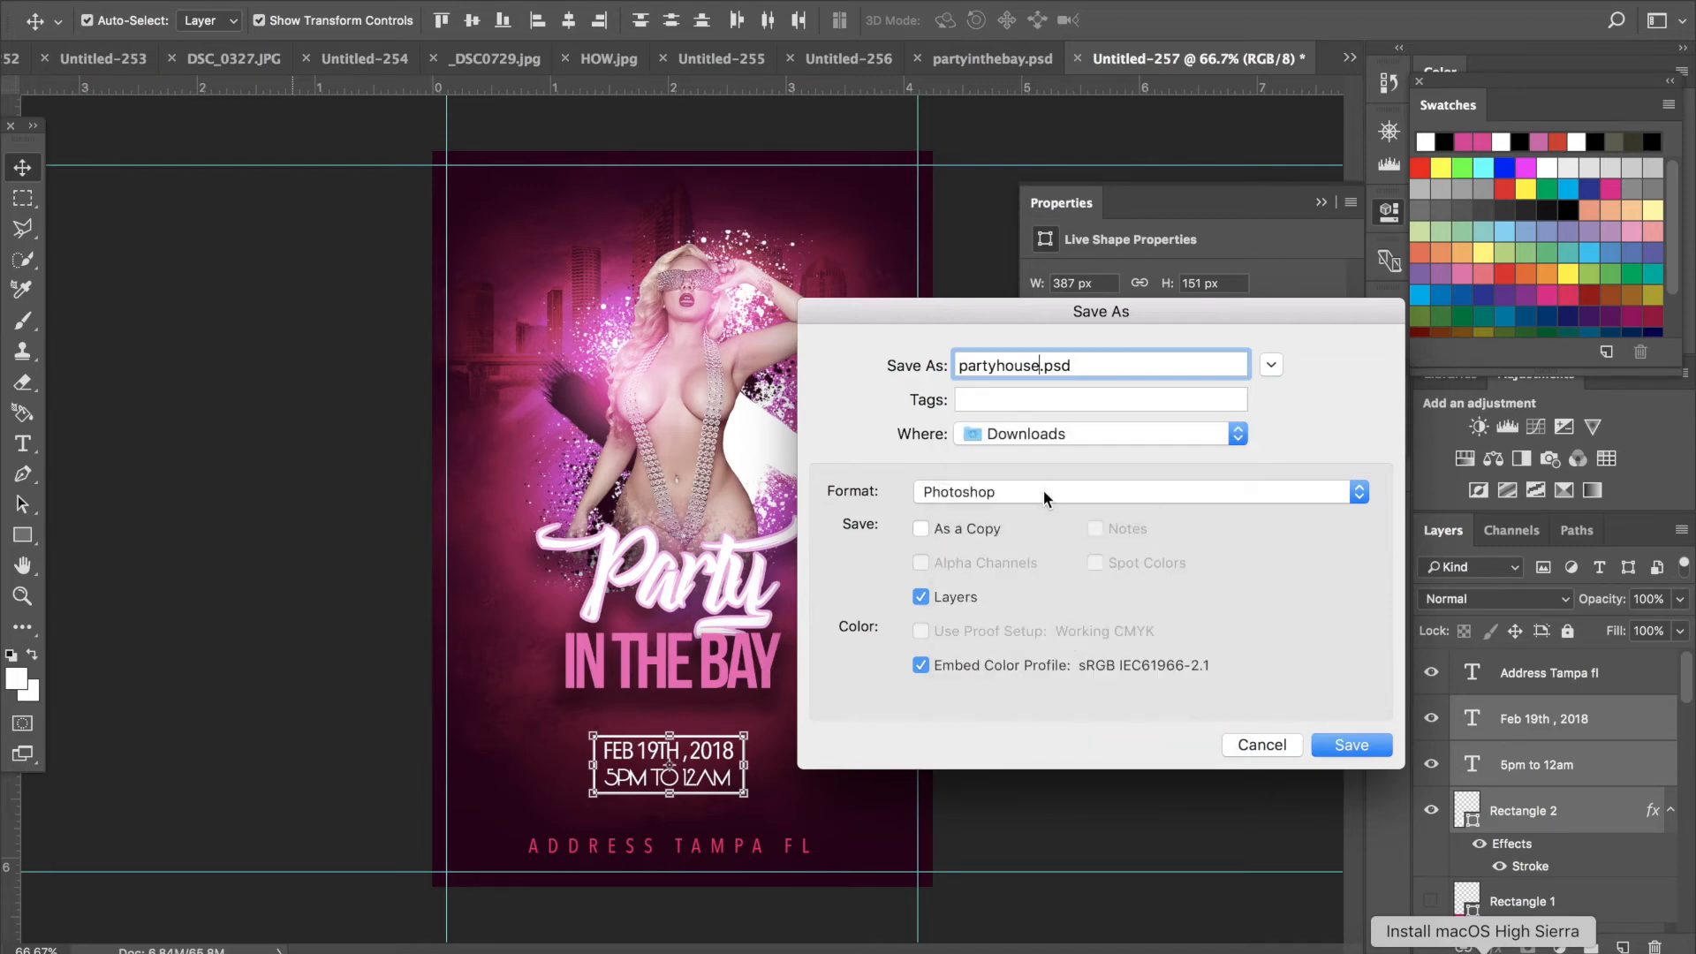
click(1352, 753)
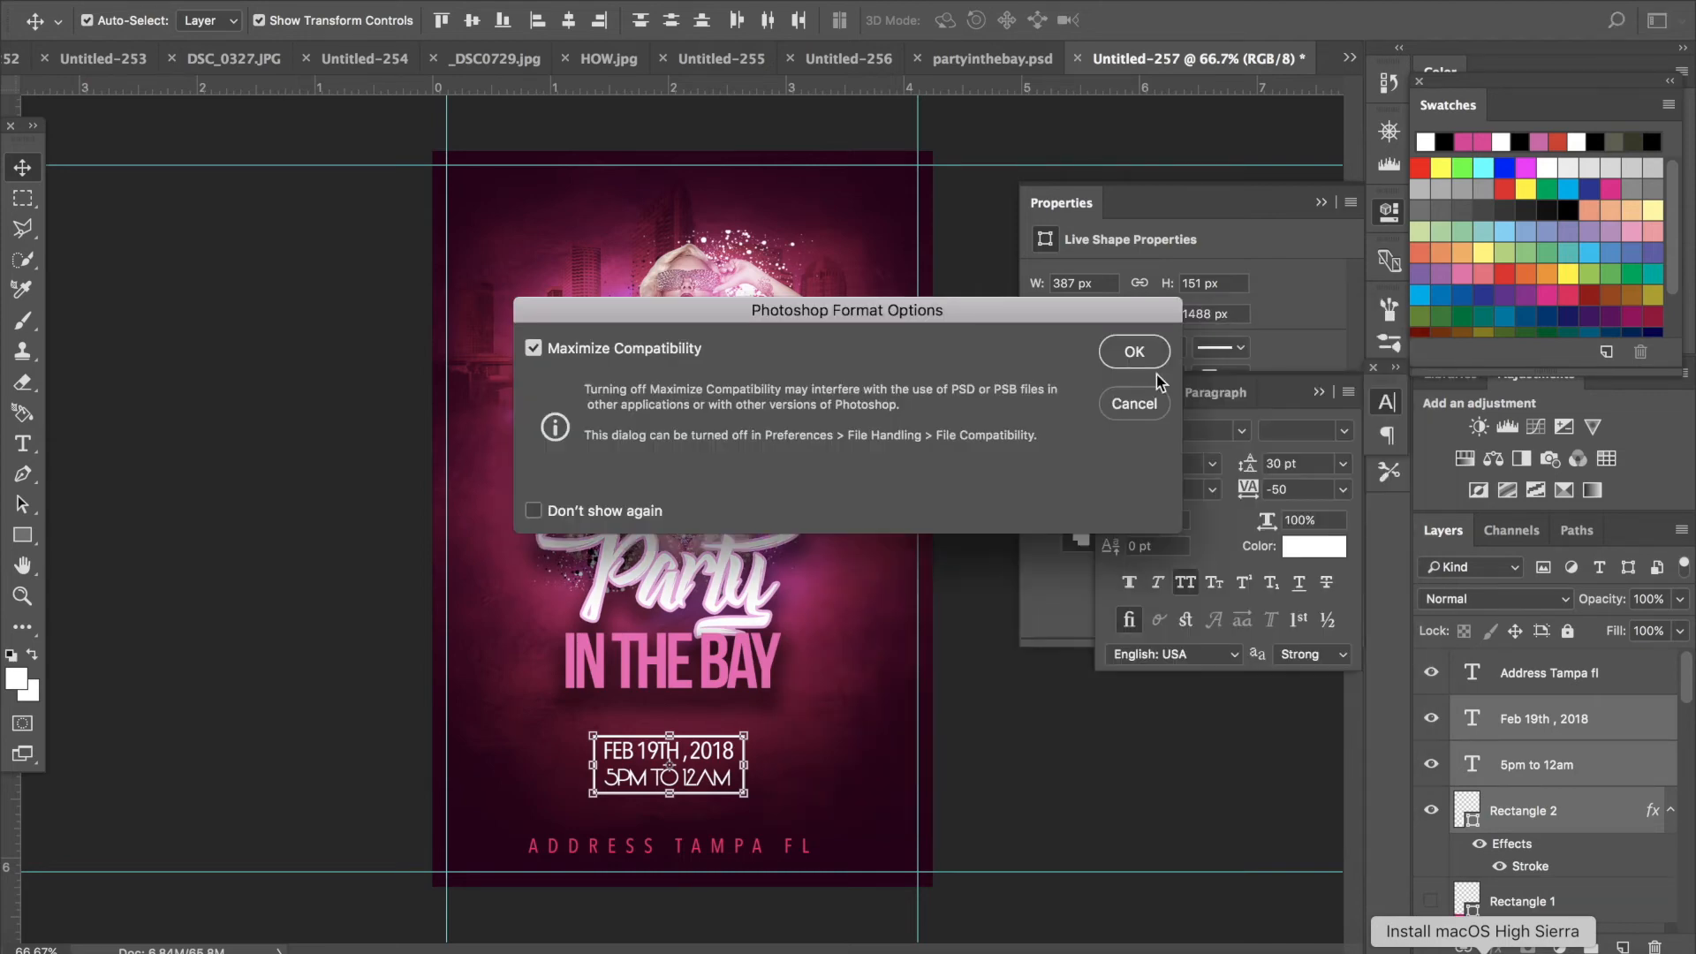
click(1137, 363)
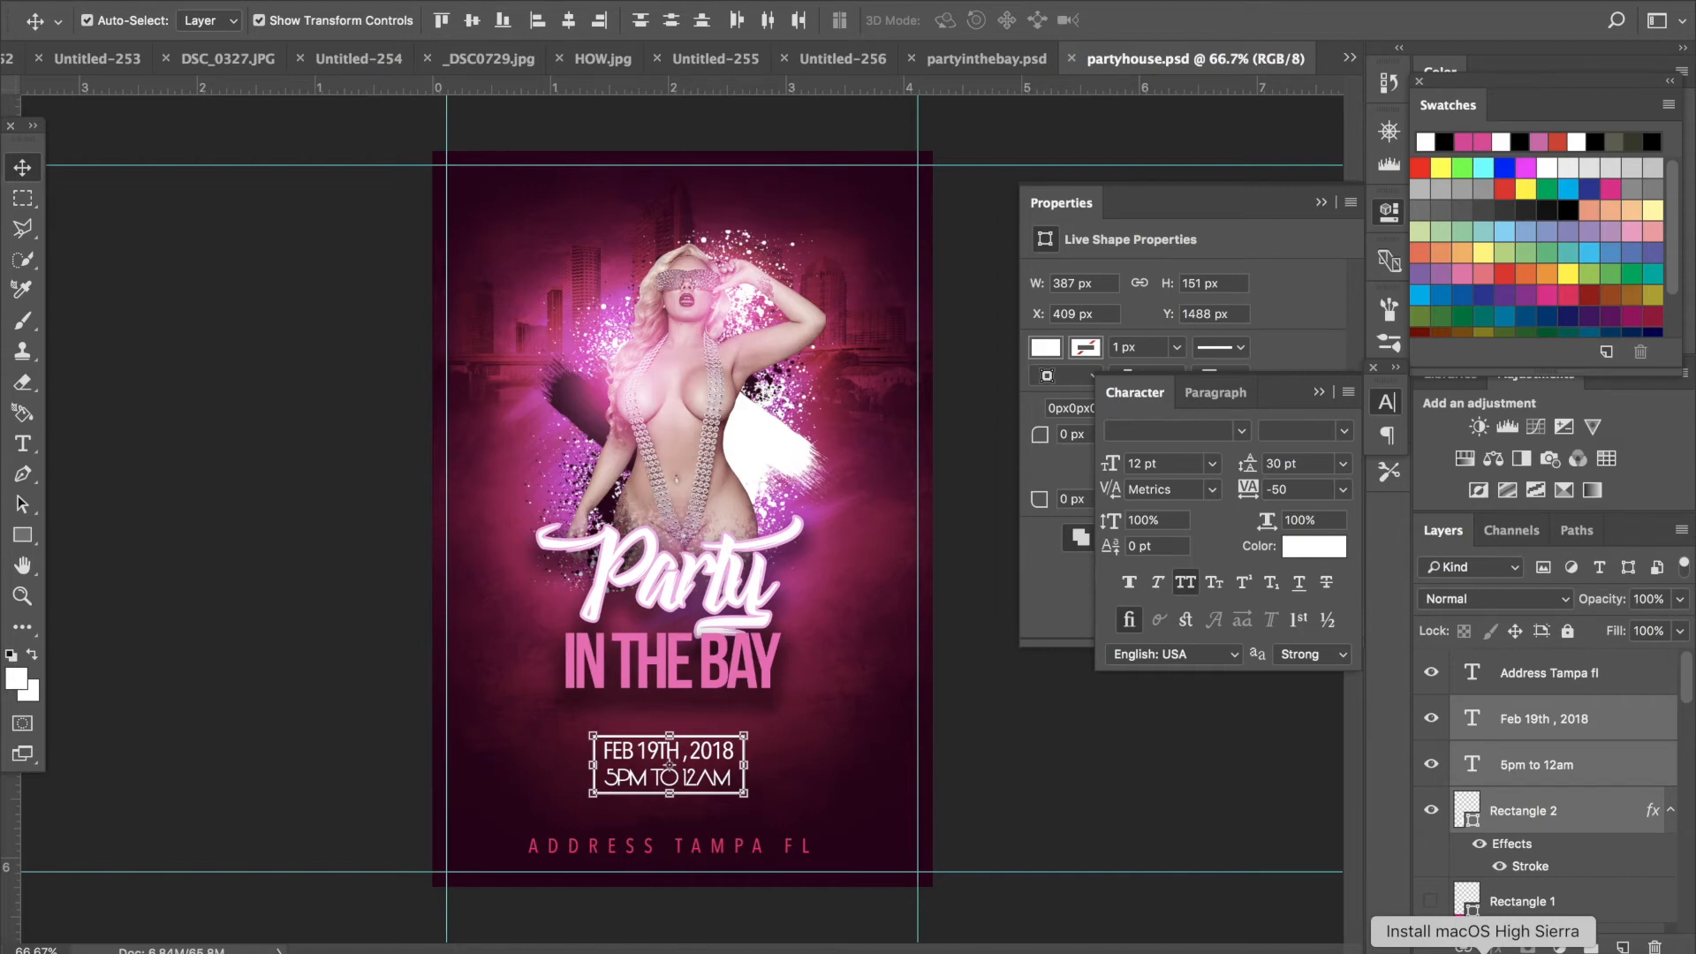
- Save a JPEG copy named partyhouse in Downloads at quality 12 Maximum
click(208, 1)
click(252, 202)
click(211, 1)
click(210, 1)
click(211, 0)
click(232, 210)
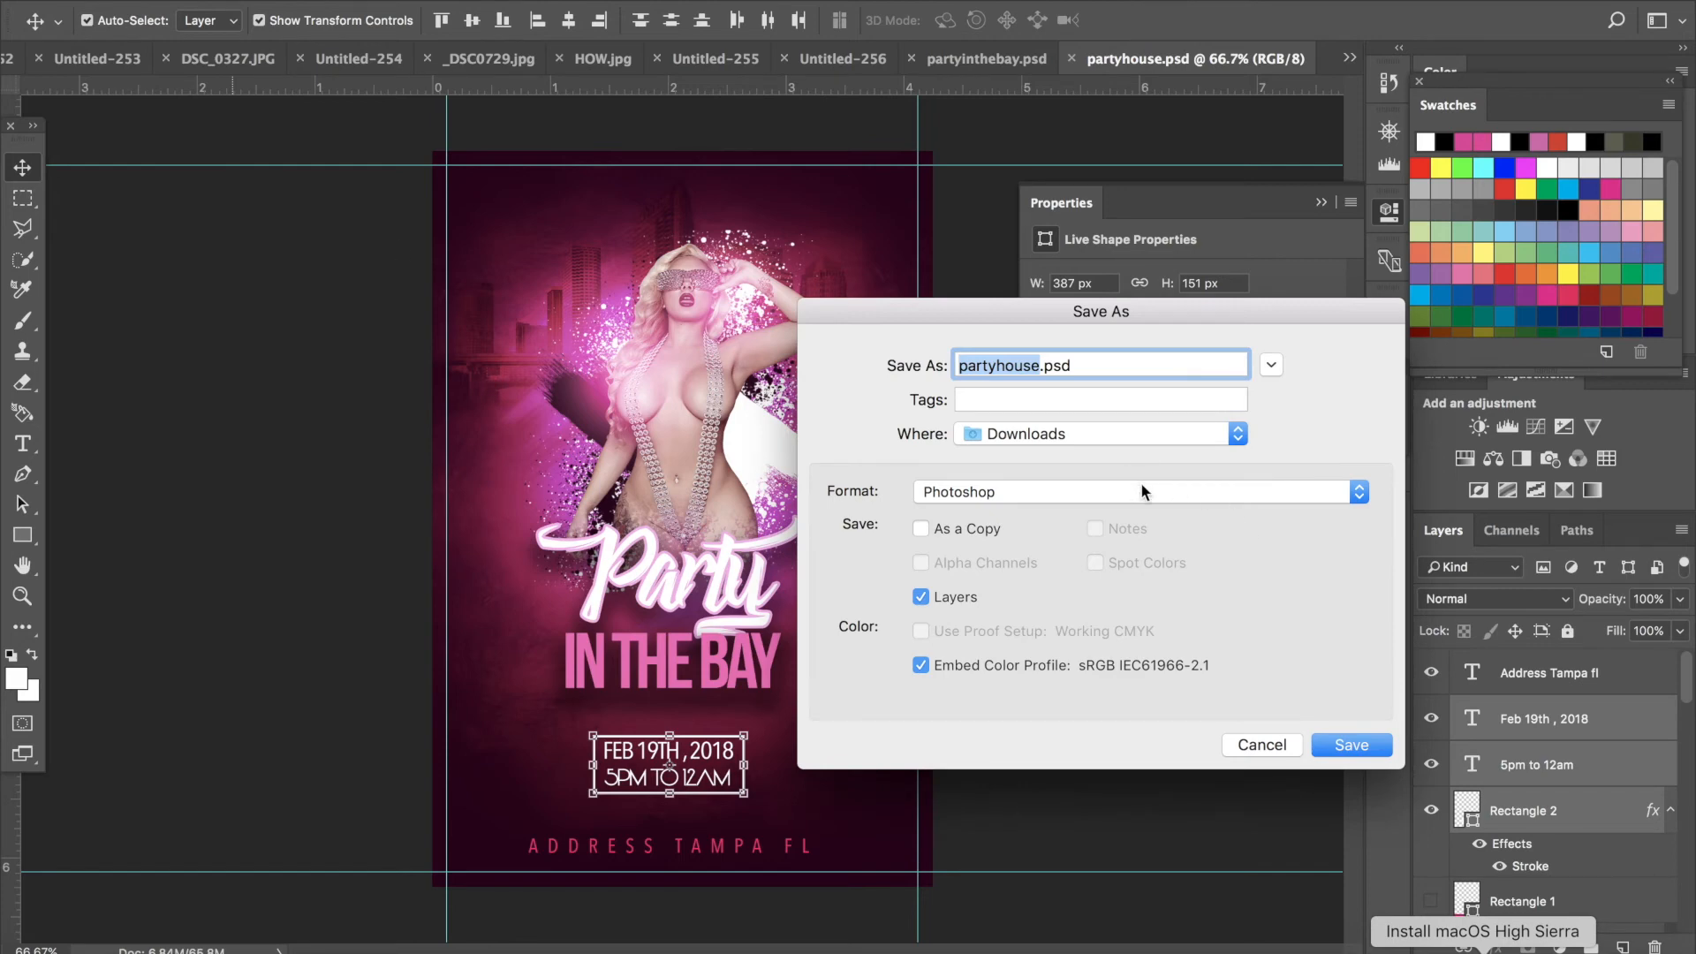
click(1142, 486)
click(1113, 631)
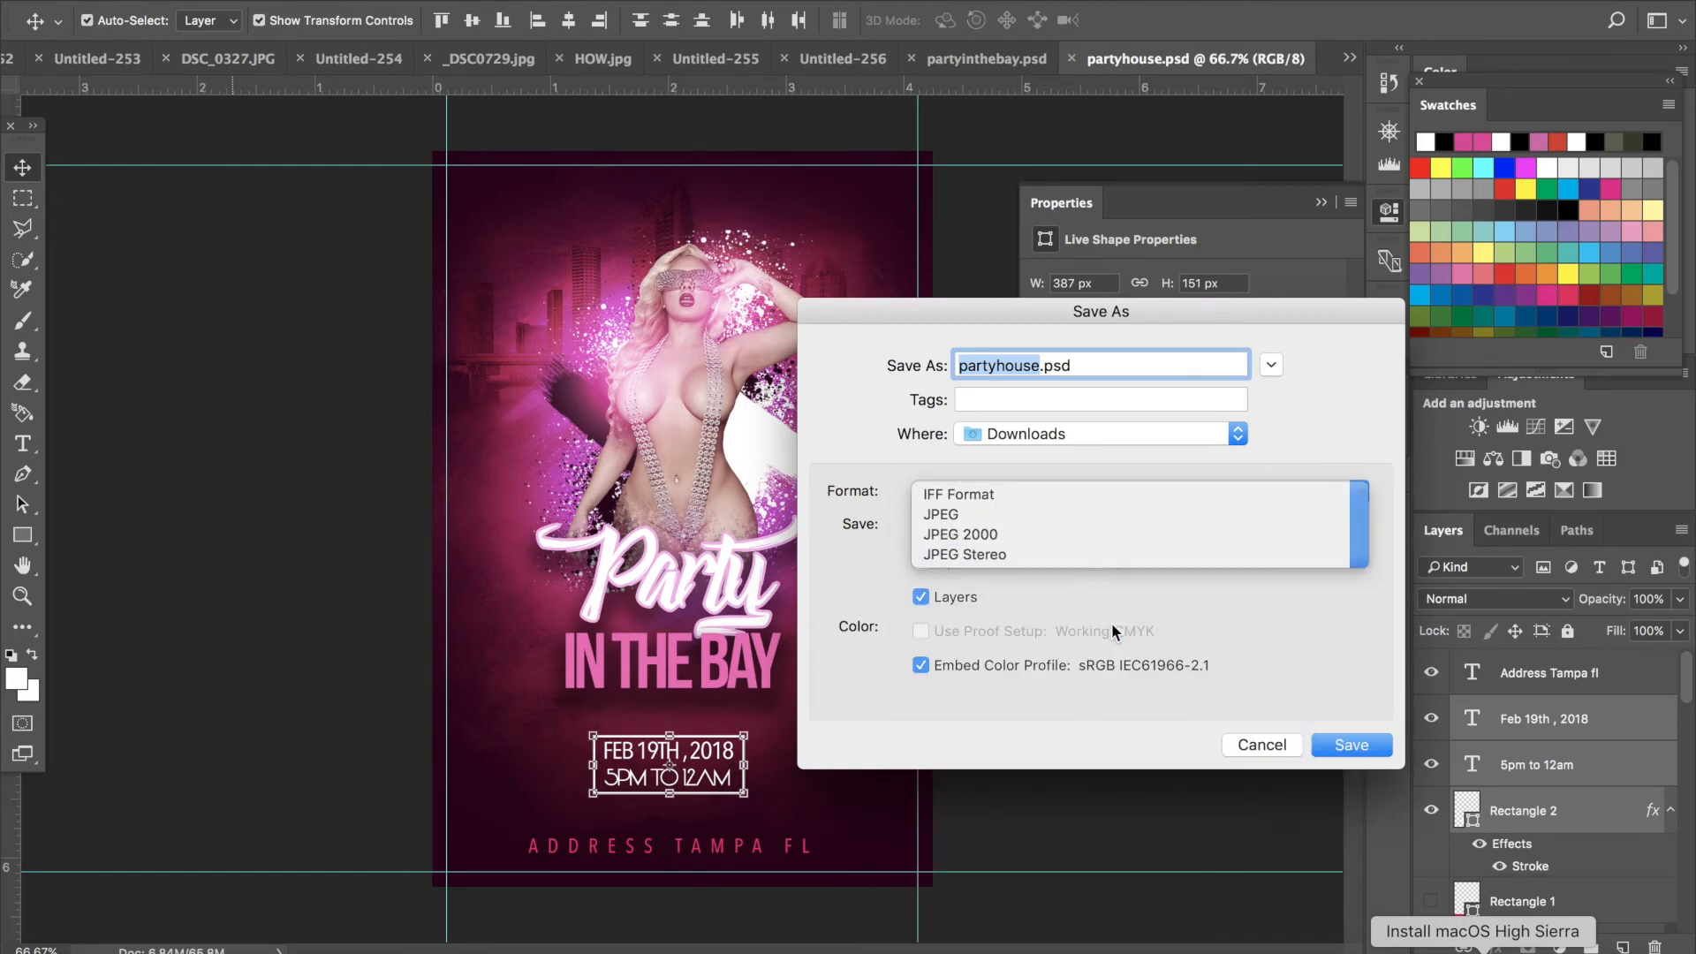
click(1352, 747)
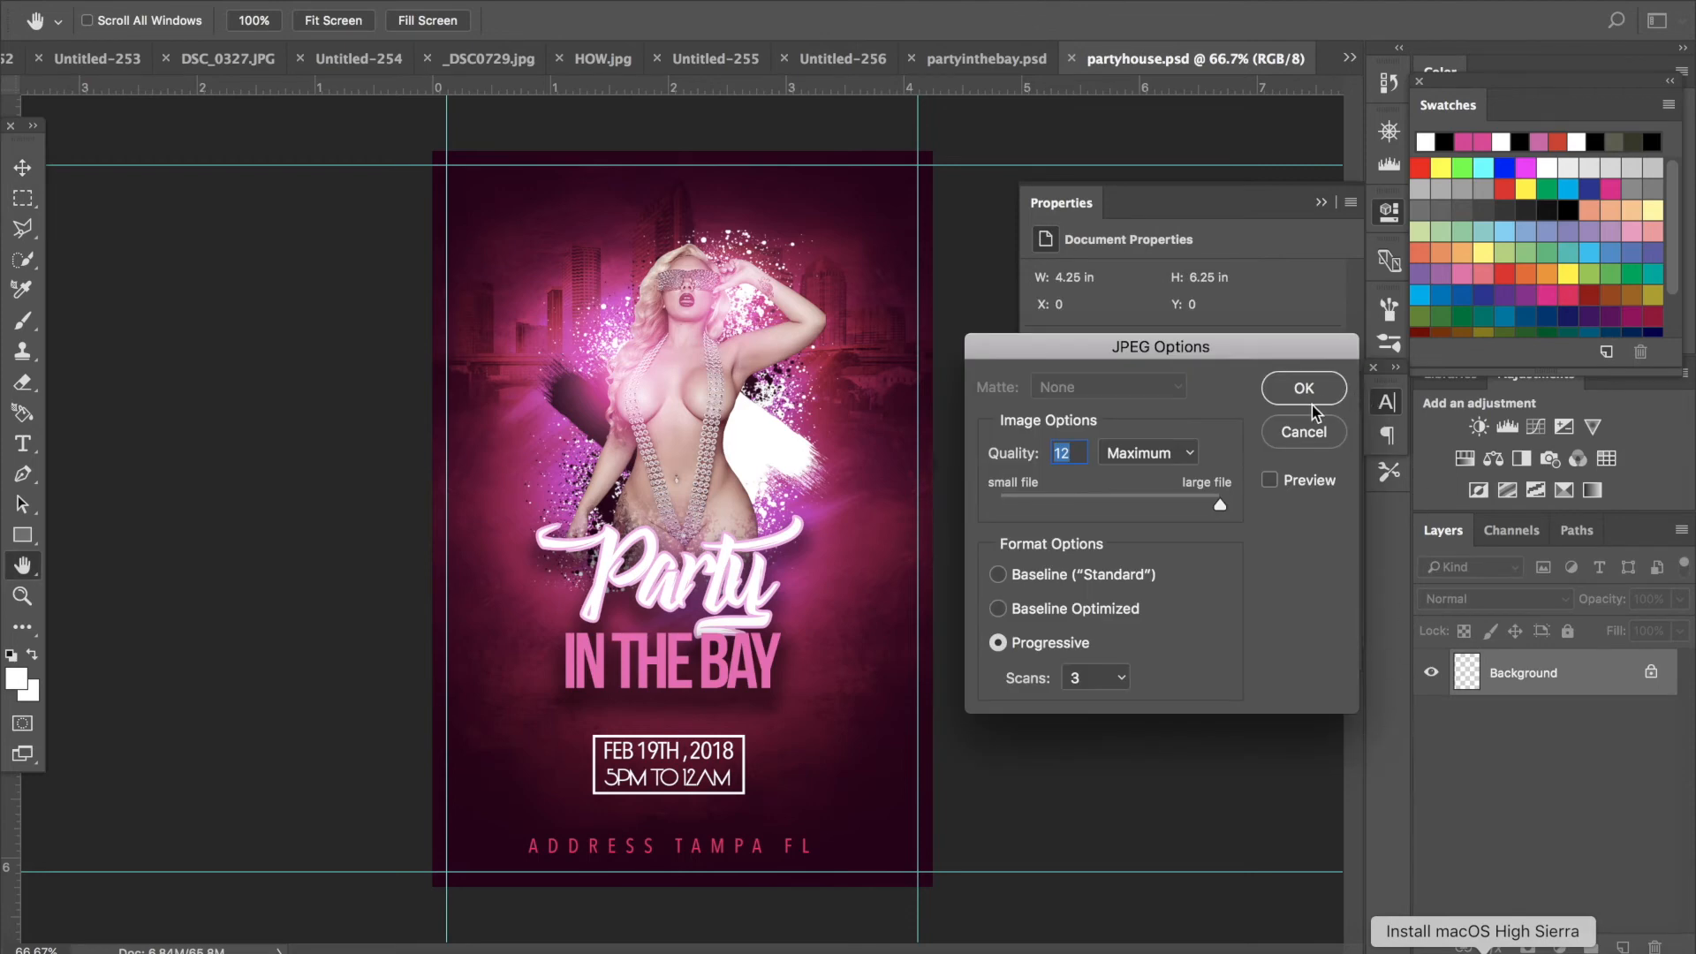
click(1306, 388)
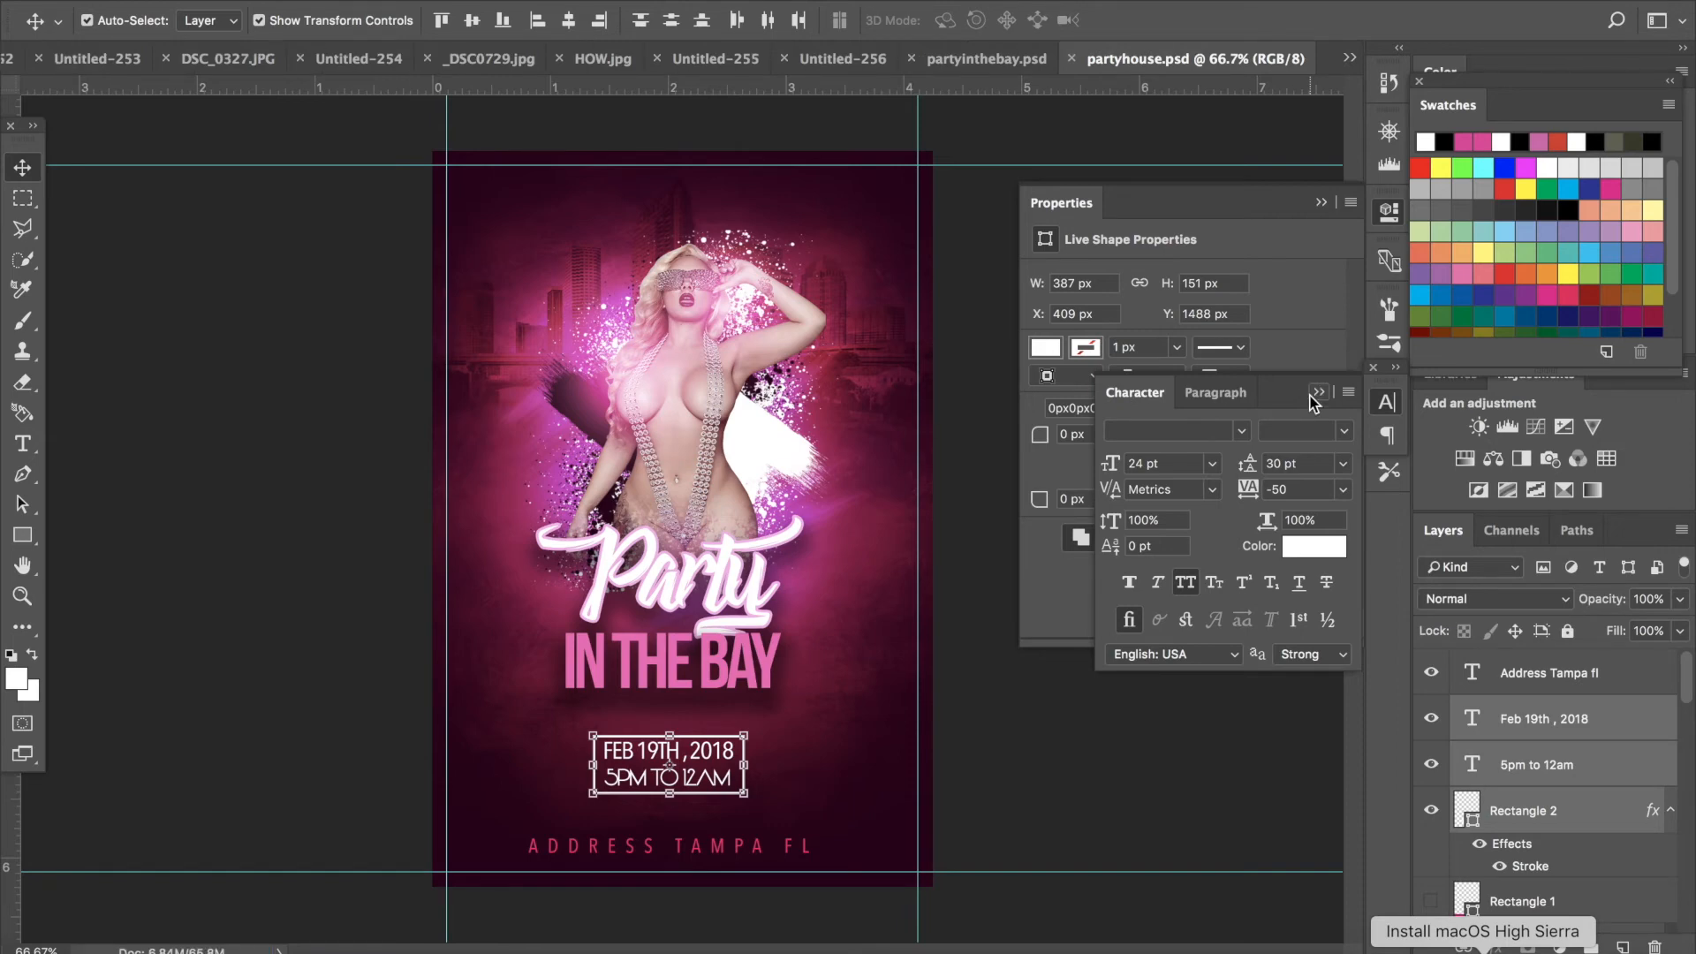
- Switch to Safari and review the MIXTAPEPSD Free Sexy Ass Model 339 Template page
click(894, 655)
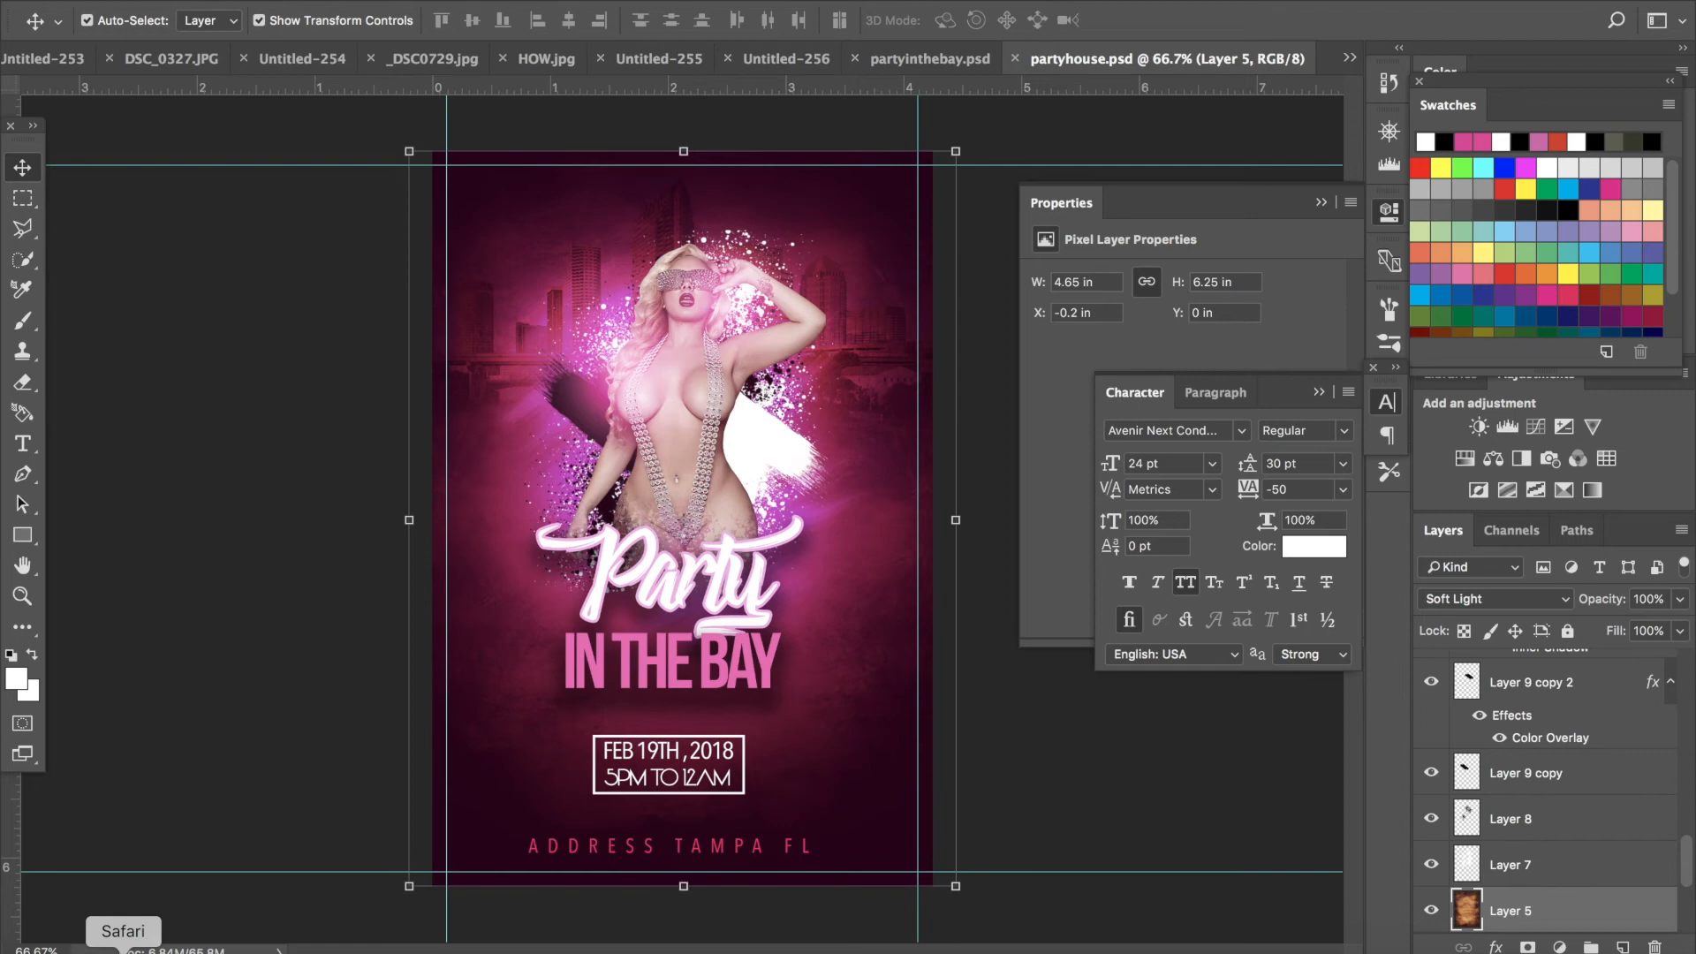
right_click(123, 950)
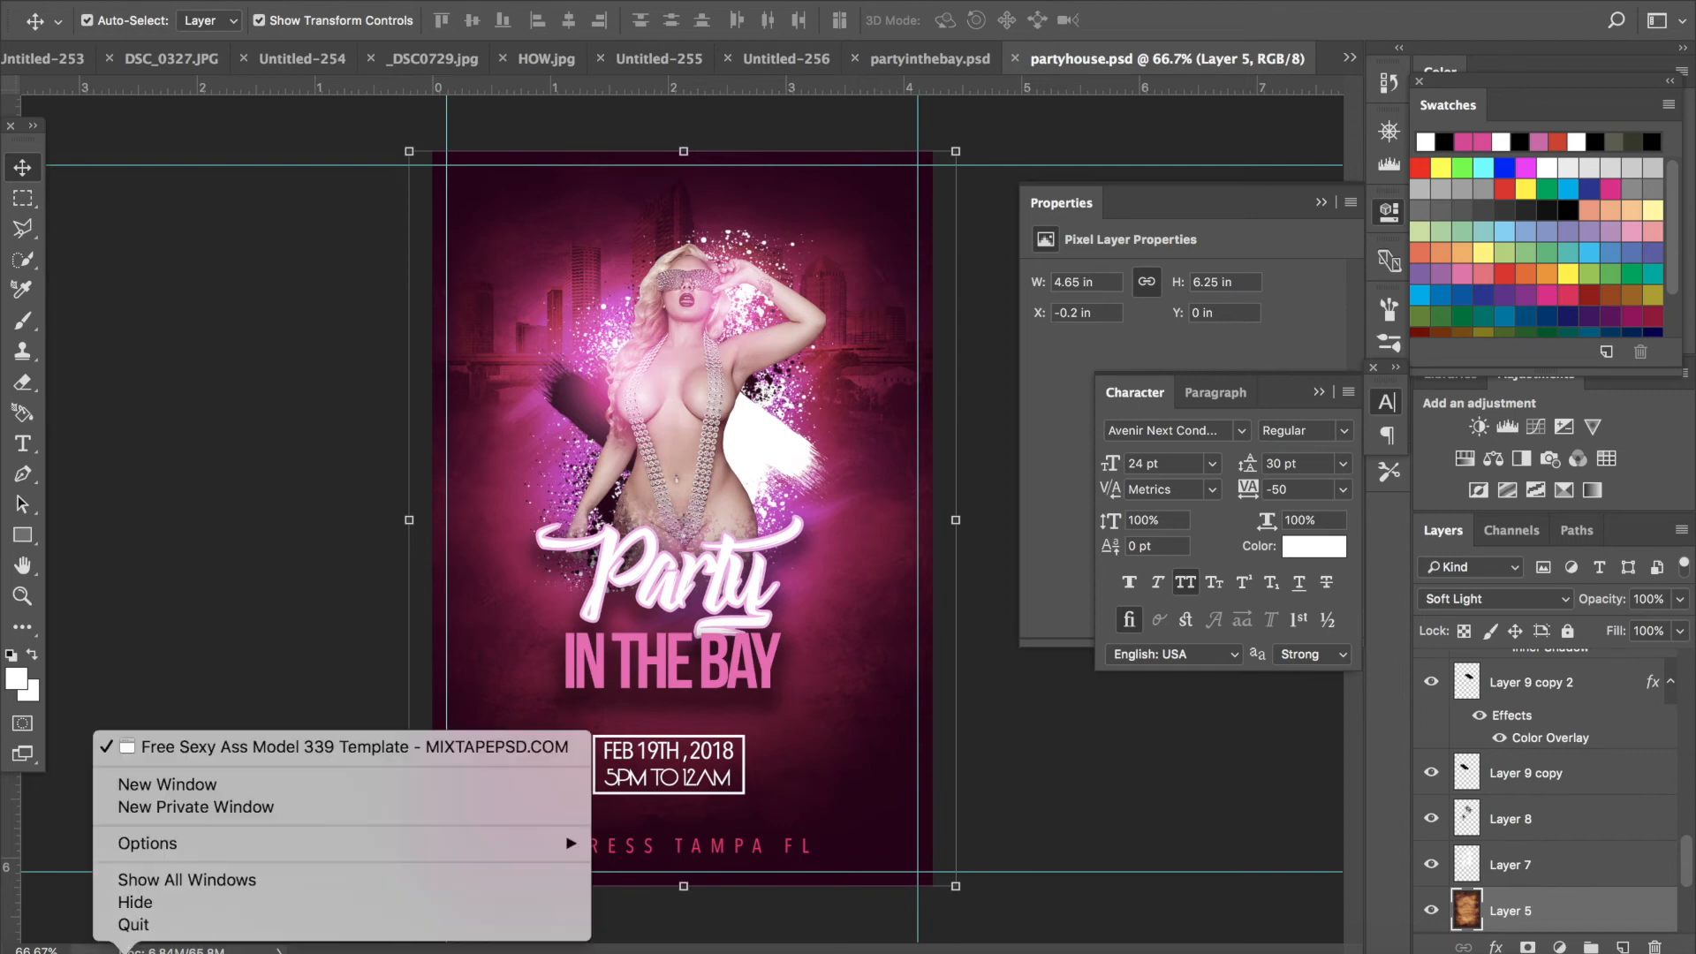
click(124, 950)
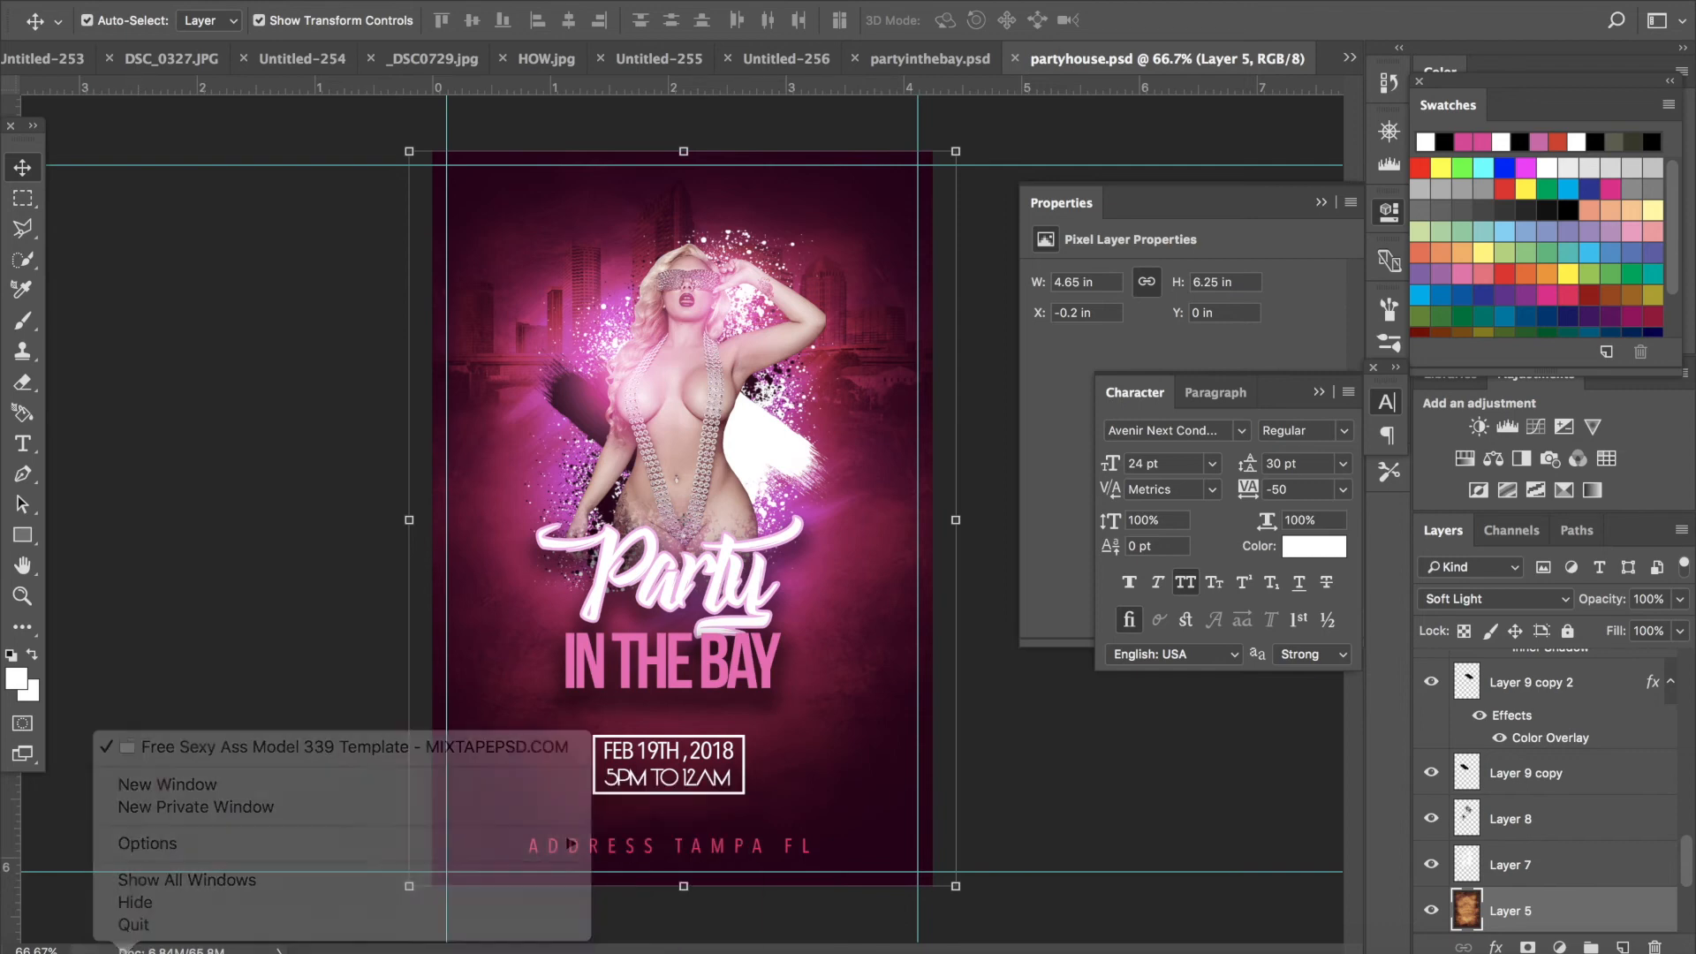
click(124, 950)
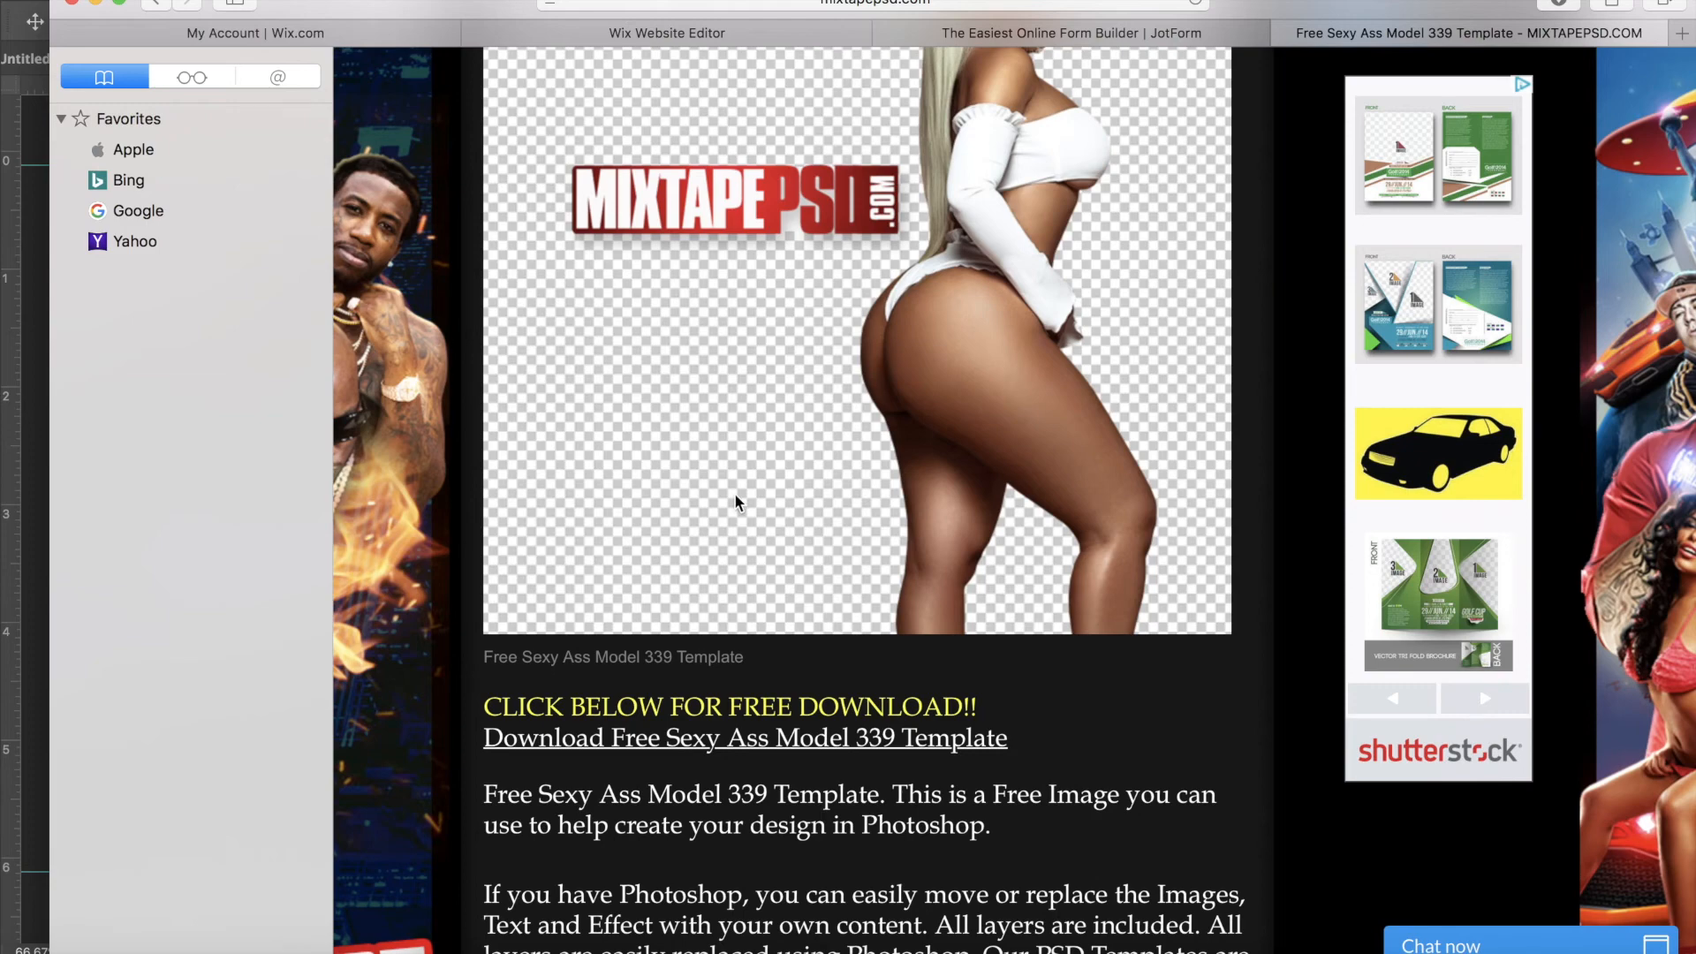
scroll(734, 502, up, 6)
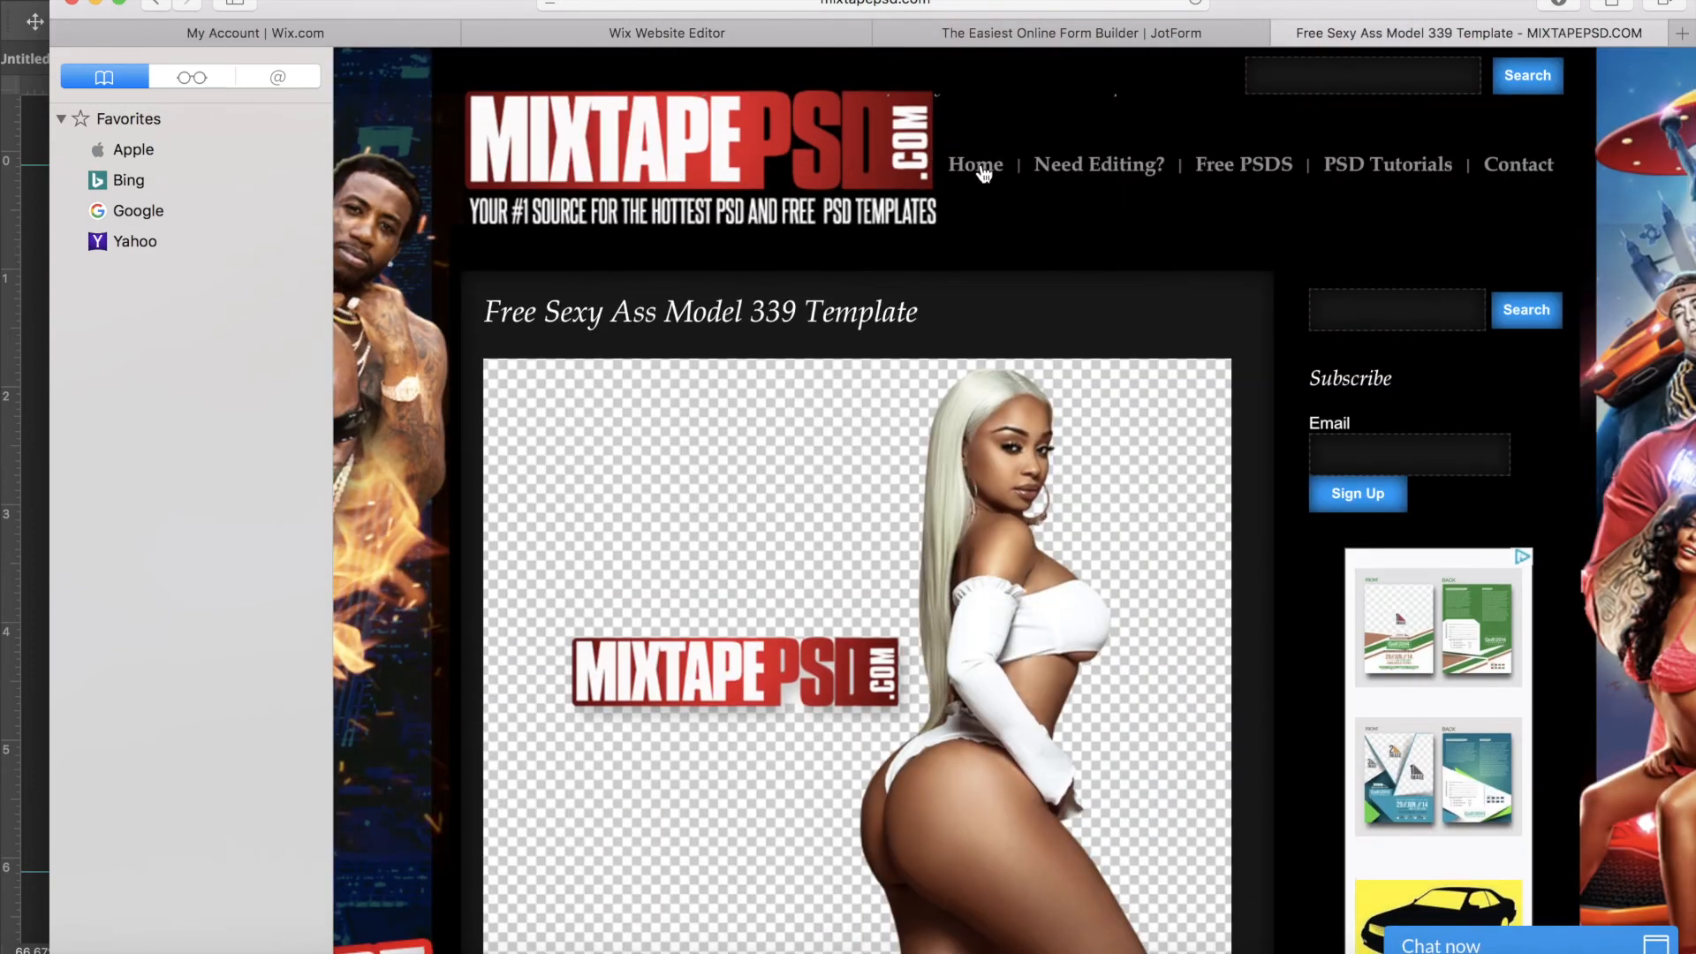
scroll(1258, 295, down, 1)
scroll(1259, 294, down, 5)
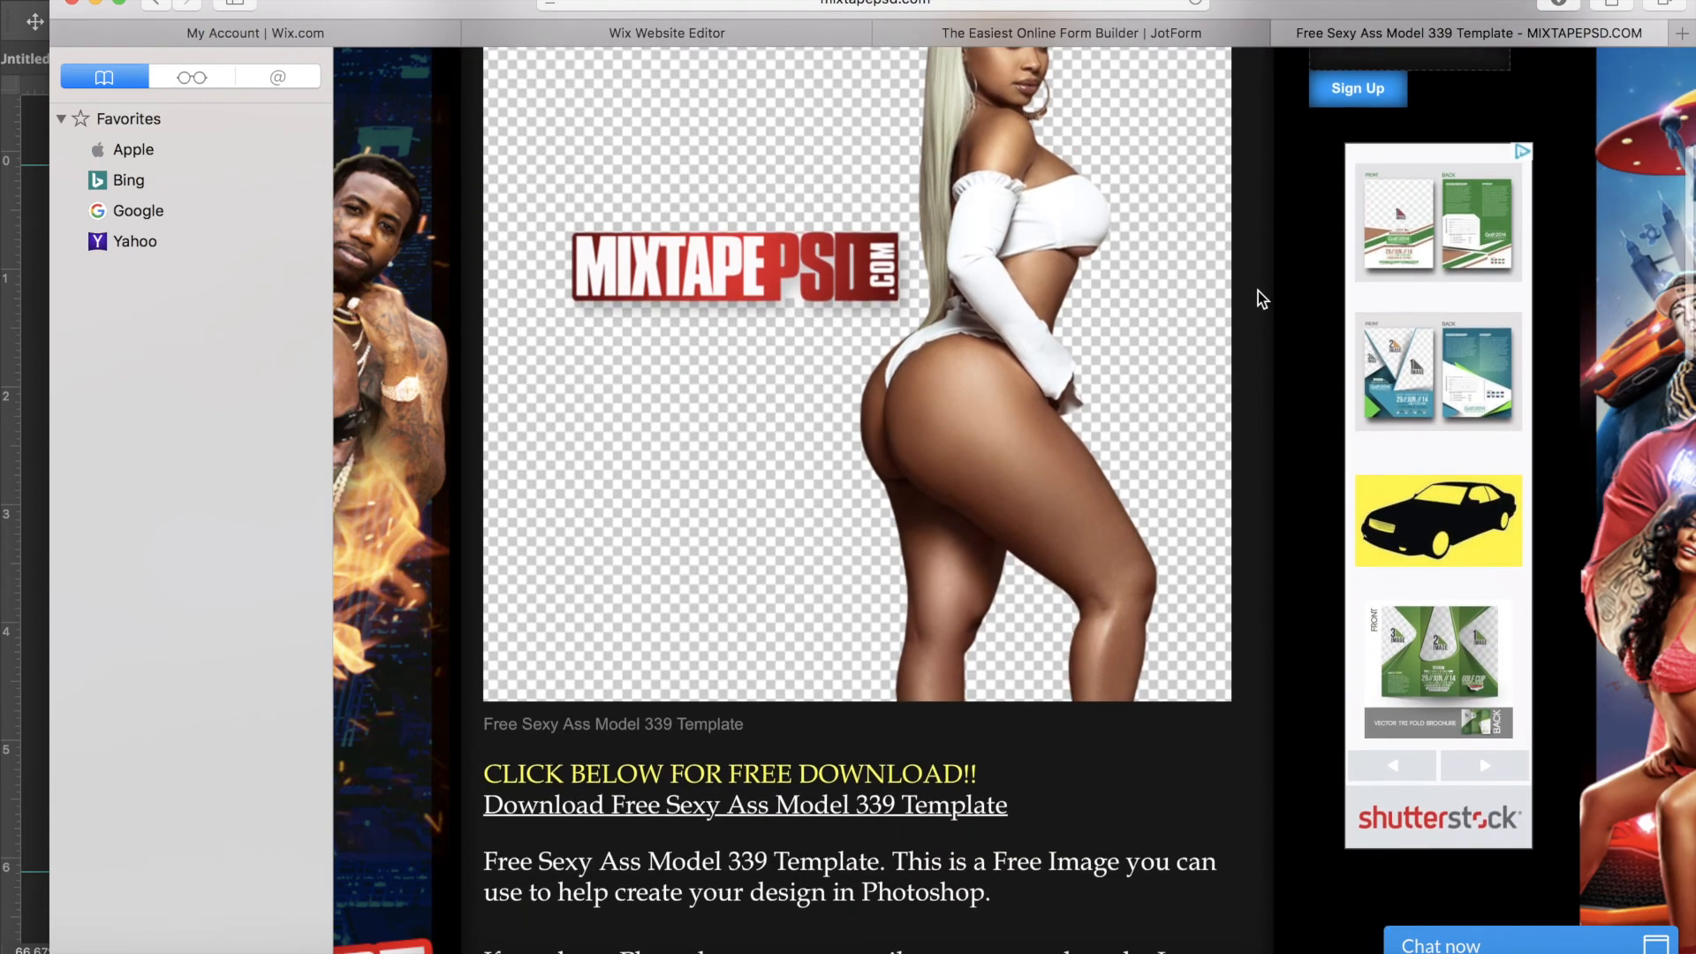
scroll(1026, 470, up, 5)
scroll(1026, 470, up, 2)
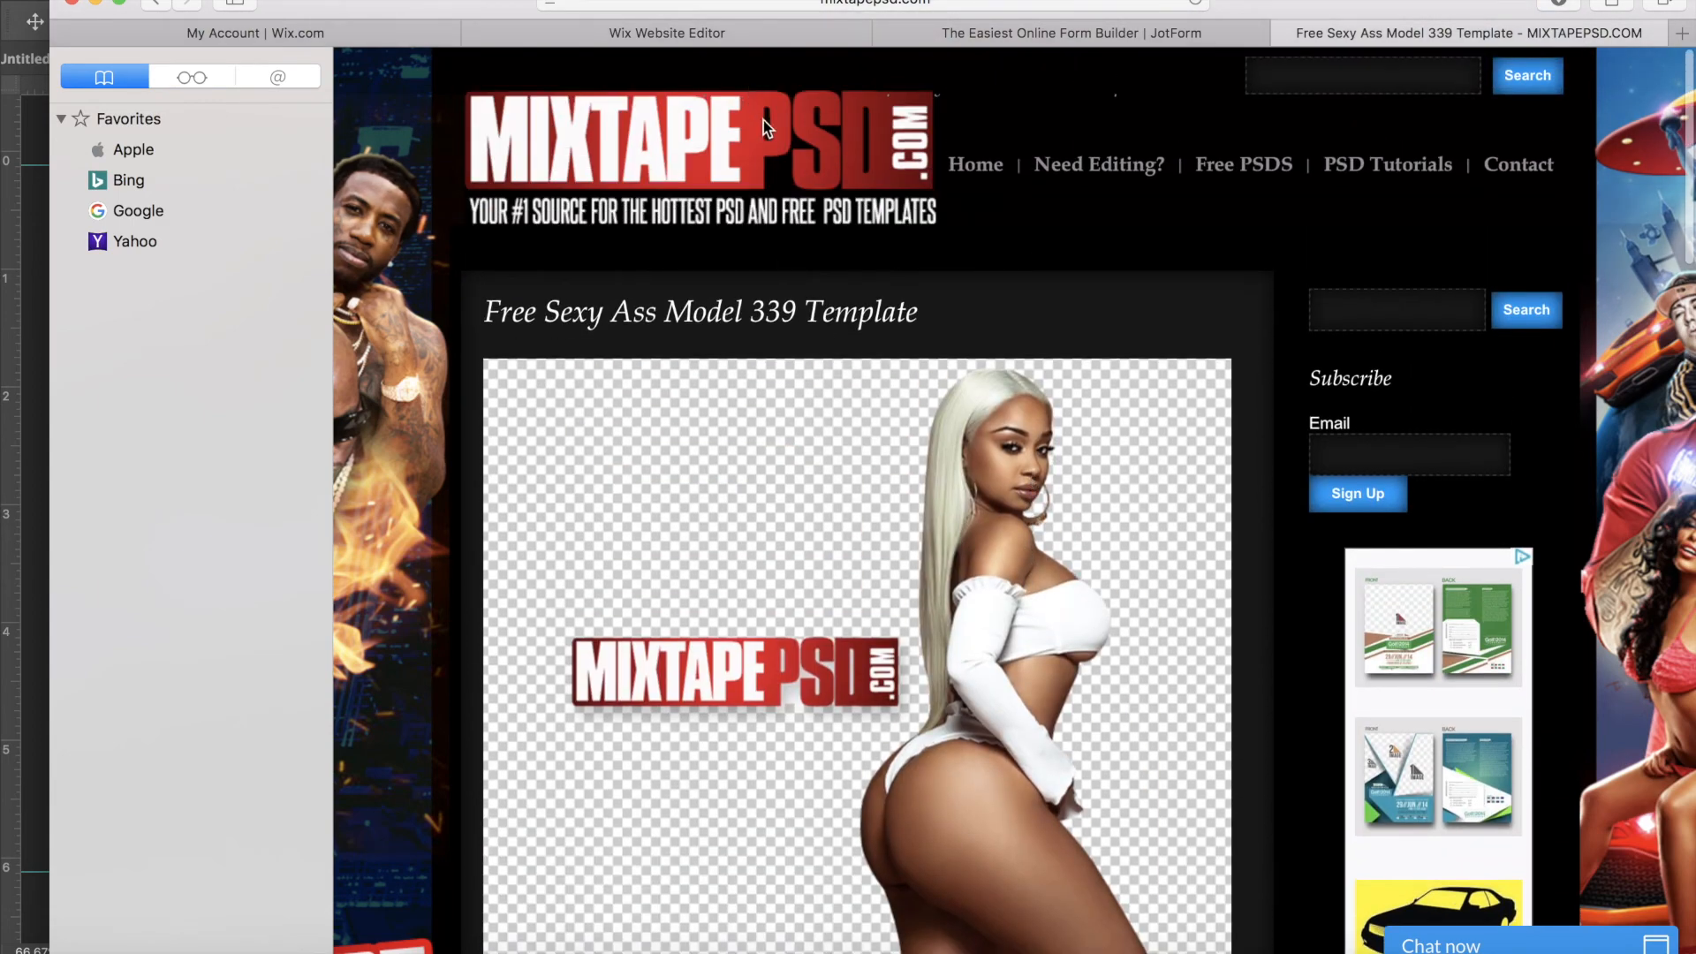
click(926, 2)
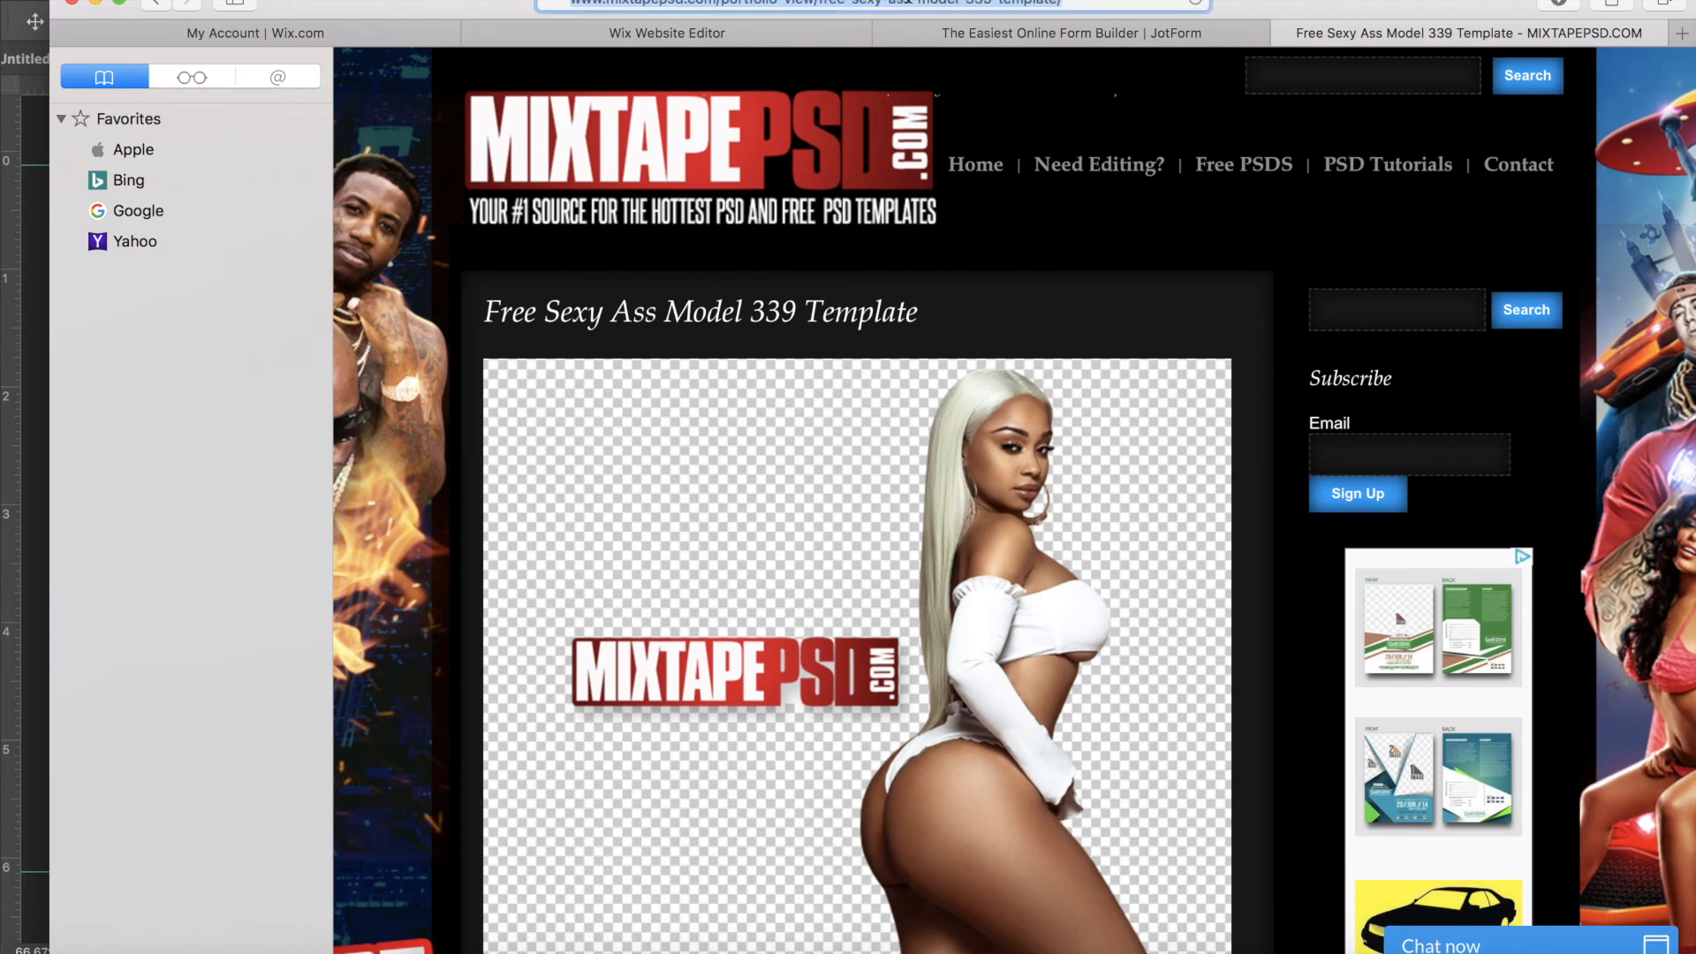
- Reload the MIXTAPEPSD template page and return to the Photoshop document
key(Return)
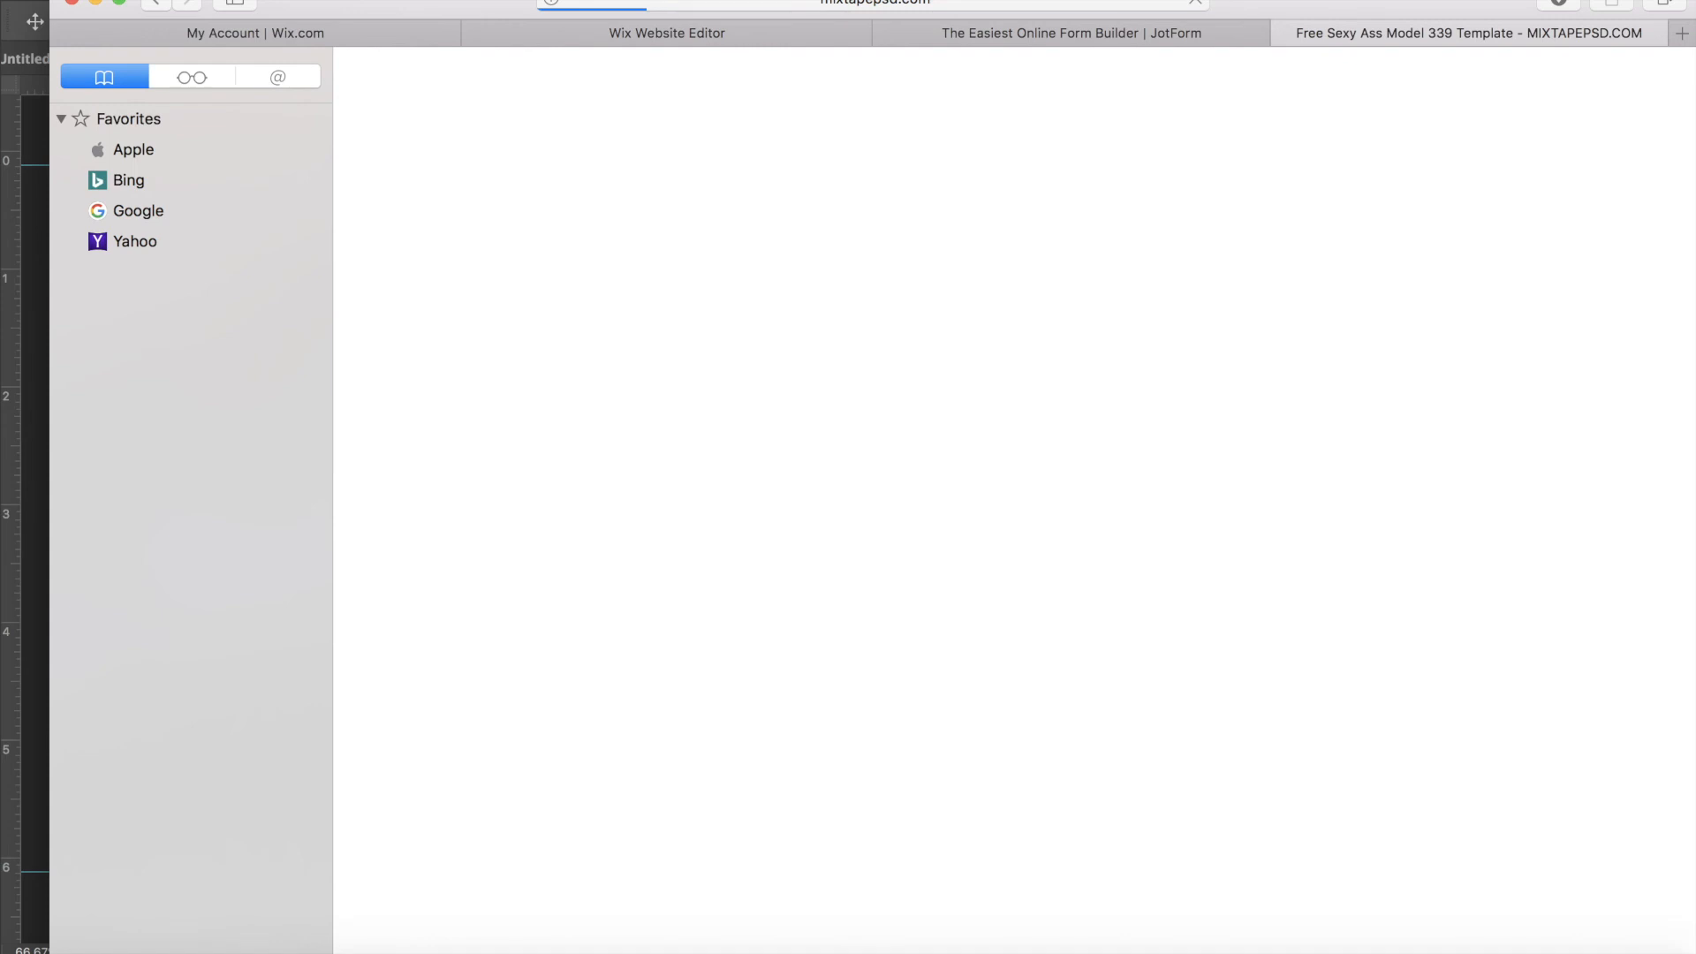
click(939, 2)
key(Return)
click(29, 222)
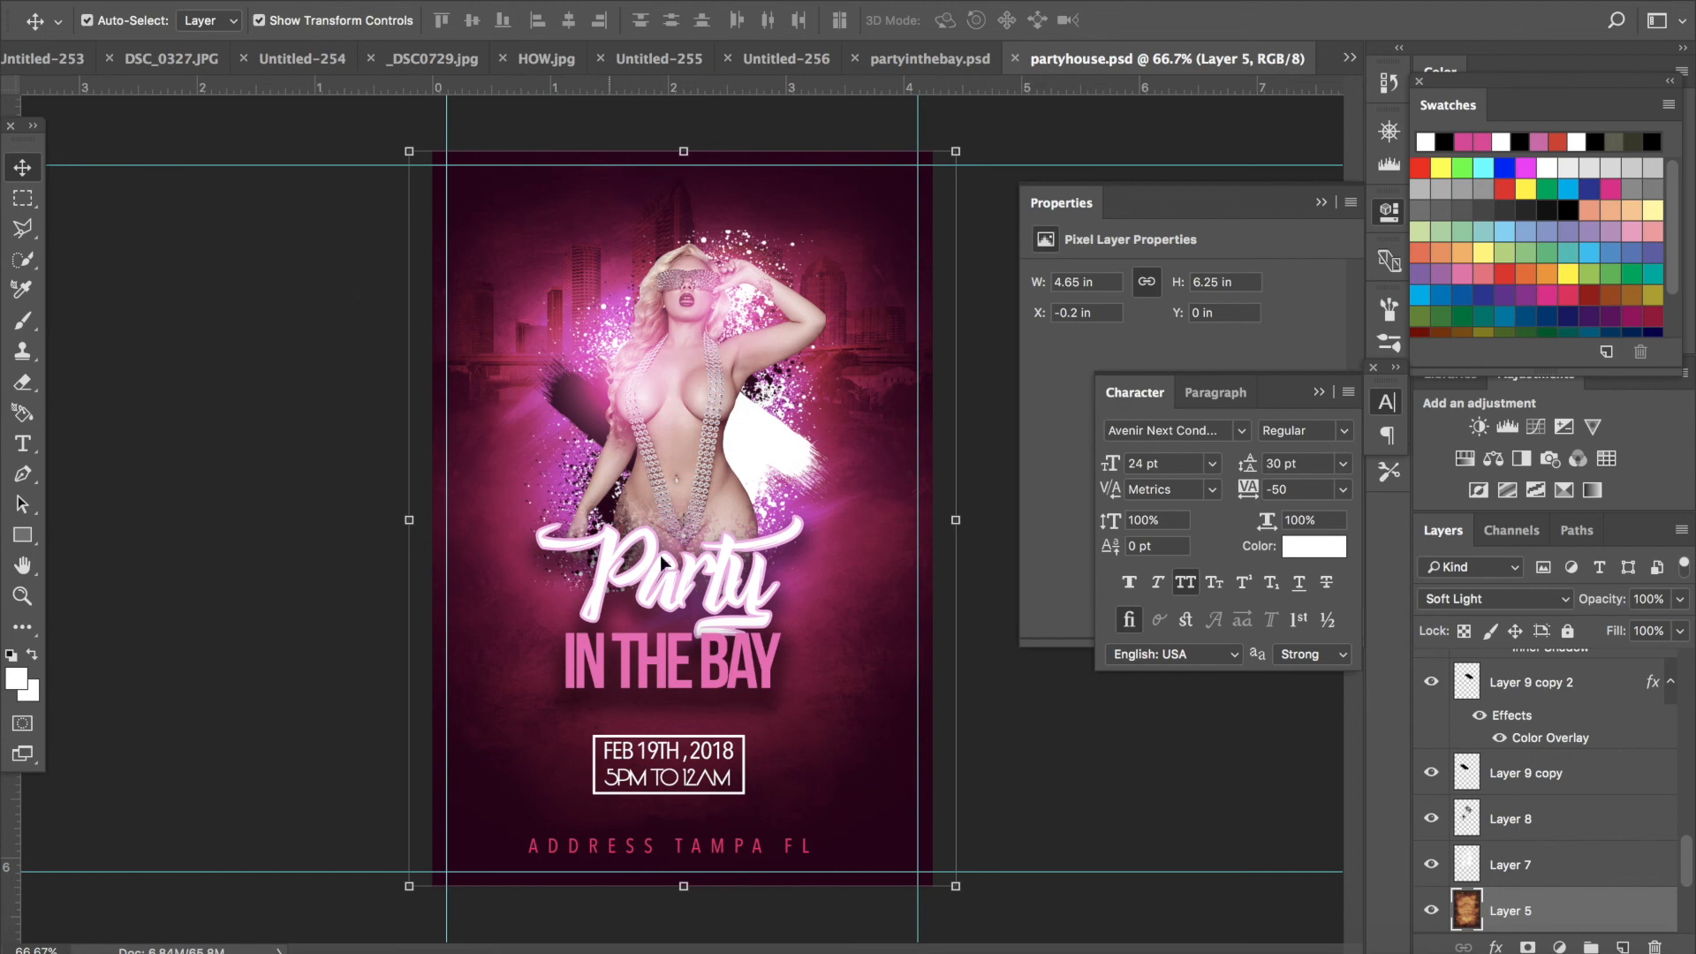
- Quit QuickTime Player and name the unsaved screen recording party flyer
click(883, 951)
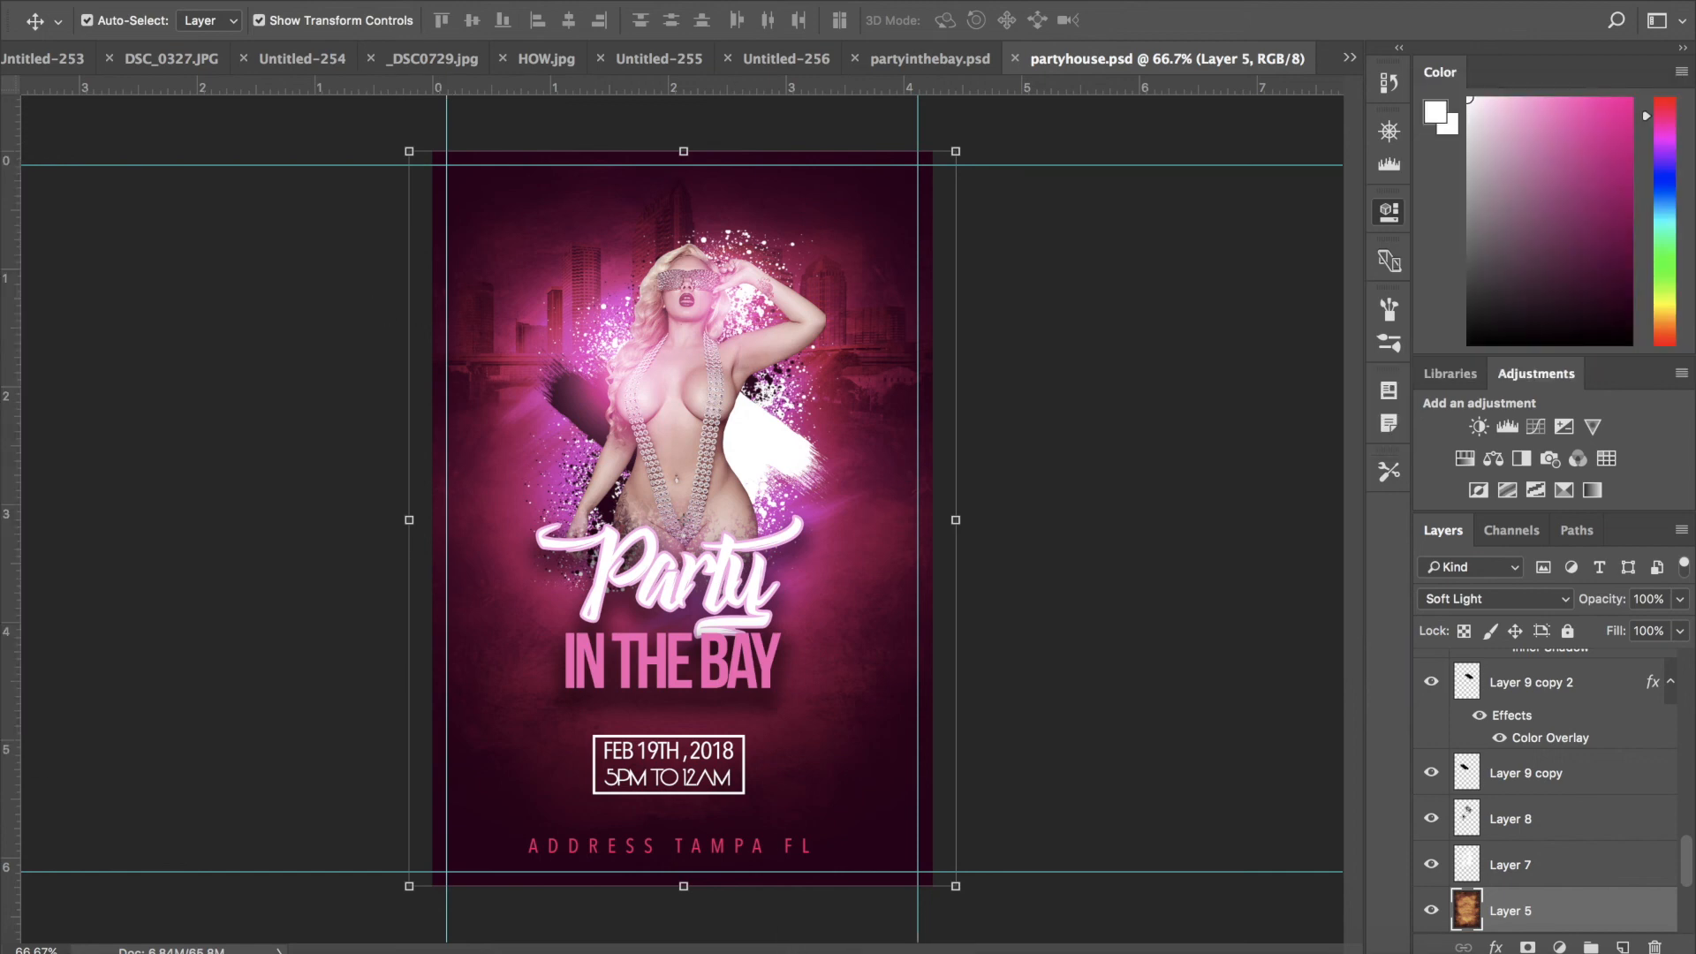
click(240, 0)
mouse_move(88, 0)
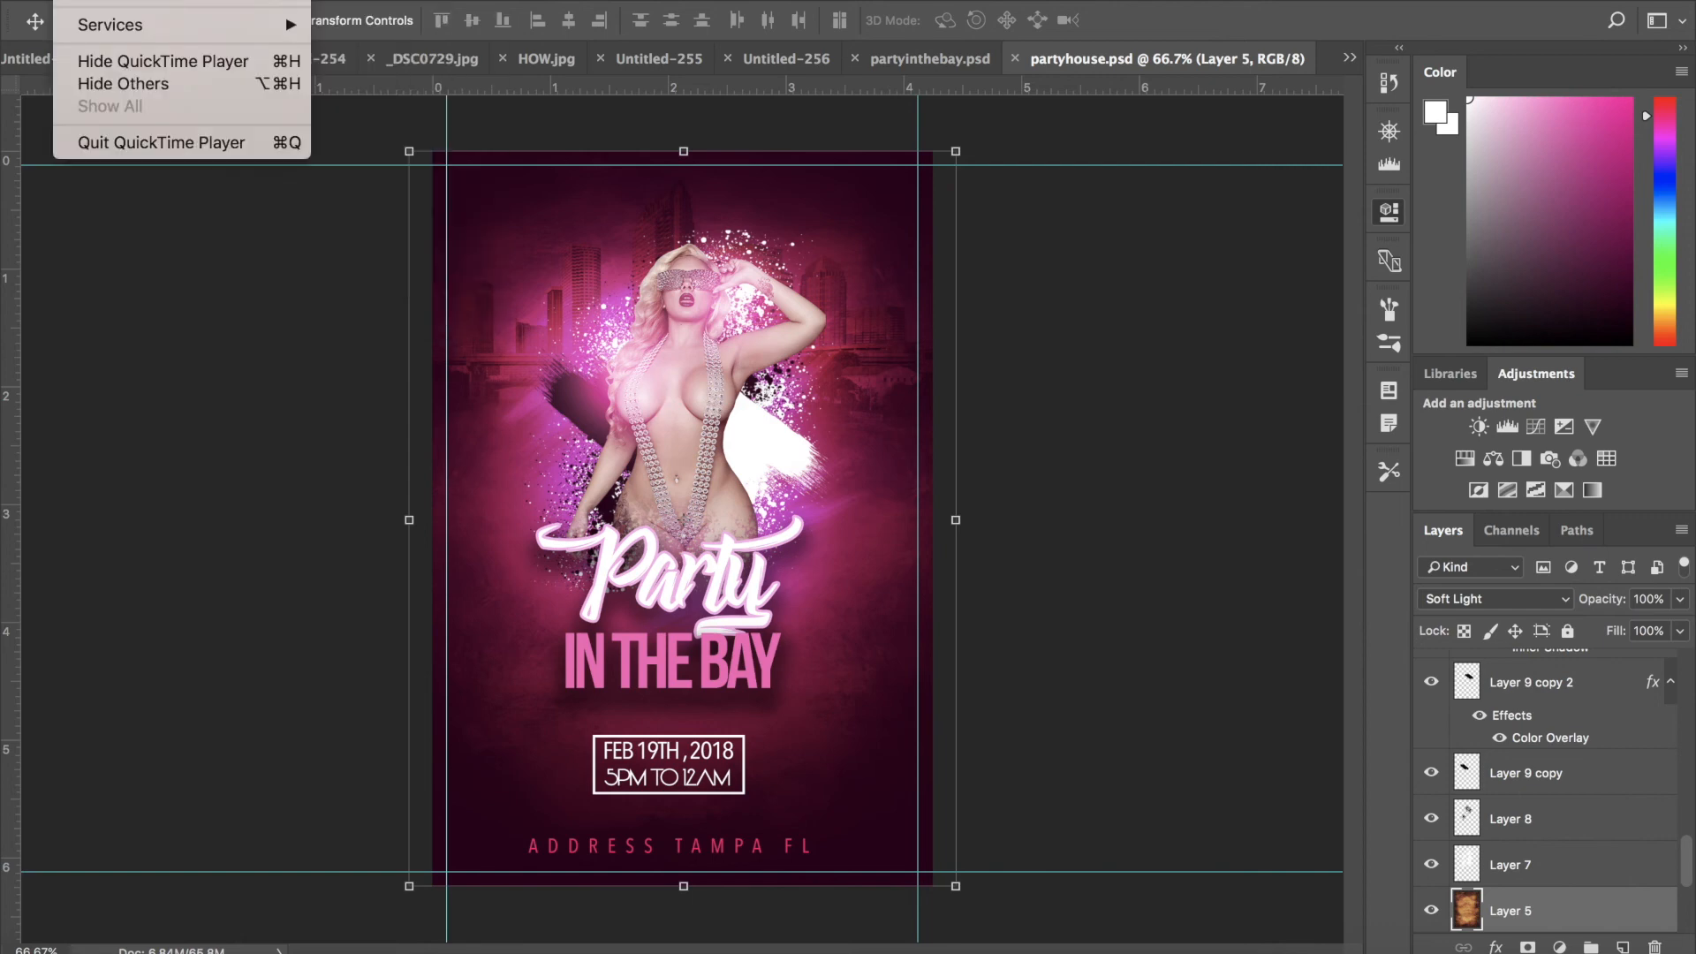
click(179, 147)
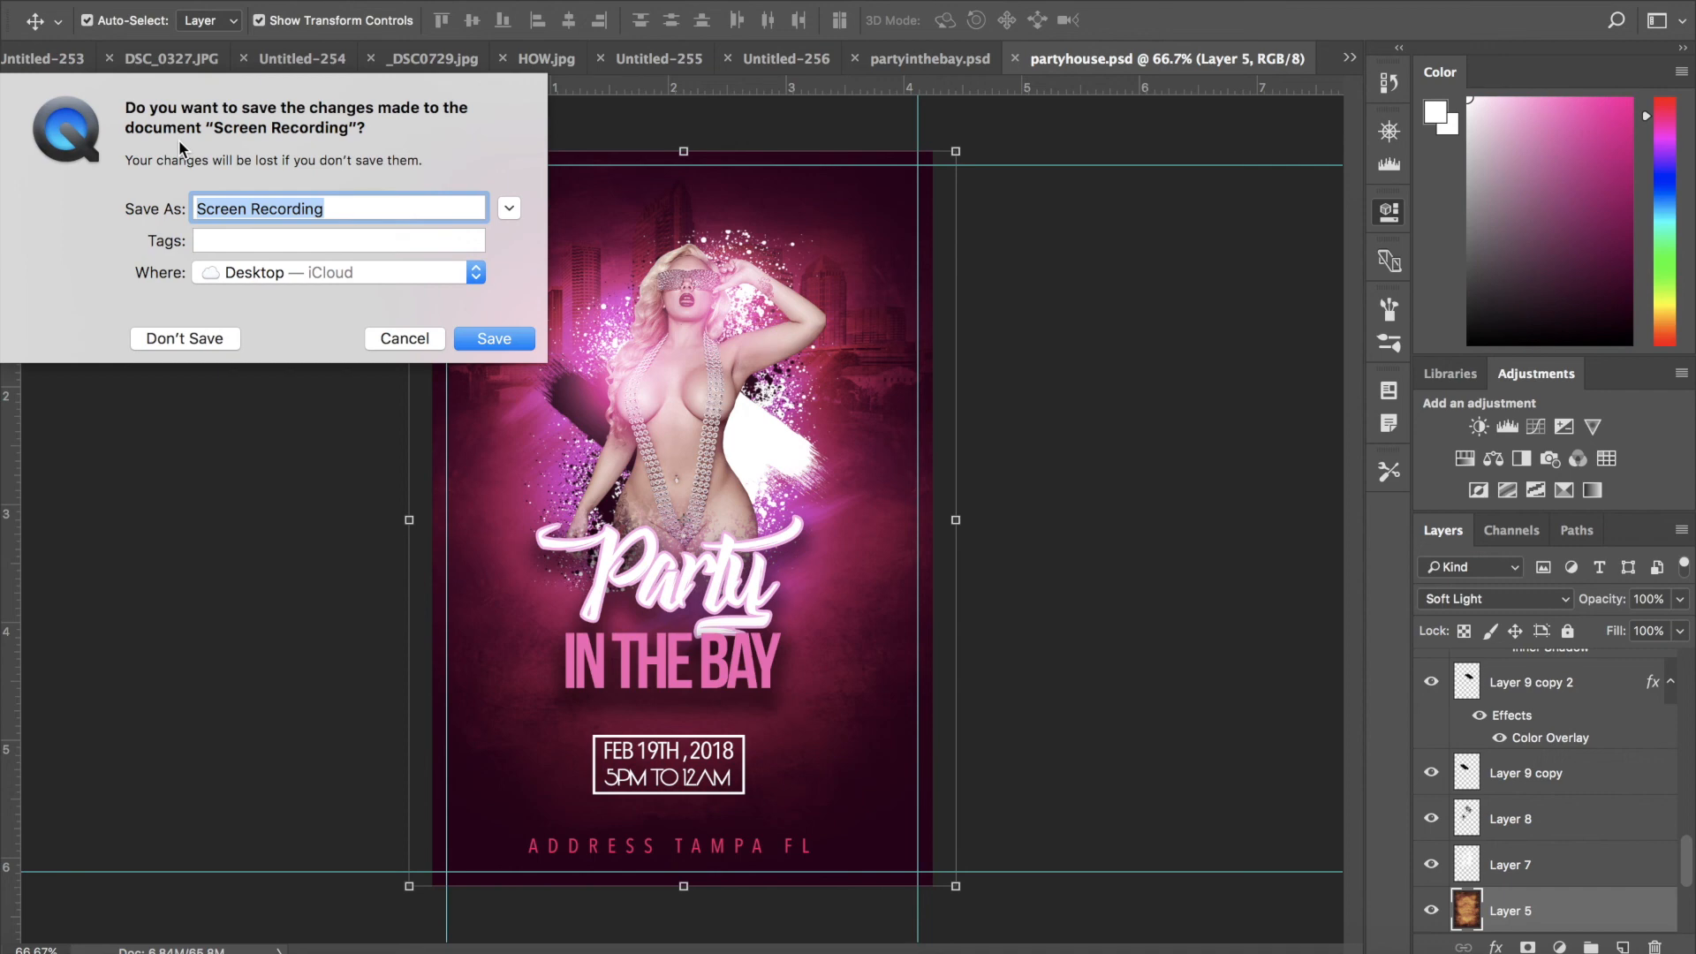
text(party flyer)
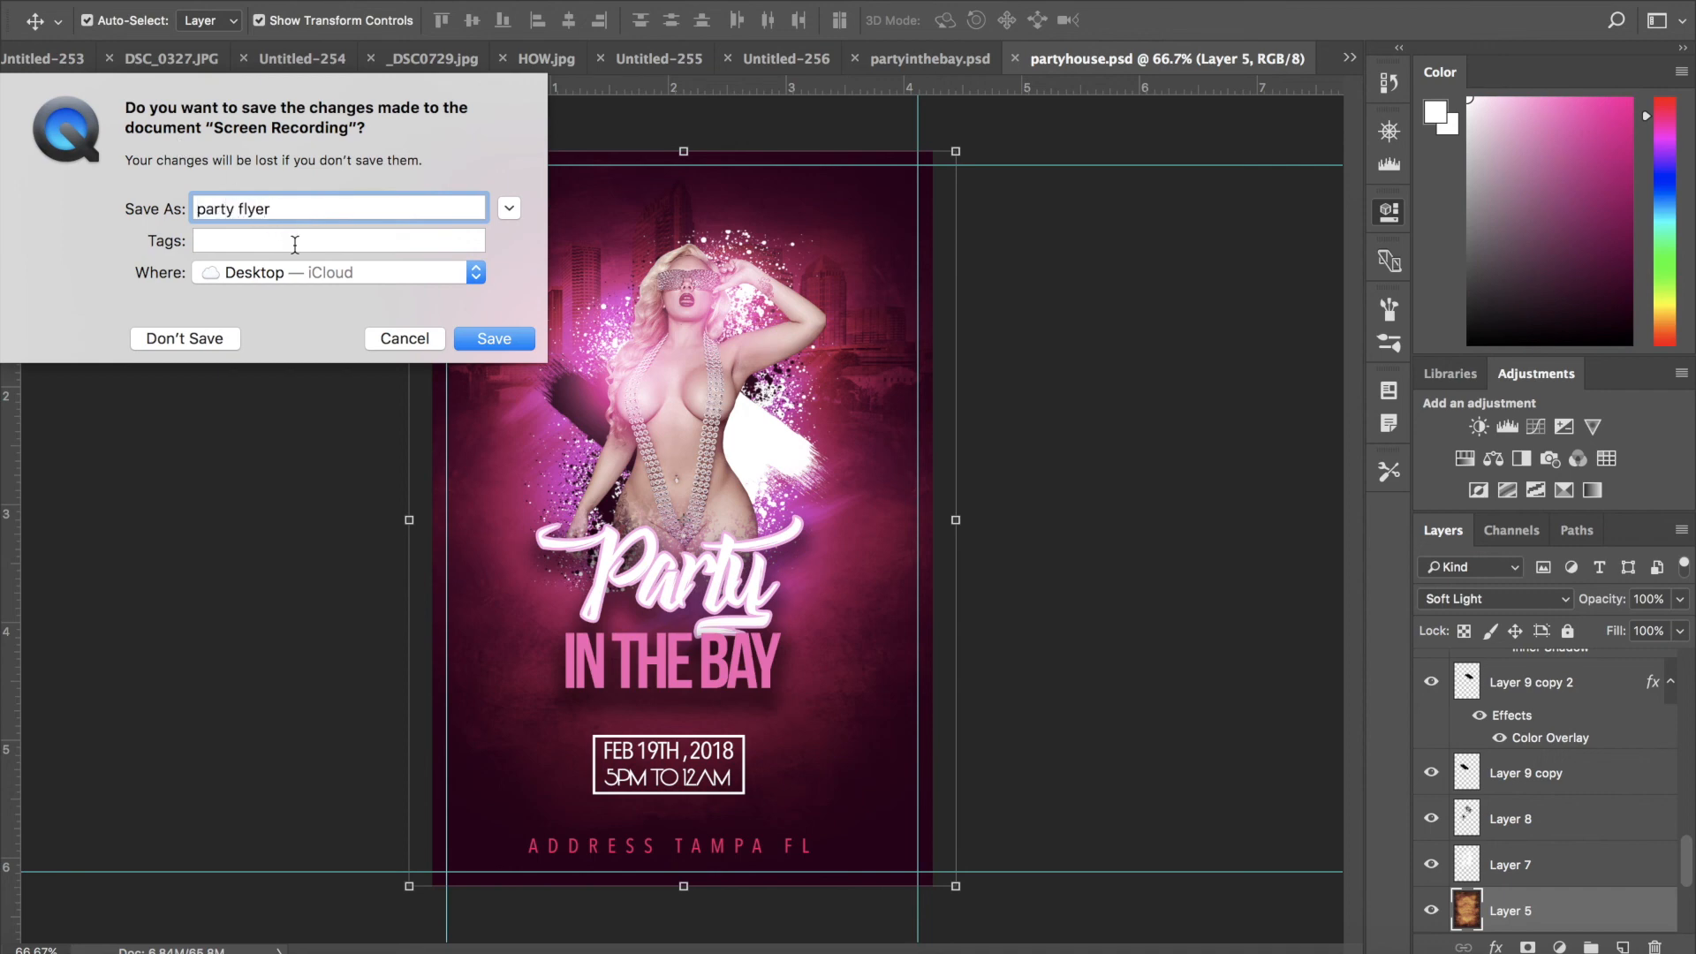